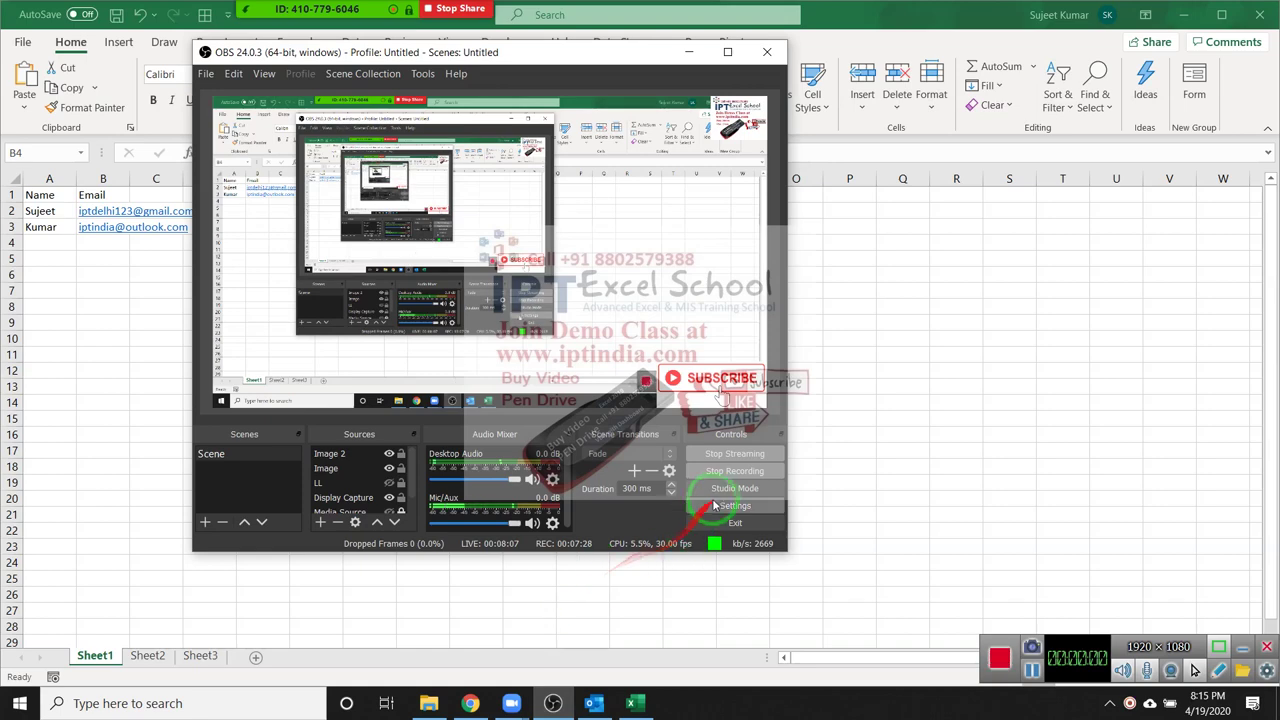
- Close the recording app and look over the name entries in column A of the worksheet
click(725, 471)
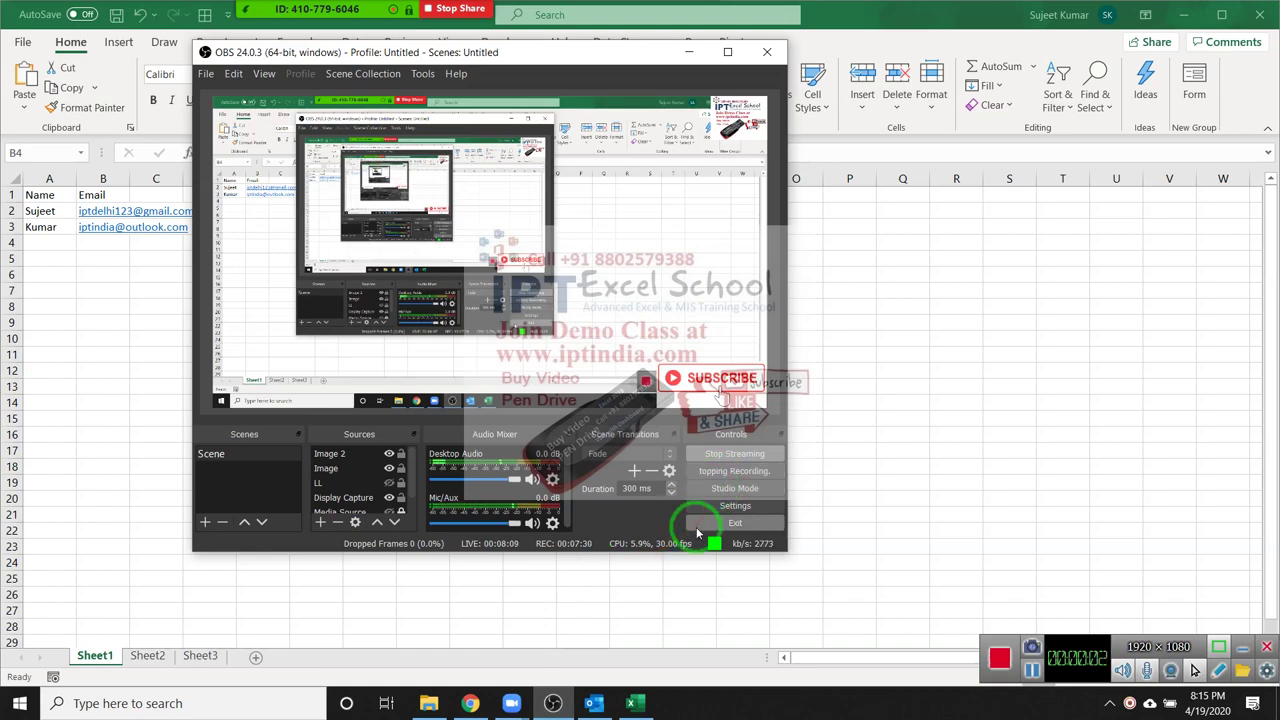
click(1008, 409)
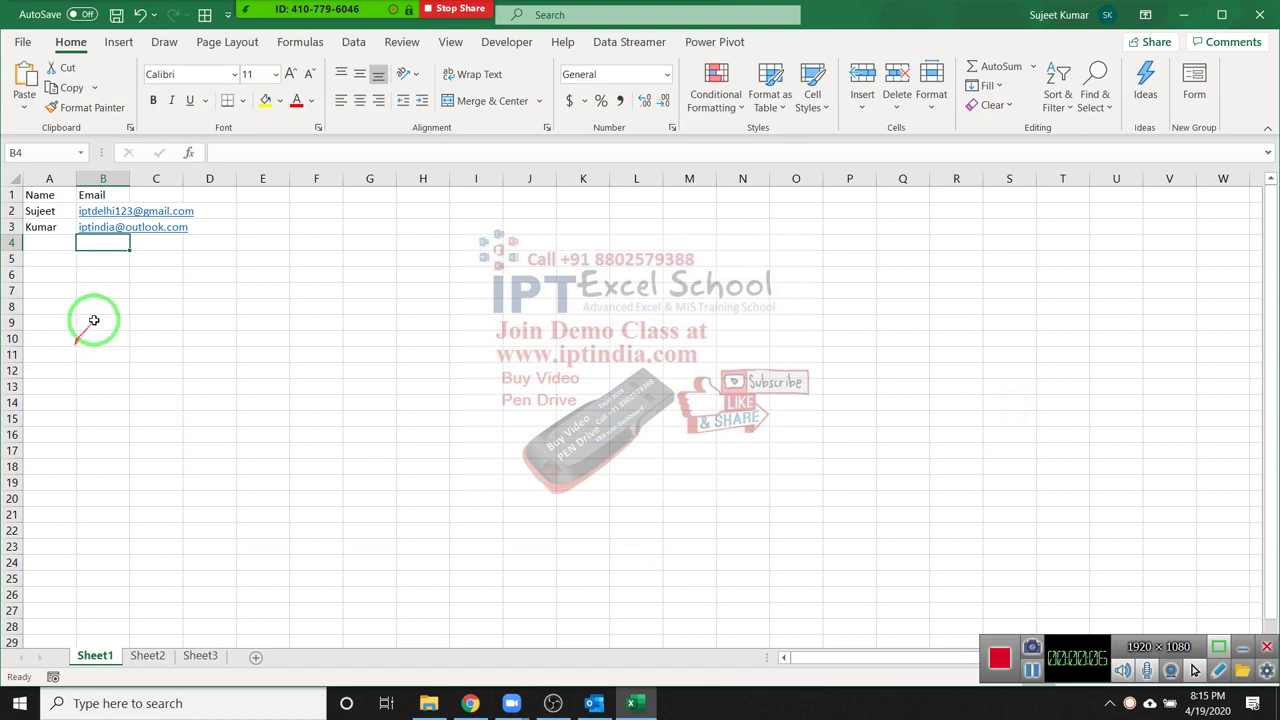
drag(35, 195, 47, 394)
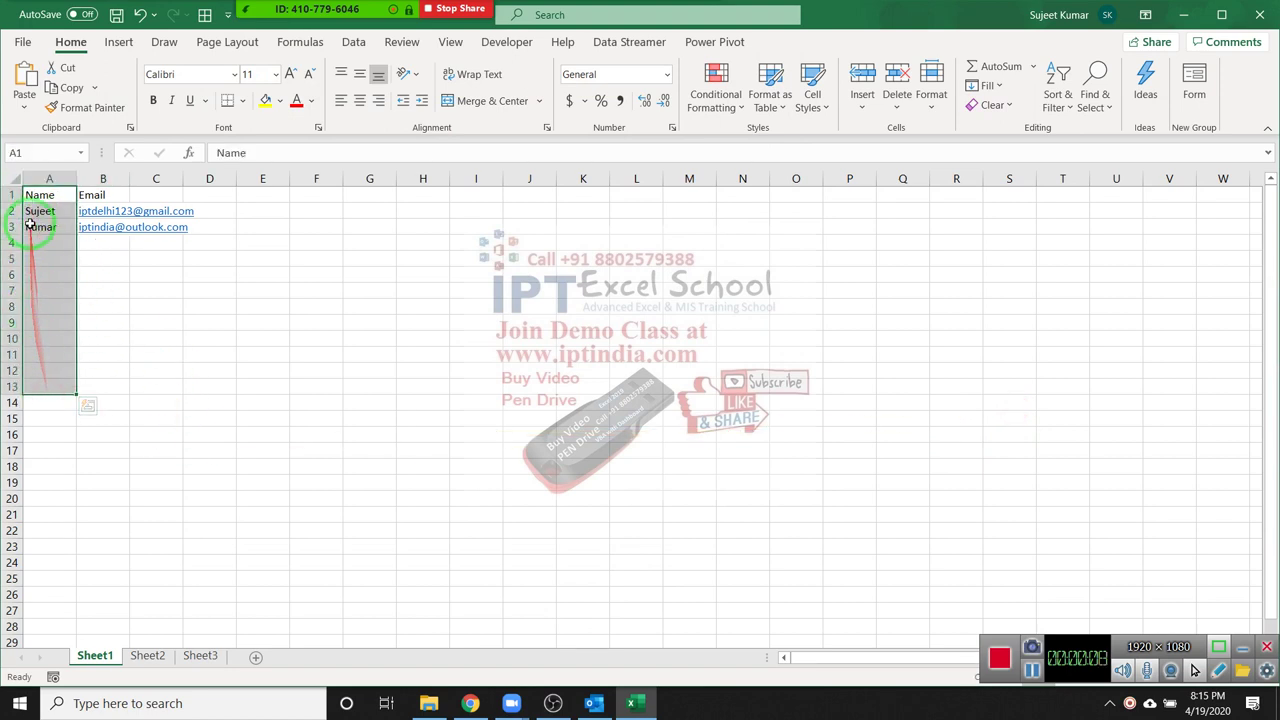
drag(40, 211, 52, 231)
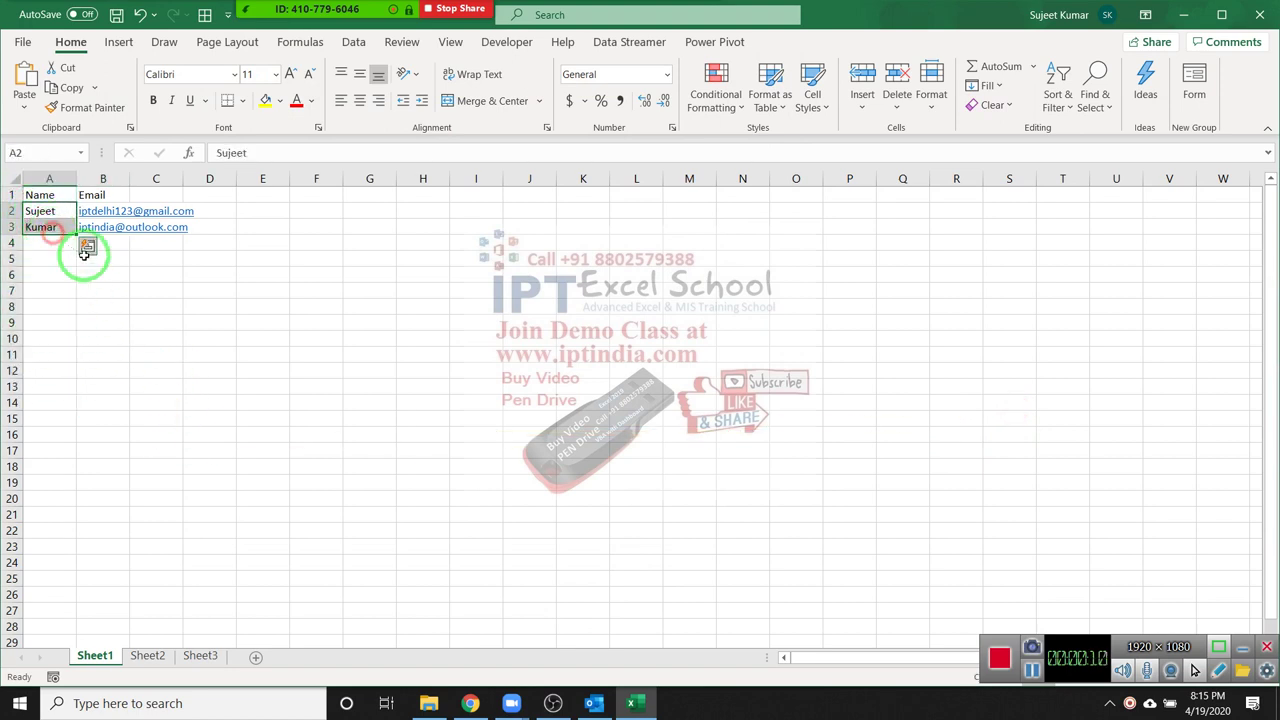
click(160, 274)
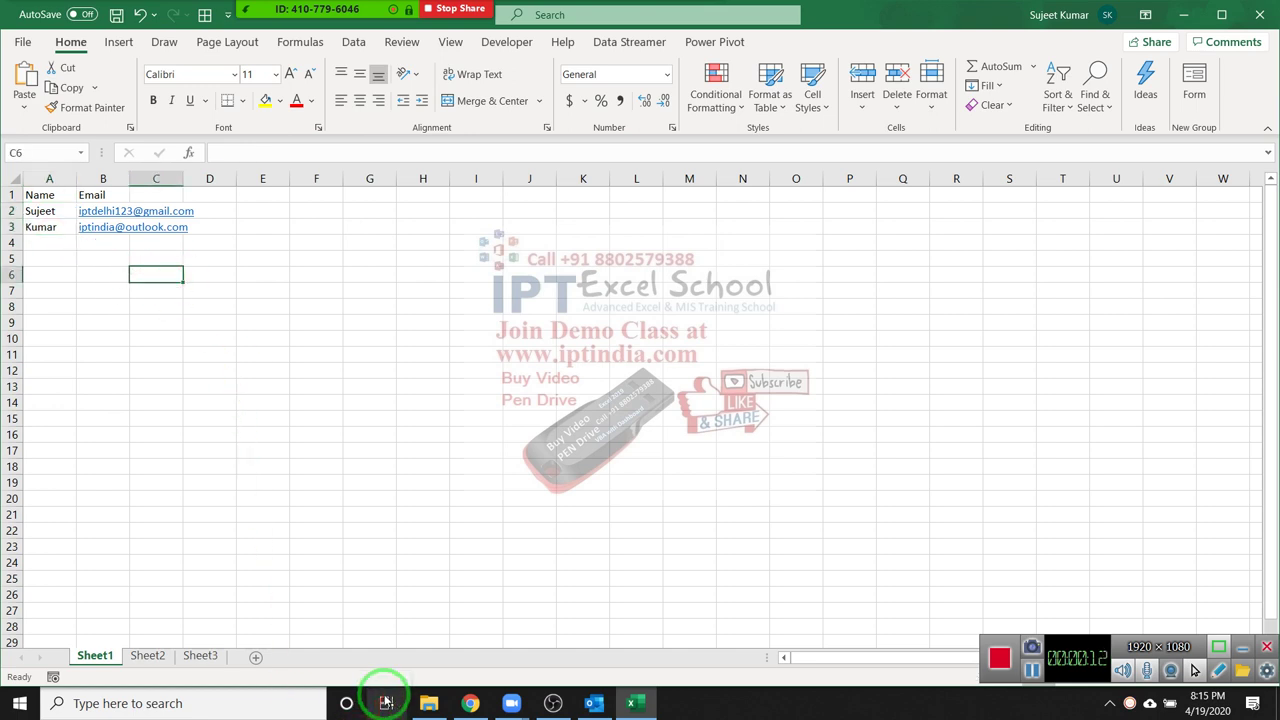
- Open the VBA editor, insert a new module, and create a Sub named sendmail
click(507, 45)
click(24, 84)
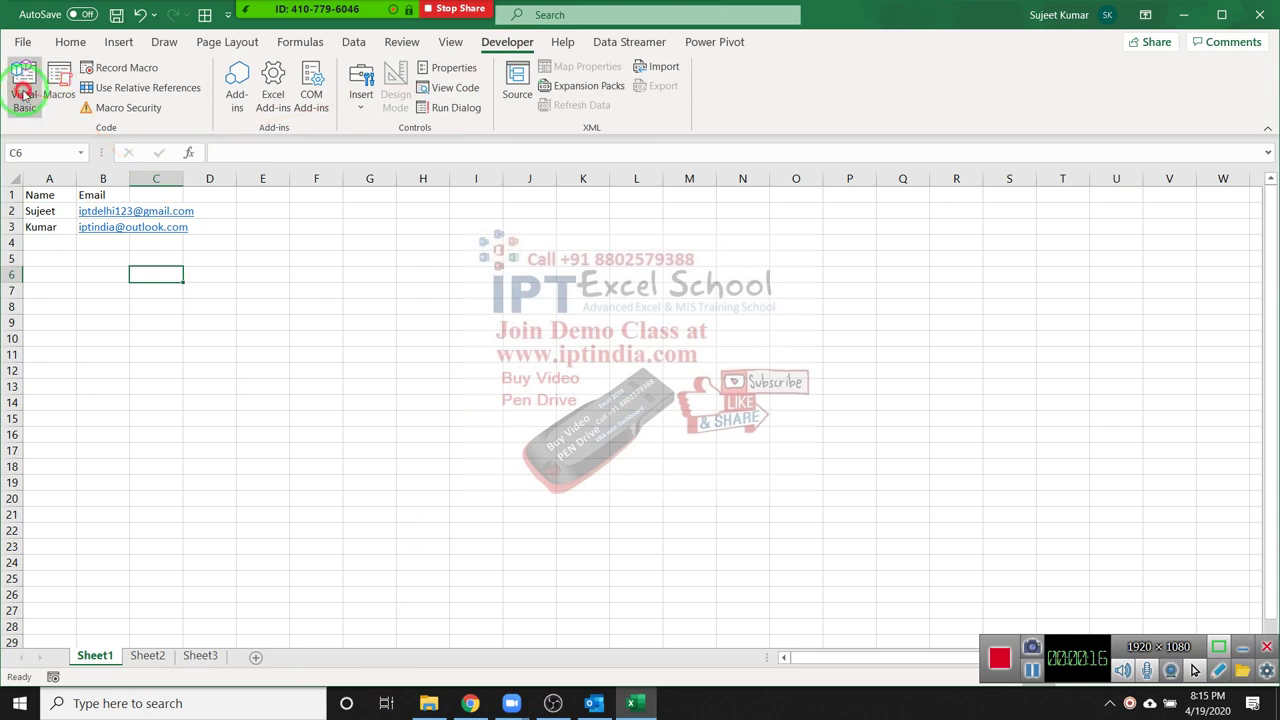
click(120, 38)
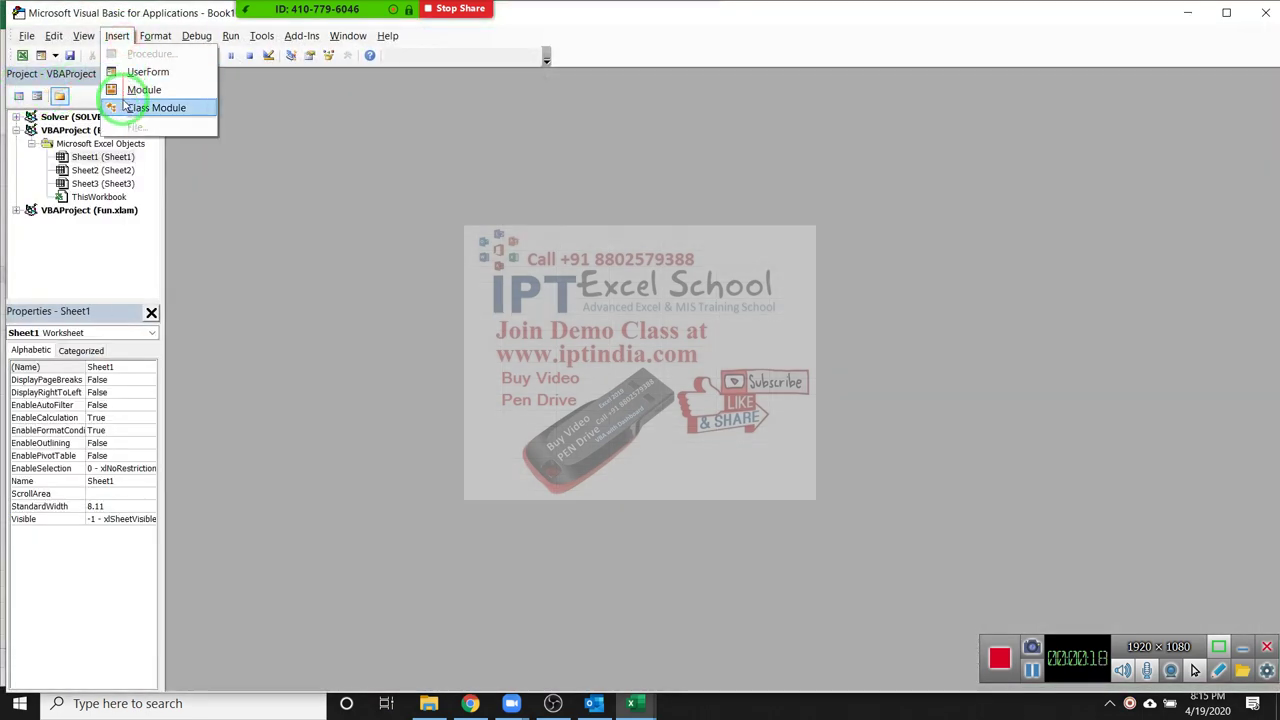
click(124, 90)
text(sub rr)
key(Return)
- Declare App and mail as Object inside sendmail
key(Return)
key(Return)
double_click(226, 96)
text(sendmail)
click(194, 120)
key(Return)
click(200, 120)
text(dim )
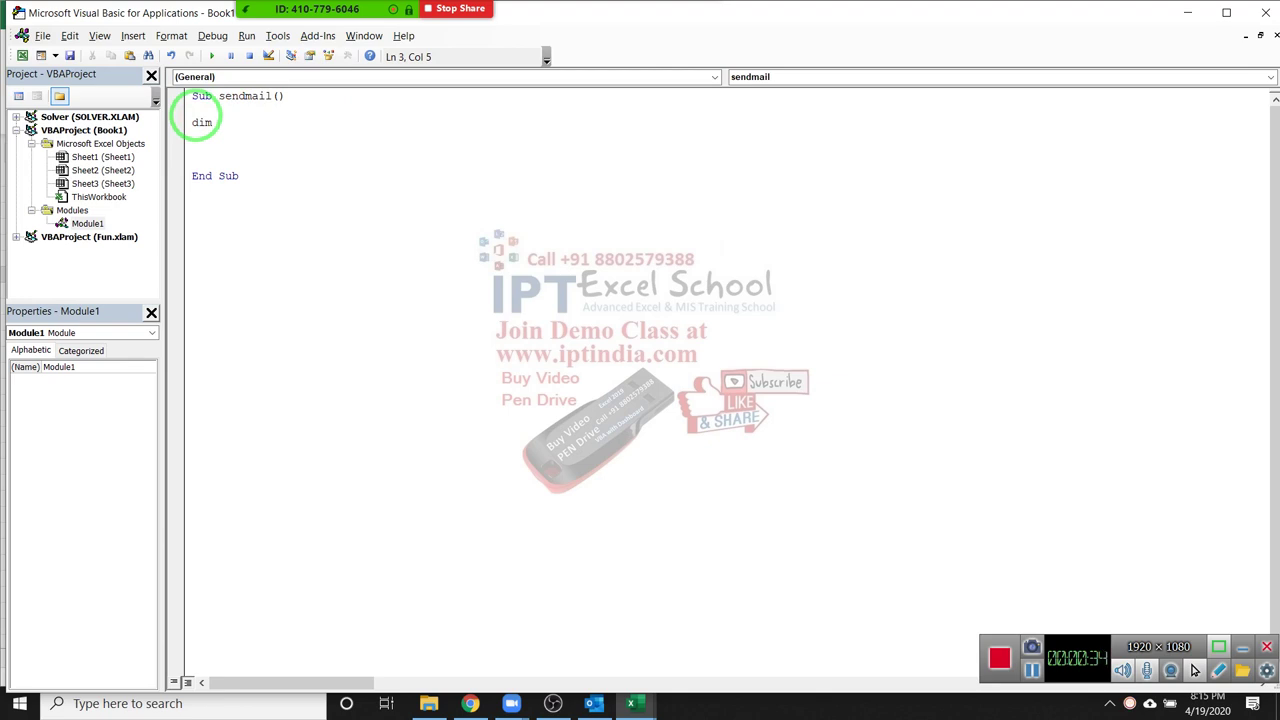
text(outapp)
key(BackSpace)
key(BackSpace)
key(BackSpace)
key(BackSpace)
key(BackSpace)
key(BackSpace)
text(pp )
text(as )
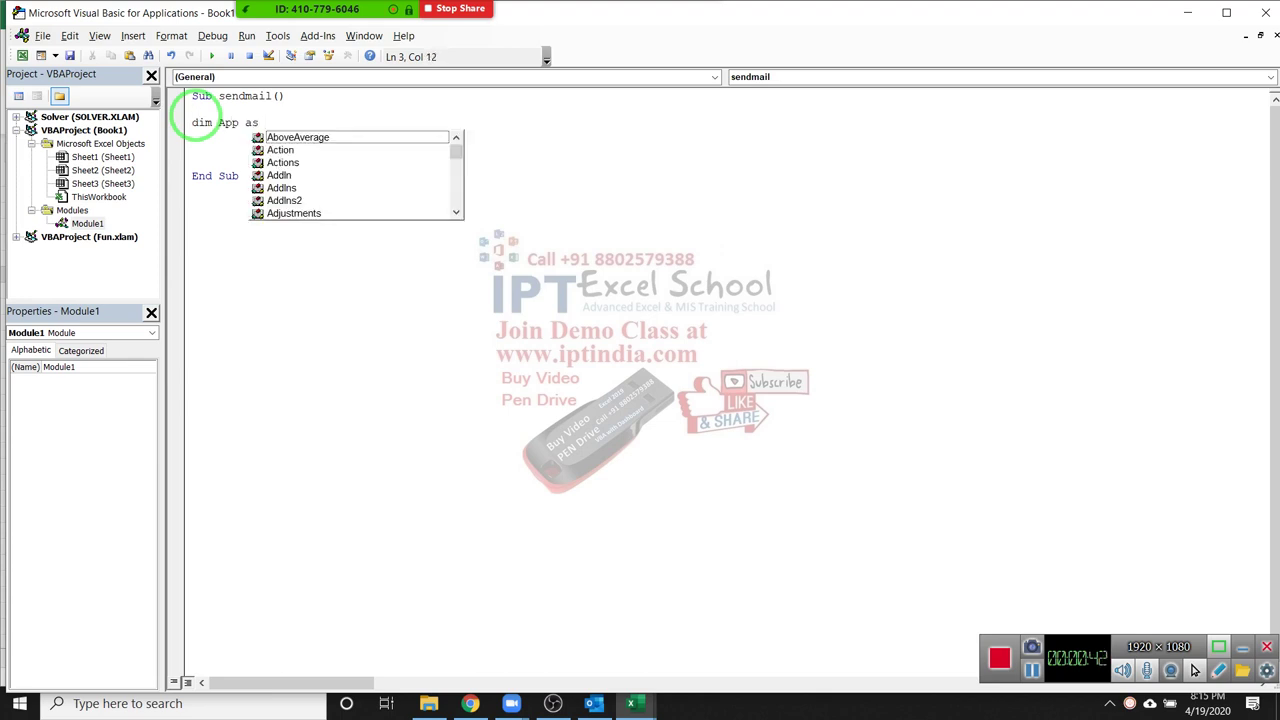
text(o)
key(Tab)
key(Return)
text(dim)
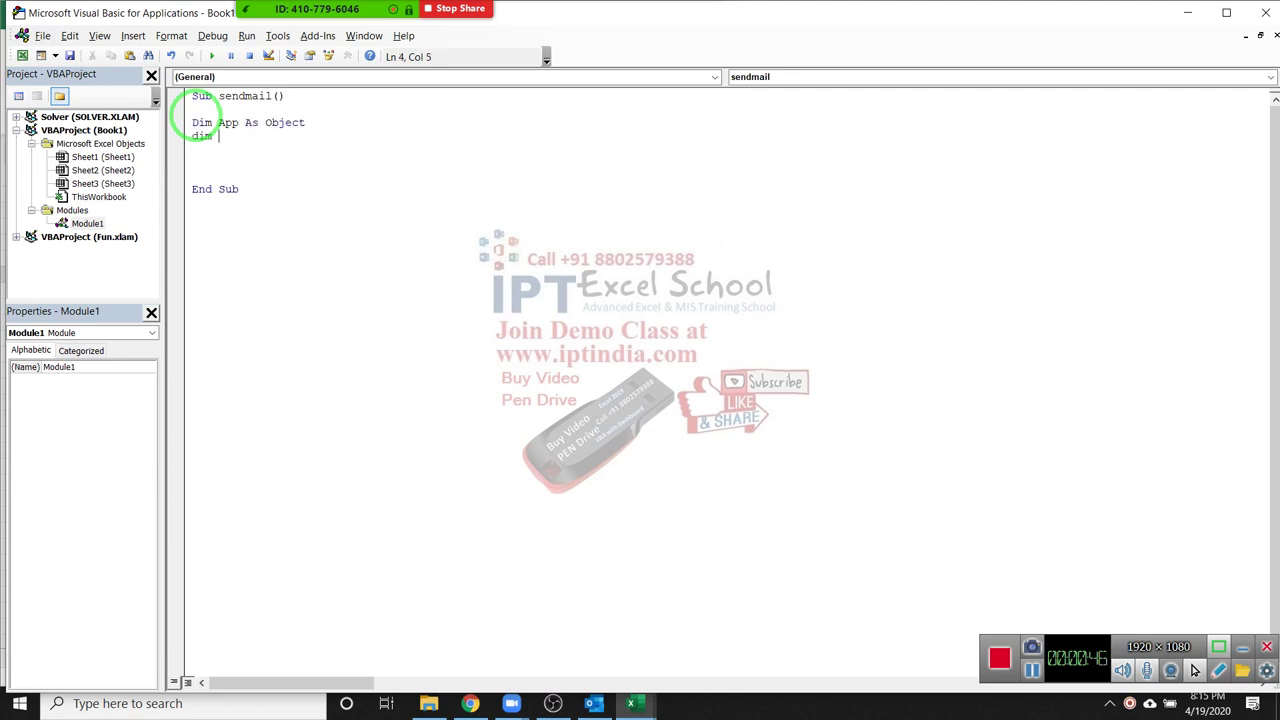
text(mail as )
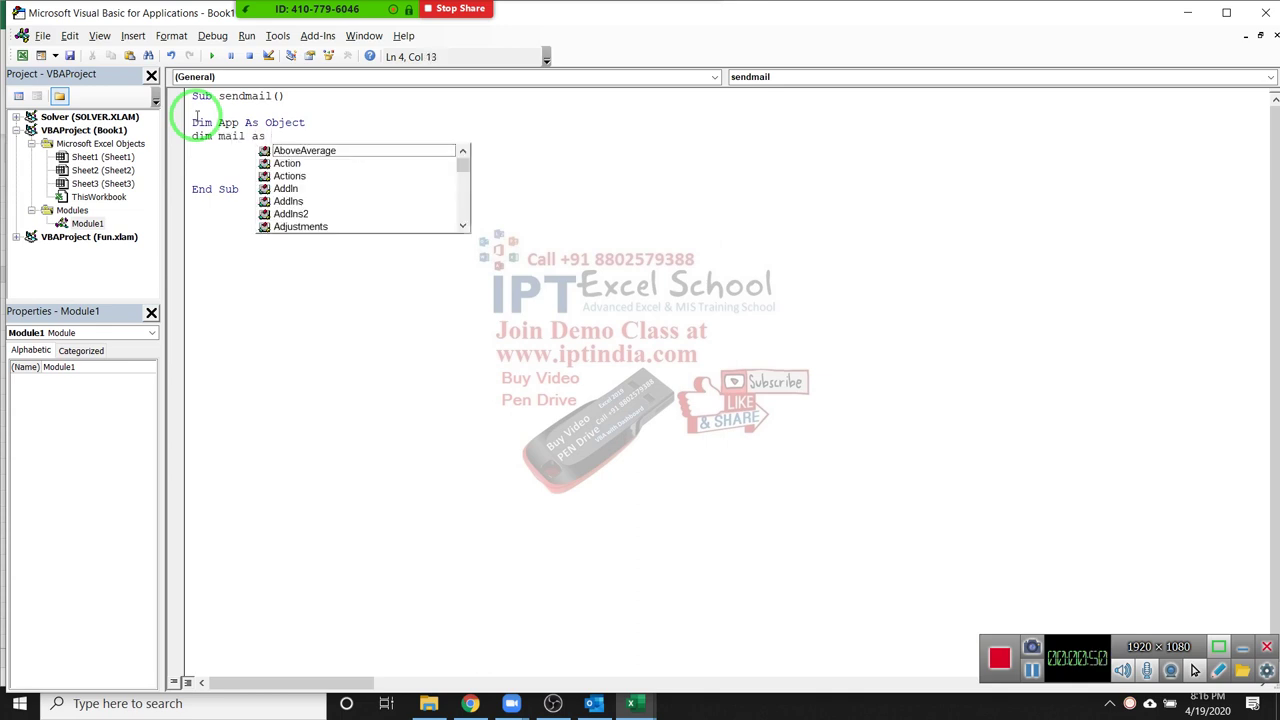
text(ob)
key(Return)
key(Return)
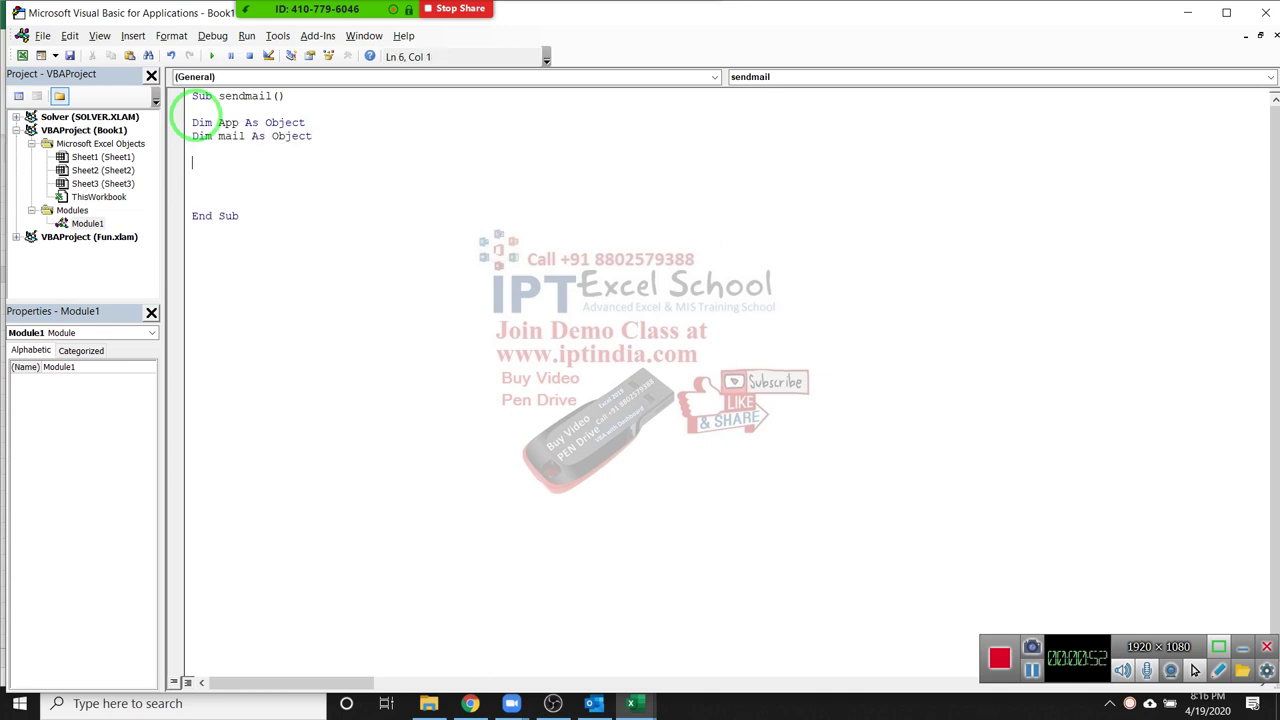
- Set App = CreateObject("Outlook.Application") on the next line
text(set app )
text(= createobject()
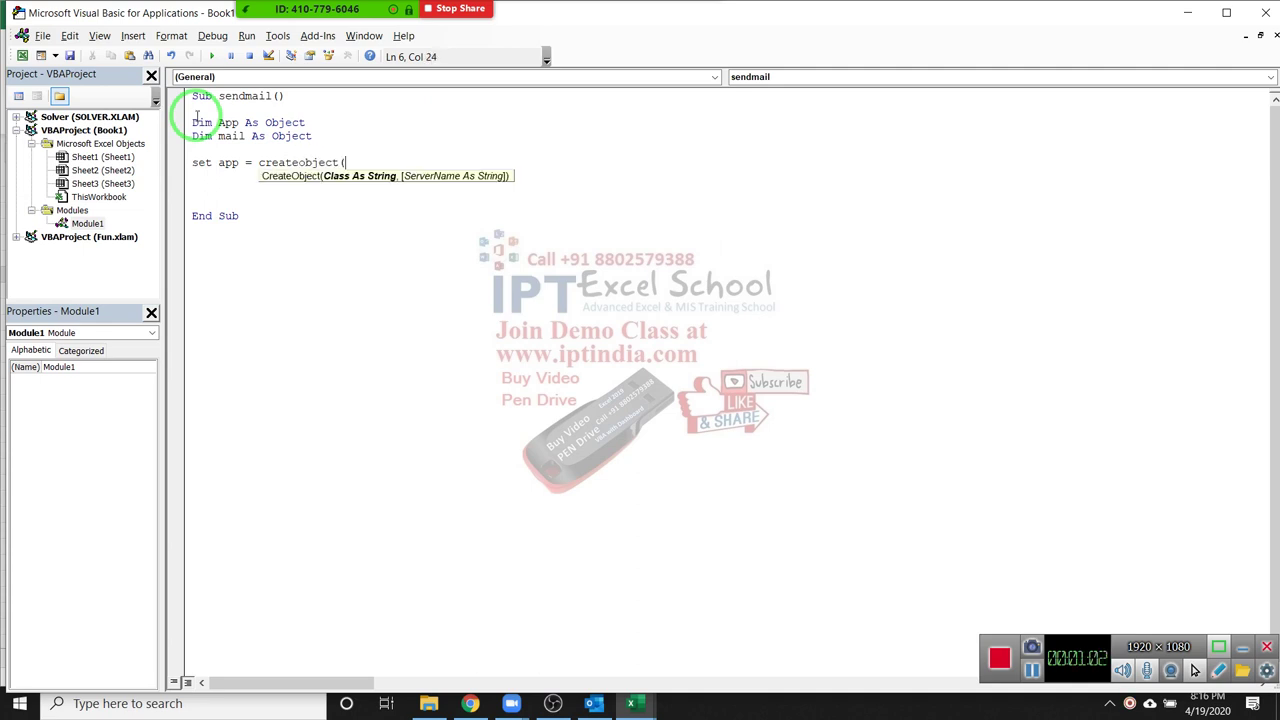
text("O)
text(utlook.A)
text(pplication")
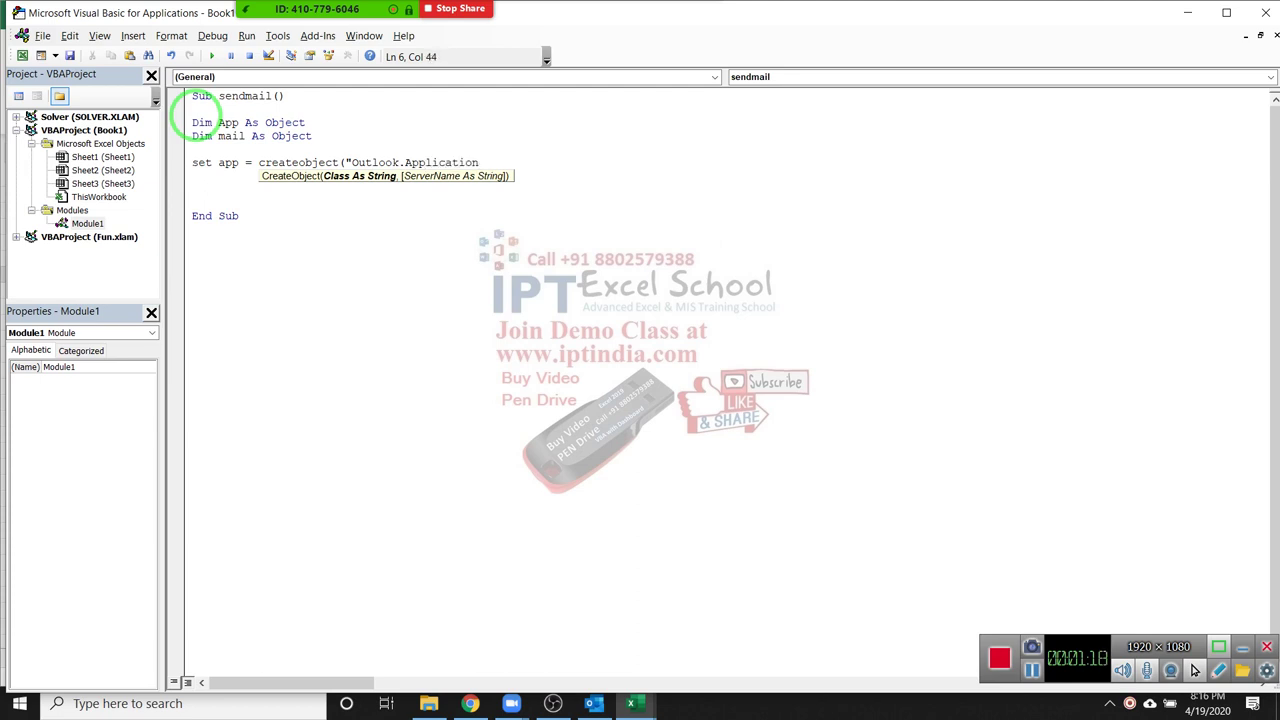
text())
key(Return)
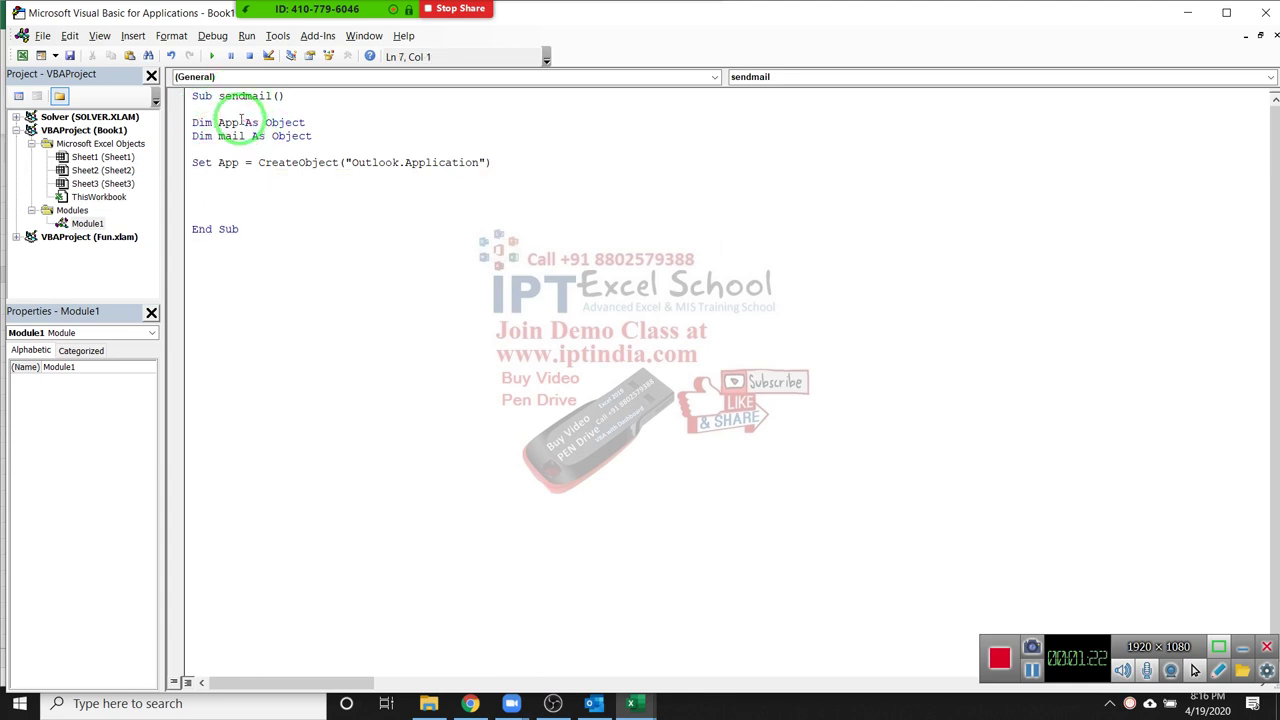
double_click(228, 122)
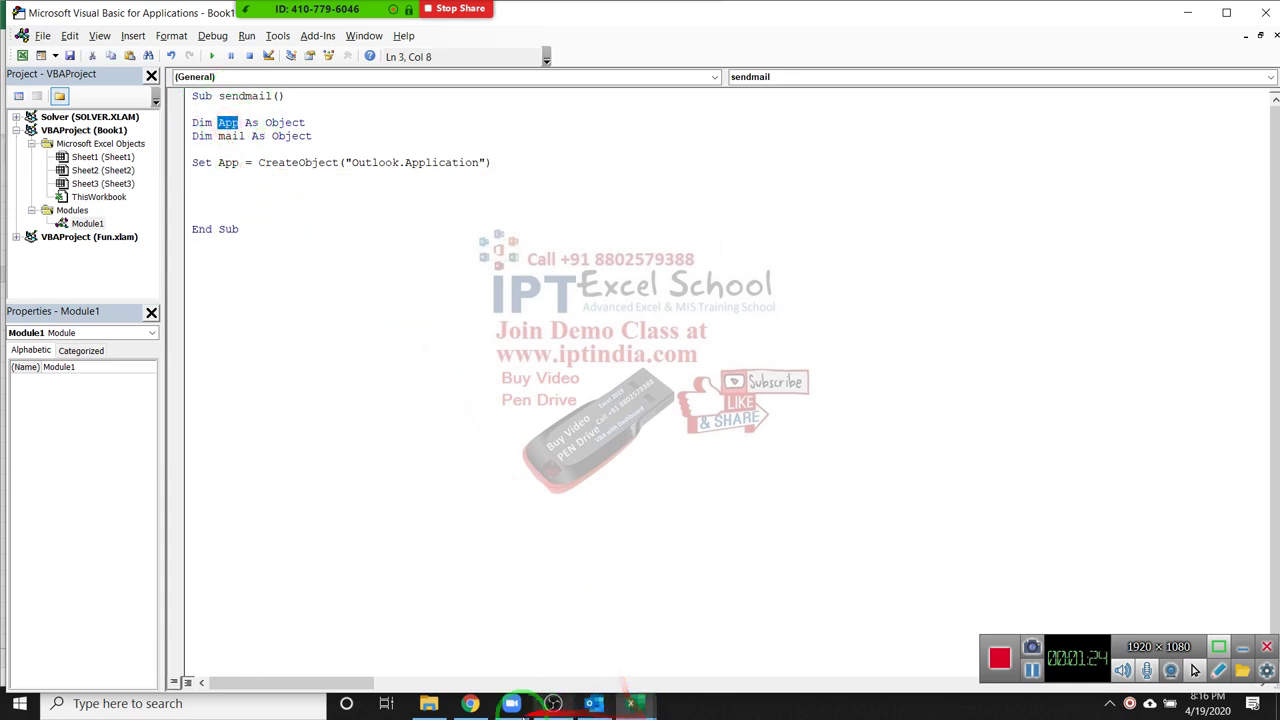
- Open the WhatsApp Web chat asking for the meeting details in Chrome
click(475, 705)
click(855, 14)
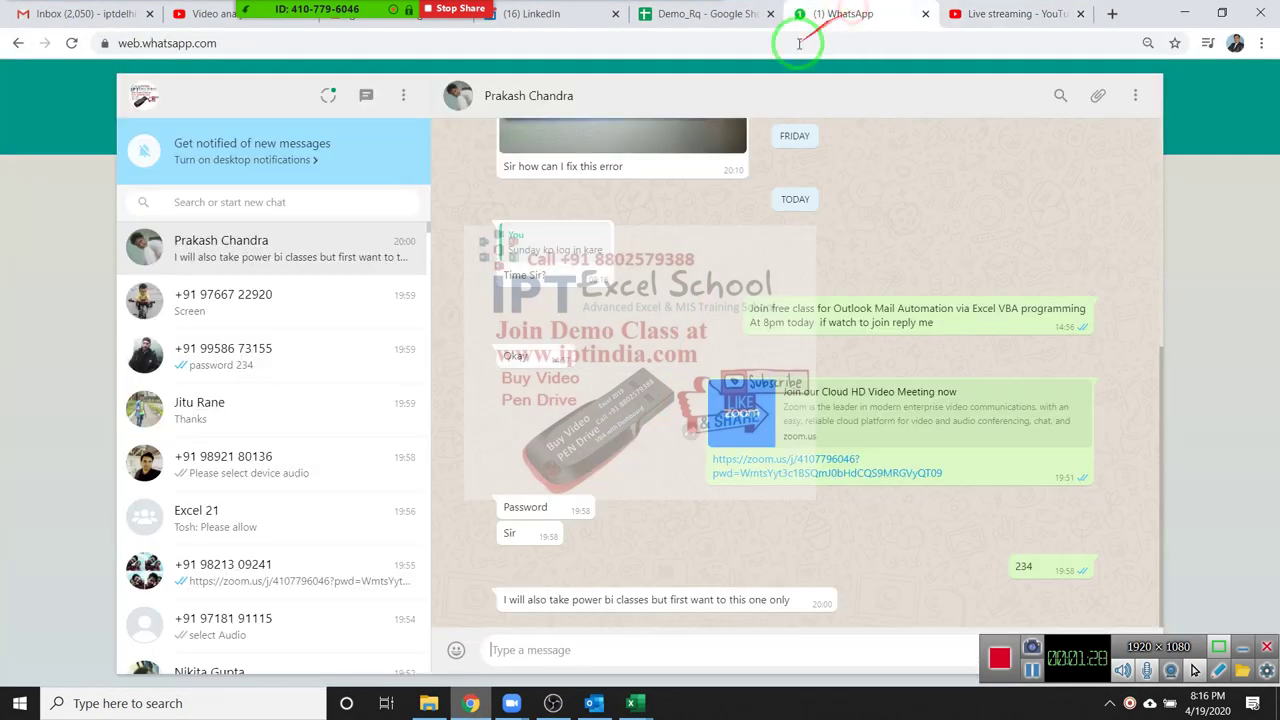
click(309, 257)
drag(315, 265, 510, 617)
click(520, 648)
mouse_move(645, 532)
mouse_down()
mouse_move(630, 610)
mouse_move(710, 525)
mouse_up()
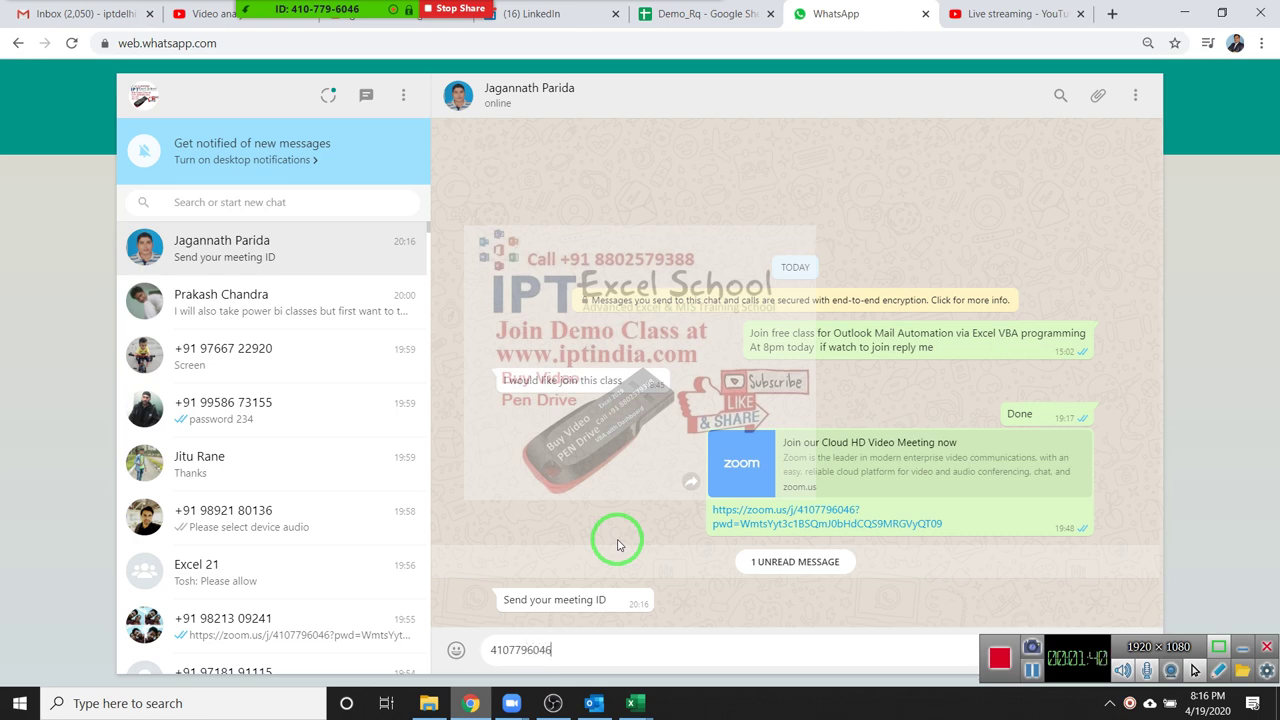
- Send the meeting ID and the meeting password as replies, then return to the VBA editor
key(Return)
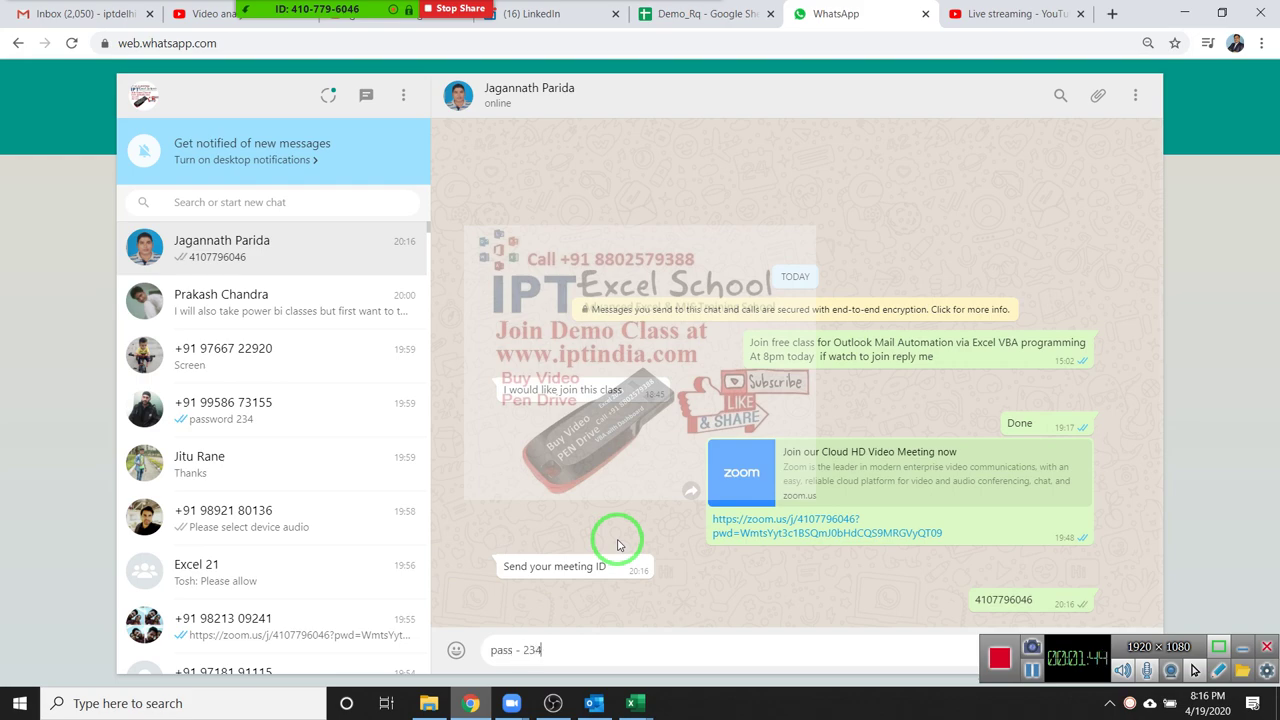
key(Return)
key(super+d)
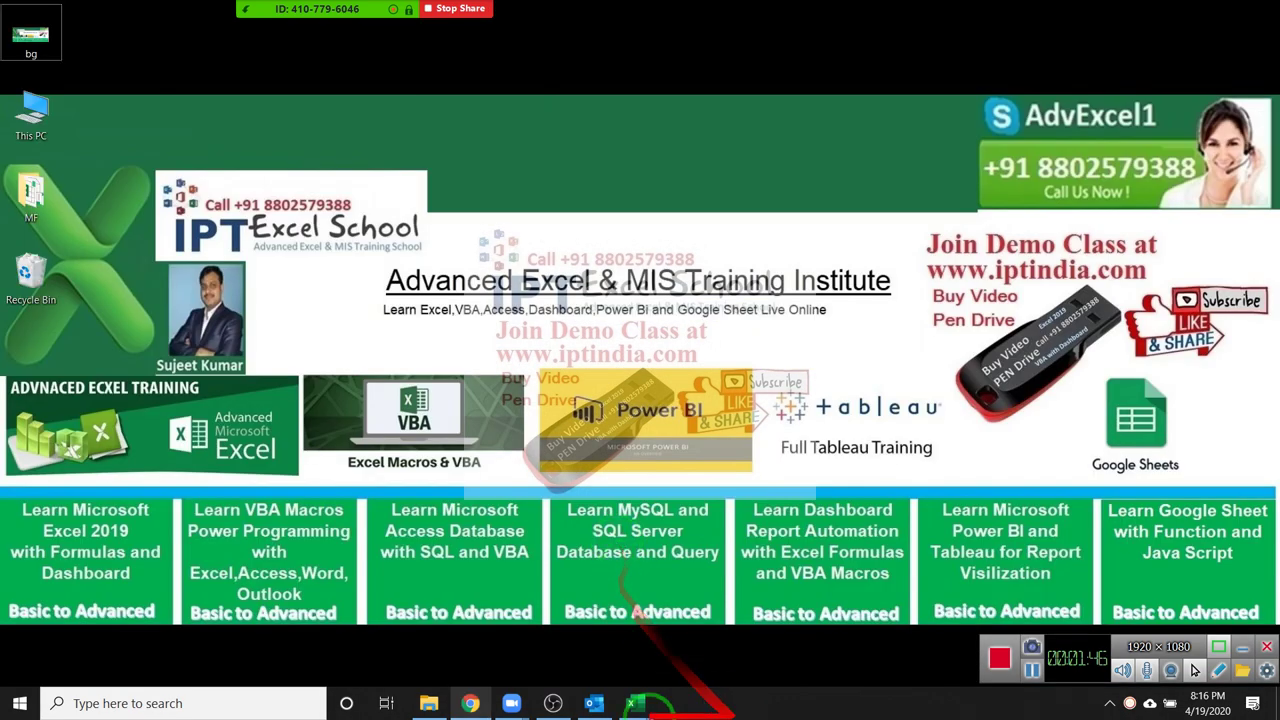
click(657, 668)
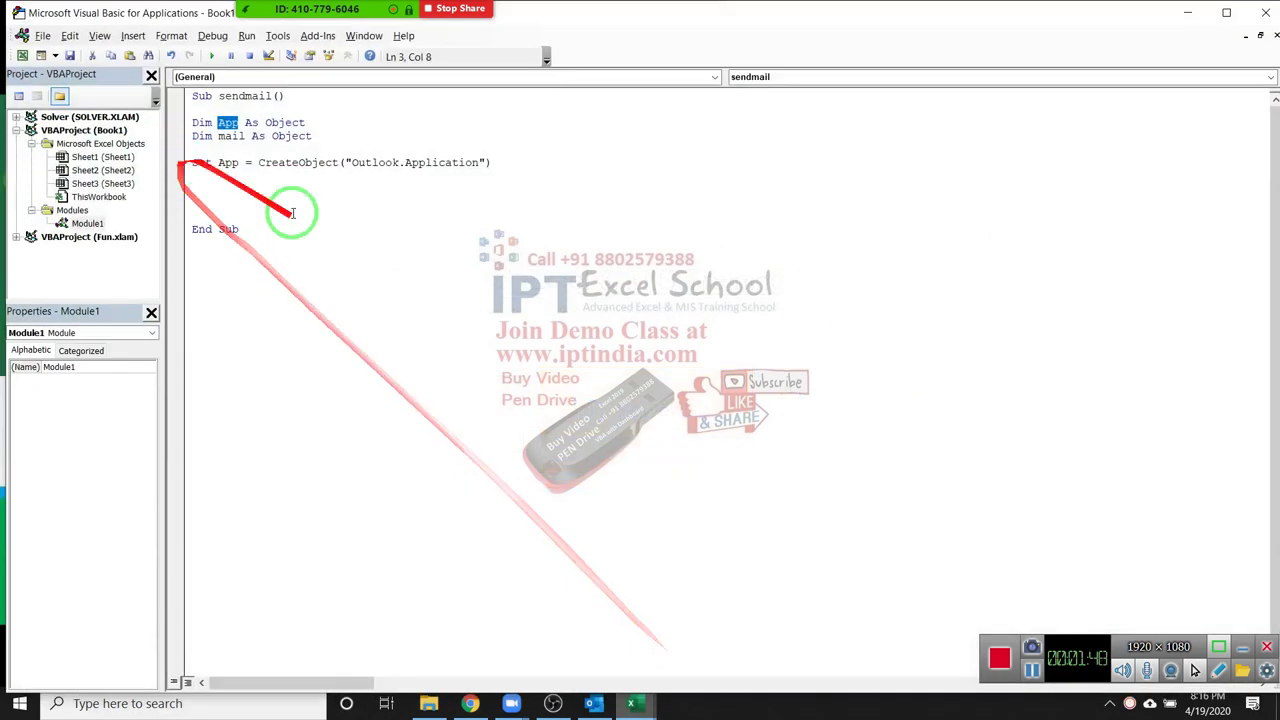
- Add Set mail = App.createitem(0) below Set App and put a breakpoint on the Set App line
click(270, 184)
click(231, 181)
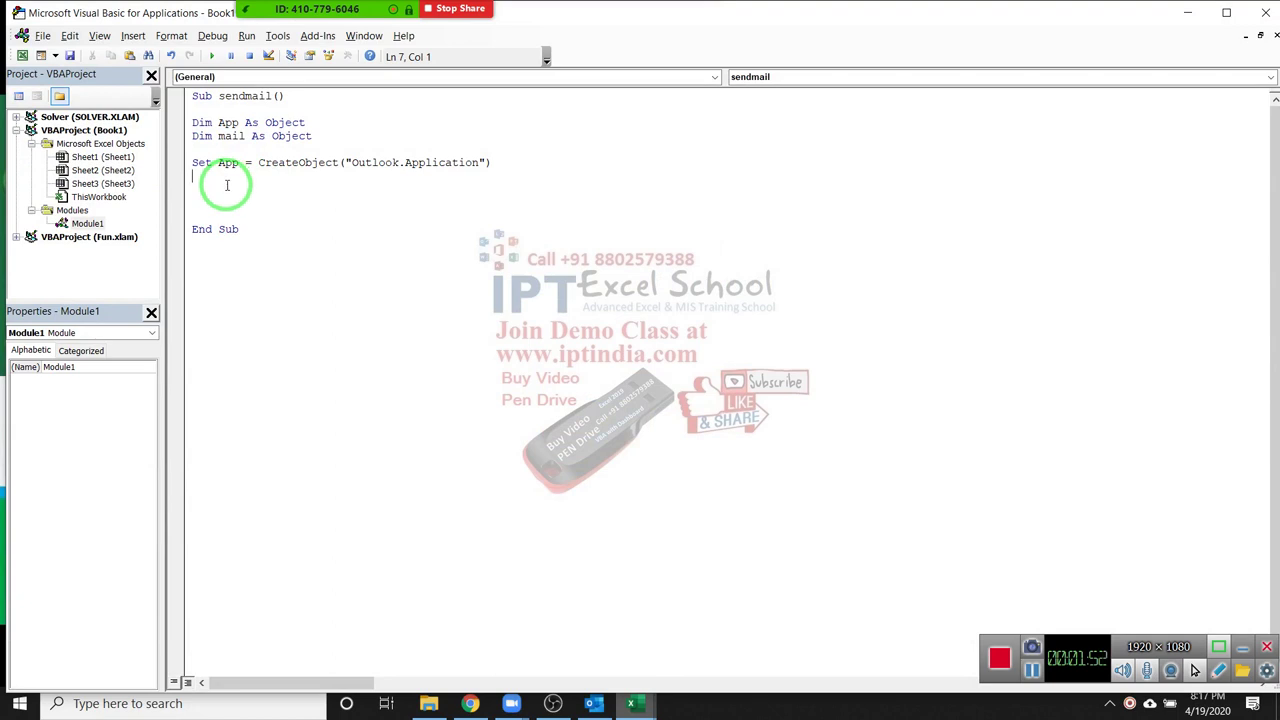
click(227, 185)
text(set)
key(BackSpace)
key(BackSpace)
key(BackSpace)
key(BackSpace)
text(et mail )
text(= a)
text(pp)
text(.createi)
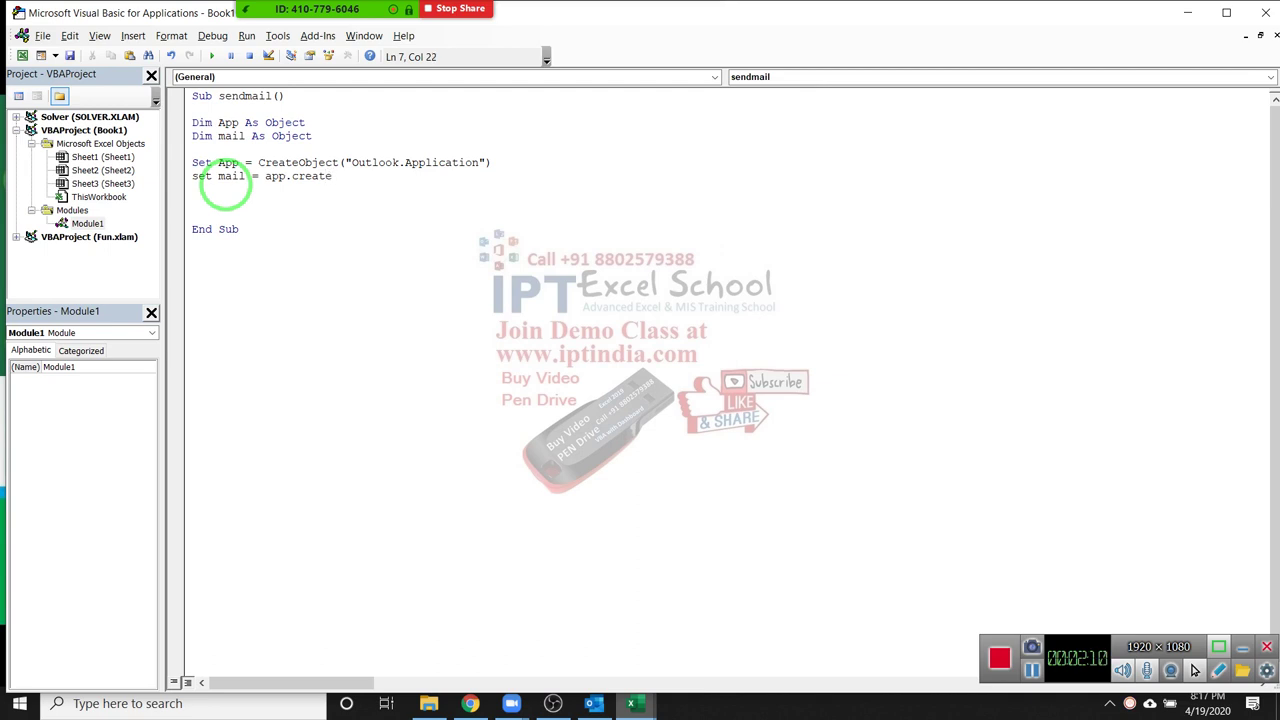
text(tem()
text(0)
key(Return)
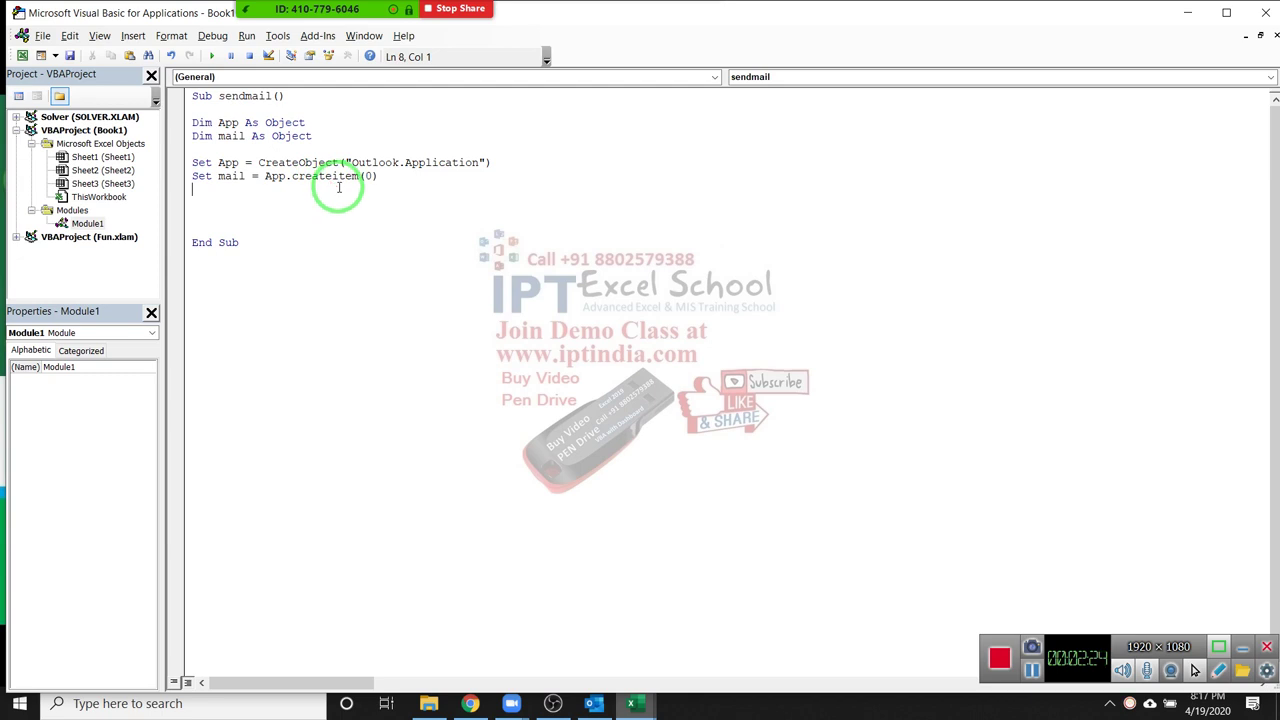
click(323, 216)
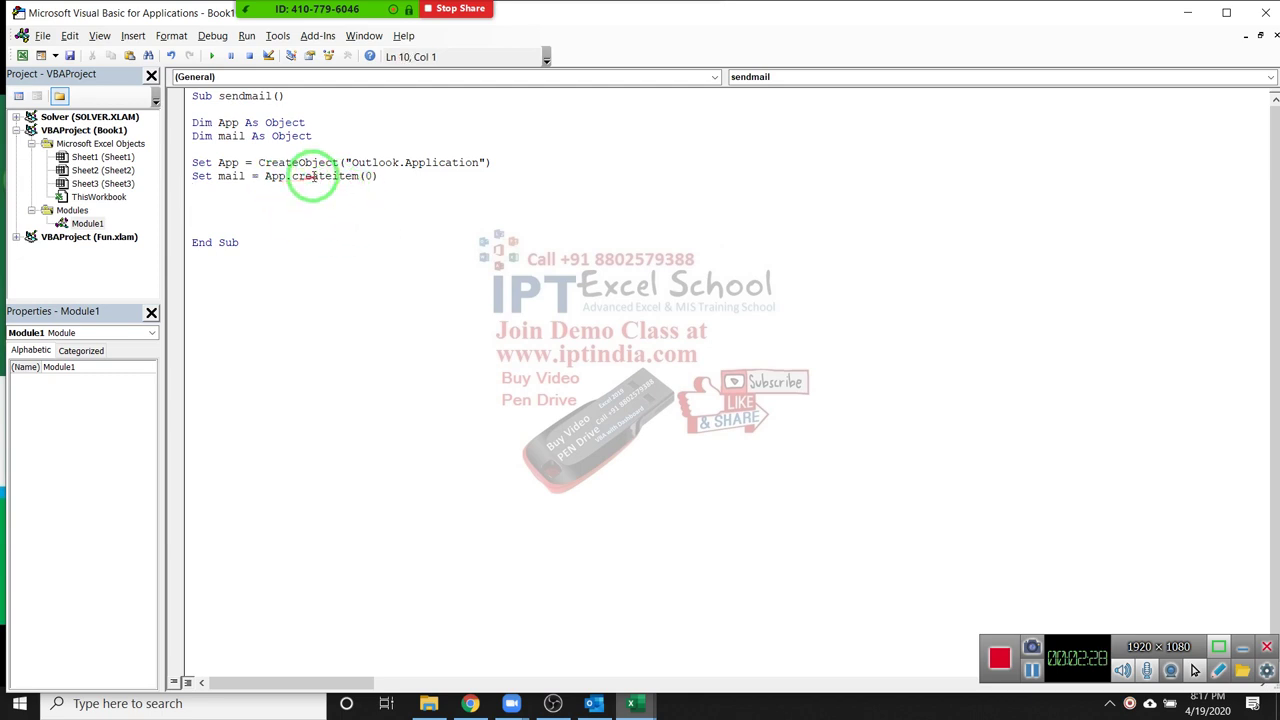
click(178, 168)
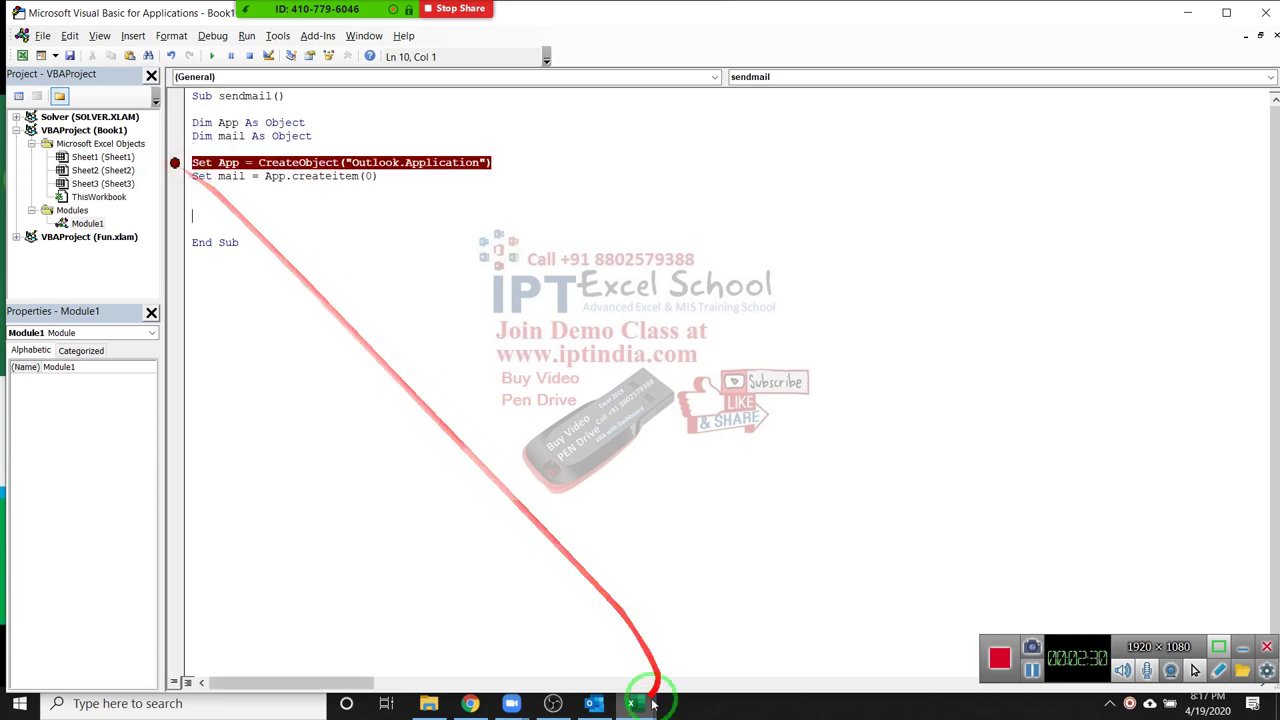
- Add a second breakpoint on the Set mail line
click(590, 702)
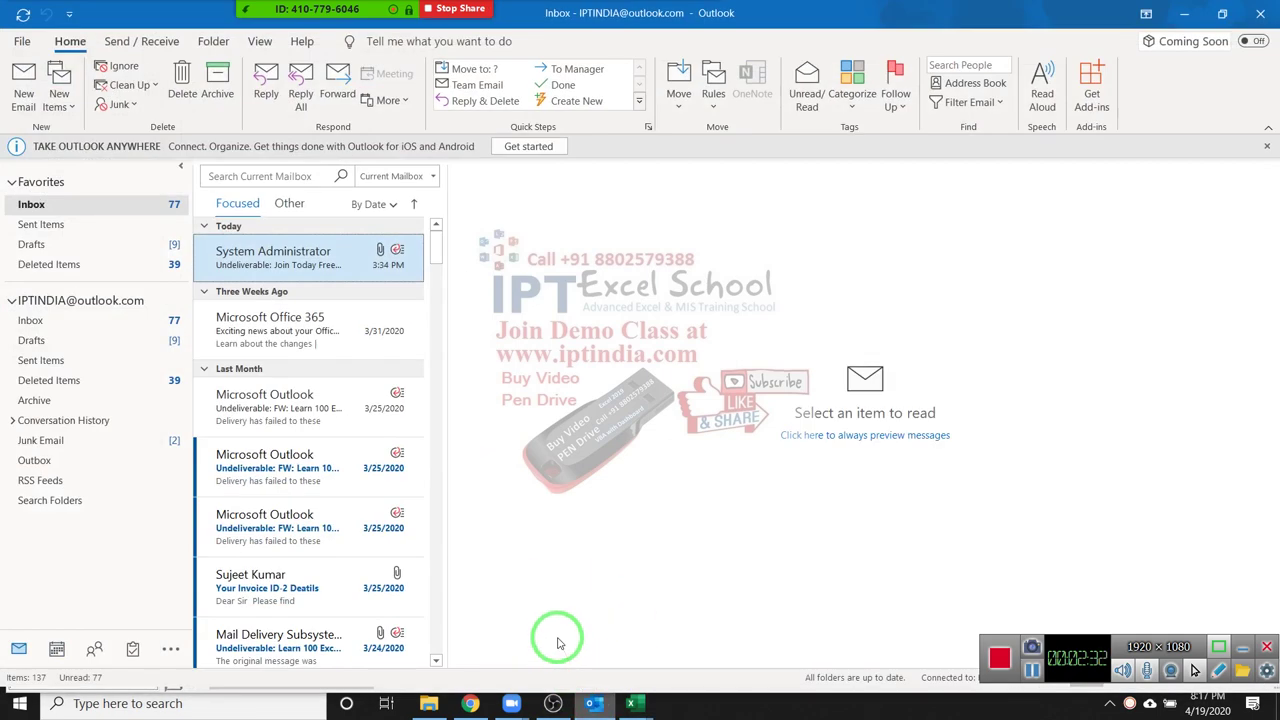
click(588, 700)
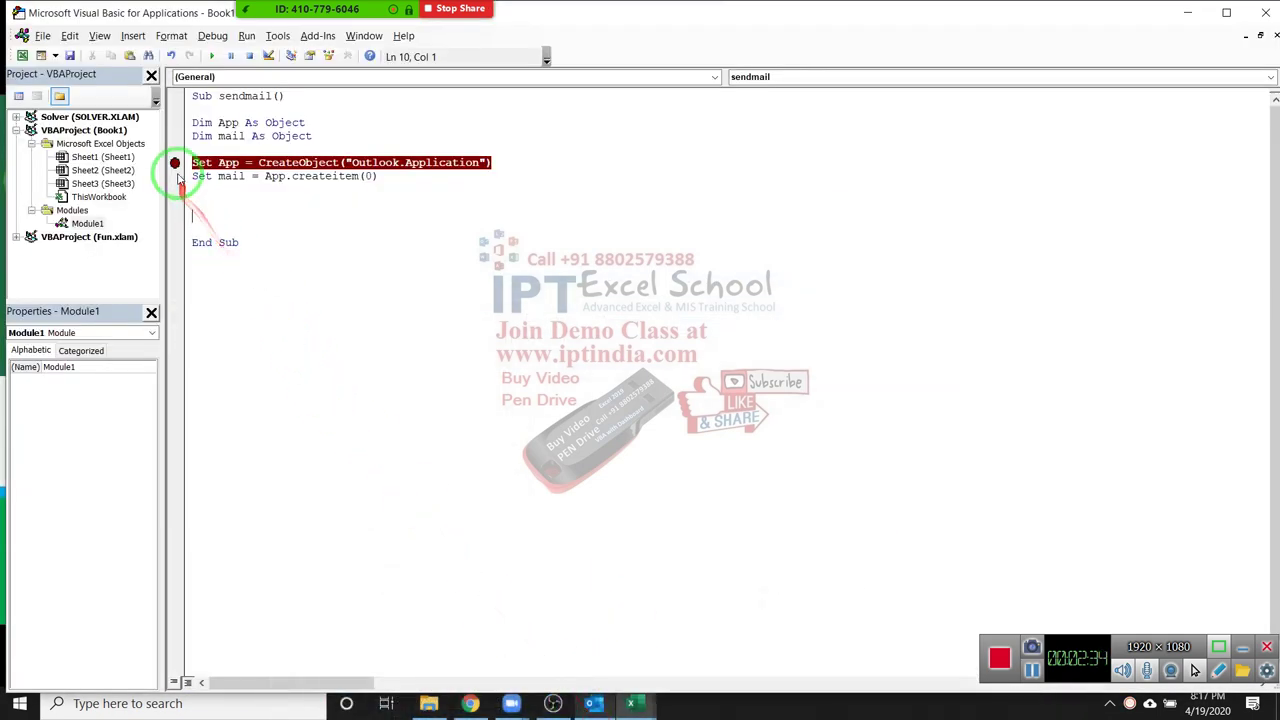
click(174, 176)
- Close a blank new Outlook message without saving, minimize Outlook, and clear both breakpoints
click(596, 702)
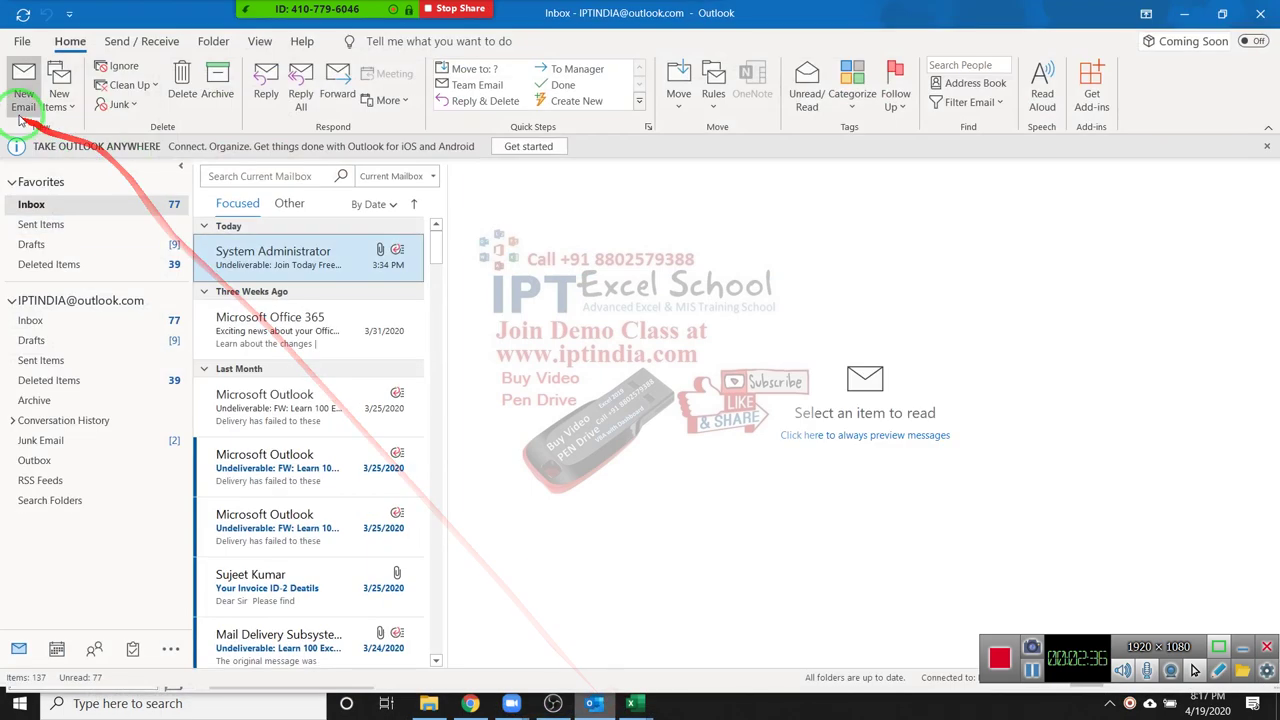
click(23, 85)
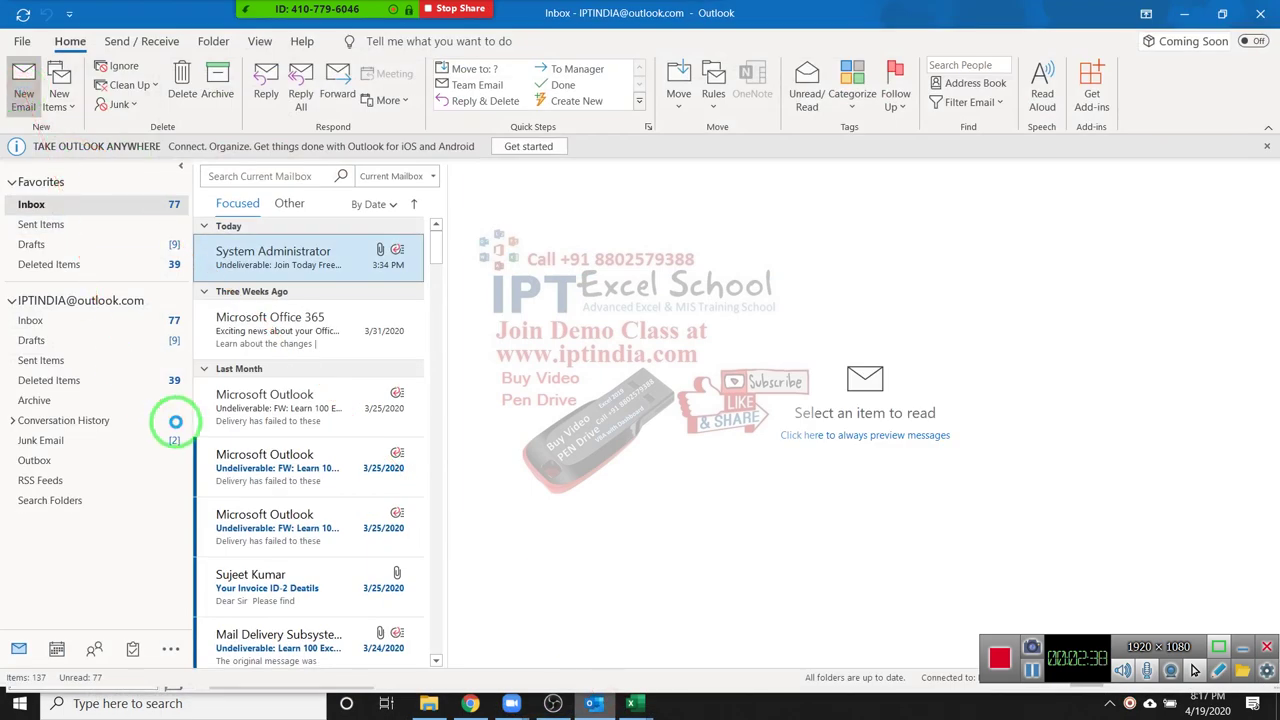
click(23, 85)
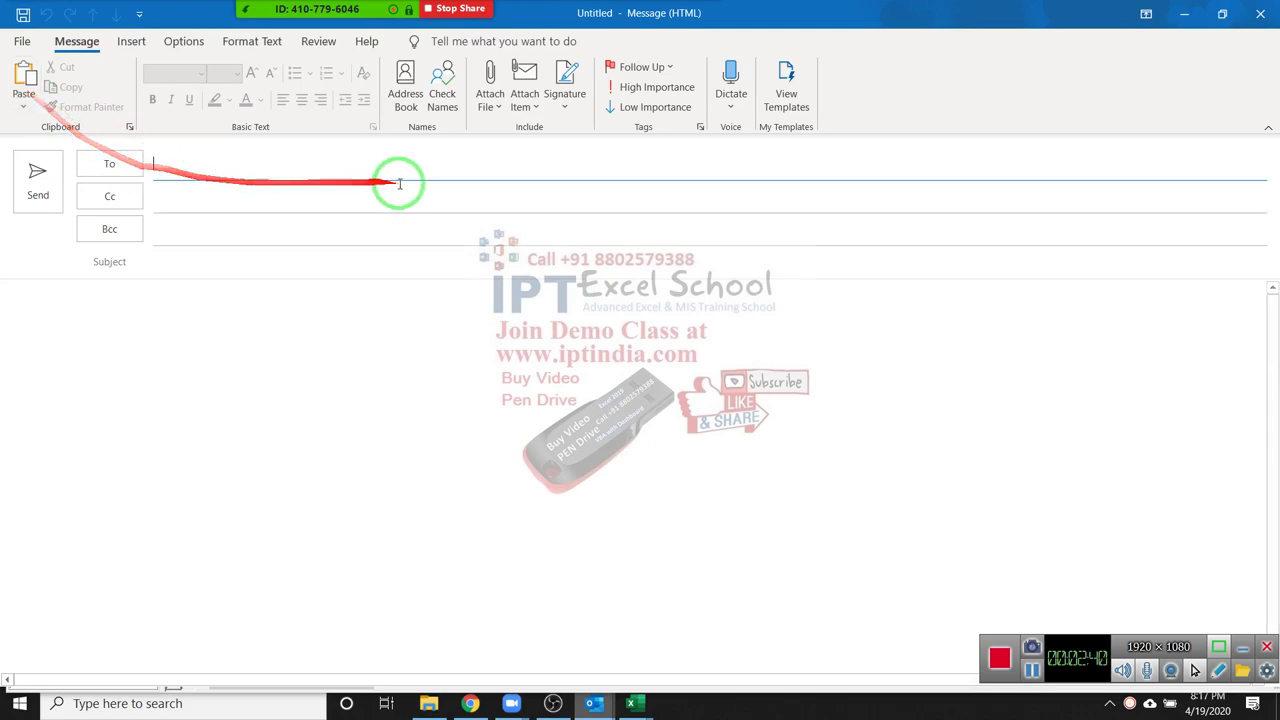
click(1260, 13)
click(645, 398)
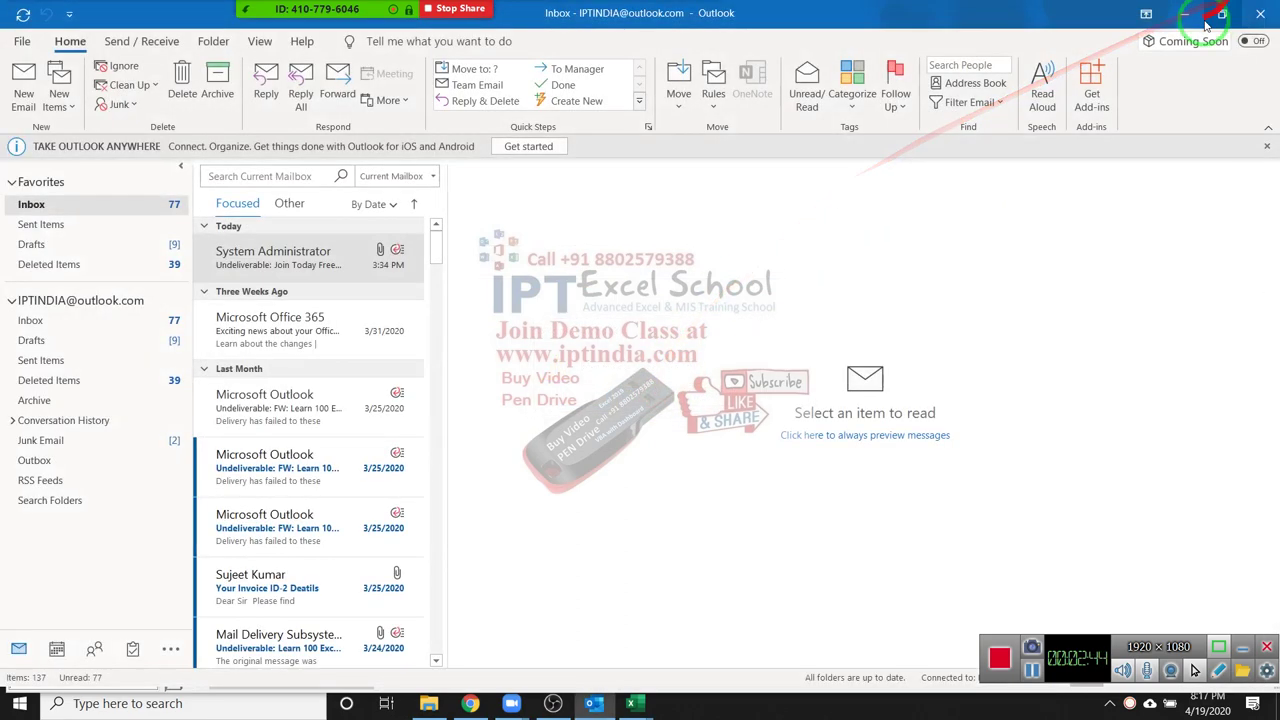
click(1185, 20)
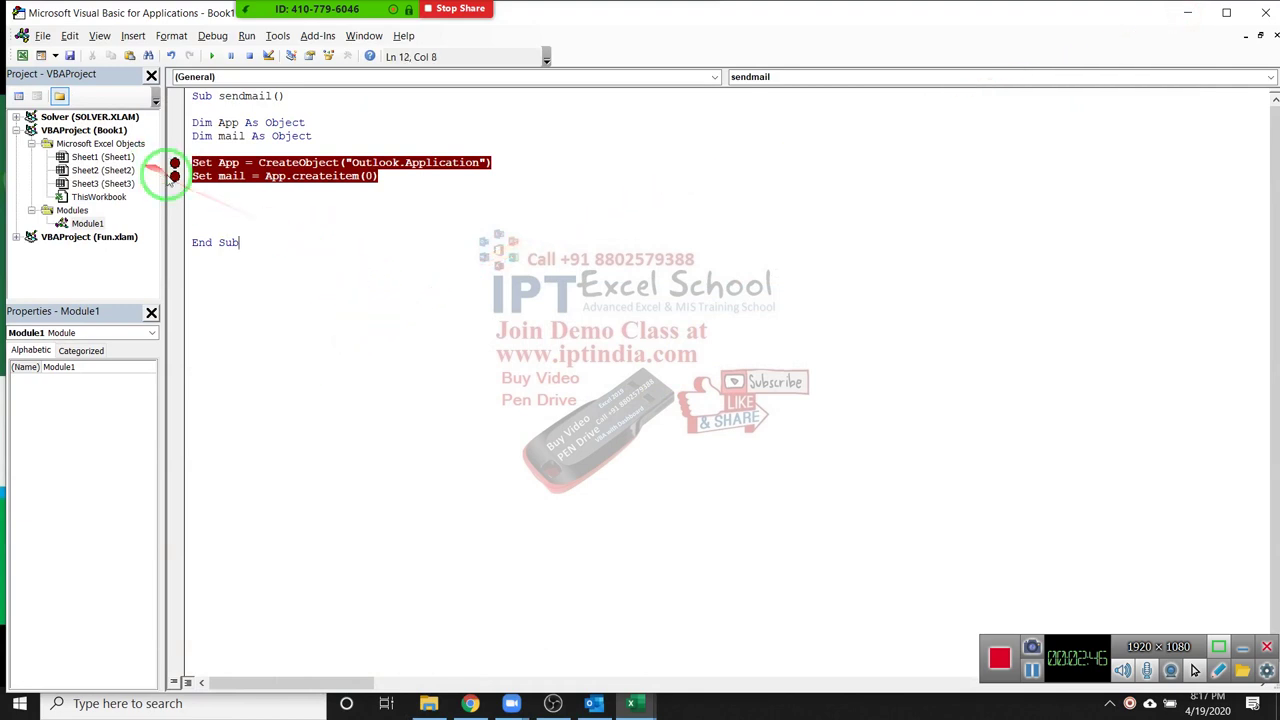
click(174, 176)
click(174, 163)
- Start a For i = 2 To 4 loop below the Set mail line
click(202, 198)
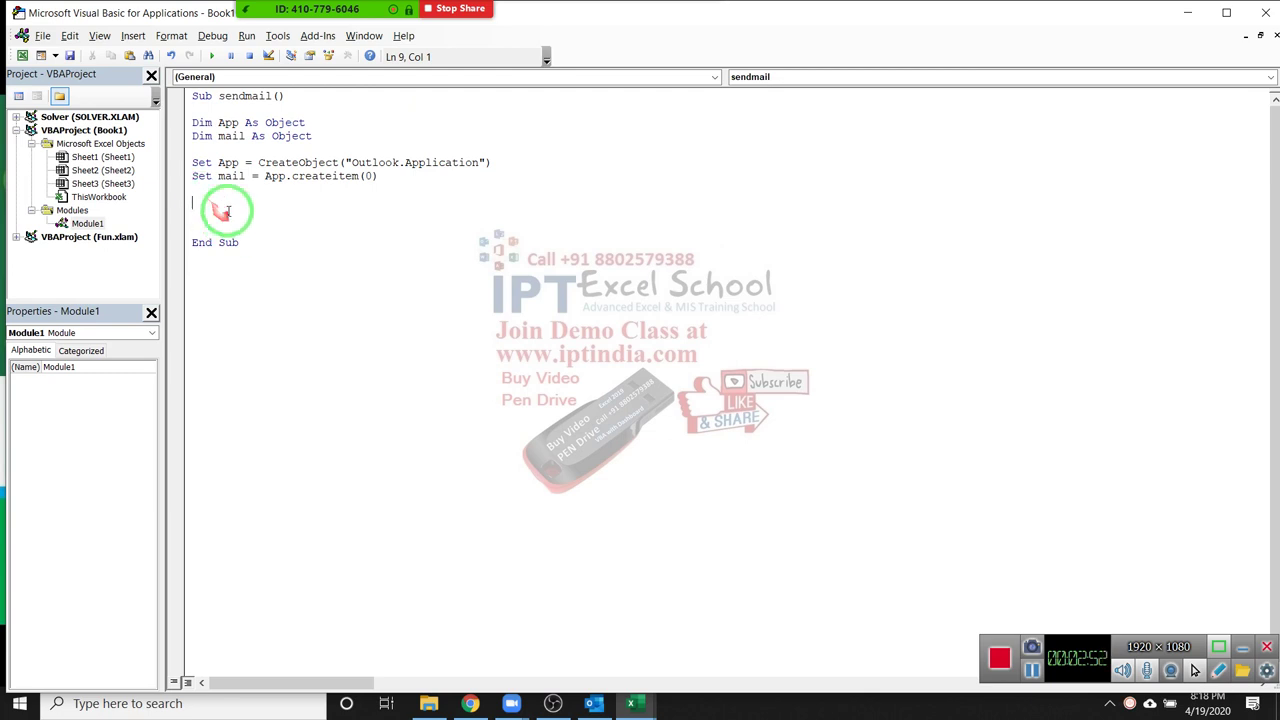
key(Return)
key(Up)
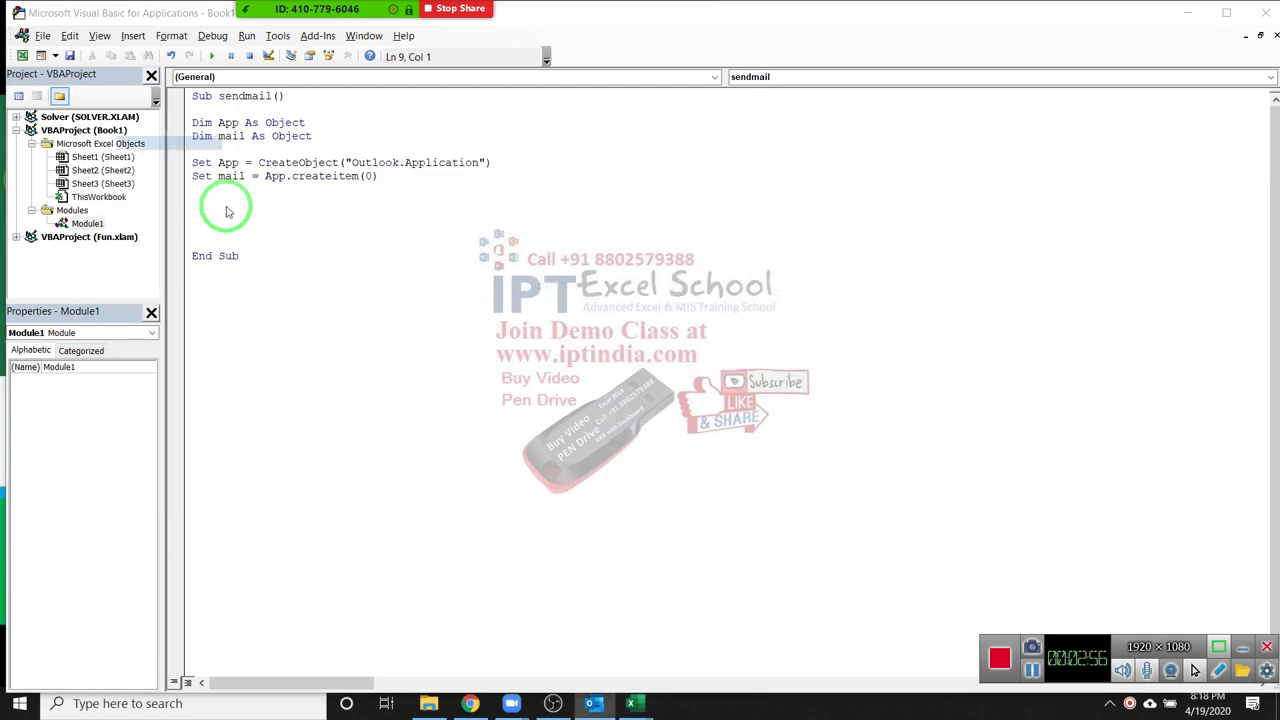
key(alt+Tab)
key(alt+Tab)
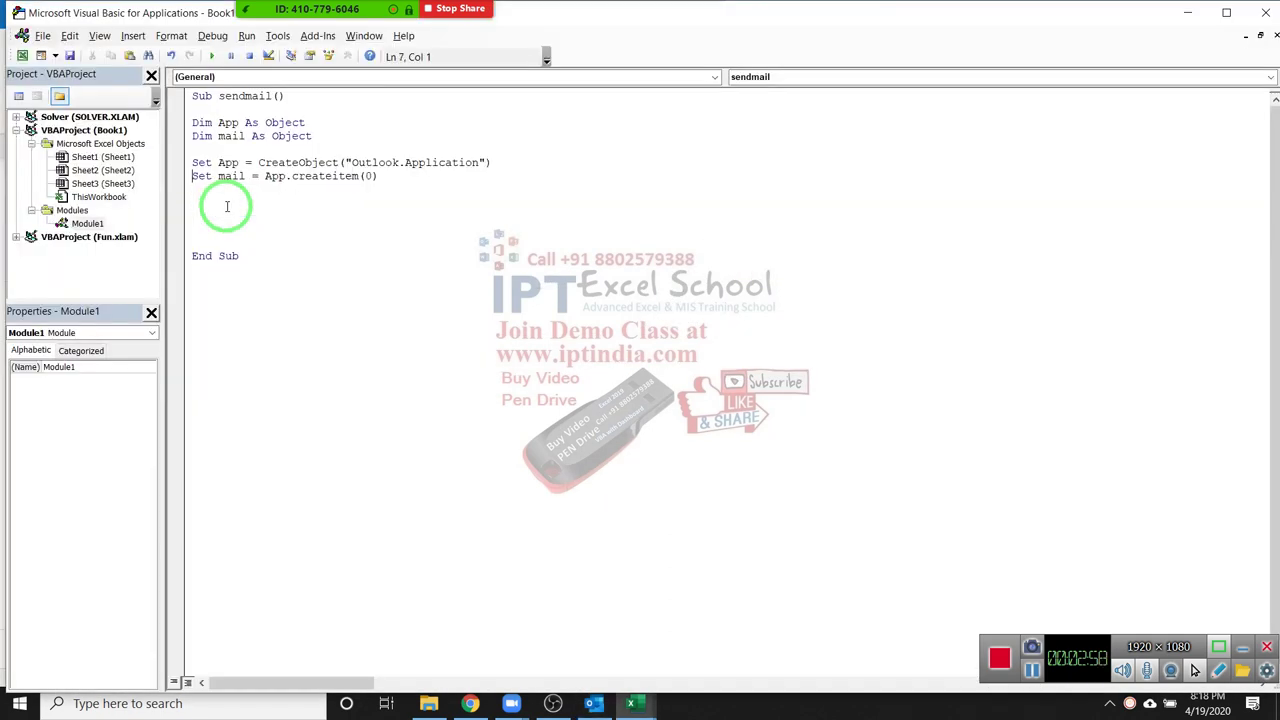
text(for i = )
text(2 yo)
key(BackSpace)
key(BackSpace)
text(to)
text(4)
key(Return)
key(Return)
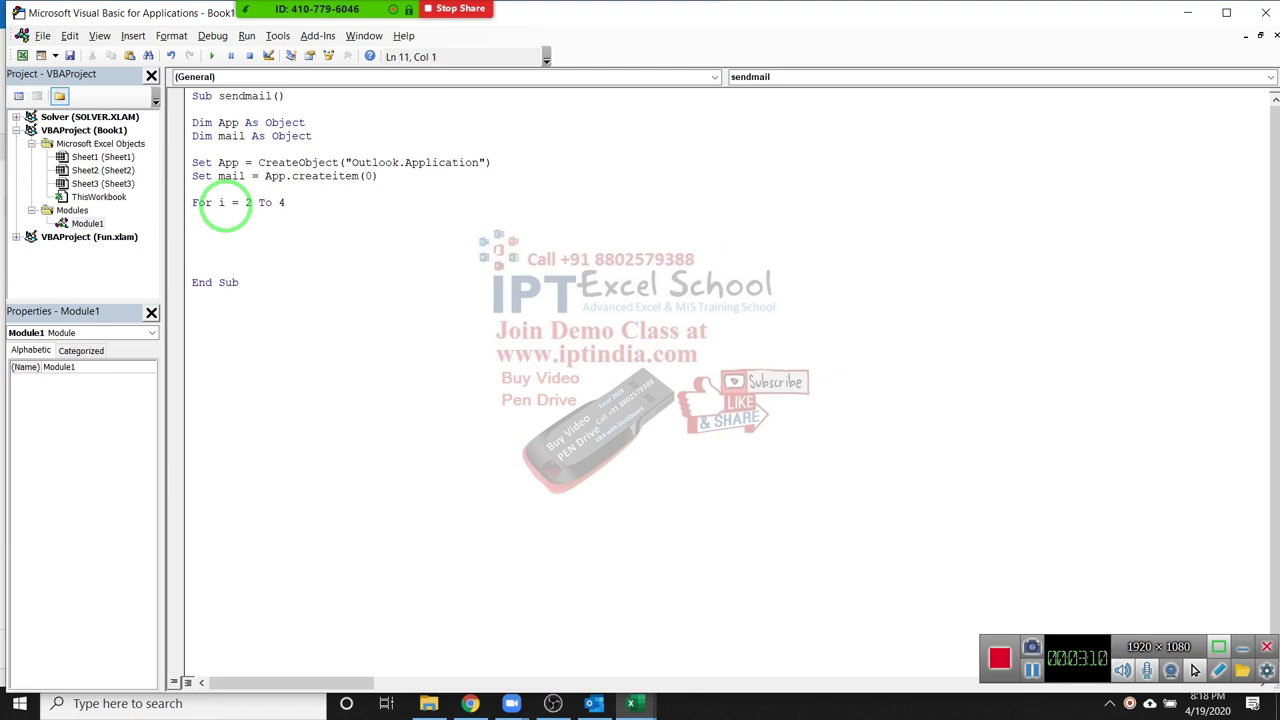
- Add a With mail block: .to = Range("B" & i).Value, blank .cc and .bcc, .Subject = "Data"
text(with )
text(mail)
key(Return)
text(.t)
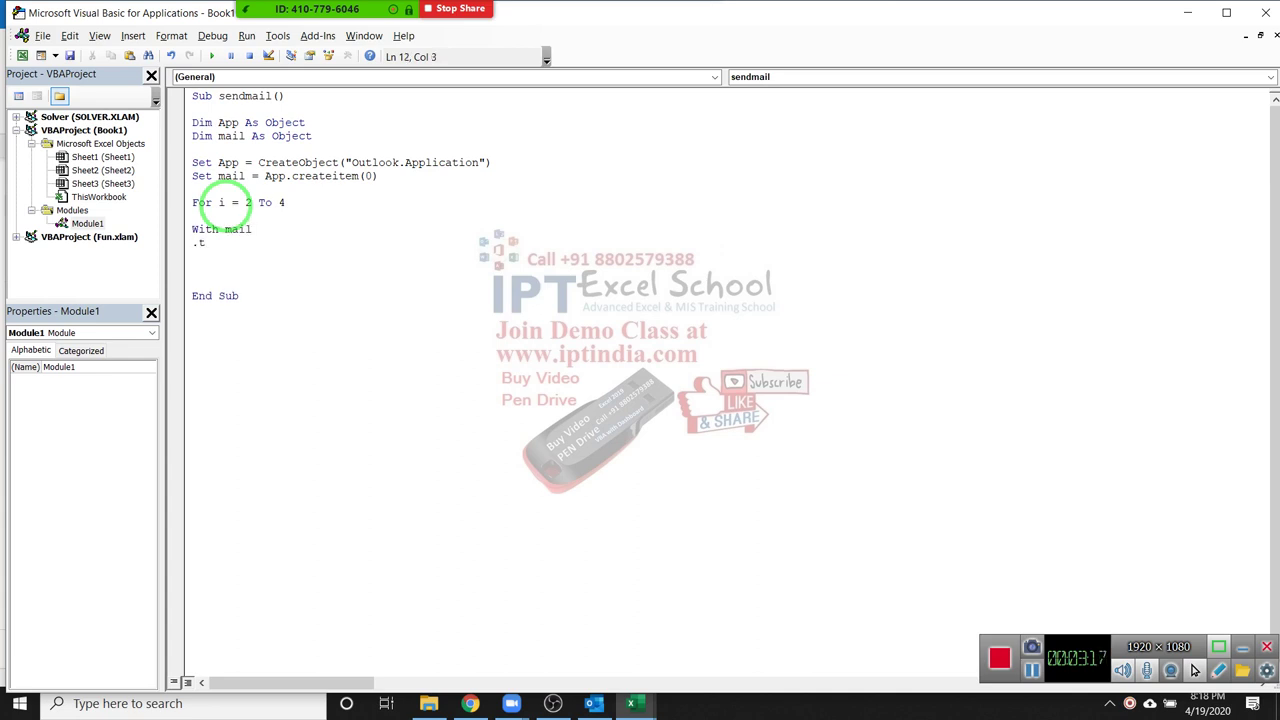
text(o =)
text(range()
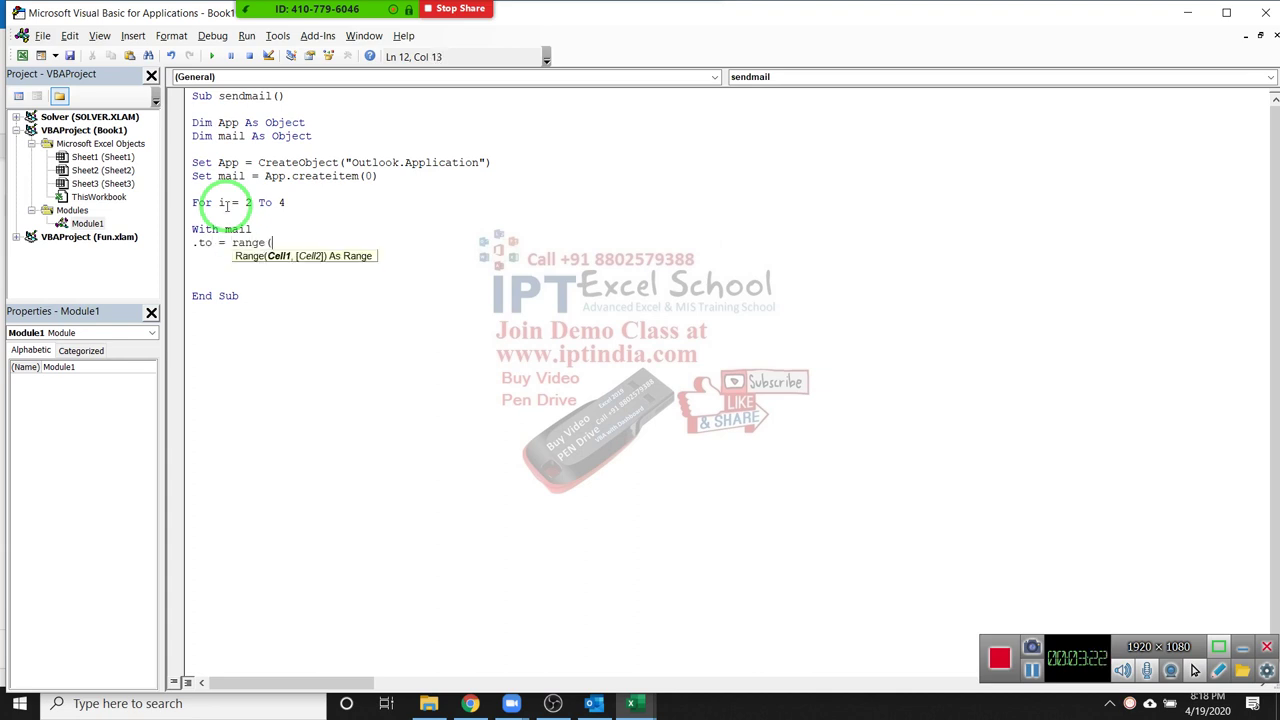
text("b)
text(B)
text(" & )
text(i)
text())
text(.v)
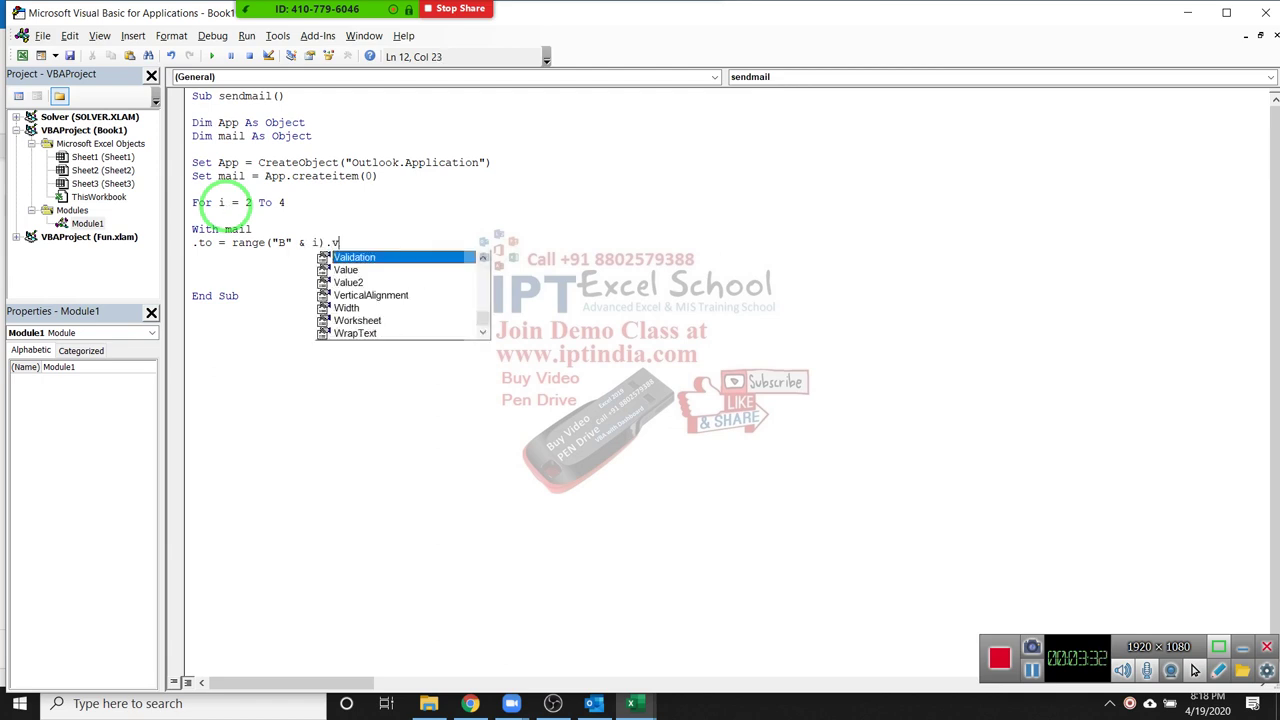
text(a)
key(Return)
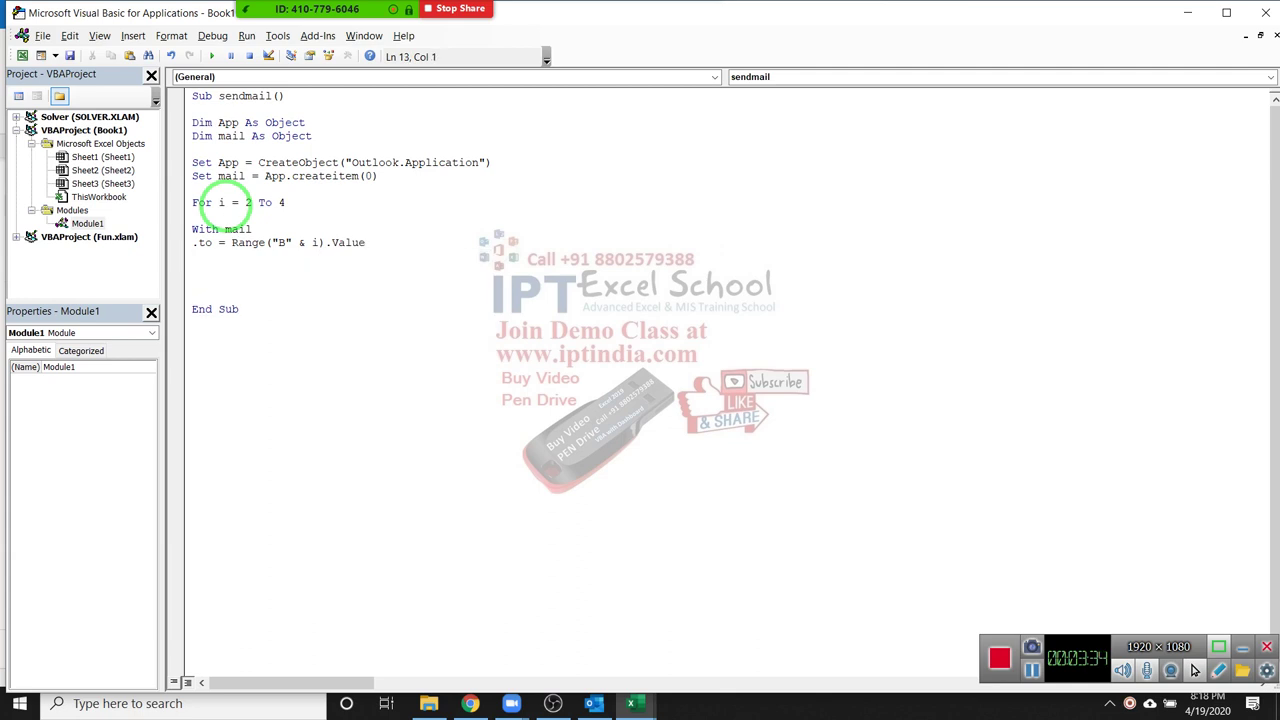
text(.cc = )
text("")
key(Return)
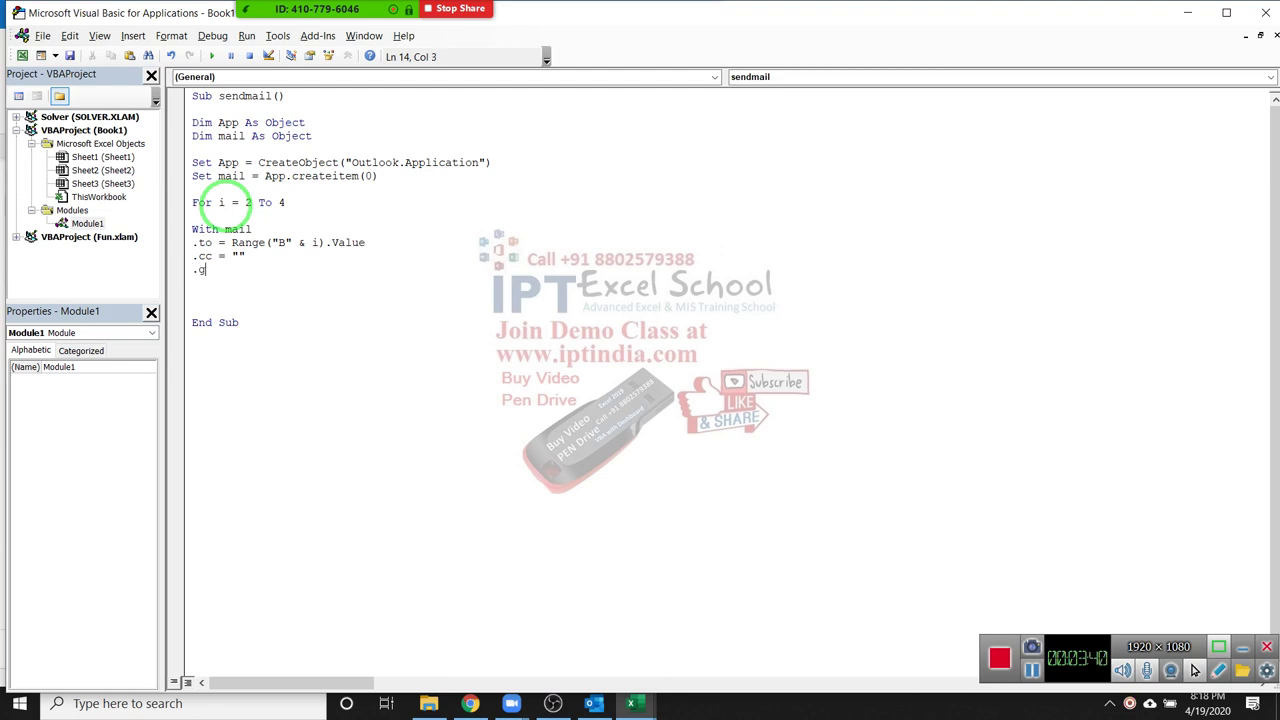
text(bcc =)
text("")
key(Return)
text(.subject)
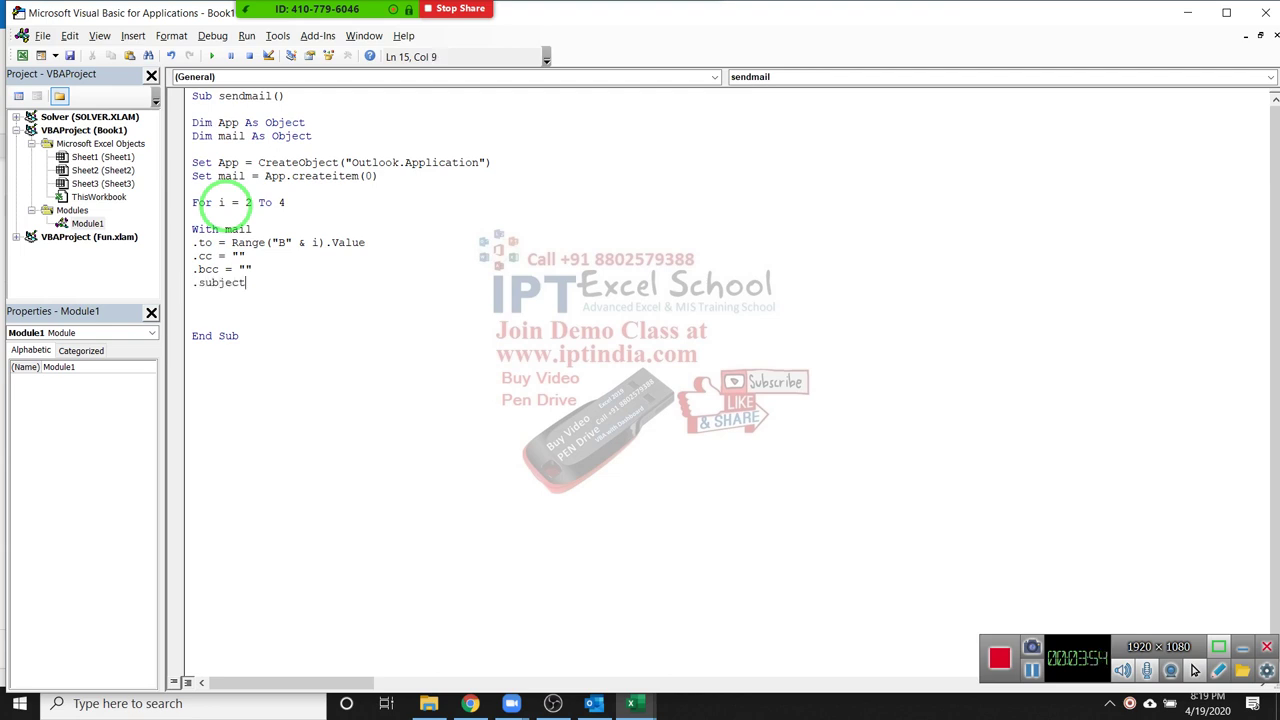
text( =)
text(Data")
key(Return)
- Widen column B in the Excel sheet to fit the email addresses, then return to the editor
key(alt+Tab)
key(alt+Tab)
click(228, 212)
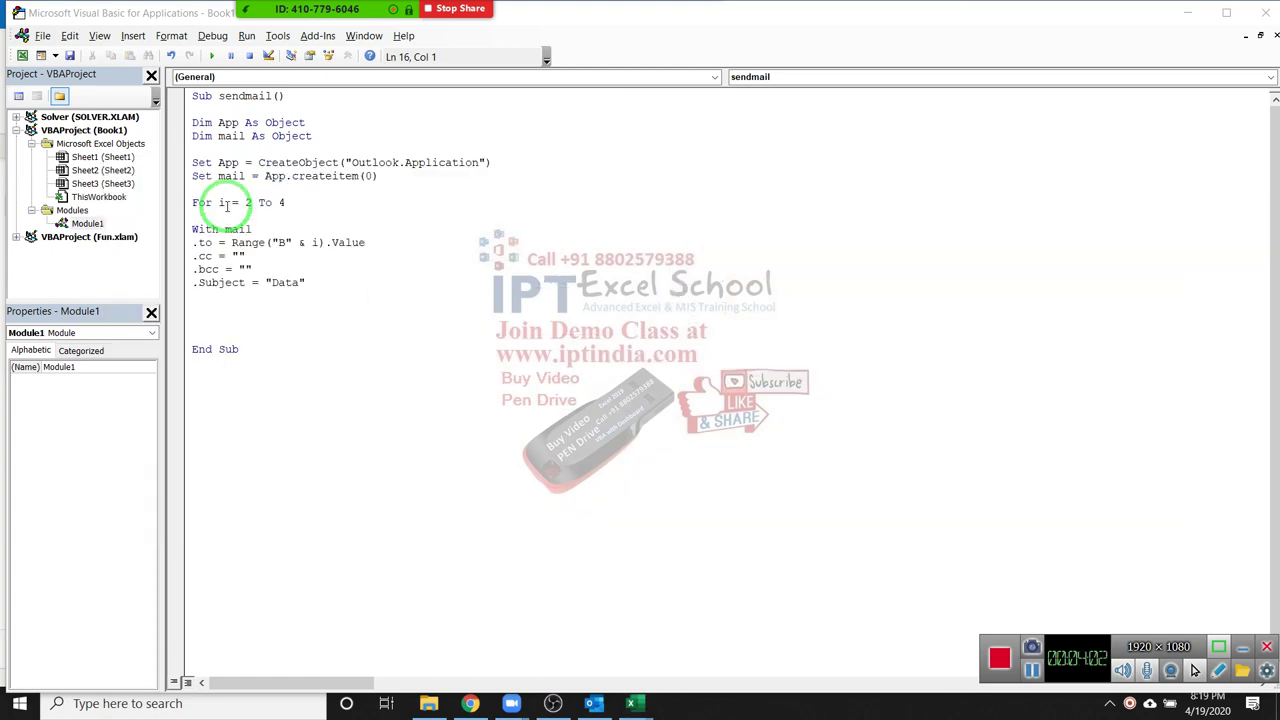
key(alt+F11)
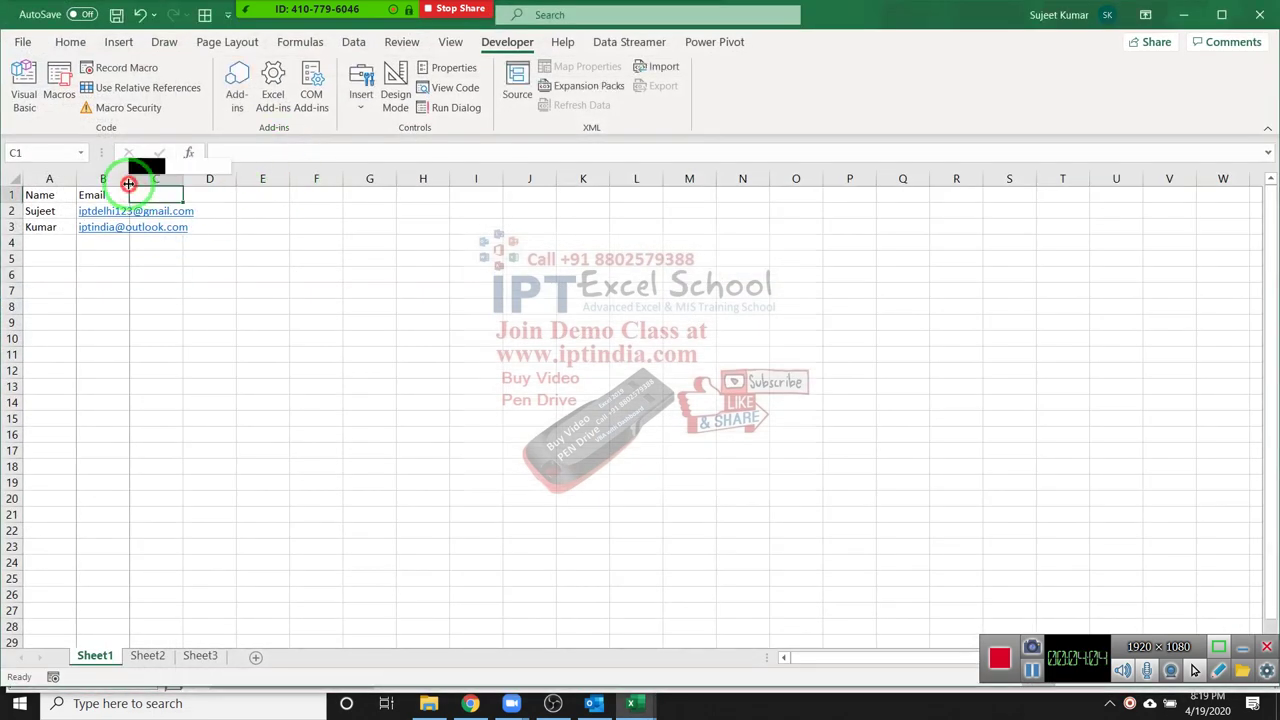
double_click(129, 180)
click(208, 194)
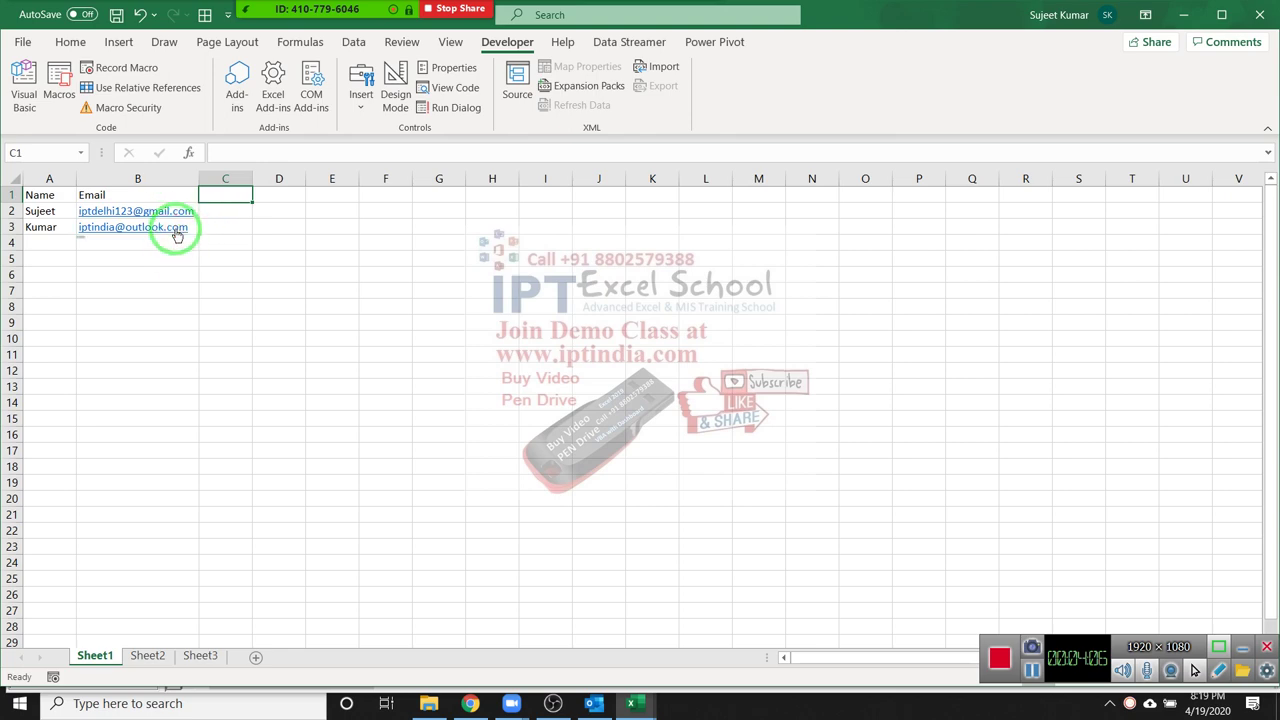
key(alt+Tab)
key(alt+Tab)
key(alt+shift+Tab)
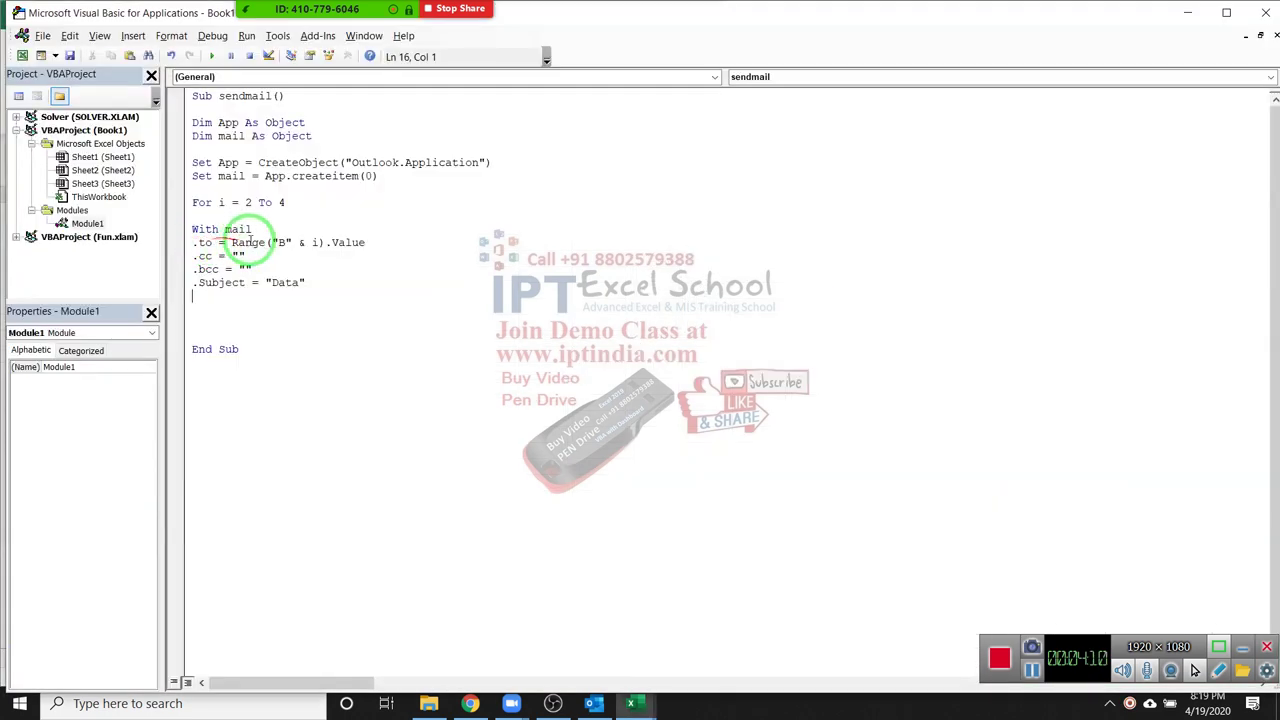
click(330, 290)
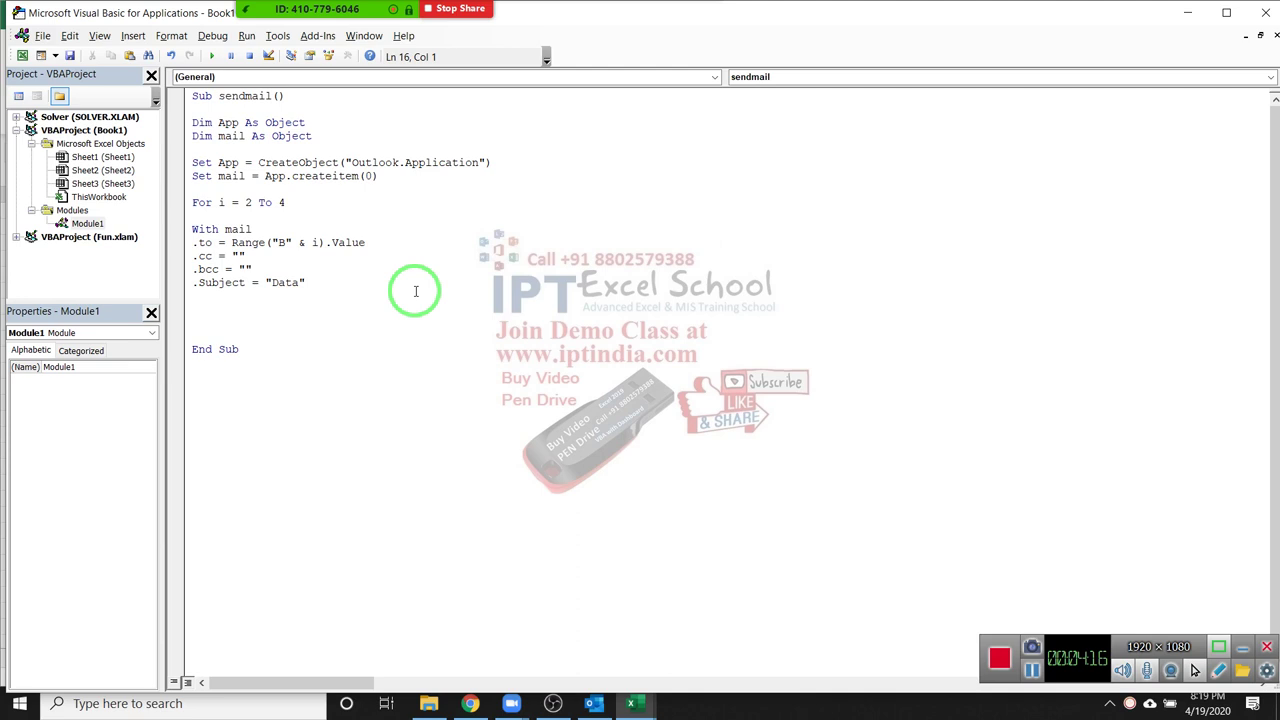
- Begin the .body line with "Hi " &
text(.body =)
text( "Hi)
key(BackSpace)
key(Return)
click(414, 292)
text(&)
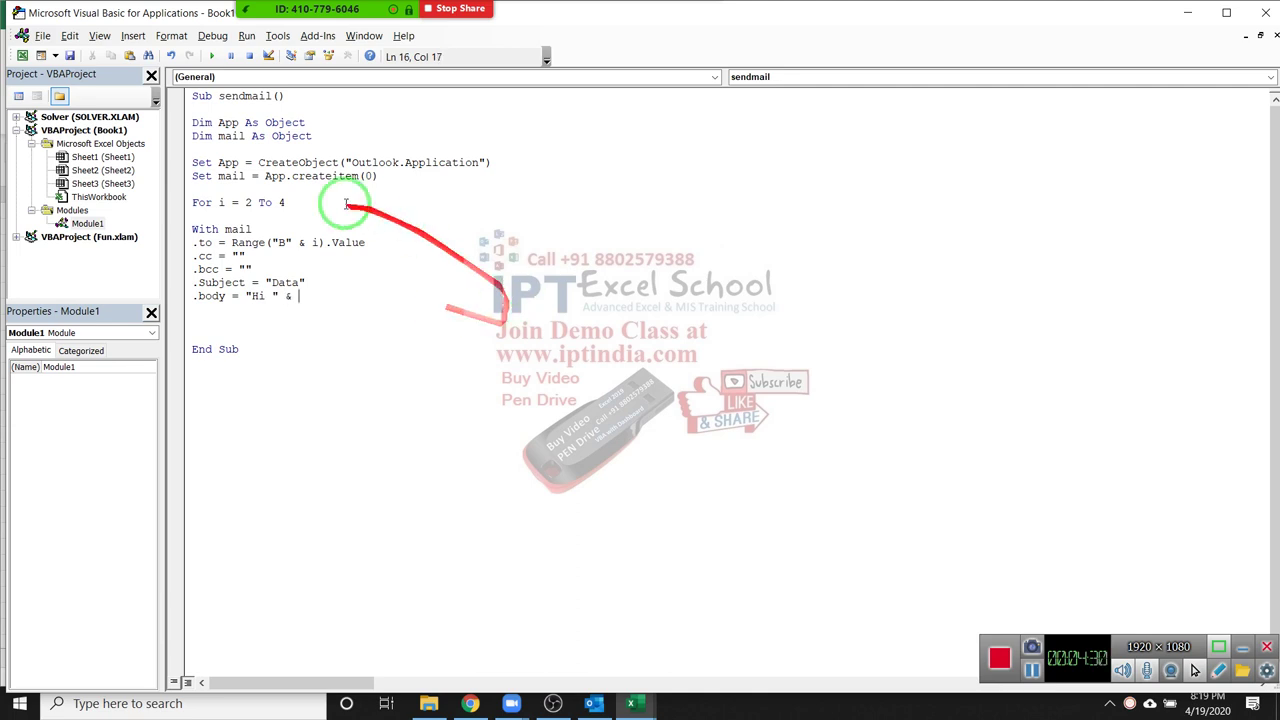
- Paste the Range expression from the .to line into .body, changing column B to A
click(329, 242)
key(Return)
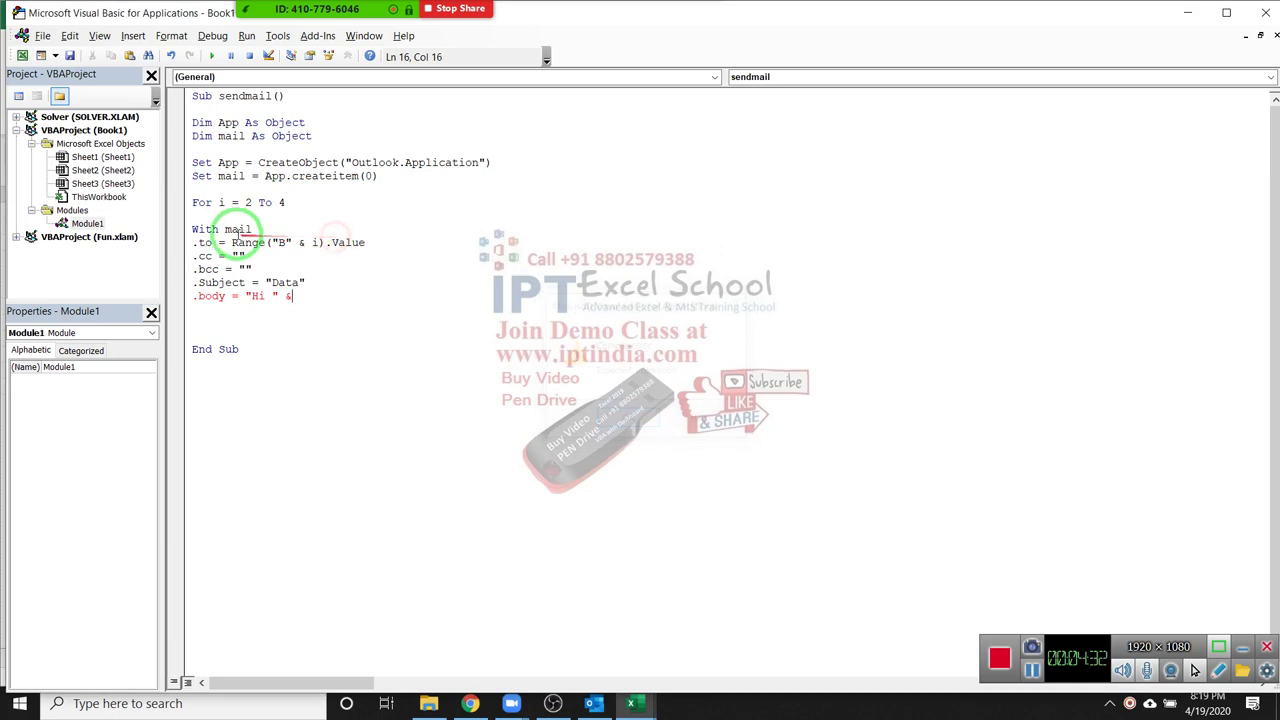
drag(231, 242, 404, 251)
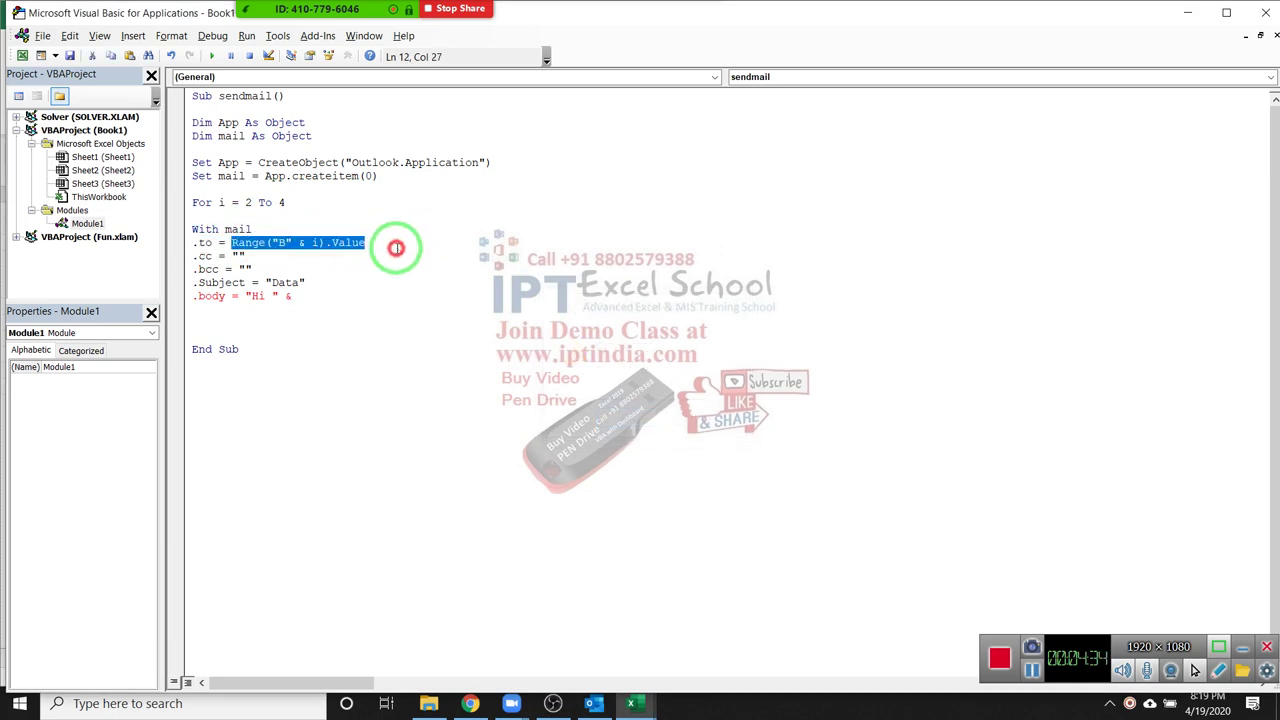
click(321, 291)
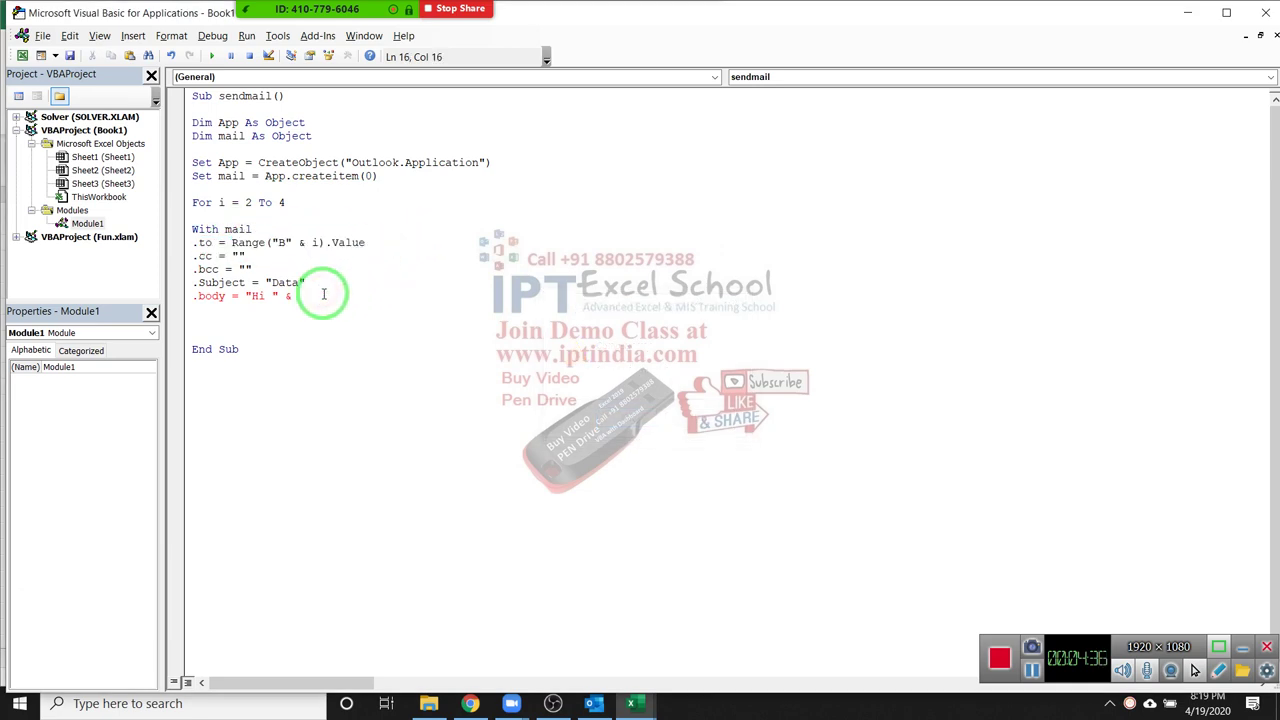
text(Range("B" & i).Value)
click(343, 295)
key(Delete)
text(A)
click(498, 295)
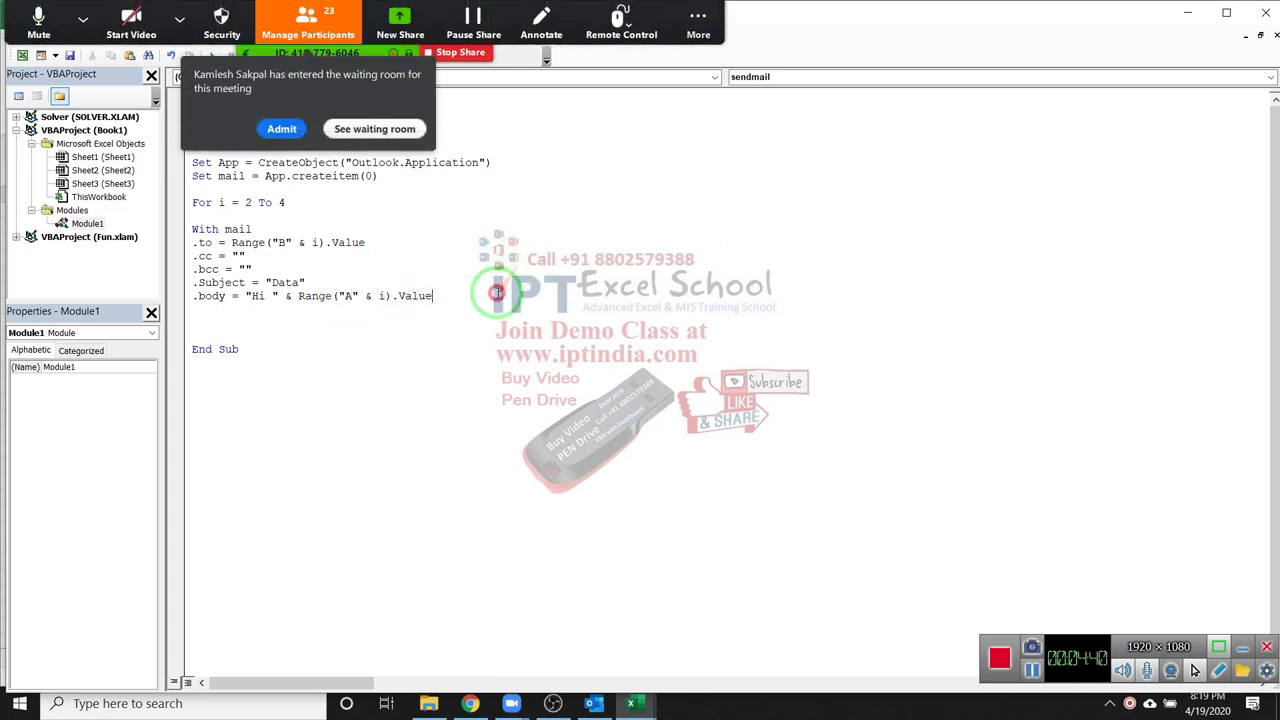
- Finish .body with & "," and type a sample greeting line underneath
click(294, 133)
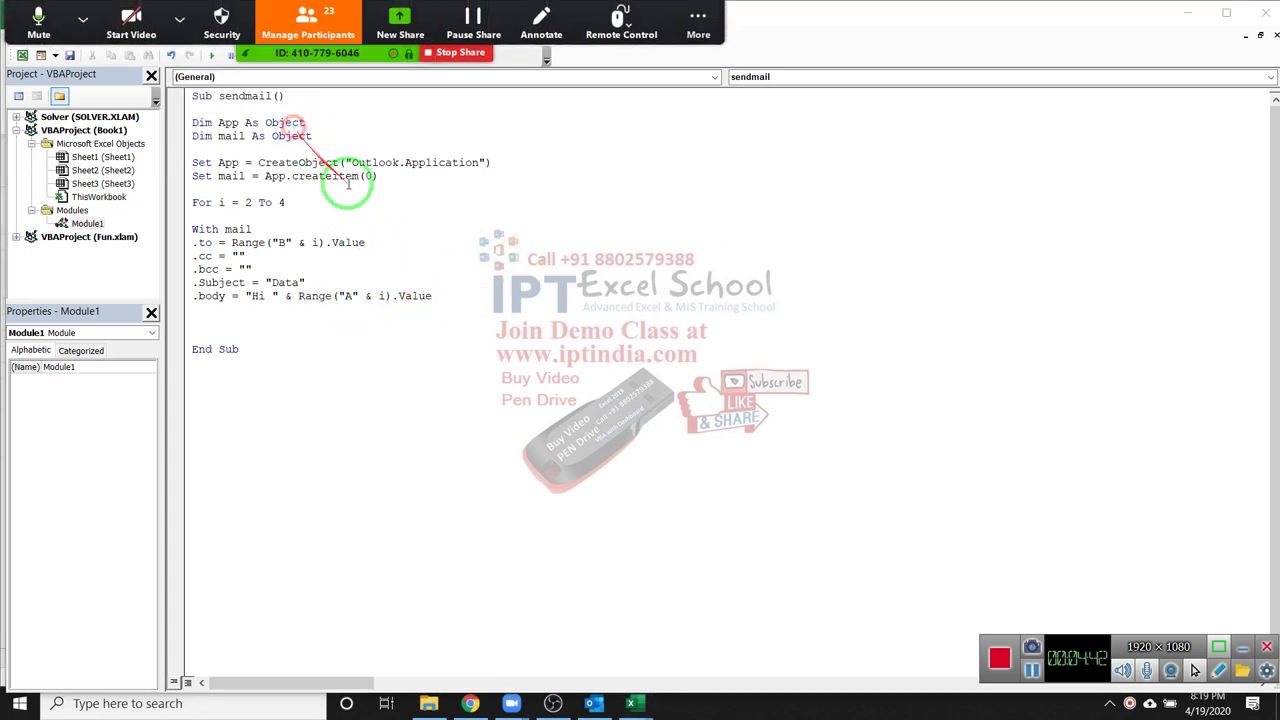
click(454, 298)
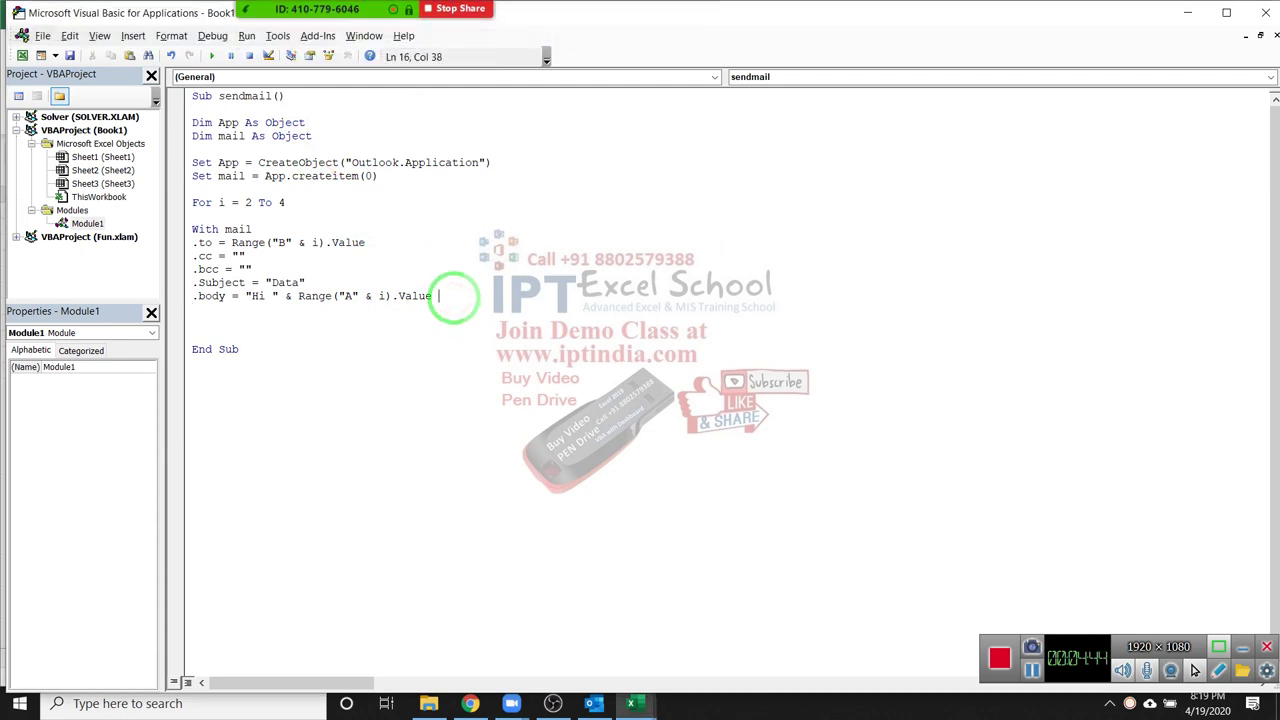
text(&")
text(,")
key(Left)
key(Return)
drag(461, 370, 485, 567)
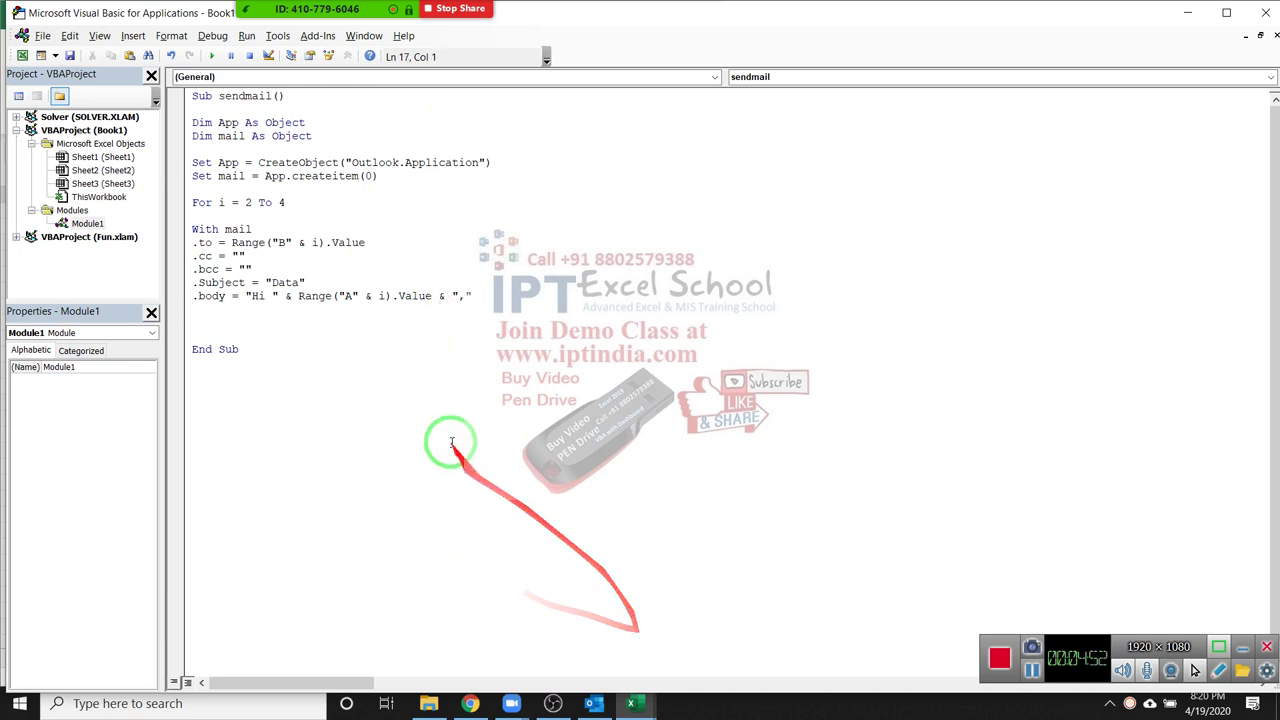
key(Return)
text(i )
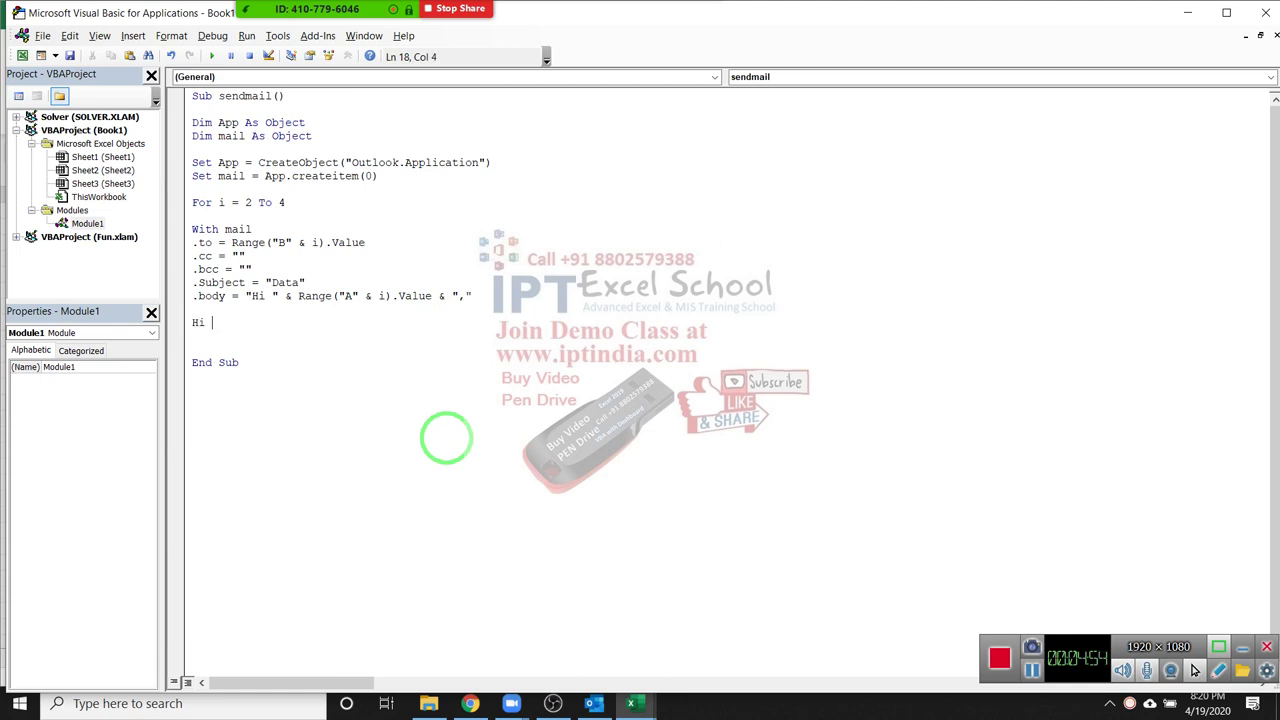
text(Sujeet,)
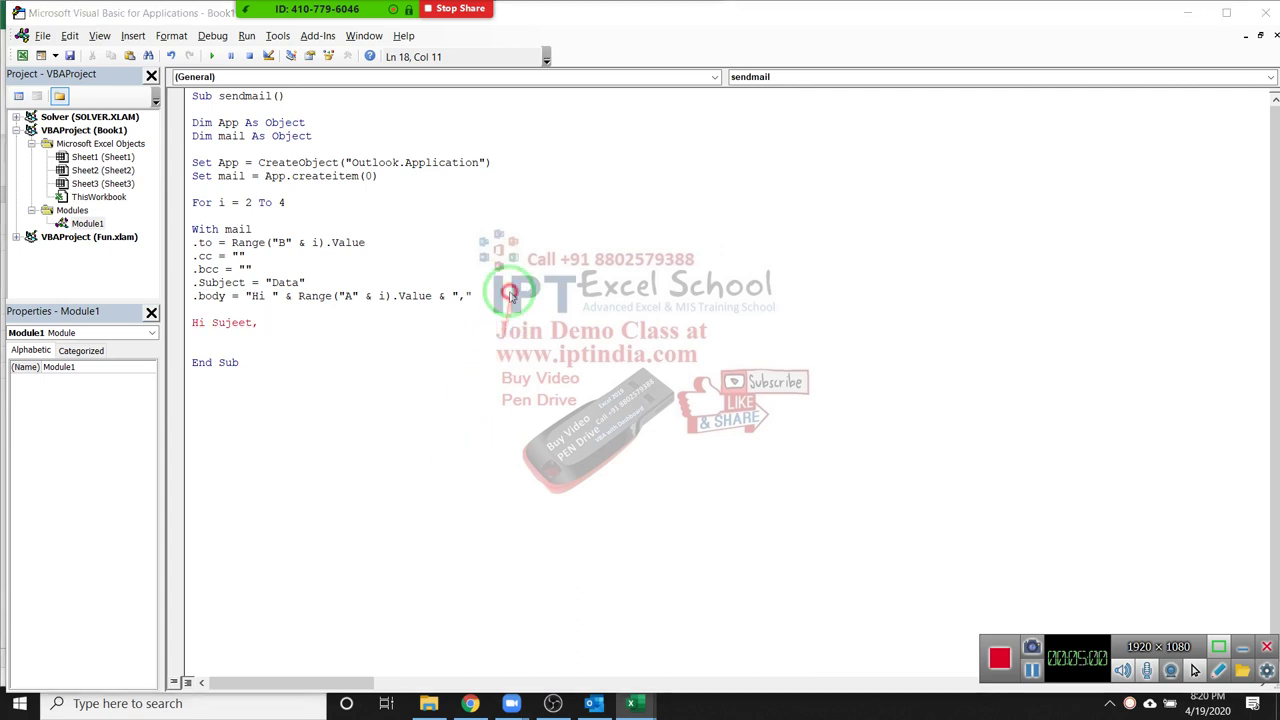
click(500, 297)
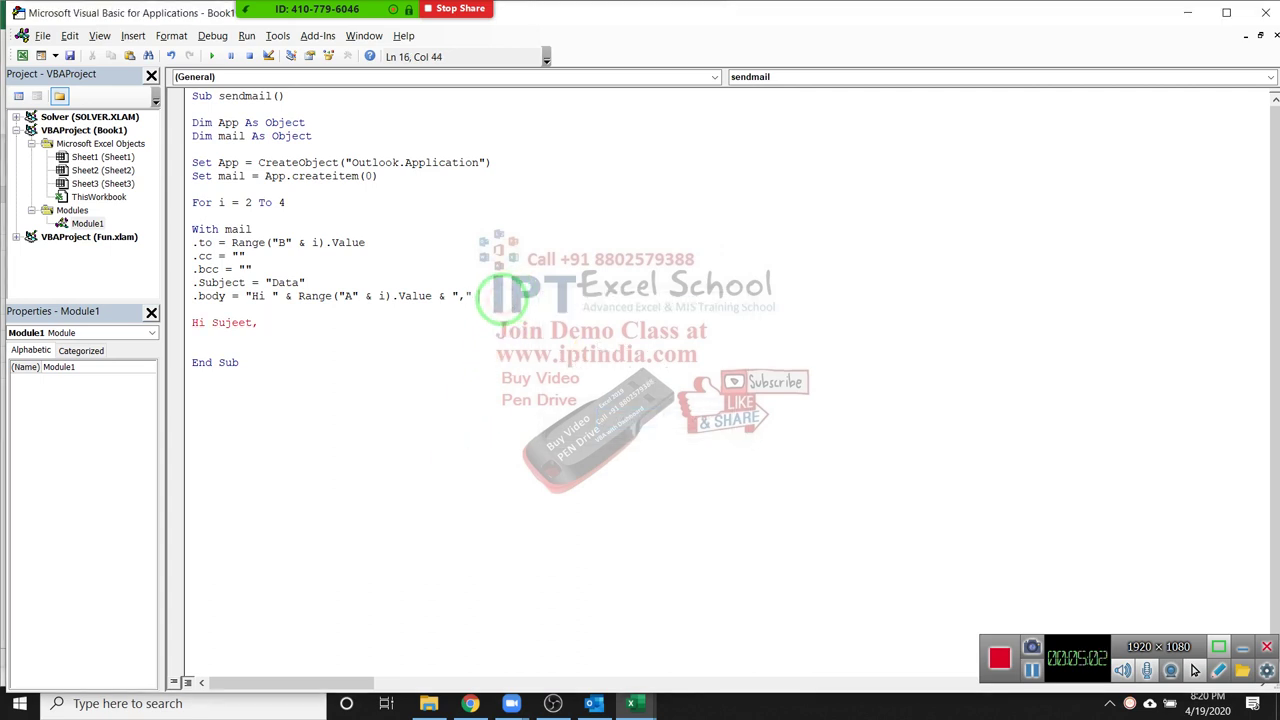
- Append vbNewLine, "Please Find Attached Data in this Mail", "Regards" and the sender's name to .body
text(&vbnewline)
text( & "PleaseFind A)
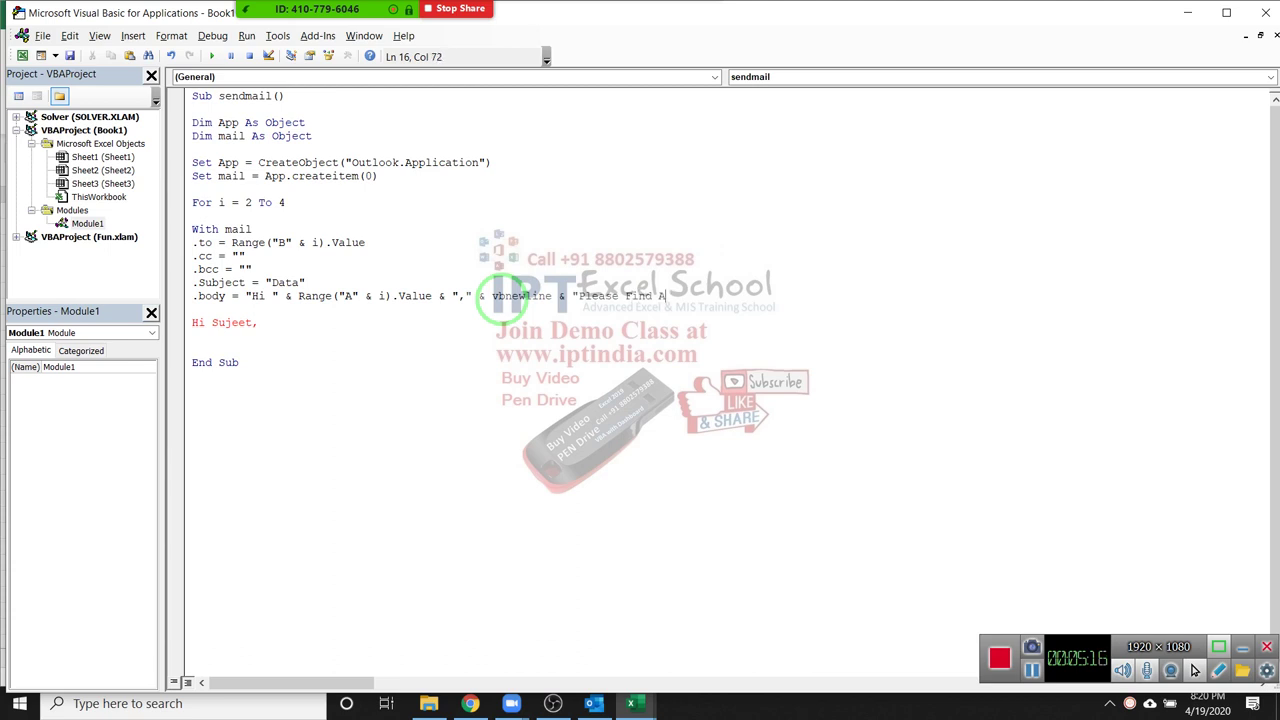
text(tached Data in this Mail")
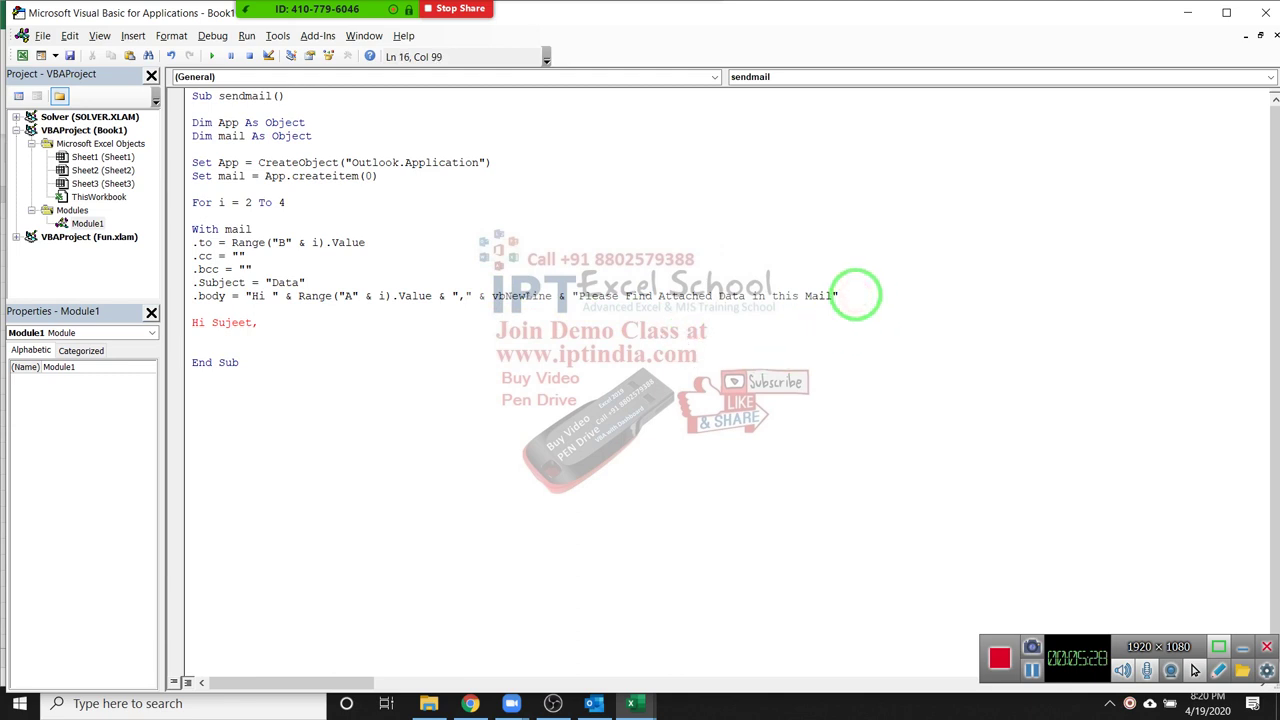
text( & n)
key(BackSpace)
text(vbnewline )
text("Regards )
text(")
text(vbnew)
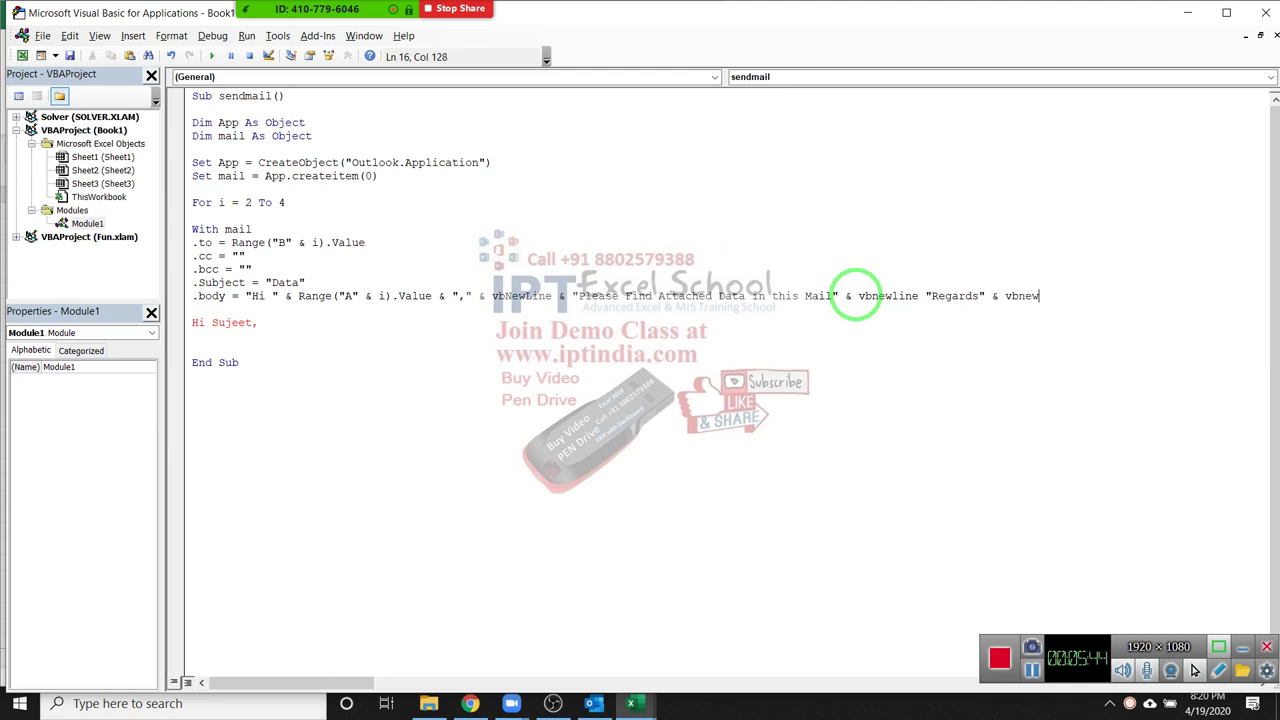
text(line )
text( "sujeet)
key(BackSpace)
key(BackSpace)
key(BackSpace)
key(BackSpace)
key(BackSpace)
key(BackSpace)
text(S)
text(uj)
text(eet)
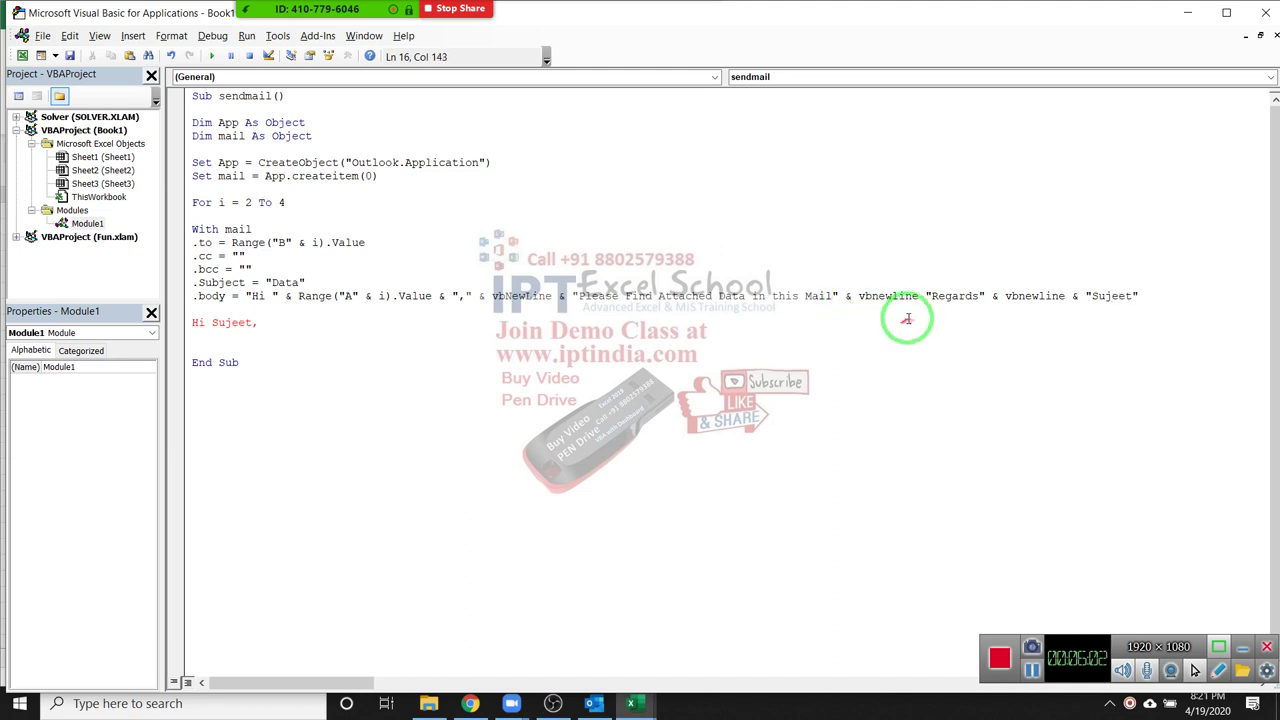
click(922, 294)
text(&)
click(914, 309)
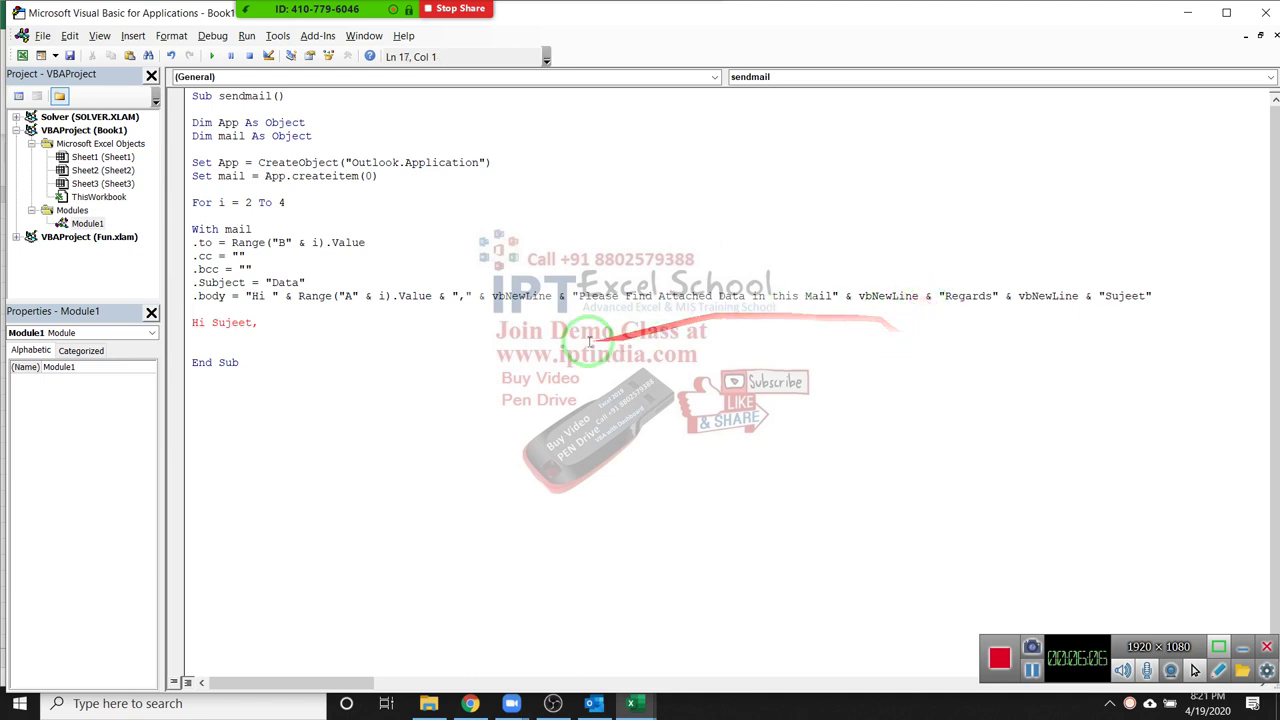
- Delete the leftover sample greeting line below the .body line
click(262, 335)
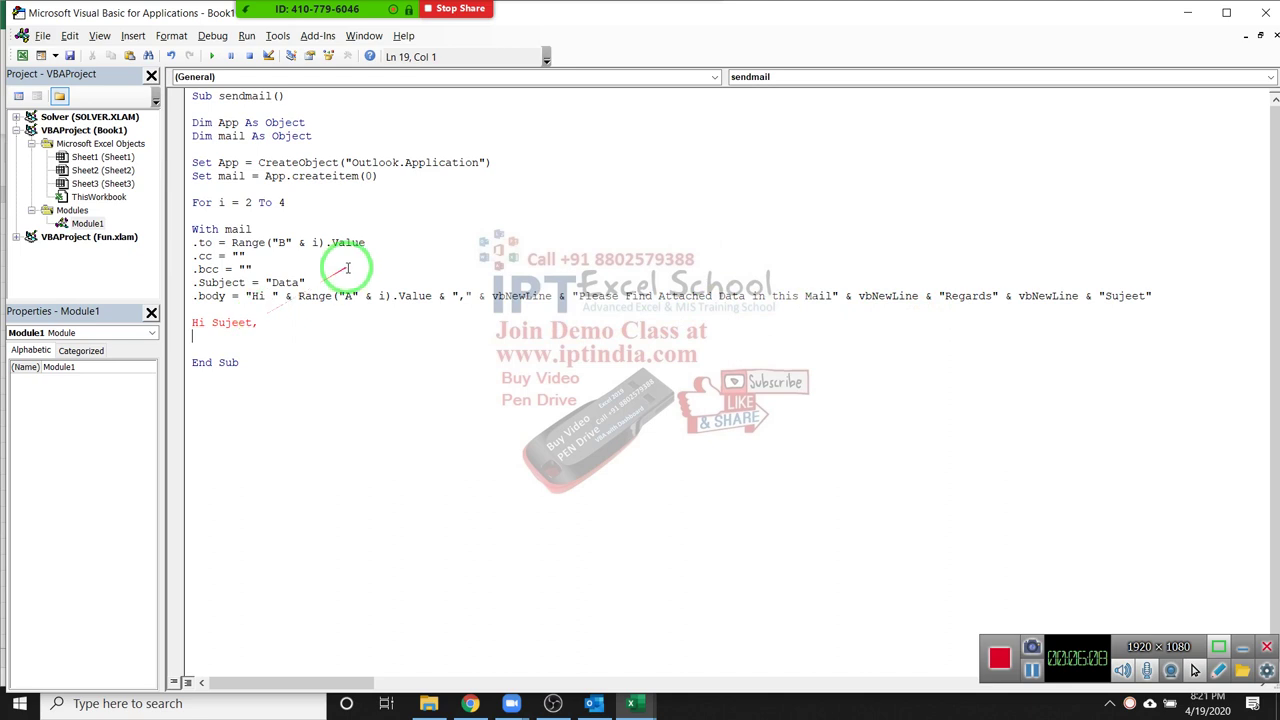
click(278, 322)
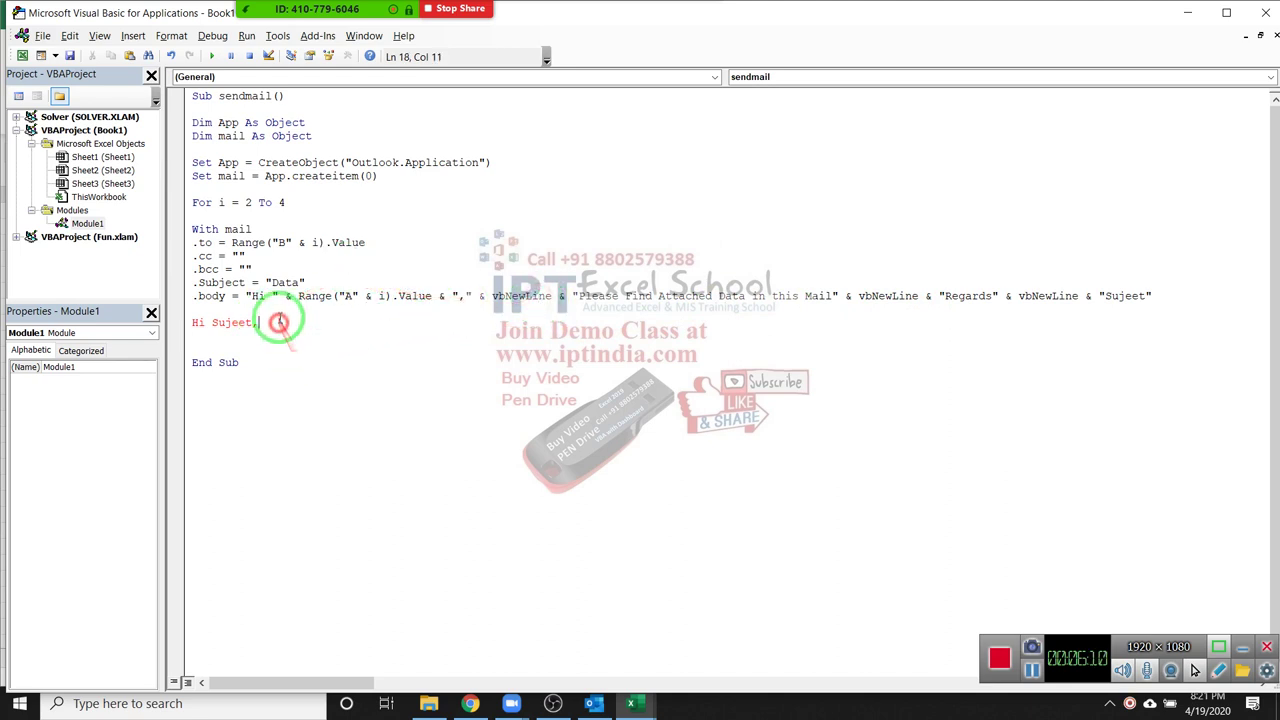
drag(598, 296, 787, 298)
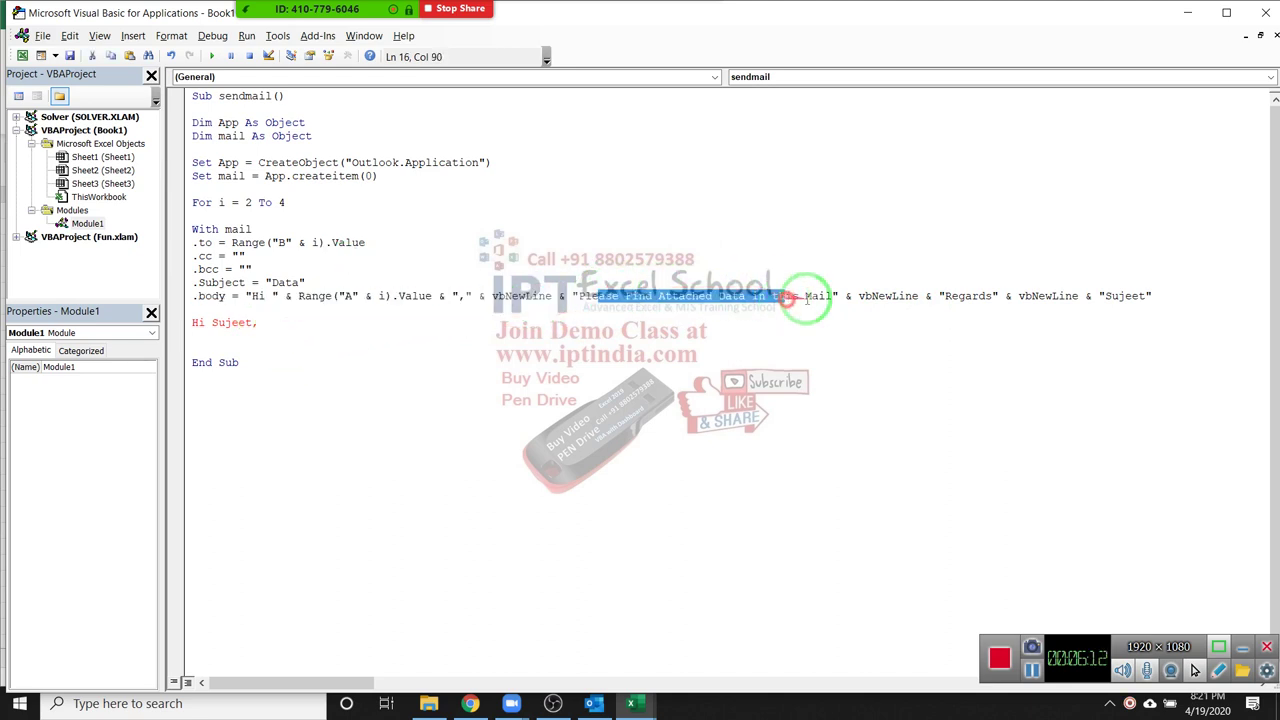
double_click(966, 296)
click(1143, 295)
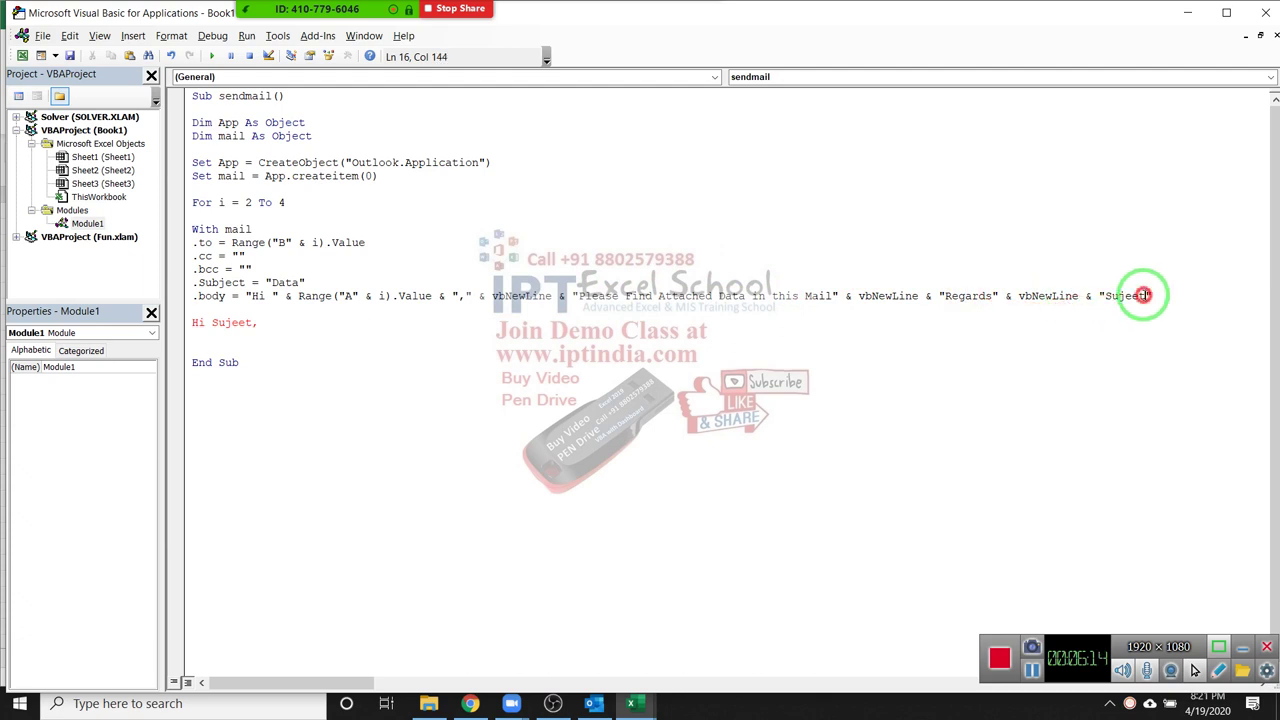
drag(264, 323, 184, 322)
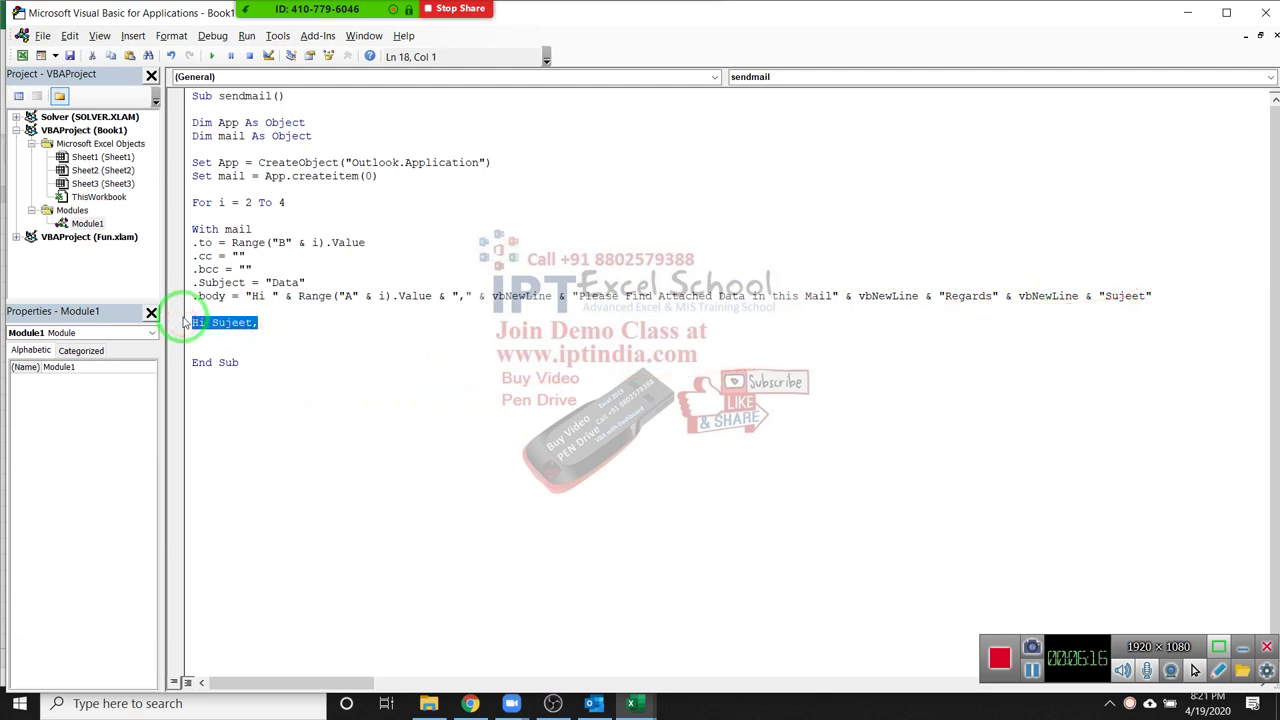
key(BackSpace)
- Add an .attachments.add line under the body, then switch to the Excel workbook
click(205, 309)
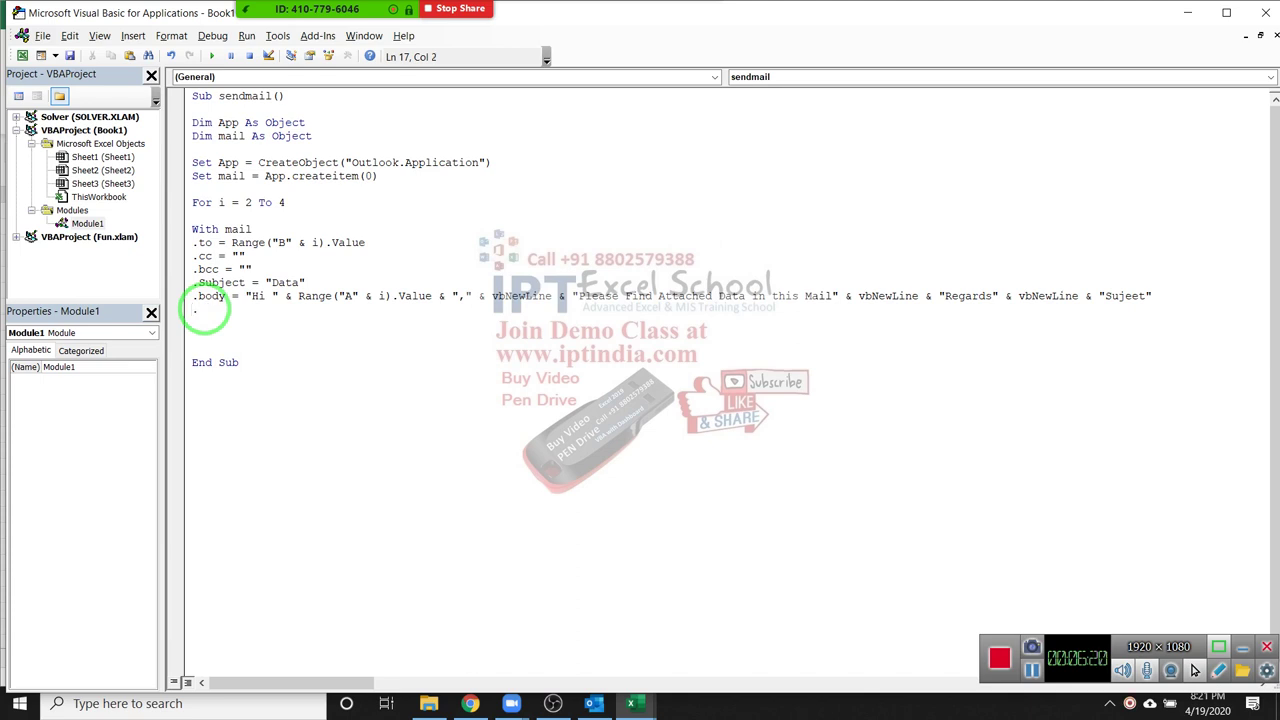
text(a)
text(ttach)
text(ments.)
text(add)
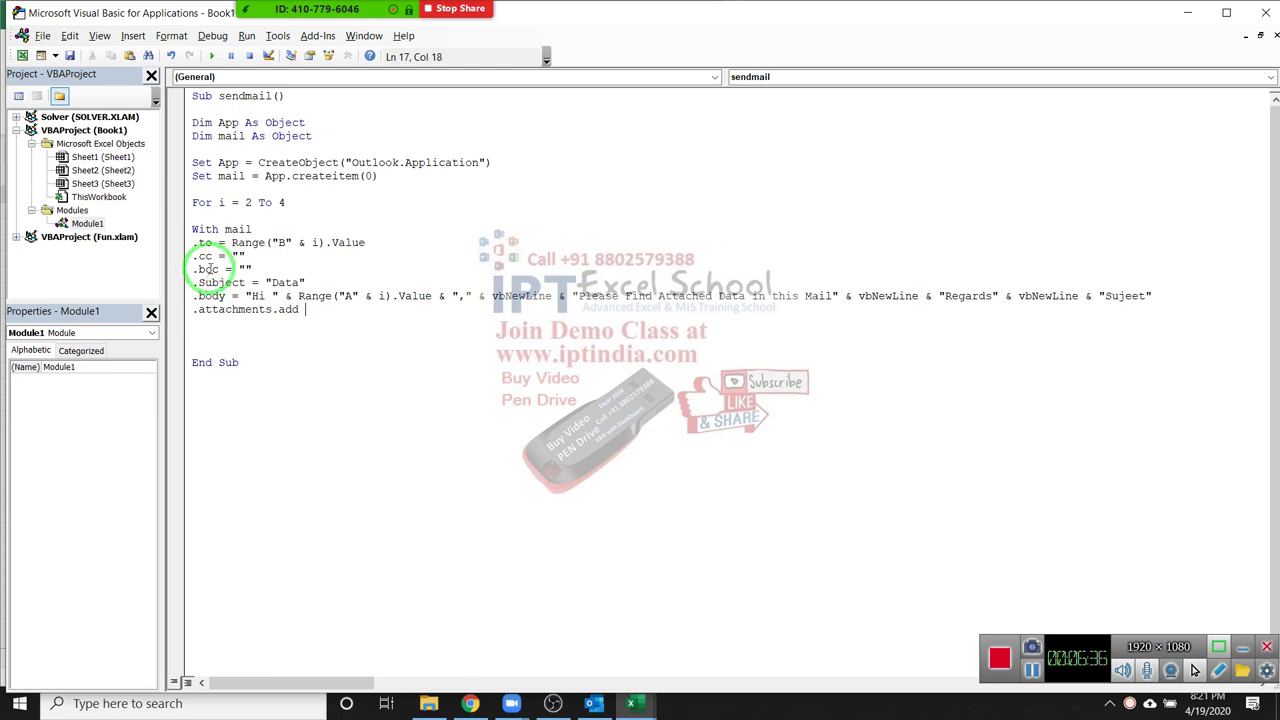
key(alt+F11)
drag(263, 165, 462, 664)
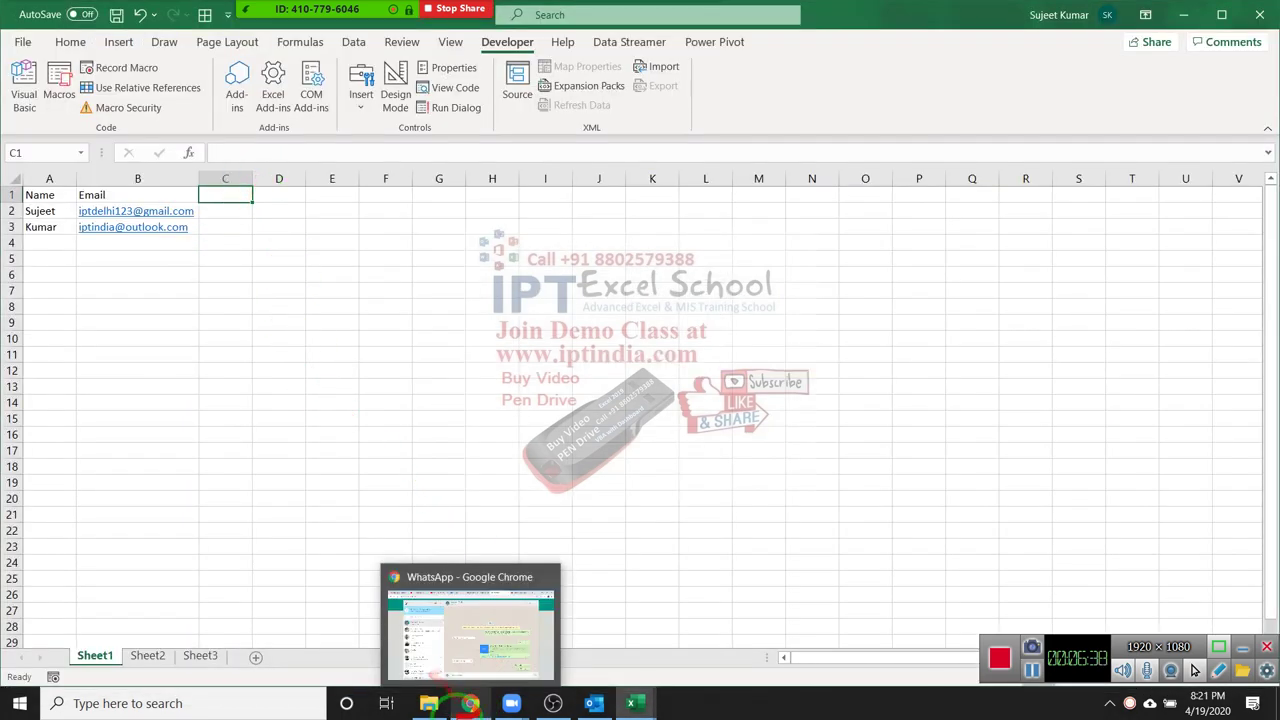
- Check the Google Drive folder's Properties in File Explorer
click(428, 703)
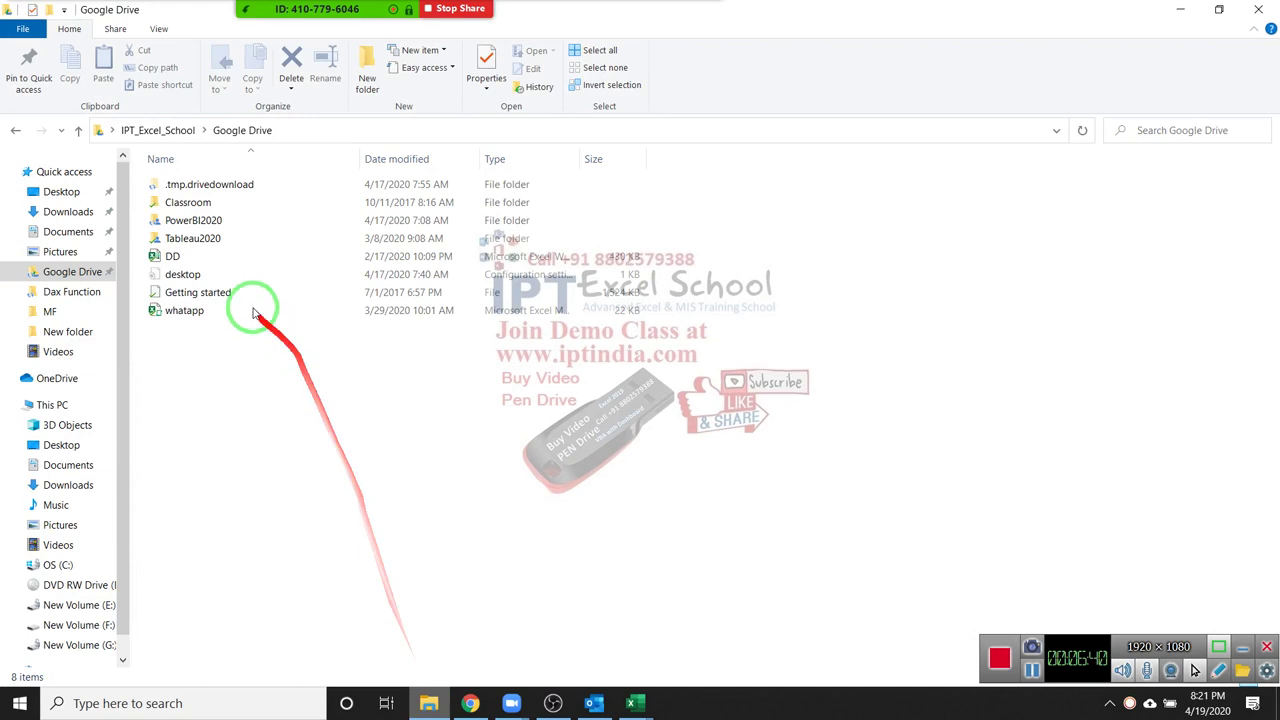
right_click(236, 266)
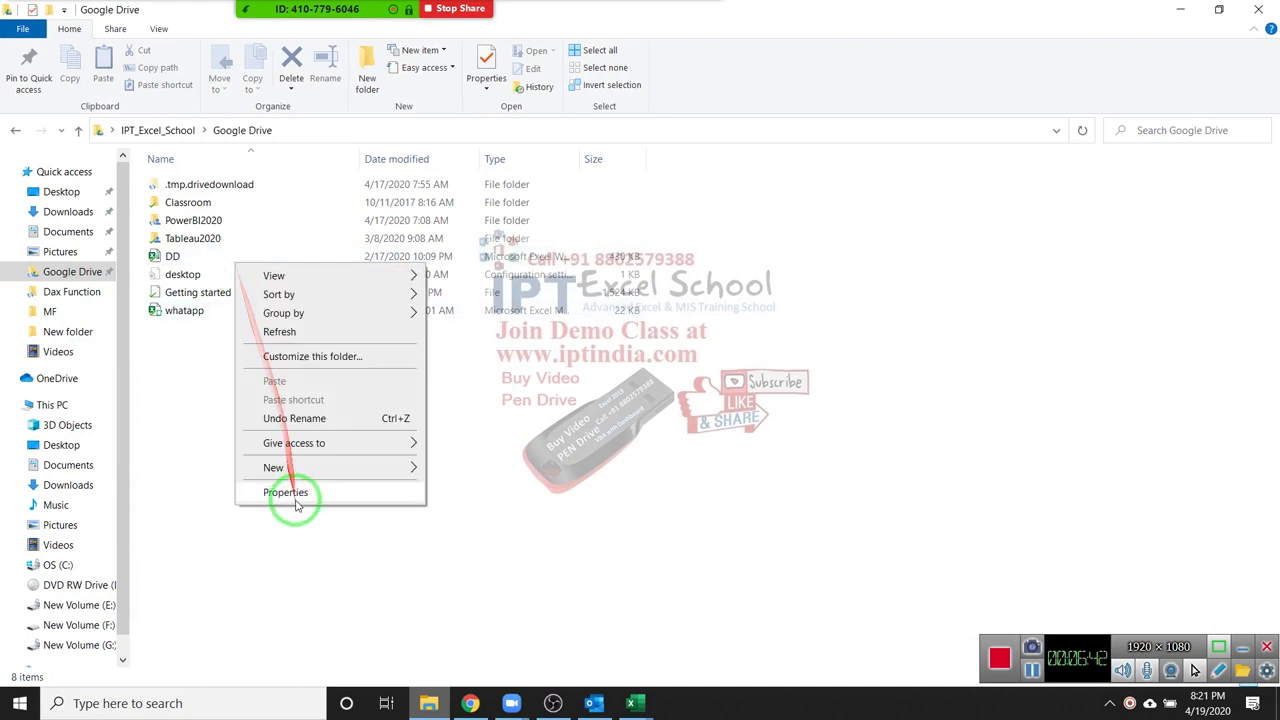
drag(300, 493, 577, 372)
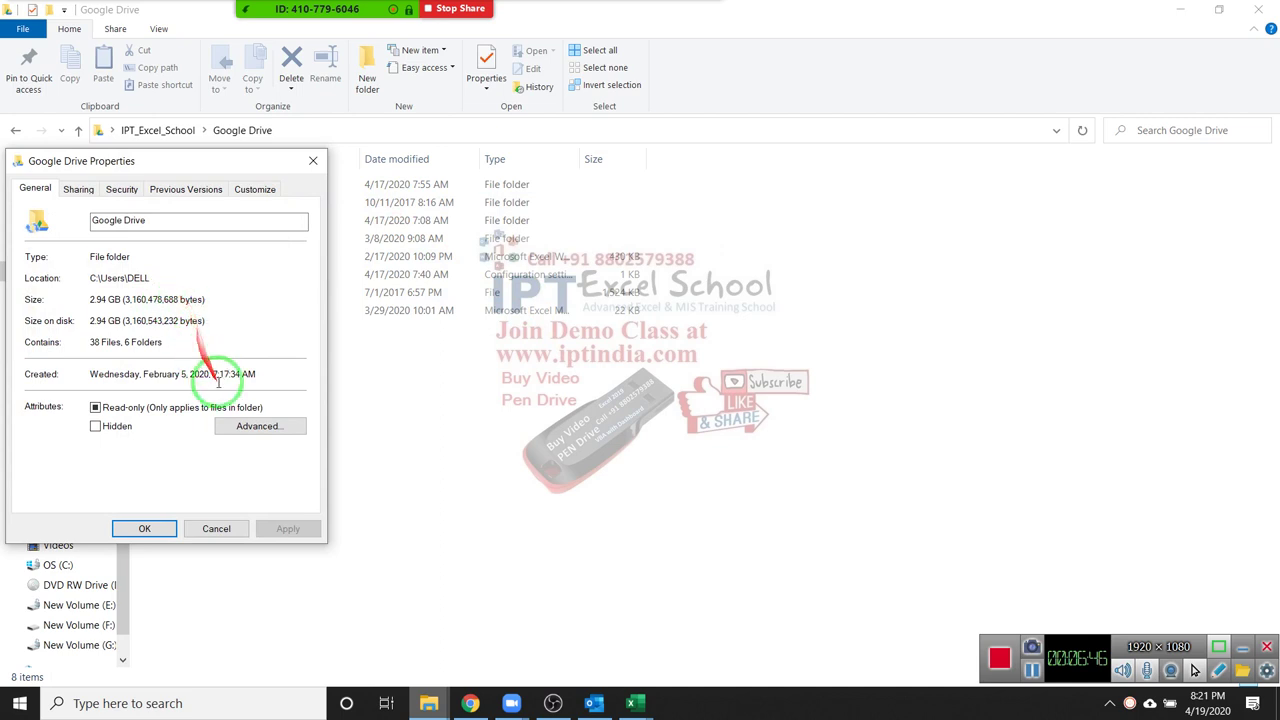
drag(186, 308, 124, 218)
key(Escape)
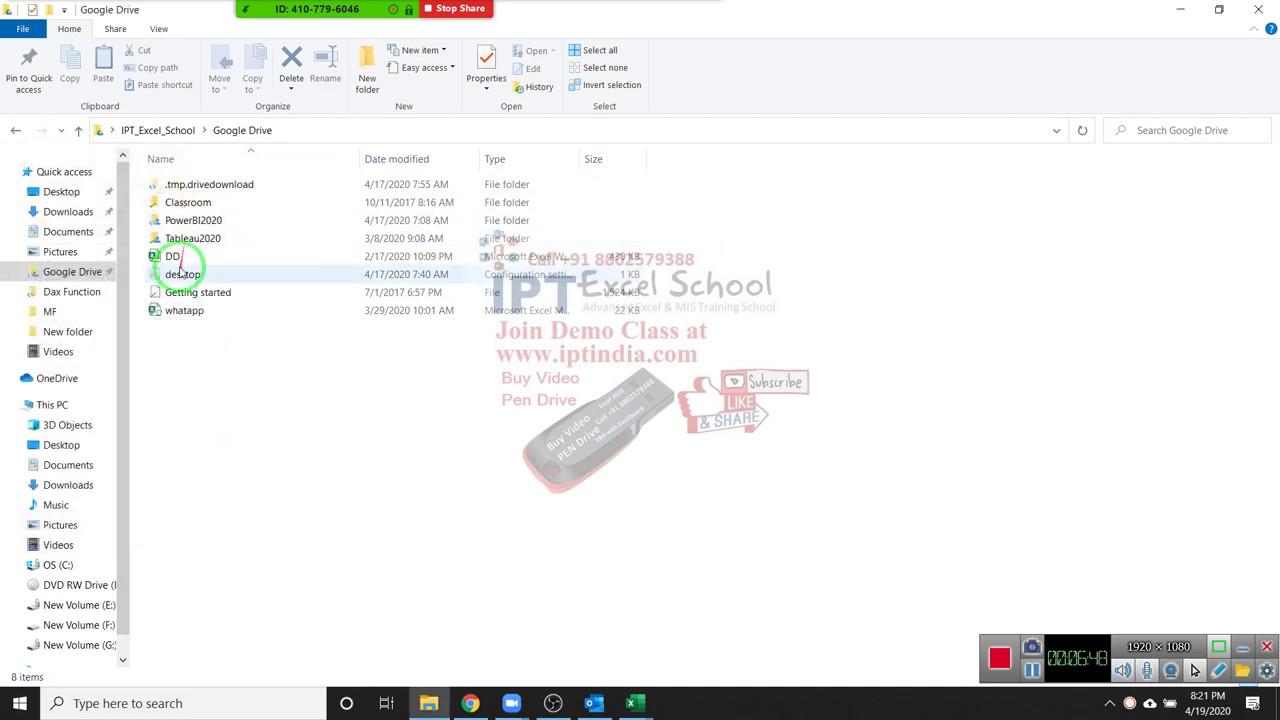
- Check the DD workbook's Properties, copy the Google Drive folder path, and return to the VBA editor
click(178, 256)
right_click(262, 262)
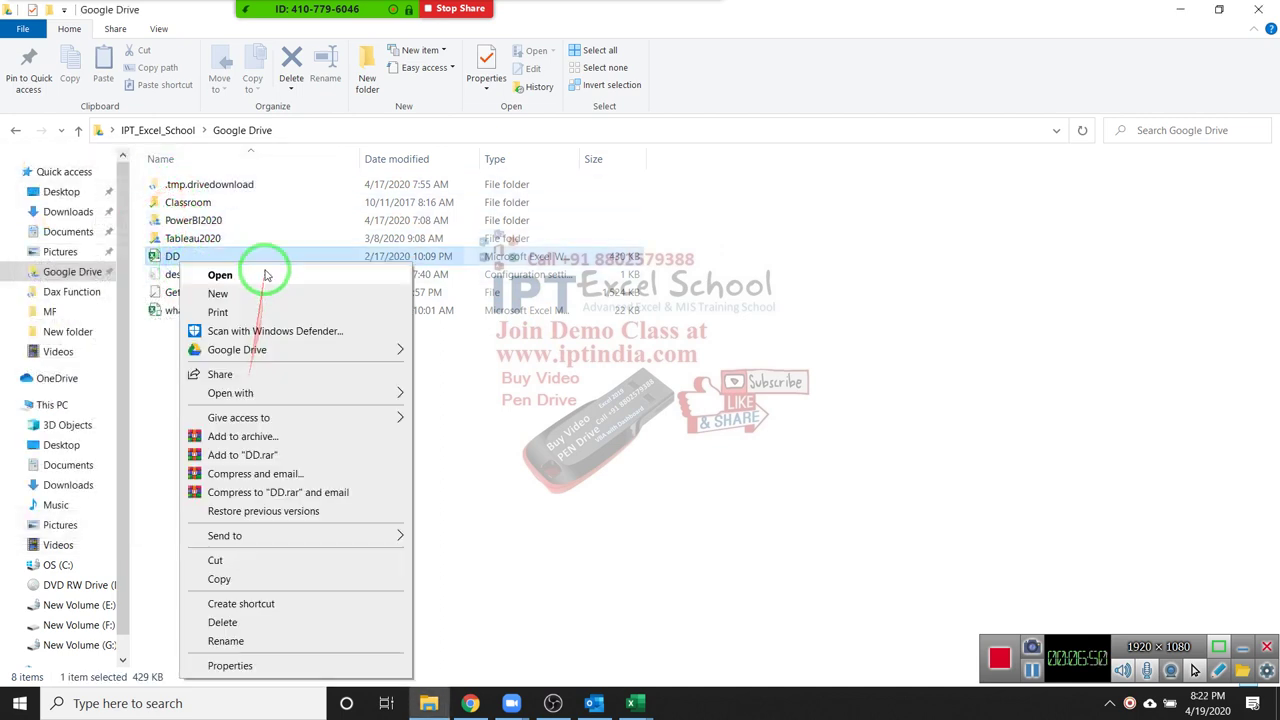
click(264, 665)
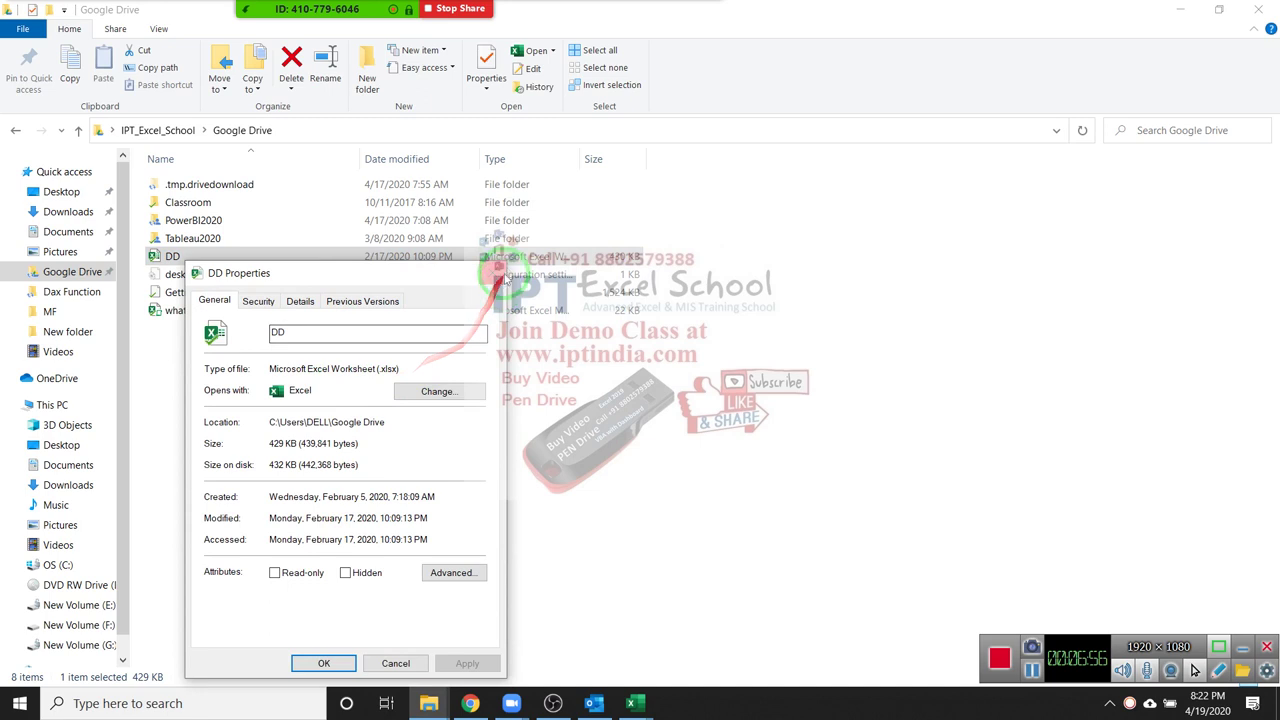
drag(497, 292, 353, 440)
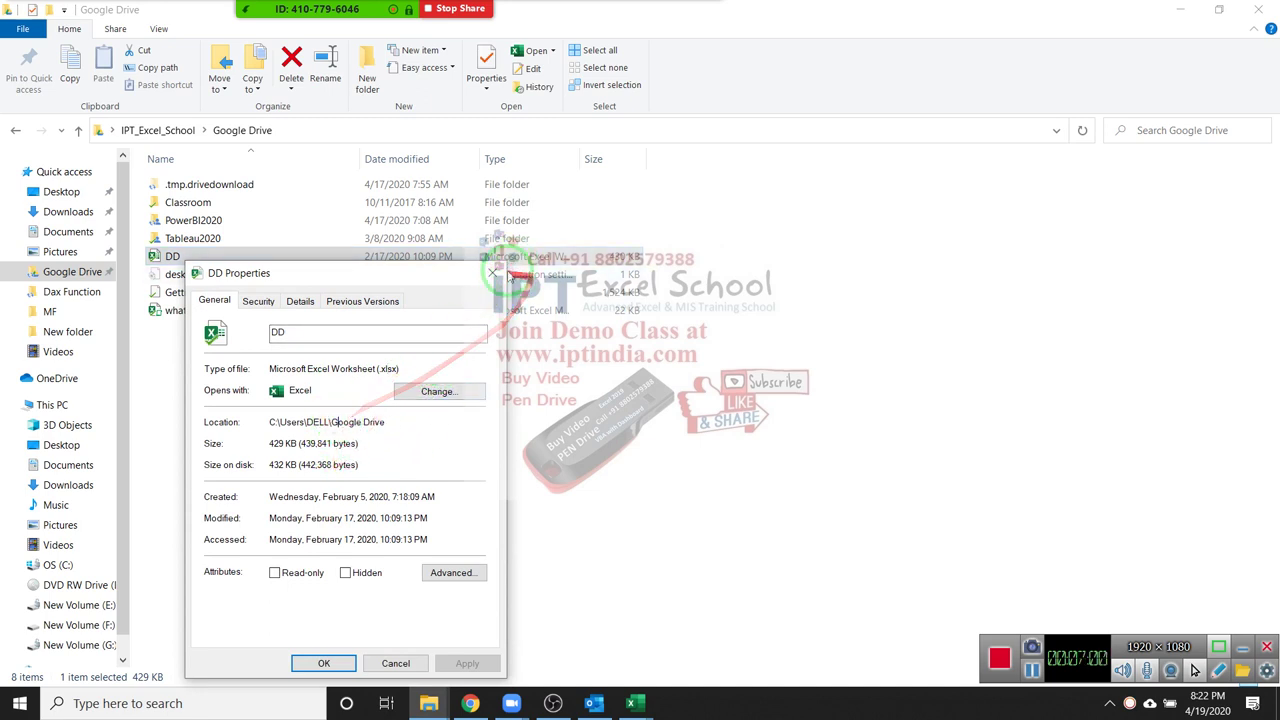
key(Escape)
click(428, 138)
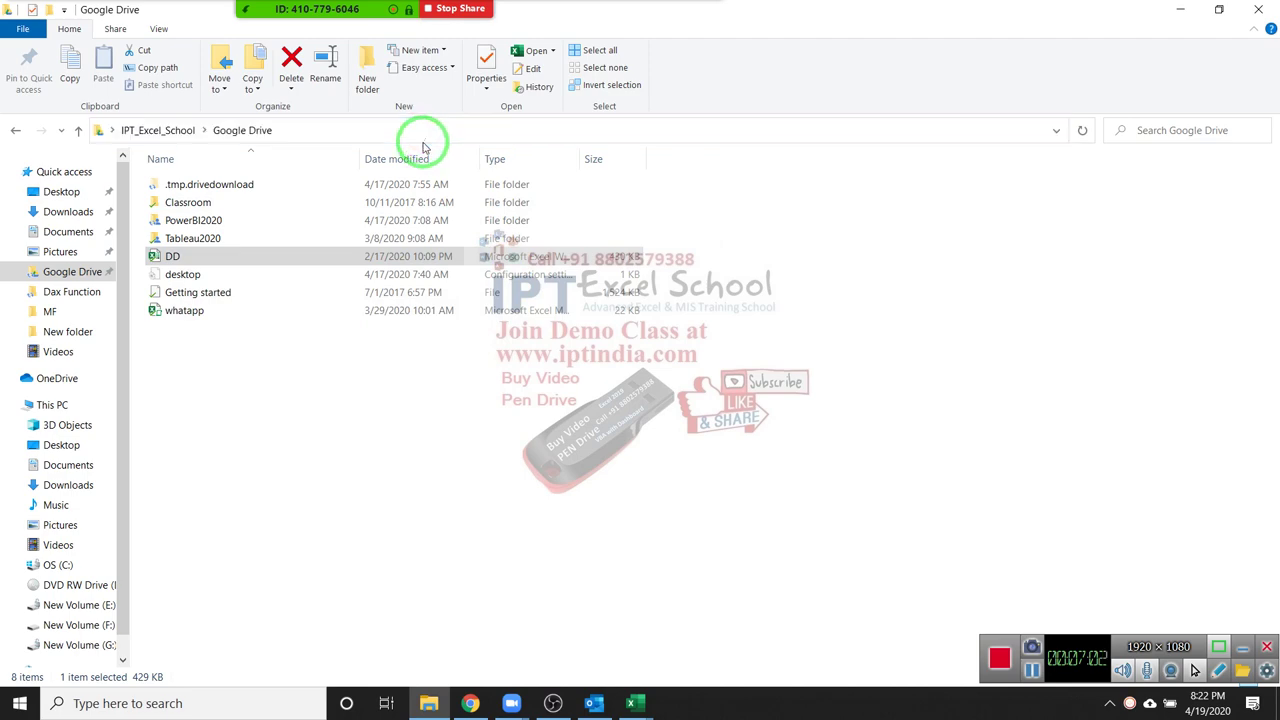
key(alt+Tab)
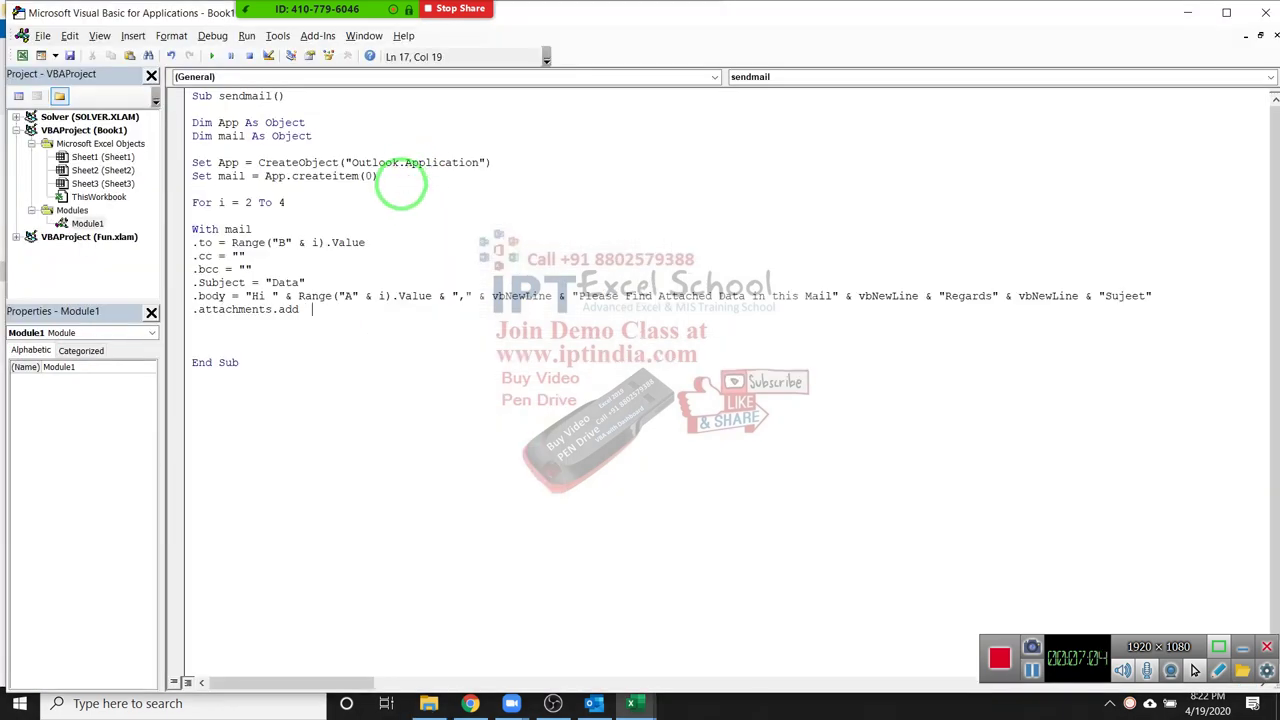
- Paste the Google Drive path into .attachments.add for dd.xlsx, then add .send, End With and Next i
text(C:\Users\DELL\Google Drive)
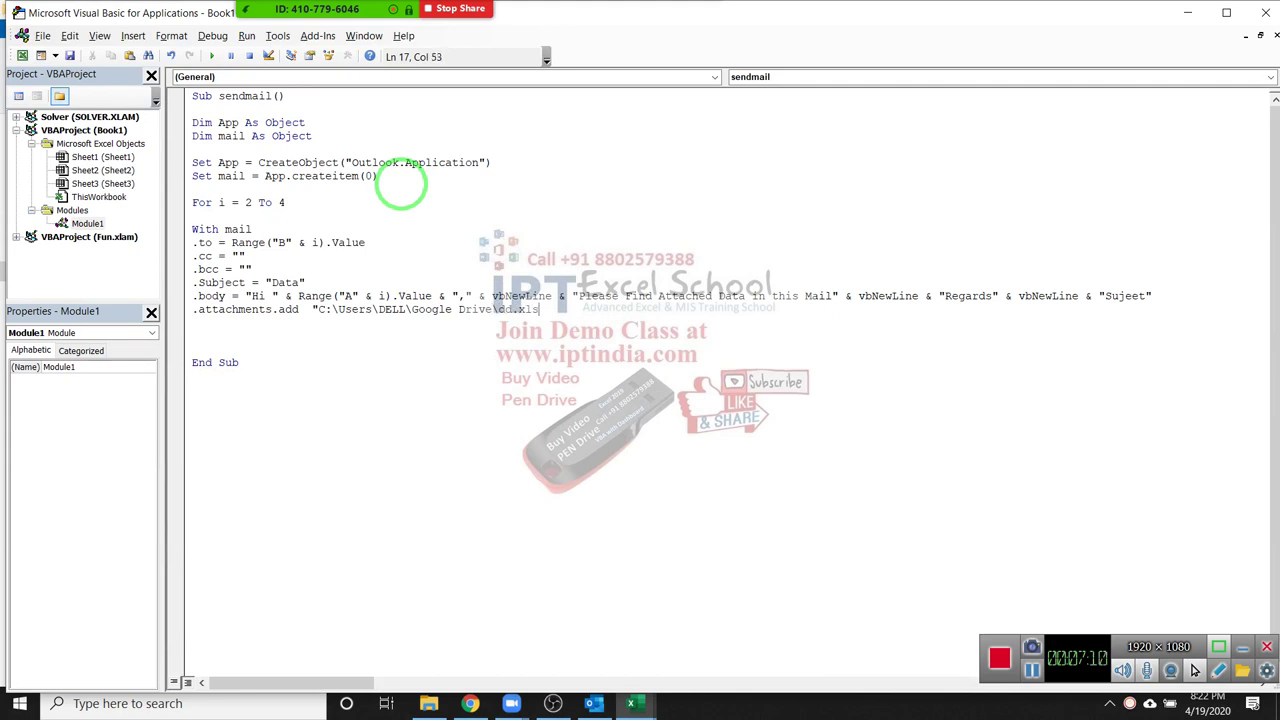
key(Return)
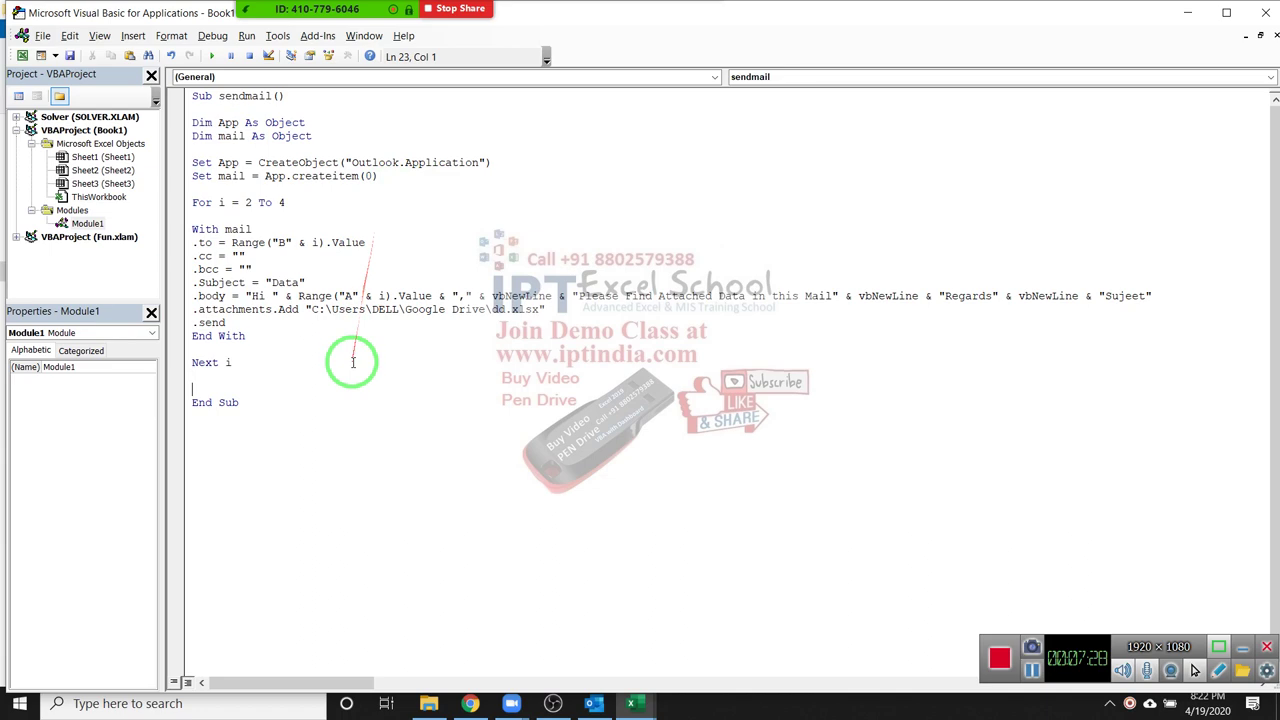
click(284, 364)
key(alt+Tab)
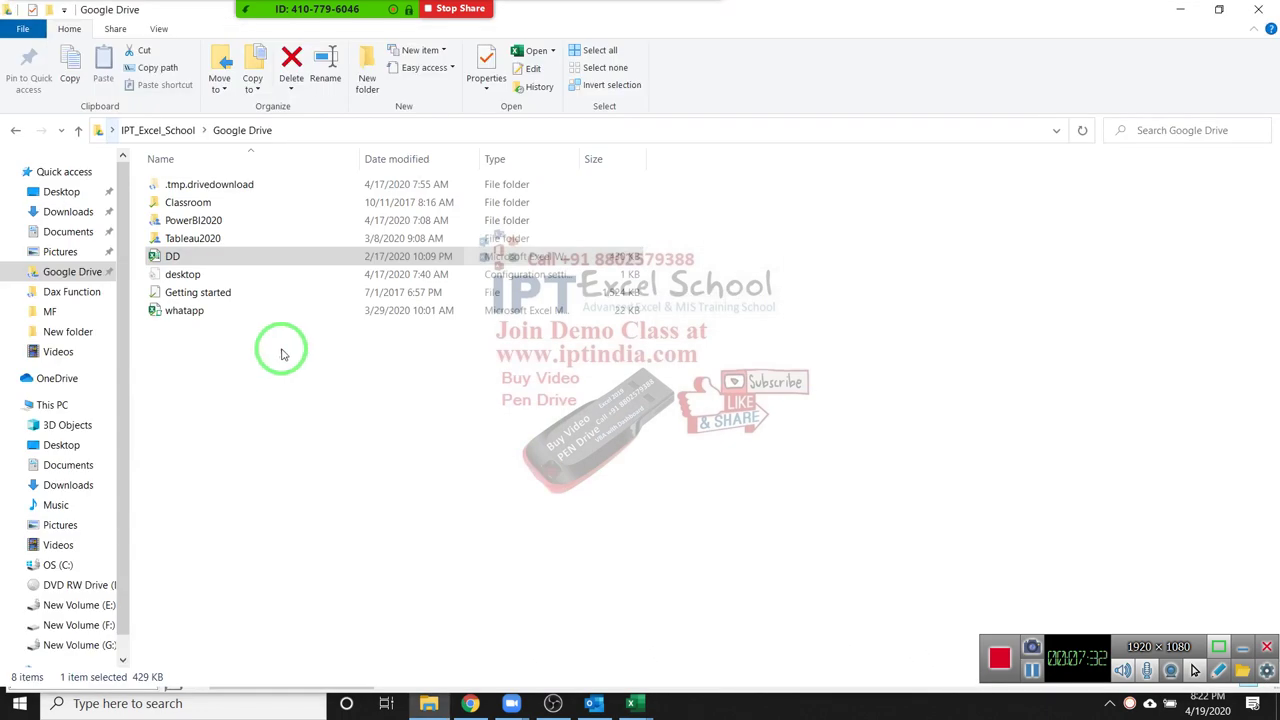
key(alt+Tab)
click(272, 256)
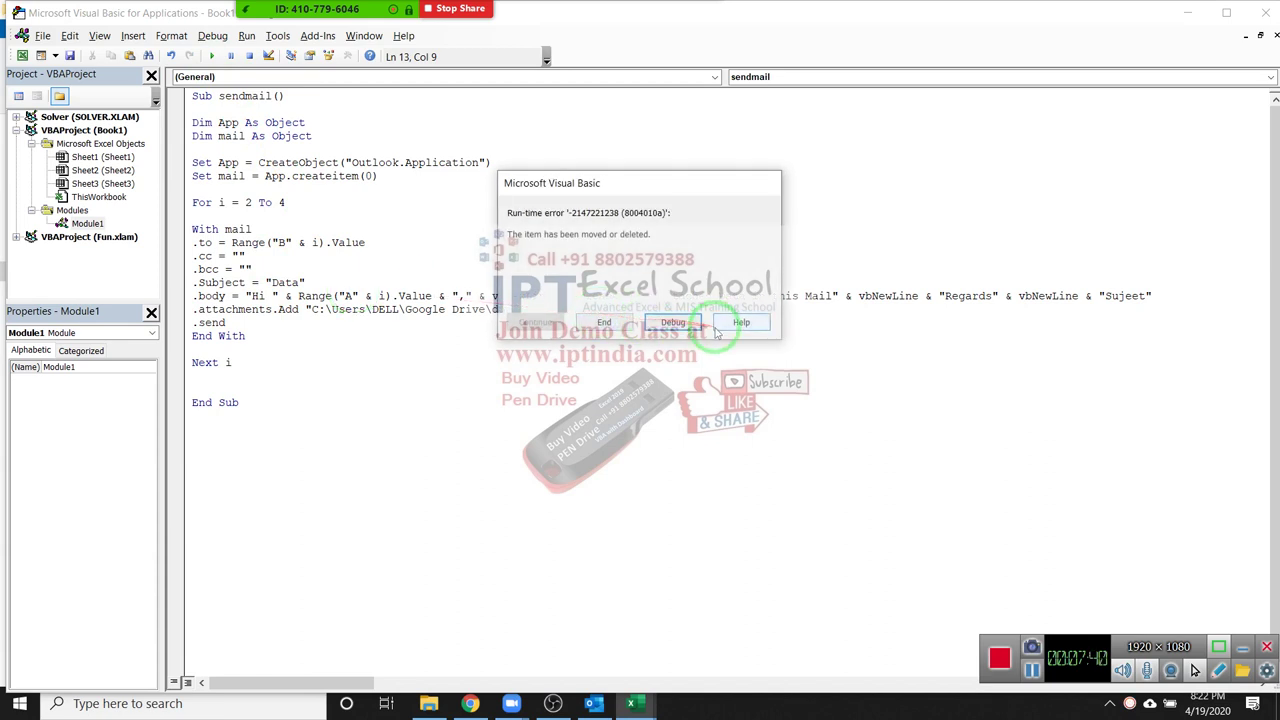
- Run sendmail twice and debug the 'item has been moved or deleted' error at the .to line
click(696, 326)
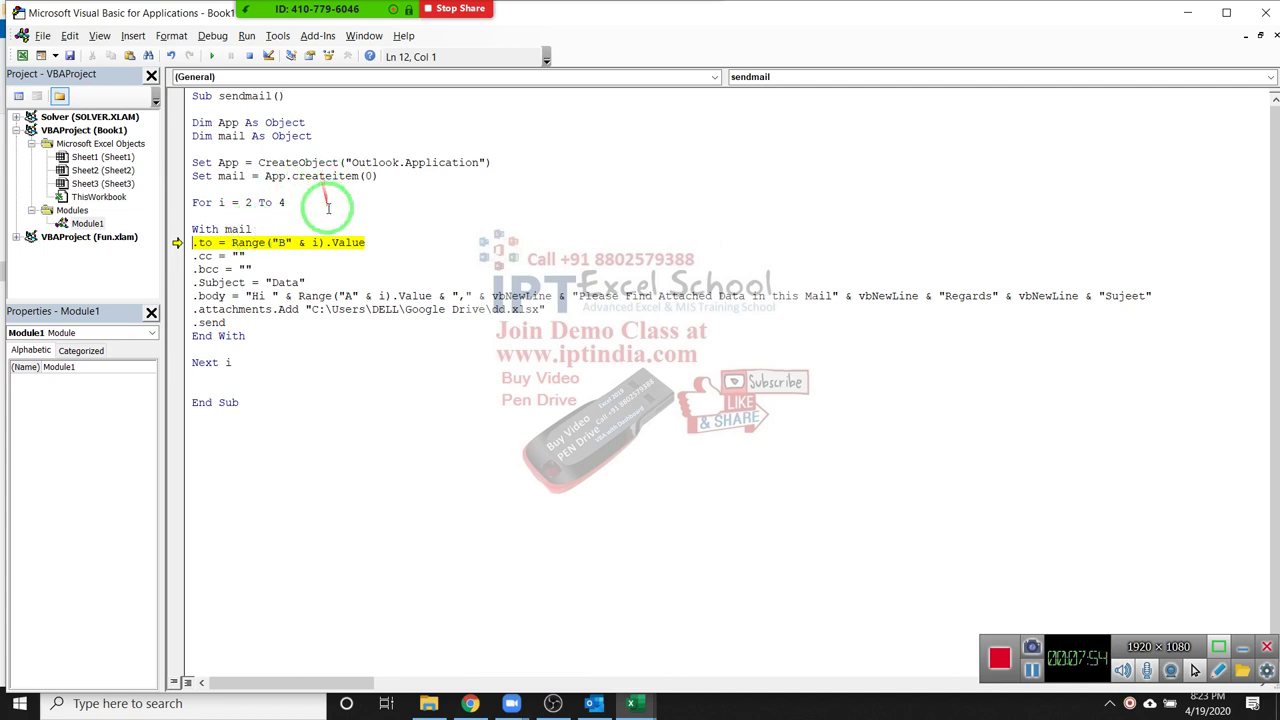
click(211, 56)
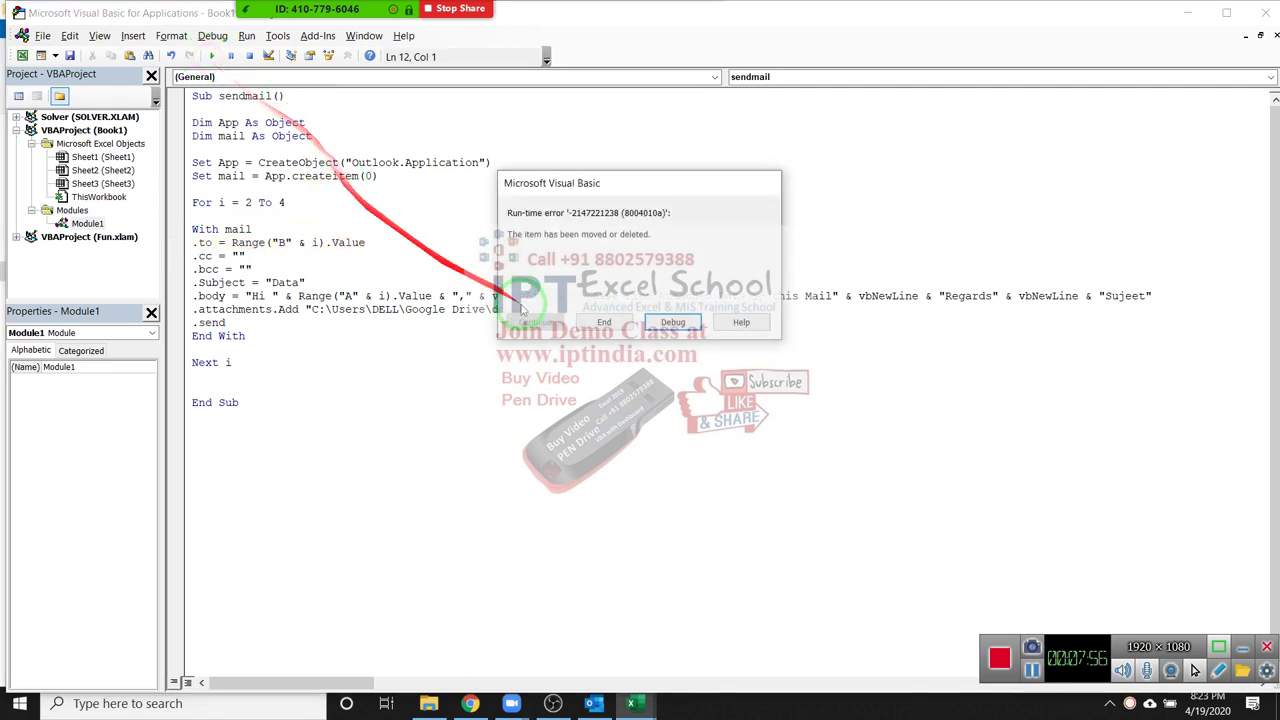
click(687, 324)
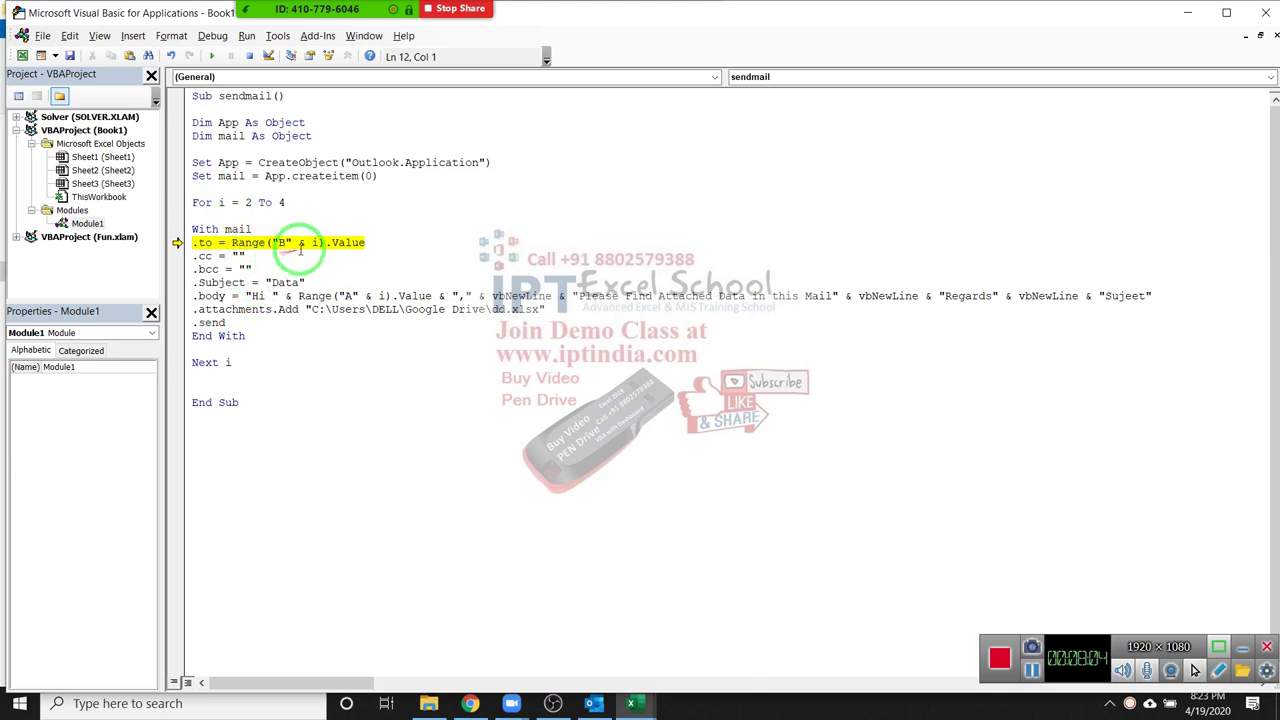
- Cut the two Set lines for Outlook and mail, then restore them with undo
click(262, 269)
drag(192, 162, 410, 178)
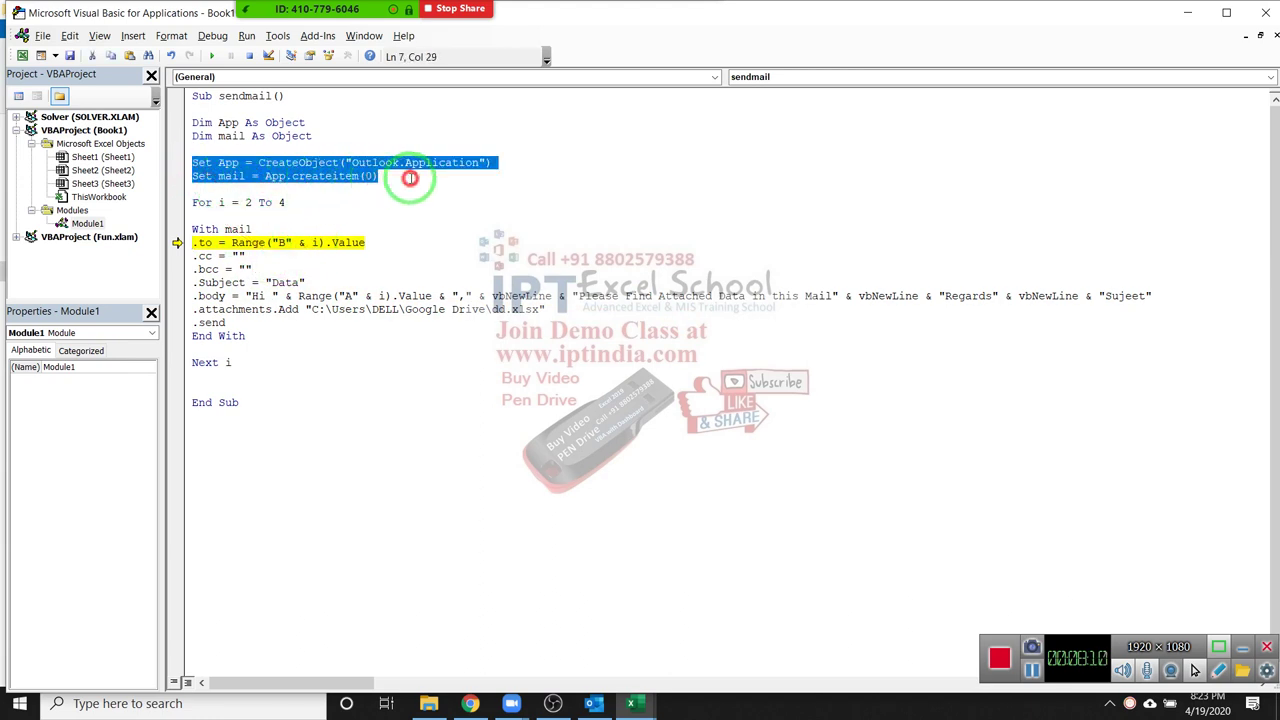
key(ctrl+x)
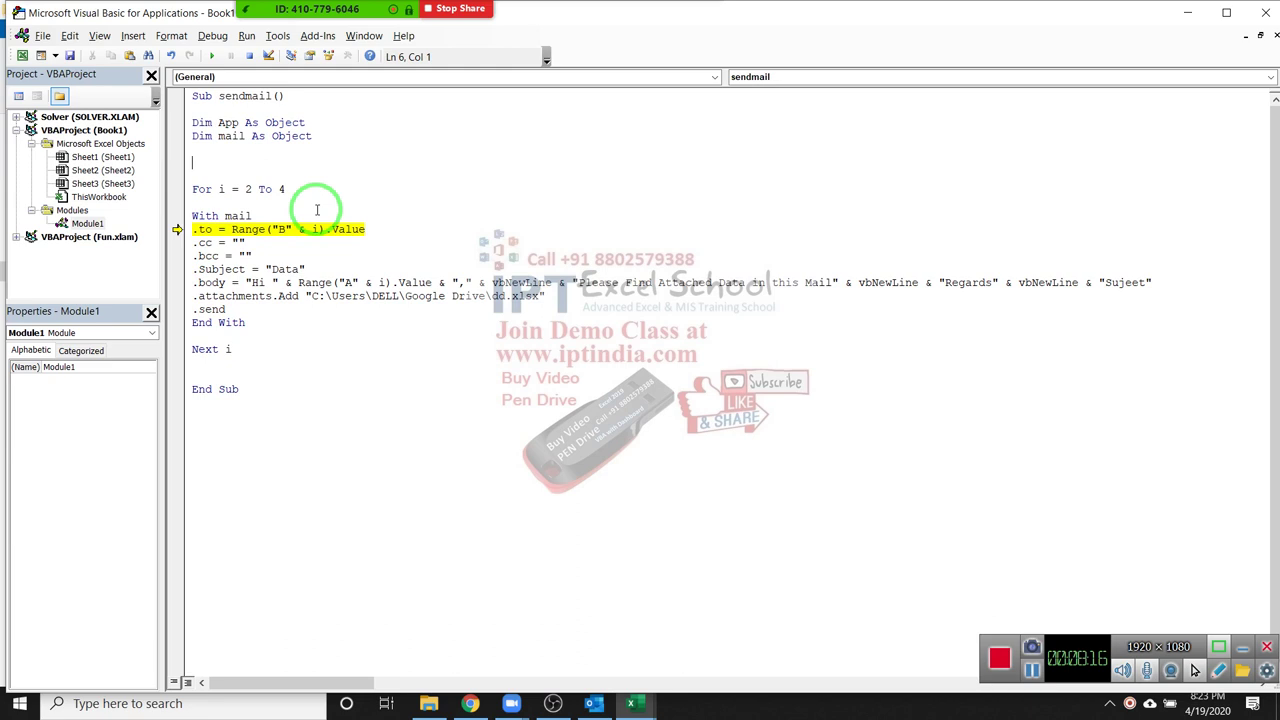
key(ctrl+z)
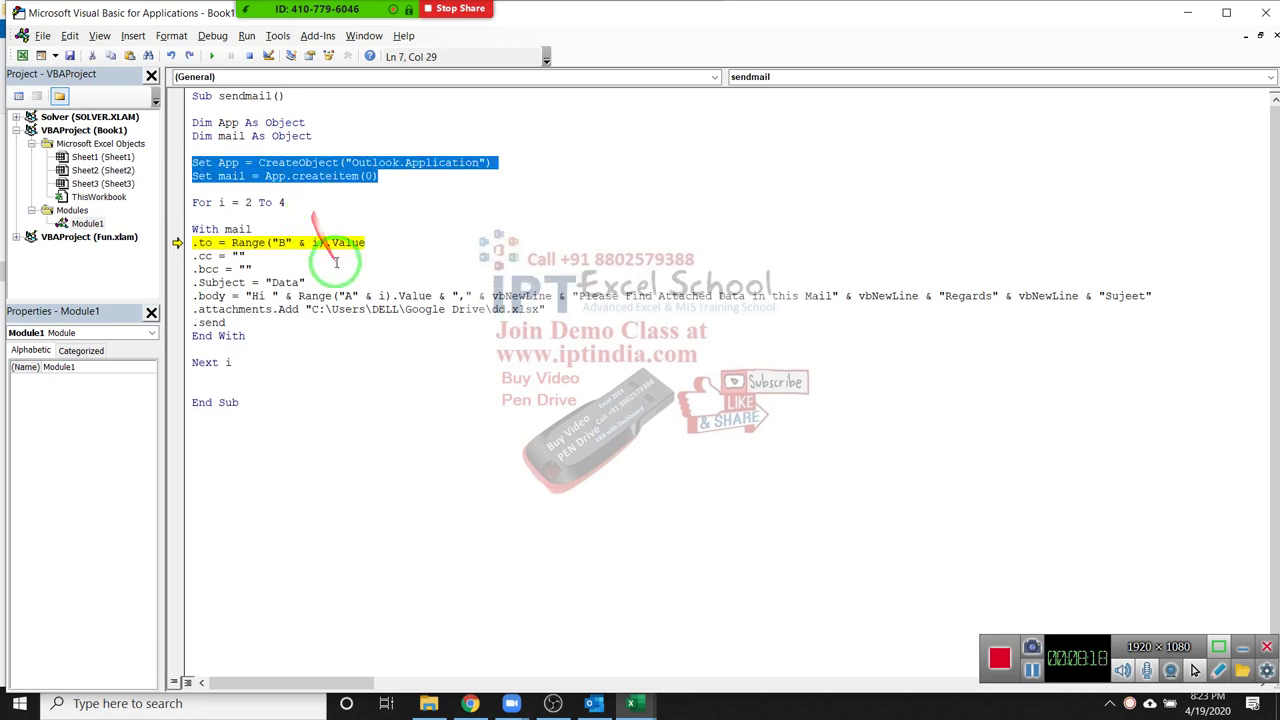
click(330, 256)
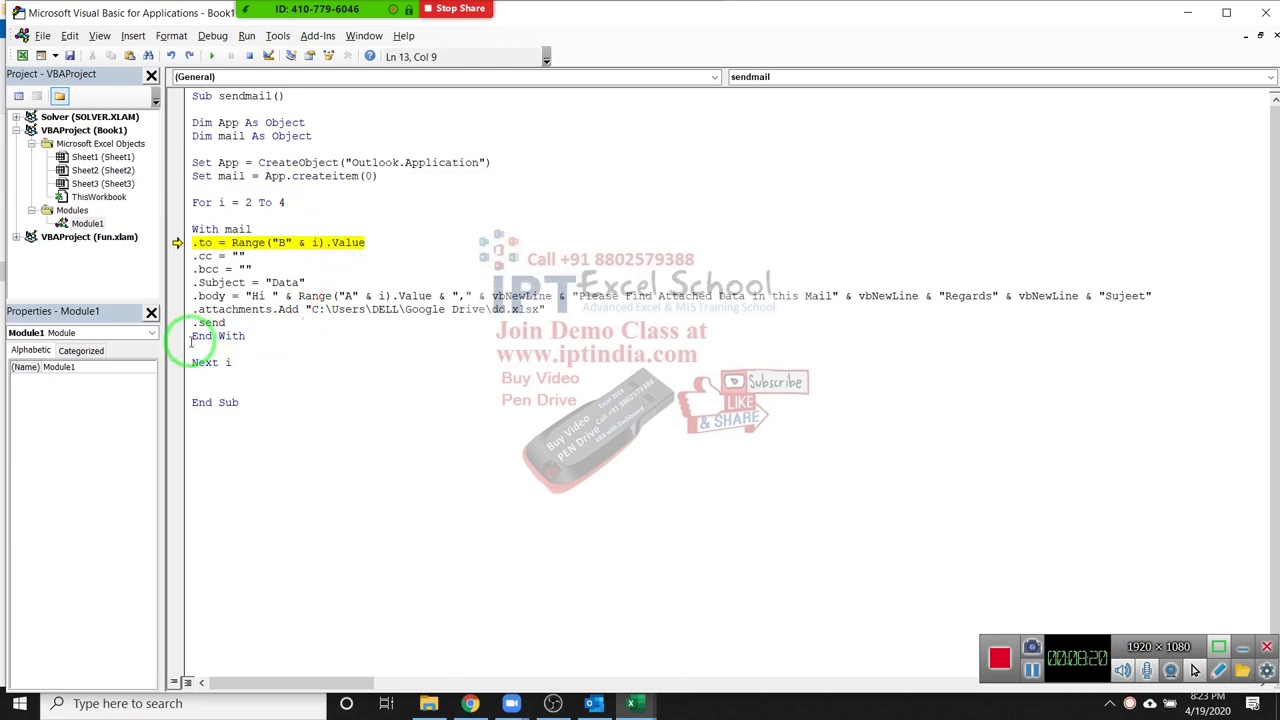
- Add Set mail = Nothing after End With and reset the paused macro
key(Return)
text(set mail=nothing)
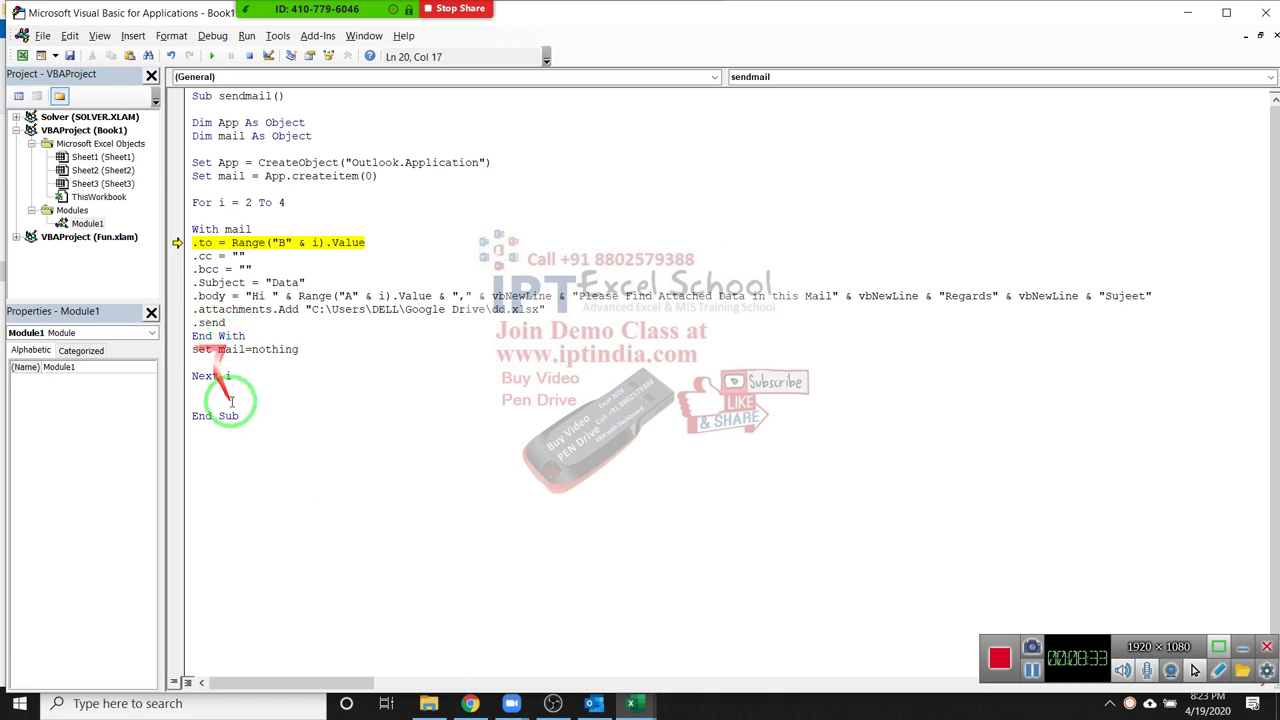
click(232, 401)
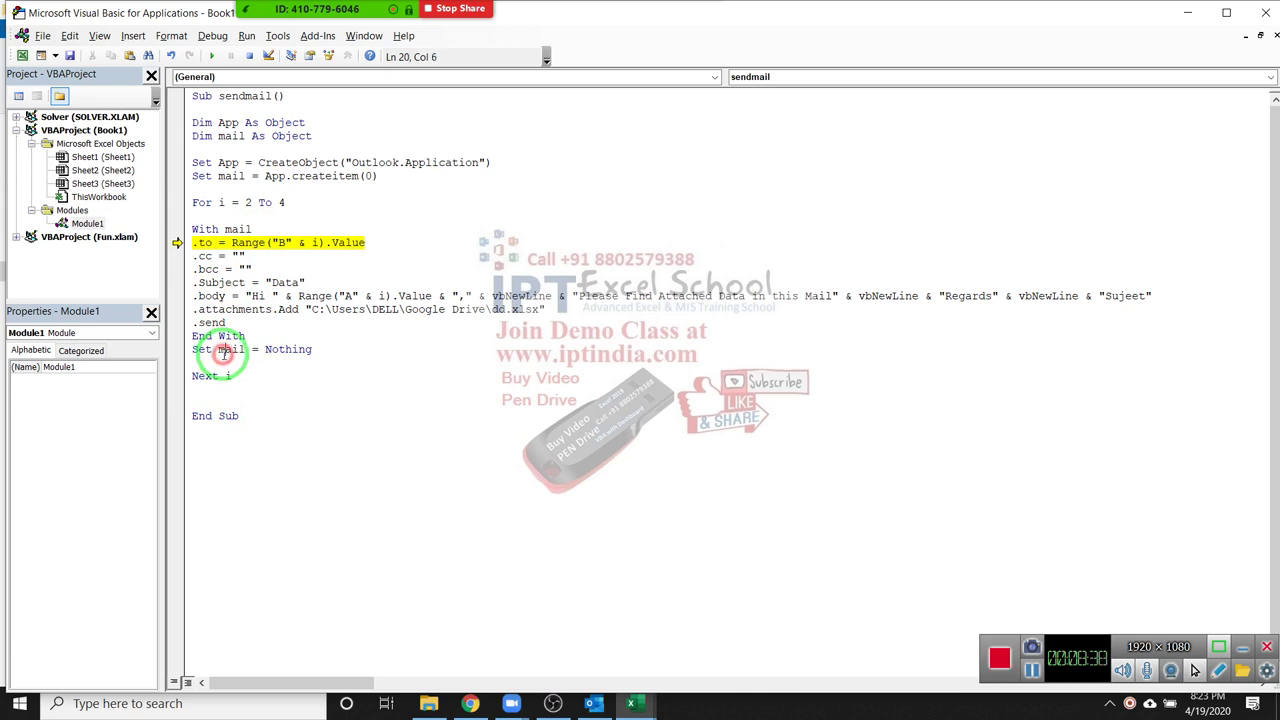
click(260, 362)
click(254, 60)
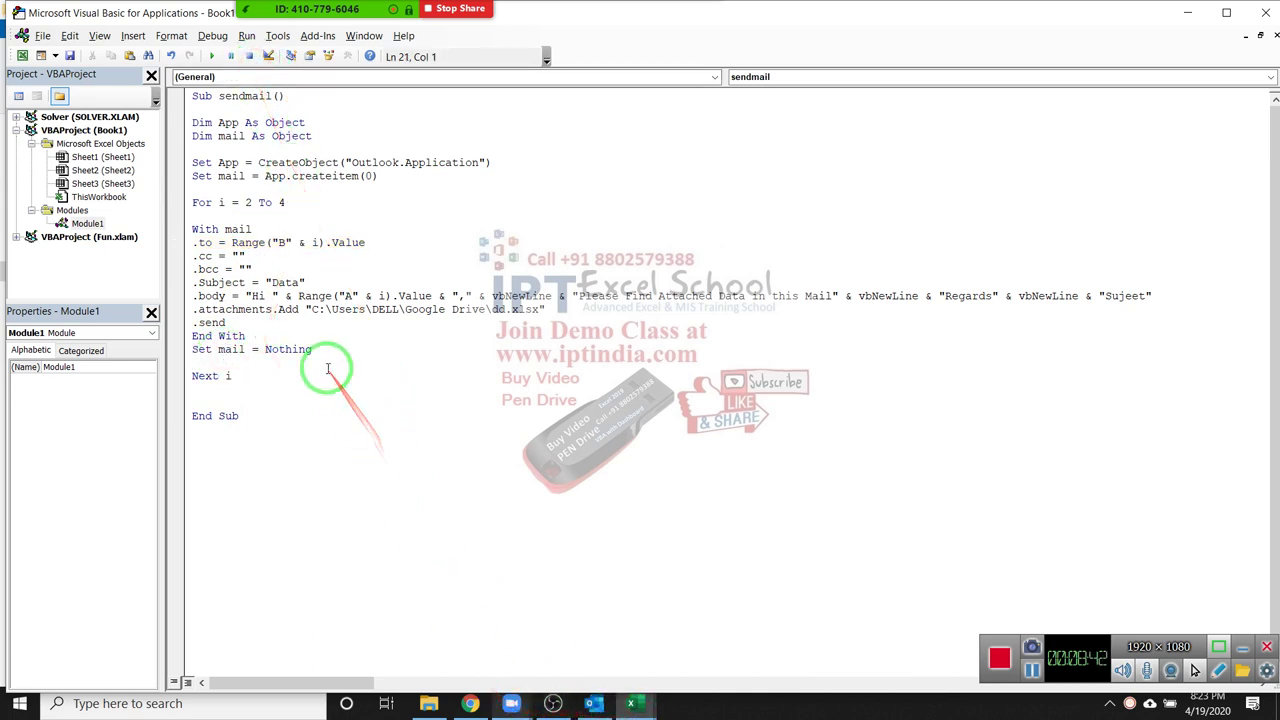
- Check Outlook's Sent Items for the sent 'Data' mail with dd.xlsx attached, then minimize Outlook
click(591, 703)
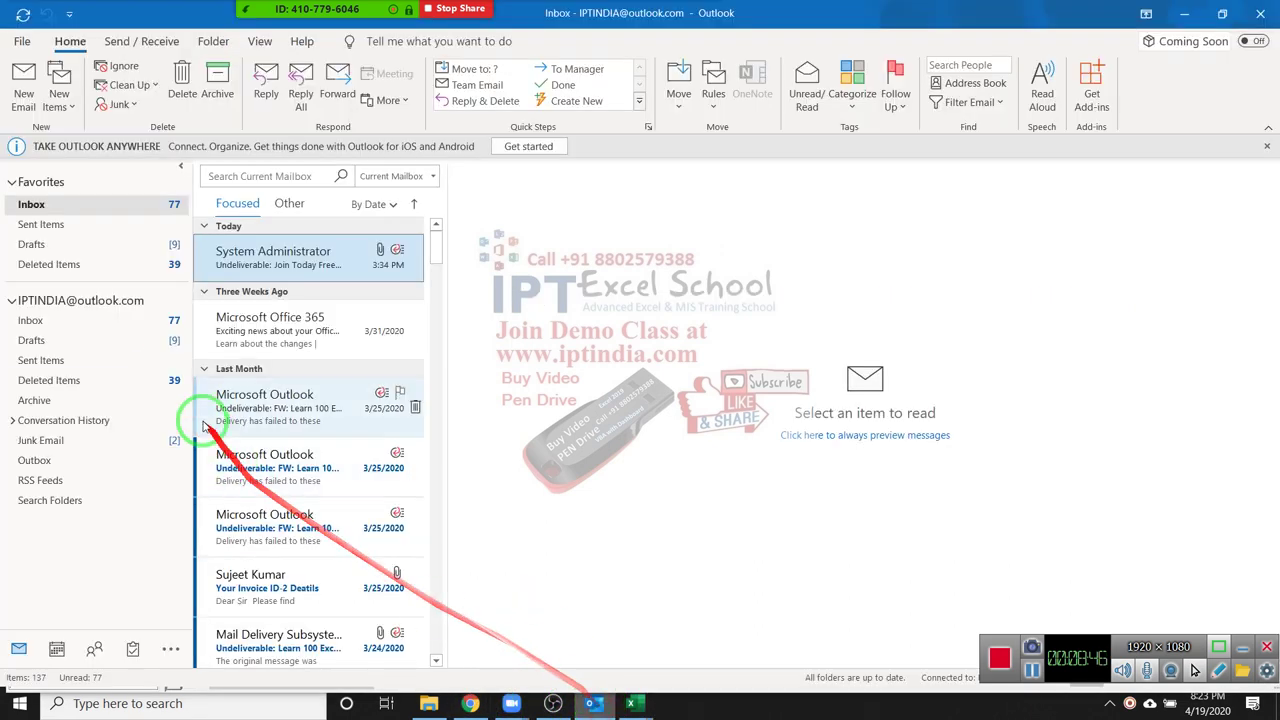
click(88, 224)
drag(275, 332, 290, 275)
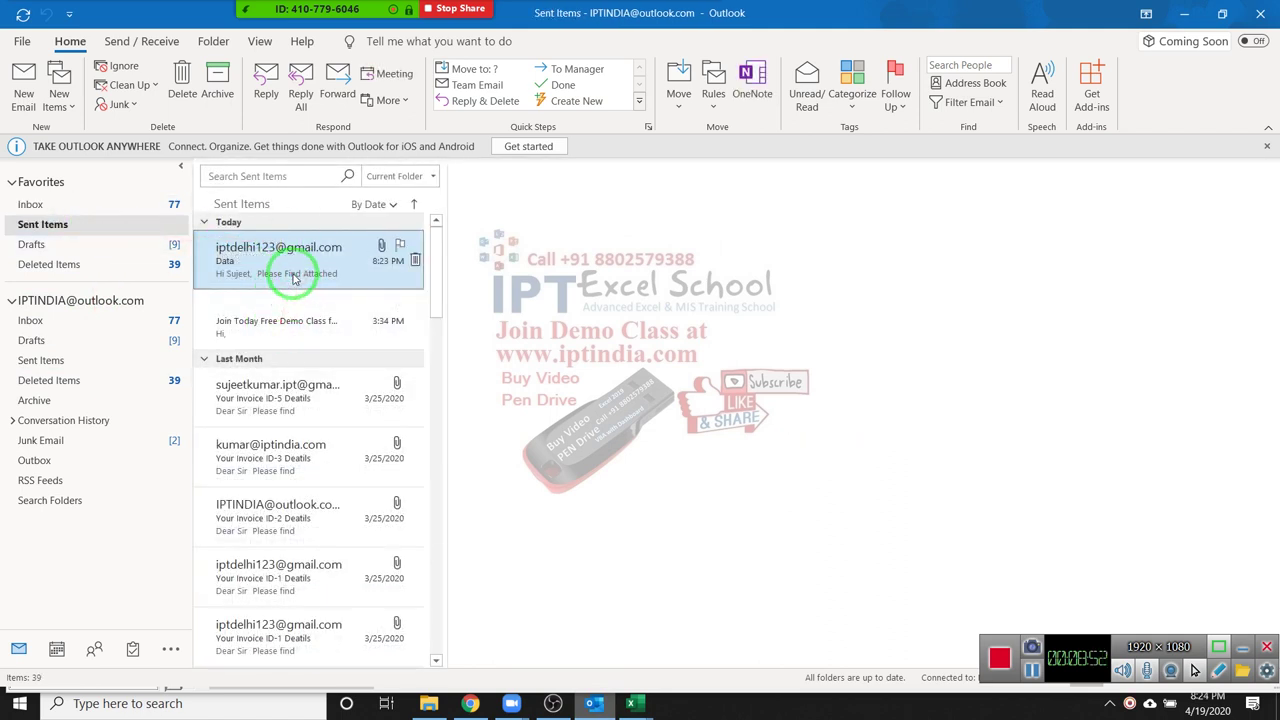
click(235, 265)
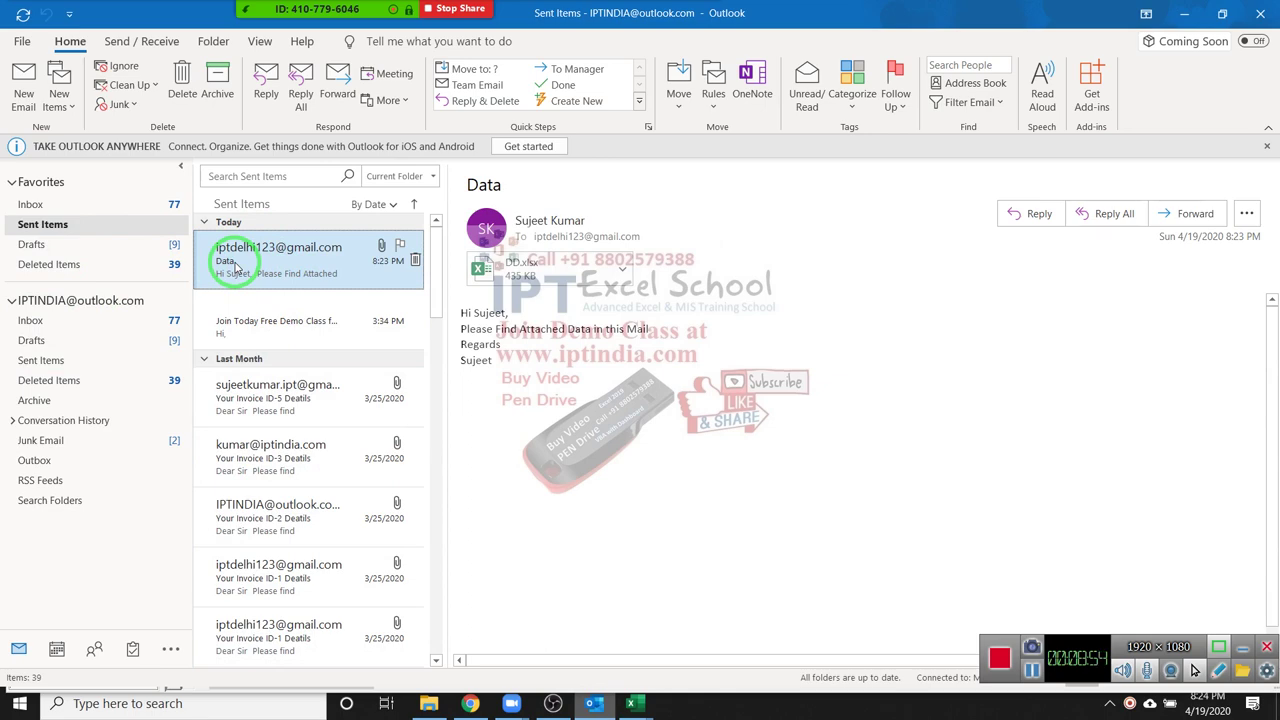
click(1184, 13)
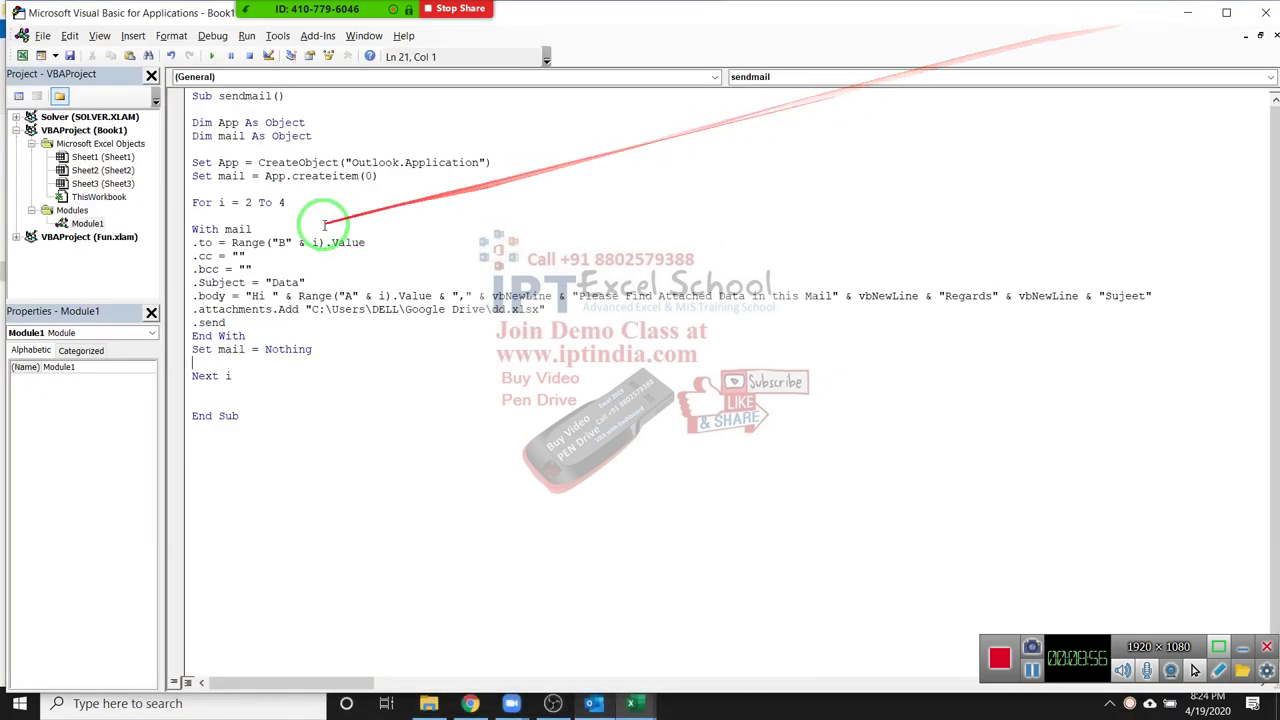
- Run sendmail and jump to the failing line in debug
click(237, 395)
click(245, 202)
click(211, 56)
click(618, 325)
click(677, 327)
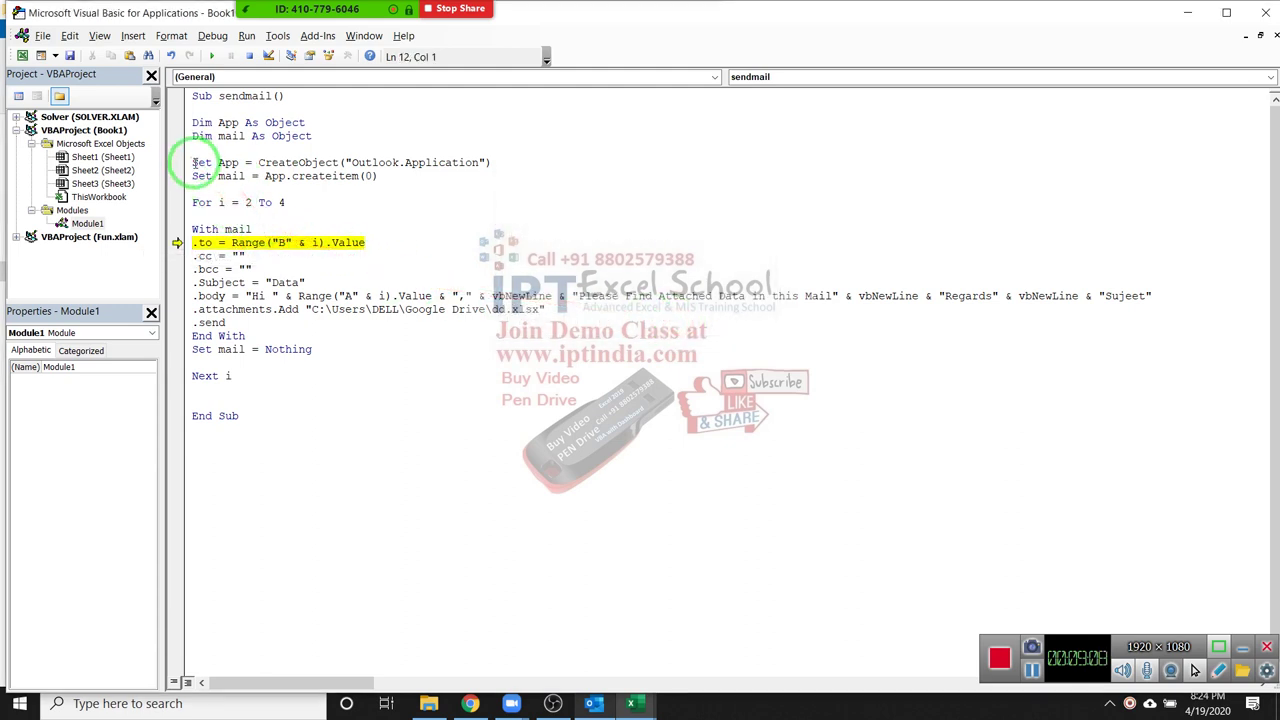
- Paste Set mail = App.createitem(0) inside the loop right after For i = 2 To 4
drag(194, 162, 234, 174)
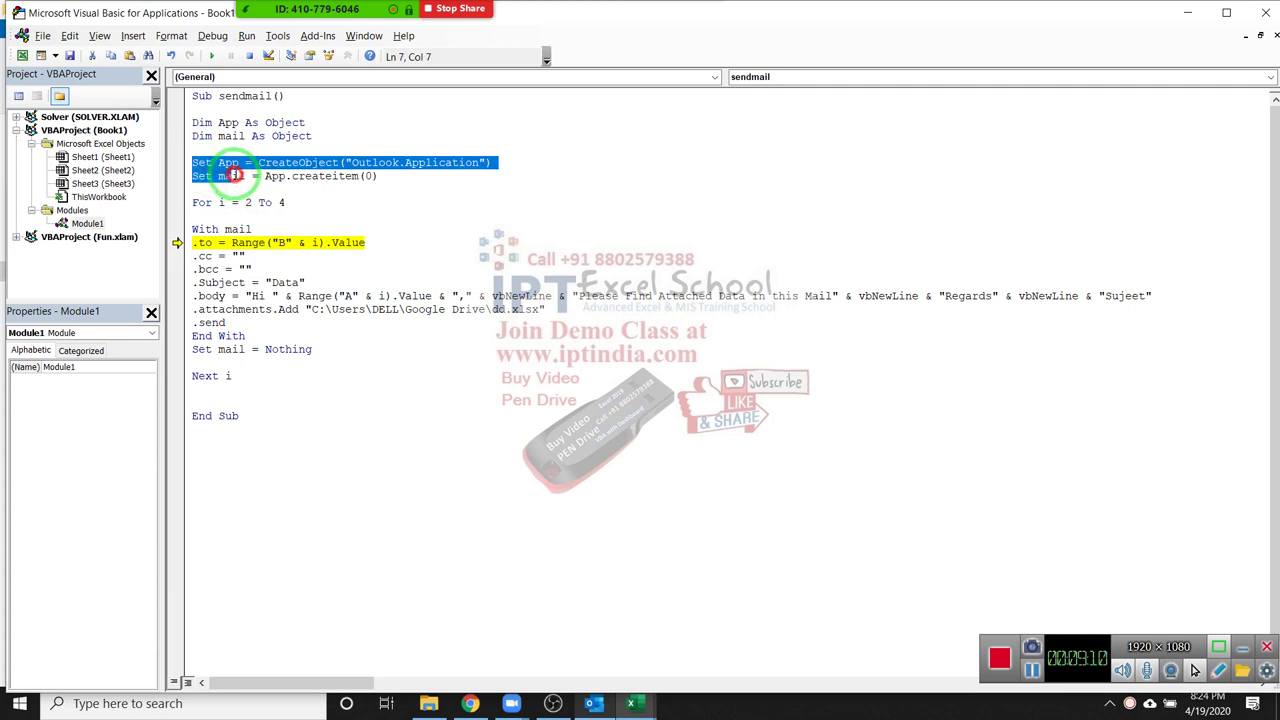
click(224, 200)
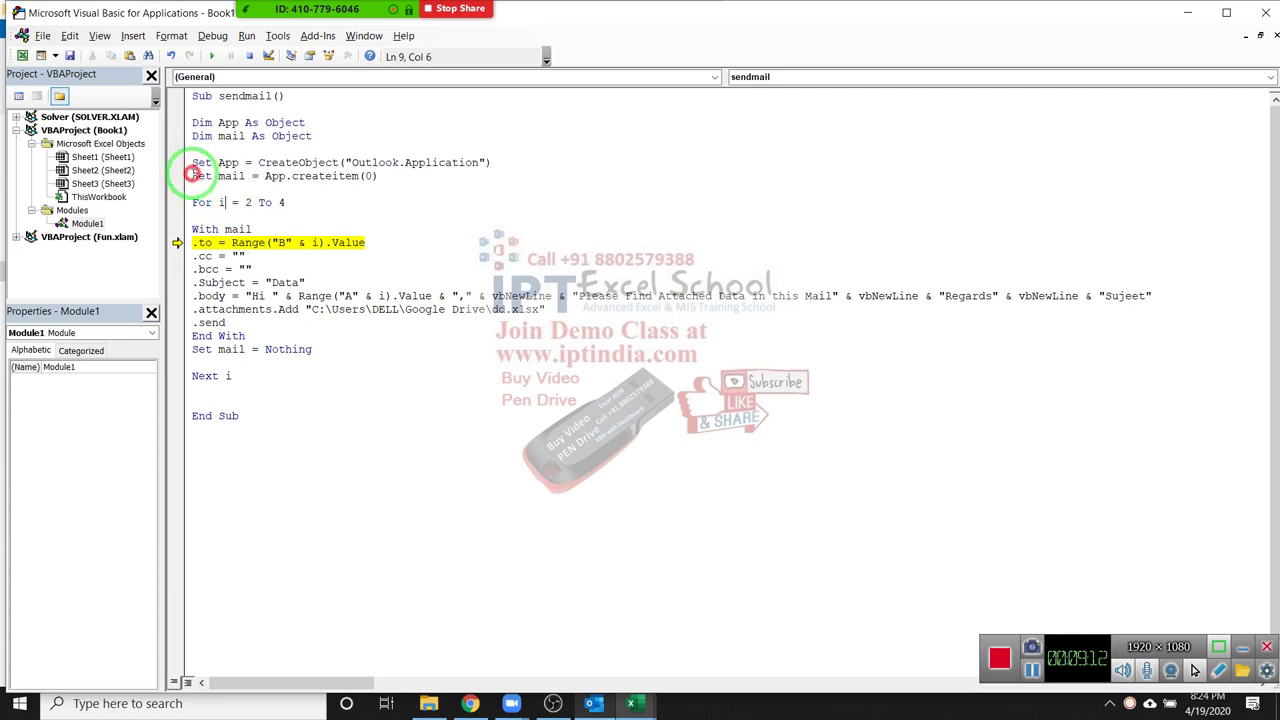
drag(192, 176, 261, 195)
key(ctrl+c)
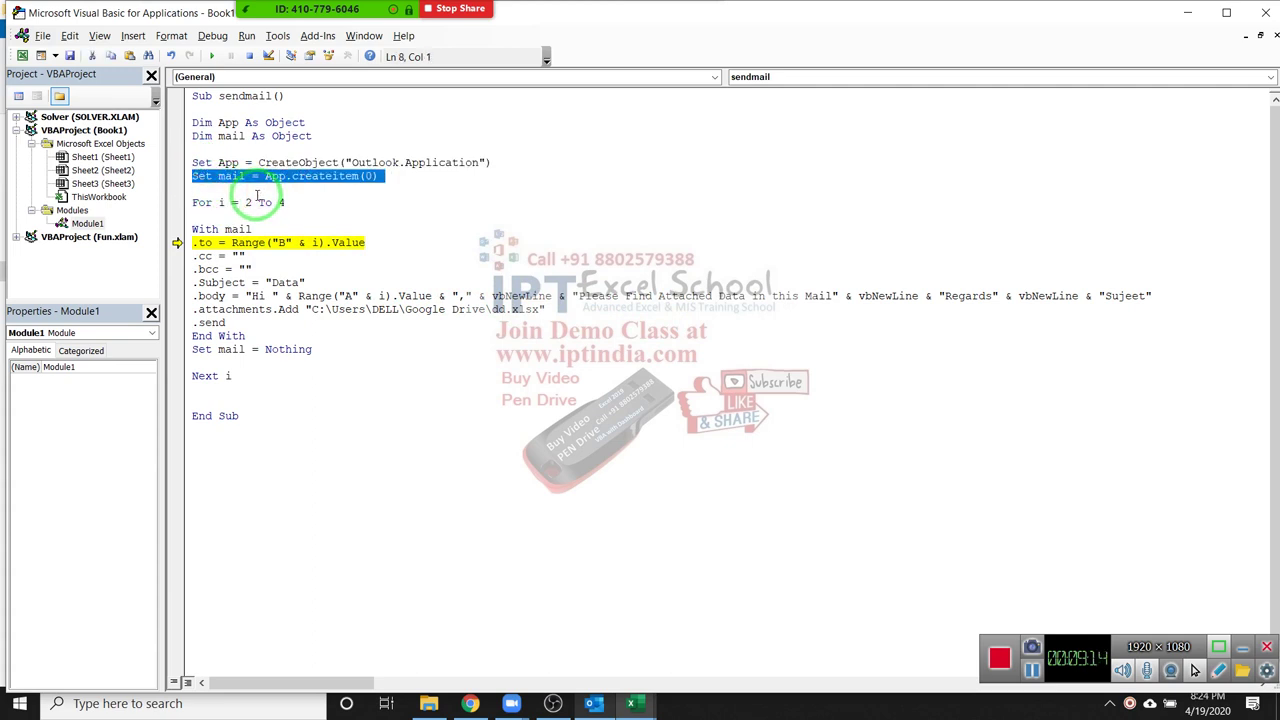
drag(252, 230, 268, 229)
click(264, 228)
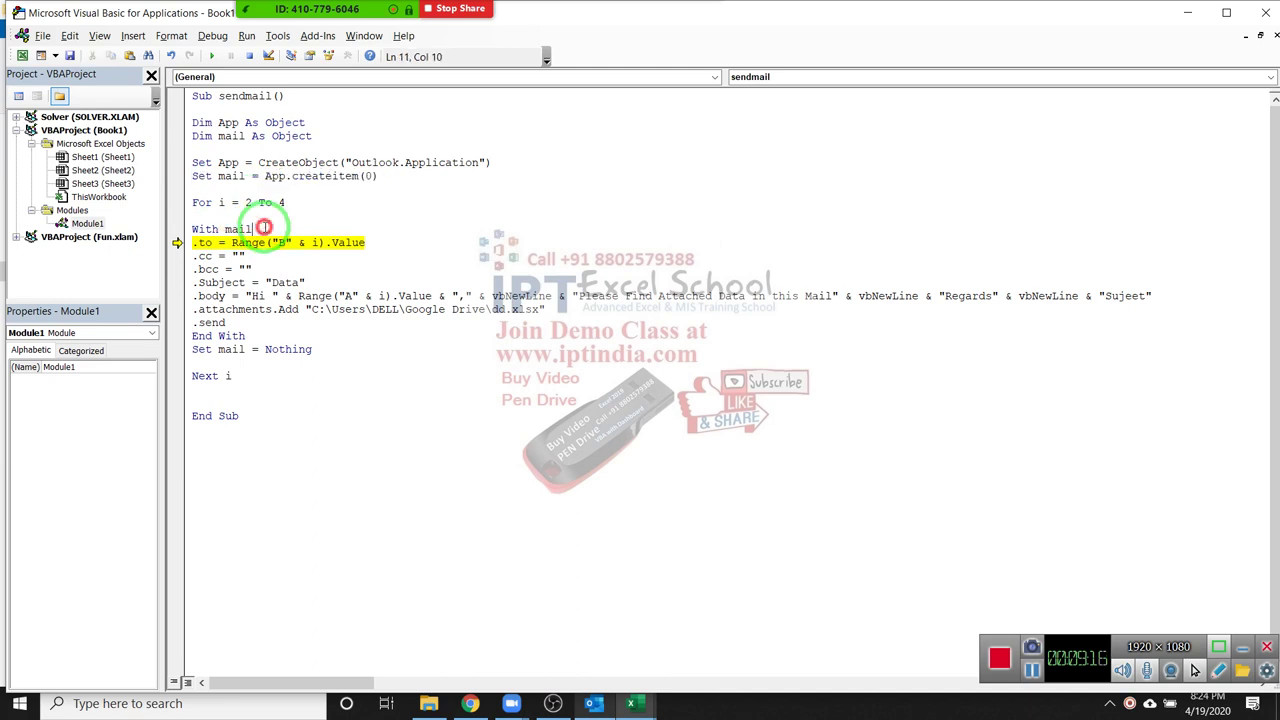
key(Return)
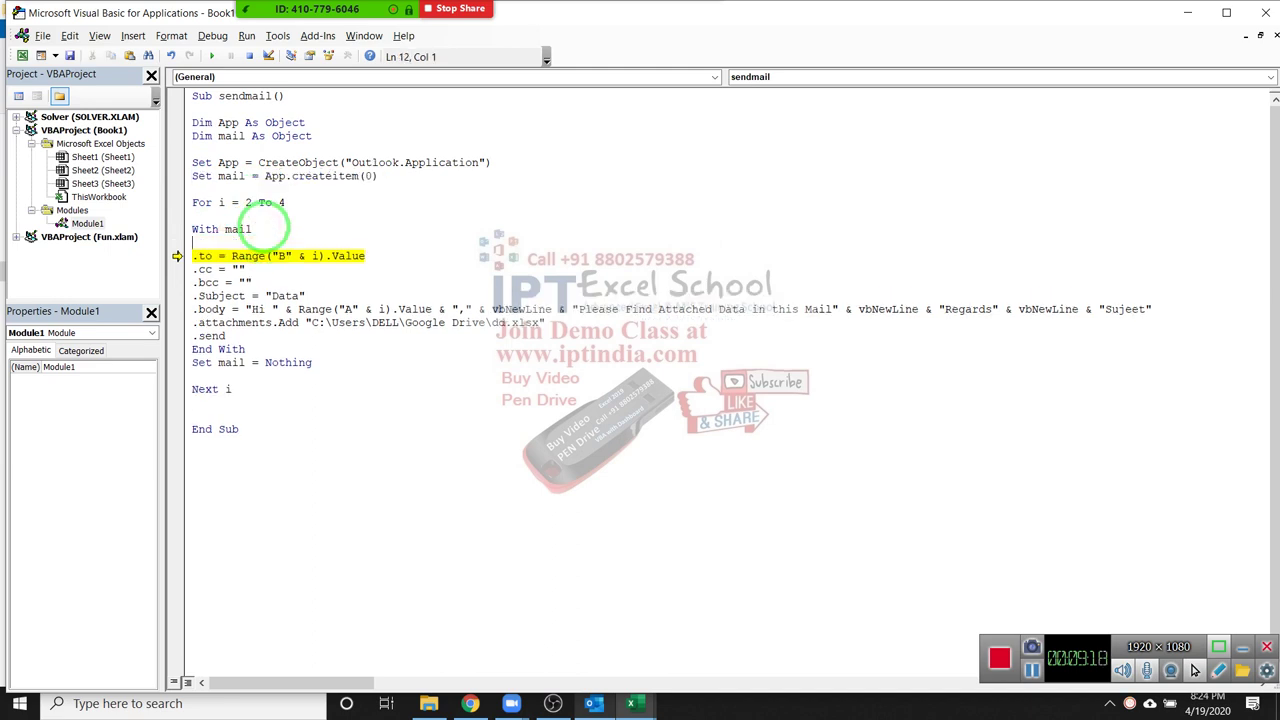
key(ctrl+v)
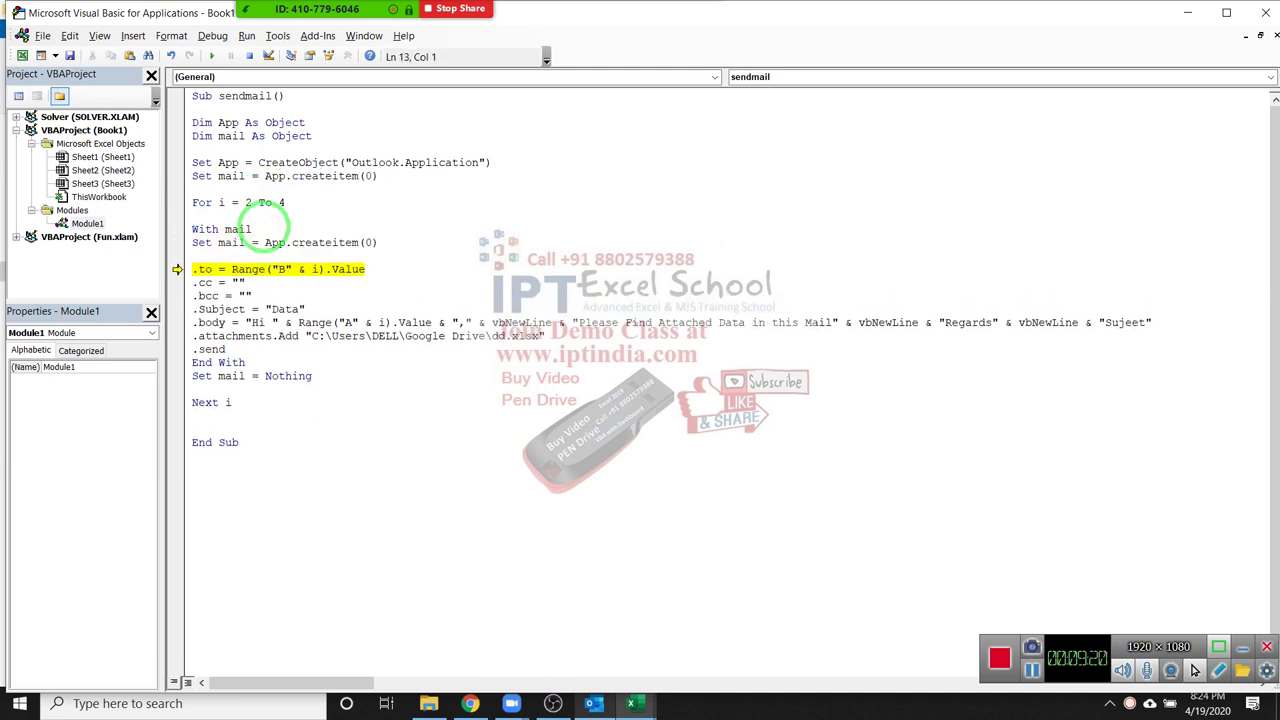
key(ctrl+z)
key(Return)
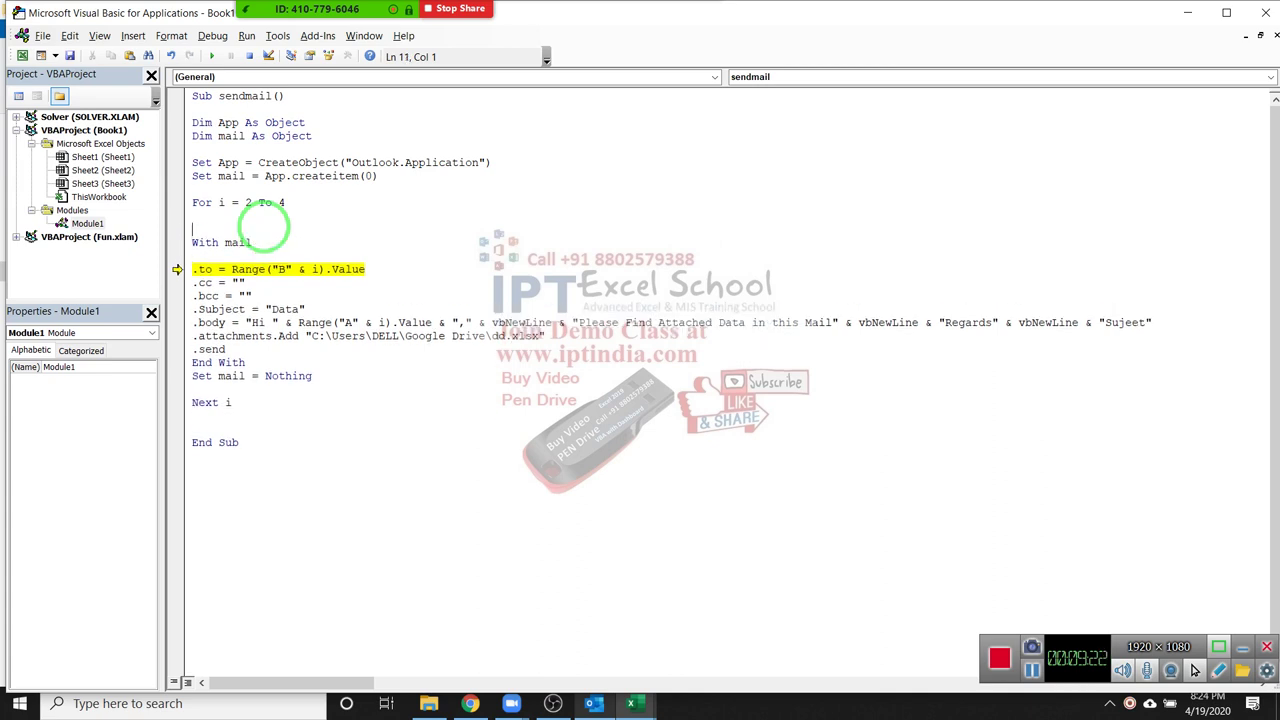
key(ctrl+v)
key(Return)
- Reset the paused run and remove the blank line under With mail
click(279, 284)
click(249, 55)
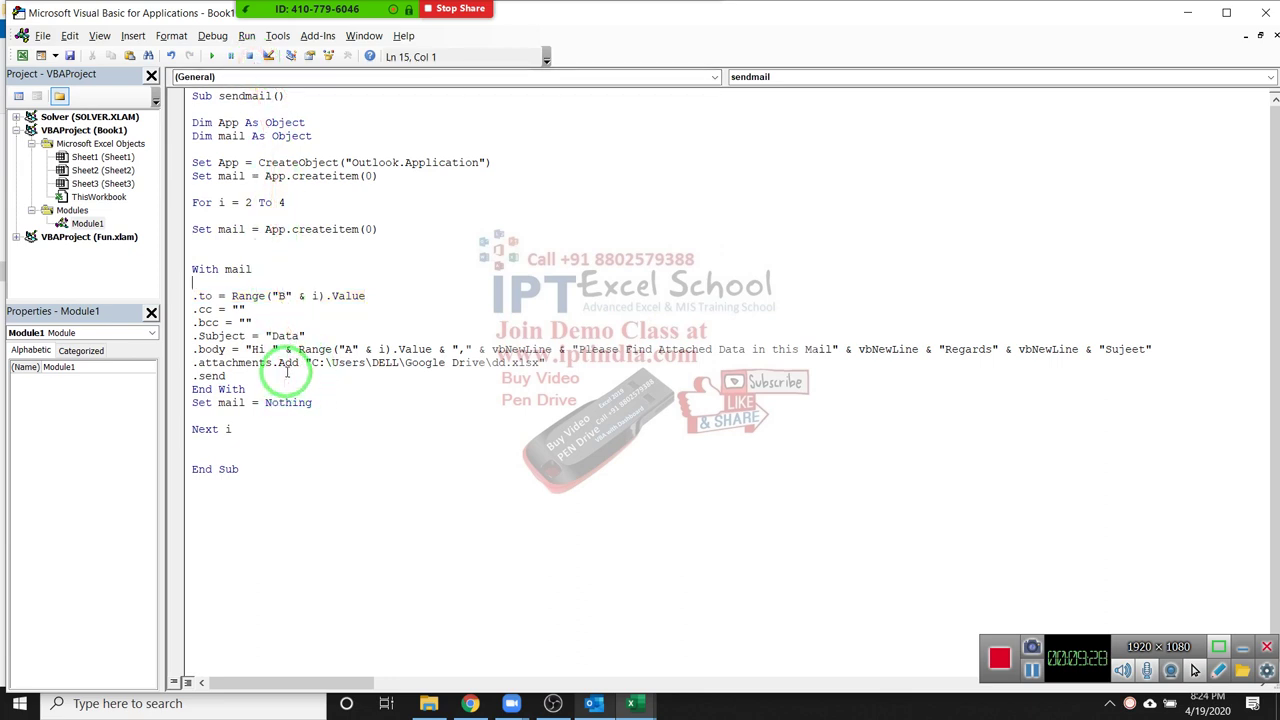
key(Delete)
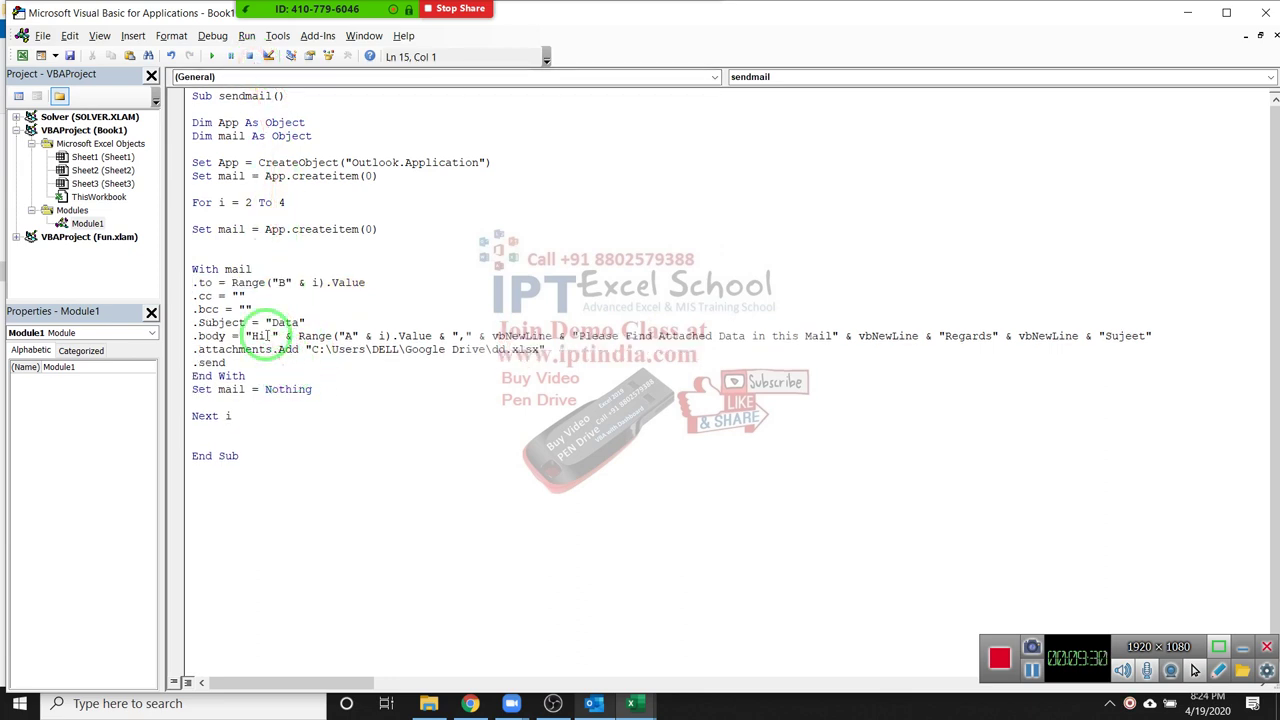
- Rerun sendmail and debug the error raised at the .send line
click(257, 255)
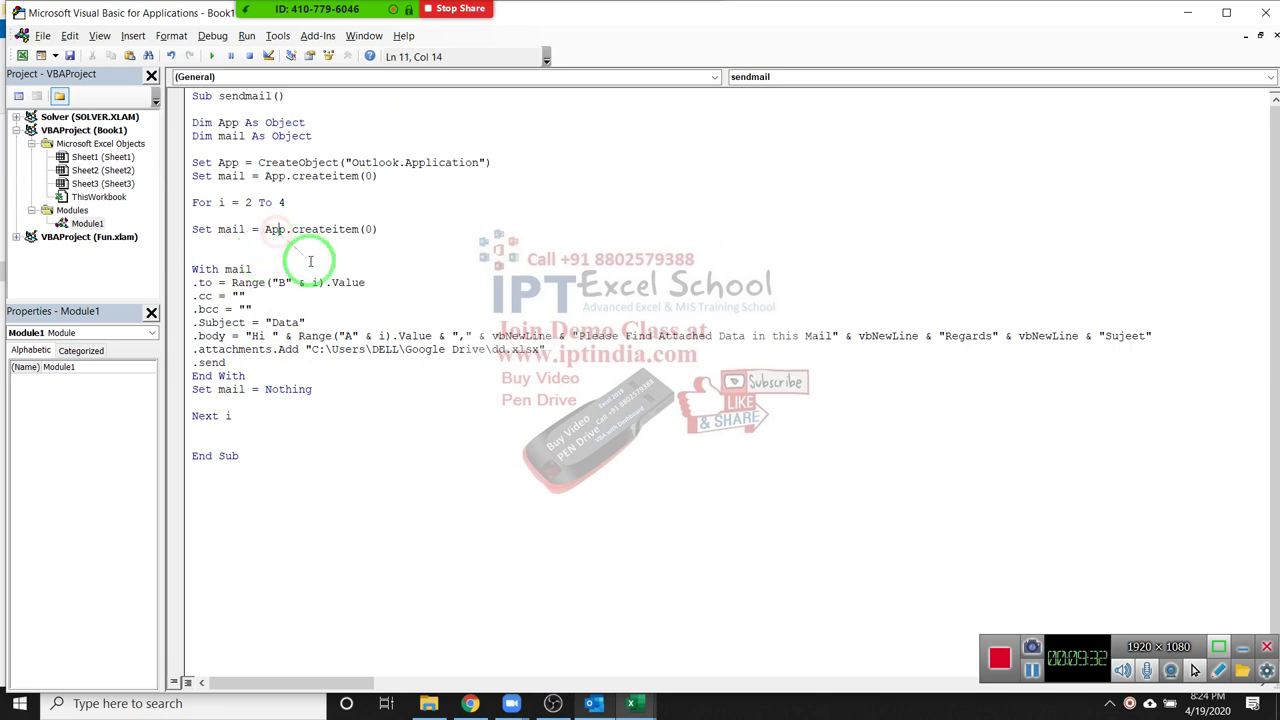
click(331, 229)
drag(465, 243, 193, 140)
click(211, 56)
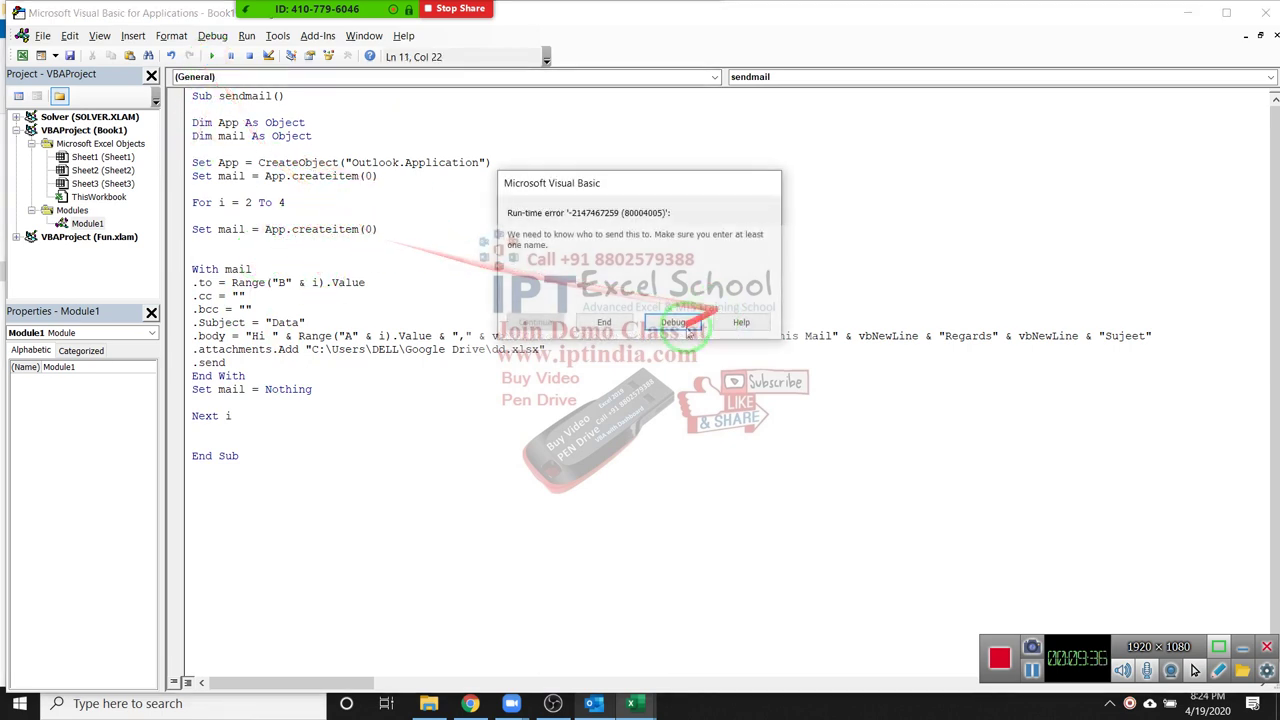
click(673, 322)
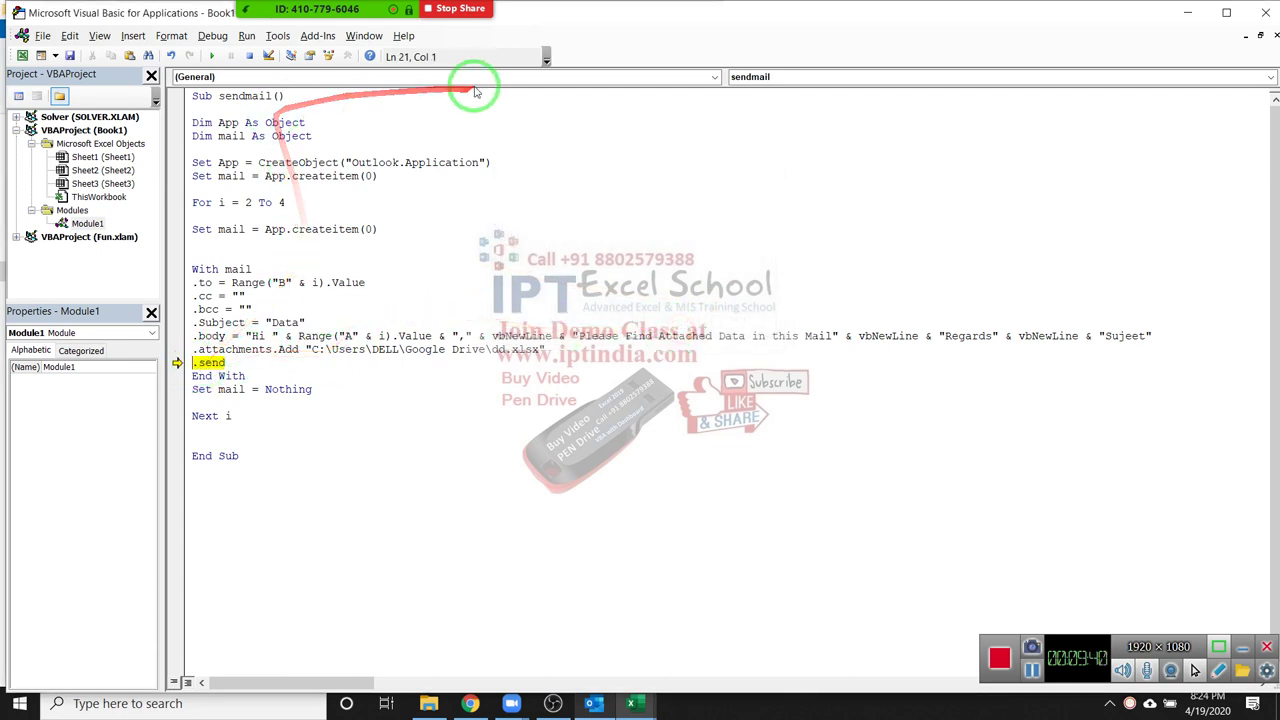
- Reset the paused run and delete the Set mail line above the loop
drag(212, 62, 233, 108)
click(249, 56)
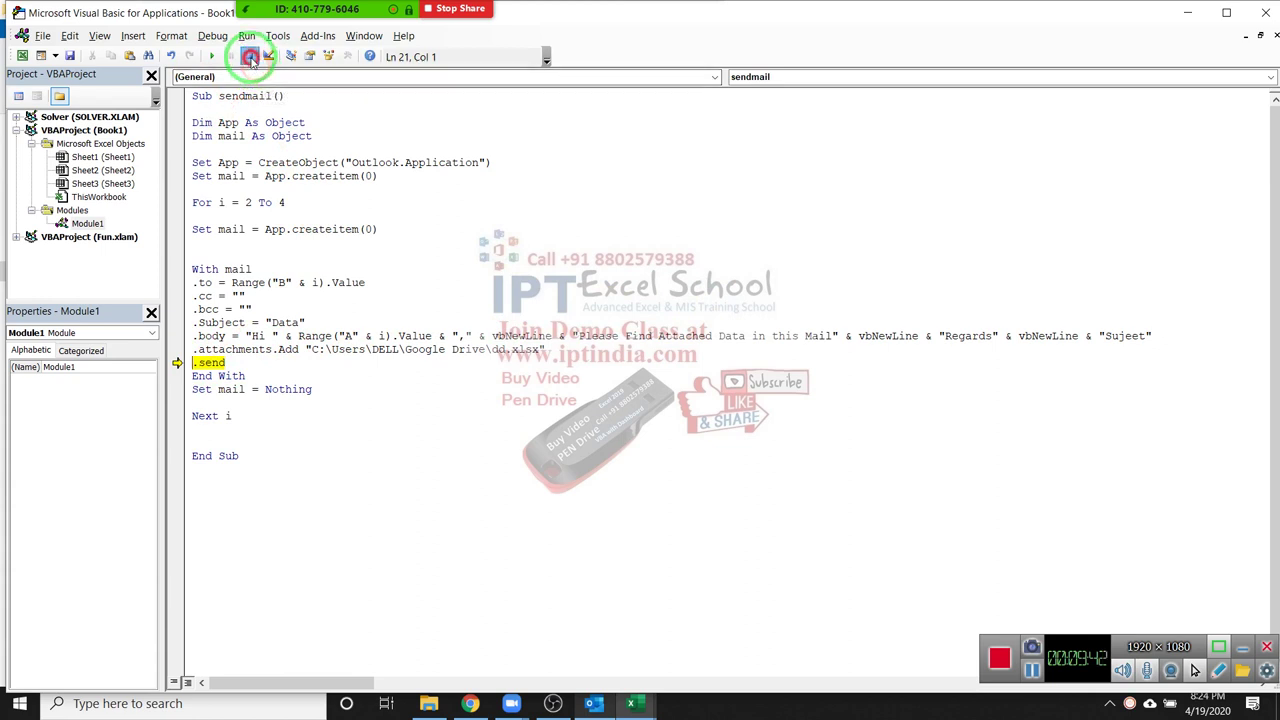
click(195, 156)
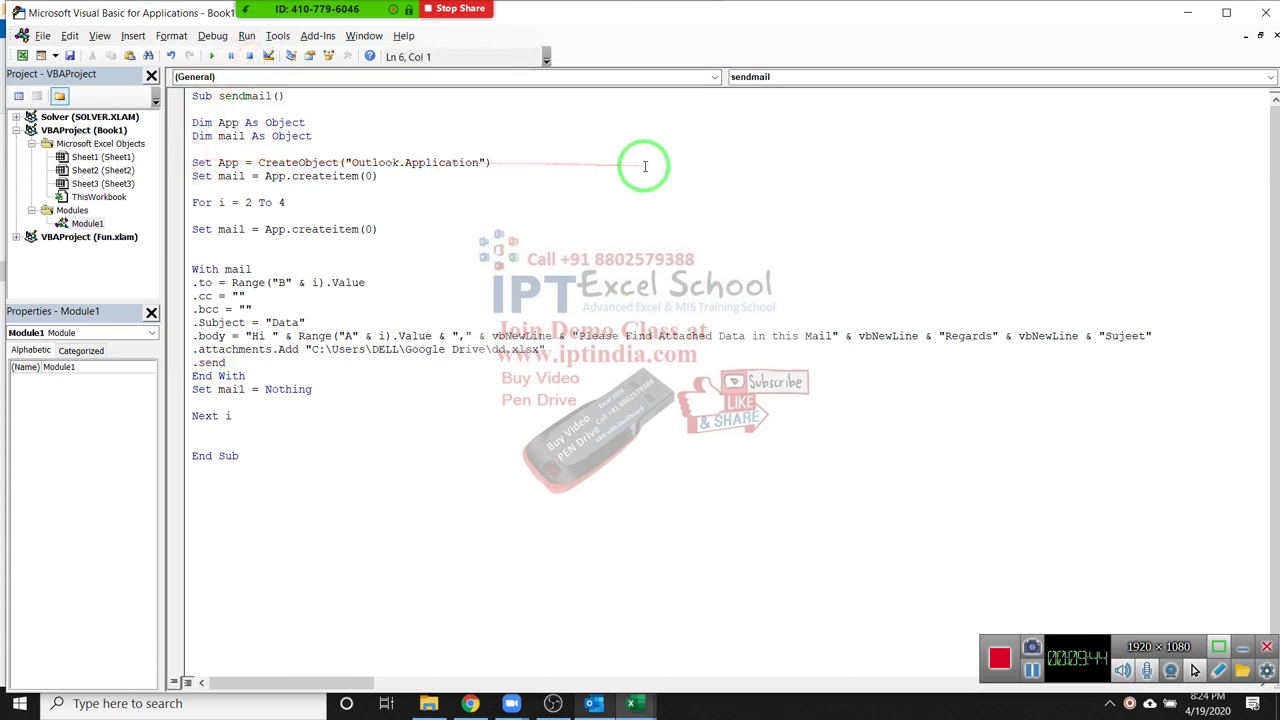
key(shift+Down)
key(Delete)
- Rerun sendmail, debug the .send error, and reset the run
drag(600, 217, 308, 227)
click(233, 236)
click(212, 56)
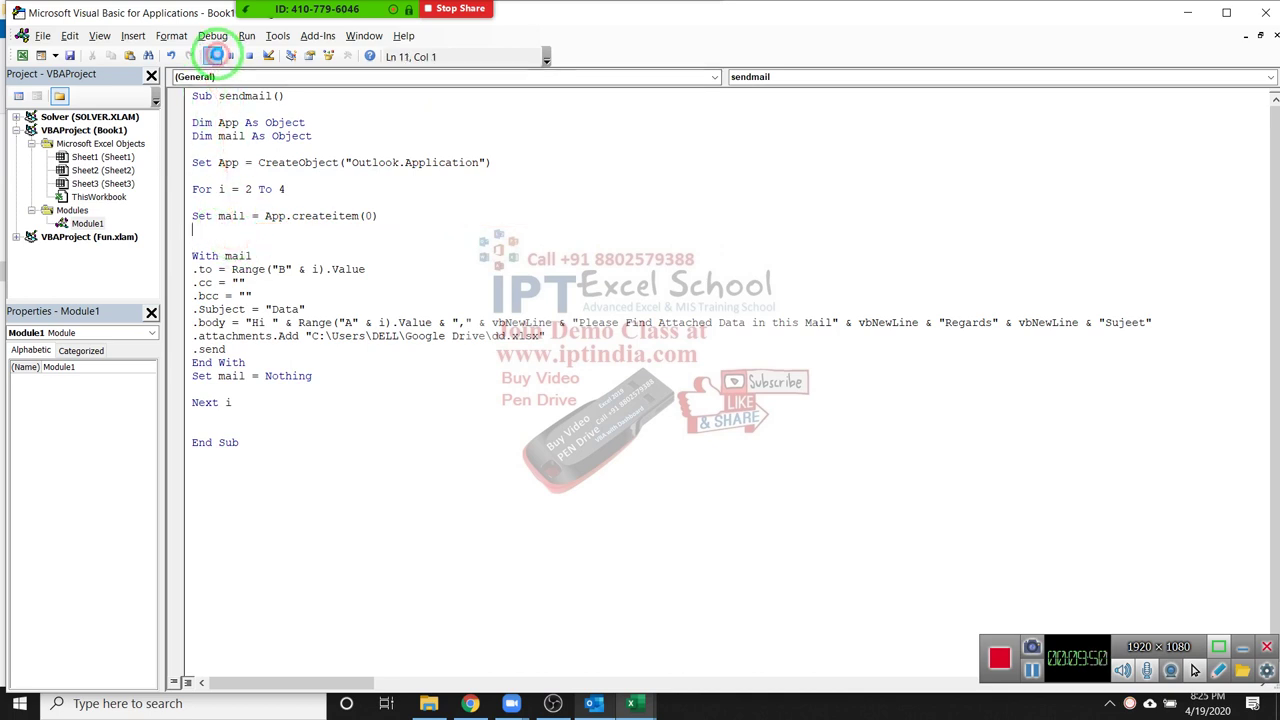
click(672, 322)
drag(643, 329, 266, 222)
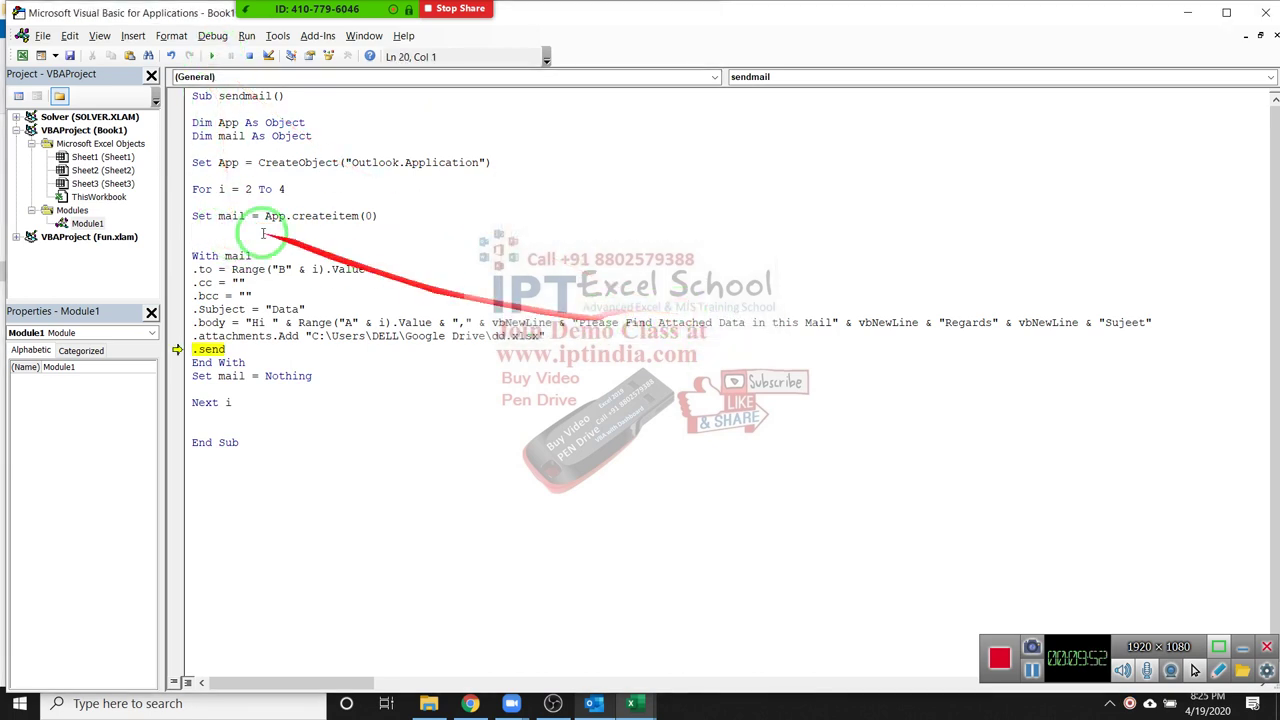
click(249, 56)
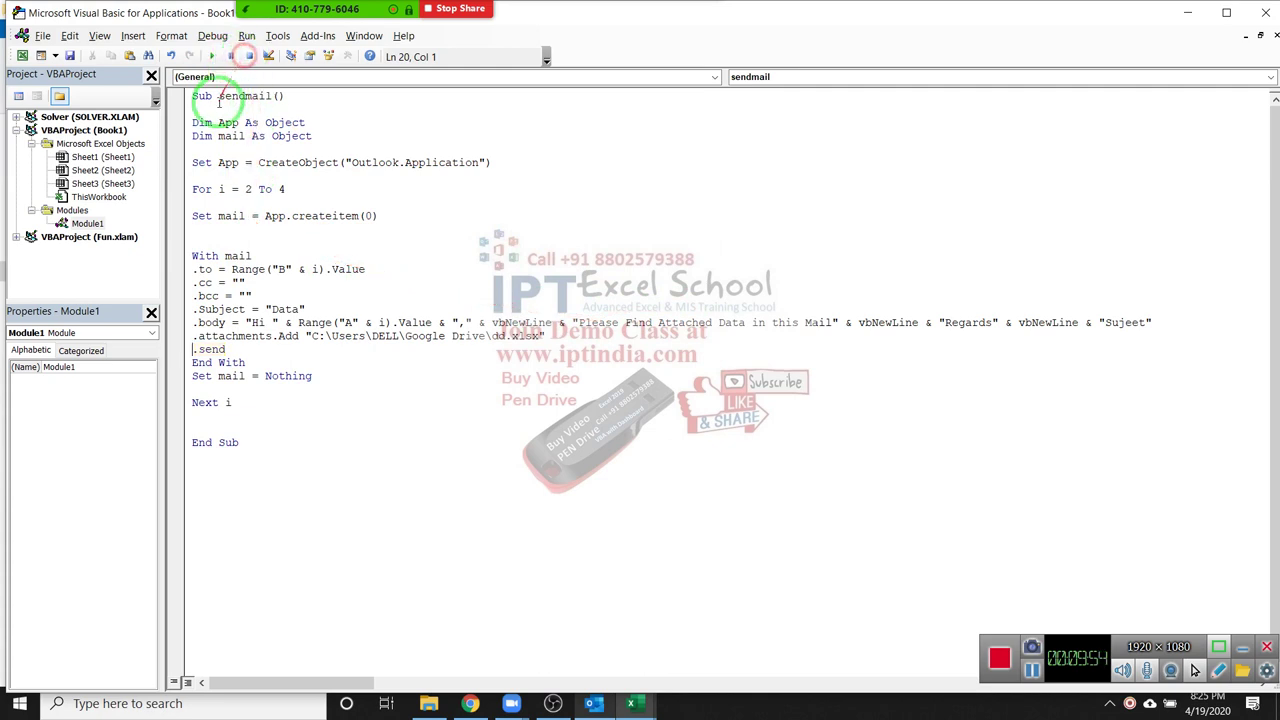
- Move the Set App = CreateObject line into the loop above Set mail
click(195, 149)
click(193, 162)
key(shift+Down)
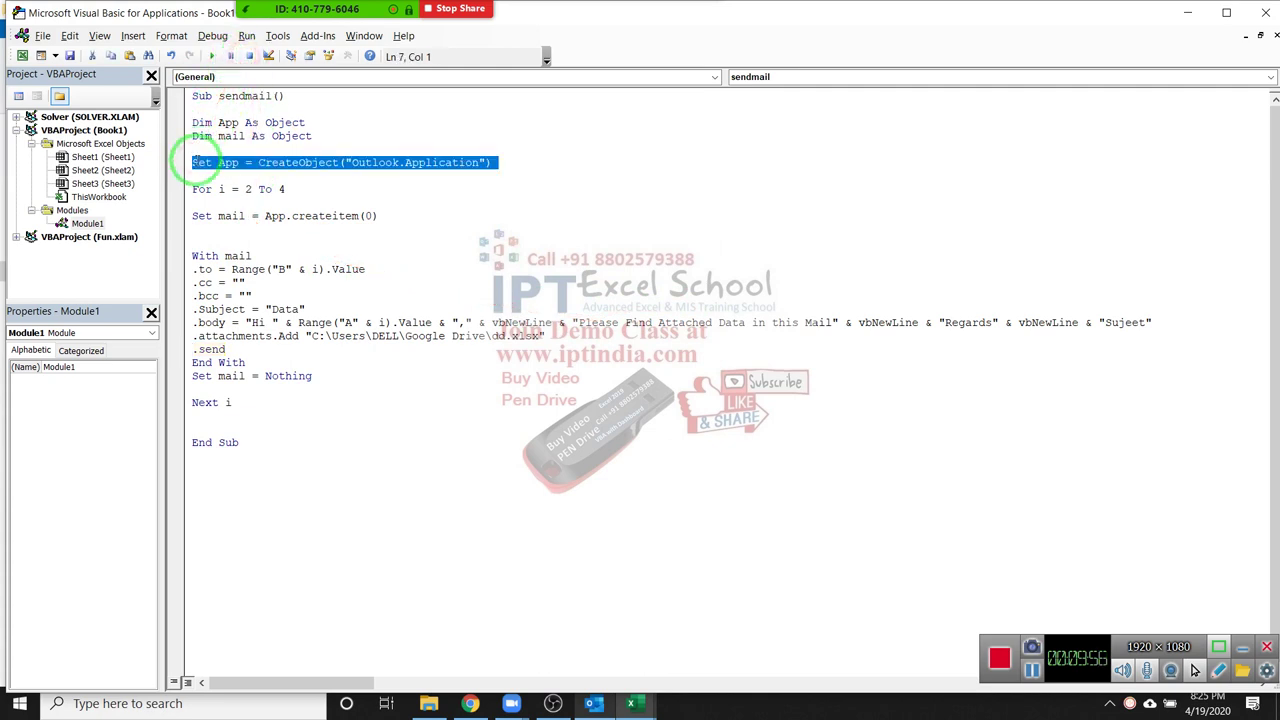
key(Delete)
key(Return)
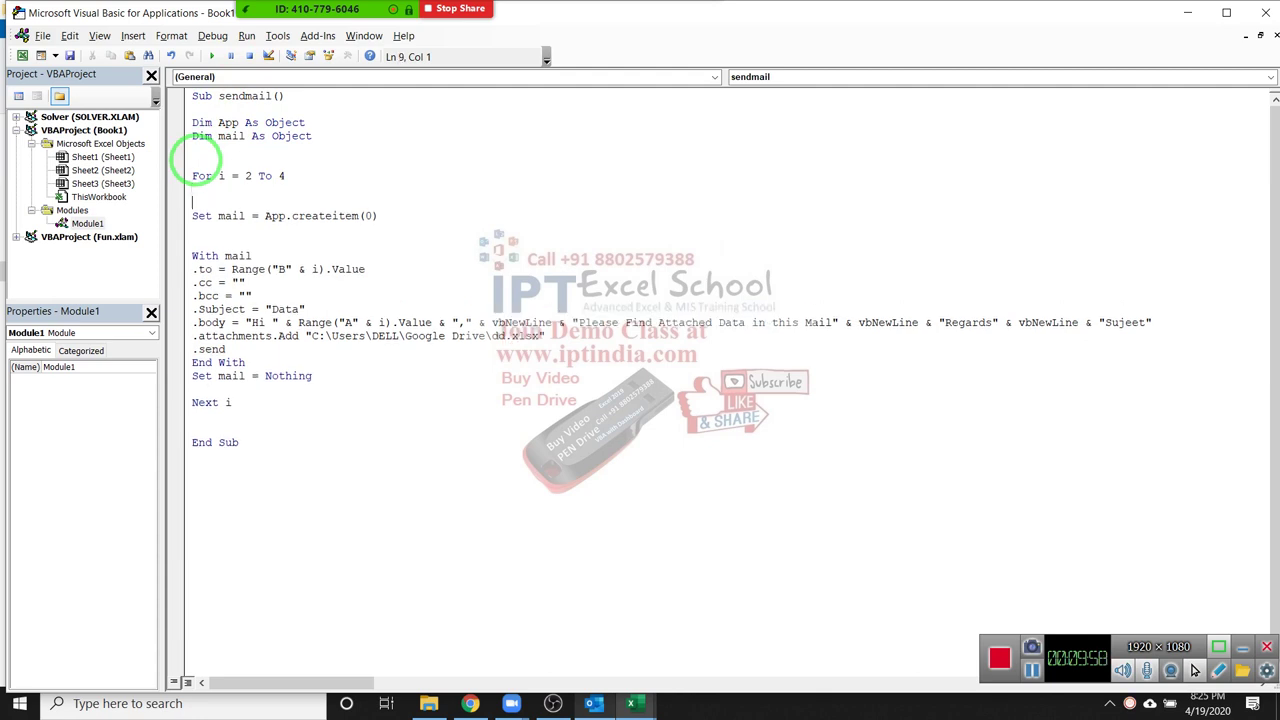
key(Delete)
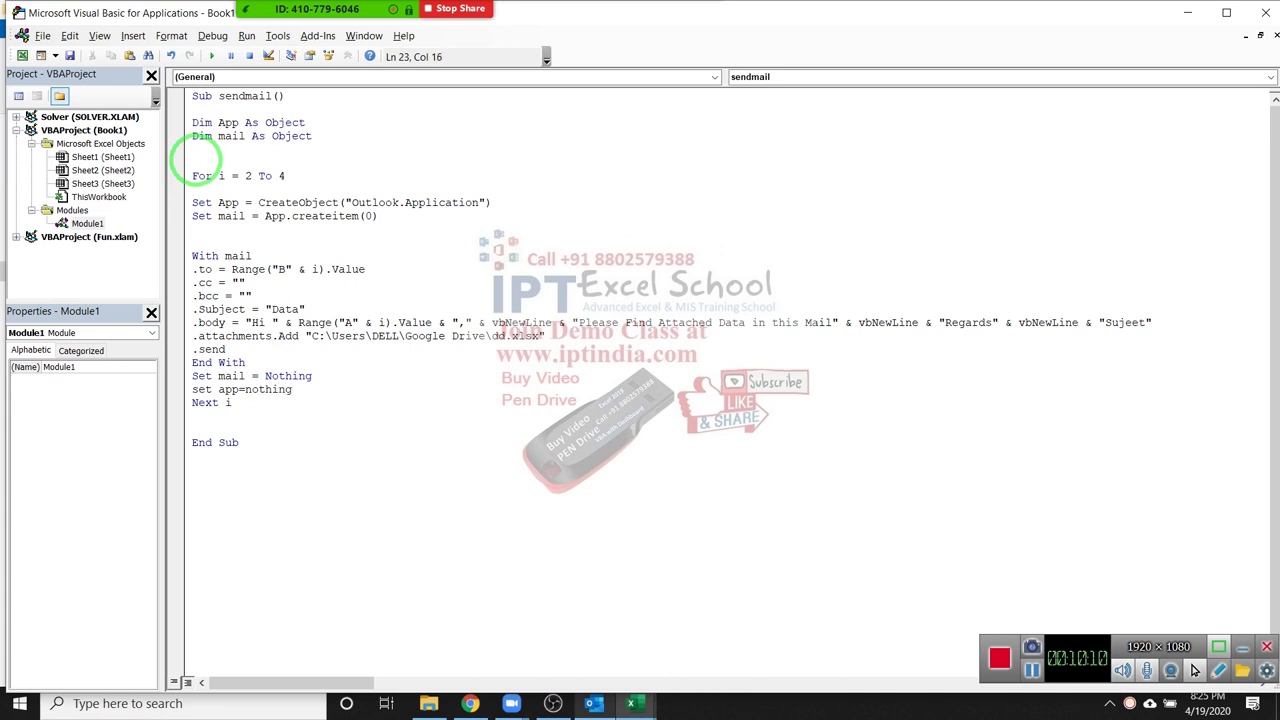
- Run the revised sendmail again, debug the error and reset
click(260, 160)
click(211, 56)
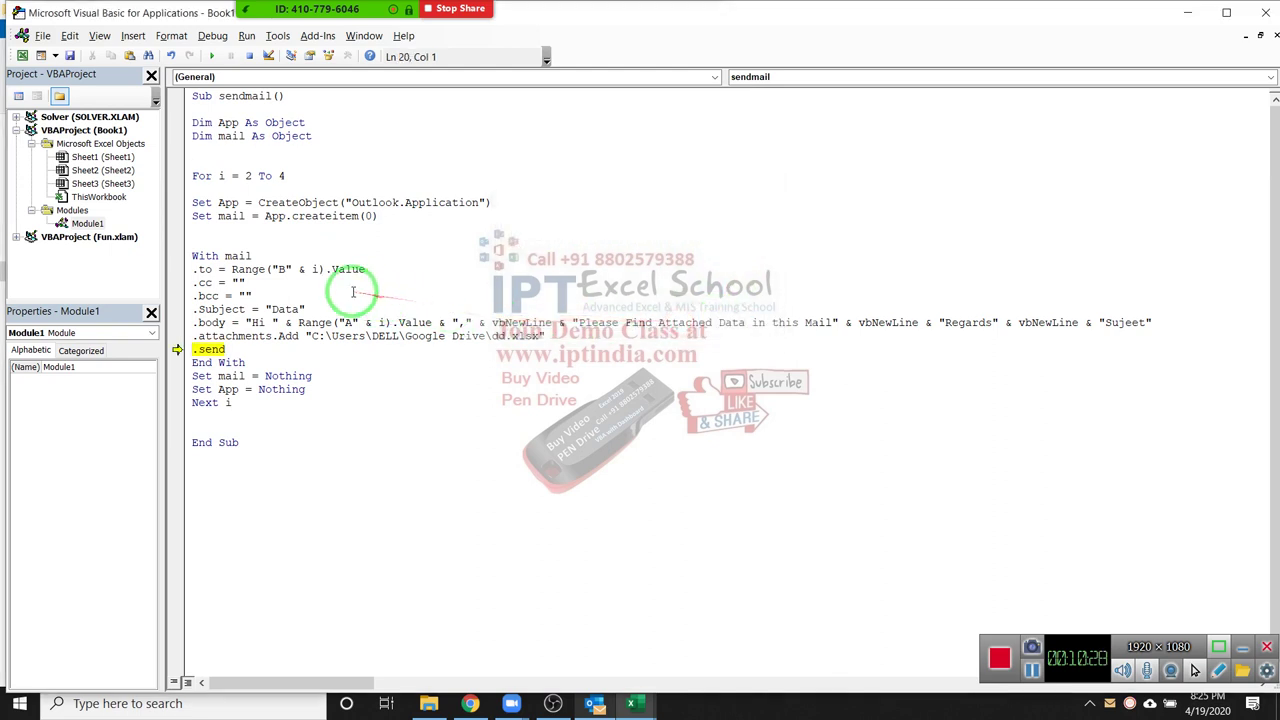
click(252, 56)
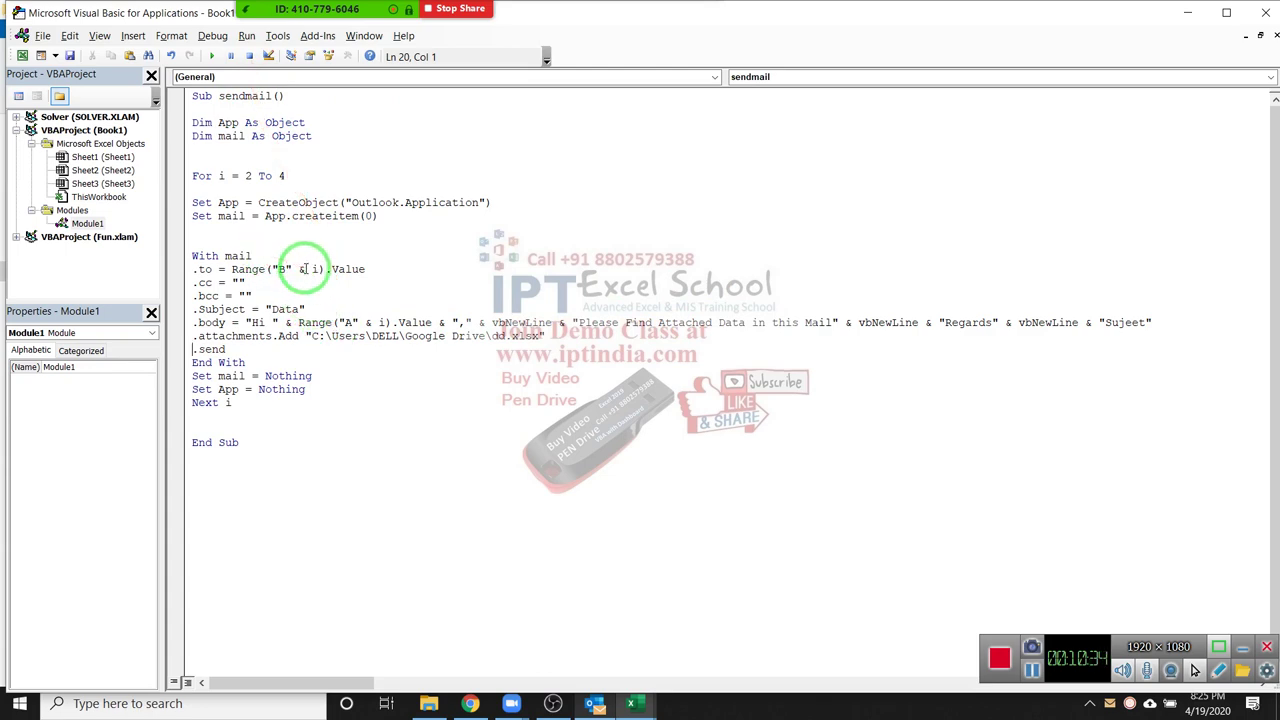
key(alt+tab)
key(alt+tab)
key(alt+tab)
- Mute all Zoom meeting participants and close the participants panel
key(alt+shift+Tab)
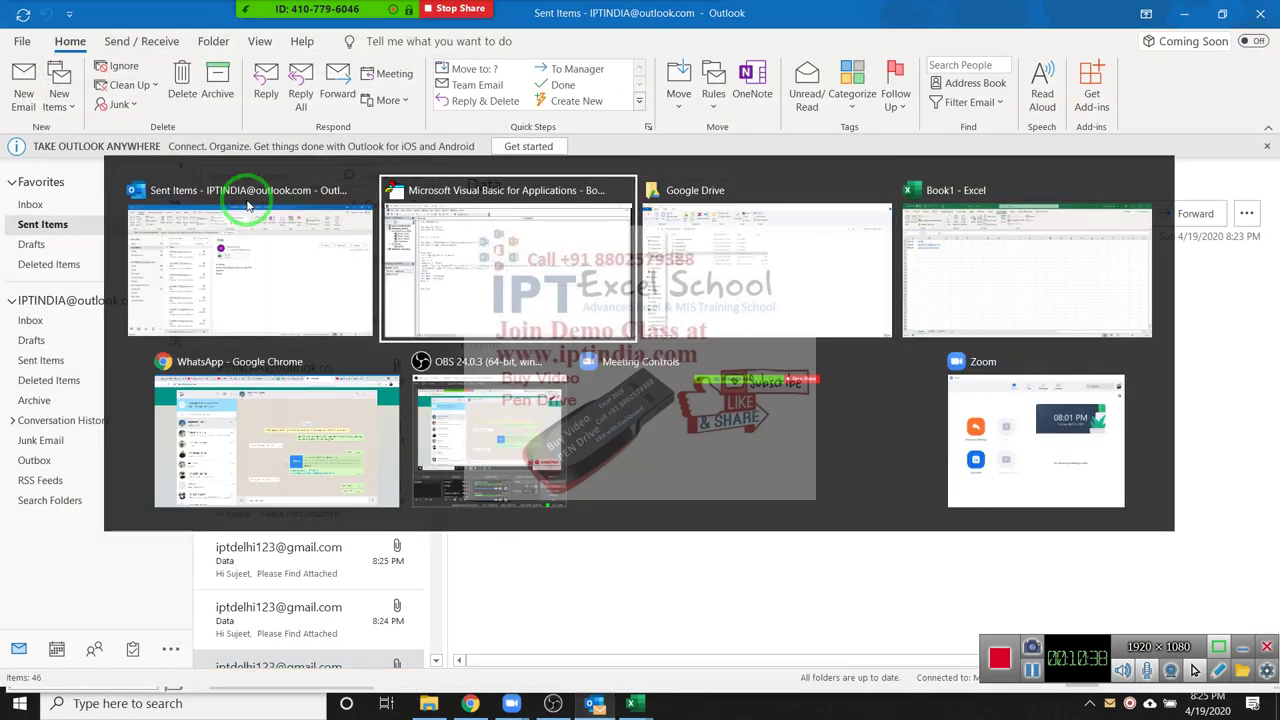
key(alt+tab)
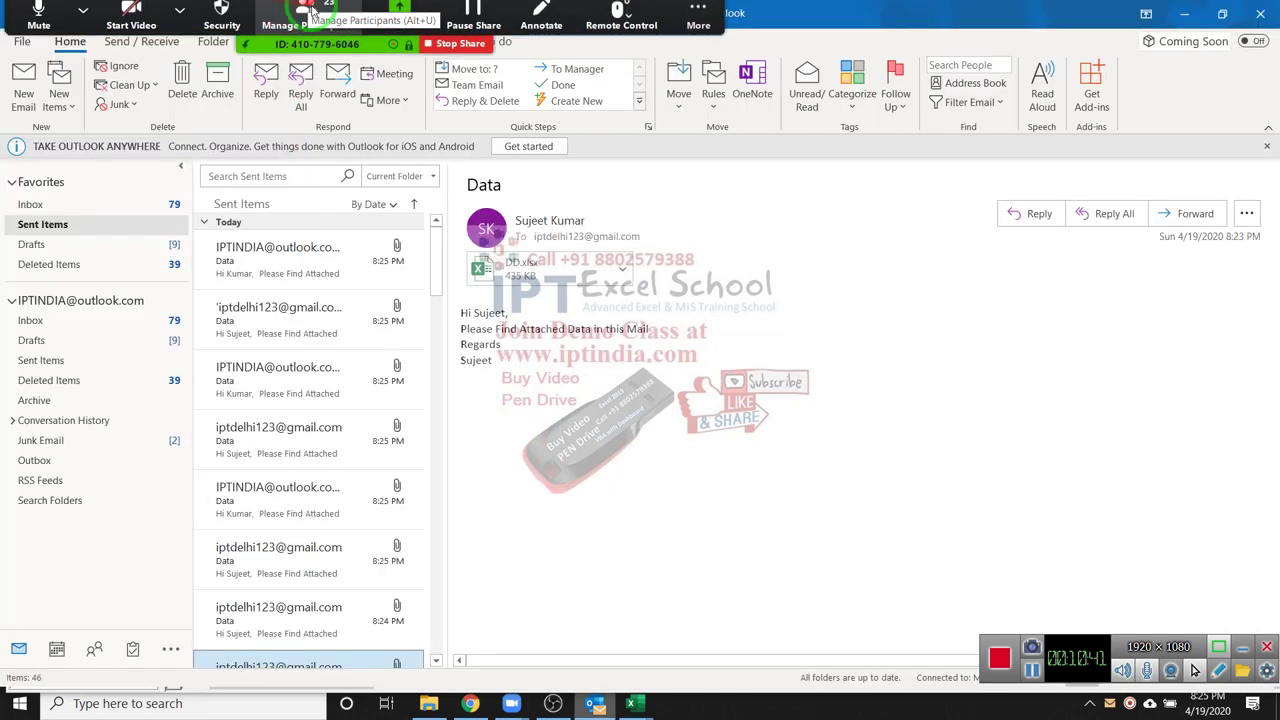
click(310, 12)
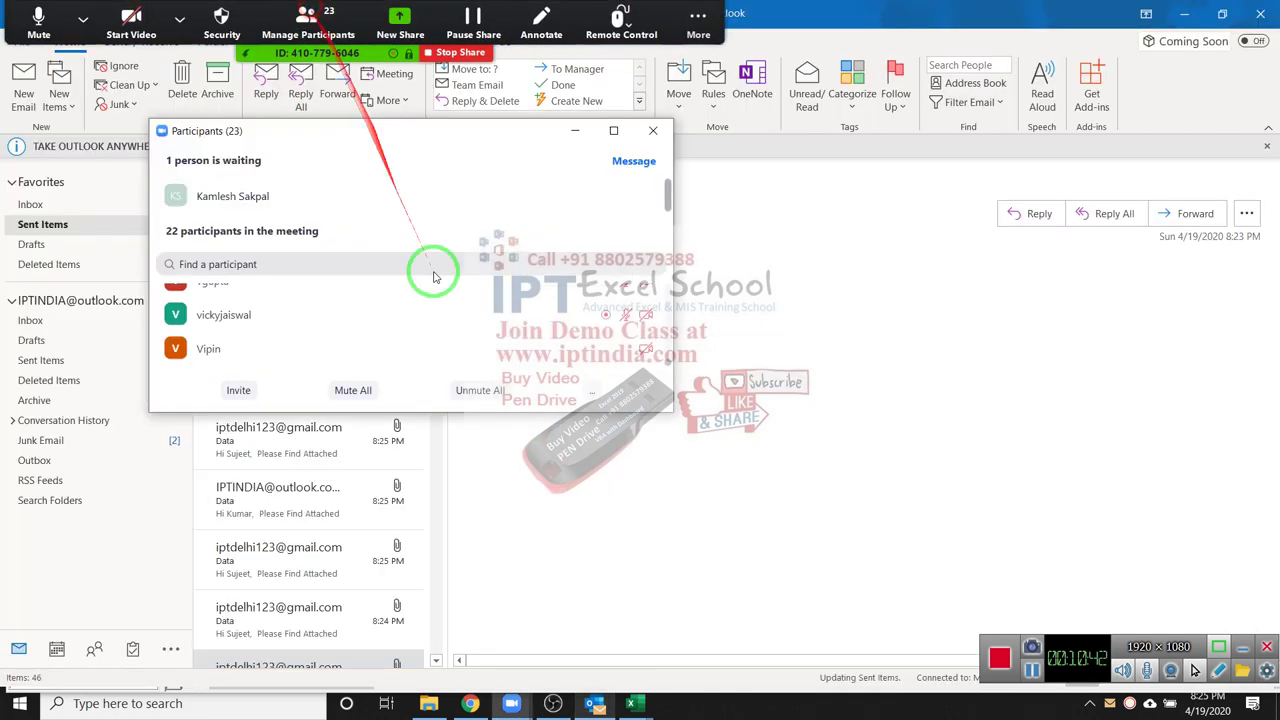
click(352, 390)
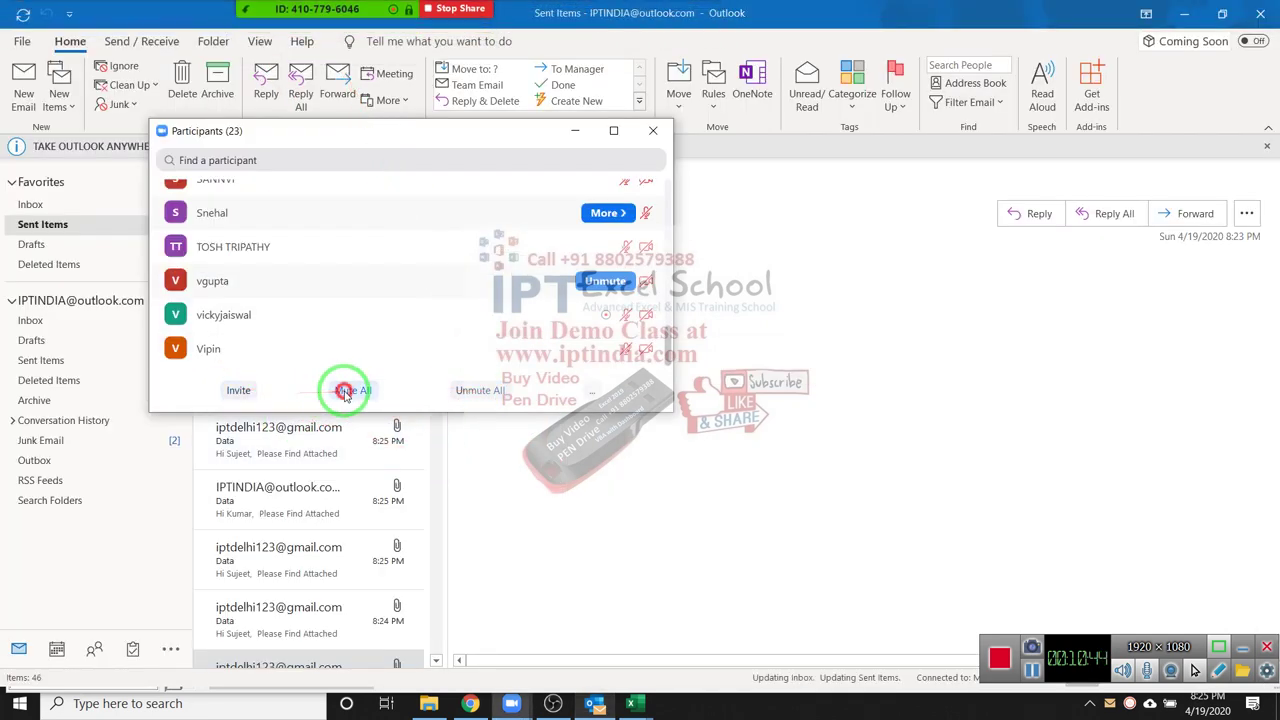
click(692, 394)
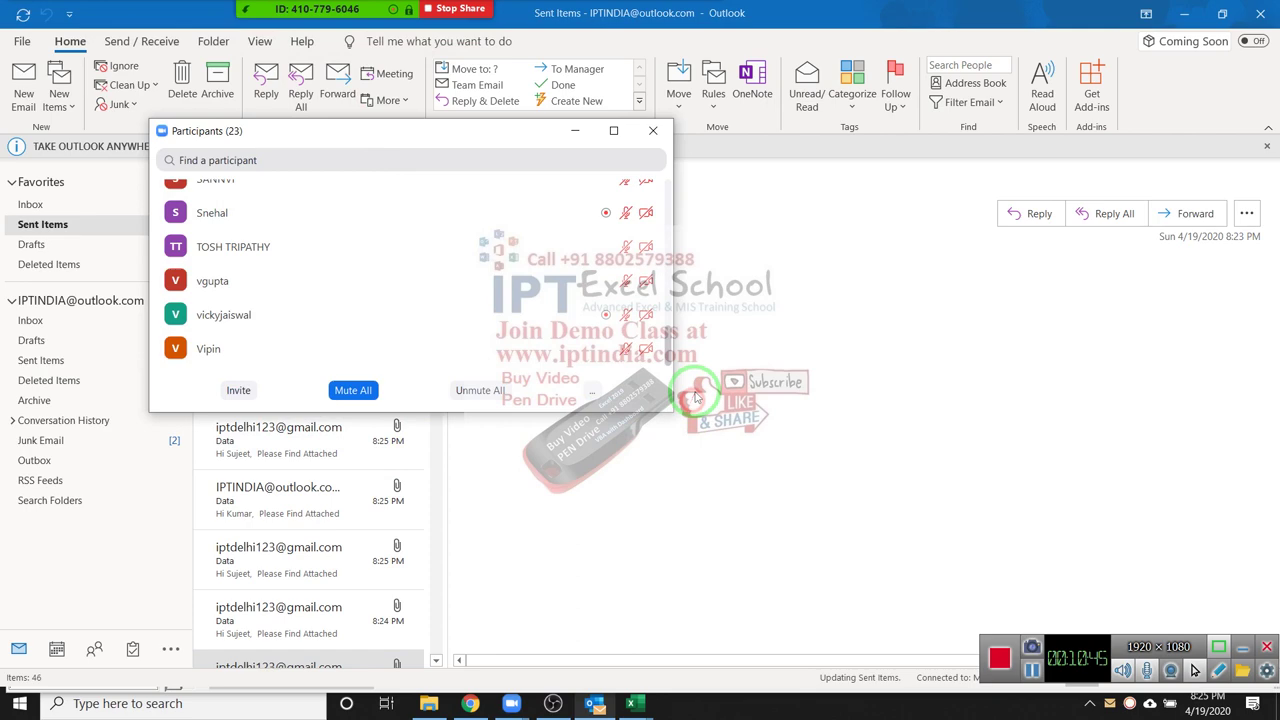
click(653, 130)
- Bring the Book1 Excel worksheet to the front
key(alt+tab)
key(alt+Tab)
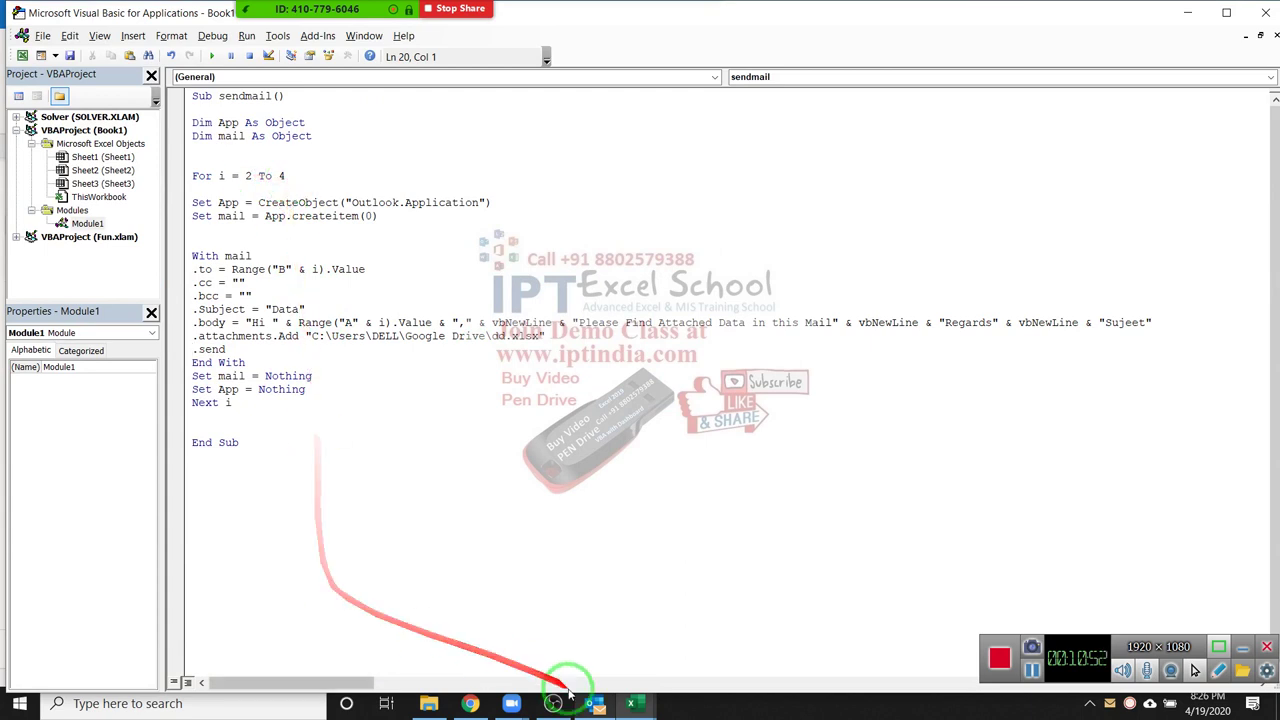
click(631, 703)
click(586, 634)
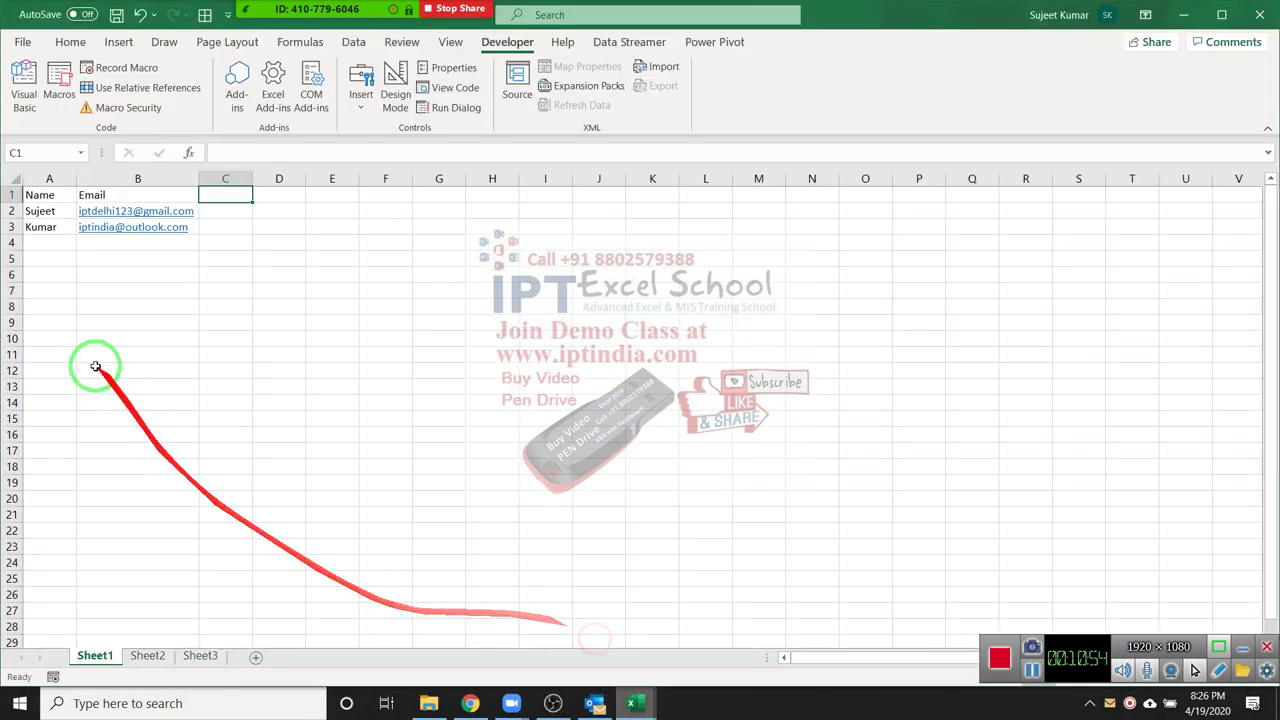
- Confirm the contact list ends at row 3 with A4:B4 empty, then return to the VBA editor
click(31, 229)
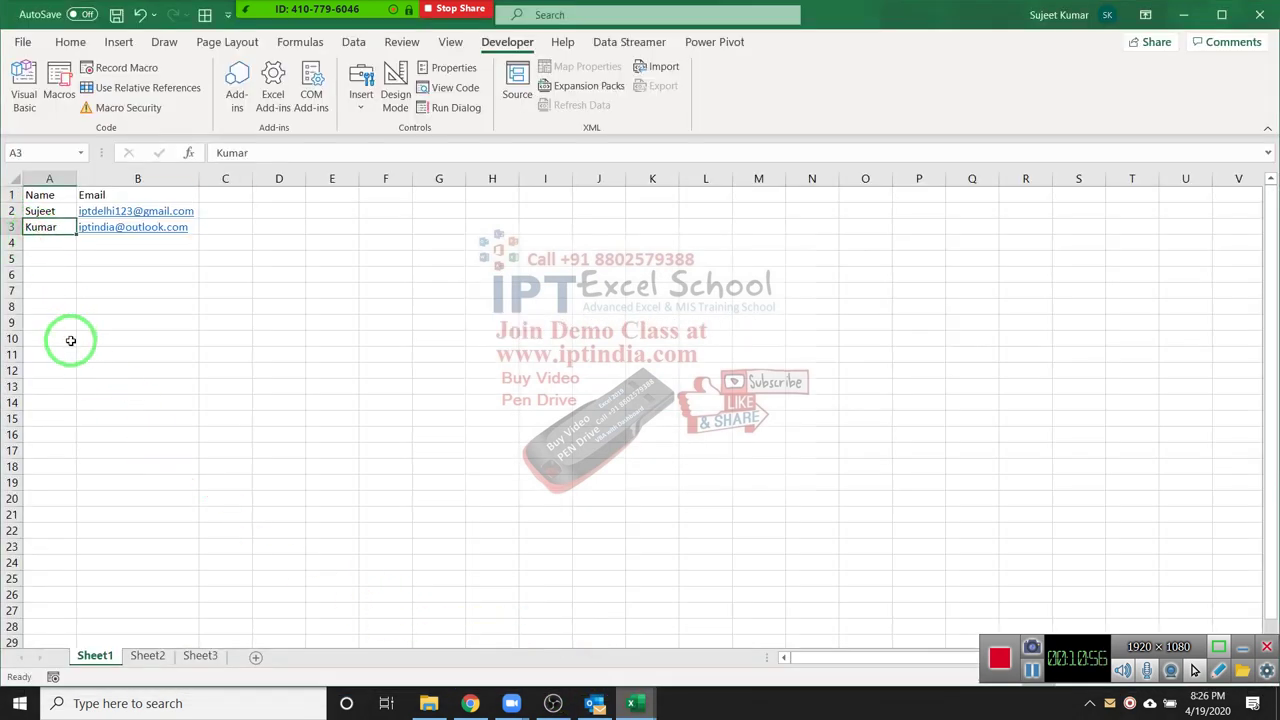
drag(40, 244, 110, 243)
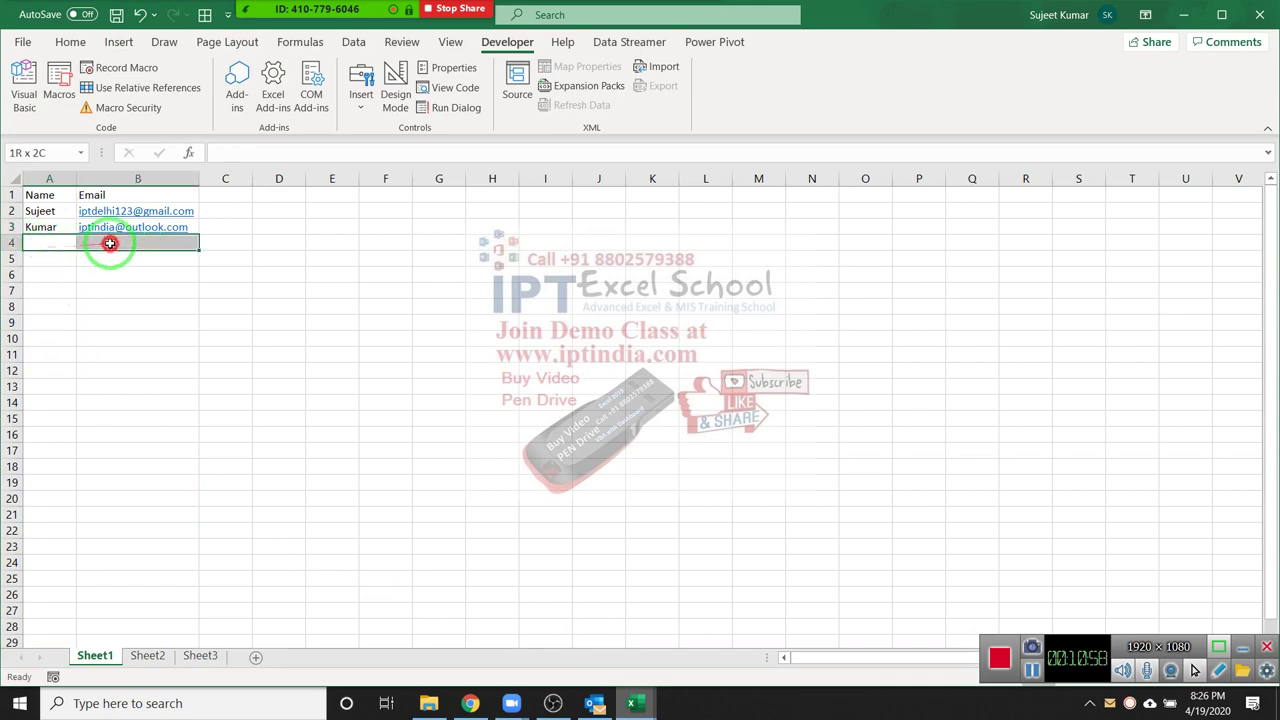
key(alt+Tab)
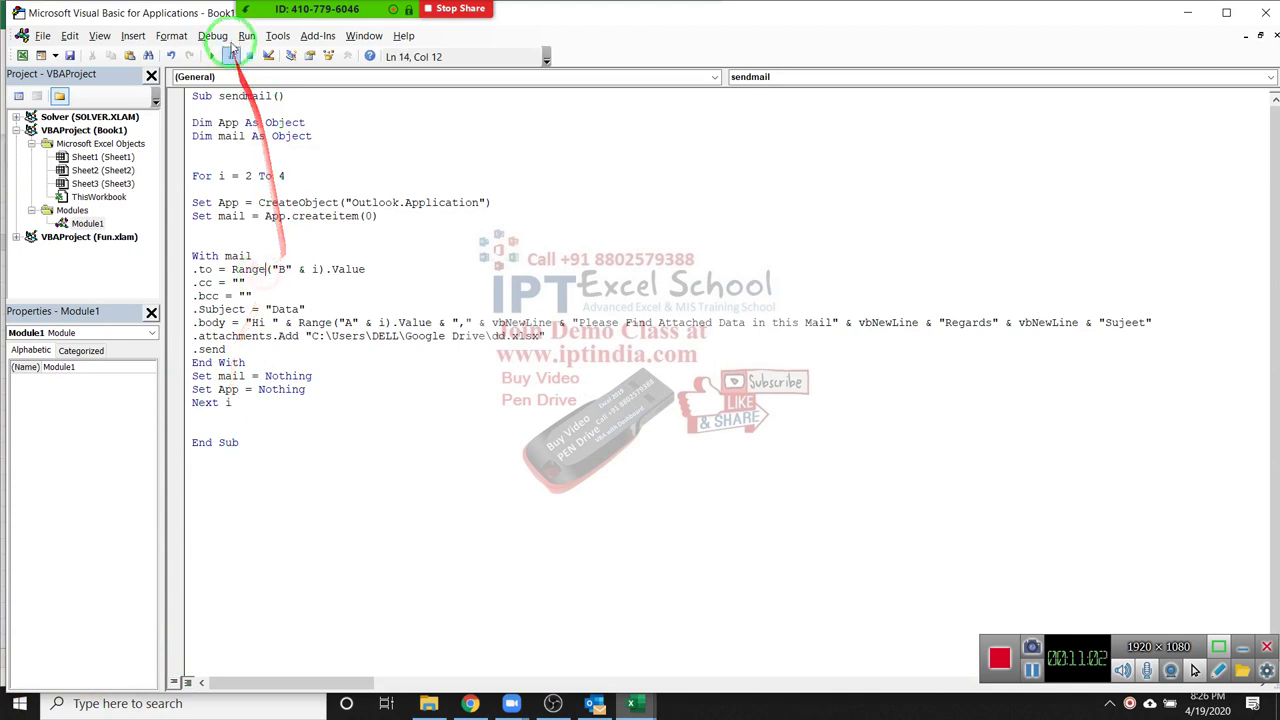
- Run sendmail, end the missing-recipient error, and select '2 To 4' in the For line
click(211, 56)
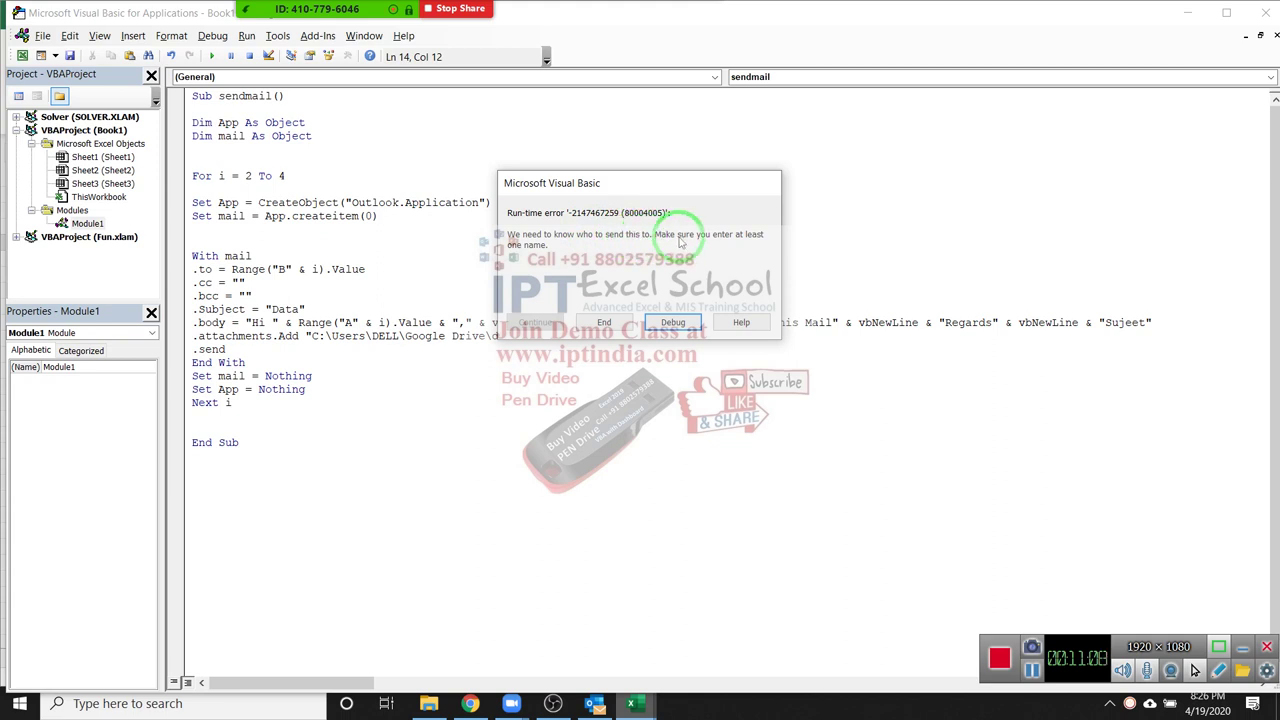
drag(775, 245, 617, 252)
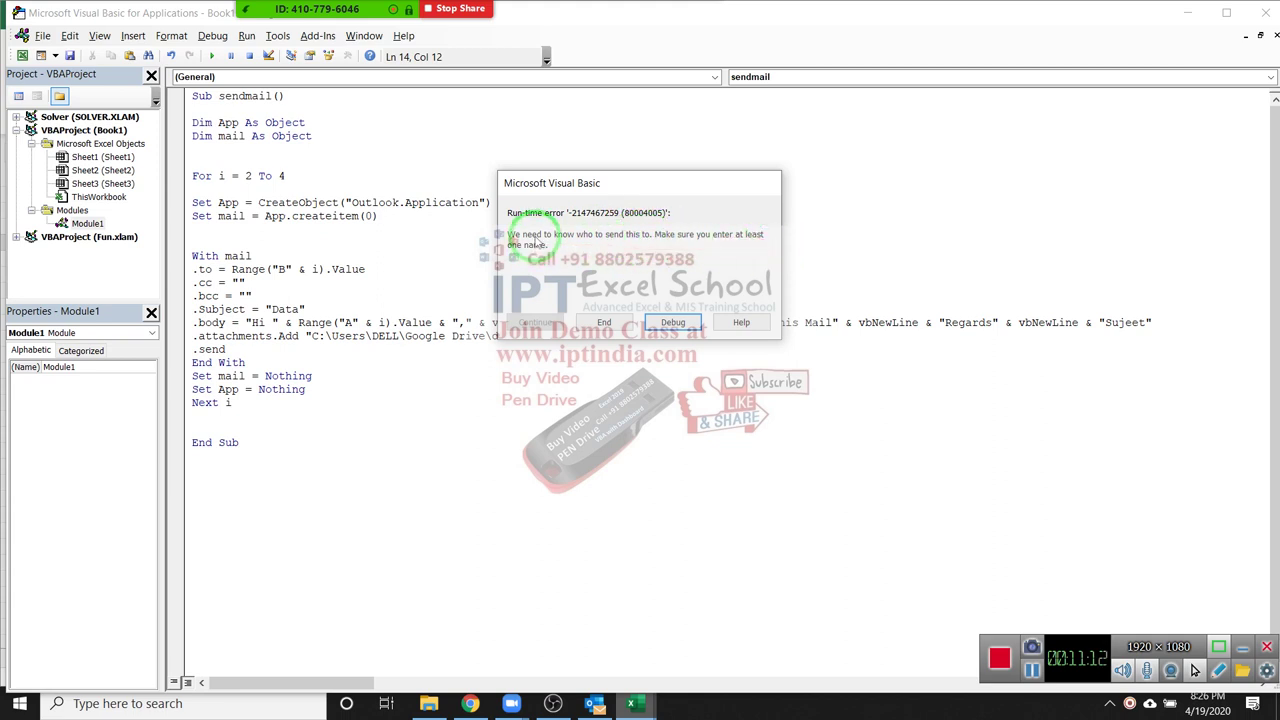
click(604, 322)
drag(545, 336, 390, 270)
click(390, 270)
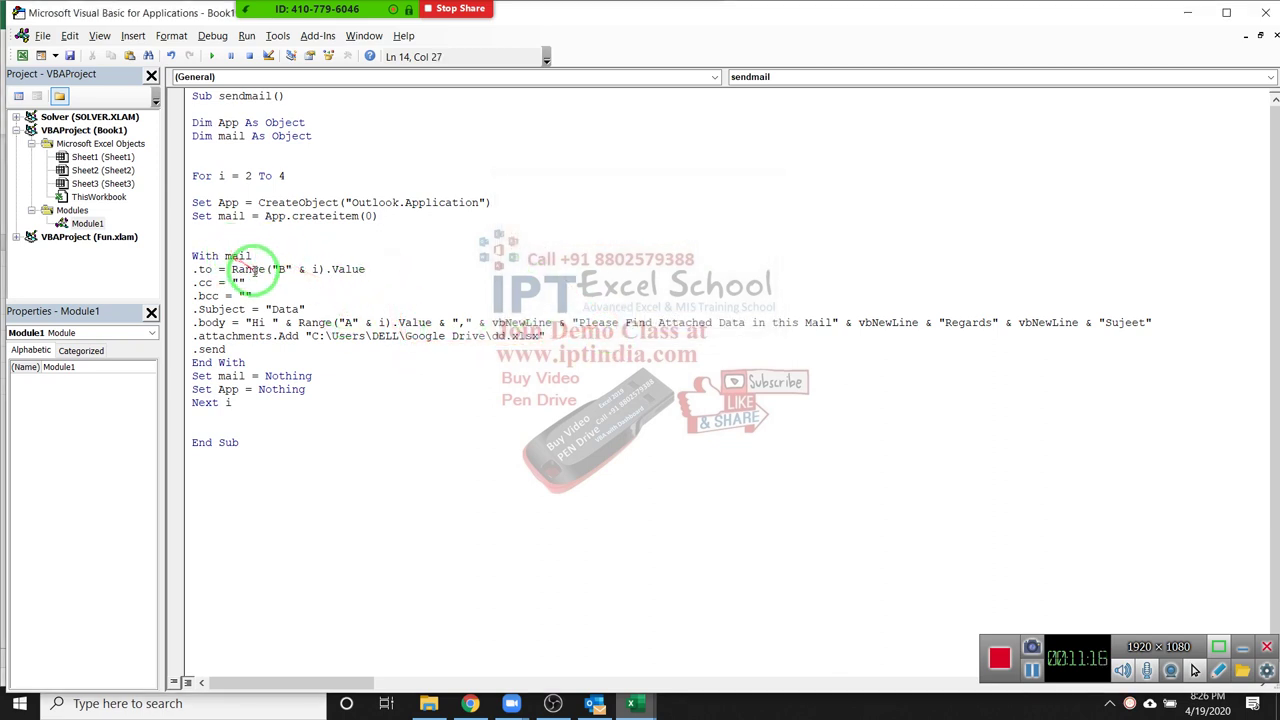
click(259, 175)
drag(259, 175, 285, 176)
click(631, 703)
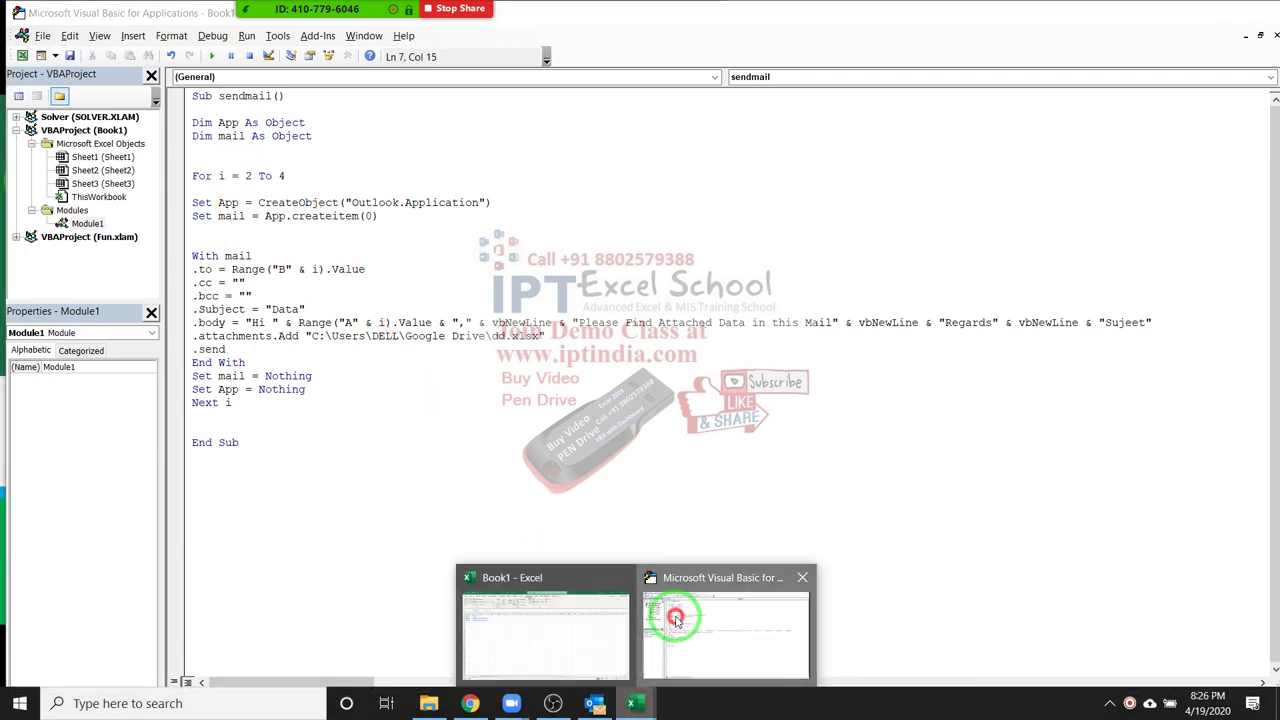
- Confirm row 4 is empty in Book1, then change the loop to For i = 2 To 3
click(543, 629)
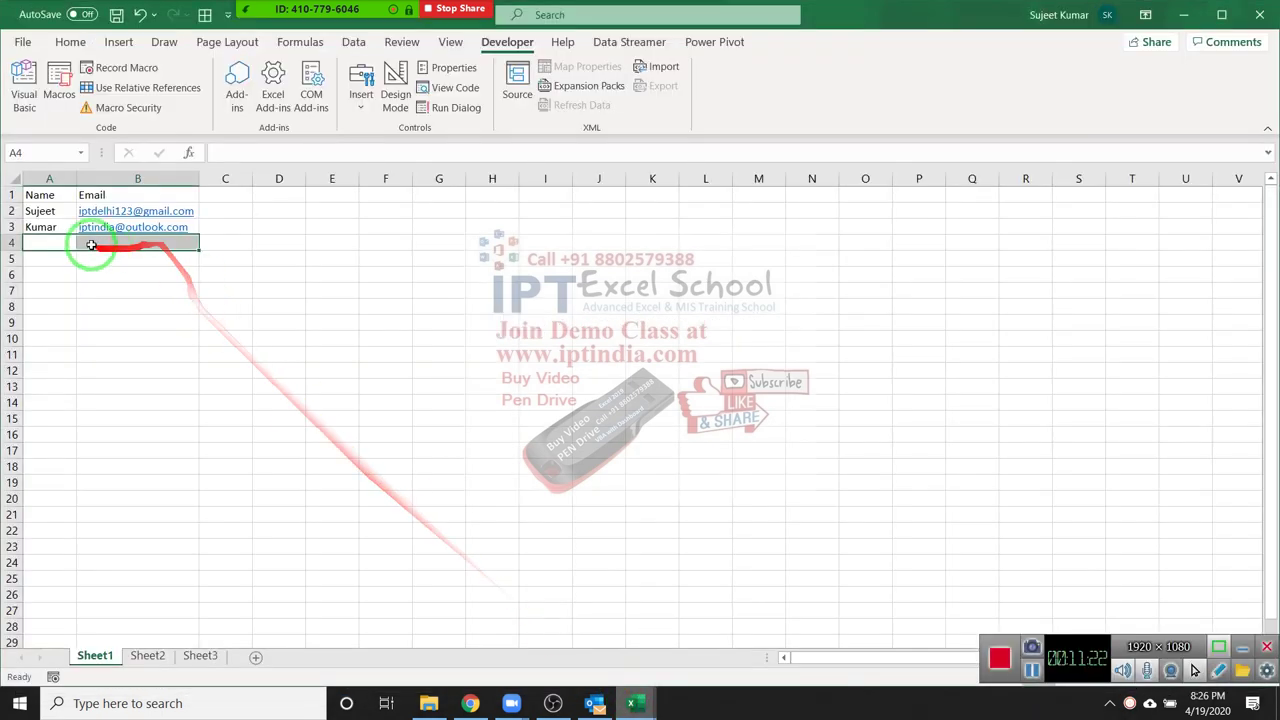
drag(63, 242, 123, 242)
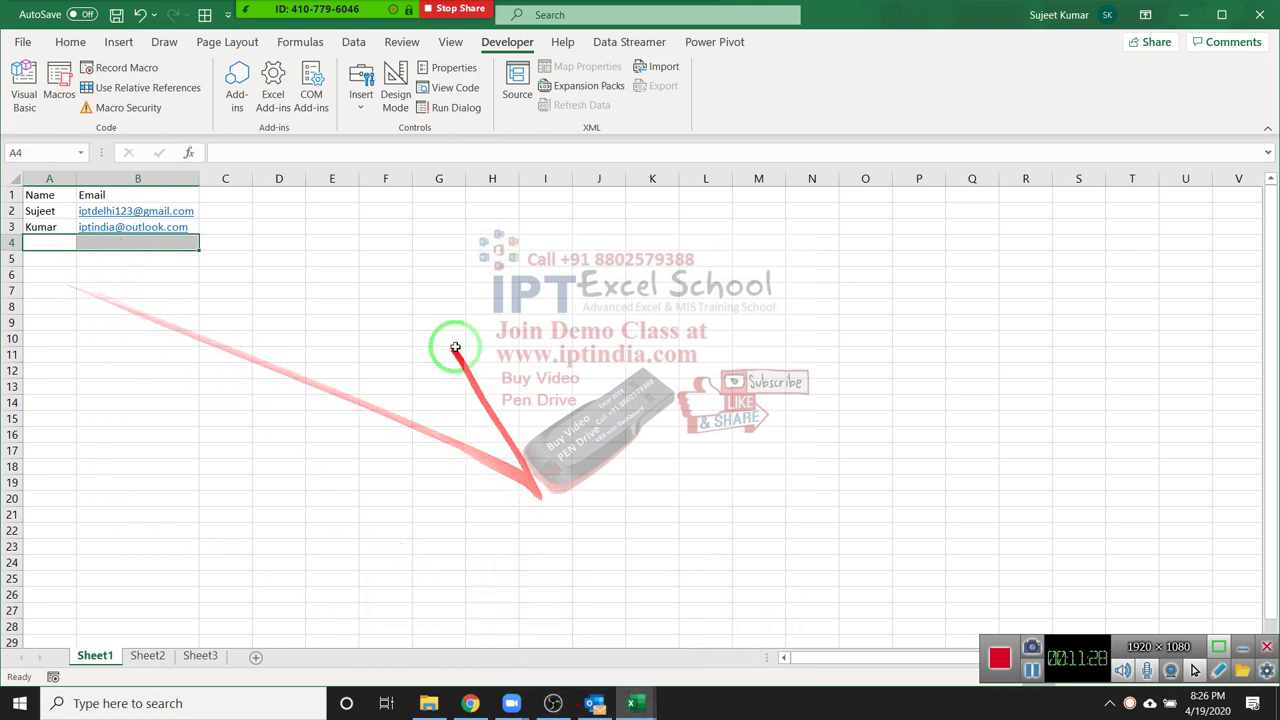
key(alt+F11)
click(285, 178)
click(287, 216)
mouse_move(631, 704)
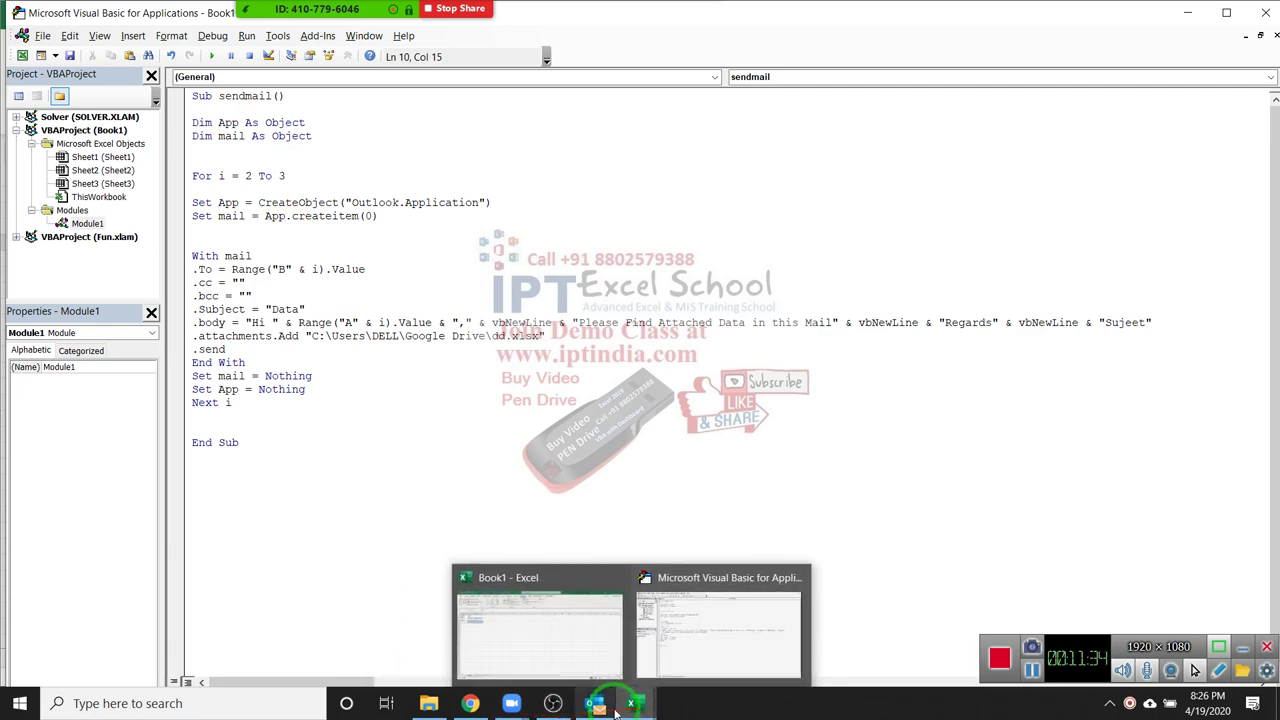
click(594, 703)
- Open the two newest 'Data' messages in Outlook's Sent Items, one per recipient, with the attachment
click(208, 245)
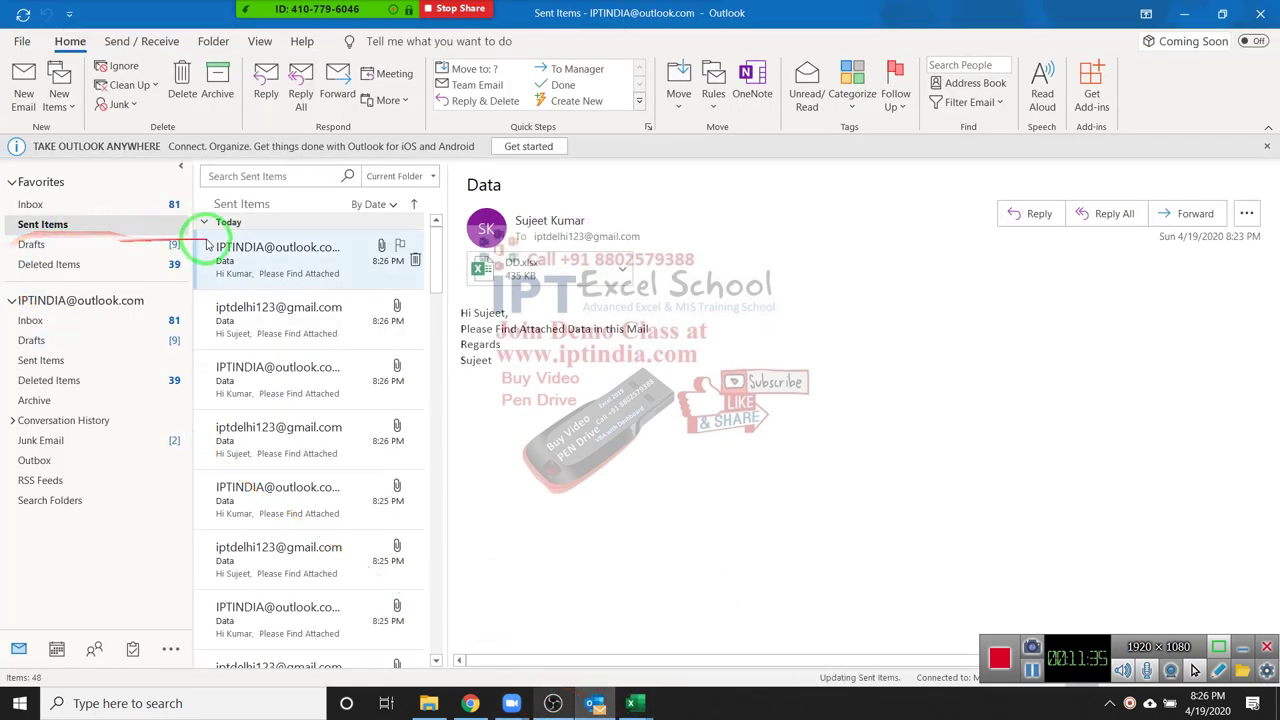
click(253, 270)
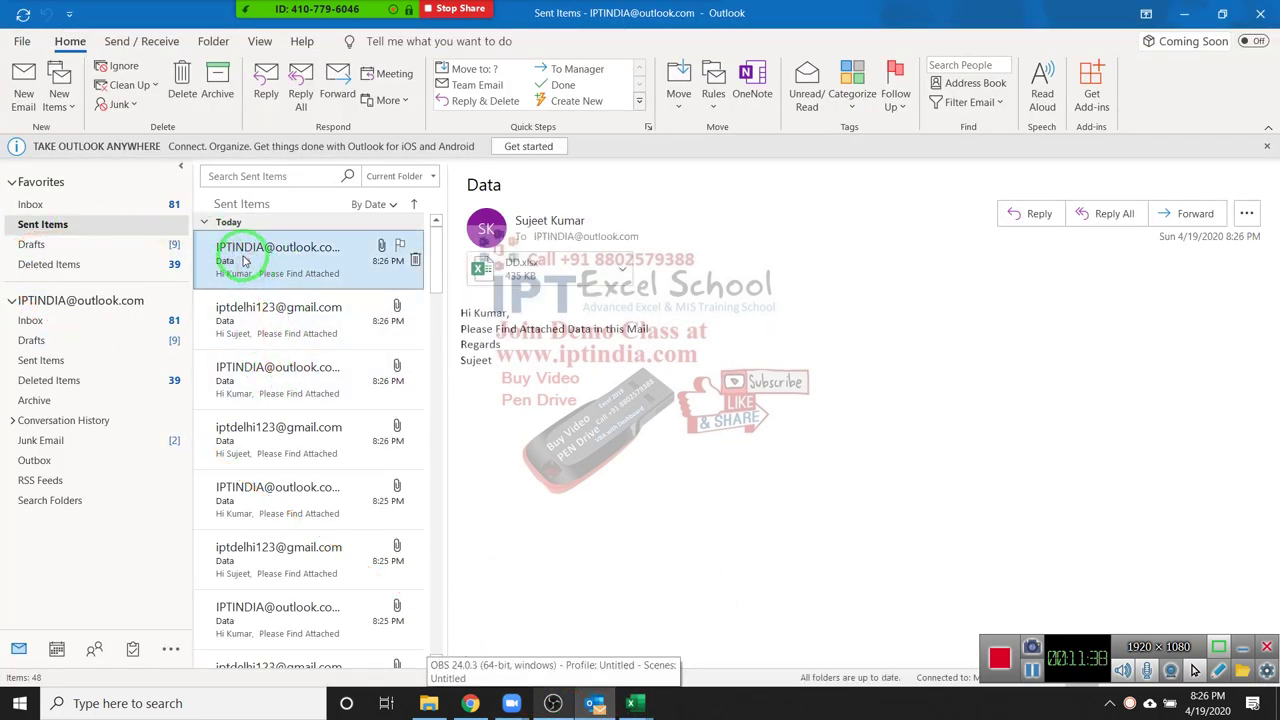
click(256, 330)
click(279, 330)
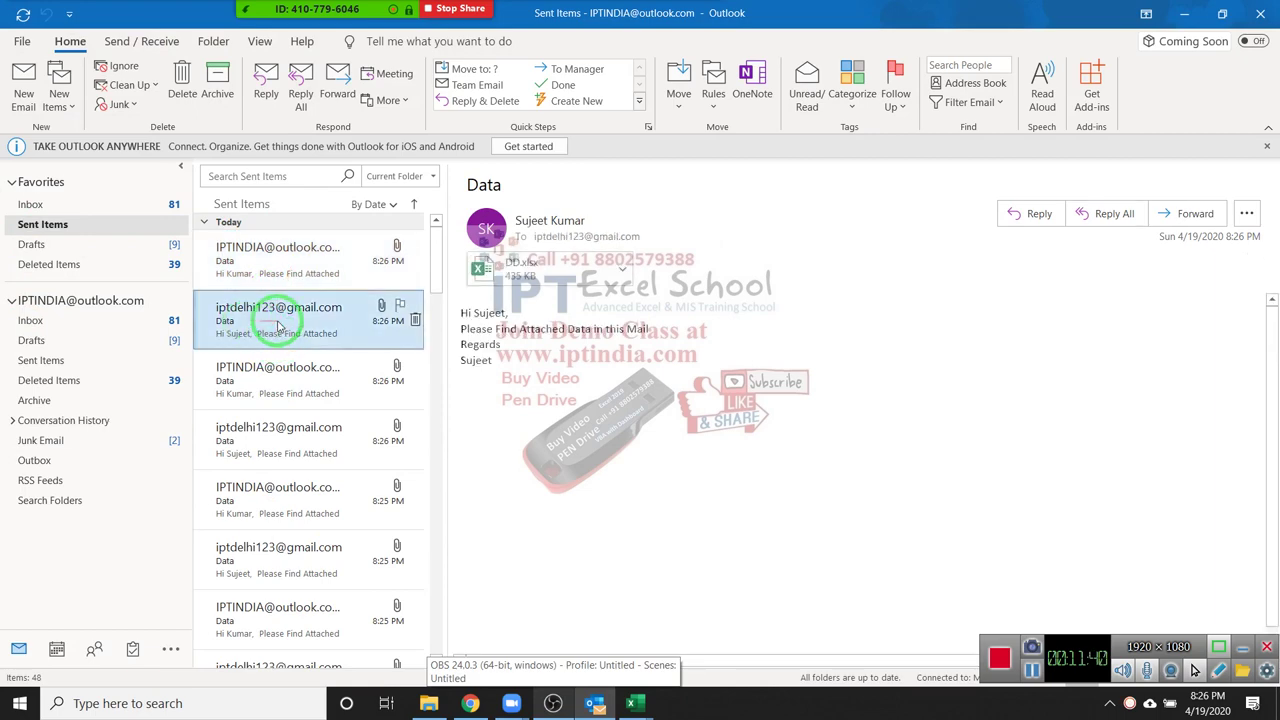
- Return to the Excel sheet, select cell B7, then switch back to the VBA editor
key(alt+Tab)
key(alt+Tab)
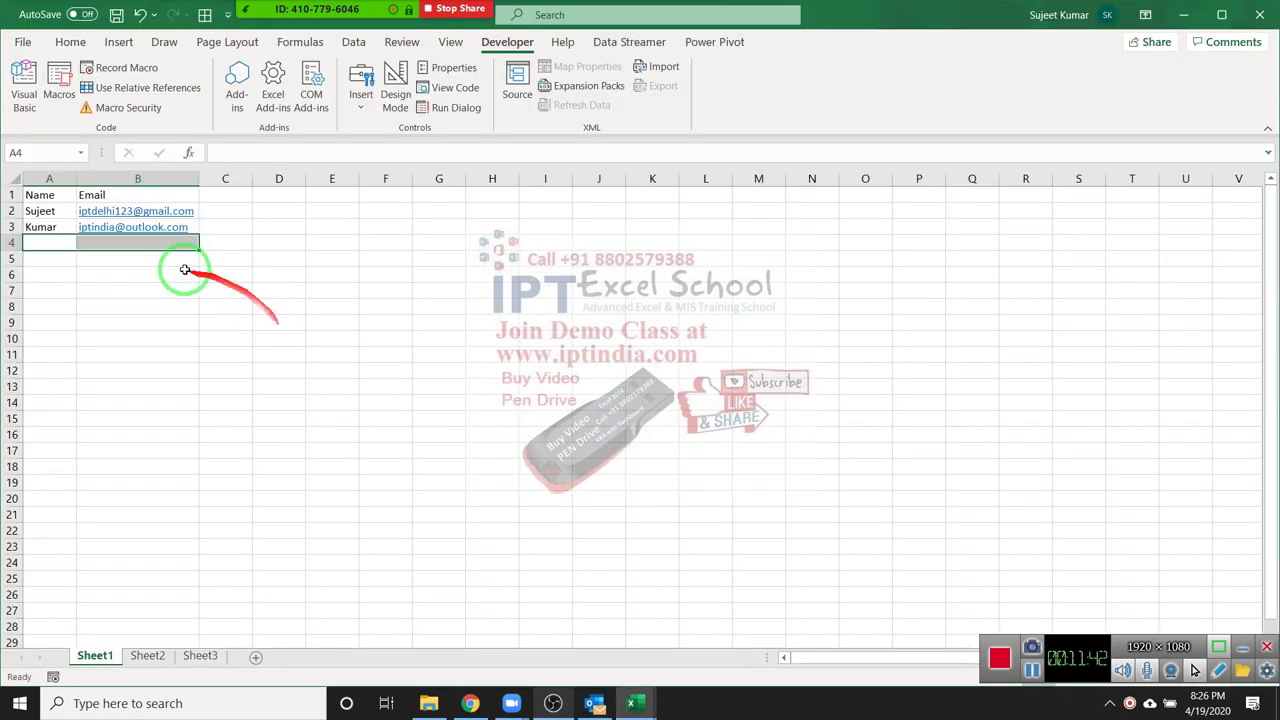
click(120, 288)
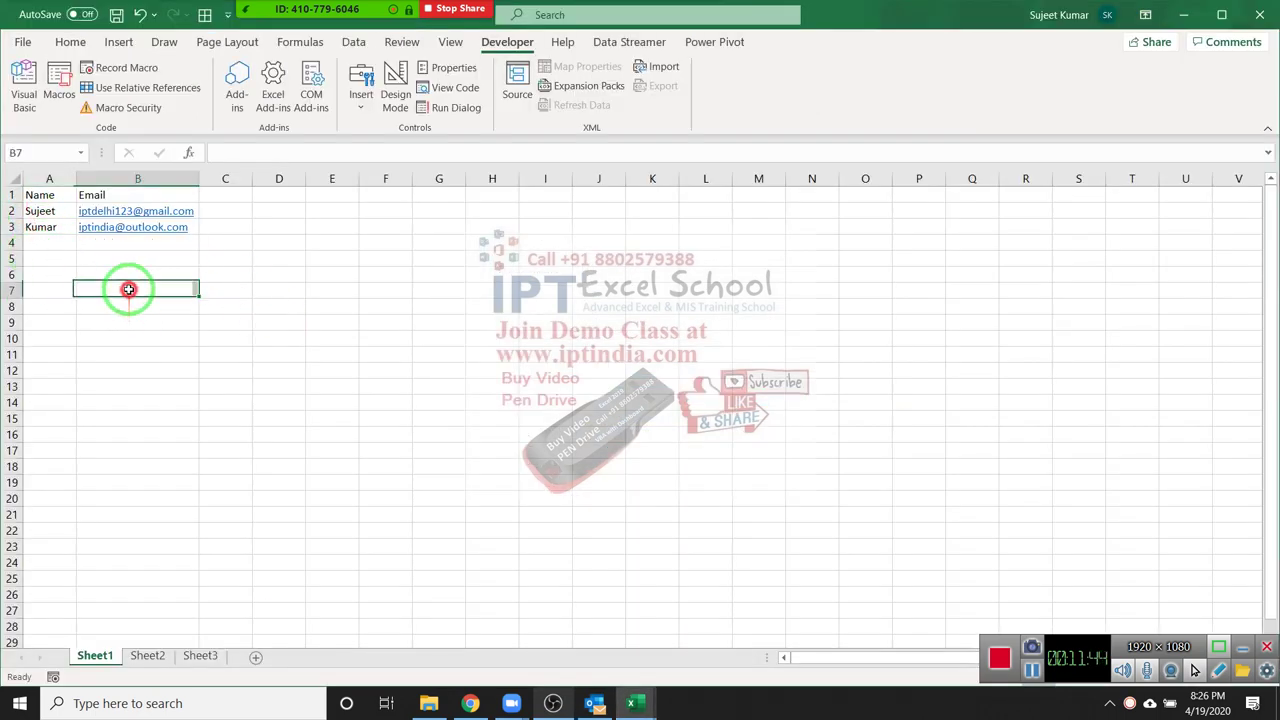
key(alt+Tab)
key(alt+Tab)
key(alt+Tab)
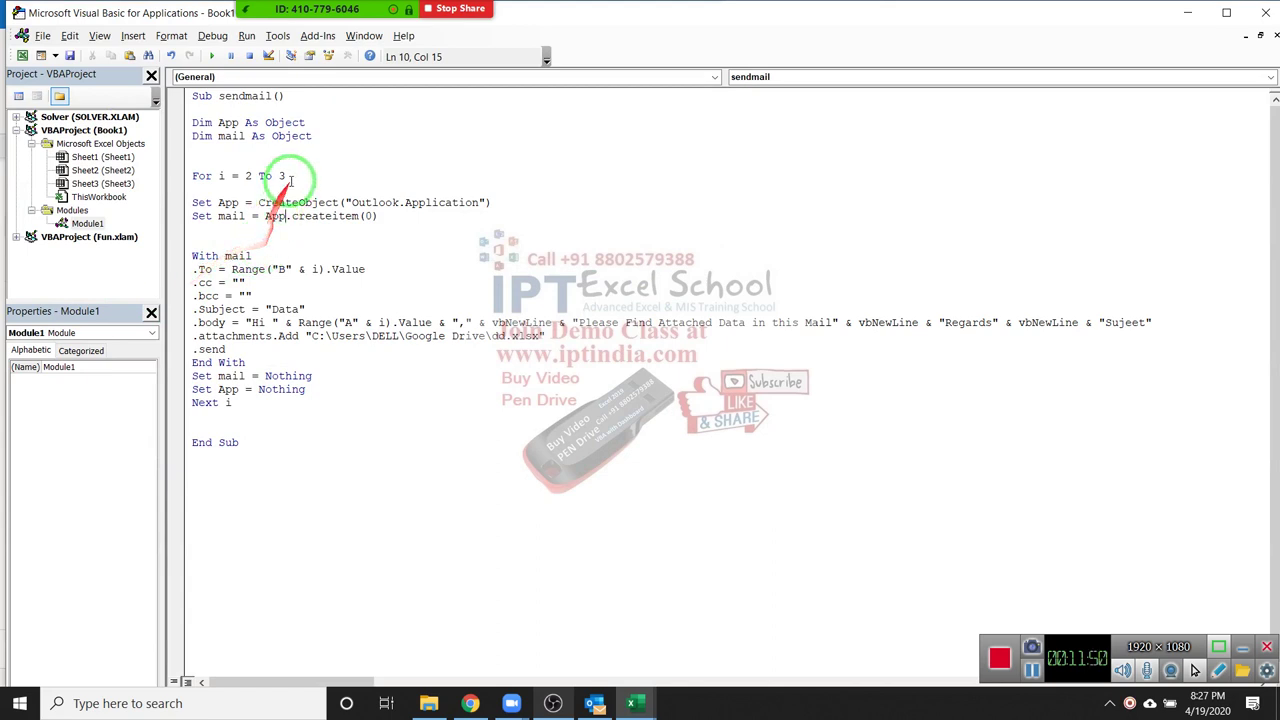
- Move Set App = CreateObject("Outlook.Application") from the loop to above the For line
mouse_move(309, 229)
mouse_down()
mouse_move(238, 258)
mouse_move(385, 268)
mouse_up()
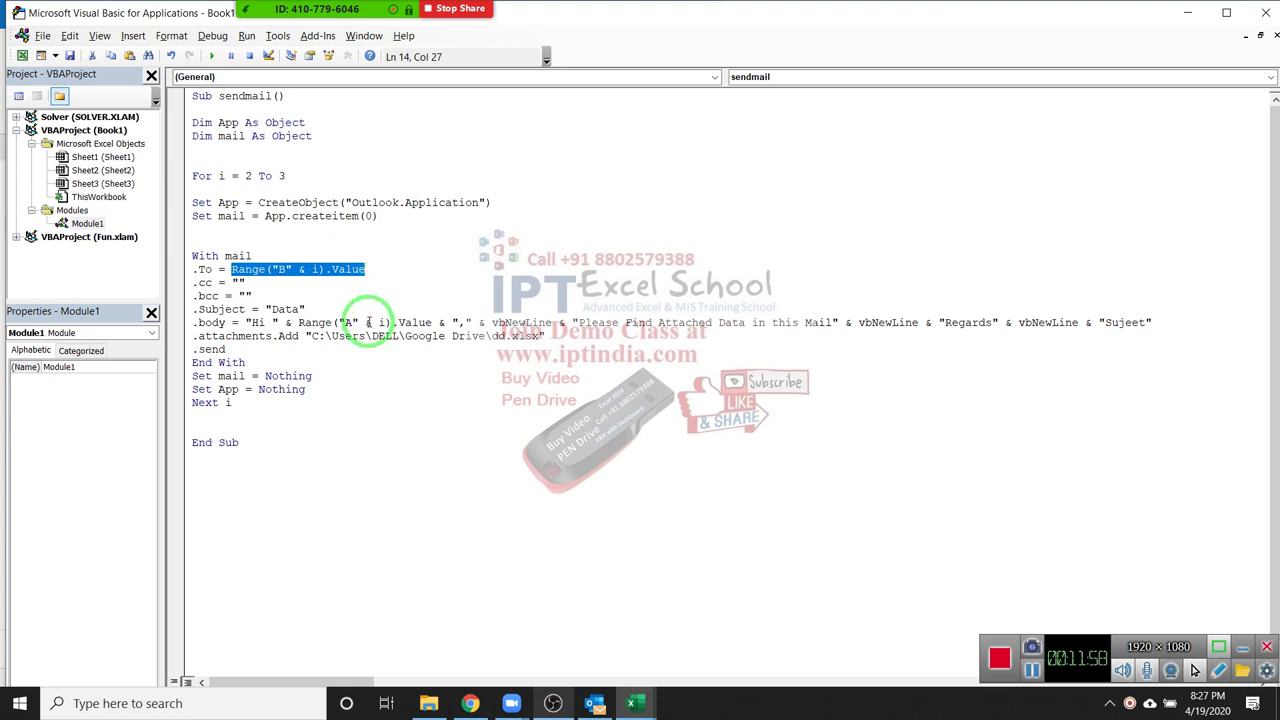
drag(286, 271, 426, 228)
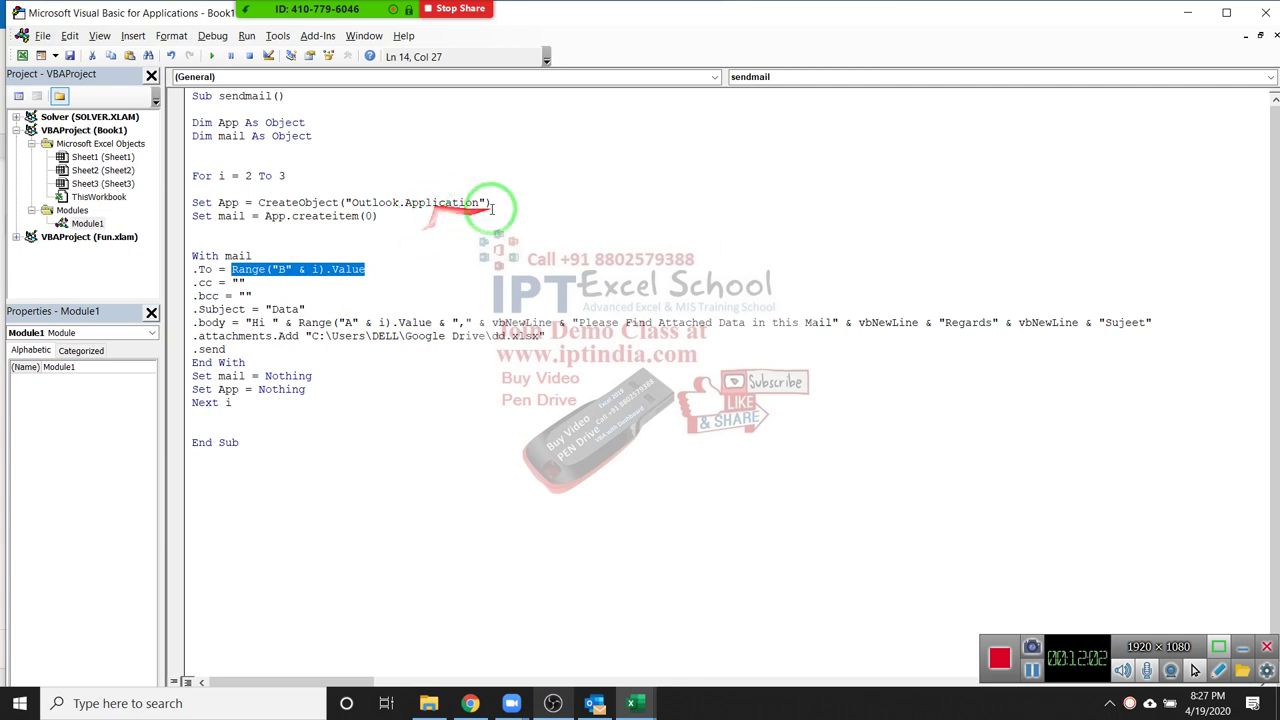
drag(490, 203, 197, 204)
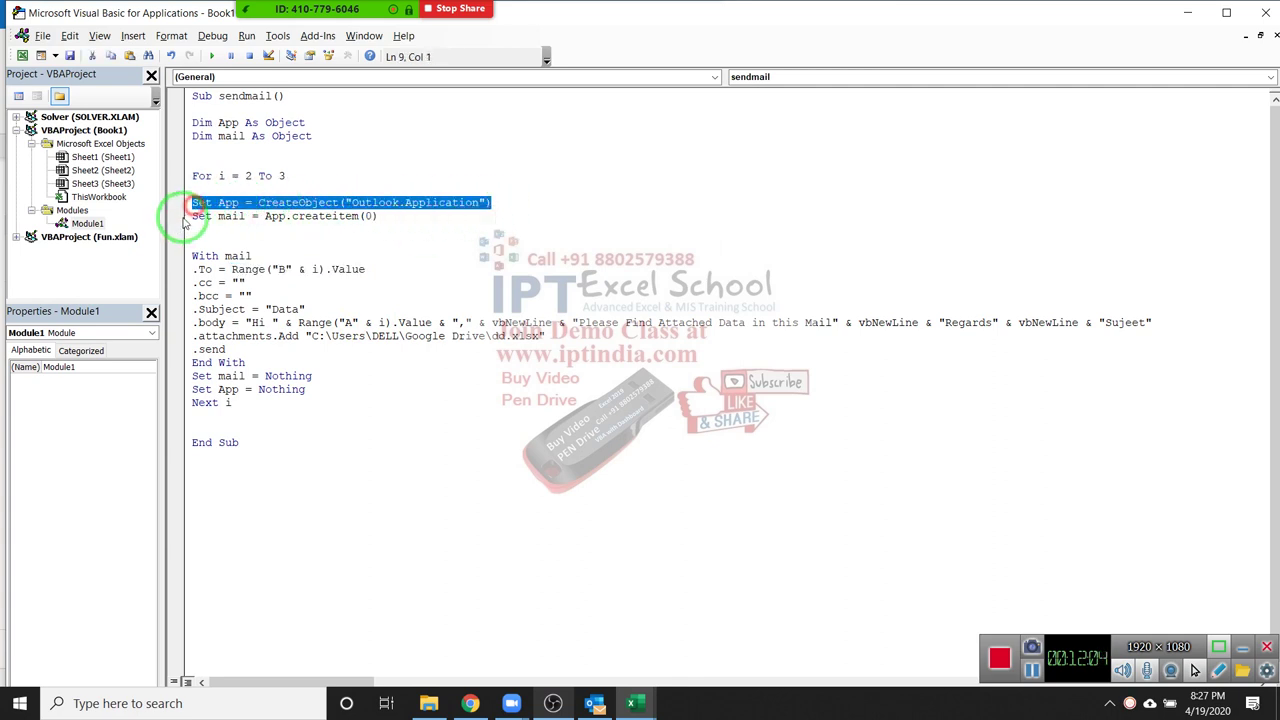
key(ctrl+x)
click(190, 149)
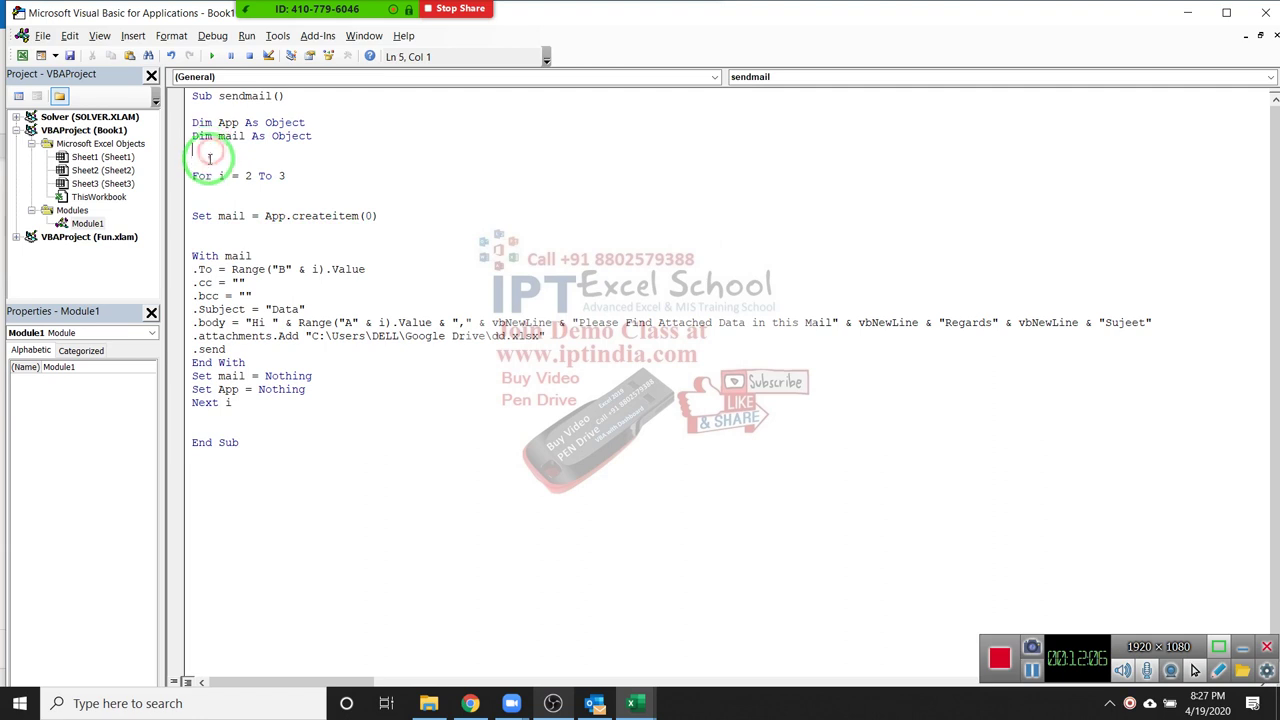
key(ctrl+v)
- Comment out the Set App = Nothing line inside the loop with an apostrophe
click(300, 398)
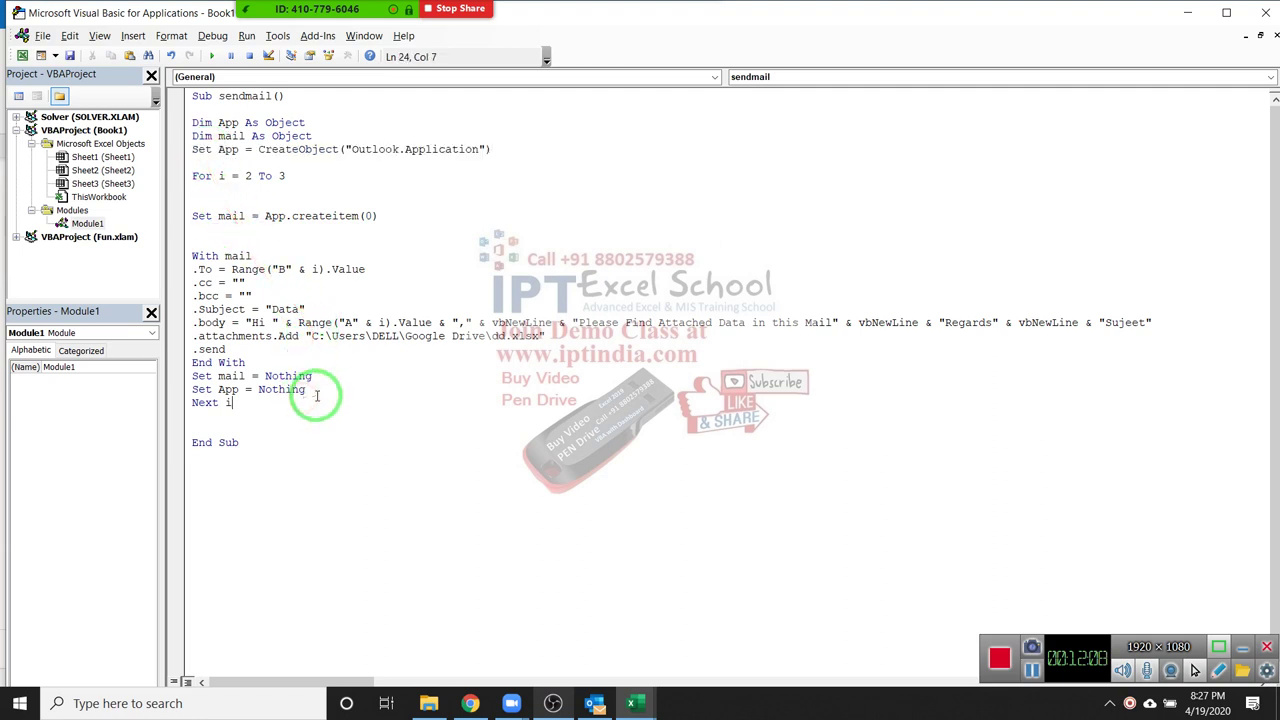
click(180, 389)
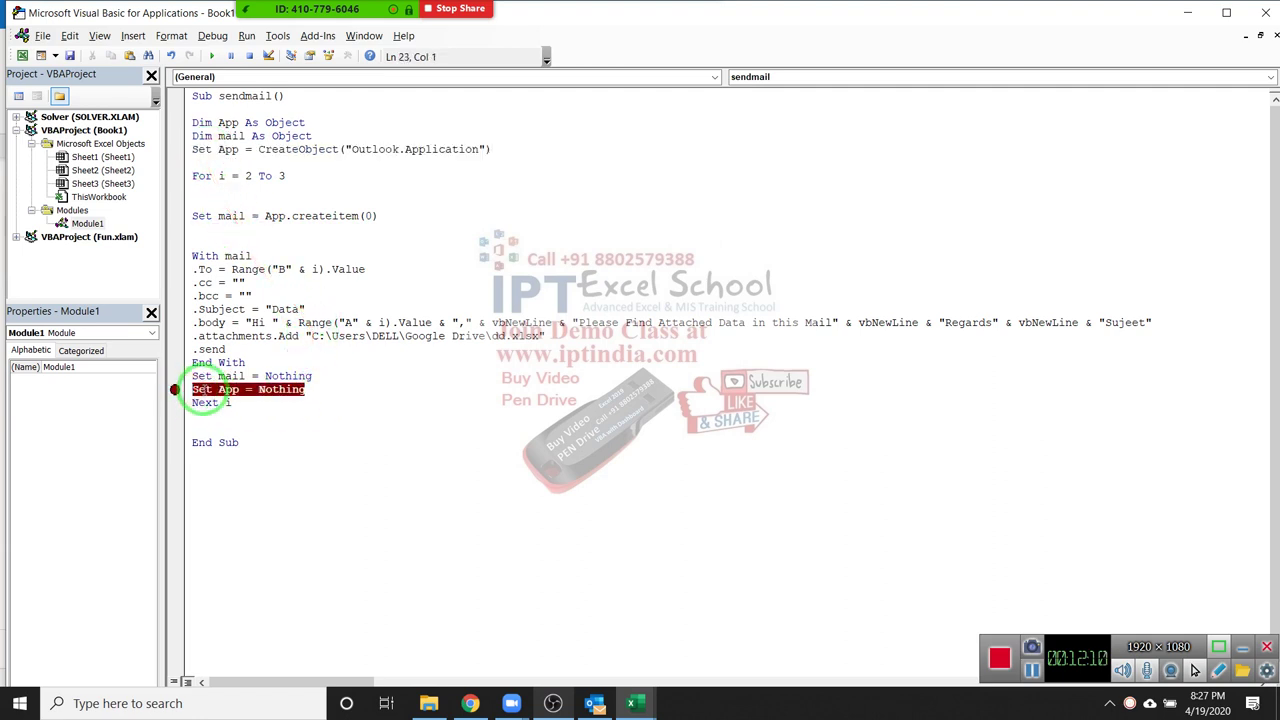
click(178, 389)
click(200, 389)
click(192, 389)
text(')
click(286, 228)
- Review the For loop variable i and the With mail block, then switch windows
click(228, 176)
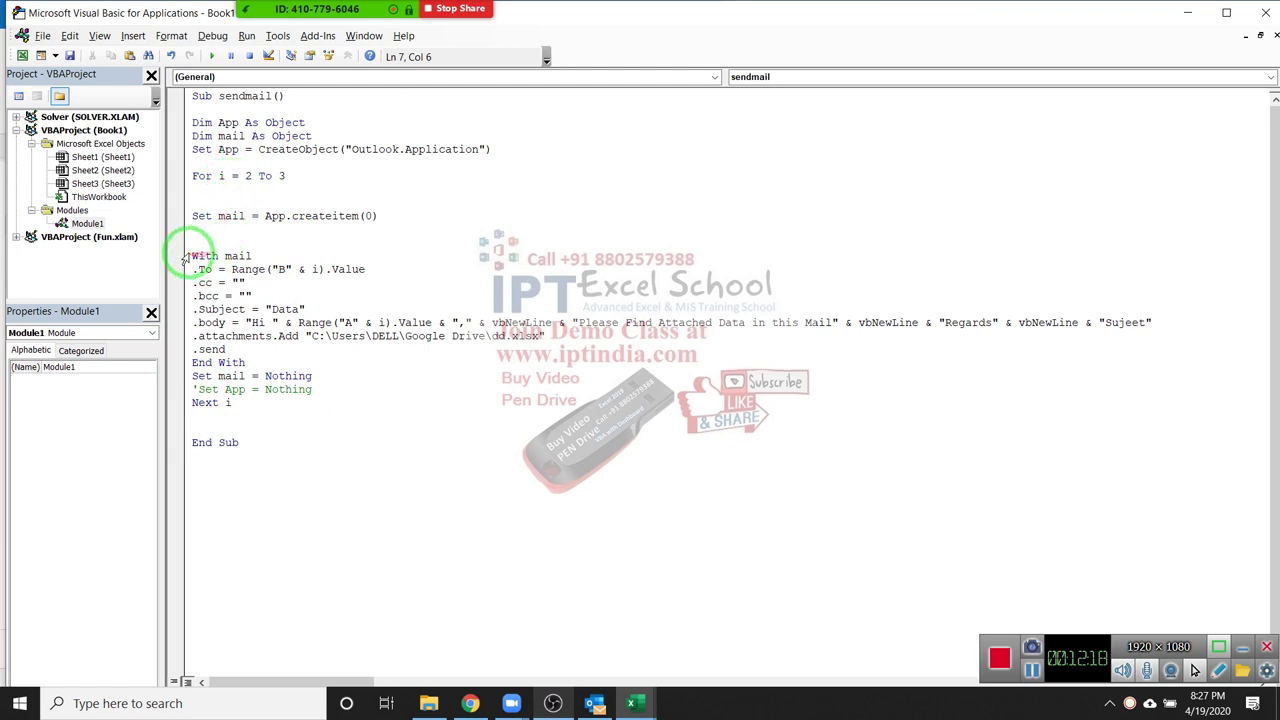
drag(194, 253, 205, 296)
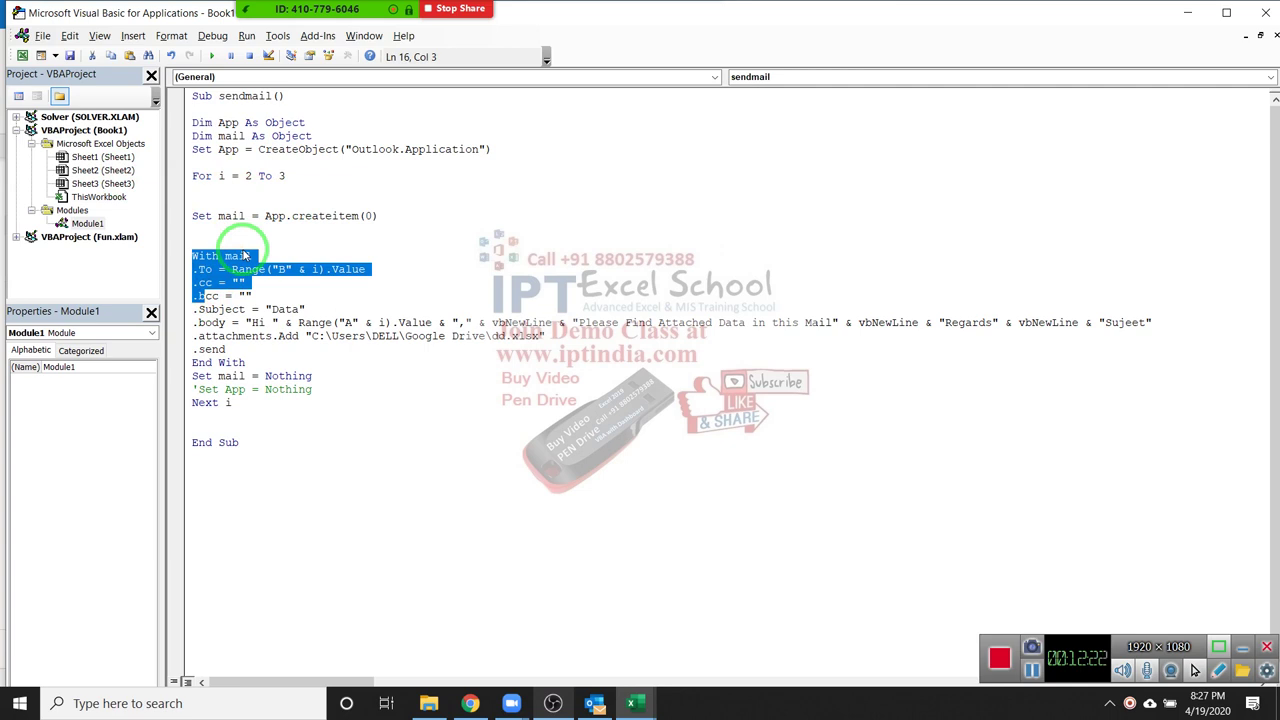
click(220, 183)
double_click(221, 176)
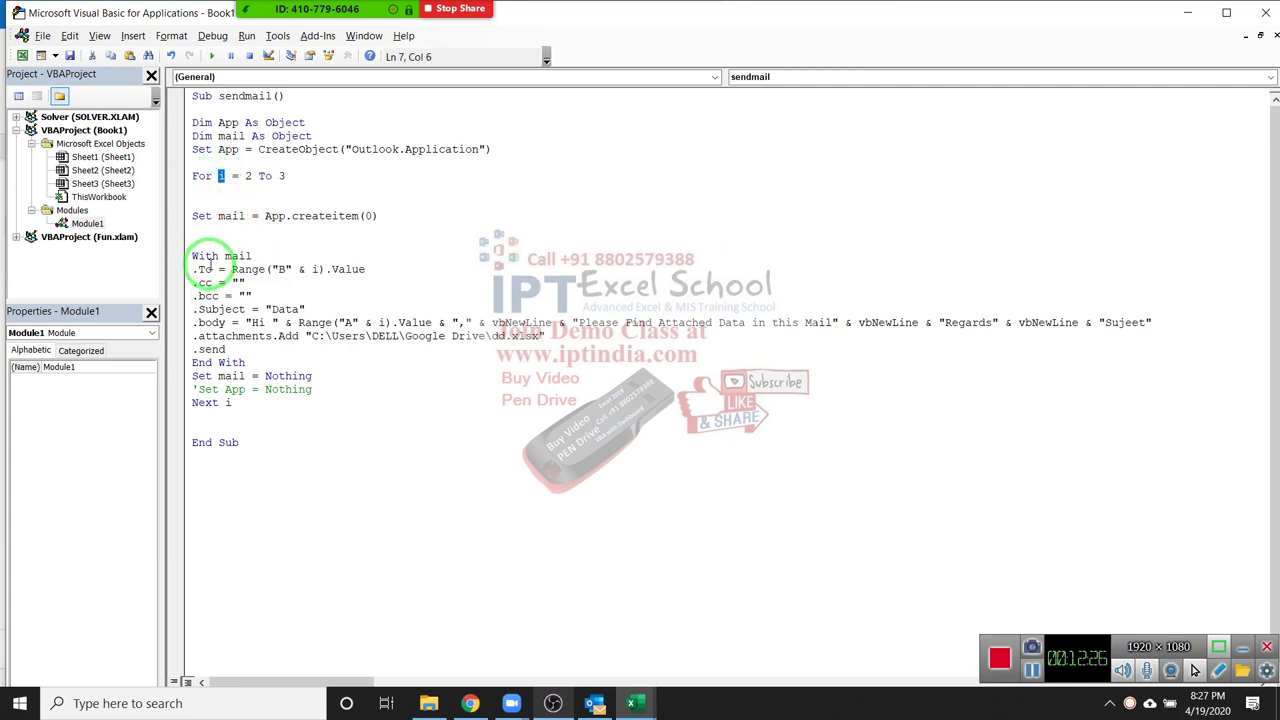
key(alt+Tab)
key(alt+Tab)
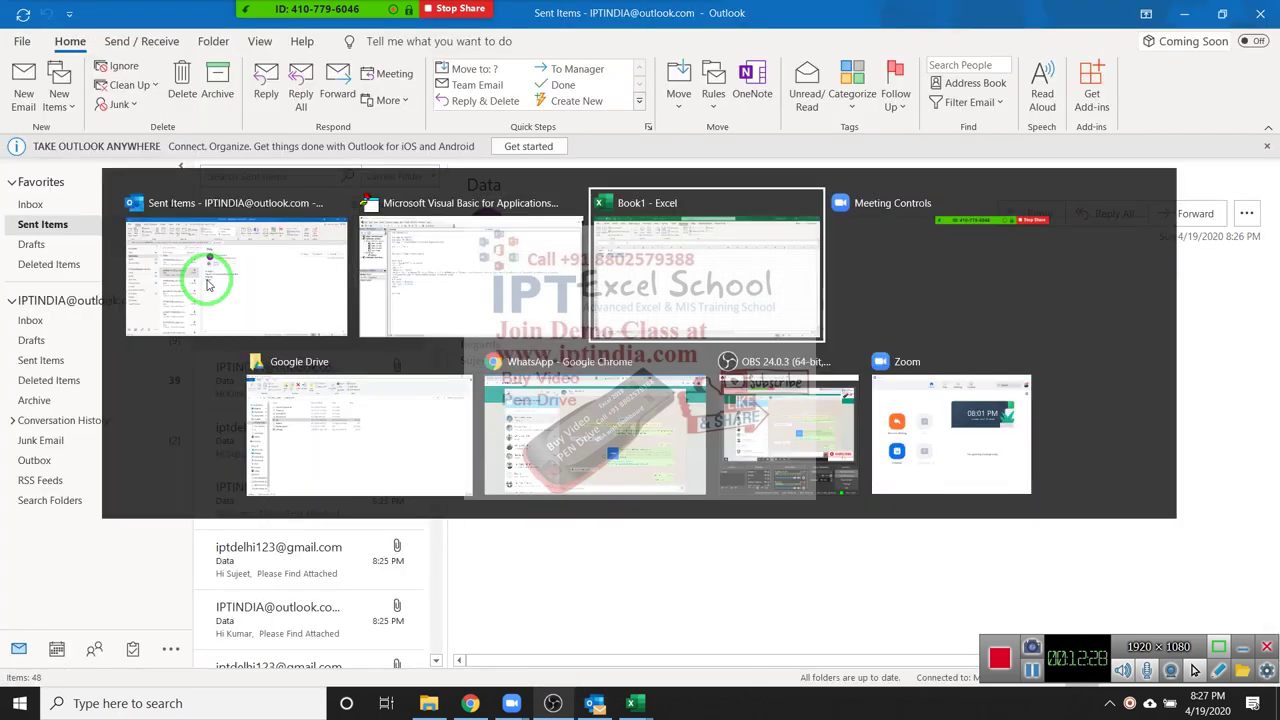
key(alt+Tab)
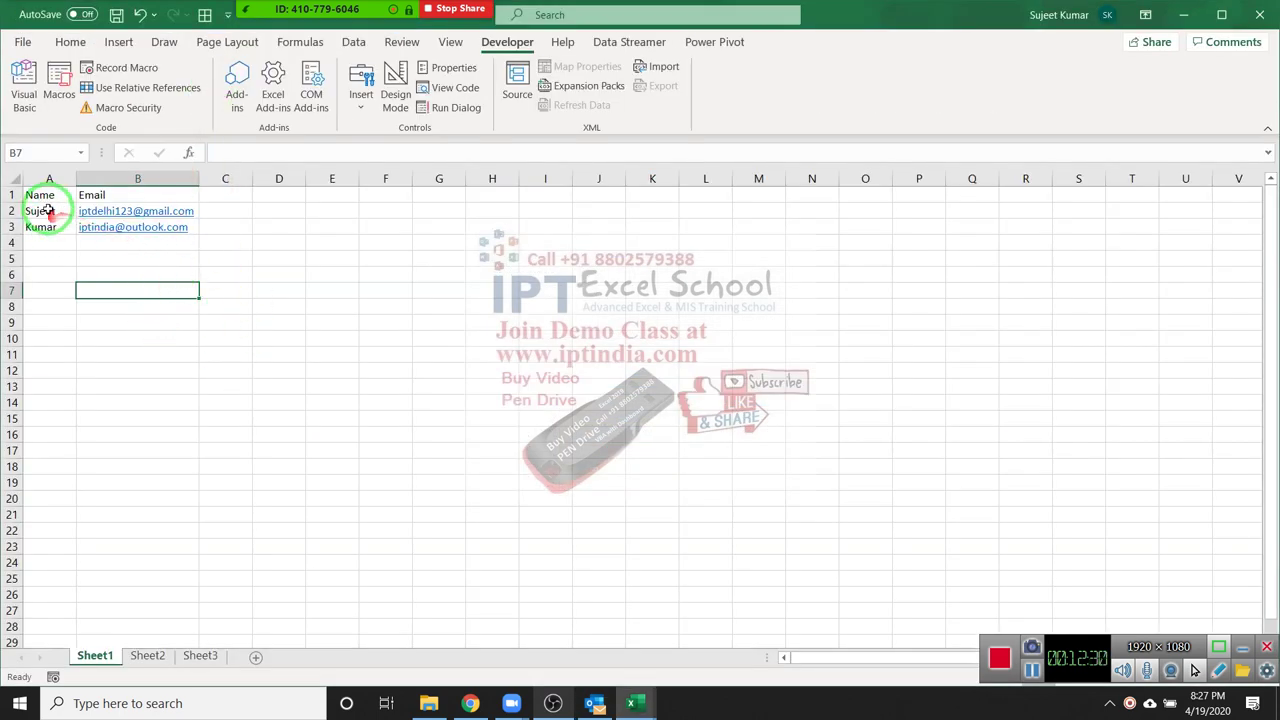
- Review the contacts in rows 2–3 and the empty cells below them in Excel
click(11, 211)
click(33, 228)
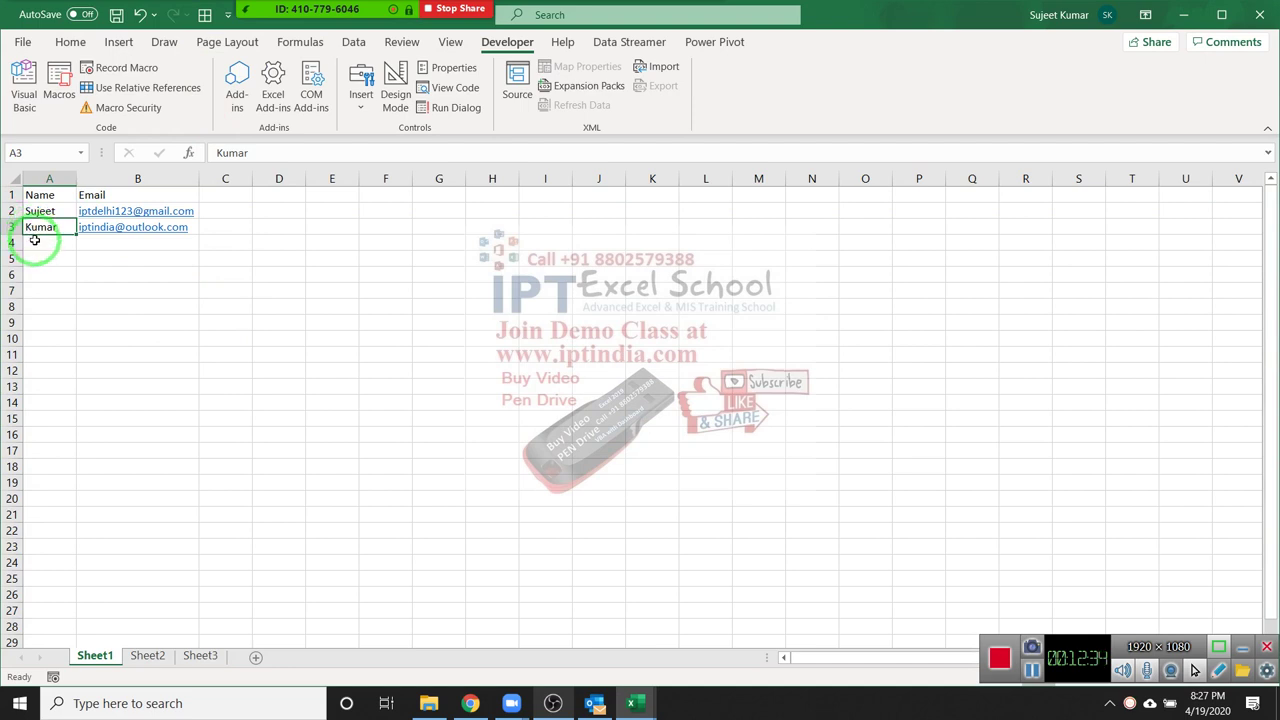
drag(34, 240, 36, 388)
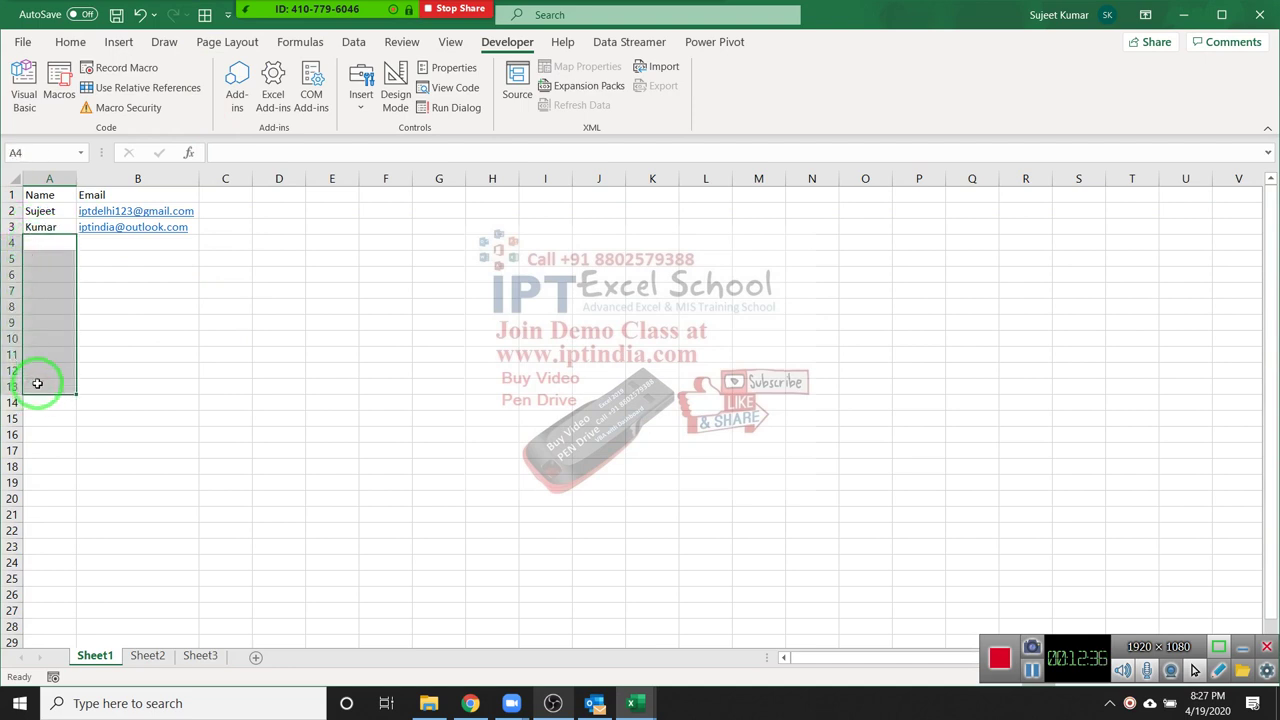
drag(60, 258, 156, 357)
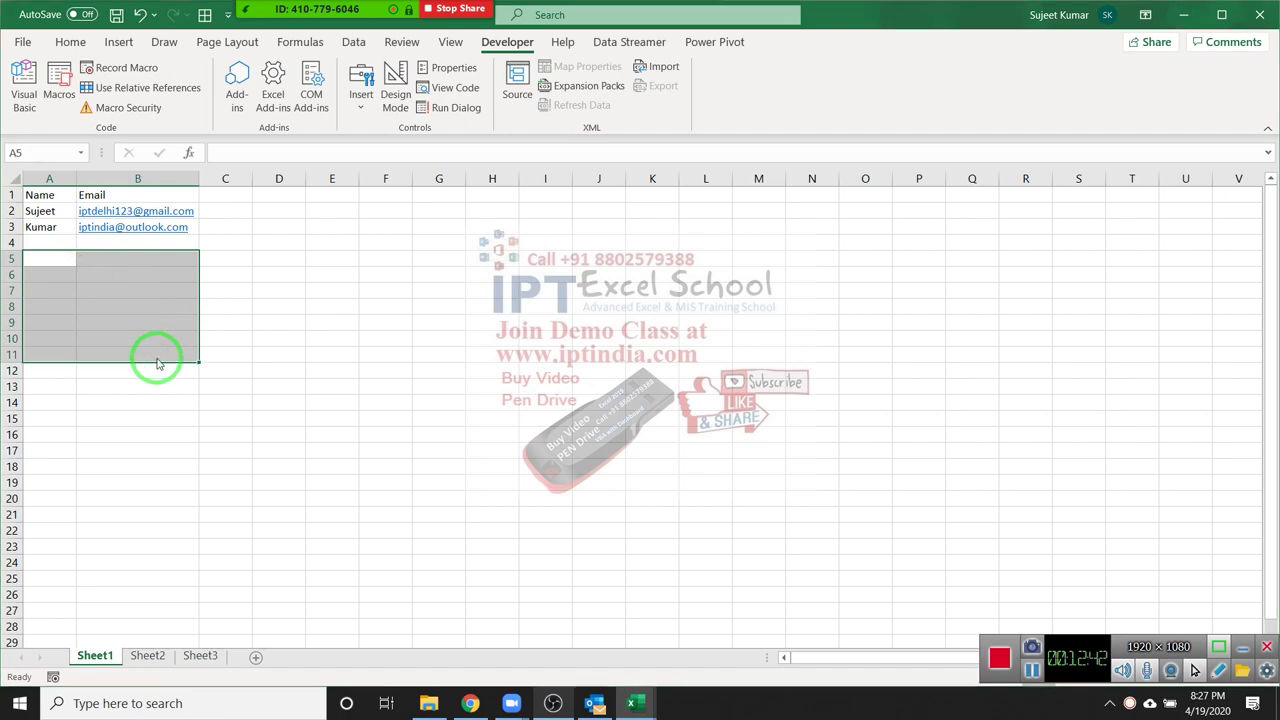
- Return to the VBA editor and select the fixed end value 3 on the For line
key(alt+Tab)
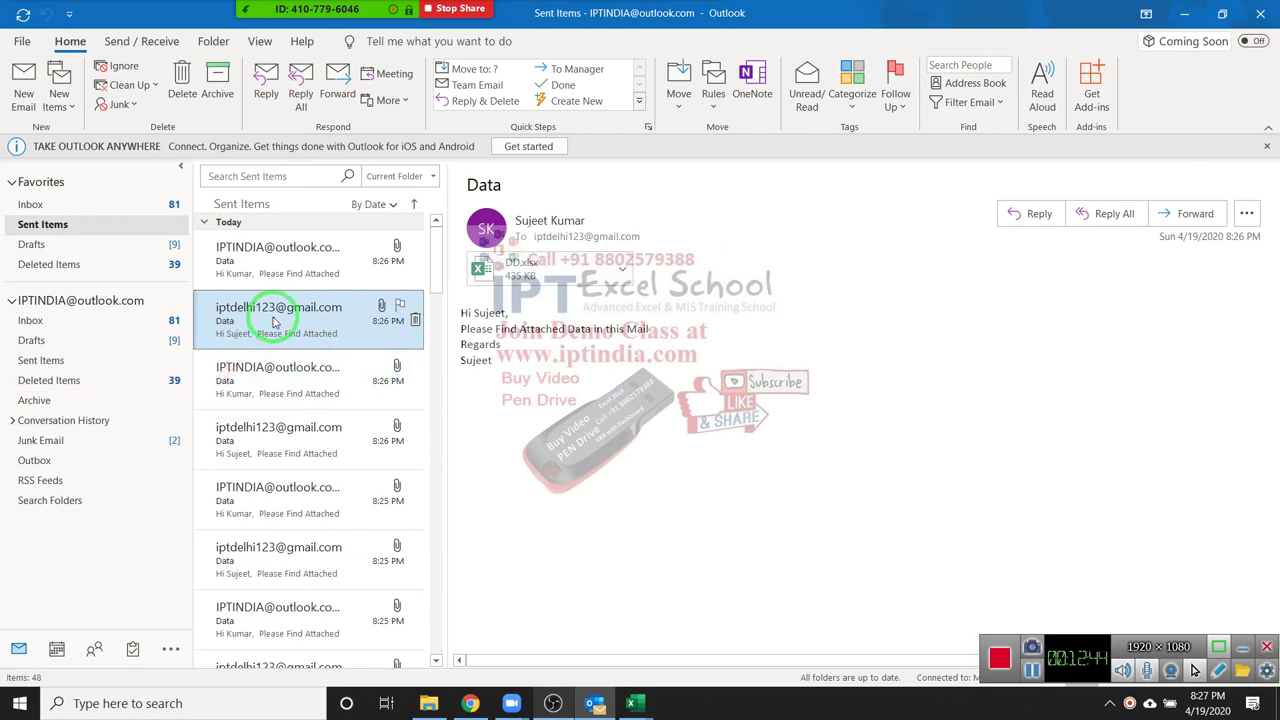
key(alt+Tab)
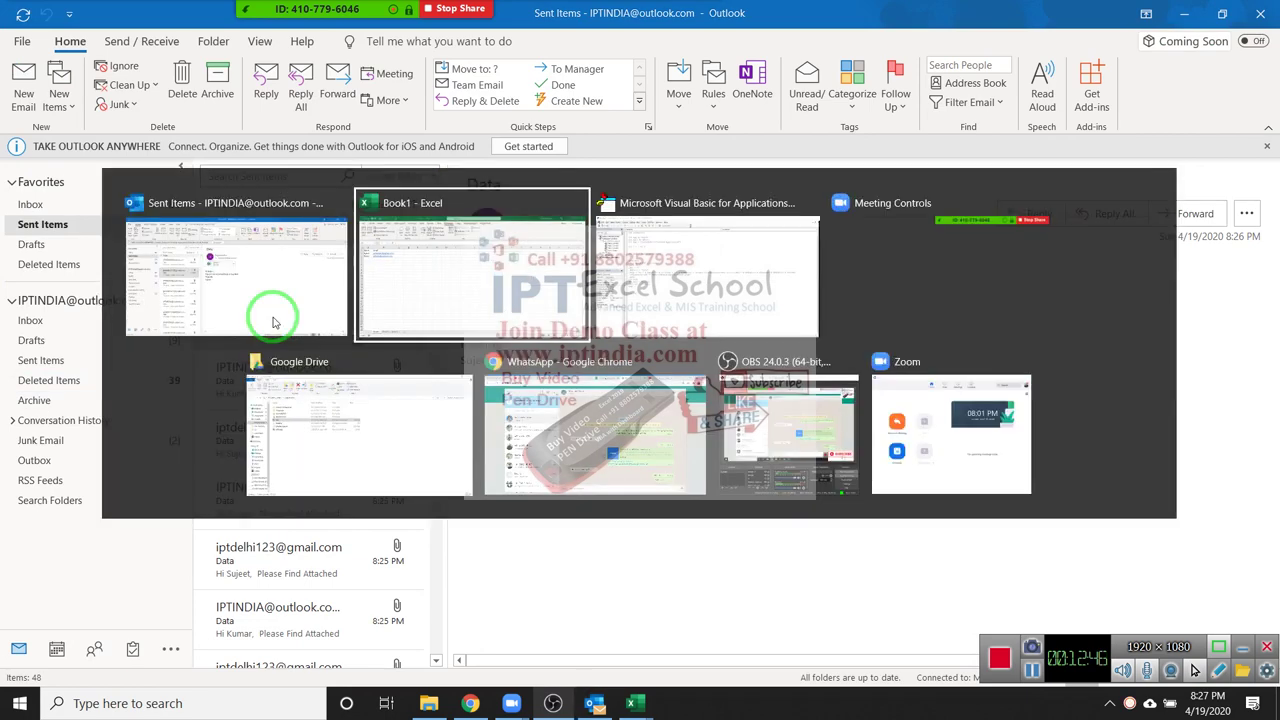
key(alt+Tab)
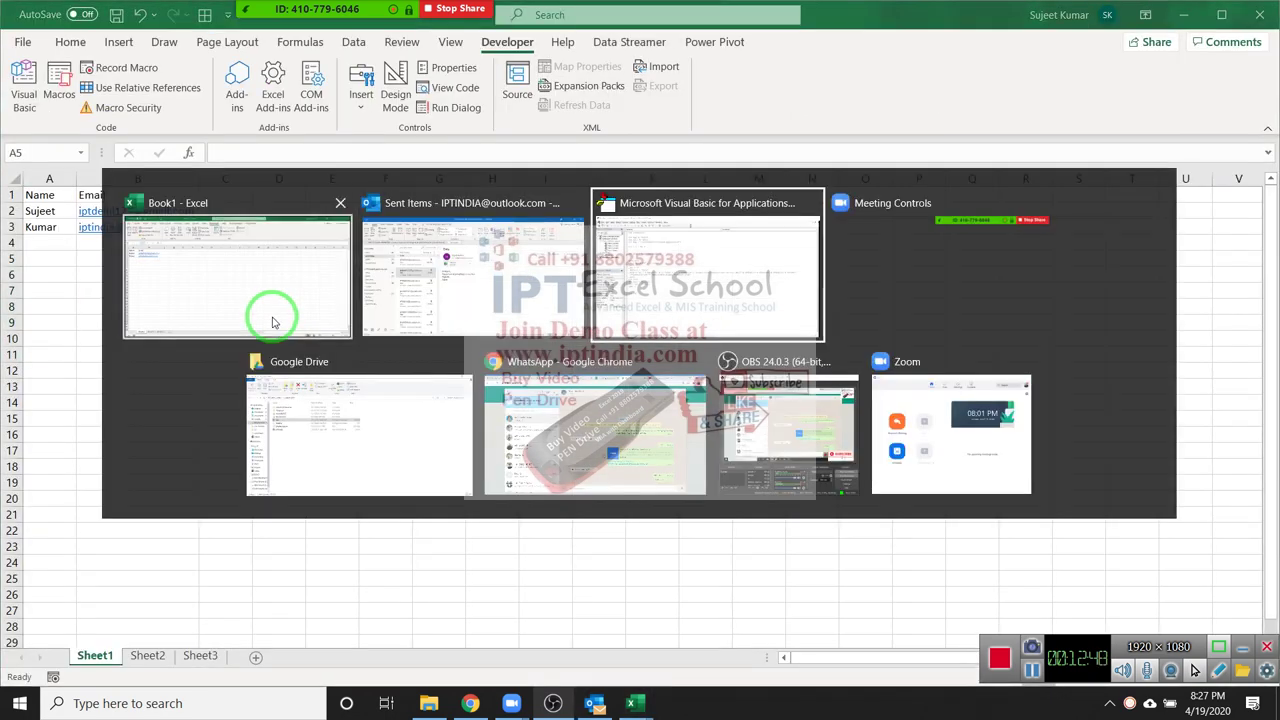
key(alt+Tab)
drag(277, 177, 310, 181)
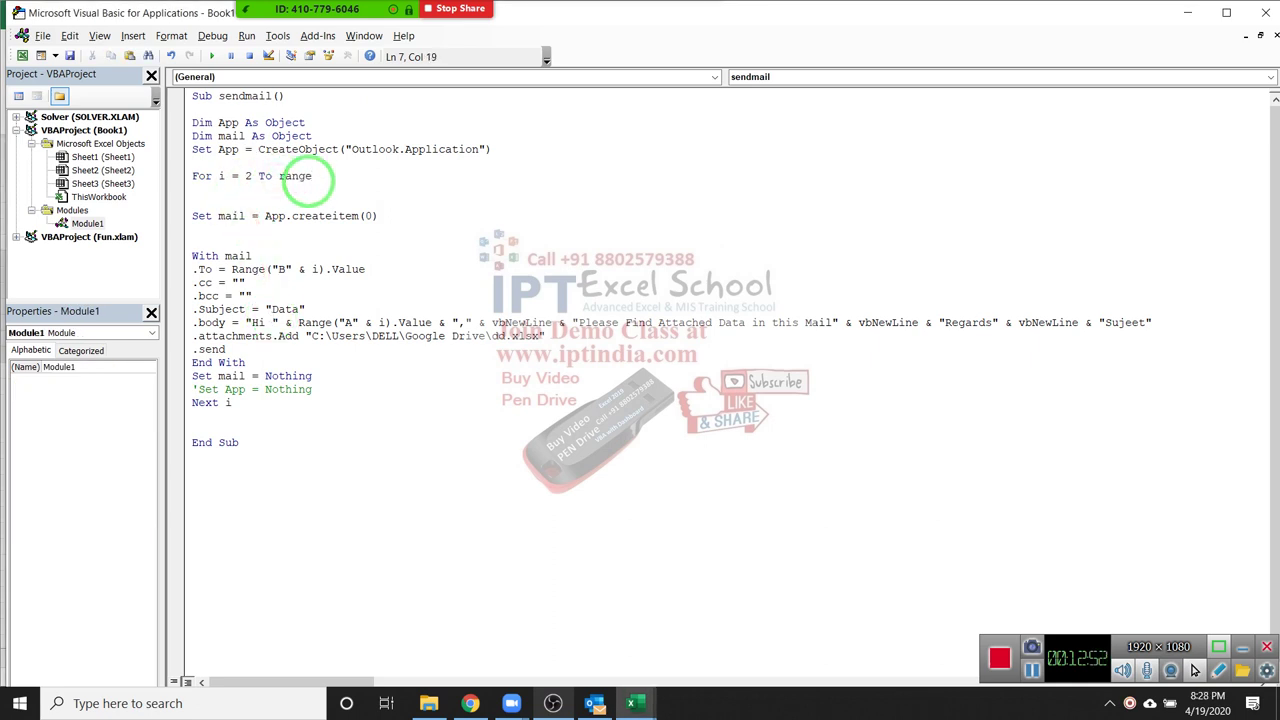
- Change the loop end to Range("A65000").End(xlUp).Row, then select cell A4 in Excel
text(("A)
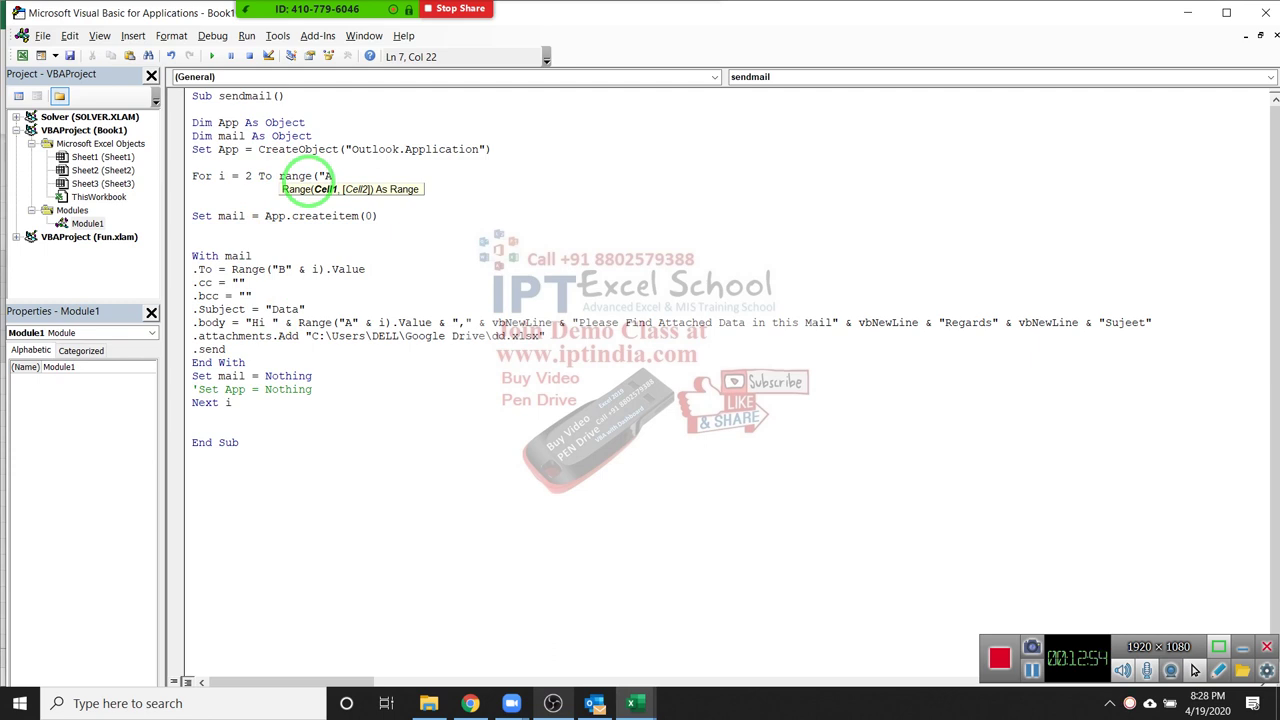
text("))
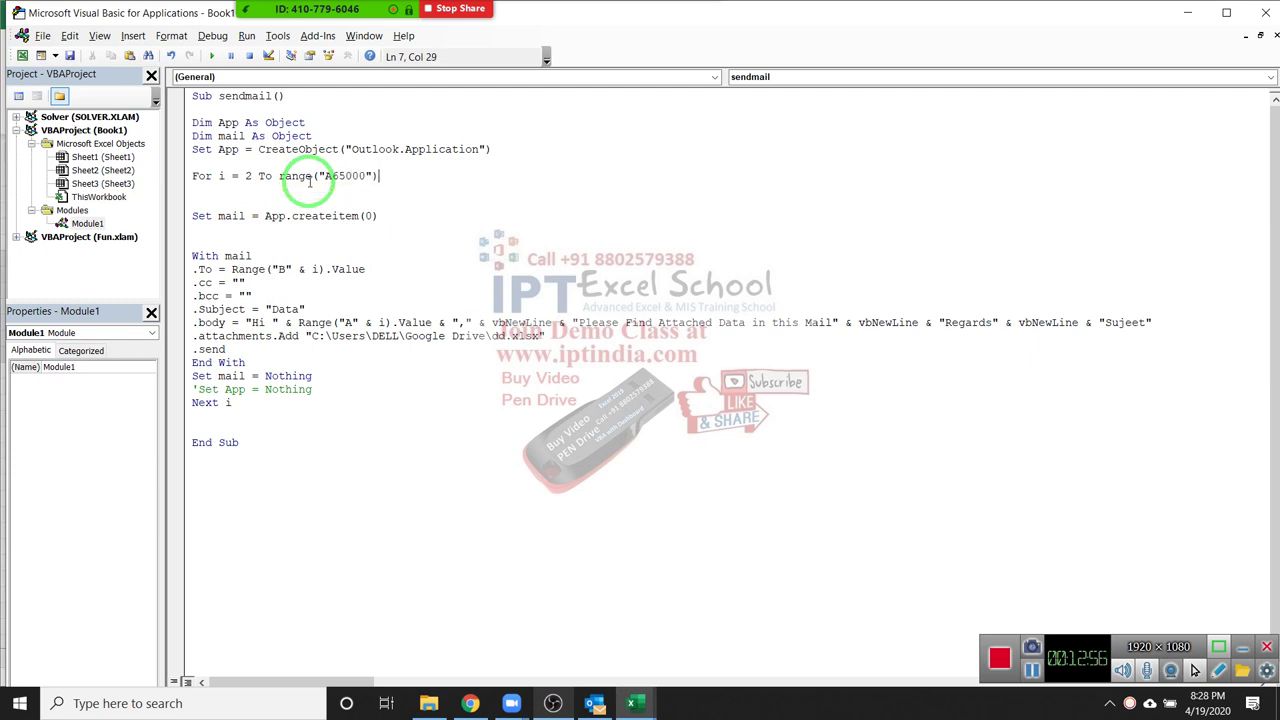
text(.end)
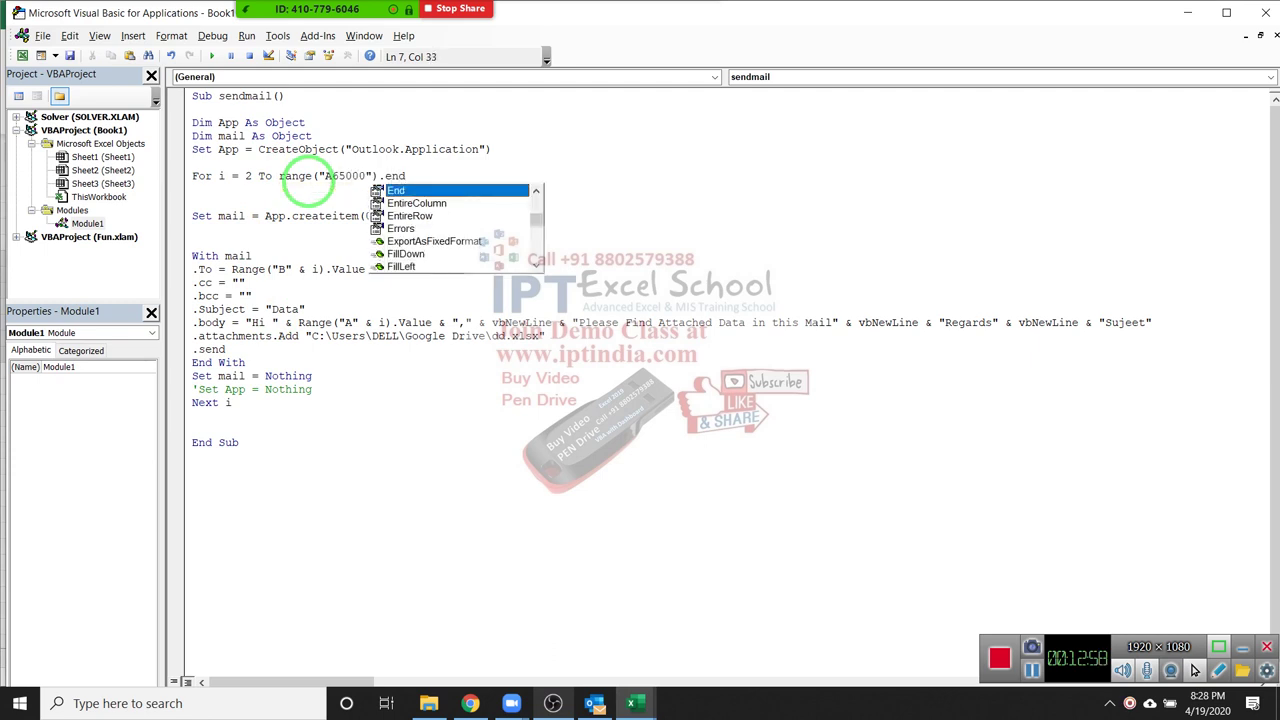
text(()
key(Down)
key(Down)
key(Down)
key(Tab)
text().ro)
key(Tab)
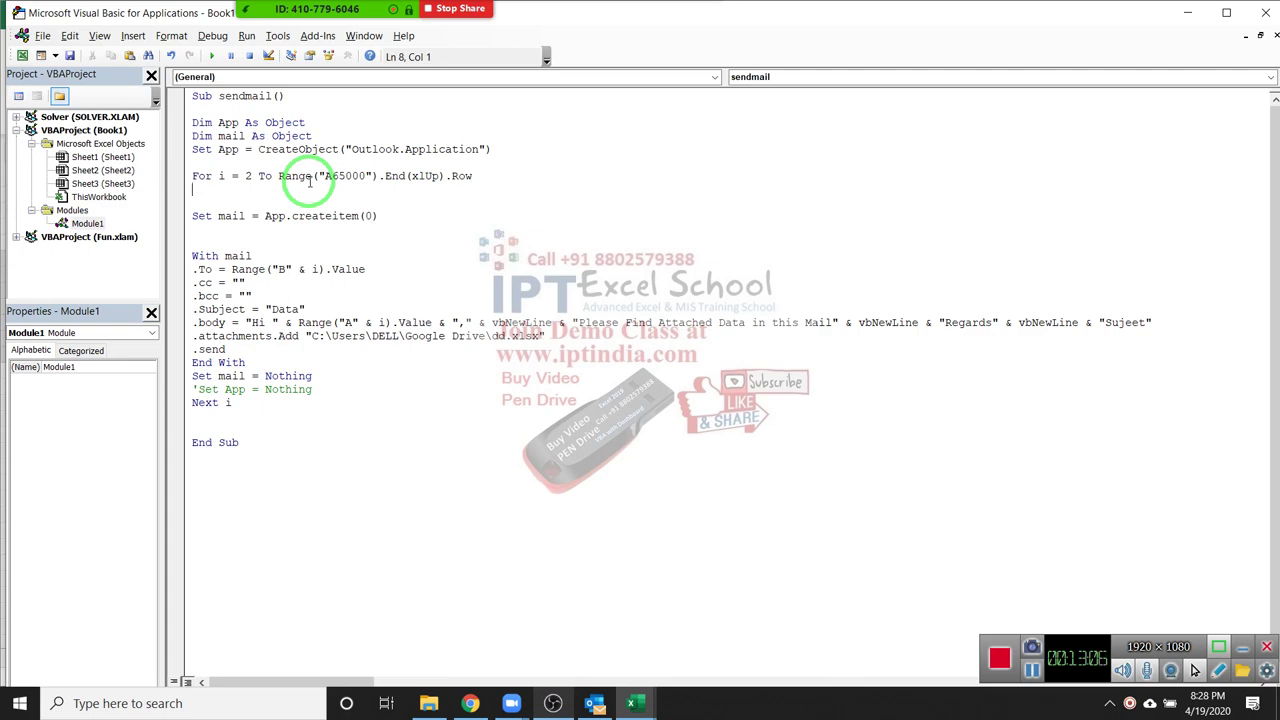
key(alt+F11)
click(62, 245)
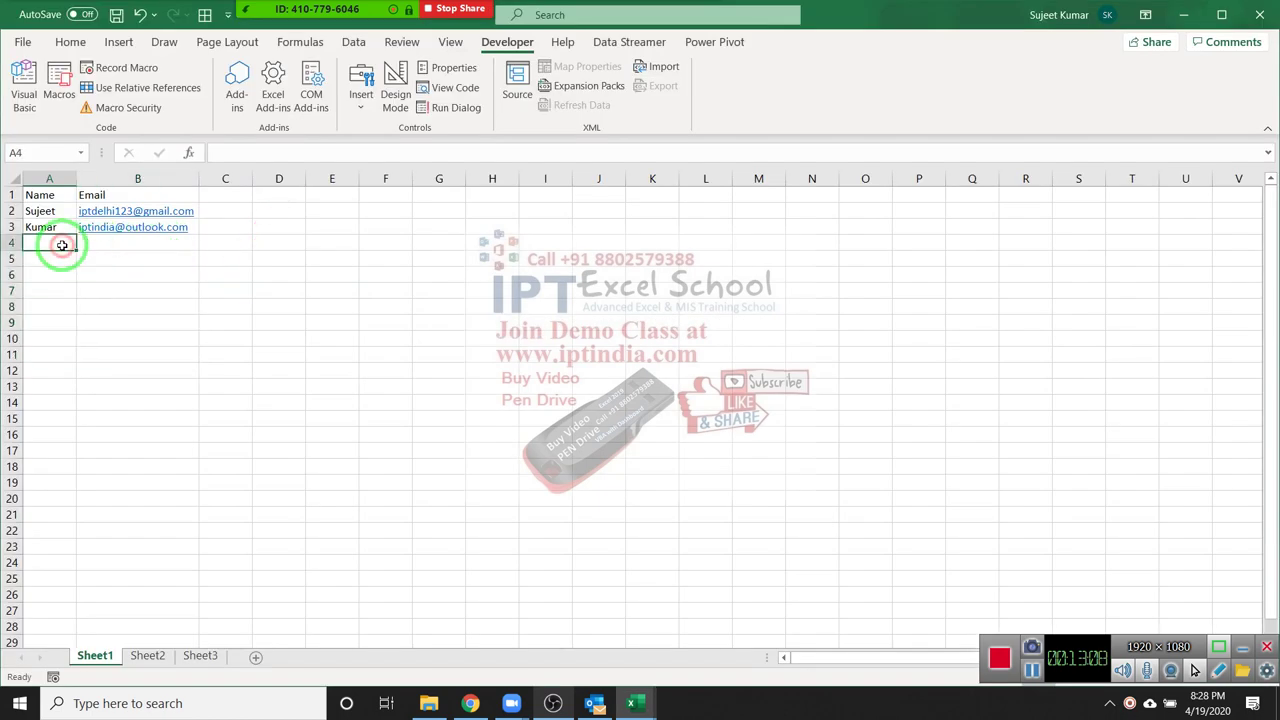
- Enter a third contact's name in A4 and e-mail address in B4, then return to the code
text(Om)
key(Tab)
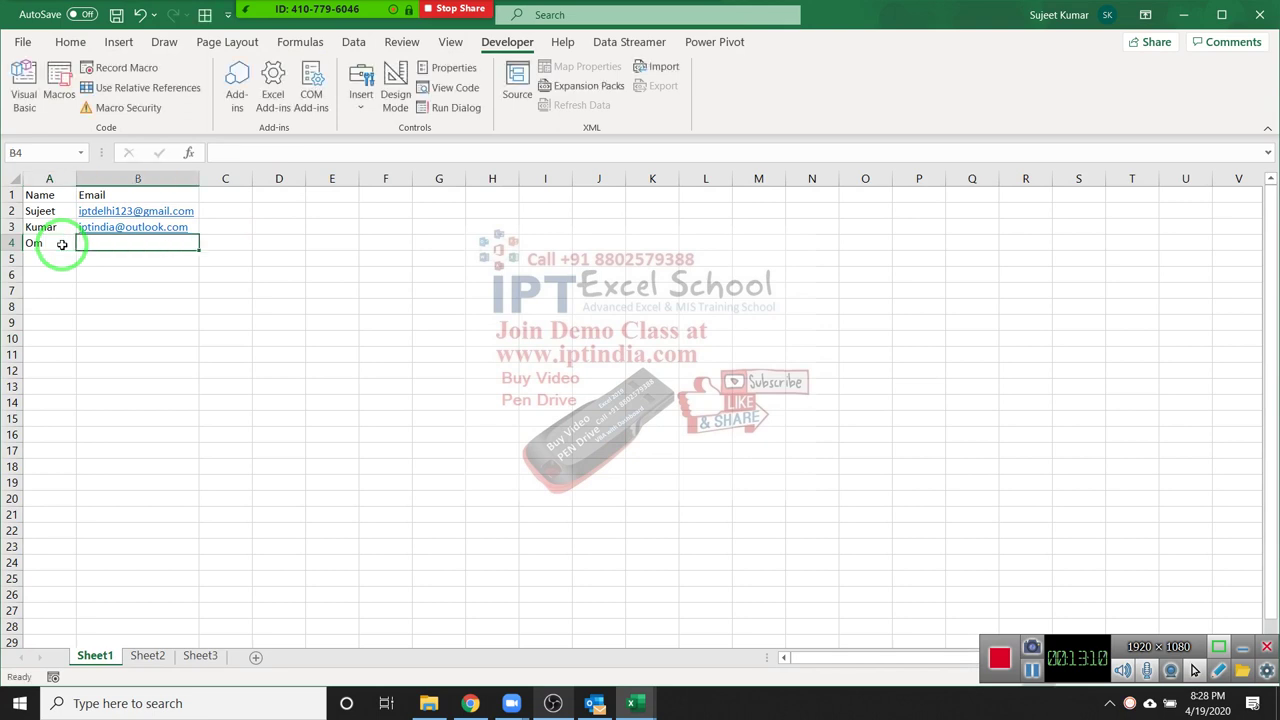
text(ok)
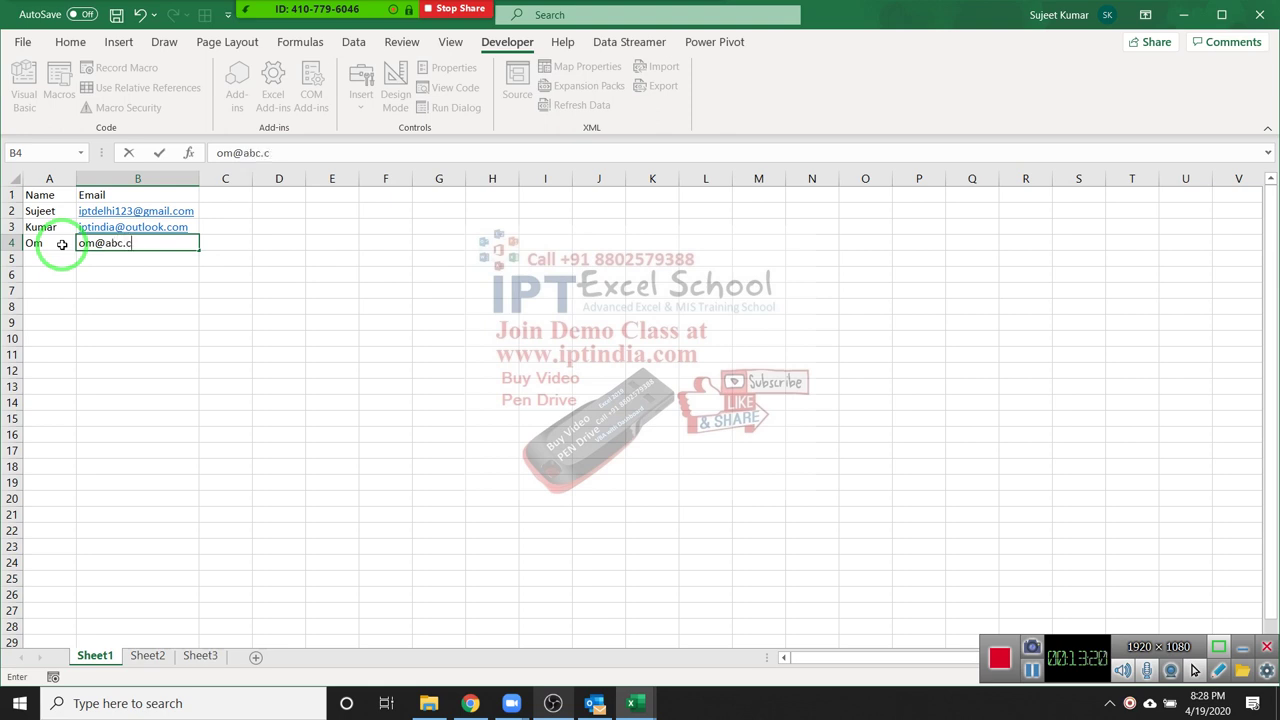
key(Return)
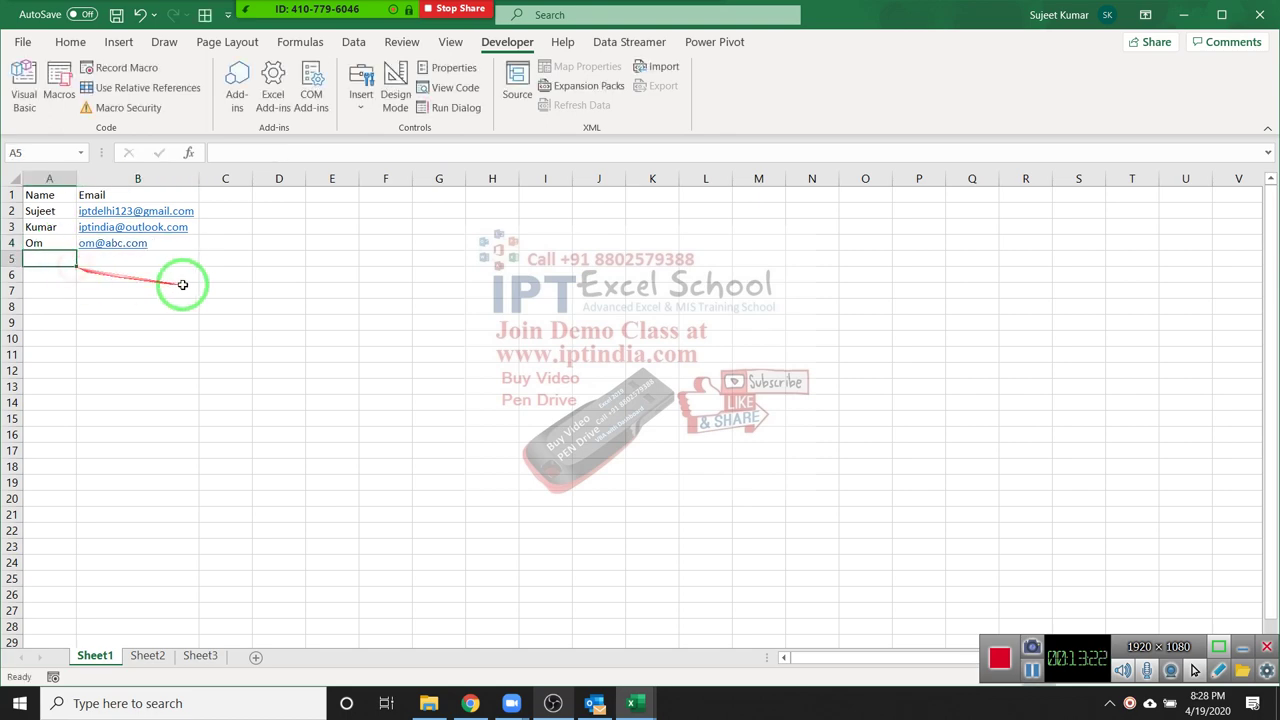
key(alt+F11)
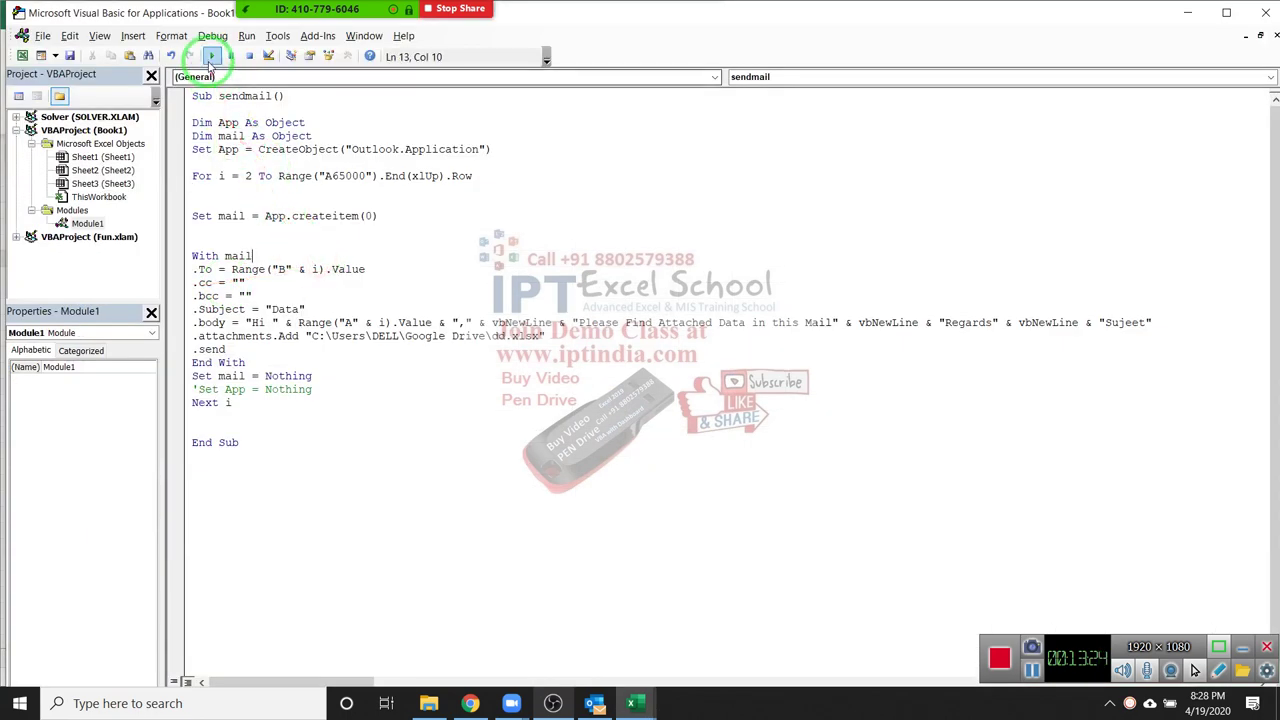
- Run the sendmail macro from the toolbar and return to the Excel workbook
click(212, 57)
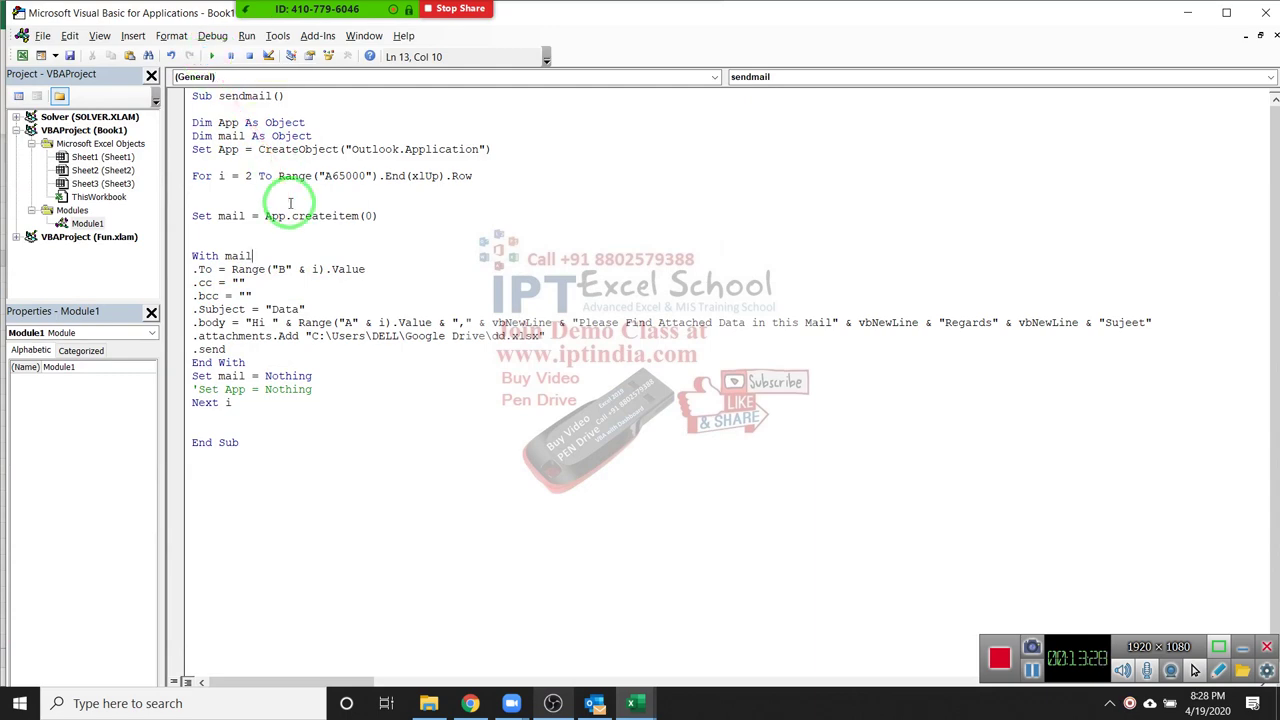
key(alt+F11)
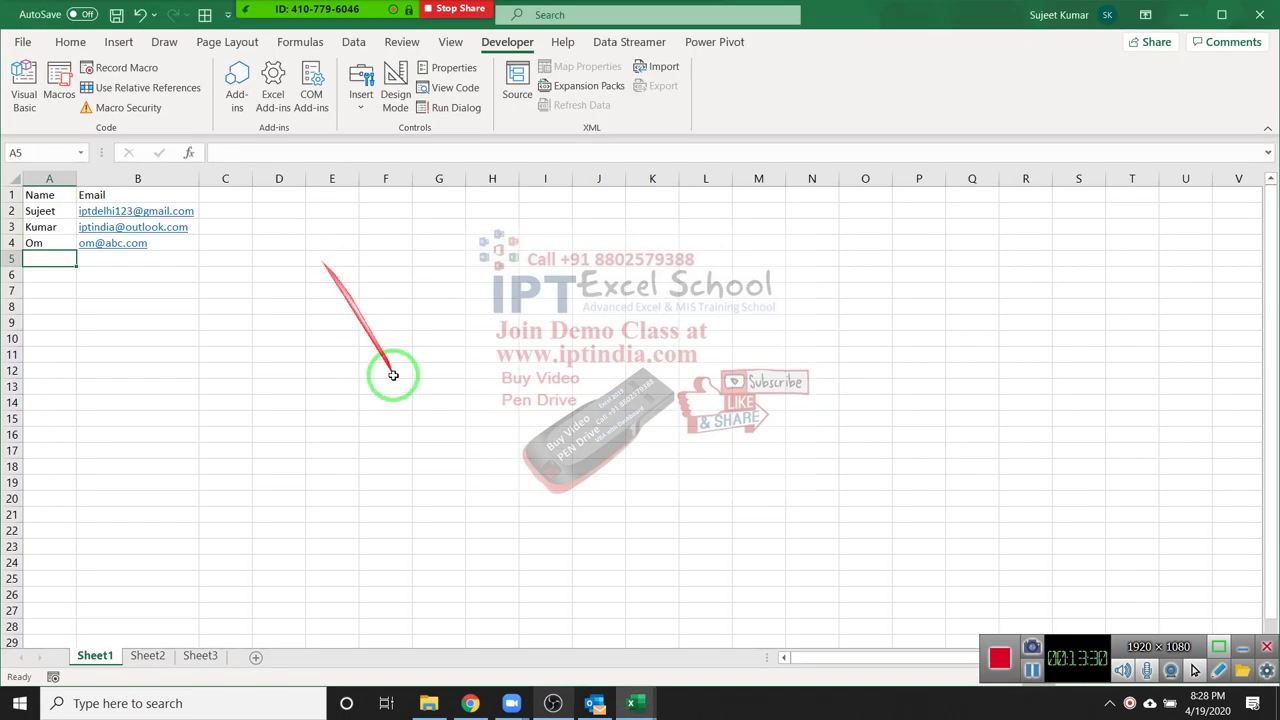
- Check the new 8:29 PM and earlier 8:26 PM 'Data' messages in Outlook's Sent Items
click(594, 703)
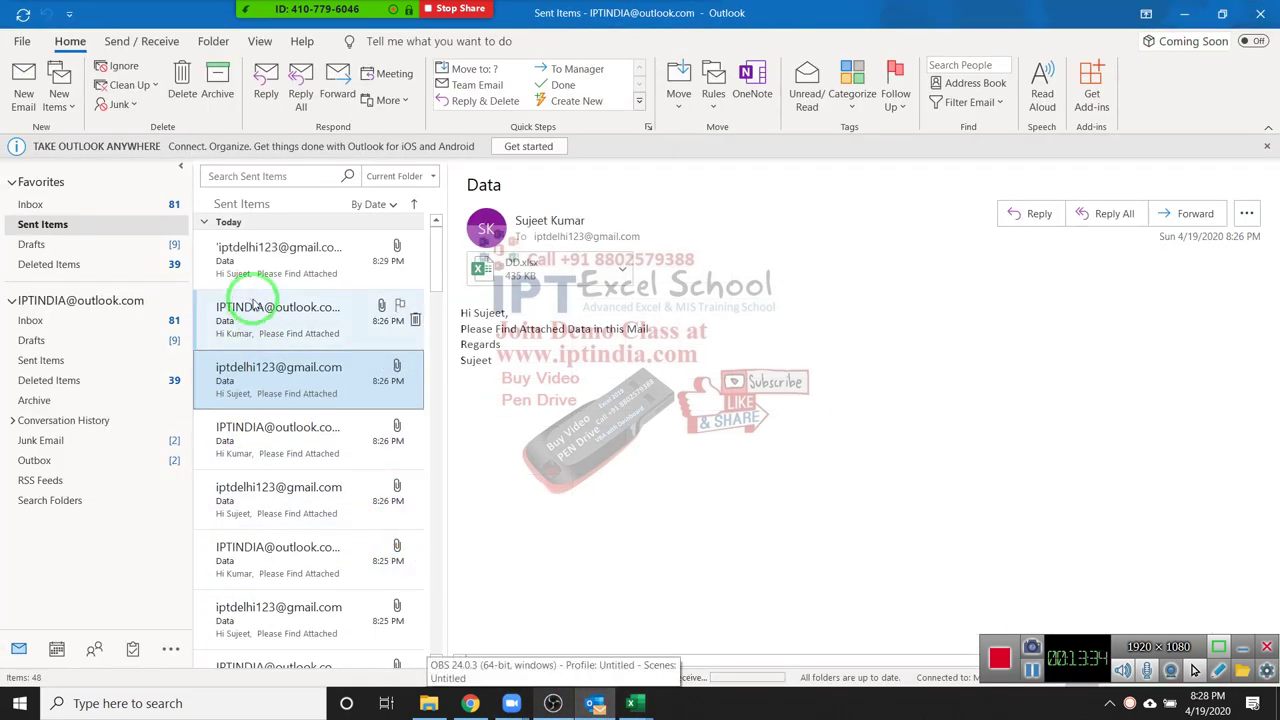
click(252, 280)
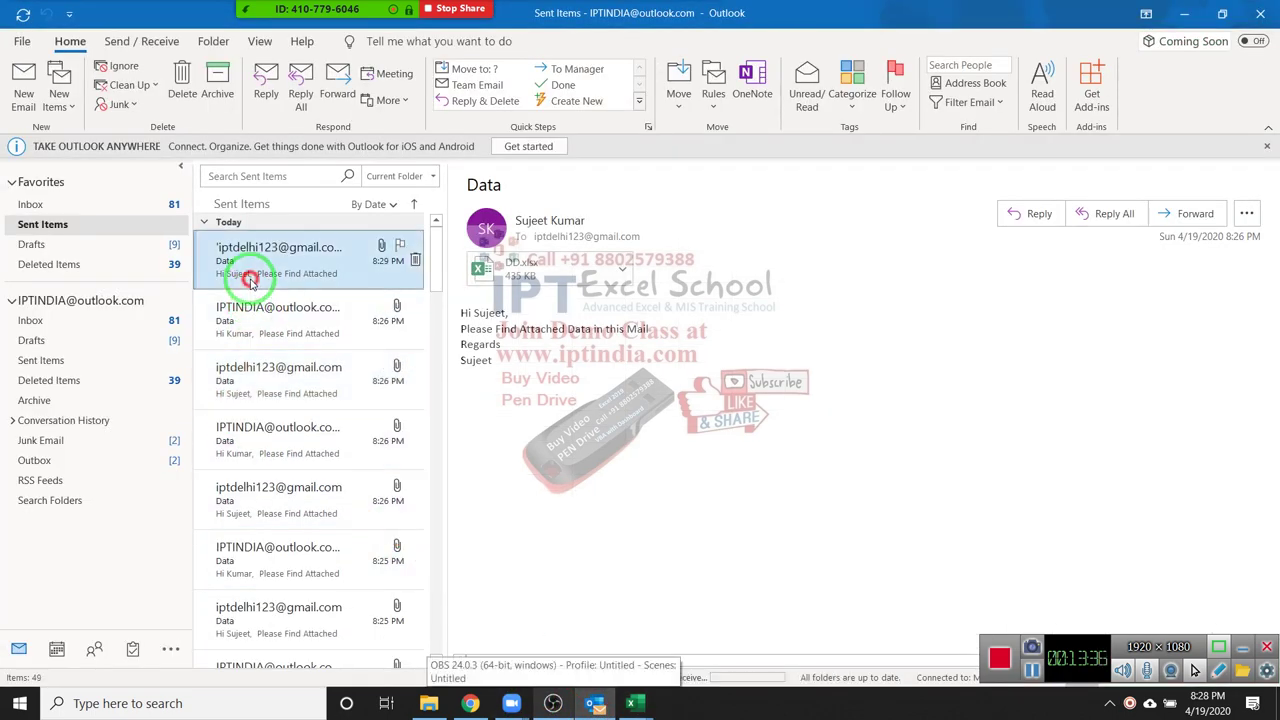
click(258, 325)
click(262, 360)
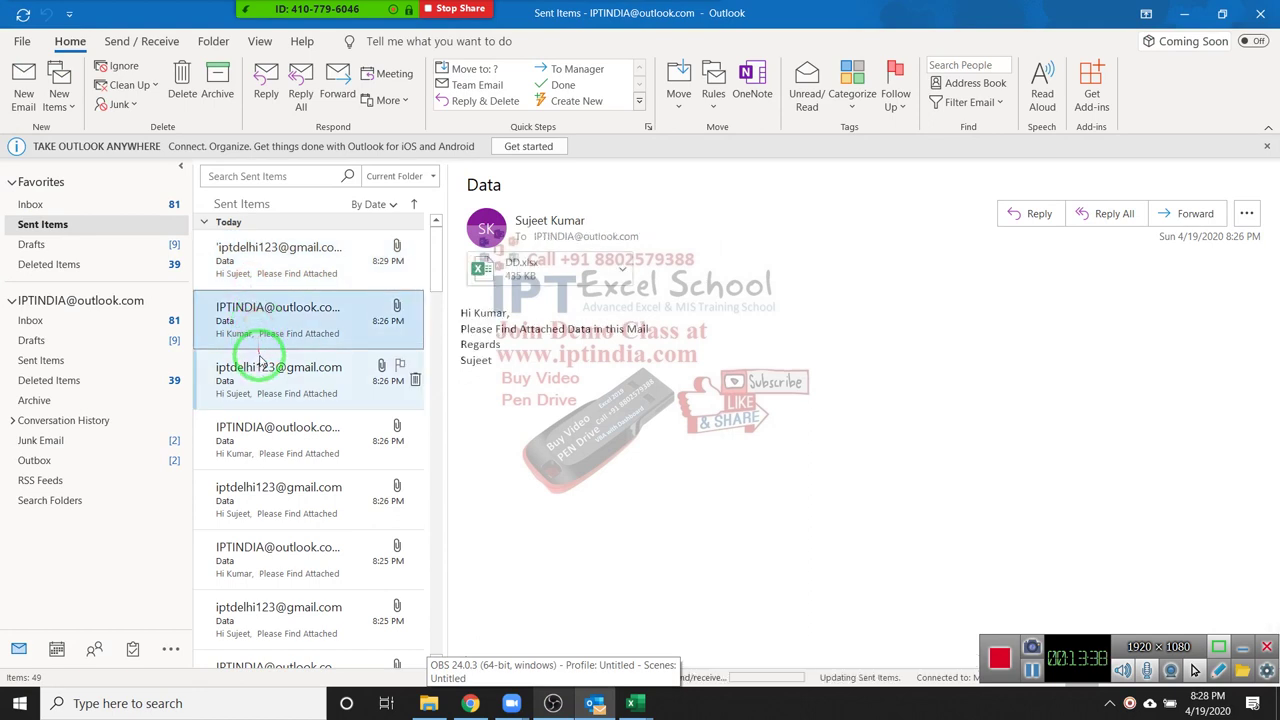
click(258, 318)
click(251, 272)
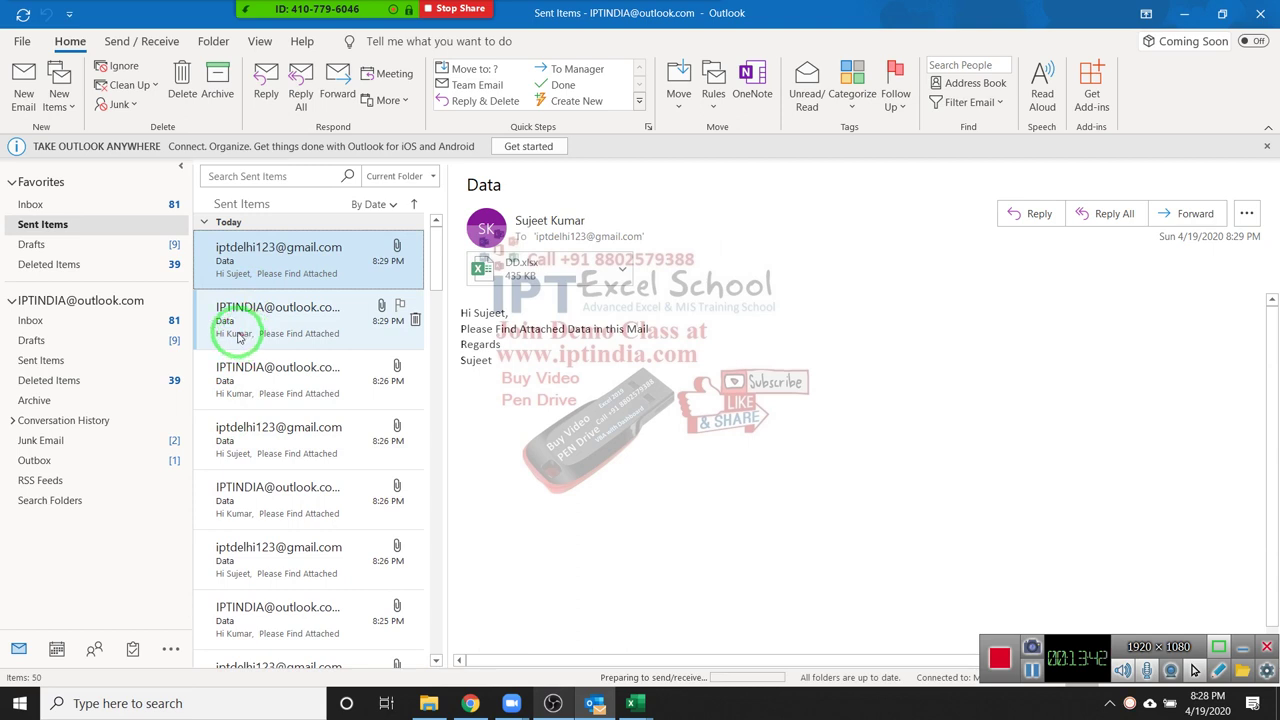
- Read the received 'Data' mails in the Inbox, then switch back to Excel
click(80, 205)
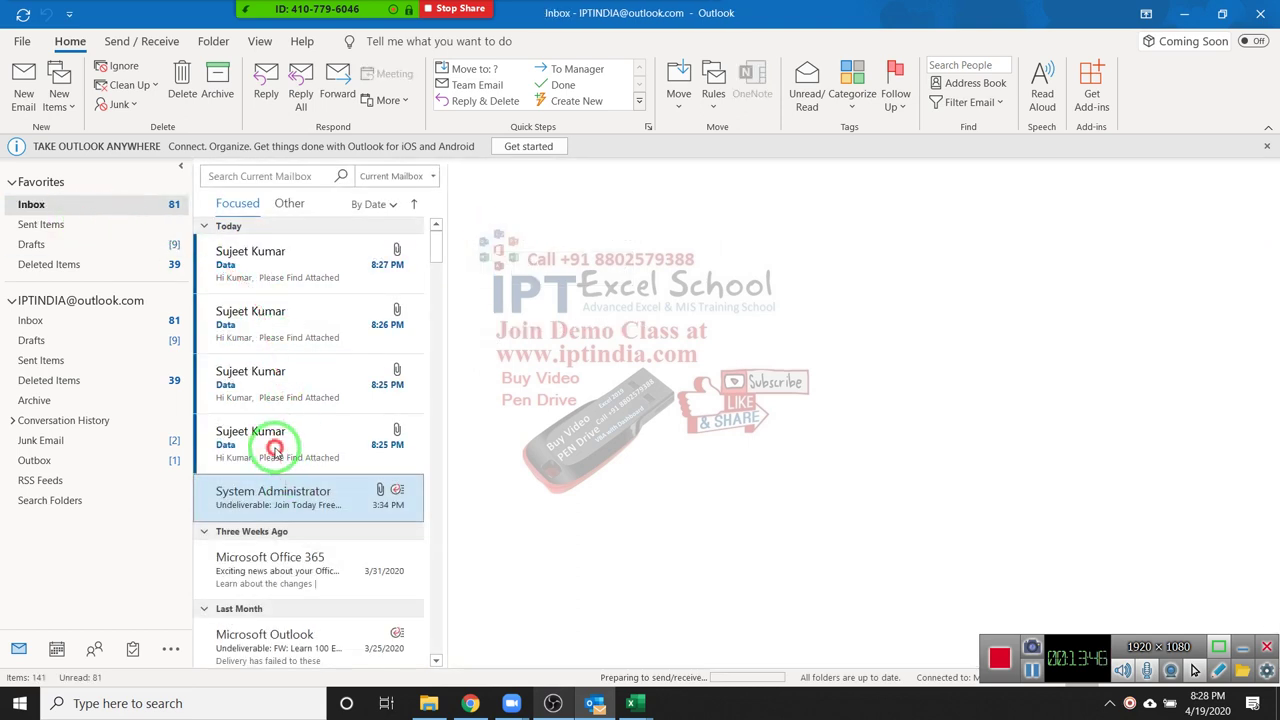
click(271, 443)
click(269, 396)
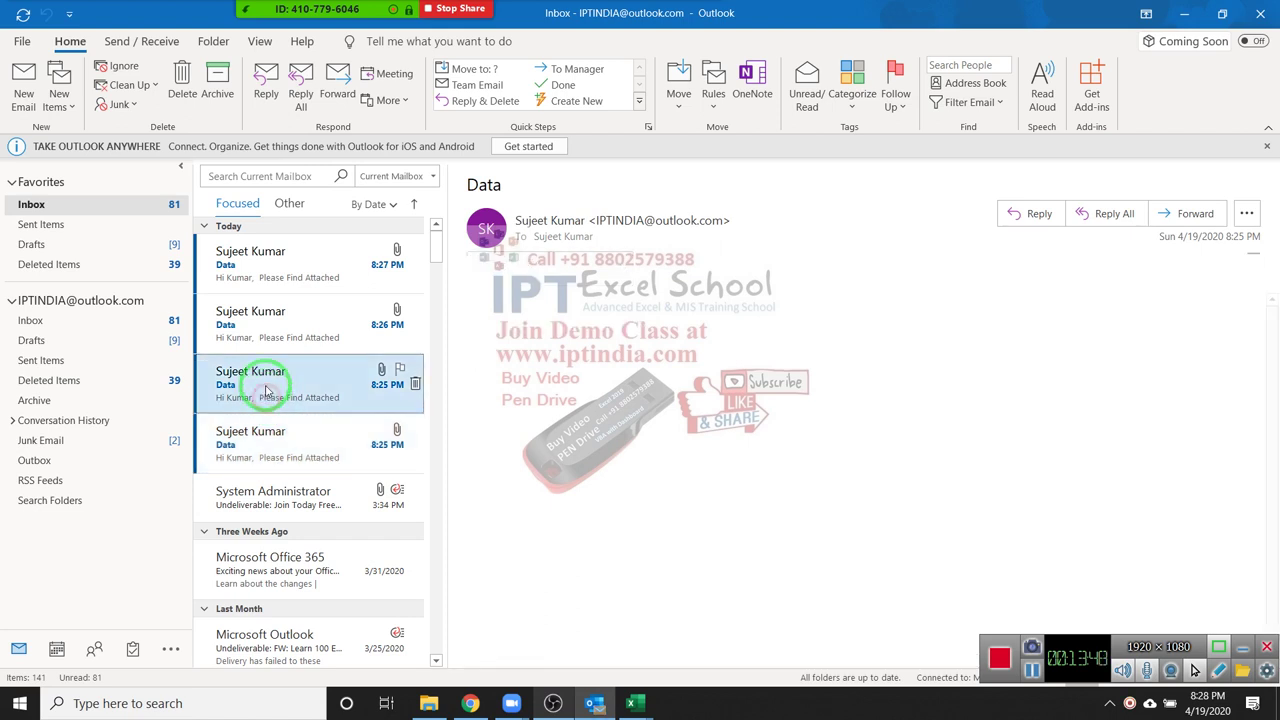
click(265, 330)
click(248, 275)
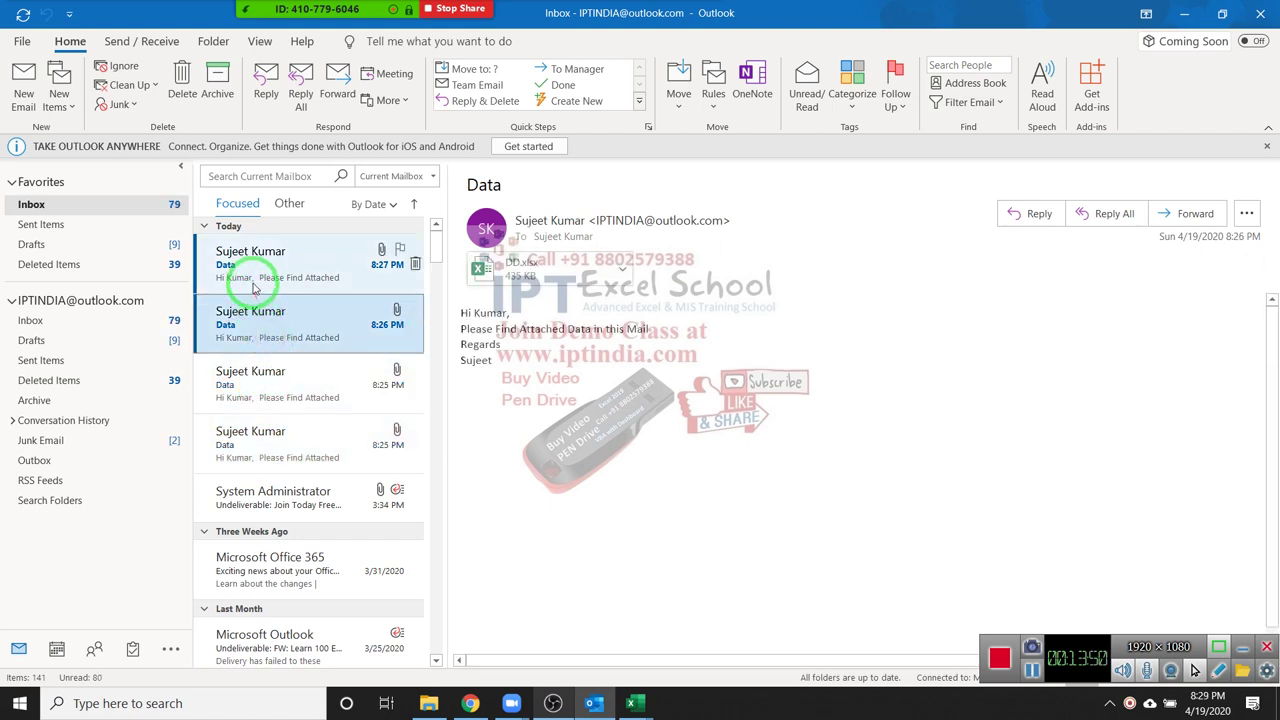
click(277, 340)
key(alt+Tab)
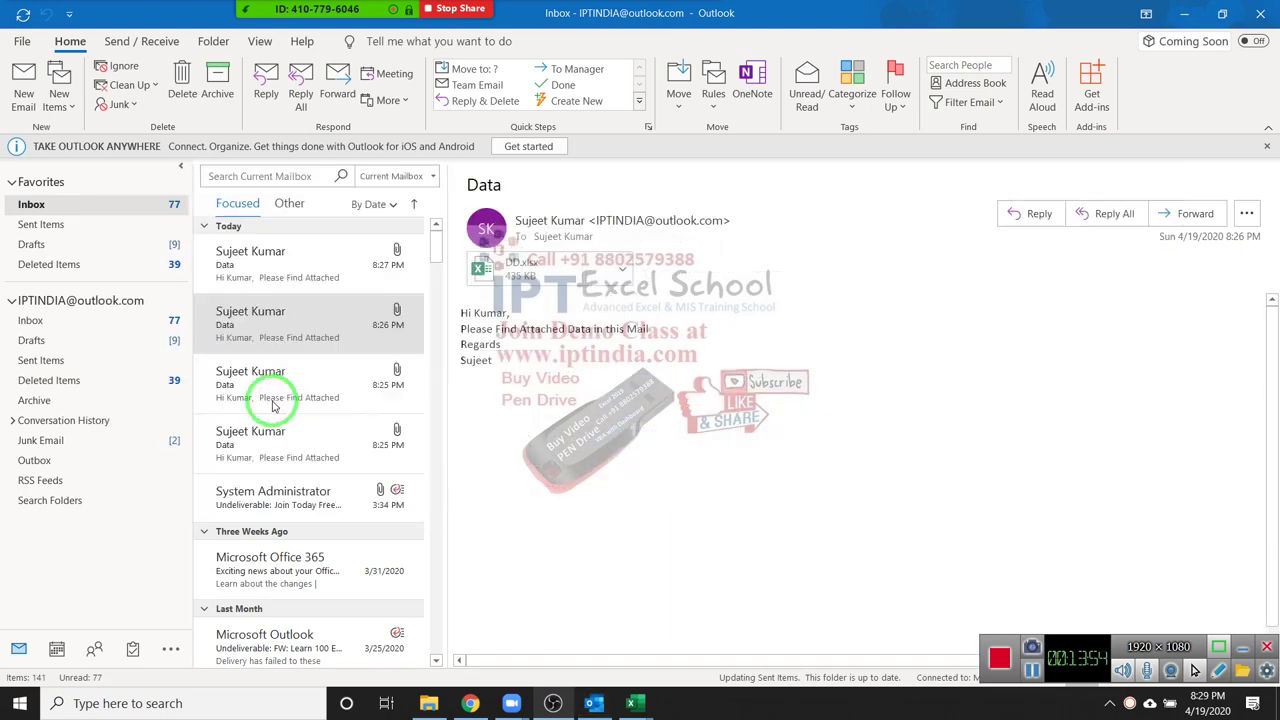
key(alt+Tab)
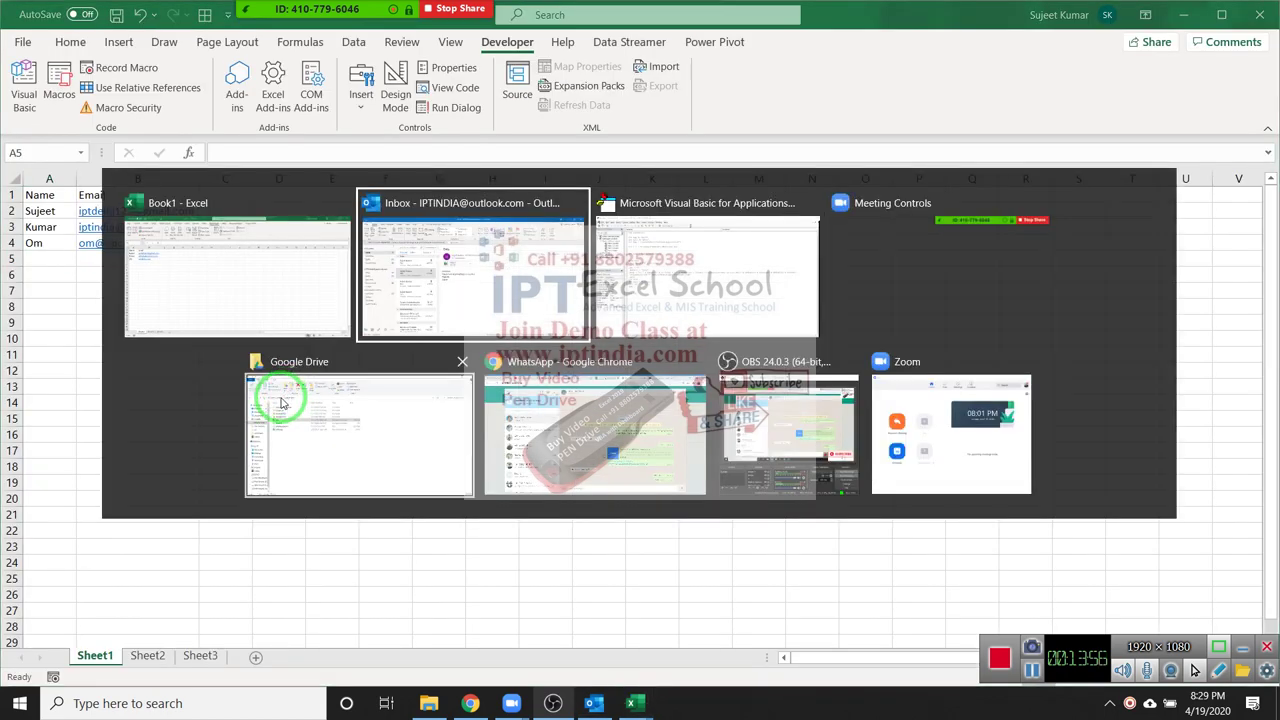
- In the VBA editor, tidy the blank lines and delete the commented 'Set App = Nothing line
key(alt+Tab)
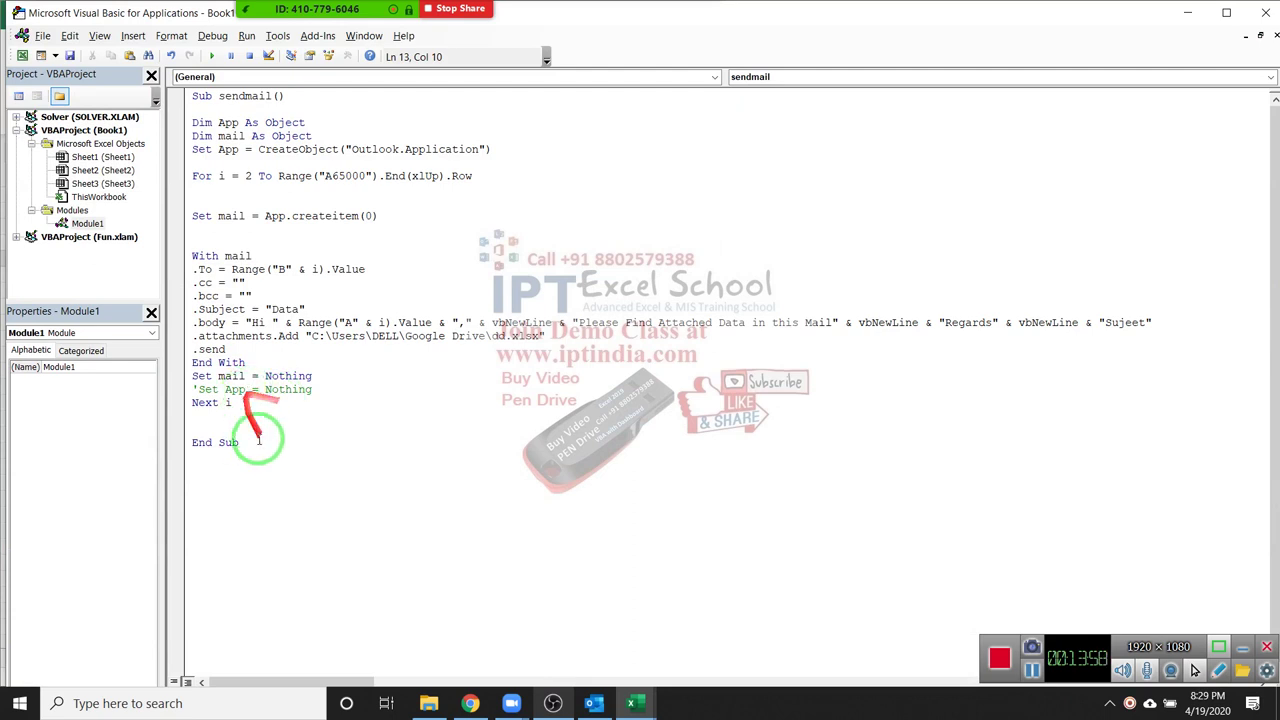
click(258, 434)
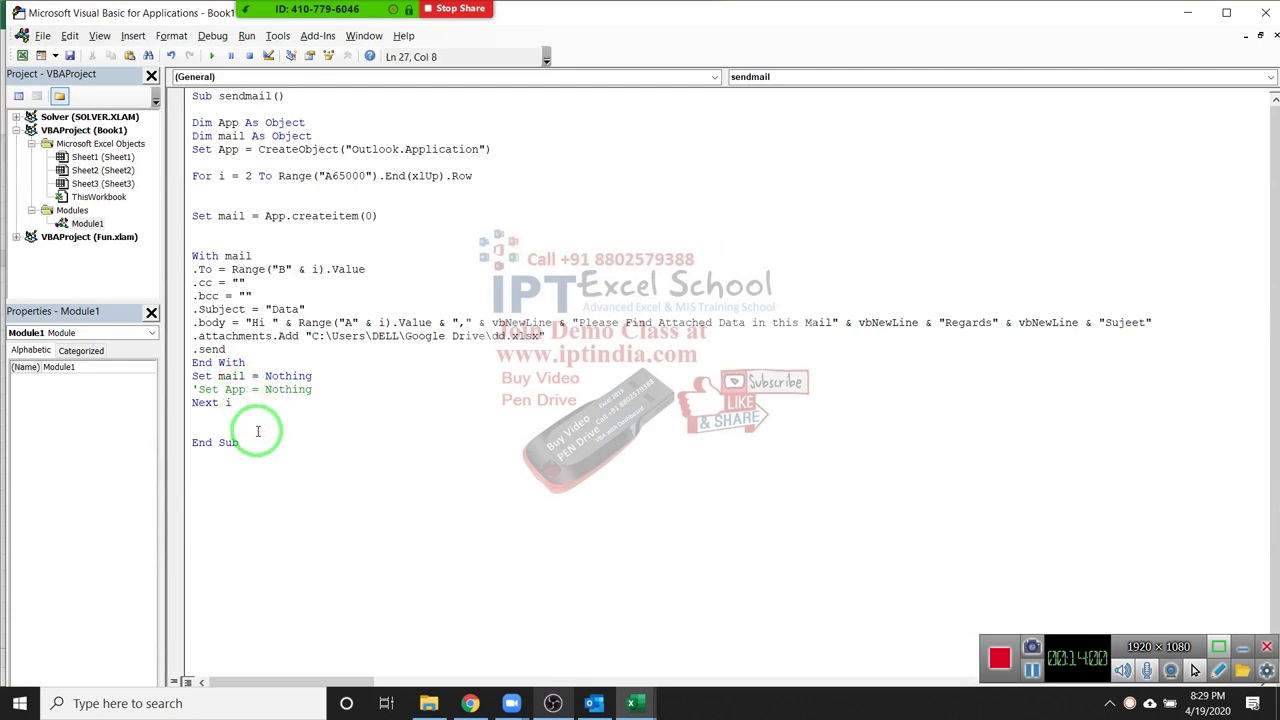
click(263, 462)
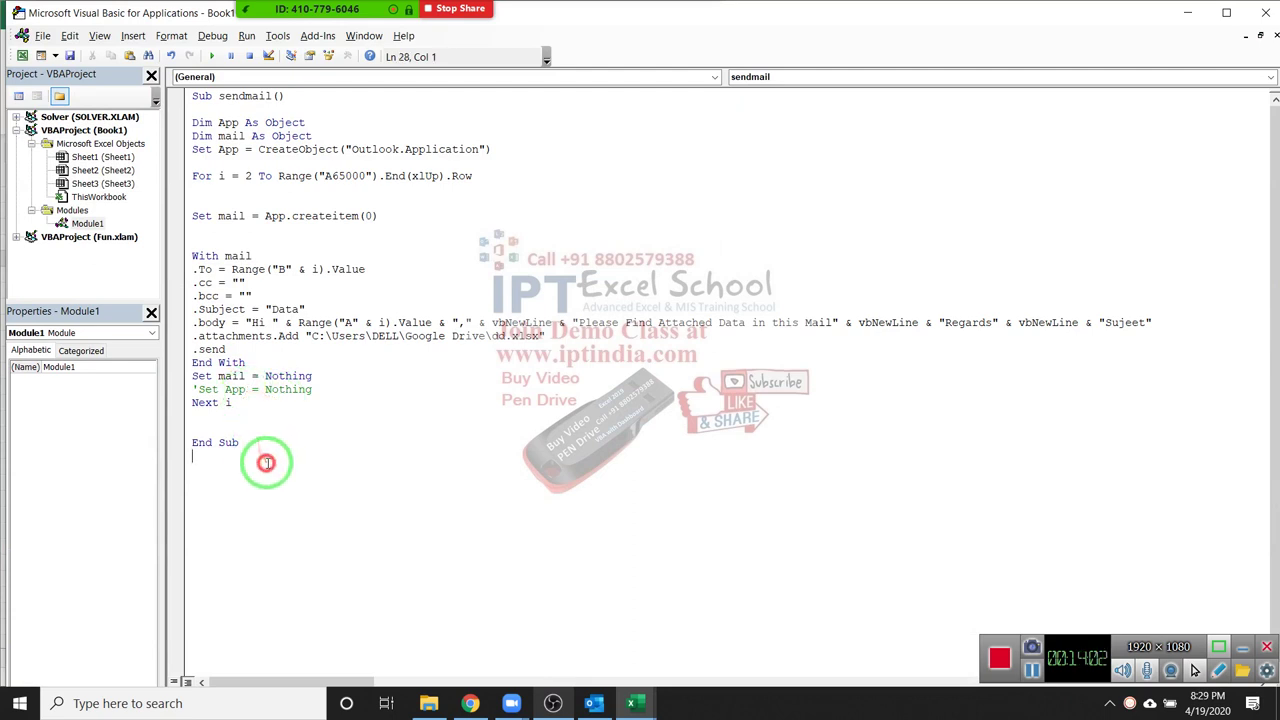
click(183, 152)
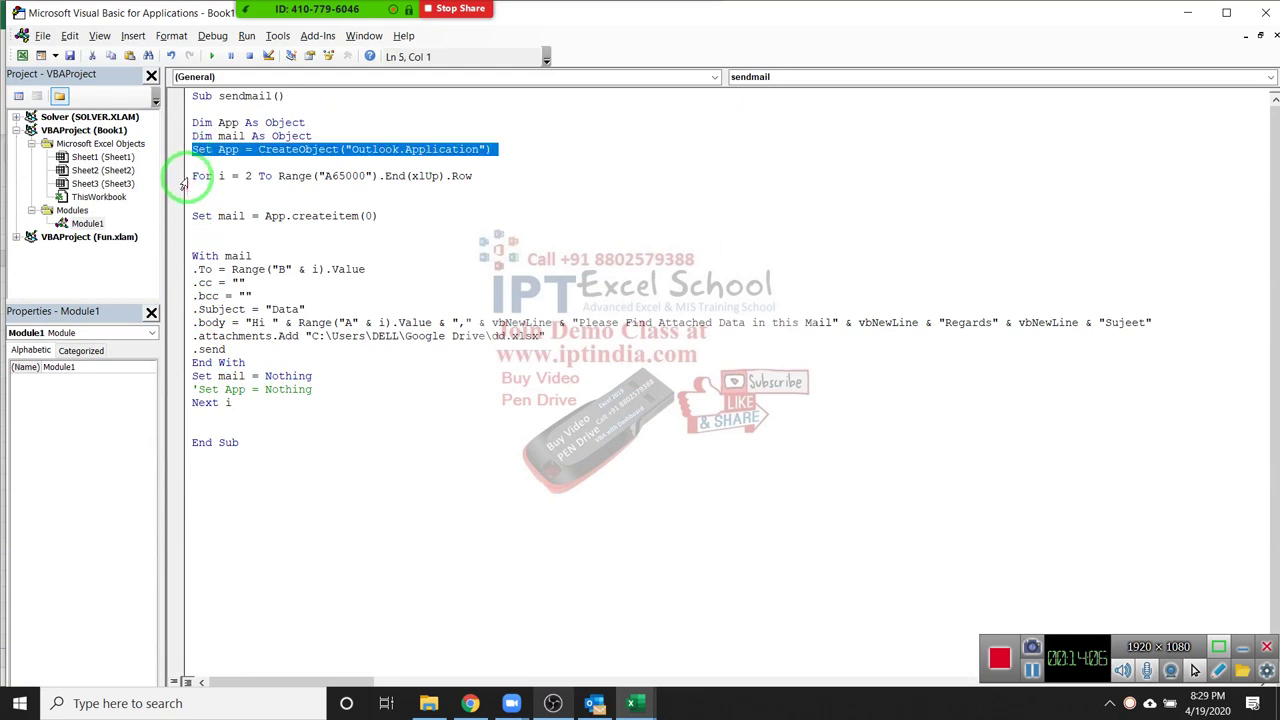
click(194, 175)
key(Return)
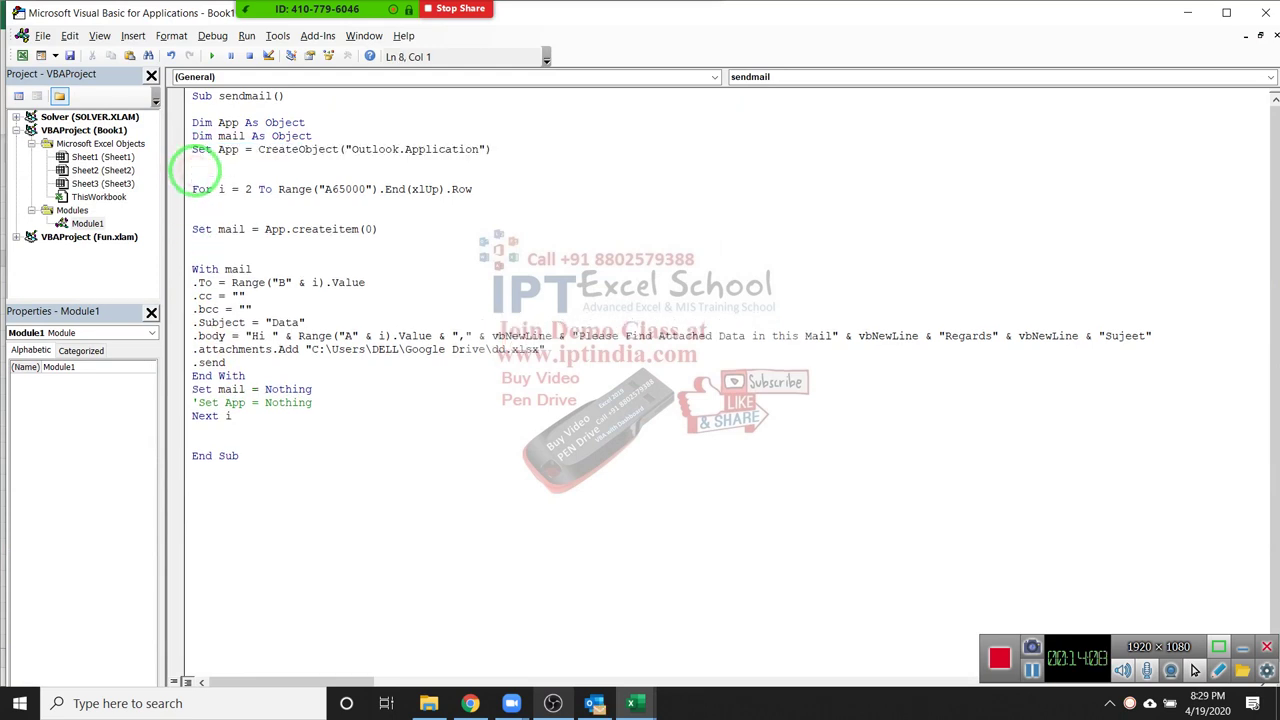
key(Delete)
key(Delete)
key(Down)
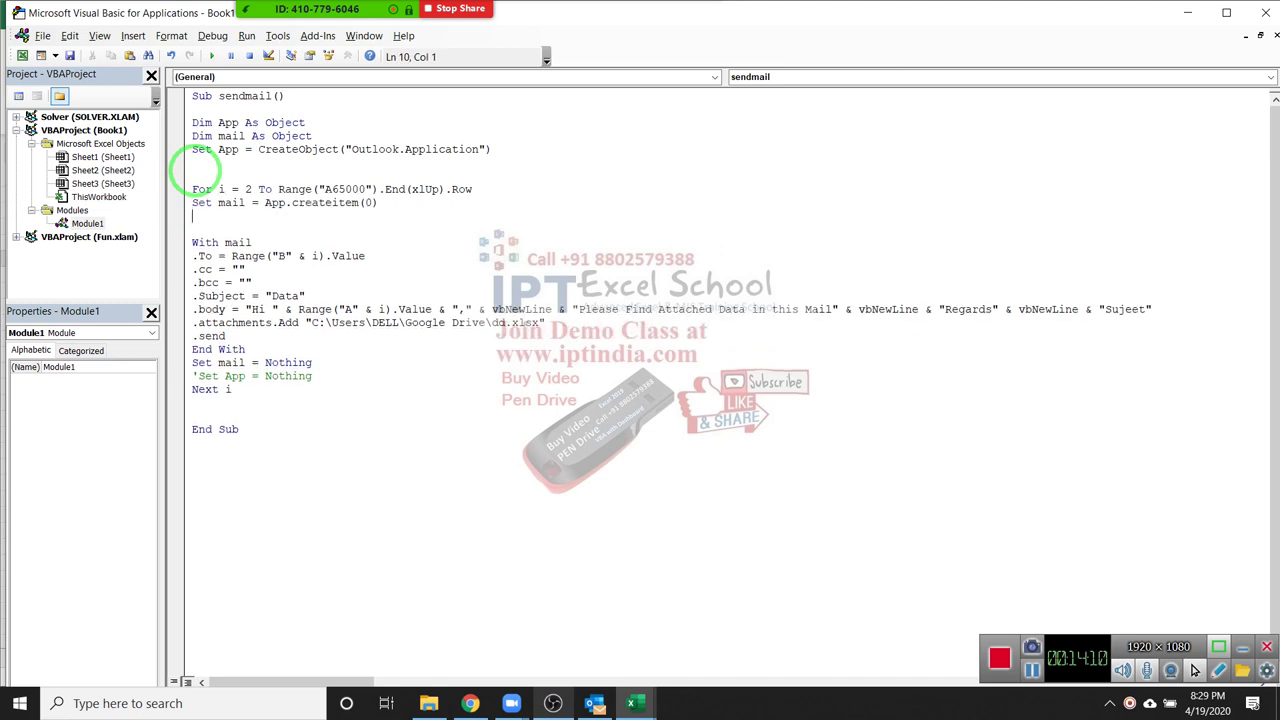
key(Delete)
key(Delete)
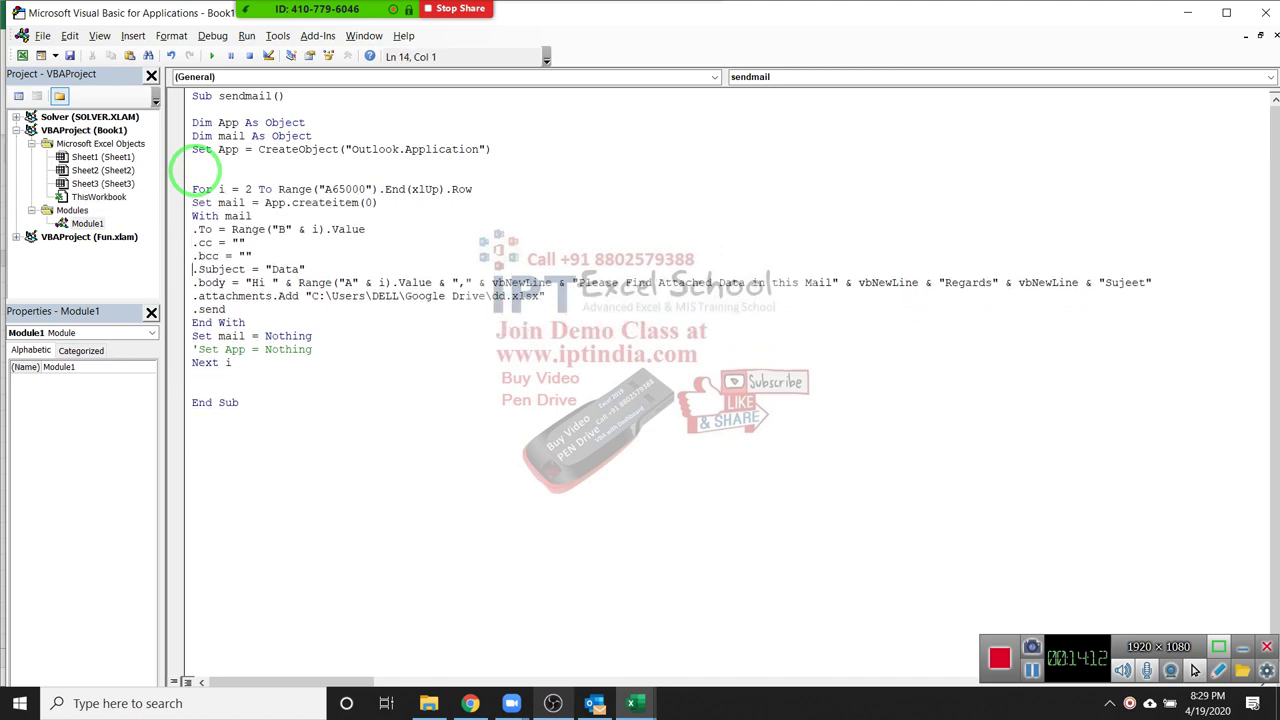
key(shift+Down)
key(Delete)
- Cut Set mail = App.createitem(0) from the loop and paste it directly below Set App
drag(348, 198, 252, 347)
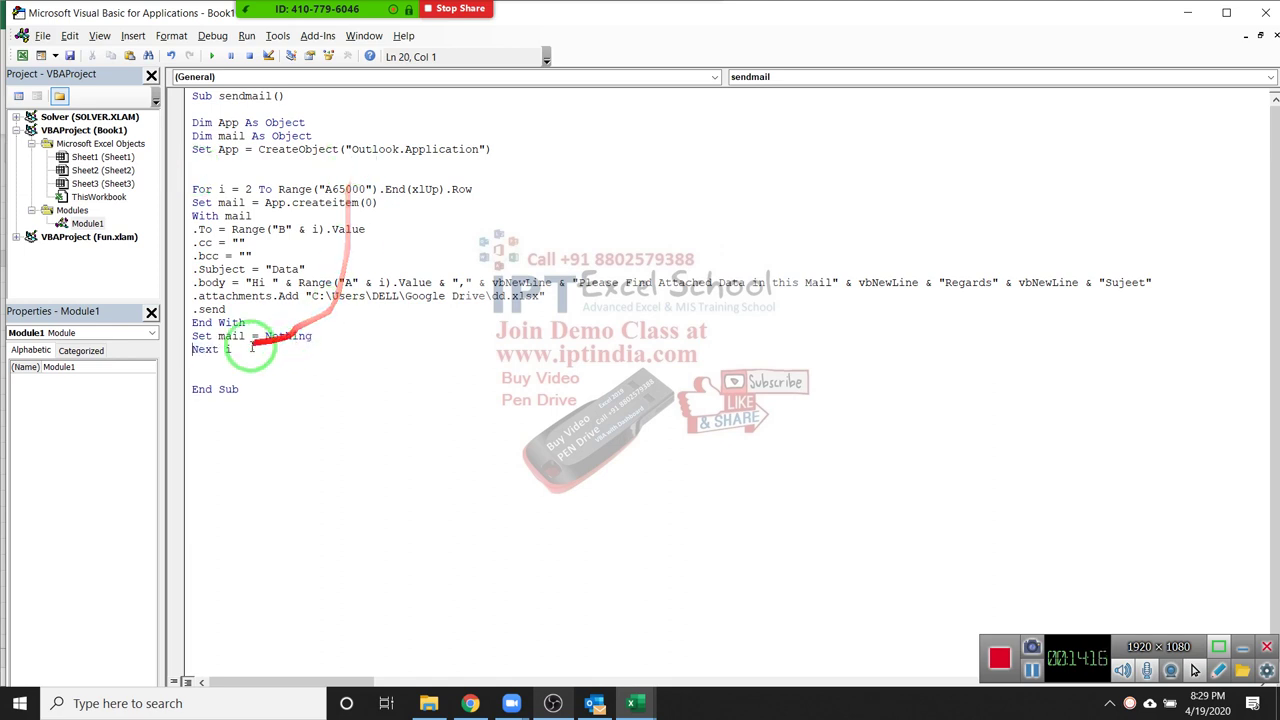
click(217, 364)
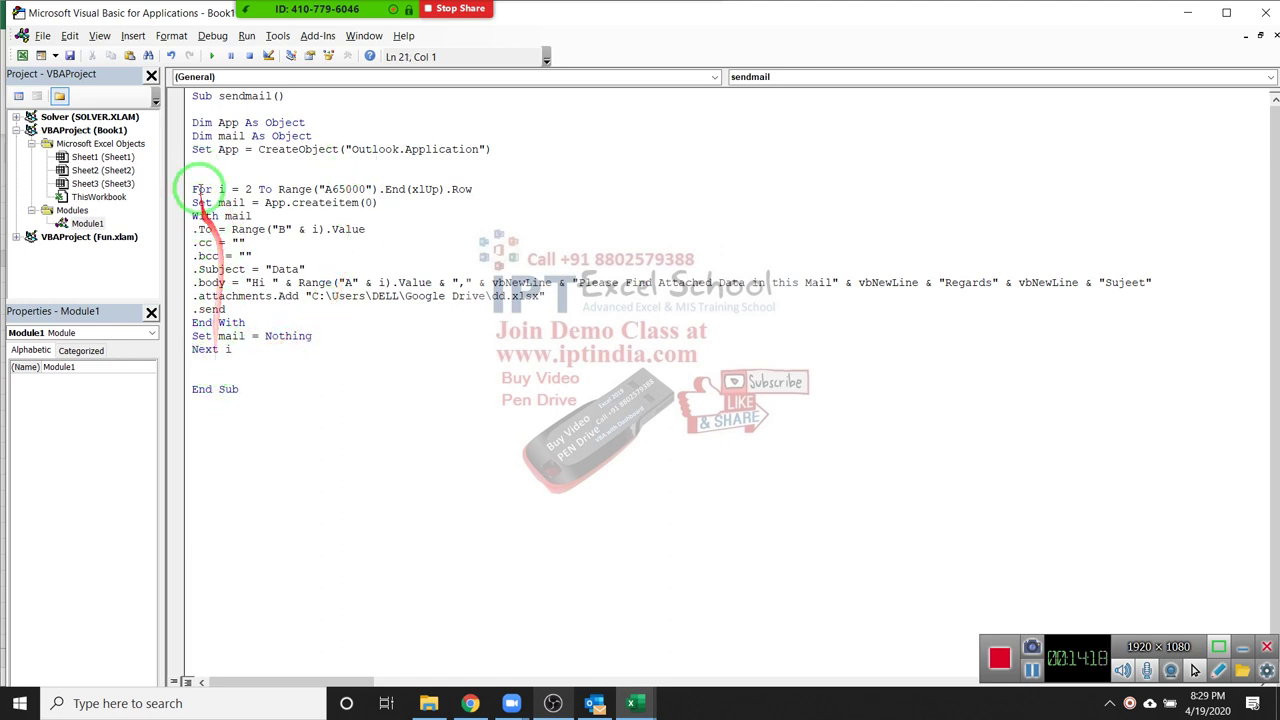
drag(190, 149, 565, 143)
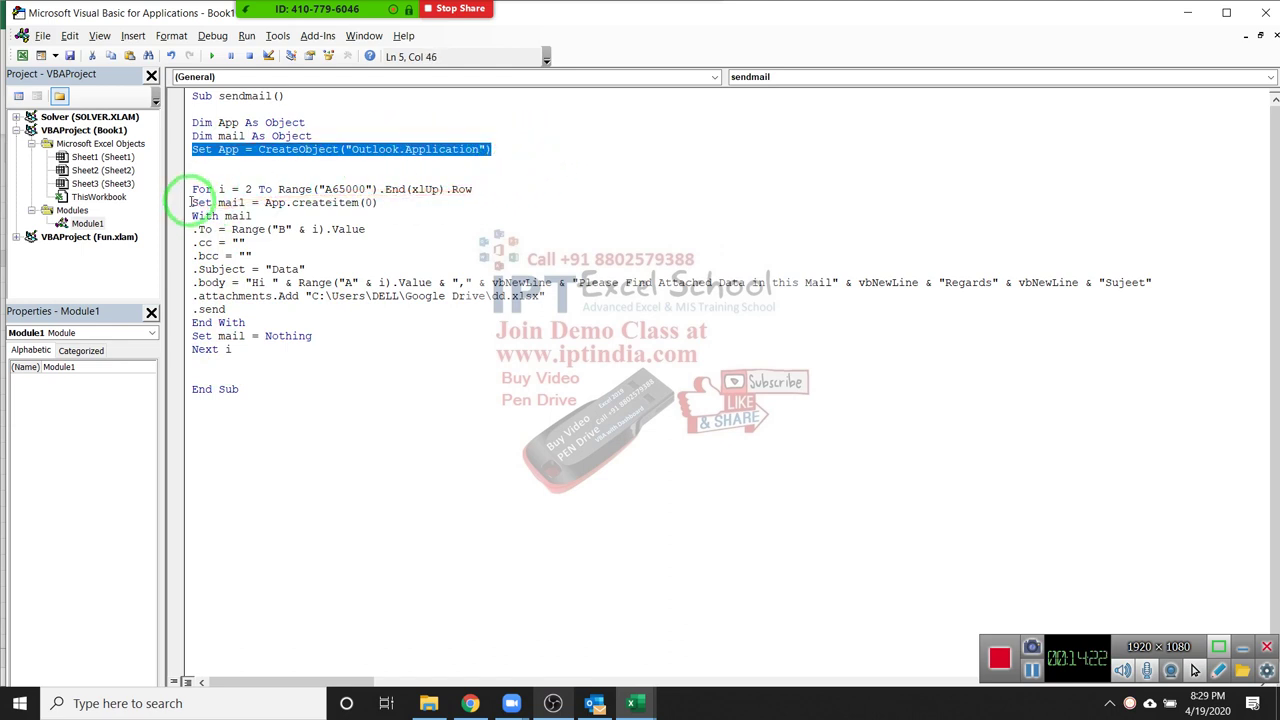
drag(190, 202, 381, 202)
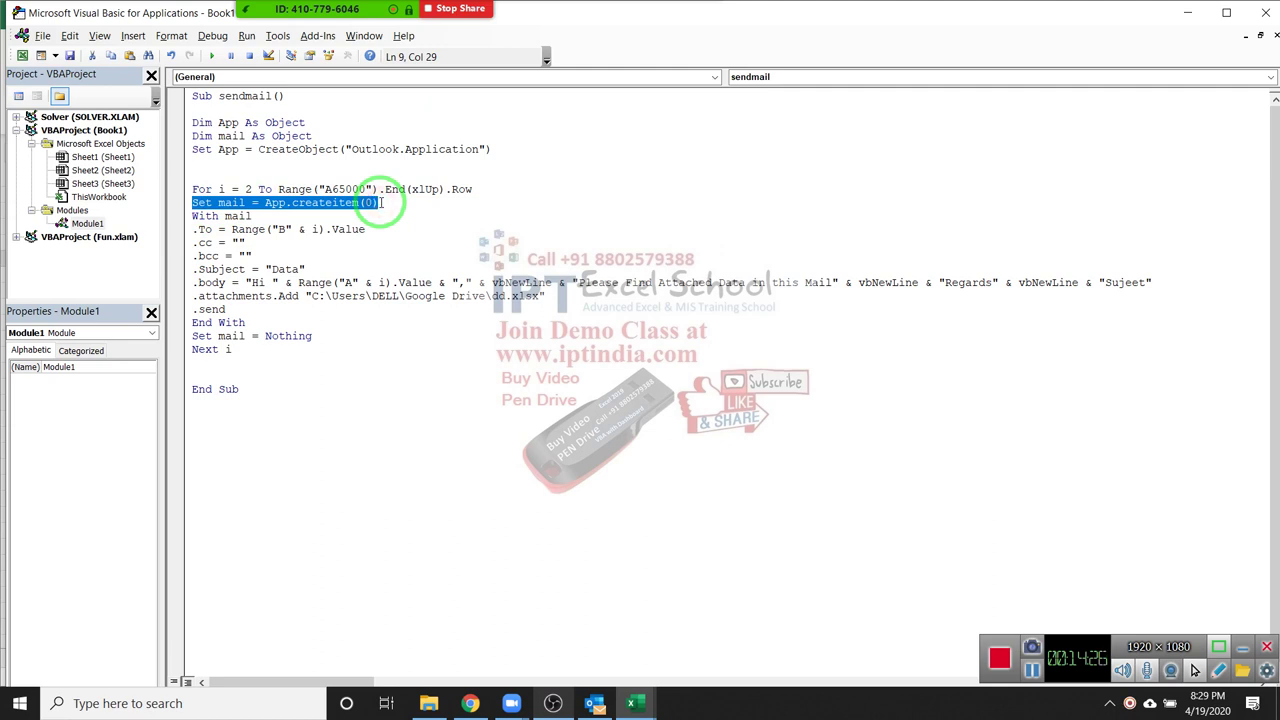
key(Delete)
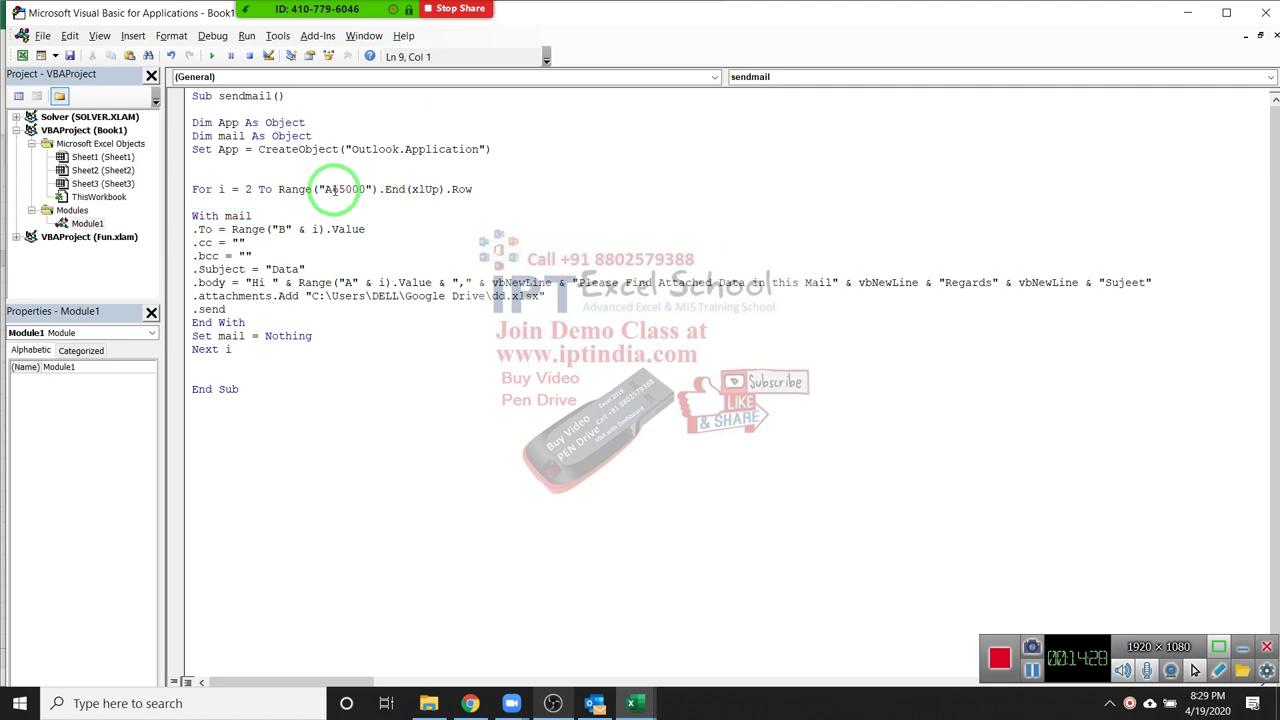
key(ctrl+z)
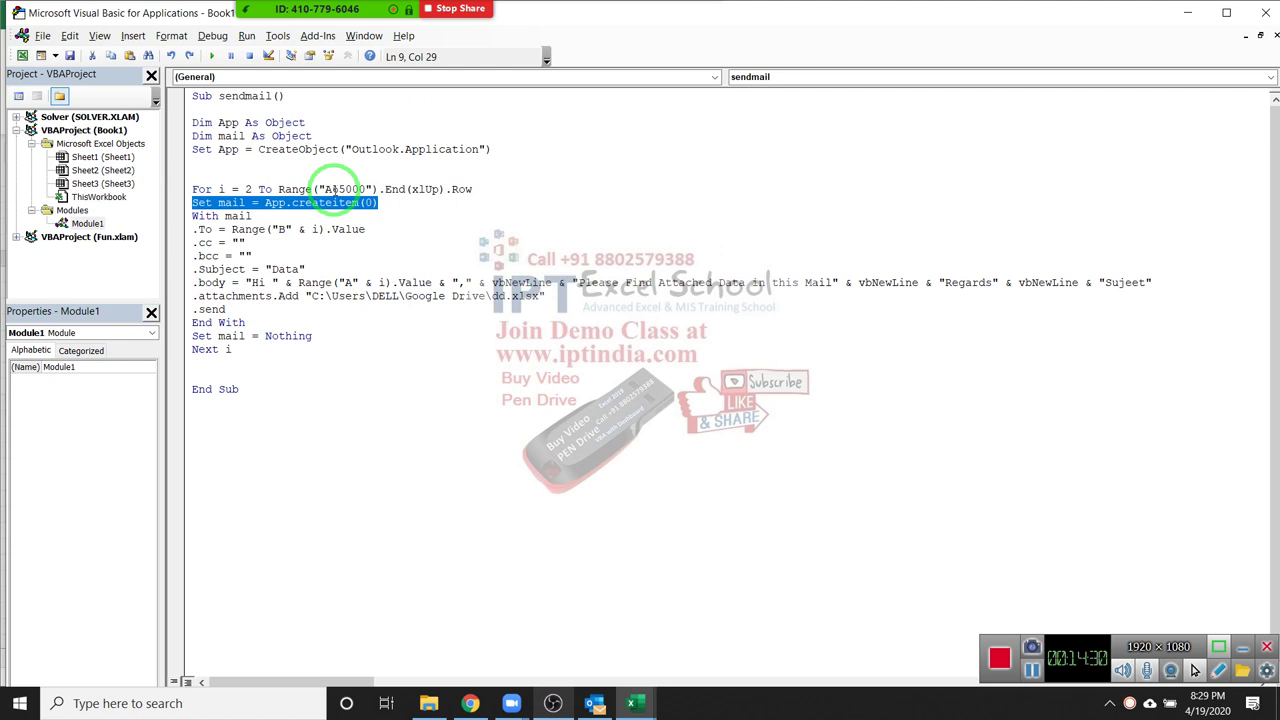
key(ctrl+x)
click(294, 162)
key(ctrl+v)
drag(290, 180, 210, 320)
click(193, 336)
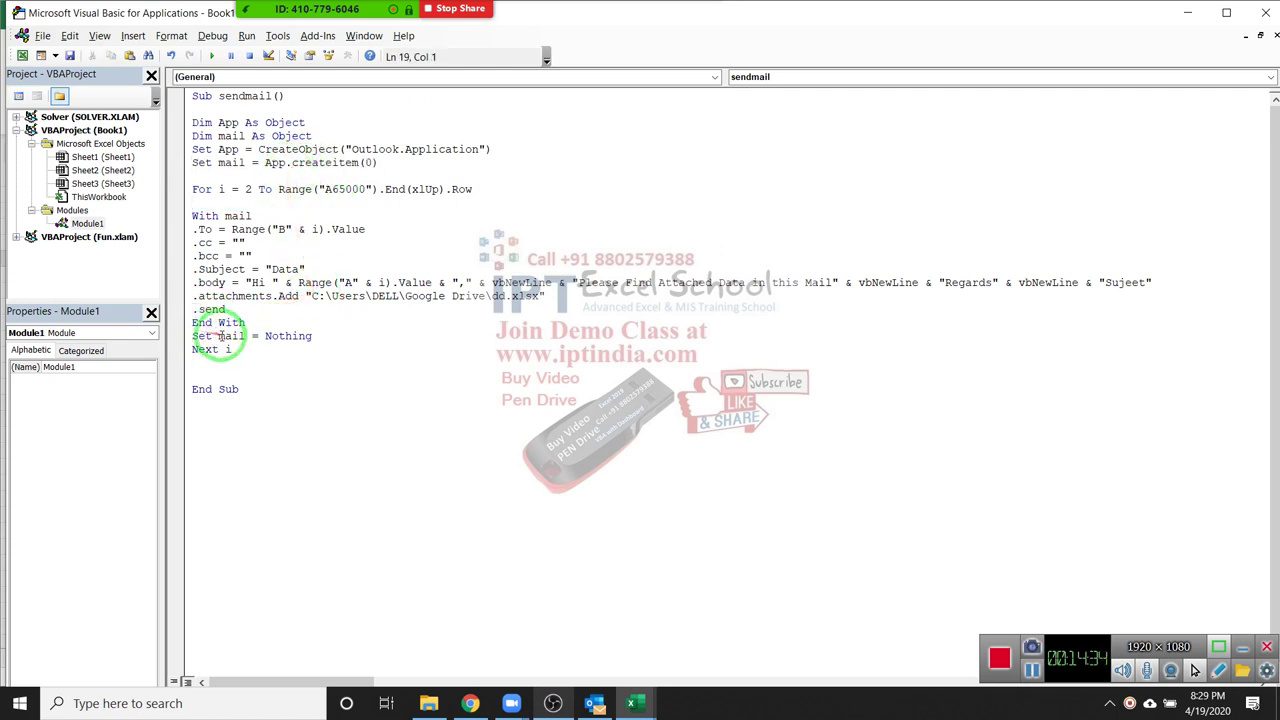
- Comment out Set mail = Nothing, test-run the macro, and end the moved-or-deleted run-time error
text(')
drag(344, 297, 330, 245)
click(211, 56)
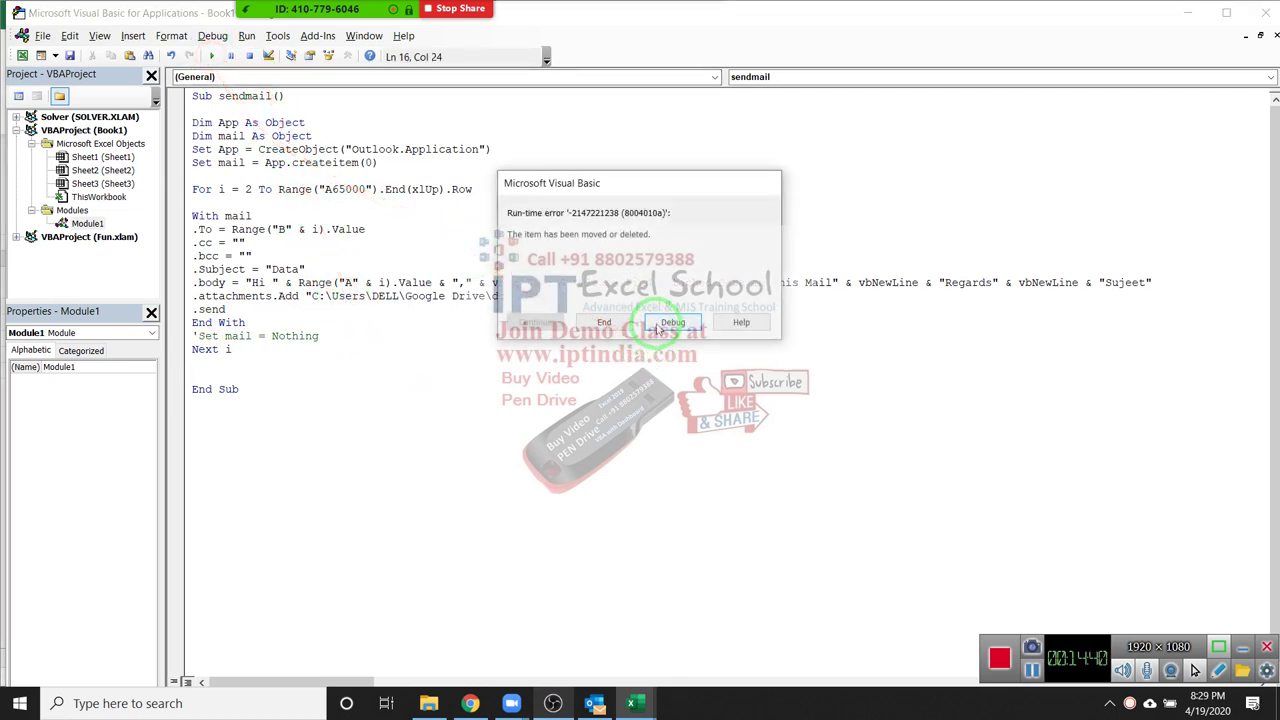
drag(666, 330, 618, 325)
click(606, 322)
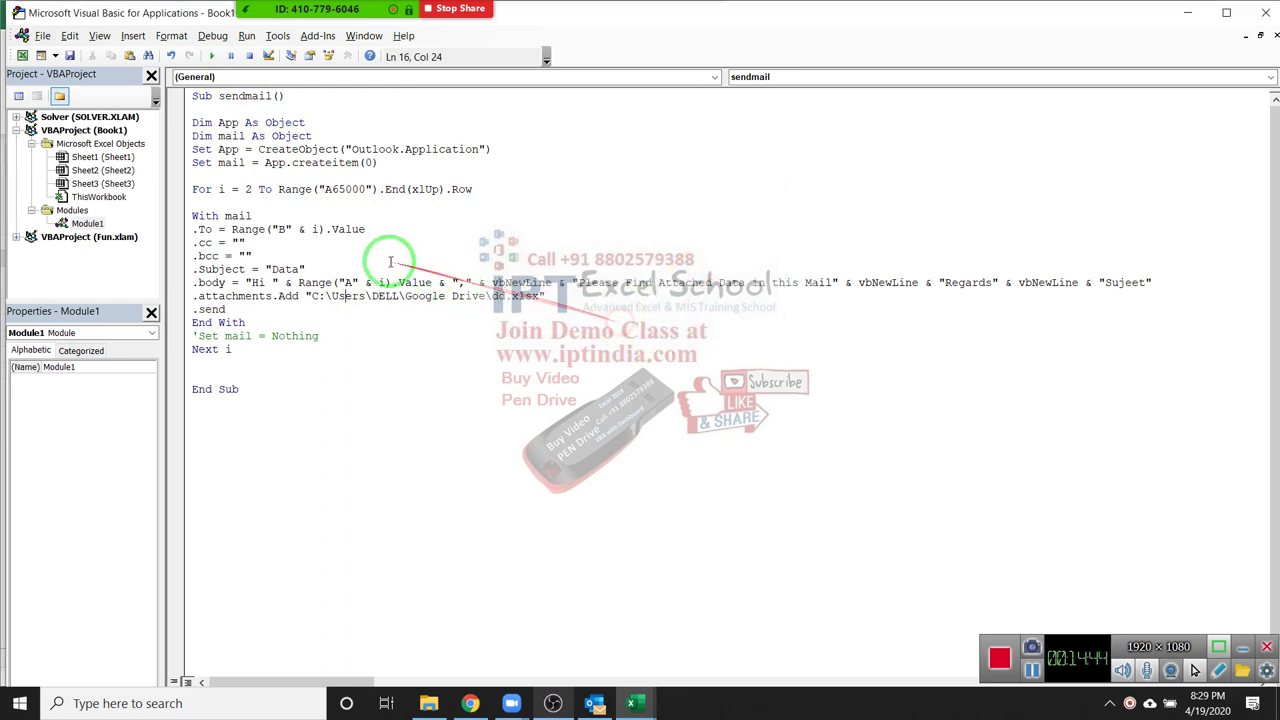
click(186, 162)
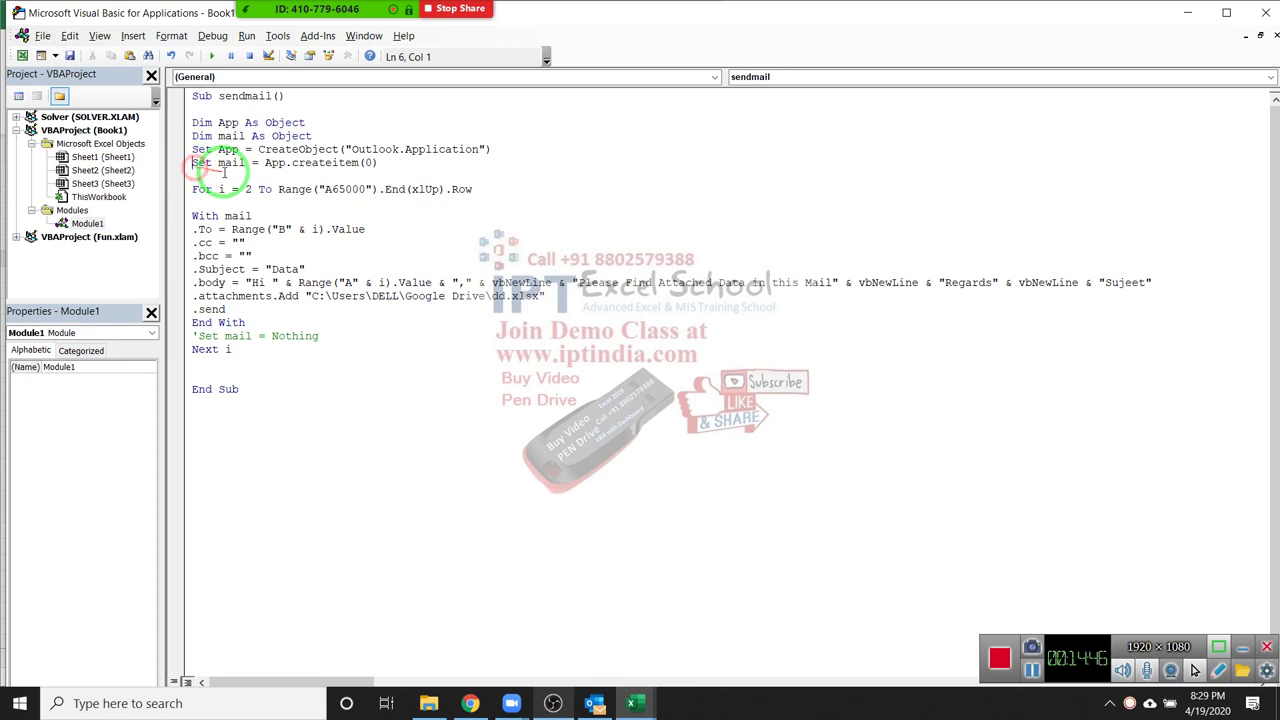
- Move Set mail = App.createitem(0) back after the For line and uncomment Set mail = Nothing
key(shift+Down)
key(Delete)
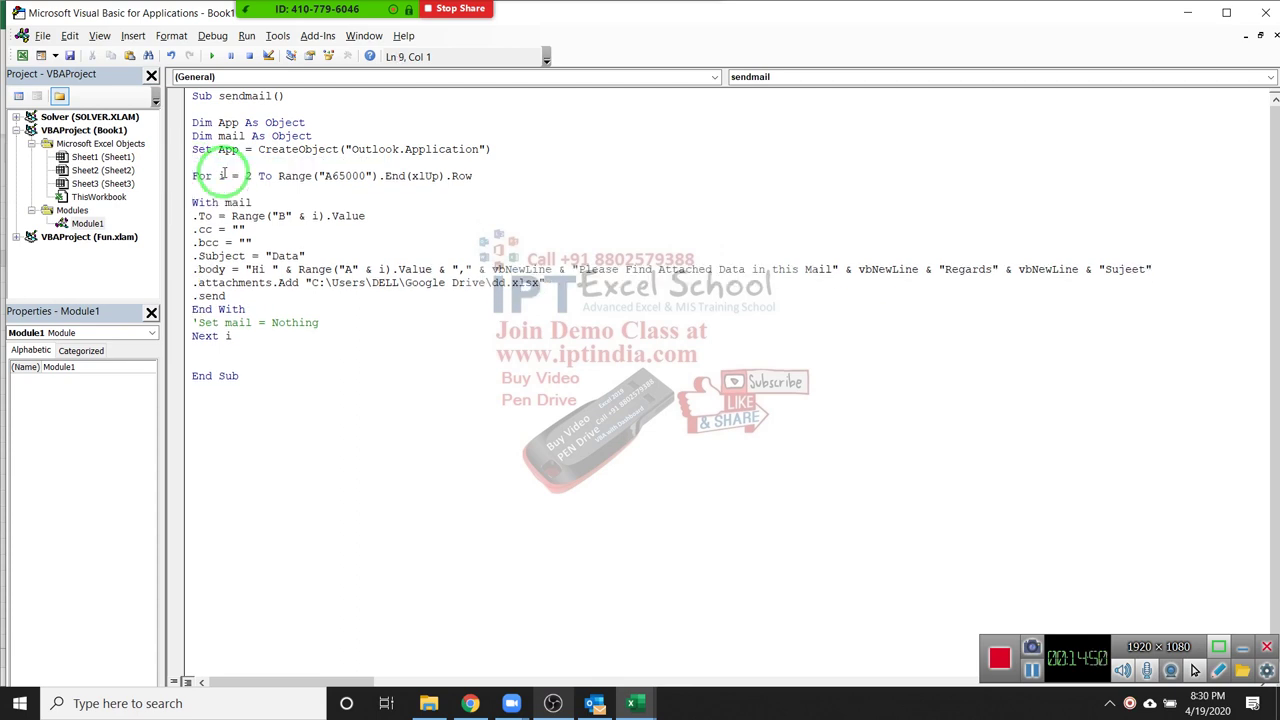
key(ctrl+v)
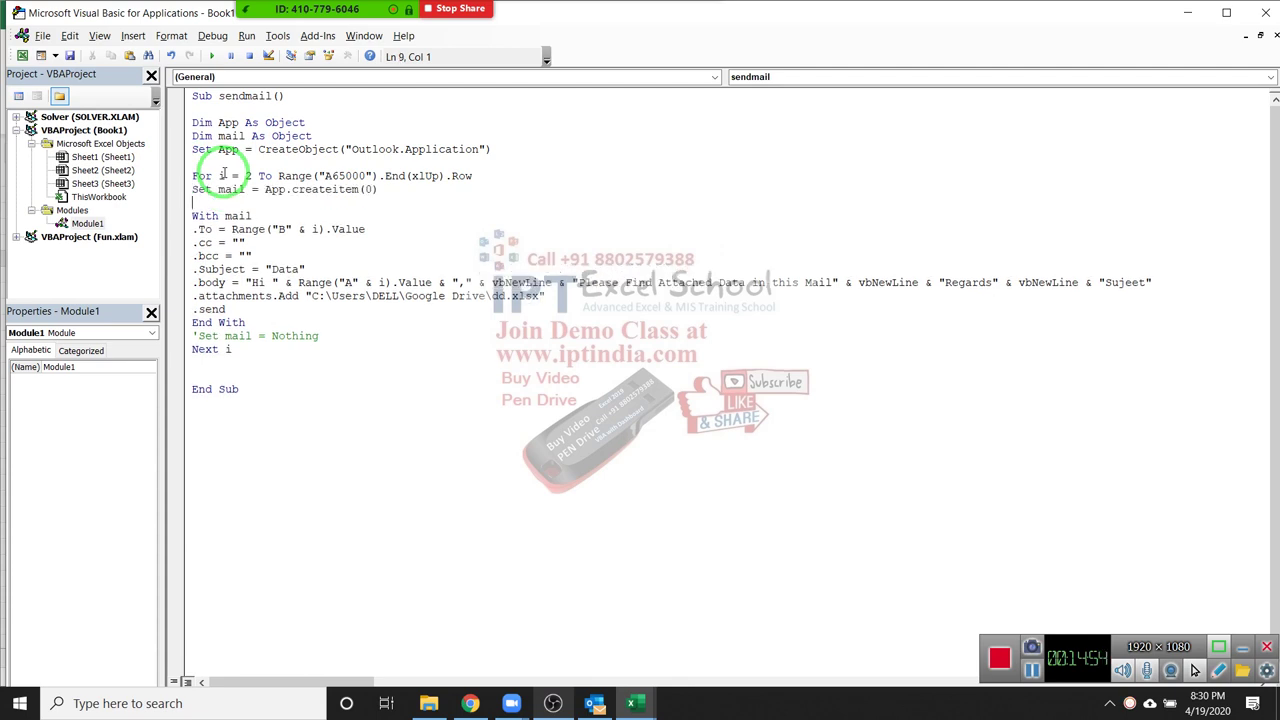
key(shift+Down)
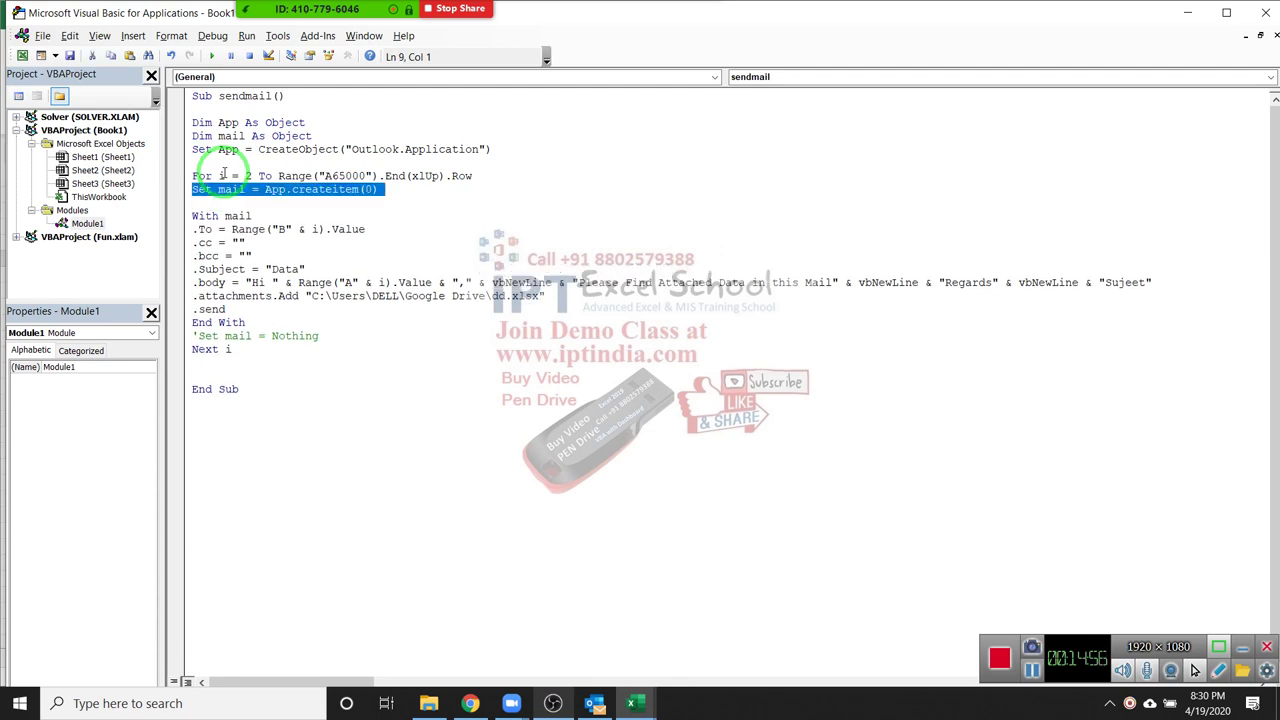
key(Down)
key(Down)
key(Down)
key(Down)
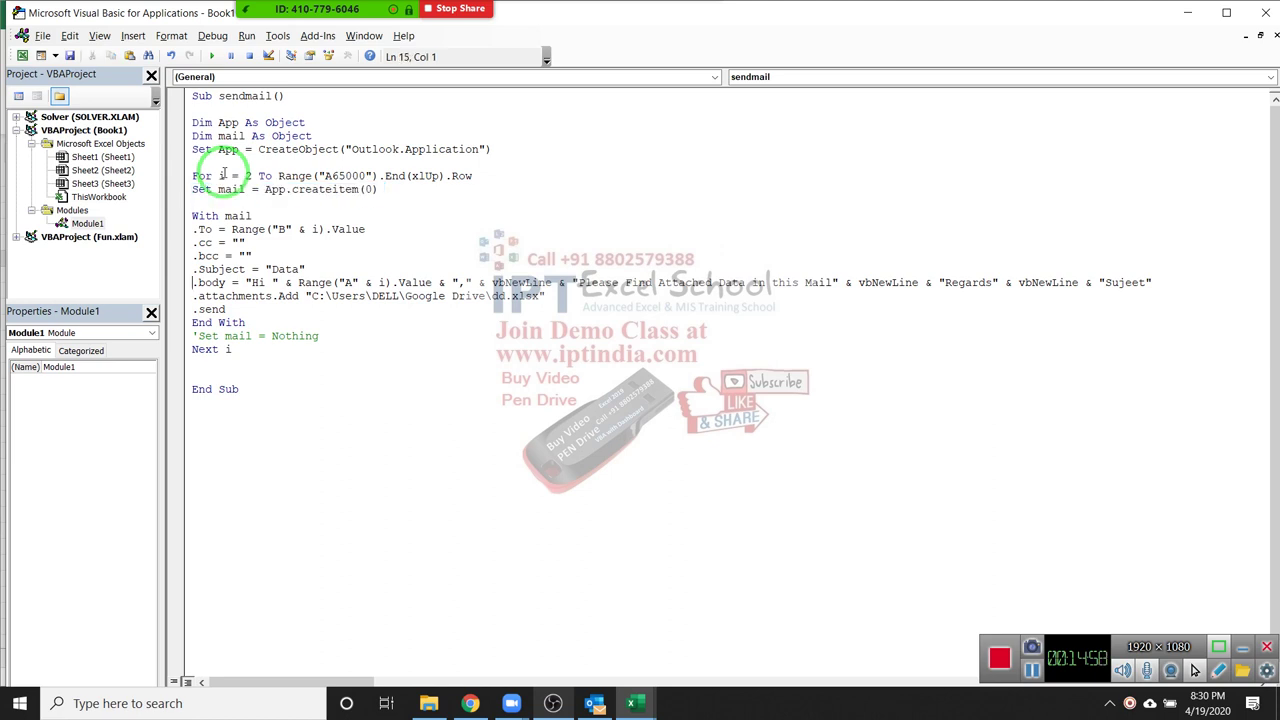
key(Delete)
- Select and review the With mail block's mail properties
key(shift+Up)
key(shift+Up)
key(shift+Up)
key(shift+Up)
key(shift+Up)
key(shift+Up)
key(shift+Up)
key(shift+Up)
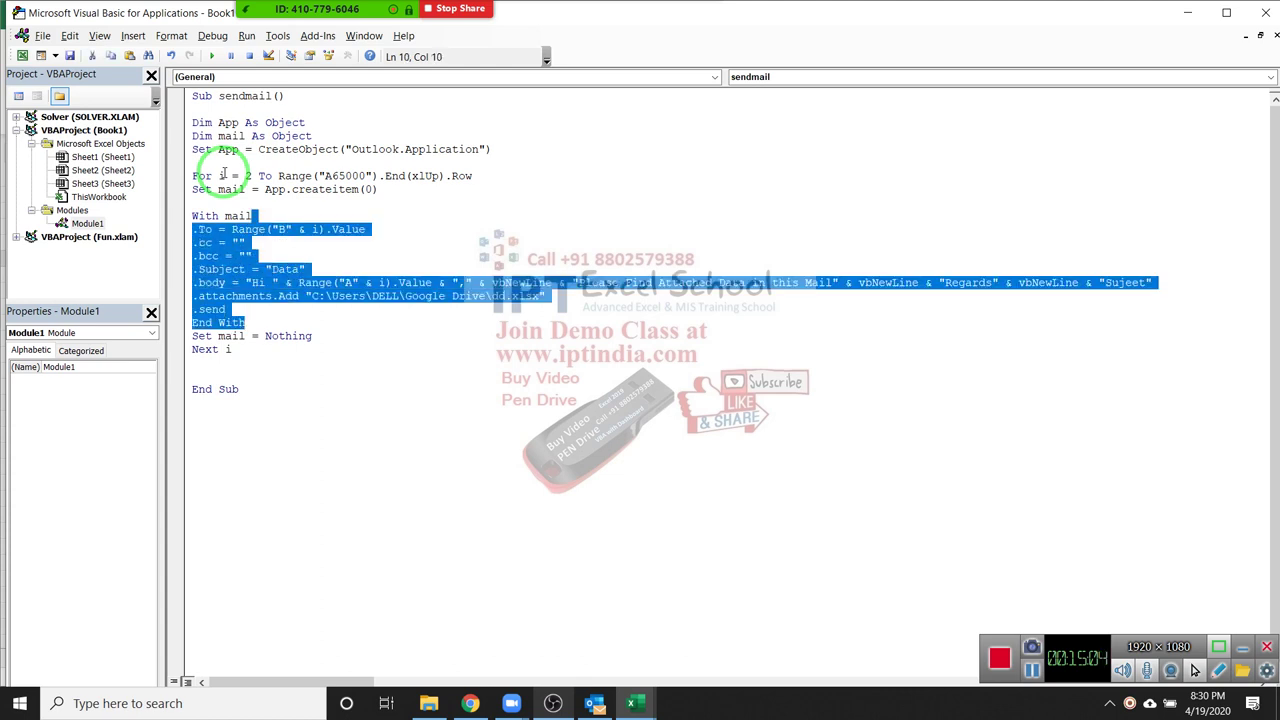
key(shift+Down)
key(shift+Right)
key(shift+Right)
key(shift+Right)
key(shift+Up)
key(shift+Up)
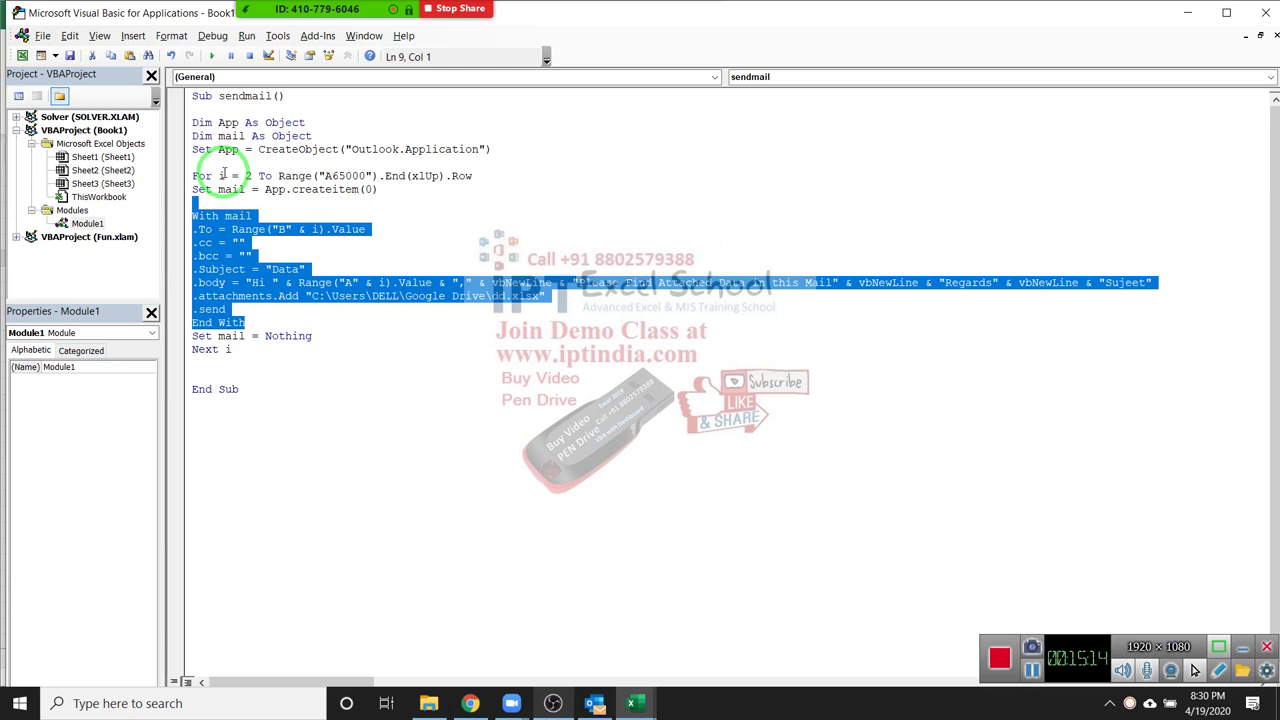
click(270, 336)
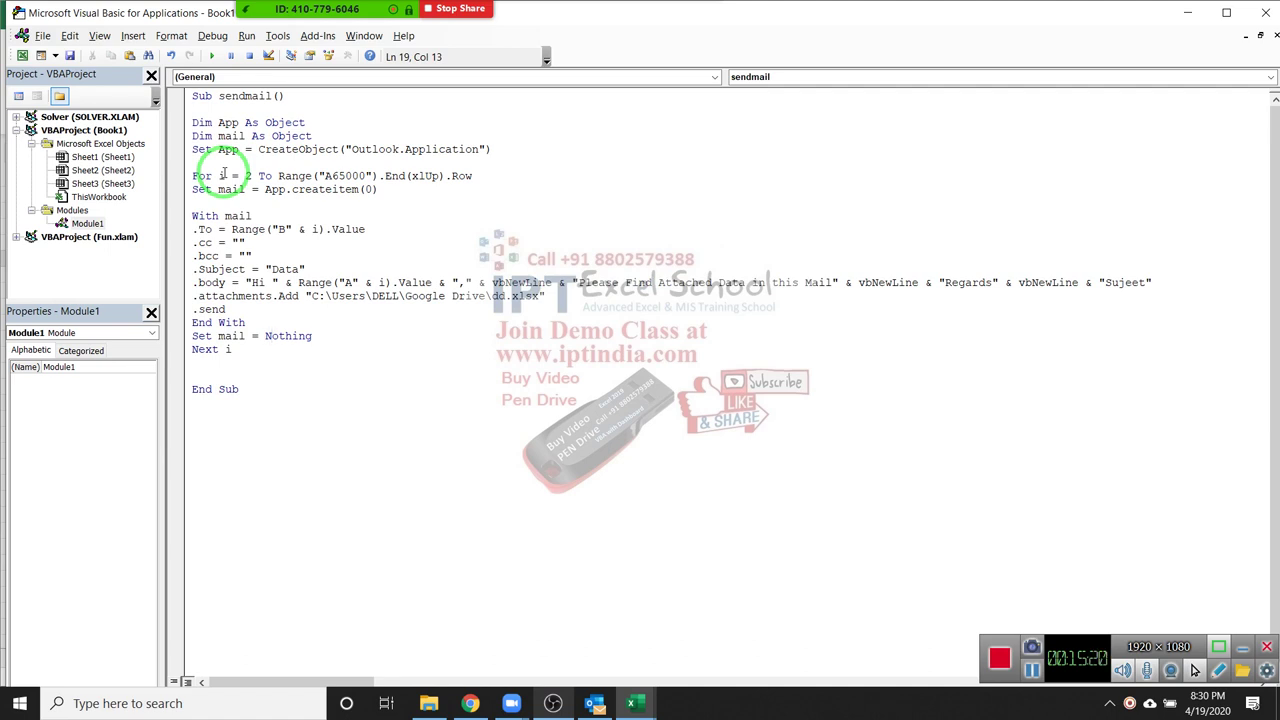
- Add a blank line after Dim mail and step through the declarations and Outlook creation line
key(Page_Up)
click(330, 131)
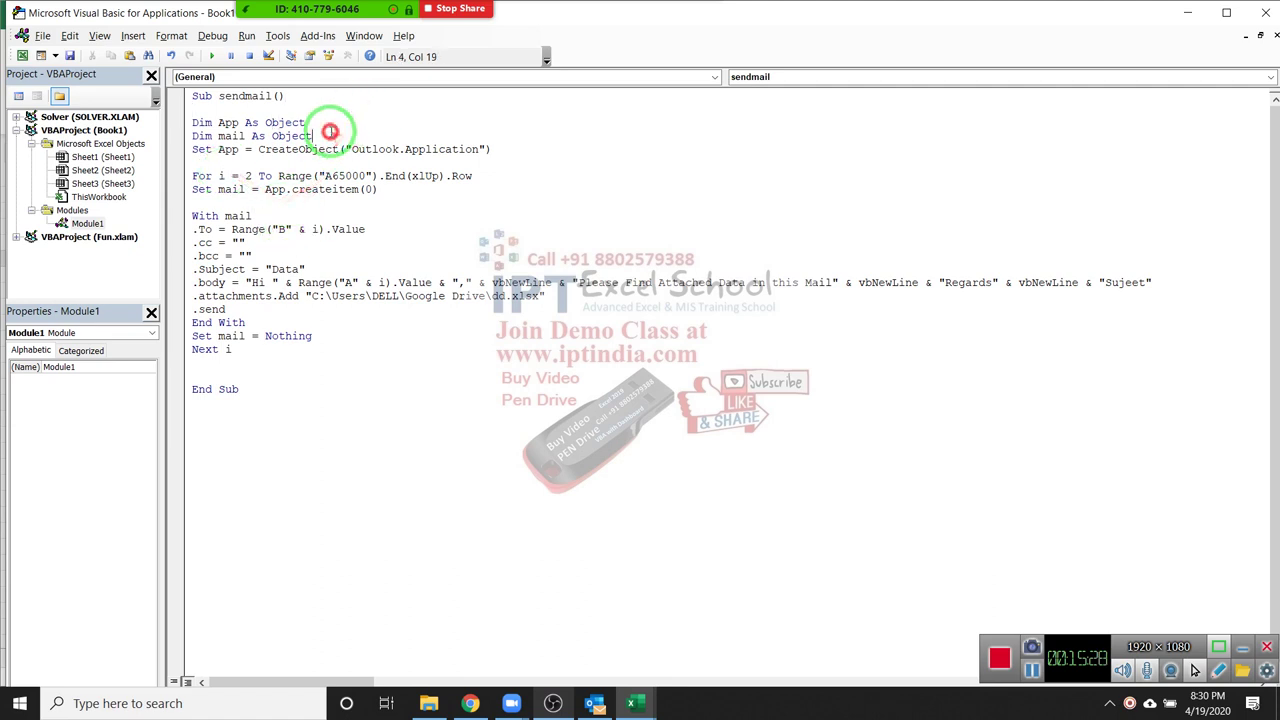
key(Return)
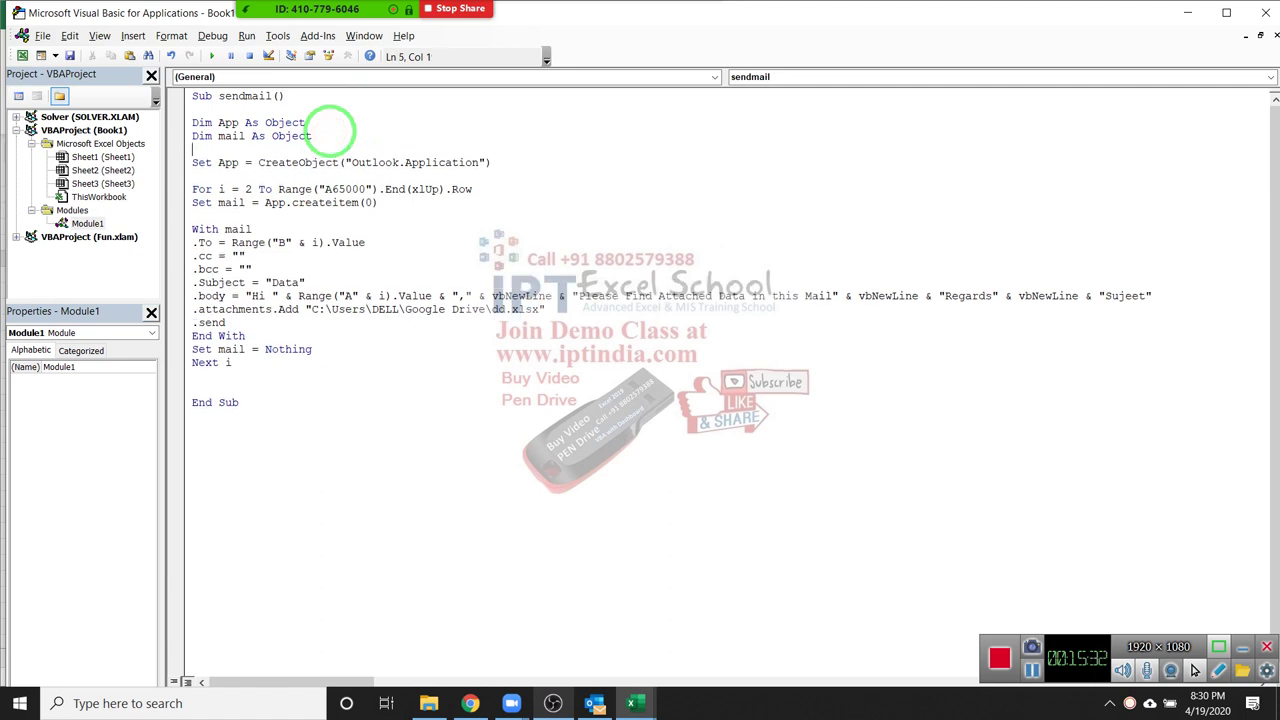
key(Down)
key(shift+Down)
key(Down)
key(shift+Down)
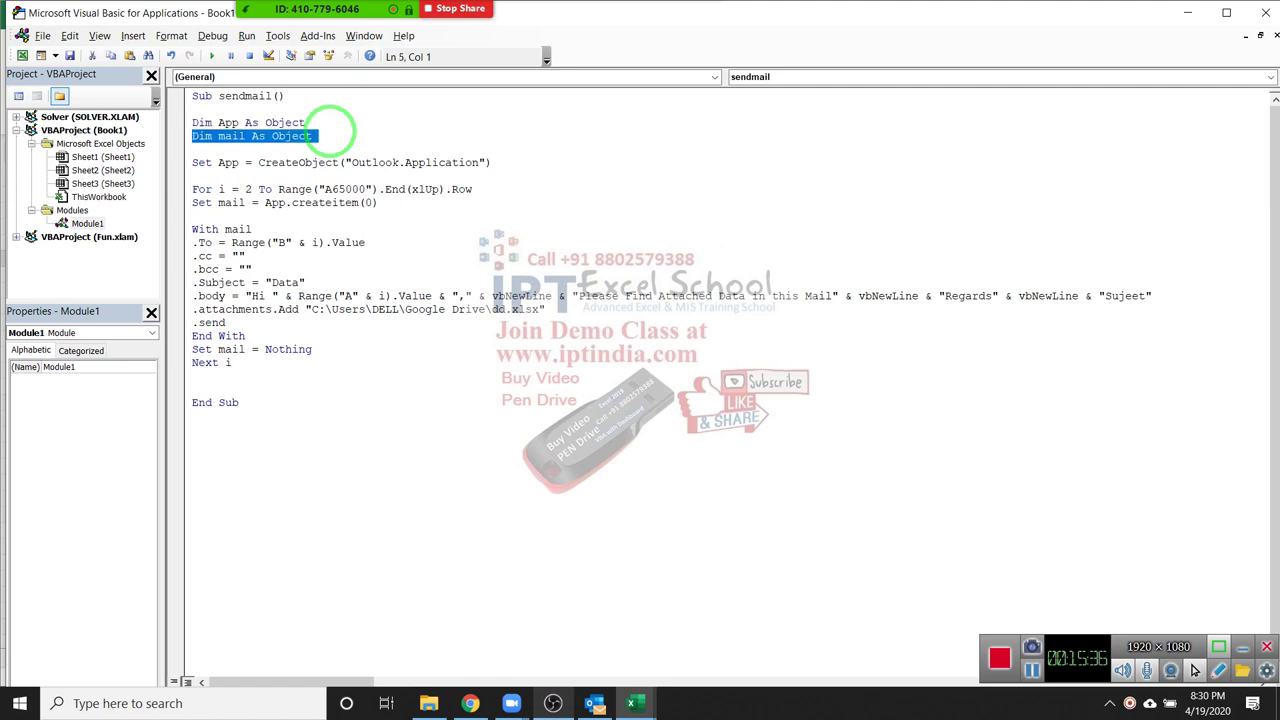
key(Down)
key(shift+Down)
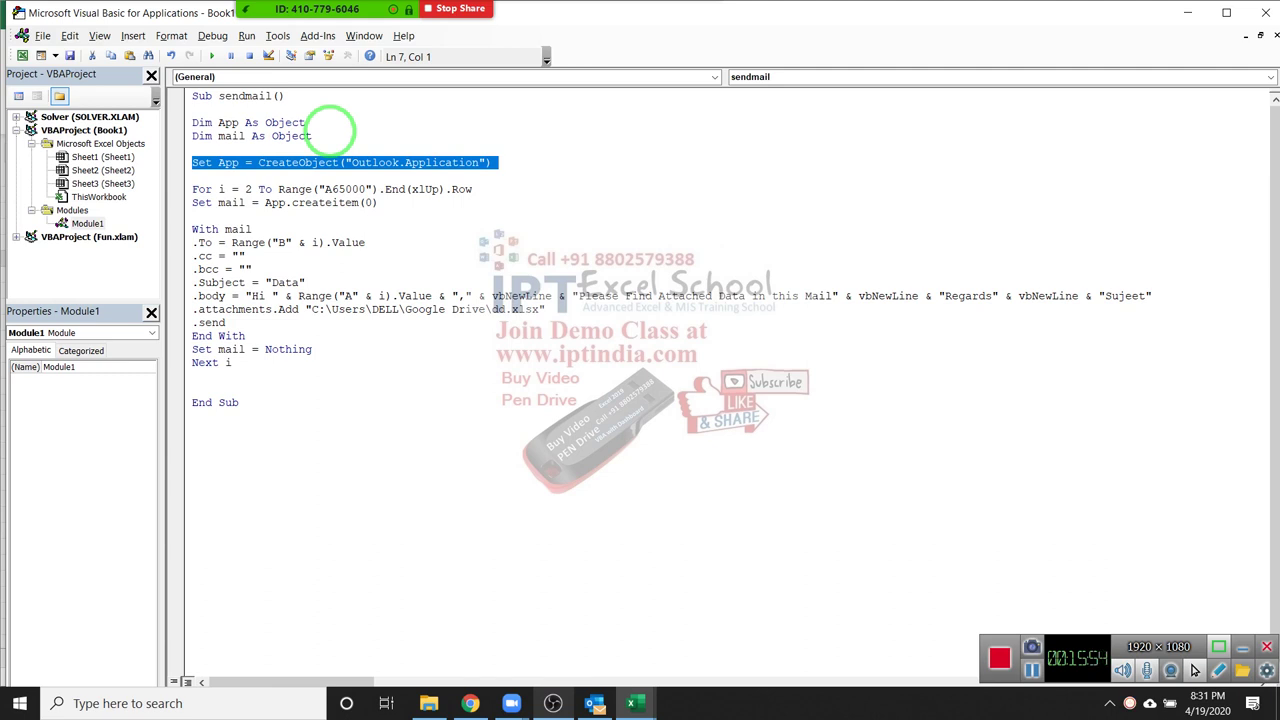
- Highlight the CreateObject("Outlook.Application") and createitem lines in sendmail, then bring up the Outlook inbox
key(Down)
key(Down)
key(Down)
key(shift+Down)
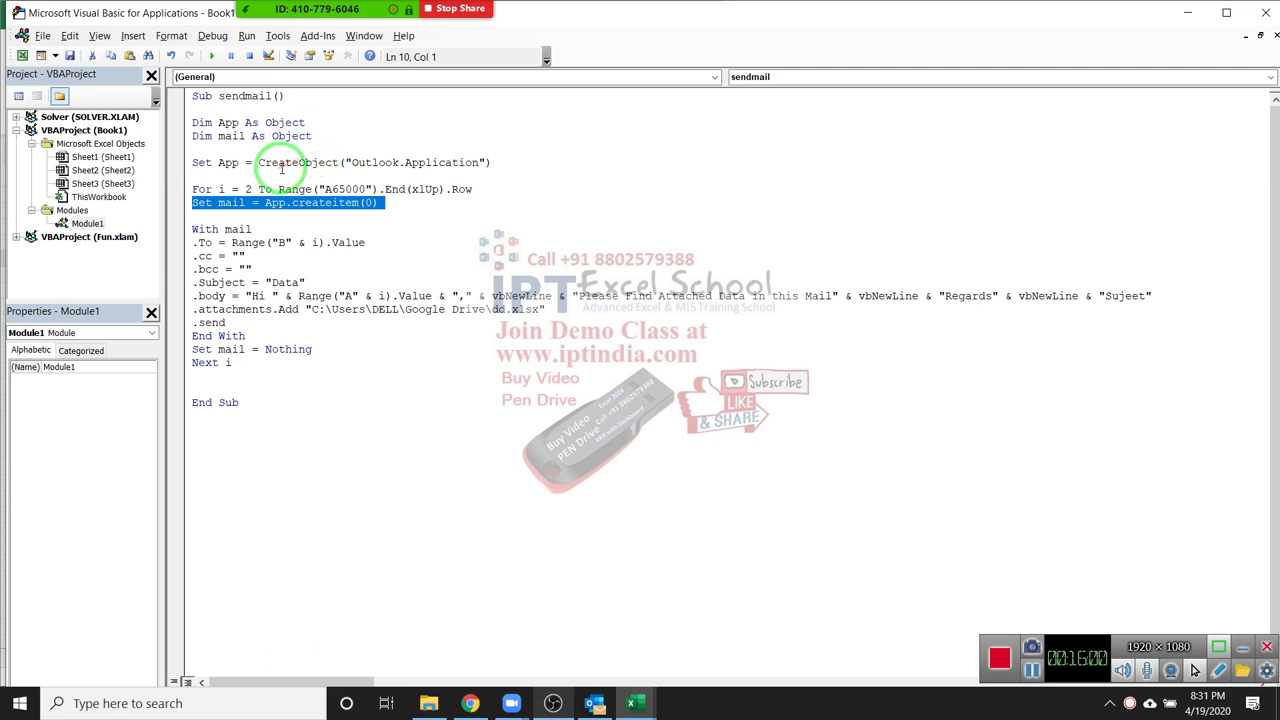
click(308, 172)
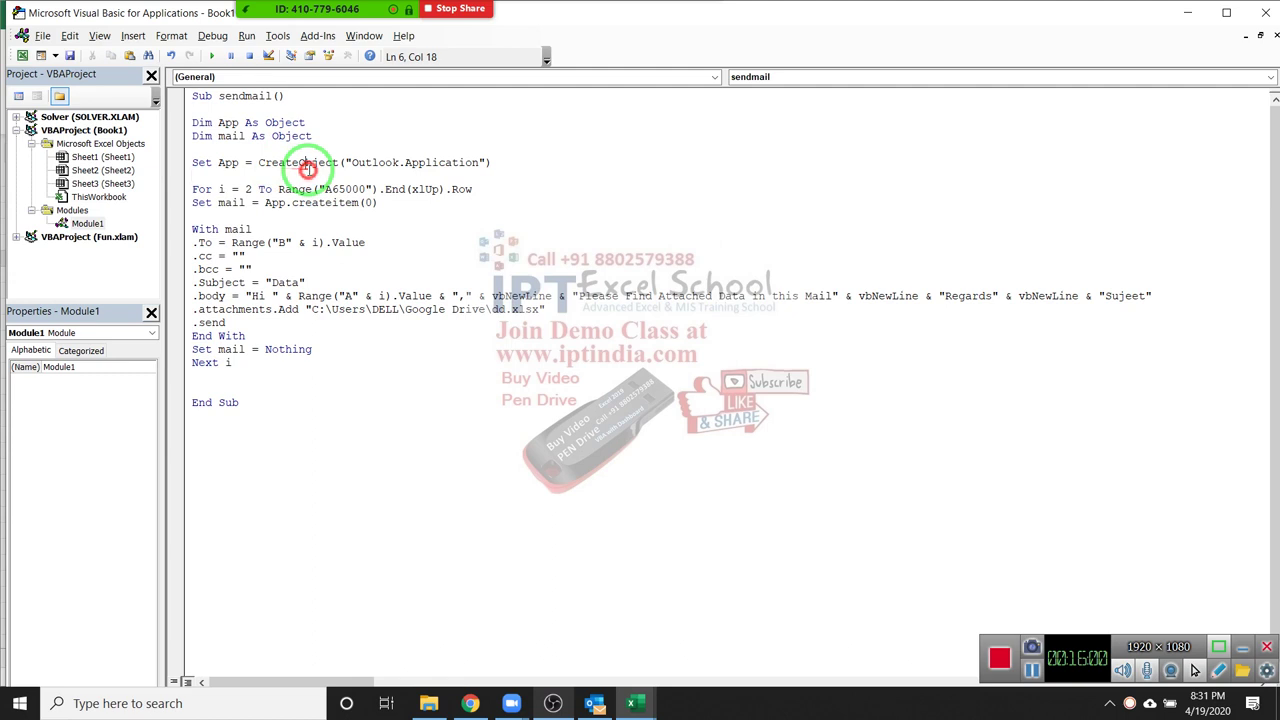
click(386, 163)
double_click(326, 203)
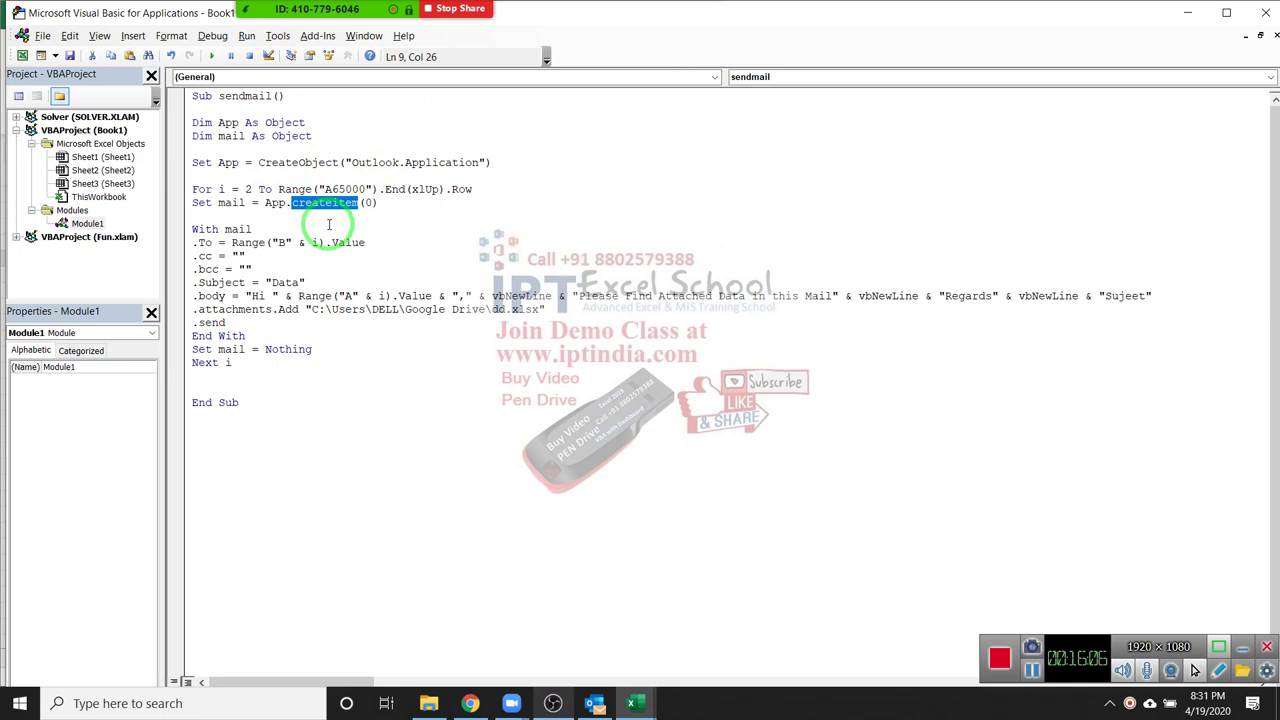
click(594, 703)
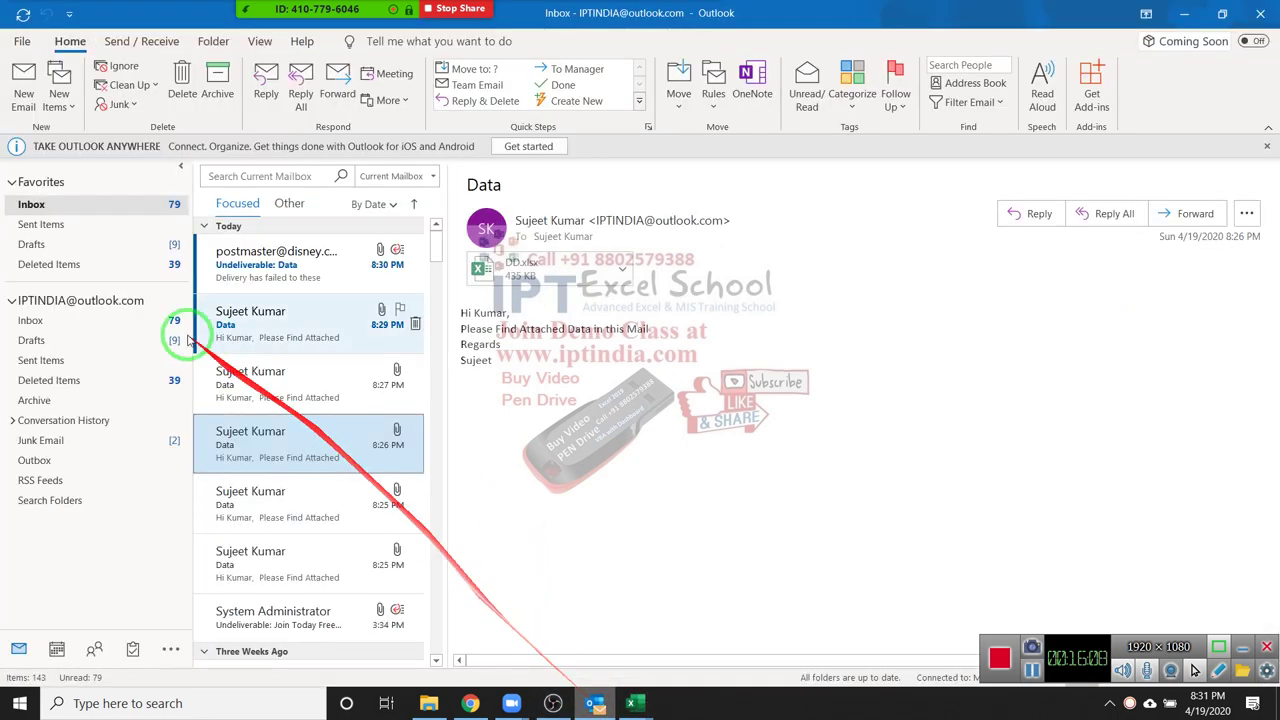
- Show Outlook's New Items types list, then return to VBA and highlight createitem's 0 argument
click(59, 100)
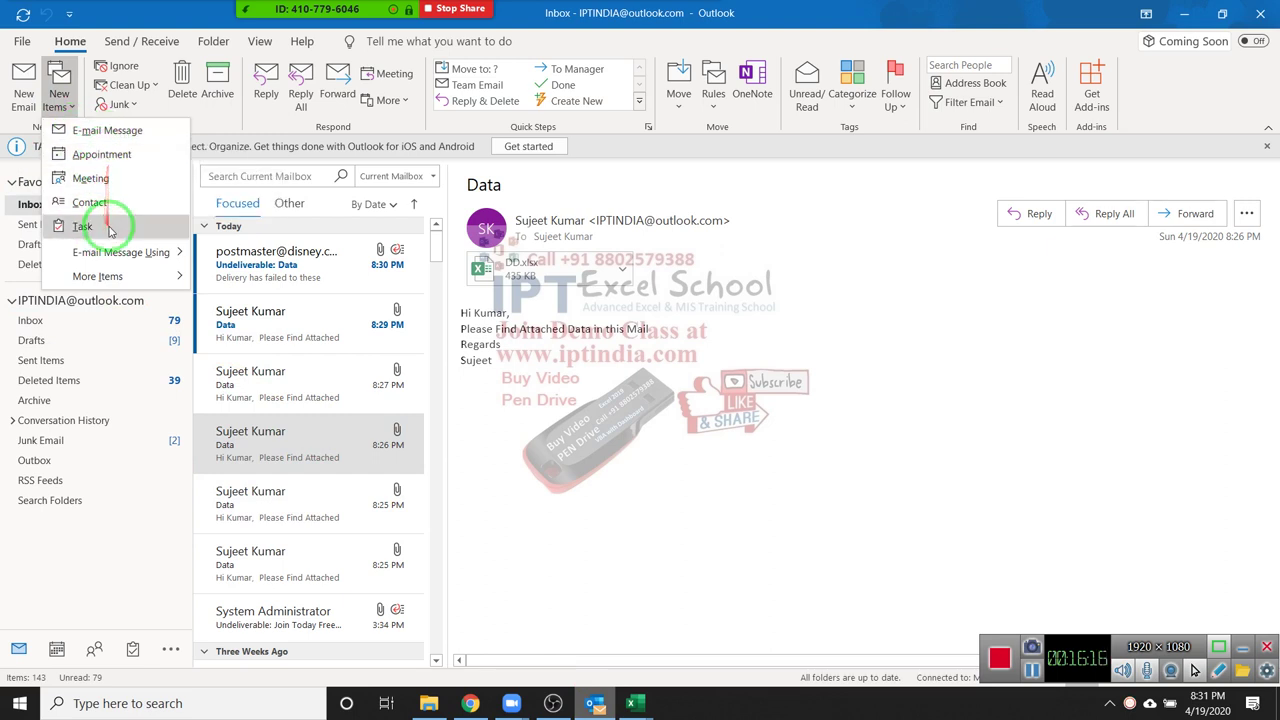
drag(90, 122, 93, 210)
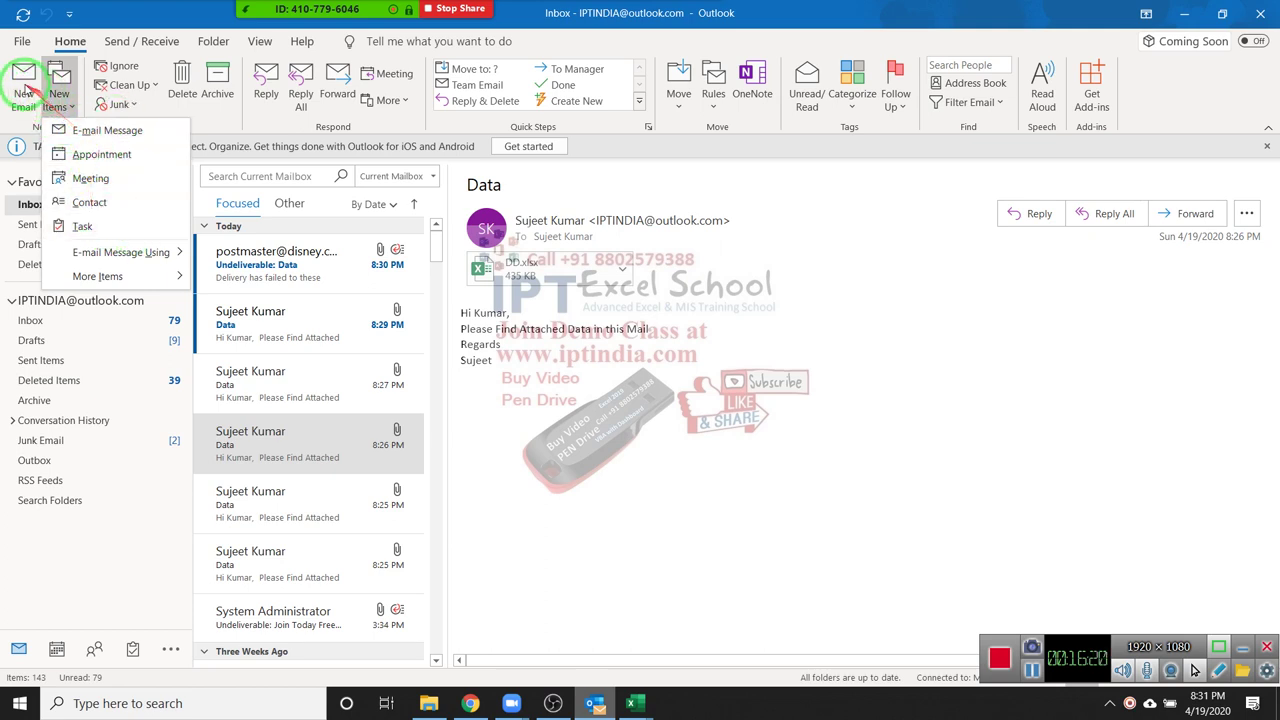
drag(38, 108, 457, 386)
key(Escape)
key(alt+Tab)
drag(363, 203, 371, 203)
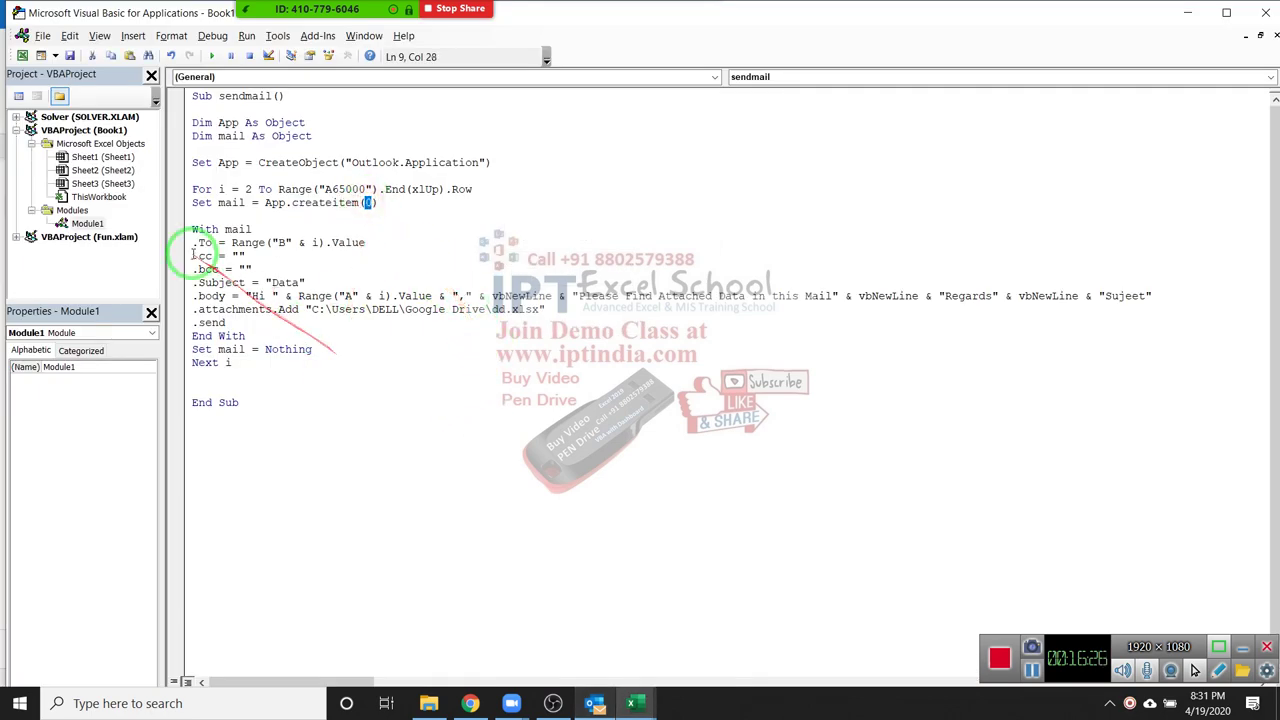
- Highlight the With mail block, the .send word and the Set mail = Nothing line
mouse_move(193, 229)
mouse_down()
mouse_move(202, 292)
mouse_move(262, 349)
mouse_up()
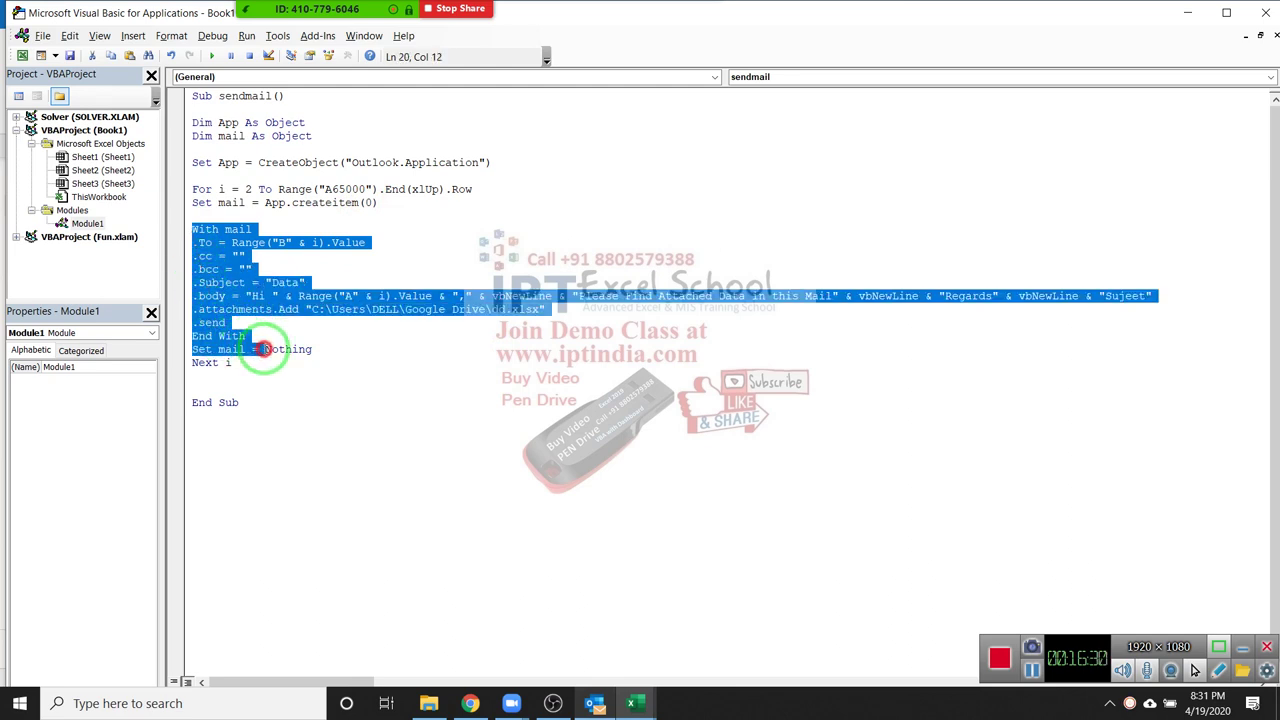
double_click(212, 323)
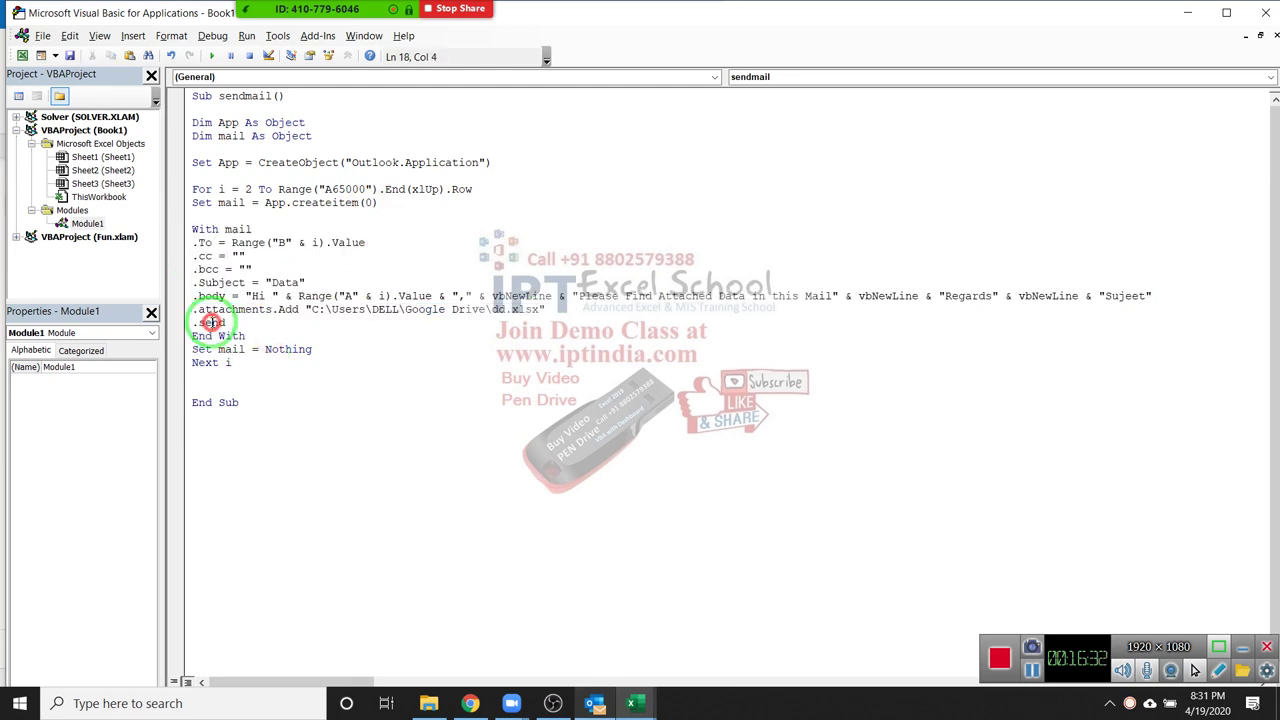
drag(188, 349, 312, 351)
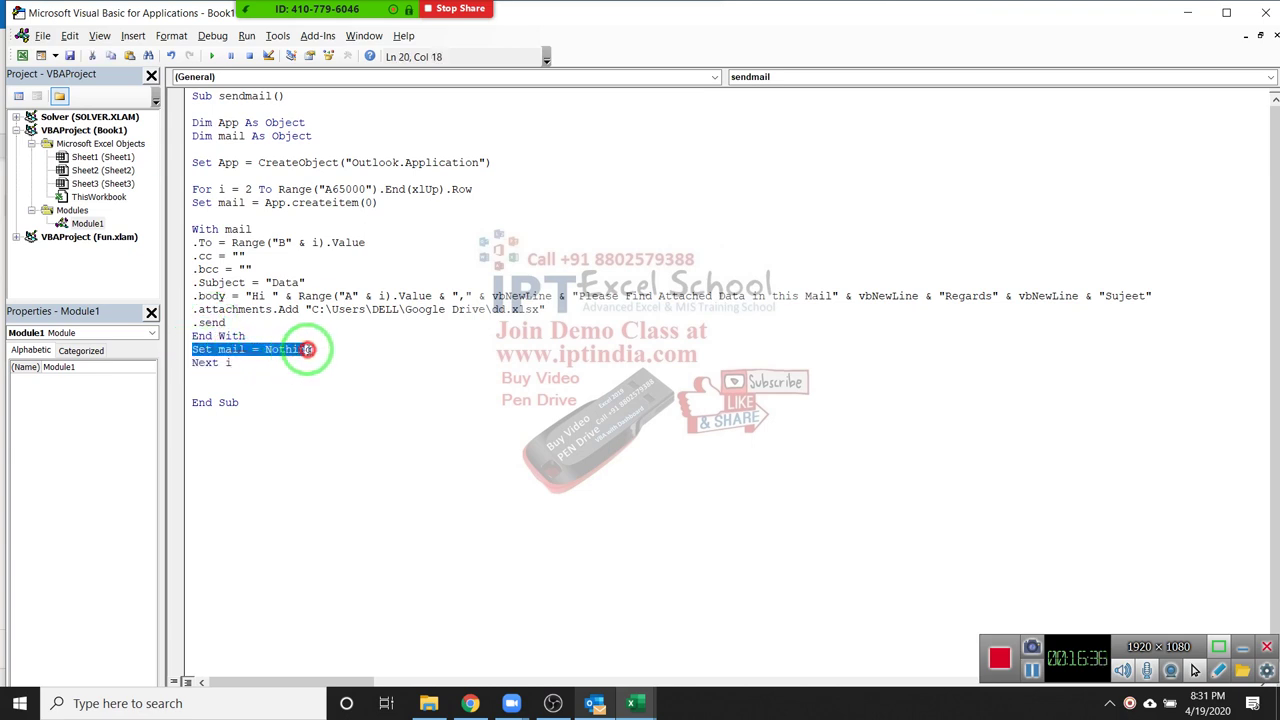
drag(192, 215, 200, 339)
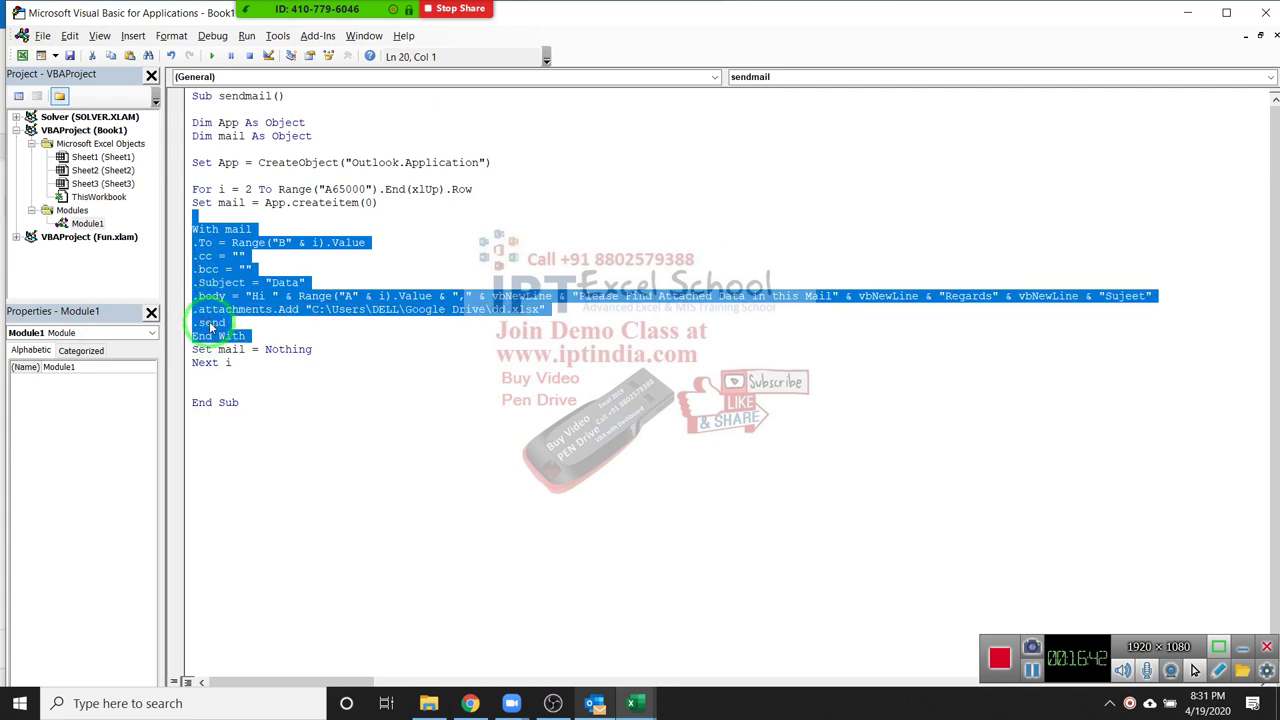
click(307, 351)
drag(307, 351, 186, 349)
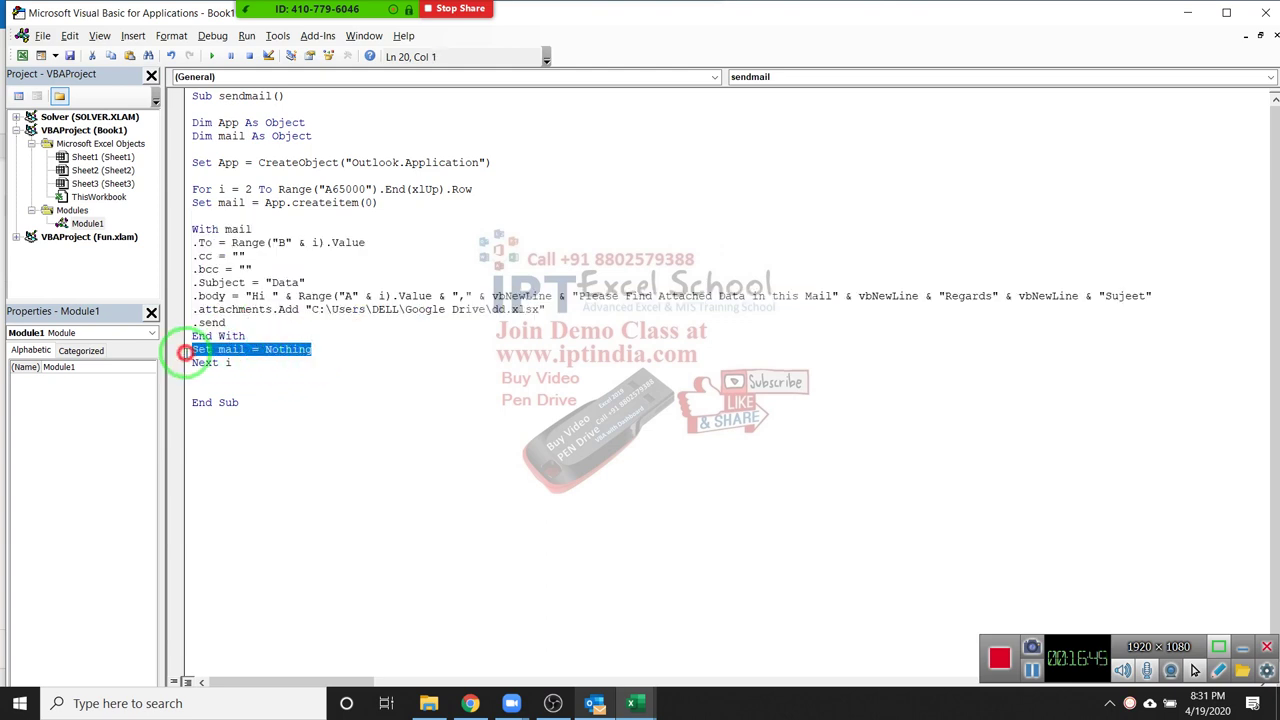
click(186, 214)
- Insert a blank line above .send inside the With mail block
click(192, 175)
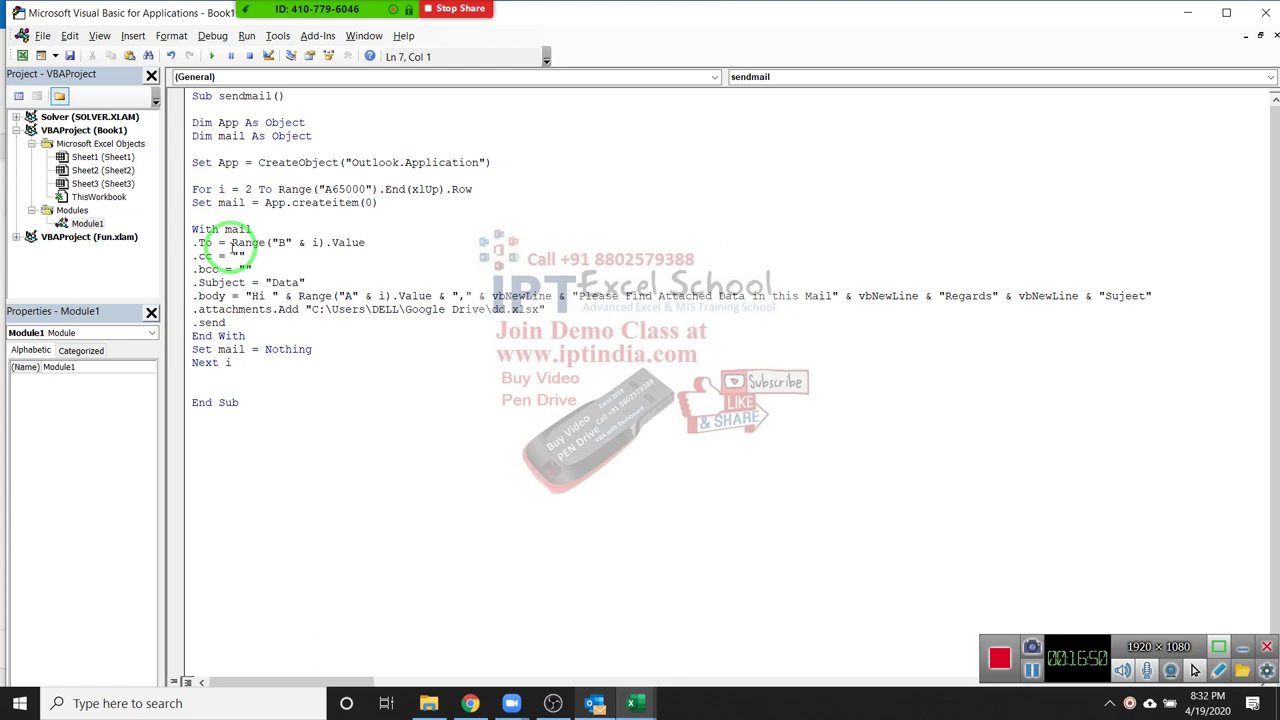
click(194, 323)
key(Return)
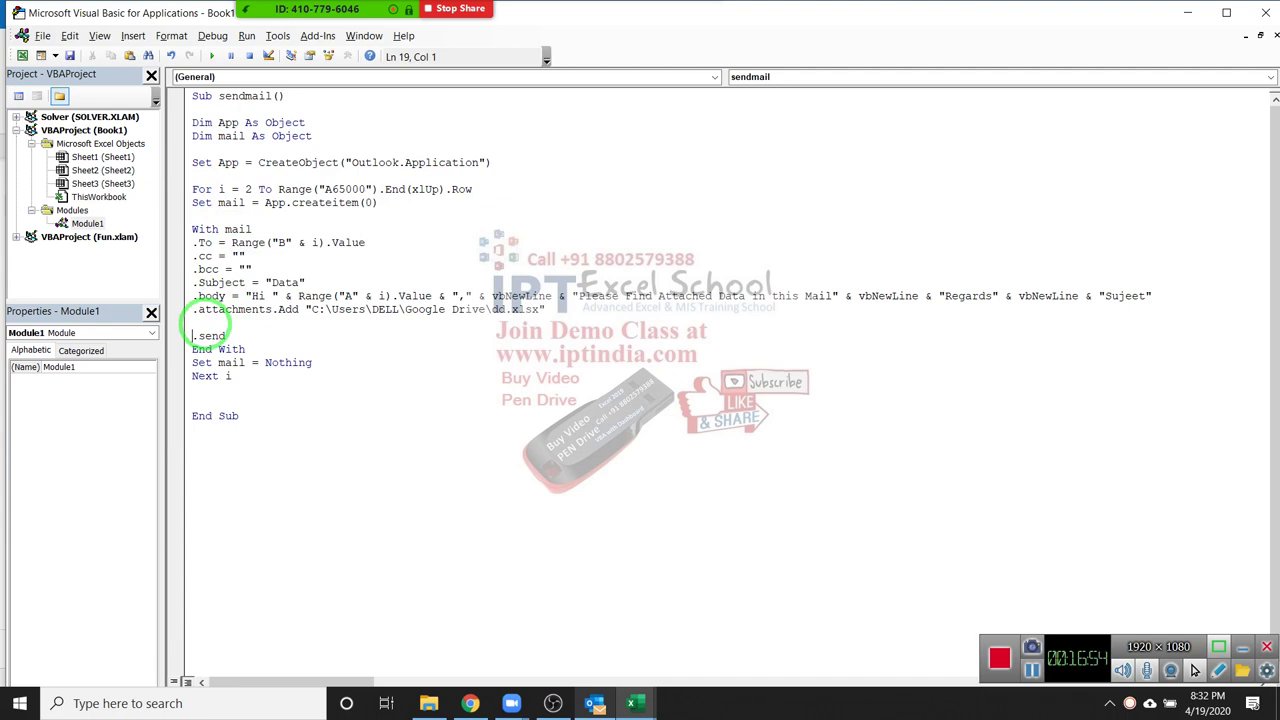
- Check the whatapp workbook's name in the Google Drive folder without renaming it, then return to VBA
key(alt+Tab)
key(alt+Tab)
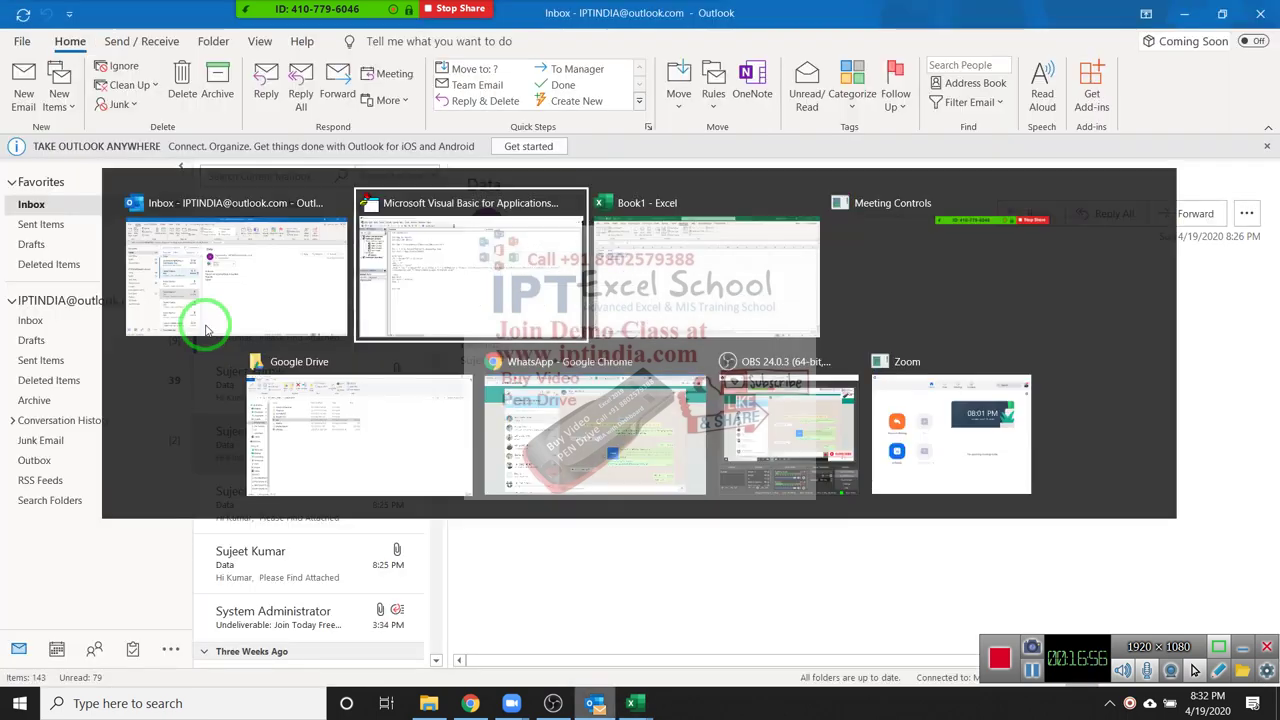
key(alt+Tab)
key(alt+Tab)
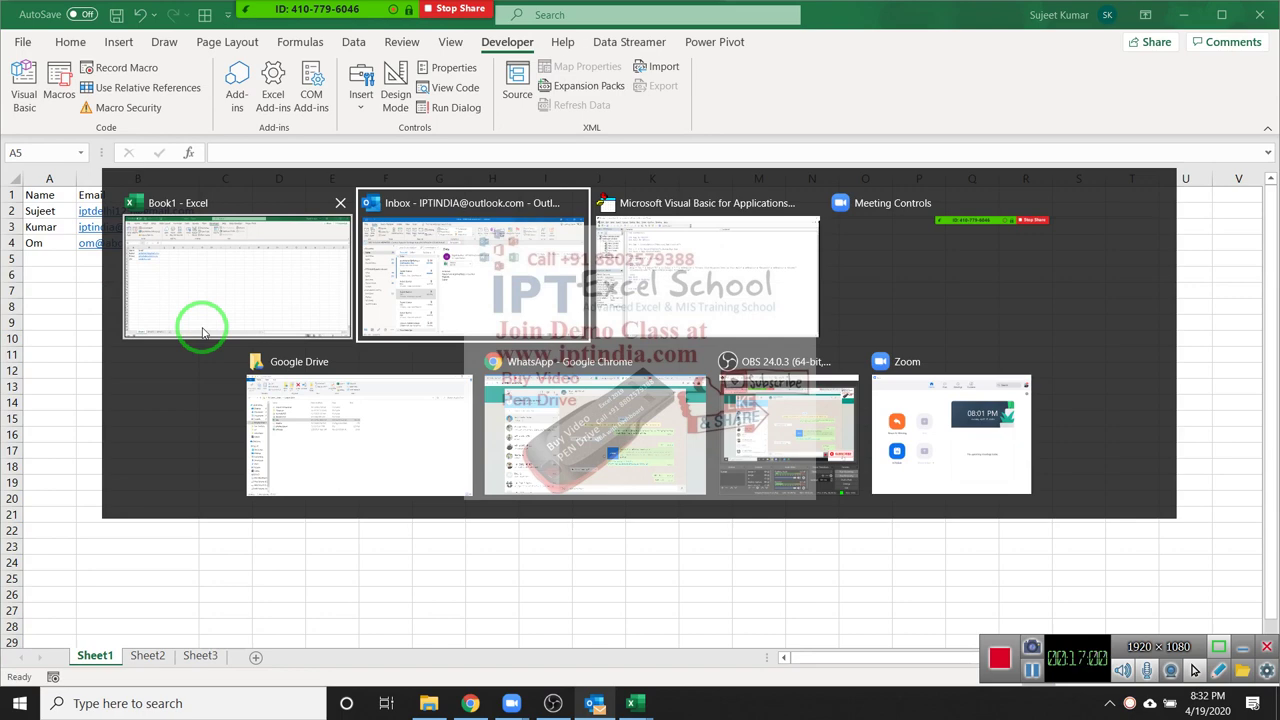
key(alt+Tab)
key(alt+Tab)
key(alt+Tab)
key(alt+Tab)
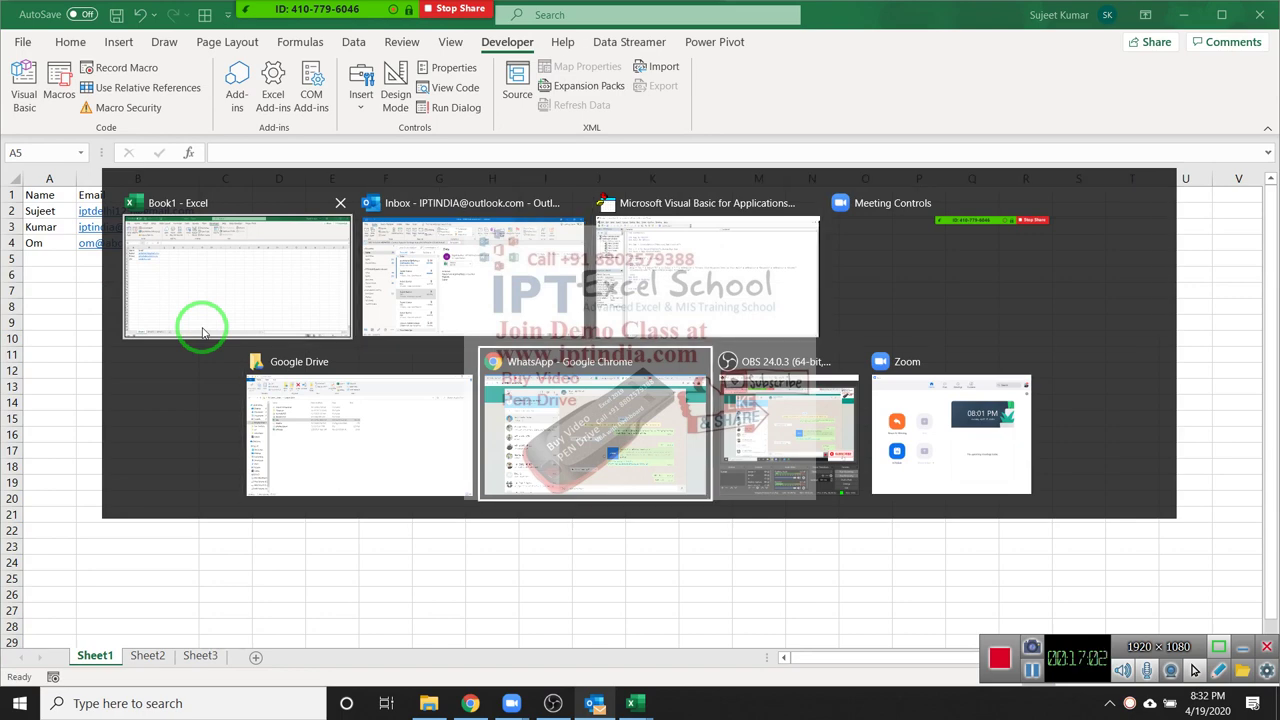
key(shift+alt+Tab)
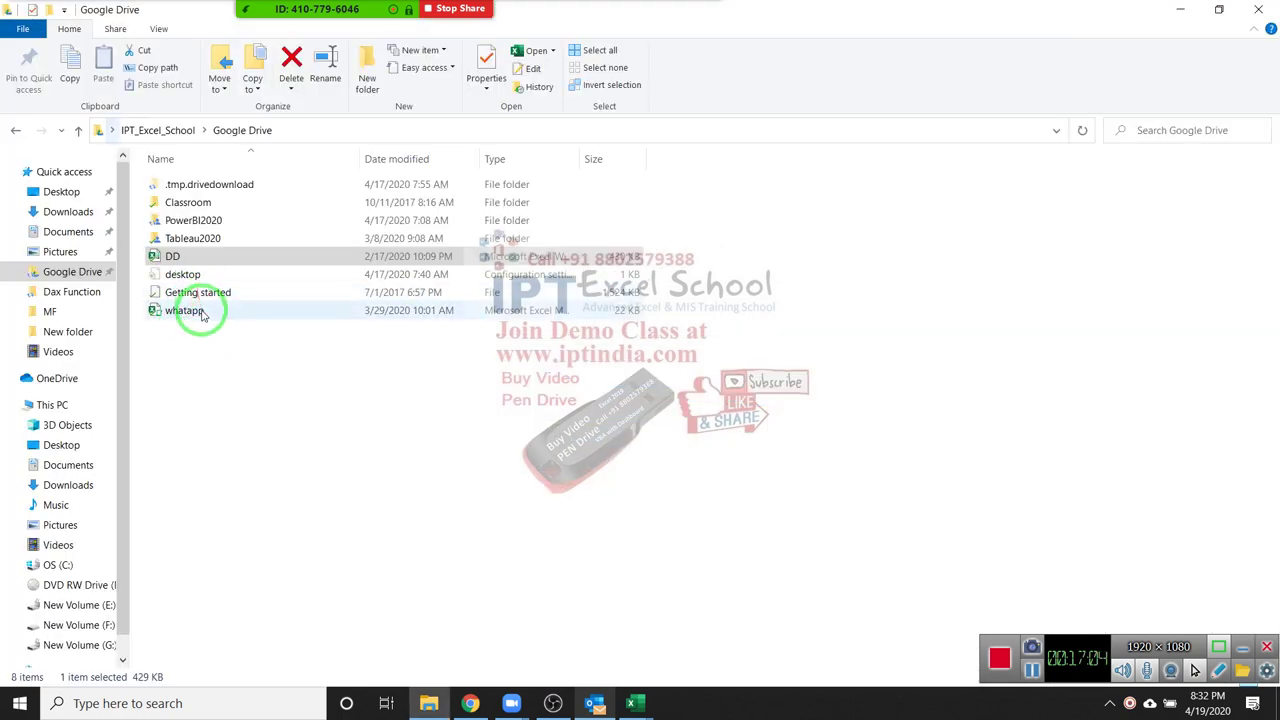
click(203, 316)
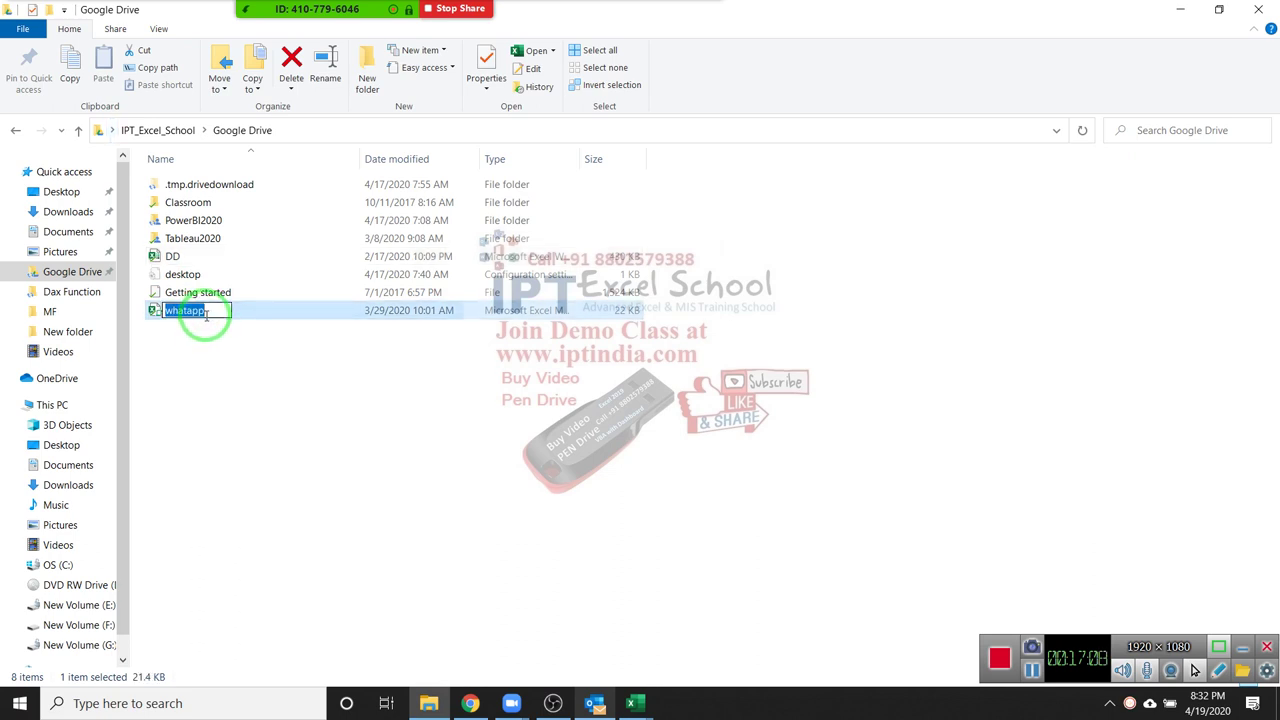
key(Escape)
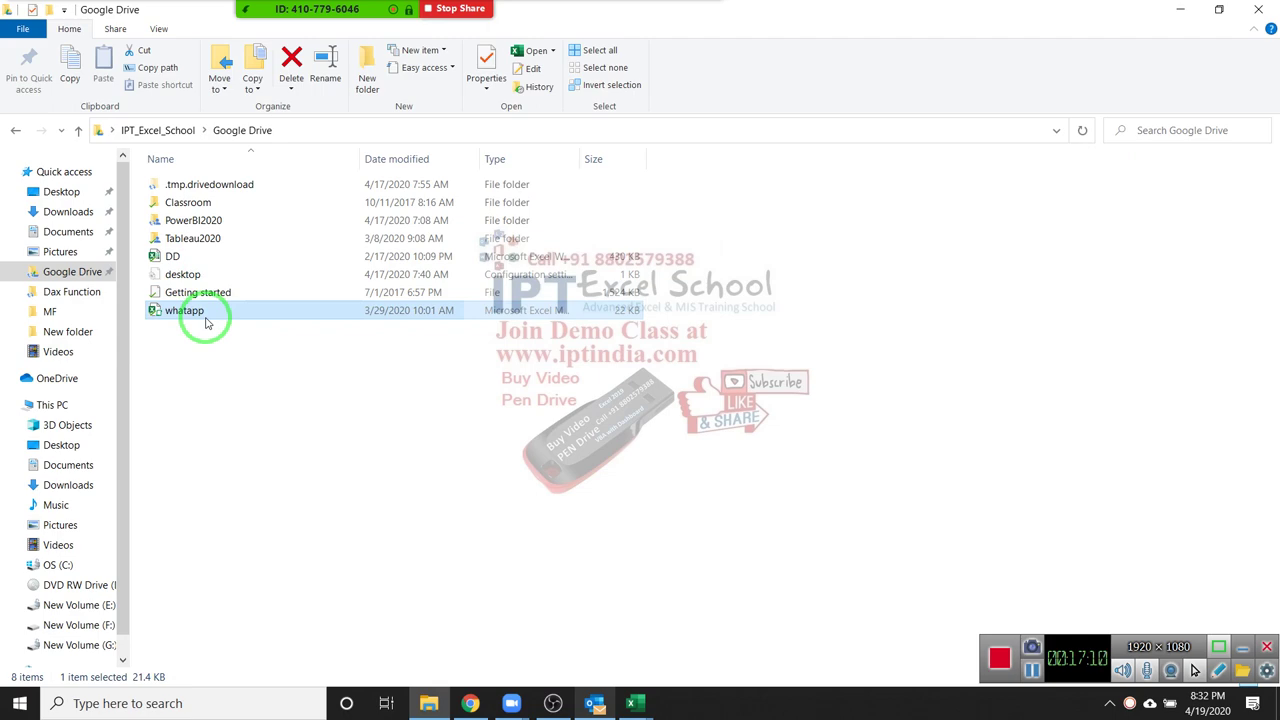
key(alt+Tab)
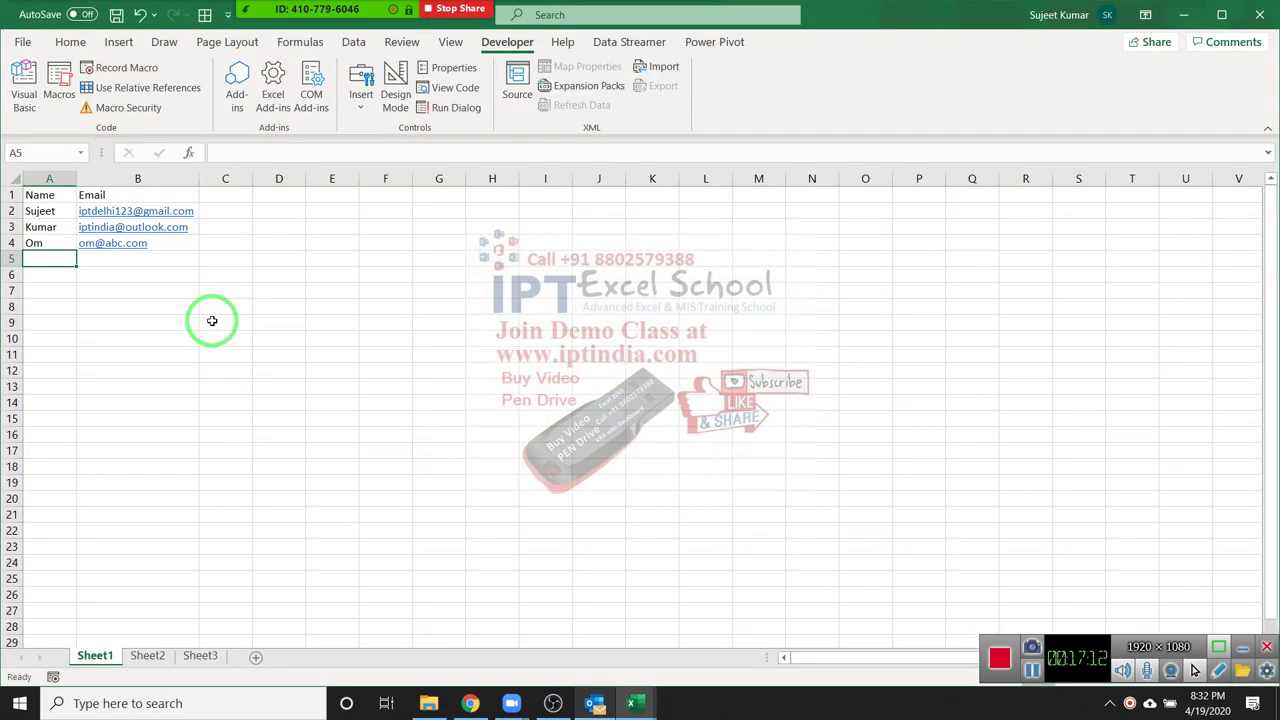
key(alt+Tab)
key(alt+Tab)
key(alt+Tab)
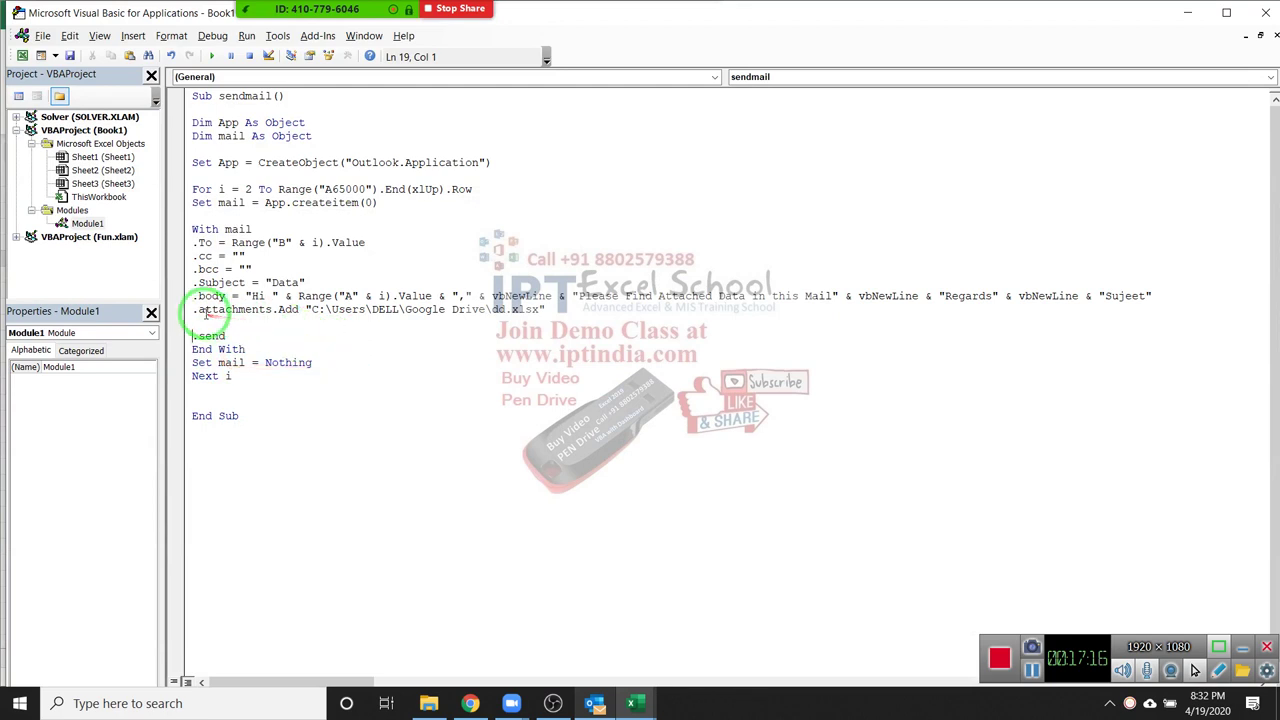
- Duplicate the .attachments.Add line below itself
click(194, 310)
key(shift+Down)
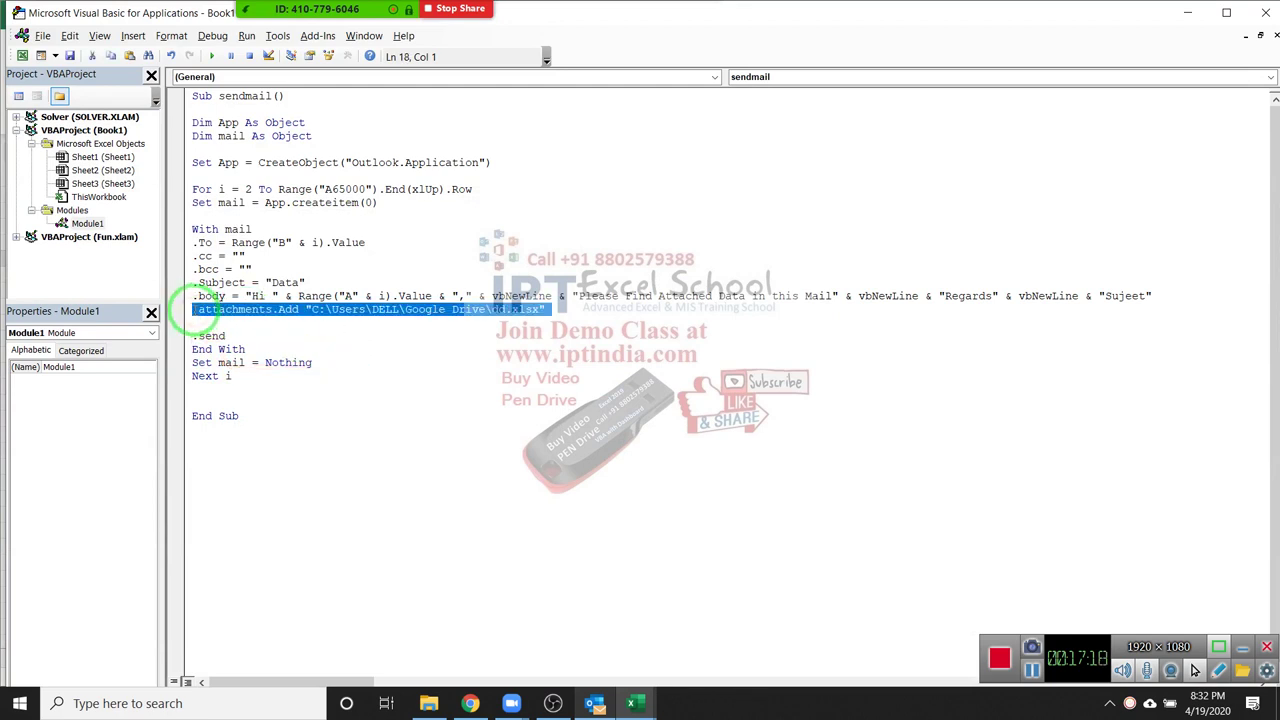
key(ctrl+c)
key(ctrl+v)
key(ctrl+v)
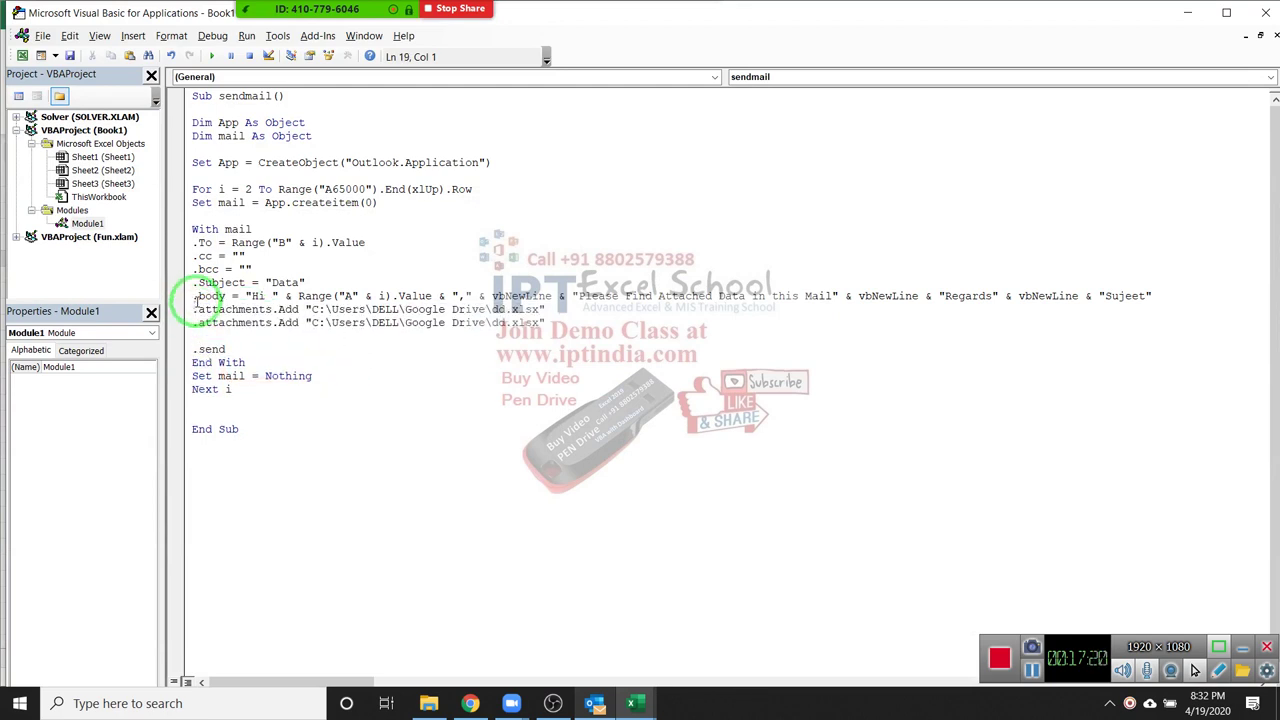
- Change the duplicate's file name from dc to whatapp and run the sendmail macro
key(alt+Tab)
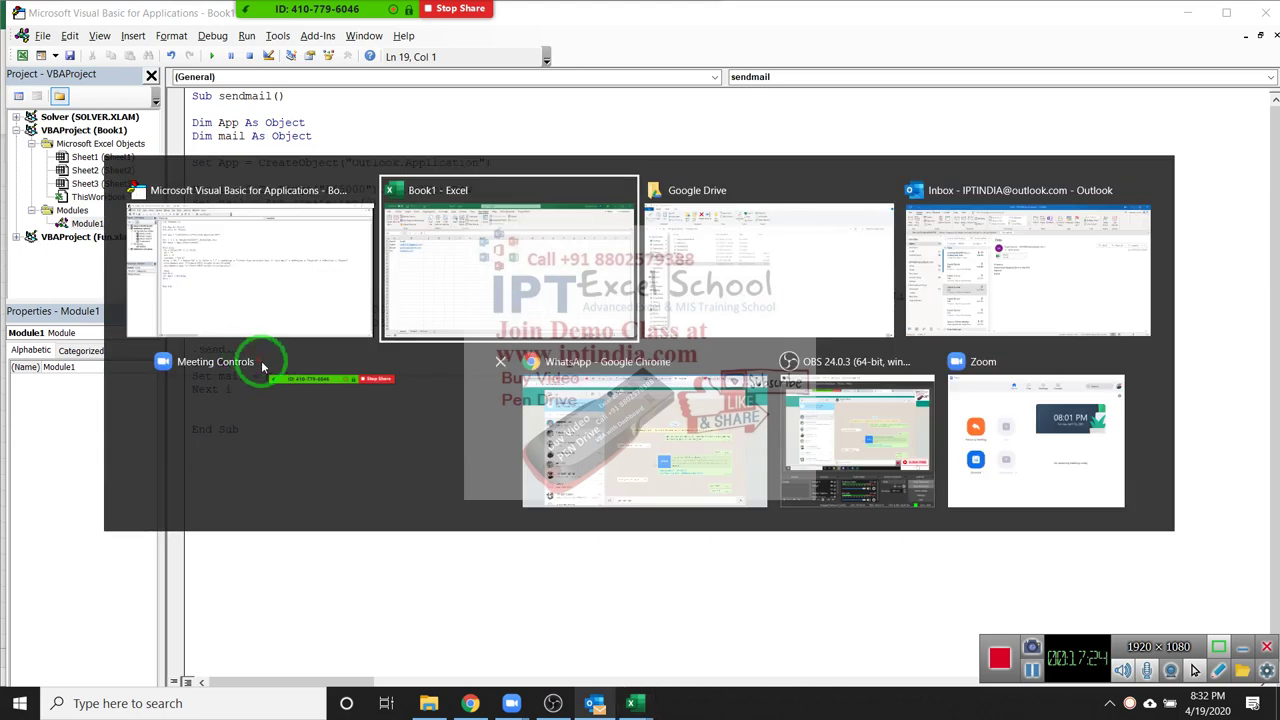
key(alt+Tab)
key(F2)
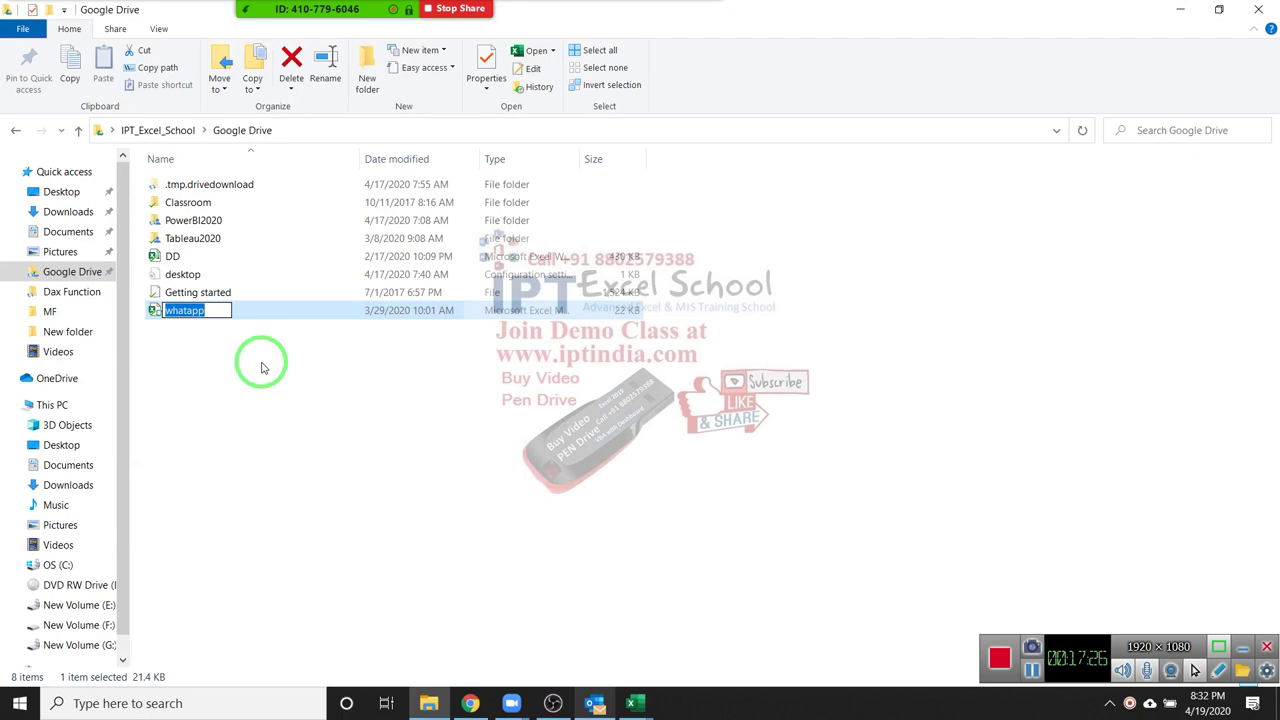
key(Return)
key(alt+Tab)
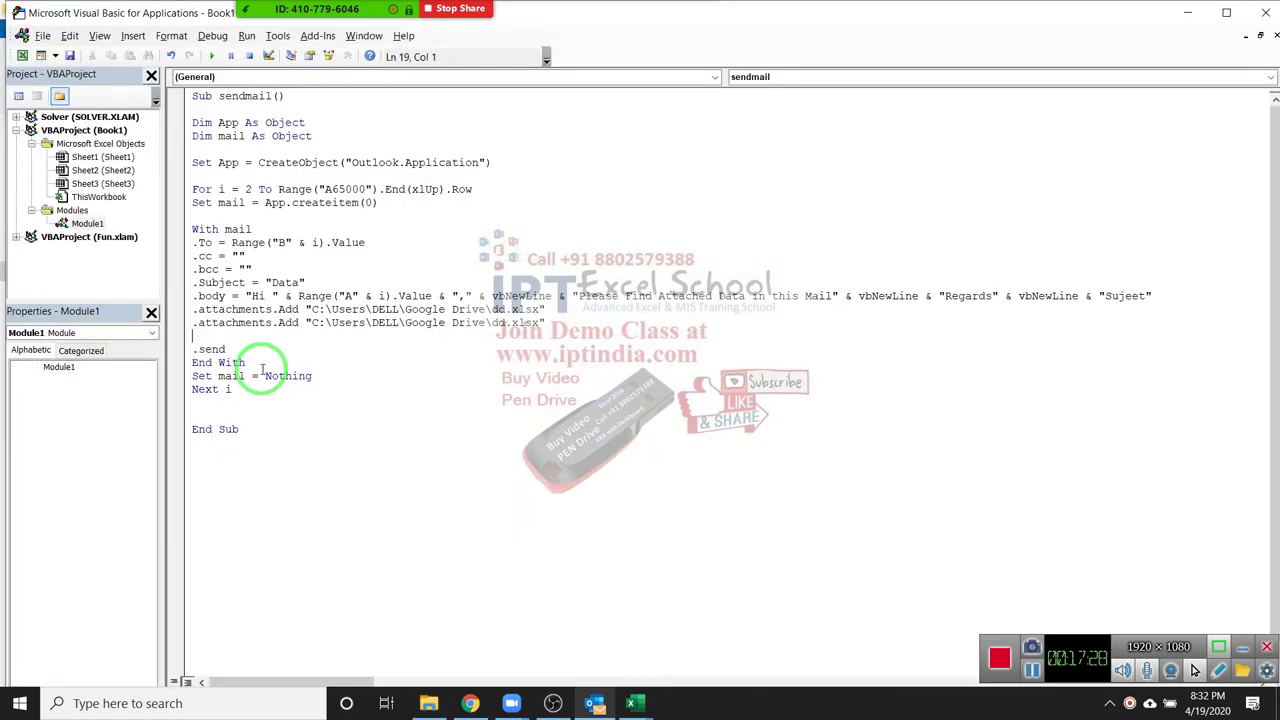
click(196, 337)
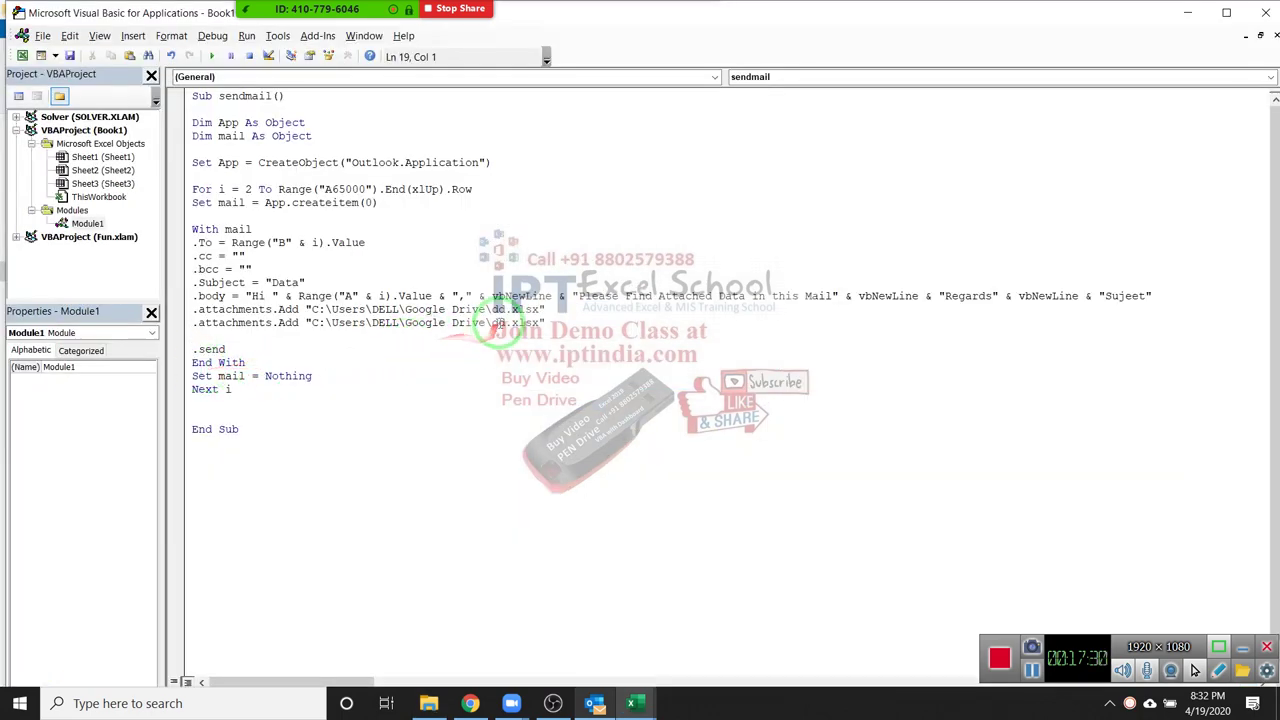
double_click(497, 323)
text(whatapp)
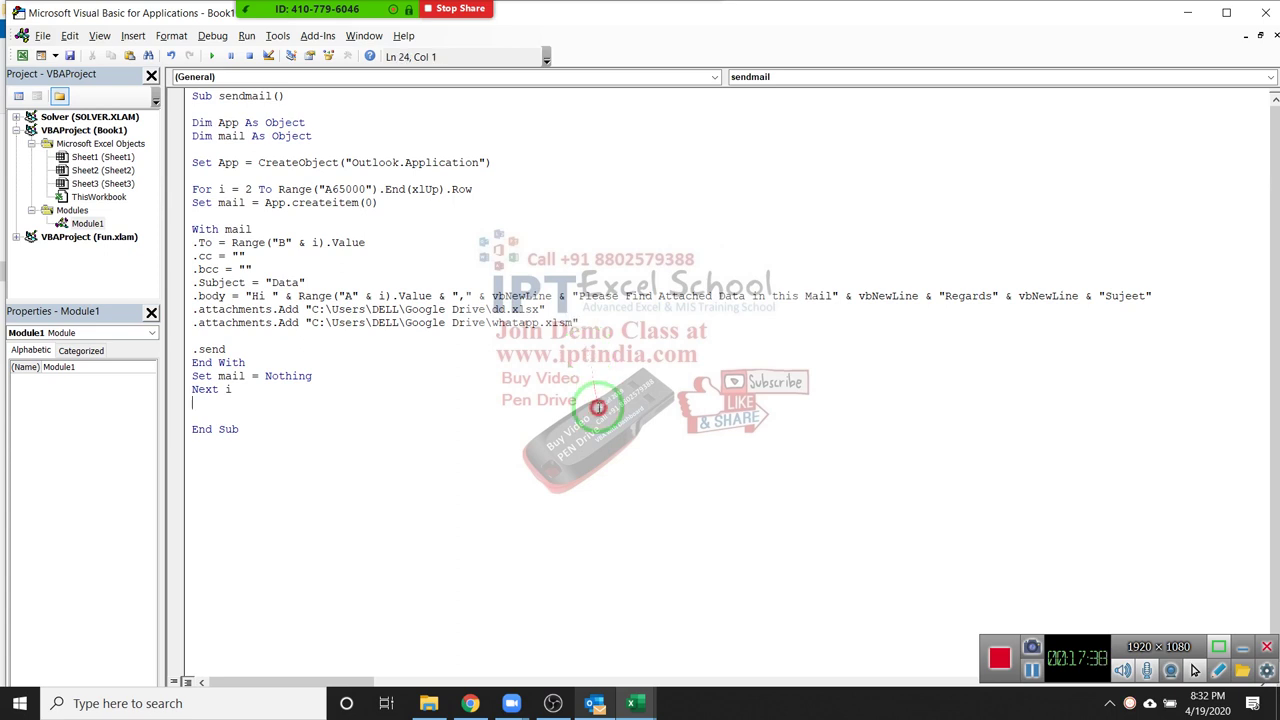
click(226, 349)
click(211, 56)
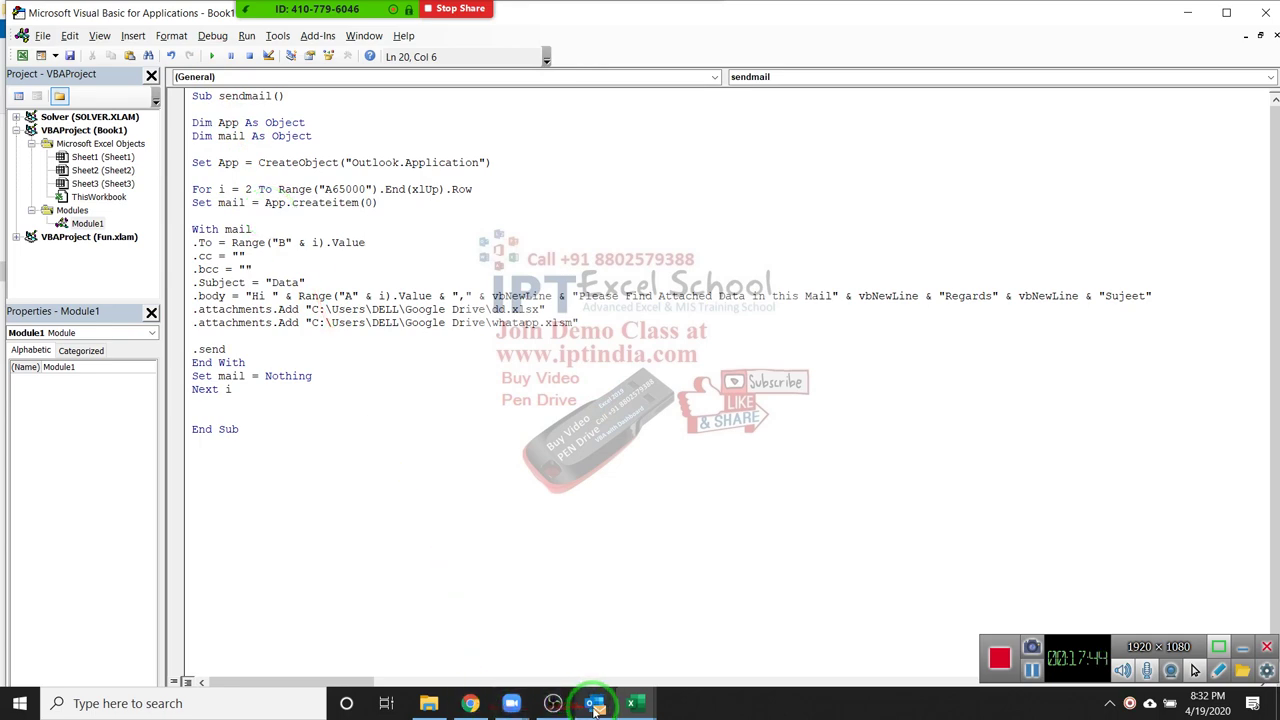
- Inspect the 8:30 and 8:33 PM Data mails in Outlook's Sent Items, then minimize Outlook
click(595, 706)
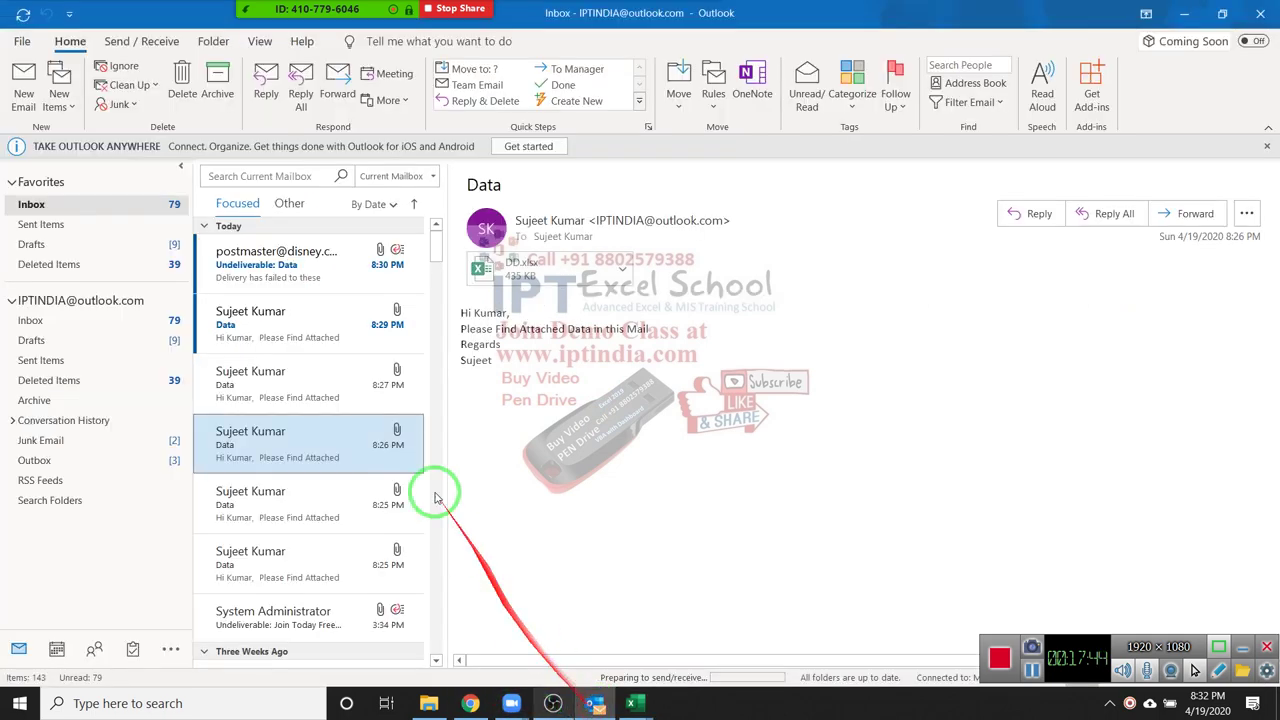
click(40, 226)
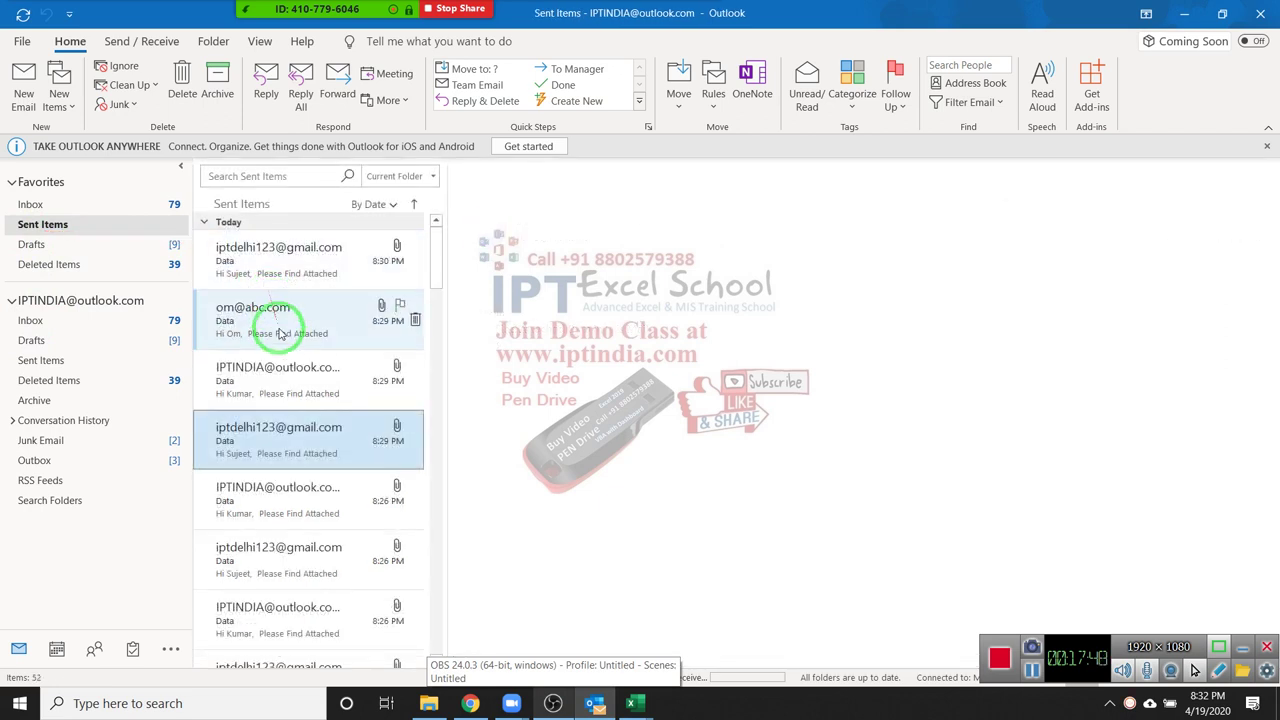
click(277, 272)
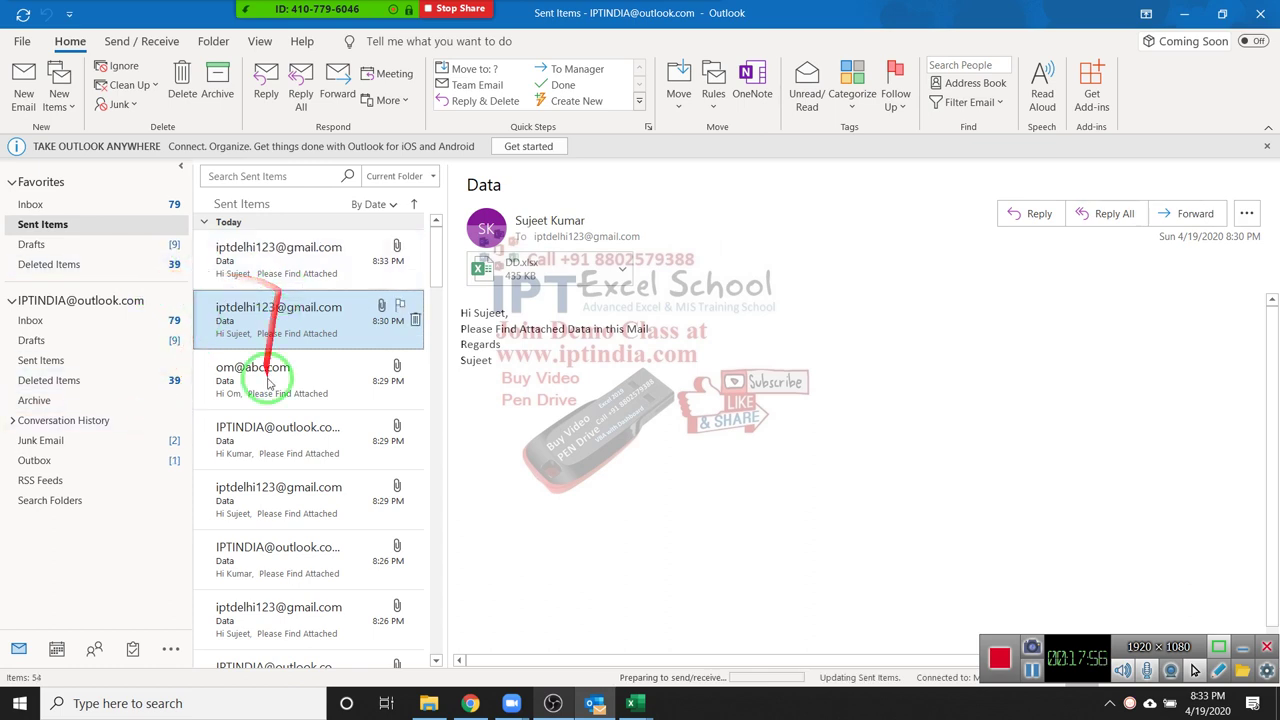
click(277, 333)
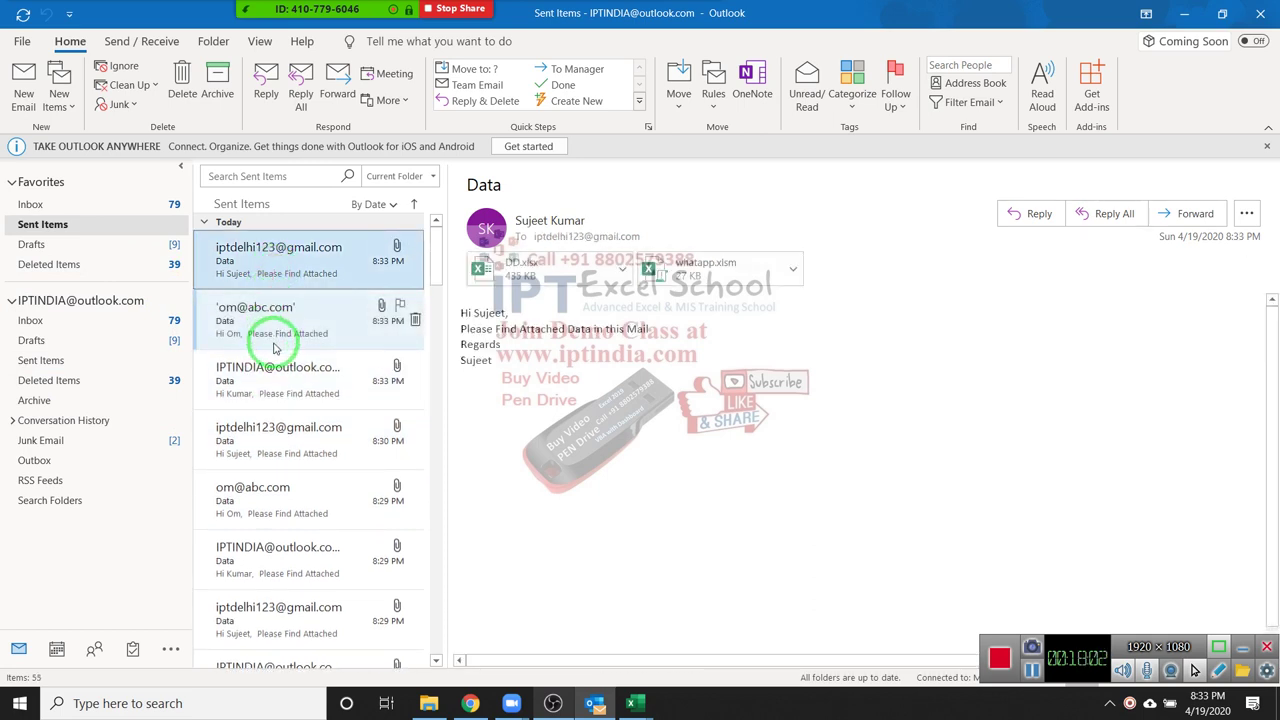
click(275, 345)
click(268, 370)
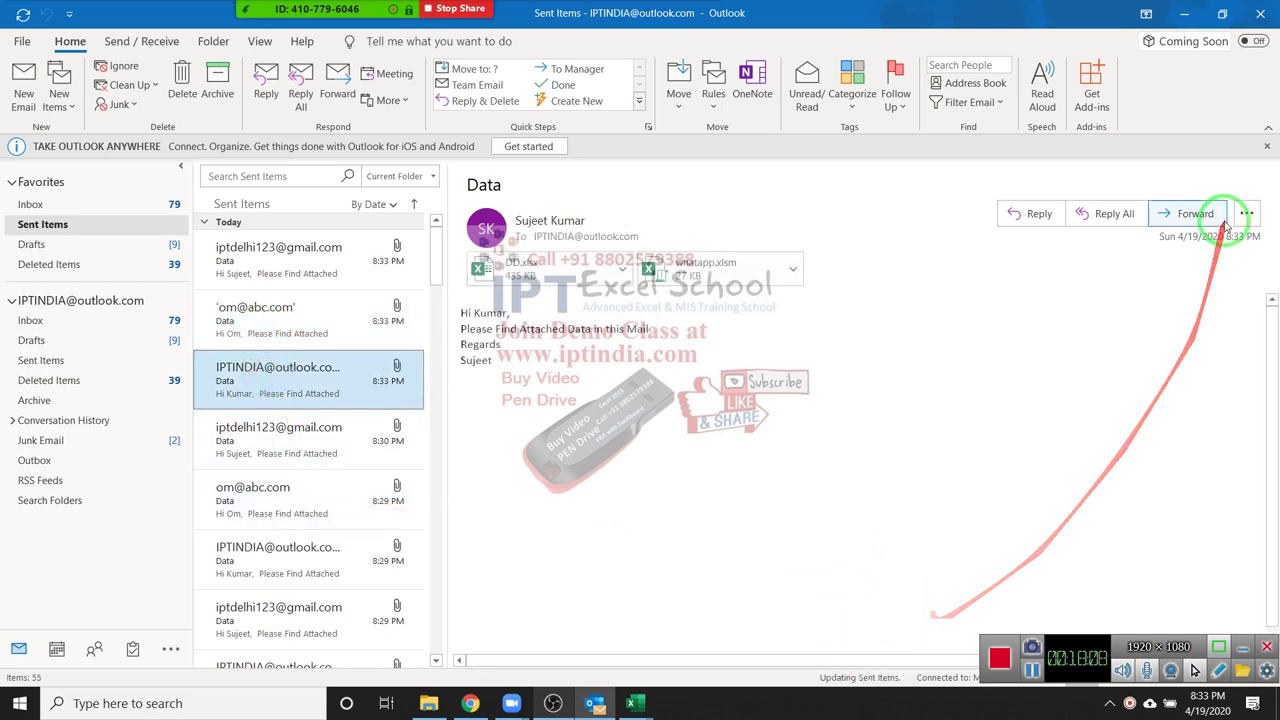
click(1183, 13)
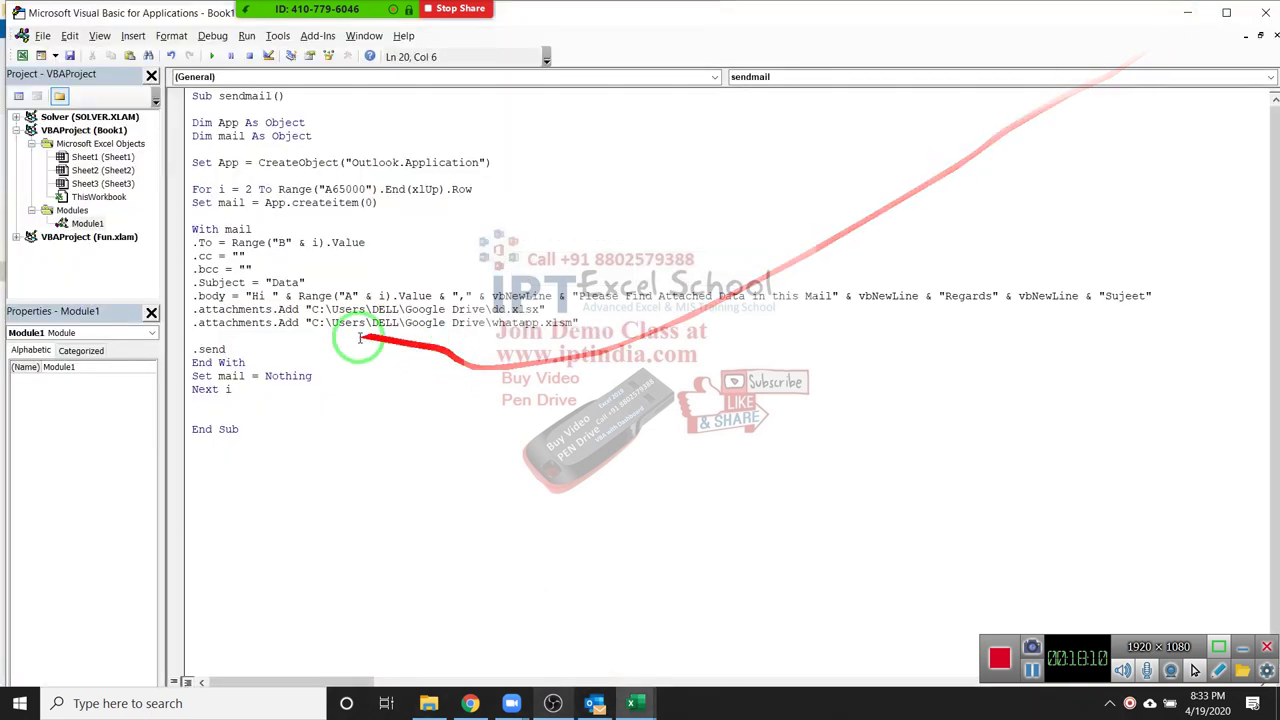
click(194, 336)
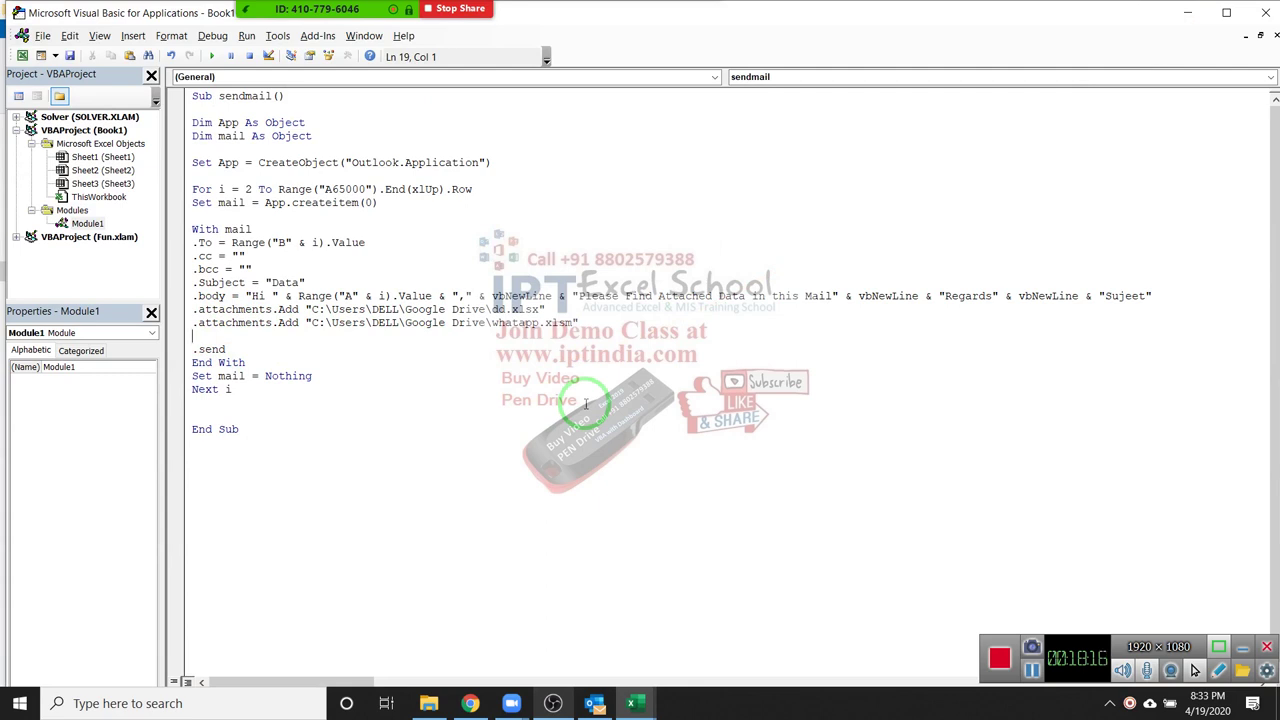
click(502, 310)
drag(503, 310, 497, 310)
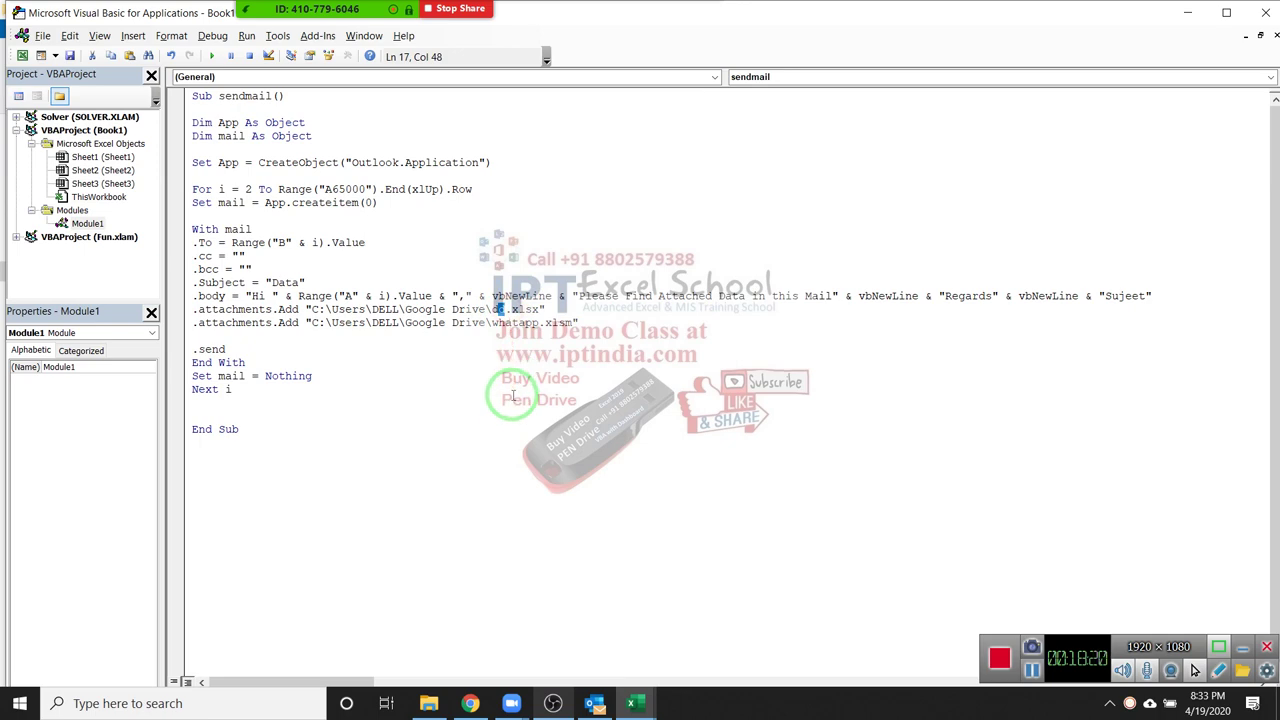
key(alt+Tab)
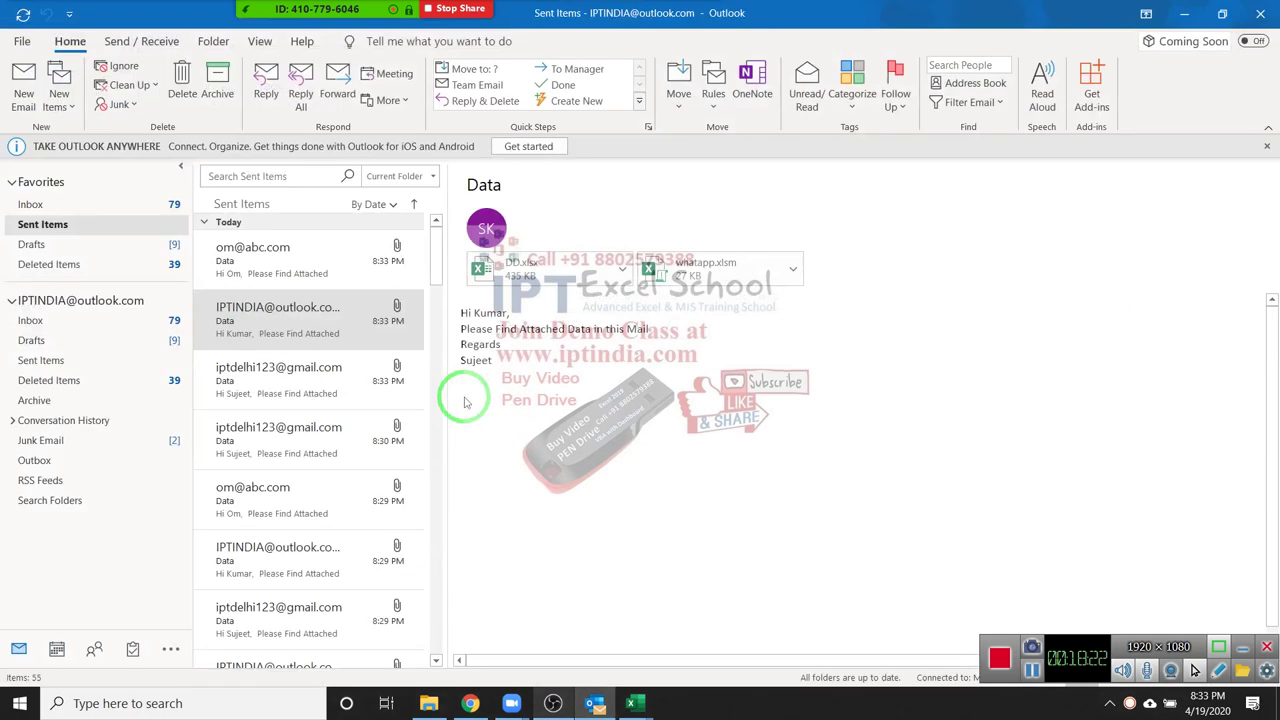
key(alt+Tab)
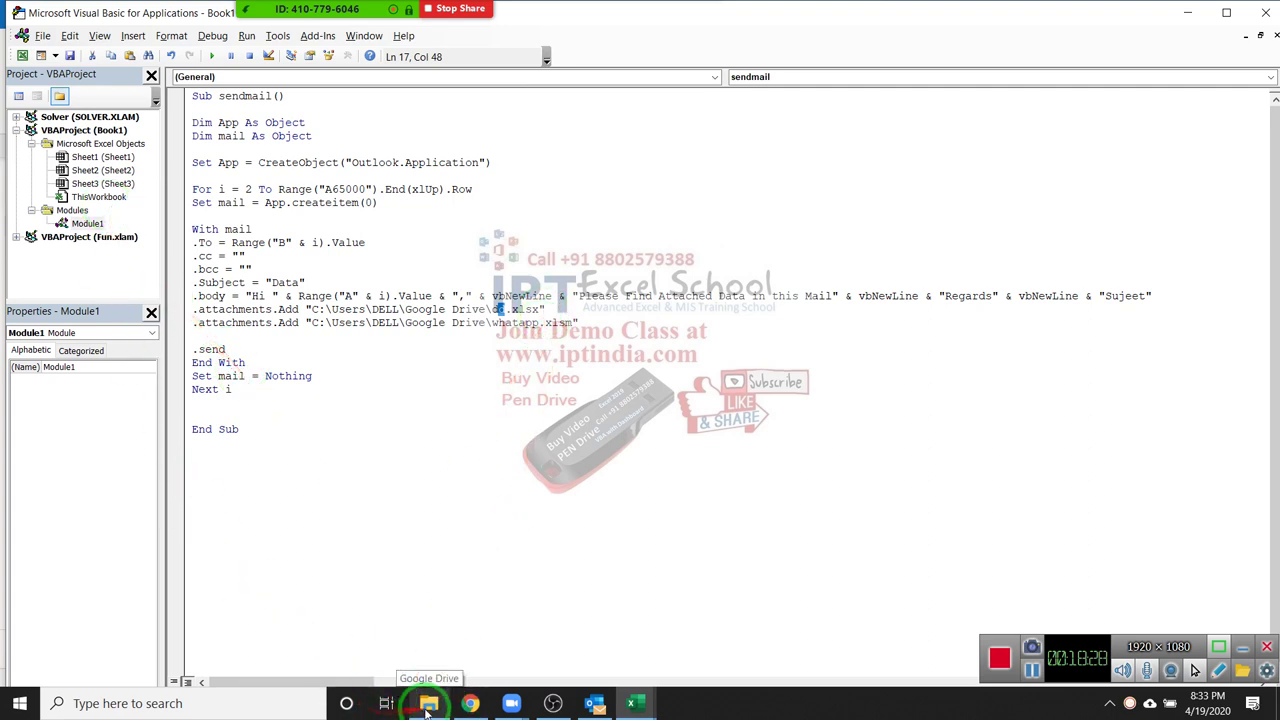
- Compress the Data1 workbook in Documents into a zipped folder
click(428, 703)
mouse_move(62, 400)
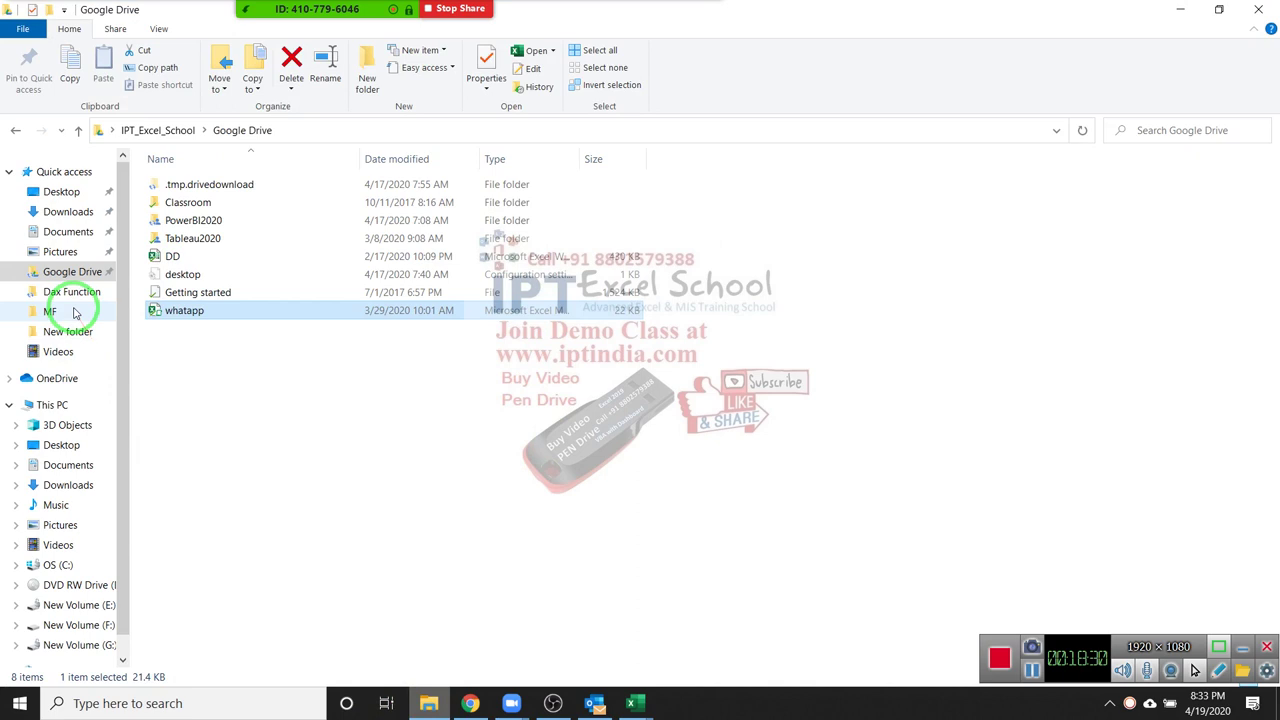
click(78, 465)
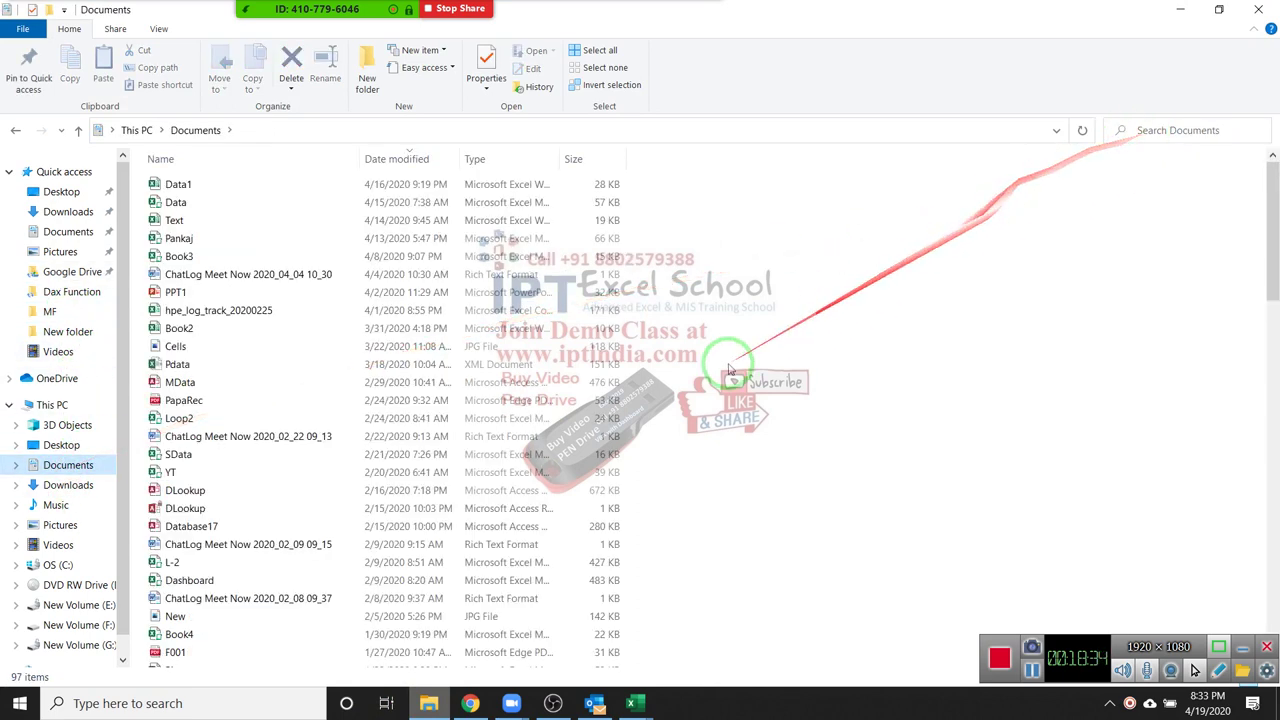
click(174, 186)
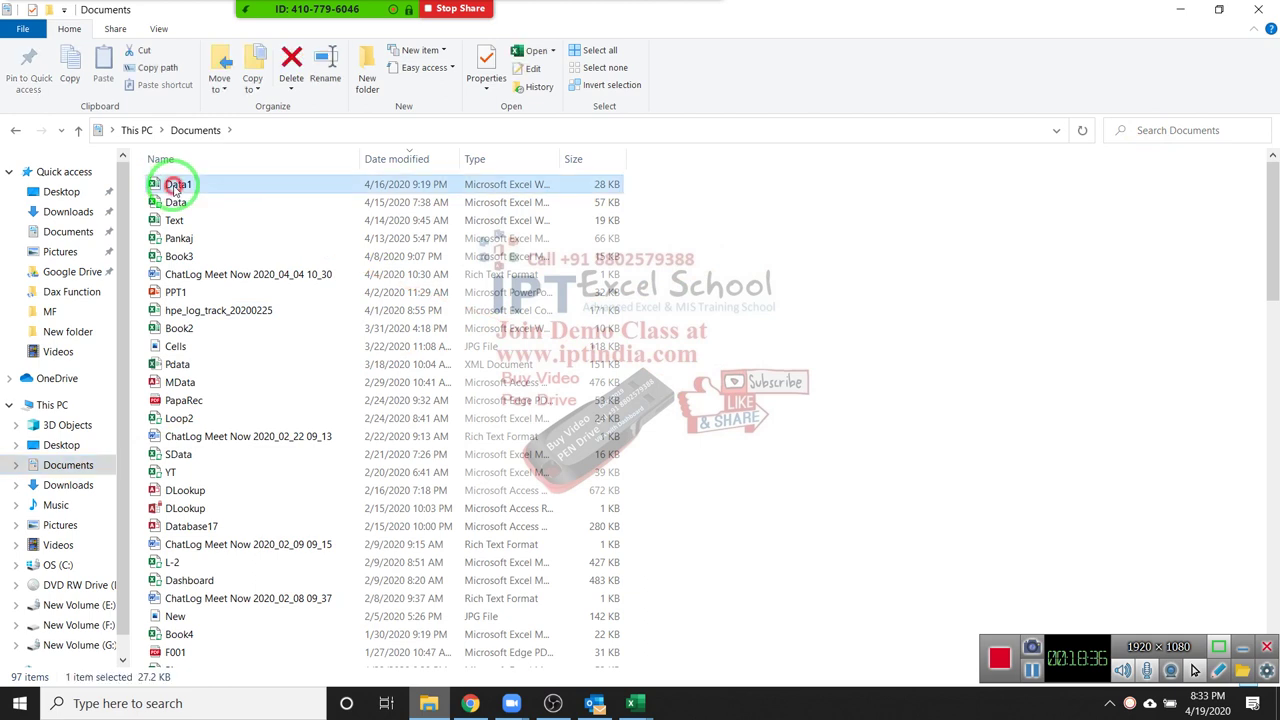
right_click(176, 188)
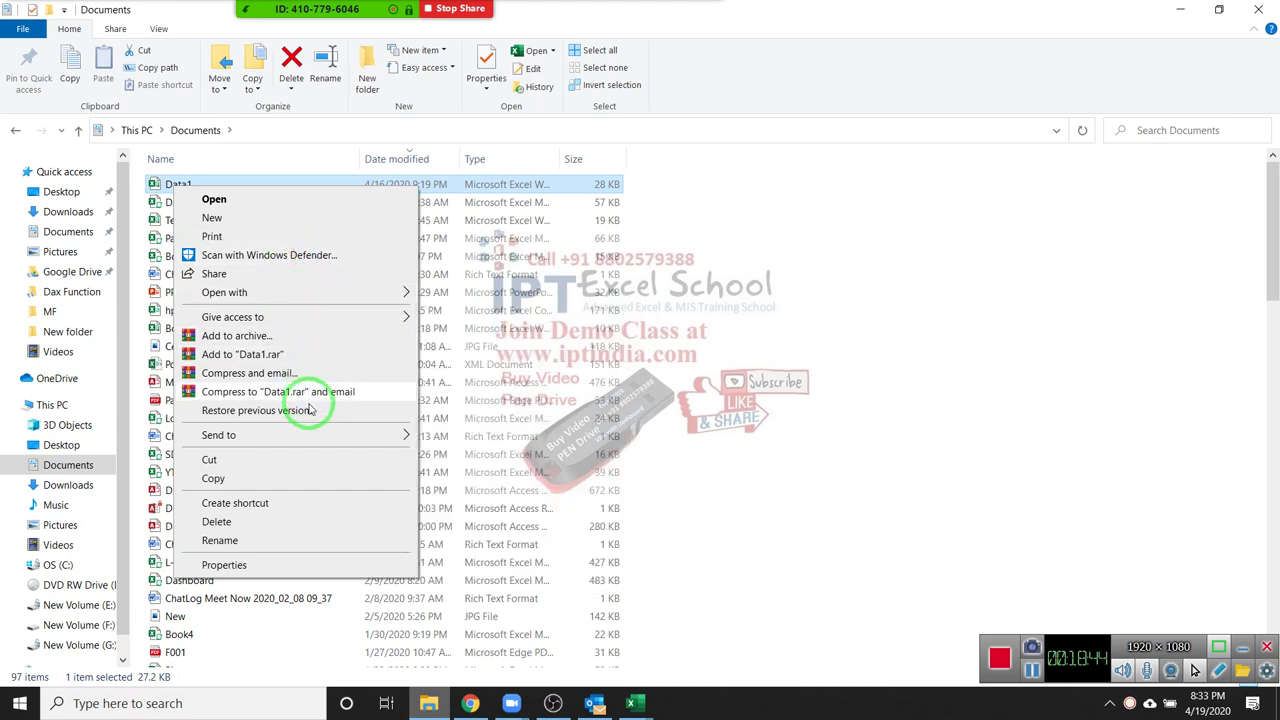
mouse_move(290, 435)
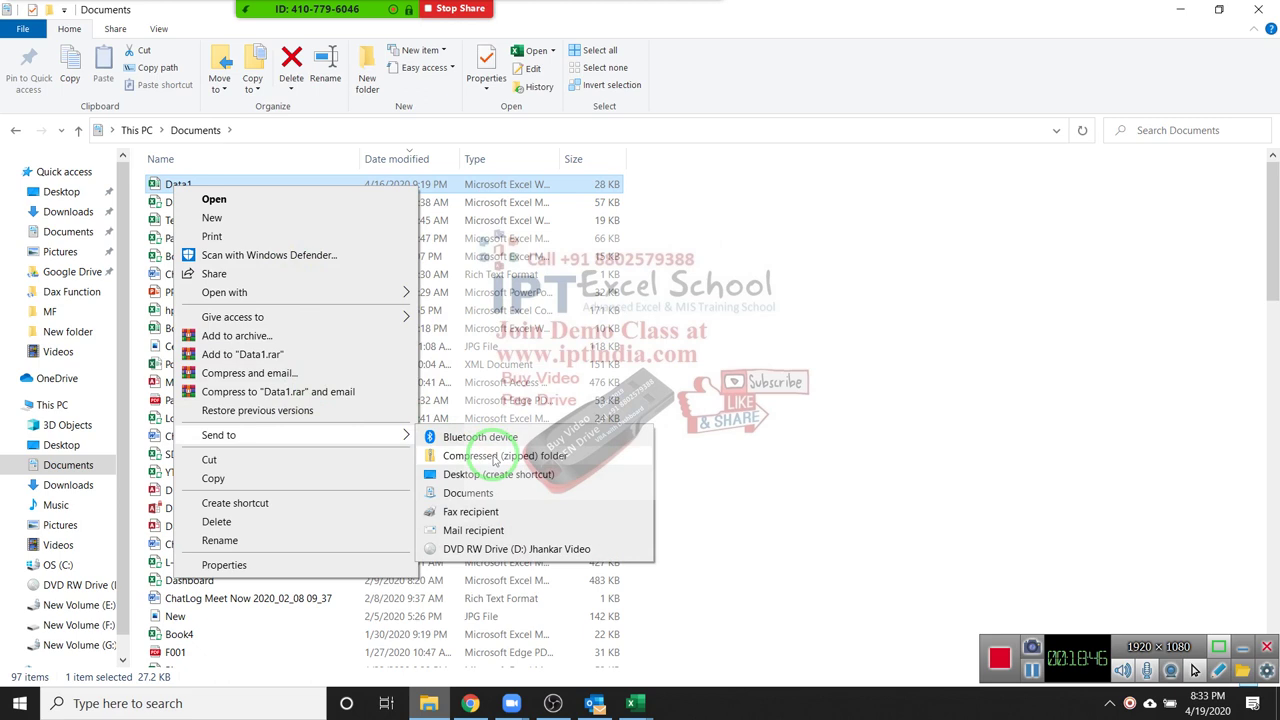
click(493, 460)
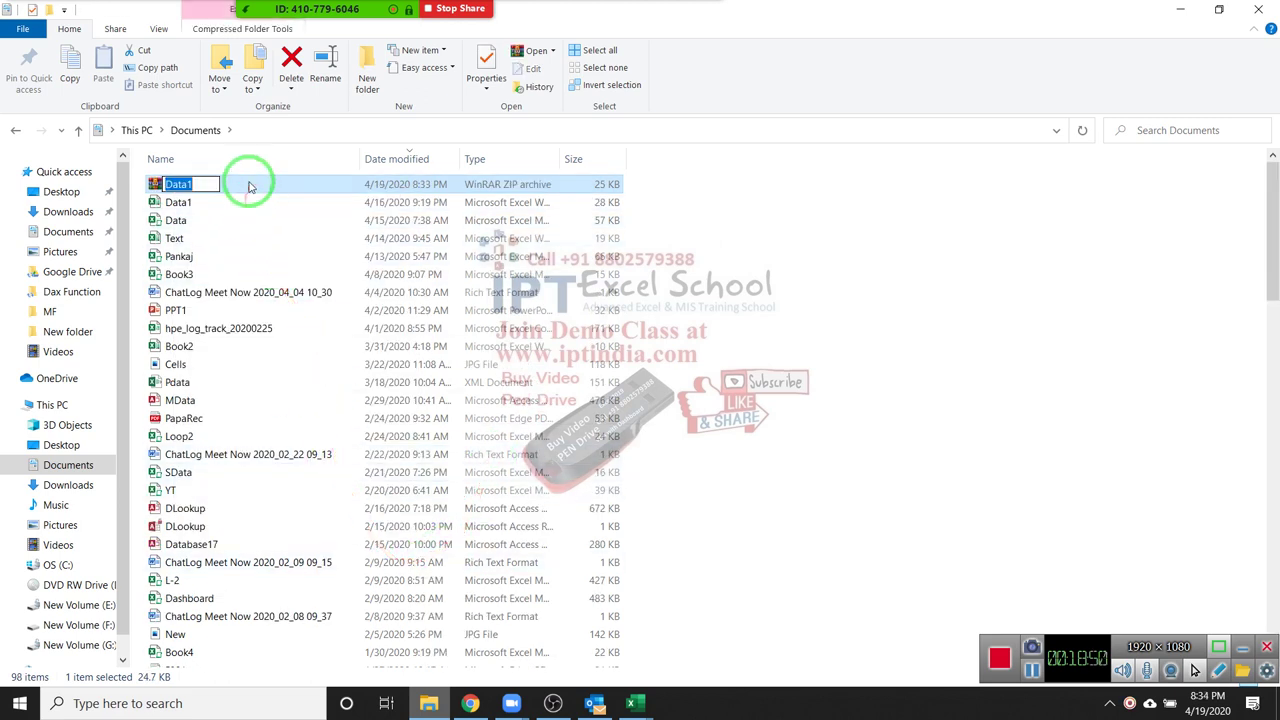
- Check the Data1 archive's .zip type in Properties and view the folder path
right_click(249, 184)
click(350, 523)
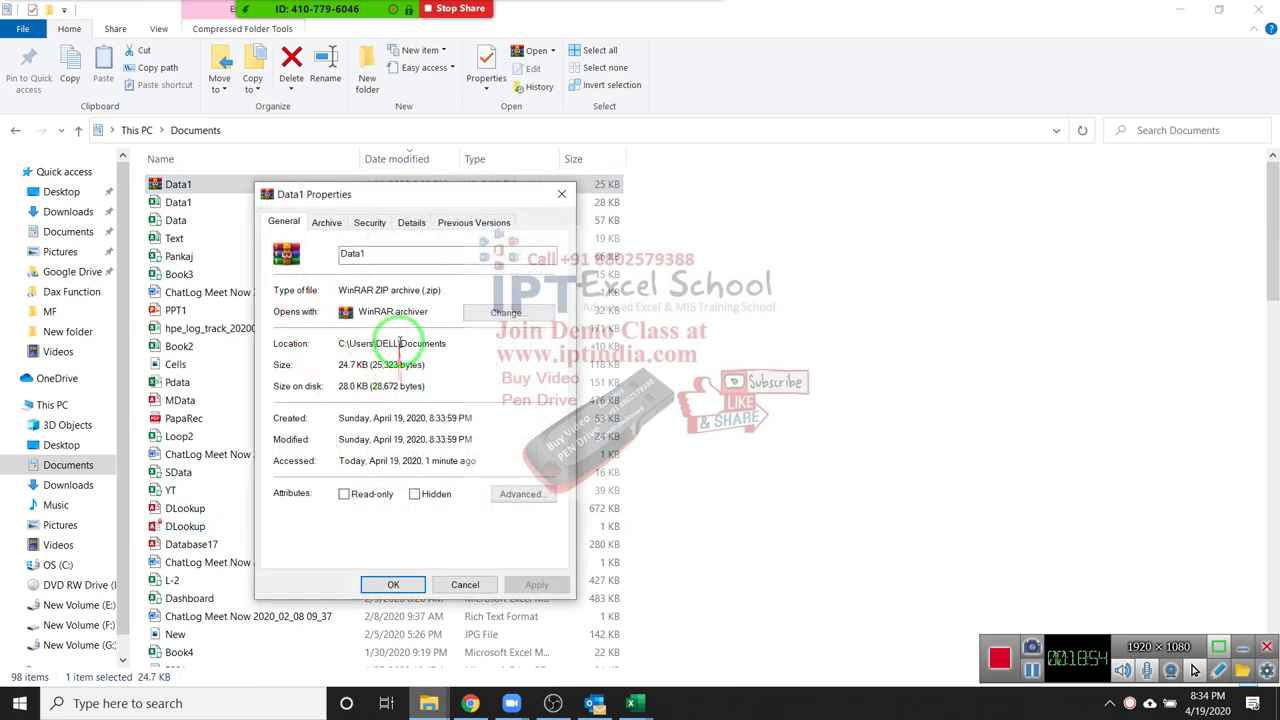
double_click(430, 290)
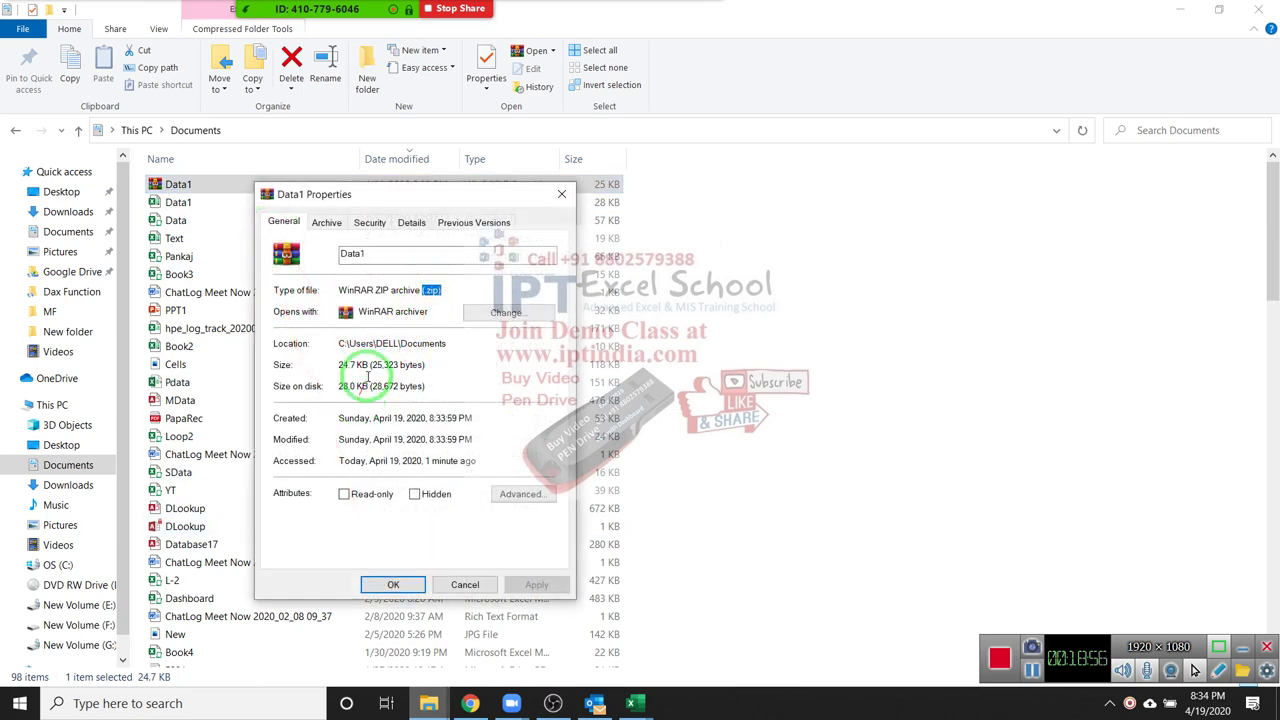
click(561, 194)
click(546, 134)
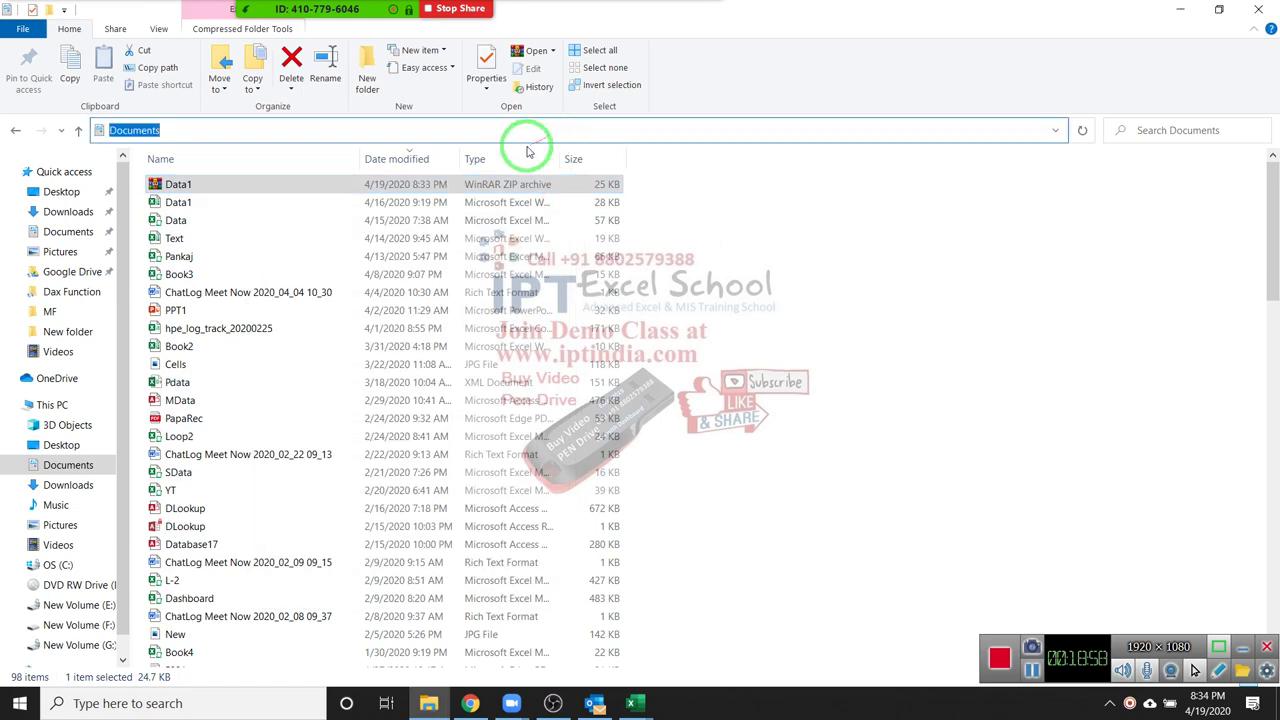
- Copy the Data1.zip archive's location path from Properties and return to the VBA editor
right_click(294, 186)
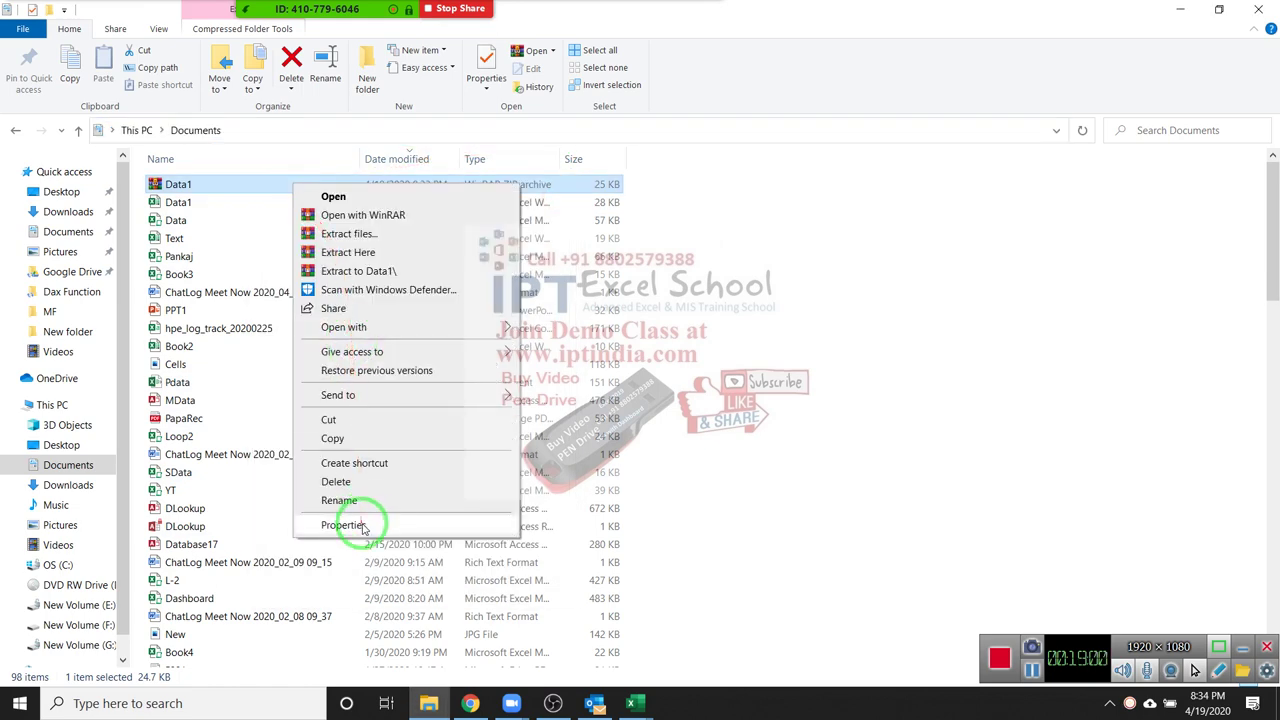
click(362, 526)
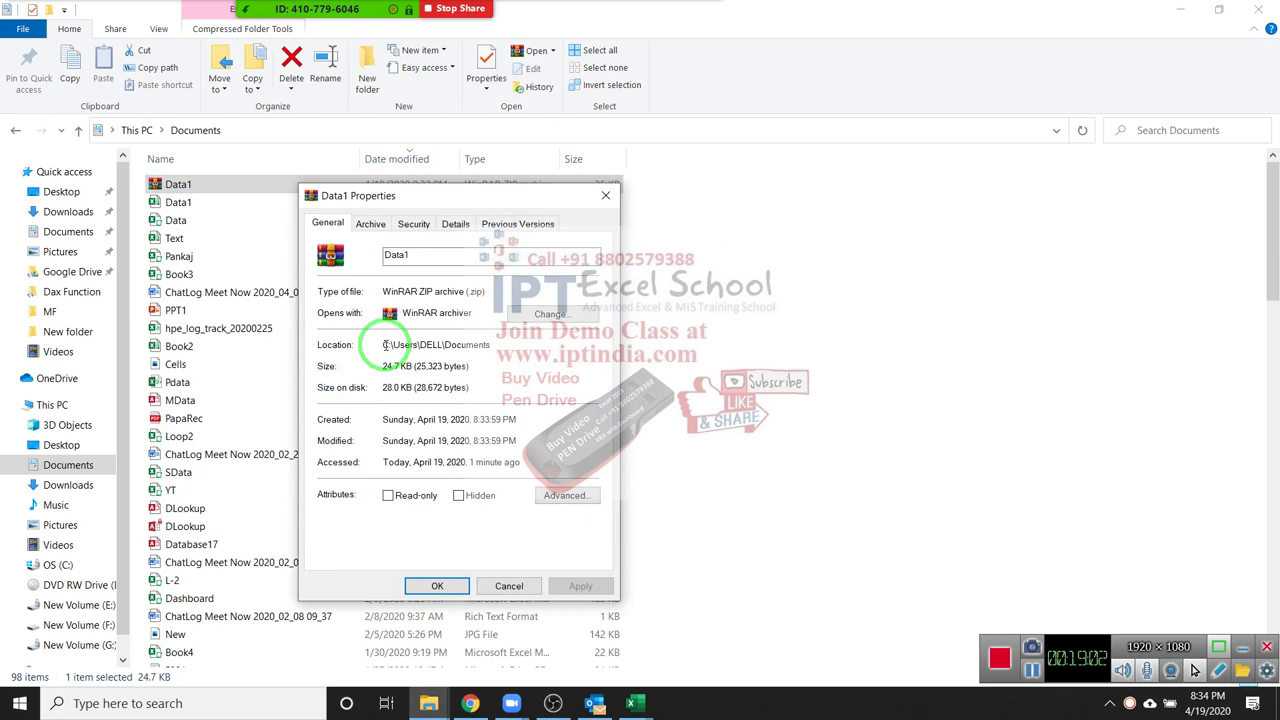
drag(383, 347, 442, 340)
click(437, 346)
drag(381, 346, 392, 346)
drag(489, 345, 493, 357)
key(ctrl+c)
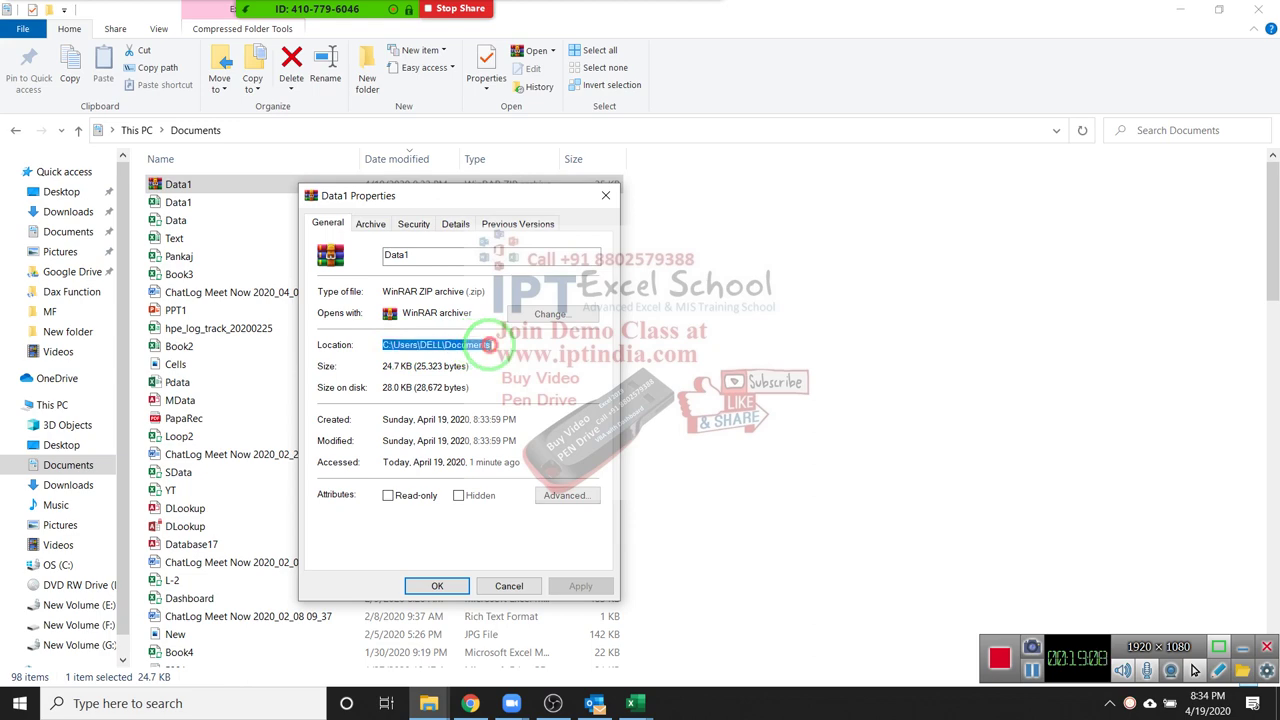
click(605, 195)
key(alt+Tab)
key(alt+Tab)
click(590, 288)
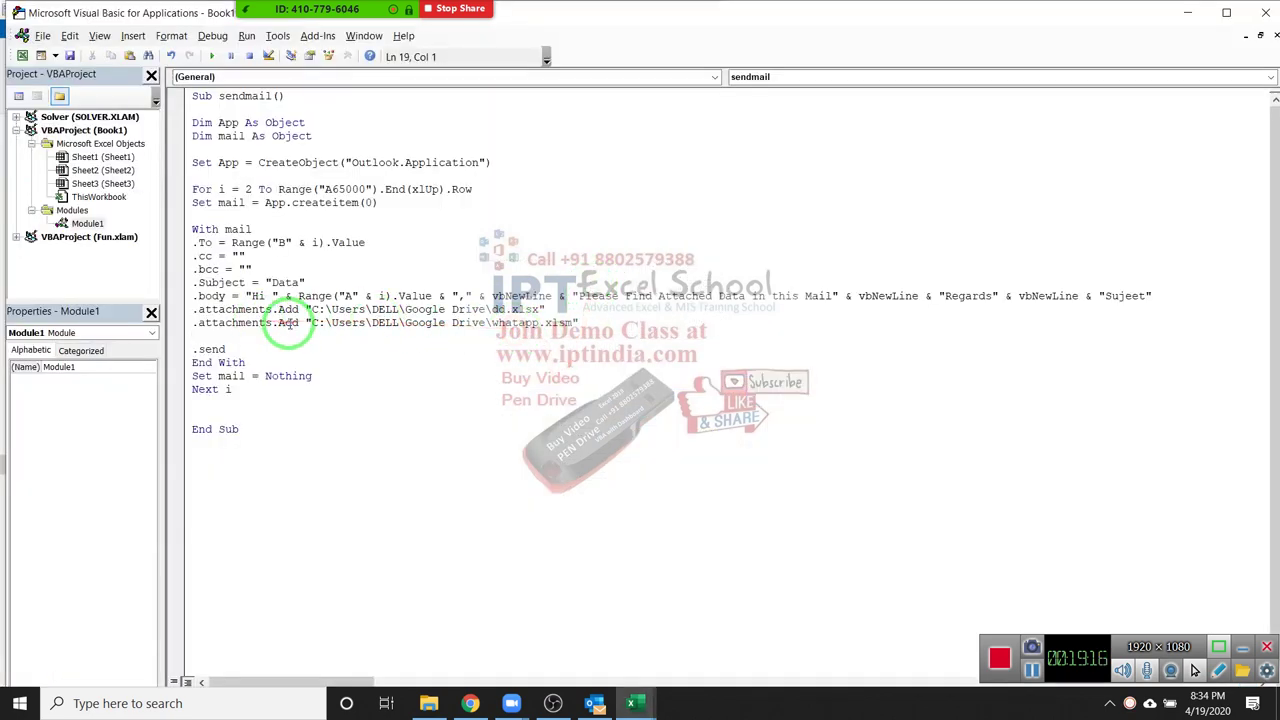
- Replace the second attachment path with C:\Users\DELL\Documents\data1.zip and place the cursor in sendmail
drag(313, 323, 507, 322)
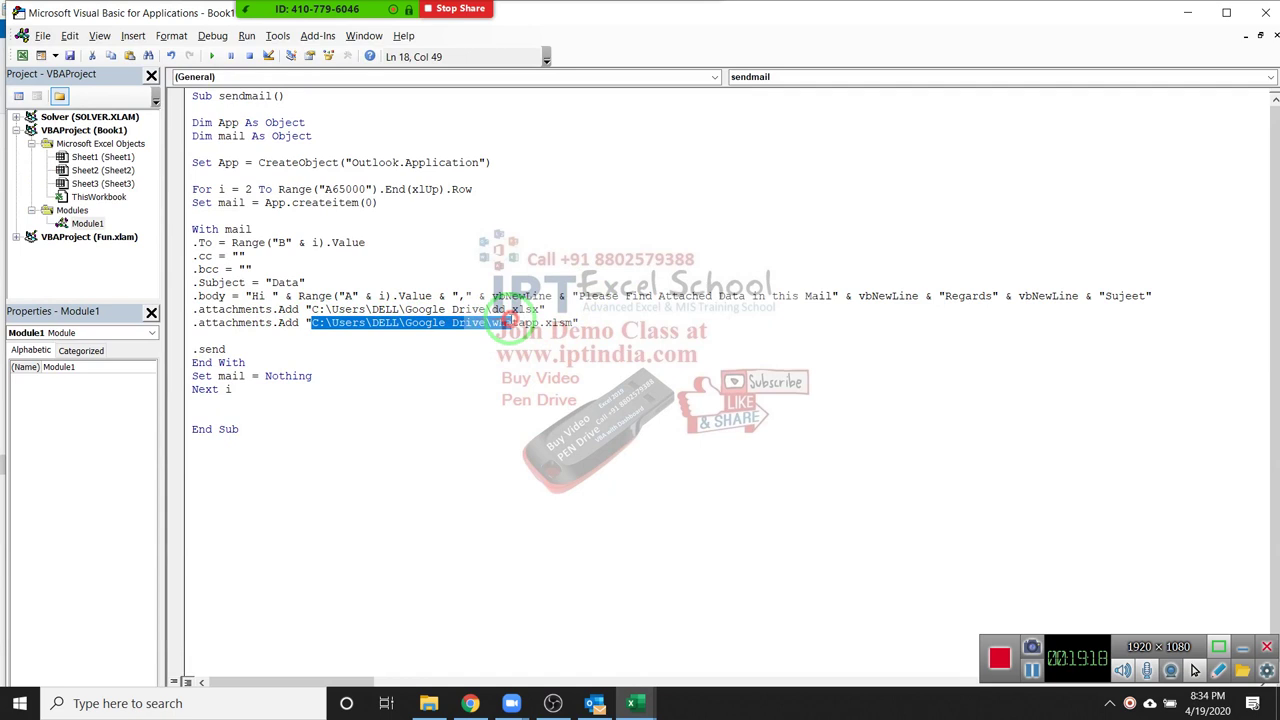
key(ctrl+v)
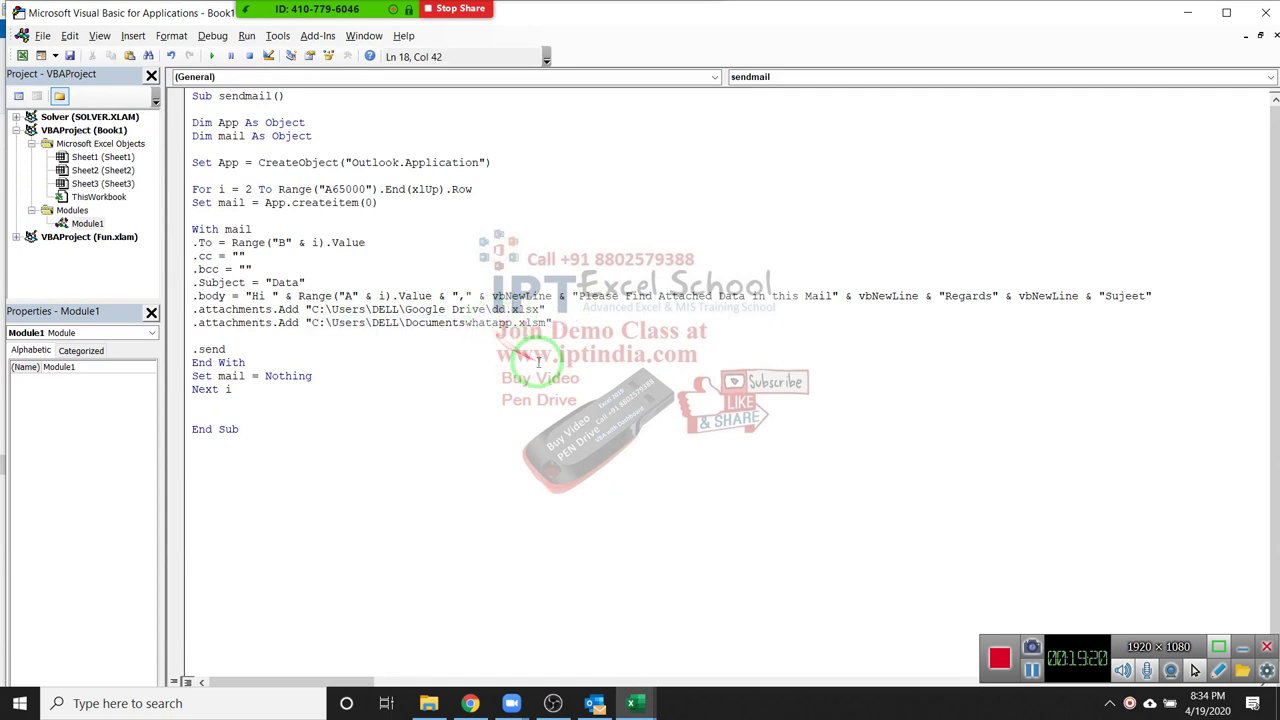
text(\d)
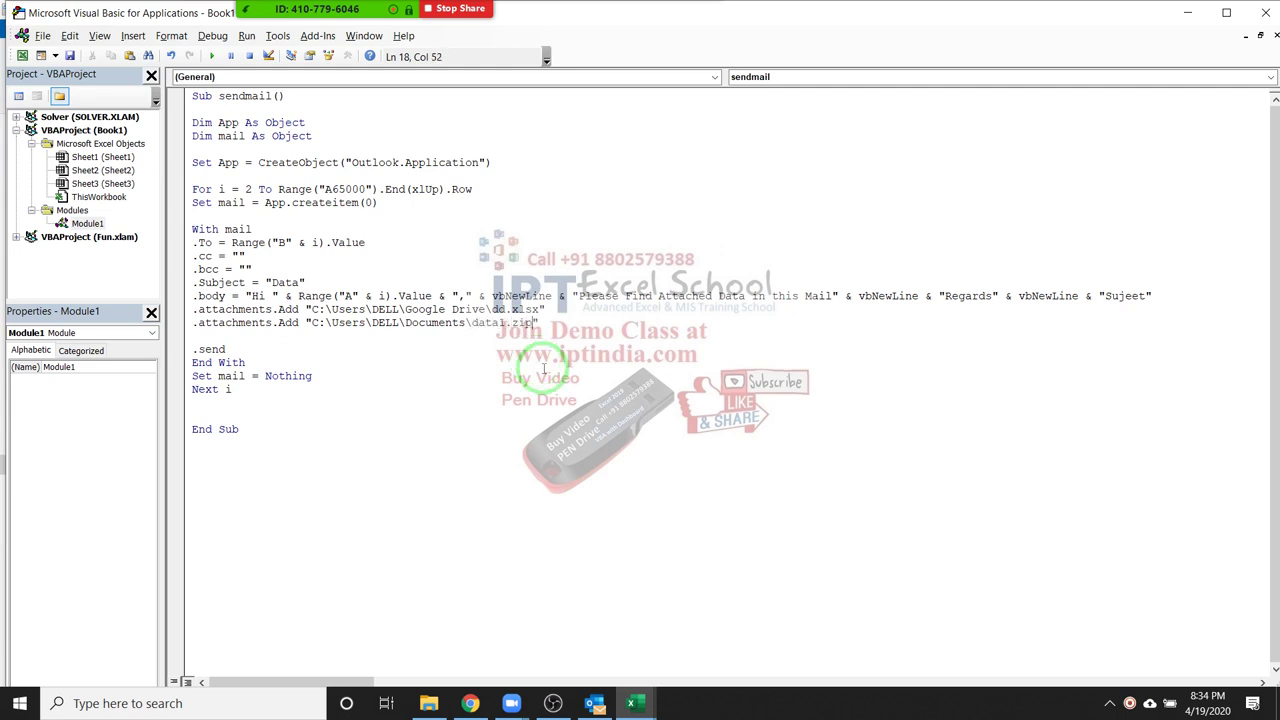
click(540, 389)
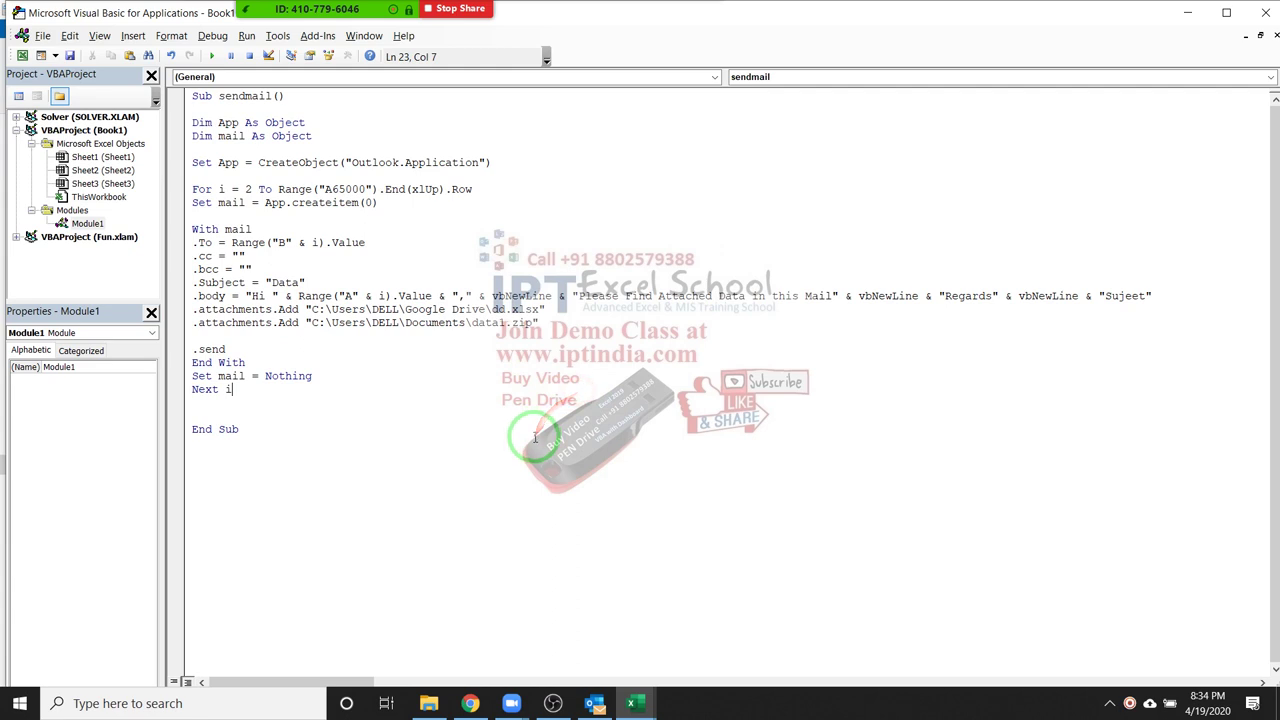
click(225, 202)
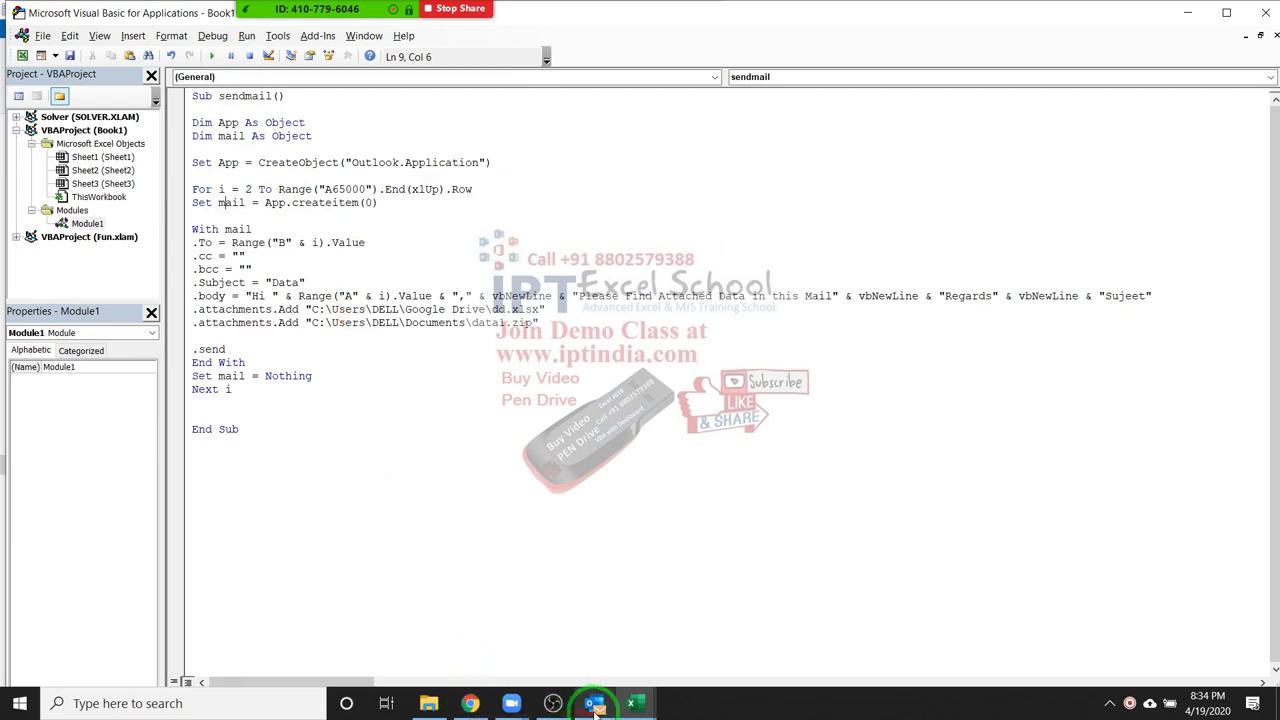
click(594, 703)
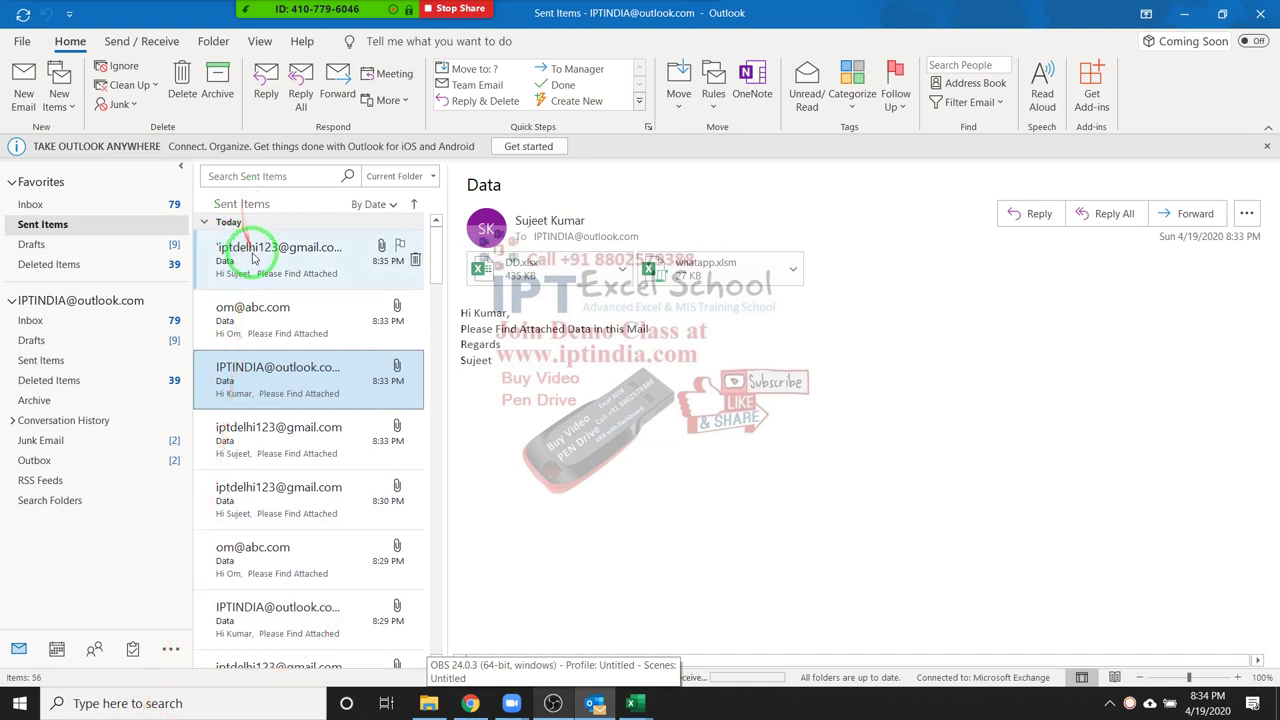
click(265, 255)
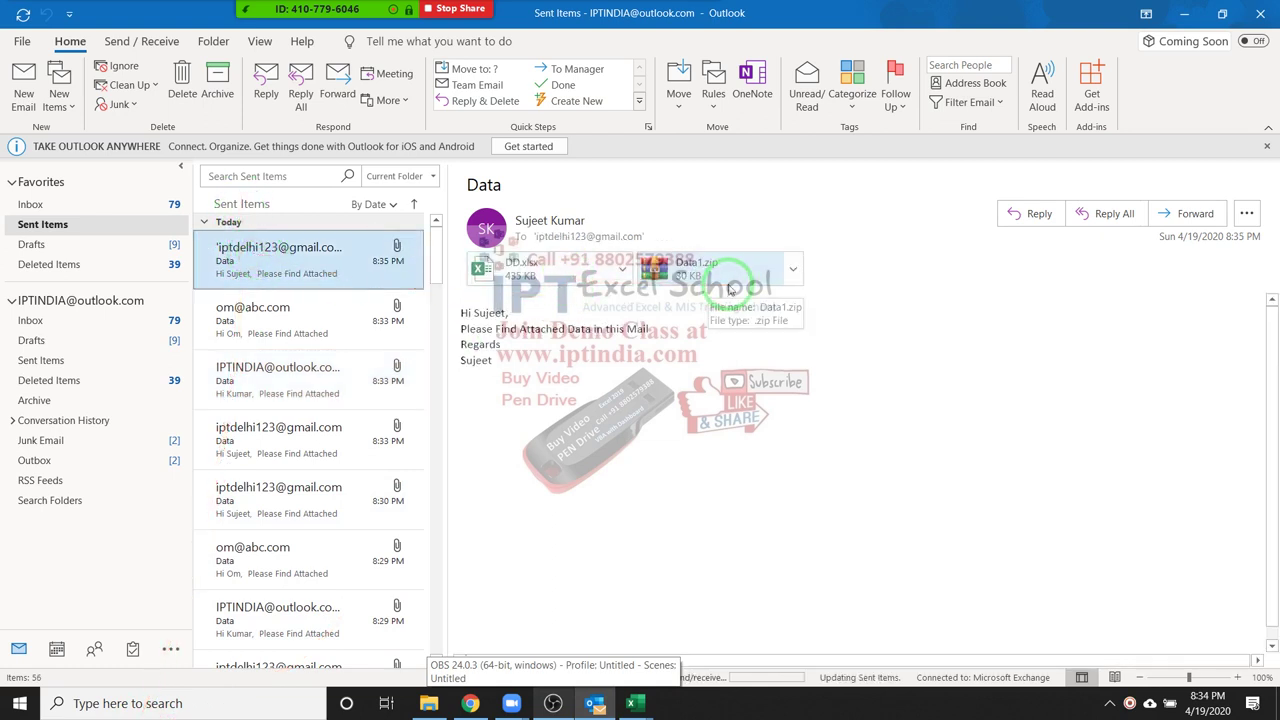
click(1186, 17)
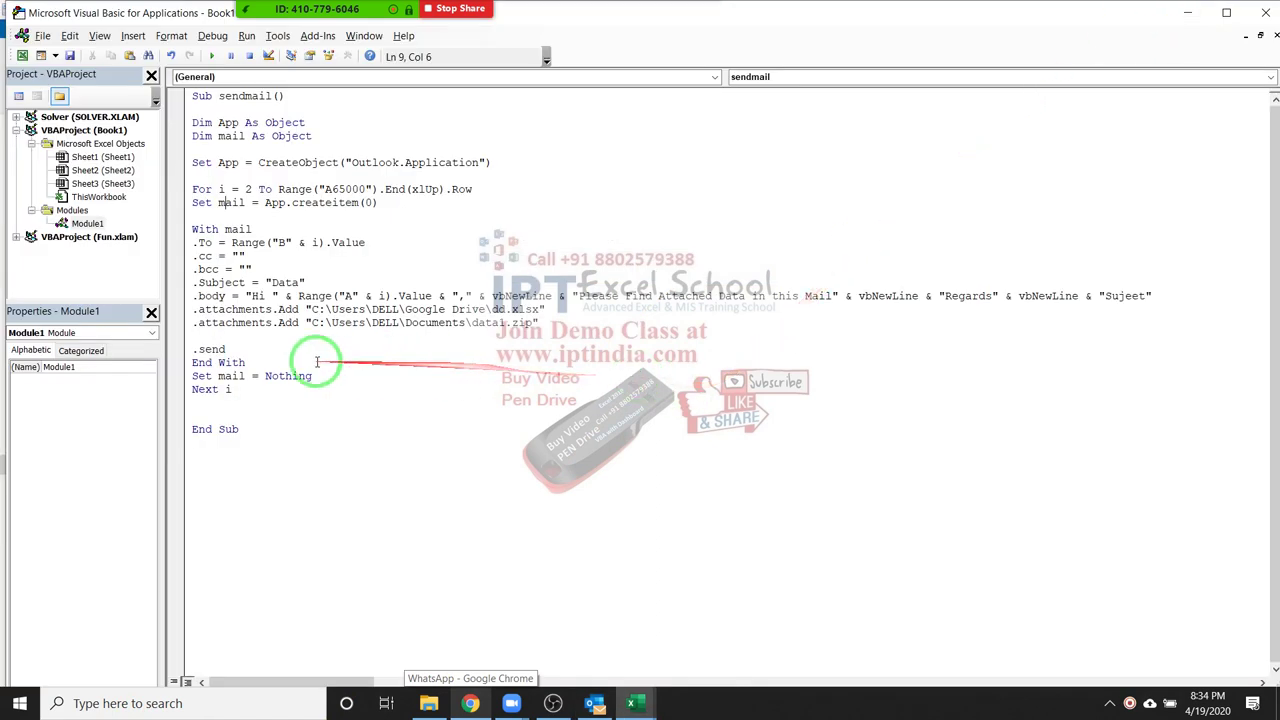
- Delete the blank line above .send and select the sendmail code upward from End Sub
click(241, 339)
key(Delete)
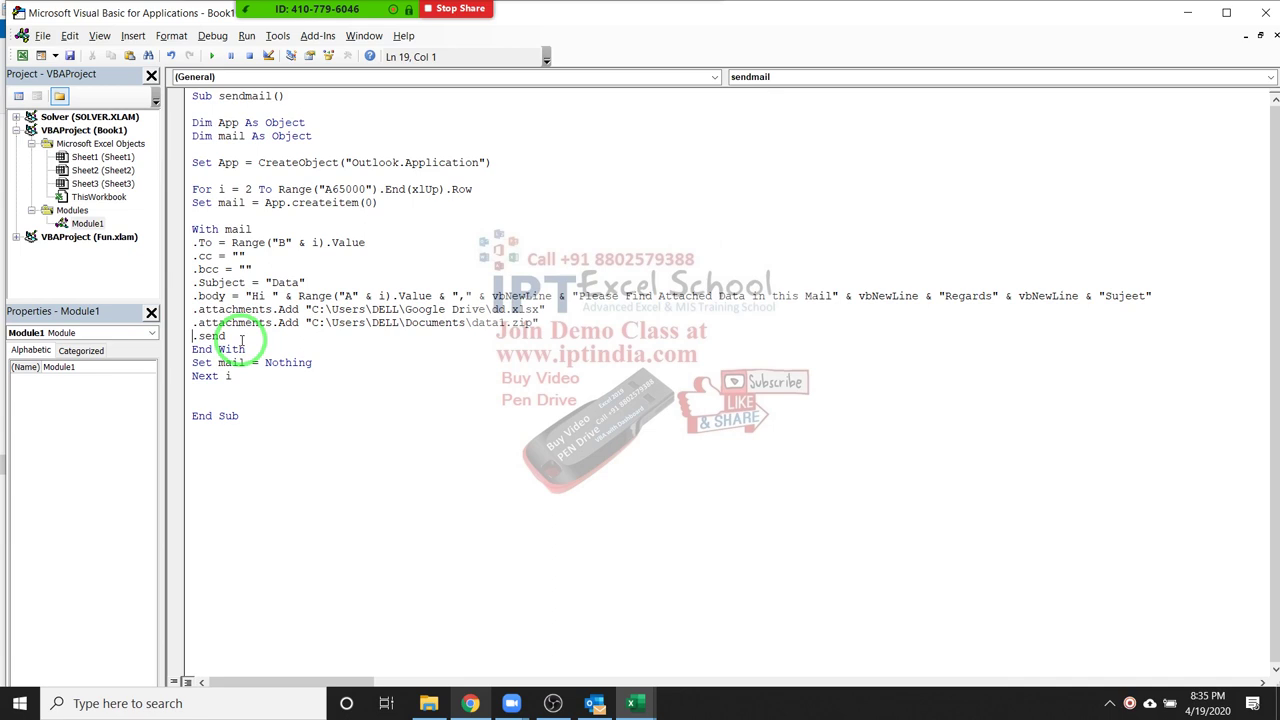
click(329, 500)
drag(285, 430, 192, 109)
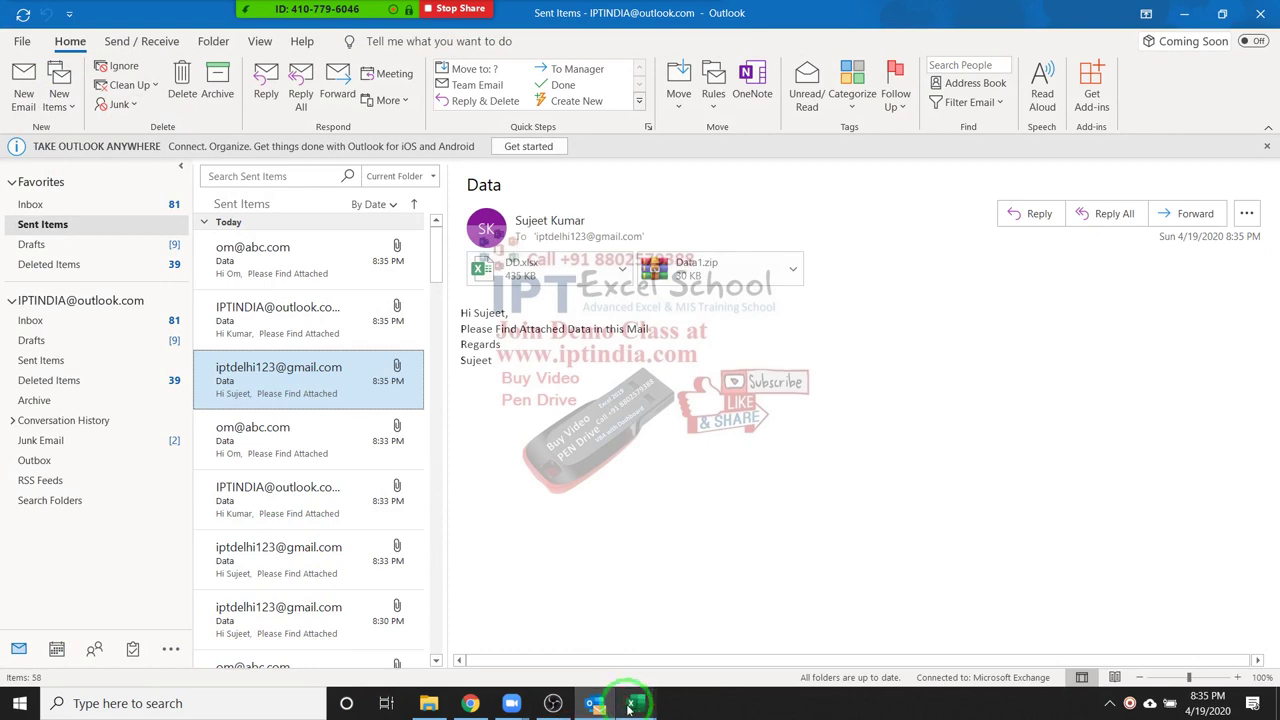
- On Book1's Sheet2, enter =RANDBETWEEN(10,90) in A1
click(630, 703)
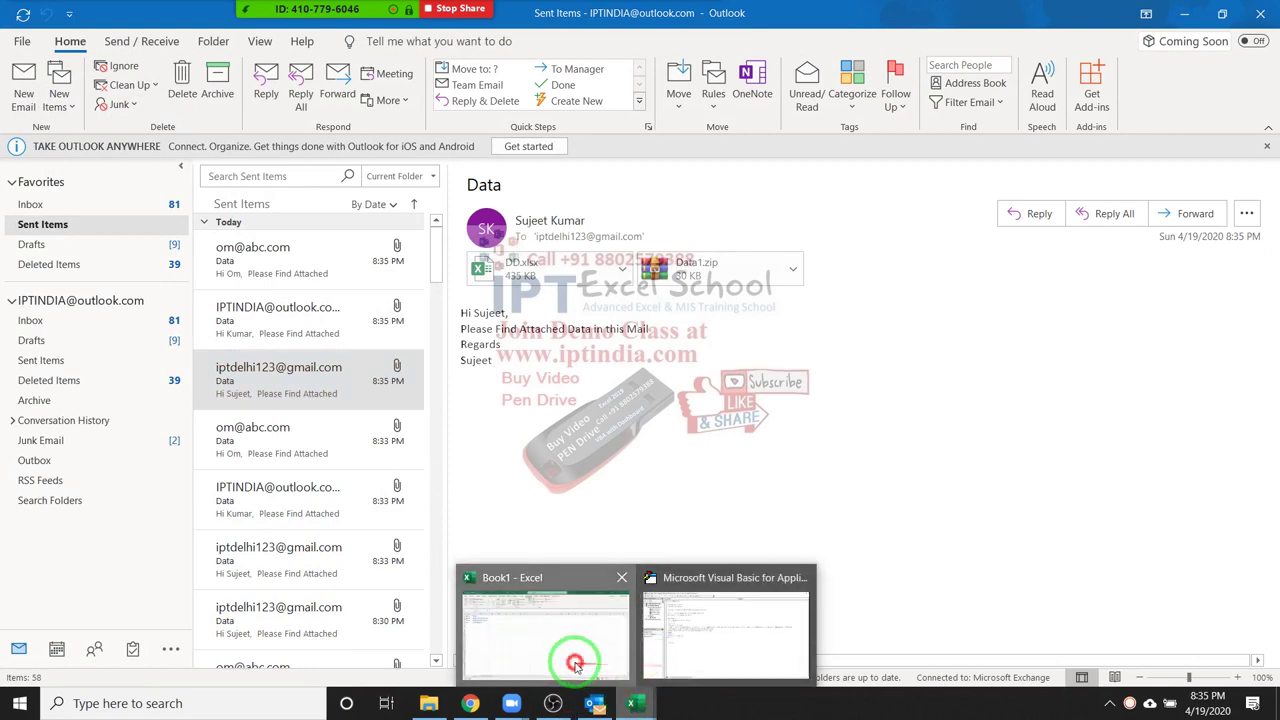
click(486, 670)
click(160, 657)
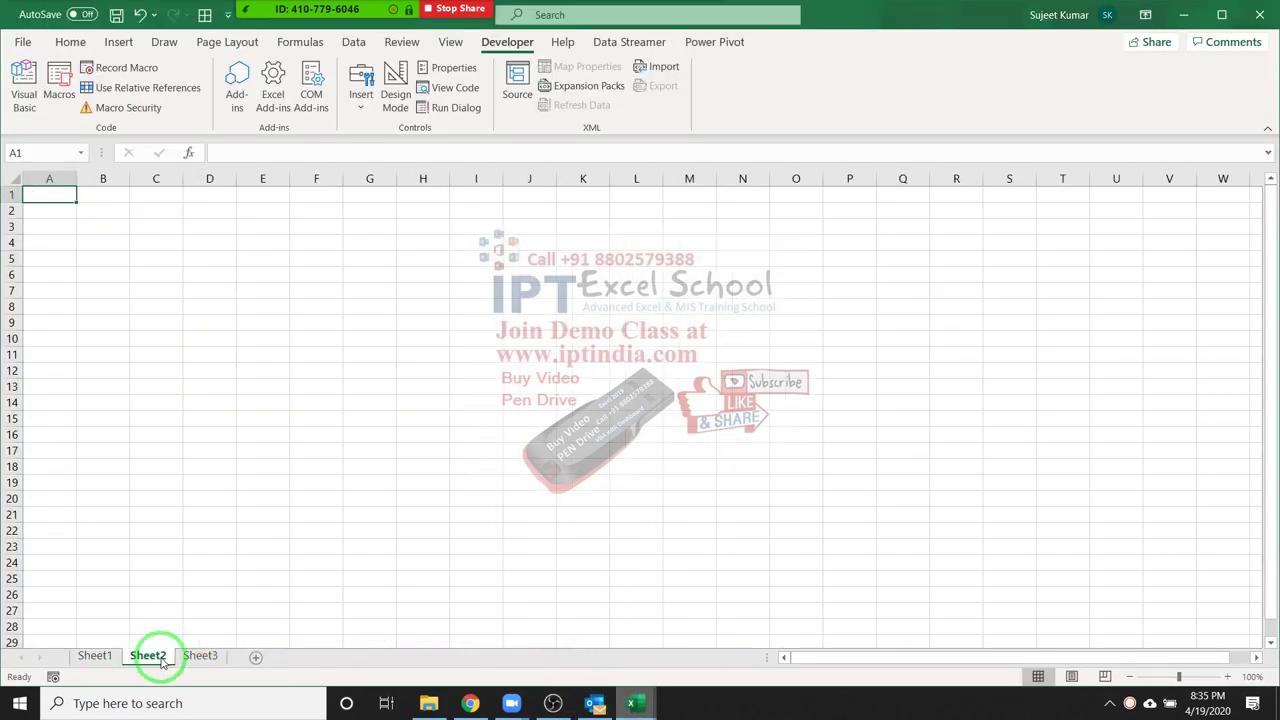
text(=ra)
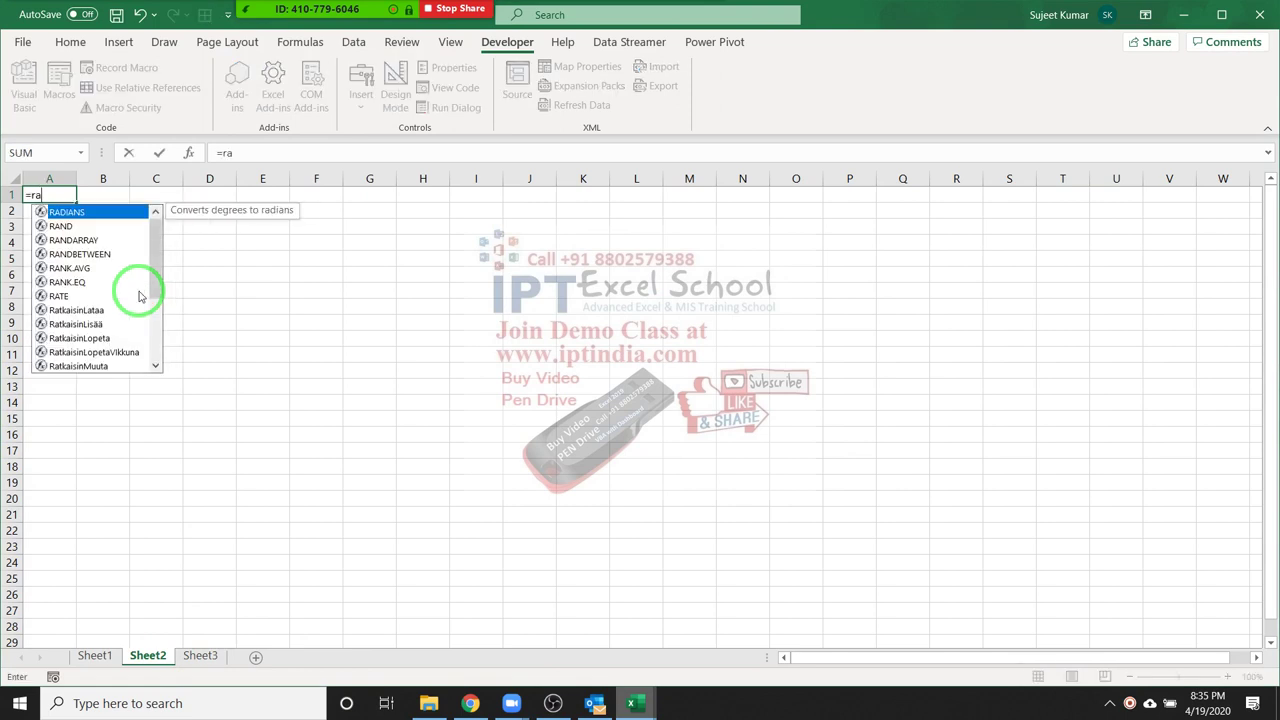
key(Down)
key(Down)
key(Down)
key(Tab)
text(10)
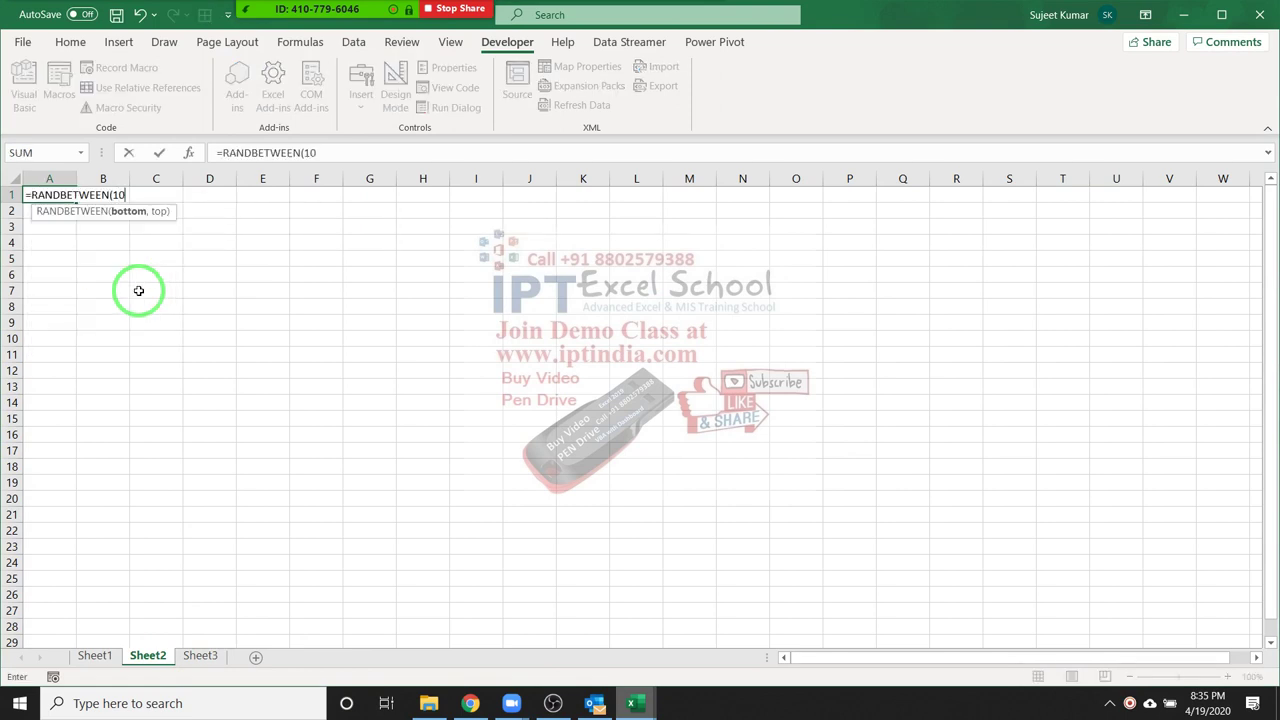
text(,90)
key(ctrl+Return)
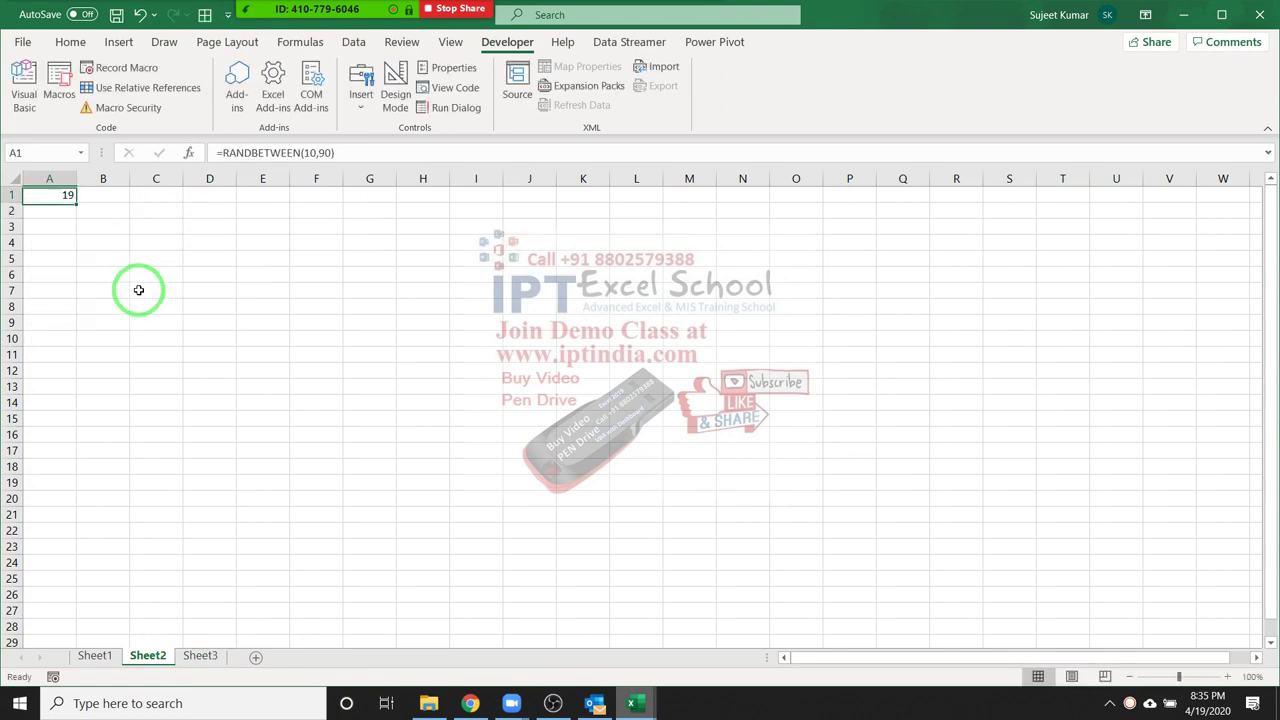
- Fill the RANDBETWEEN formula across the A1:L27 block
key(shift+Right)
key(shift+Right)
key(shift+Right)
key(shift+Right)
key(shift+Right)
key(shift+Right)
key(shift+Down)
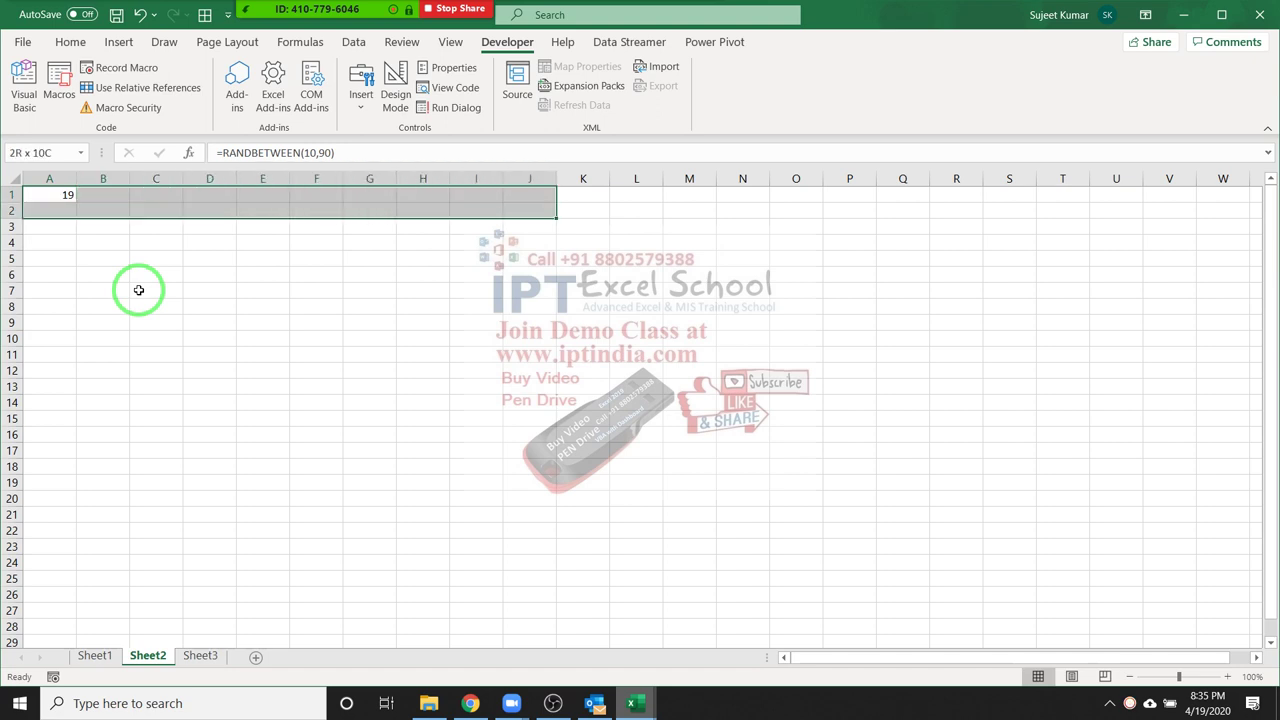
key(shift+Down)
key(shift+Down)
key(shift+Down)
key(shift+Down)
key(shift+Down)
key(shift+Down)
key(shift+Right)
key(shift+Right)
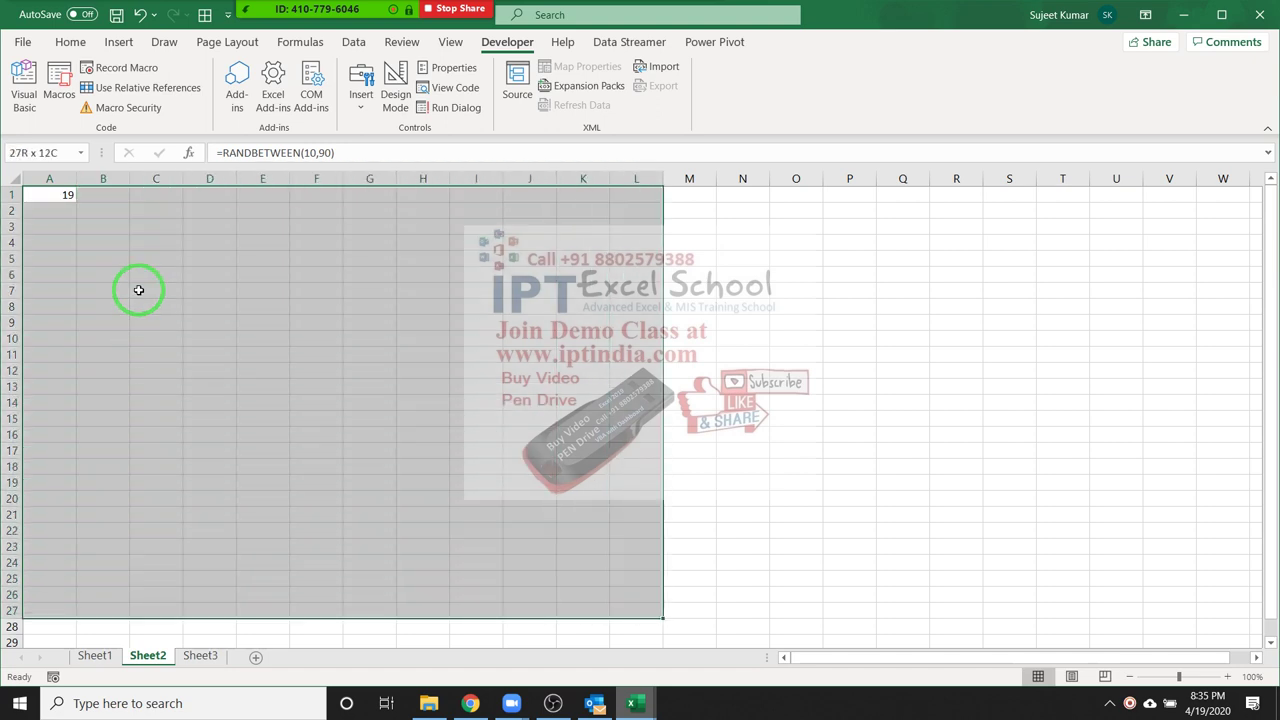
key(ctrl+r)
key(ctrl+d)
- Convert A1:L27 to fixed numbers with Copy and Paste Values, then return to the VBA editor
drag(139, 290, 28, 160)
key(ctrl+c)
click(70, 41)
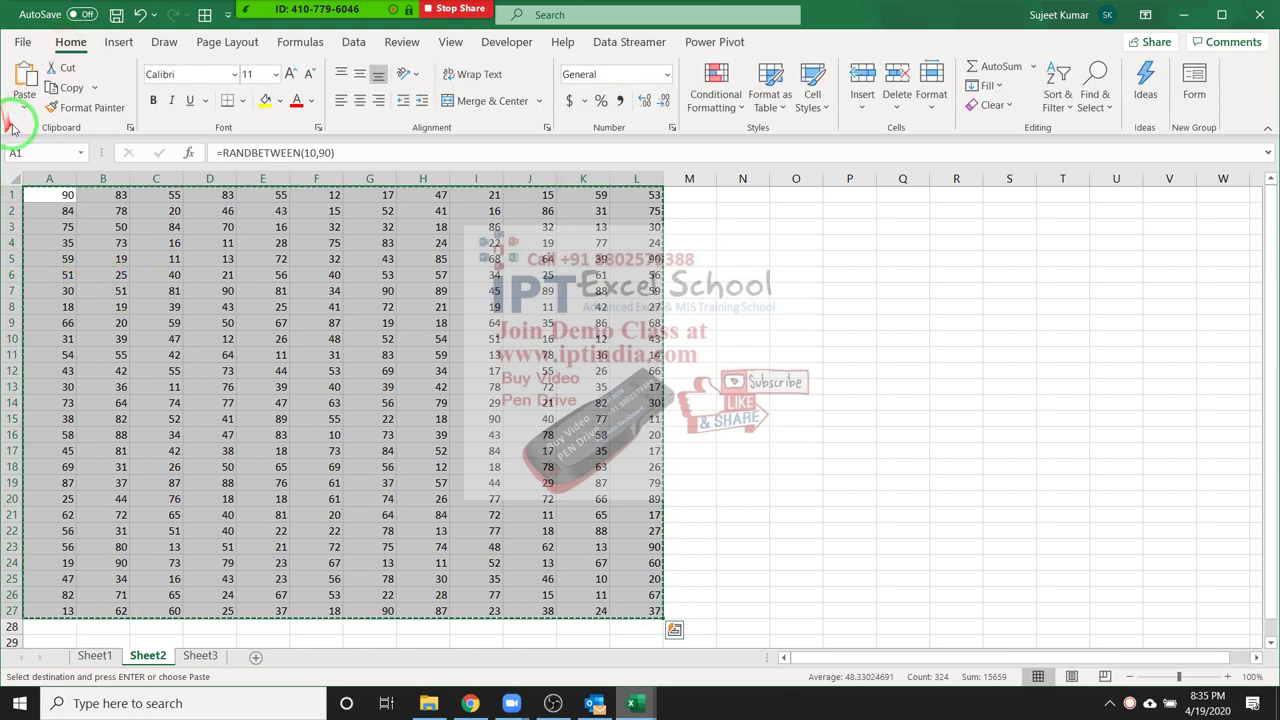
click(17, 117)
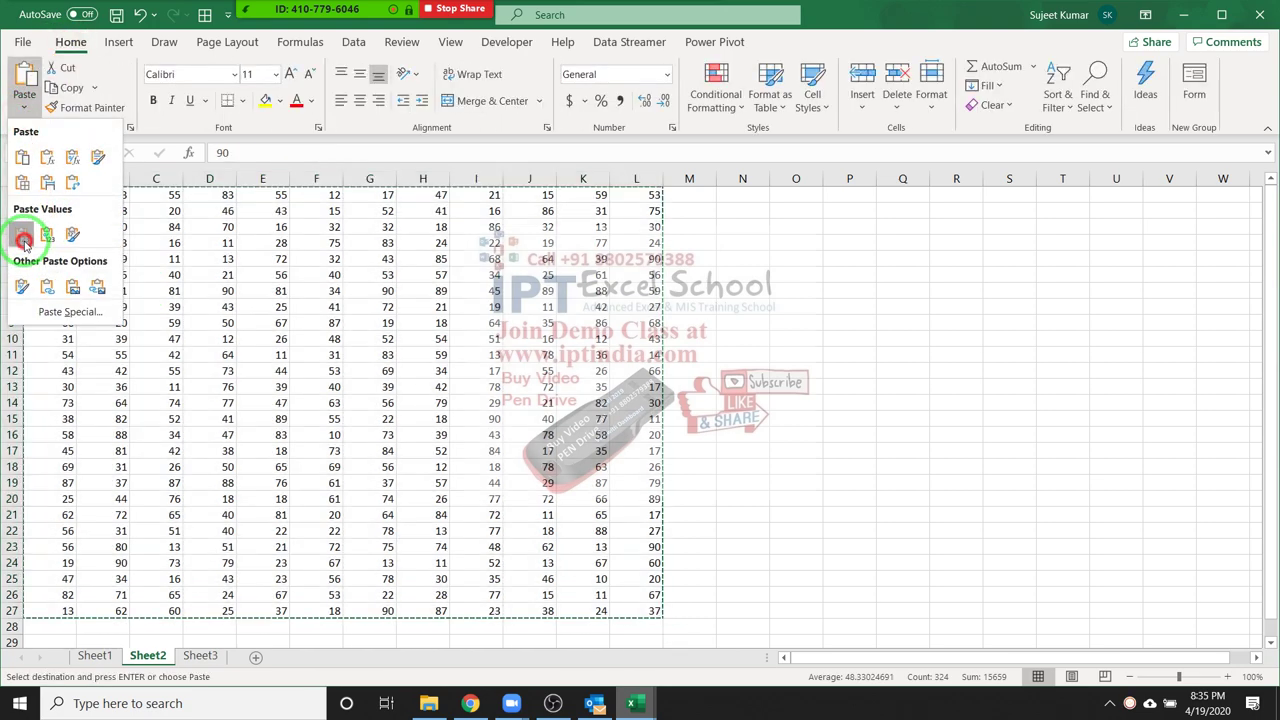
click(22, 238)
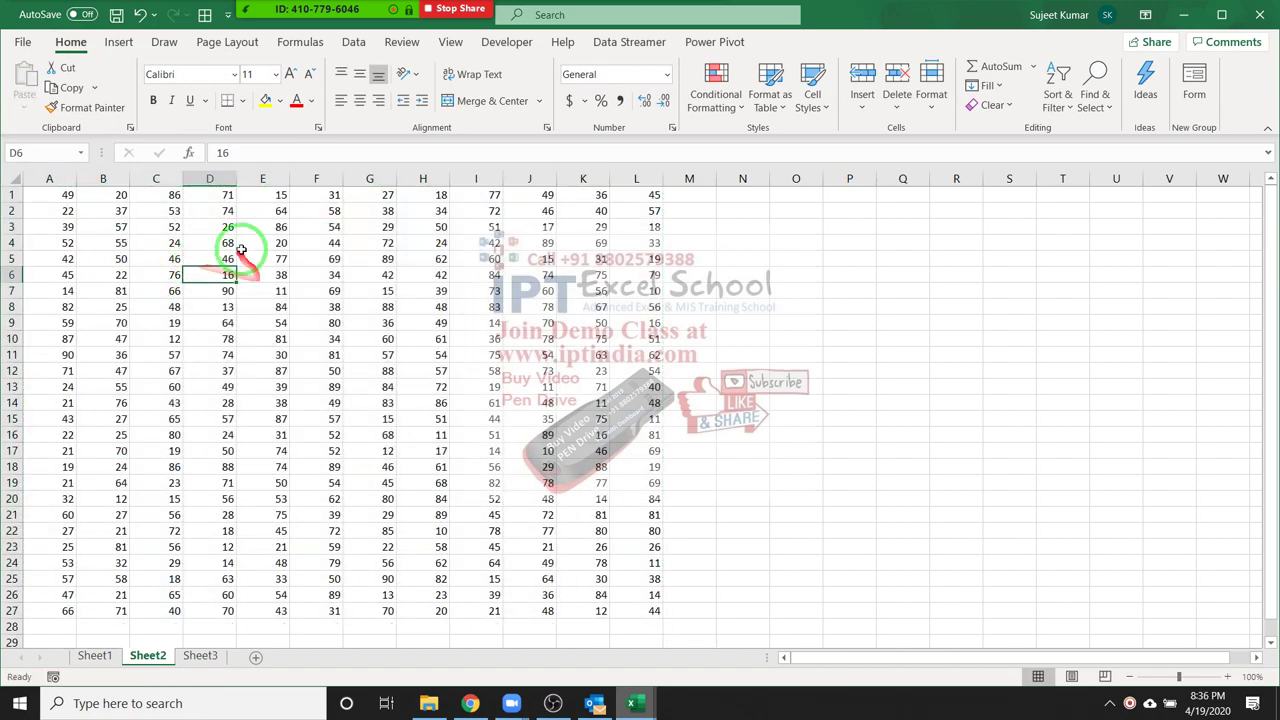
click(237, 247)
key(alt+Tab)
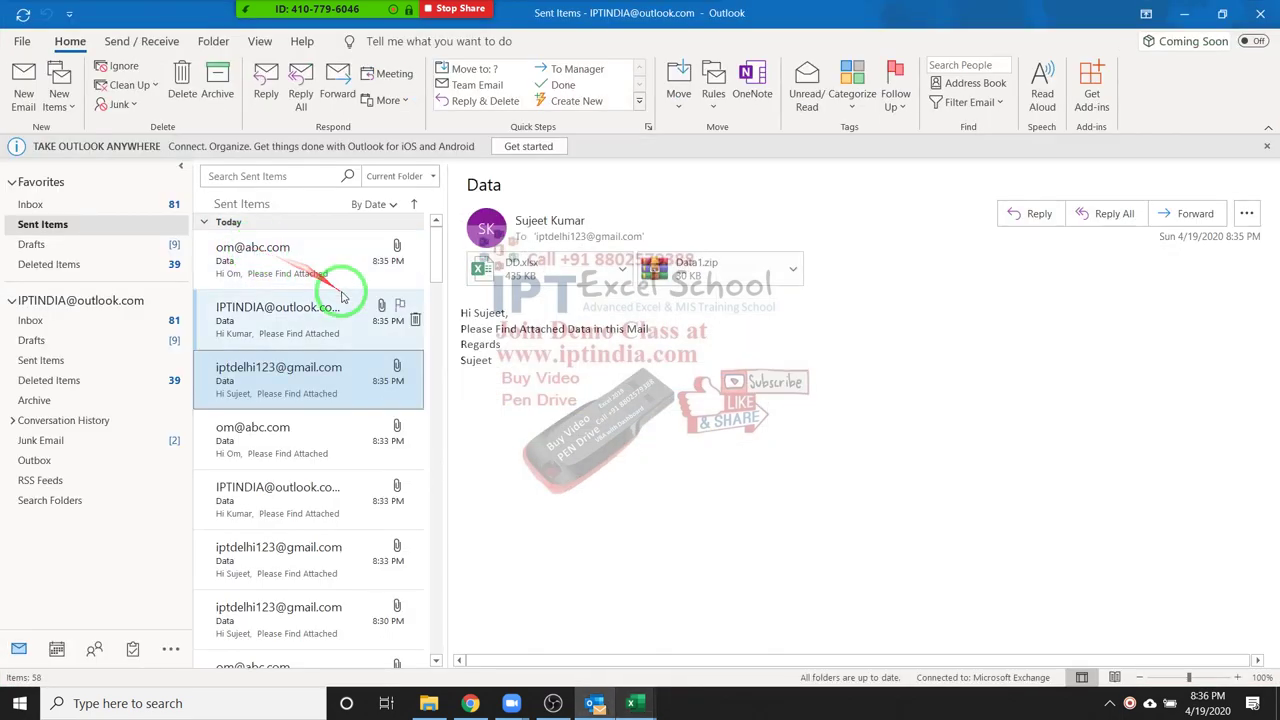
key(alt+Tab)
key(alt+Tab)
click(371, 427)
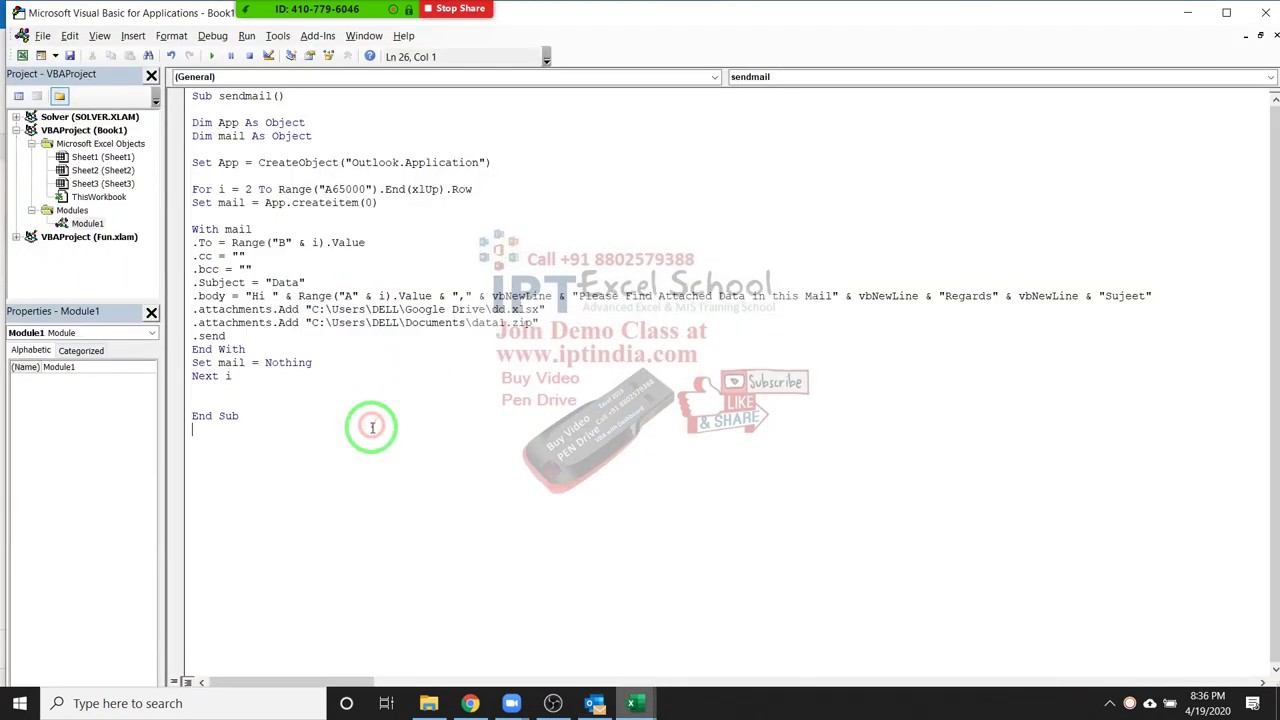
- Create a new Sub sendmail1() procedure below End Sub with blank lines inside
text(sub )
text(send)
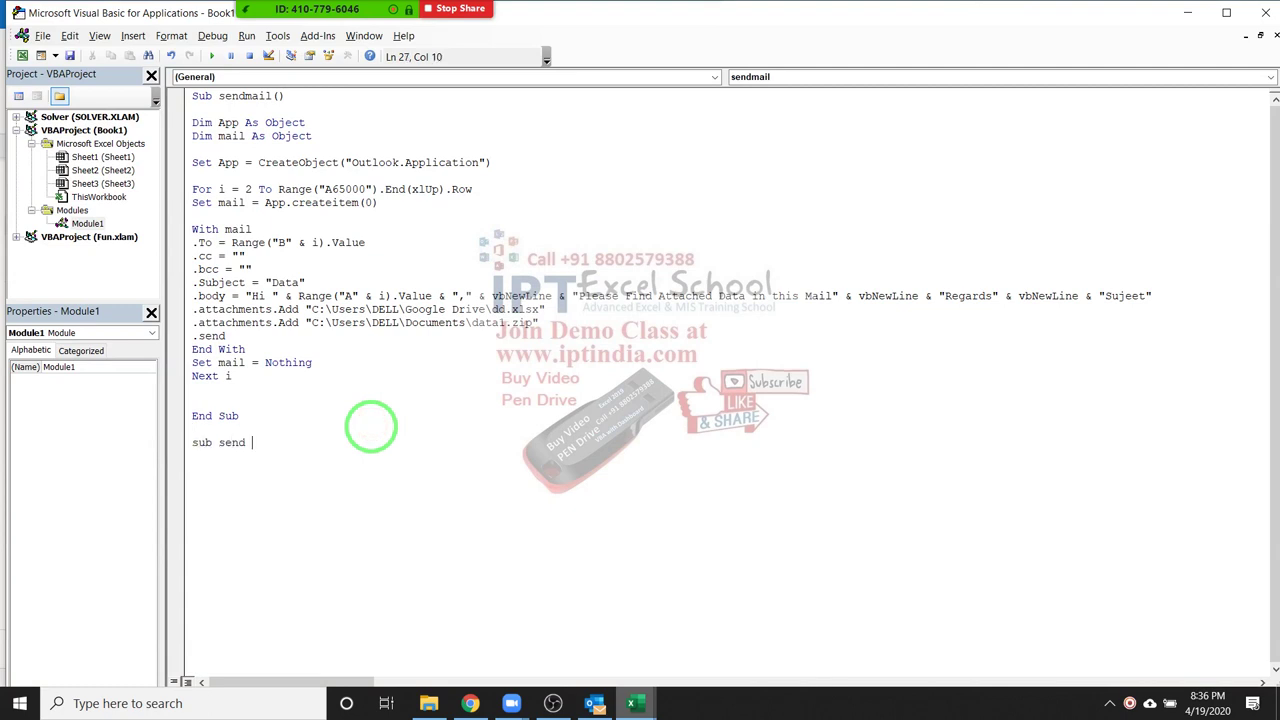
key(BackSpace)
text(mail1)
text(())
key(Return)
key(Return)
key(Return)
key(Return)
key(Up)
key(Up)
key(Return)
key(Return)
key(Up)
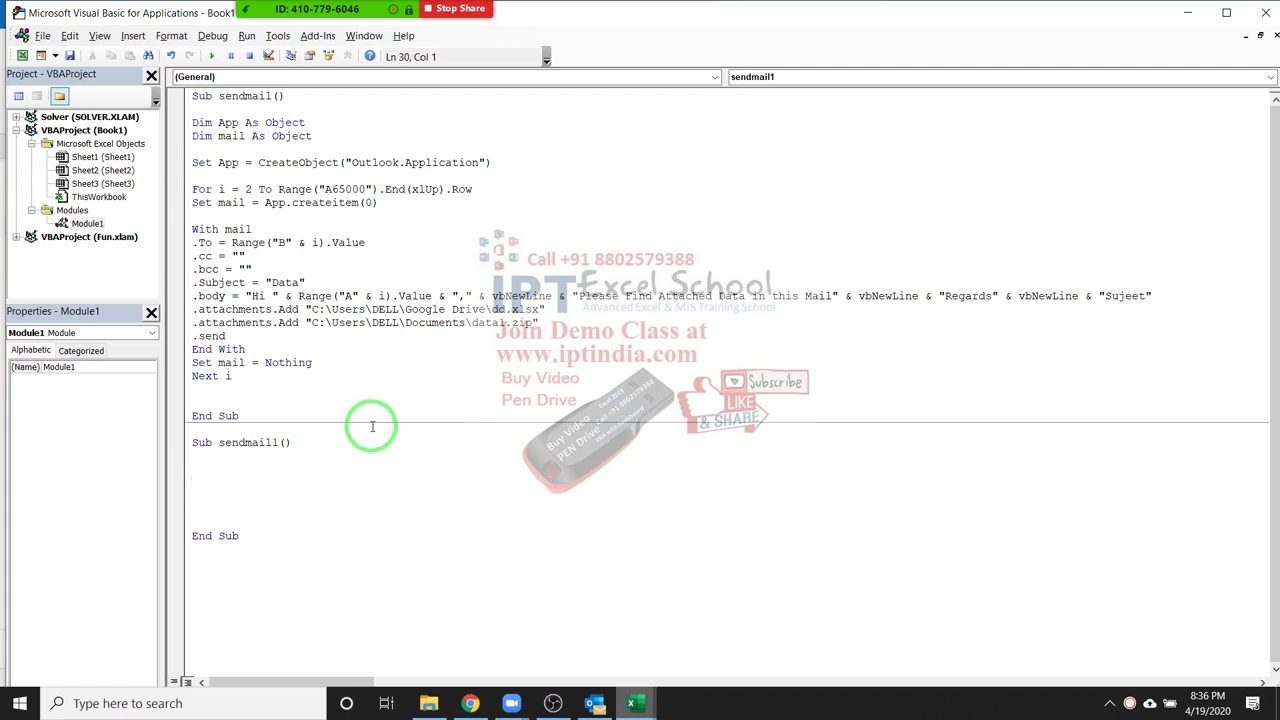
- Add Sheet1.Copy and begin ActiveWorkbook.SaveAs ActiveWorkbook.Path & "/" &, dismissing the compile error
text(sheet1.)
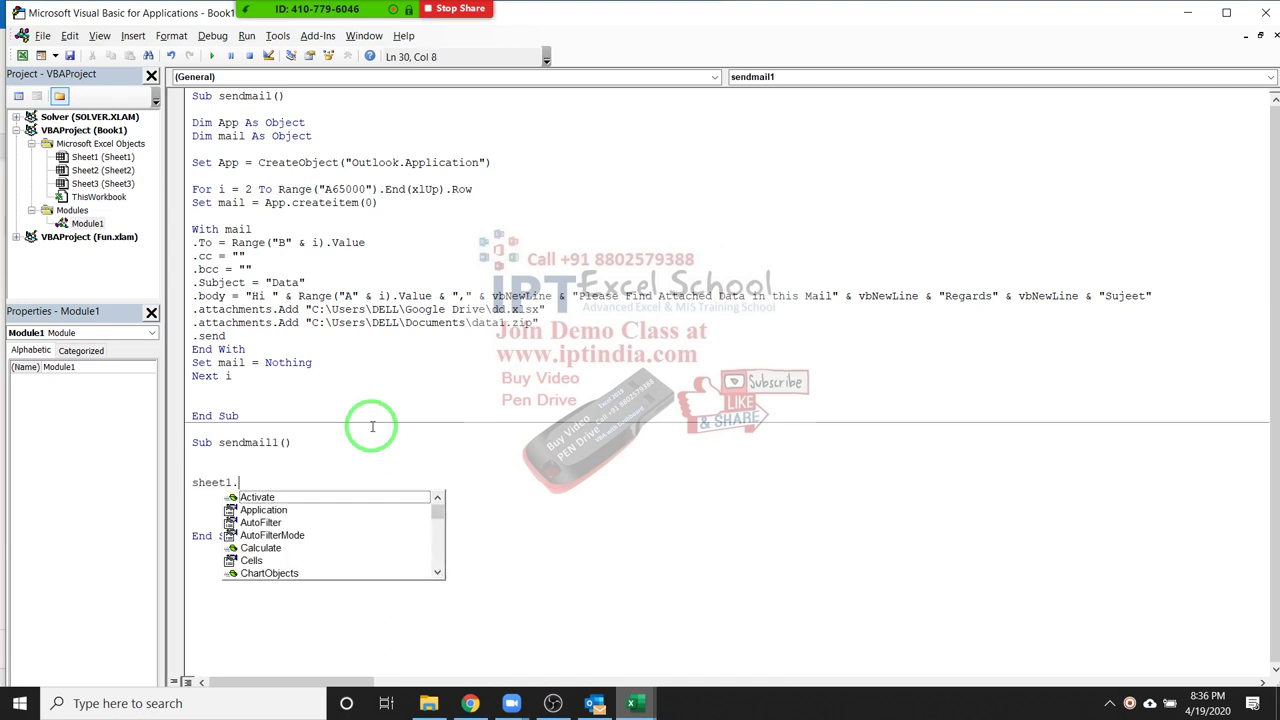
text(cop)
key(Tab)
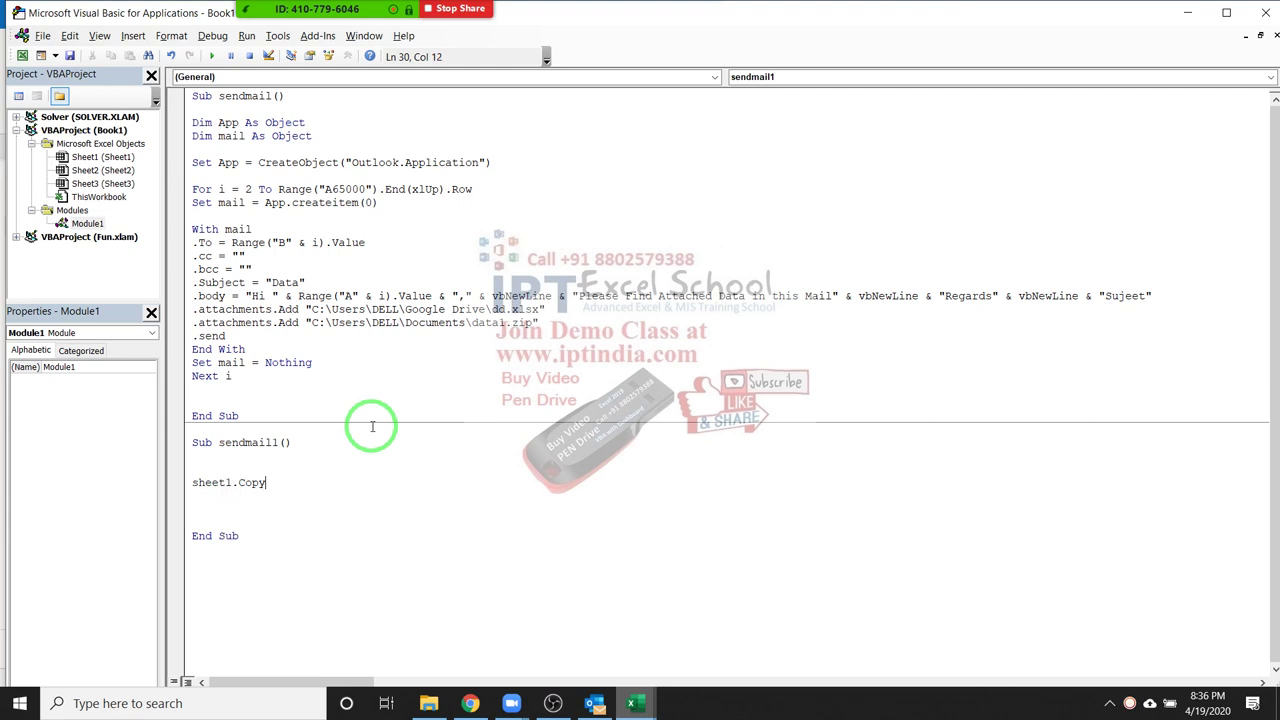
key(Return)
text(activeworkbook.savea)
key(Tab)
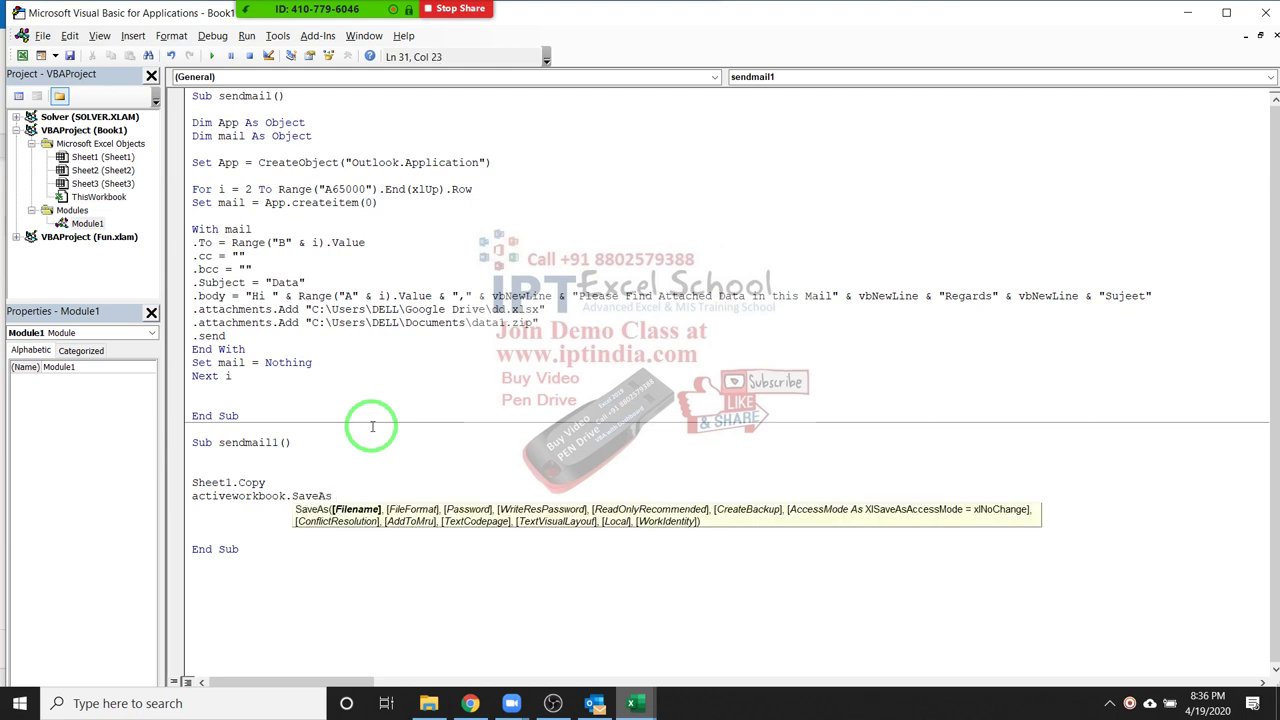
text(ac)
text(tiveworkbooks.)
key(BackSpace)
text(.pa)
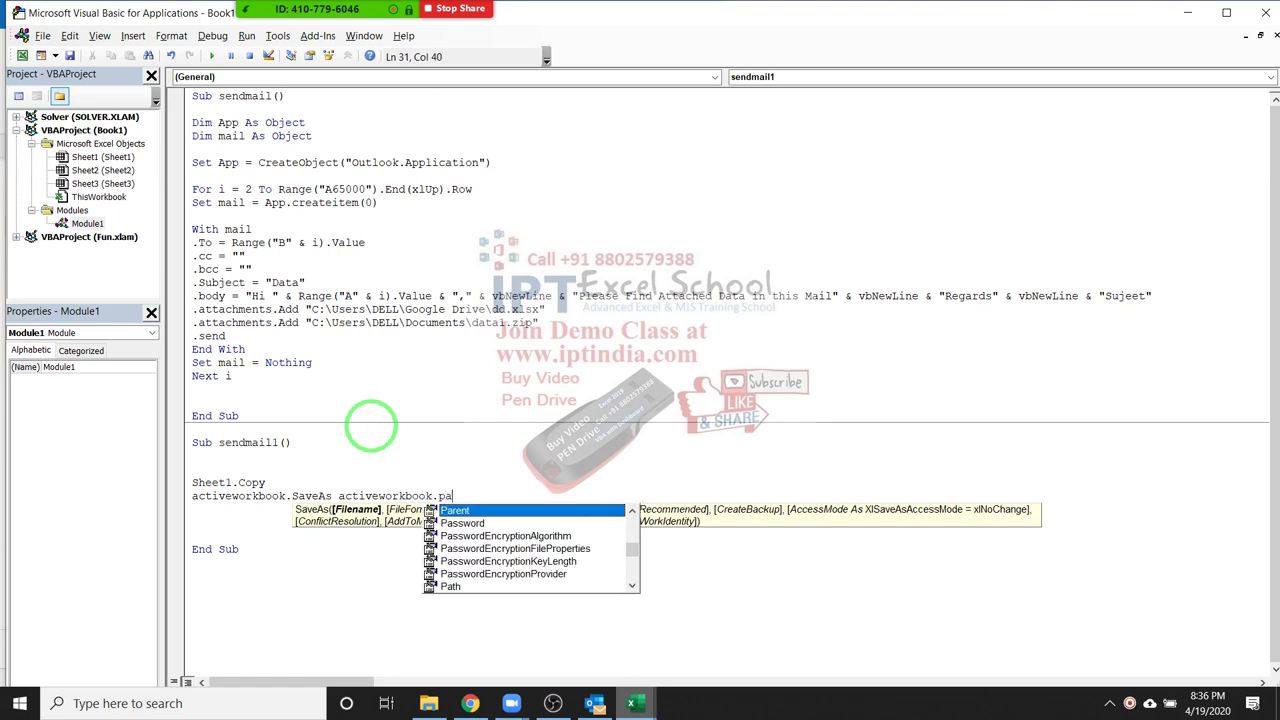
text(th)
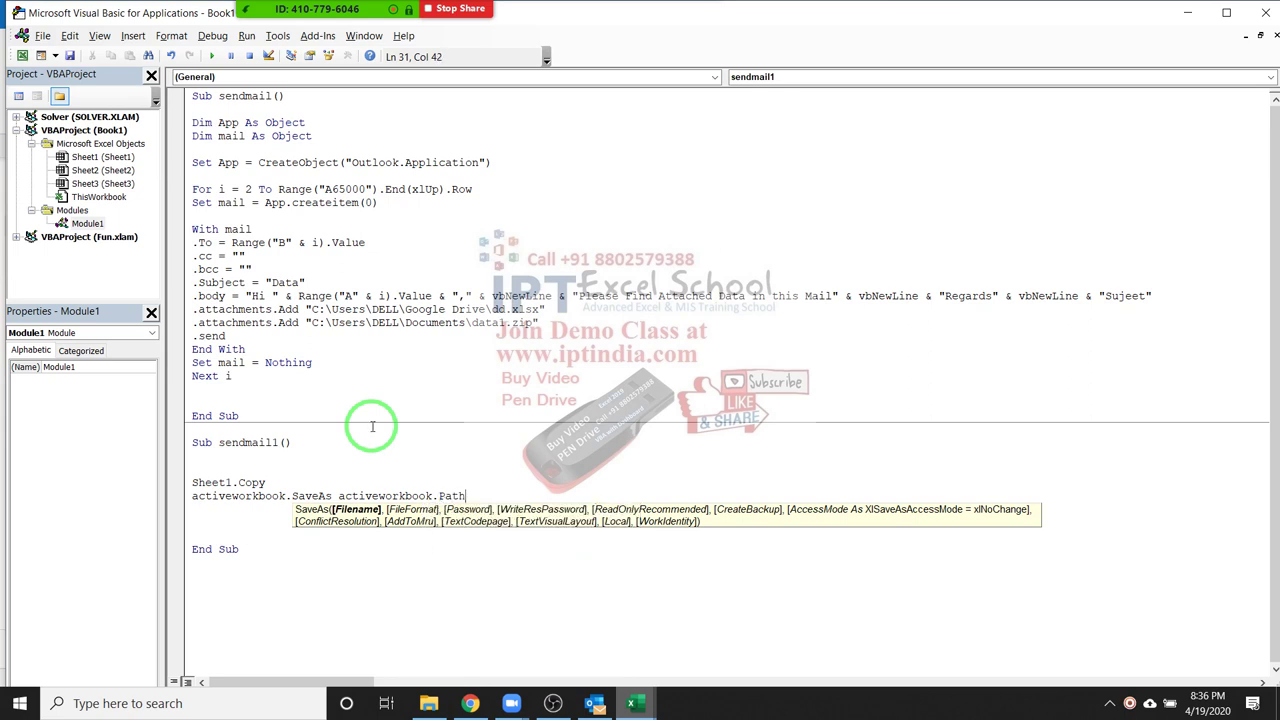
text( & )
text("/"&)
click(218, 482)
key(Return)
click(230, 483)
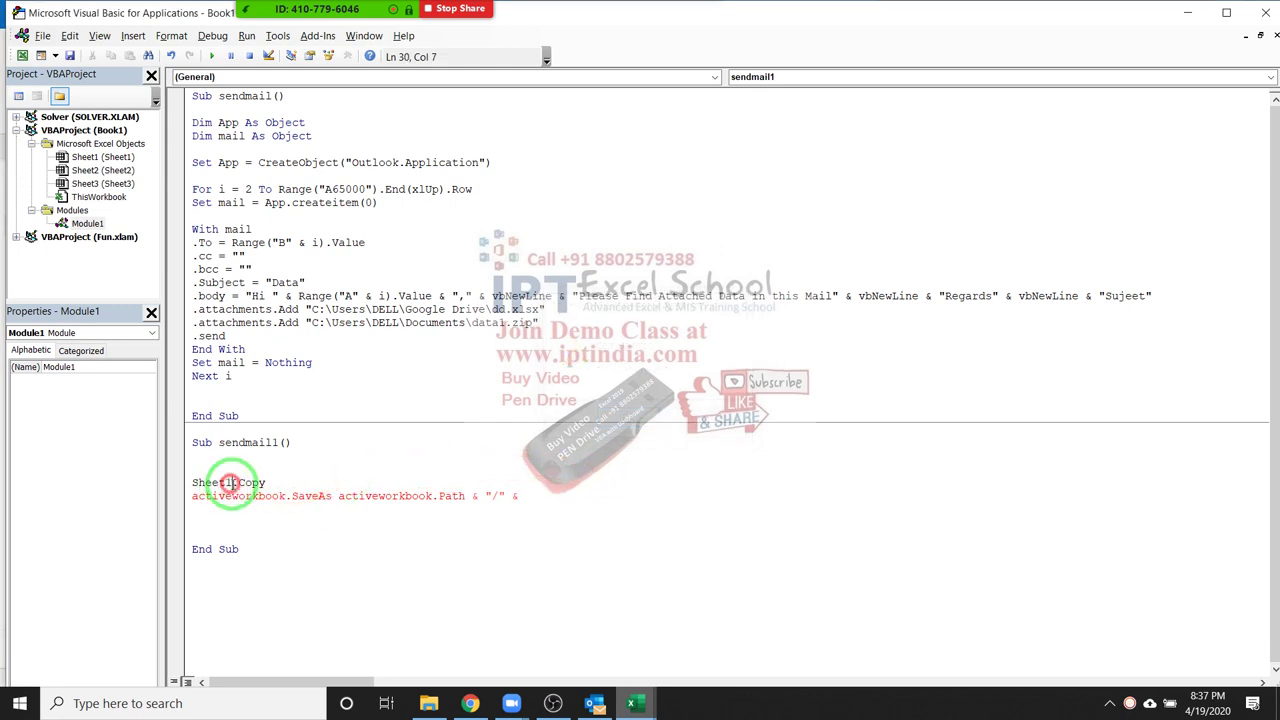
- Change Sheet1 to Sheet2 and finish SaveAs with Format(Date, "DD-mmm-yy") & ".xlsx"
key(BackSpace)
text(2)
drag(195, 491, 375, 503)
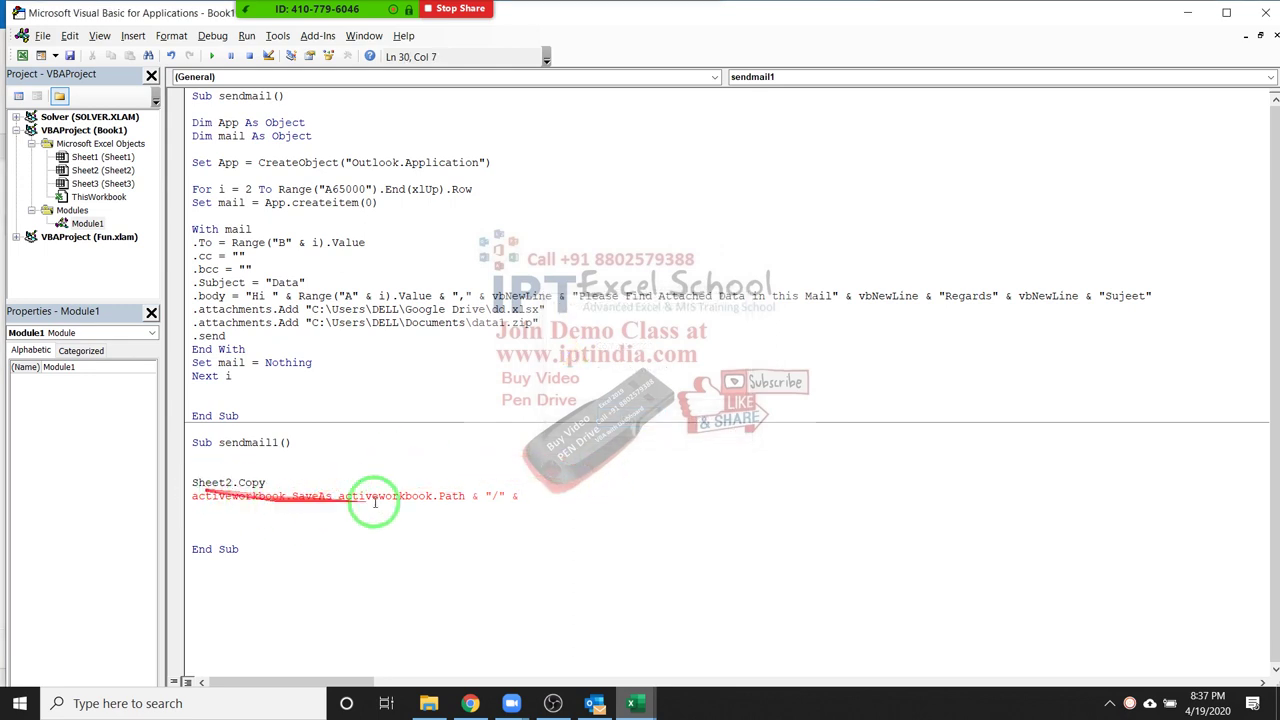
click(553, 497)
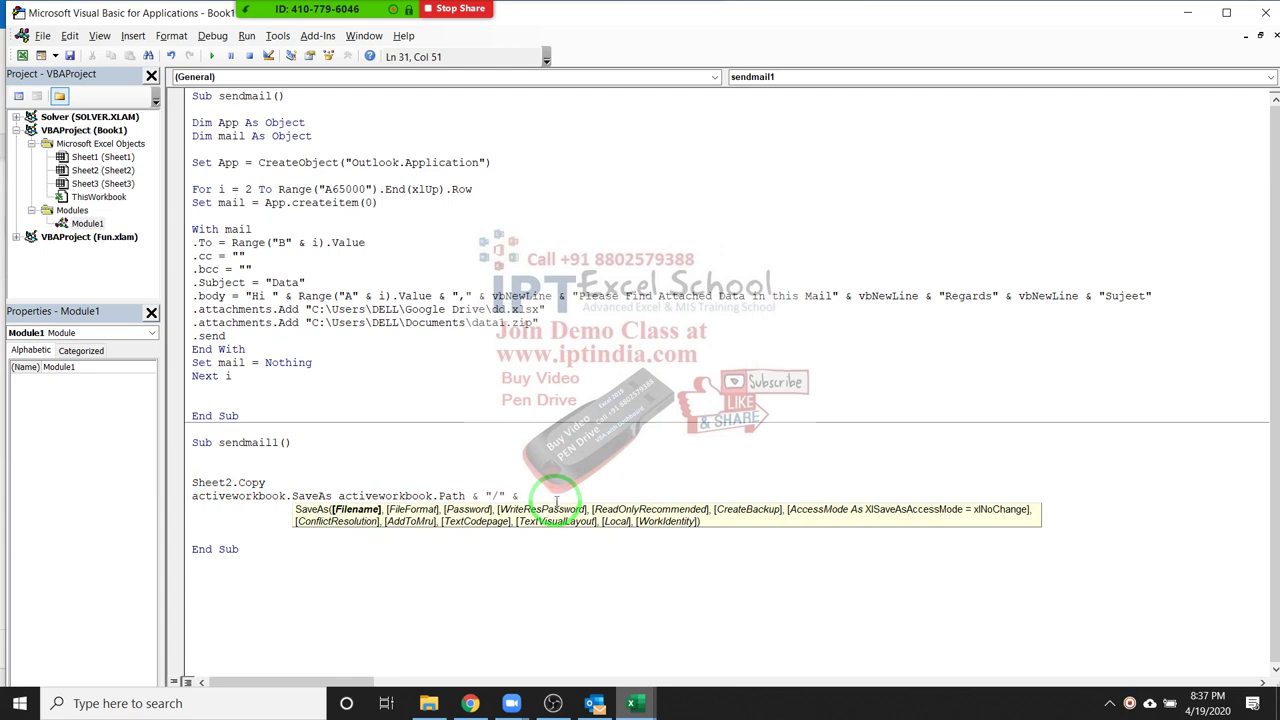
text(format()
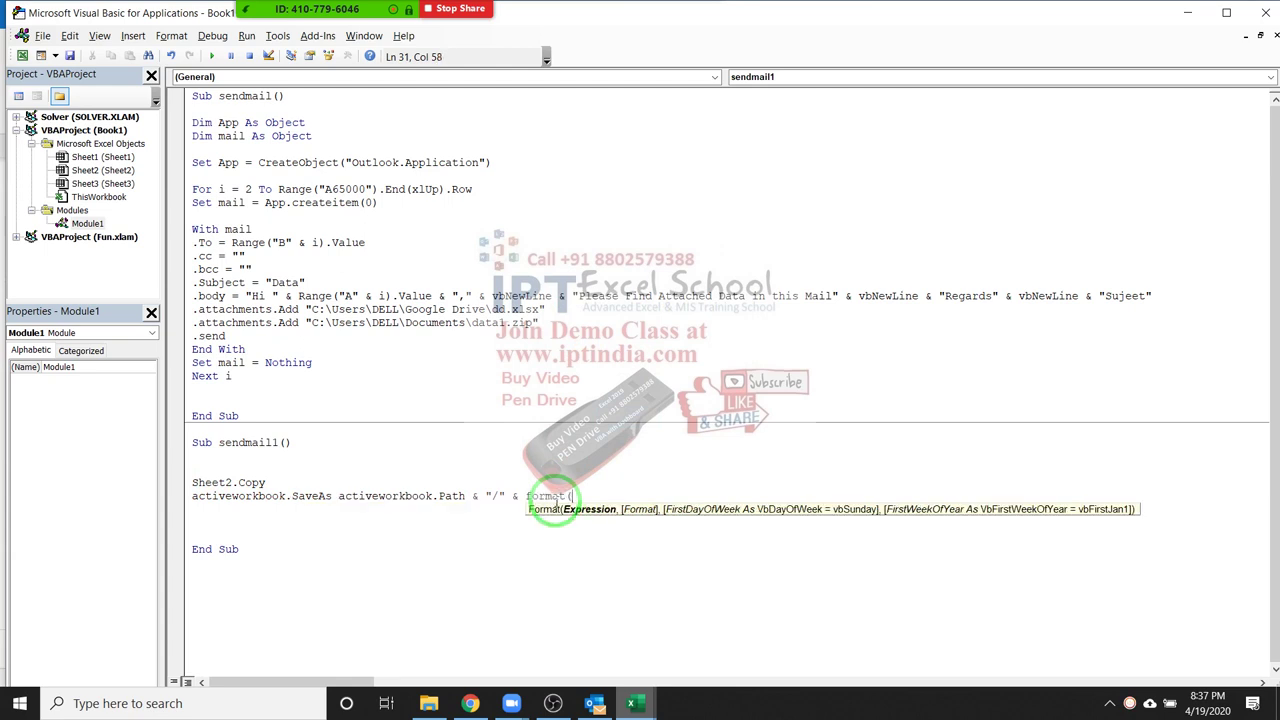
text("DD-)
key(BackSpace)
key(BackSpace)
key(BackSpace)
key(BackSpace)
text(date,)
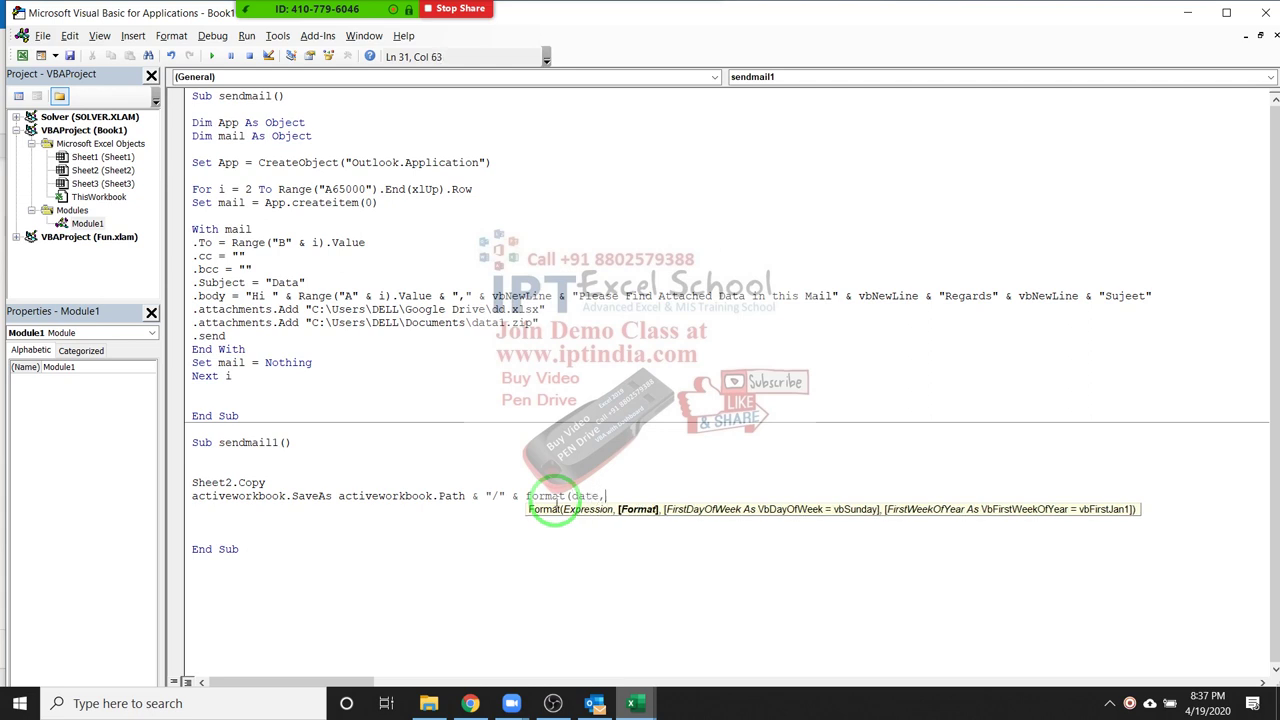
text("DD-mmm-yy")
text() )
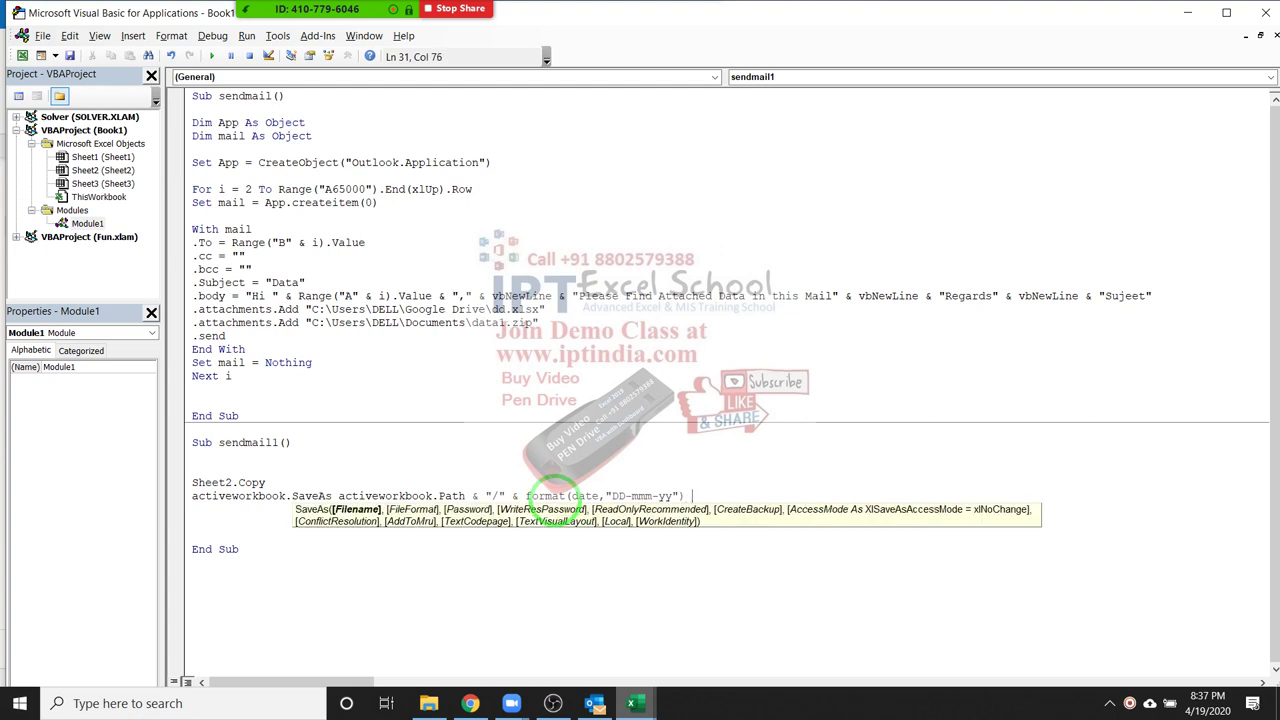
text(& ".xlsx)
key(Down)
key(Return)
- Start an ActiveWorkbook.Close line below the SaveAs line
drag(820, 338, 222, 258)
click(190, 162)
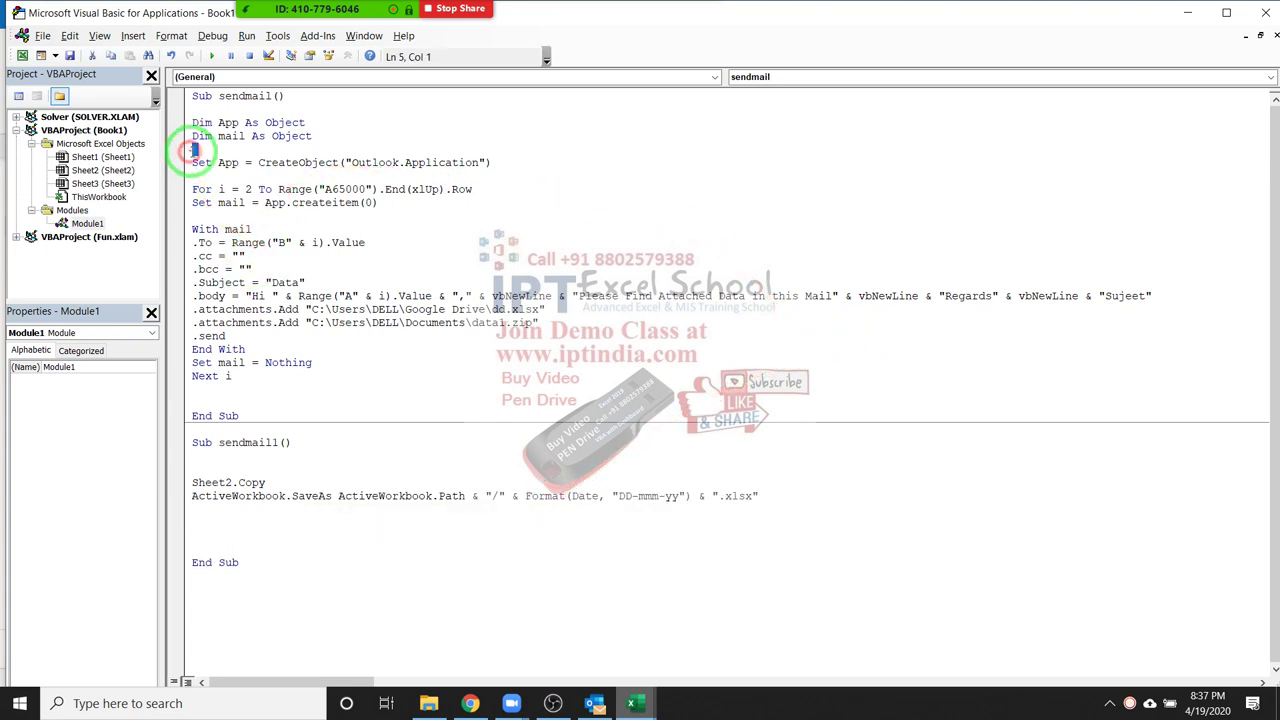
drag(186, 122, 259, 172)
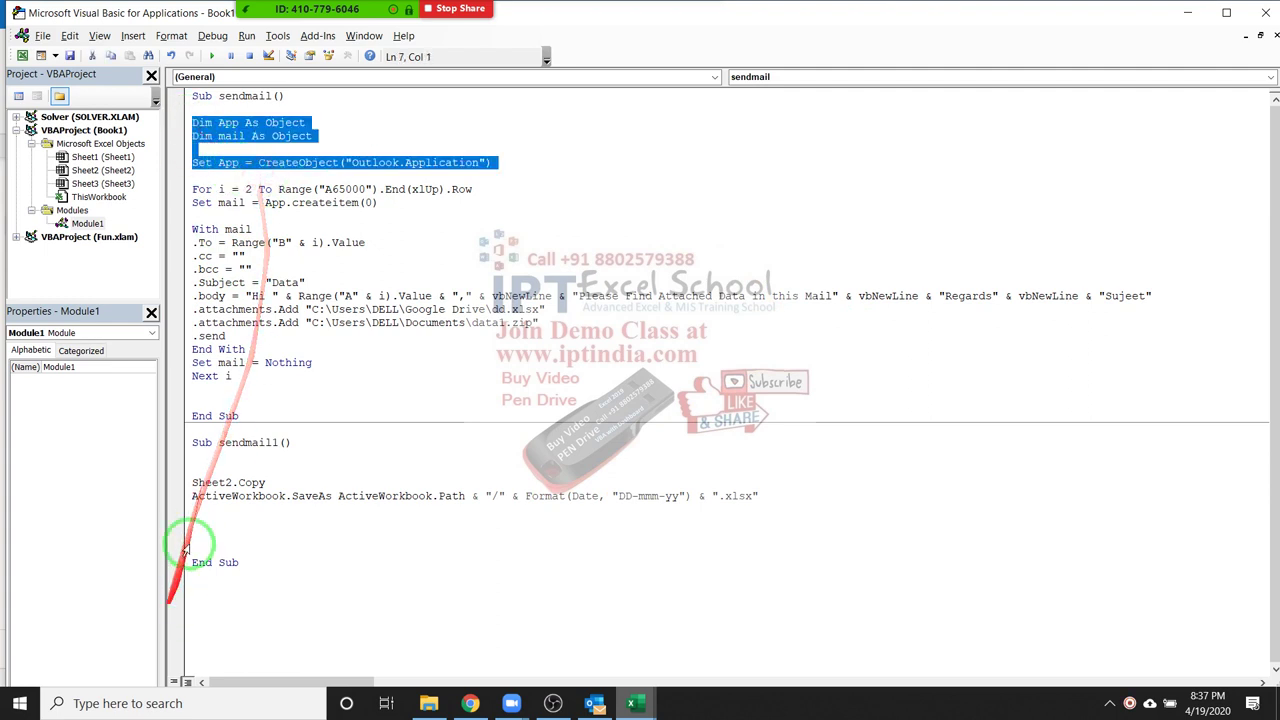
click(215, 505)
text(activeworkbook.cl)
- Finish ActiveWorkbook.Close, then paste sendmail's Dim/Set App and Set mail lines into sendmail1
key(Tab)
key(Return)
key(Return)
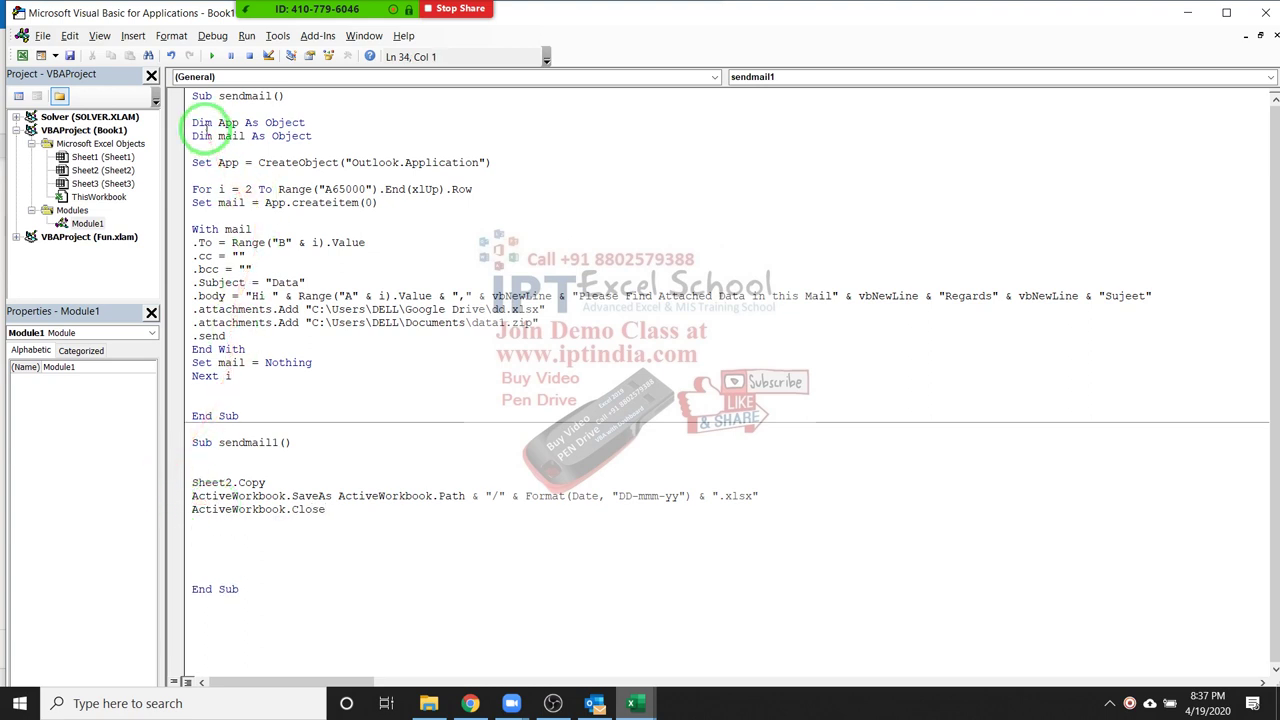
drag(192, 122, 533, 163)
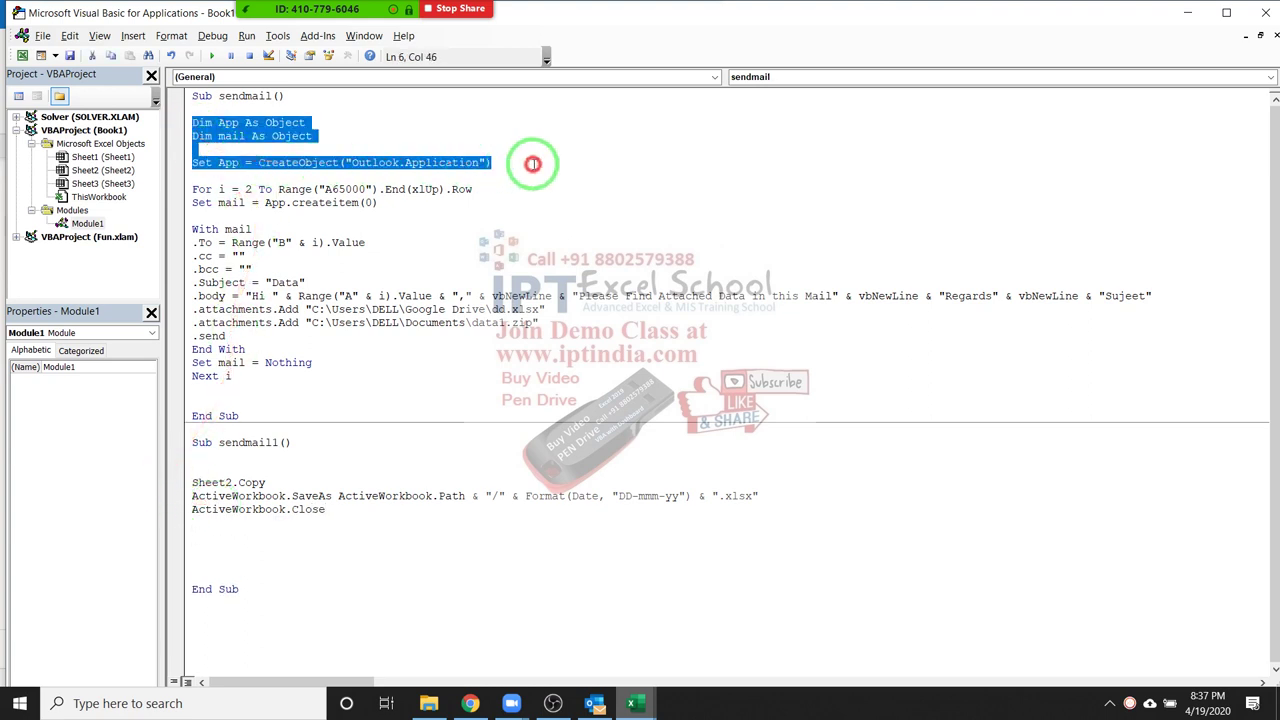
key(ctrl+c)
click(229, 522)
key(ctrl+v)
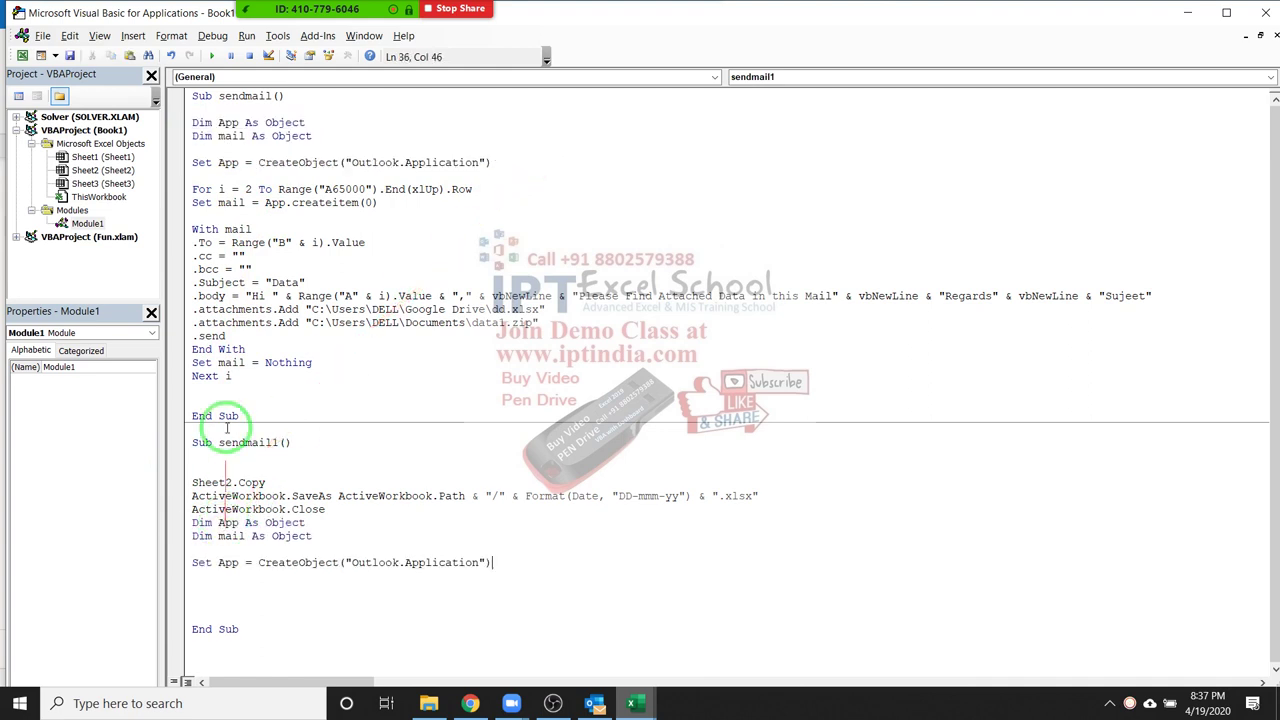
click(183, 202)
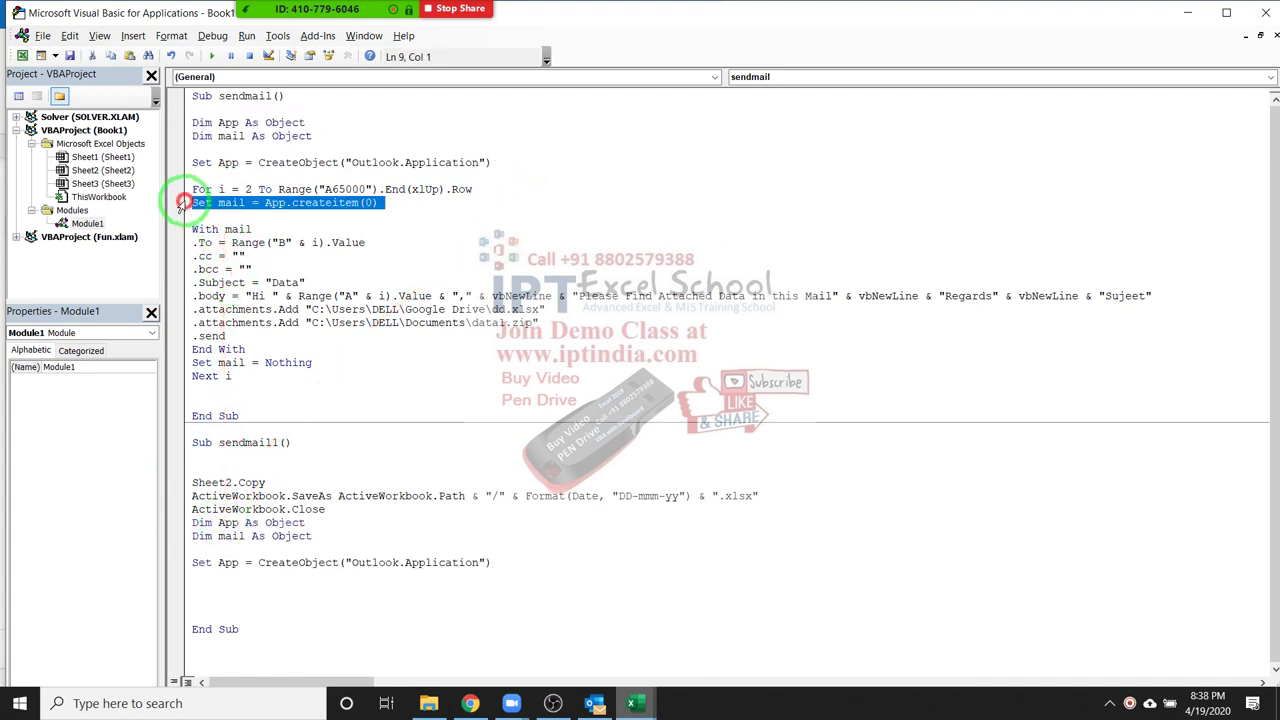
click(201, 578)
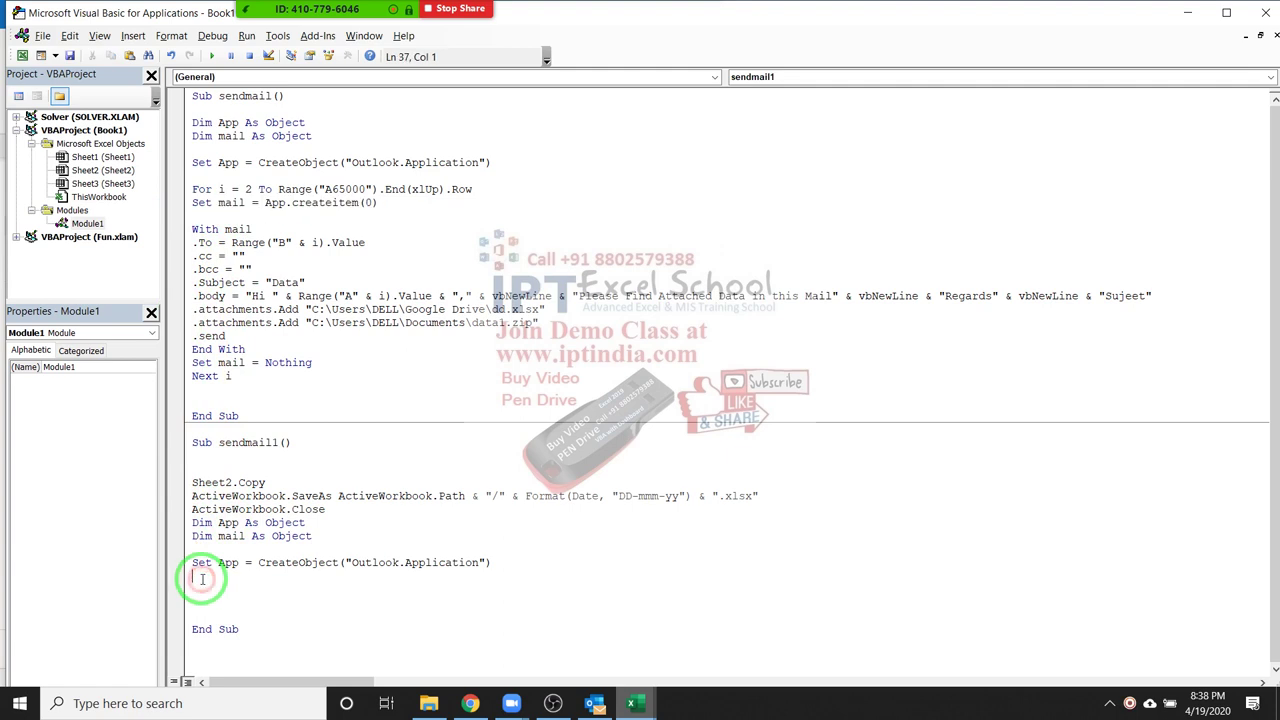
key(ctrl+v)
key(Return)
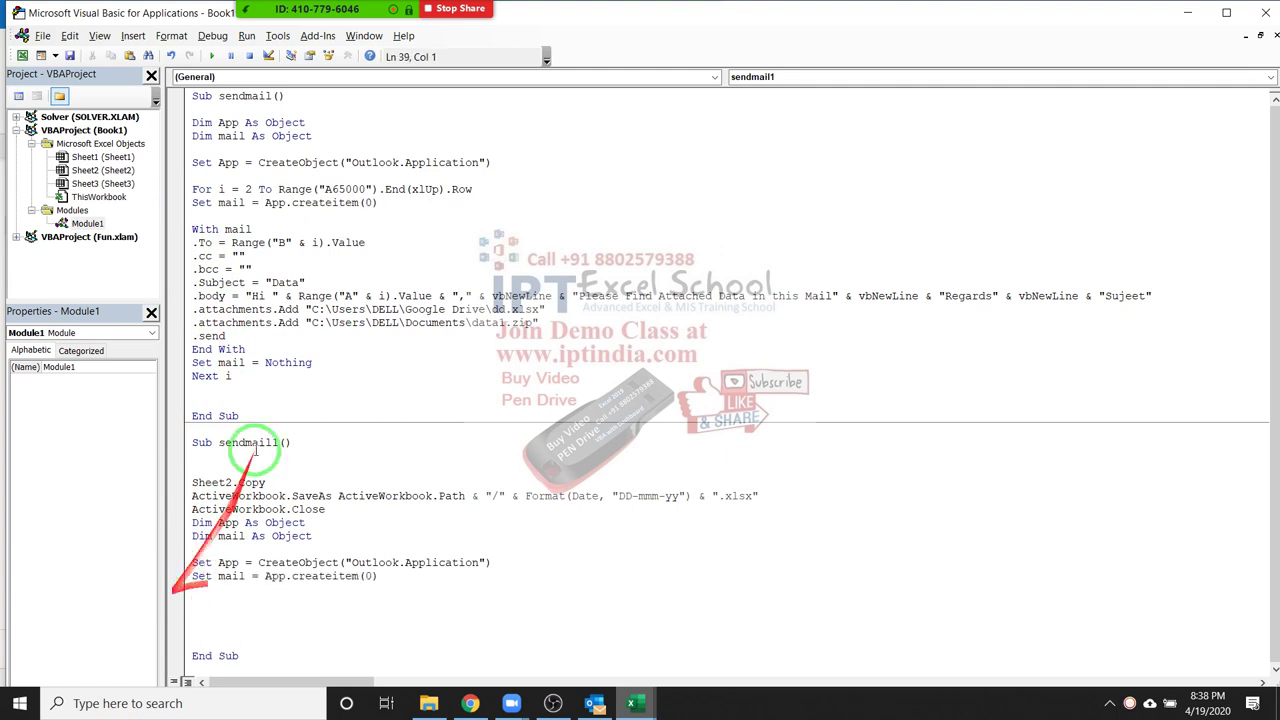
- Copy the With mail…End With block from sendmail into sendmail1
mouse_move(190, 229)
mouse_down()
mouse_move(233, 337)
mouse_move(255, 355)
mouse_up()
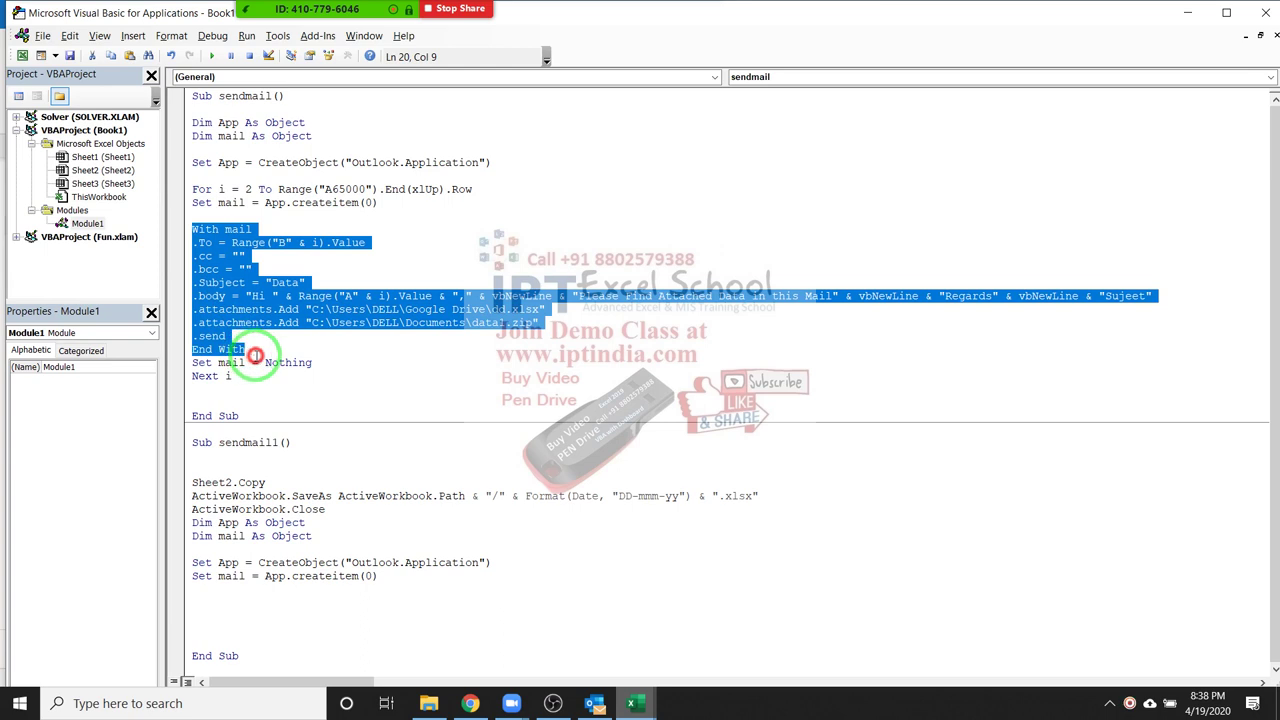
key(ctrl+c)
click(238, 590)
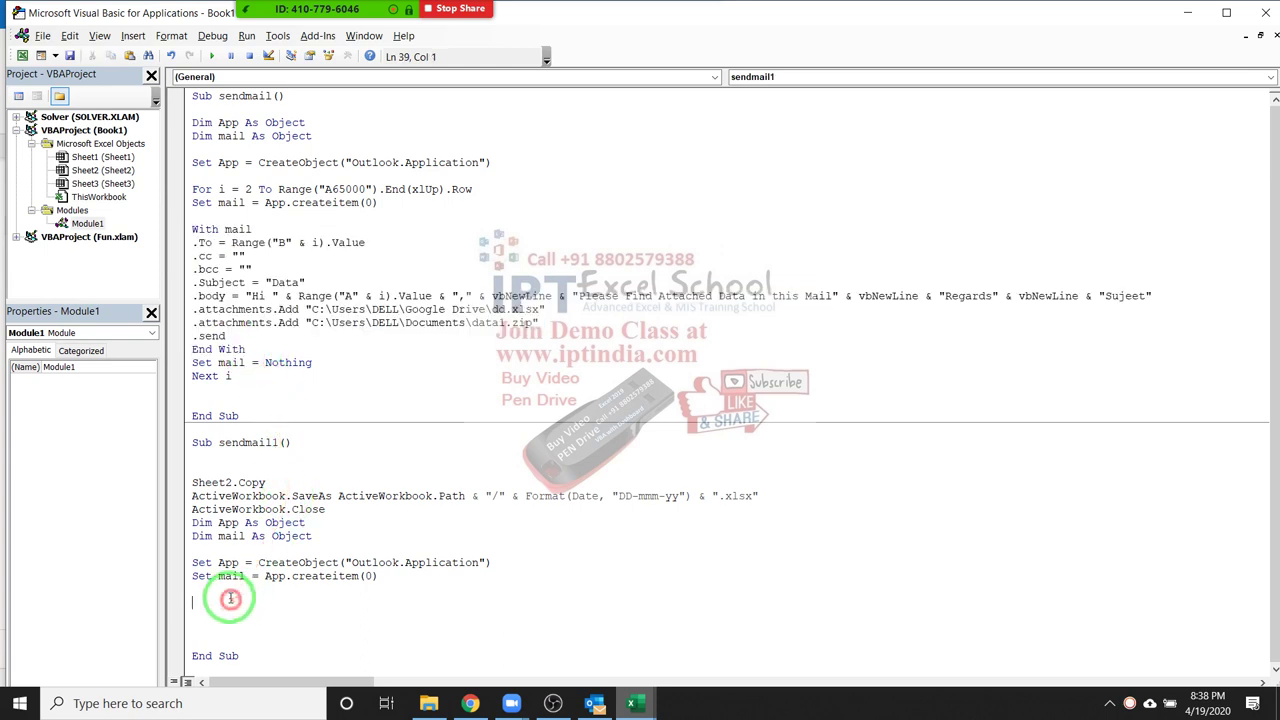
key(ctrl+v)
scroll(226, 550, down, 2)
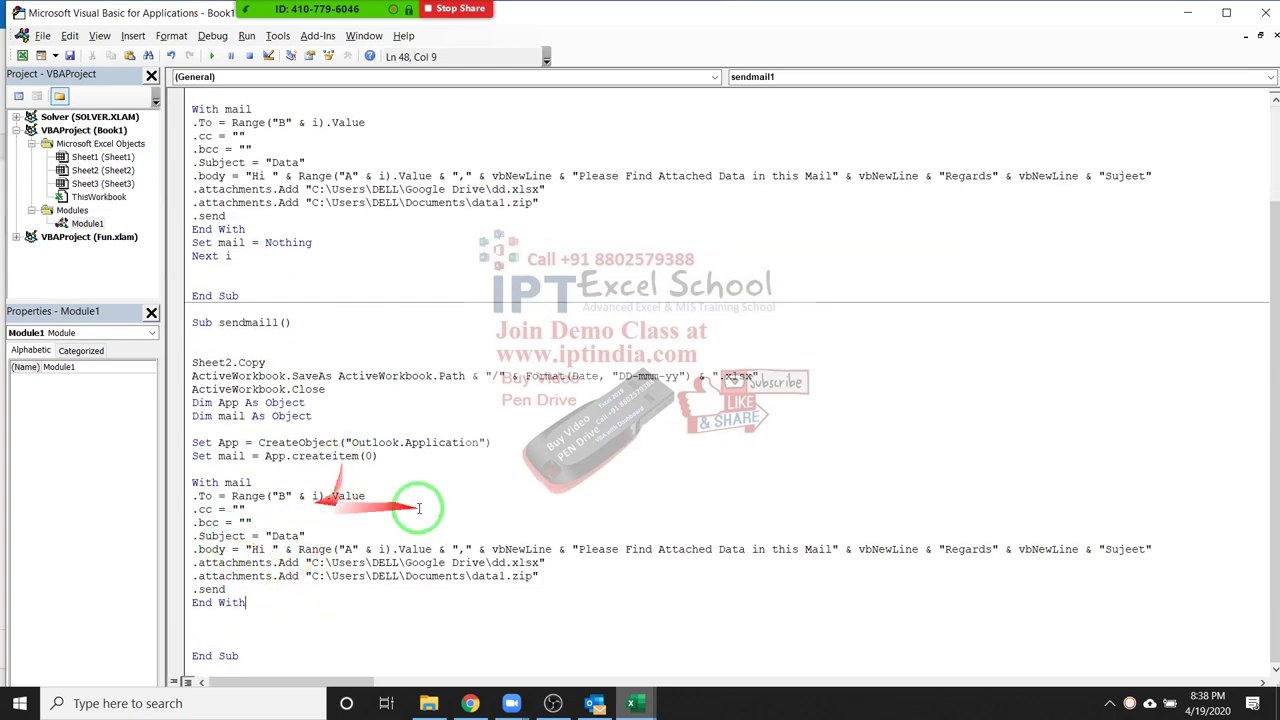
drag(383, 496, 231, 498)
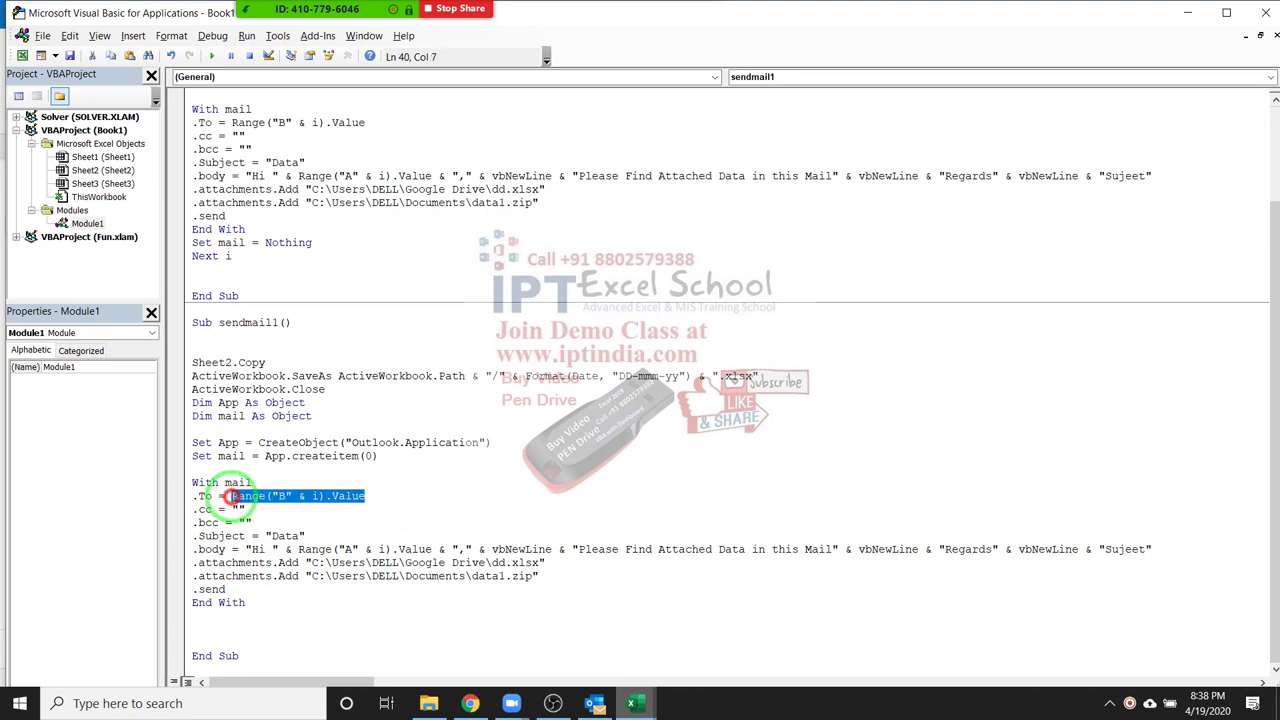
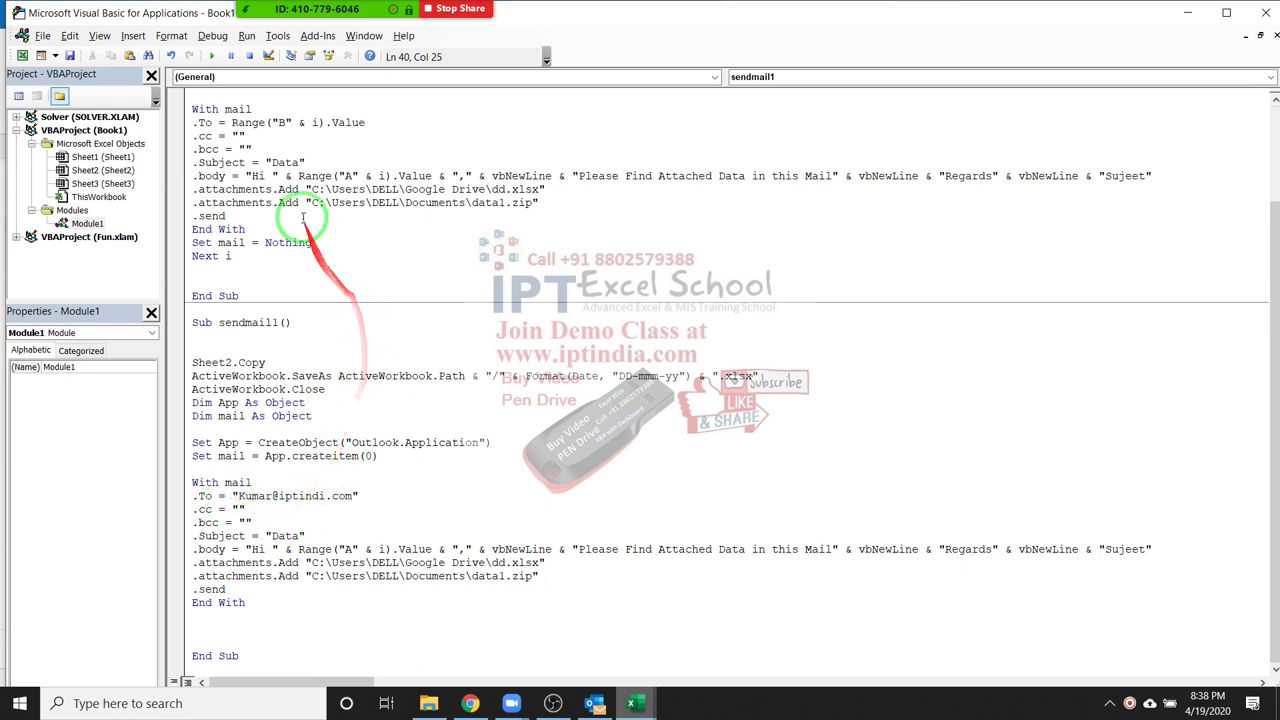
- Set the .To line to a fixed recipient e-mail address & "," & Range("B2").Value
drag(231, 122, 244, 136)
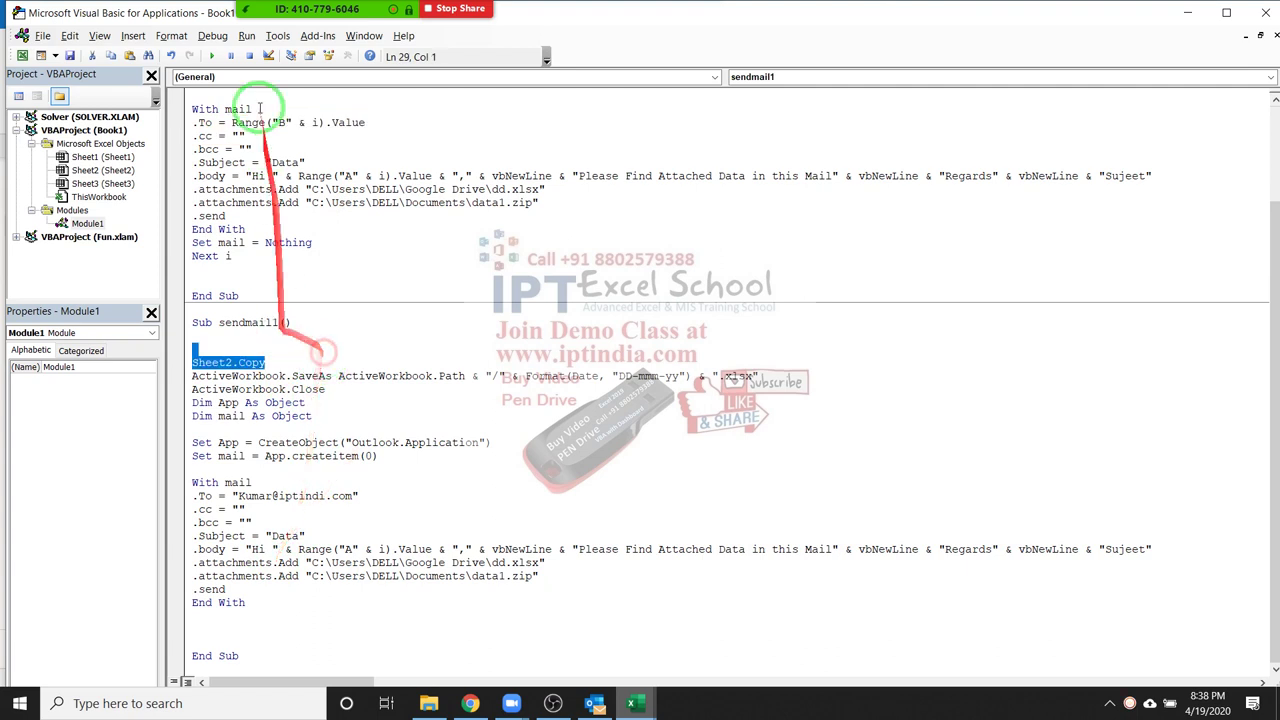
drag(231, 122, 366, 122)
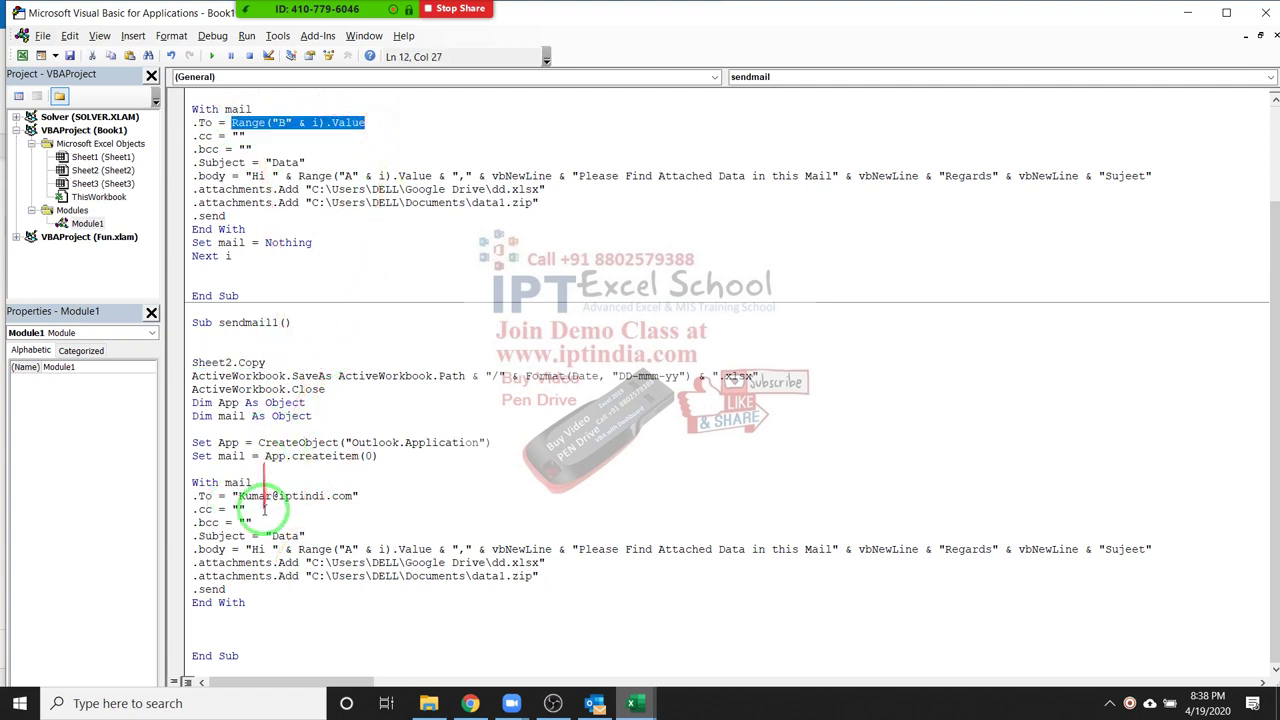
drag(232, 495, 356, 495)
click(359, 495)
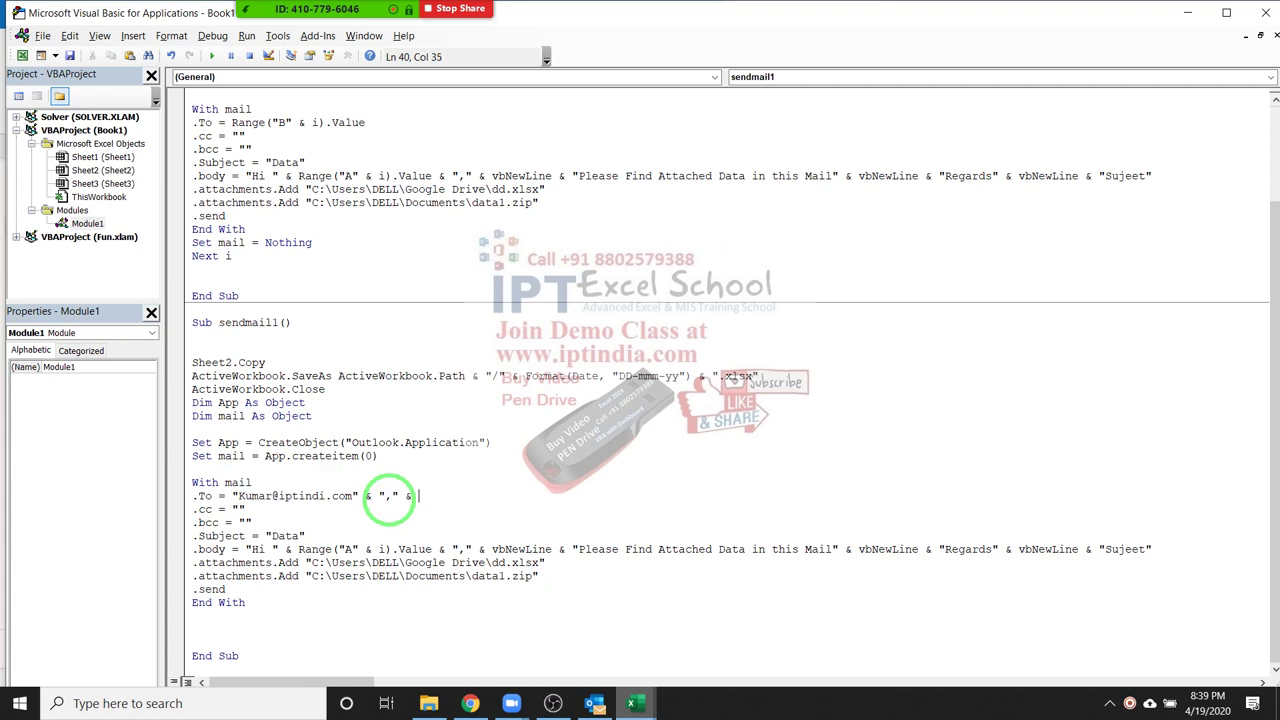
click(471, 497)
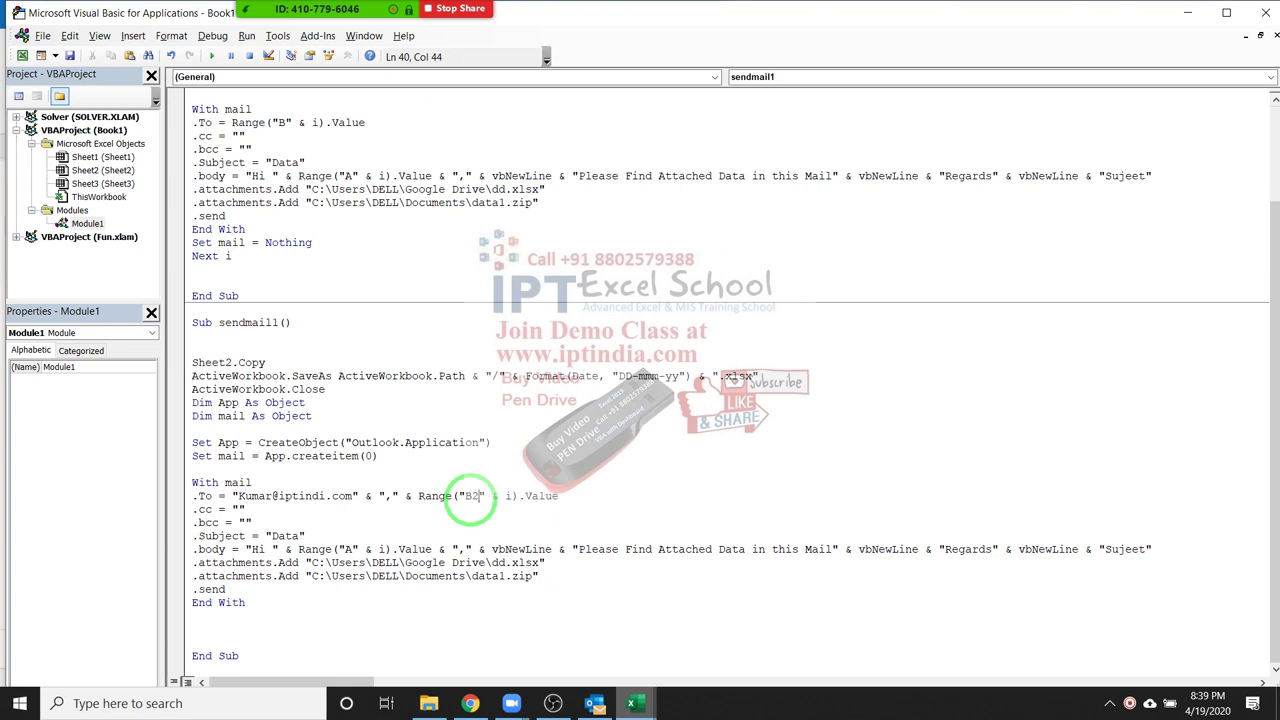
text(")
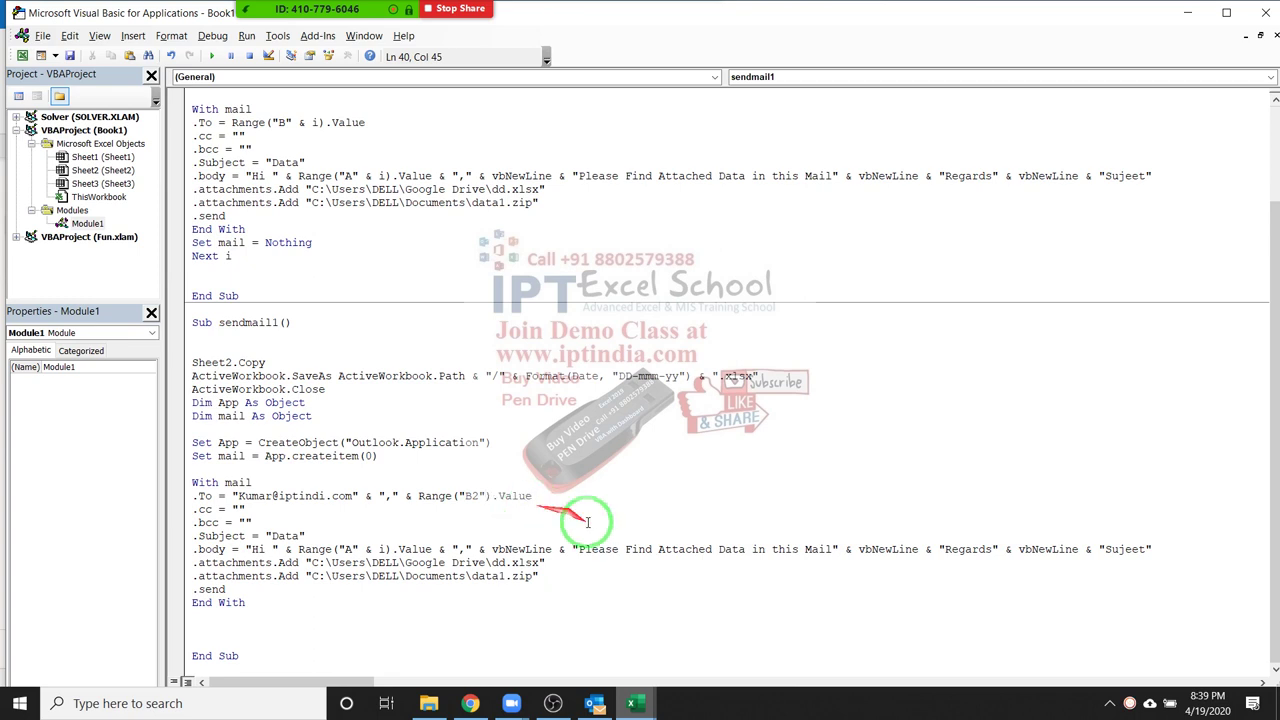
click(355, 522)
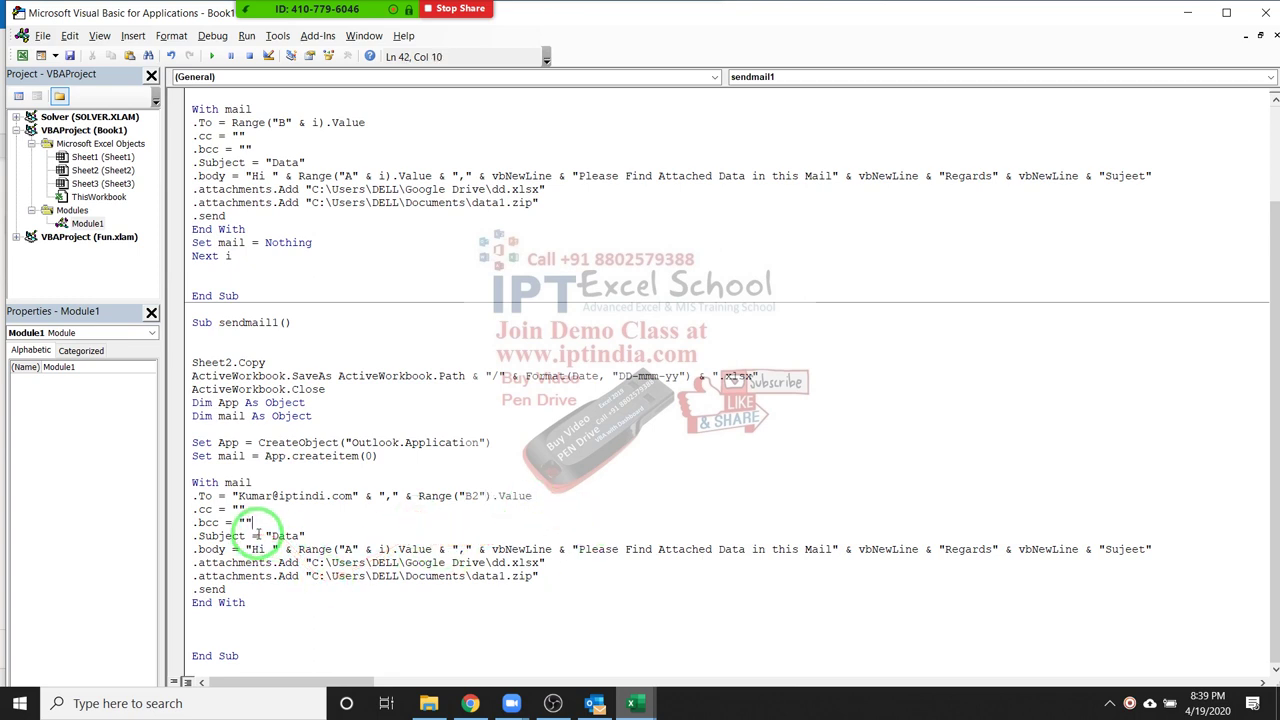
click(570, 490)
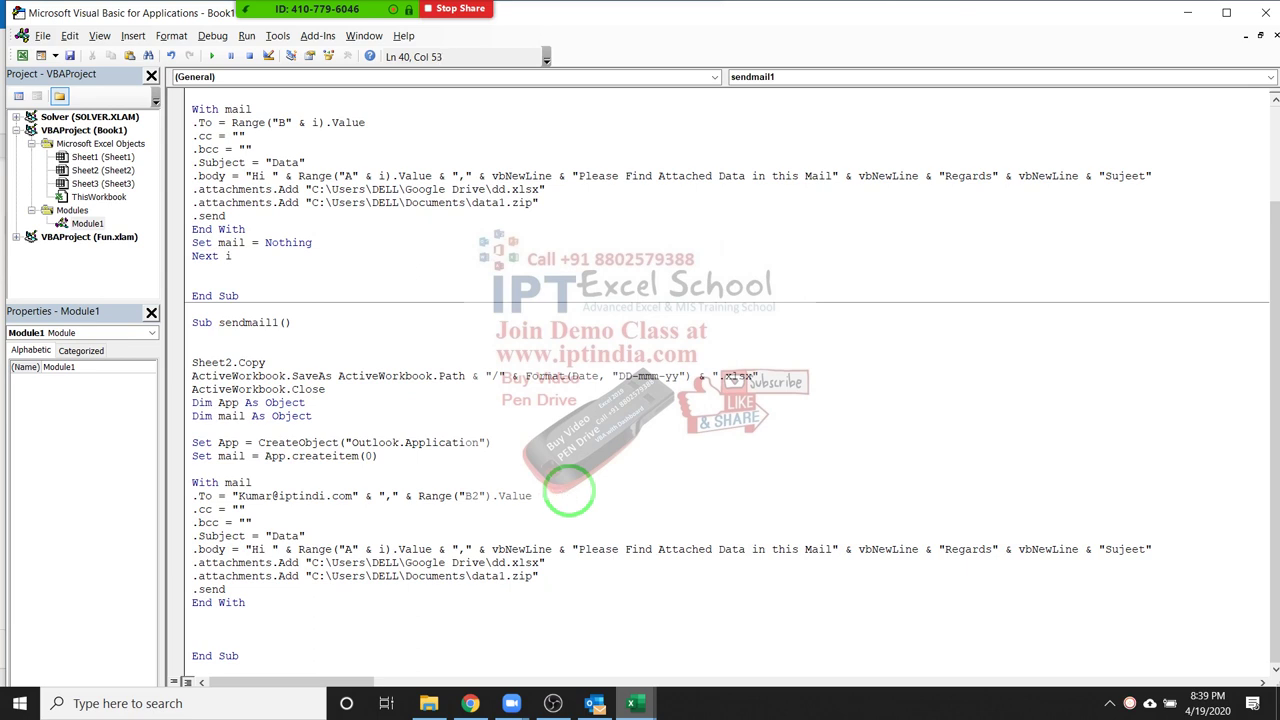
click(567, 513)
- Switch from the code editor to the Excel workbook window
key(alt+Tab)
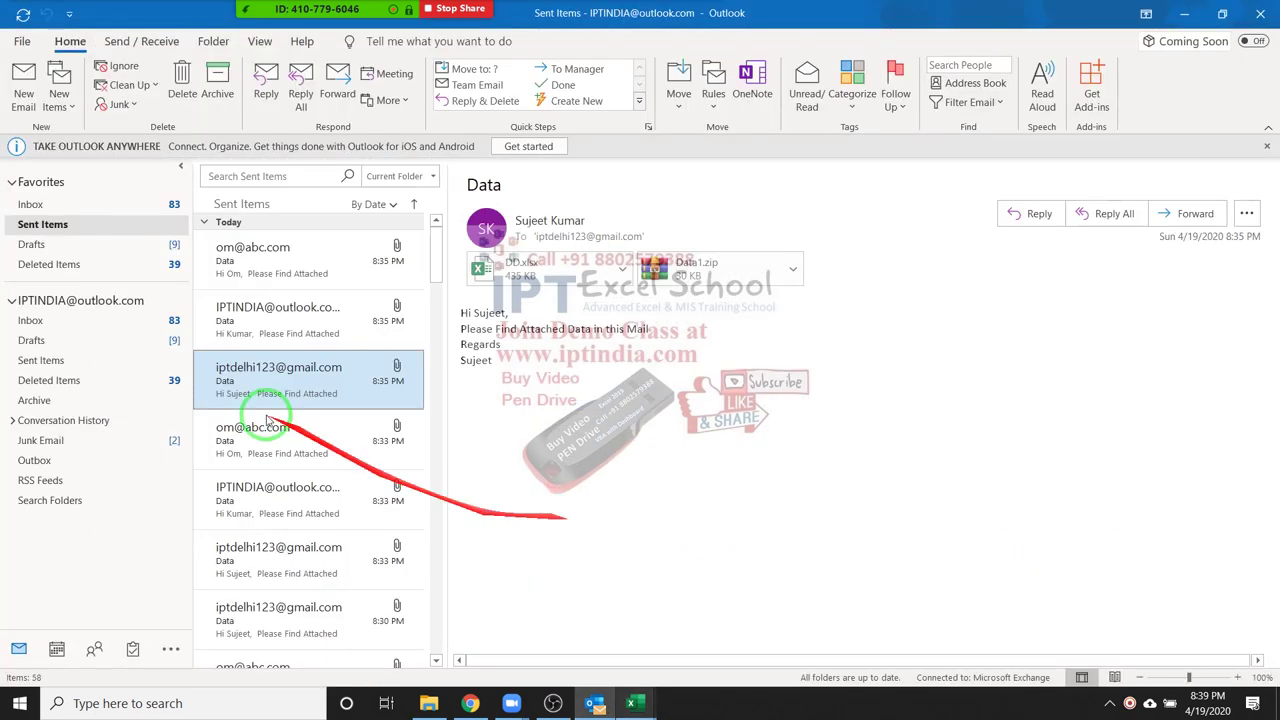
key(alt+Tab)
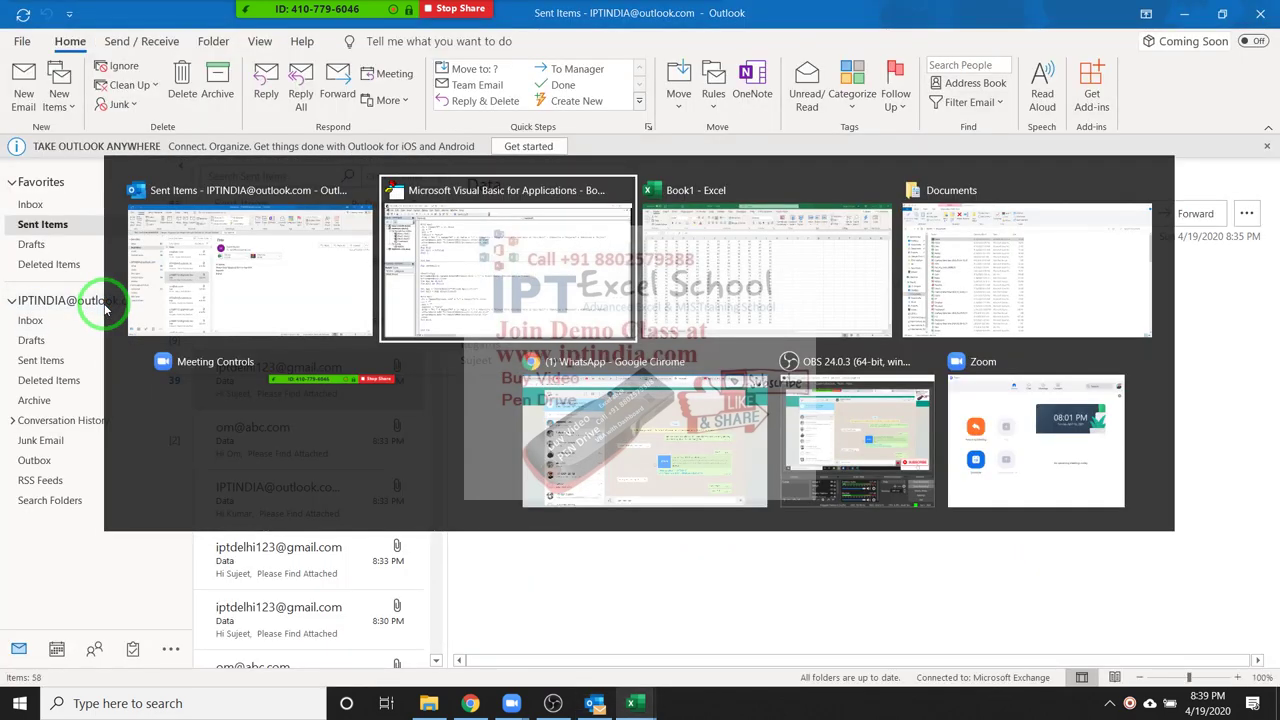
key(alt+Tab)
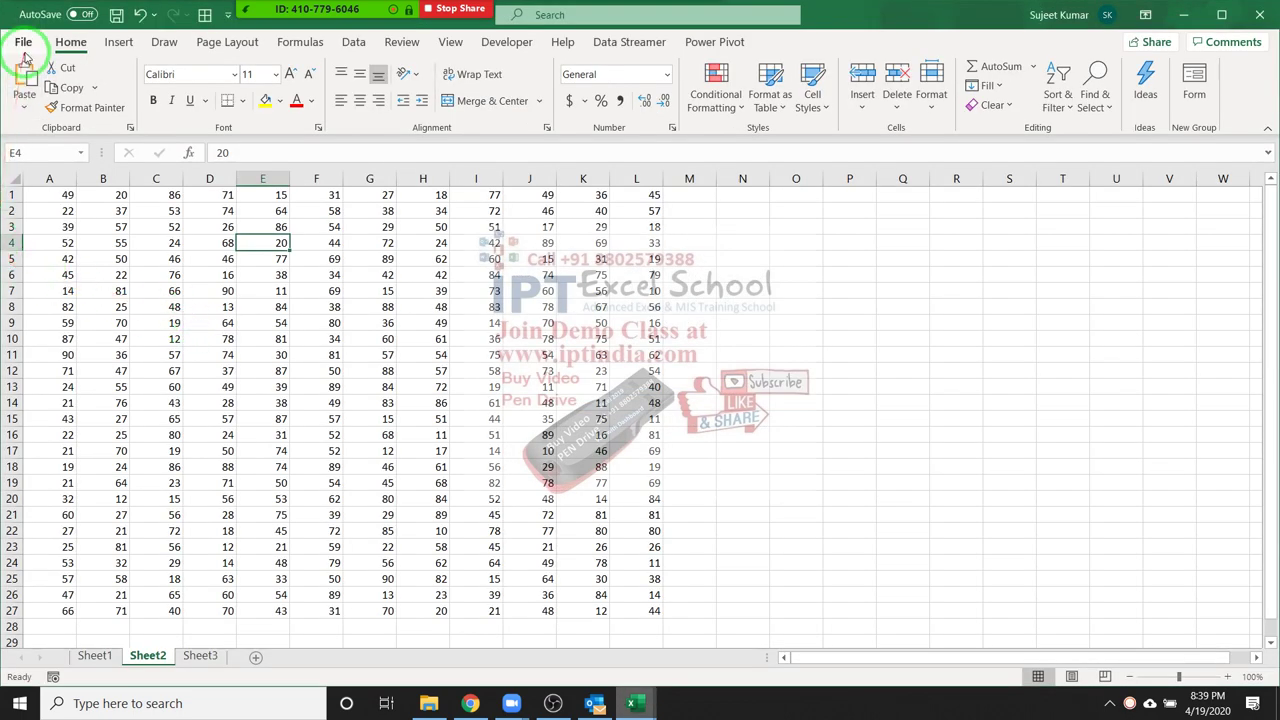
- Open Excel's File menu and Share window, close them, and return to the VBA editor
click(23, 45)
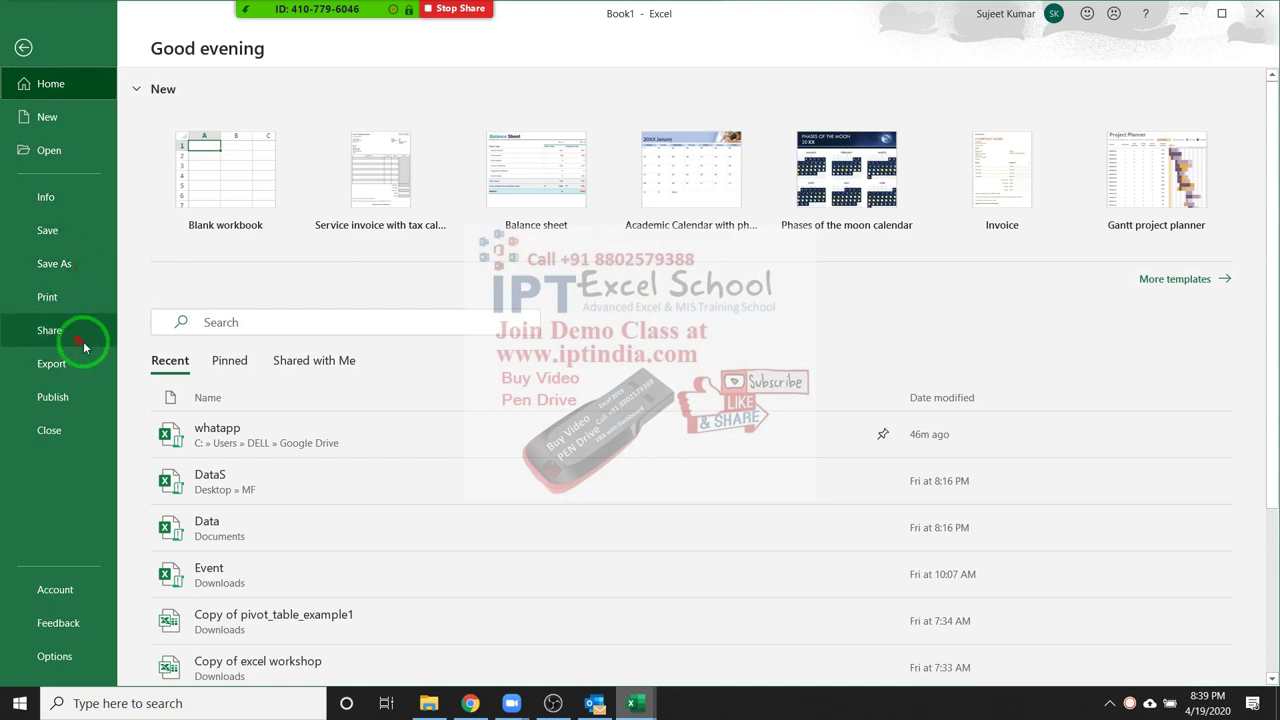
key(Escape)
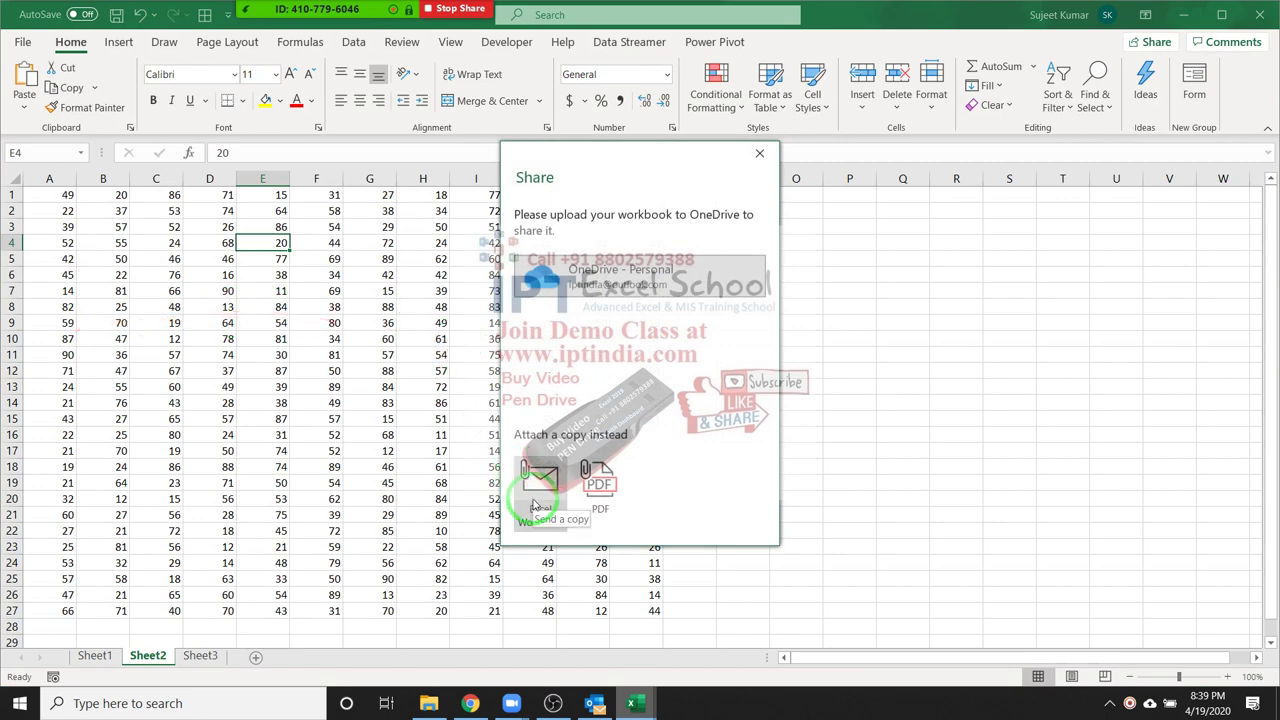
click(759, 153)
click(400, 474)
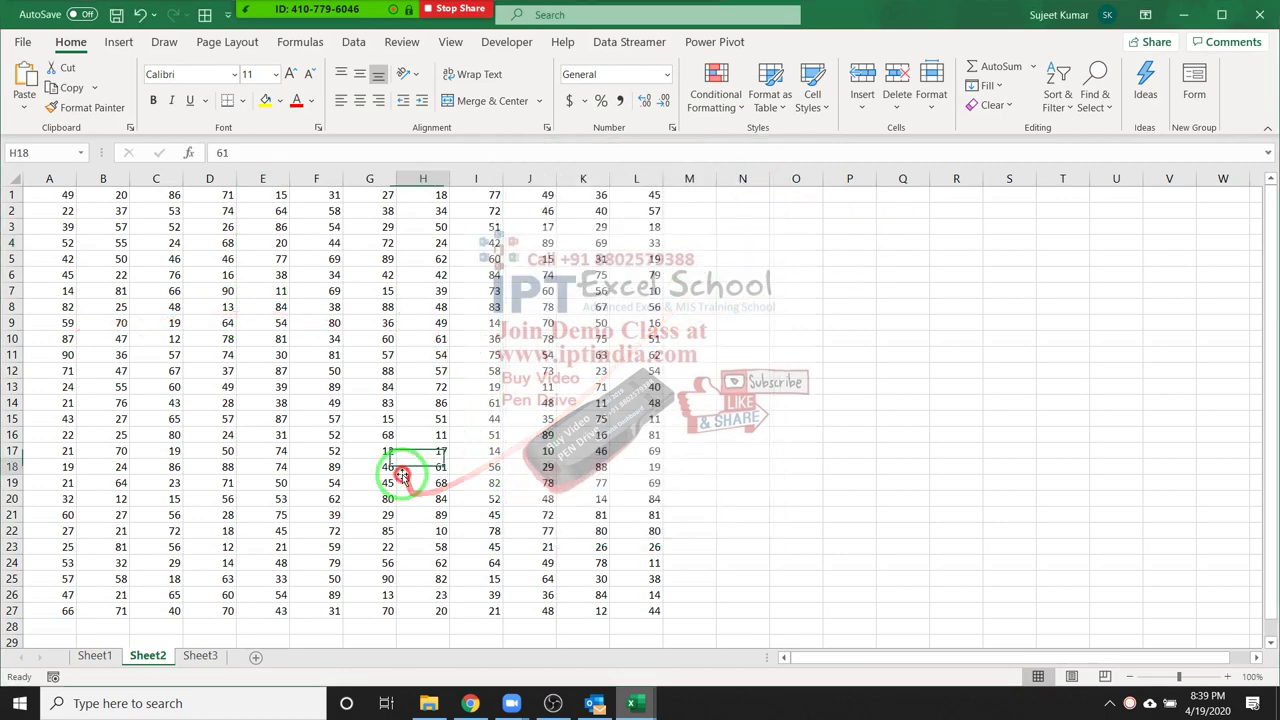
key(alt+Tab)
key(alt+Tab)
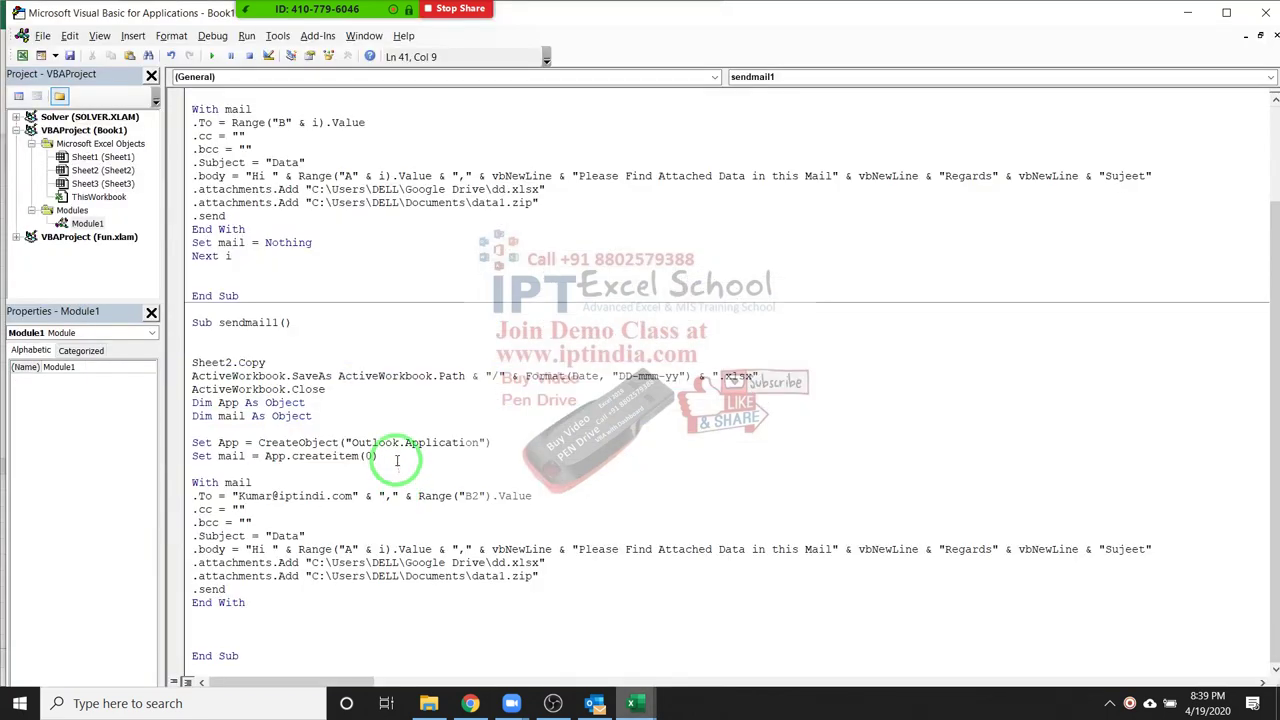
- Put the cursor at the With mail line, then bring WhatsApp Web in Chrome forward
click(400, 480)
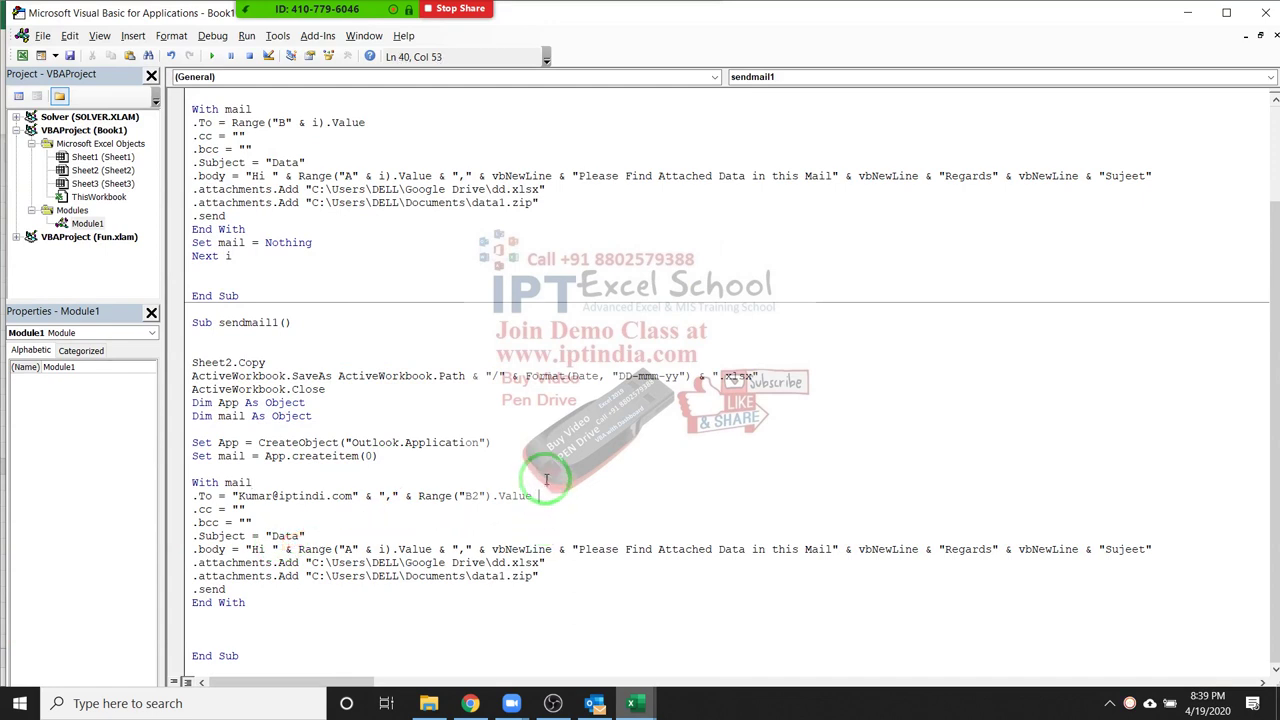
mouse_move(511, 703)
click(471, 703)
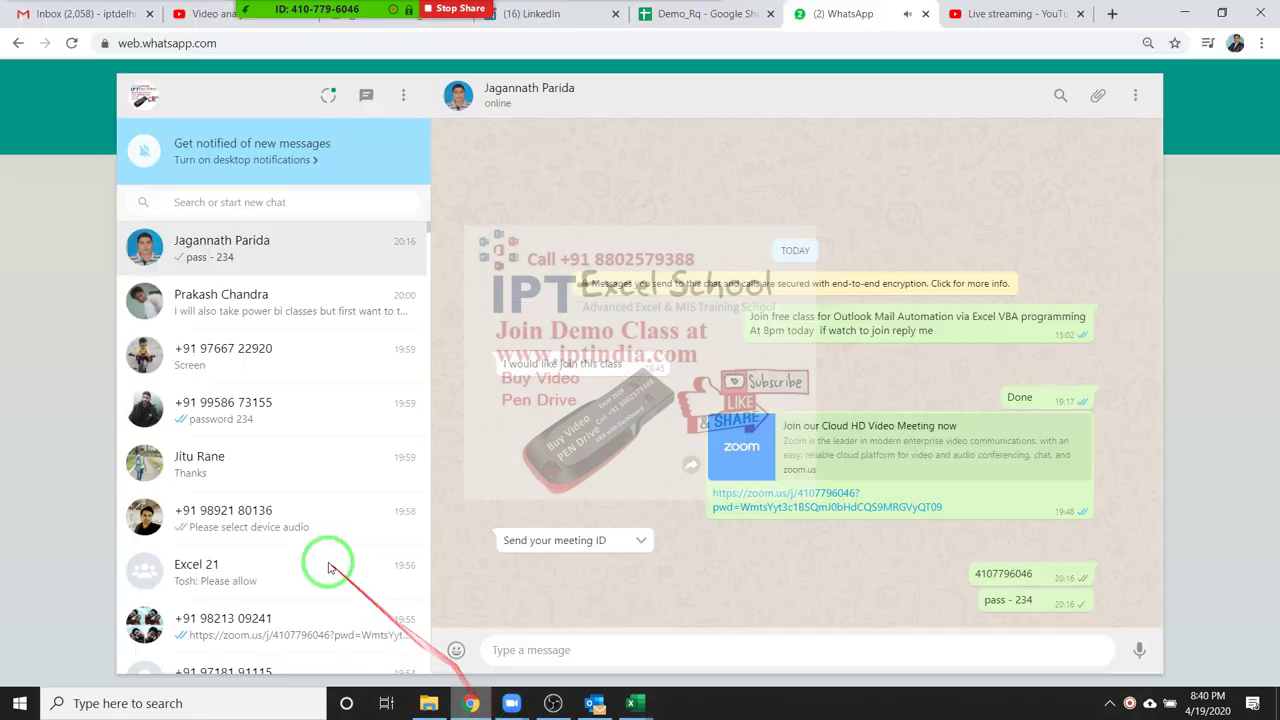
- Clear the message box, send the contact a Zoom joining reply, and minimize the browser
click(263, 300)
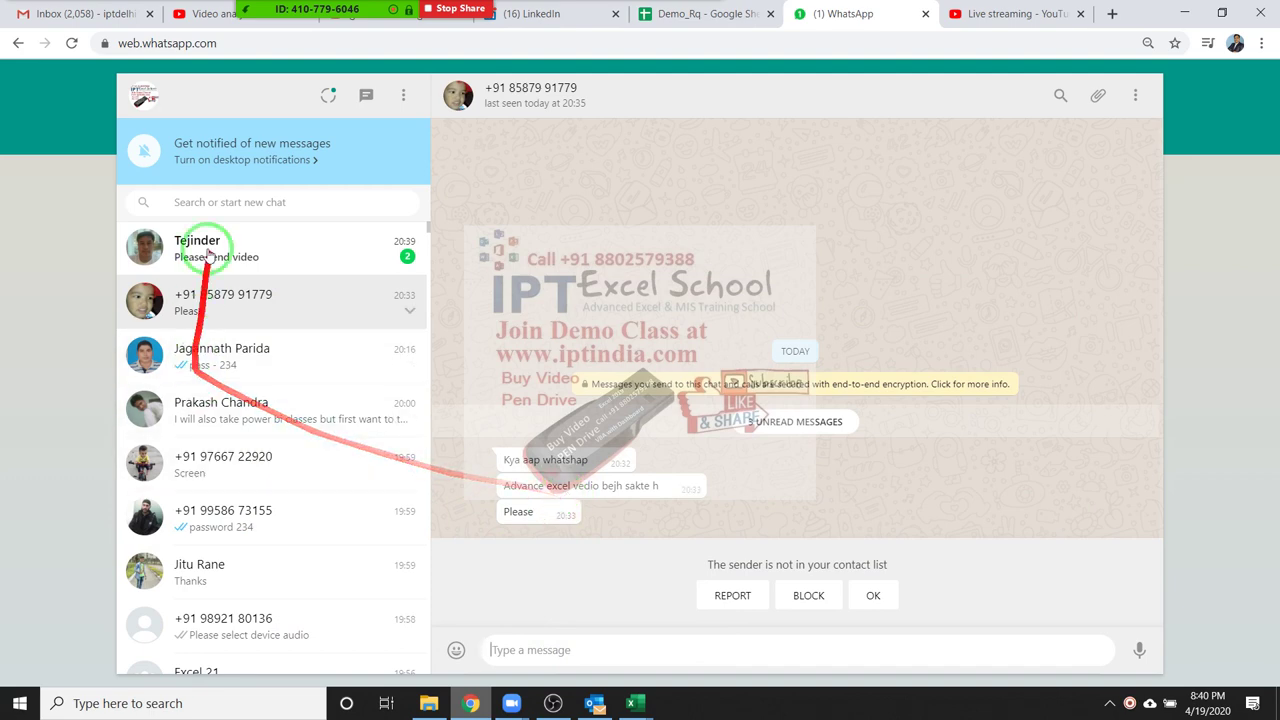
click(170, 248)
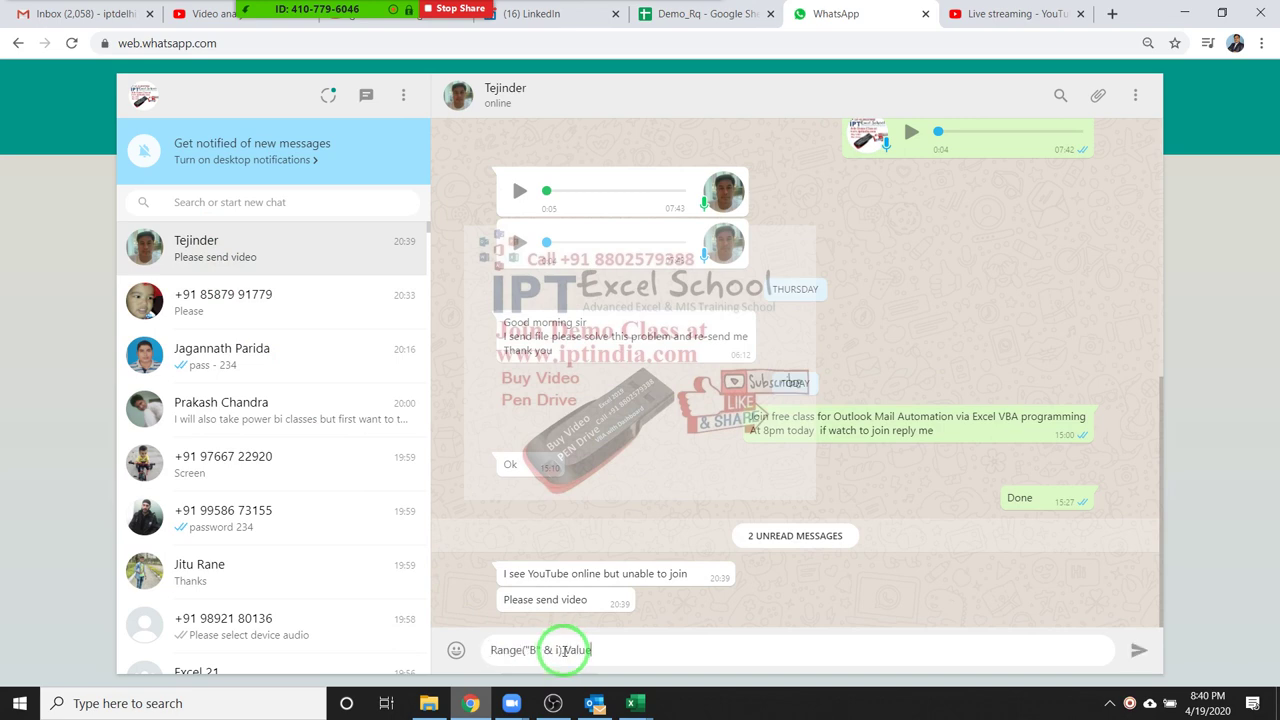
key(ctrl+a)
key(BackSpace)
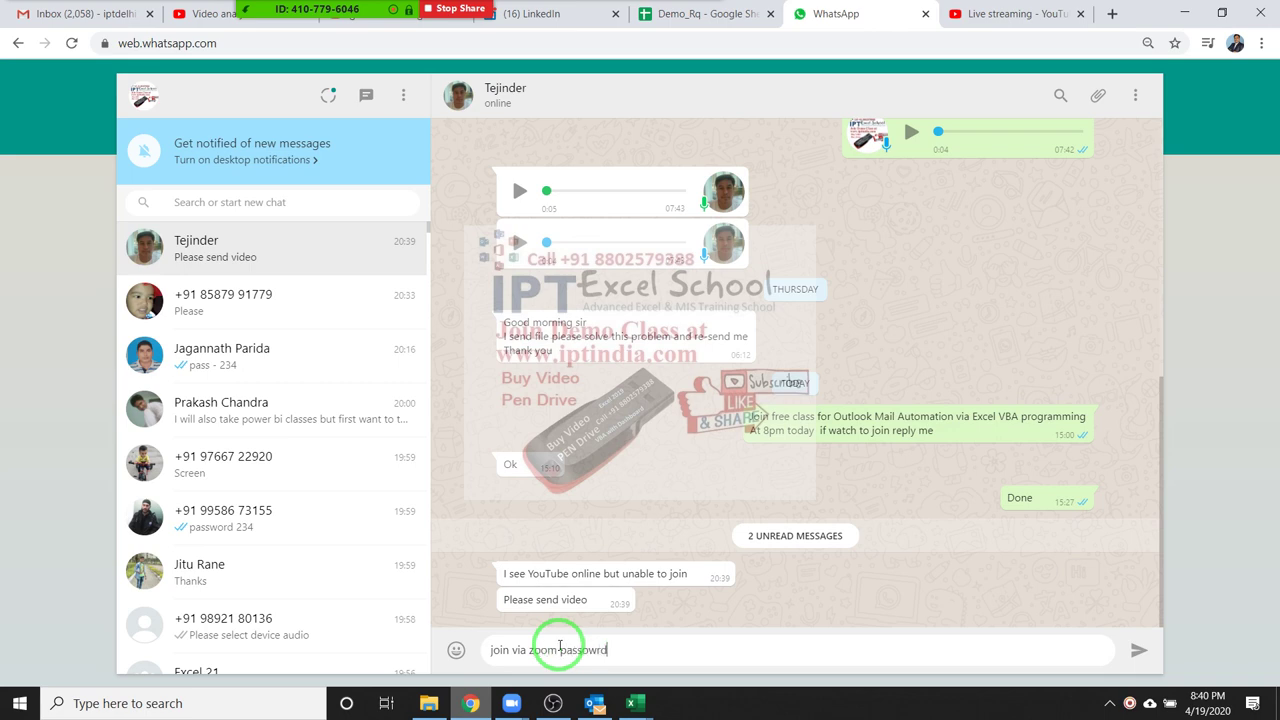
key(Return)
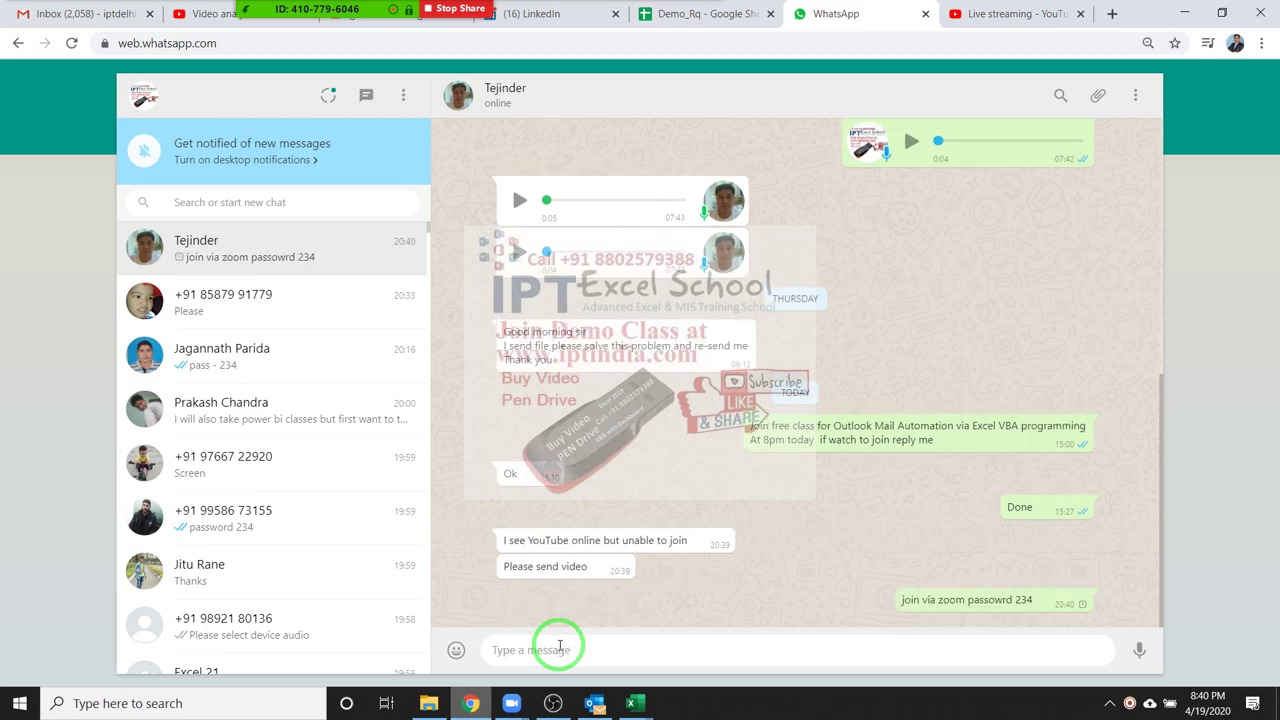
key(super+d)
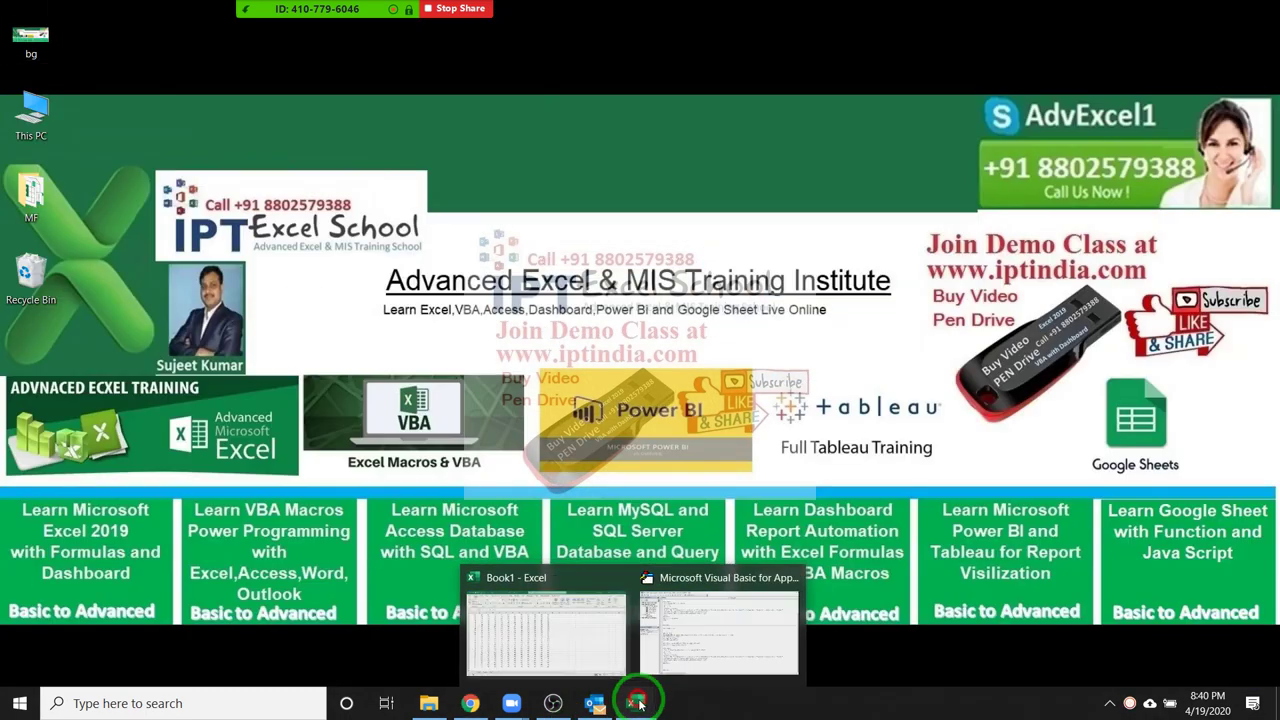
- Delete the data1.zip .attachments.Add line from sendmail1
click(680, 660)
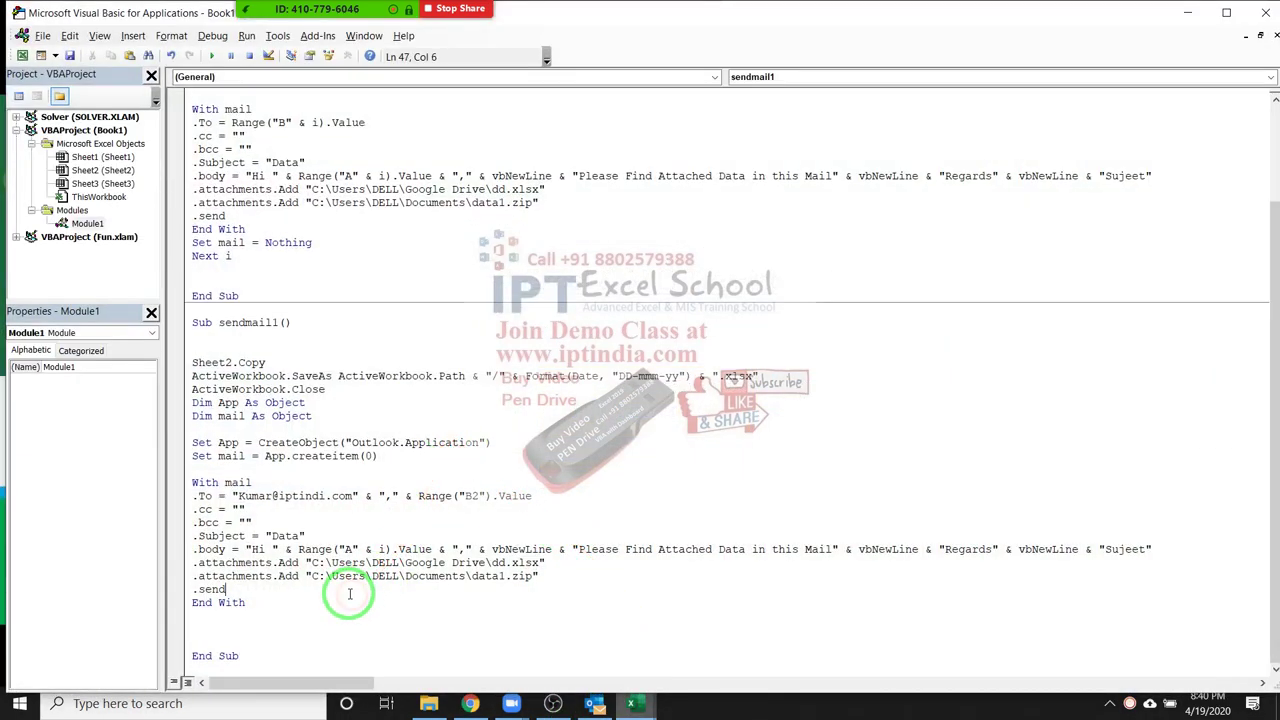
drag(500, 570, 314, 563)
drag(194, 574, 606, 582)
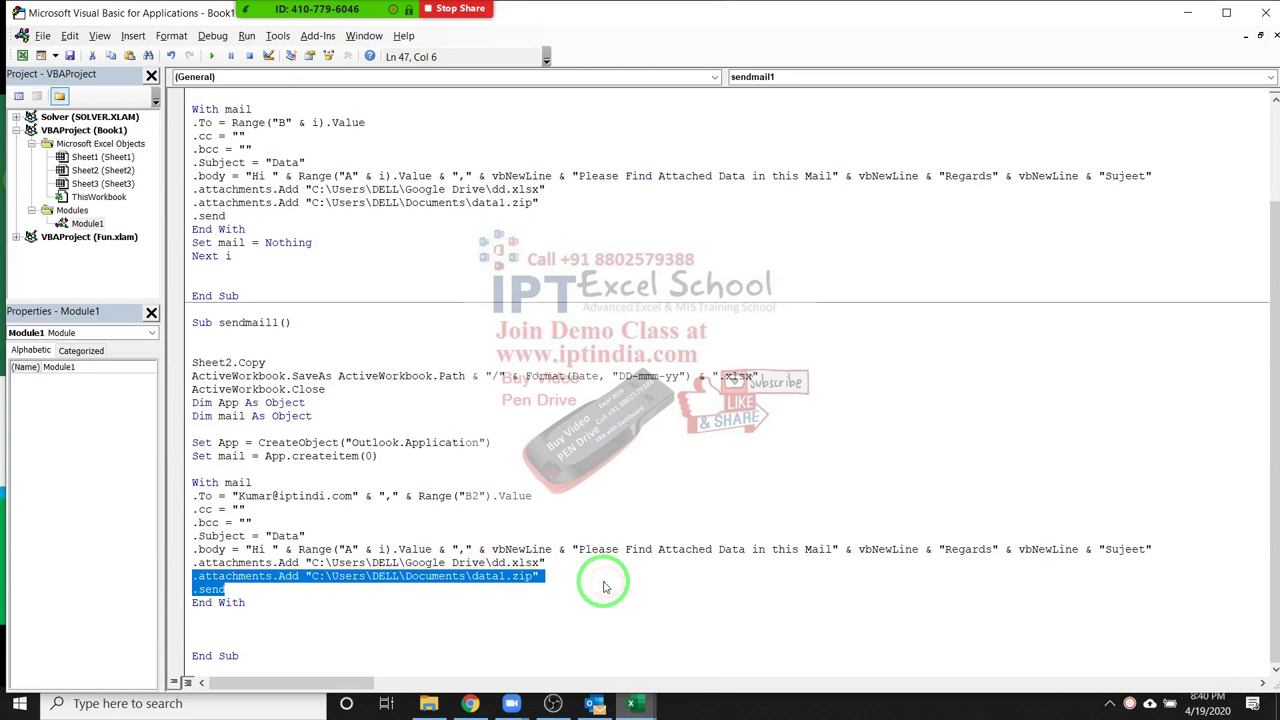
scroll(604, 584, down, 1)
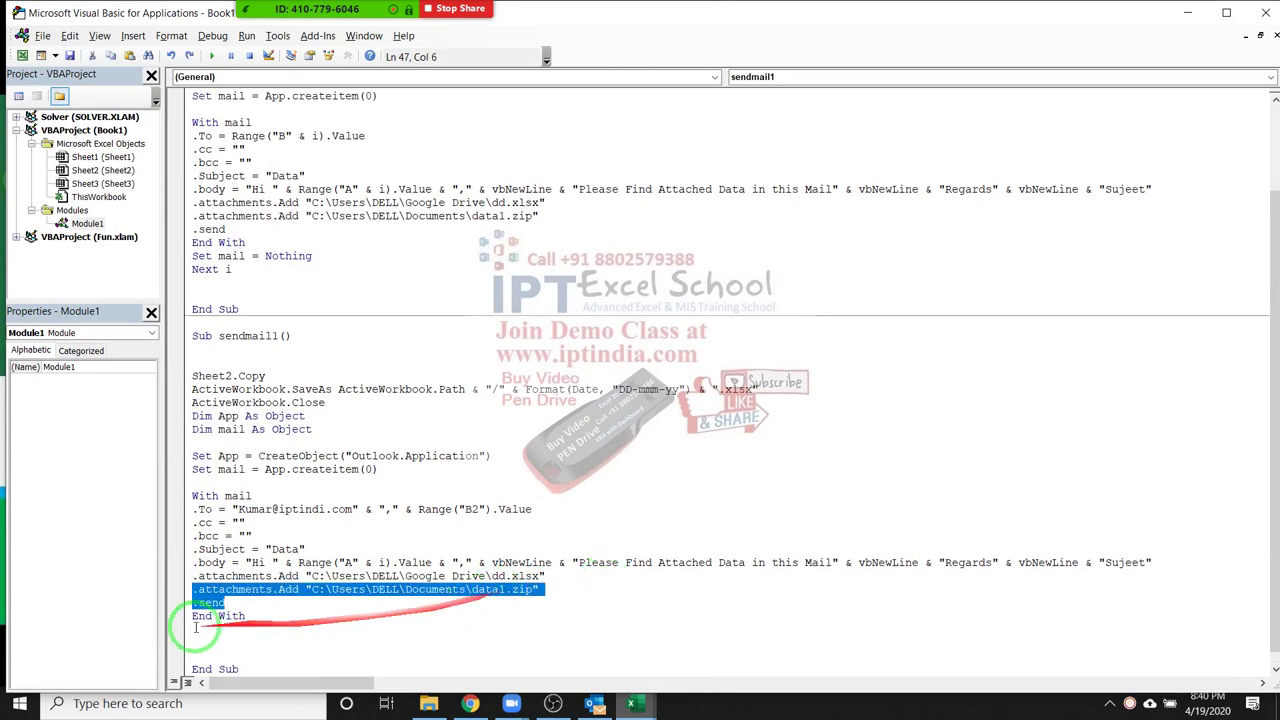
click(257, 600)
mouse_move(545, 590)
mouse_down()
mouse_move(288, 601)
mouse_move(192, 590)
mouse_up()
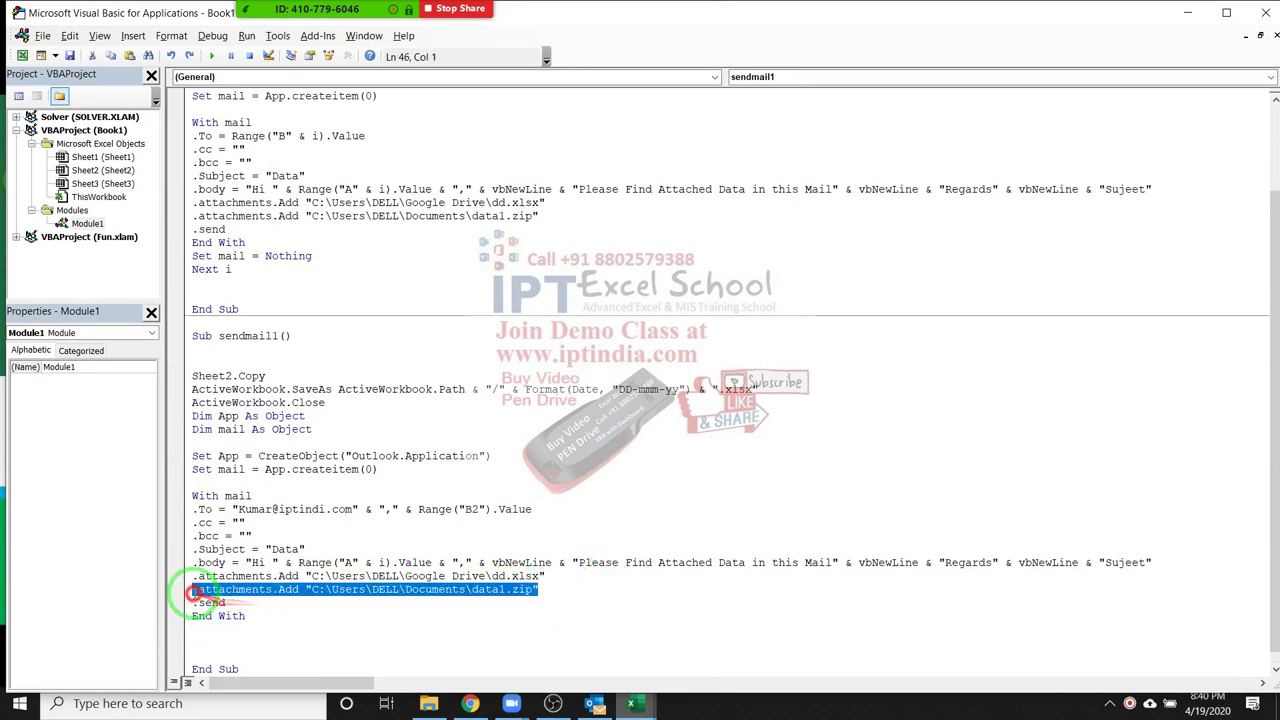
key(Delete)
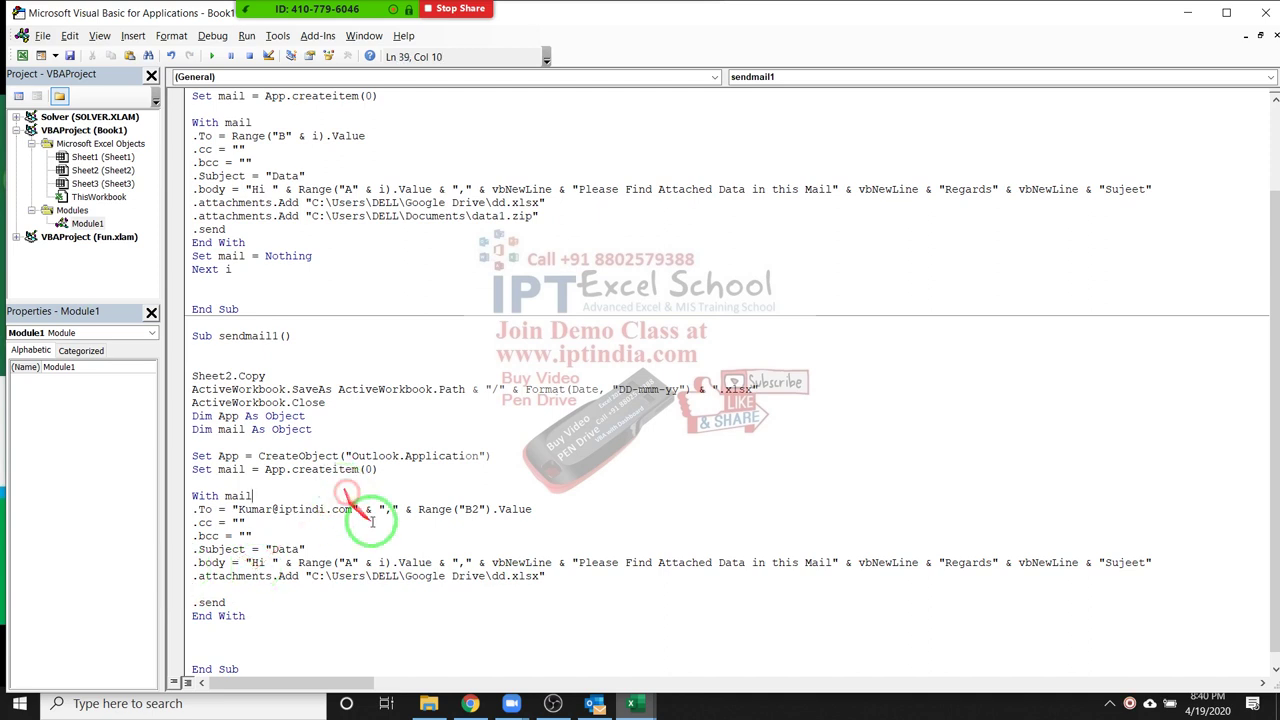
click(449, 427)
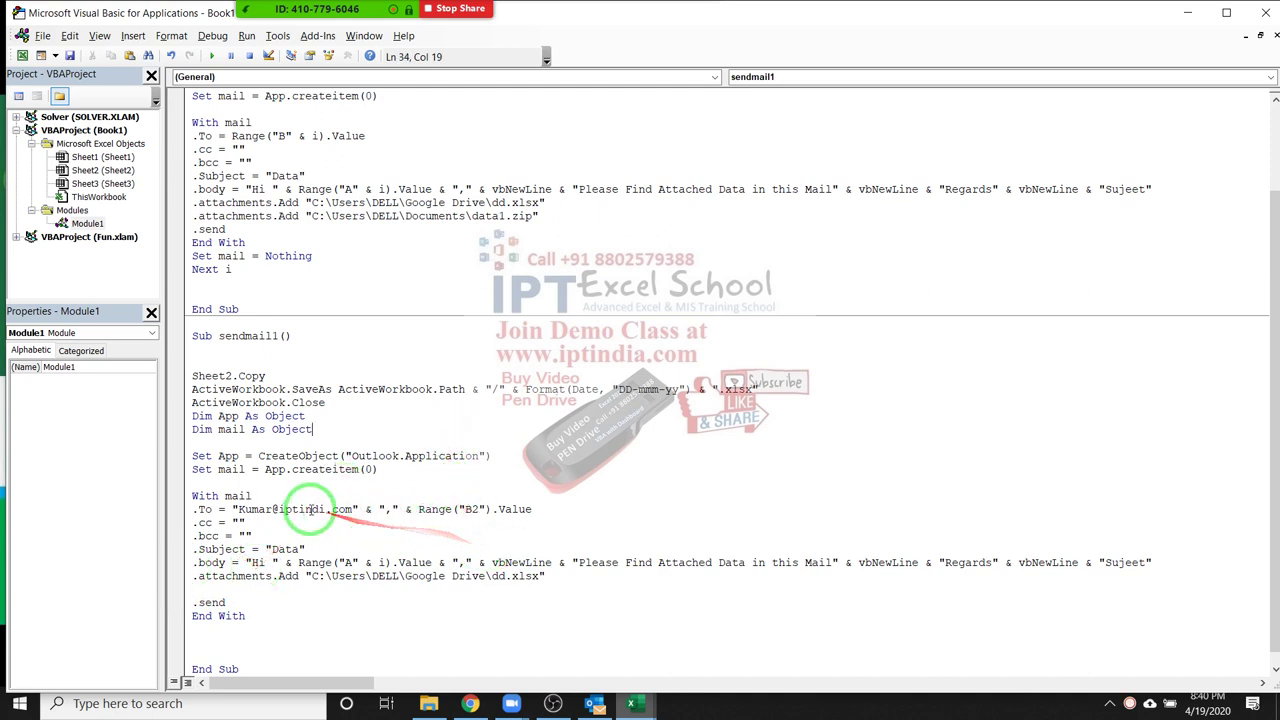
- Replace the dd.xlsx attachment path with the date-named SaveAs path and remove the blank line before .send
click(340, 388)
drag(340, 388, 757, 389)
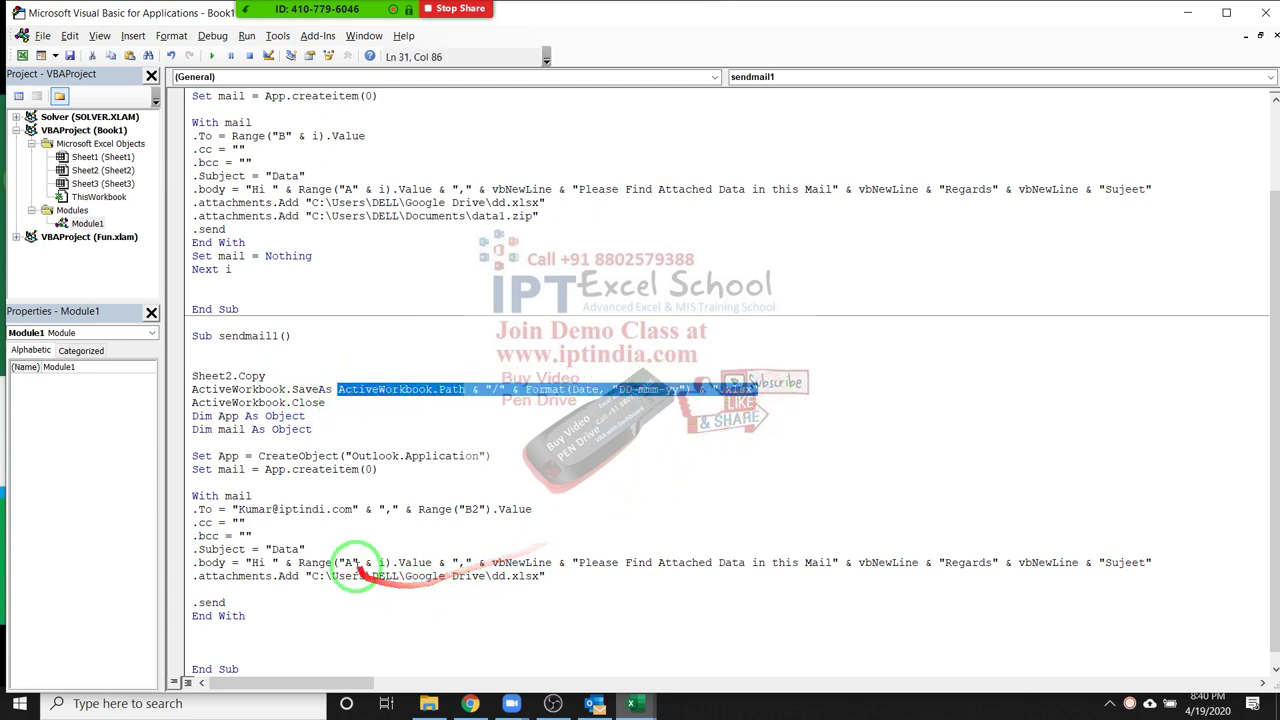
drag(305, 577, 545, 577)
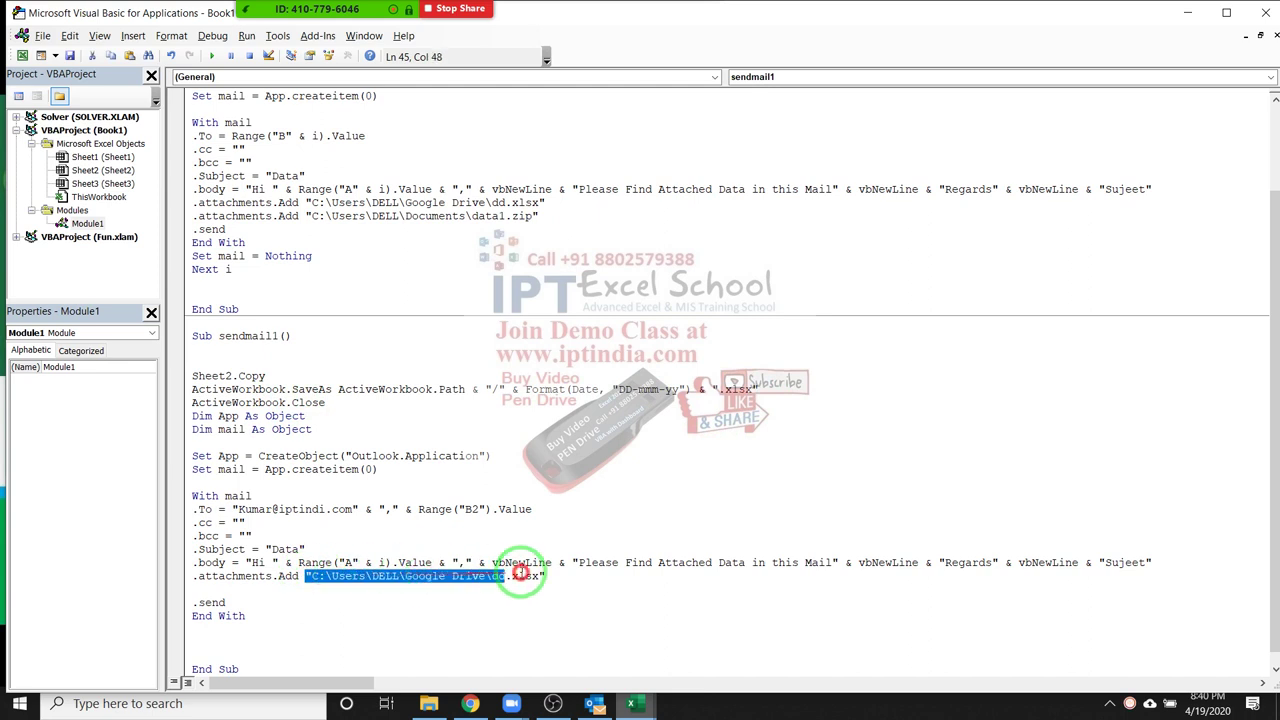
text(ActiveWorkbook.Path & "/" & Format(Date, "DD-mmm-yy") & ".xlsx")
click(475, 605)
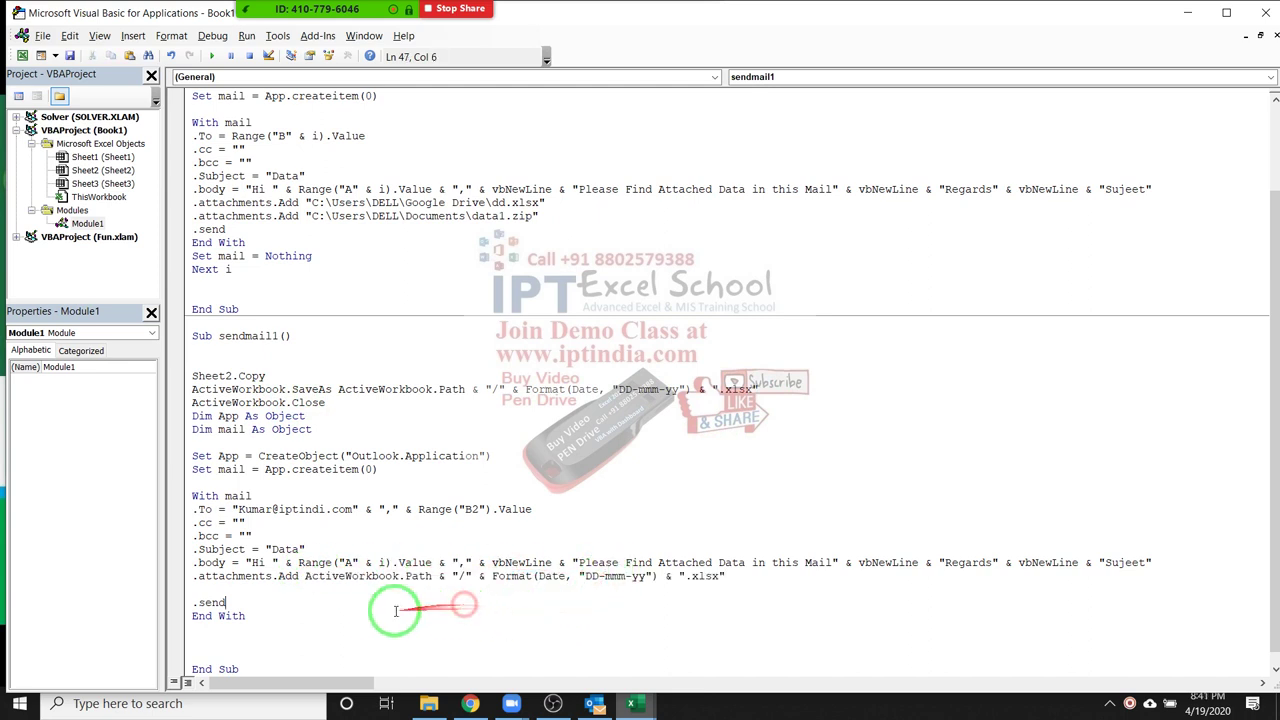
scroll(380, 604, down, 1)
double_click(345, 564)
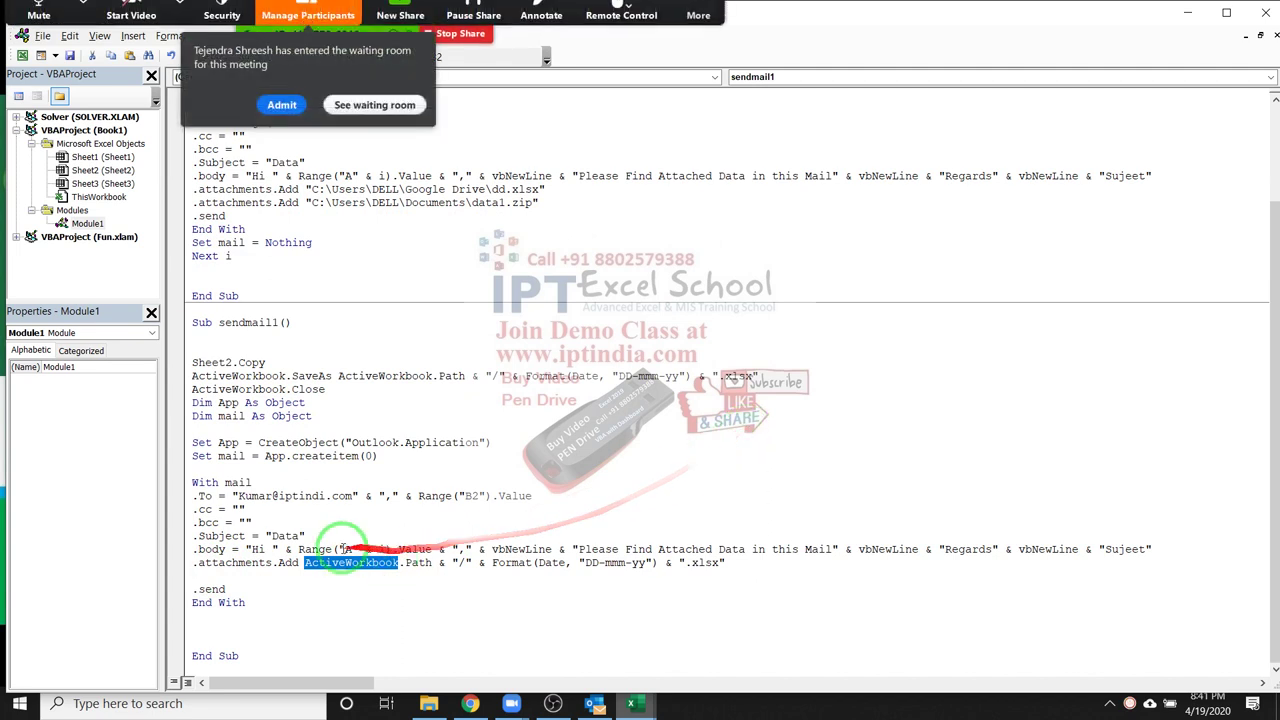
drag(193, 589, 226, 589)
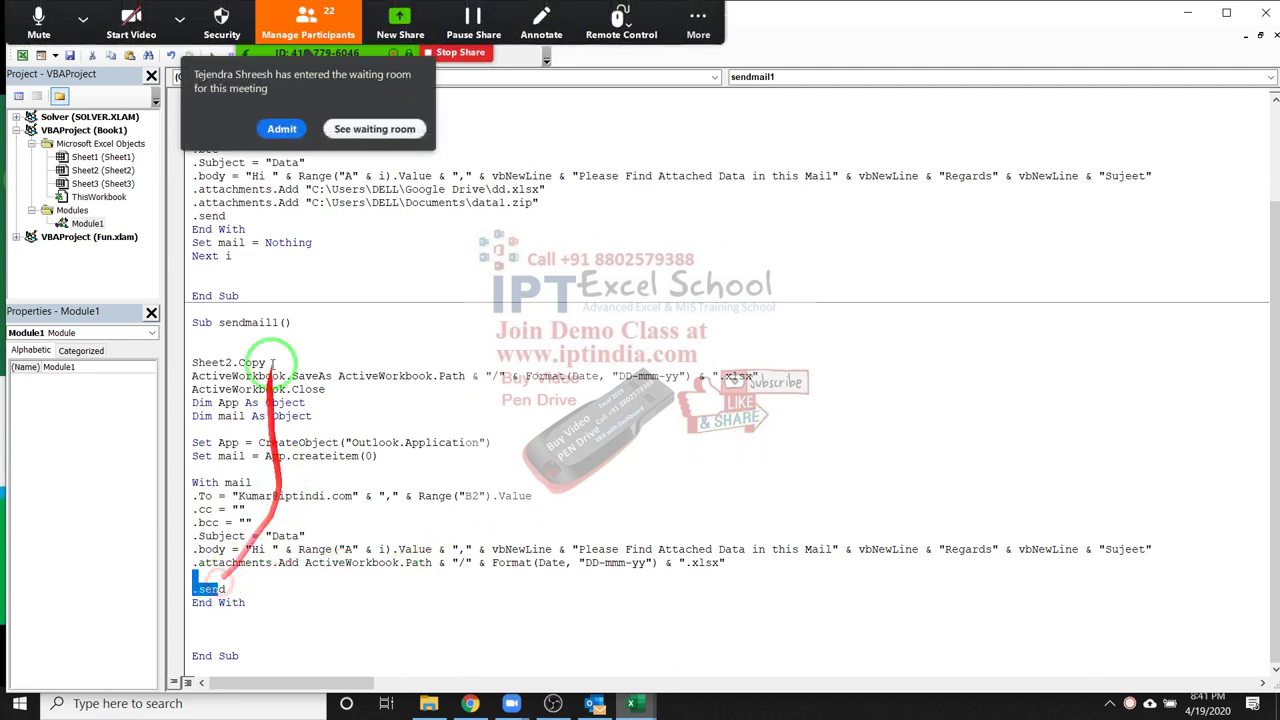
click(281, 128)
click(212, 575)
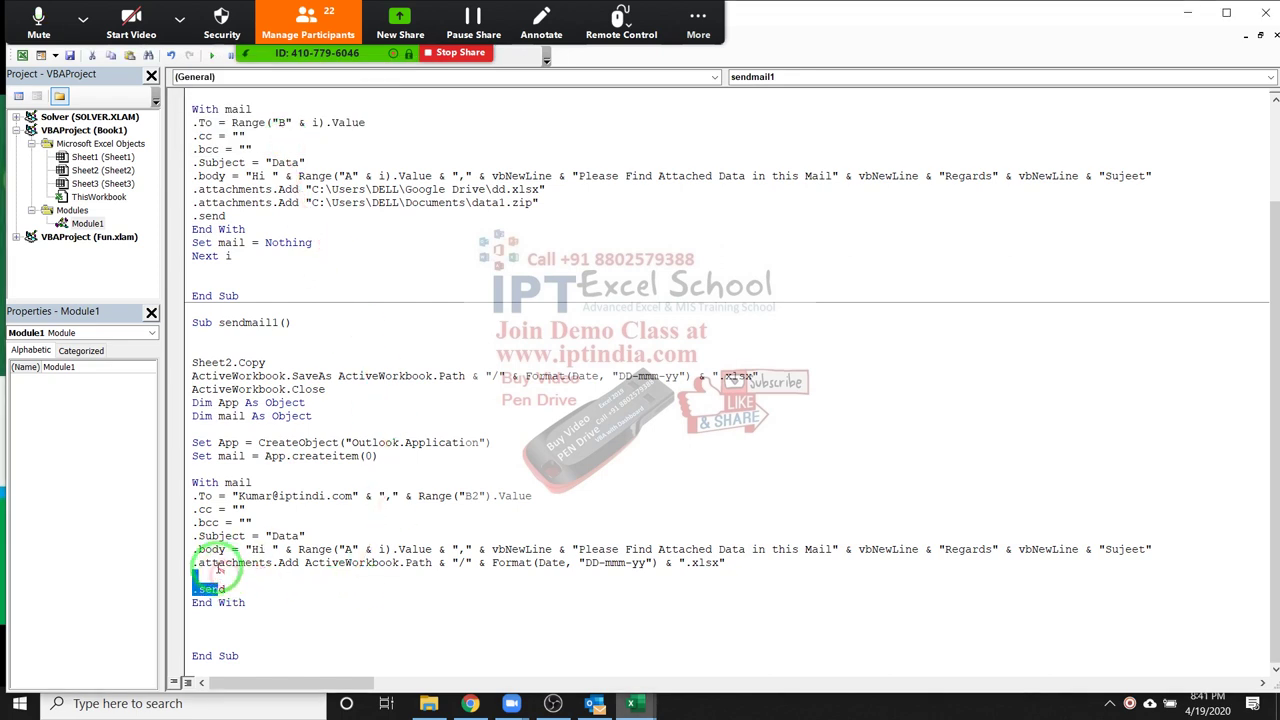
key(Delete)
key(shift+Down)
key(shift+End)
drag(311, 577, 402, 577)
- Run sendmail1 and end it after run-time error 1004 appears
click(394, 597)
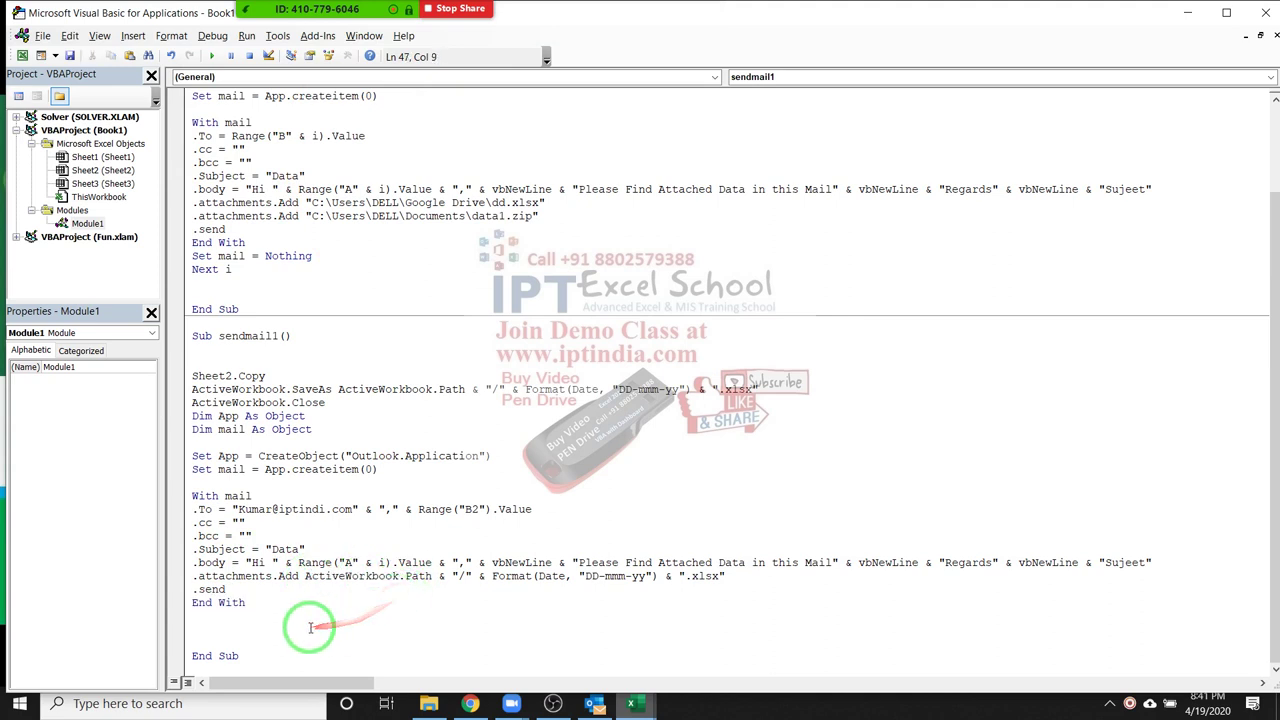
click(262, 629)
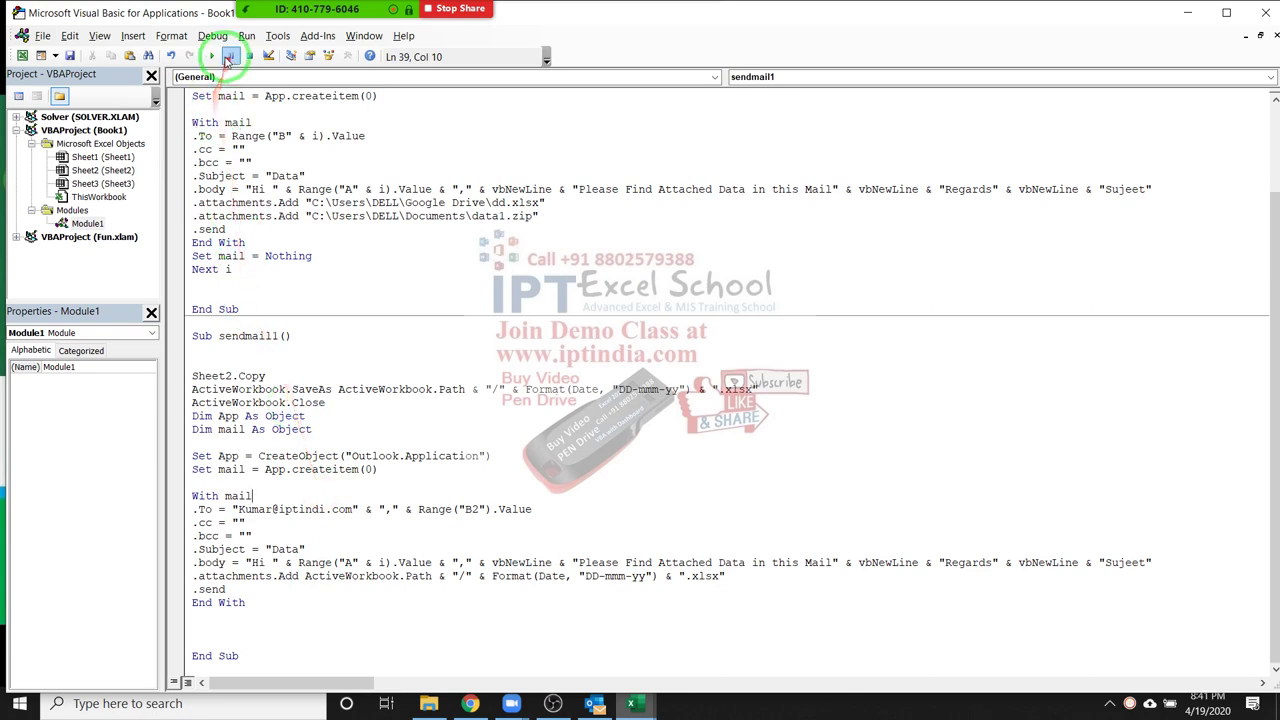
drag(213, 57, 324, 289)
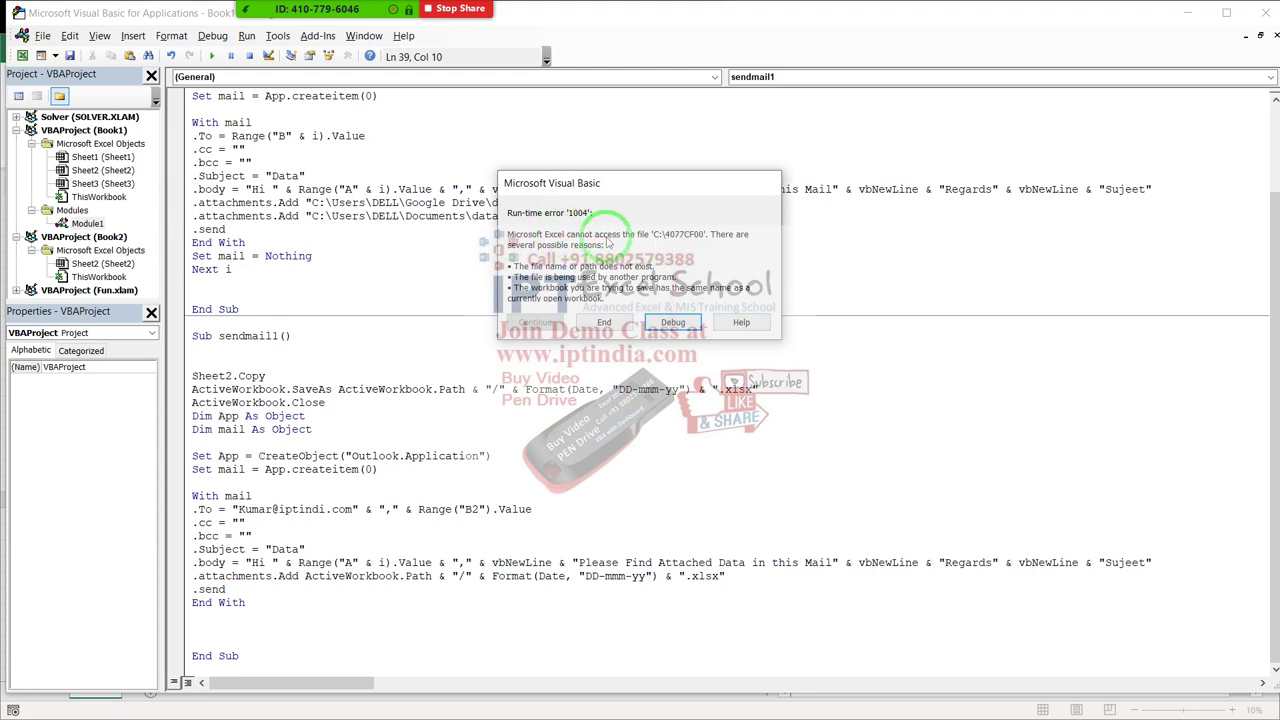
drag(686, 272, 688, 305)
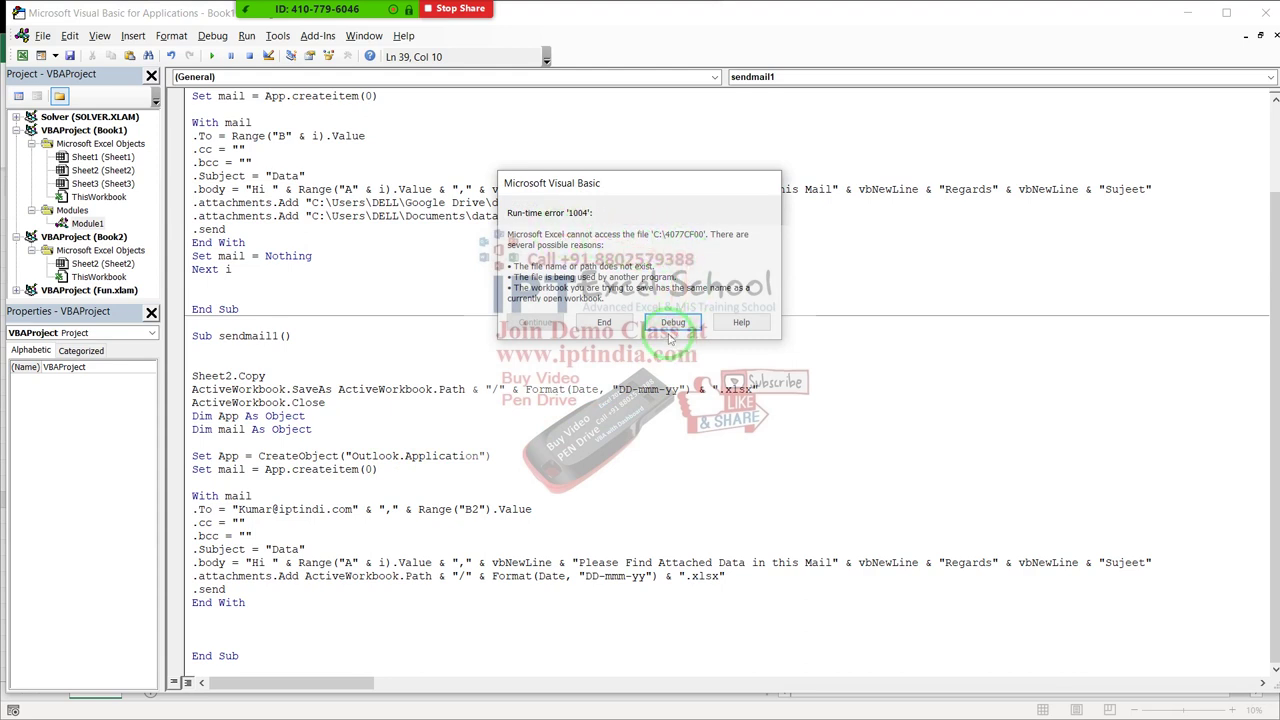
click(666, 338)
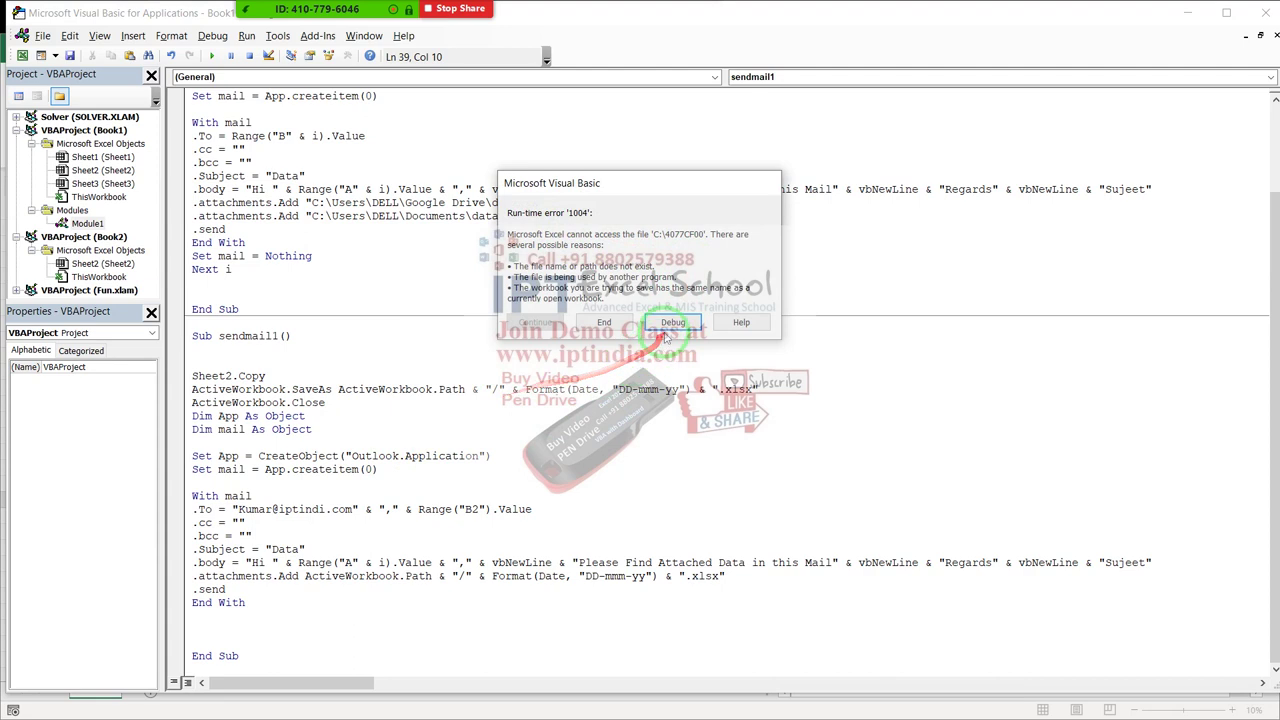
click(606, 324)
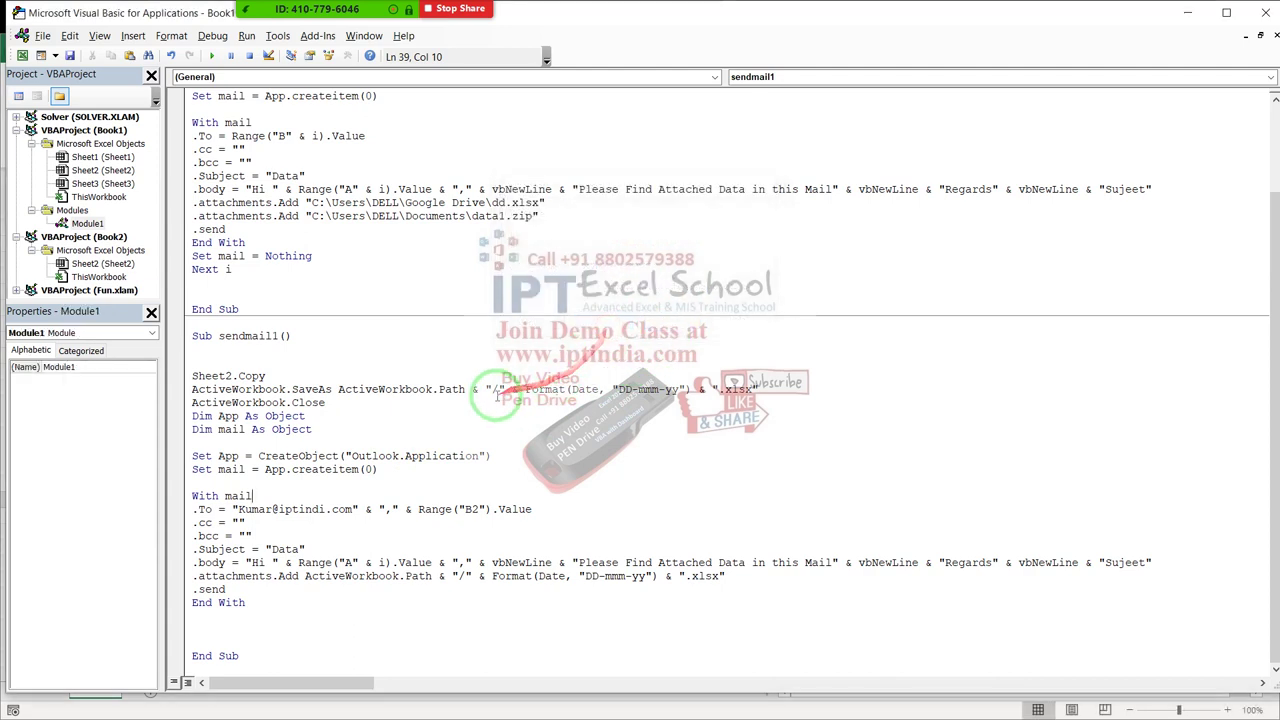
- Change the SaveAs path separator from "/" to "\"
text(\)
click(557, 484)
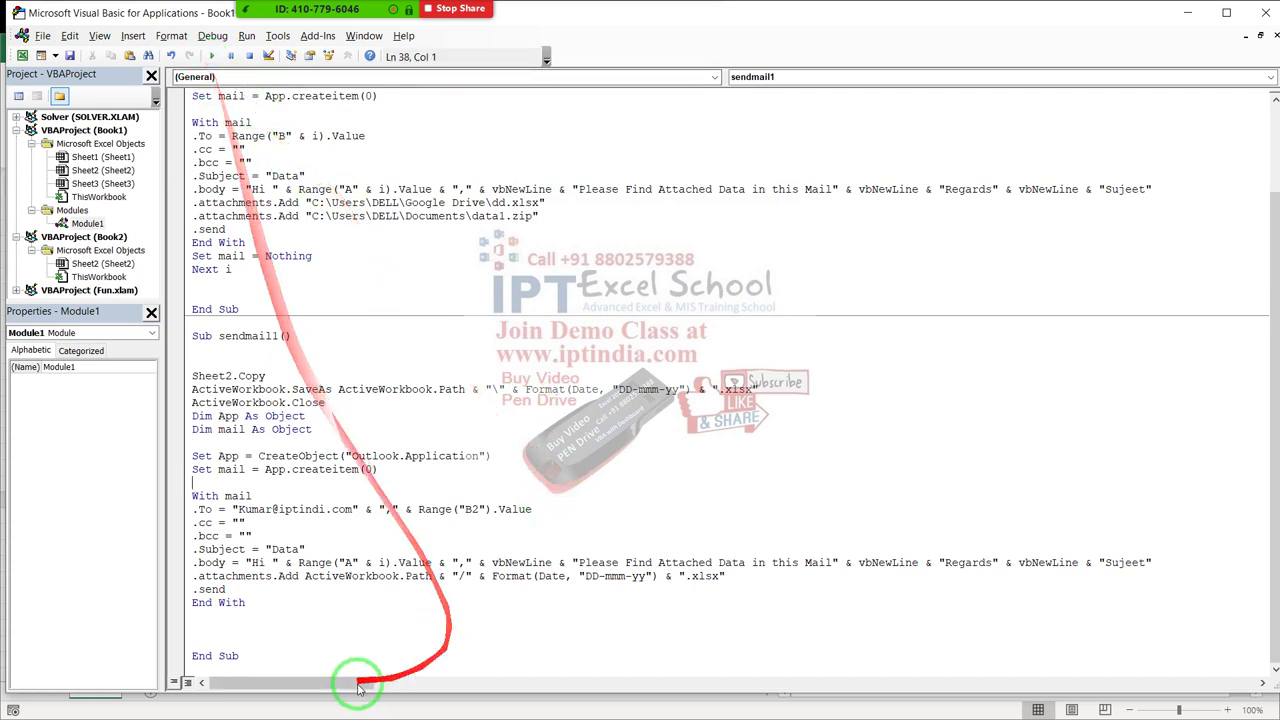
click(586, 524)
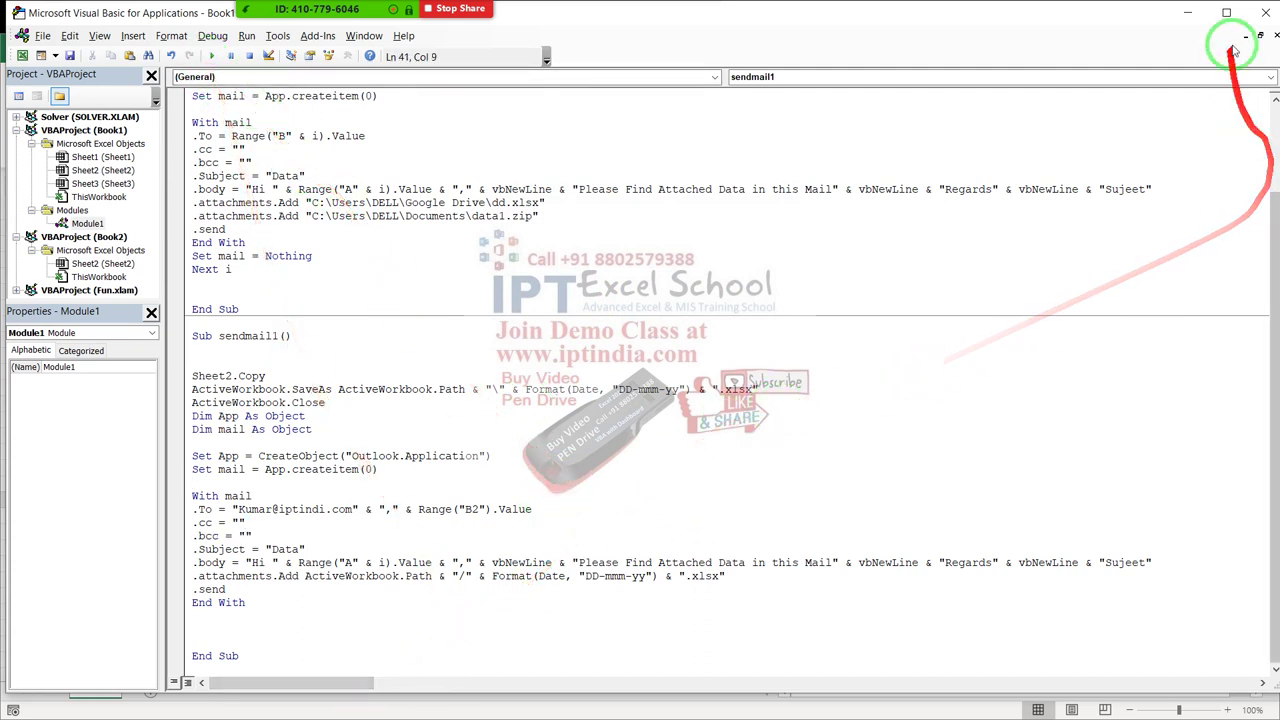
- Close the leftover Book2 workbook with Don't Save and return to the VBA editor
click(1232, 14)
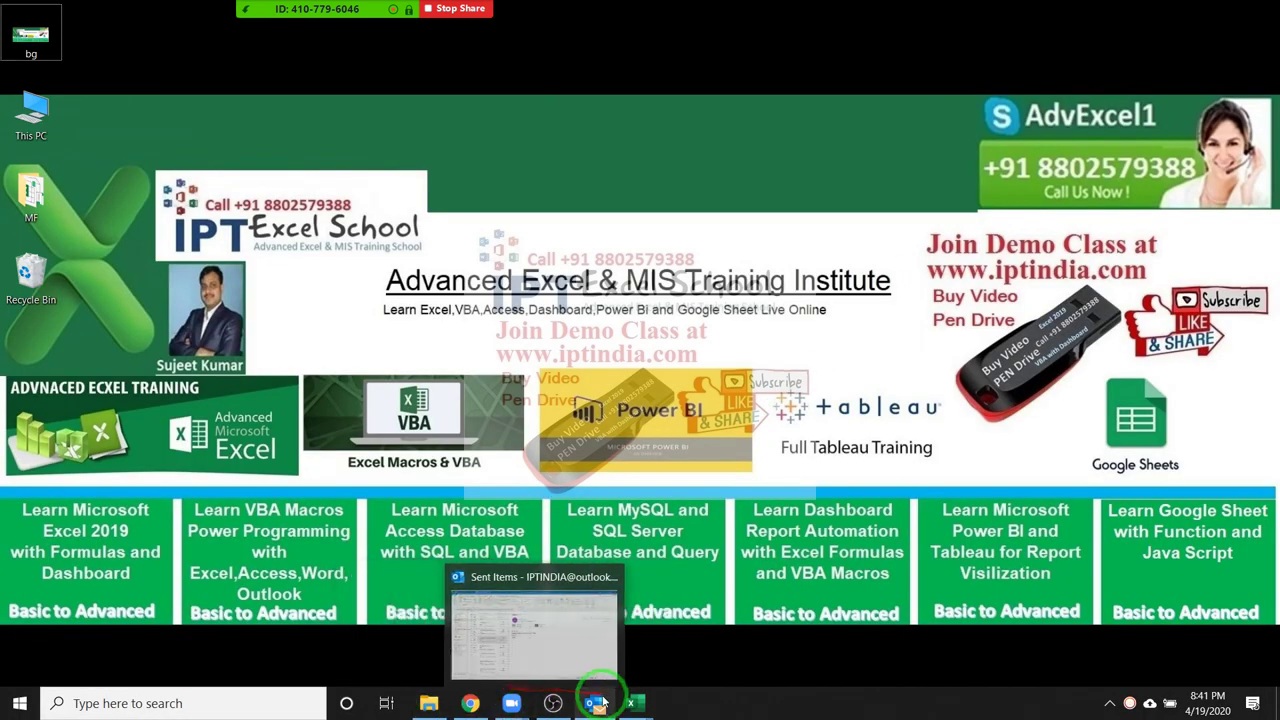
click(661, 686)
mouse_move(595, 703)
click(745, 630)
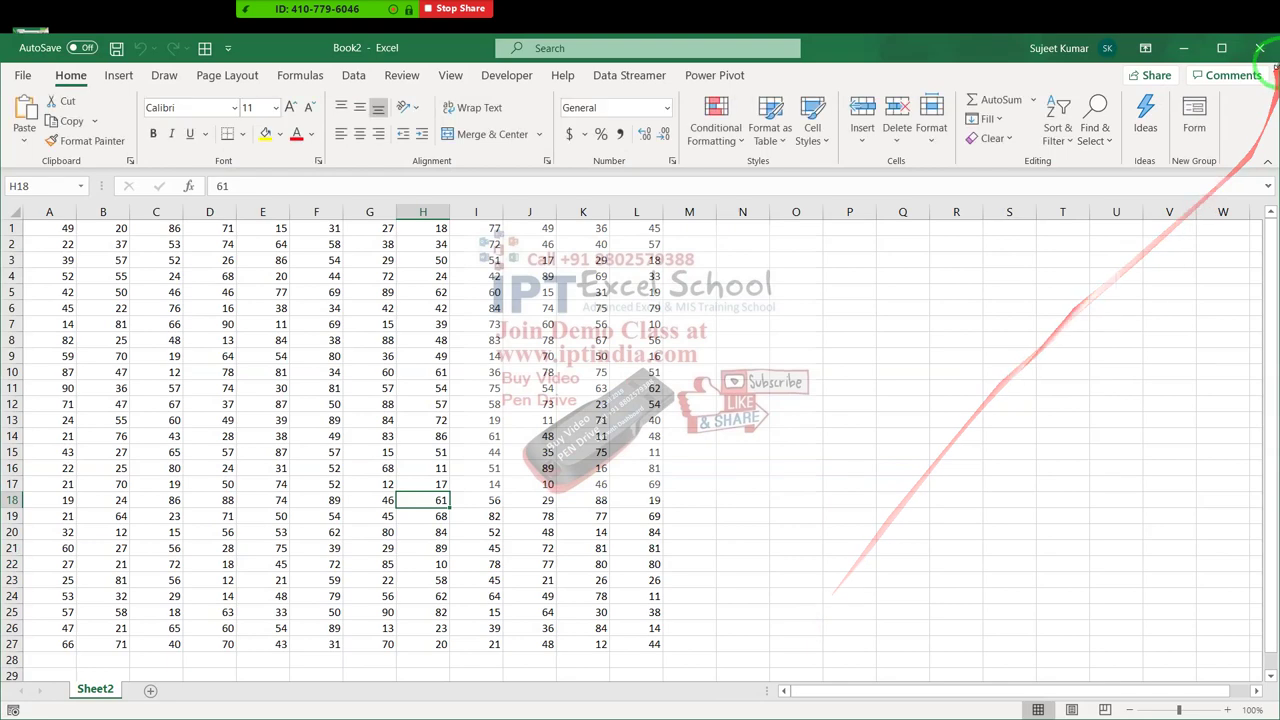
click(1262, 48)
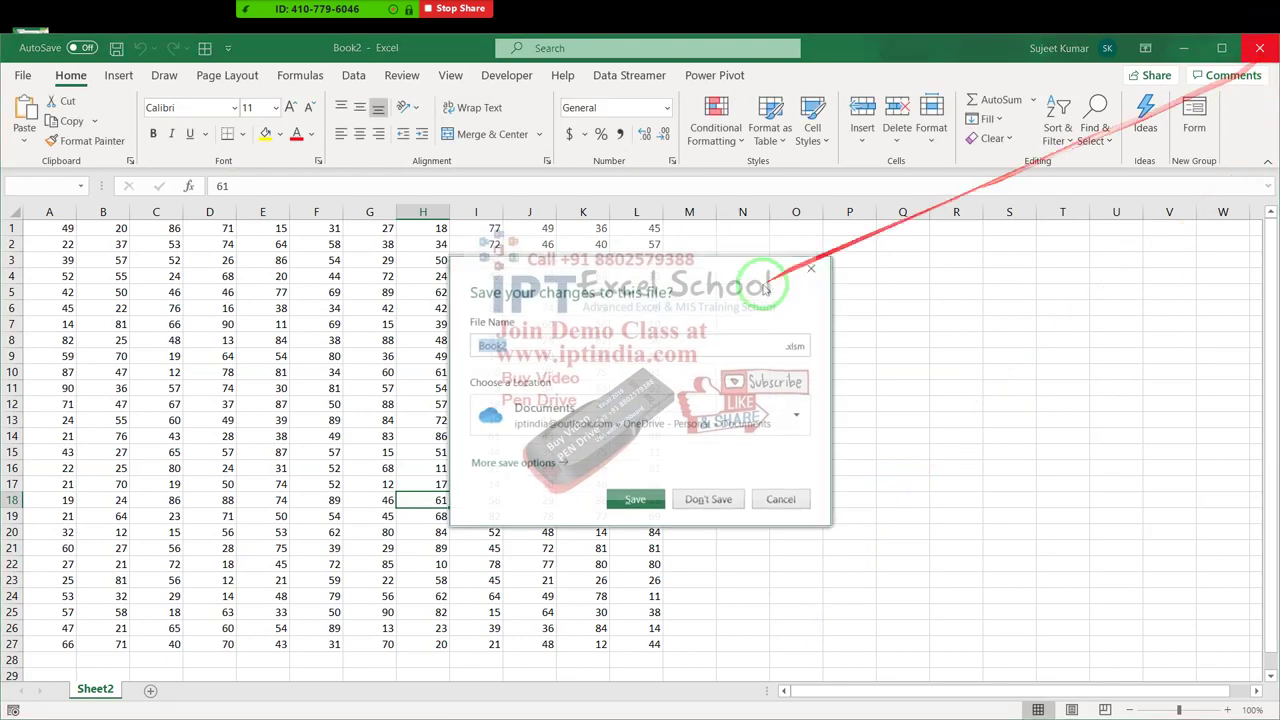
click(708, 499)
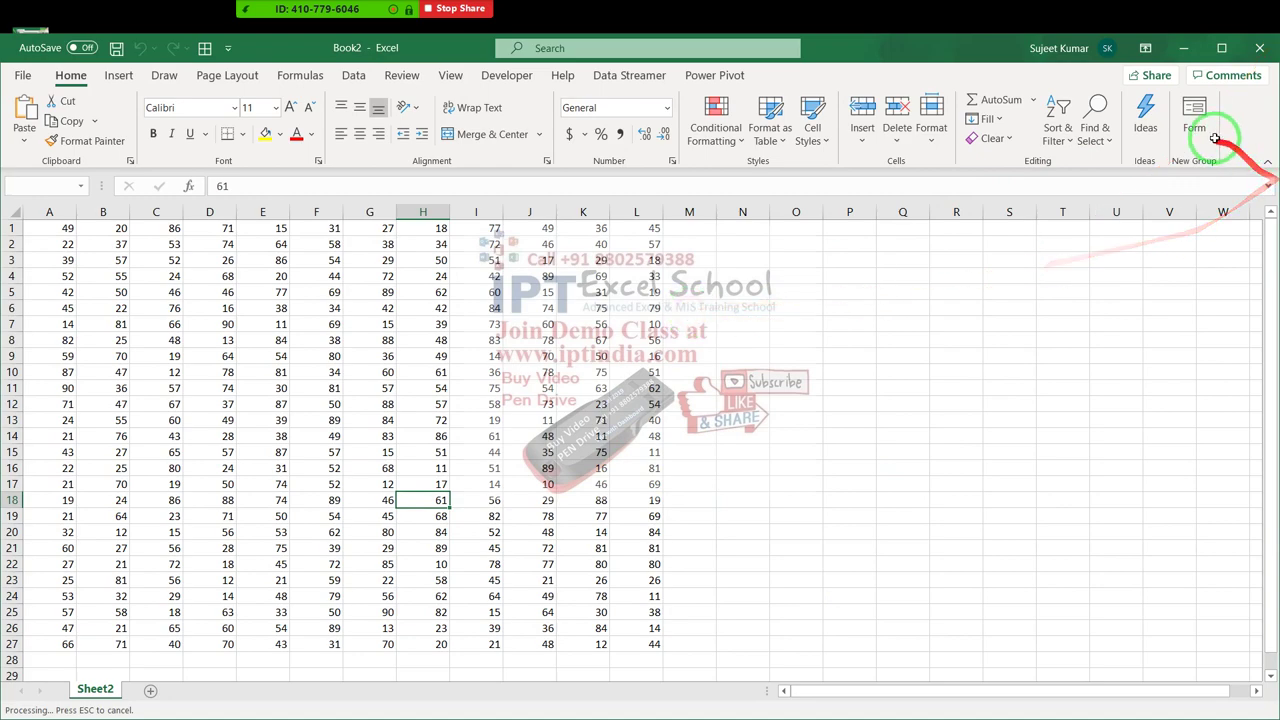
click(1183, 47)
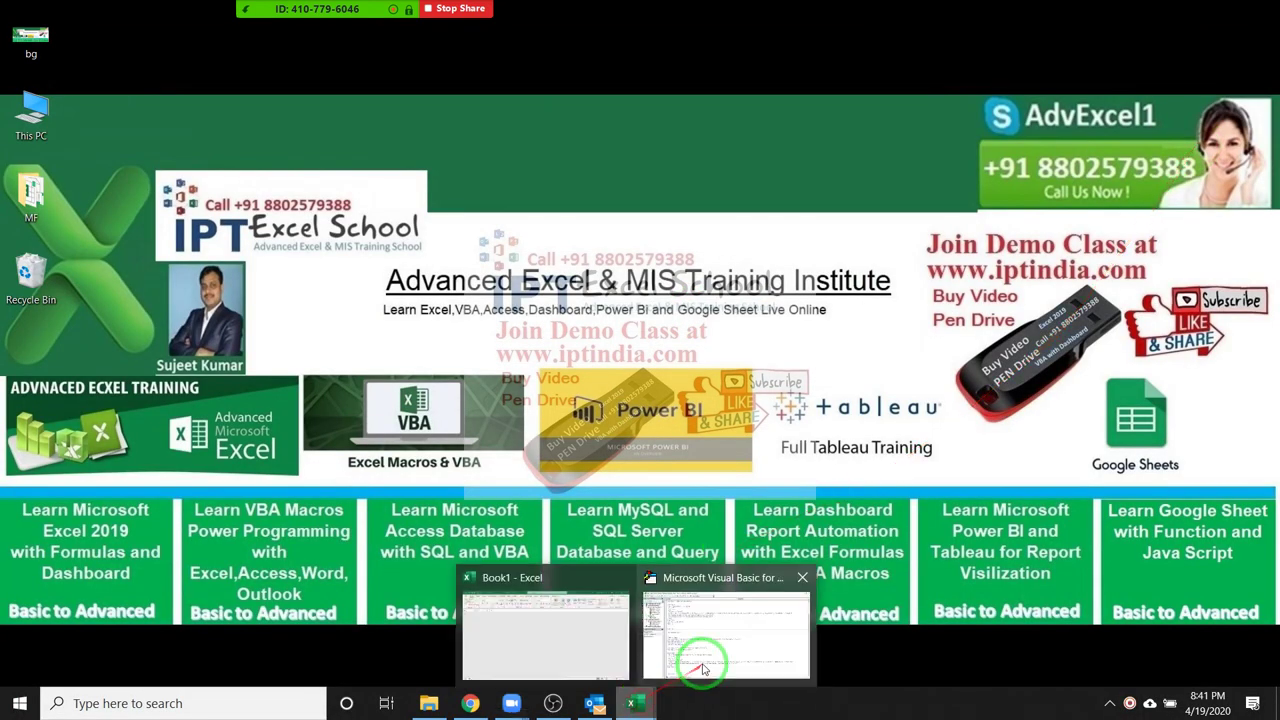
click(700, 655)
click(291, 490)
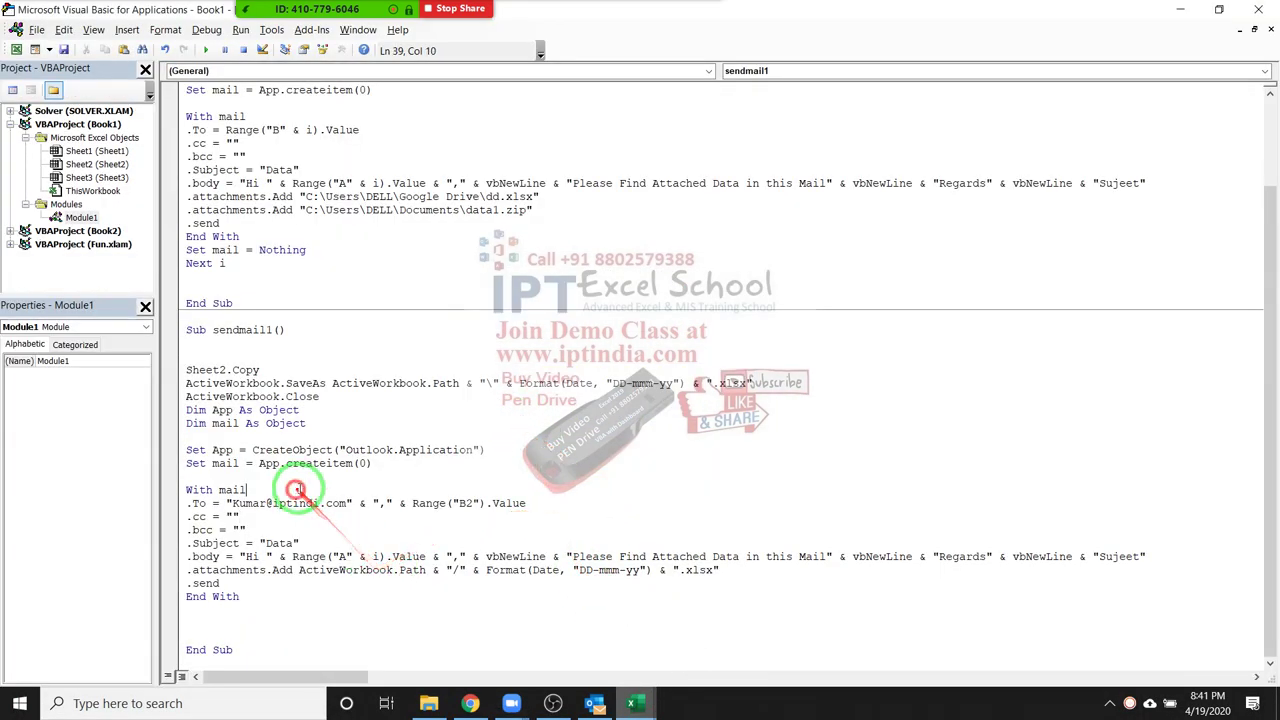
- Rerun sendmail1 to its SaveAs error, close the Book3 copy unsaved, and bring Book1 forward
click(205, 50)
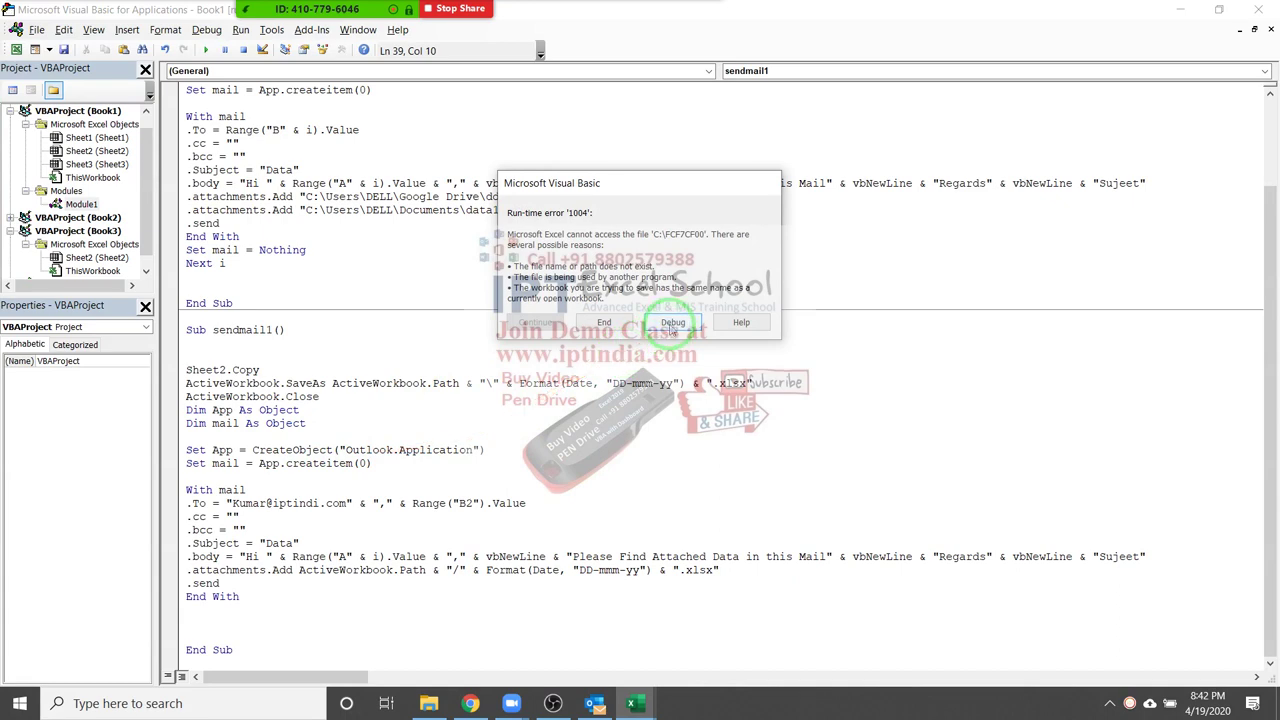
click(673, 325)
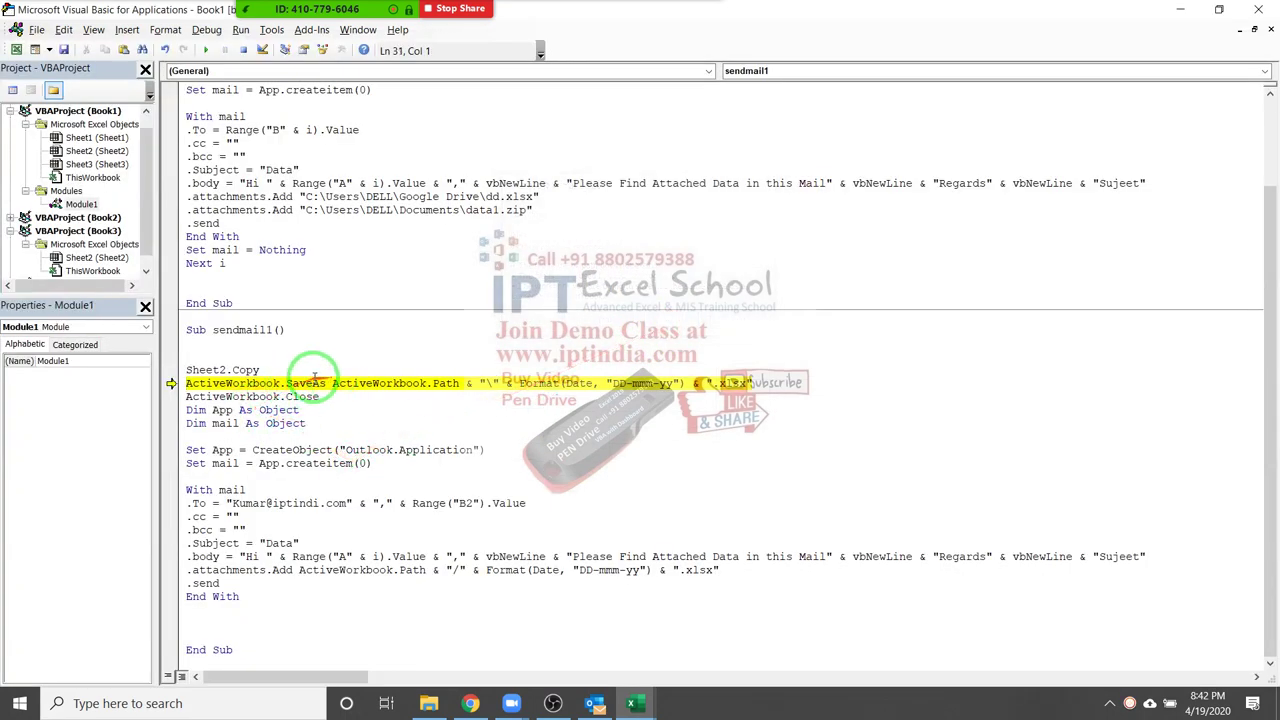
mouse_move(395, 383)
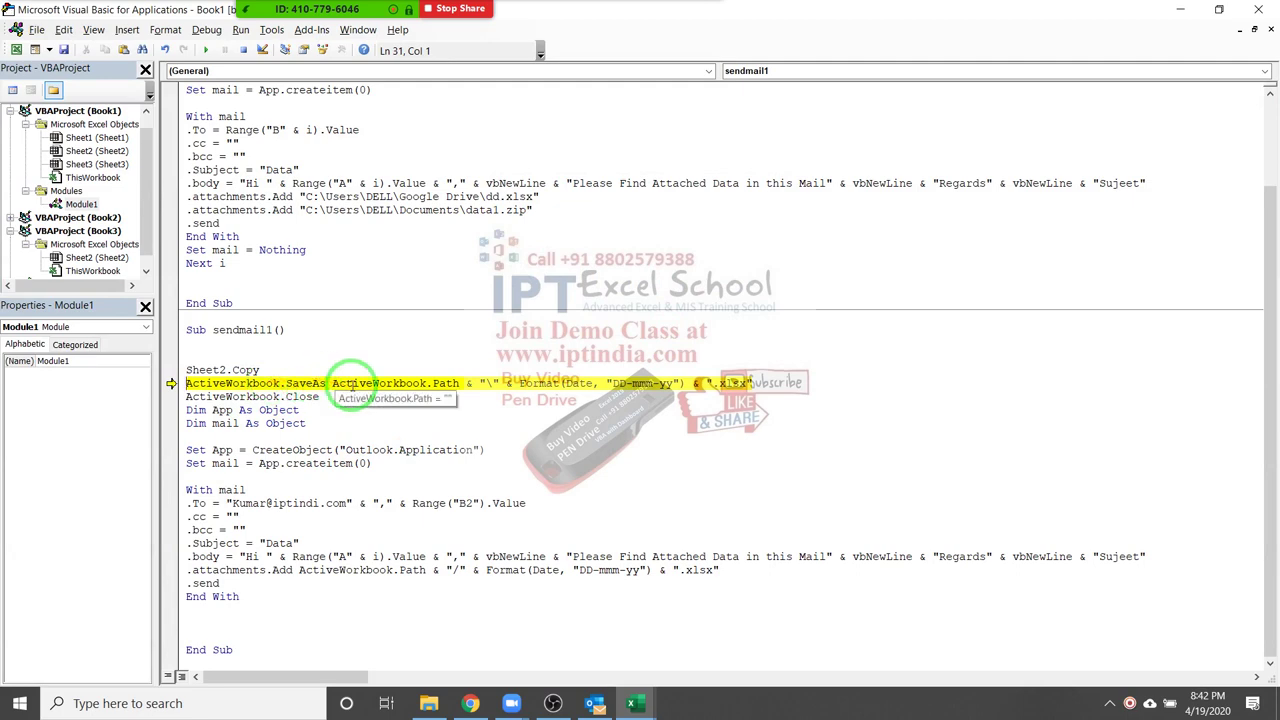
key(alt+Tab)
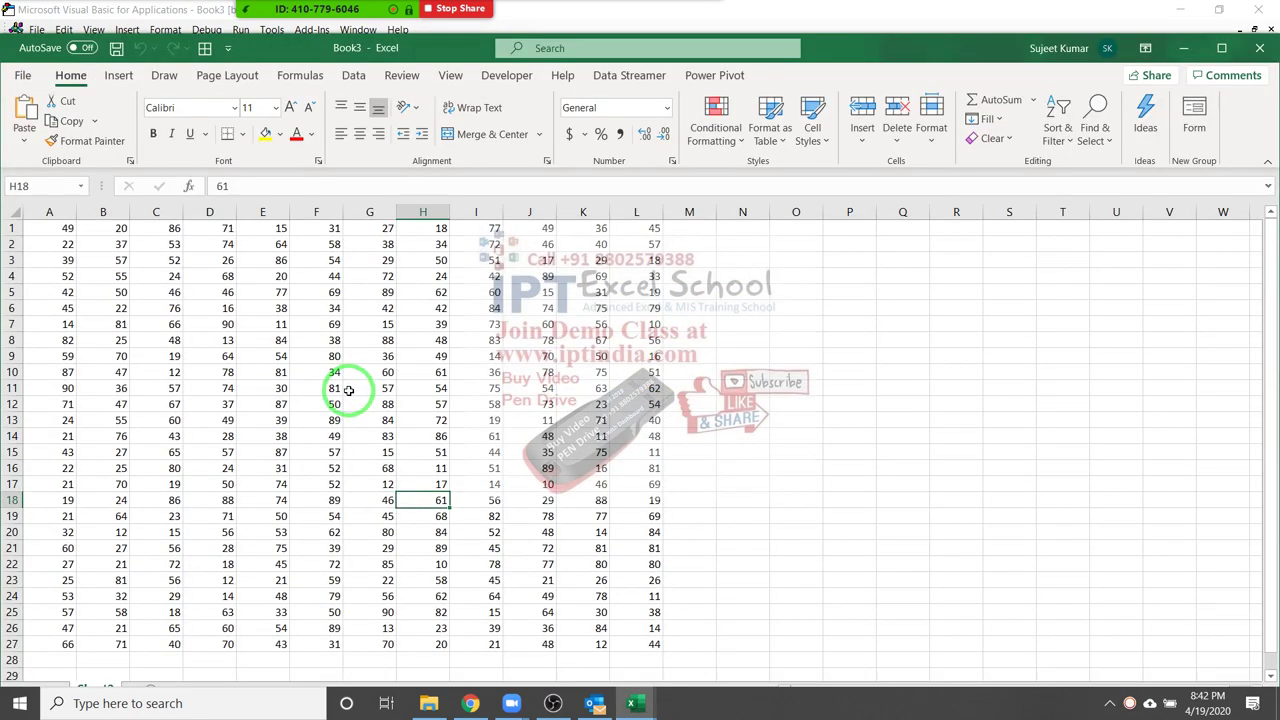
click(313, 326)
click(1257, 48)
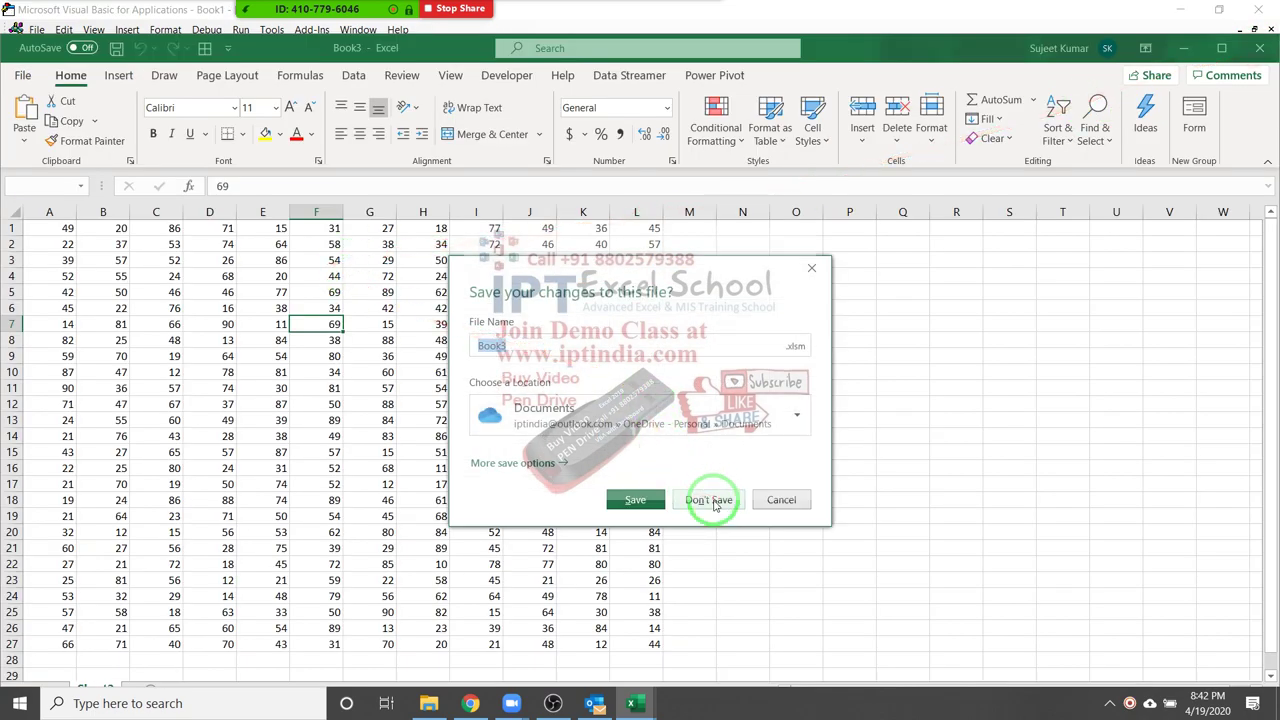
click(716, 505)
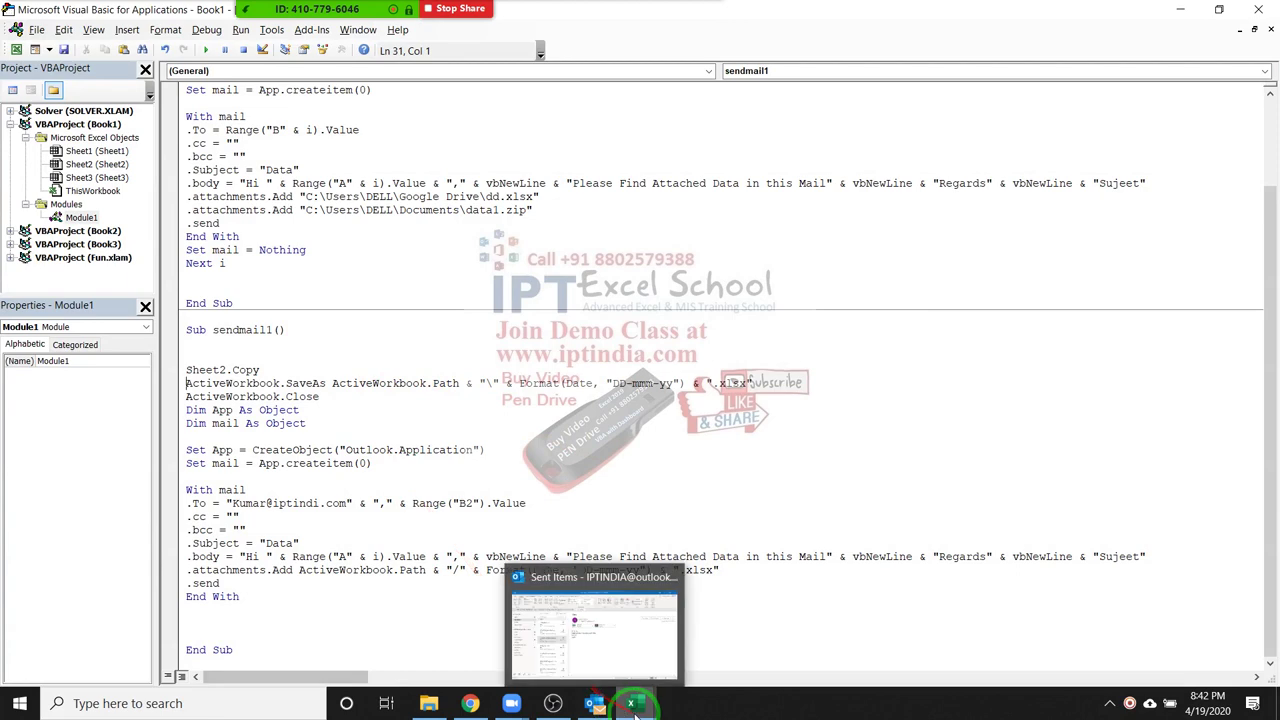
click(635, 706)
mouse_move(594, 704)
click(577, 652)
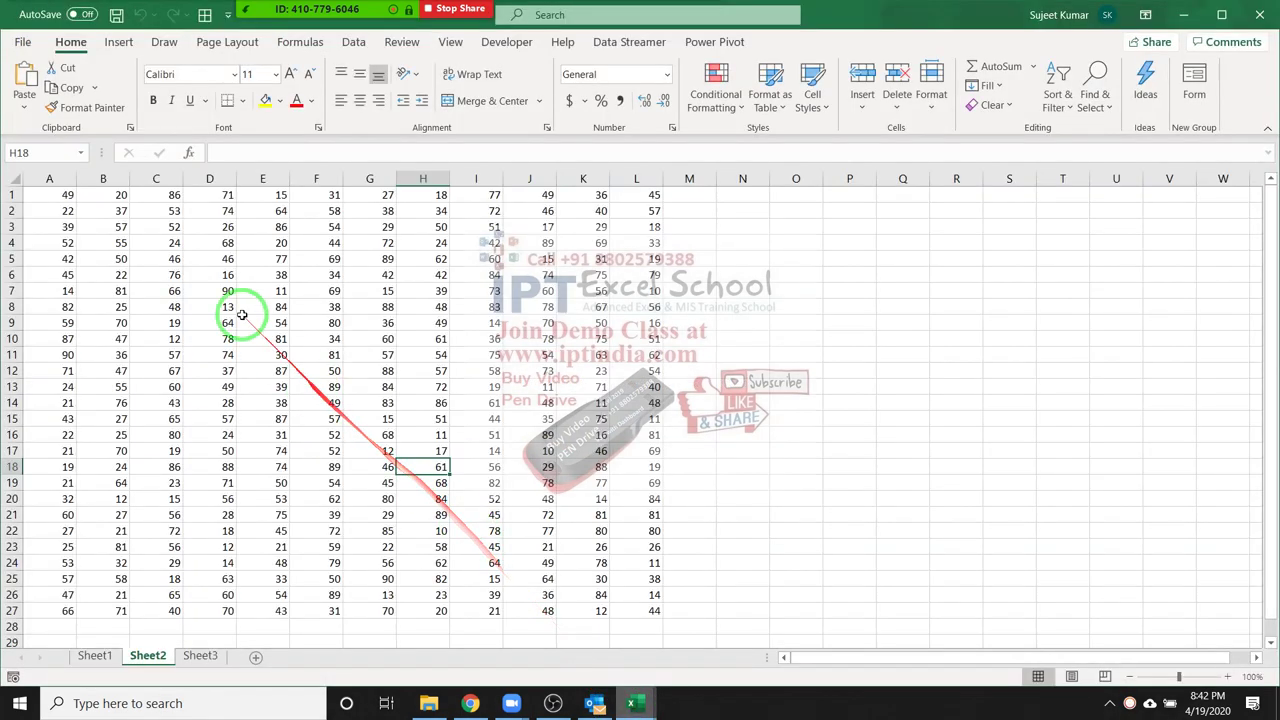
- Save the workbook as outlook.xlsm in the local Documents folder
click(116, 15)
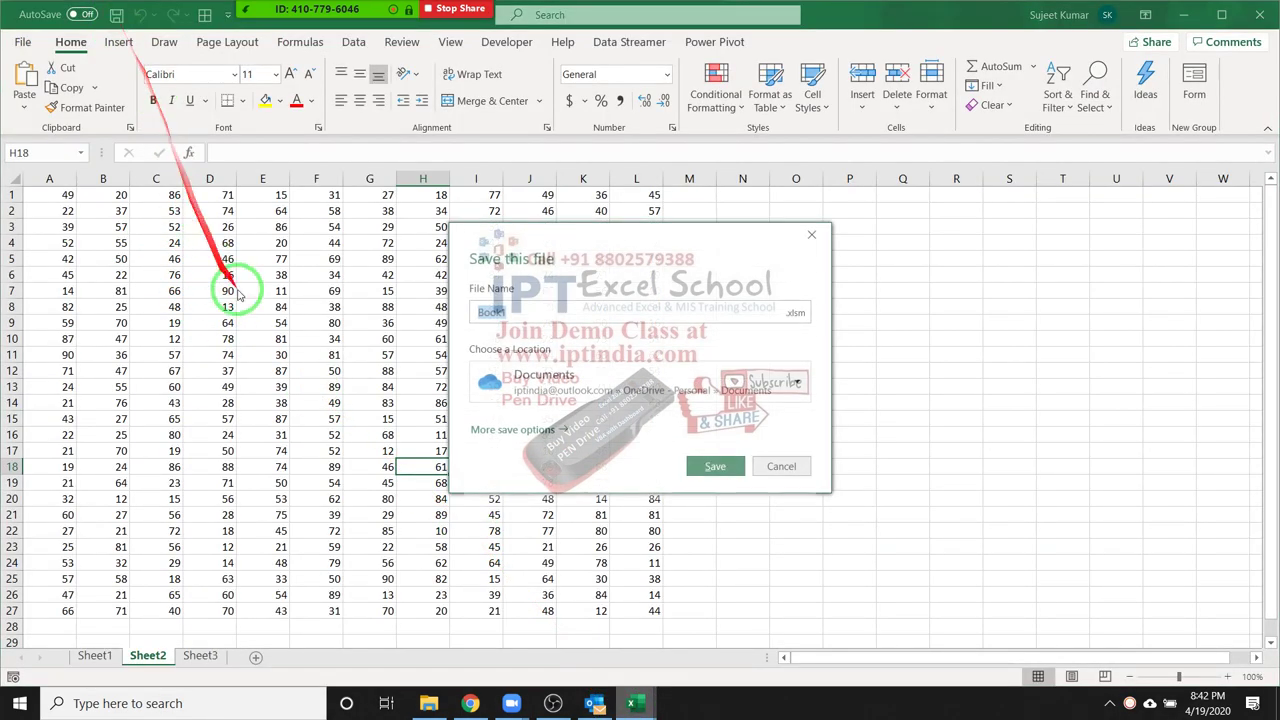
click(565, 397)
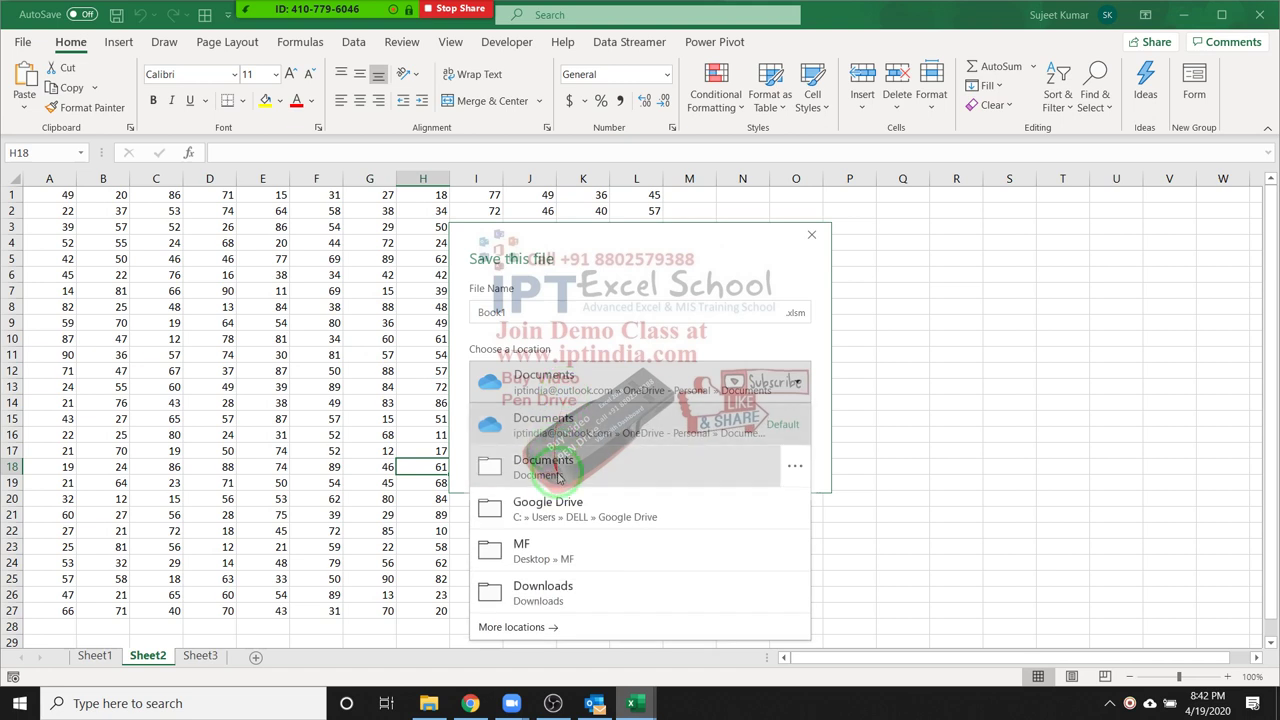
click(565, 460)
click(535, 311)
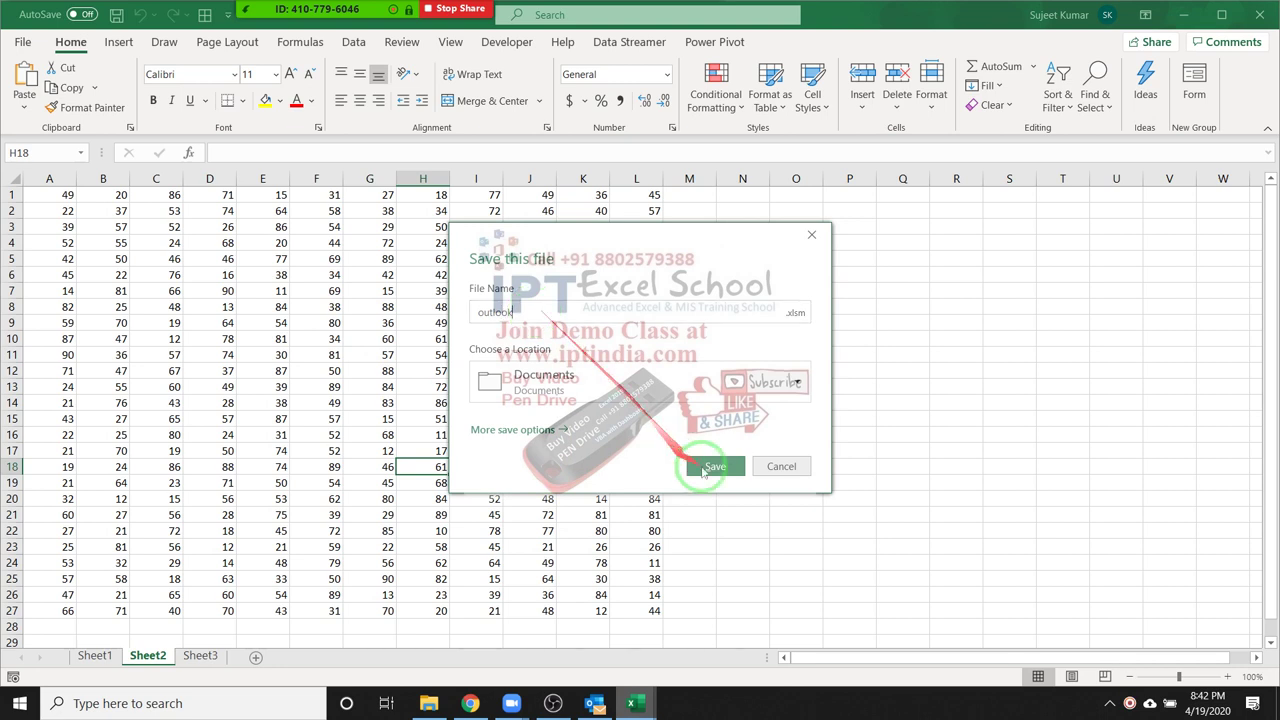
click(729, 471)
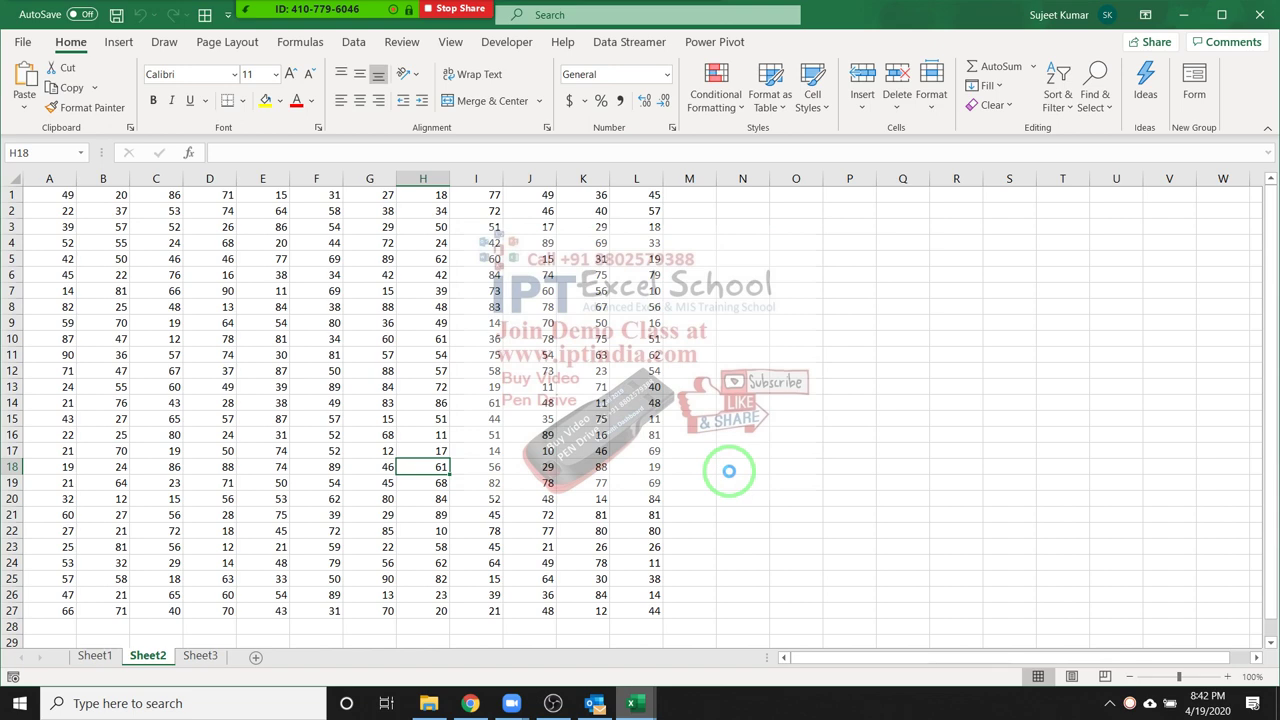
mouse_move(631, 703)
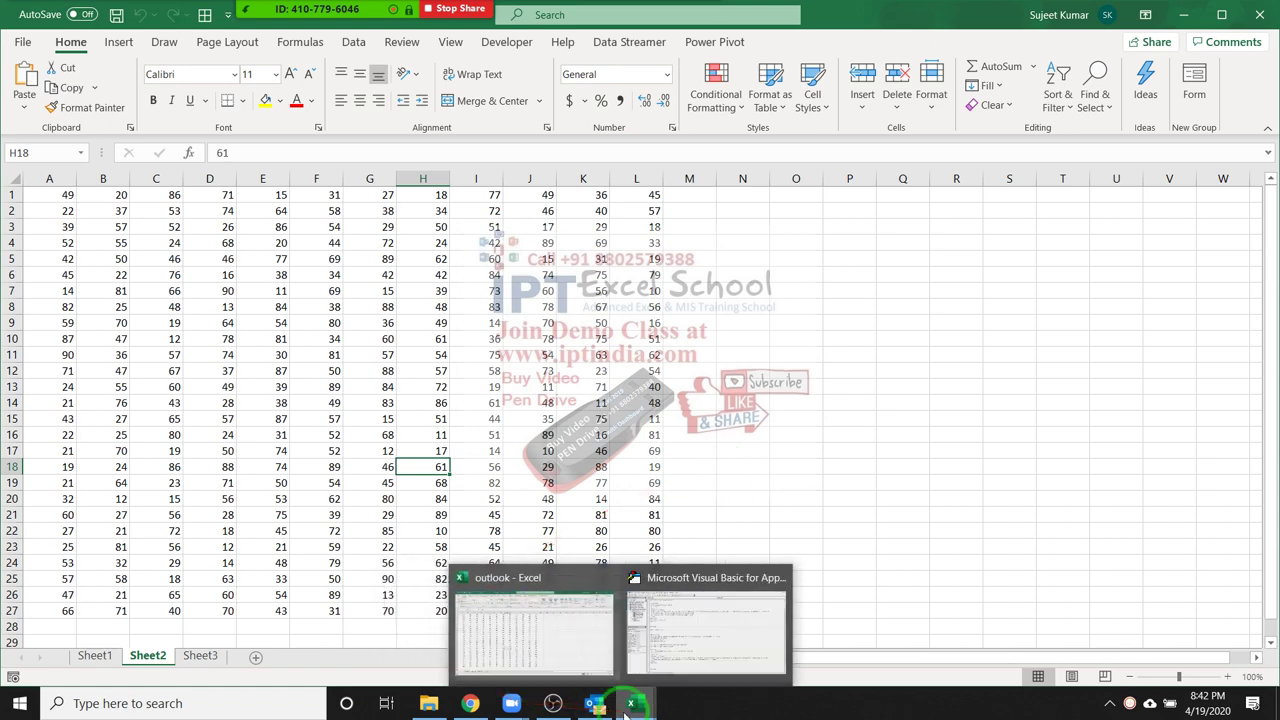
- Back in the VBA editor, run sendmail1 again, which raises run-time error 1004
click(677, 660)
click(412, 503)
click(205, 49)
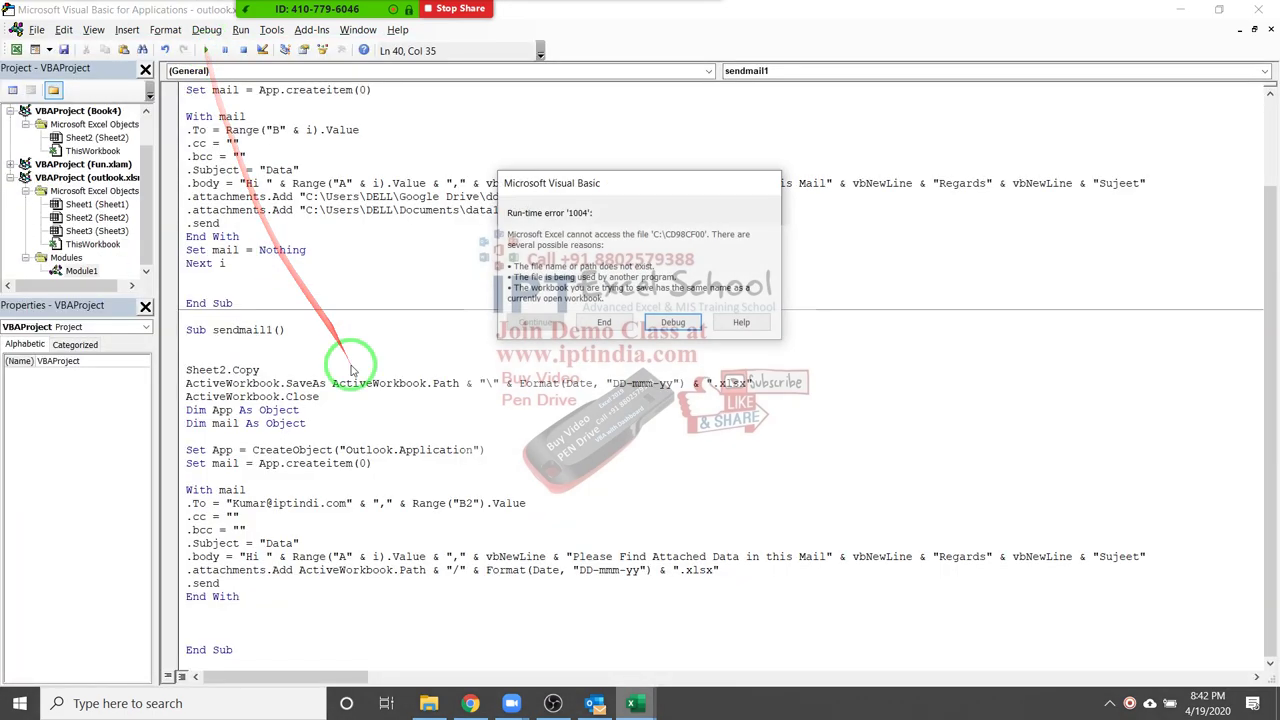
- Break at the failing SaveAs line and begin a Dim p As String declaration above Sheet2.Copy
click(670, 322)
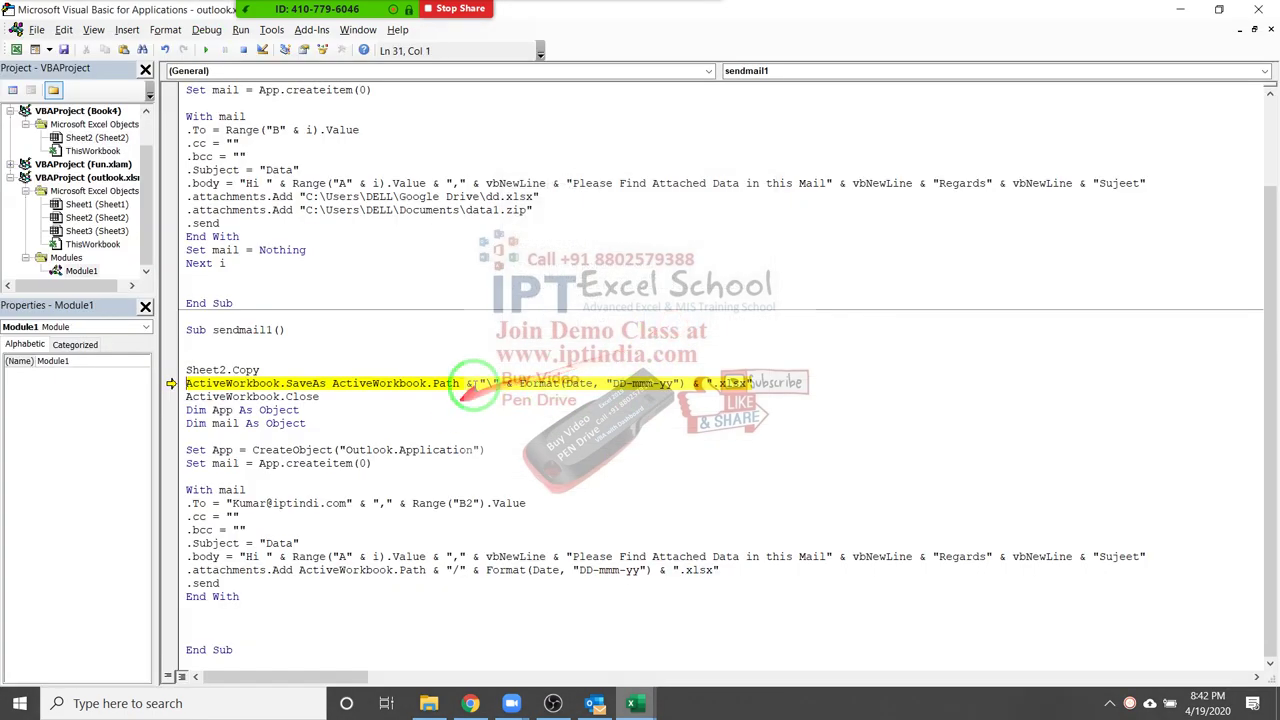
mouse_move(395, 383)
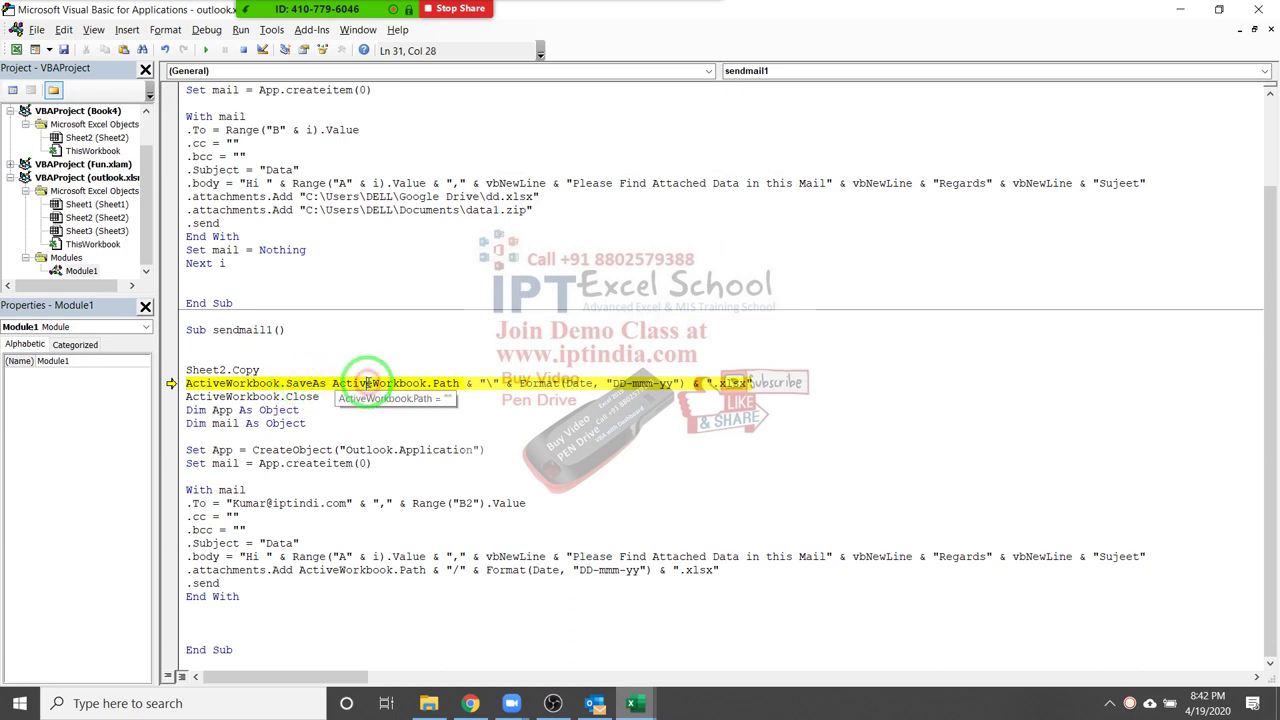
click(214, 355)
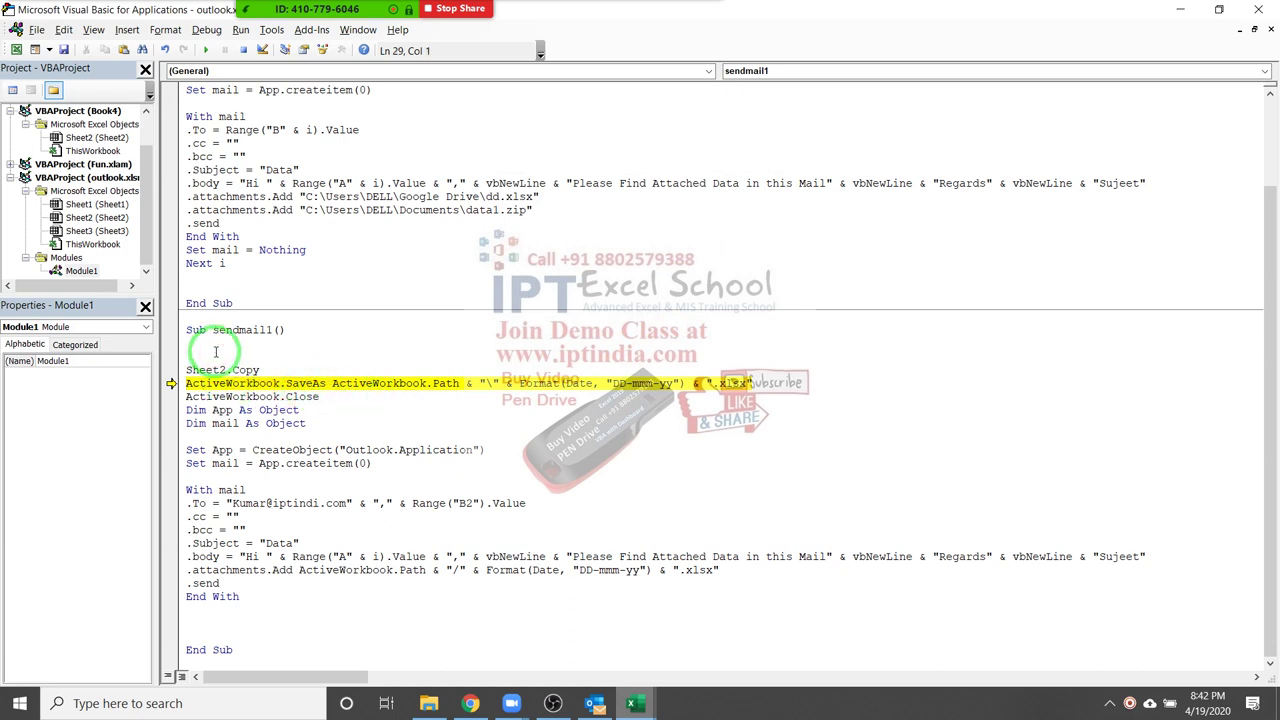
key(Return)
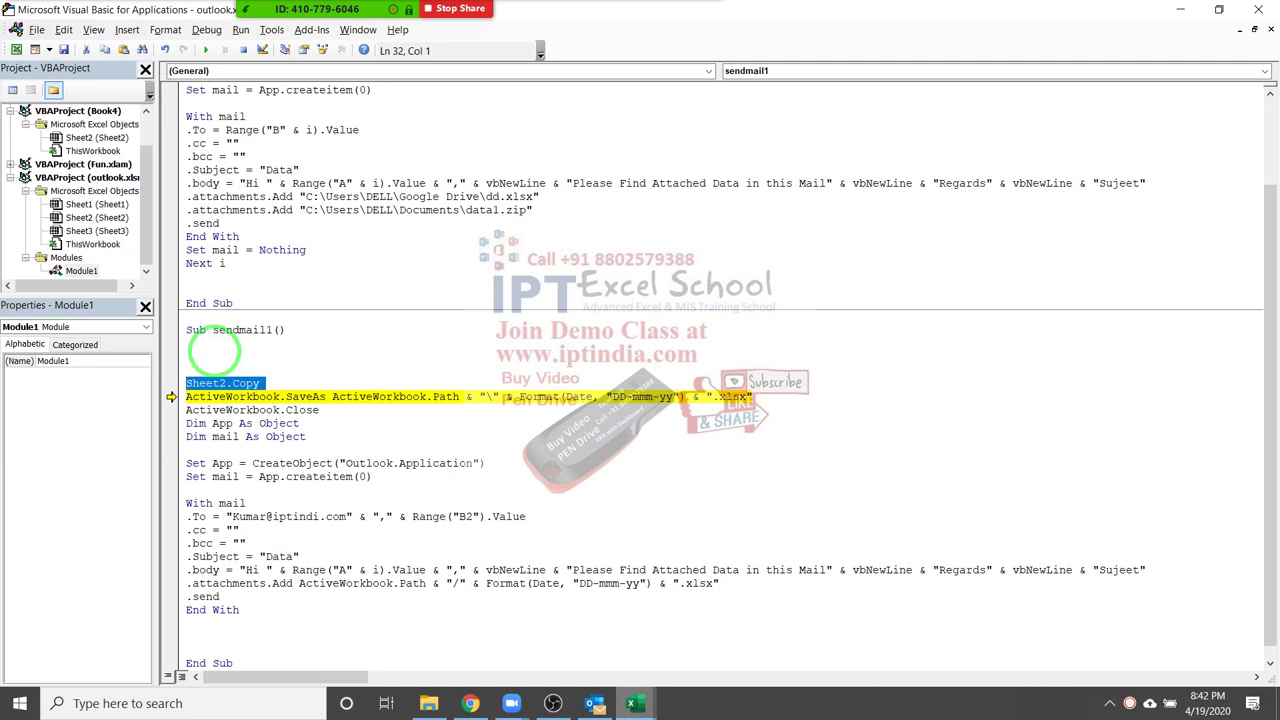
key(shift+Down)
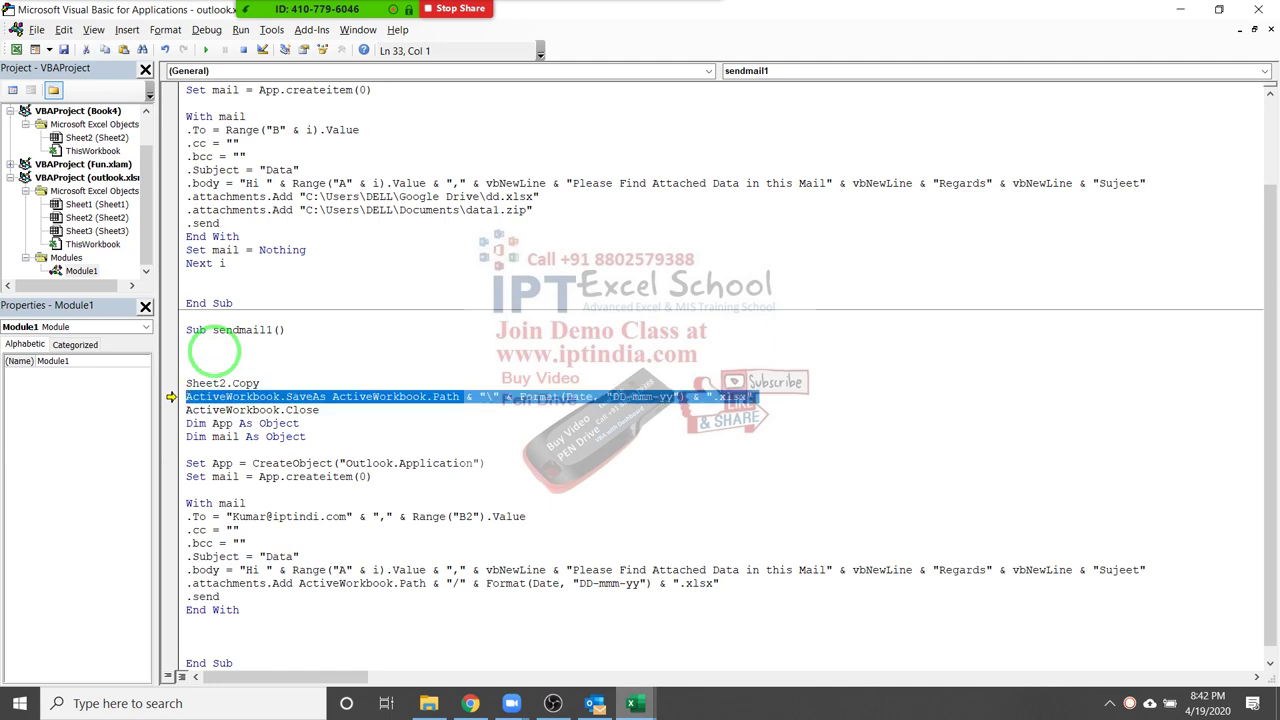
key(Up)
key(Up)
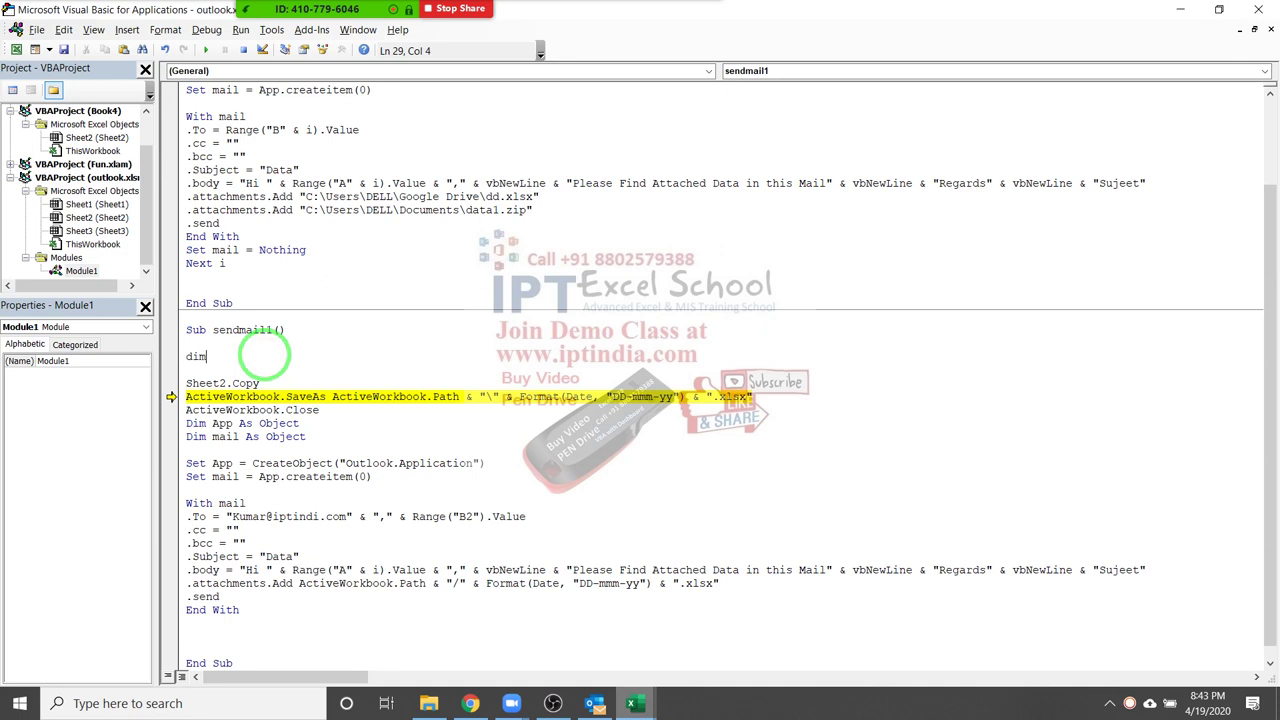
text(as str)
- Finish Dim p As String and add p = ActiveWorkbook.Path before the copy
key(Return)
text(p=active)
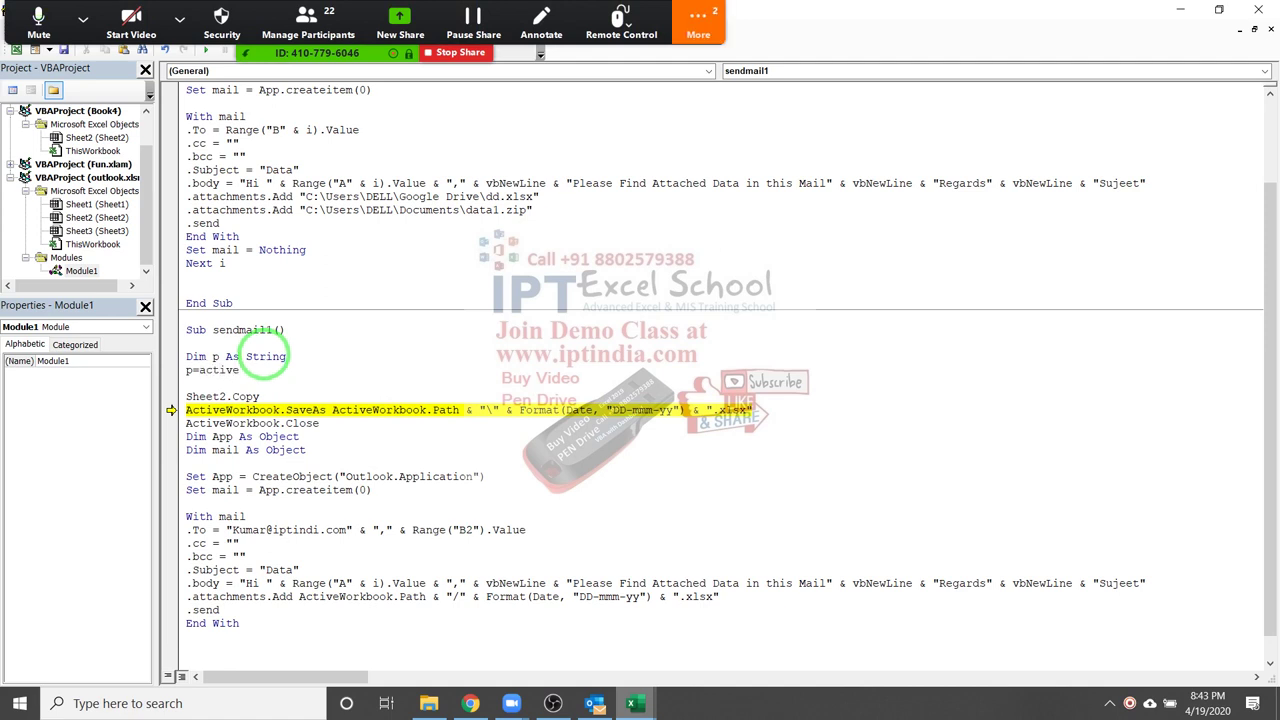
text(workbook)
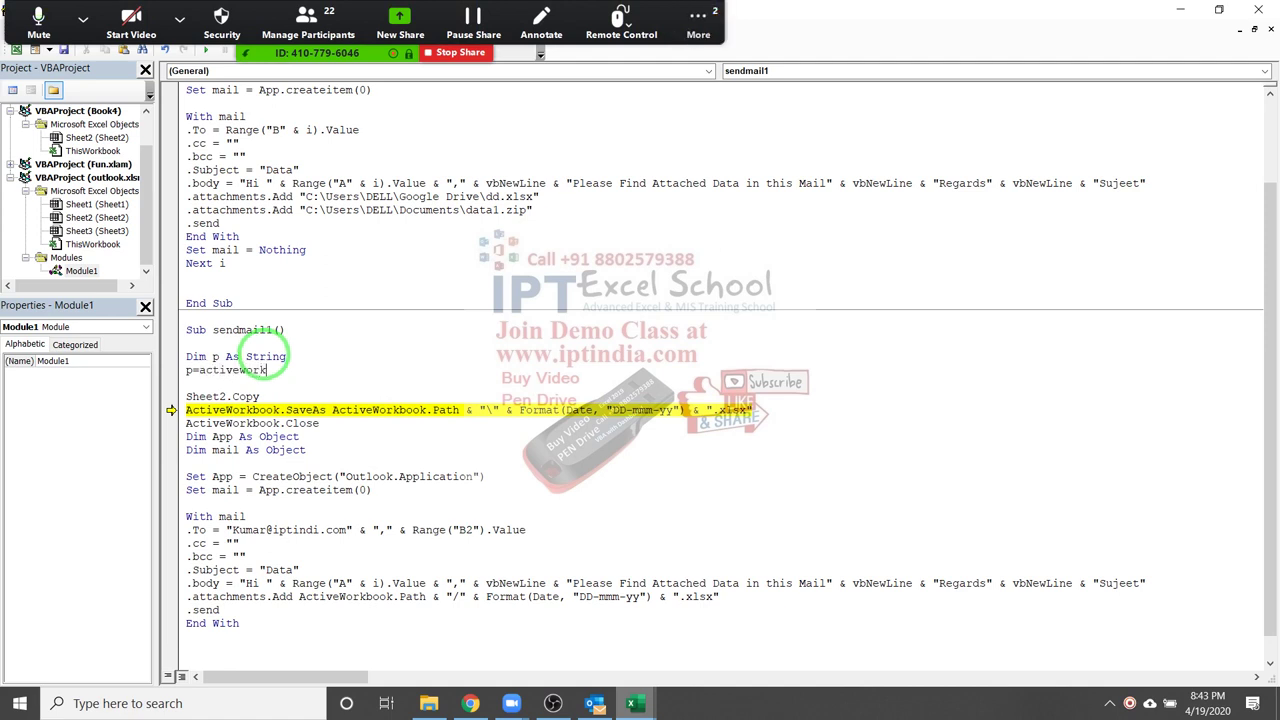
text(.)
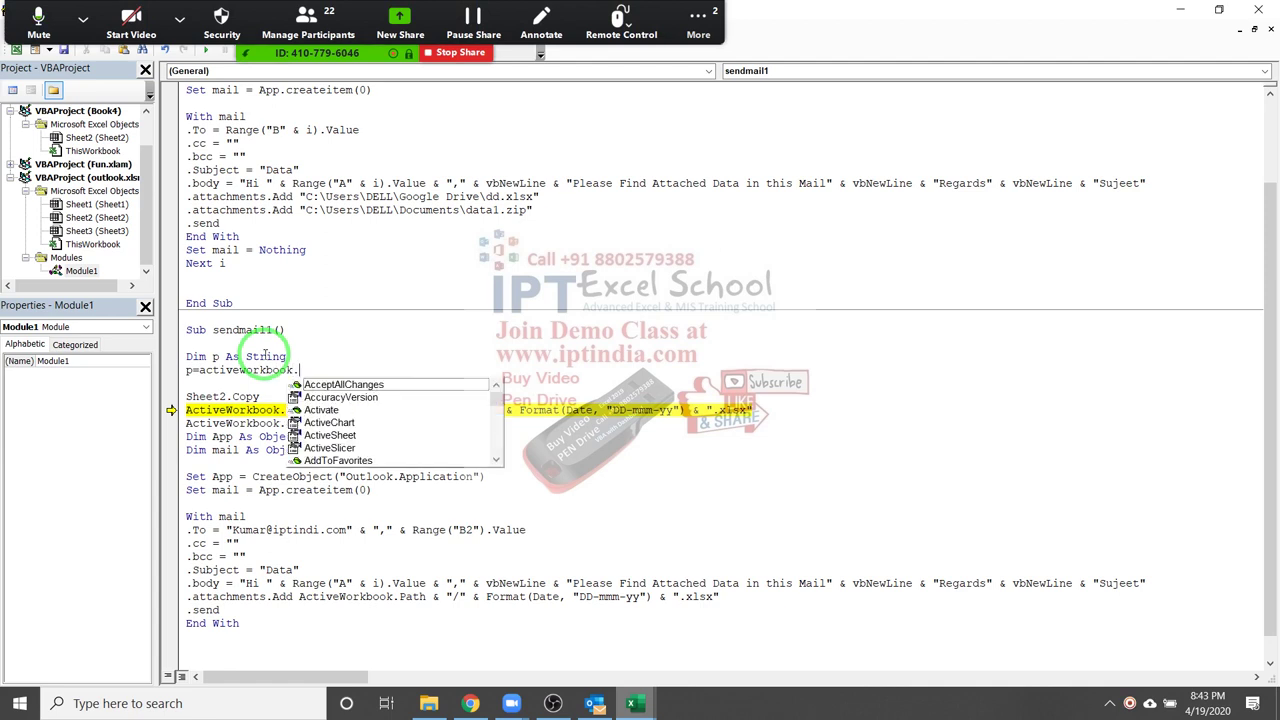
text(path)
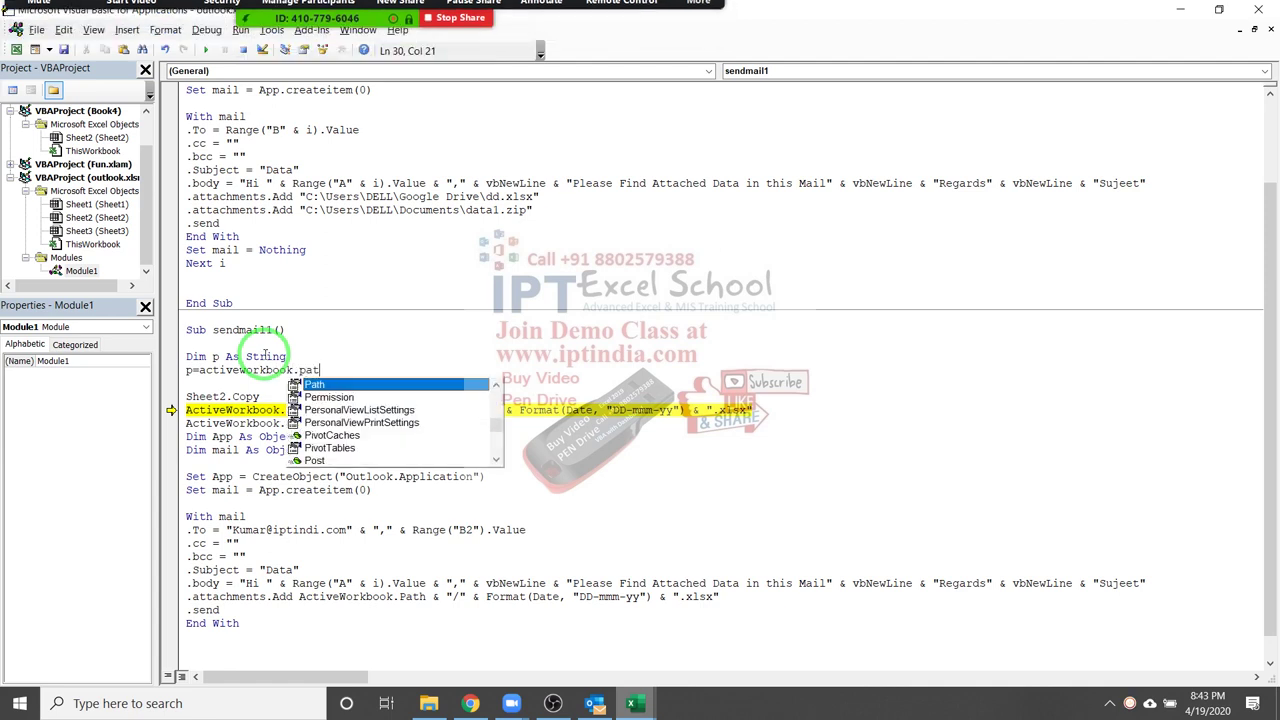
click(335, 410)
- Replace ActiveWorkbook.Path with p in the SaveAs and attachments.Add lines
drag(335, 410, 452, 410)
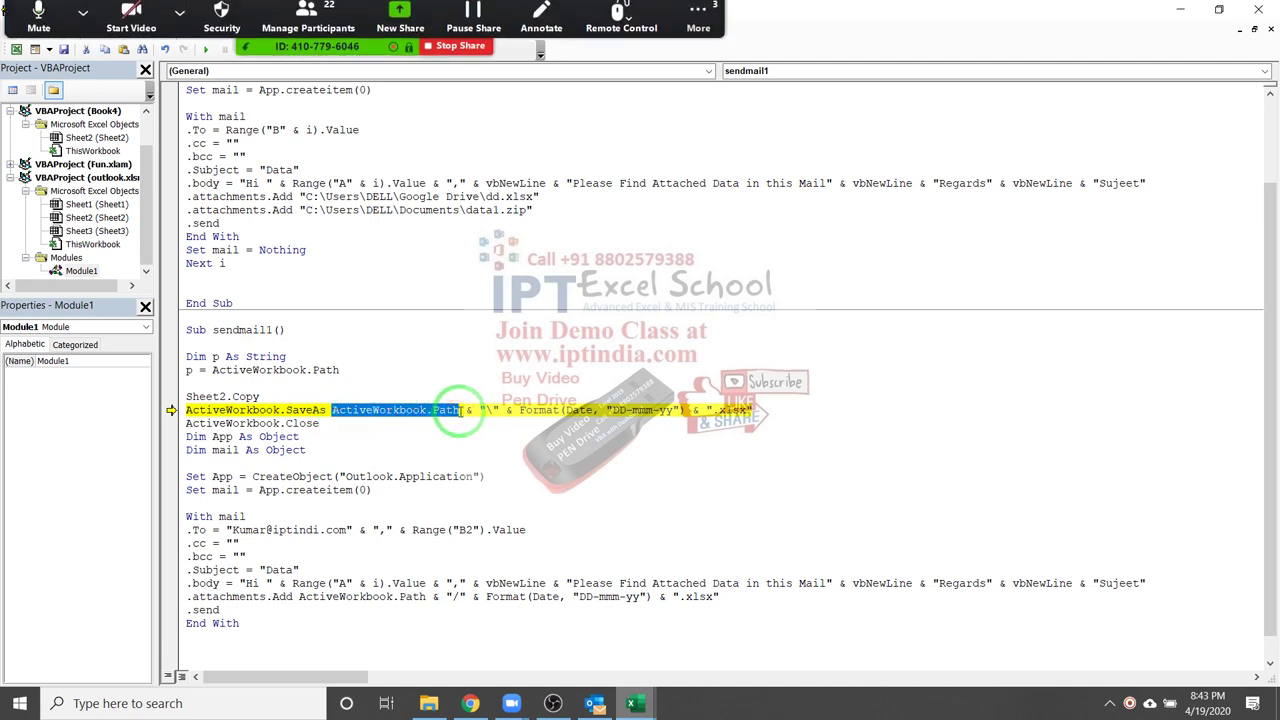
text(p)
click(440, 450)
scroll(433, 470, down, 2)
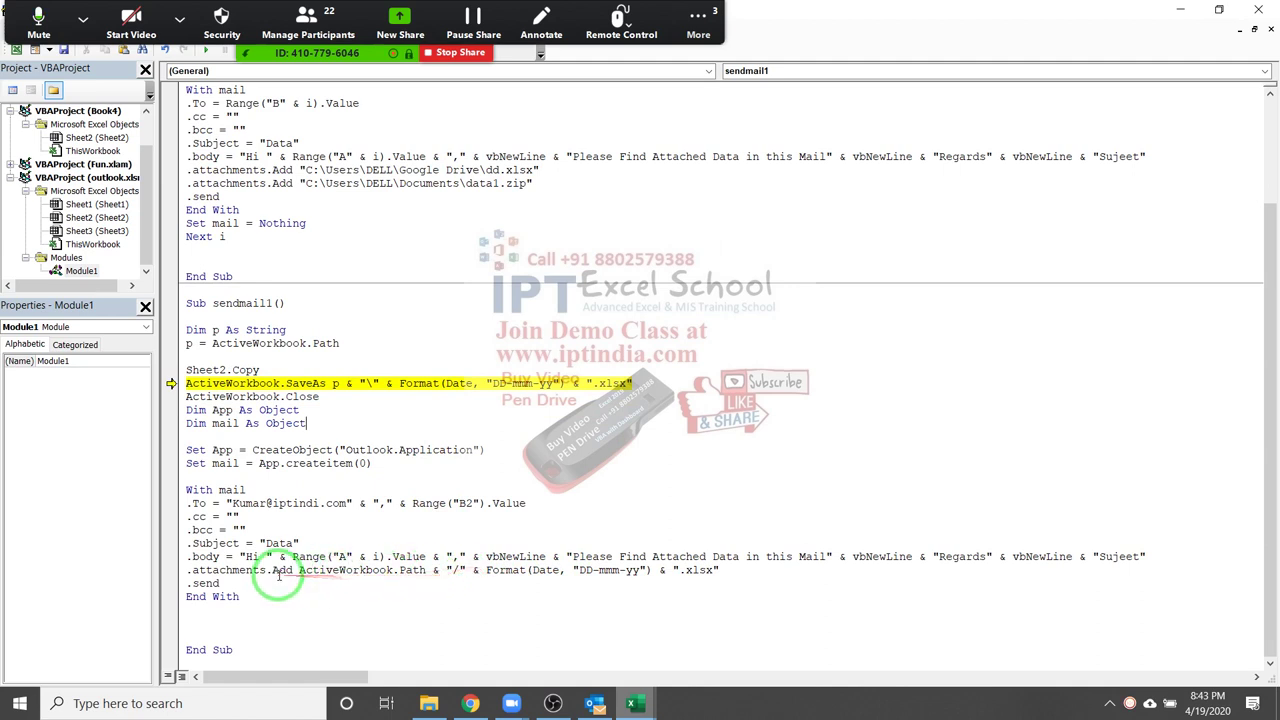
drag(298, 569, 422, 569)
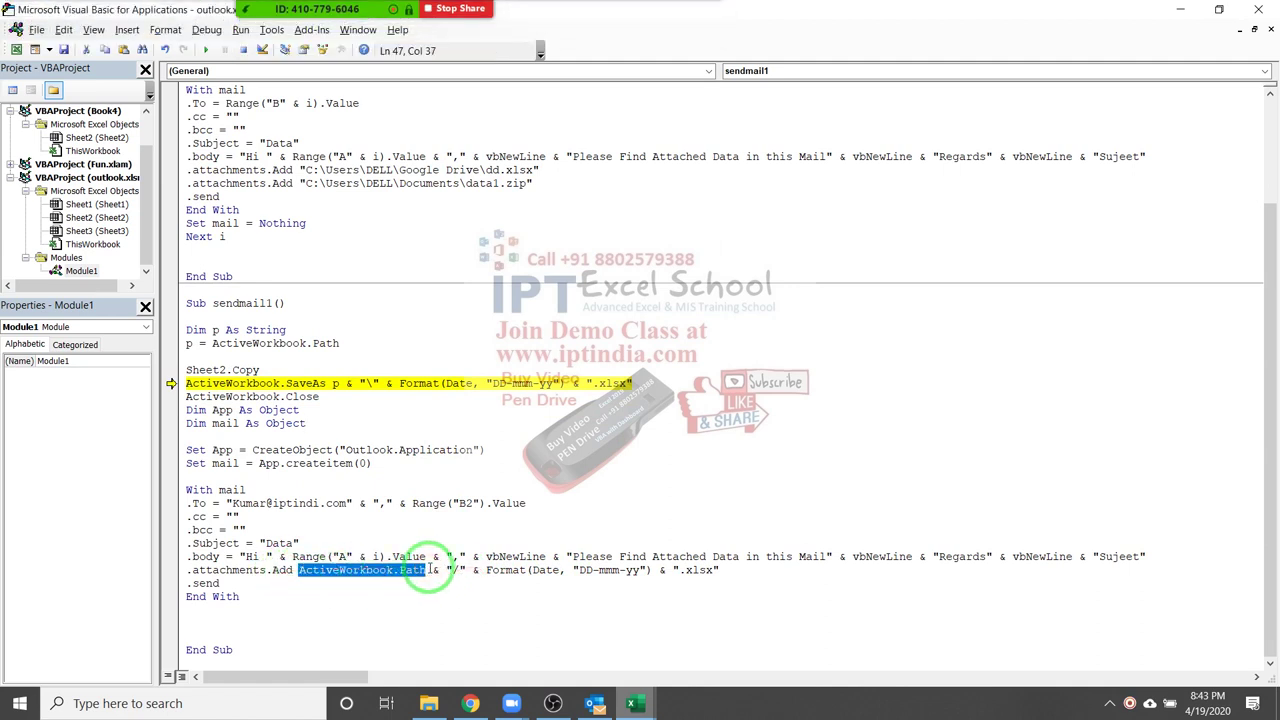
text(p)
click(430, 396)
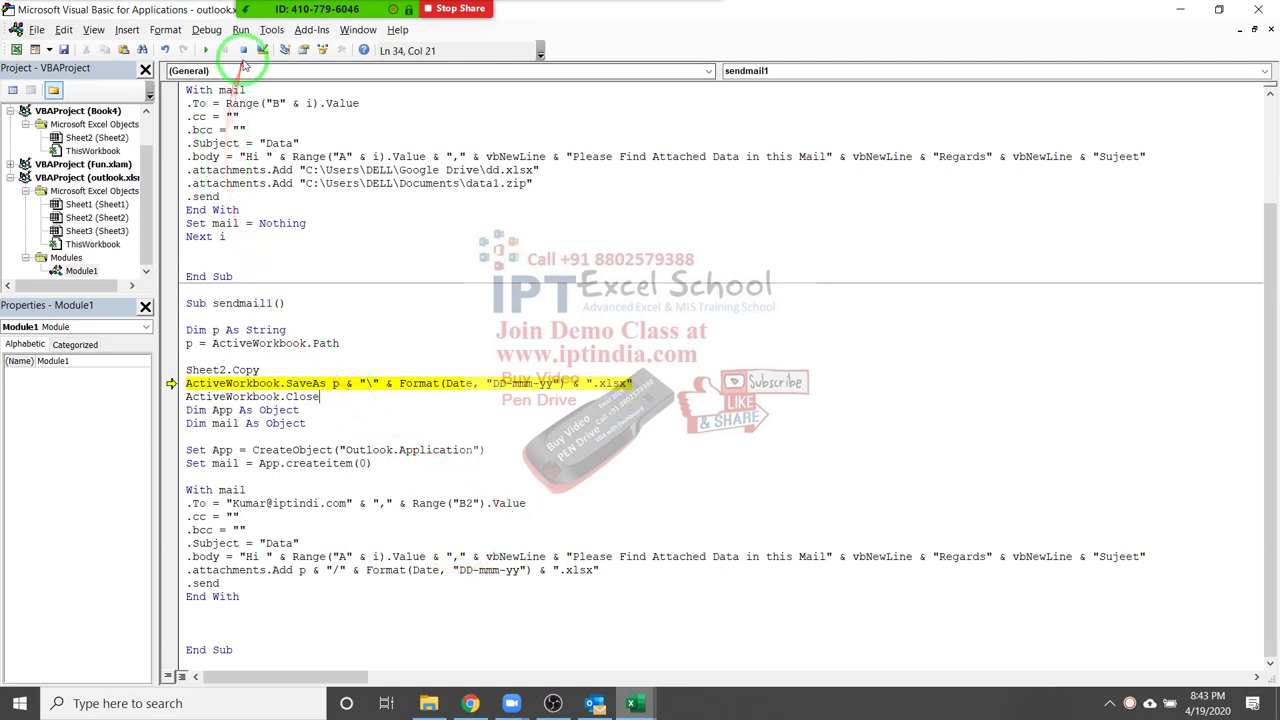
- Reset the paused macro and close the Book4 copy without saving
click(243, 50)
mouse_move(631, 703)
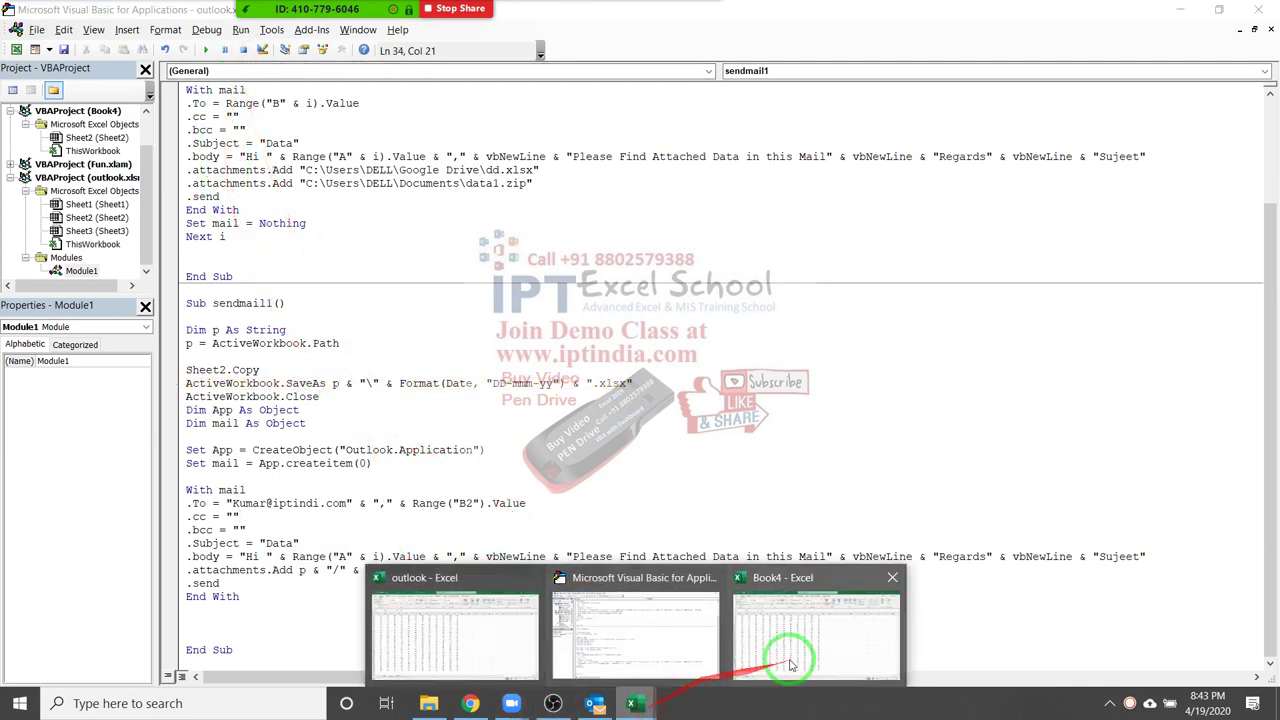
click(790, 665)
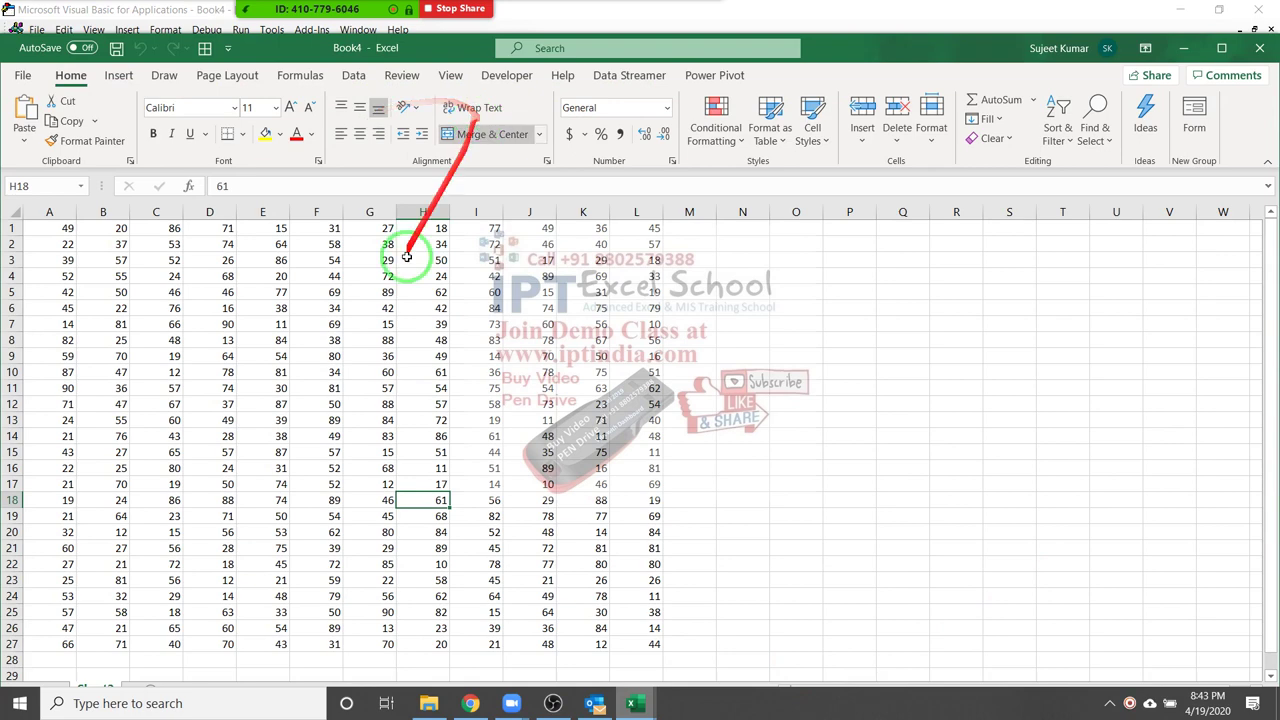
double_click(1003, 50)
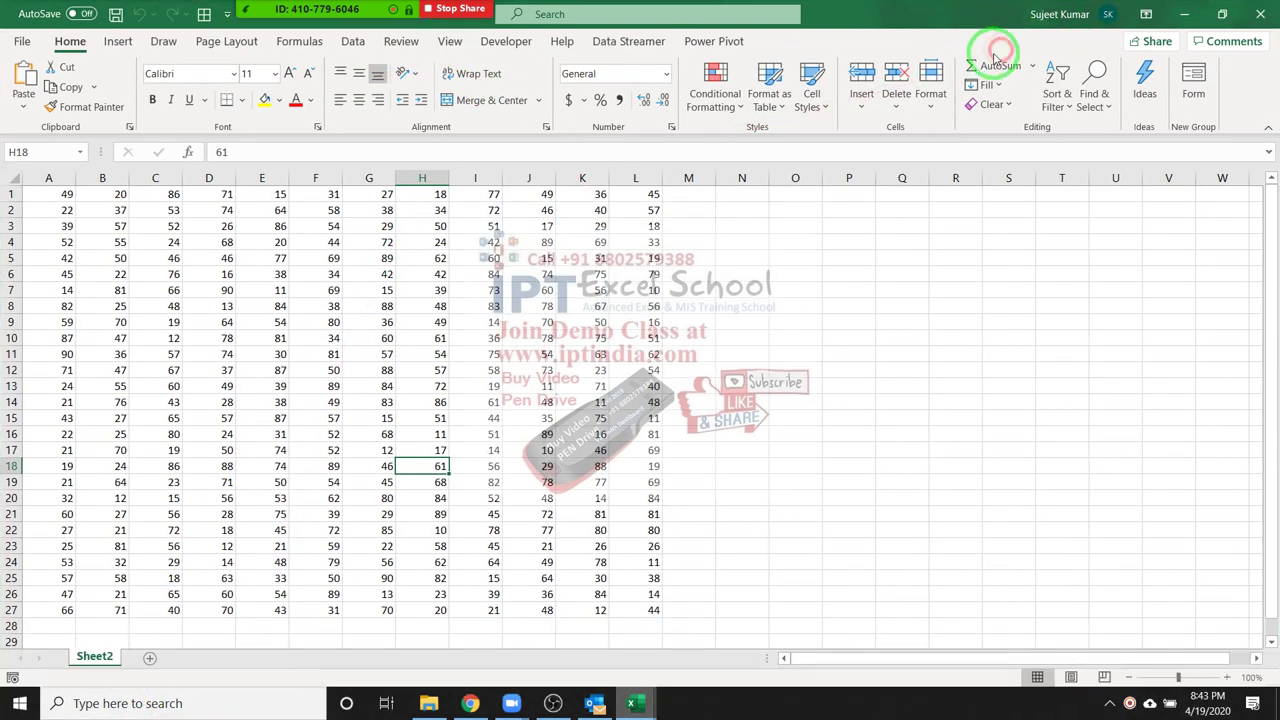
click(1260, 14)
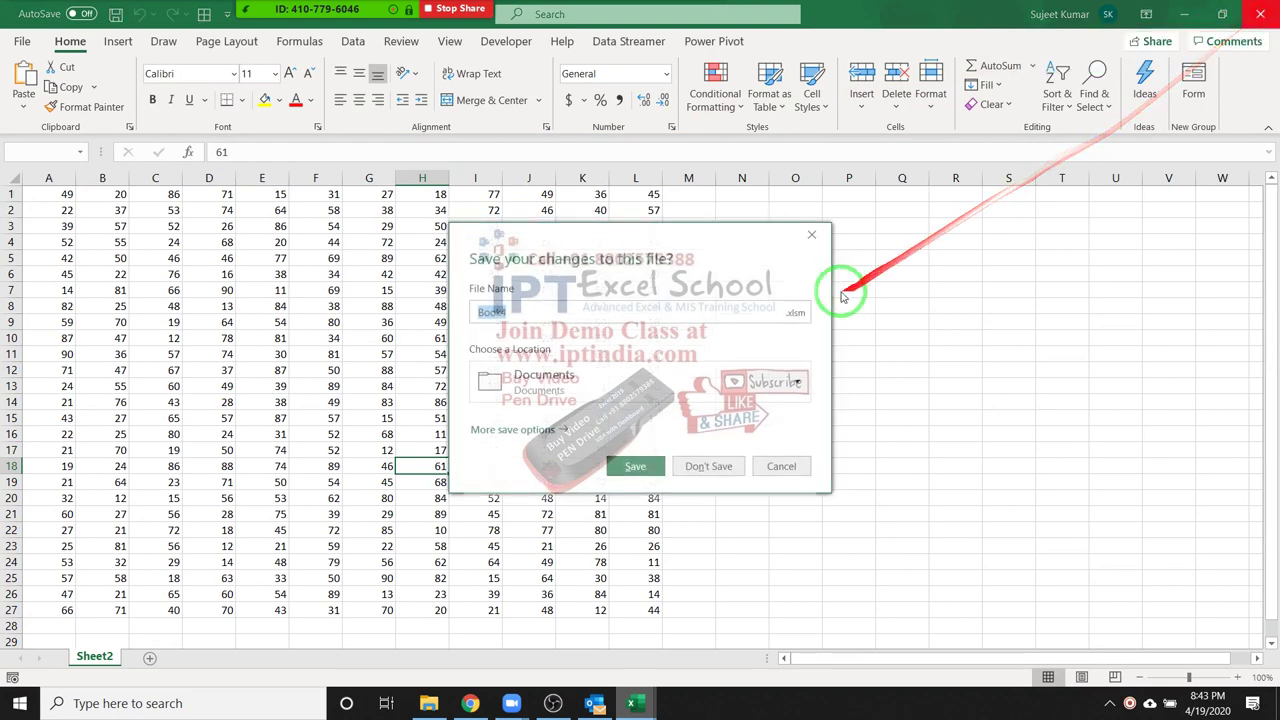
click(714, 466)
mouse_move(596, 704)
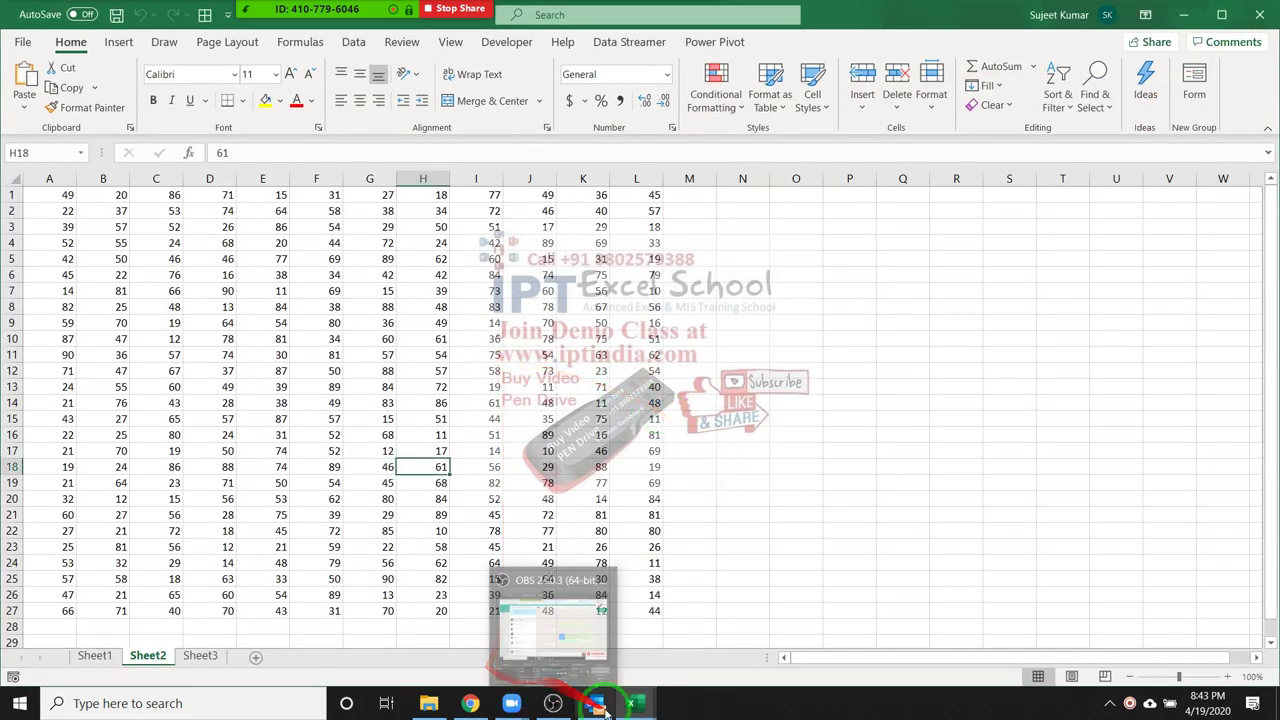
- Return to the VBA editor at the Dim App As Object line of sendmail1
click(675, 620)
click(303, 410)
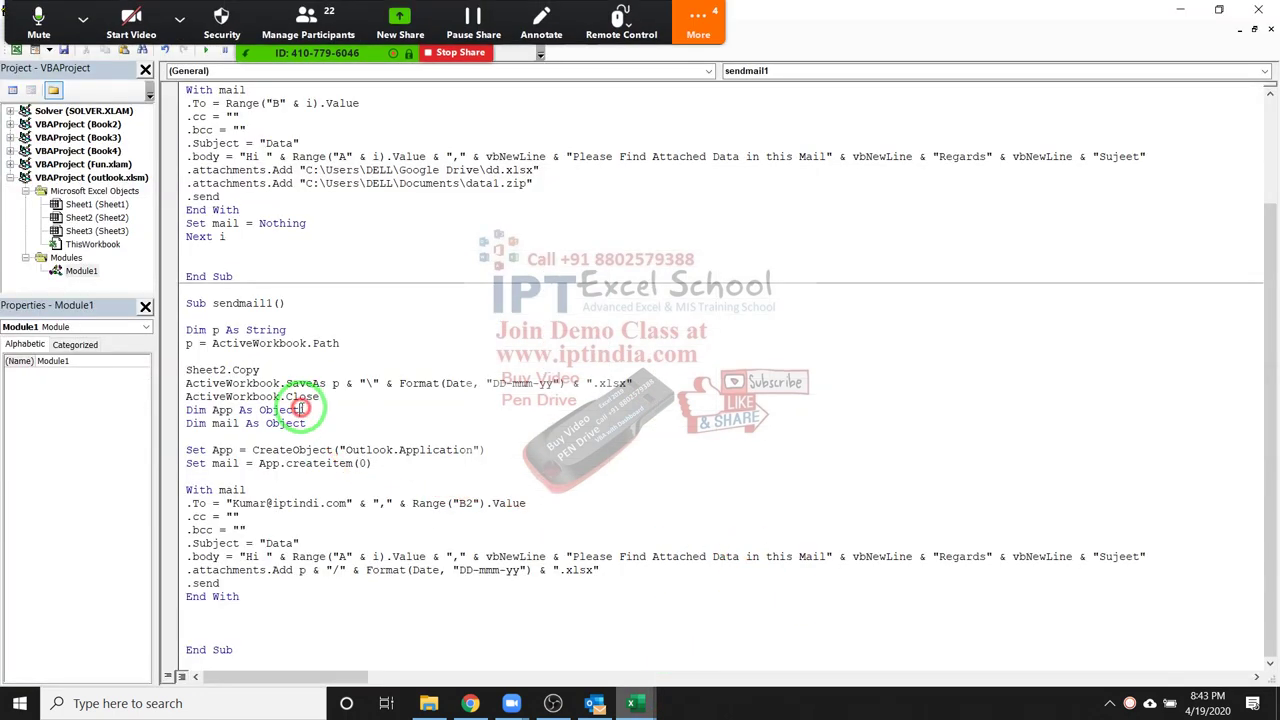
click(698, 20)
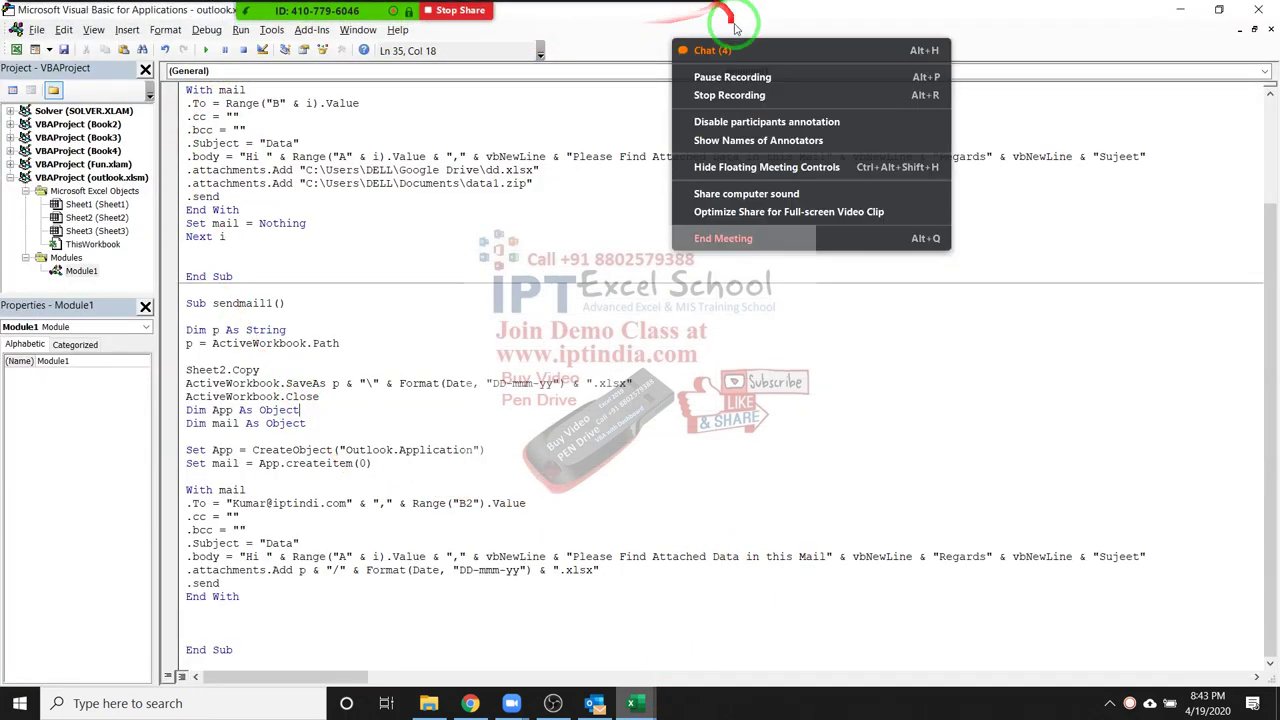
click(740, 45)
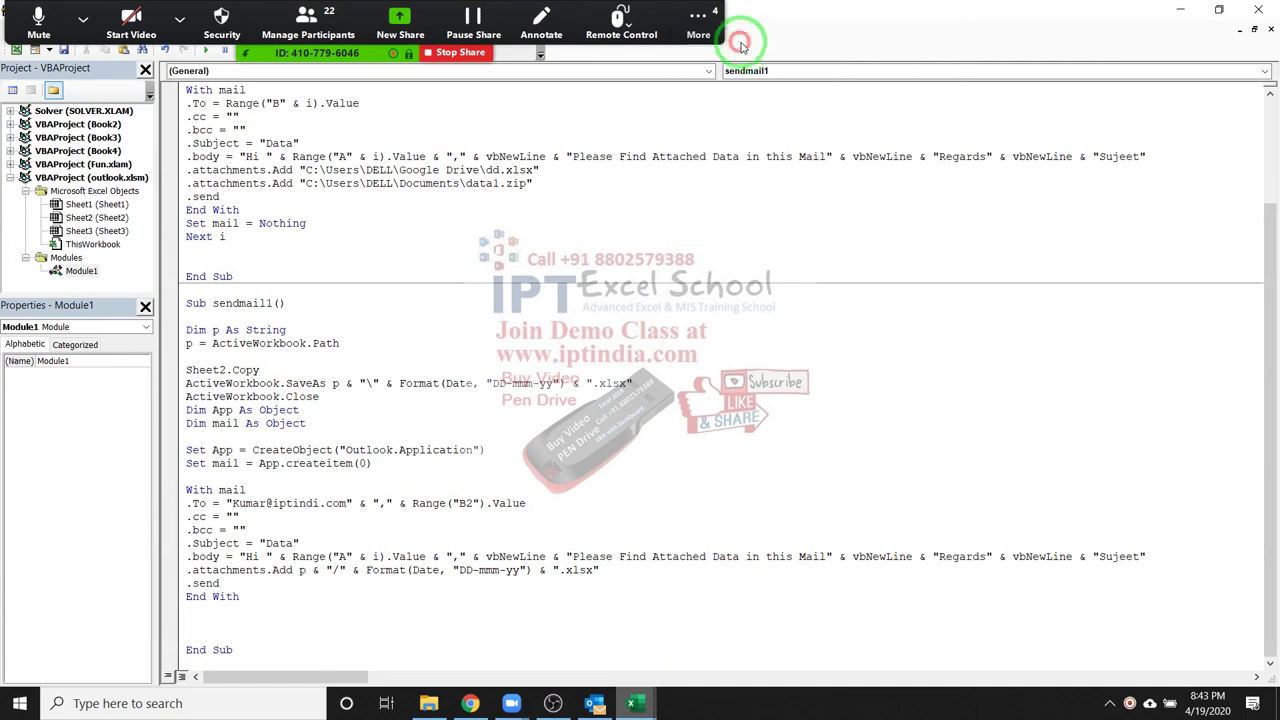
- Run sendmail1 from inside the procedure; it passes SaveAs and breaks at .body with error 1004
click(327, 383)
scroll(243, 420, up, 3)
scroll(243, 410, down, 3)
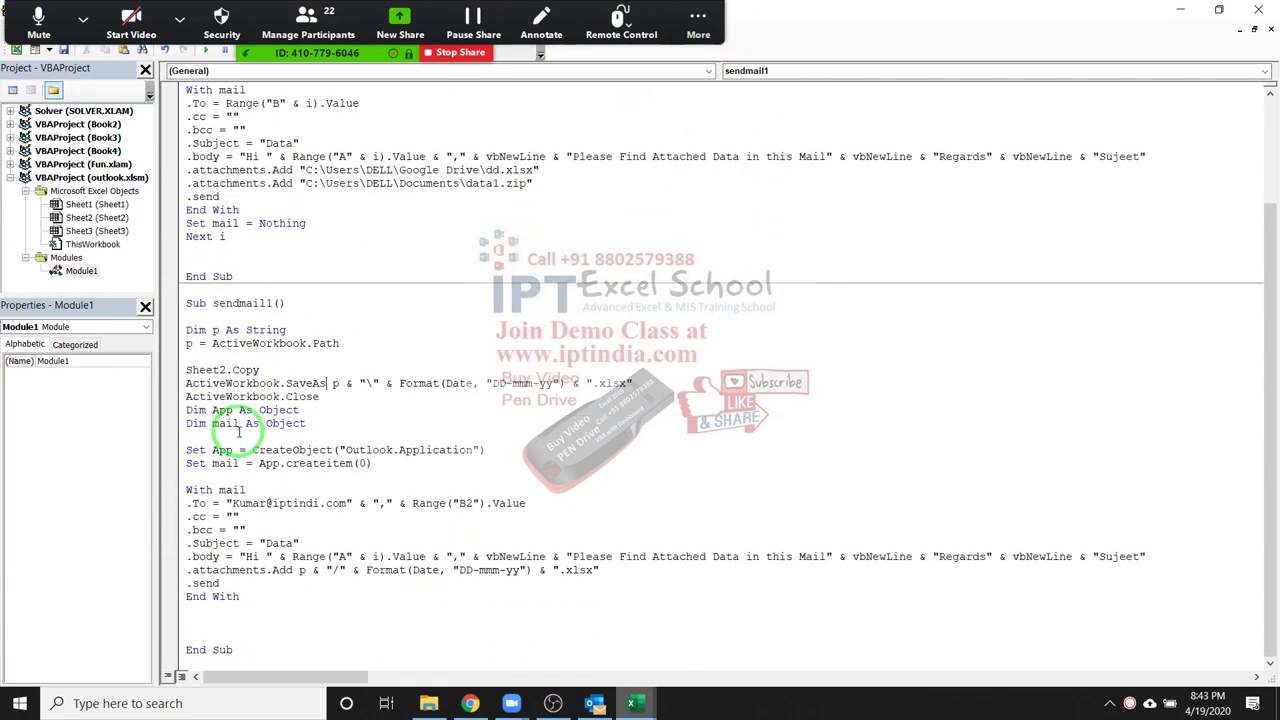
click(255, 436)
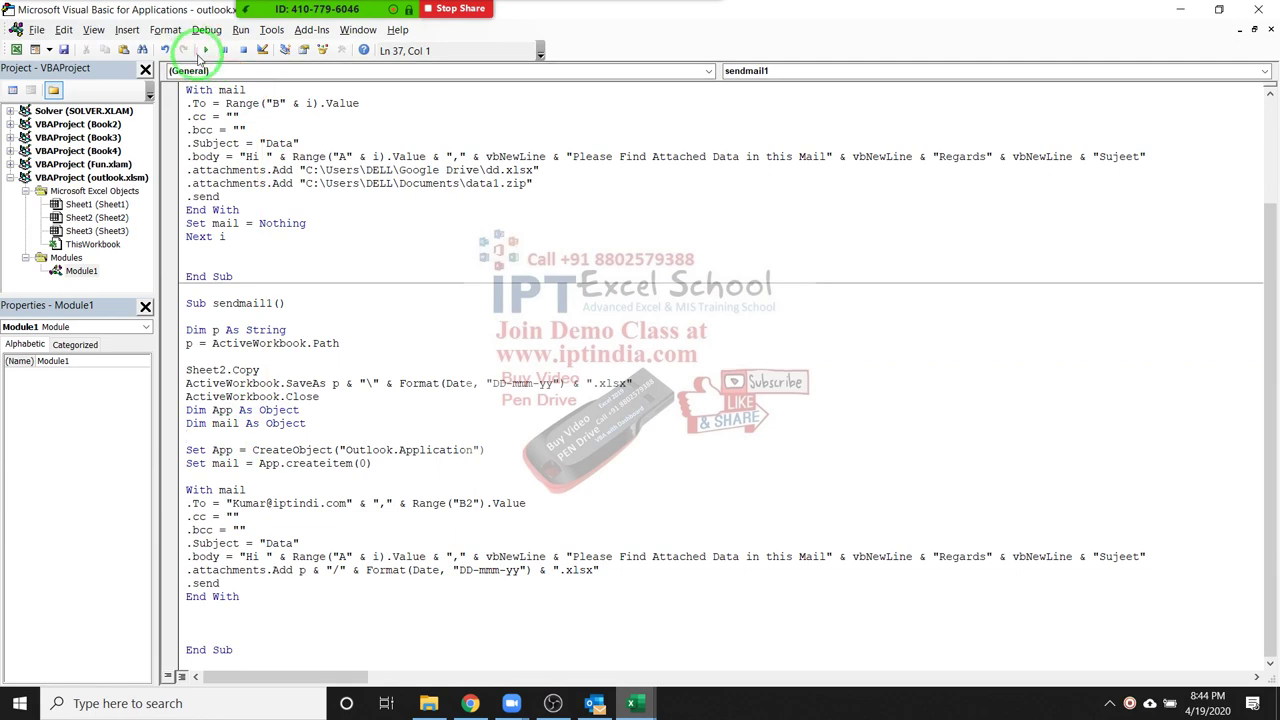
click(240, 356)
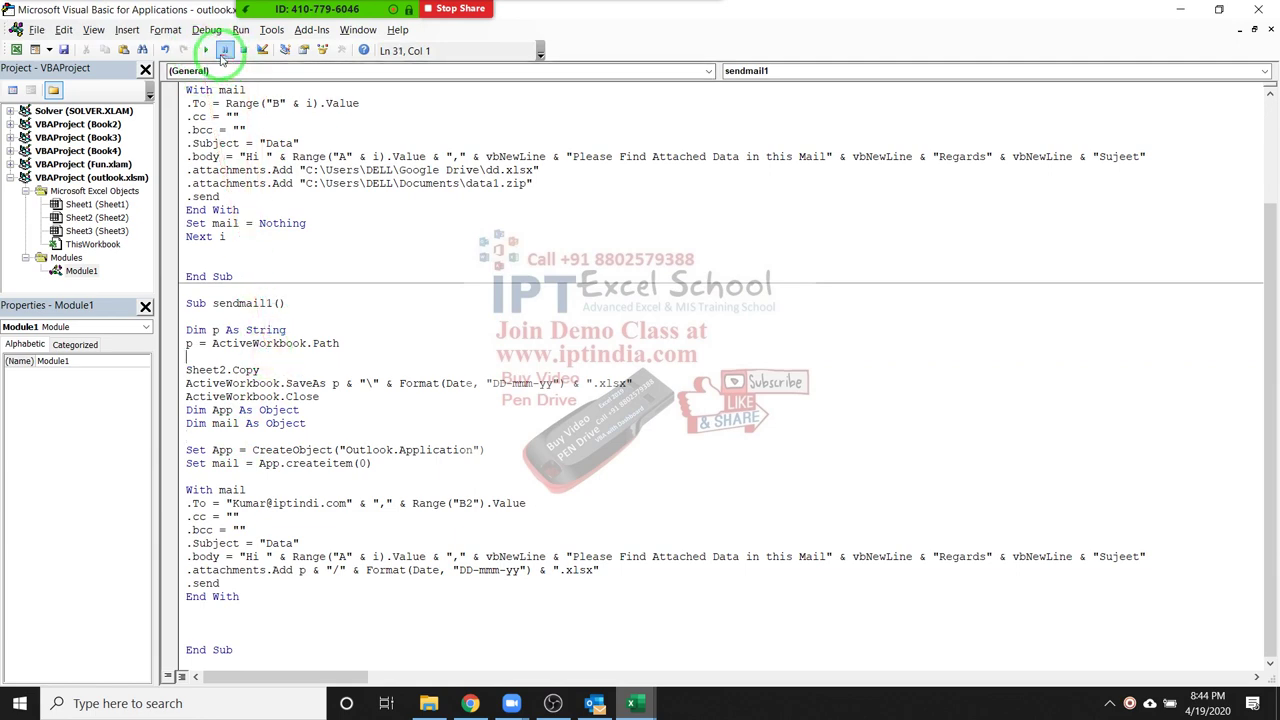
click(210, 52)
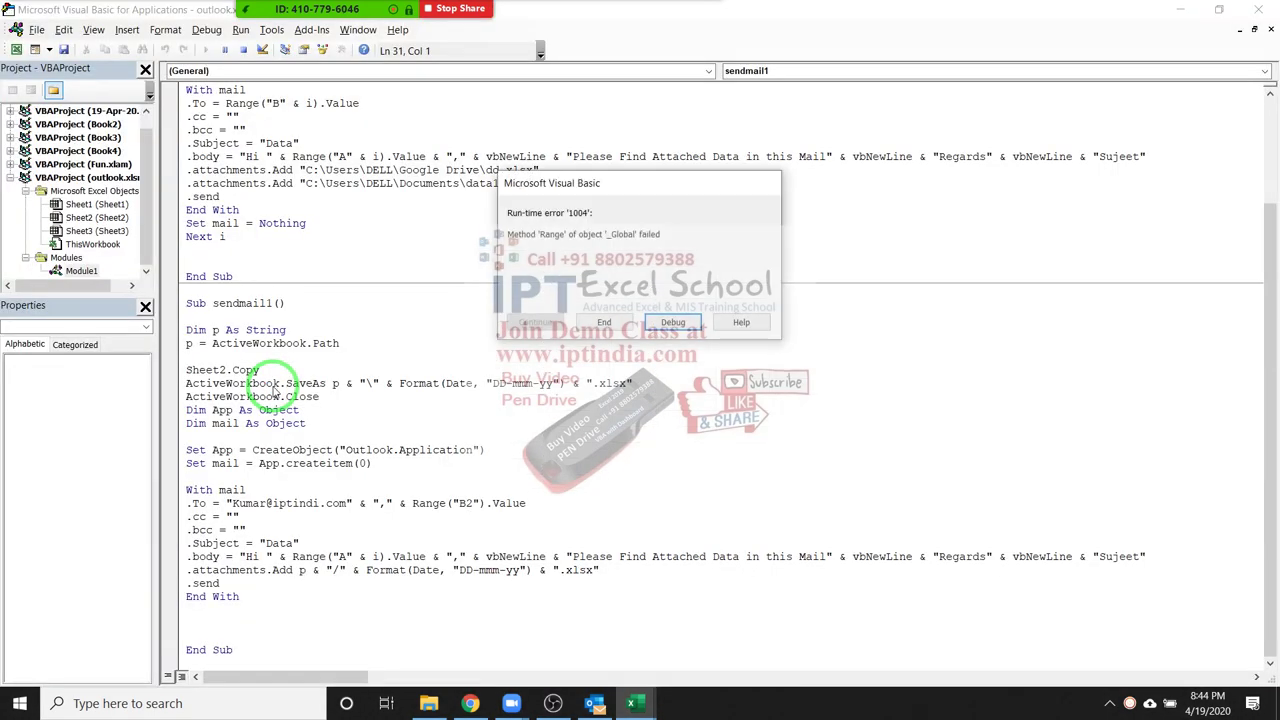
click(674, 323)
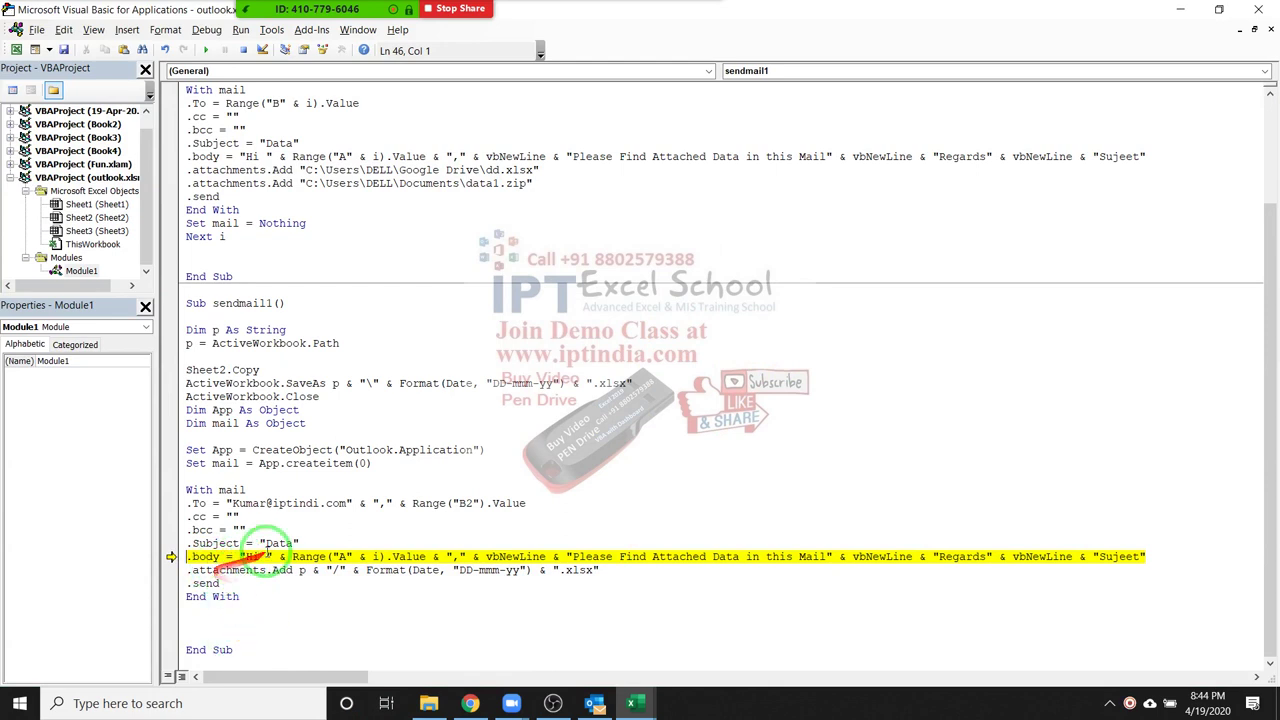
- Change Range("A" & i) to Range("A2") in the .body line
click(378, 556)
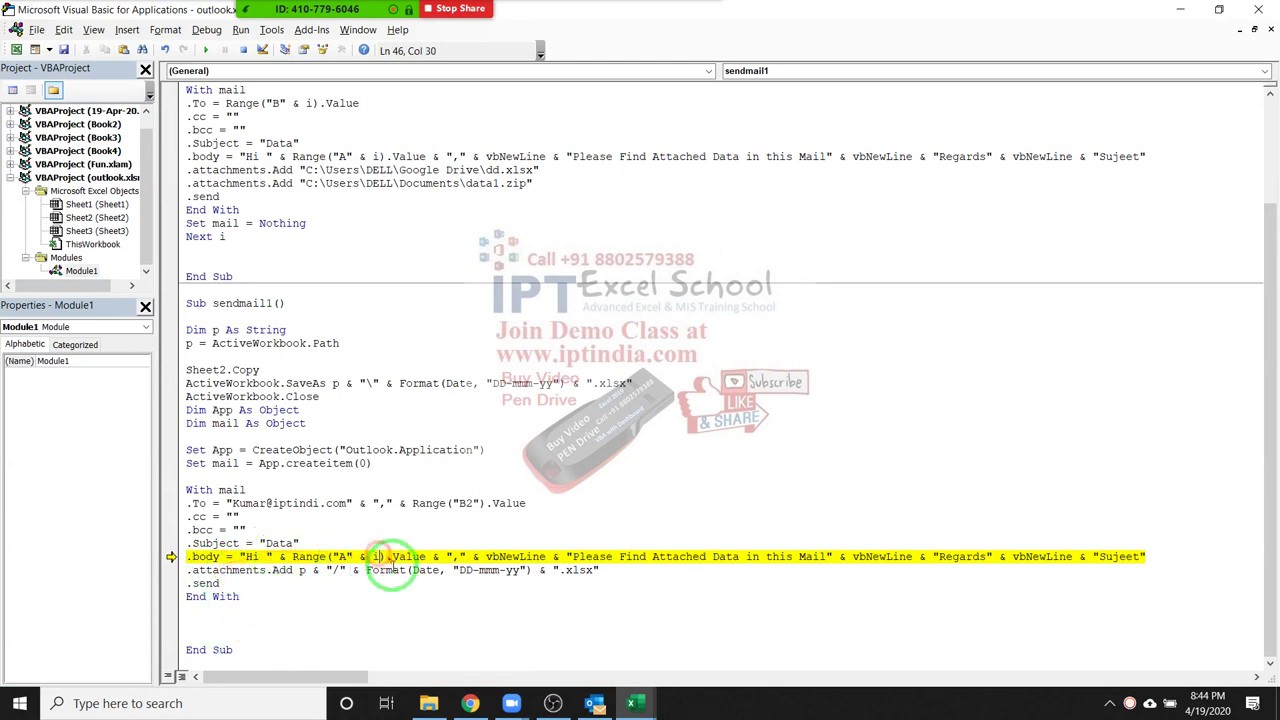
key(BackSpace)
key(BackSpace)
key(BackSpace)
key(BackSpace)
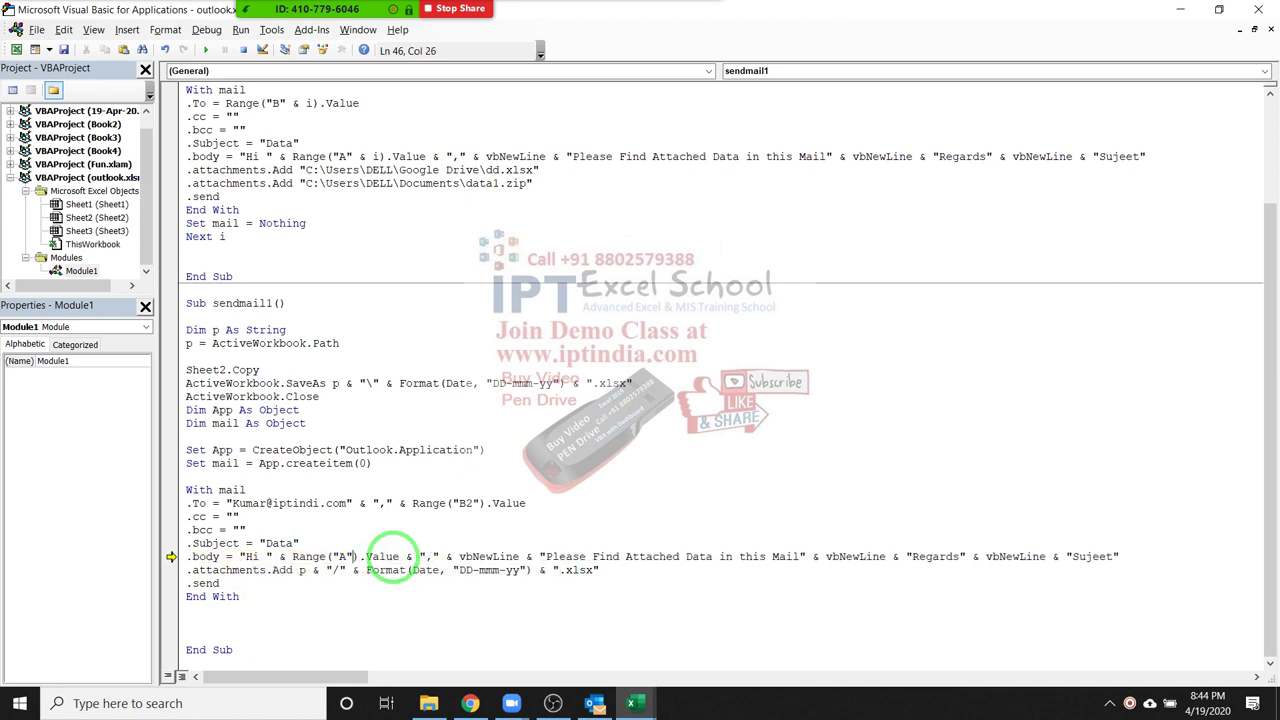
text(1)
key(BackSpace)
key(BackSpace)
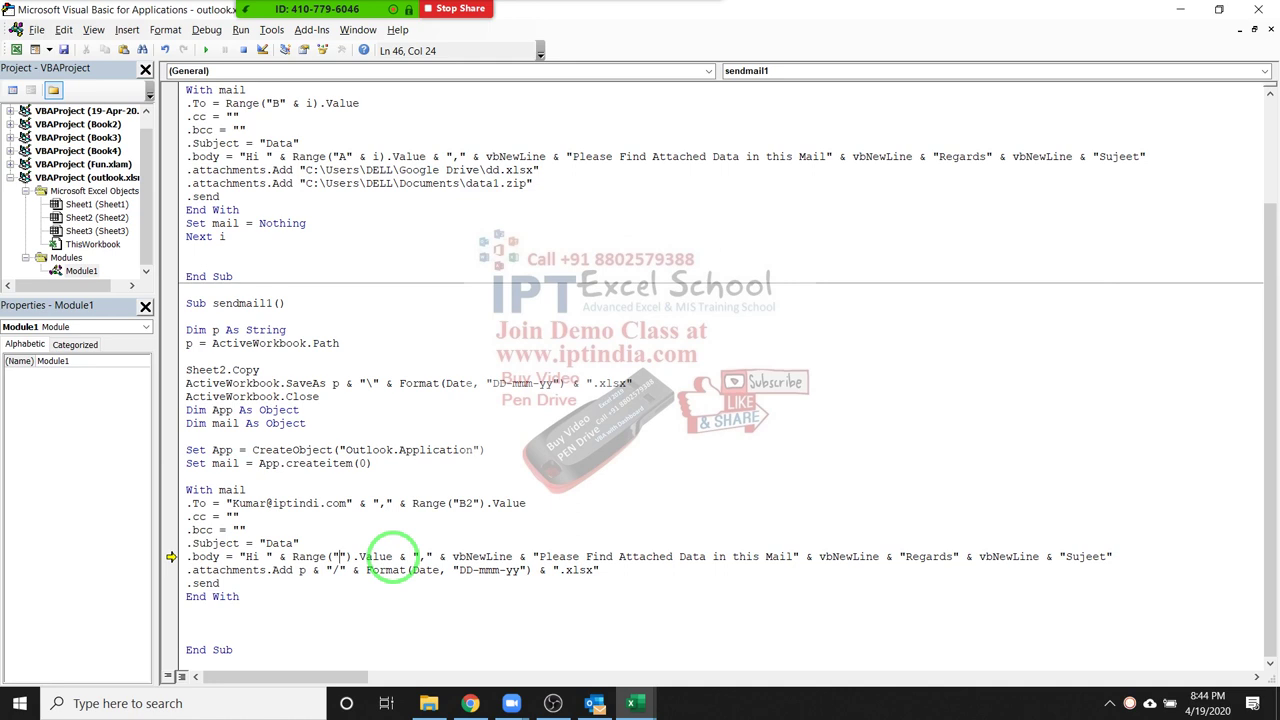
text(A2)
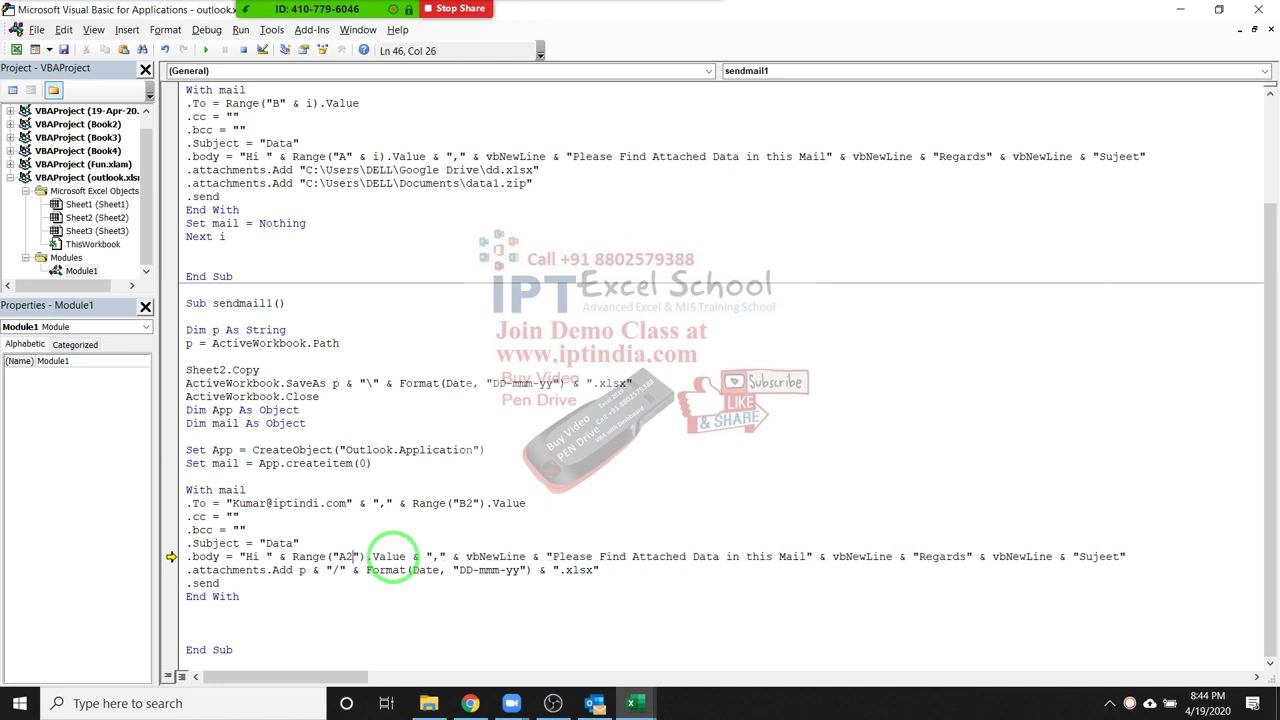
click(380, 585)
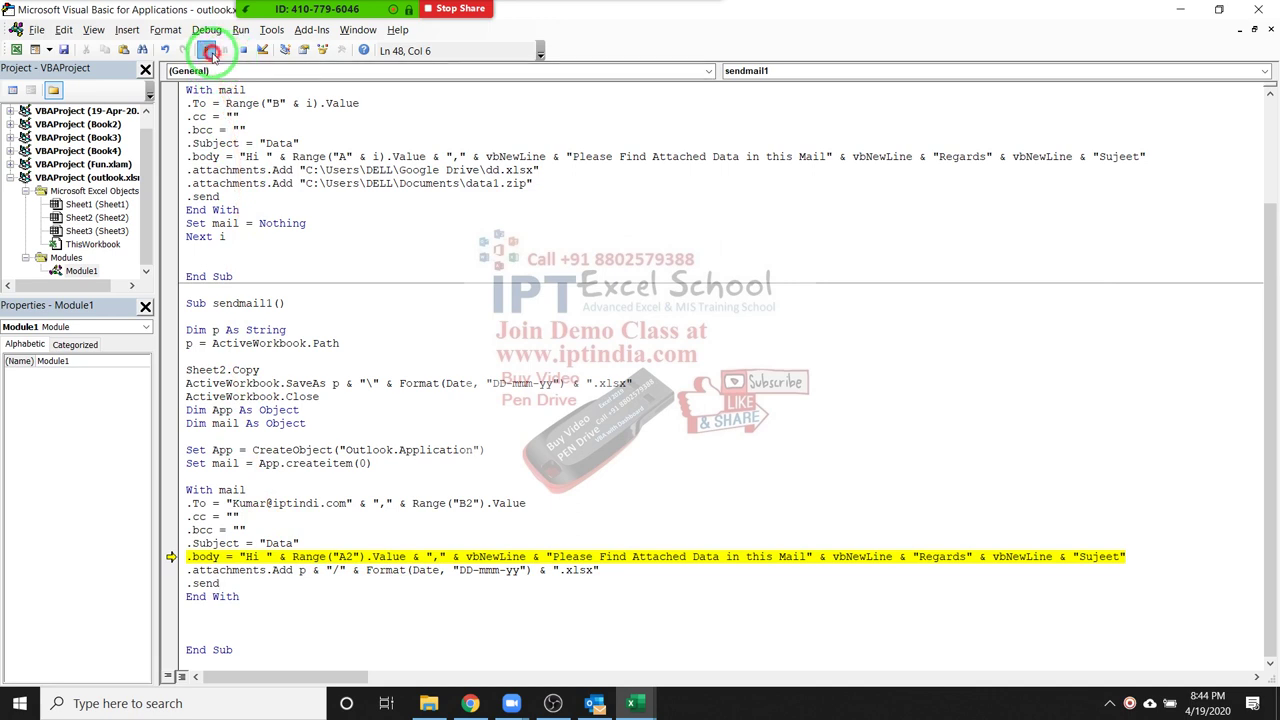
- Rerun, reset after the error, and change the .To recipient separator from comma to semicolon
click(205, 50)
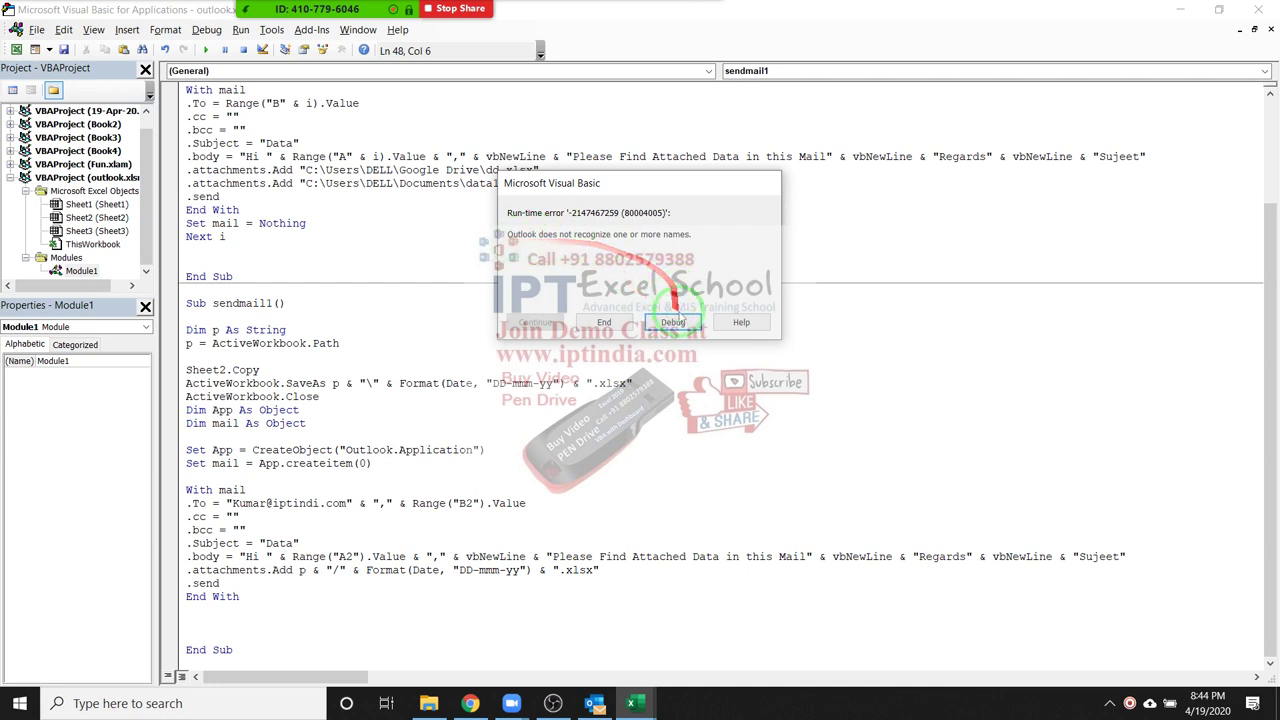
click(673, 322)
click(243, 50)
click(380, 503)
text(;)
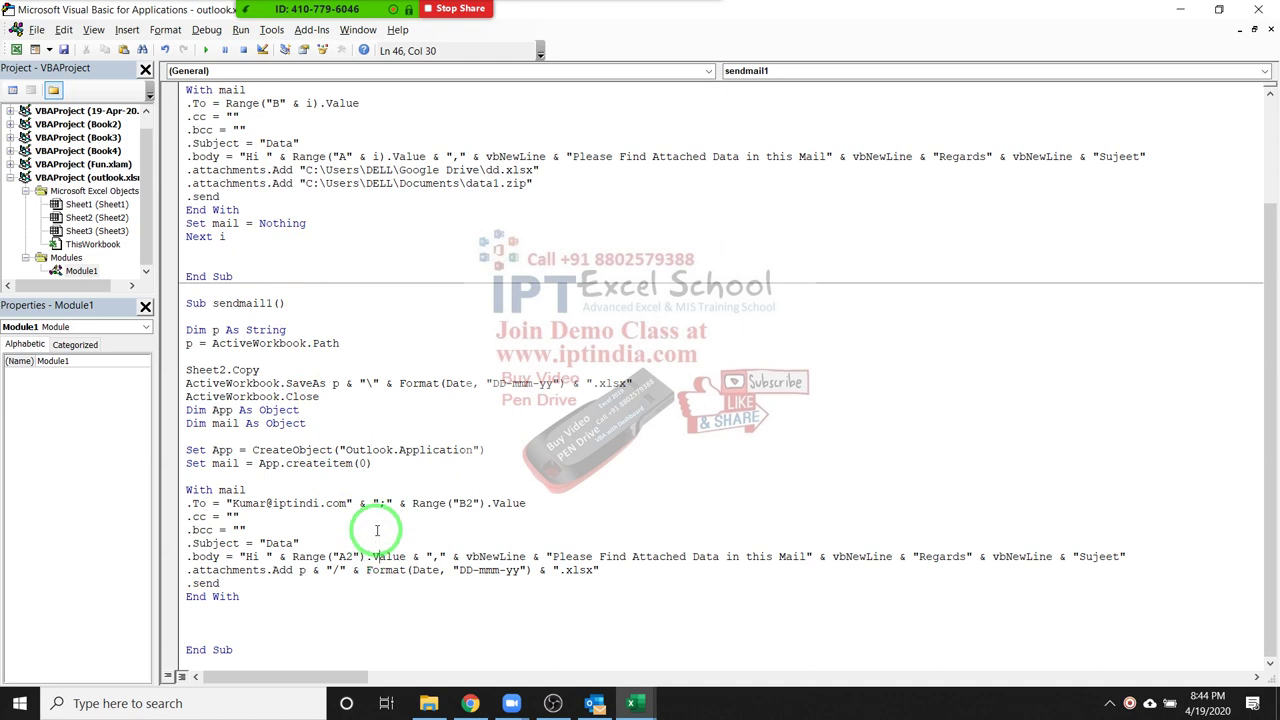
click(377, 530)
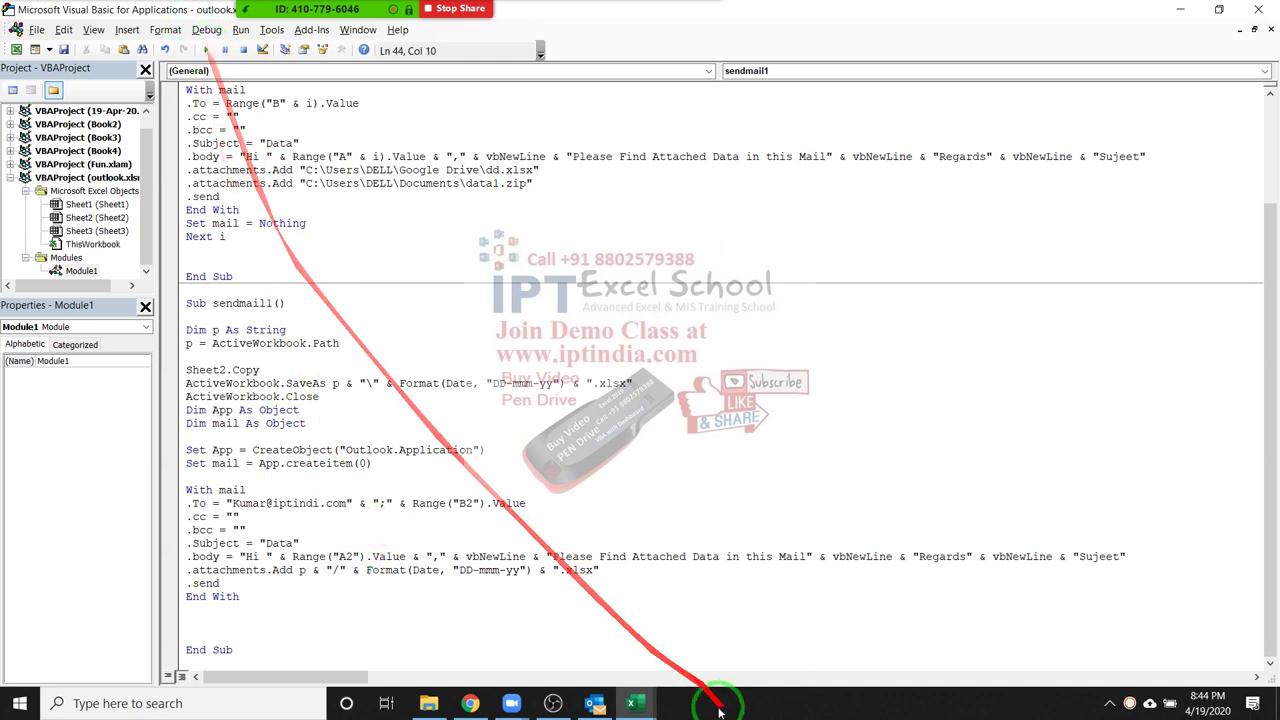
- Rerun sendmail1 from inside the procedure and debug the new error
click(429, 503)
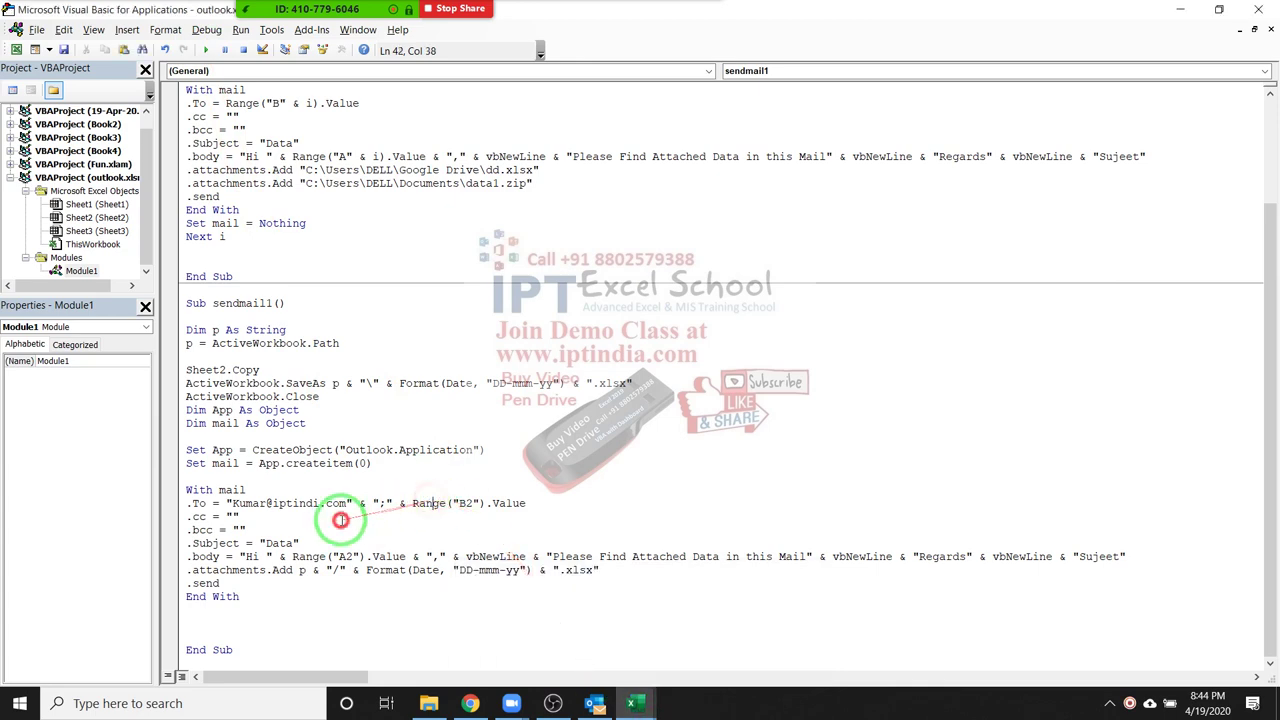
click(205, 50)
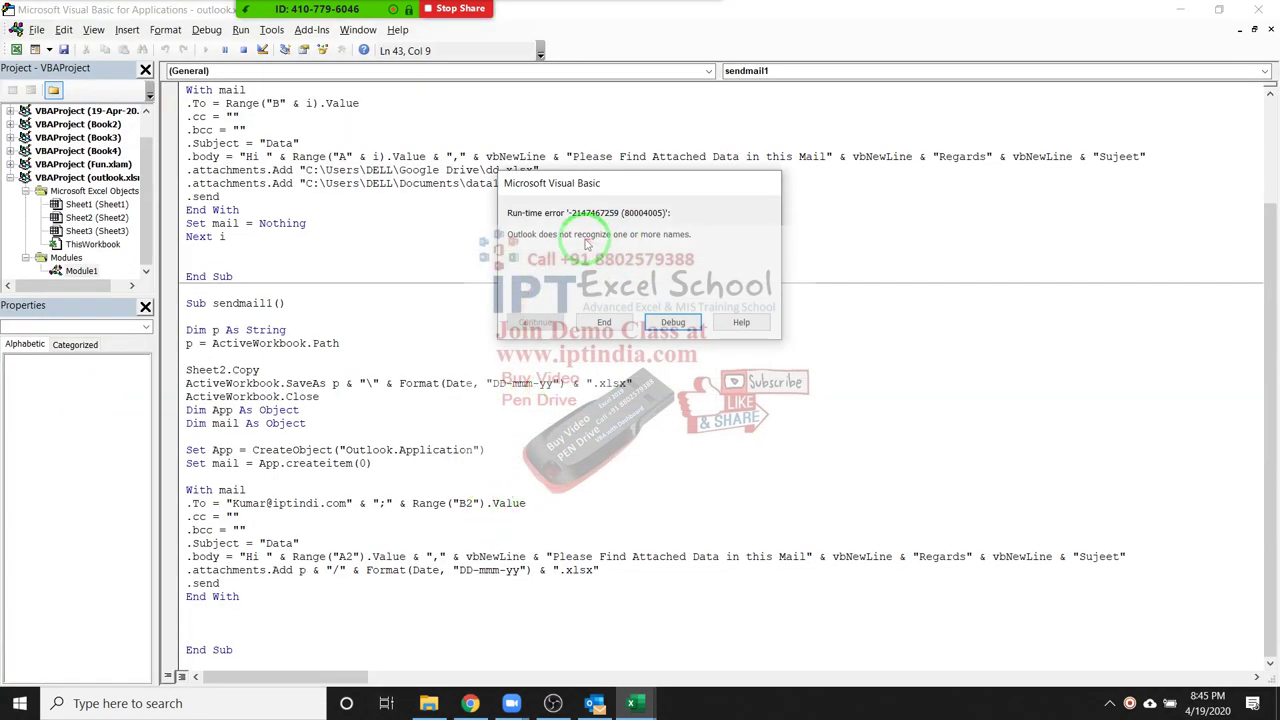
click(672, 322)
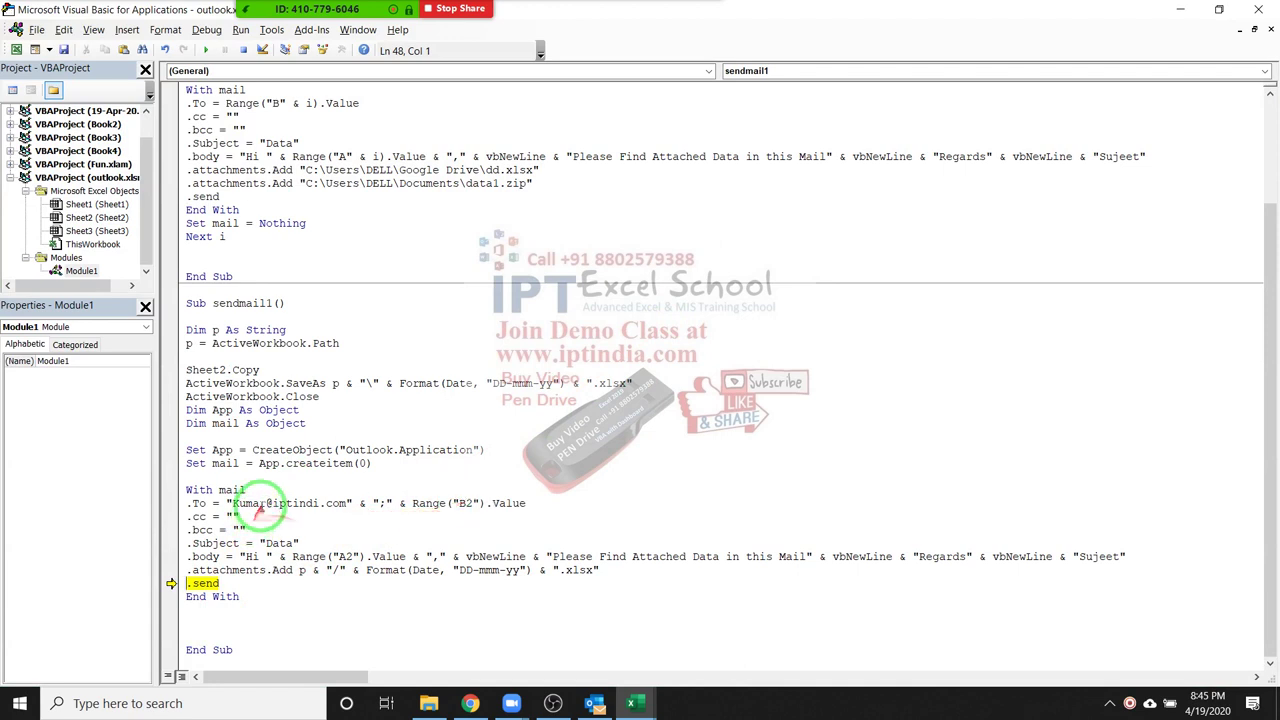
- Mark the B2 recipient reference and rerun, stopping at .send with Outlook's unrecognized-name error
click(465, 503)
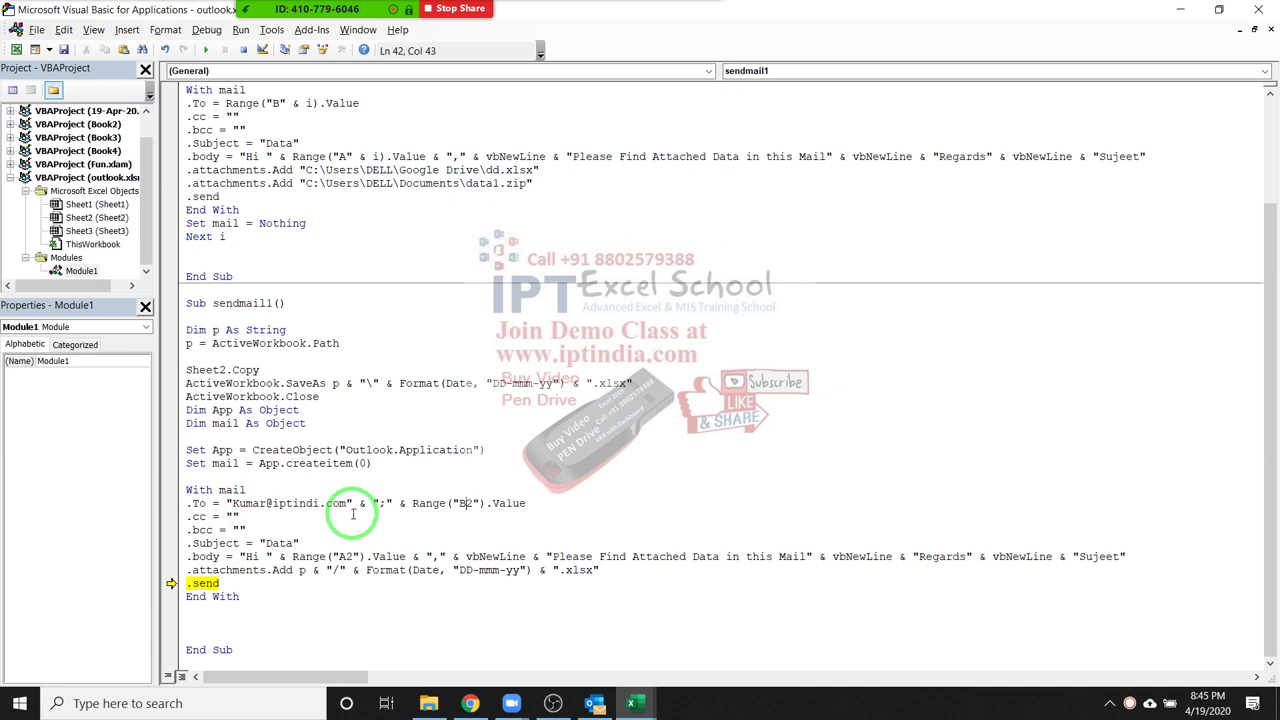
drag(345, 532, 179, 622)
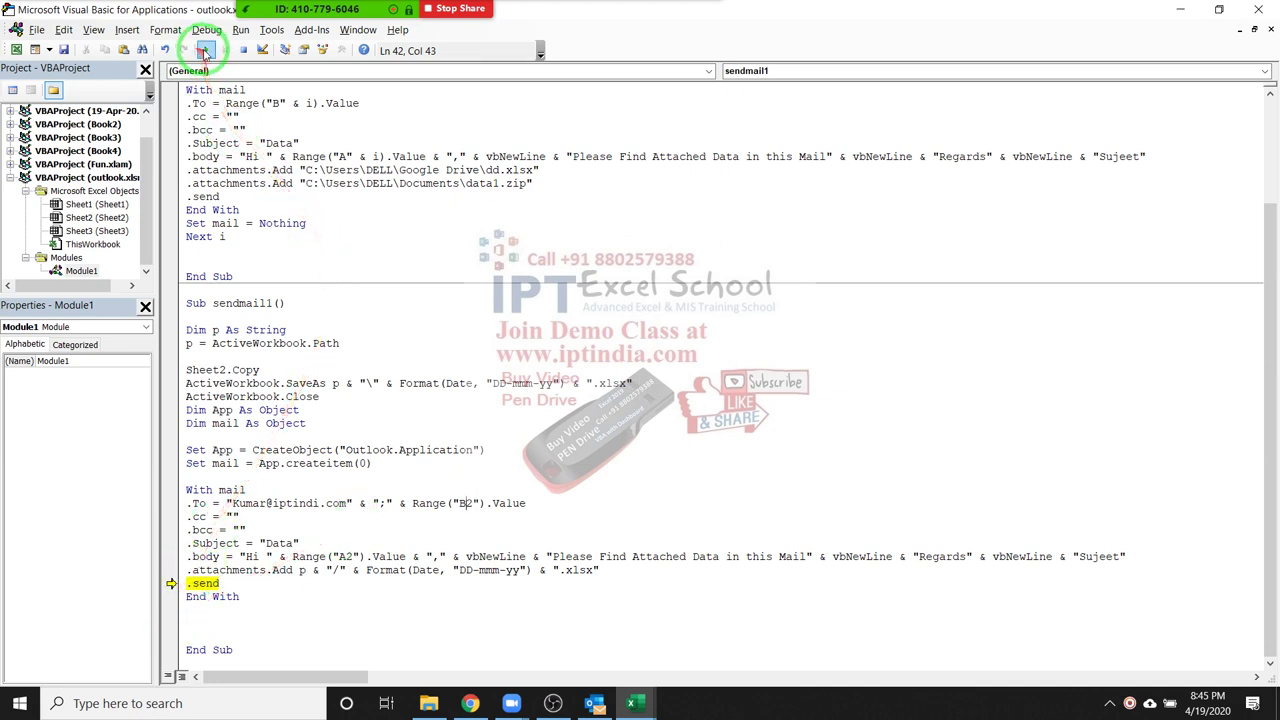
click(205, 50)
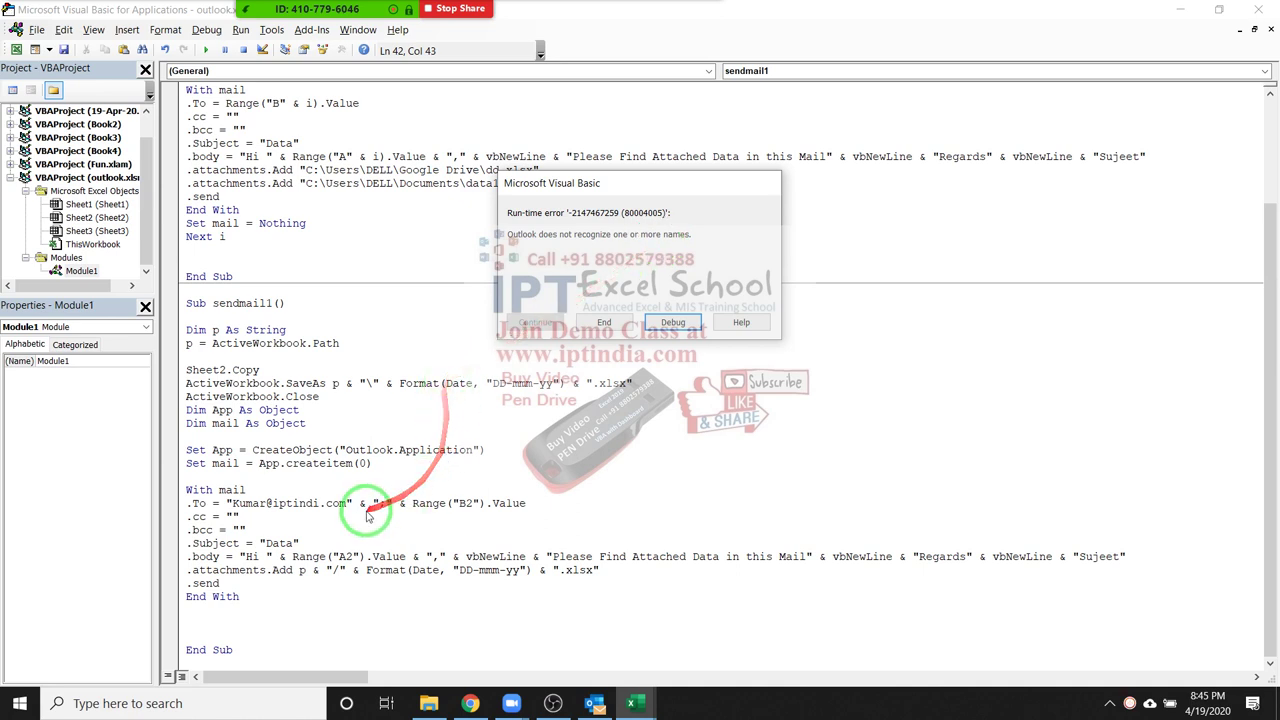
drag(395, 503, 632, 362)
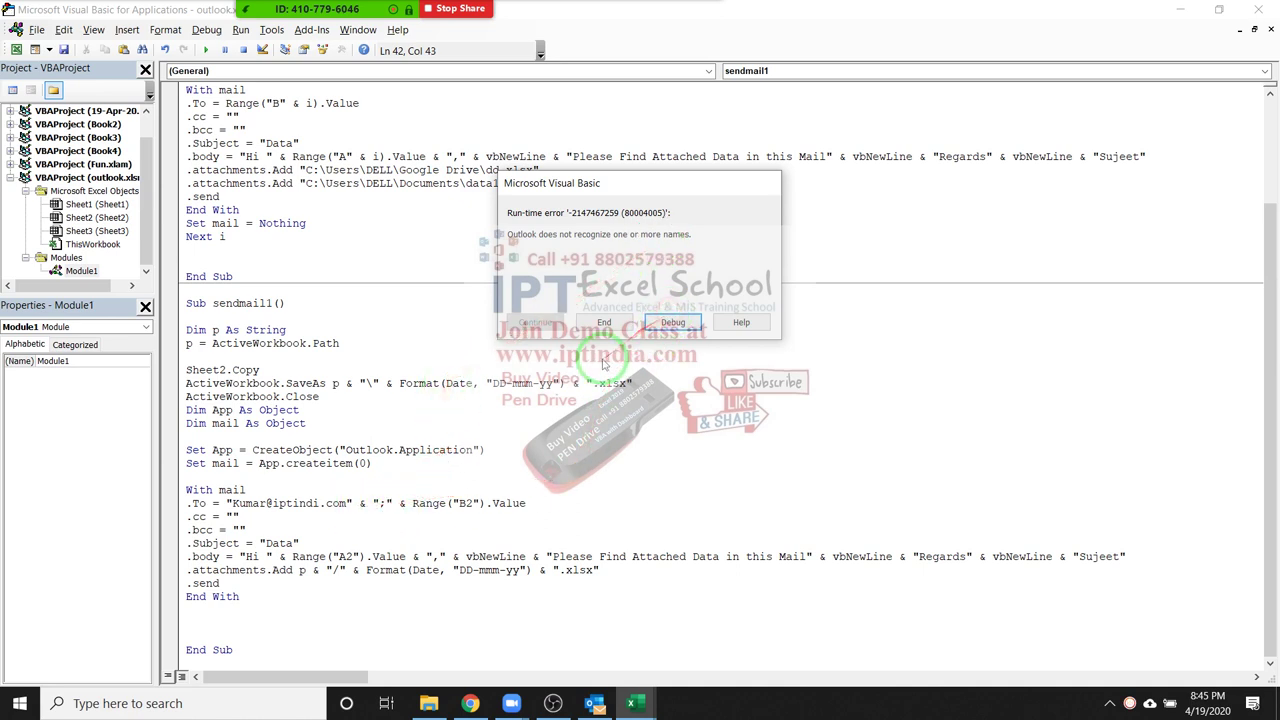
click(673, 325)
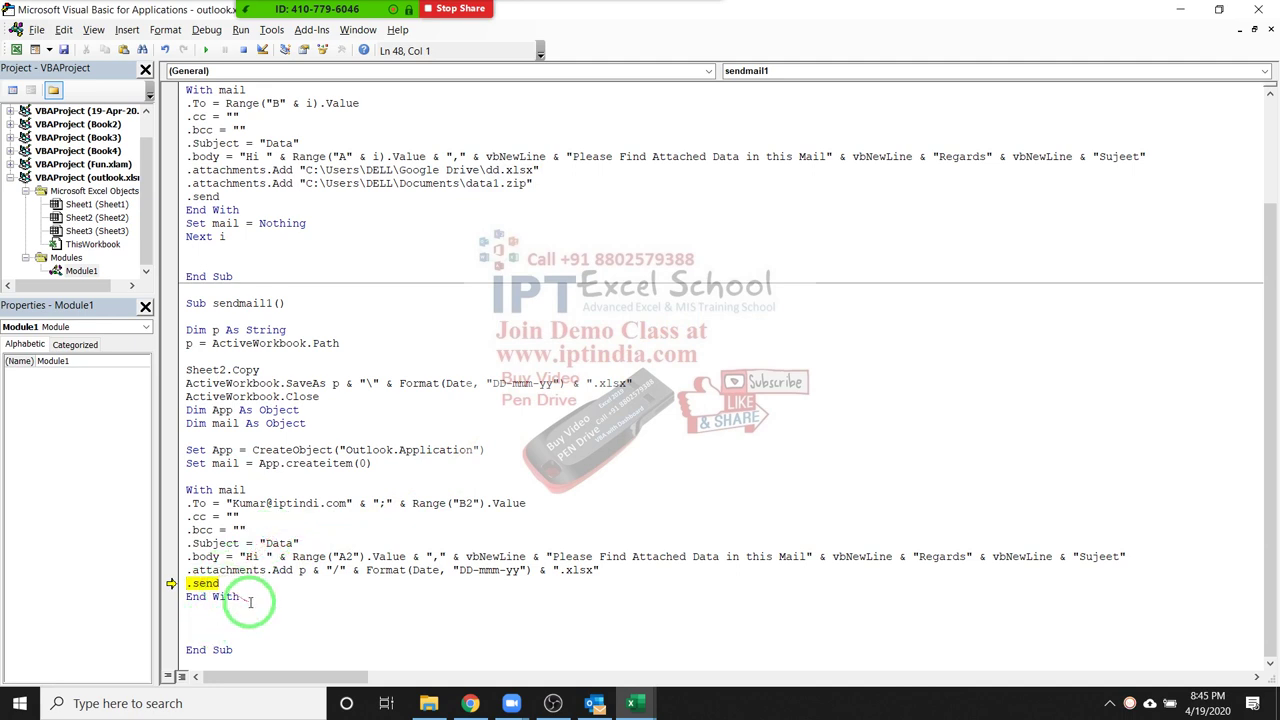
click(236, 620)
mouse_move(256, 52)
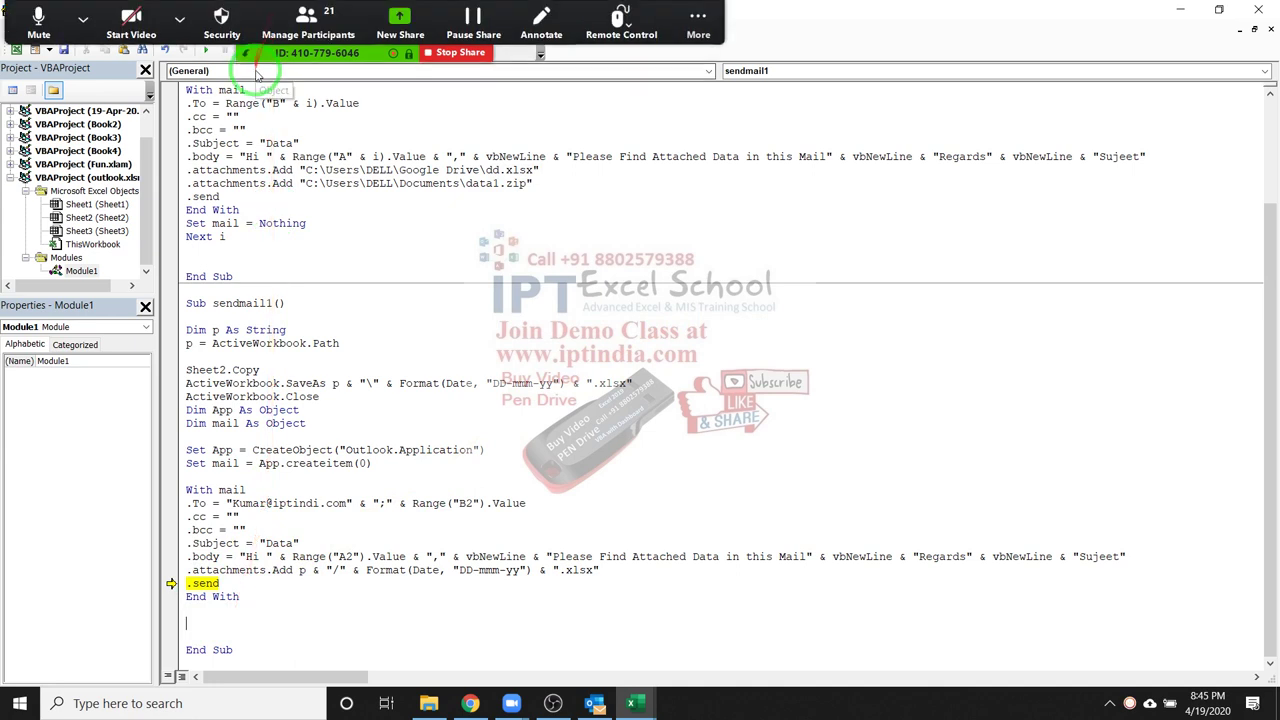
click(306, 14)
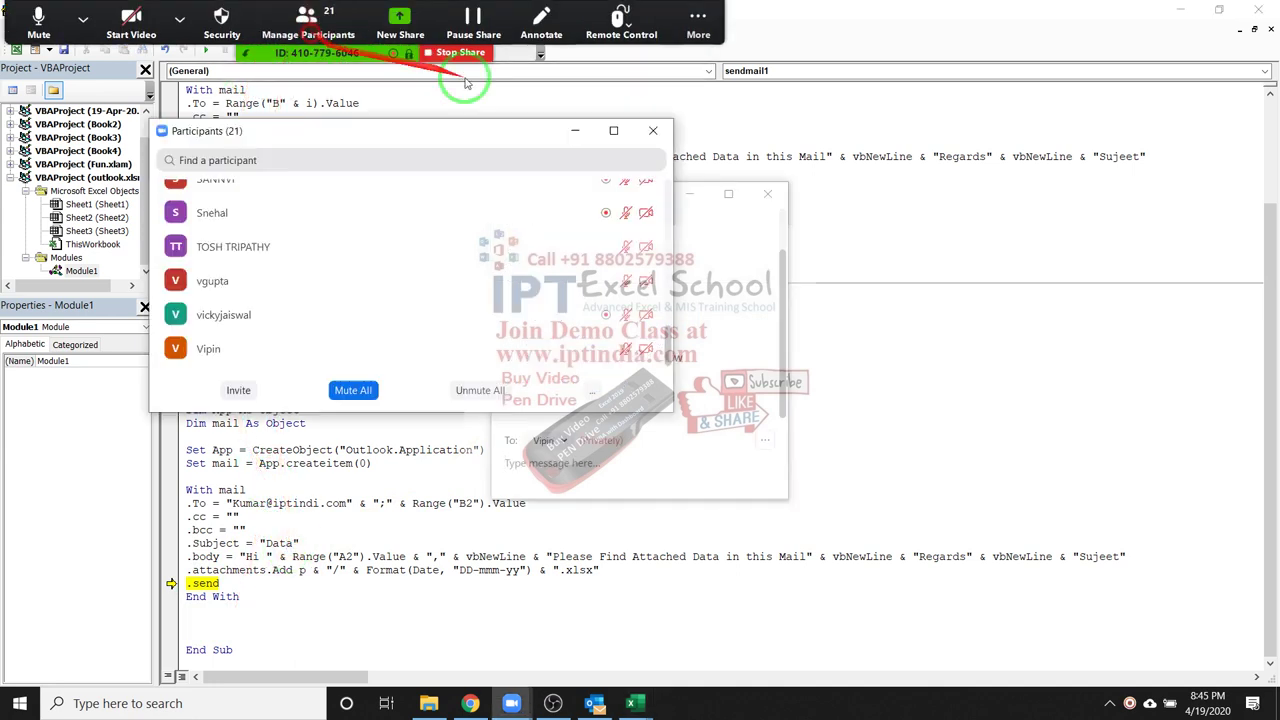
drag(668, 335, 668, 205)
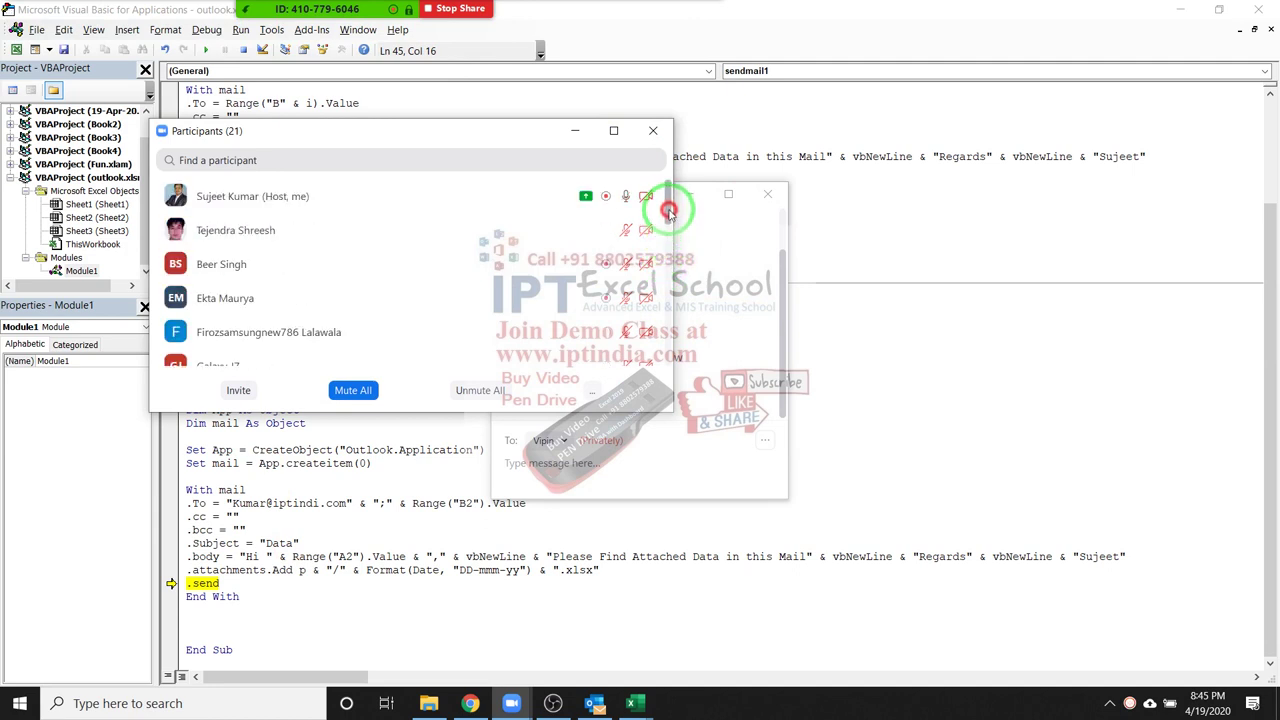
click(641, 230)
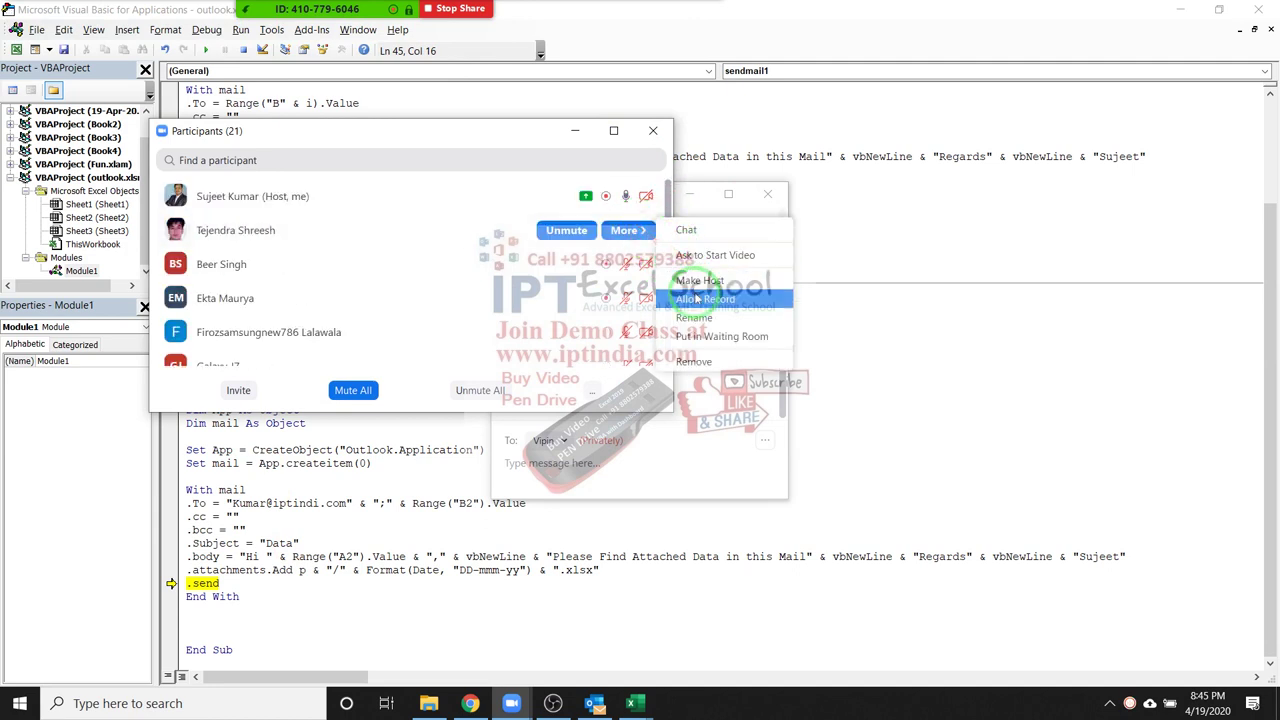
click(695, 288)
click(652, 131)
click(767, 194)
click(397, 490)
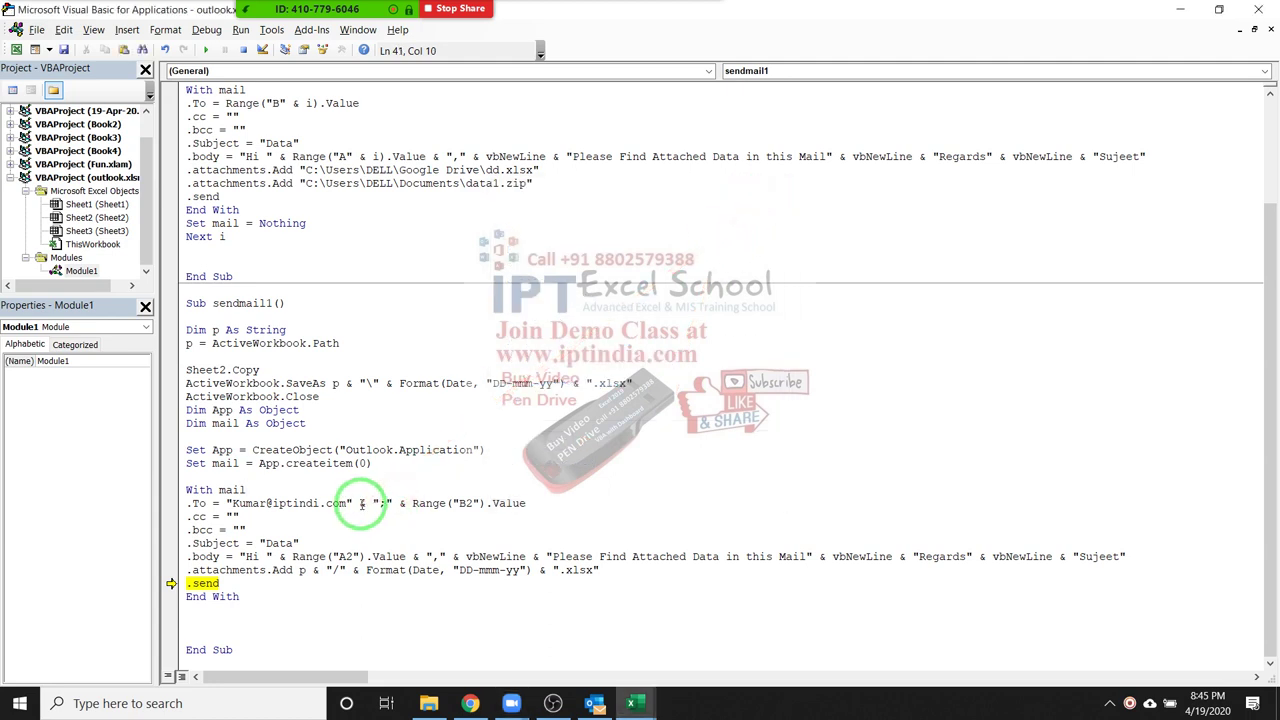
drag(359, 503, 551, 505)
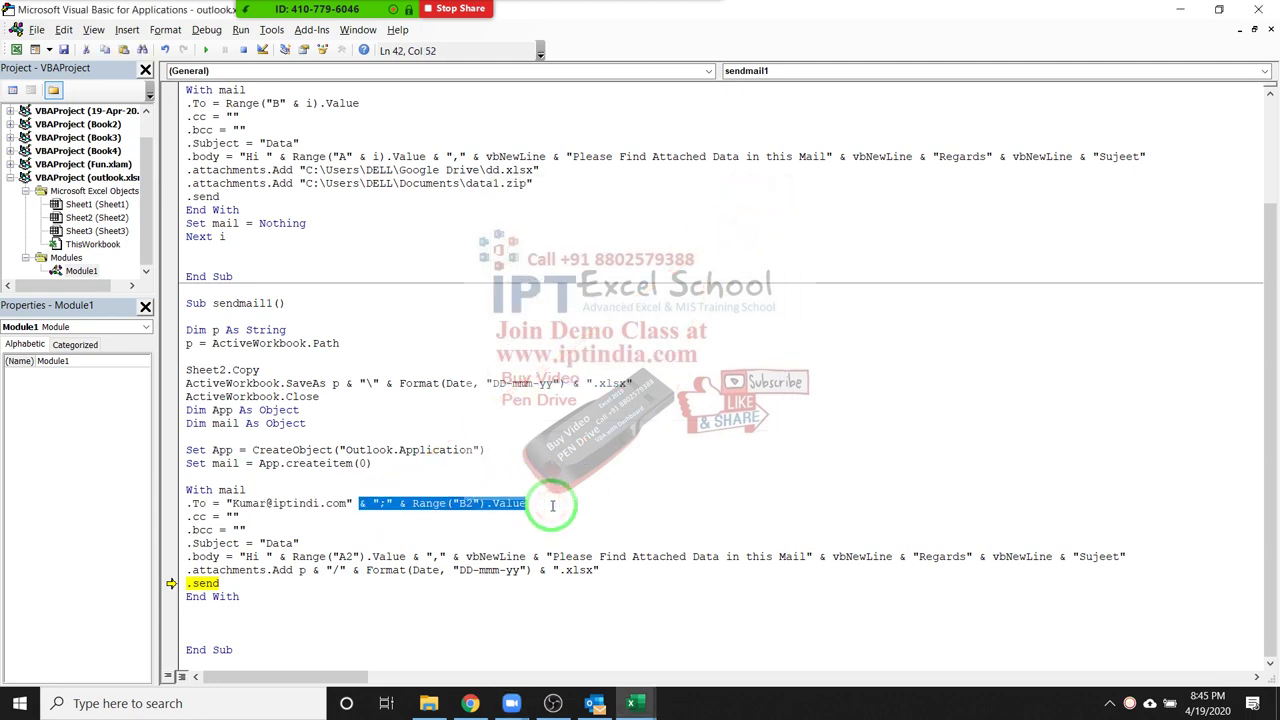
key(Delete)
click(219, 583)
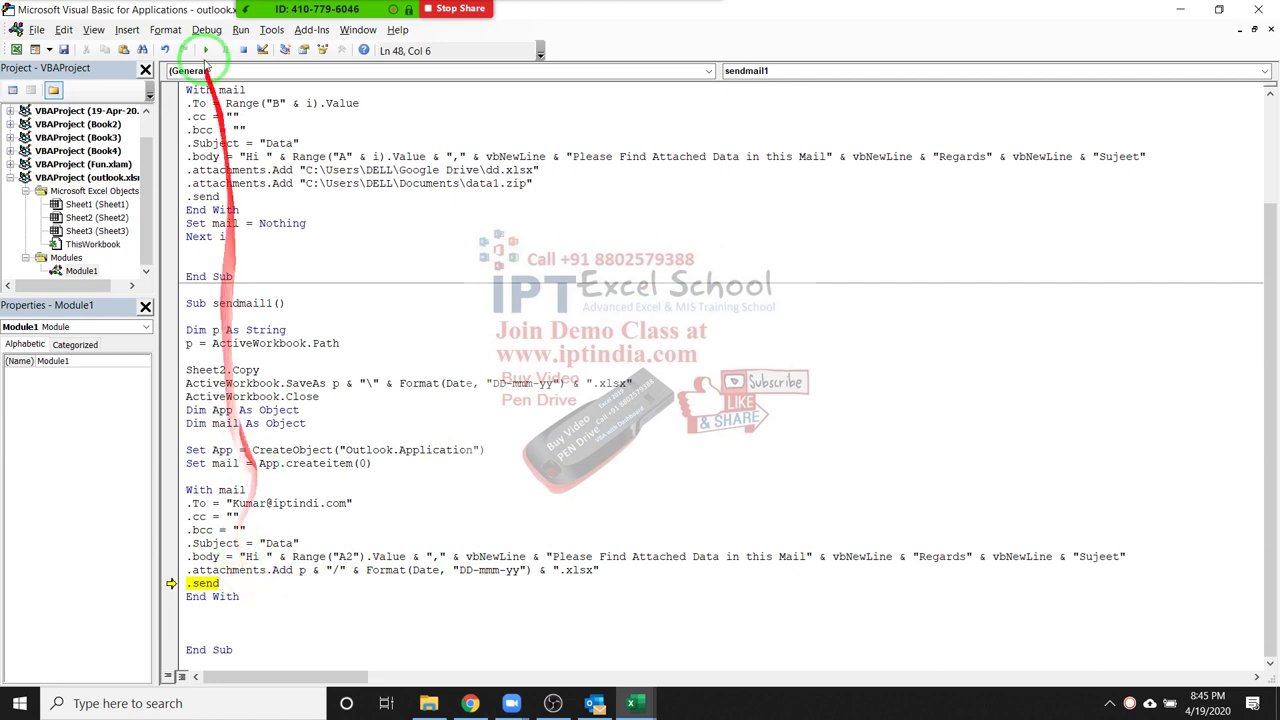
click(241, 516)
click(241, 52)
click(212, 410)
click(208, 52)
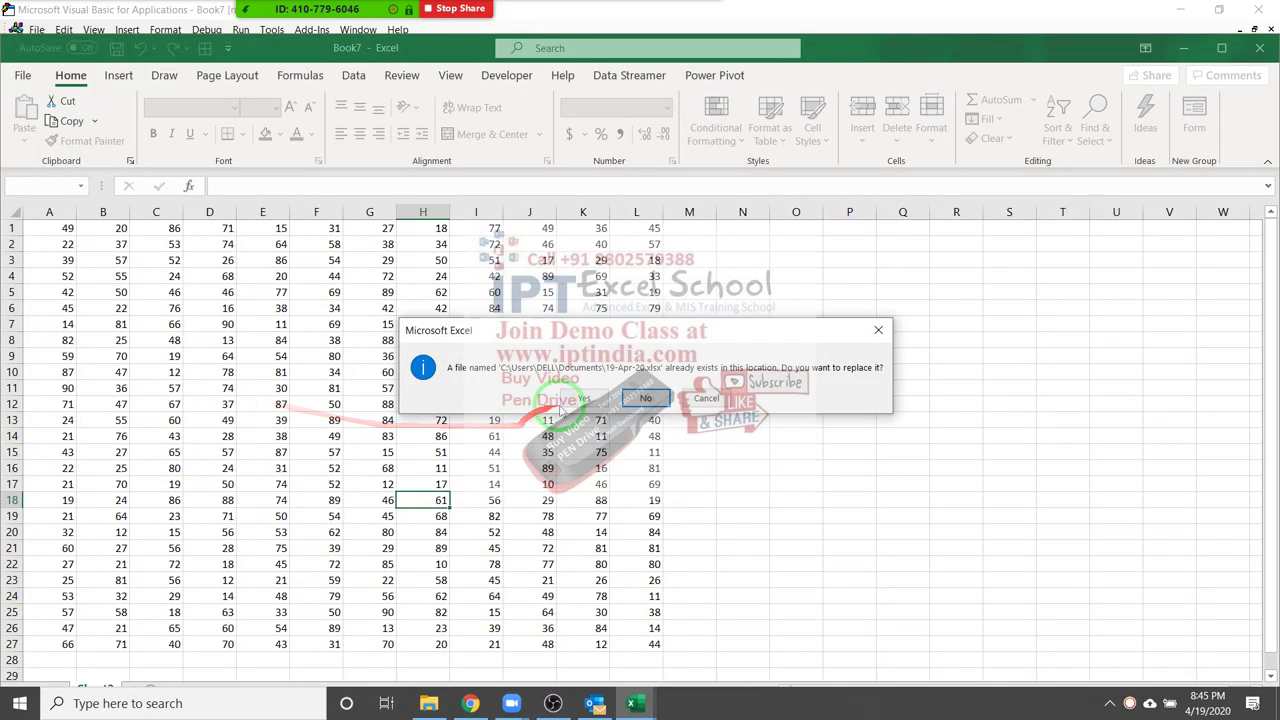
click(562, 405)
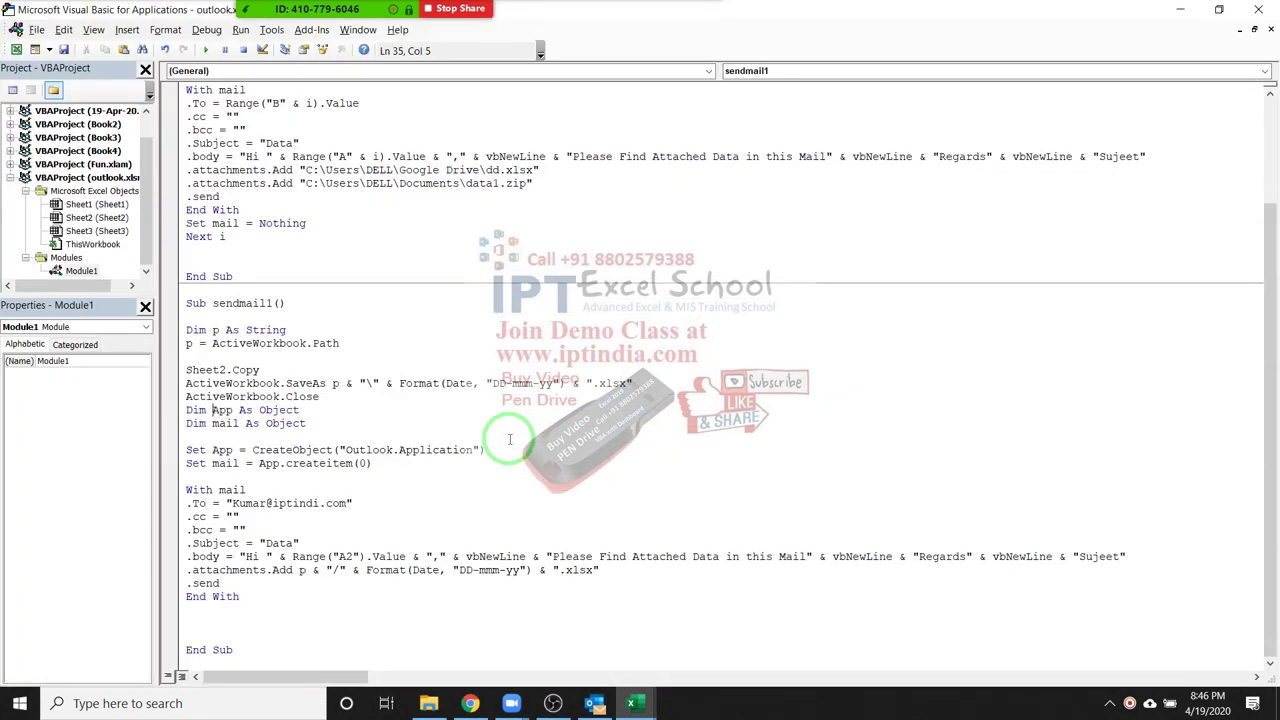
click(262, 596)
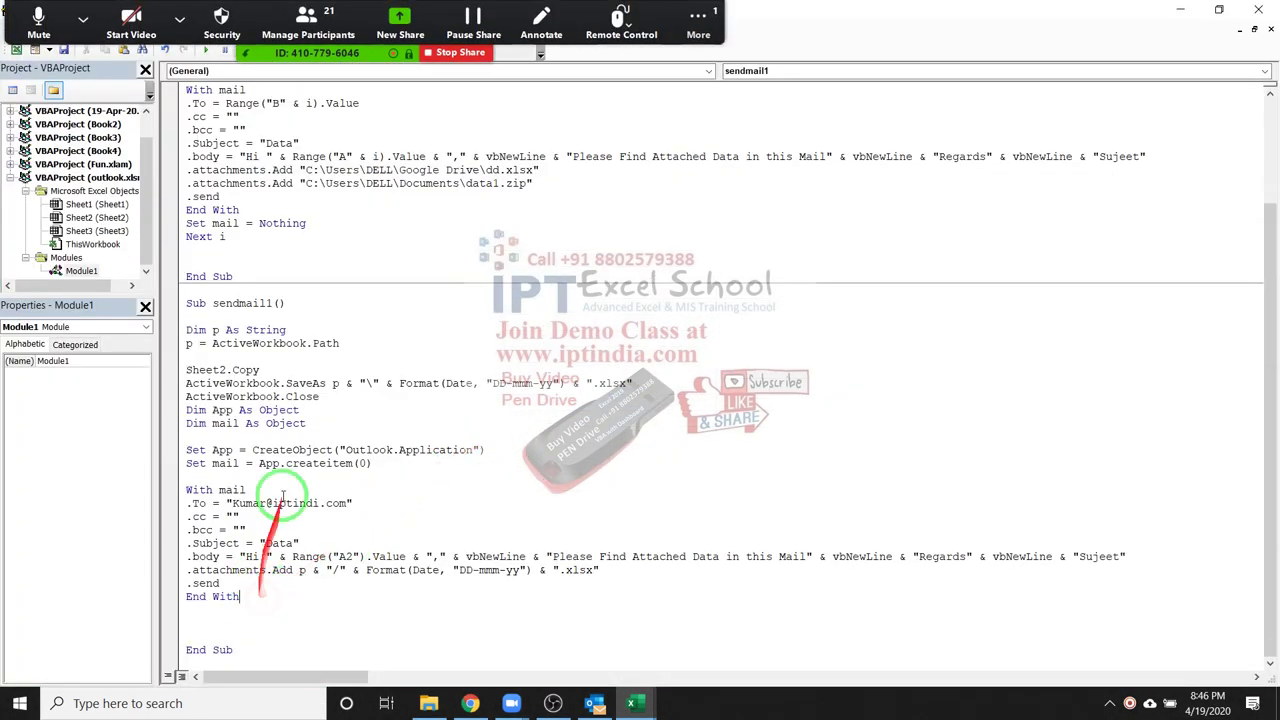
click(698, 22)
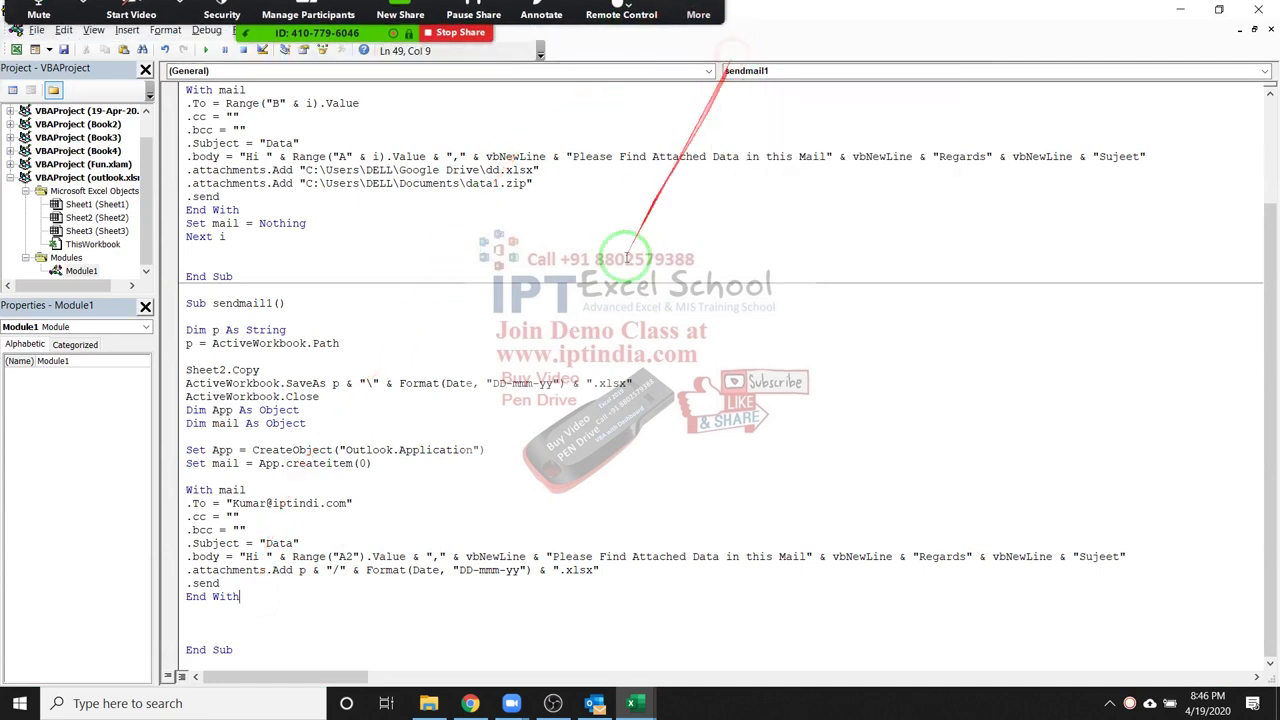
- Append & ";" & Range("B2").Value after the fixed address in the .To line
click(364, 504)
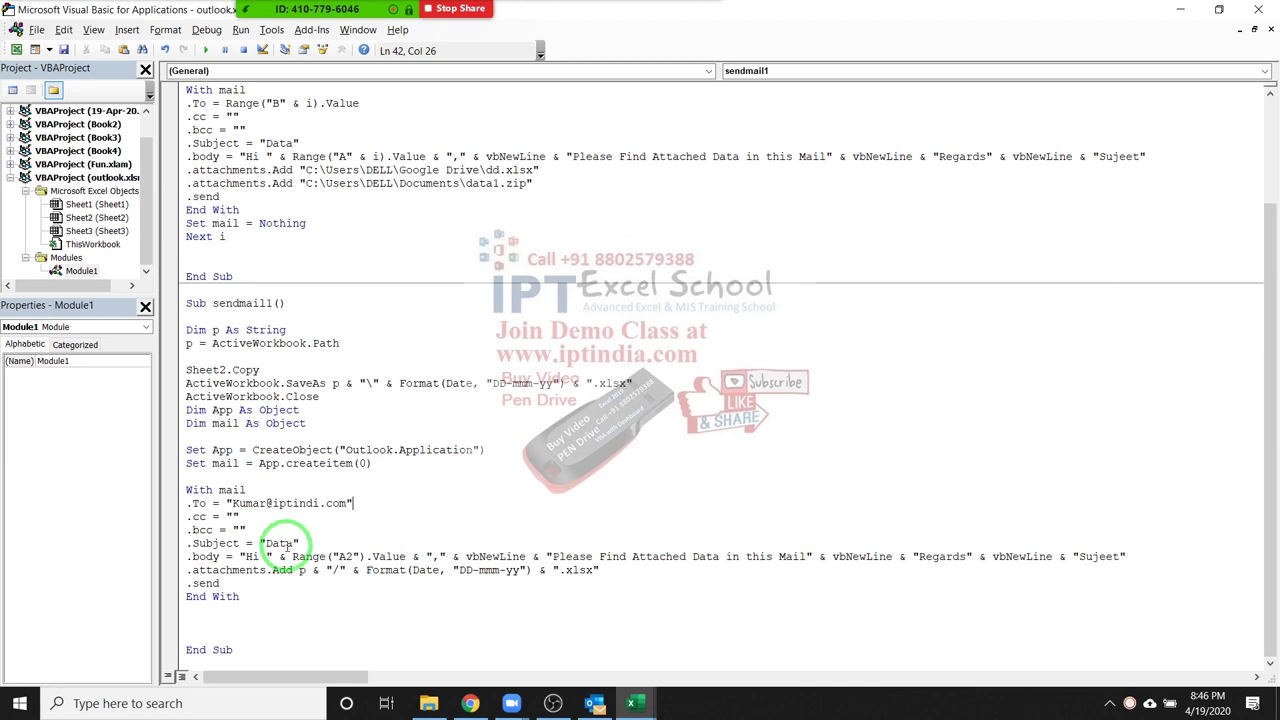
click(233, 516)
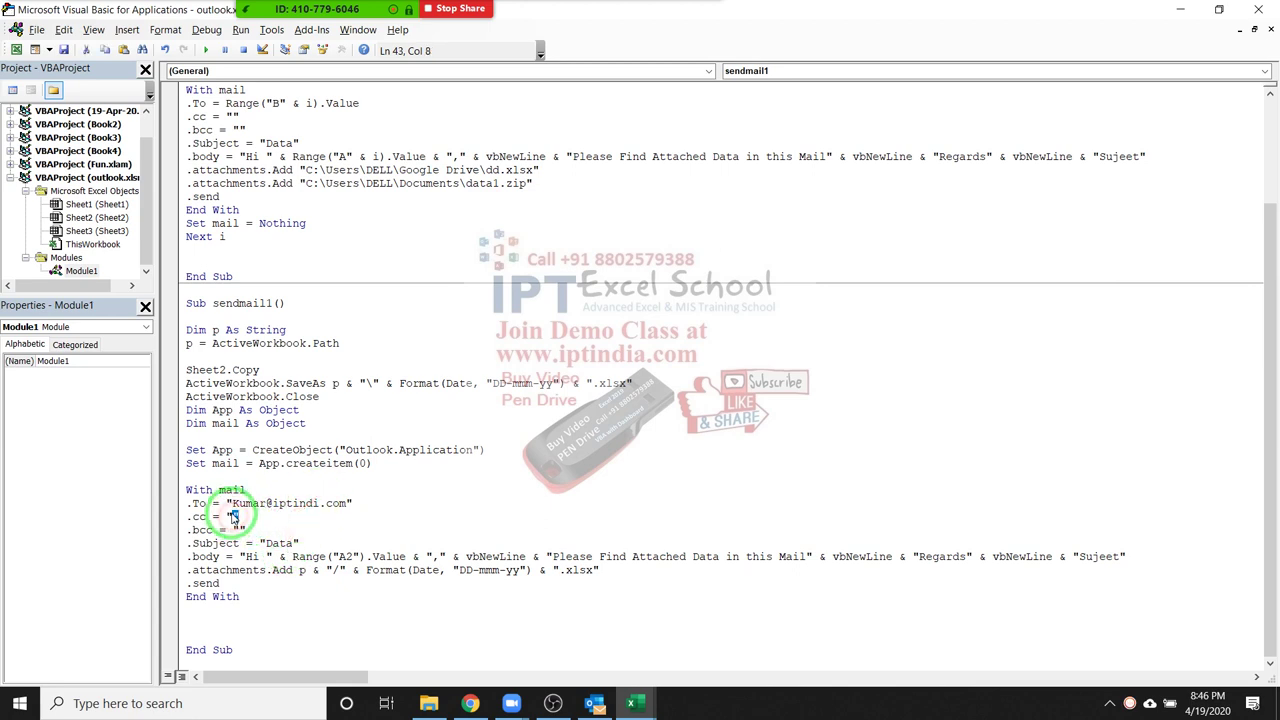
drag(228, 503, 350, 503)
double_click(232, 516)
double_click(238, 530)
key(Up)
key(Up)
key(Up)
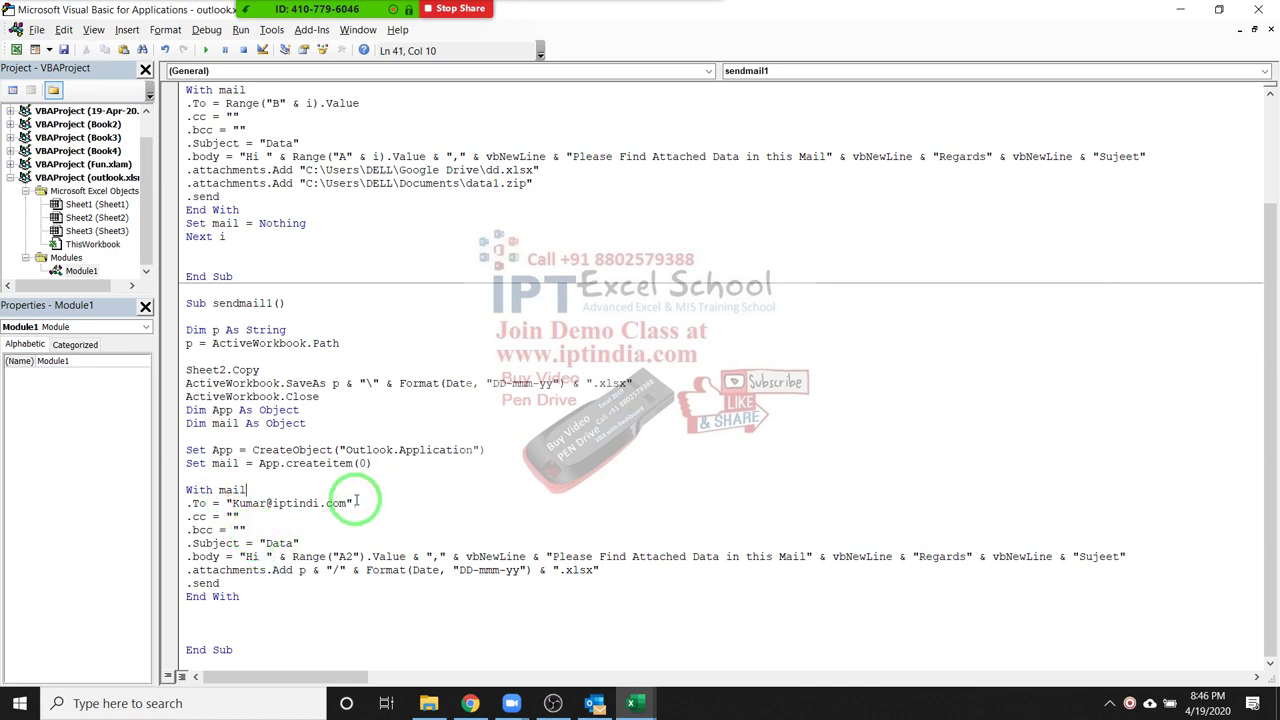
click(355, 501)
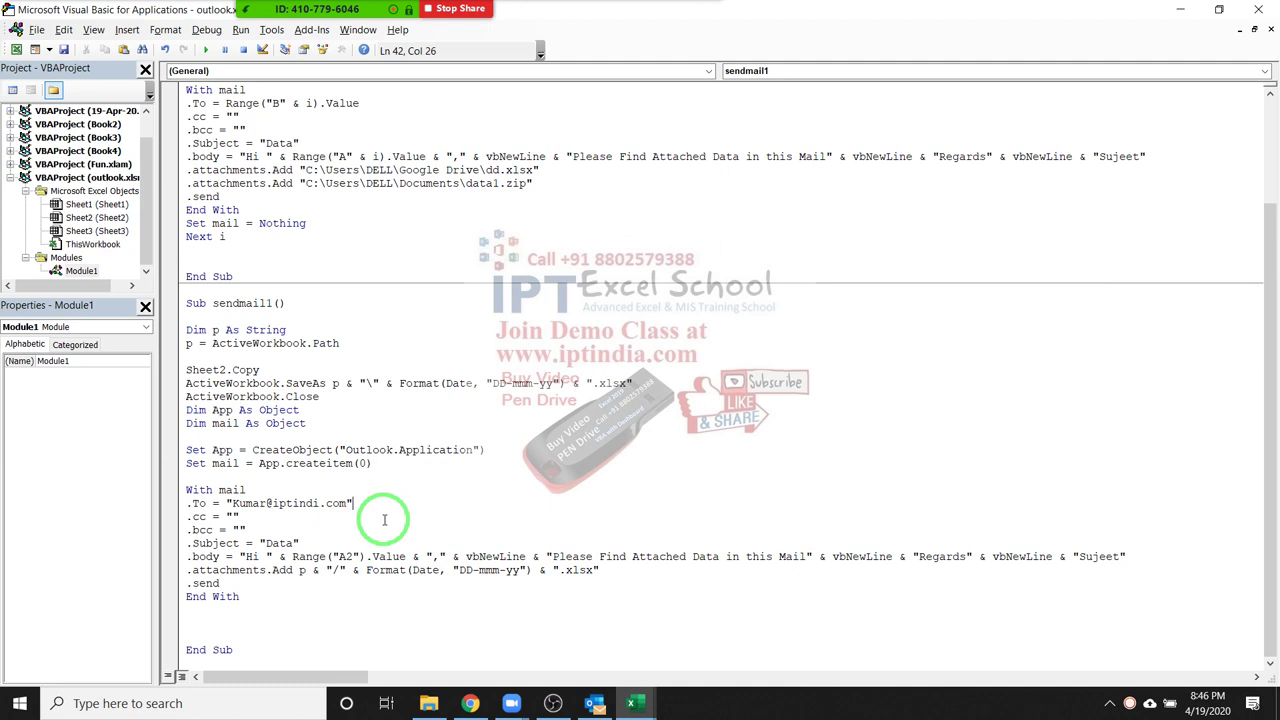
key(ctrl+z)
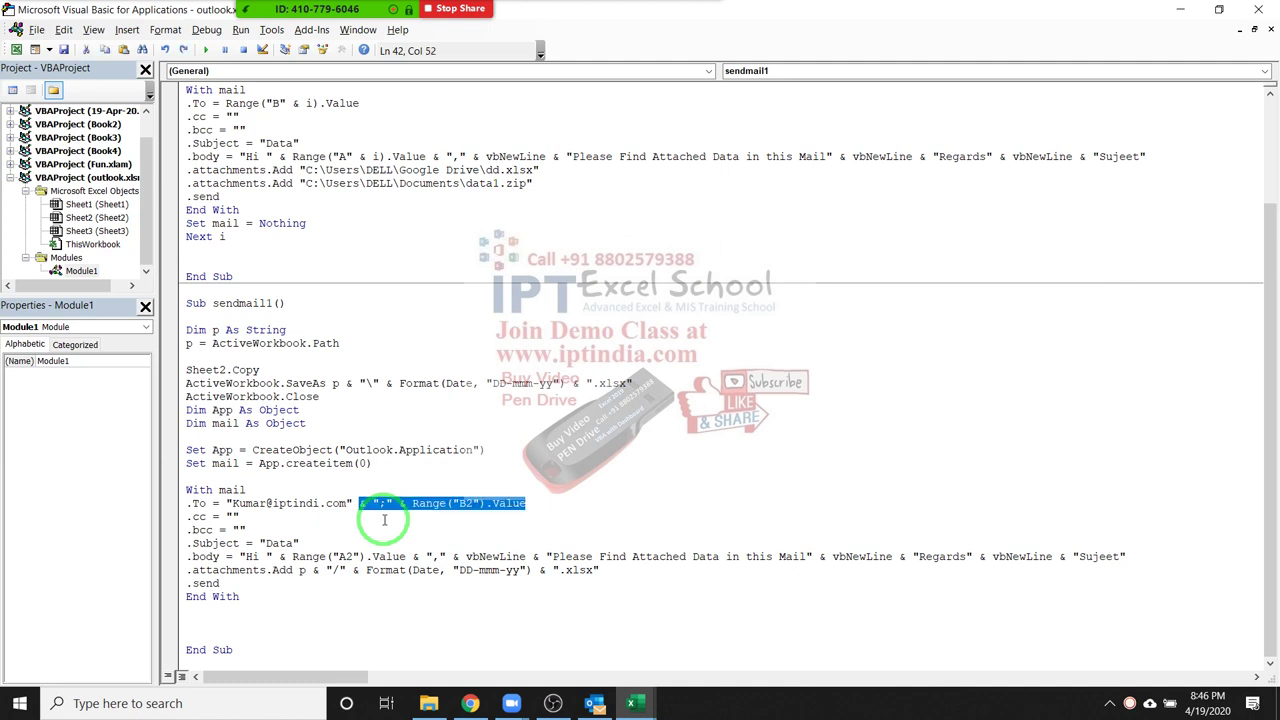
- Add a semicolon and a second recipient's e-mail address inside the .To string
click(384, 519)
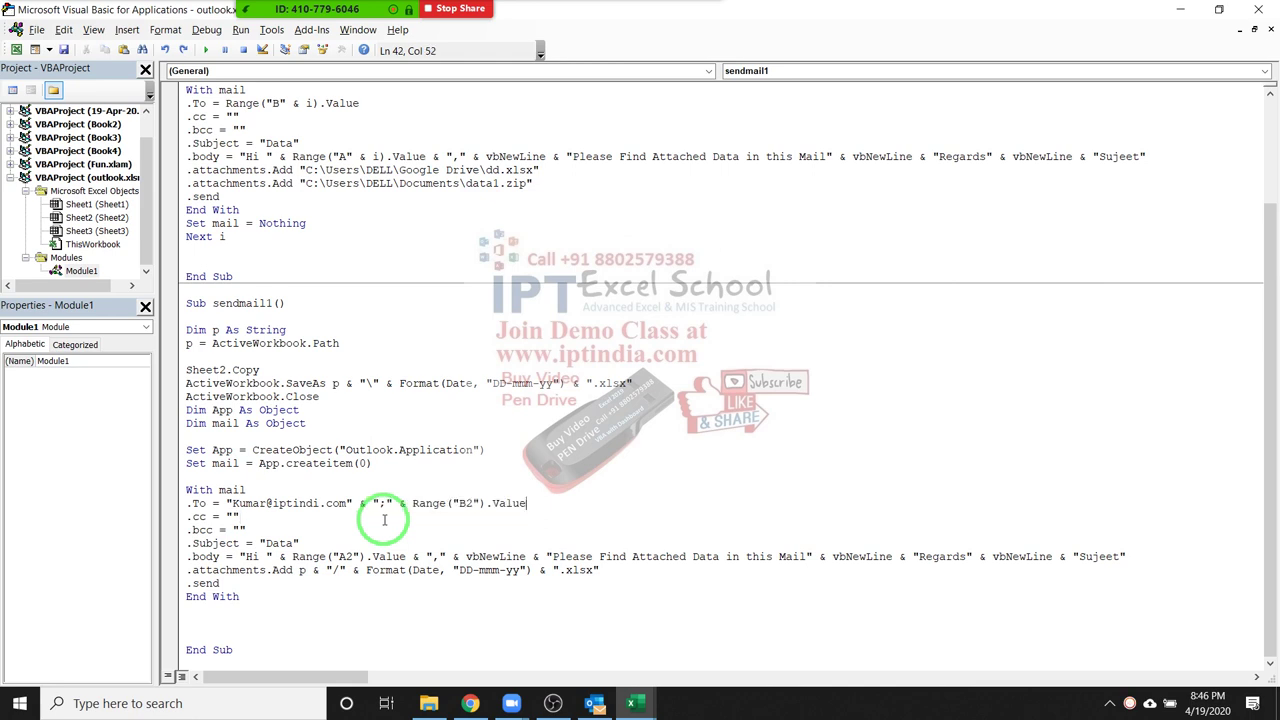
click(391, 503)
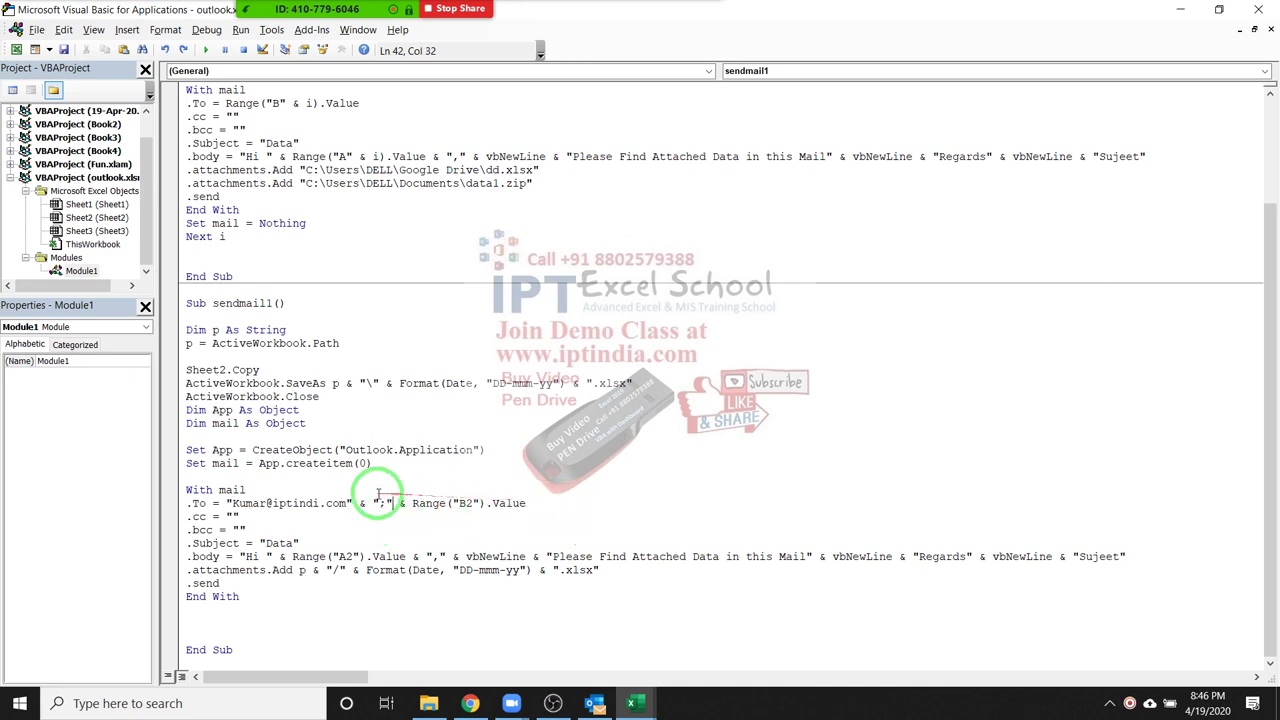
click(366, 503)
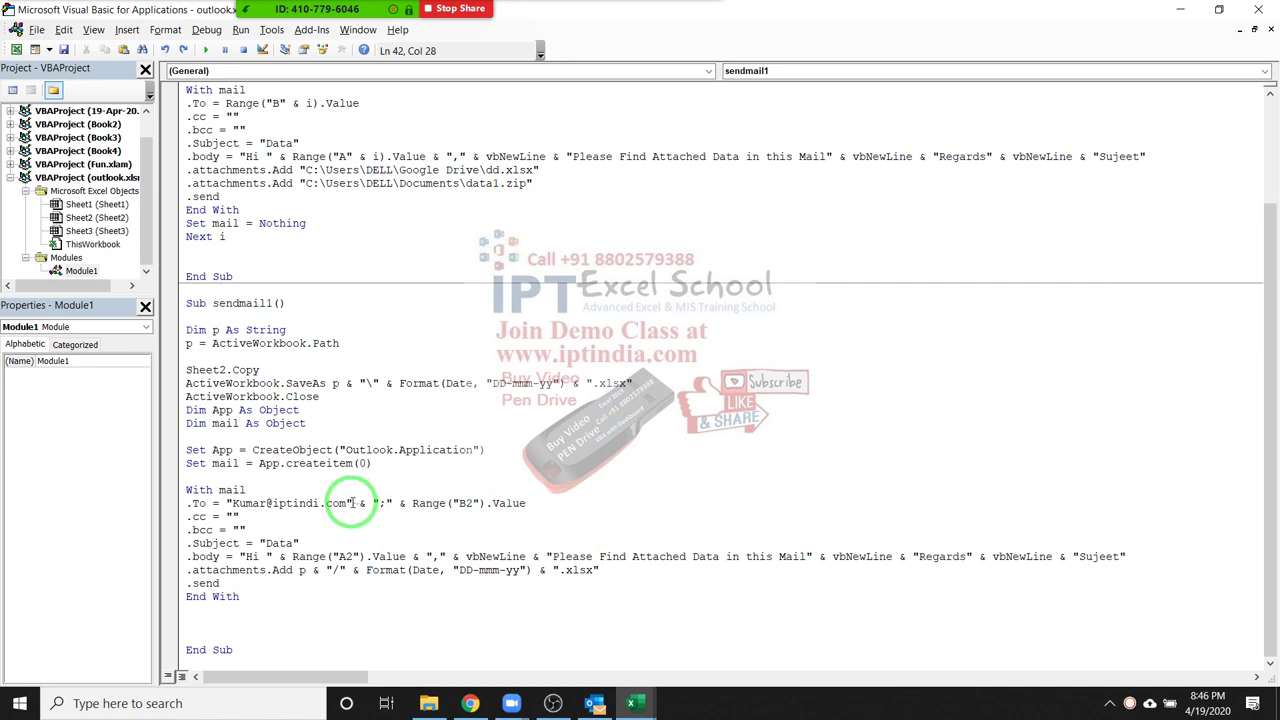
click(350, 503)
drag(375, 503, 445, 503)
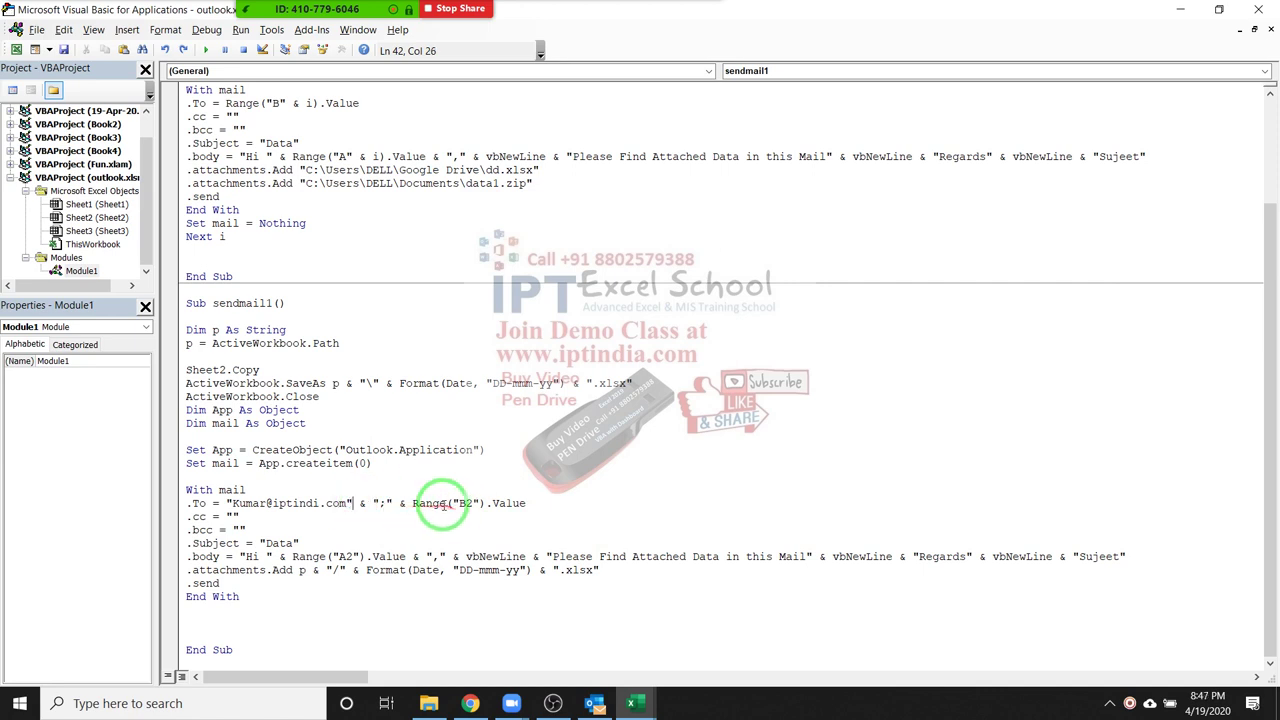
click(347, 503)
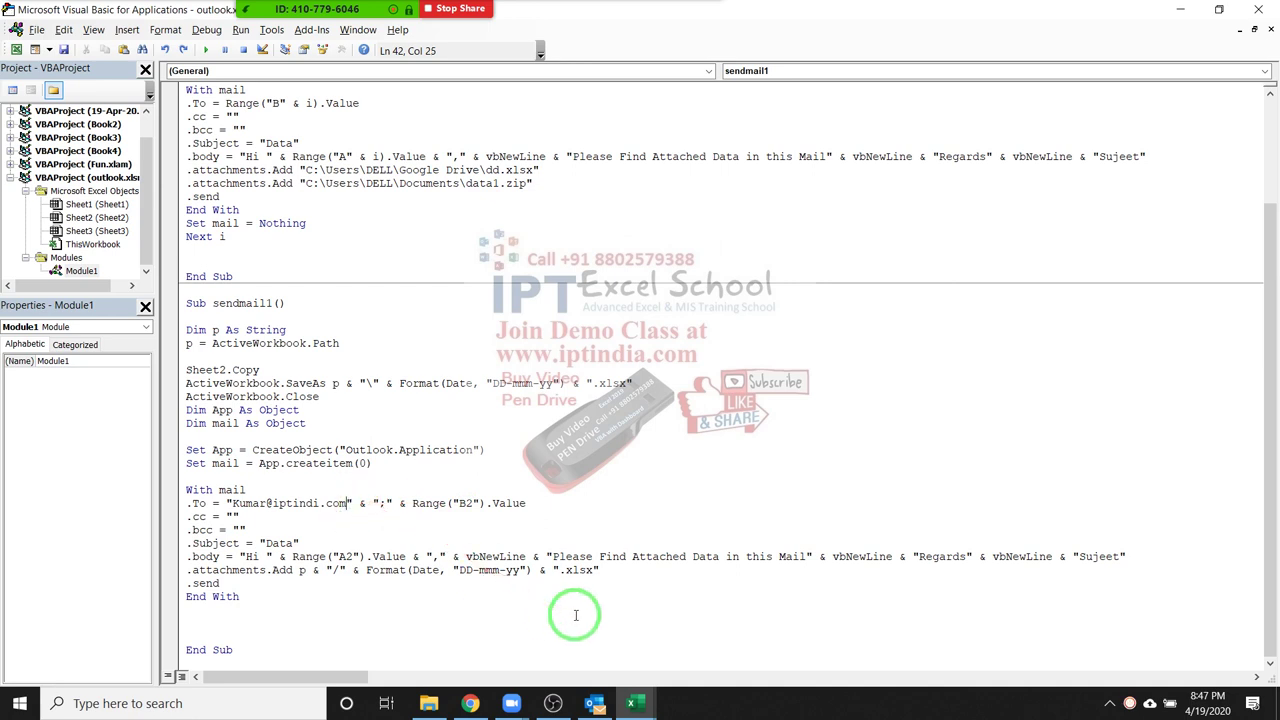
text(:)
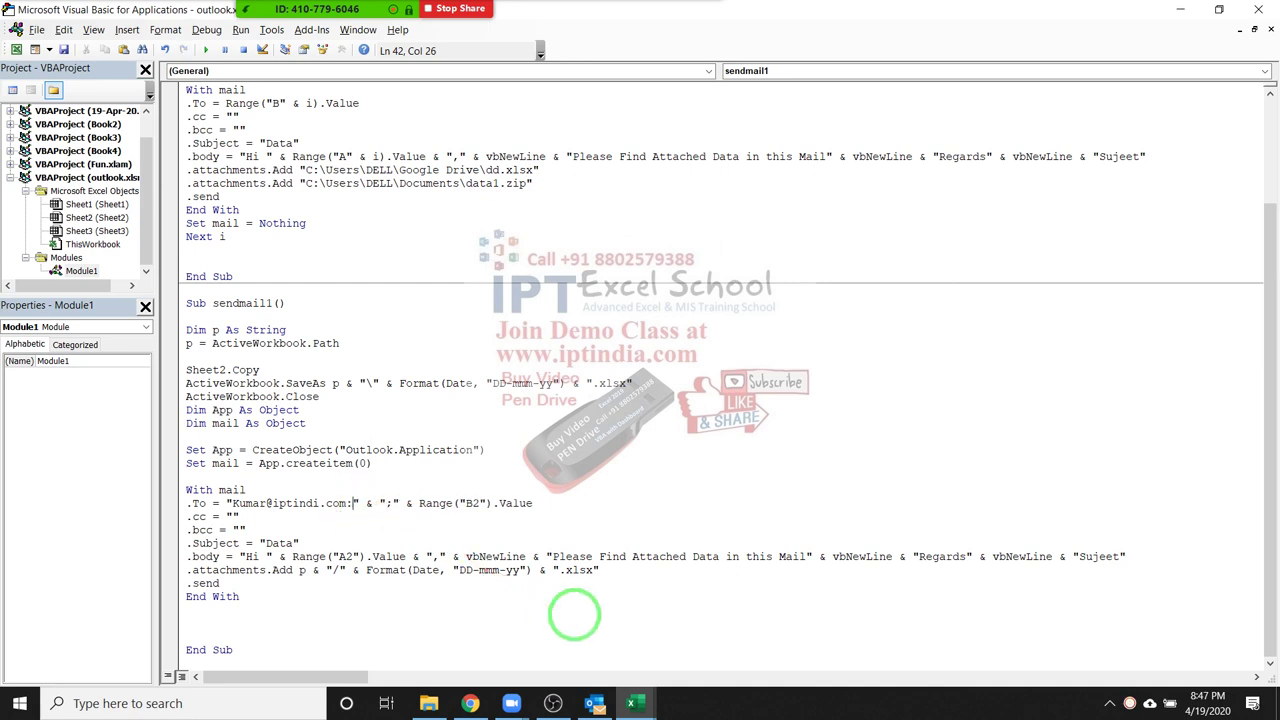
key(BackSpace)
text(;)
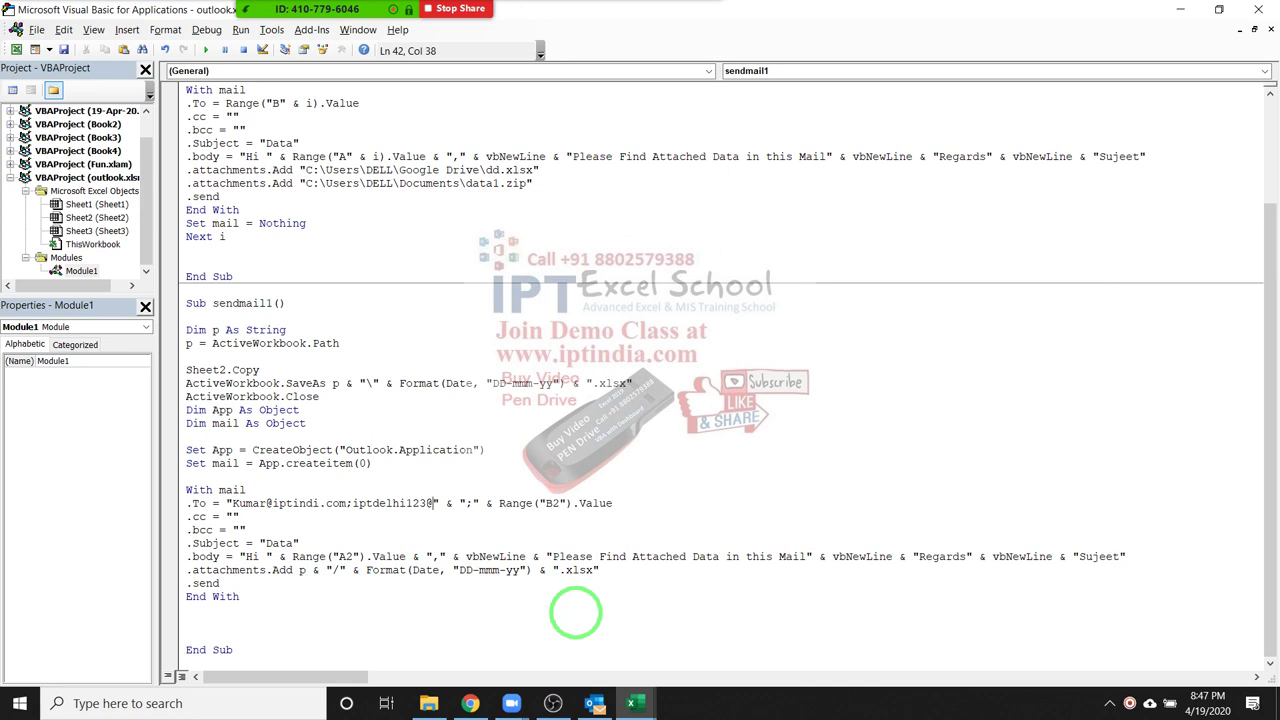
- Delete the trailing & ";" & Range("B2").Value from the .To line
click(585, 476)
drag(505, 503, 780, 513)
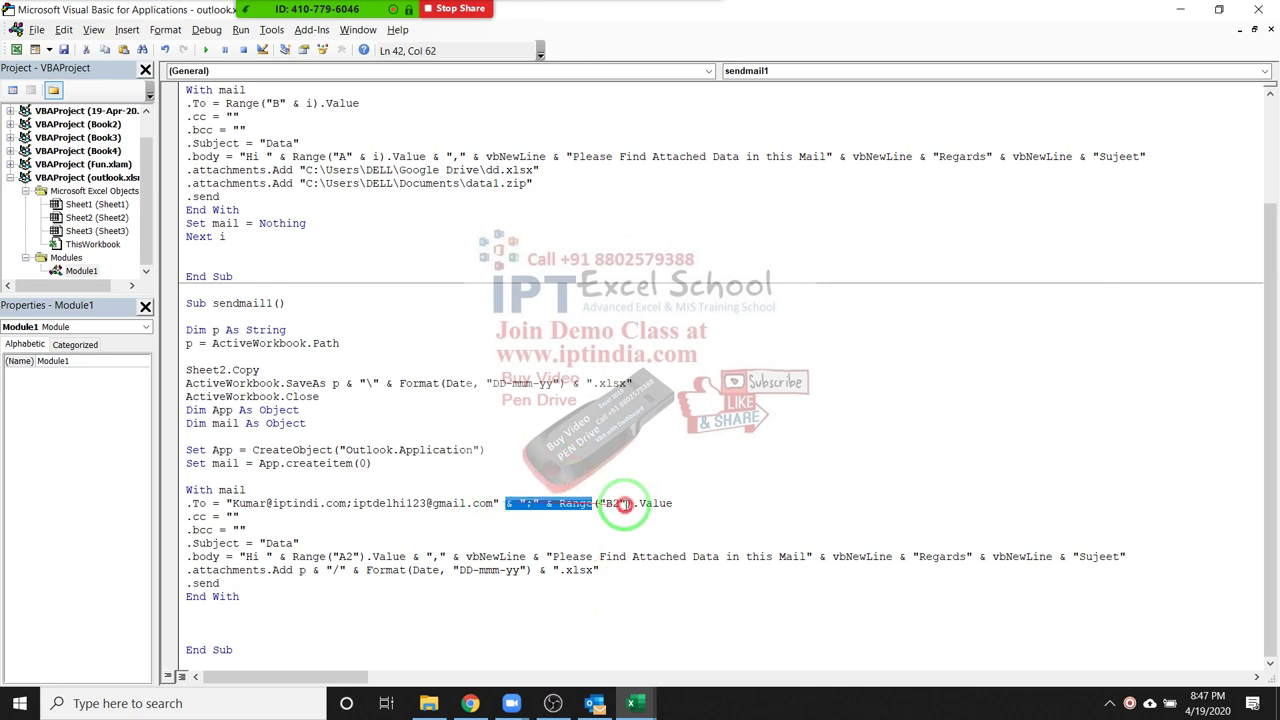
key(Delete)
- Run sendmail1 again, replacing the existing date-named 19-Apr-20 workbook file
click(470, 556)
click(389, 517)
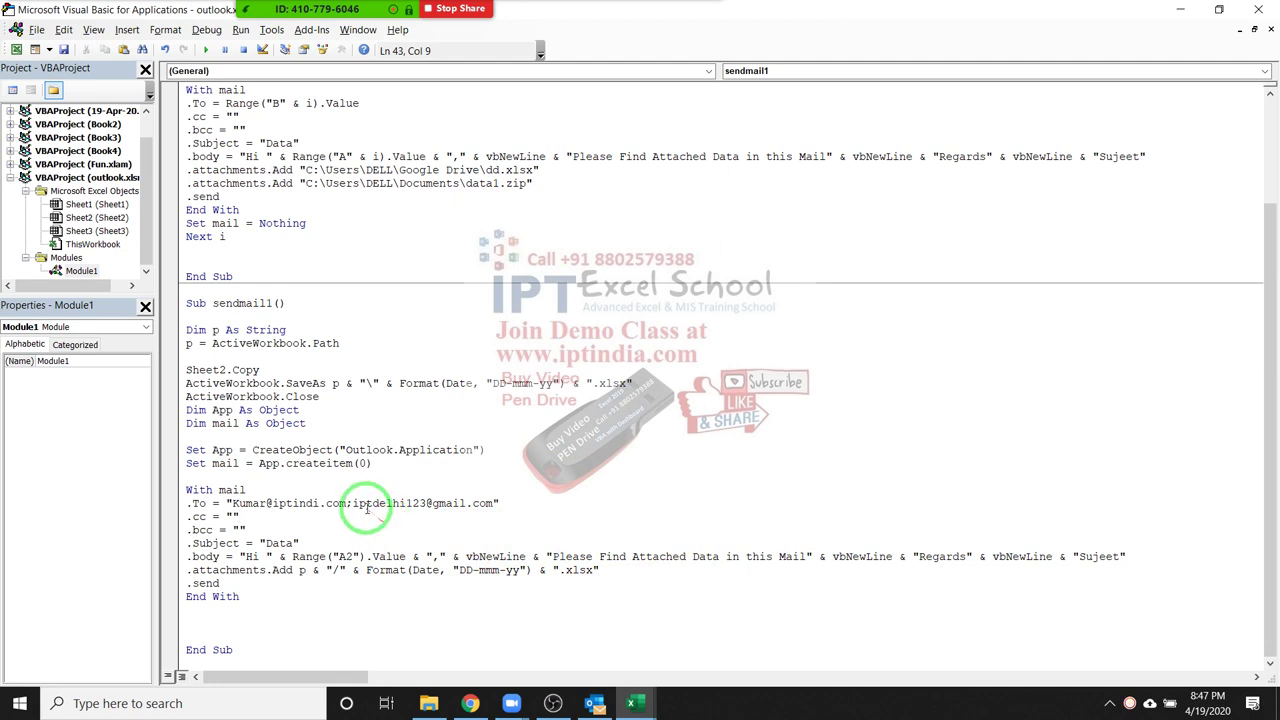
click(259, 503)
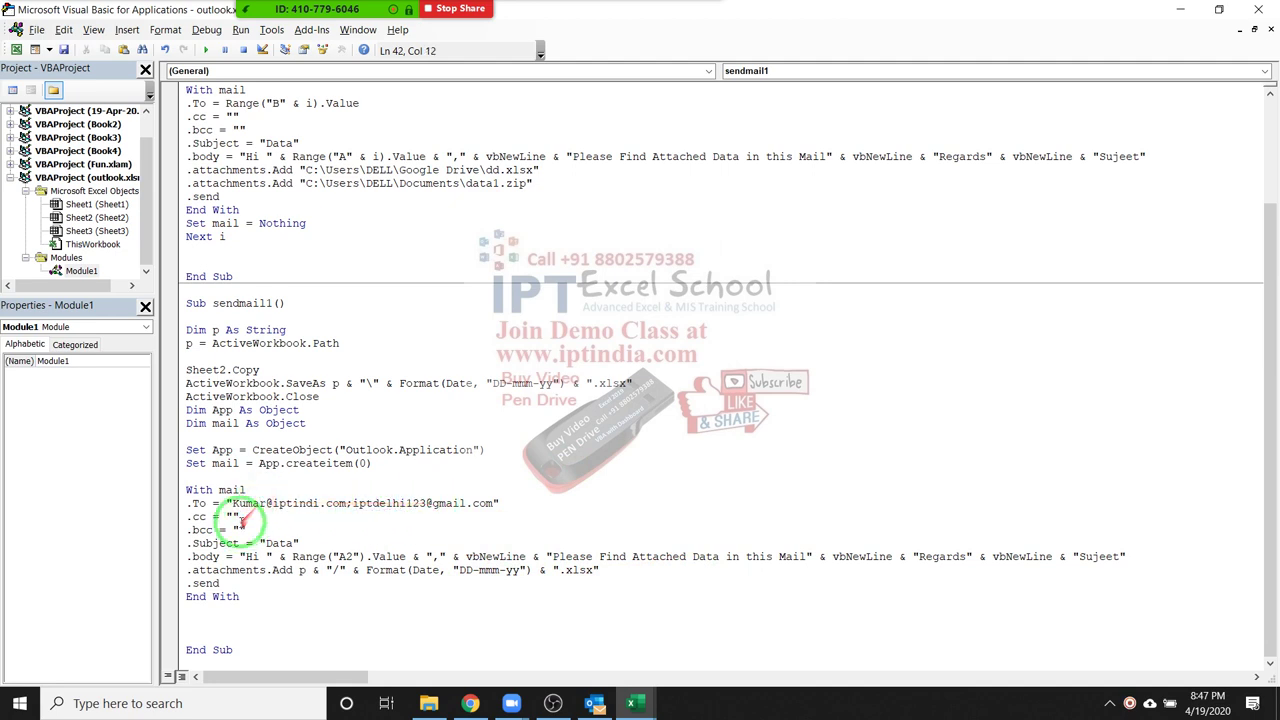
click(242, 517)
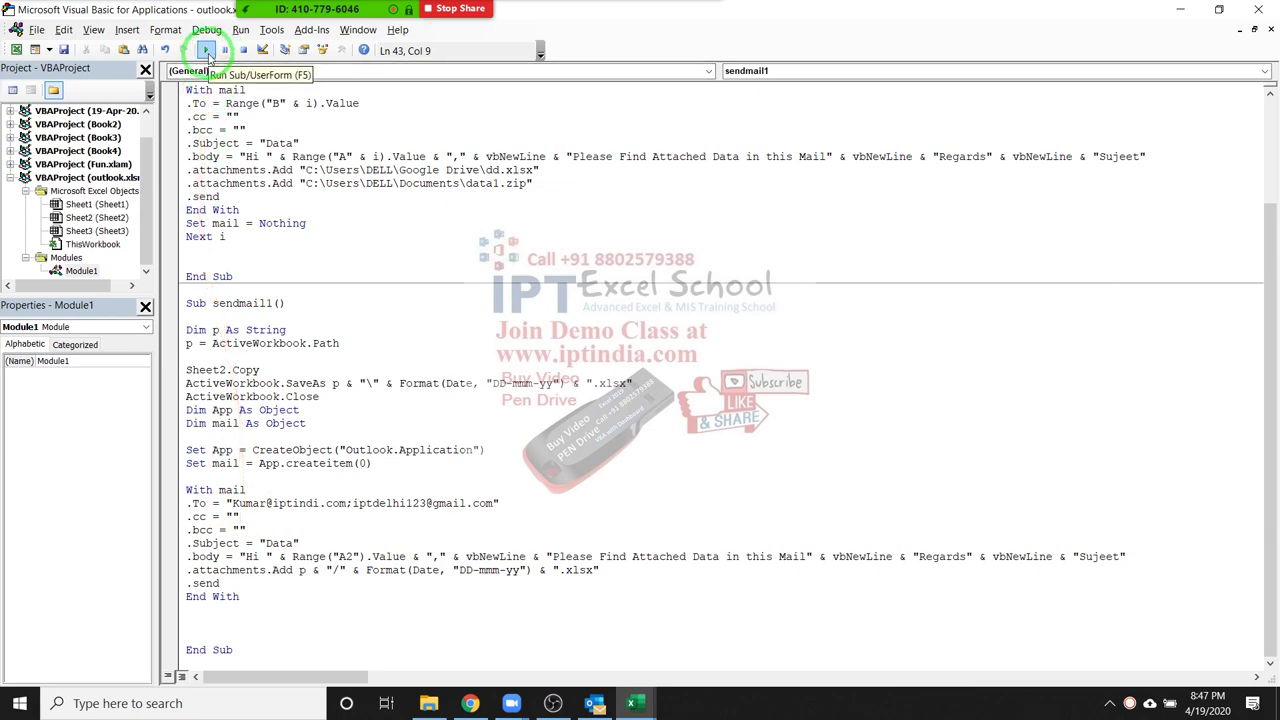
click(247, 490)
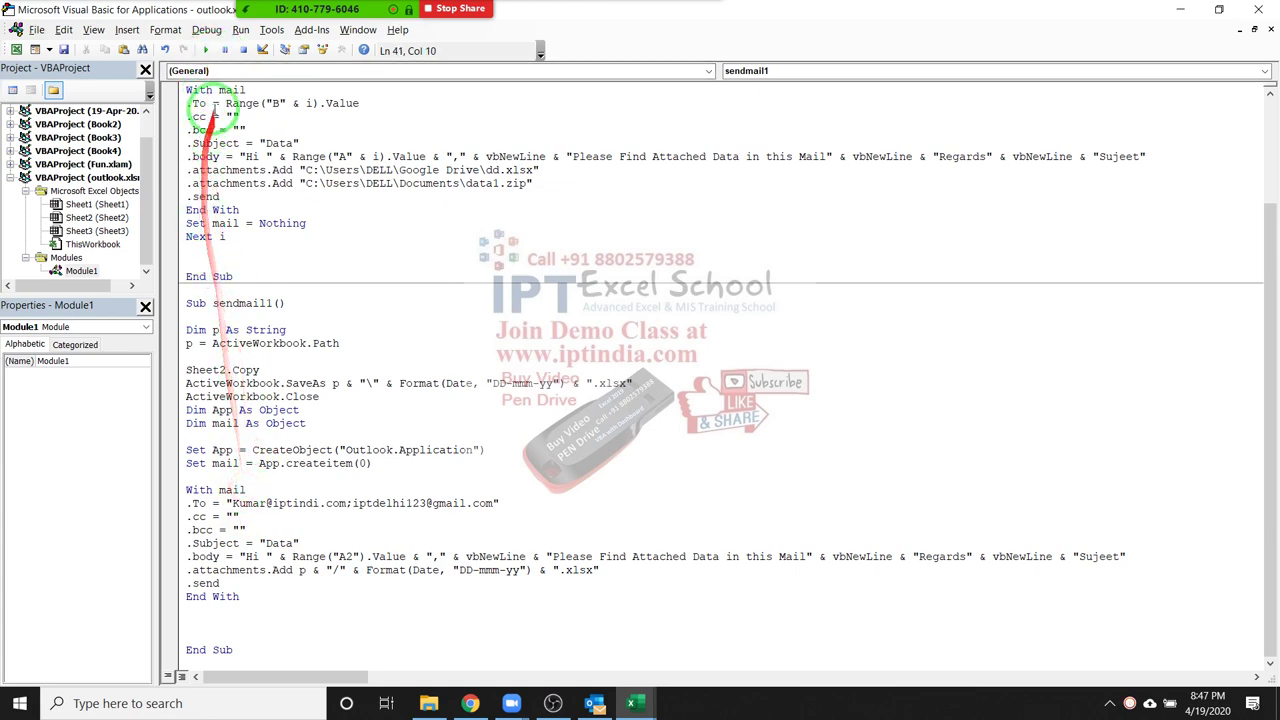
click(207, 50)
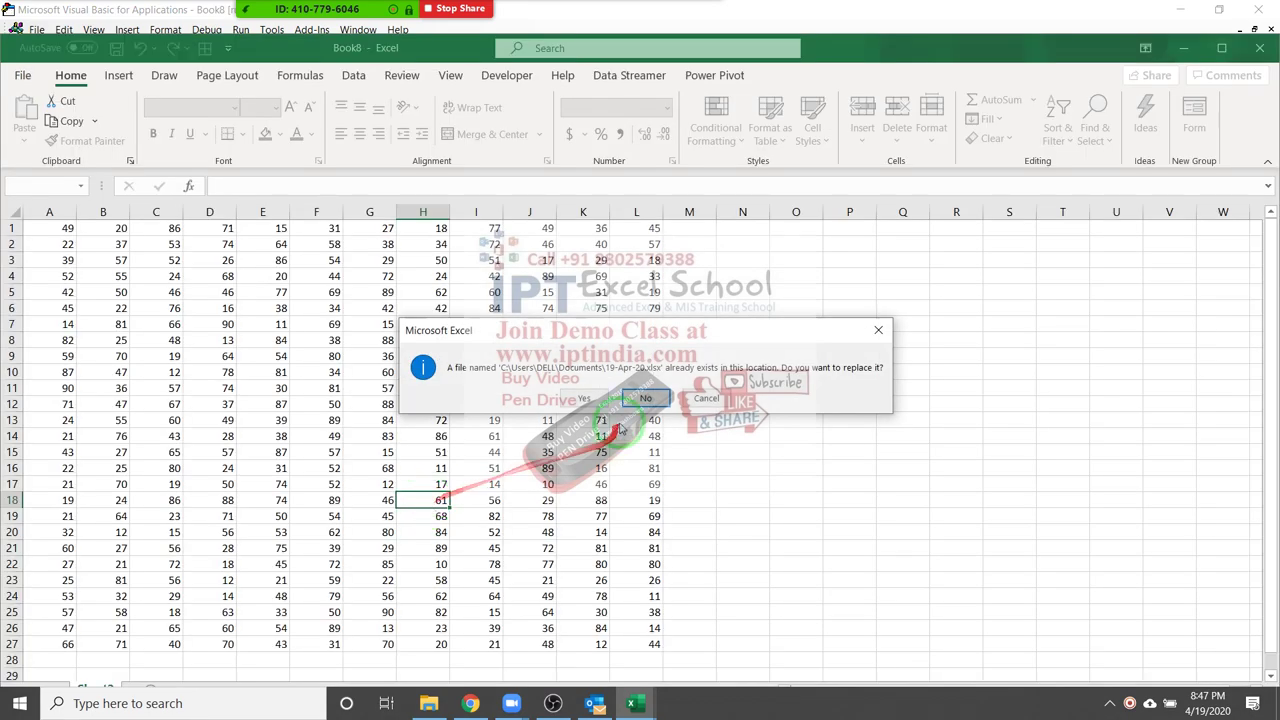
click(645, 398)
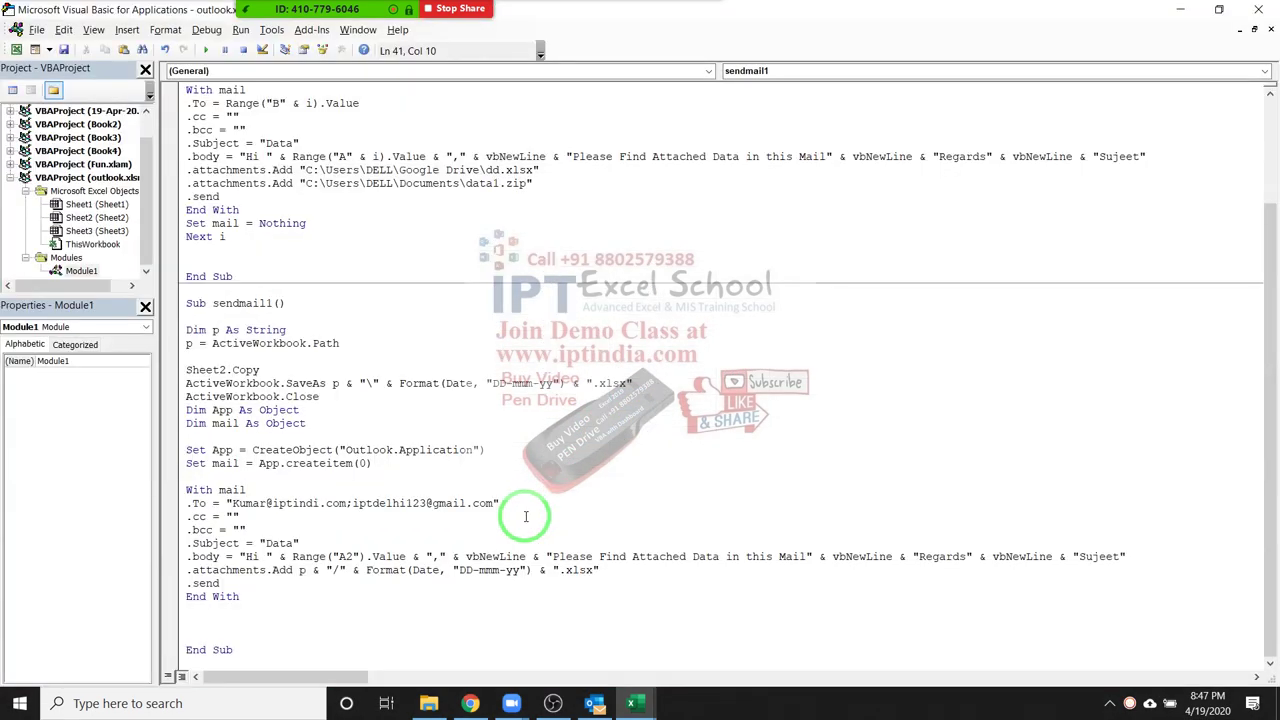
click(201, 449)
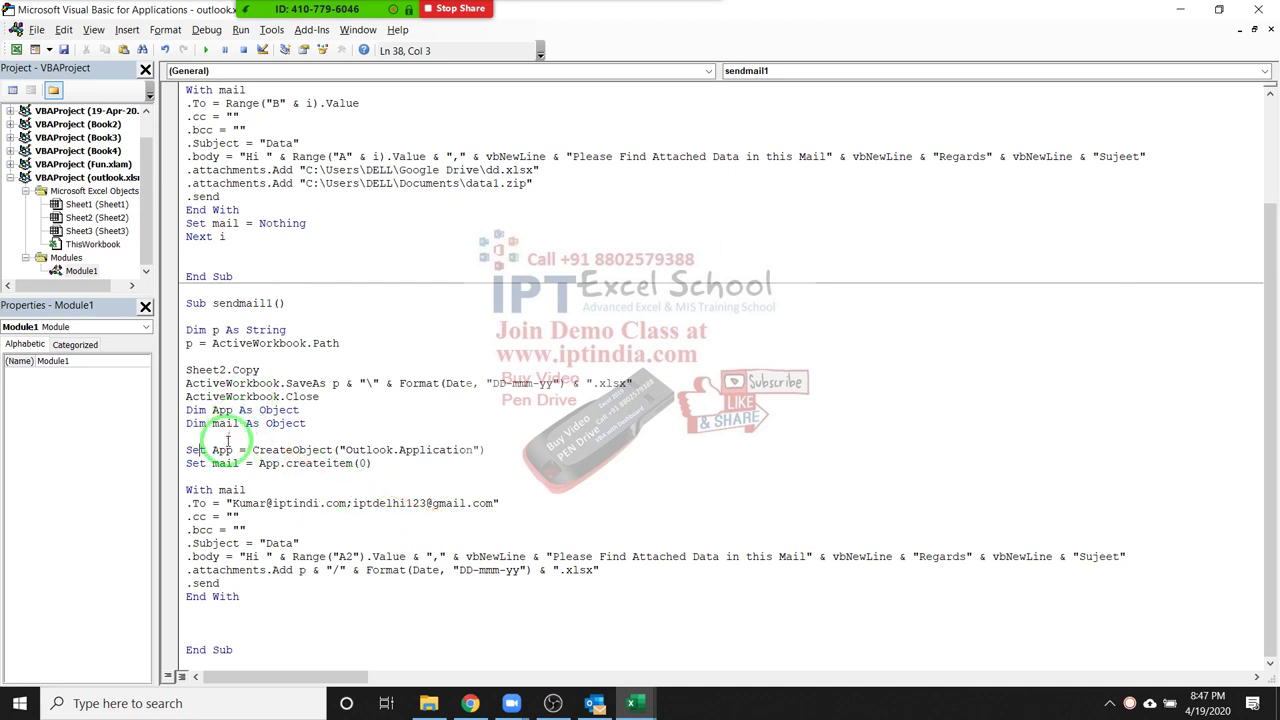
- Add blank lines around Set mail and start a String declaration, dismissing the compile error
click(214, 477)
key(Return)
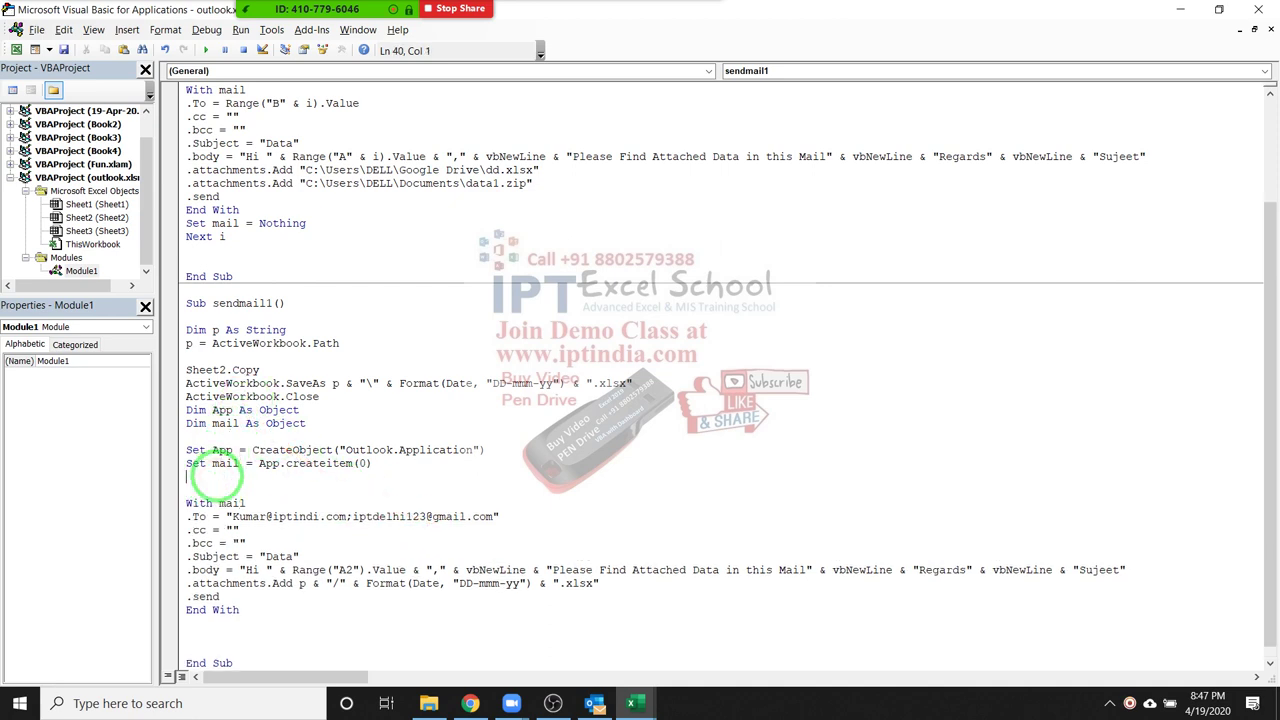
key(Return)
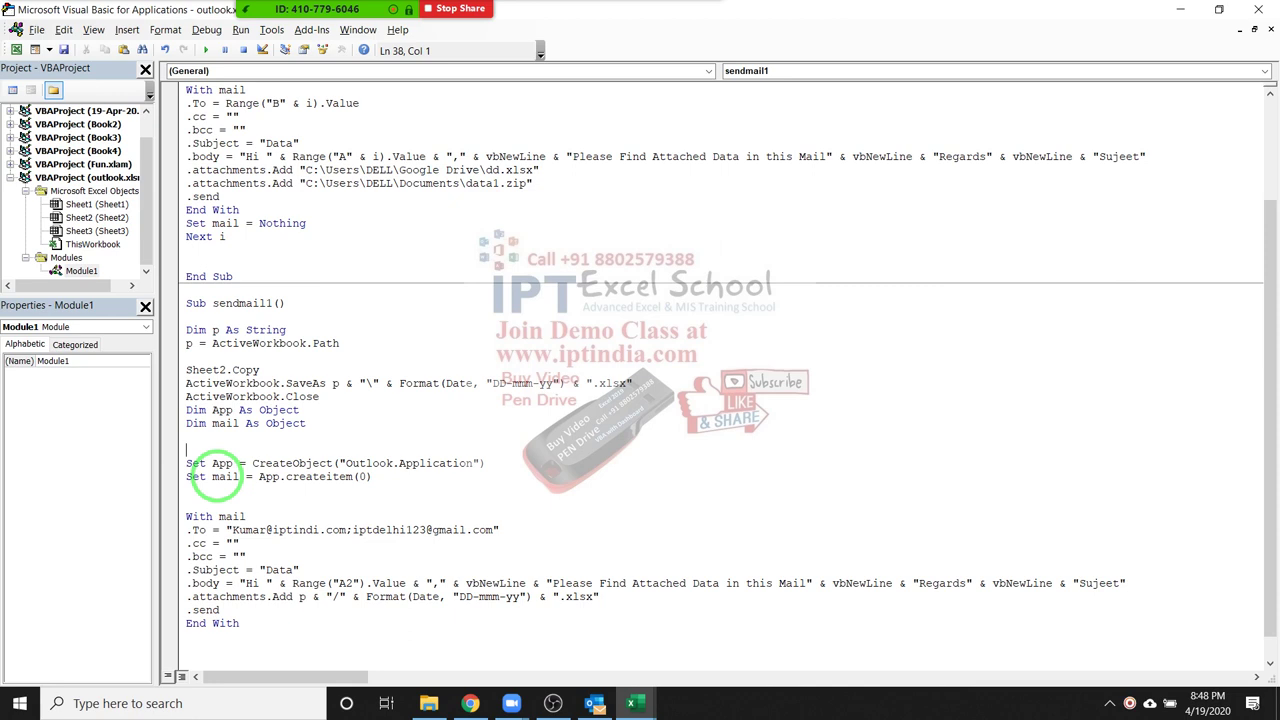
key(Return)
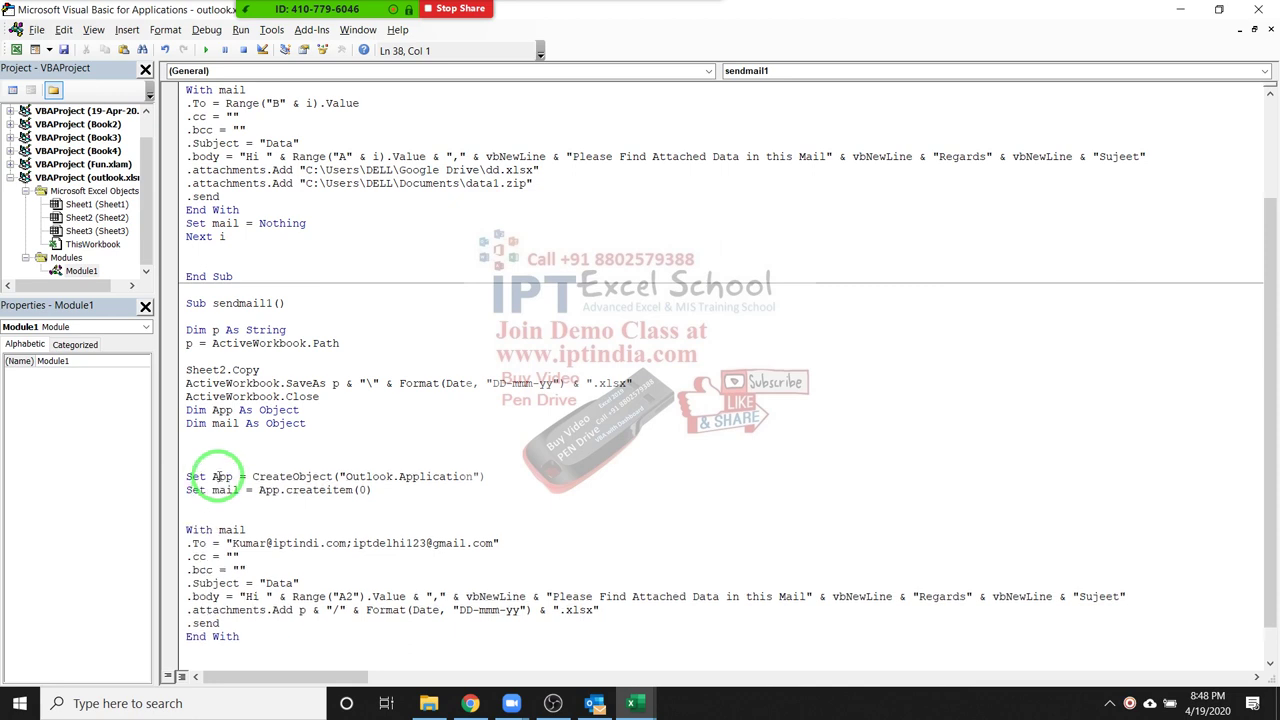
text(dum t a)
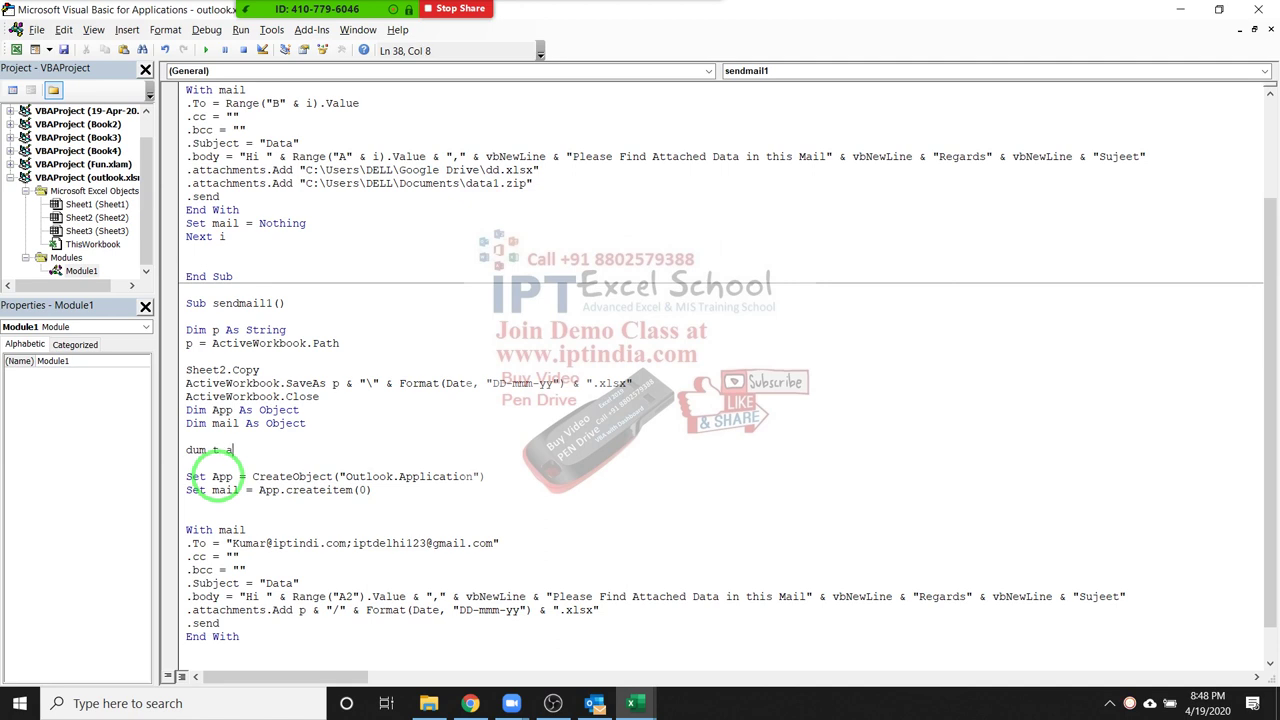
text(s srt)
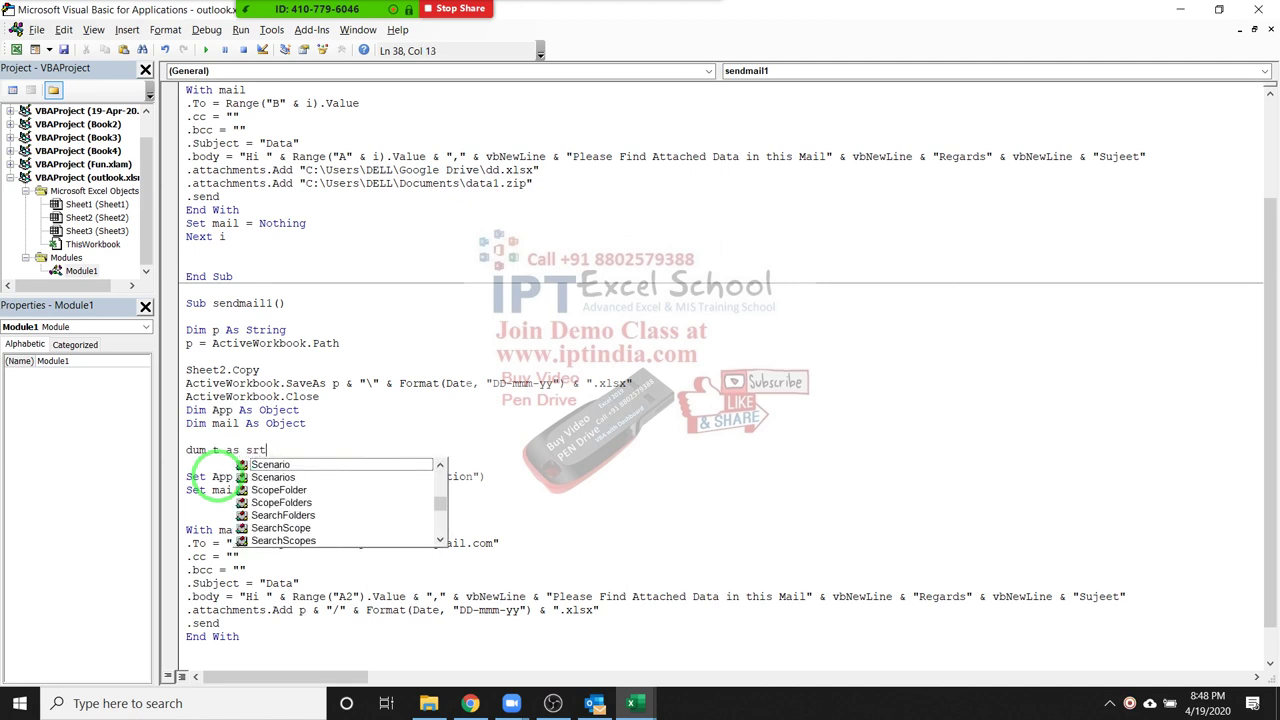
key(BackSpace)
key(BackSpace)
text(t)
key(Tab)
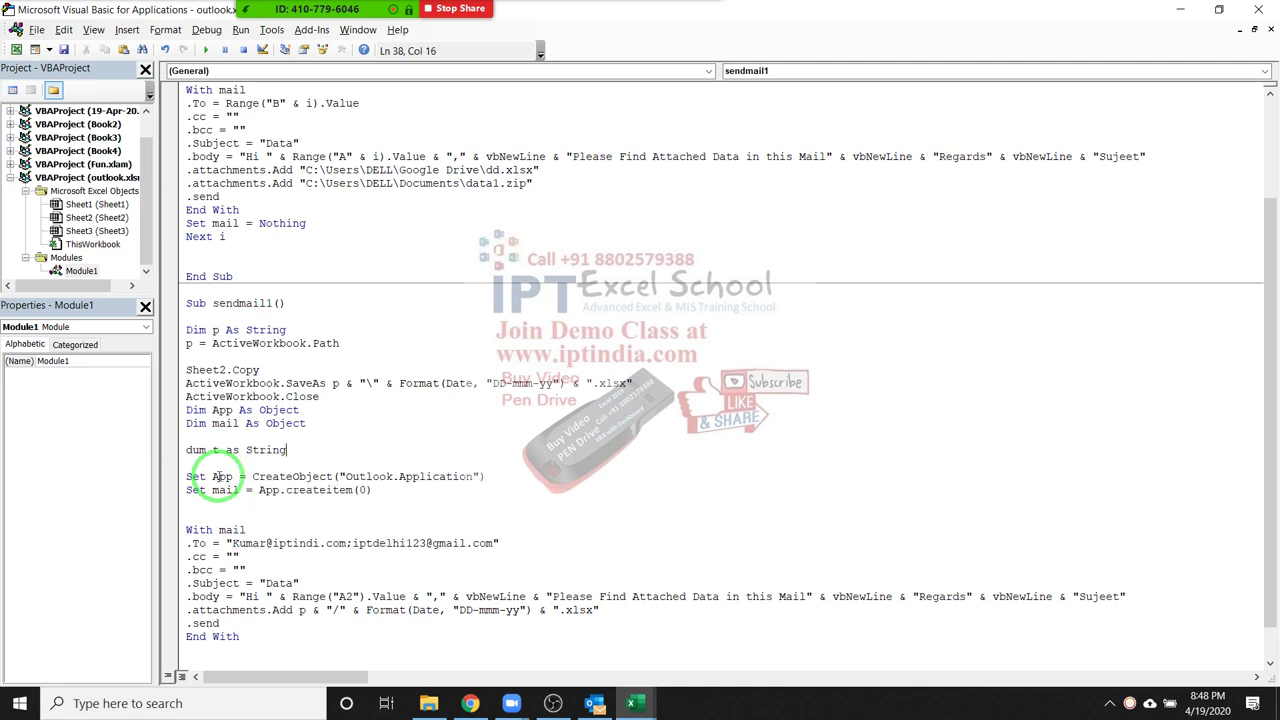
click(287, 550)
click(628, 419)
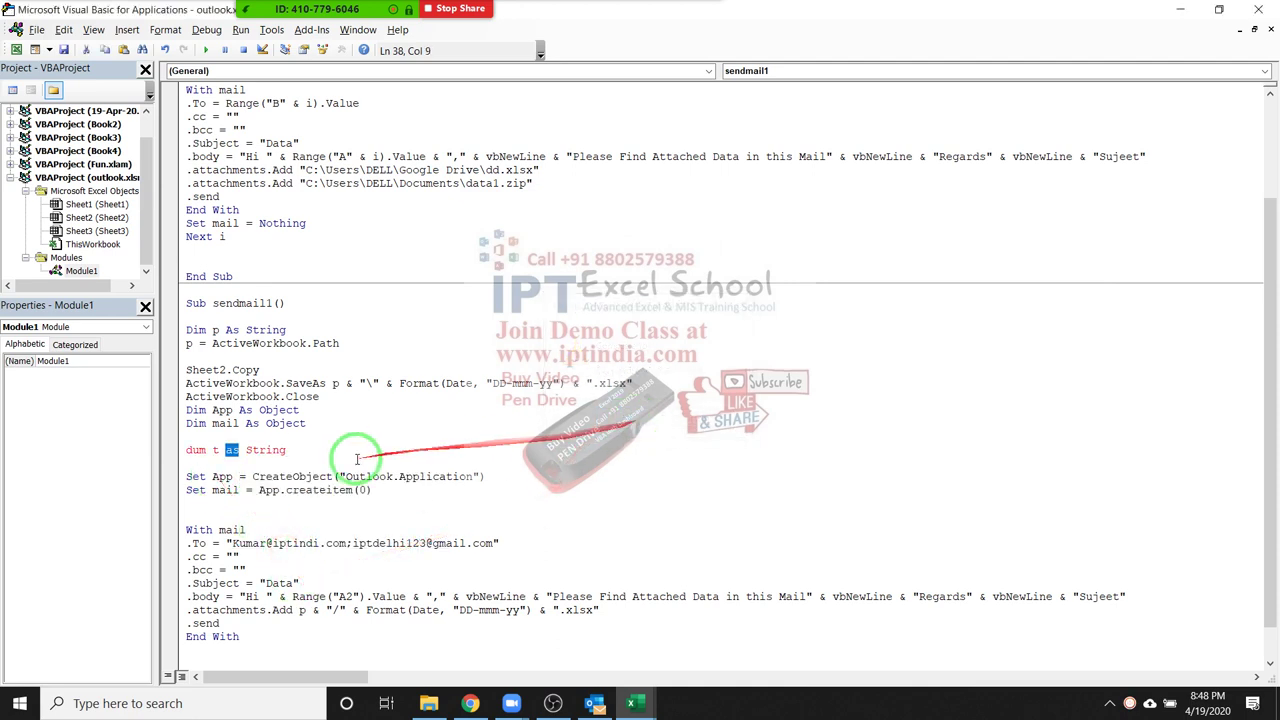
- Delete the unused Dim t As String and t= lines from sendmail1
click(199, 455)
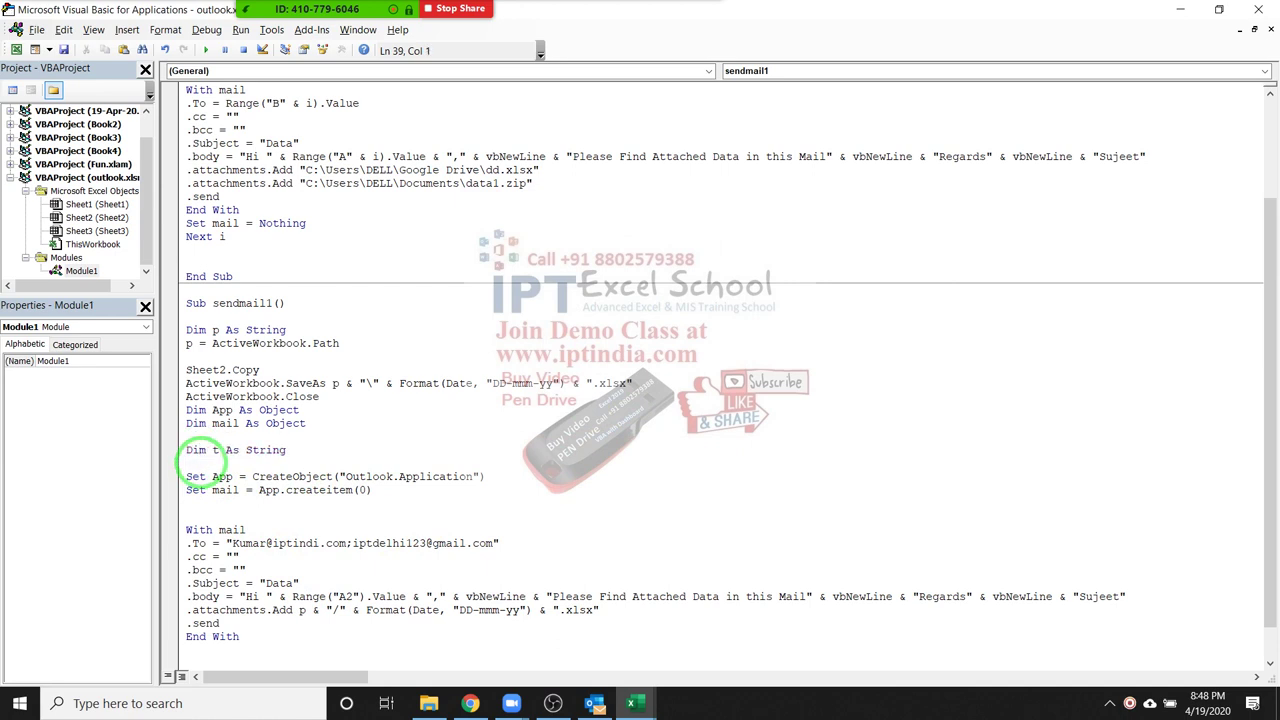
key(Return)
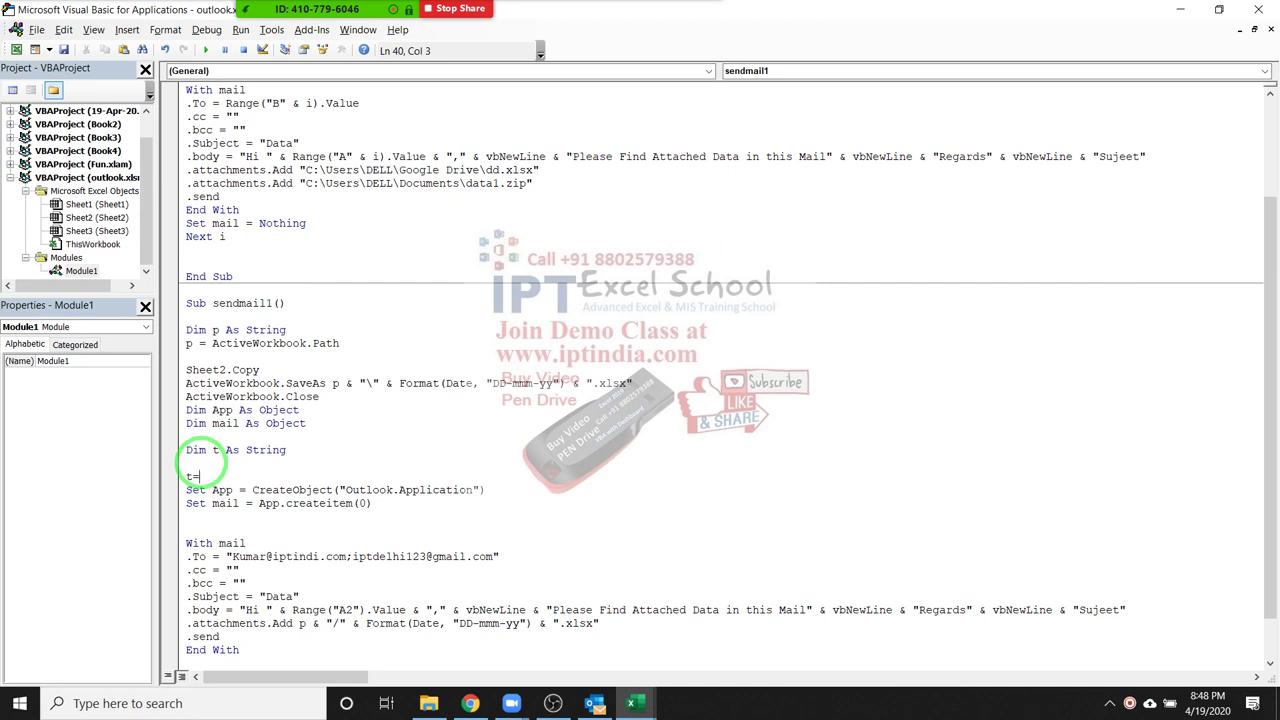
key(shift+Up)
key(shift+Up)
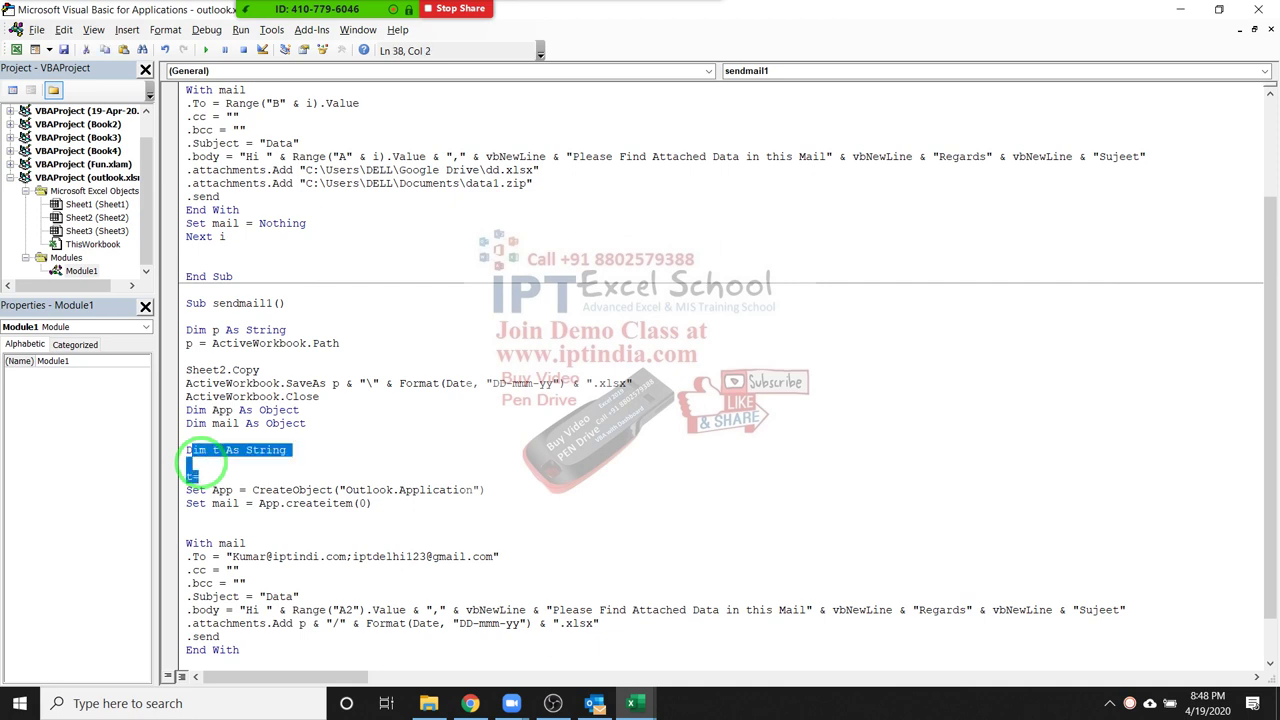
key(Delete)
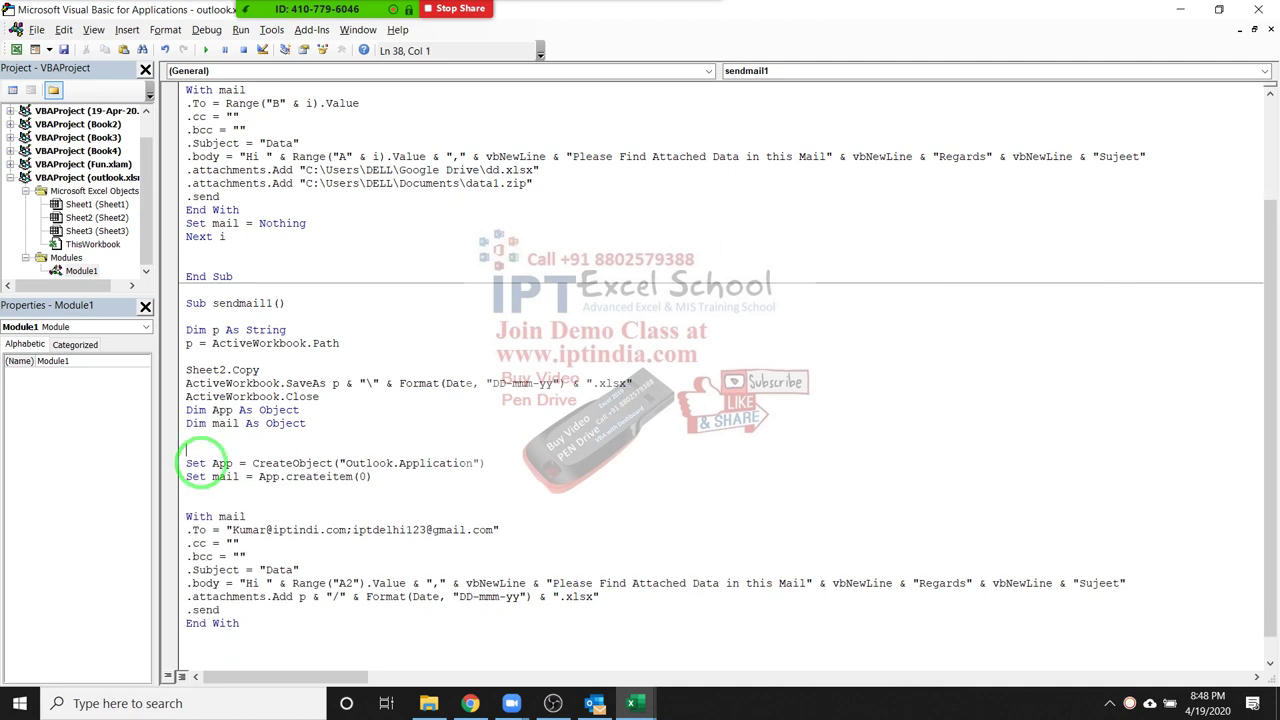
click(344, 486)
scroll(465, 488, down, 1)
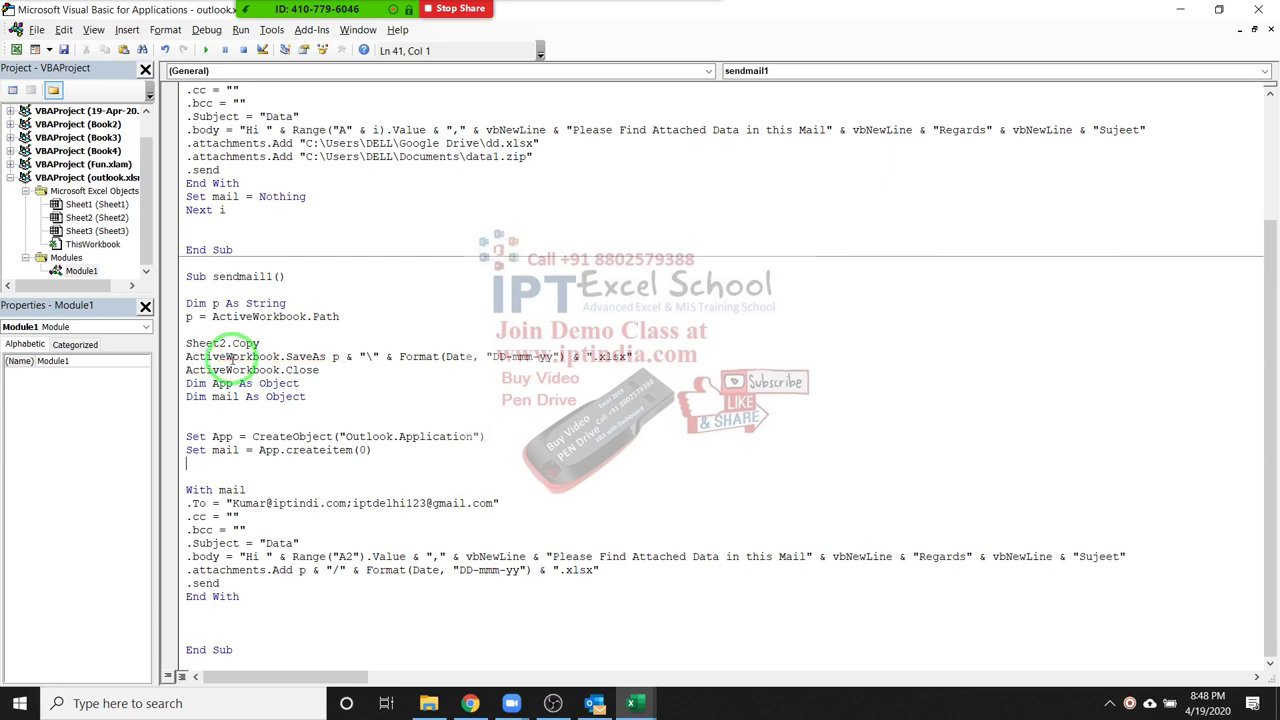
drag(186, 357, 655, 363)
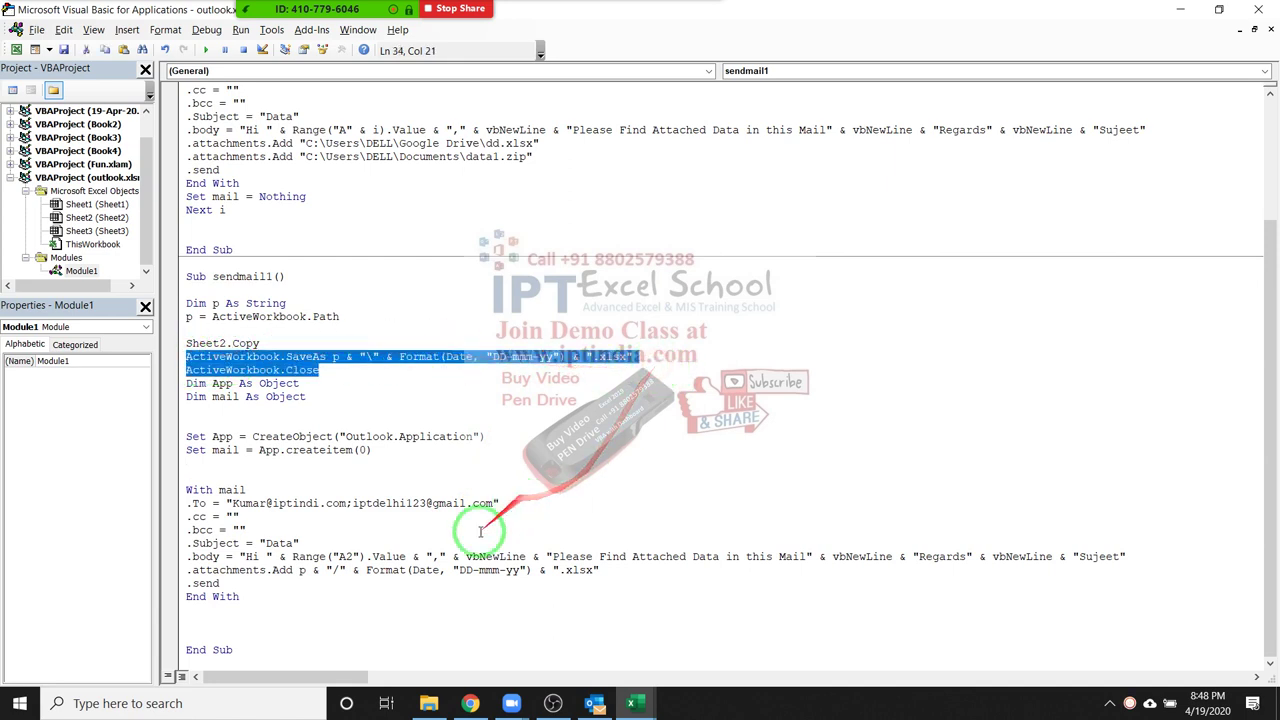
click(294, 636)
click(314, 640)
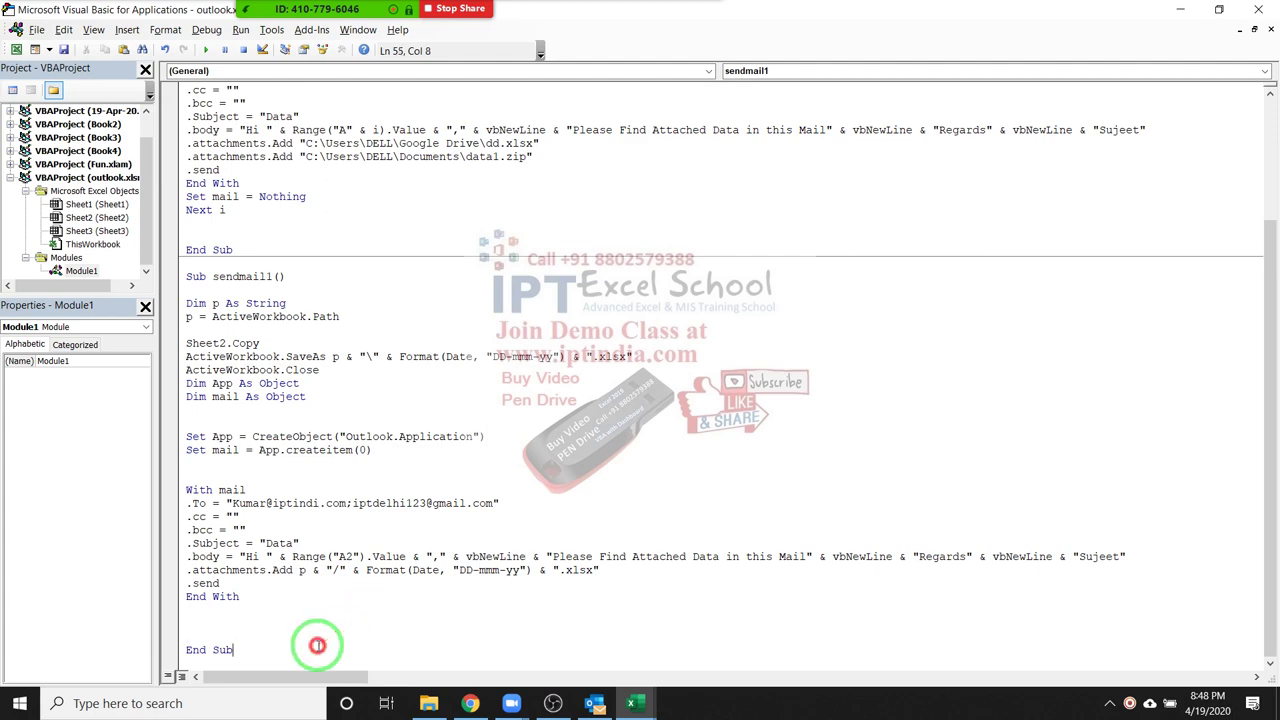
key(Down)
key(Down)
key(Down)
key(Down)
key(Down)
key(Down)
key(Down)
key(Down)
key(Down)
key(Down)
key(Down)
key(Down)
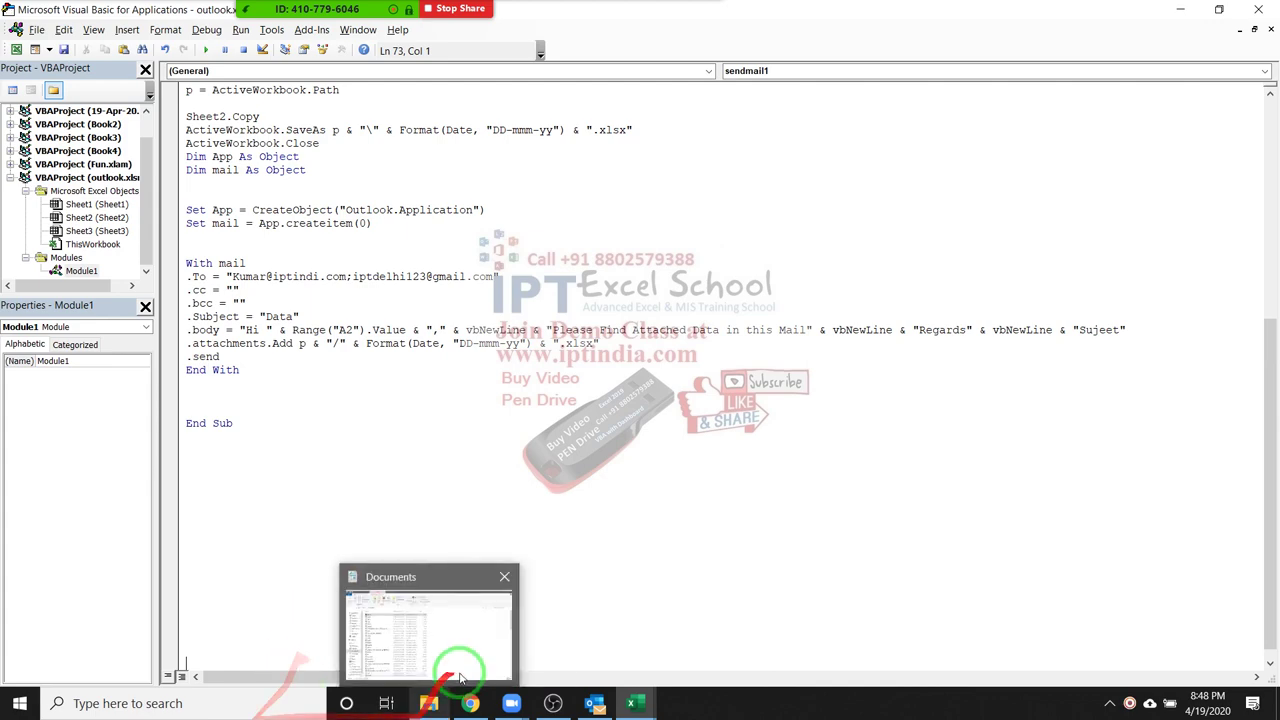
- Ctrl-drag Sheet2 to create Sheet2 (2) and place it before Sheet3
mouse_move(630, 703)
click(592, 670)
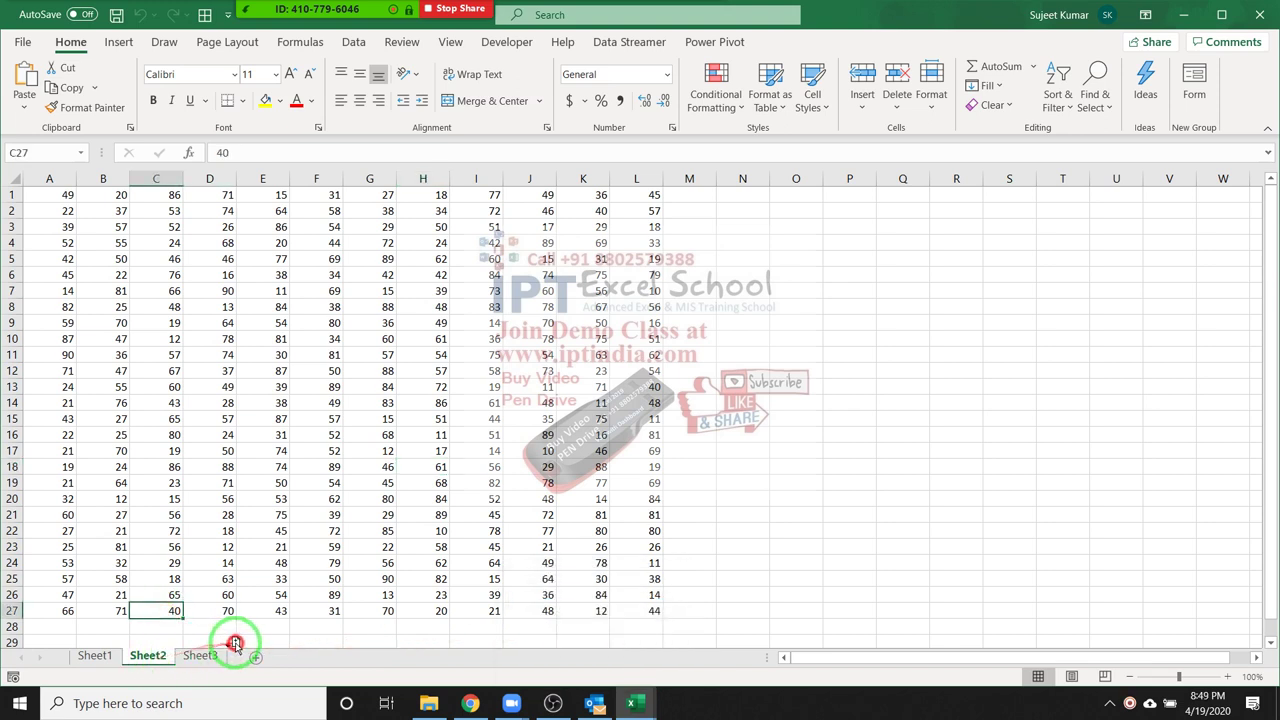
drag(150, 664, 229, 650)
click(196, 658)
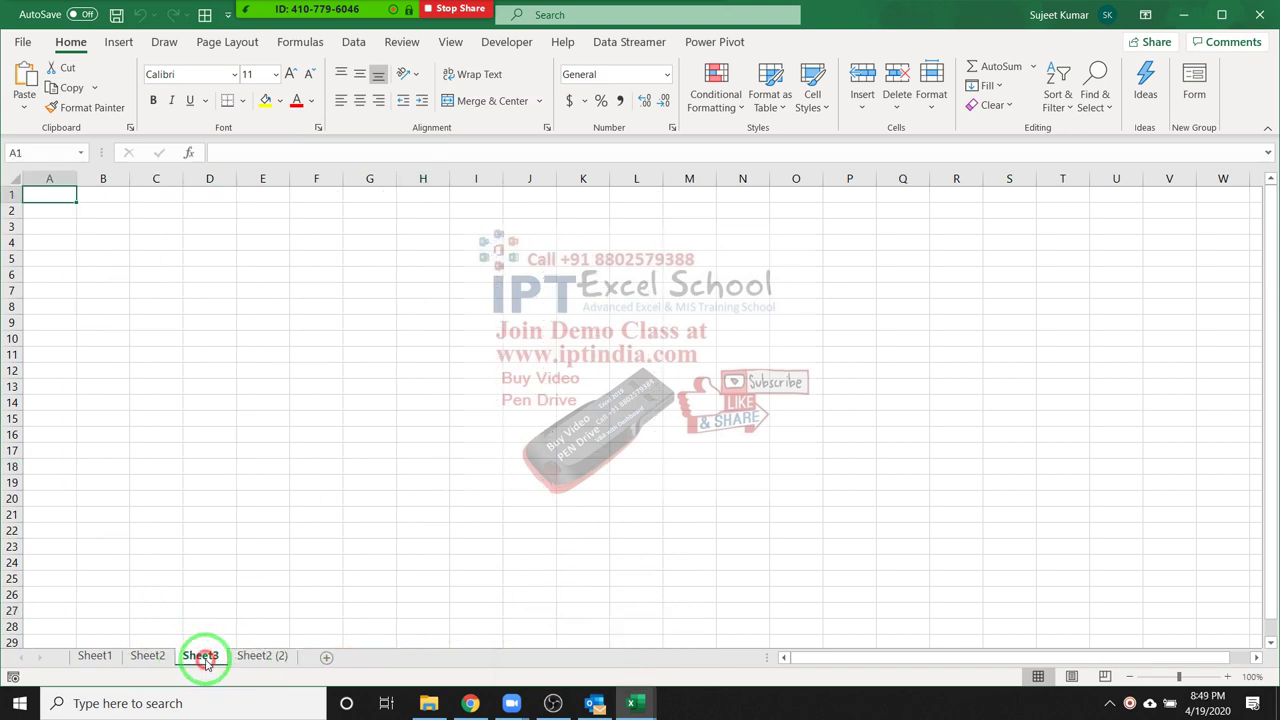
drag(259, 658, 215, 660)
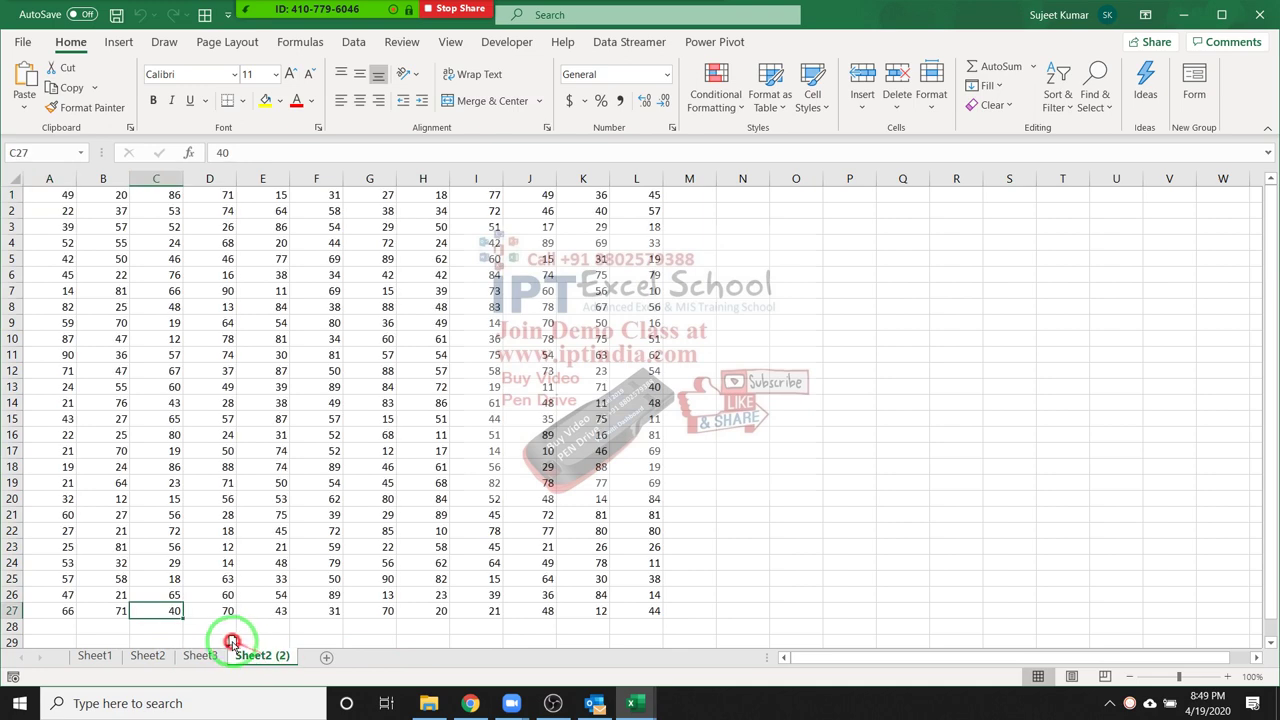
- Copy Sheet2 and Sheet2 (2) together into a new book via Move or Copy
click(160, 660)
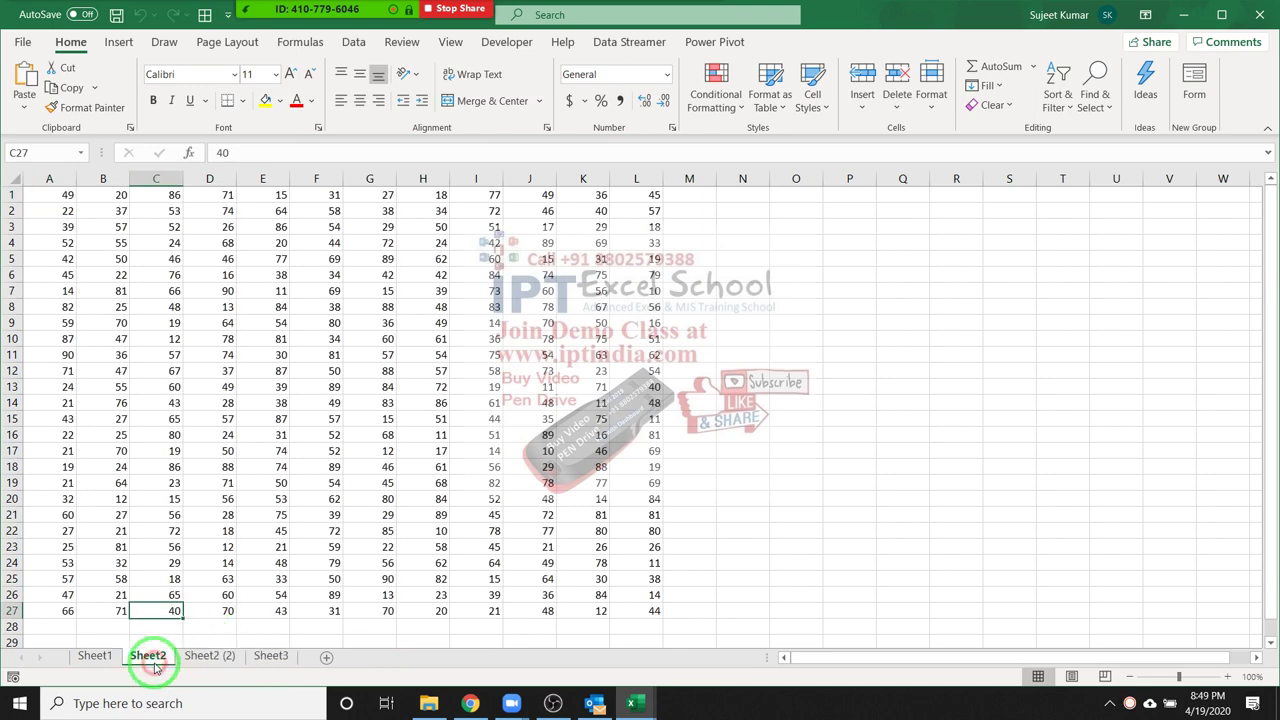
ctrl+click(188, 658)
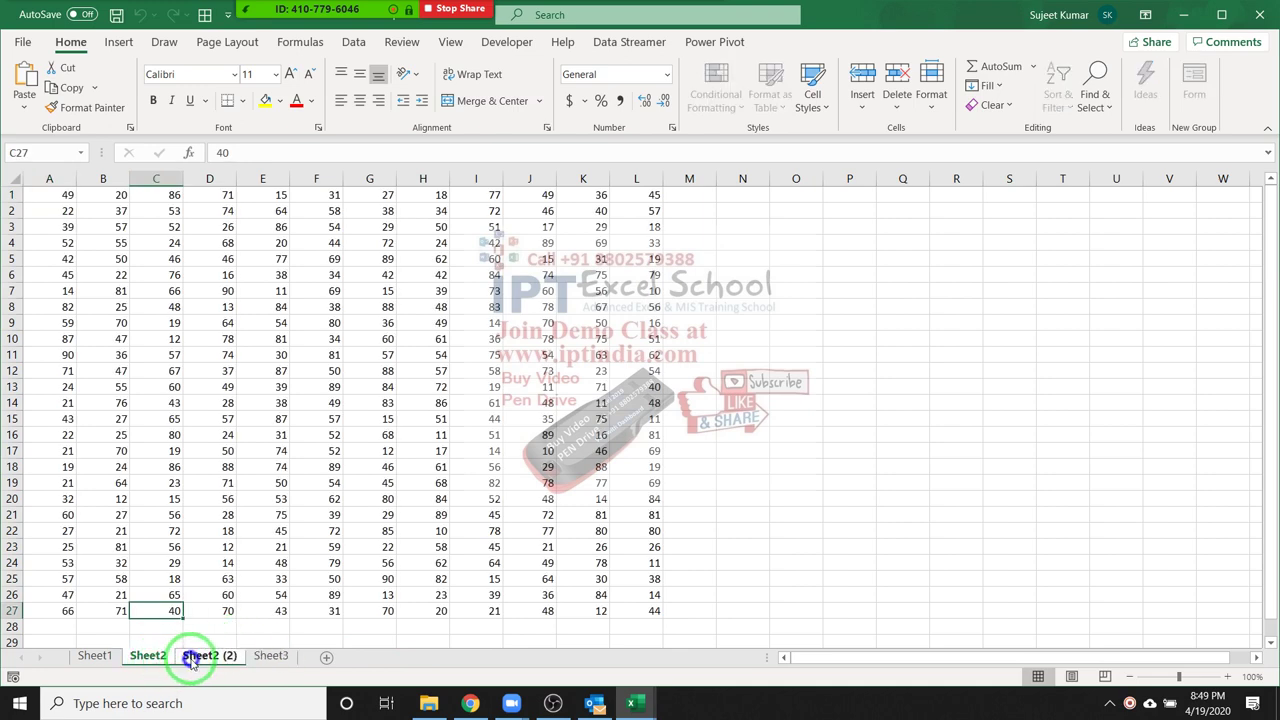
right_click(192, 657)
click(255, 474)
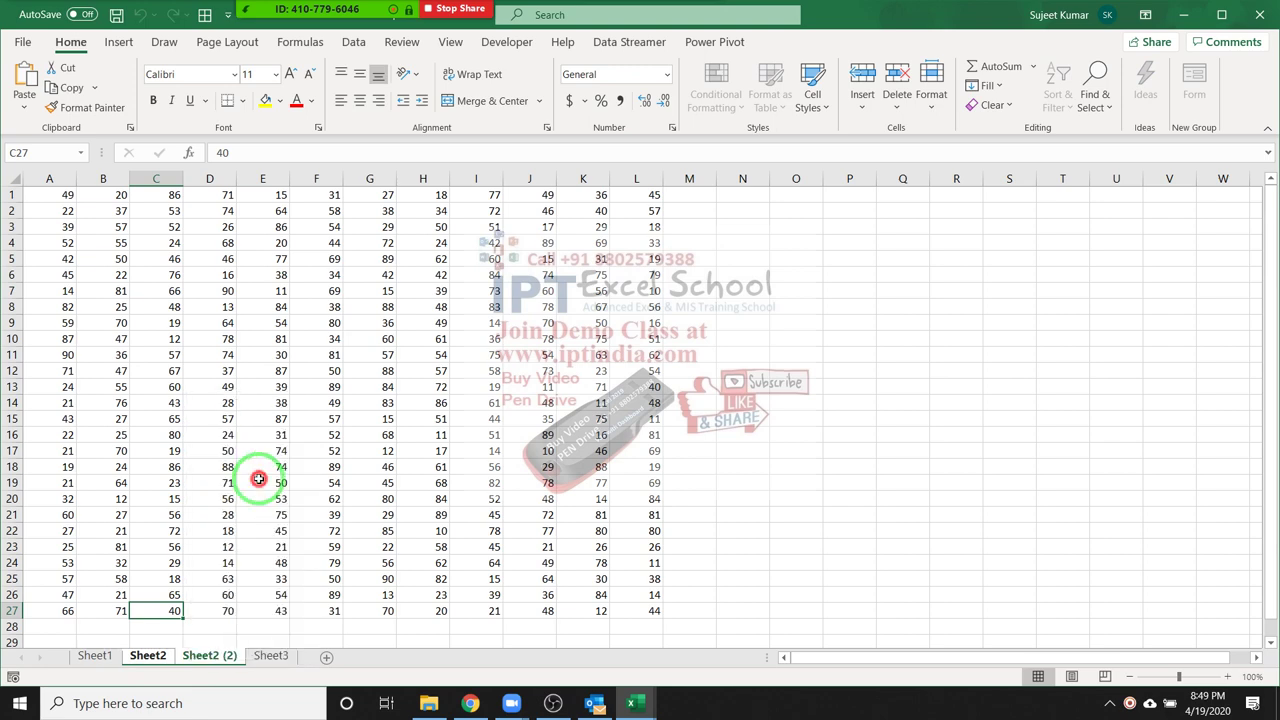
click(165, 544)
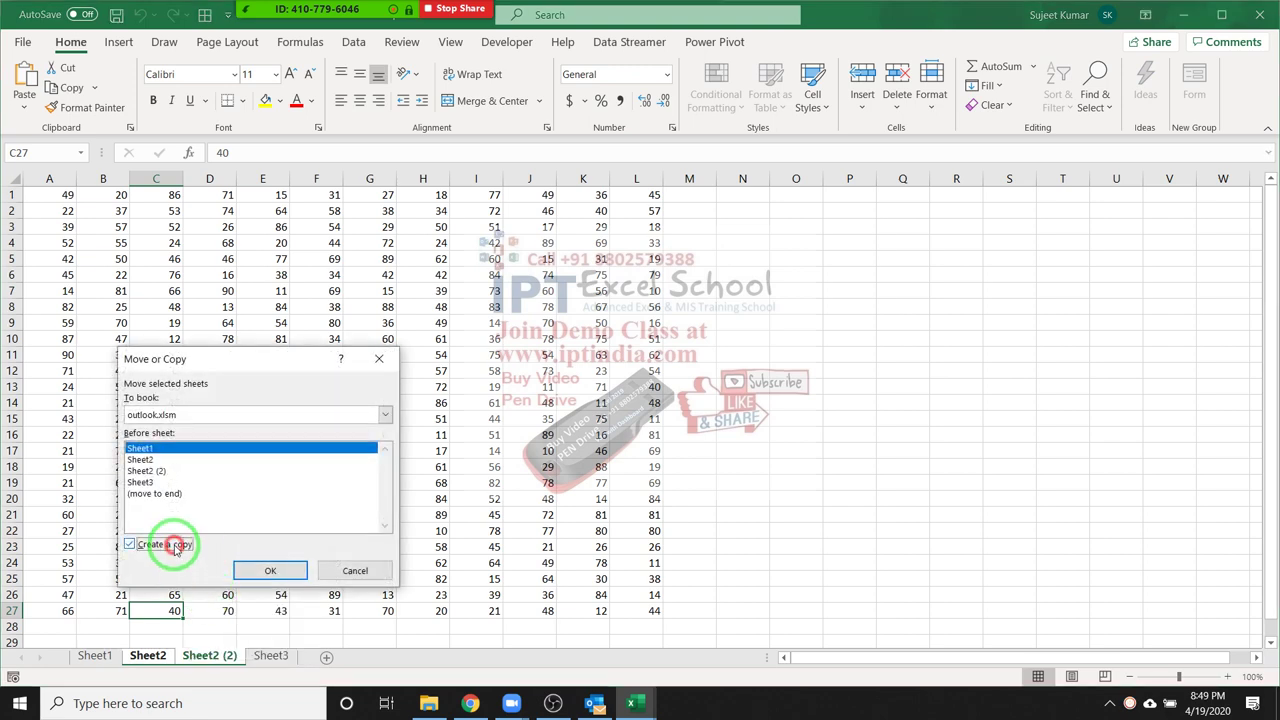
click(234, 420)
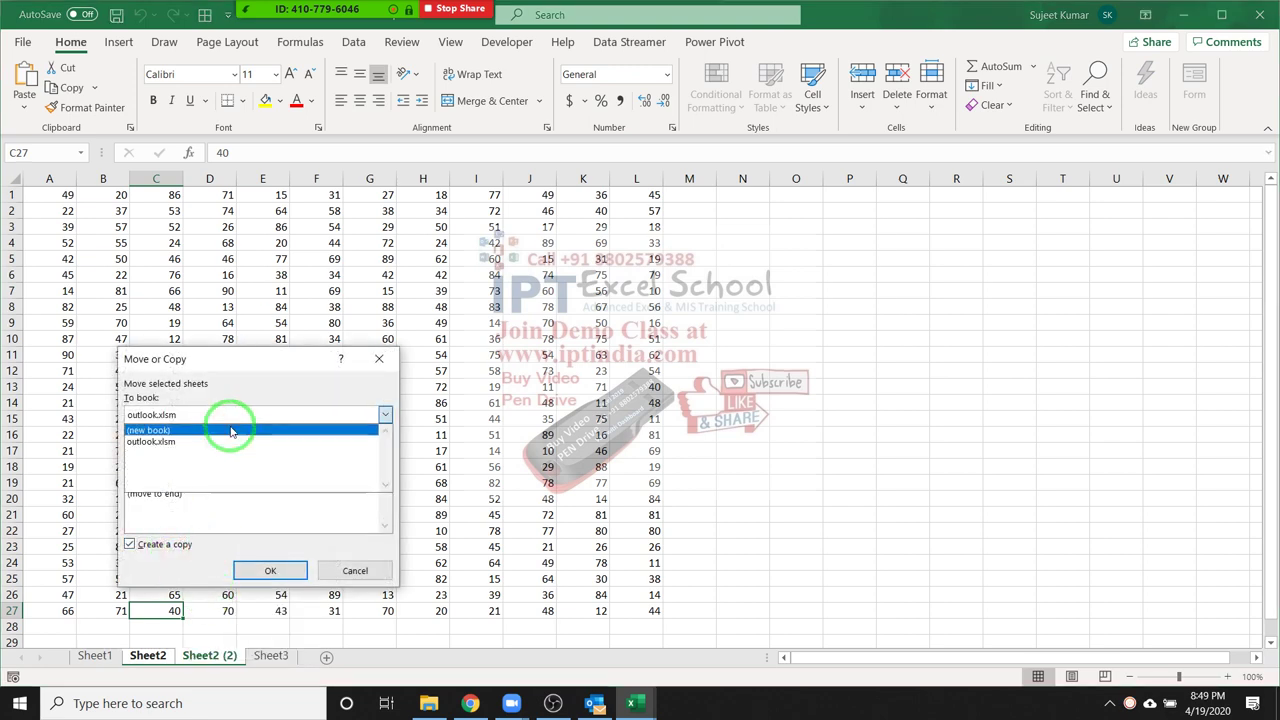
click(229, 426)
click(271, 572)
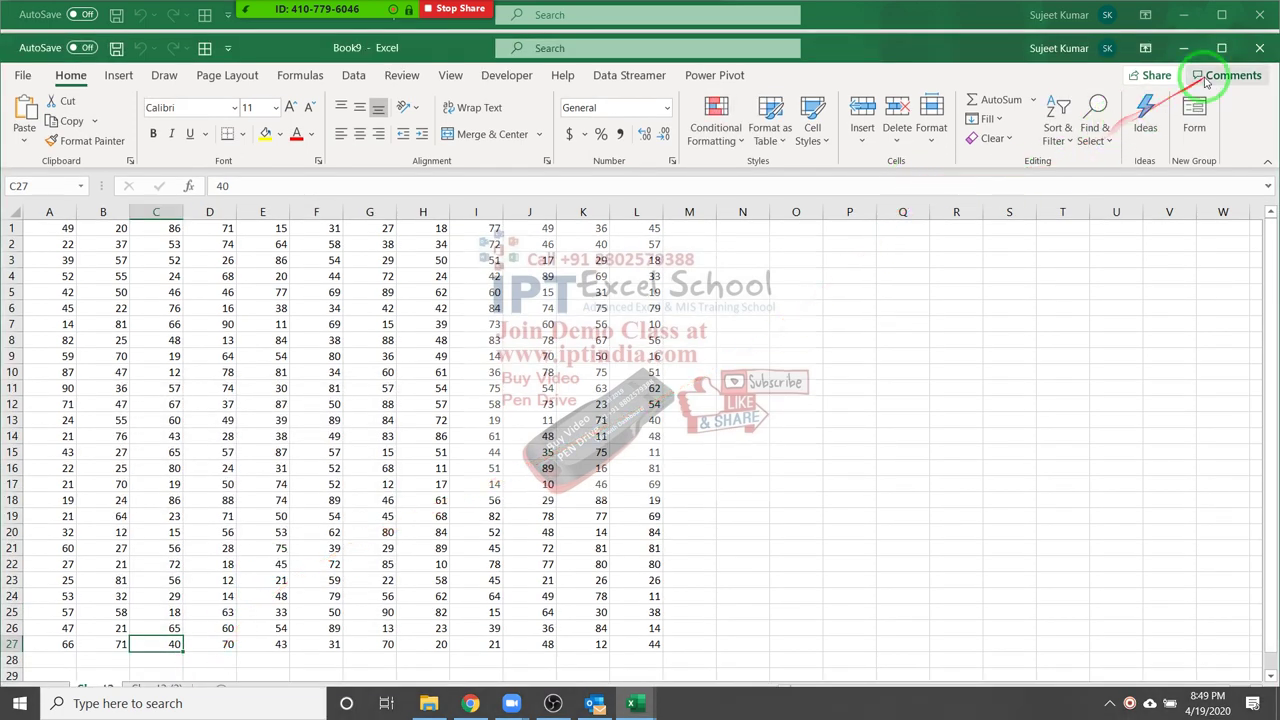
- Close the new Book9 without saving and return to the VBA editor
click(1221, 47)
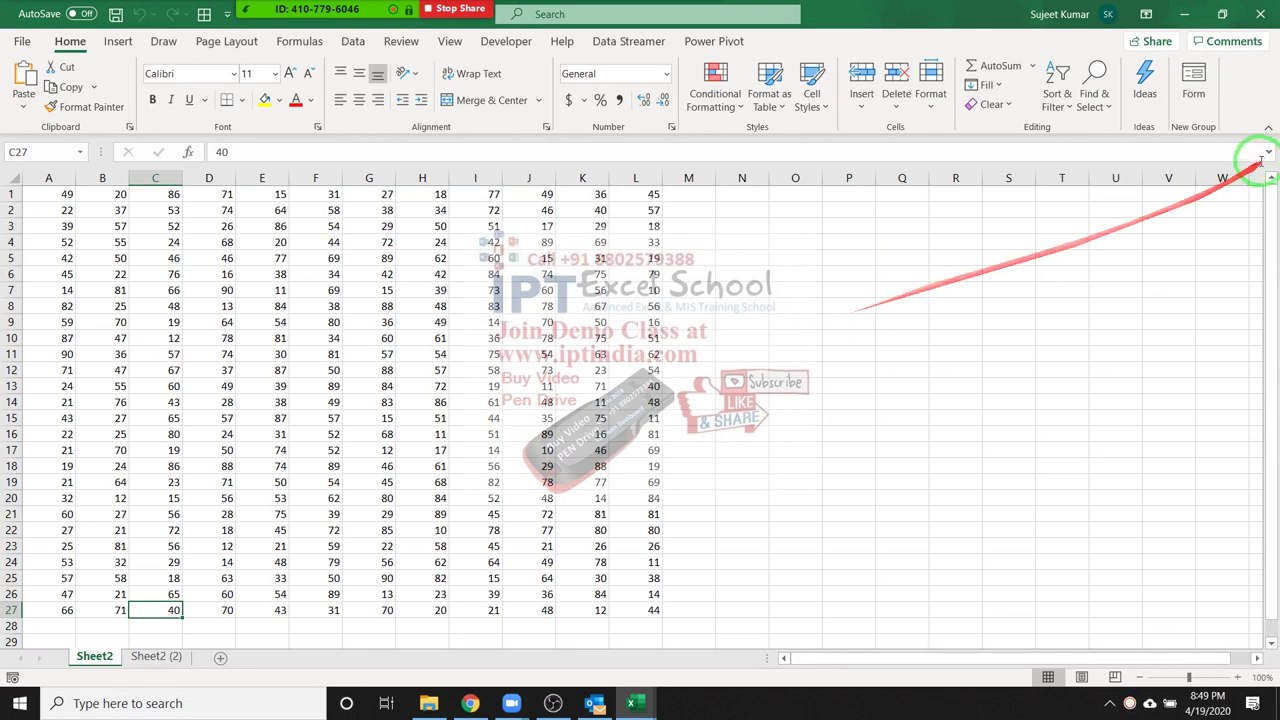
click(1262, 14)
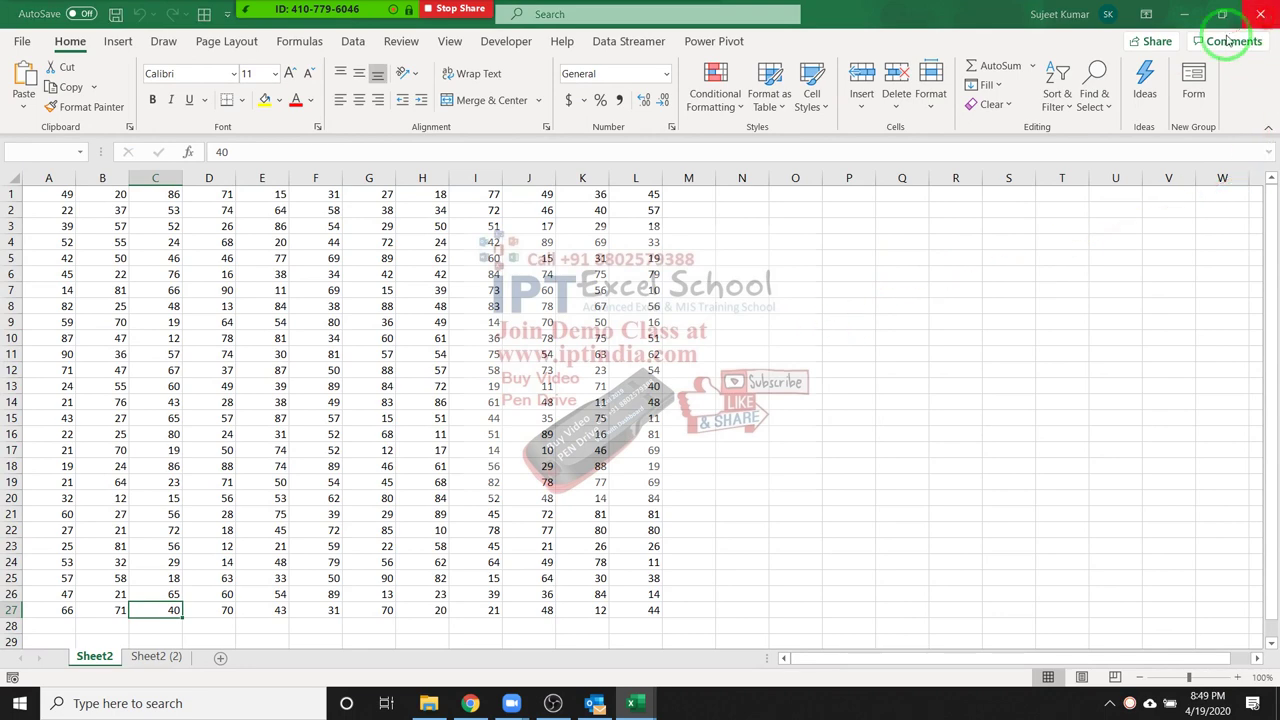
click(717, 460)
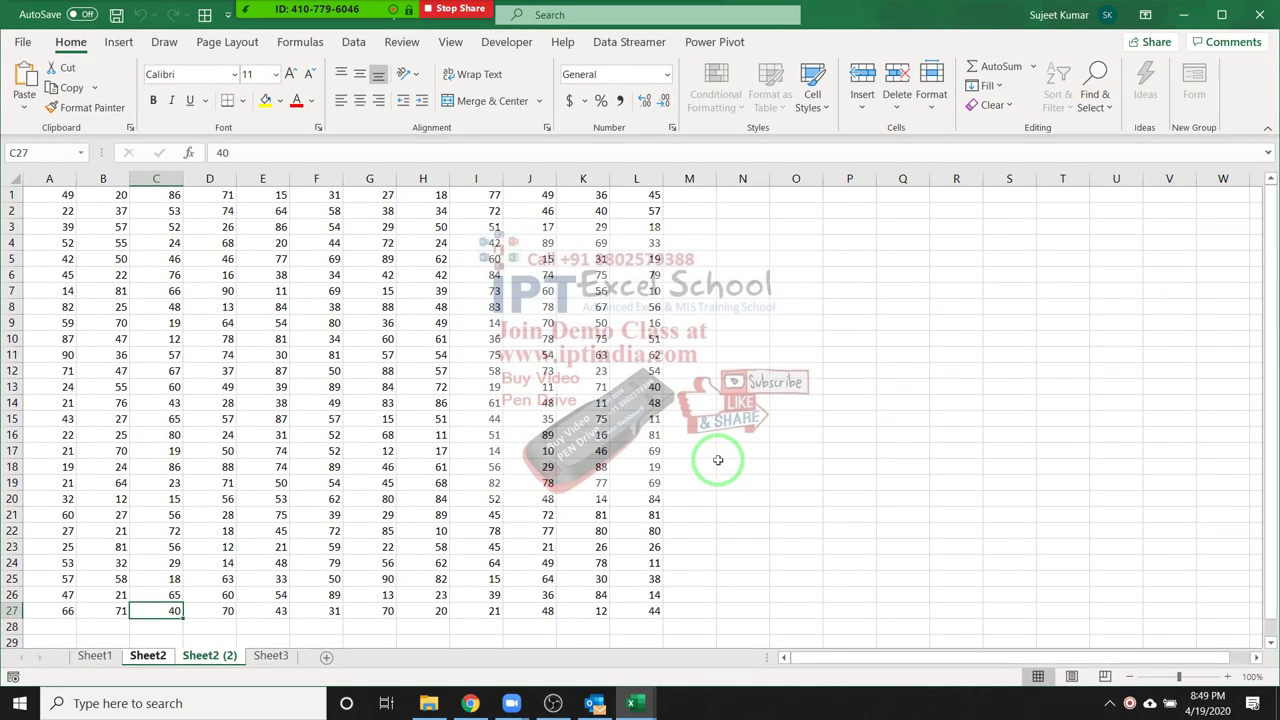
key(alt+Tab)
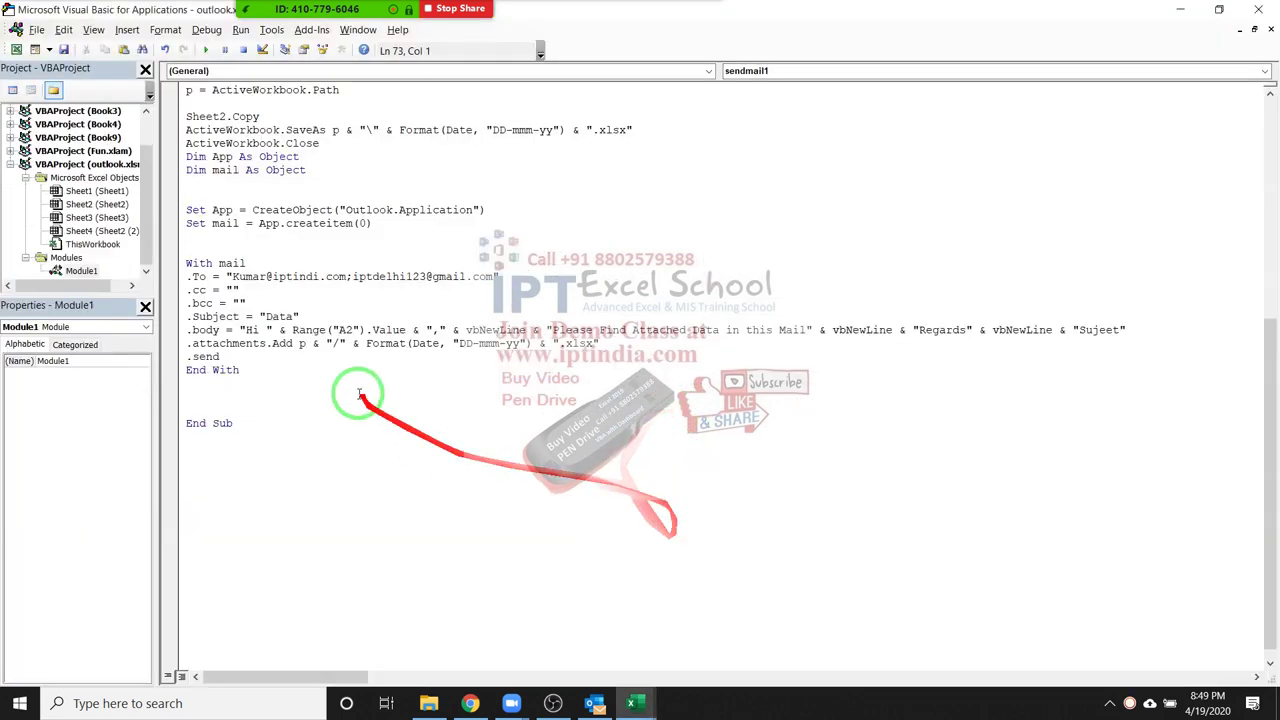
- Open a fresh blank line directly below Sheet2.Copy in sendmail1
click(216, 118)
key(Down)
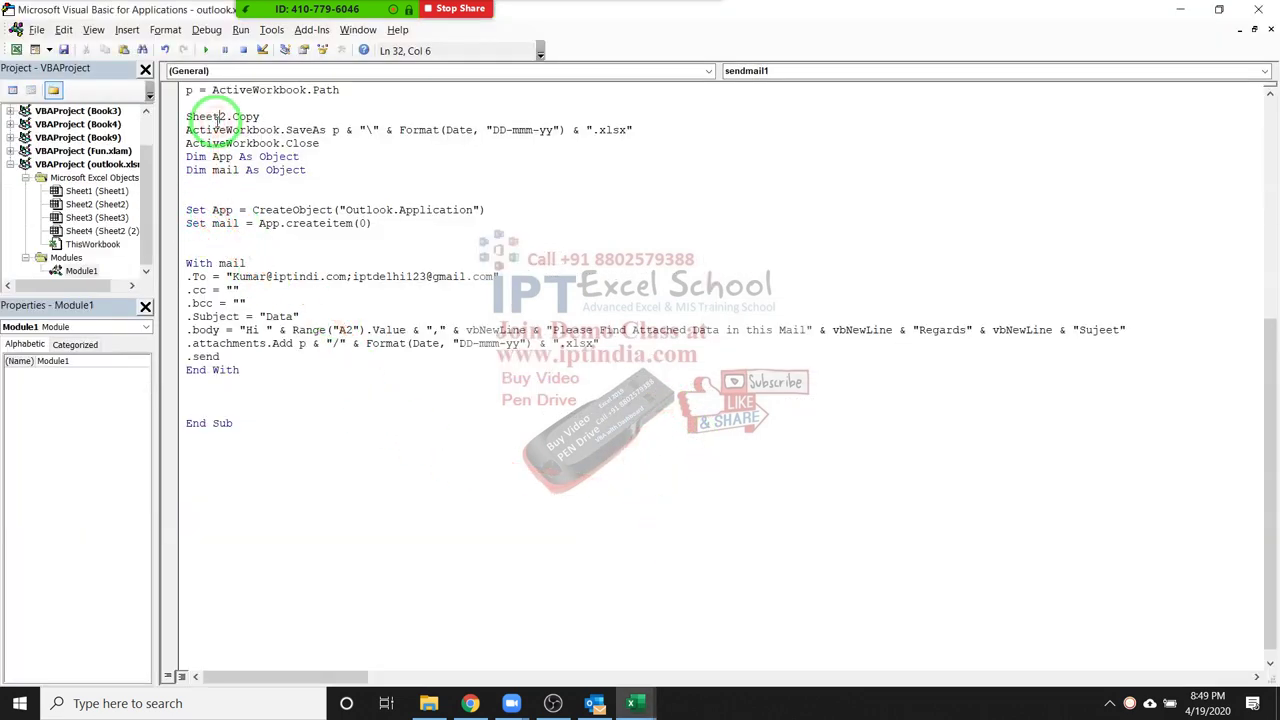
key(Up)
key(Left)
key(Return)
key(Down)
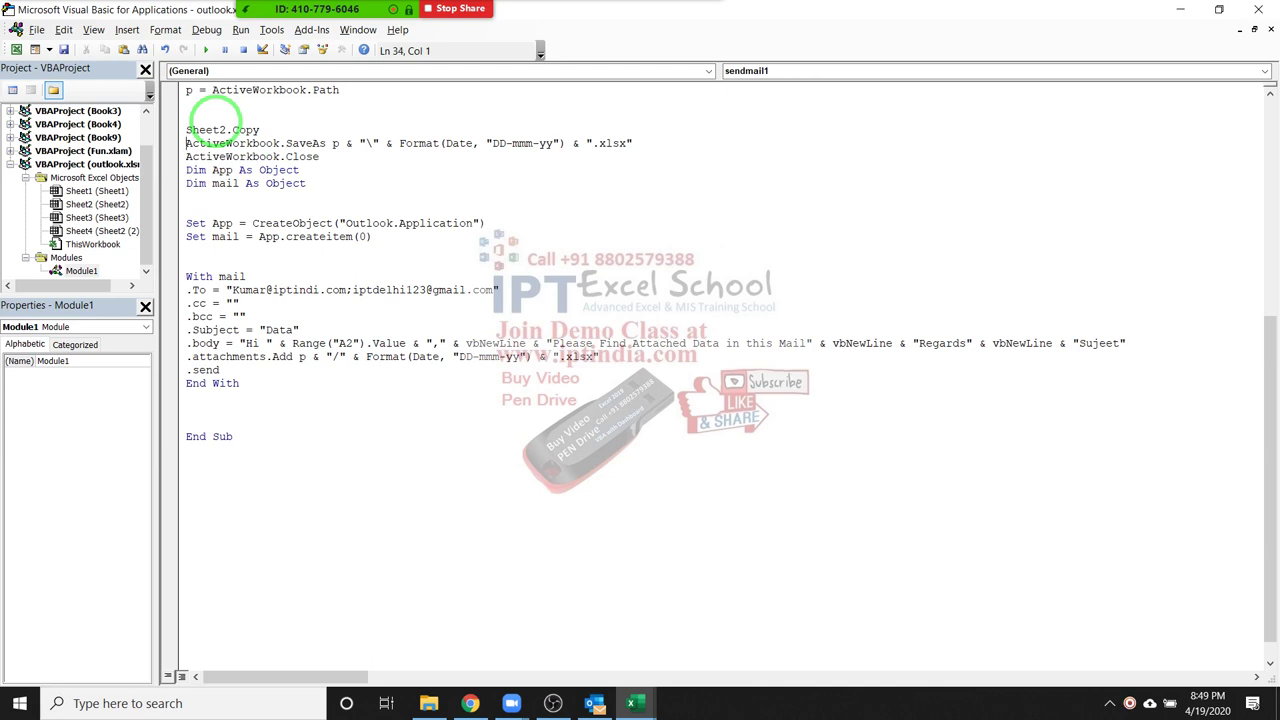
key(Return)
key(Return)
key(Up)
key(Up)
- Type the statement Sheets(Array("Sheet2", "Sheets2 (2)")).Move on the new line
text(sheets)
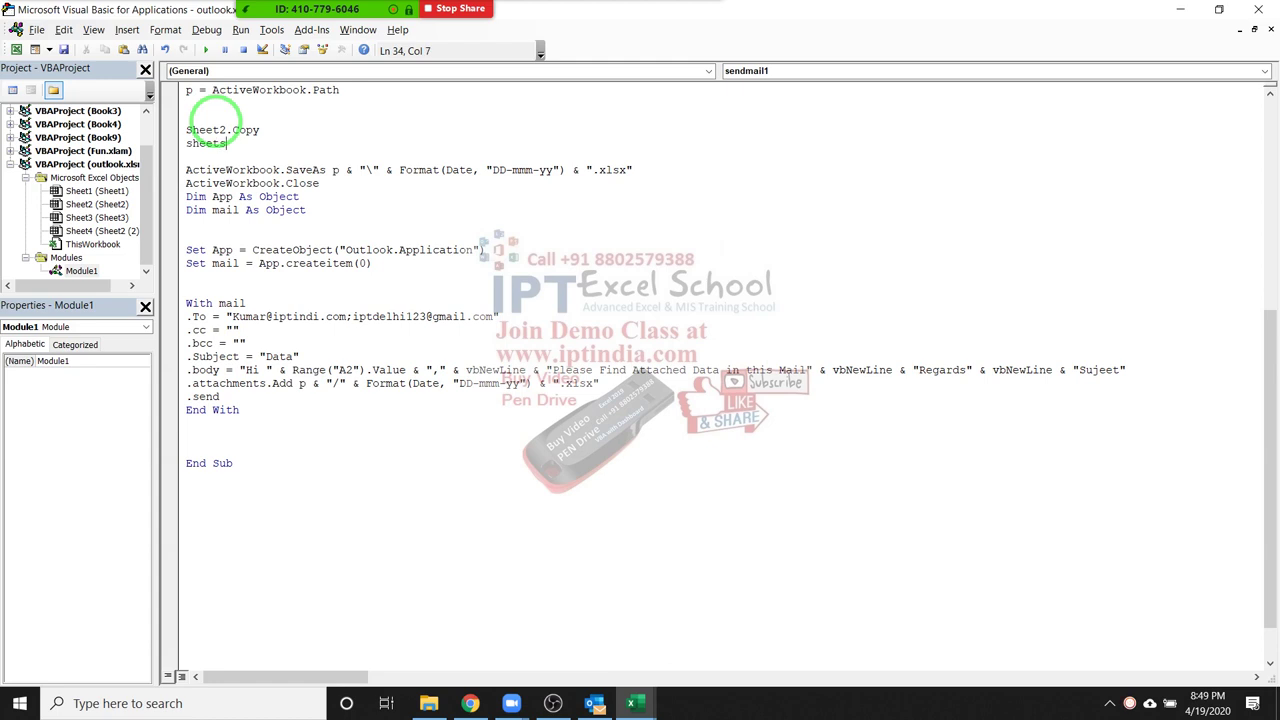
text(()
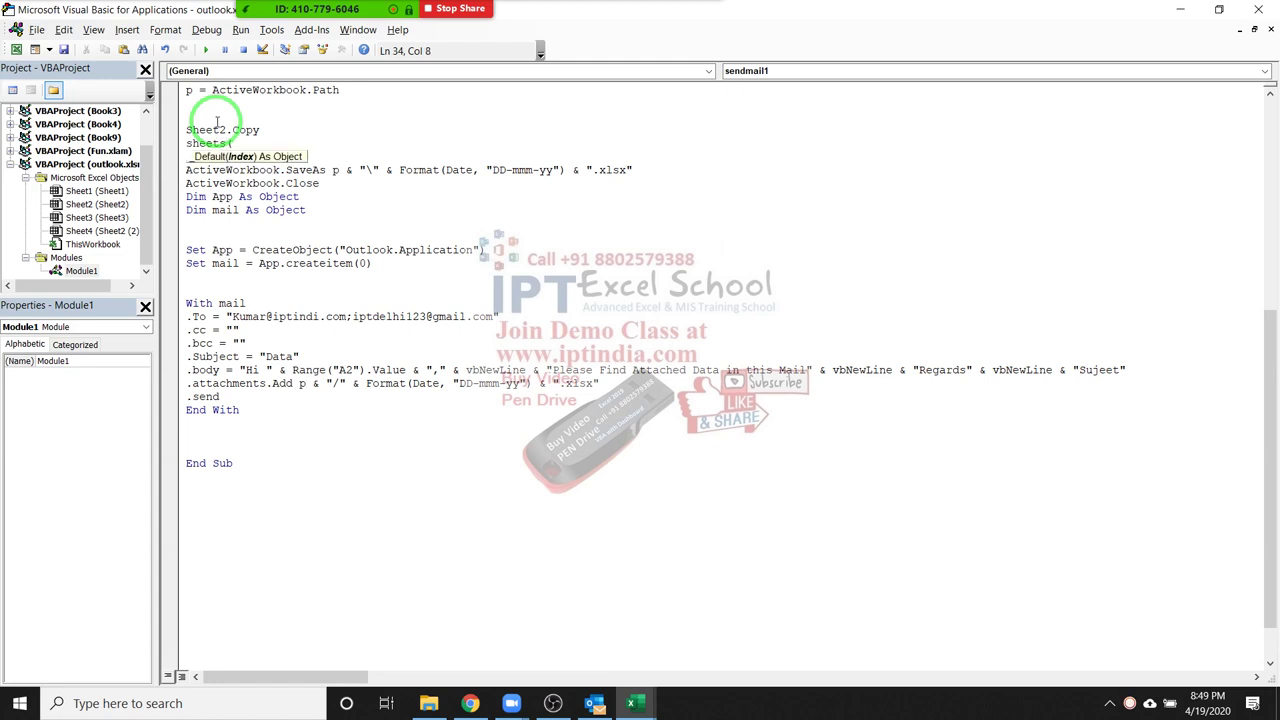
text(Array)
text((")
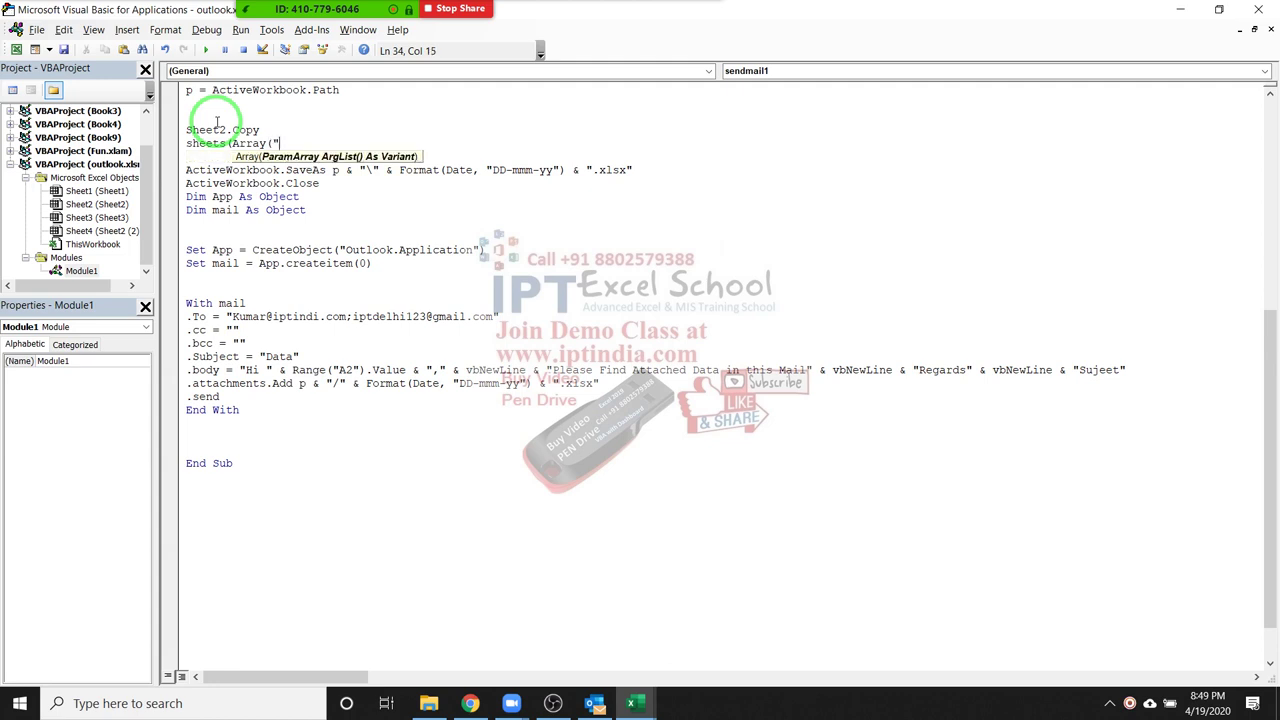
text(Sheet2)
text(")
key(BackSpace)
text(",)
text(Sheets)
text(2)
text(()
key(BackSpace)
text((2))
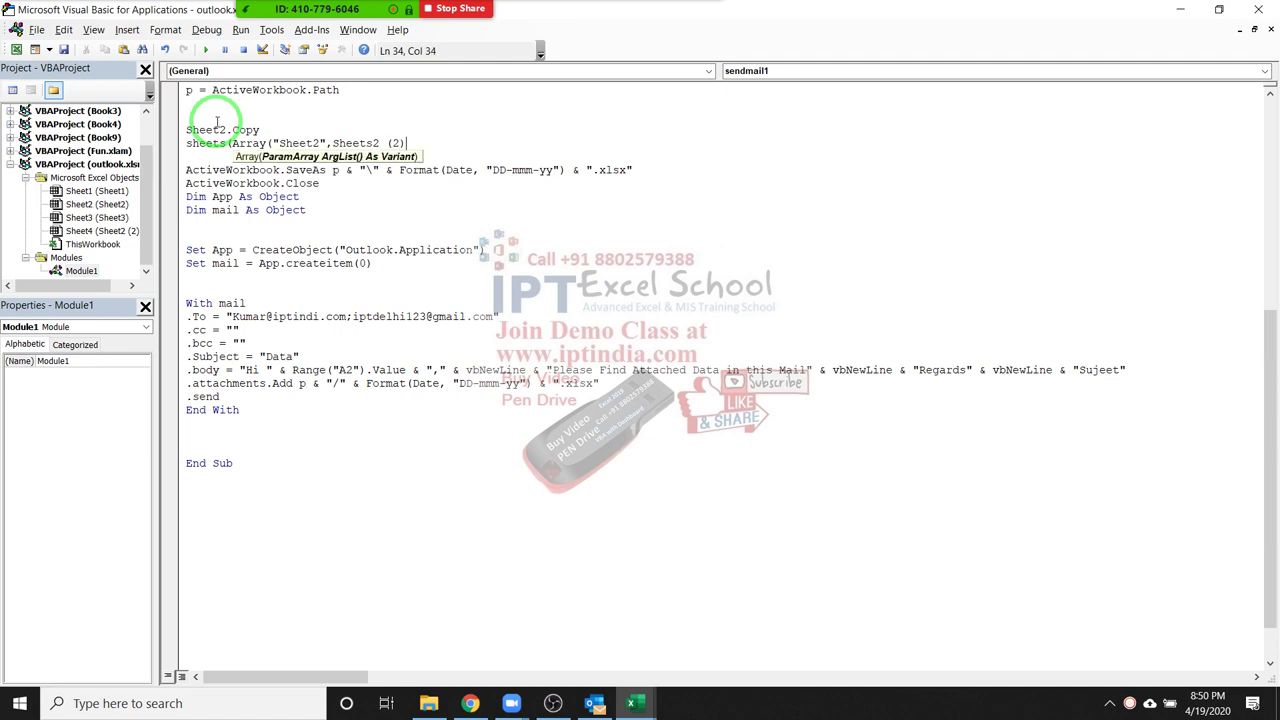
text(")
key(Left)
key(Left)
key(Left)
key(Left)
key(Left)
key(Left)
text(")
key(Right)
key(Right)
key(Right)
key(Right)
key(Right)
key(Right)
key(Right)
text())
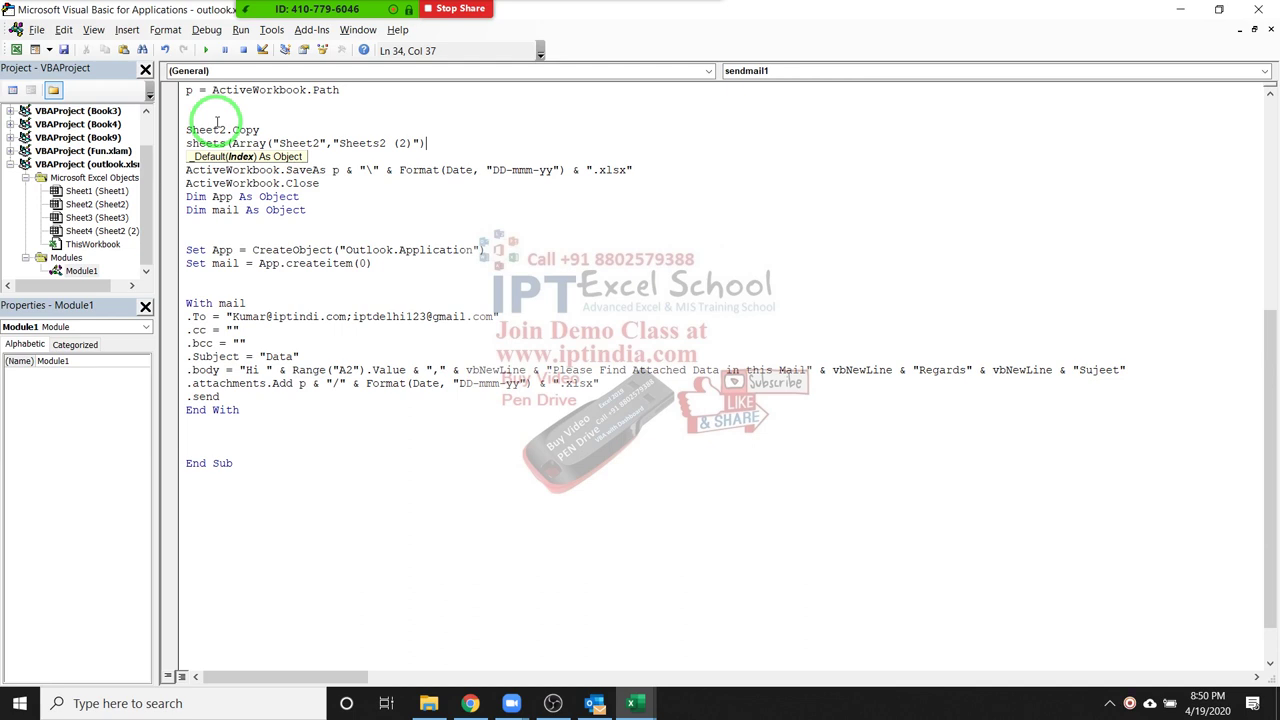
text().Move)
key(Return)
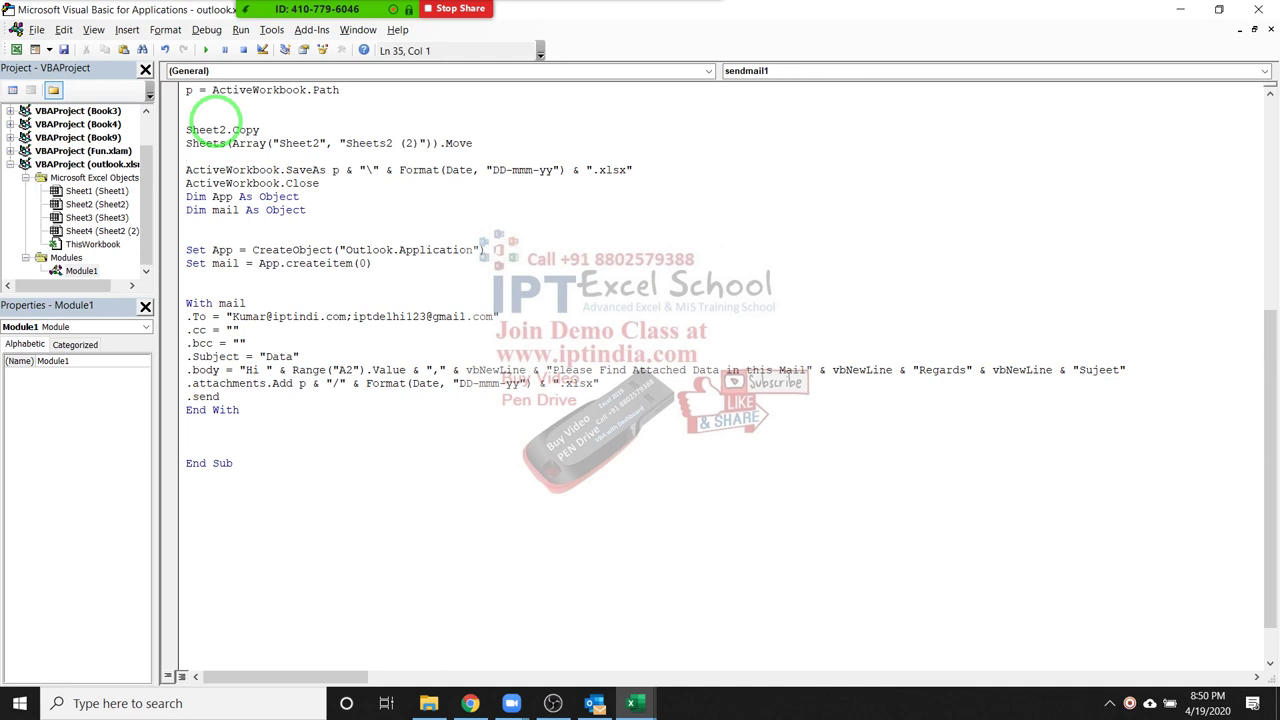
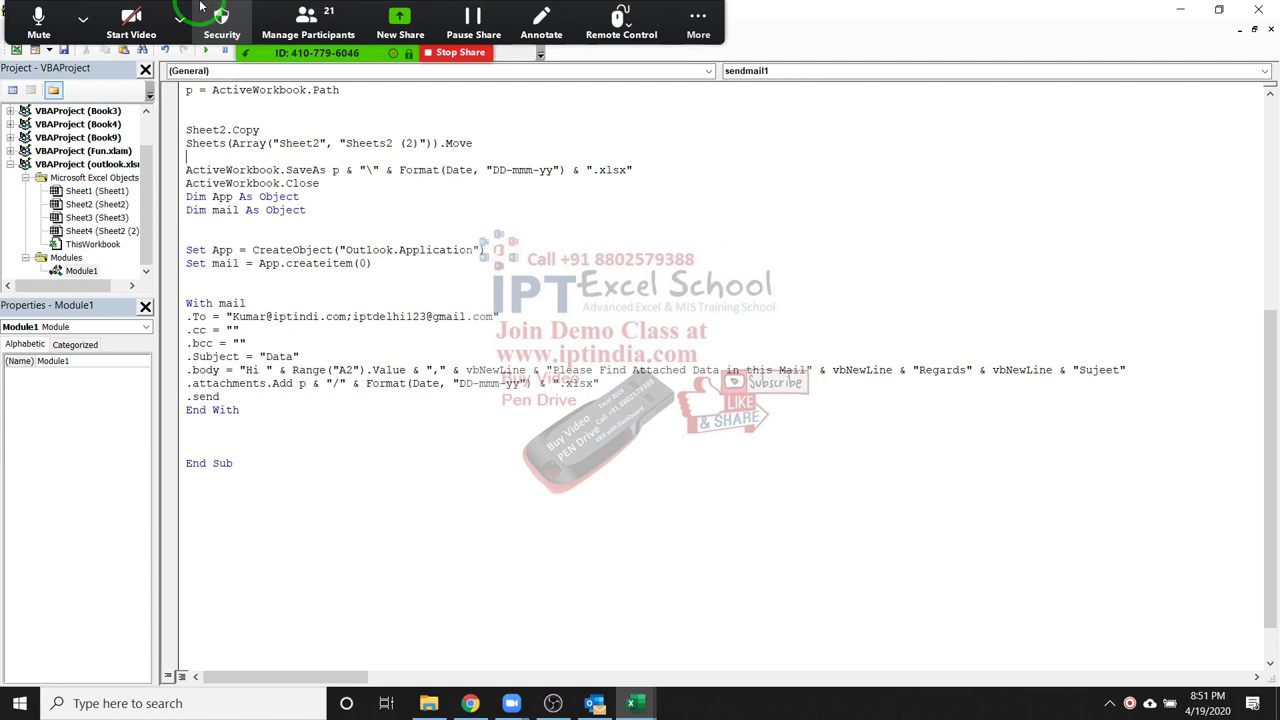
- Select cells C1:H11 on Sheet2, then return to the code below End Sub
key(alt+F11)
click(179, 18)
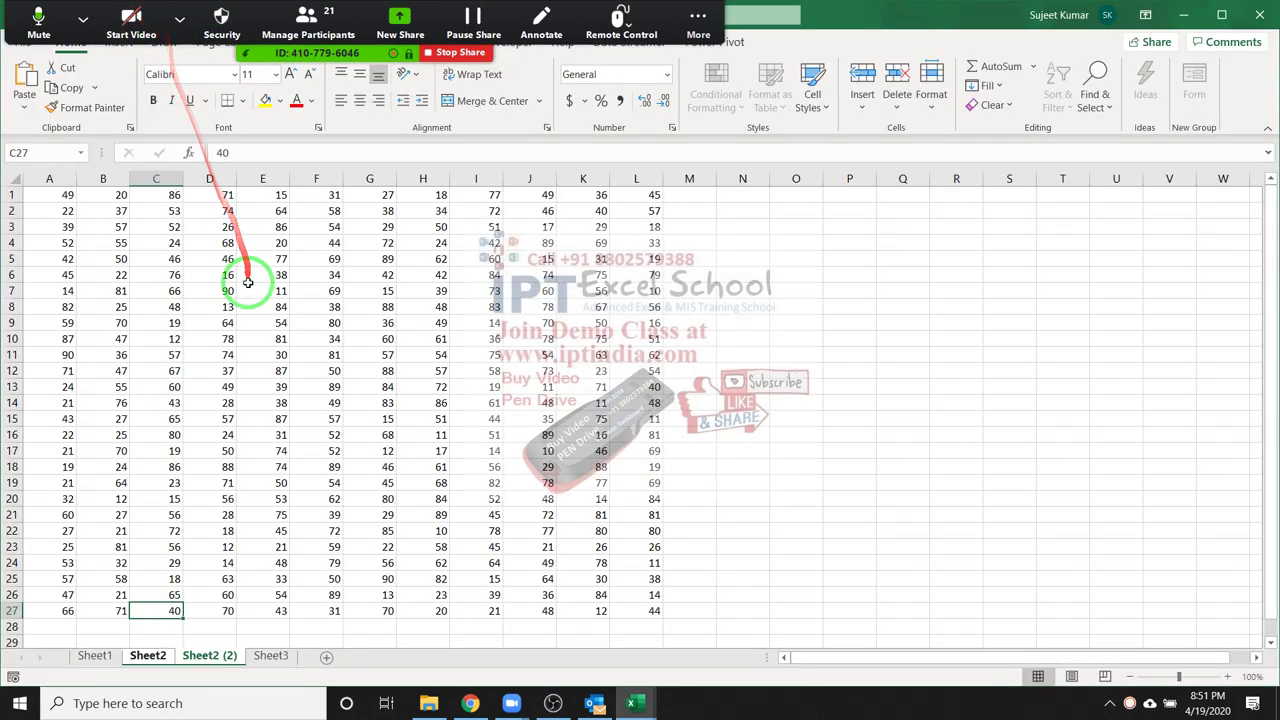
drag(158, 195, 426, 355)
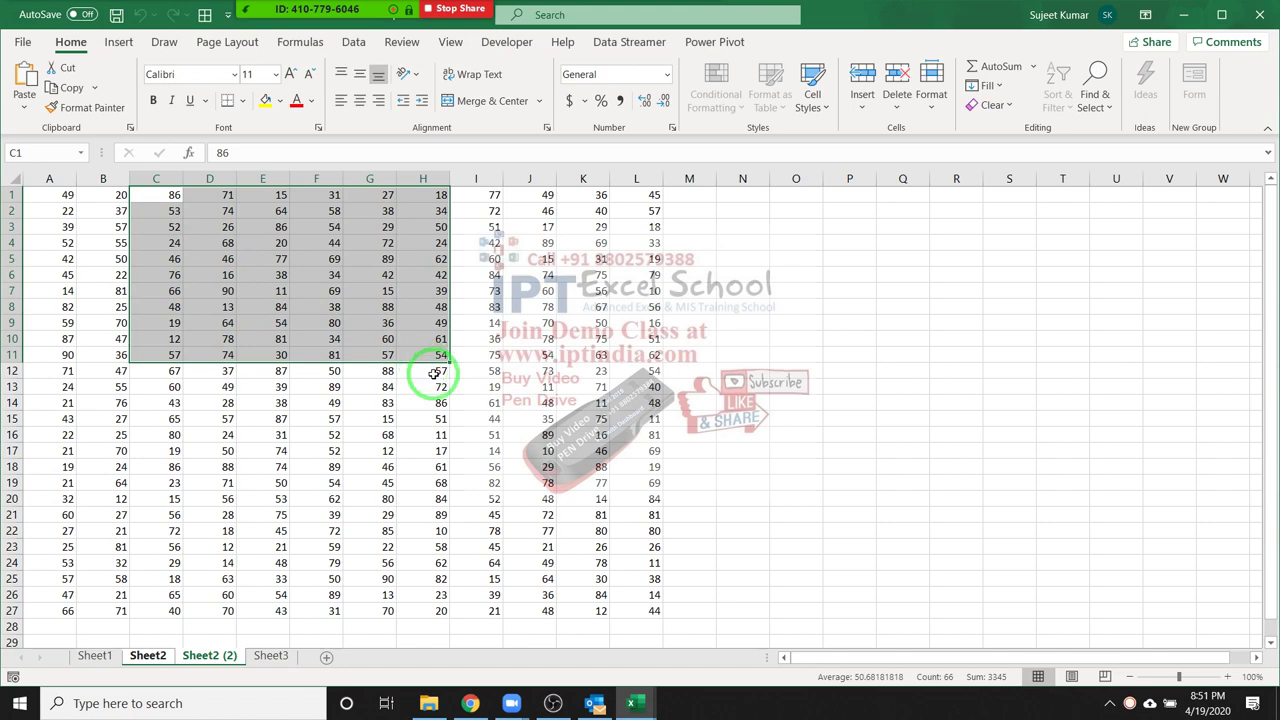
key(alt+F11)
click(222, 487)
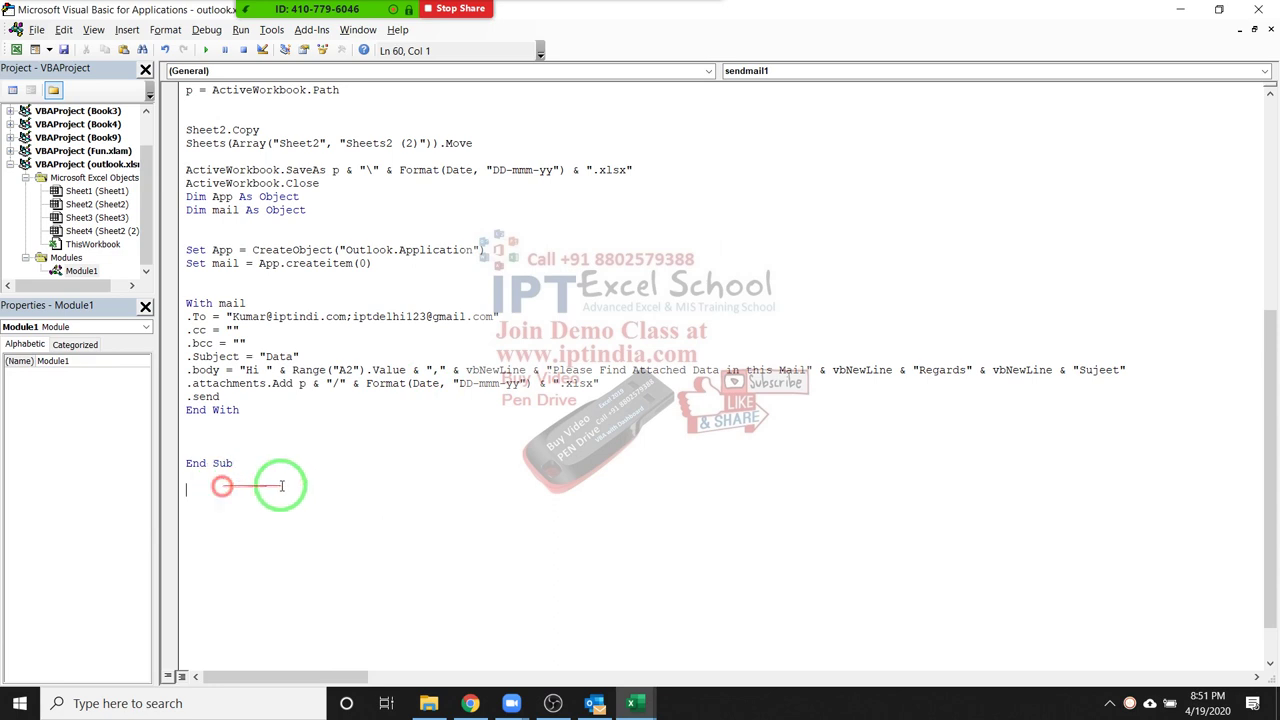
- Create a new procedure named sendmail_1 below the existing macro
key(Return)
text(sub r)
key(BackSpace)
text(sendmail())
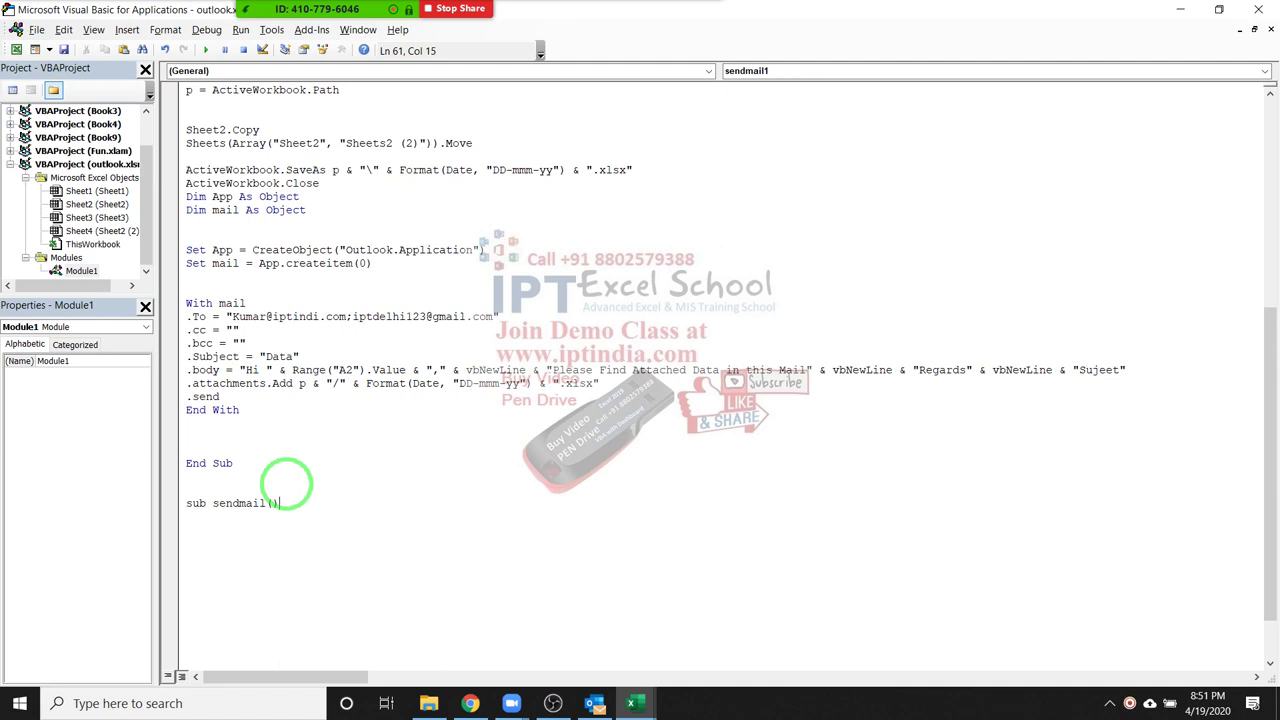
key(Return)
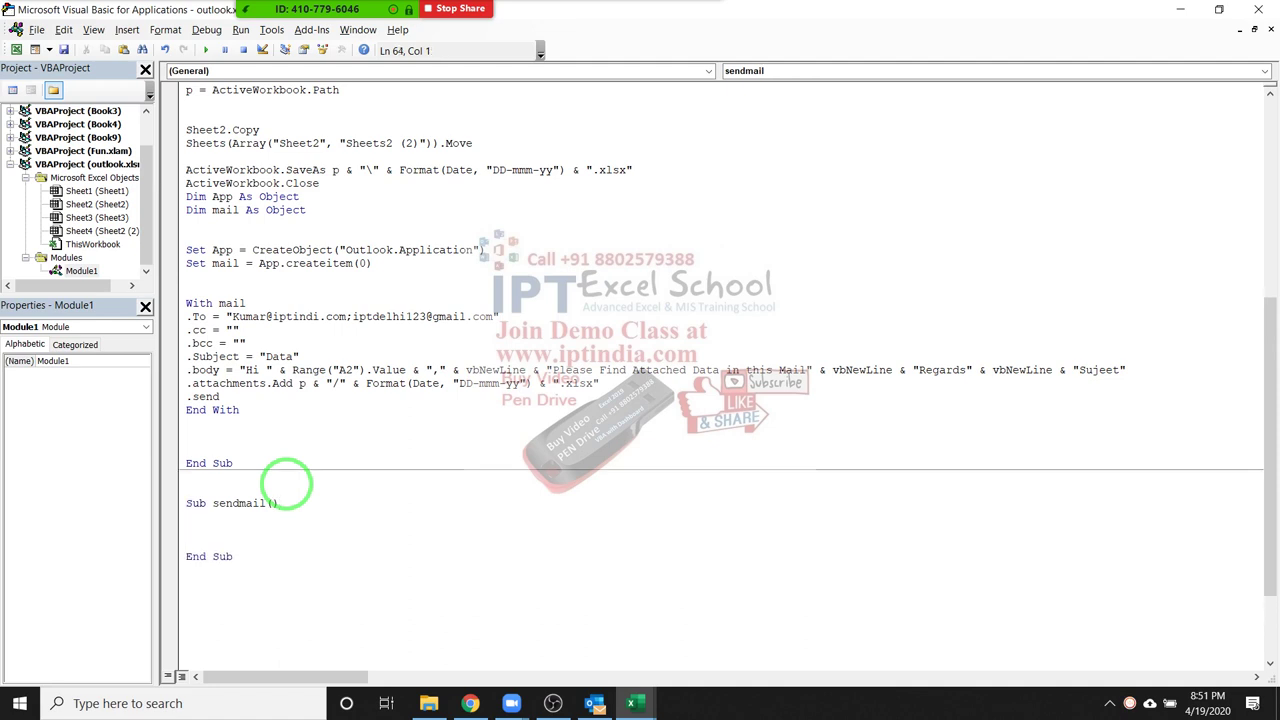
scroll(280, 486, down, 2)
click(266, 423)
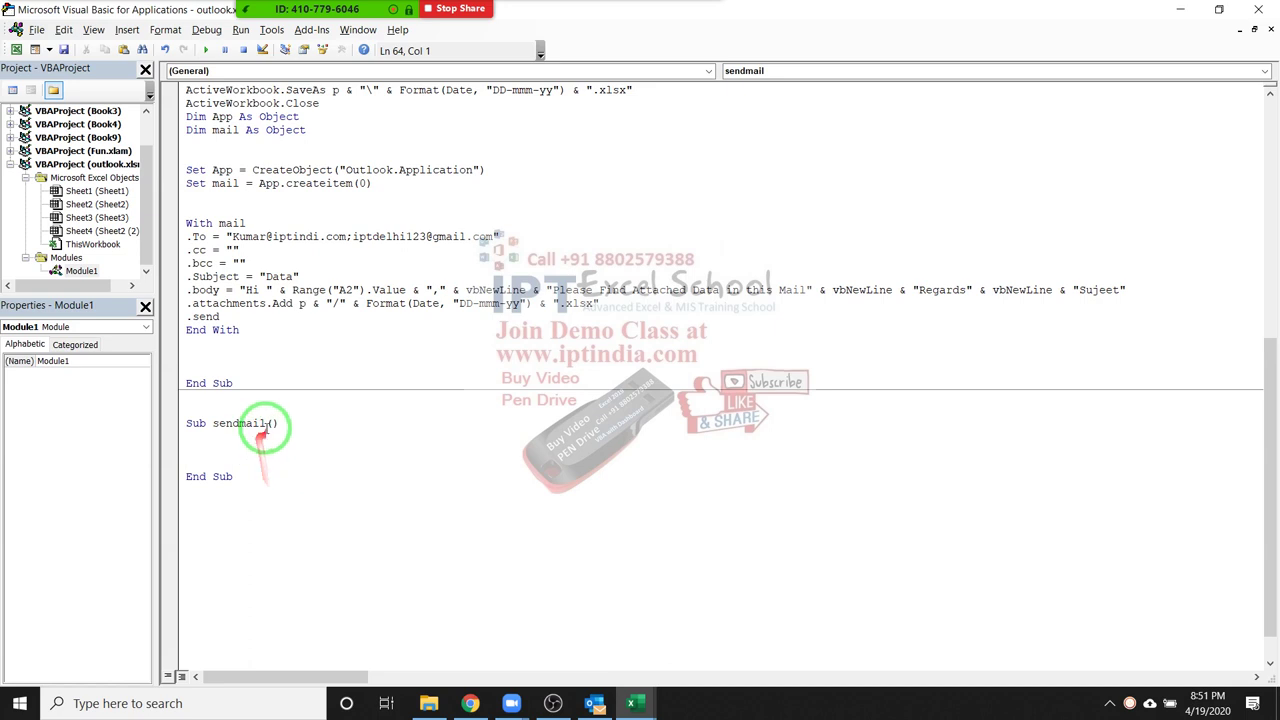
text(_1)
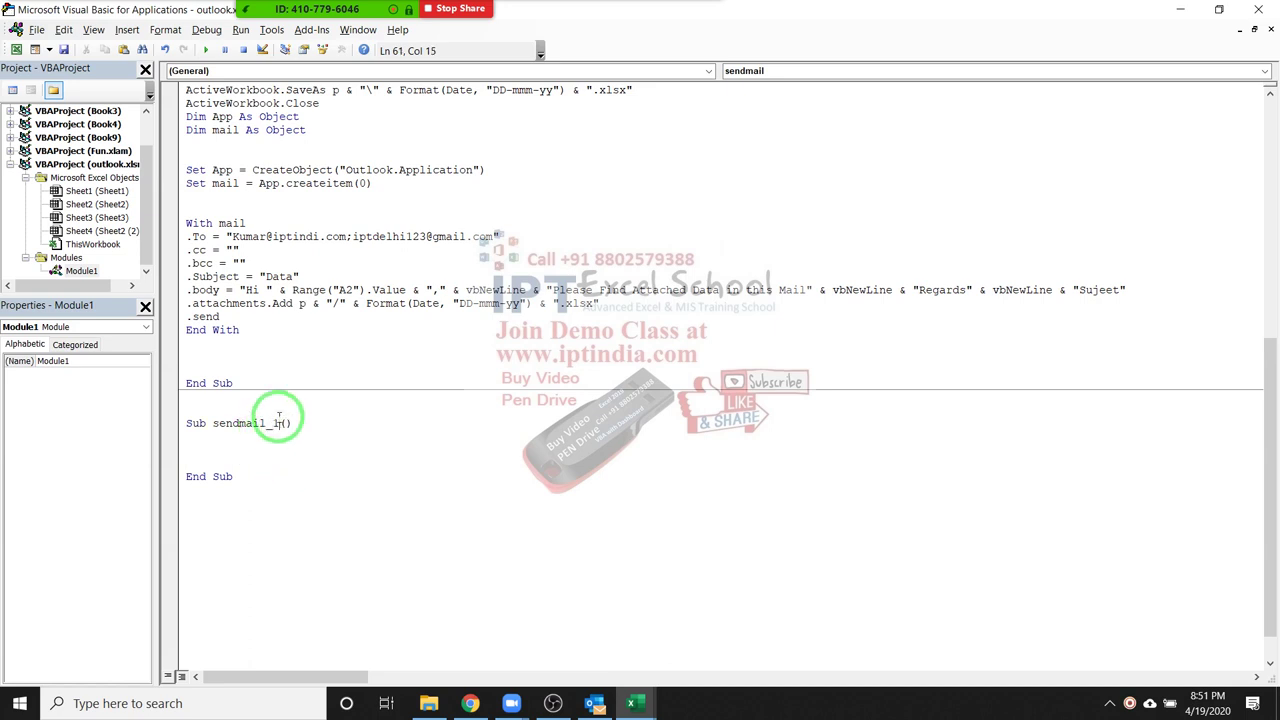
- Declare r As Range in sendmail_1 and begin the Set r = line
click(206, 449)
key(Return)
key(Return)
key(Up)
key(Up)
text(di)
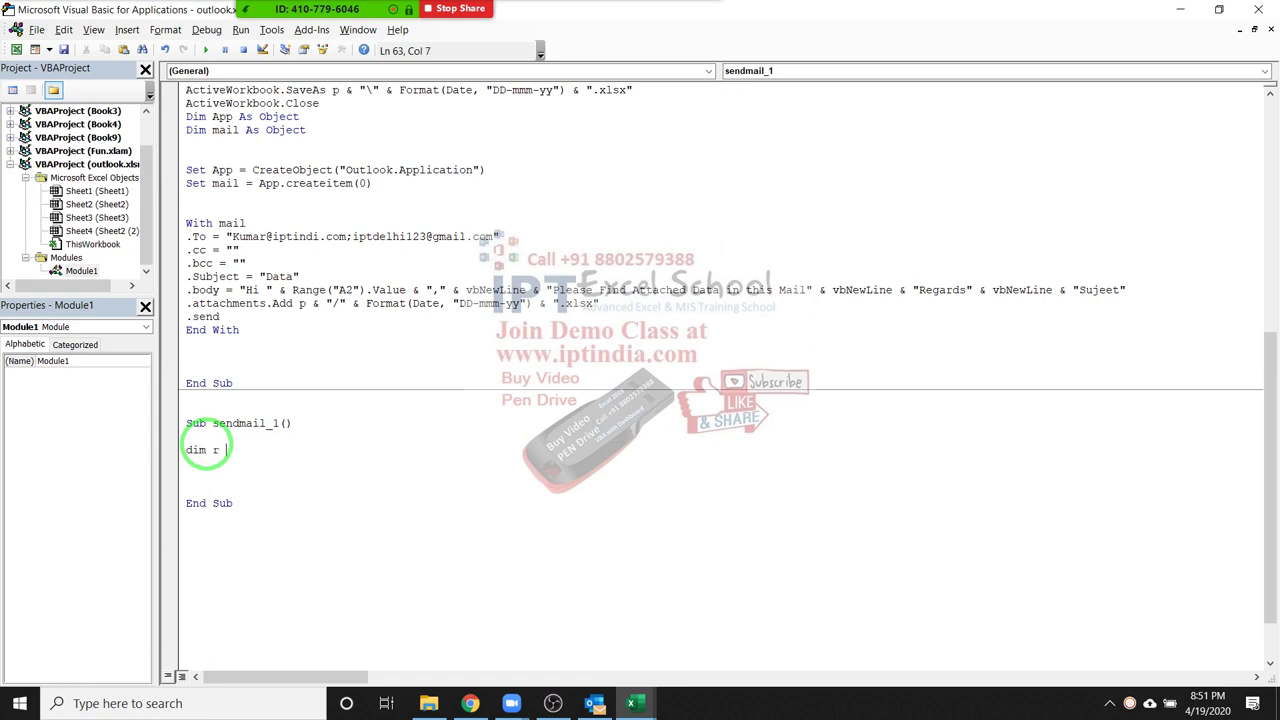
text(as ra)
key(Return)
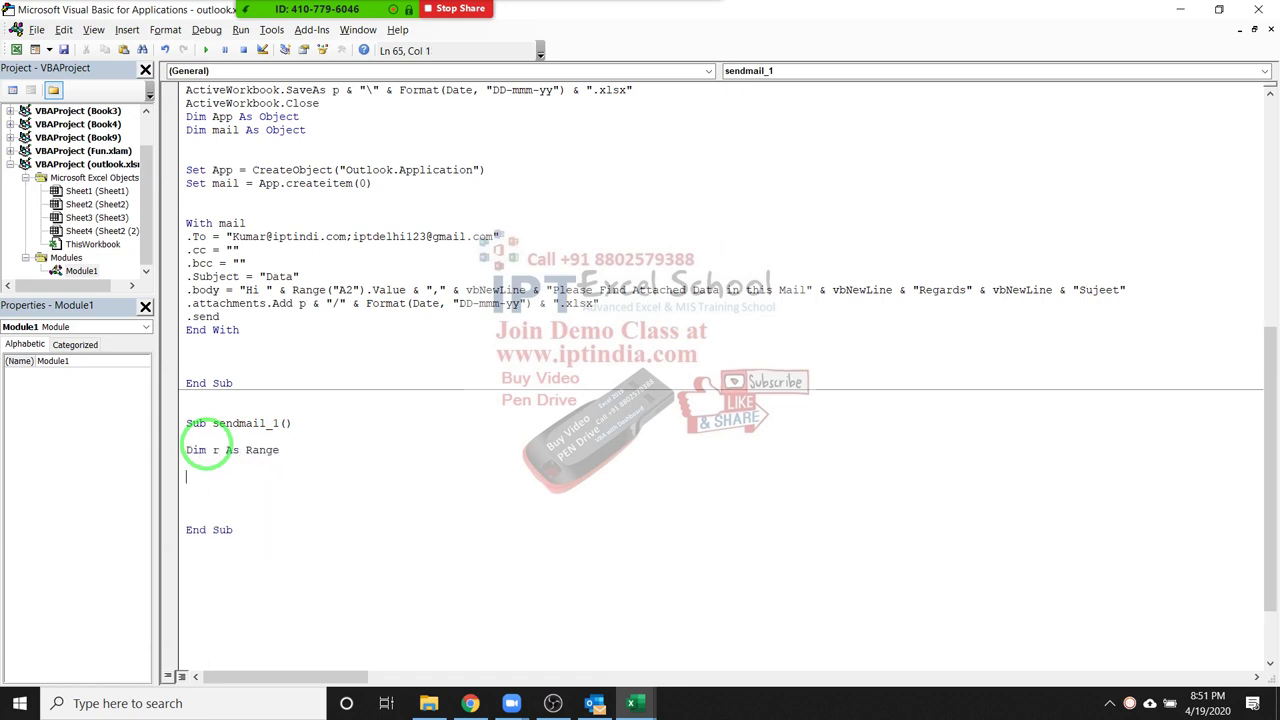
text(set r=)
key(alt+F11)
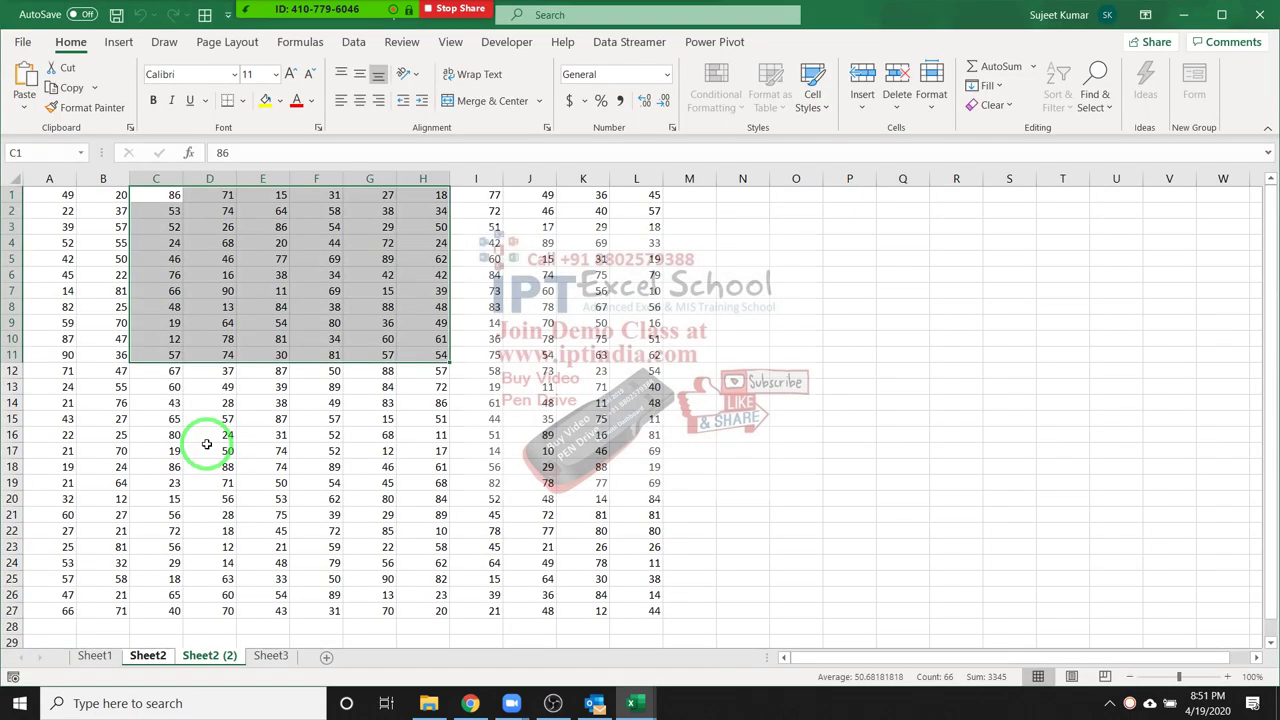
- Select C3:G12 on Sheet2 and type Selection into the Set r line
drag(171, 226, 370, 370)
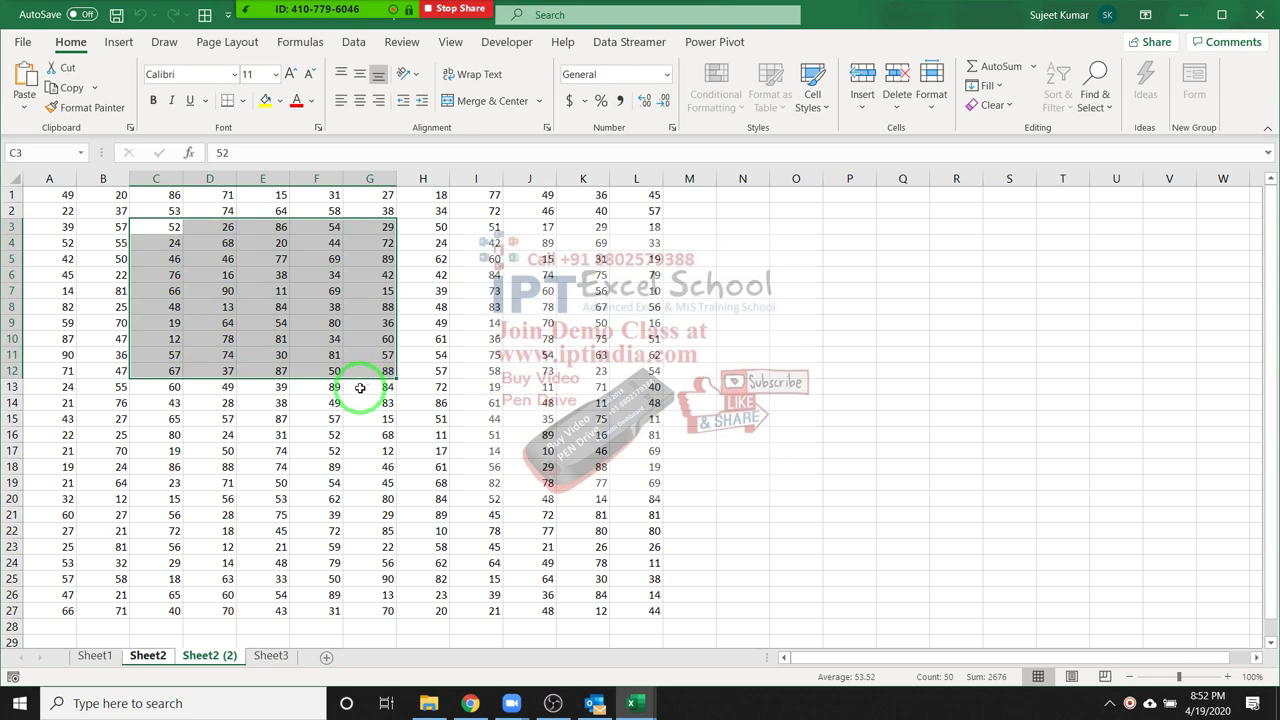
key(Tab)
key(alt+F11)
text(select)
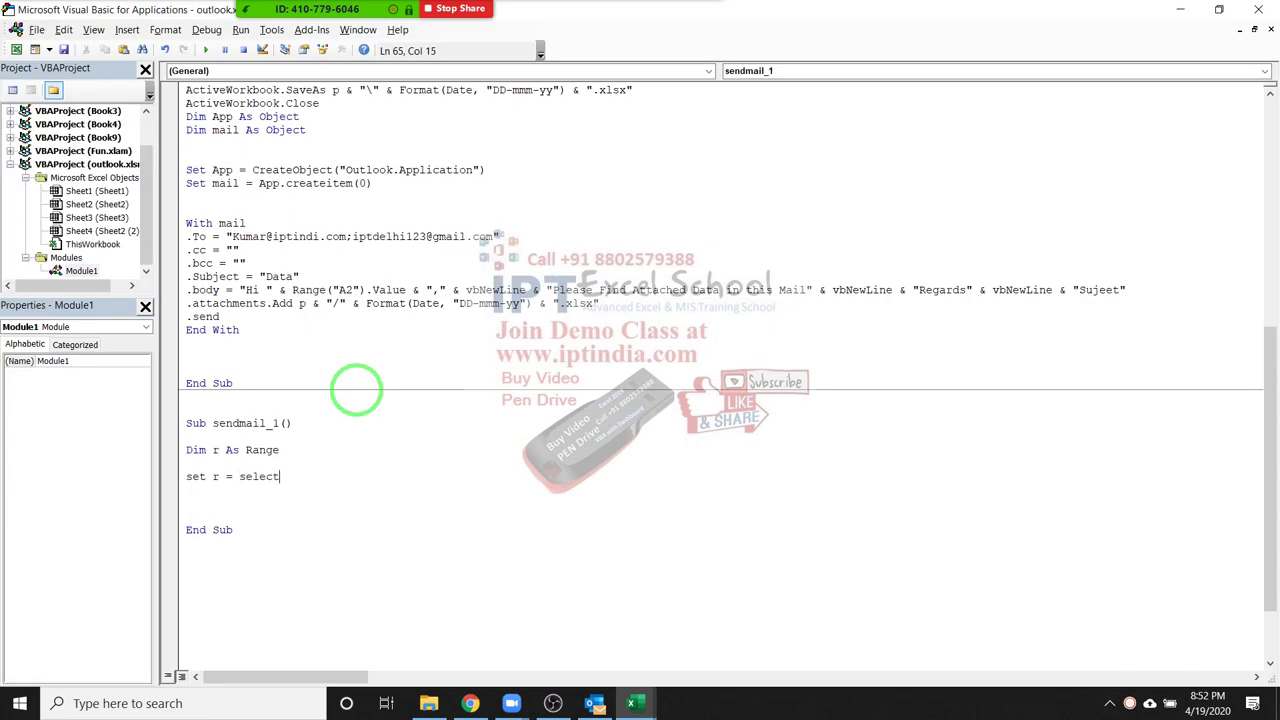
text(ion)
- Complete Set r = Selection and add a Workbooks.Add line below it
key(Return)
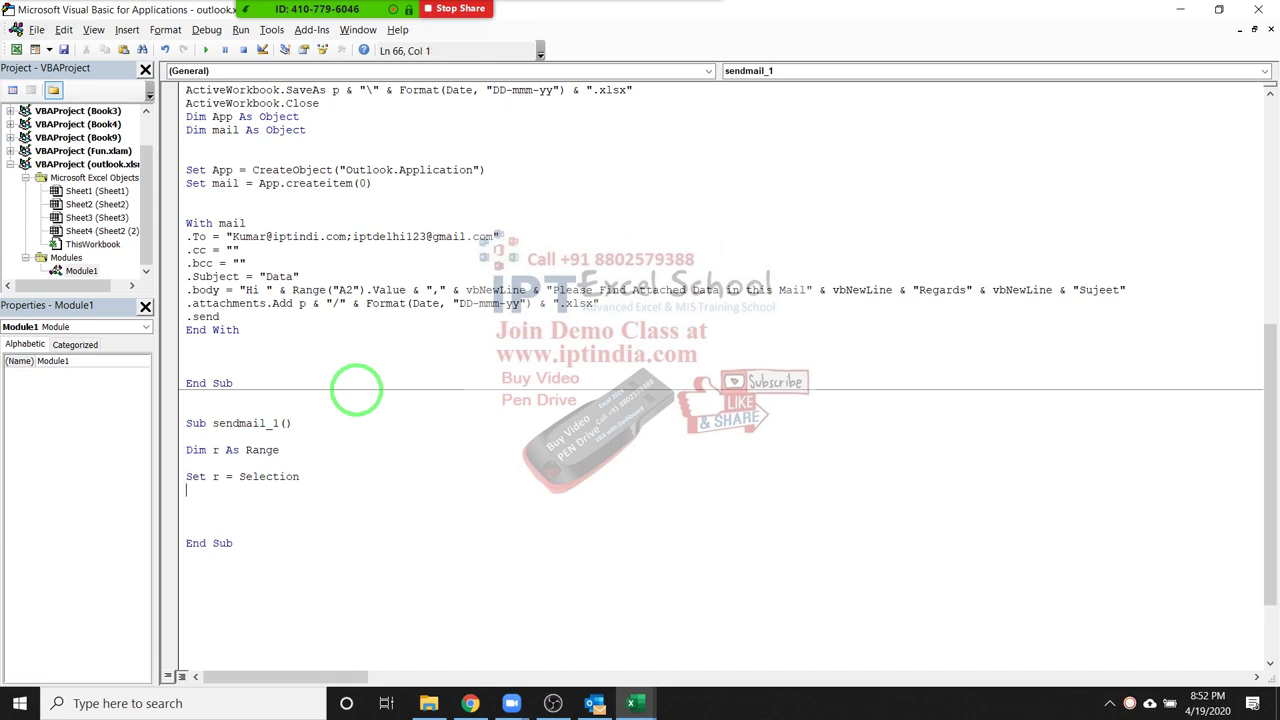
scroll(350, 390, down, 1)
key(Return)
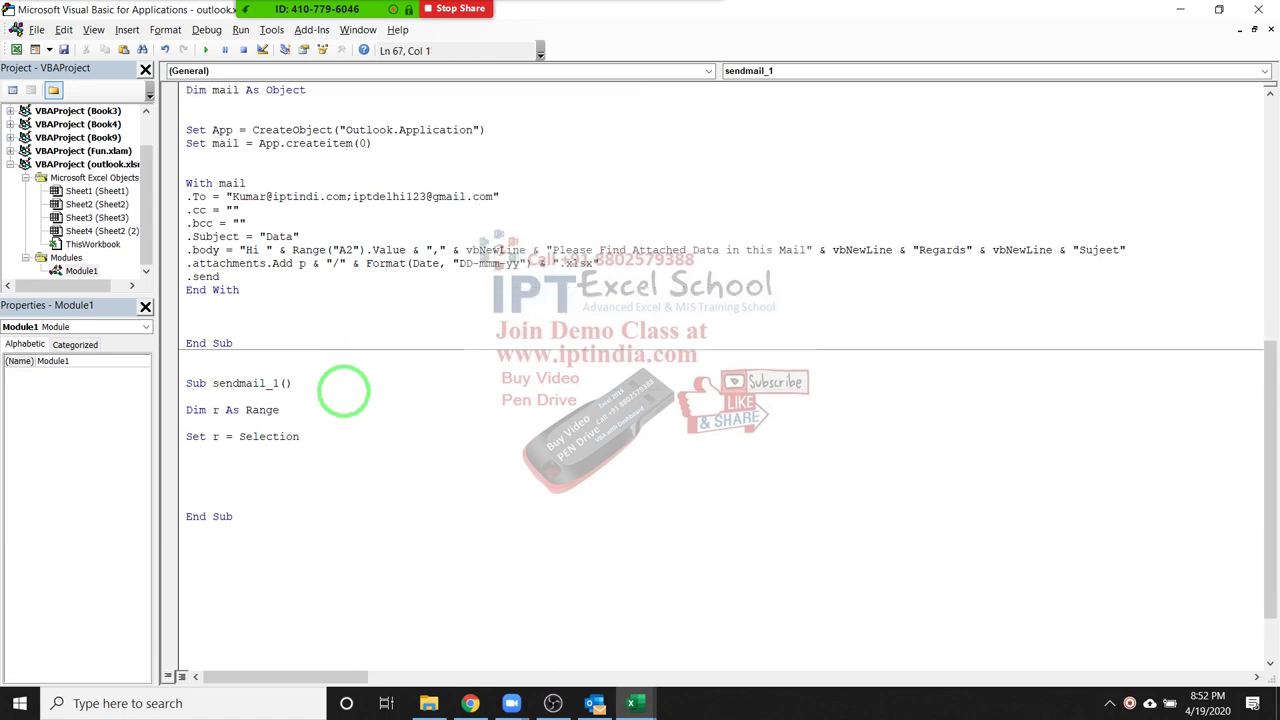
text(workbooks.ad)
key(Tab)
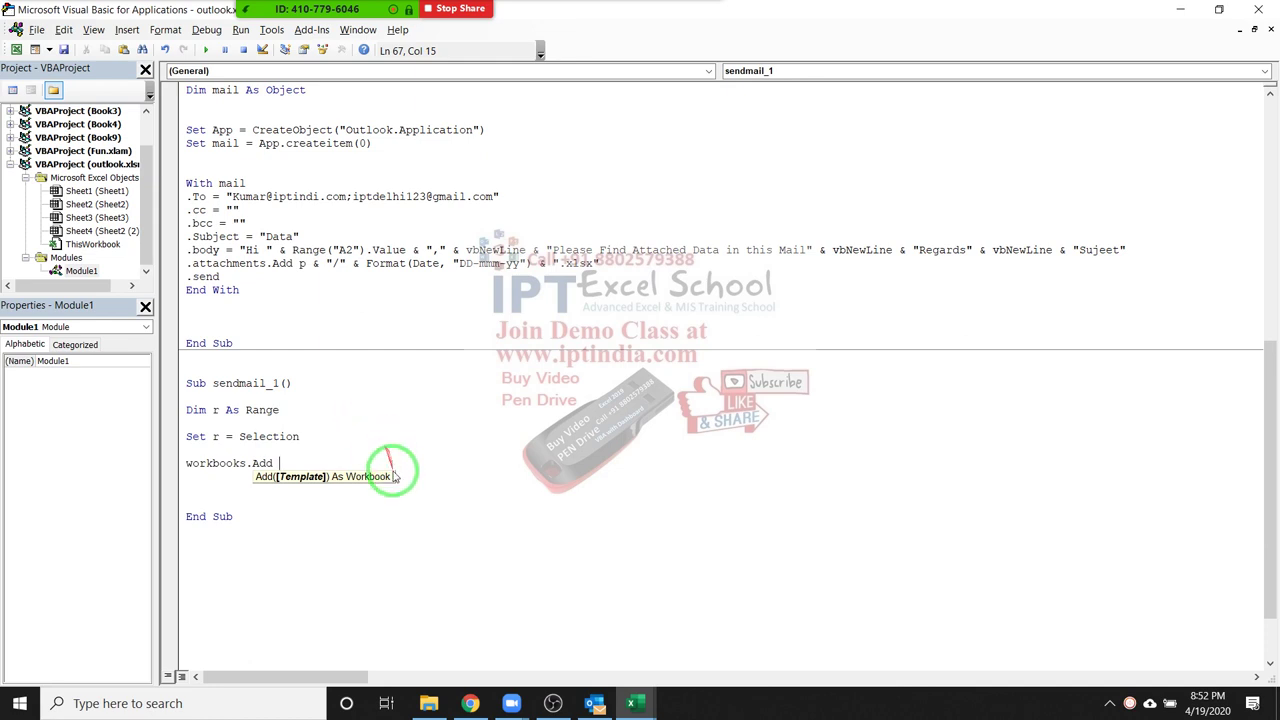
drag(292, 463, 166, 460)
key(BackSpace)
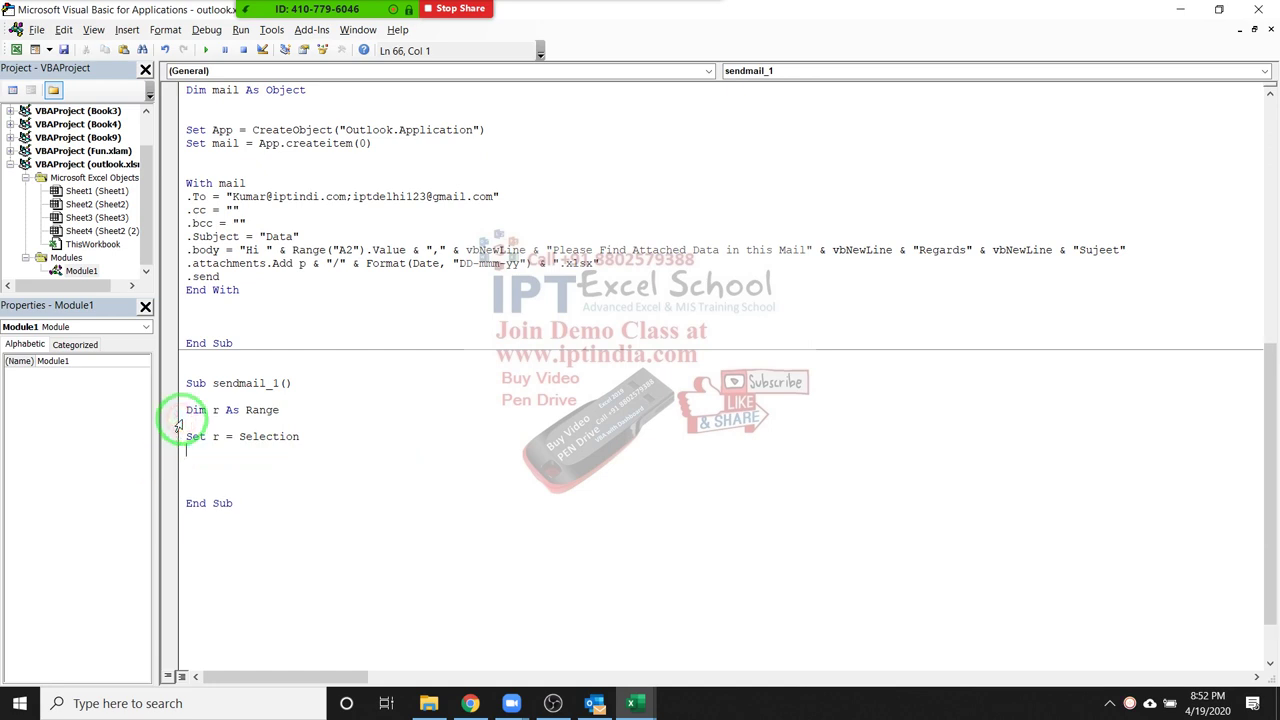
key(Return)
key(BackSpace)
key(ctrl+z)
key(Down)
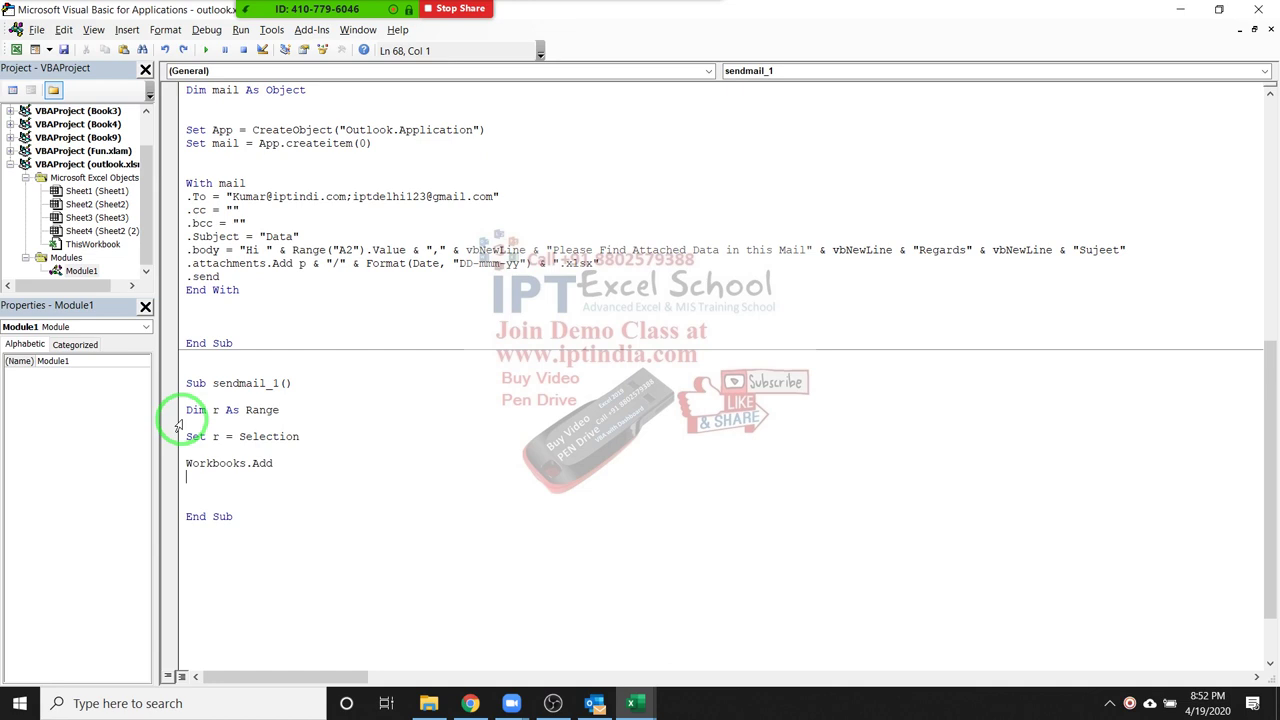
text(a)
- Add r.Copy and begin the Sheets(i).Range("a1").PasteSpecial line
key(Up)
key(Return)
key(Up)
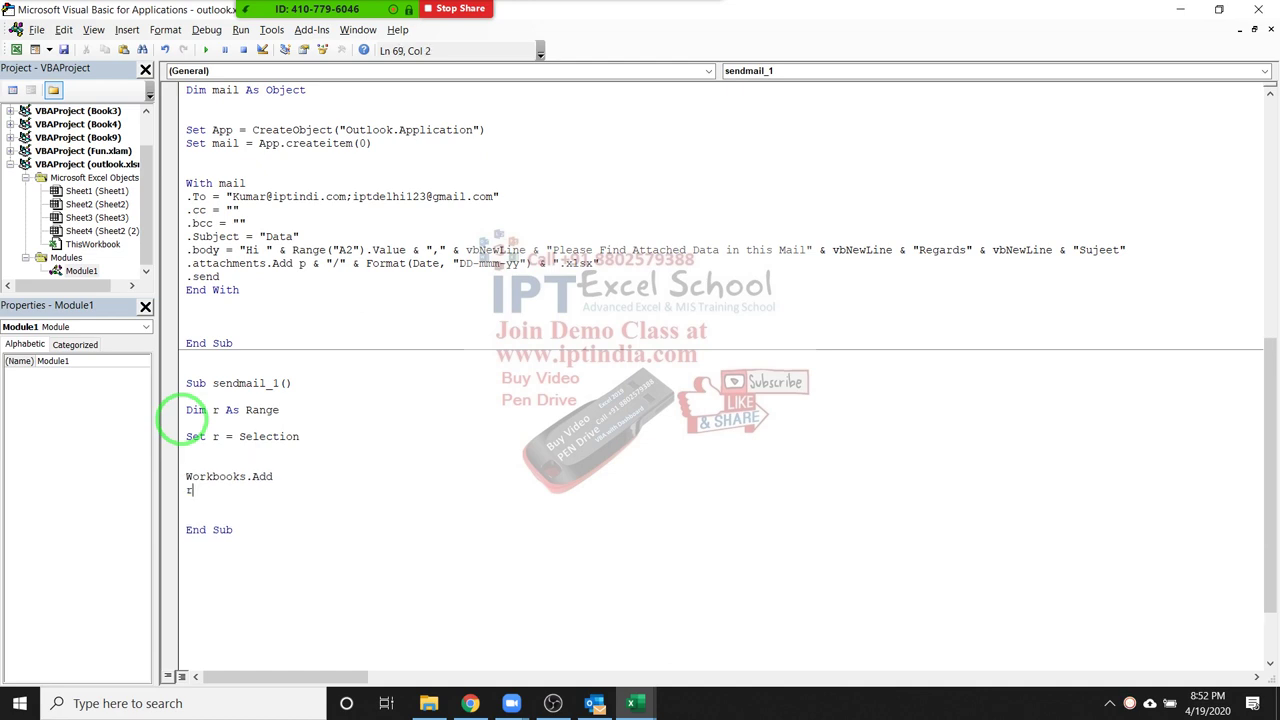
text(.co)
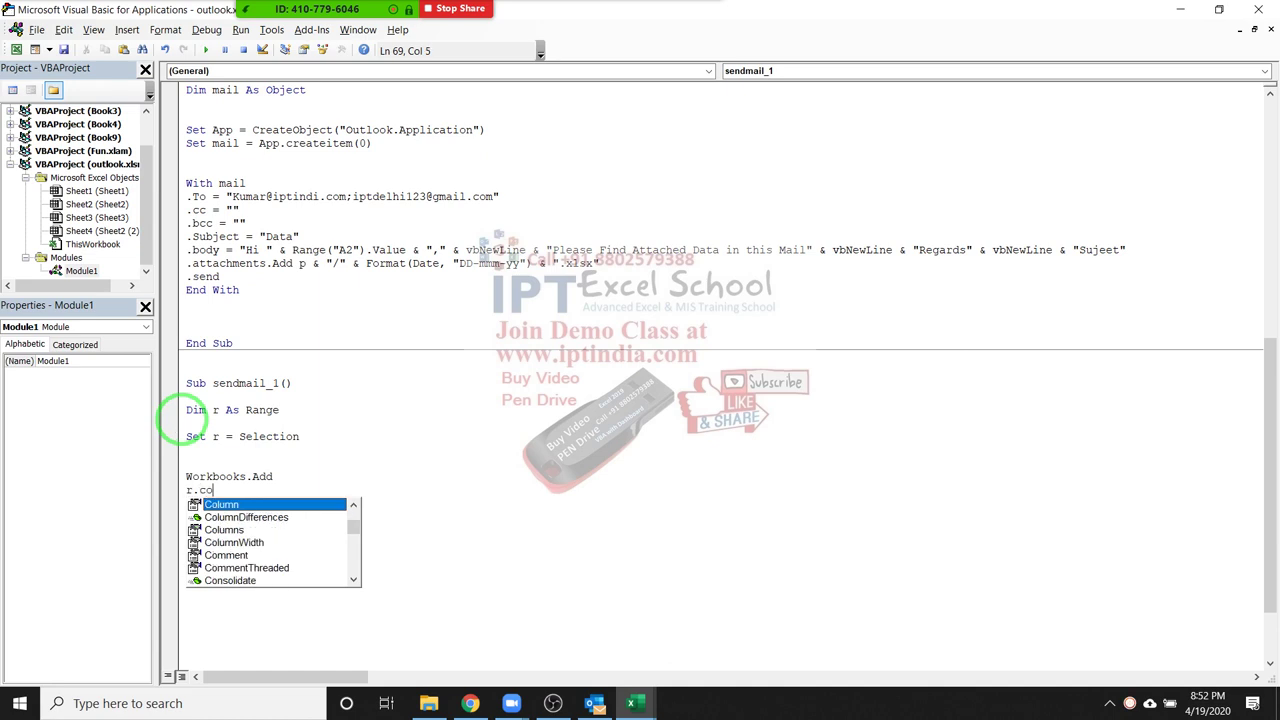
text(py)
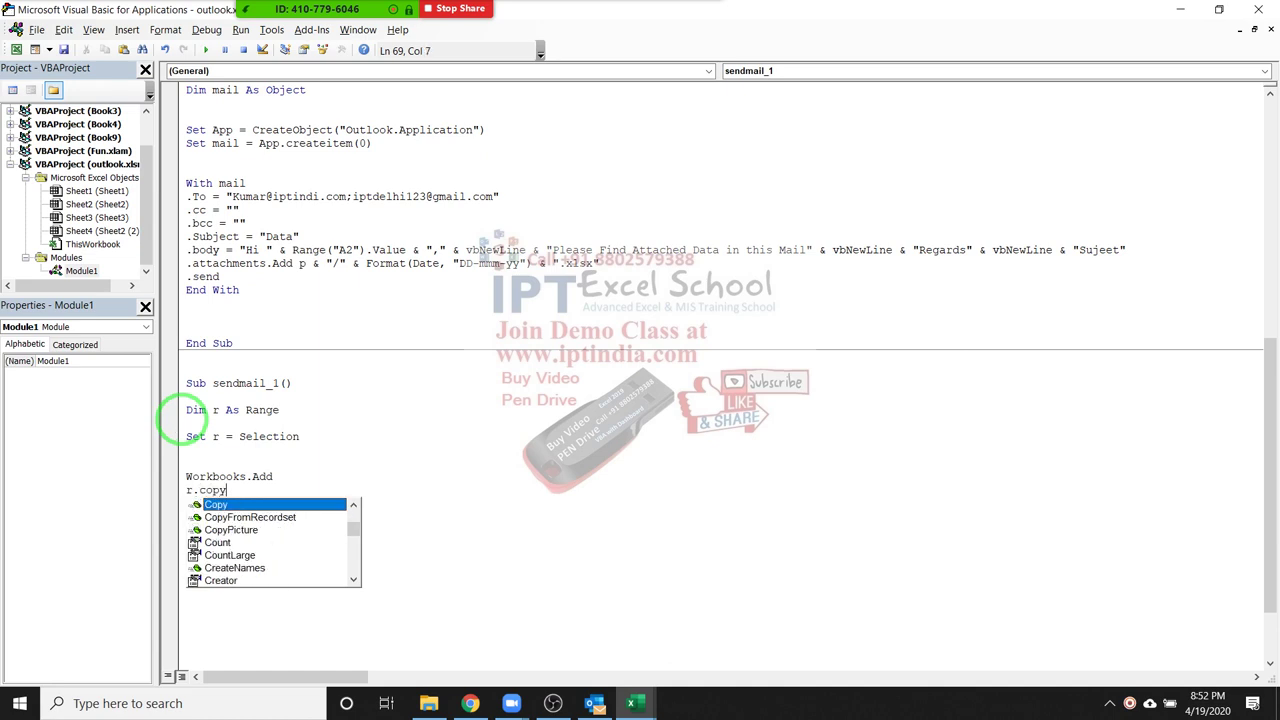
key(Tab)
key(Return)
text(sheets(i)
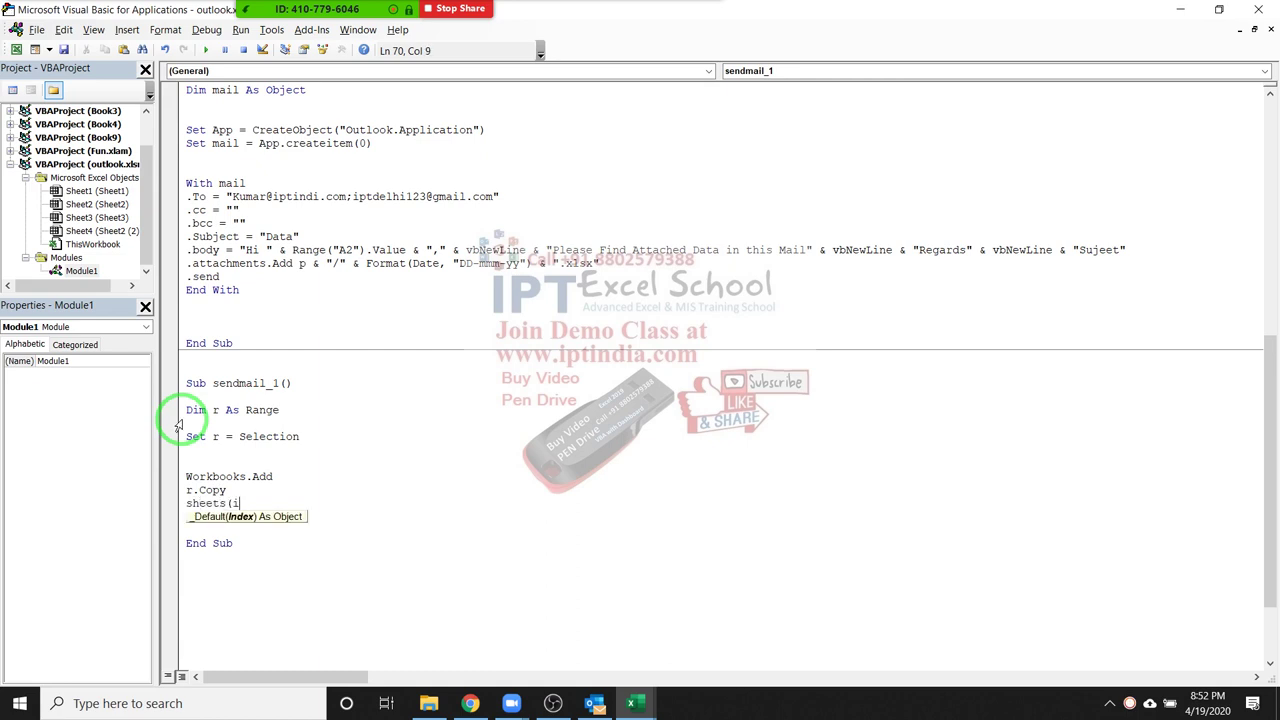
text().range()
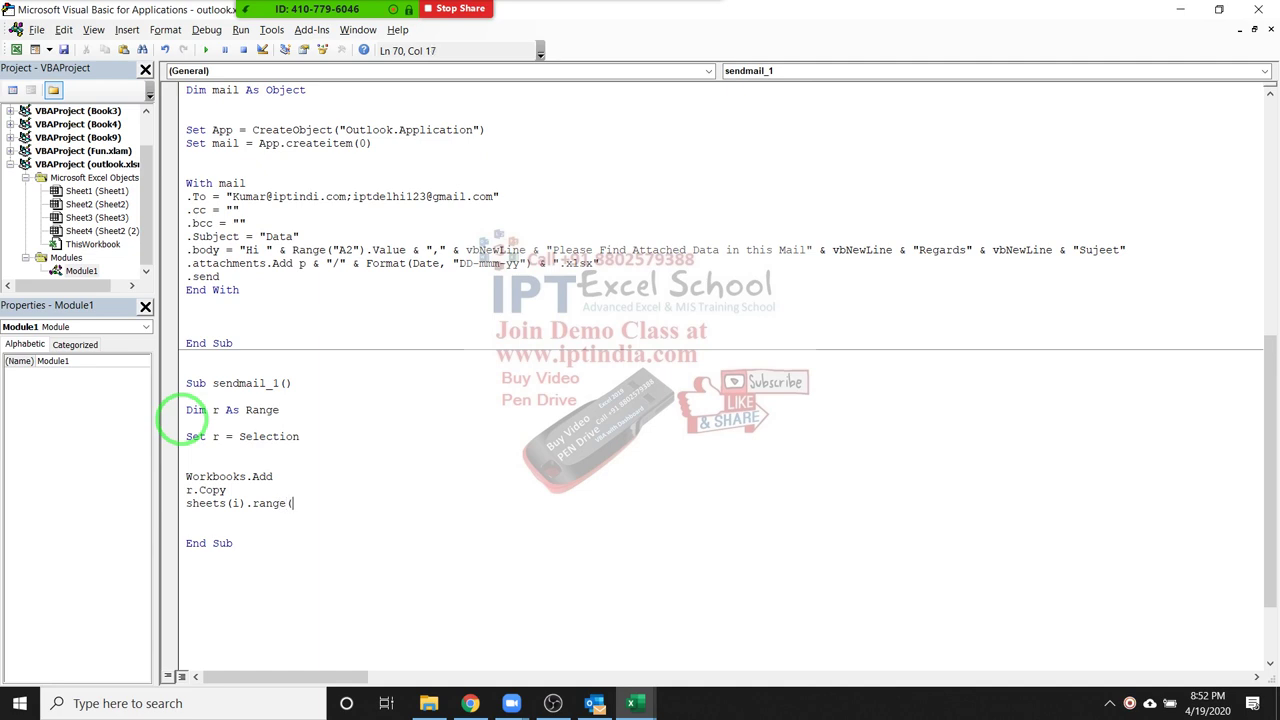
text("a1").)
text(pastes)
text(pecial)
- Add an ActiveWorkbook.SaveAs line after the PasteSpecial line
key(Return)
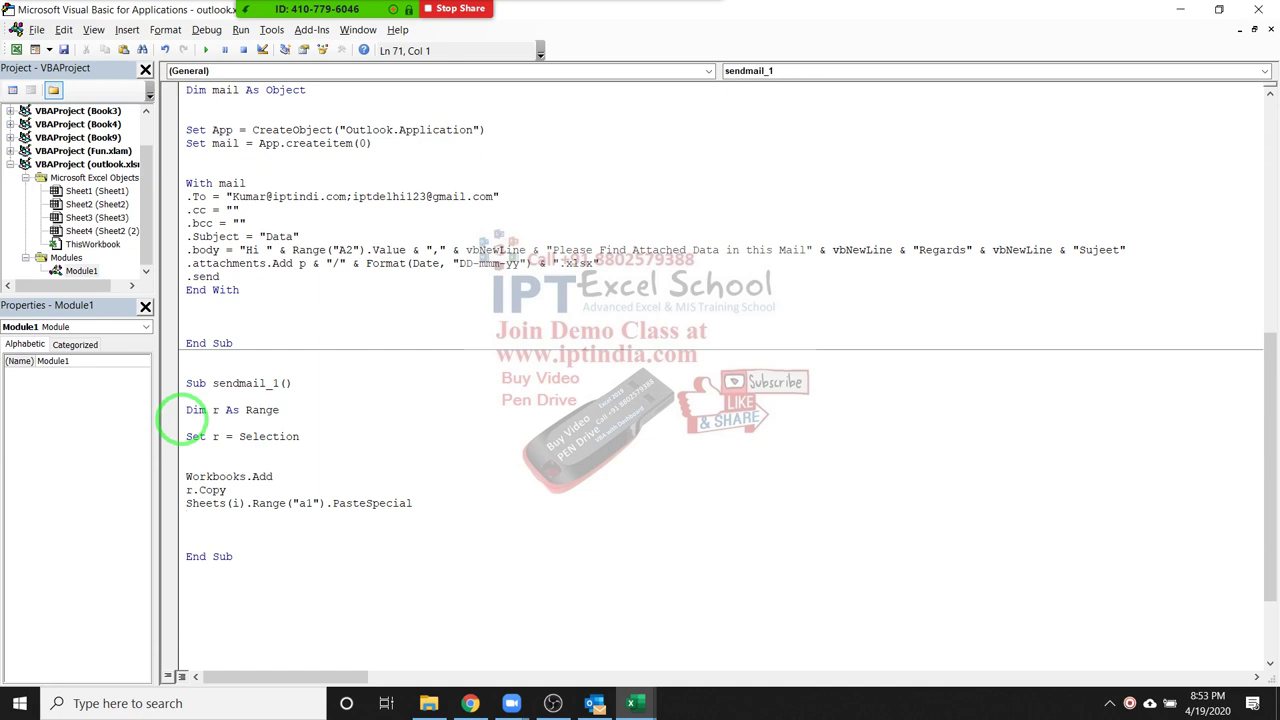
text(ct)
text(ework)
text(ook)
text(.sa)
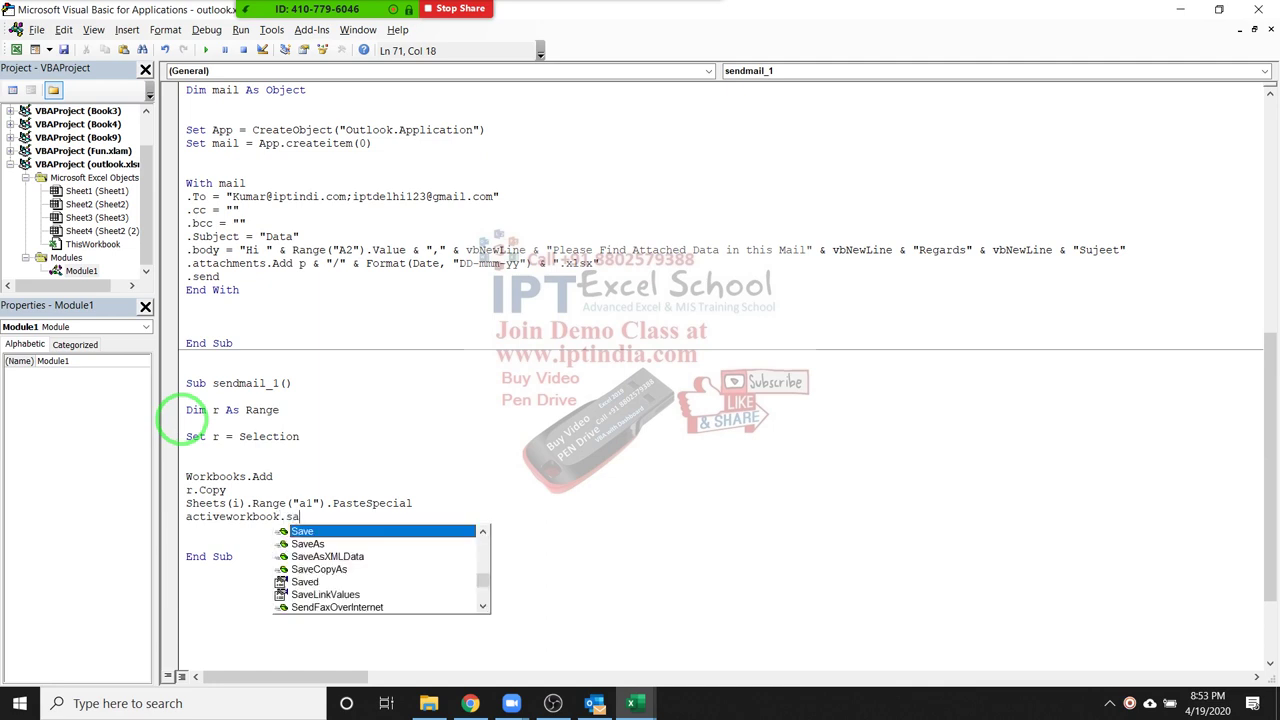
key(Tab)
key(Return)
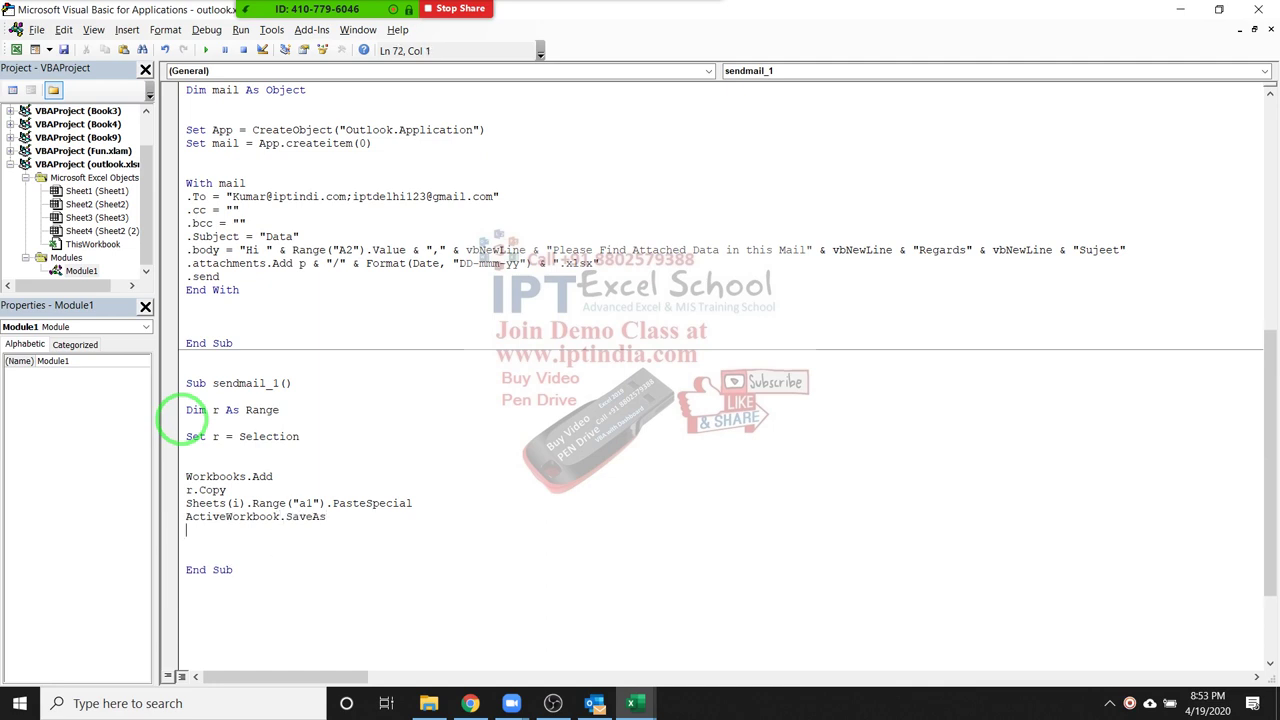
scroll(445, 330, up, 2)
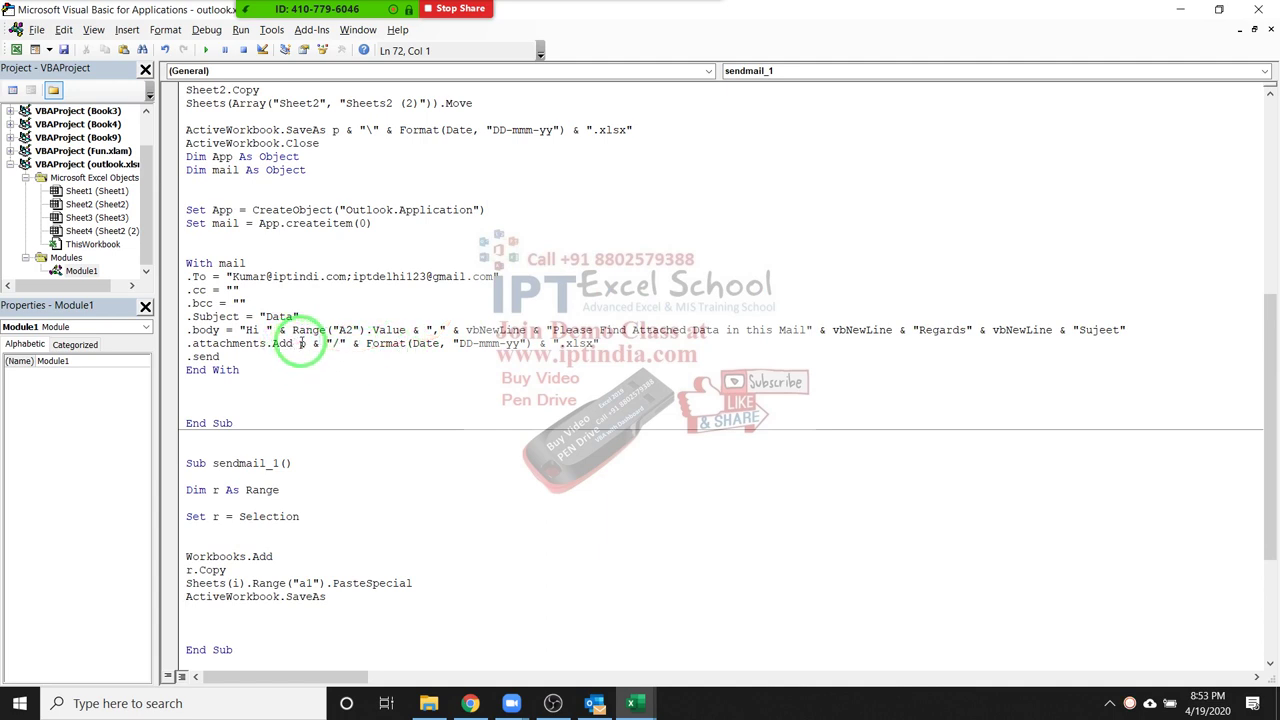
- Paste the dated file path expression from the attachments line after ActiveWorkbook.SaveAs
drag(298, 343, 560, 344)
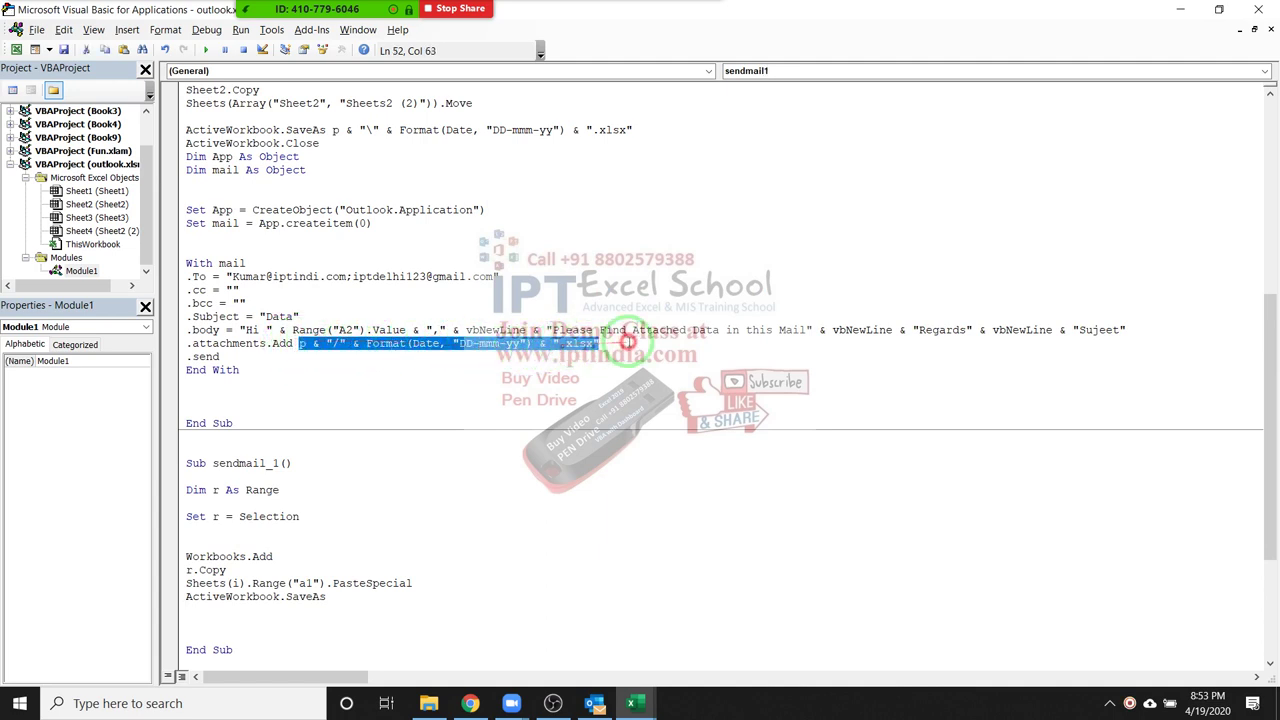
click(386, 600)
key(ctrl+v)
click(260, 624)
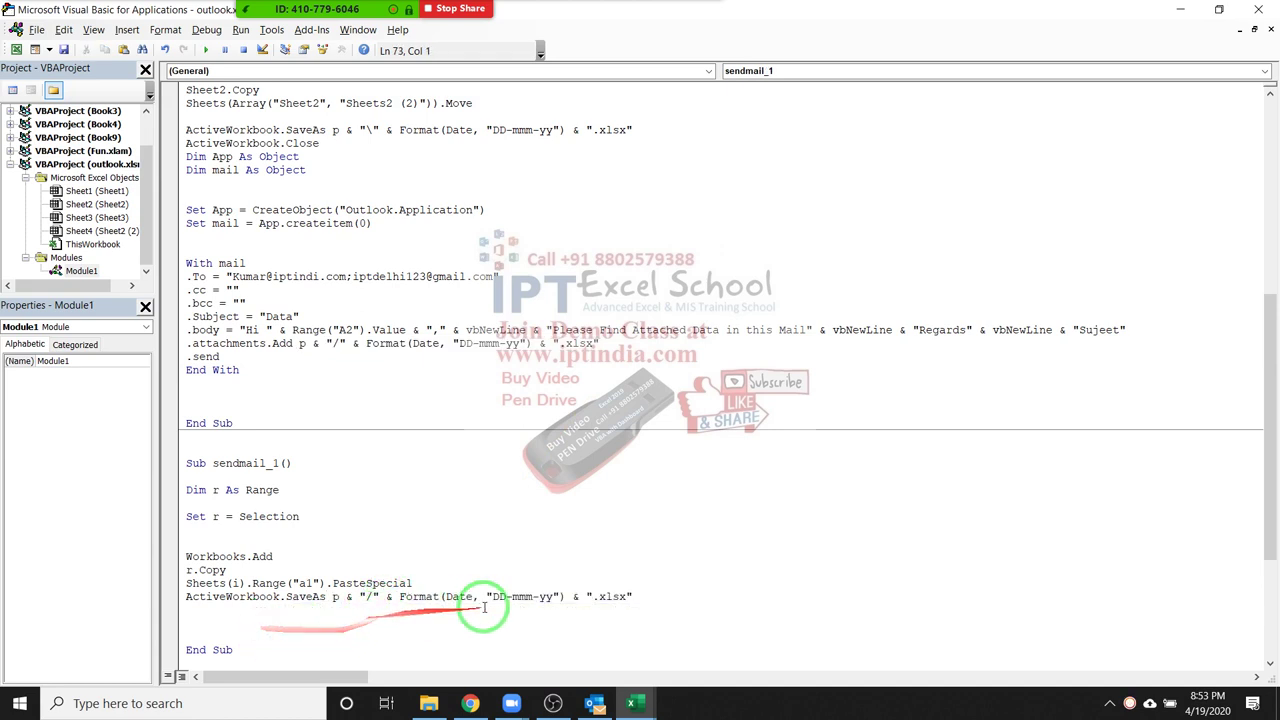
scroll(450, 616, down, 1)
click(331, 557)
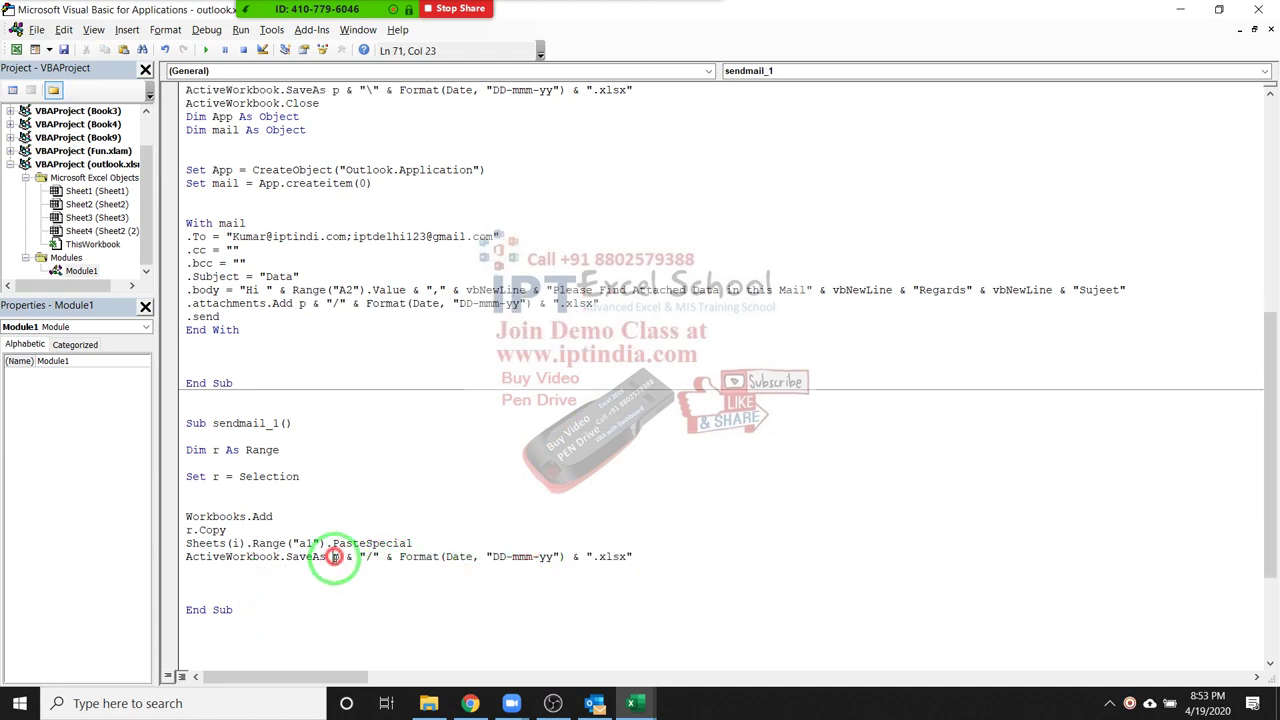
- Declare p As String and set p = ActiveWorkbook.Path
click(210, 440)
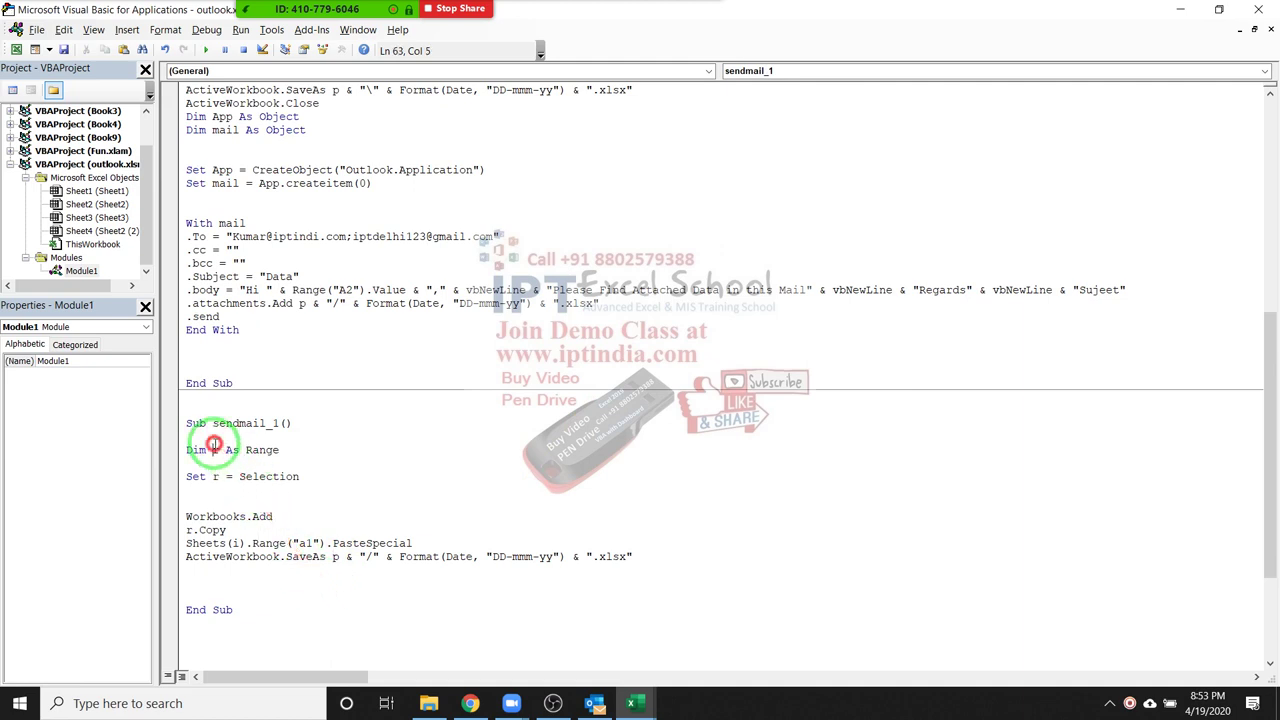
text(di)
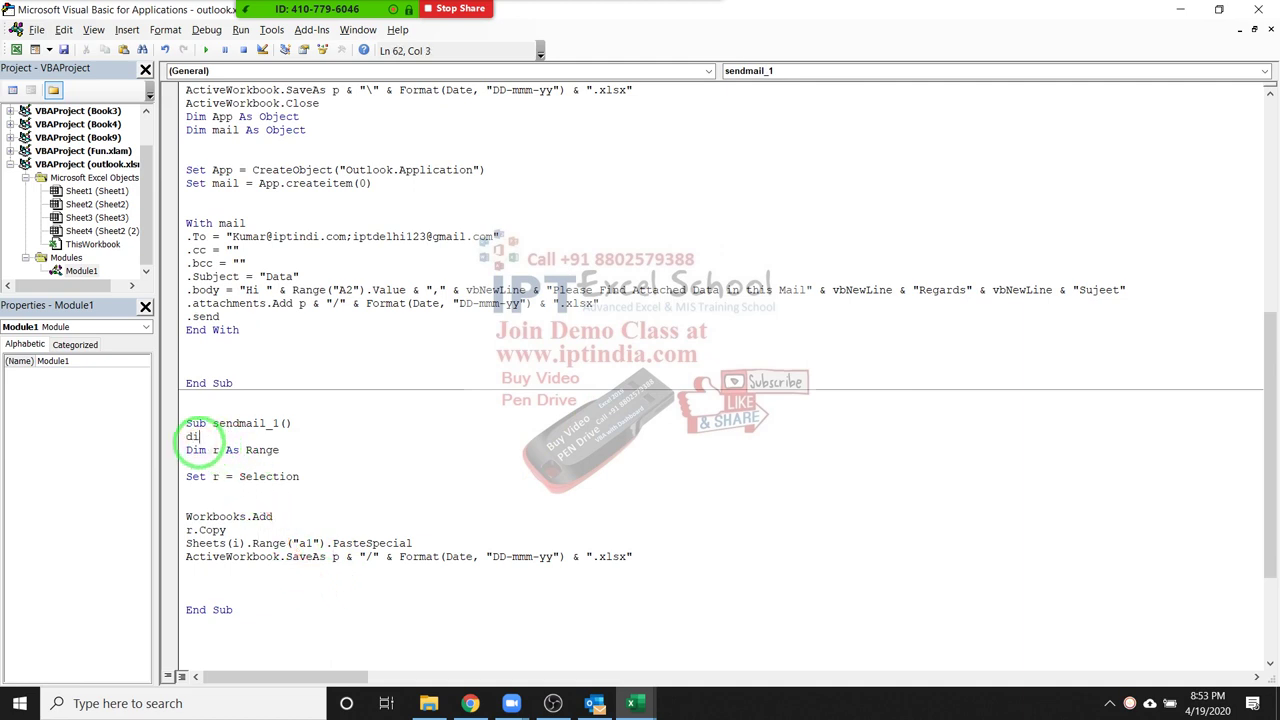
text( as )
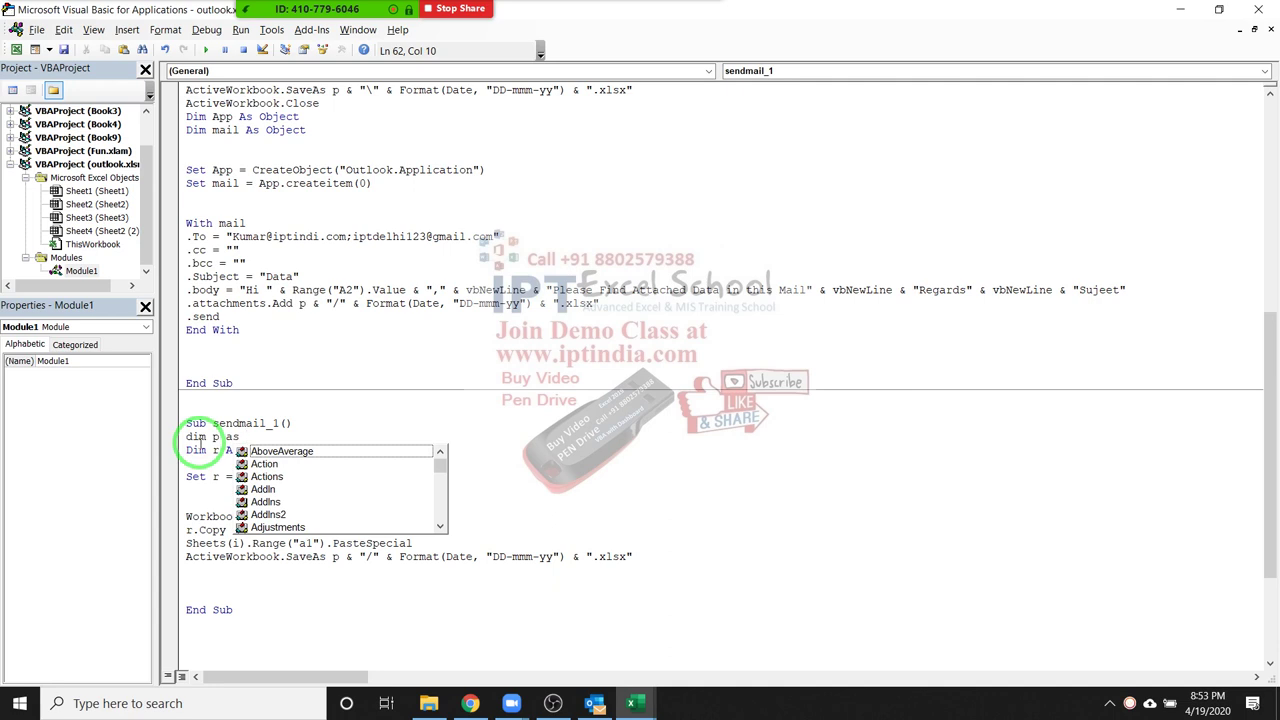
text(s)
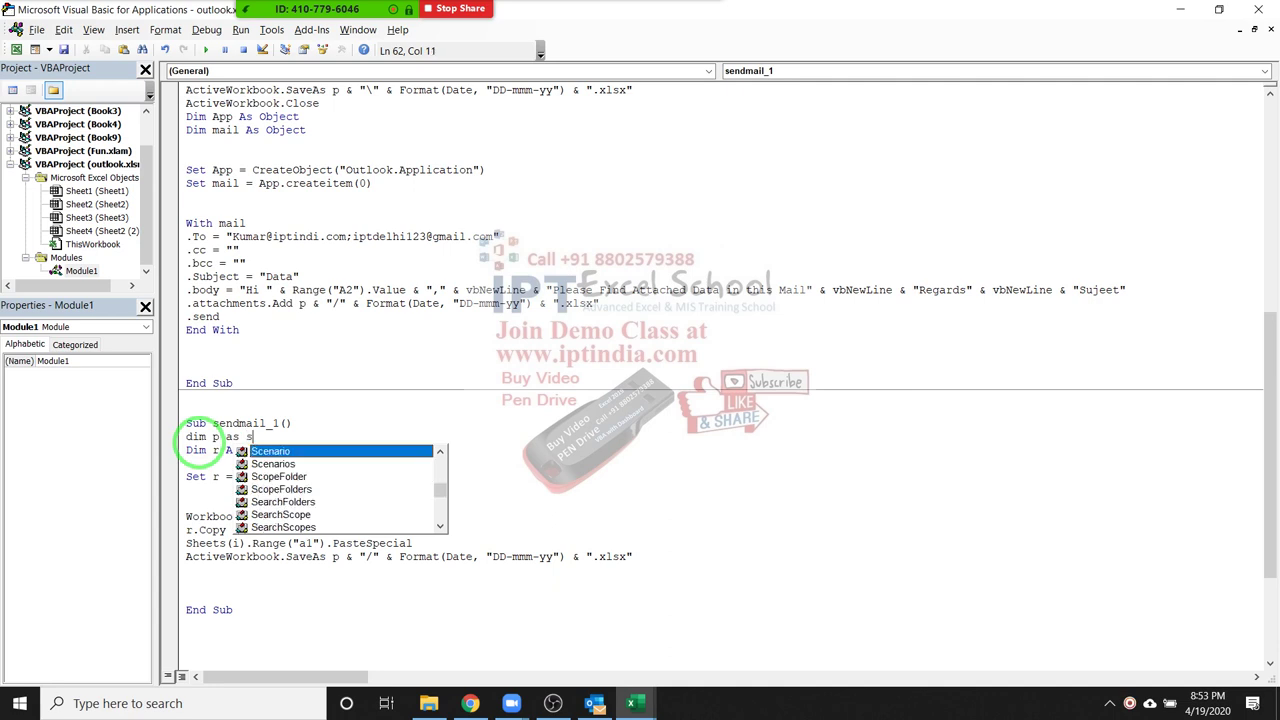
text(t)
key(Tab)
key(Down)
key(Down)
text(ative)
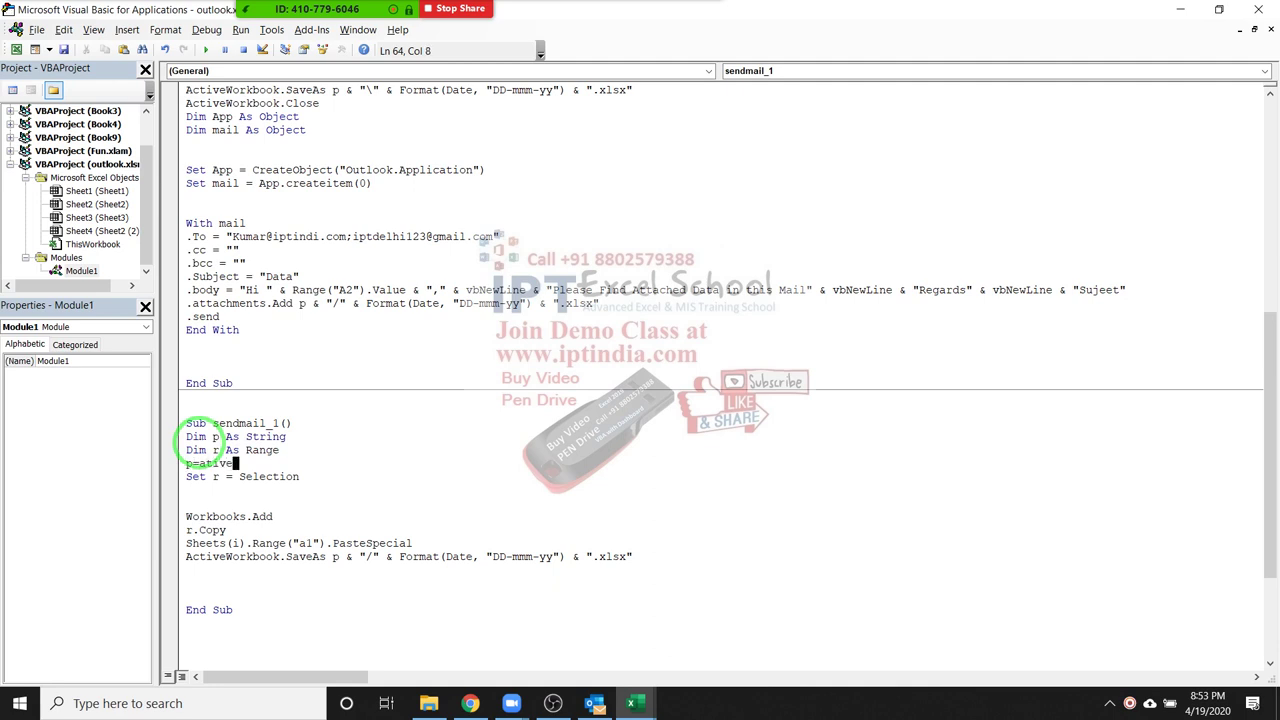
key(BackSpace)
key(BackSpace)
key(BackSpace)
key(BackSpace)
text(ive)
text(workbook)
text(.pat)
key(Tab)
key(Down)
- Add ActiveWorkbook.Close True after the SaveAs line
click(337, 570)
scroll(298, 580, down, 1)
key(Return)
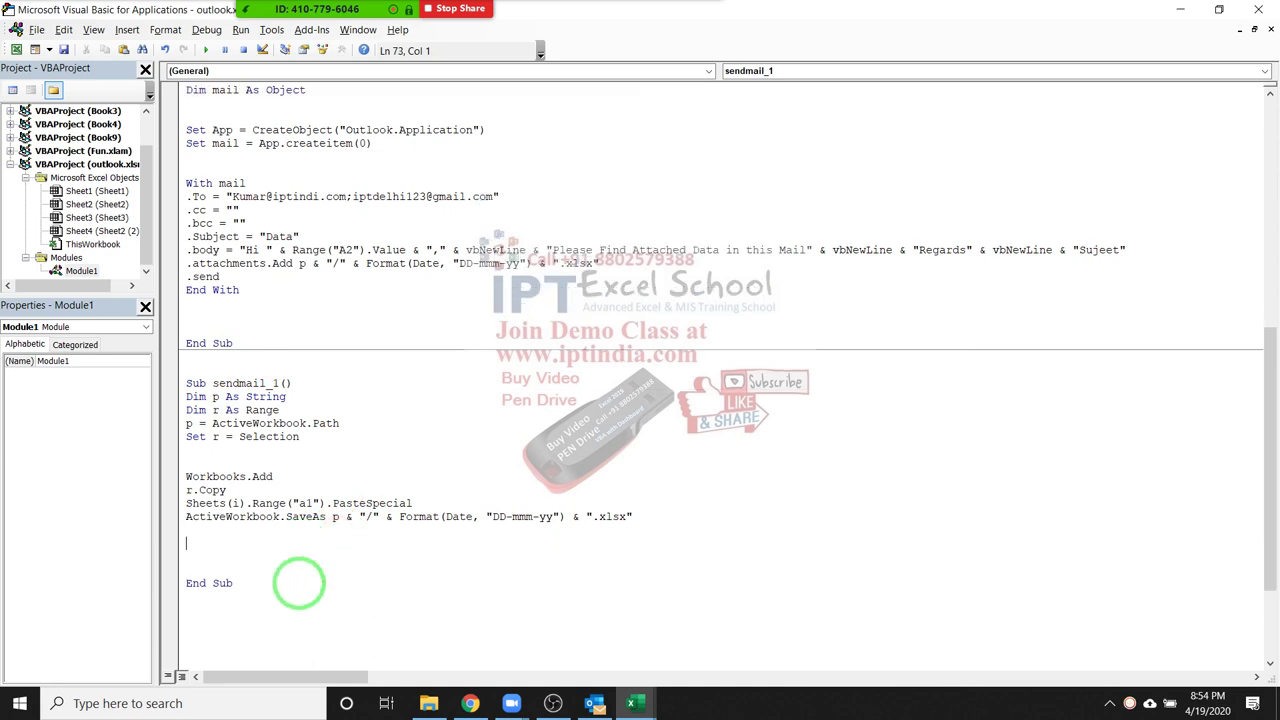
text(activeworkbook.clo)
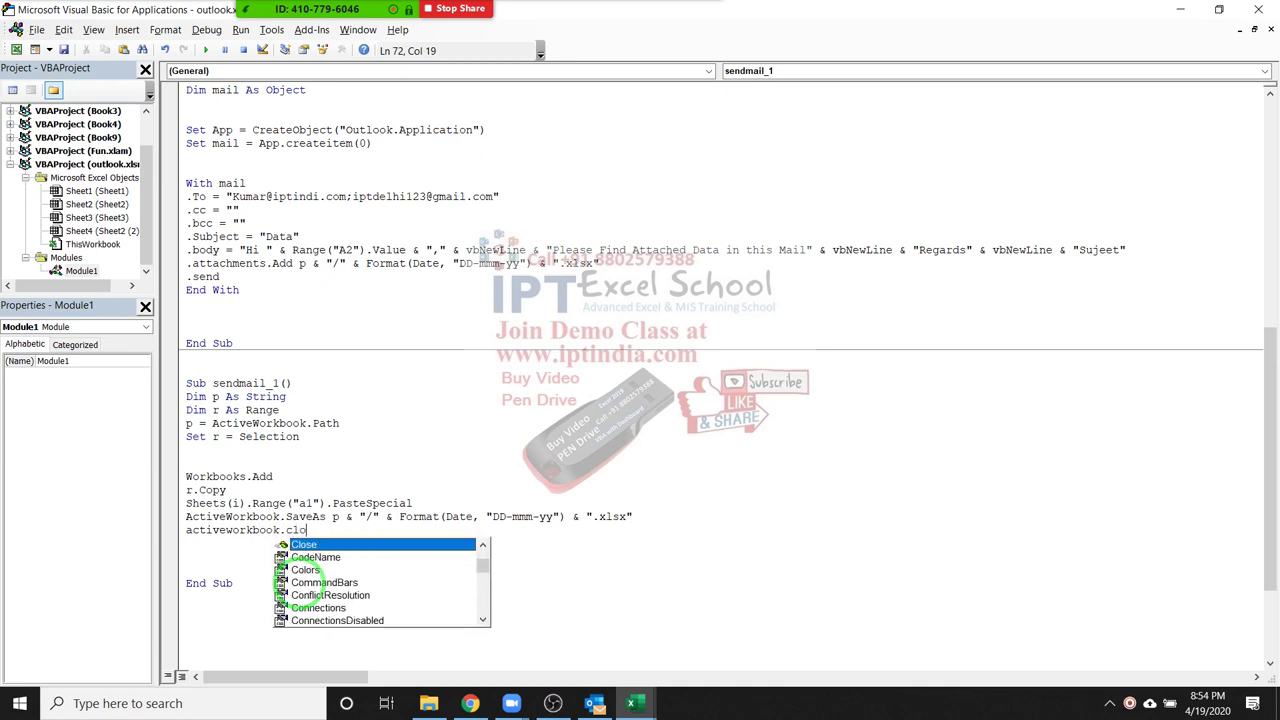
key(Tab)
text(true)
key(Return)
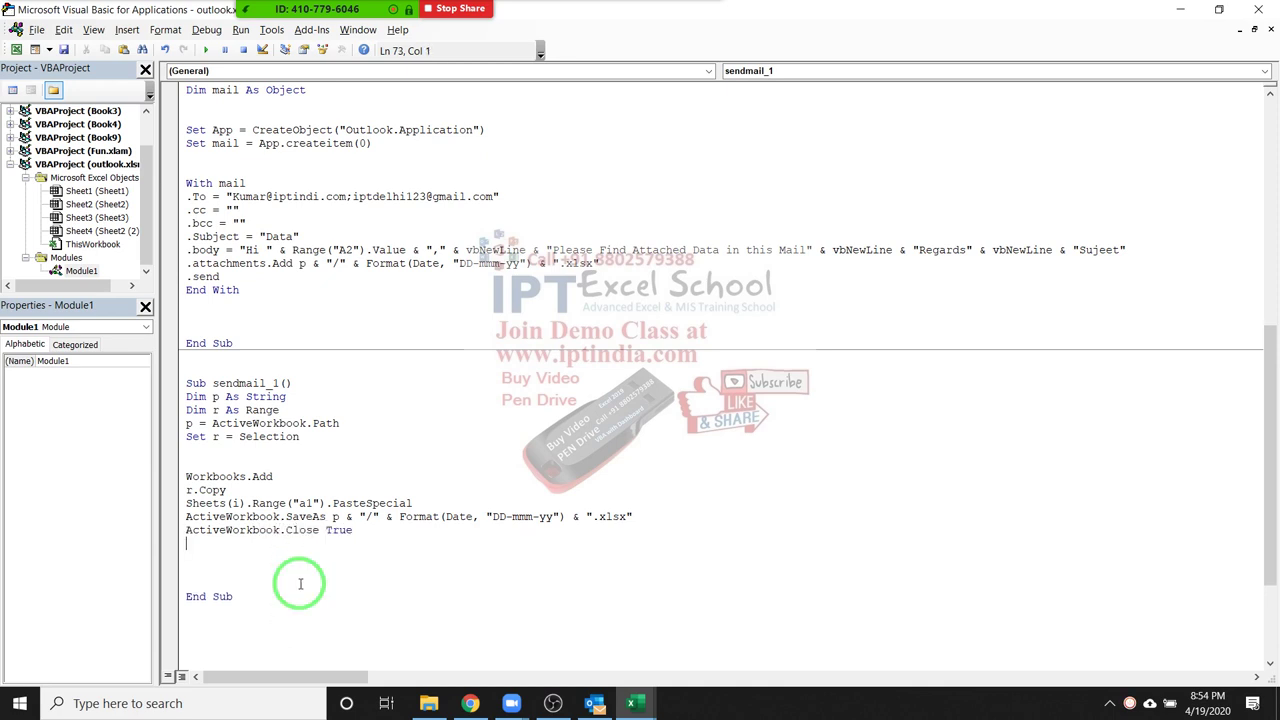
- Select sendmail1's Outlook mail block from Set App to End With
scroll(298, 570, down, 4)
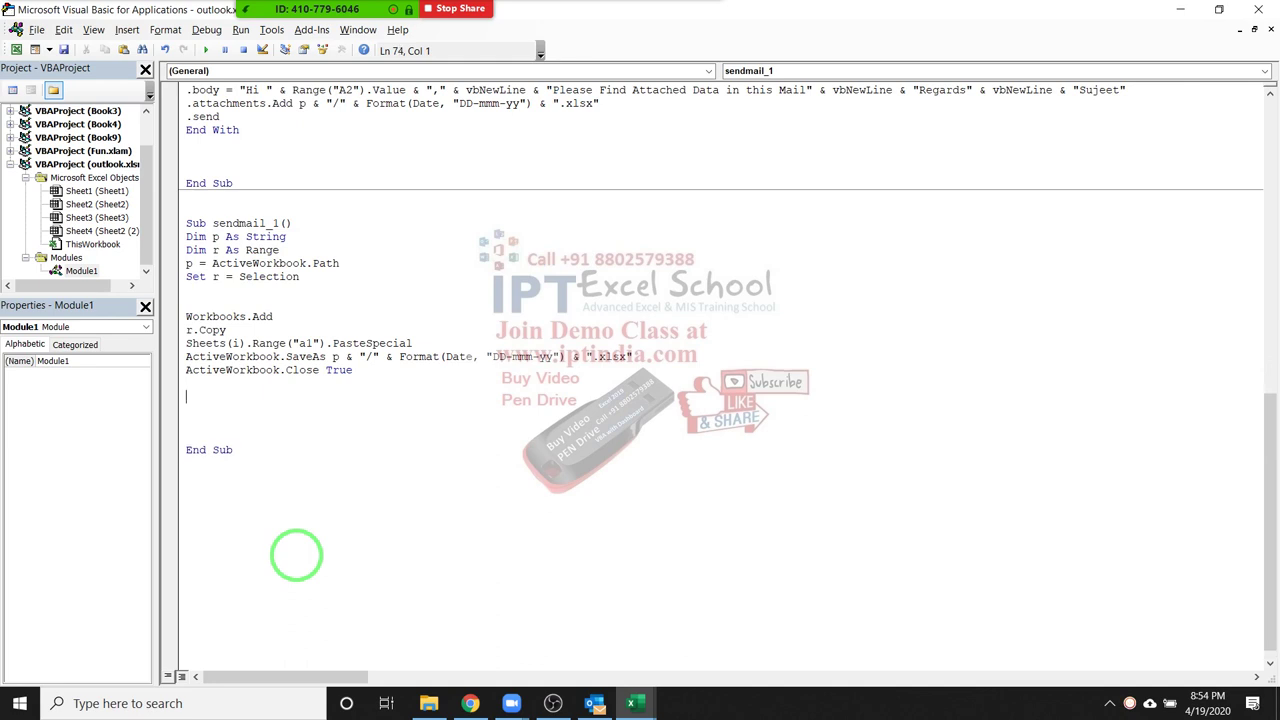
scroll(406, 566, up, 4)
scroll(343, 480, up, 3)
scroll(229, 310, up, 1)
scroll(229, 310, up, 1)
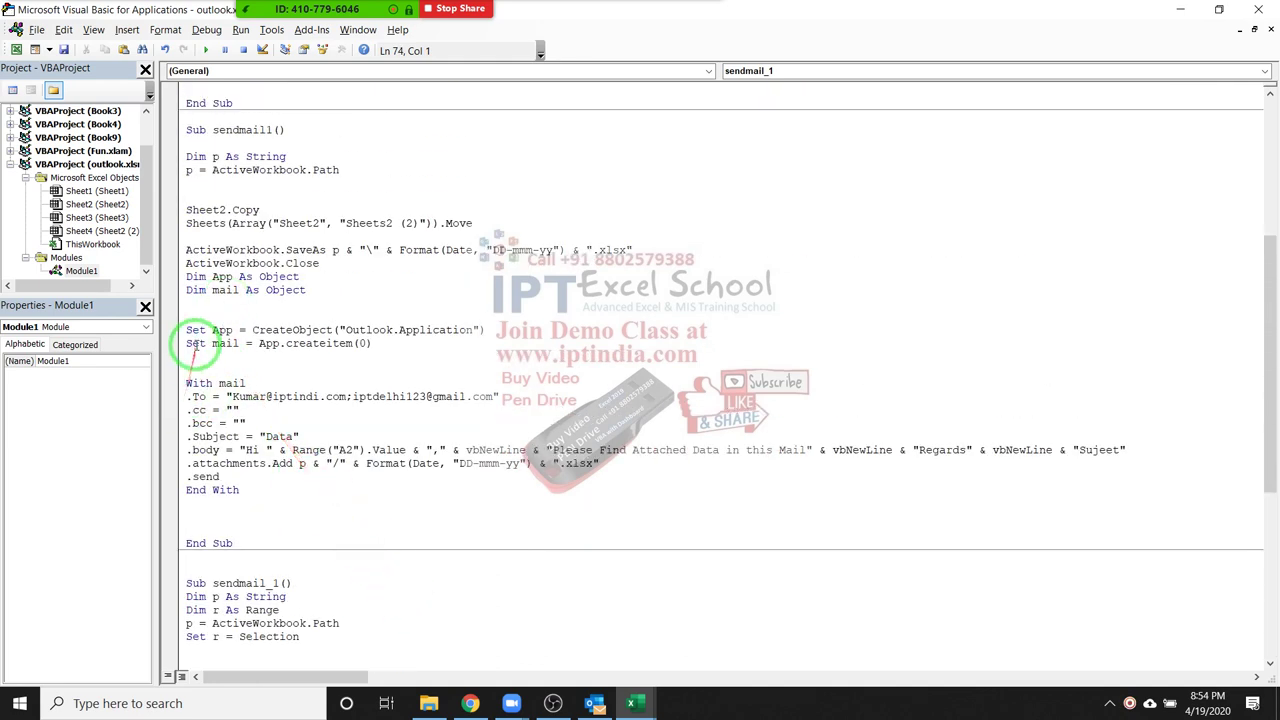
mouse_move(186, 330)
mouse_down()
mouse_move(194, 394)
mouse_move(239, 500)
mouse_up()
key(ctrl+c)
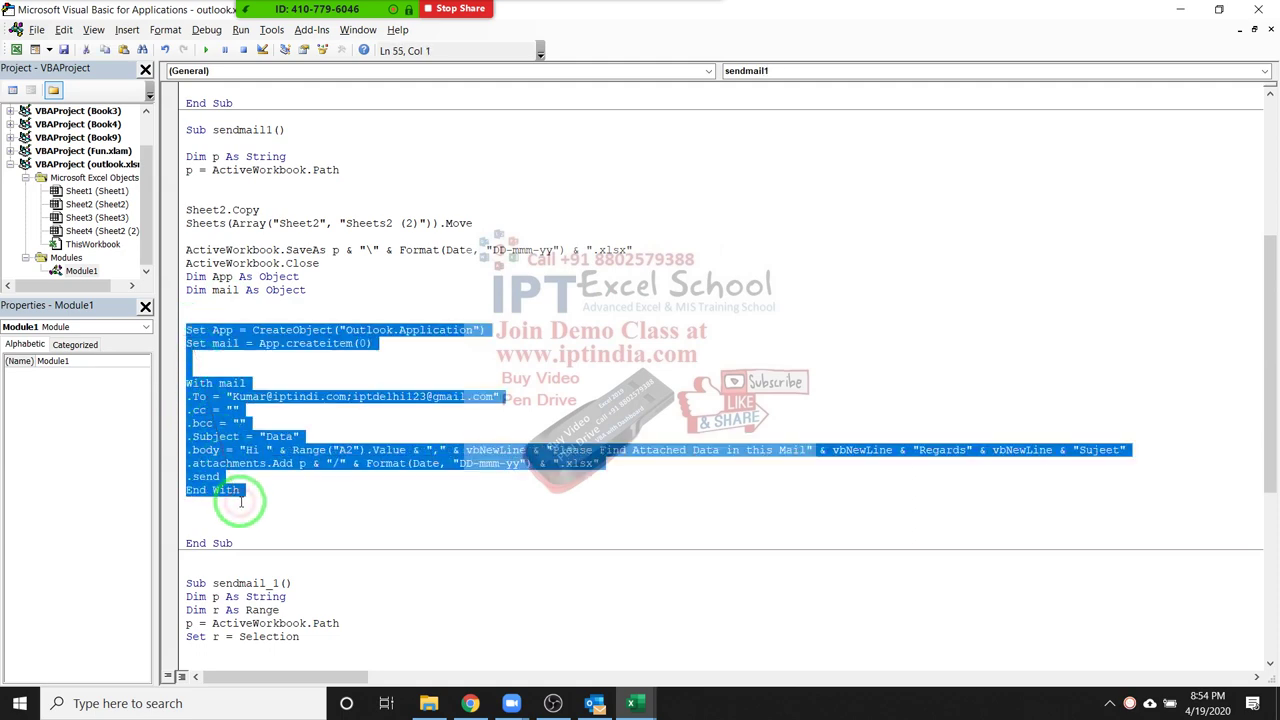
- Paste the Set App…End With mail block below ActiveWorkbook.Close True
scroll(237, 515, down, 3)
scroll(196, 550, down, 2)
click(196, 550)
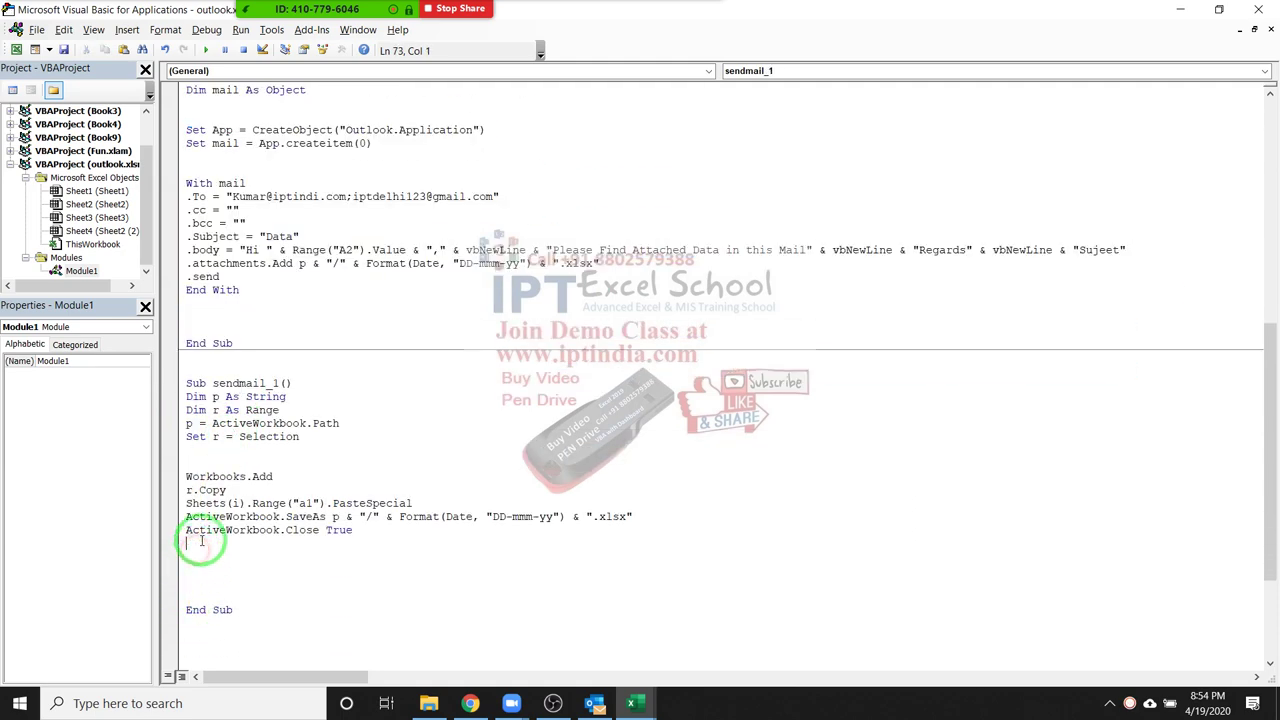
key(ctrl+v)
scroll(330, 510, down, 3)
click(355, 452)
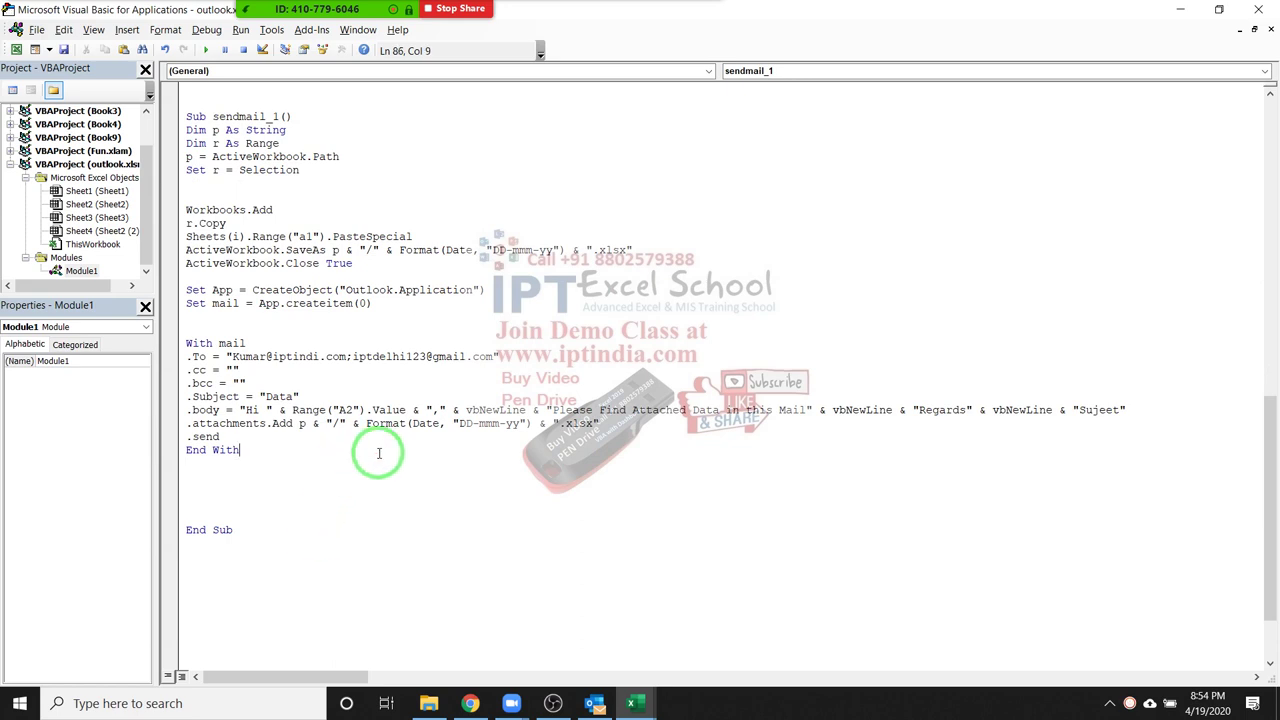
scroll(380, 453, up, 1)
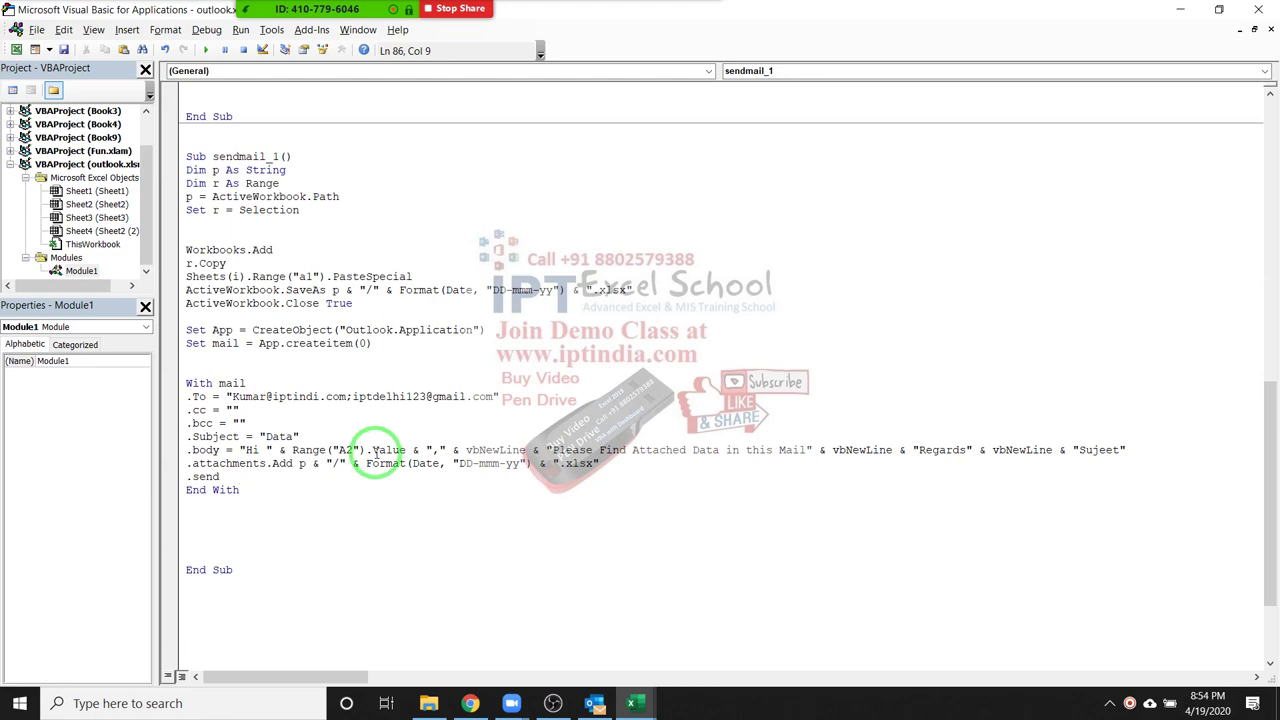
- Check the selected range in Excel, then return to the line after Close True
click(360, 289)
key(alt+F11)
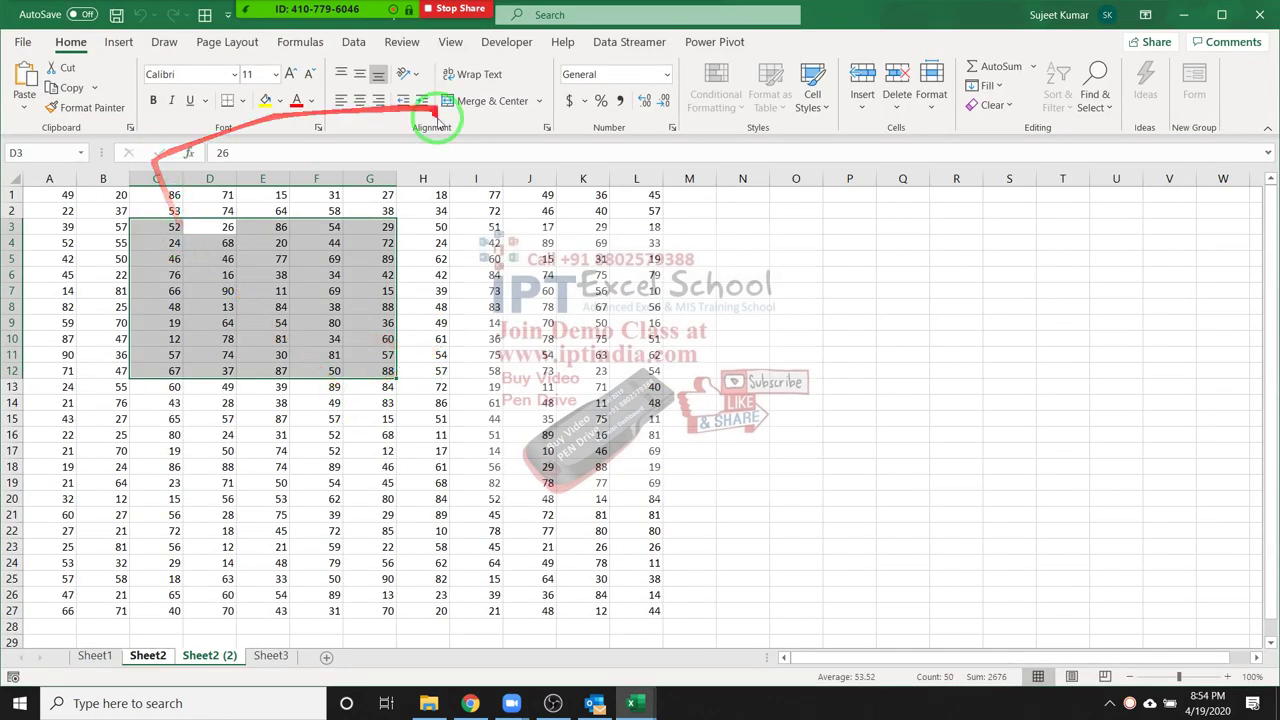
key(alt+F11)
scroll(370, 262, down, 1)
click(343, 276)
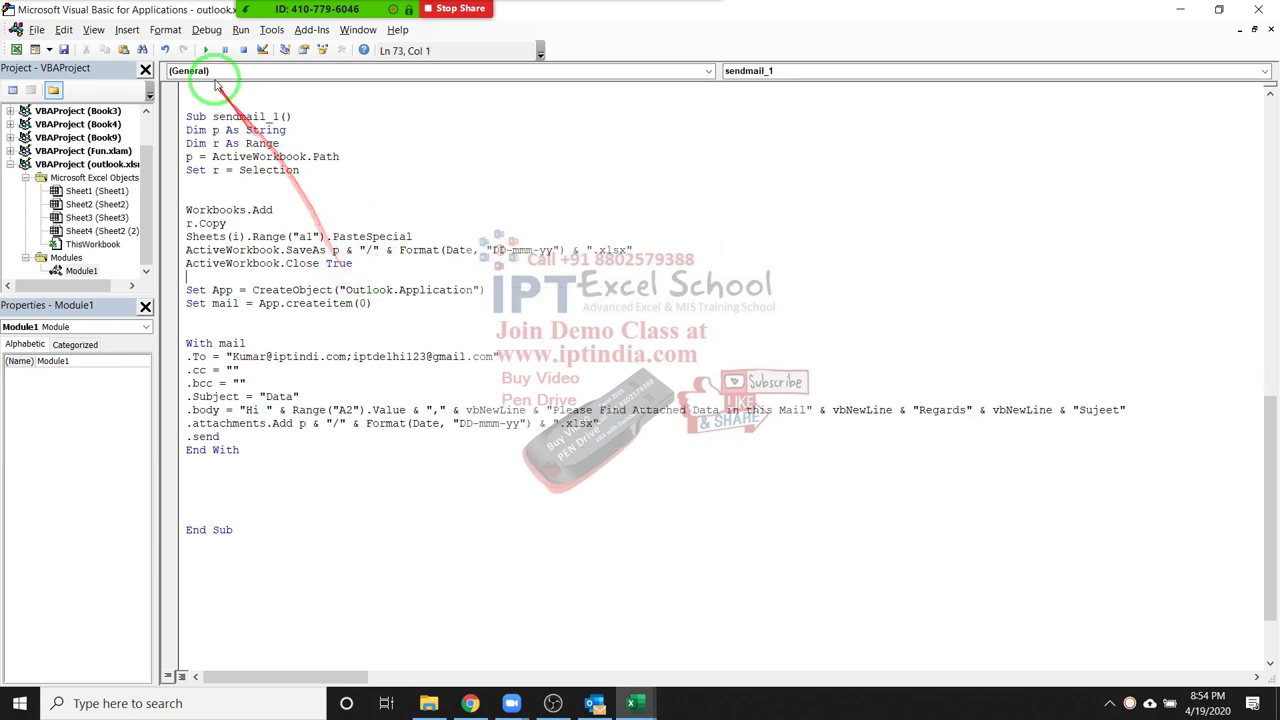
- Run sendmail_1, fix Sheets(i) to Sheets(1), and inspect the blank Book10 after error 1004
click(205, 50)
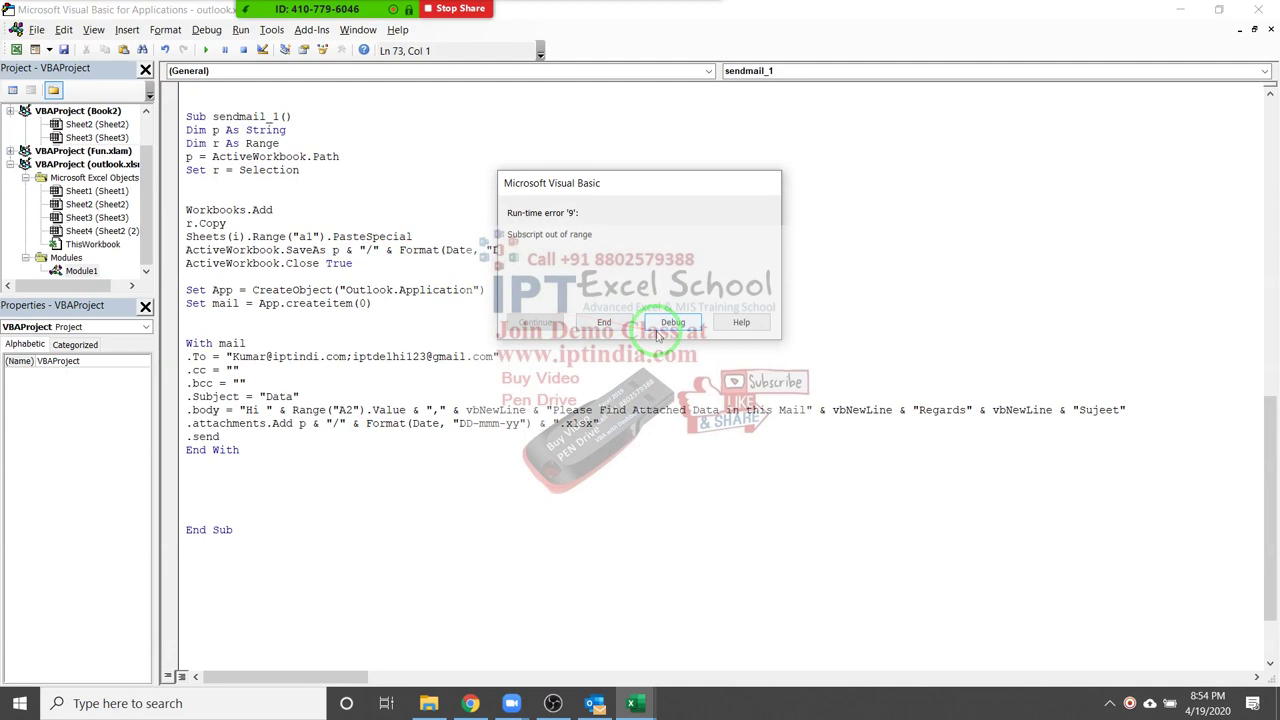
click(662, 330)
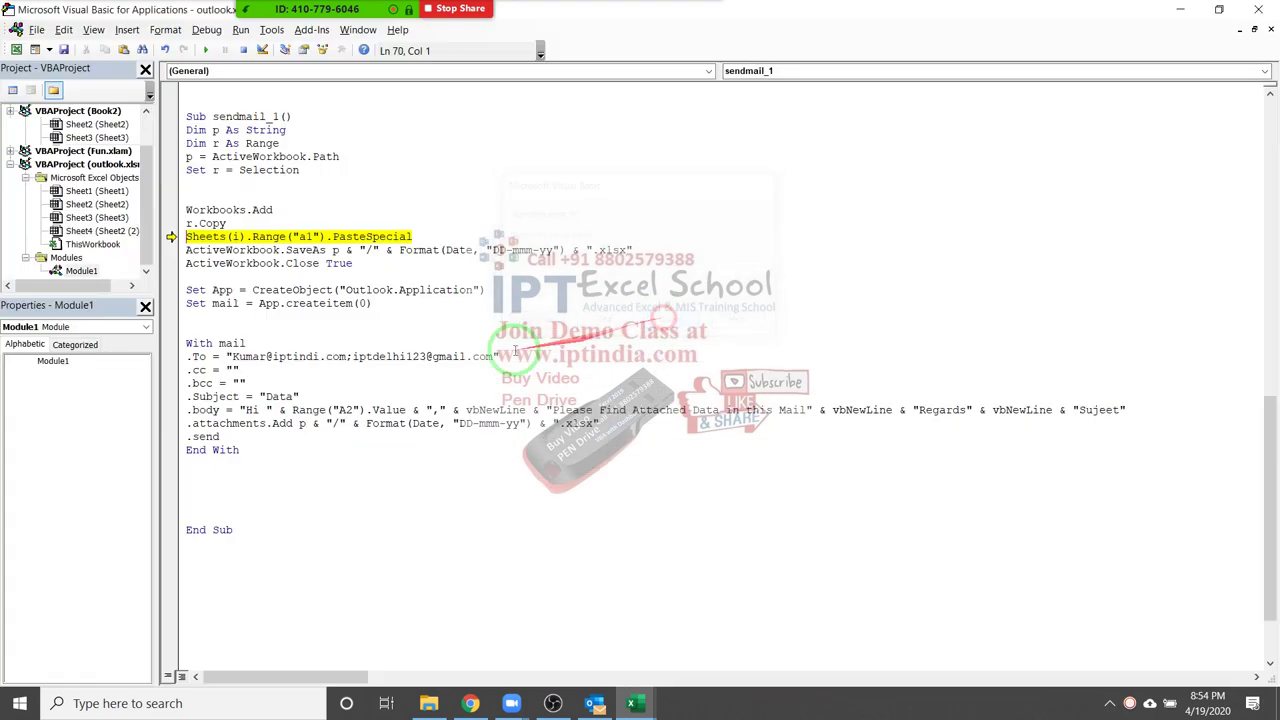
mouse_move(237, 237)
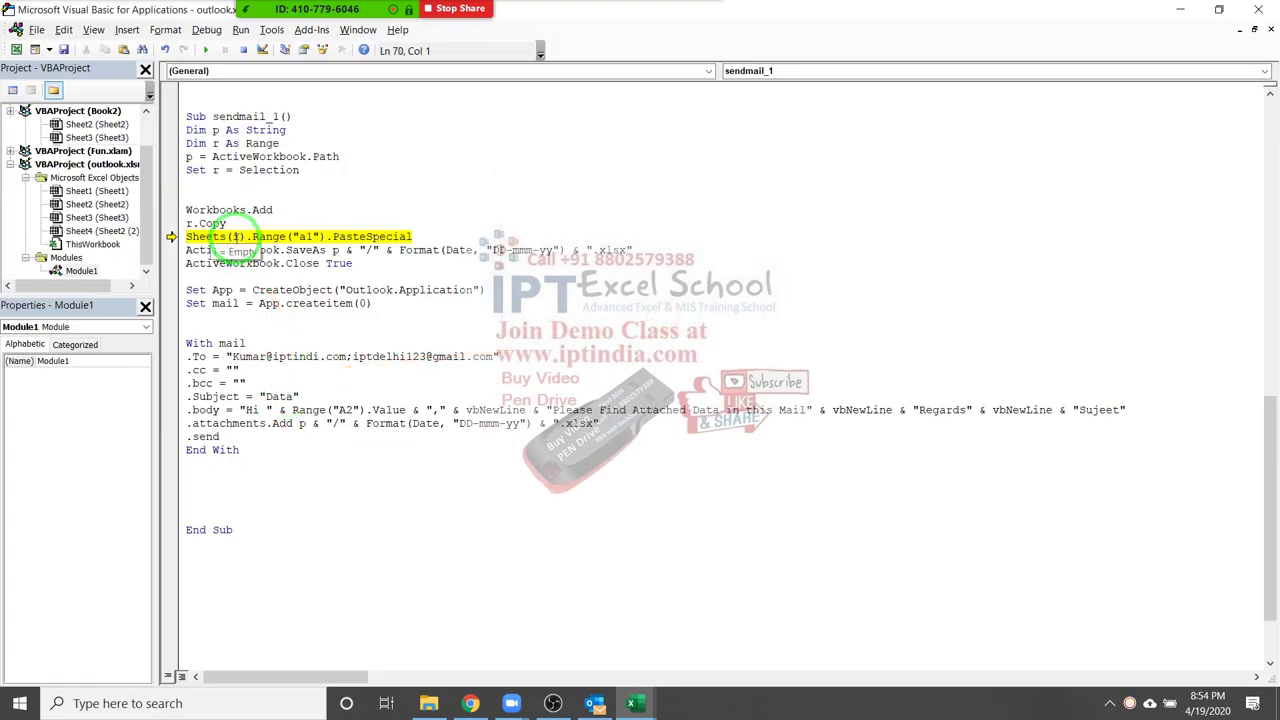
double_click(236, 237)
text(1)
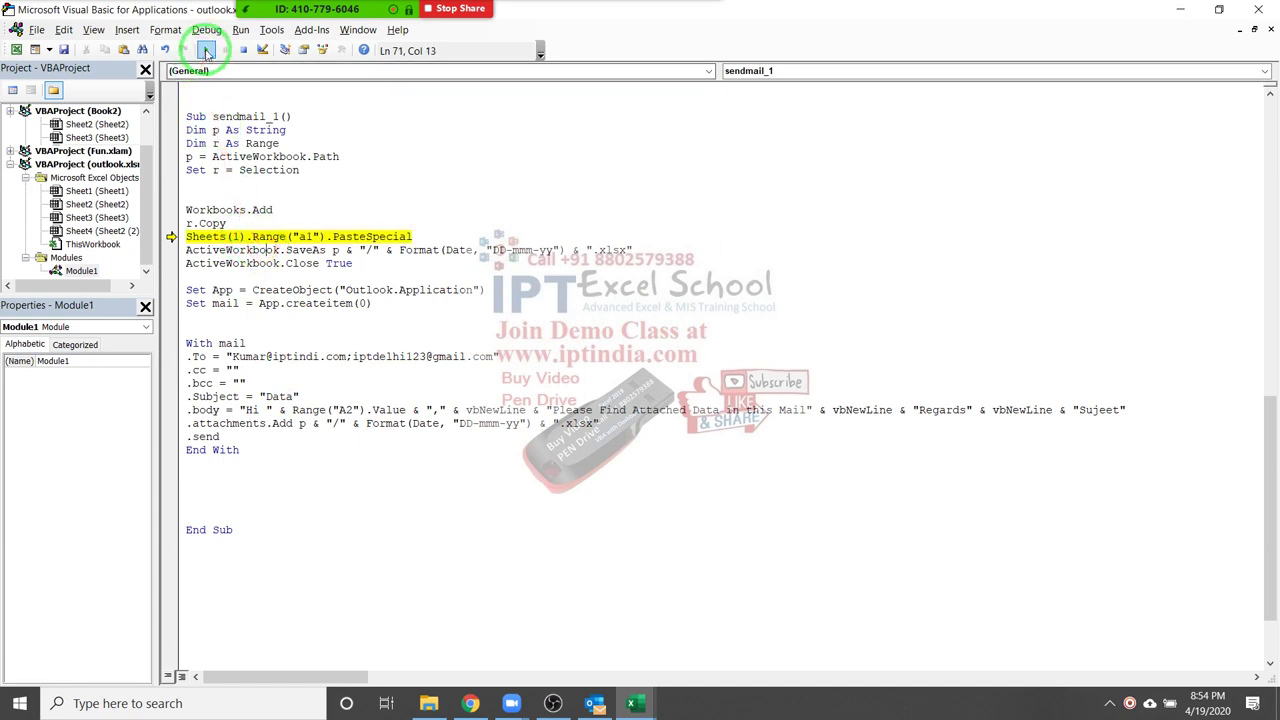
click(205, 50)
click(671, 320)
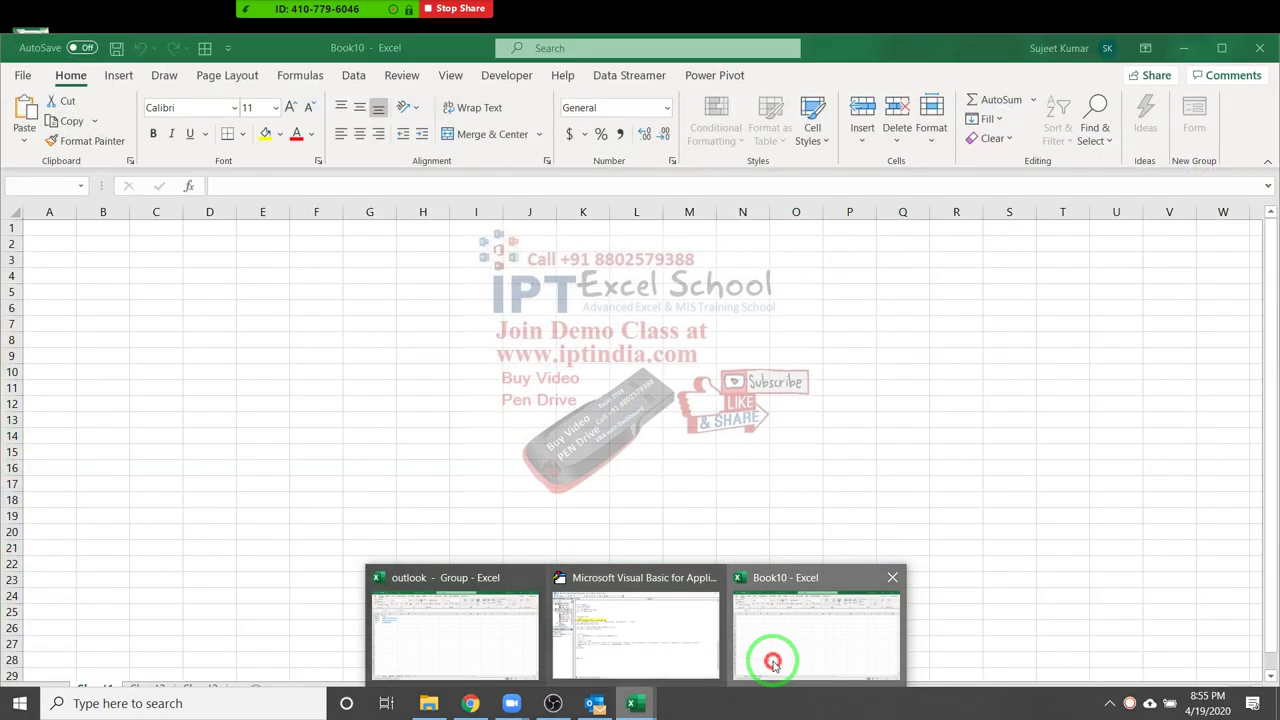
click(771, 660)
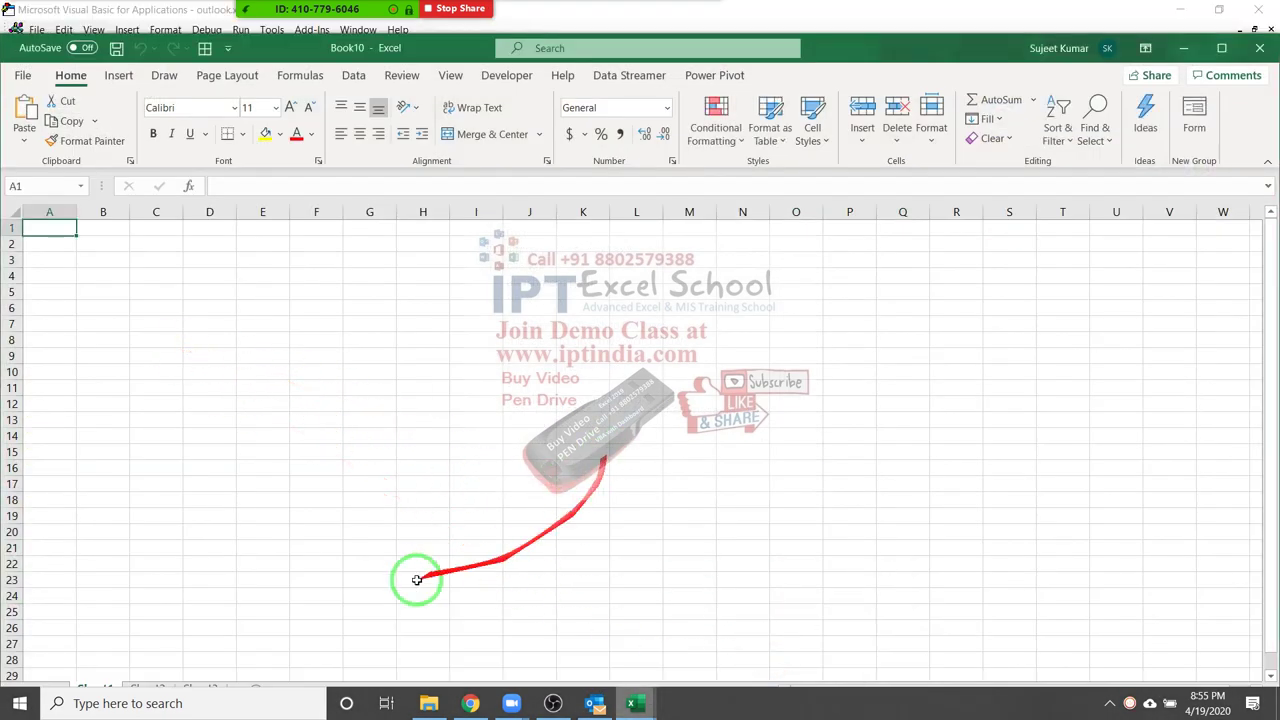
click(1221, 48)
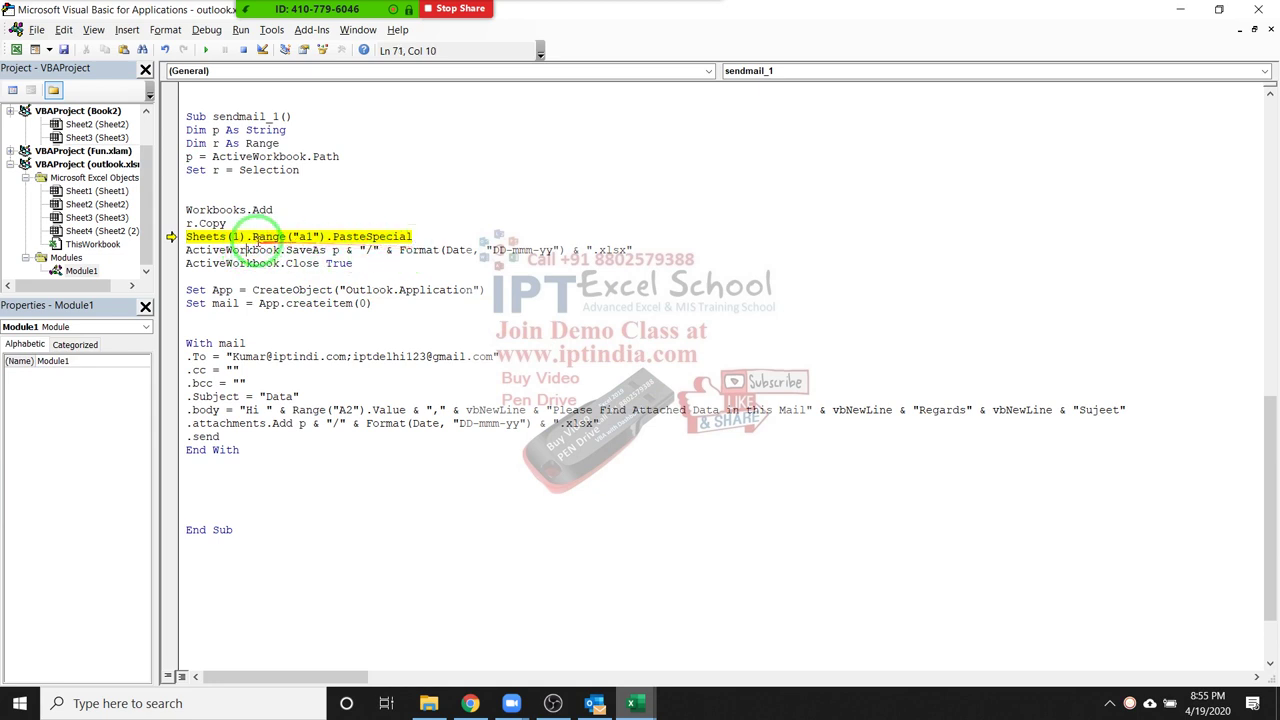
- Split the paste into Sheets(1).Select and Range("a1").PasteSpecial, rerun, and replace 19-Apr-20.xlsx
key(Return)
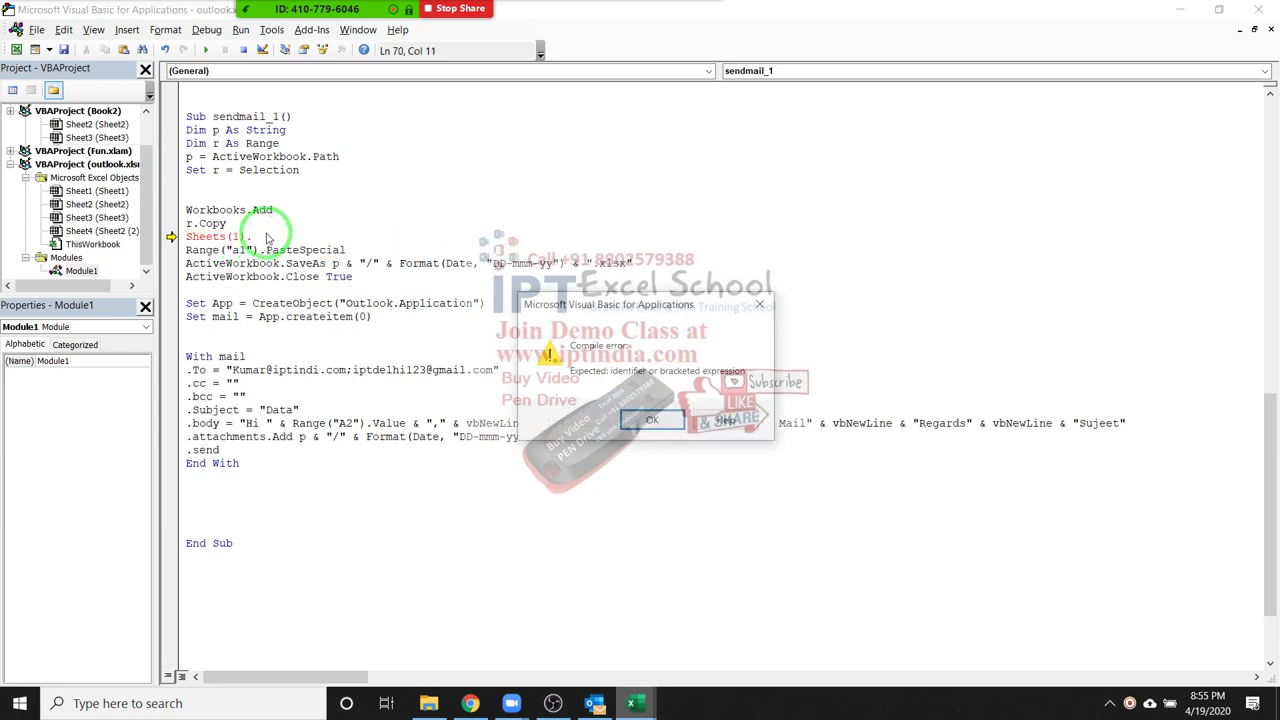
key(Return)
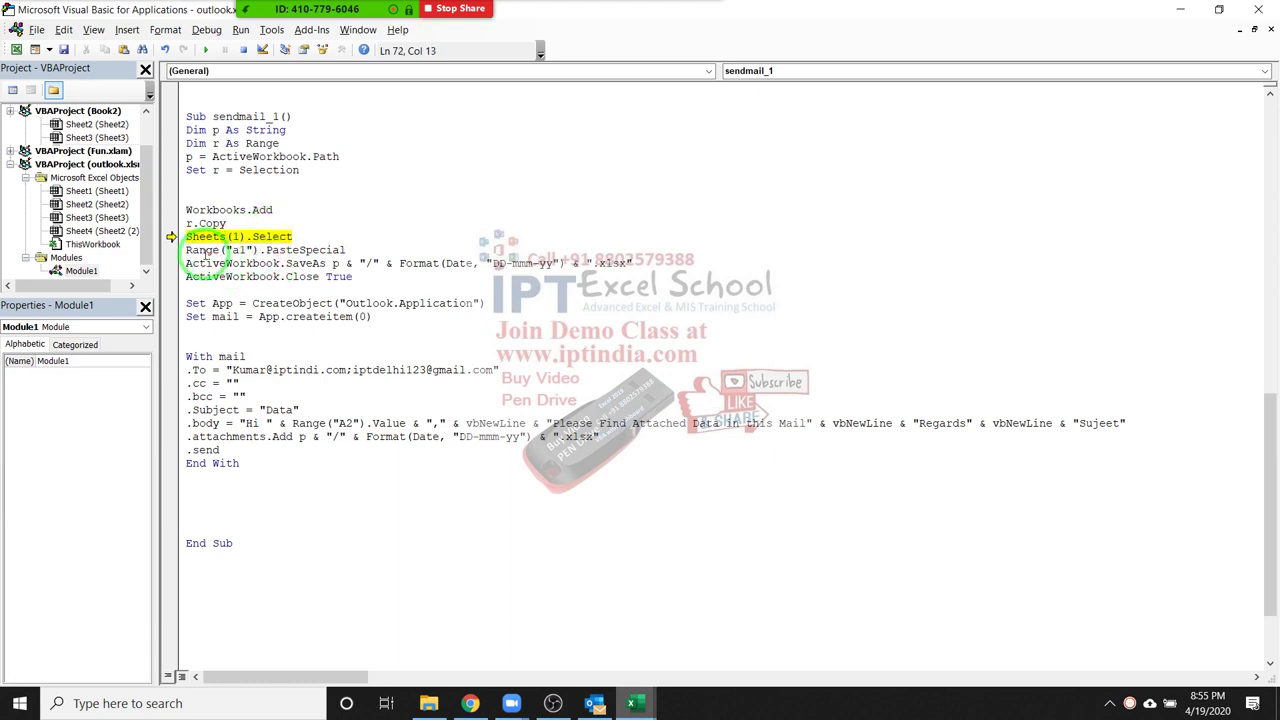
click(272, 277)
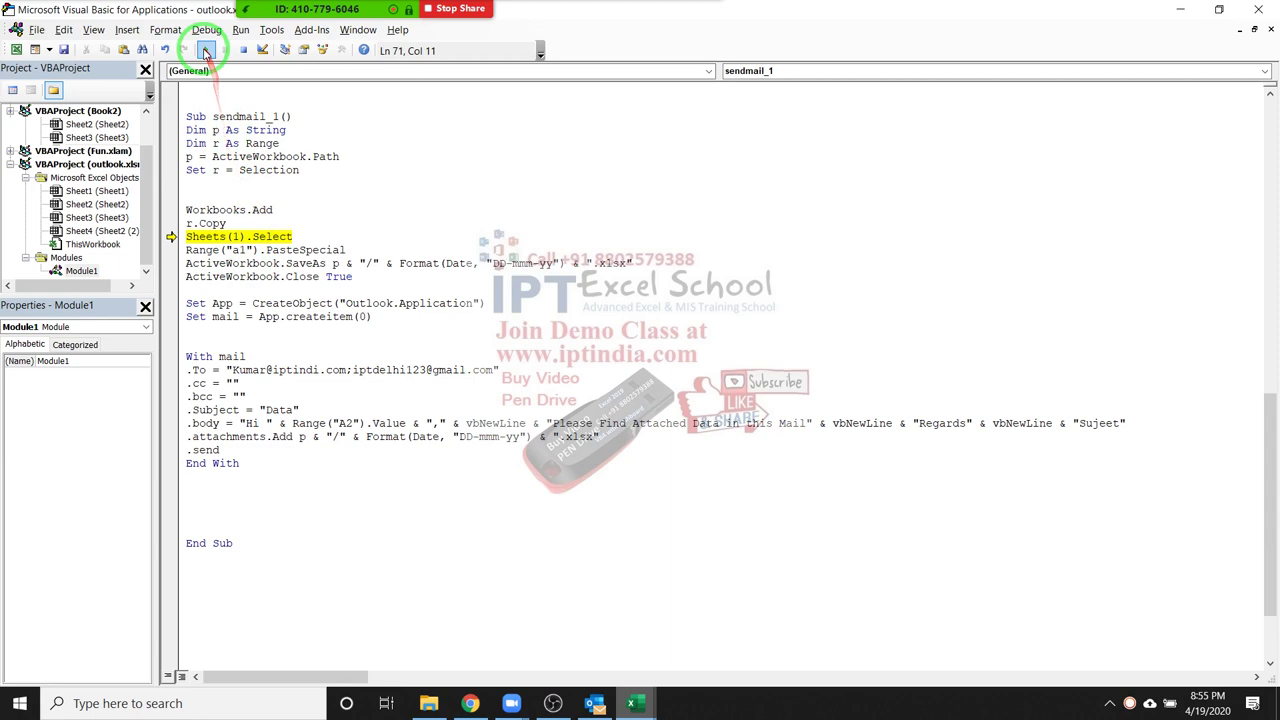
click(205, 51)
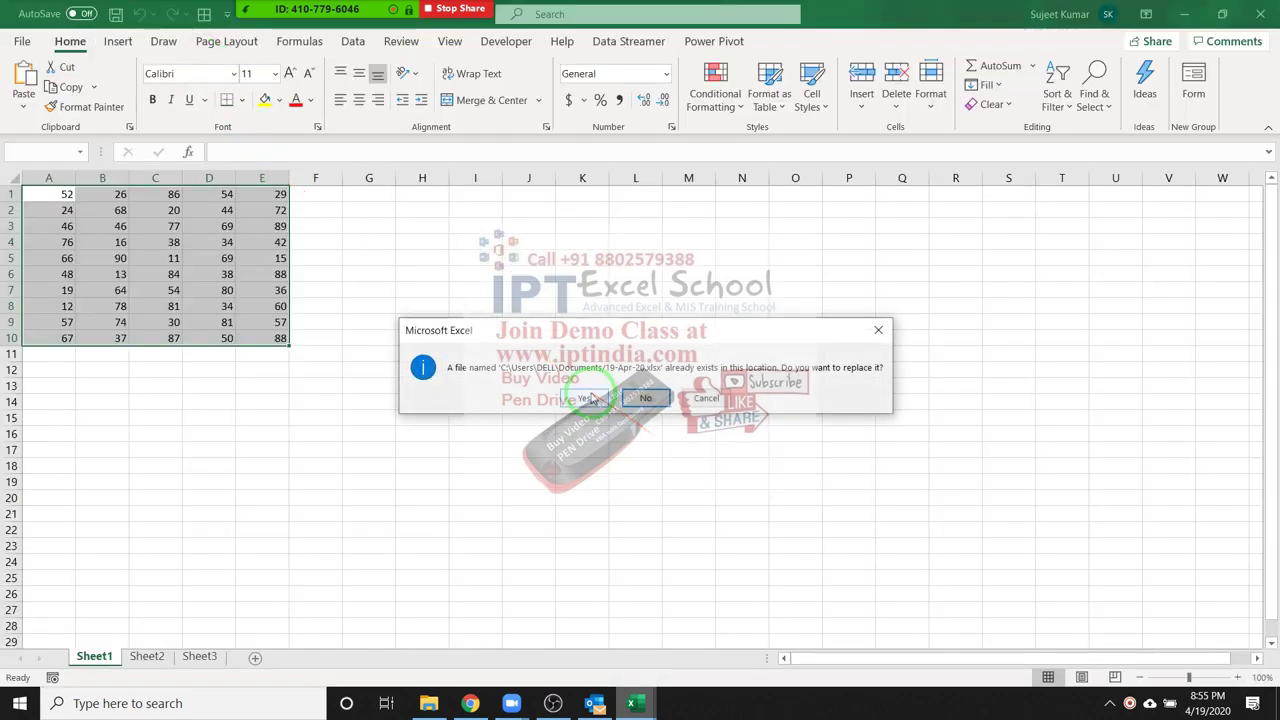
click(590, 399)
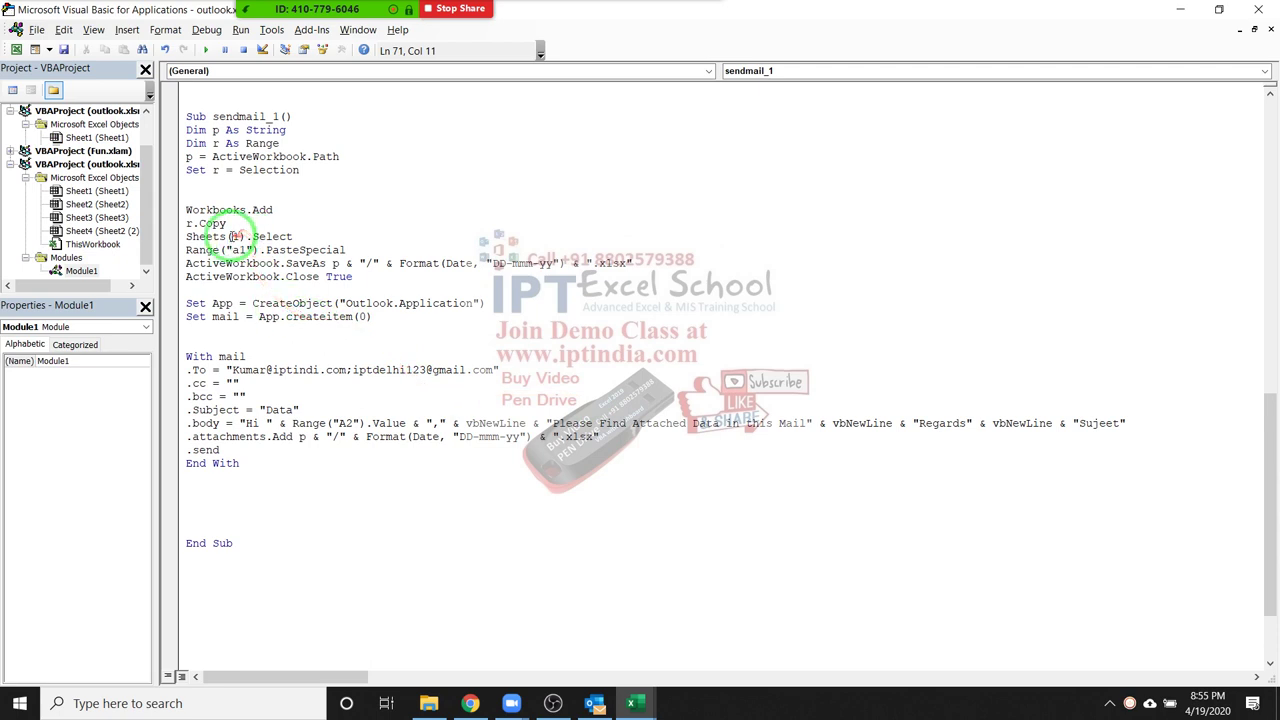
double_click(233, 237)
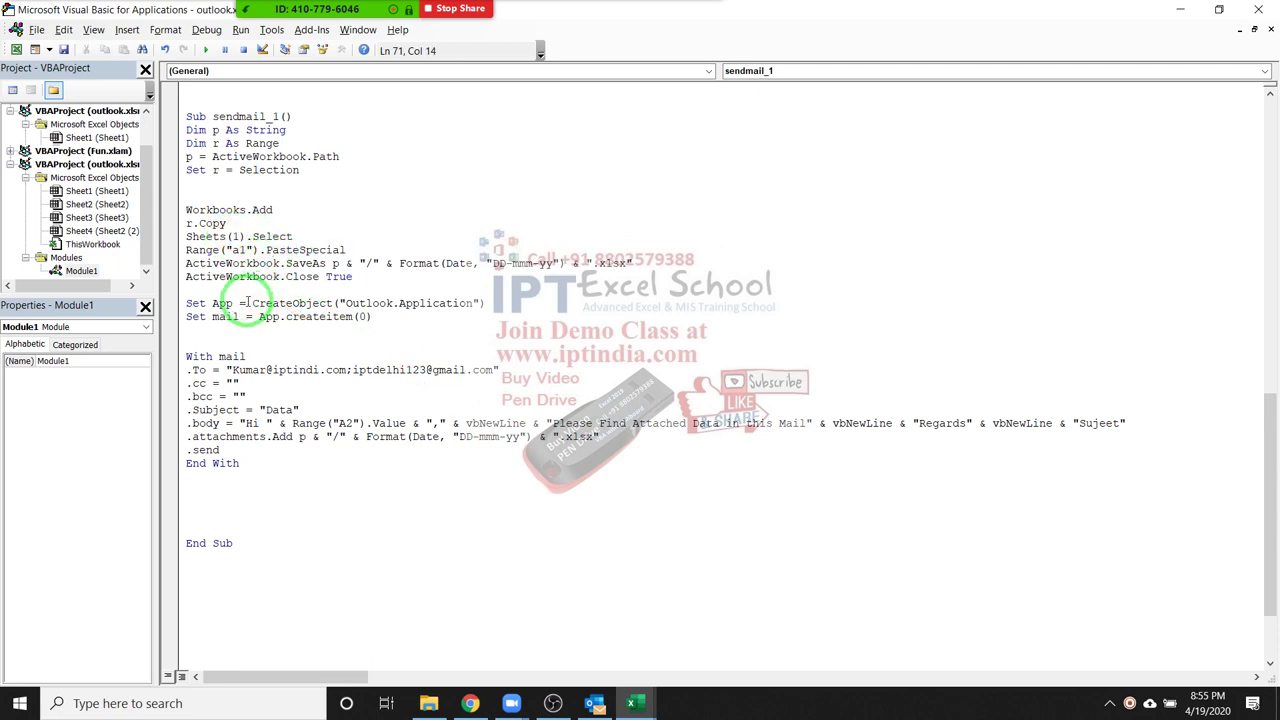
mouse_move(594, 704)
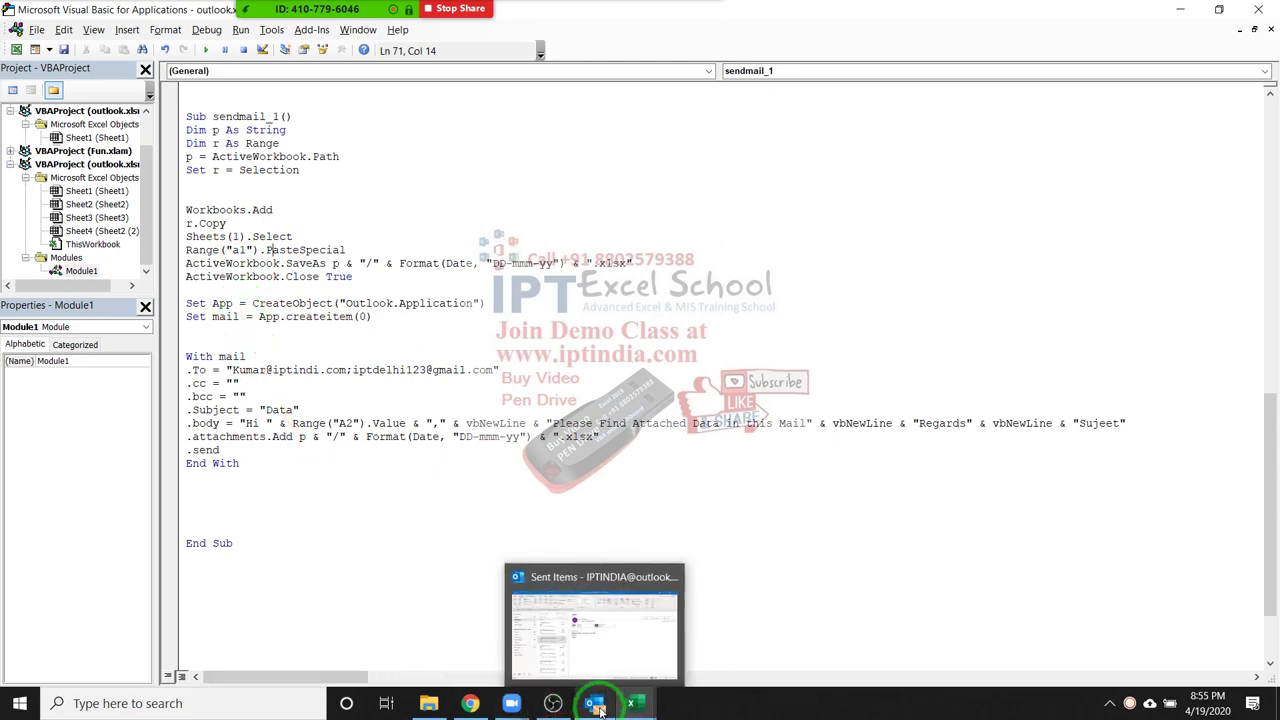
- Open the newest sent Data message's xlsx attachment in Excel, then close it
click(597, 706)
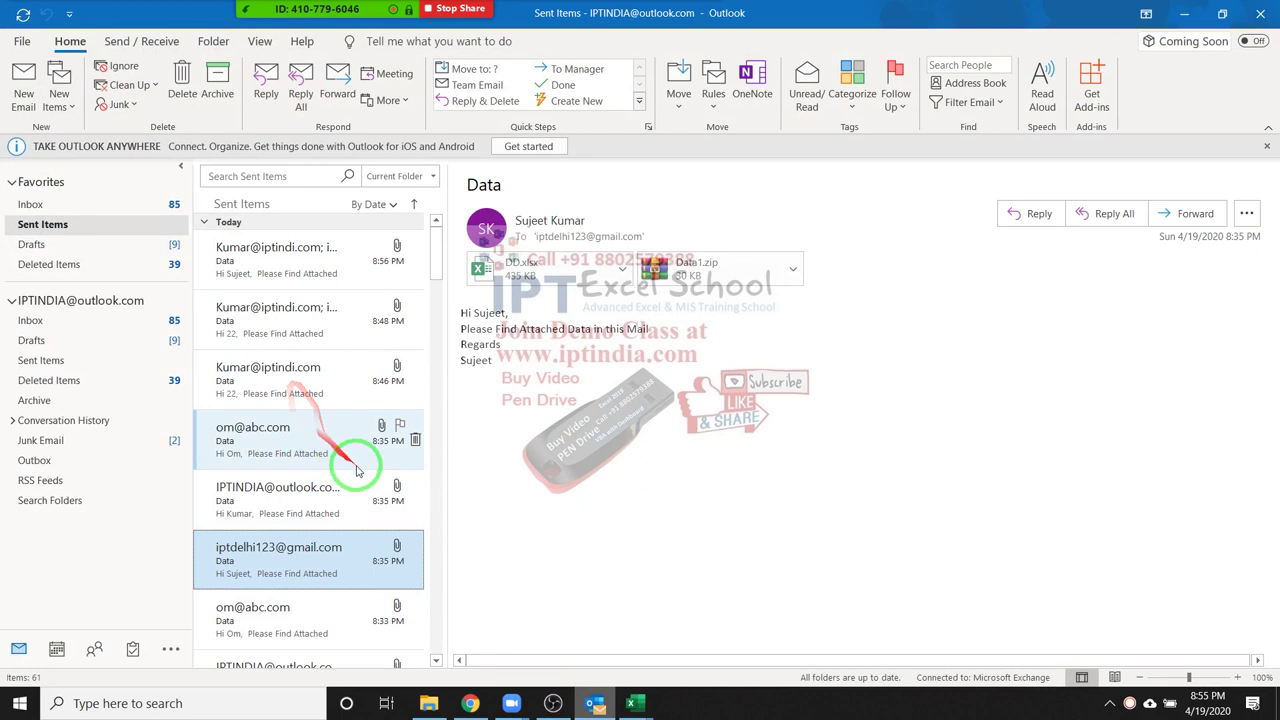
click(362, 270)
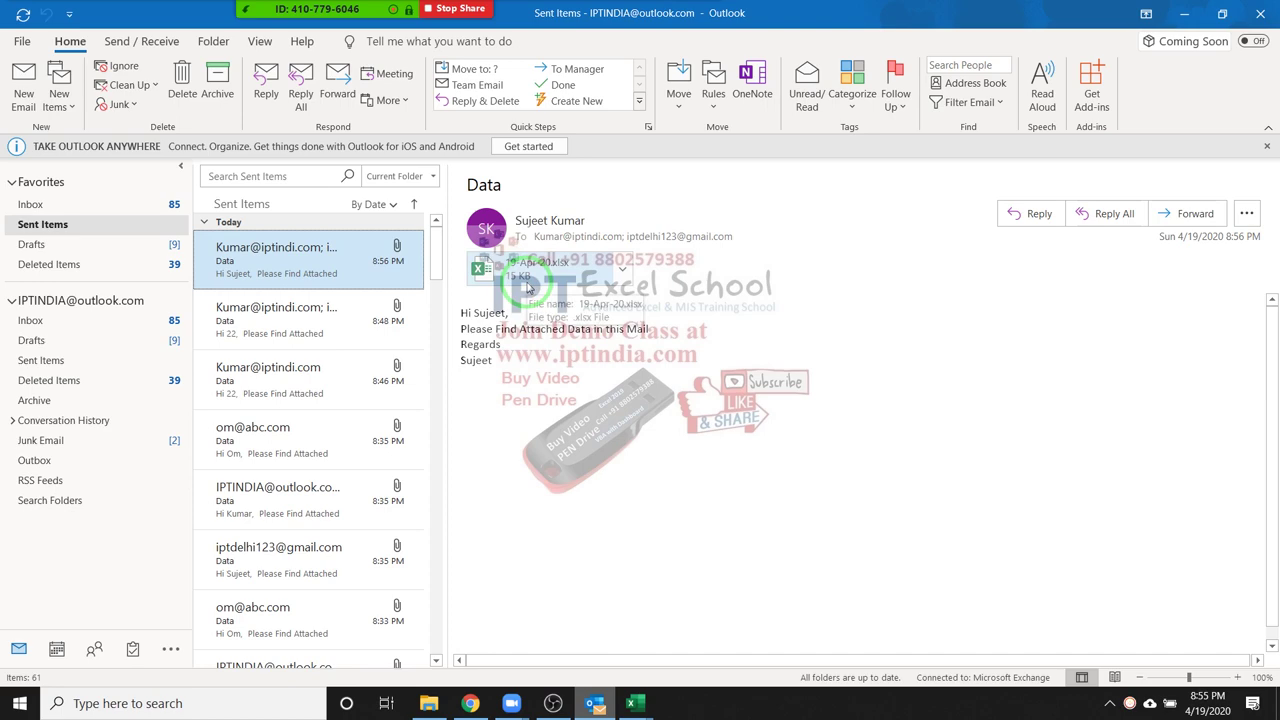
click(528, 285)
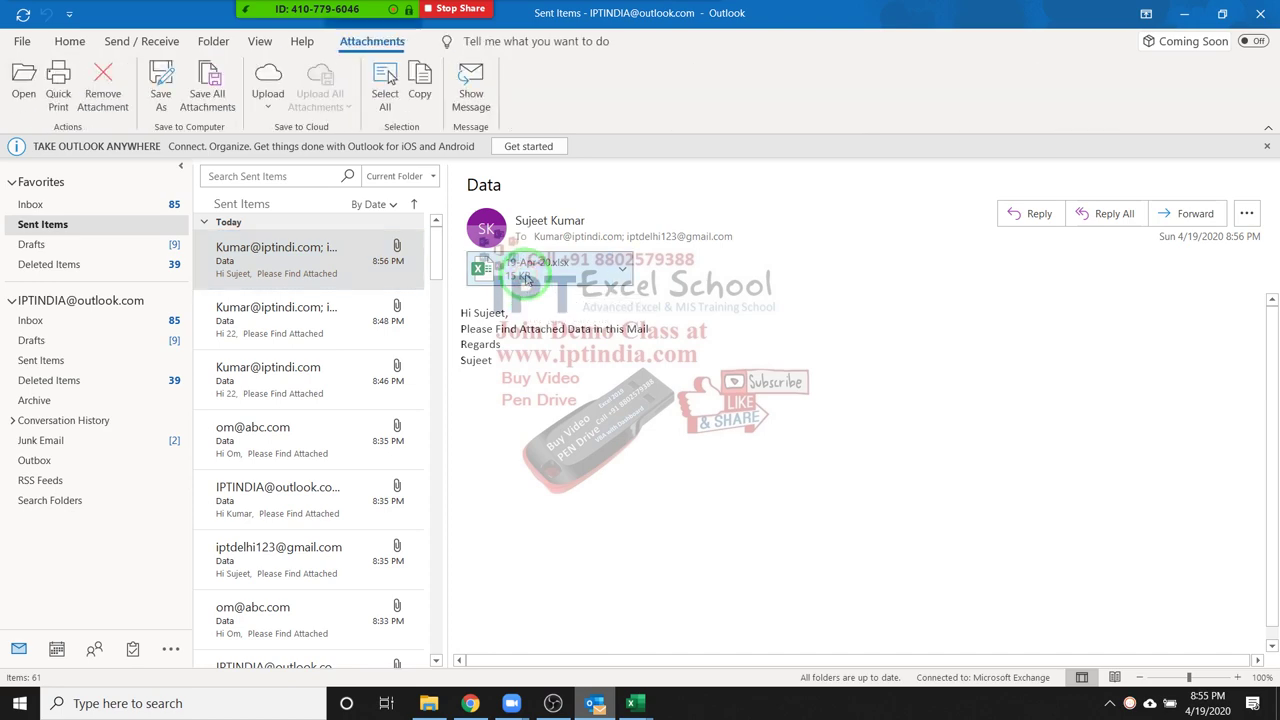
double_click(527, 280)
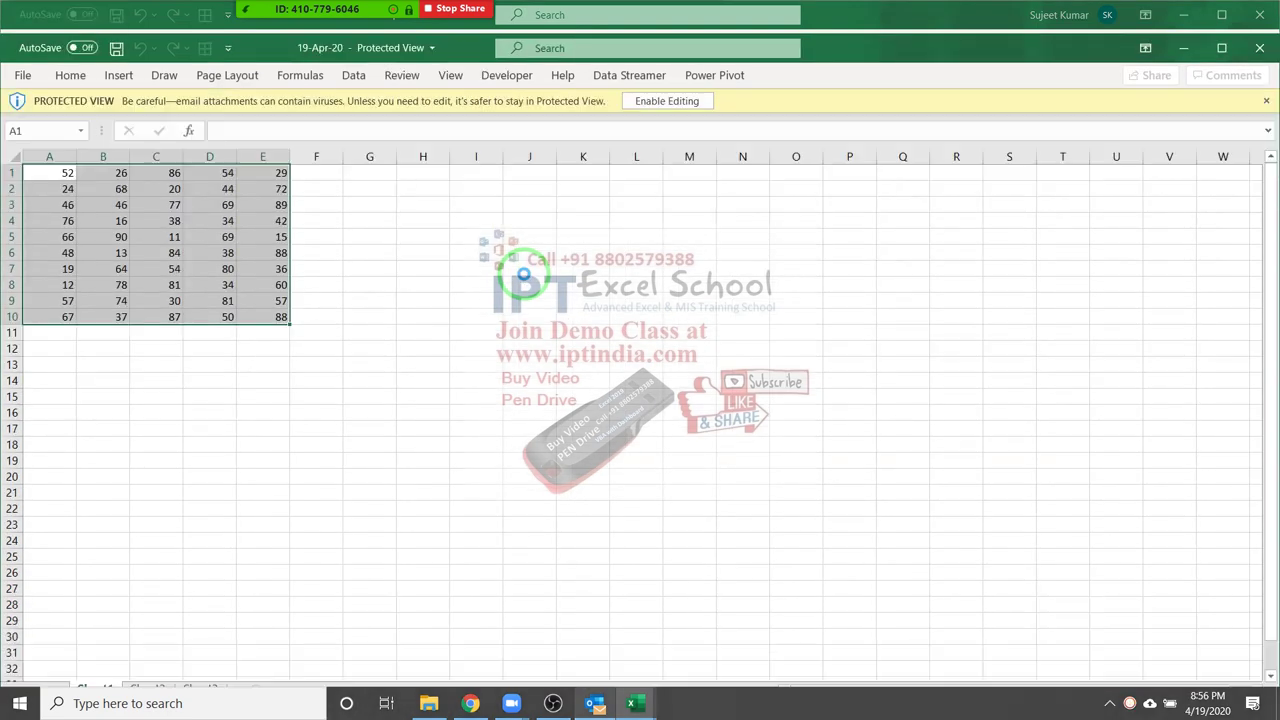
mouse_move(527, 280)
mouse_down()
mouse_move(293, 293)
mouse_move(1258, 14)
mouse_up()
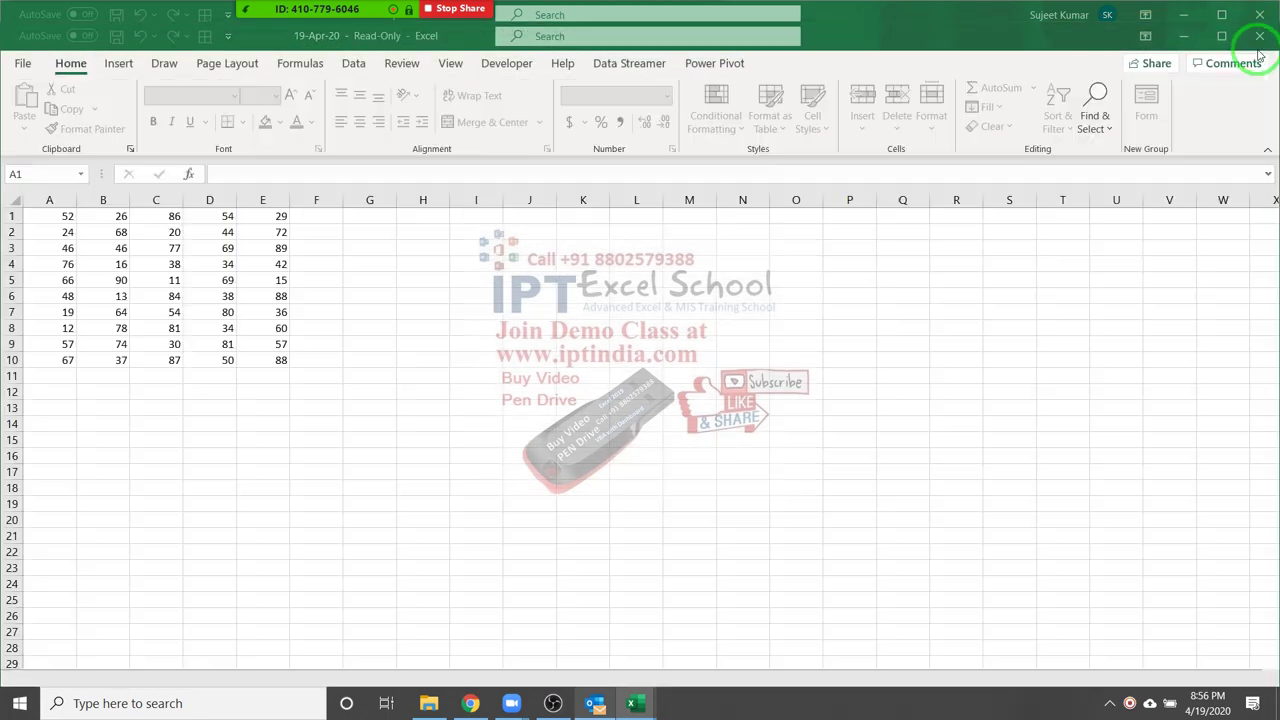
click(1260, 34)
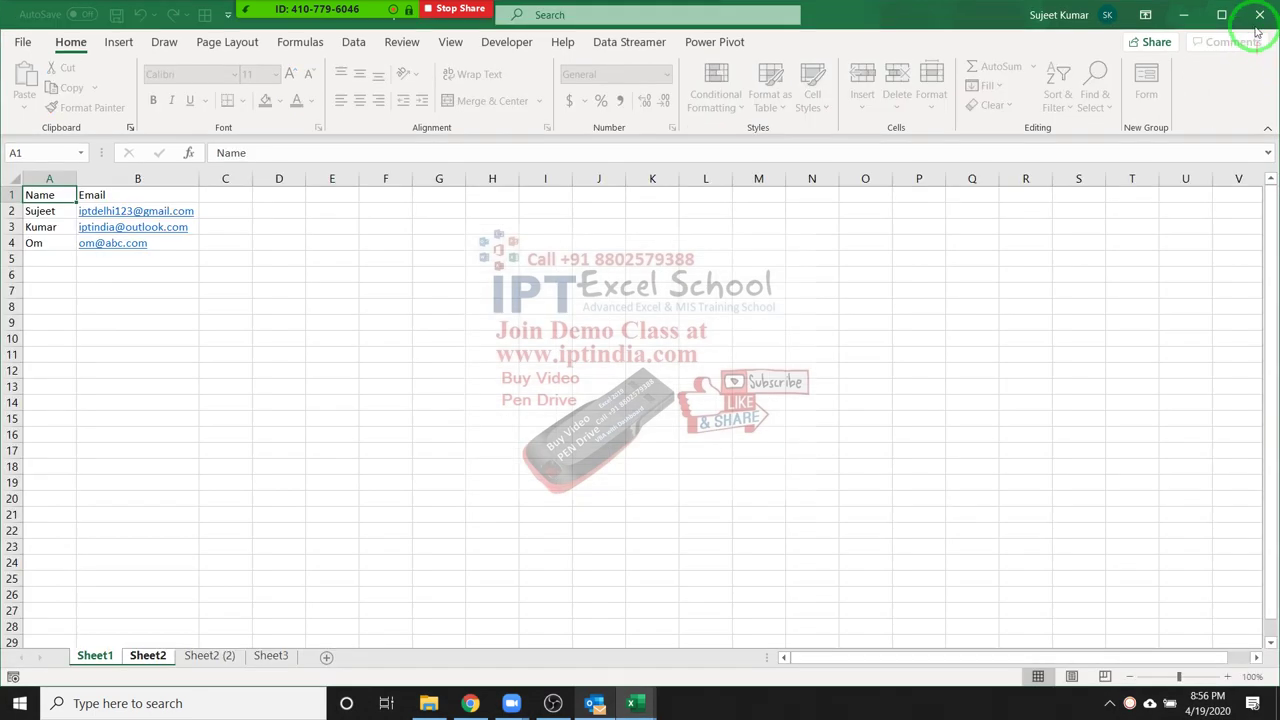
- Switch back to the Visual Basic editor via the taskbar
drag(1255, 20, 677, 700)
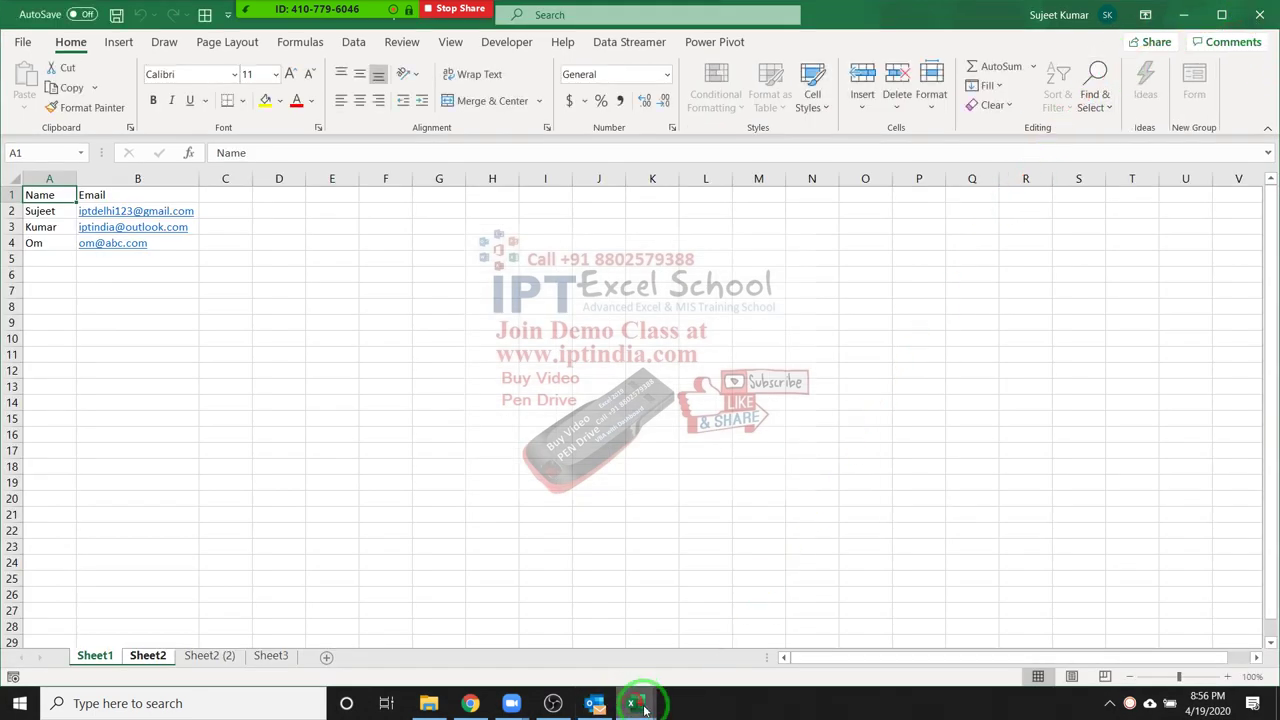
click(631, 703)
click(699, 640)
- Close the meeting pop-ups covering the sendmail_1 code and return to the Excel workbook
click(242, 596)
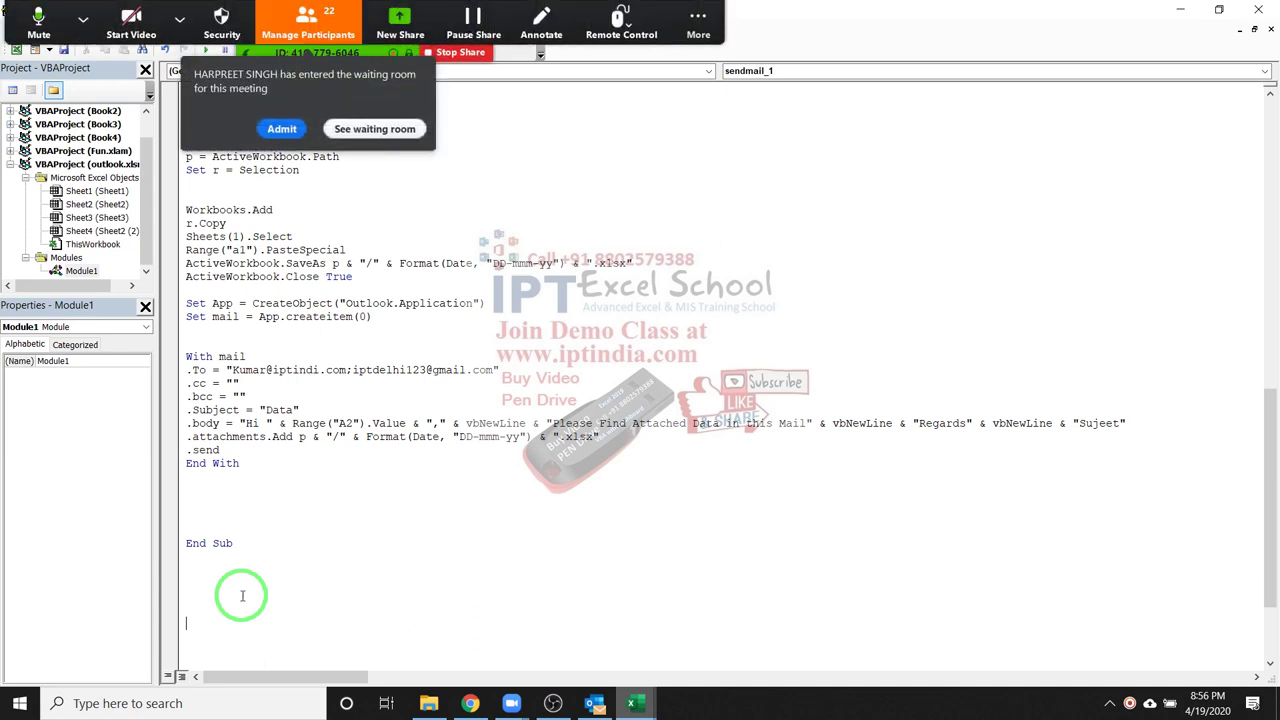
click(285, 128)
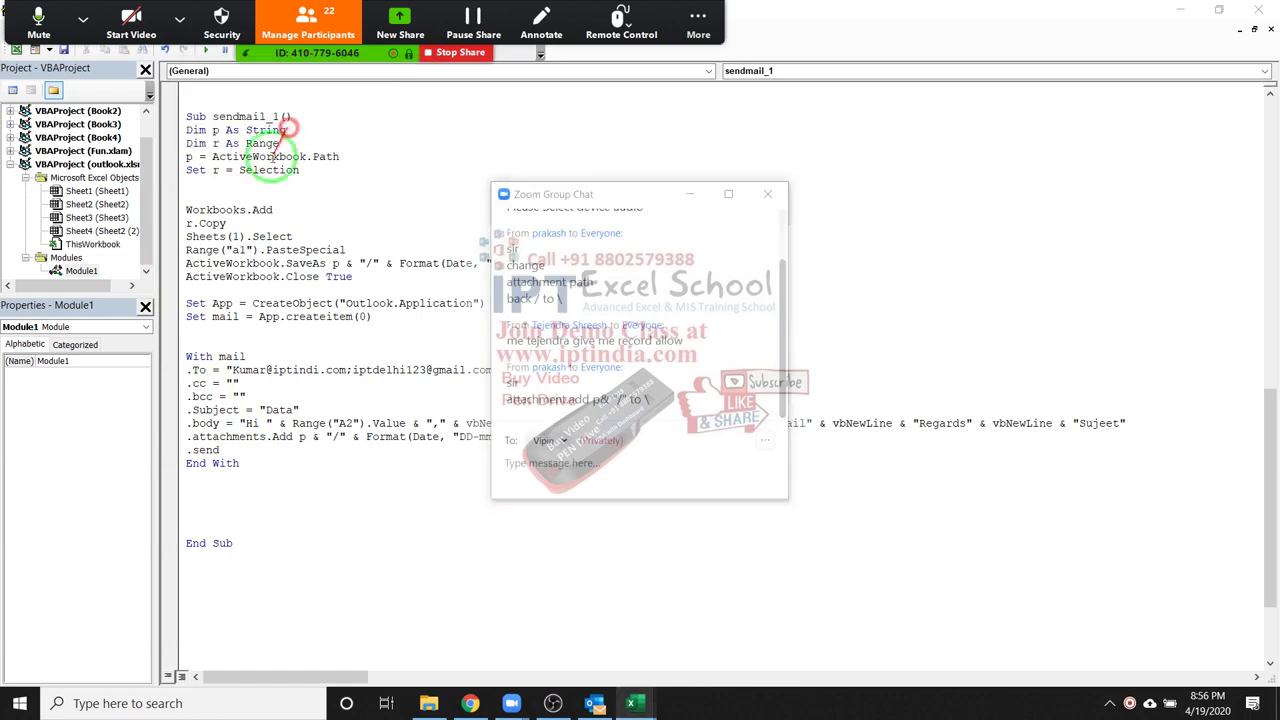
click(767, 194)
click(455, 360)
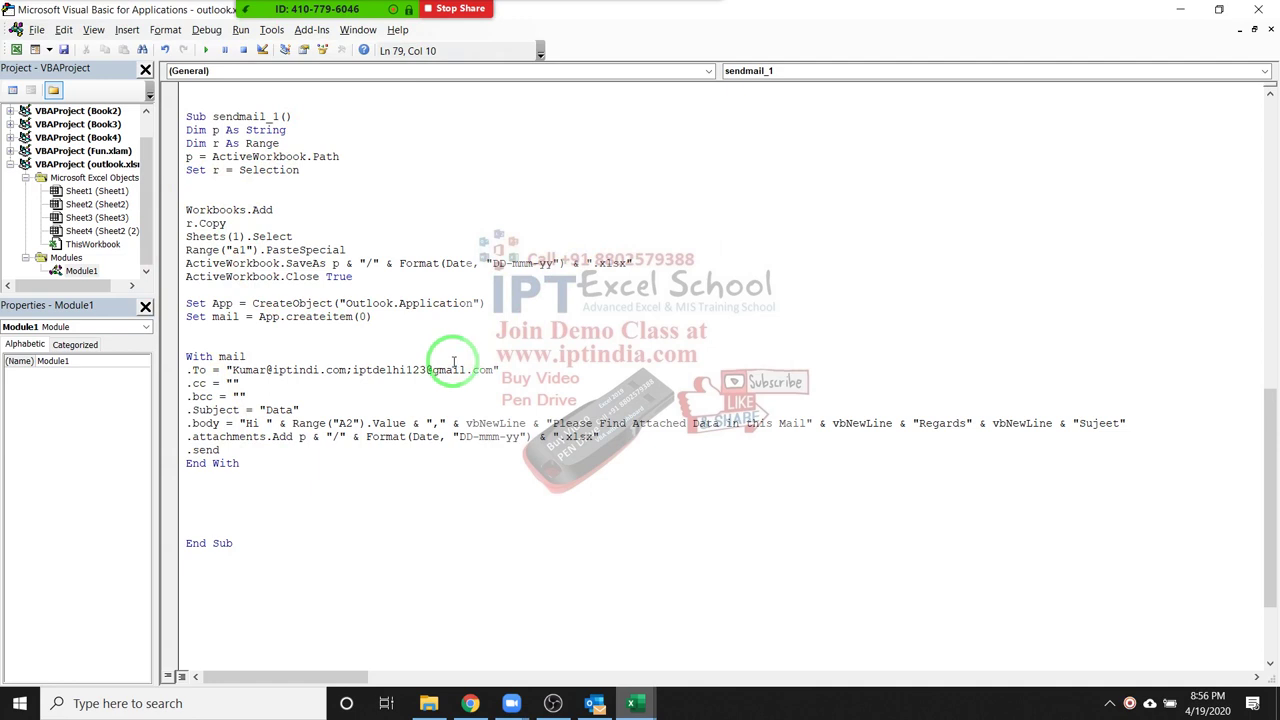
click(280, 555)
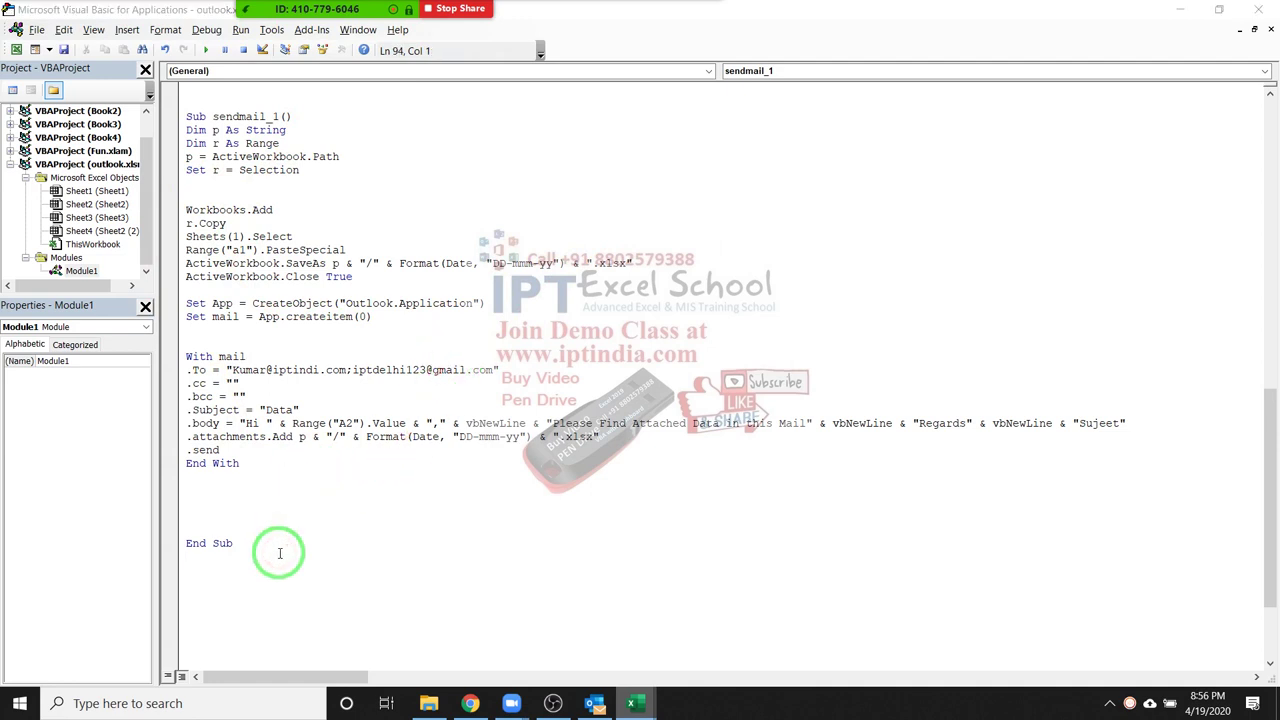
key(alt+Tab)
key(alt+Tab)
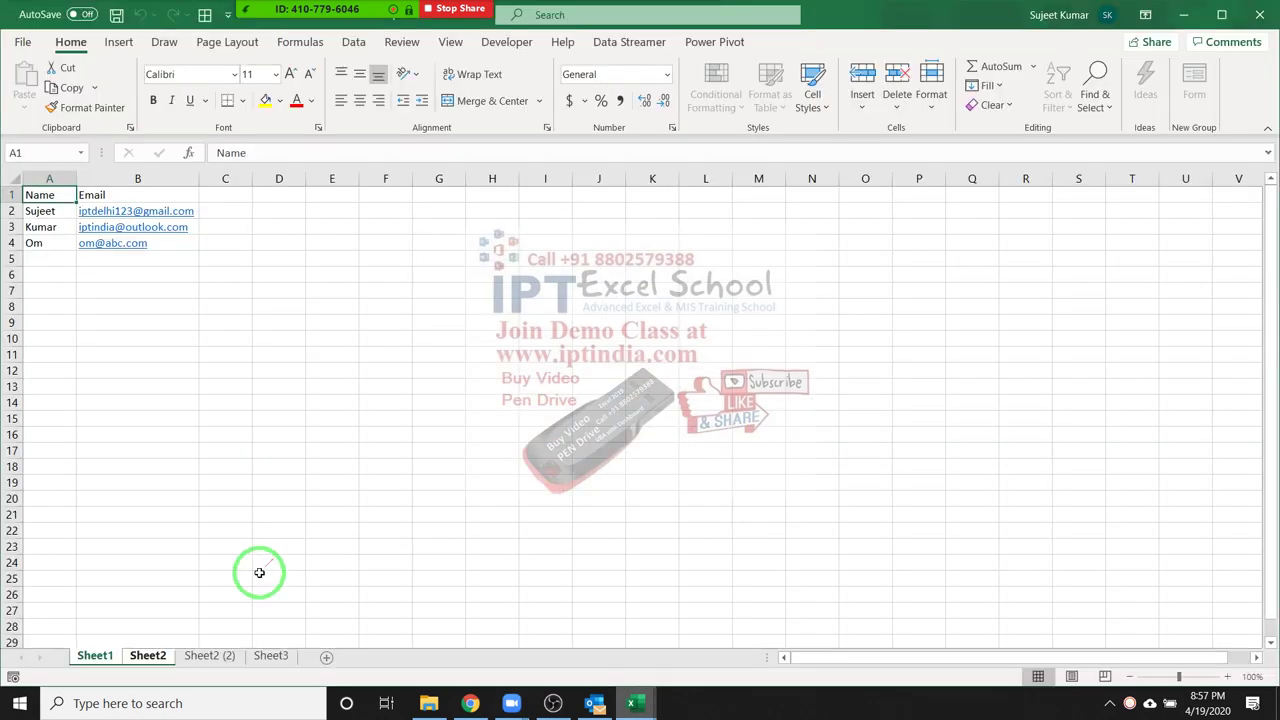
- On Sheet3, enter the Name header in A1 and fill eight names down A2:A9
click(209, 655)
click(270, 655)
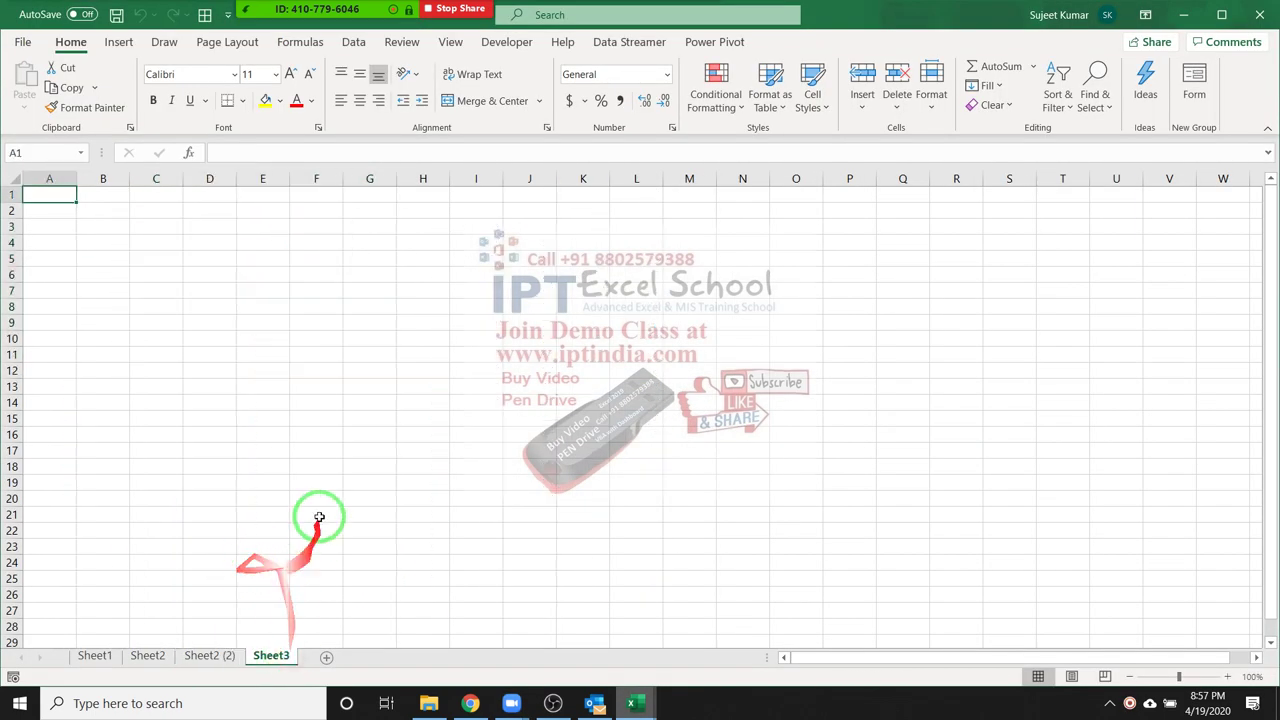
text(Name)
key(Return)
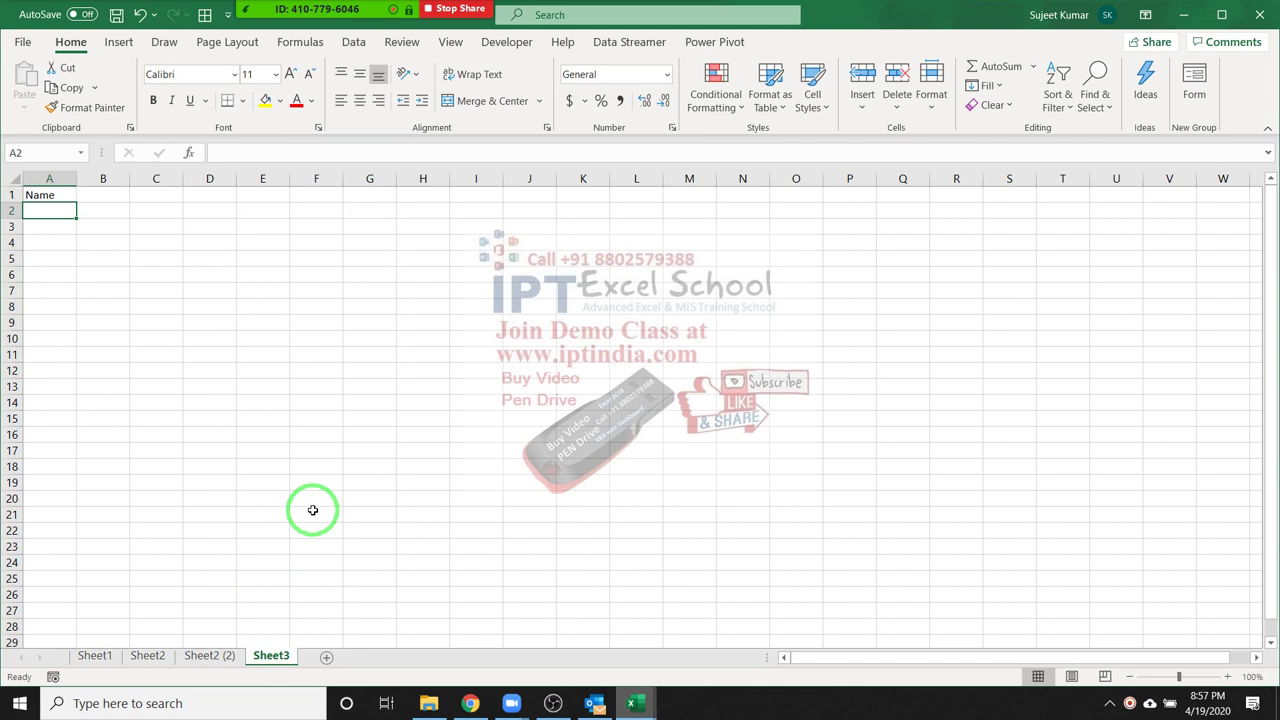
text(Puja)
key(Return)
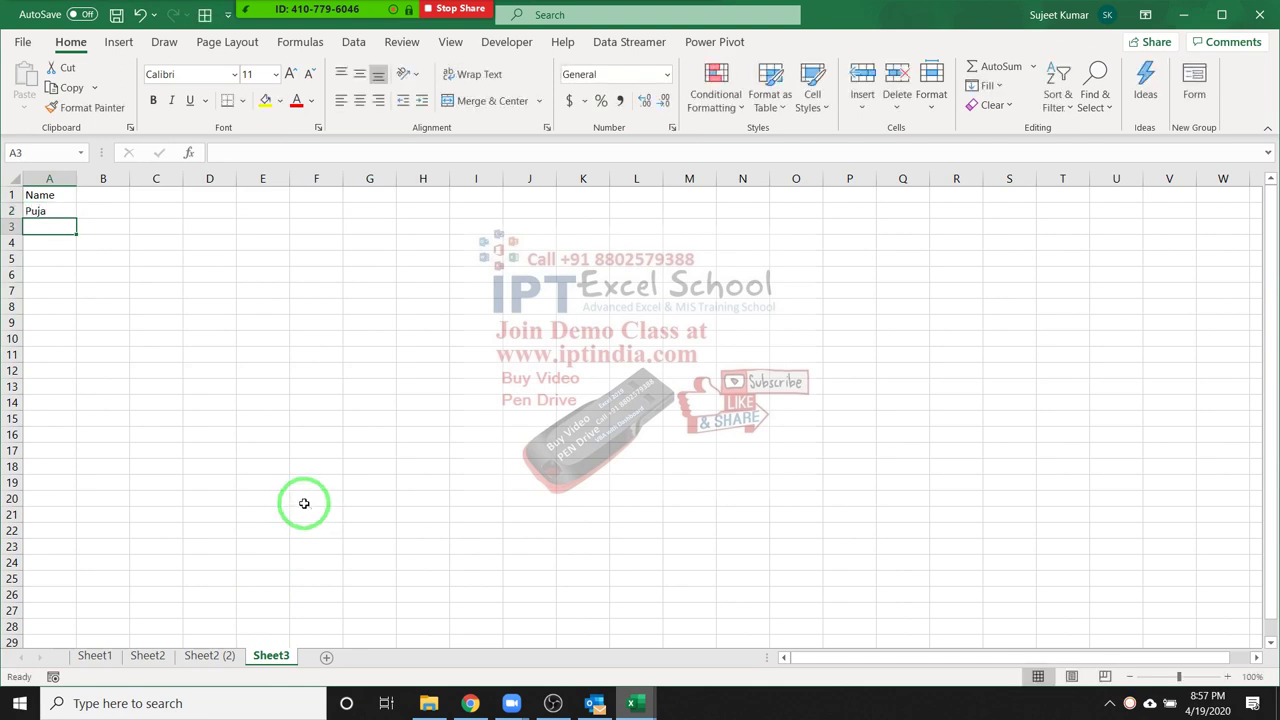
click(64, 210)
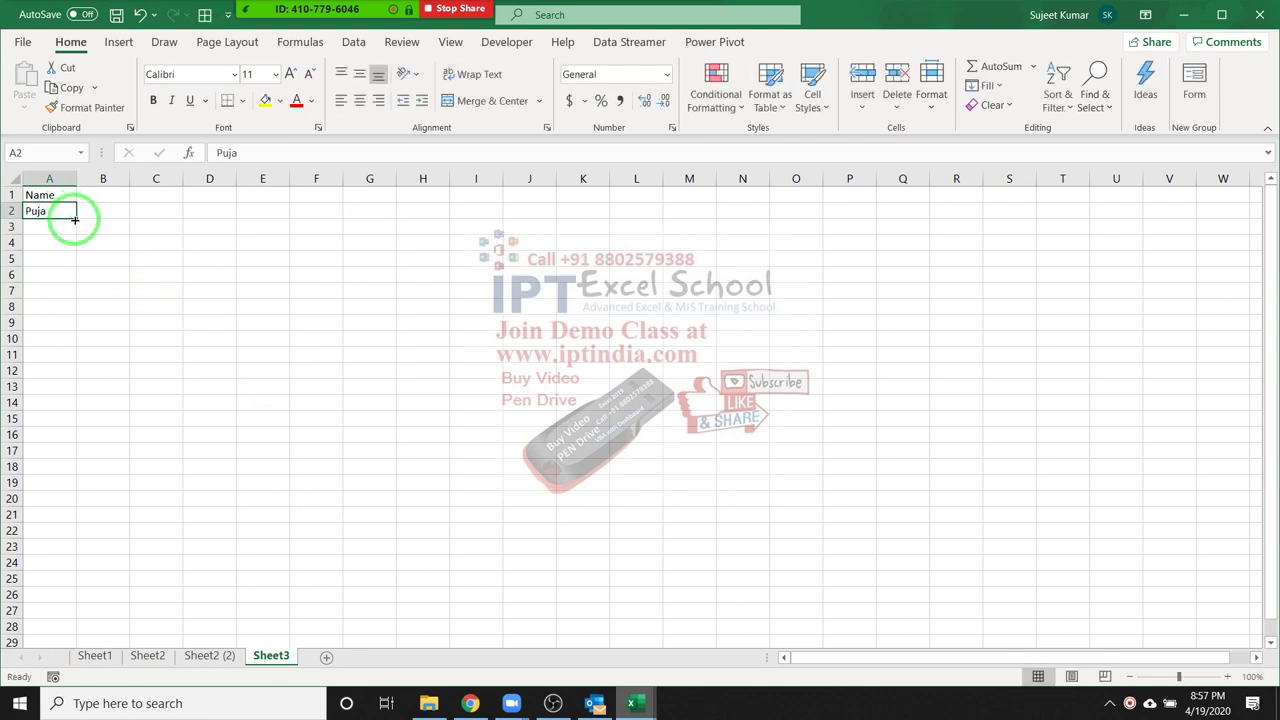
drag(76, 270, 75, 324)
- Add a Sales header in B1 and fill B2:B9 with a RANDBETWEEN formula
click(117, 198)
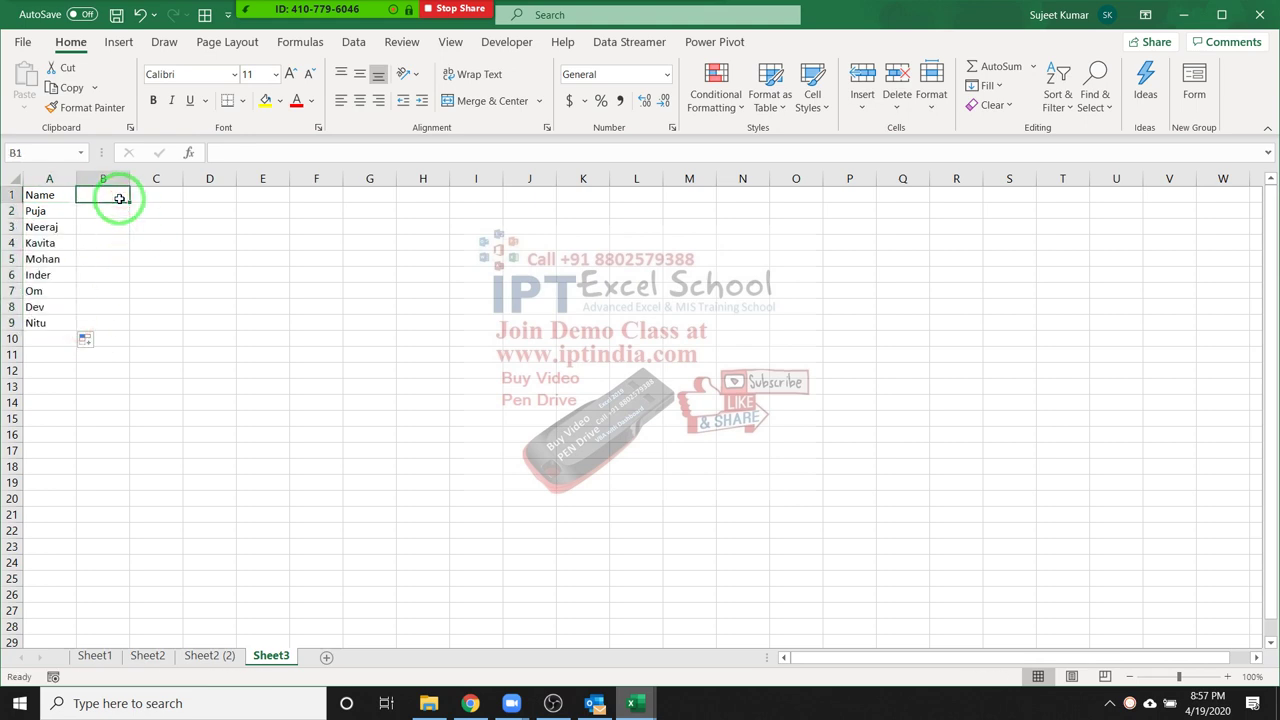
text(Sales)
key(Return)
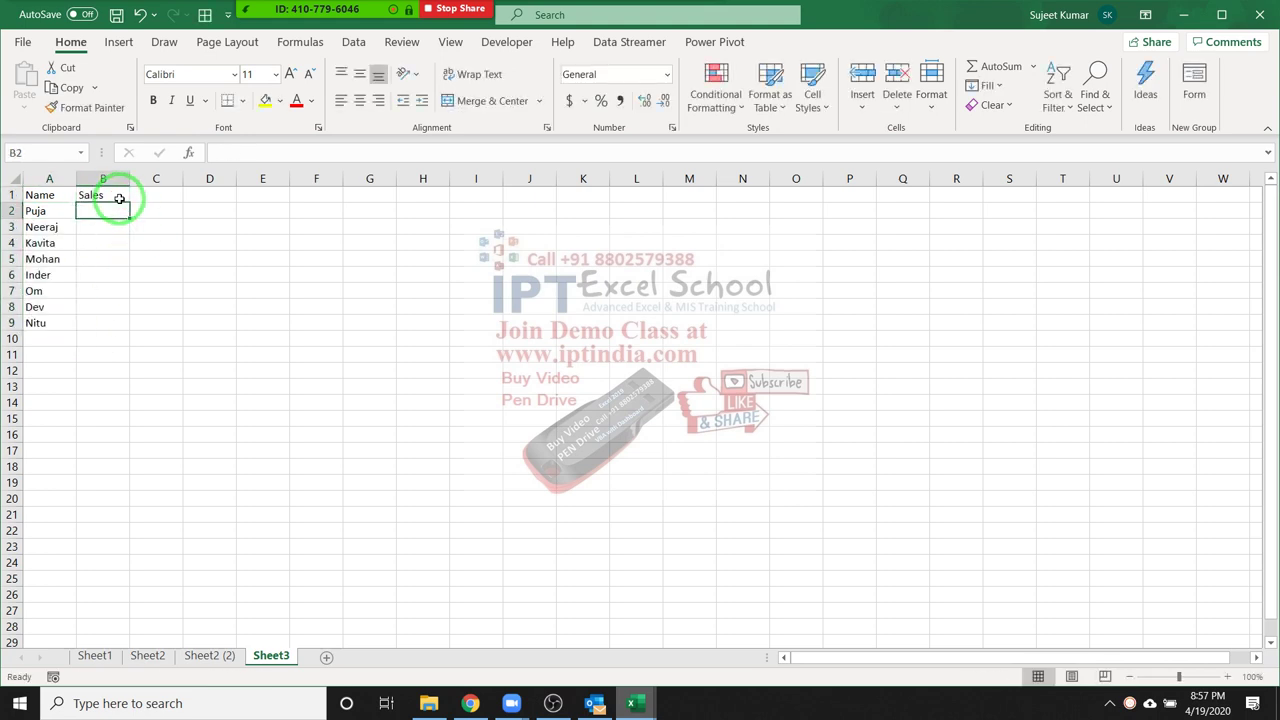
text(=ra)
key(Down)
key(Down)
key(Down)
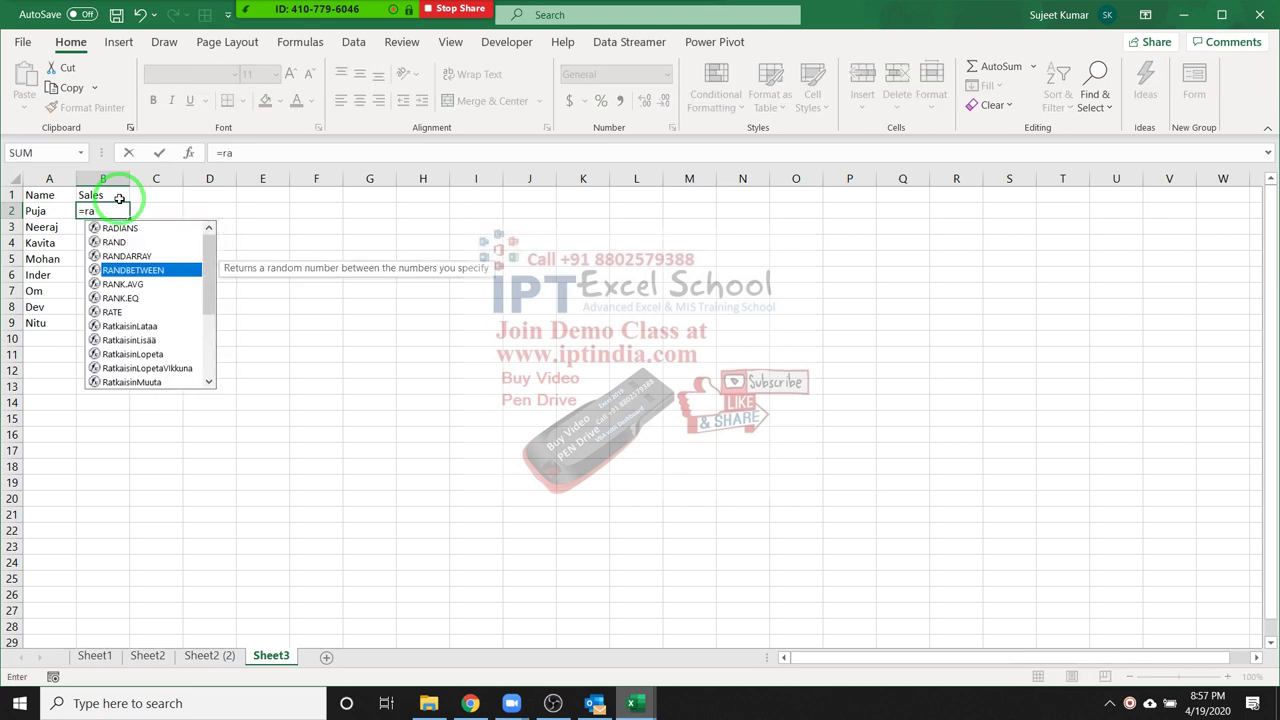
key(Tab)
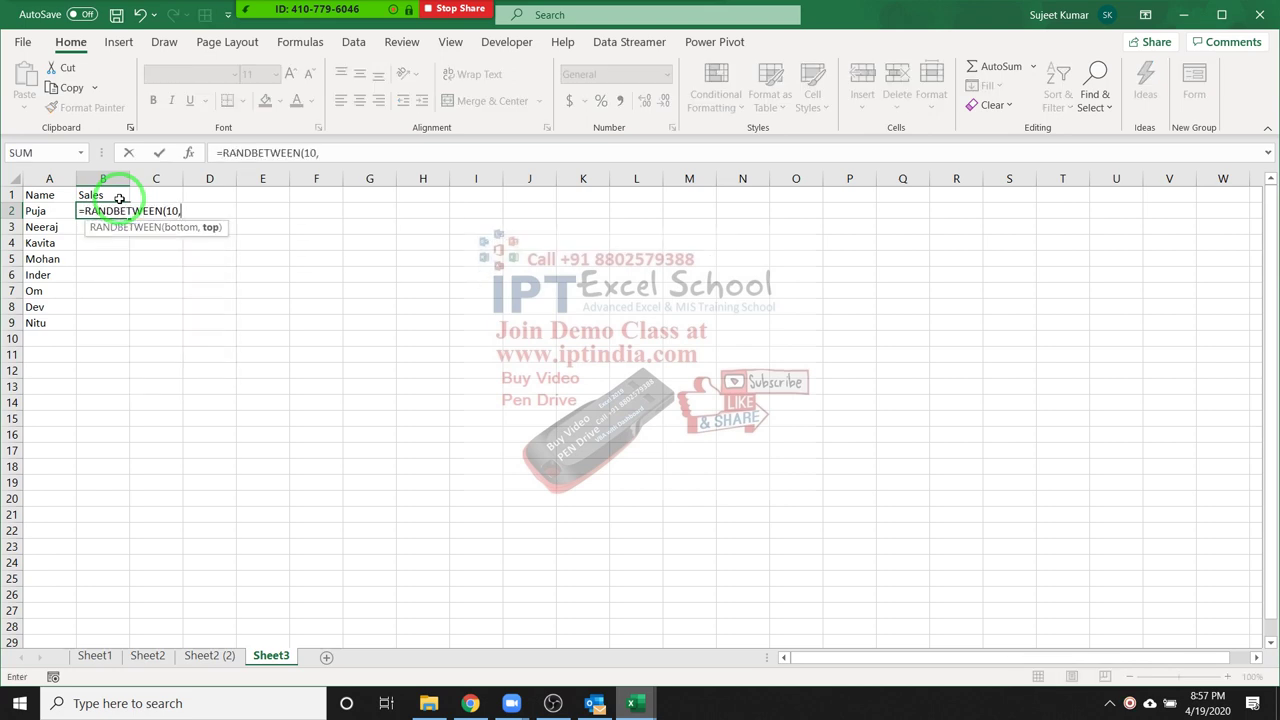
key(Return)
key(Left)
key(ctrl+Down)
key(Right)
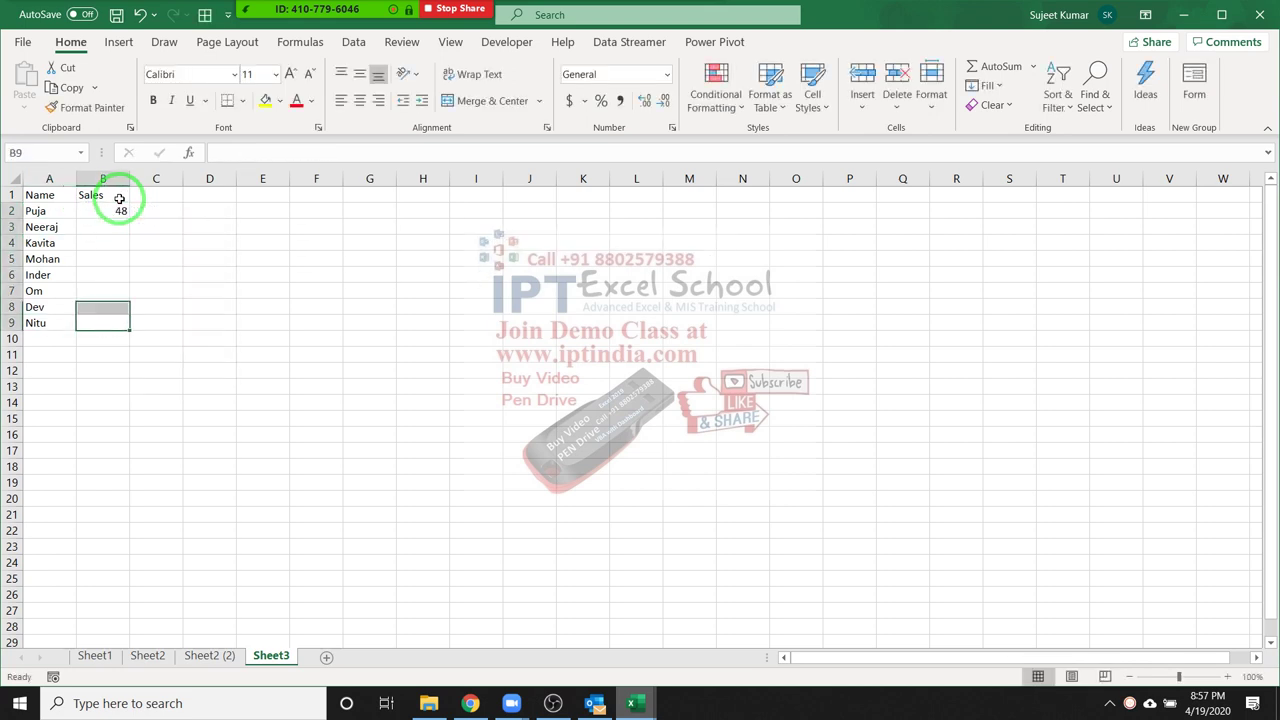
key(ctrl+shift+Up)
key(ctrl+d)
- Copy A1:B9 and paste it back as fixed values, then reselect the table
drag(40, 195, 104, 320)
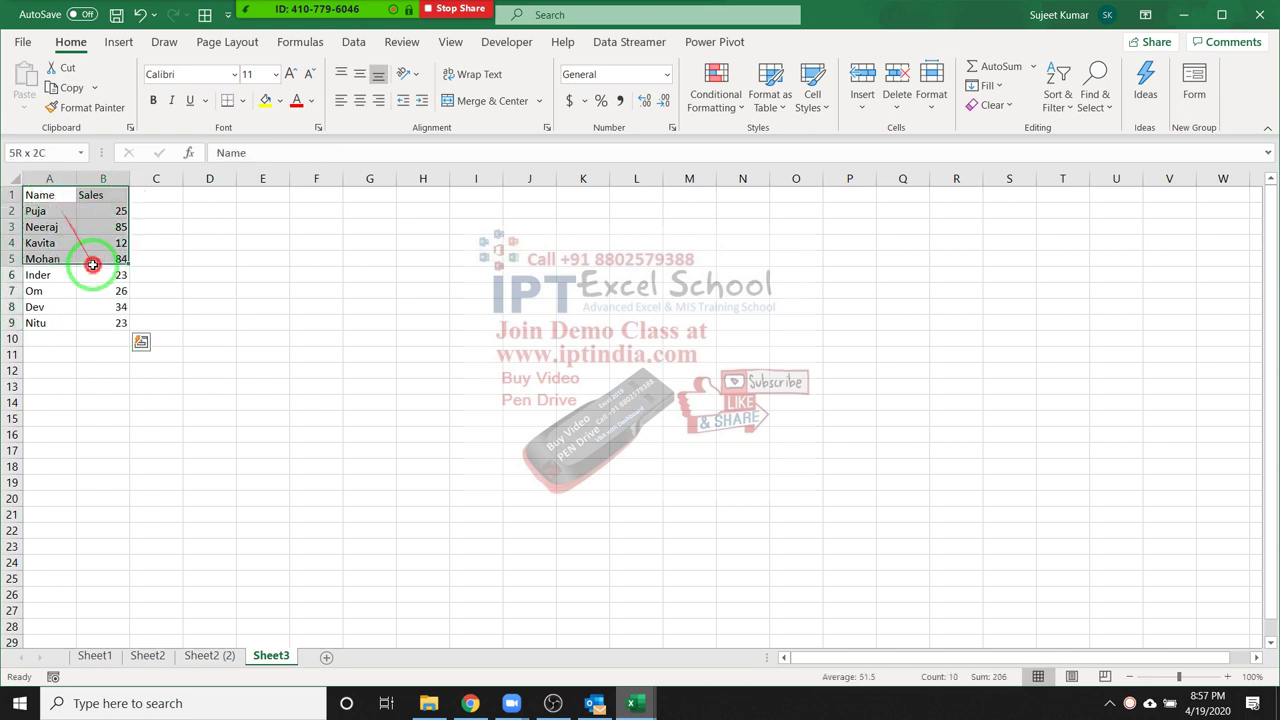
key(ctrl+c)
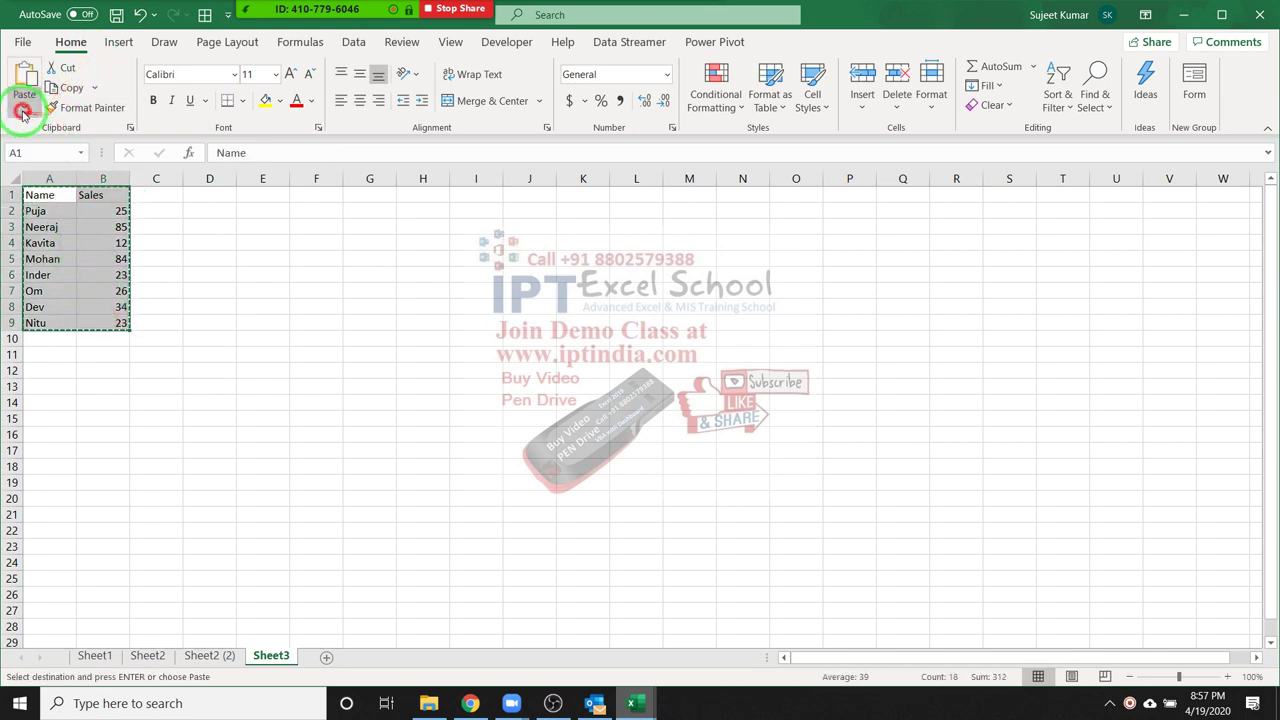
click(24, 107)
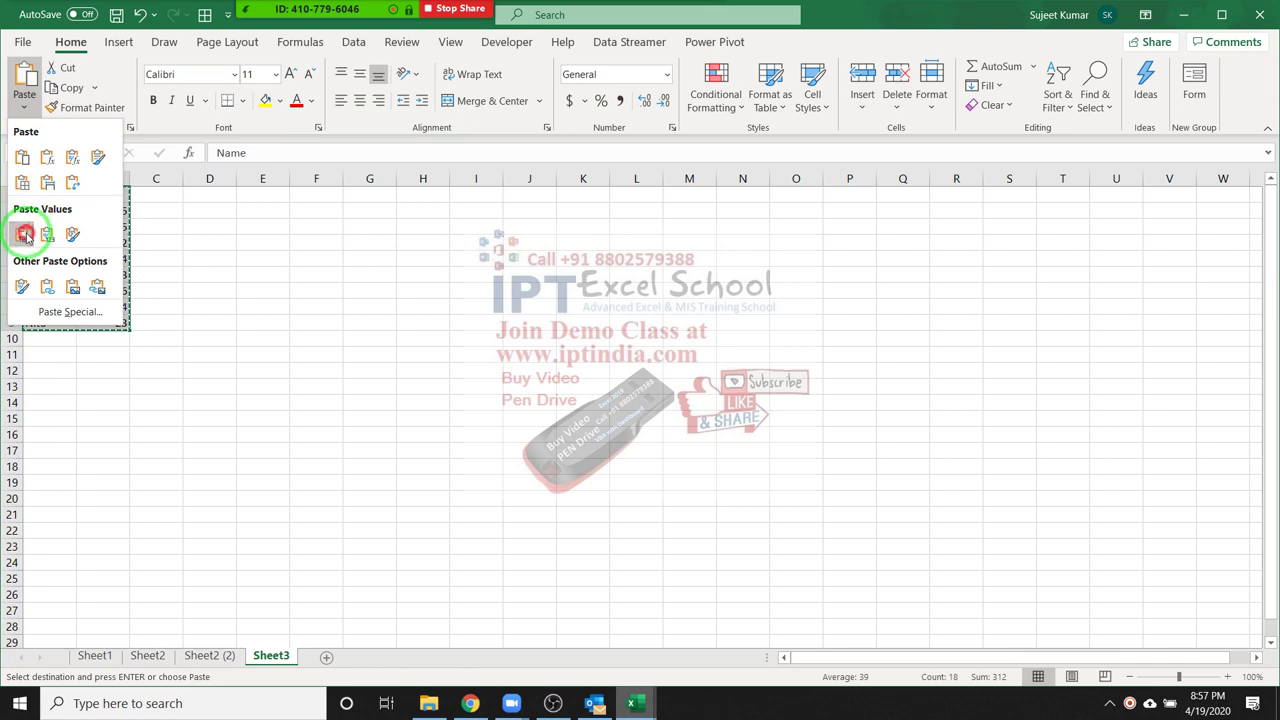
click(22, 234)
key(Escape)
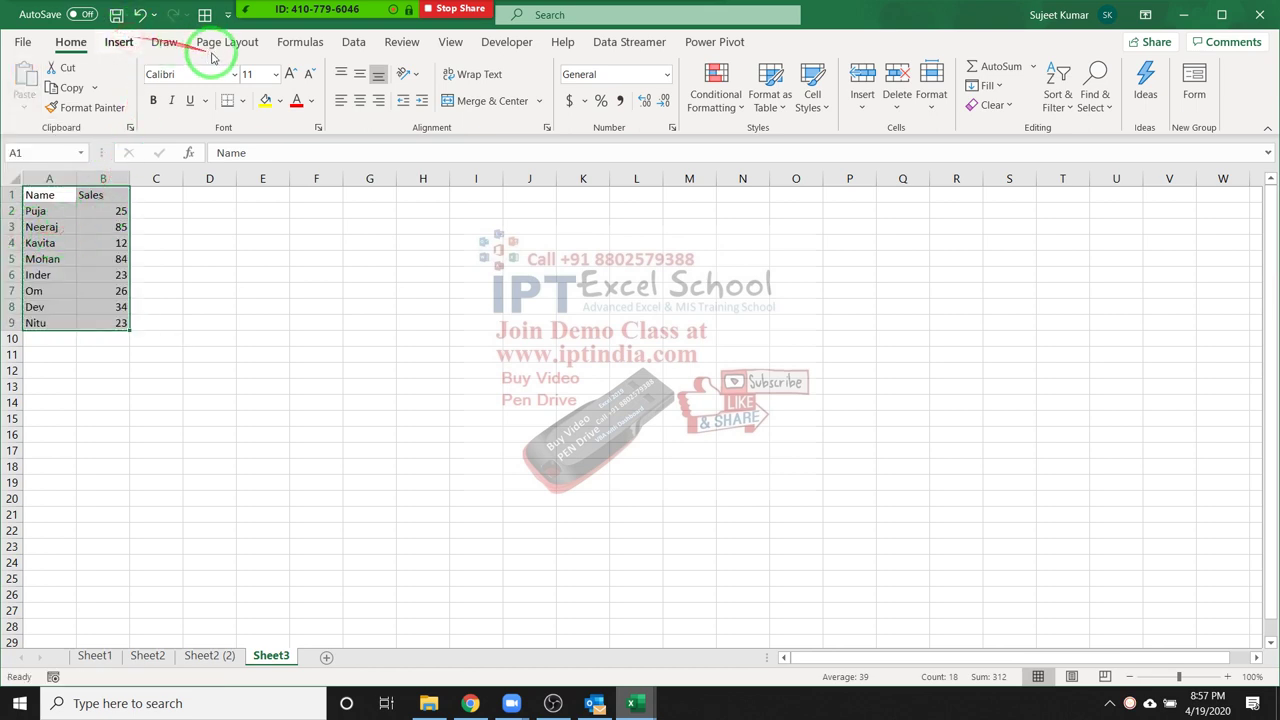
click(120, 224)
click(42, 200)
drag(42, 200, 108, 318)
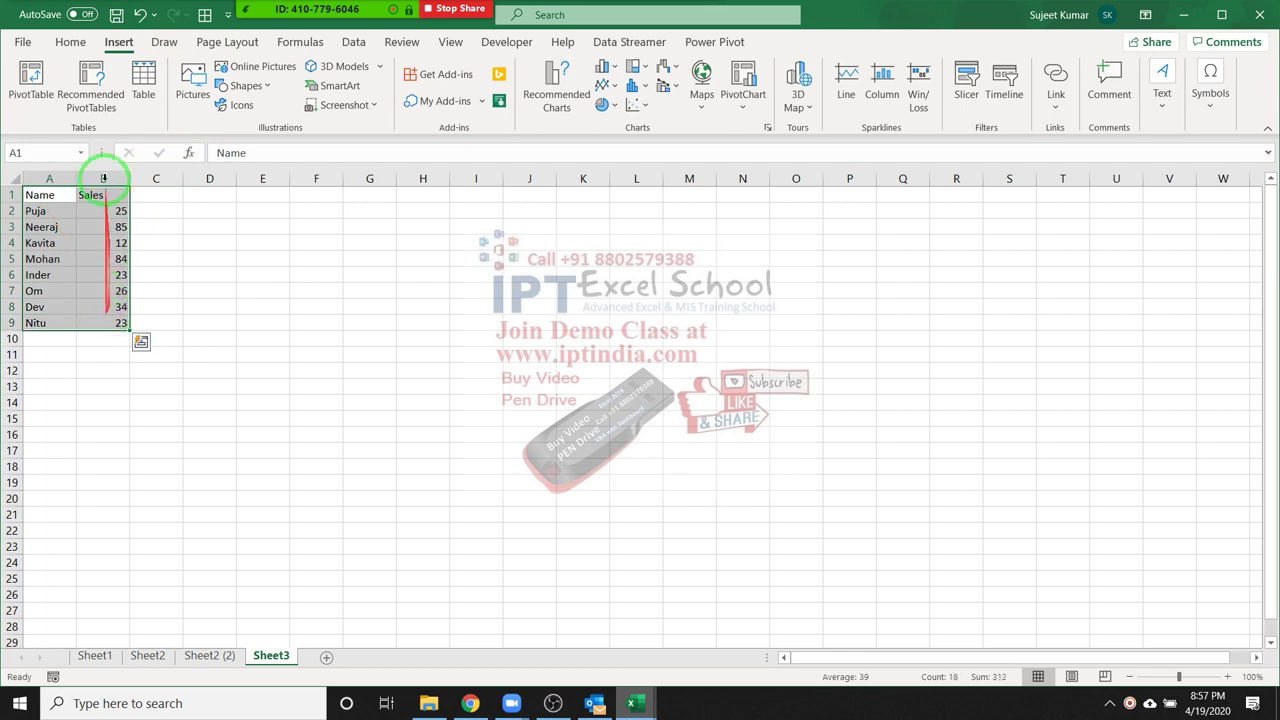
- Insert a clustered column chart of Sales, move it beside the table, and apply a dark style
click(607, 66)
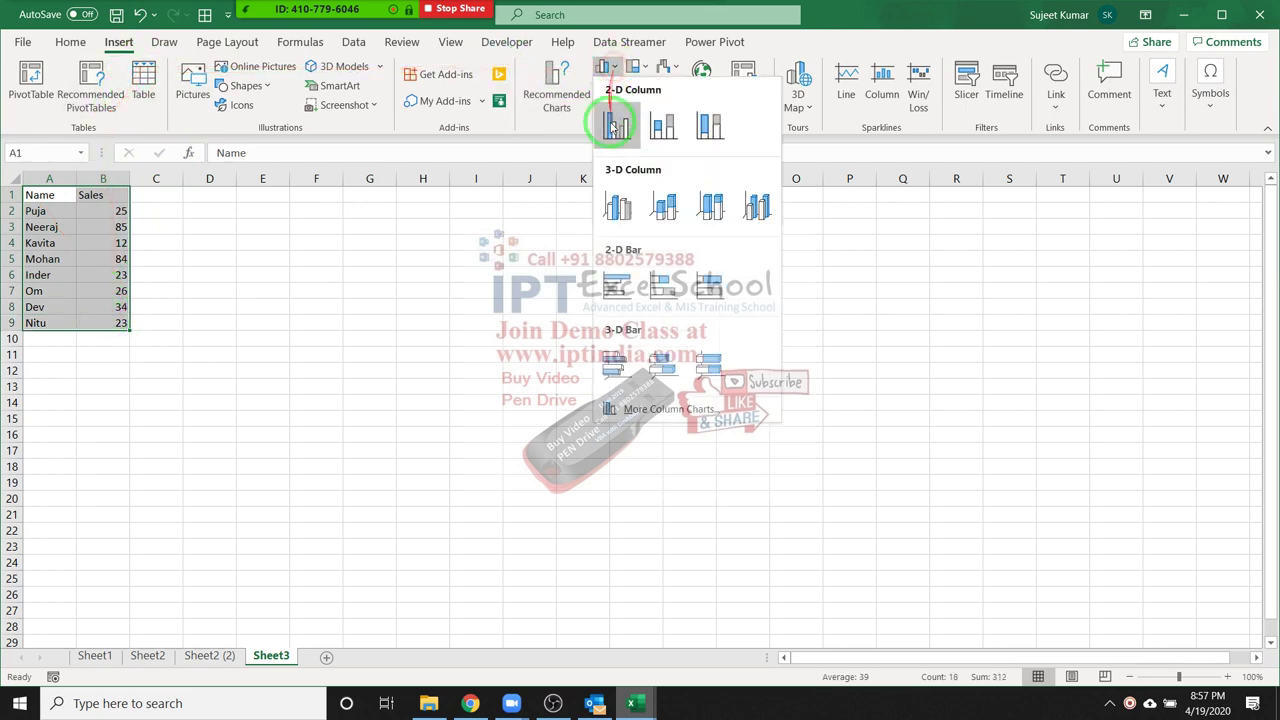
click(617, 128)
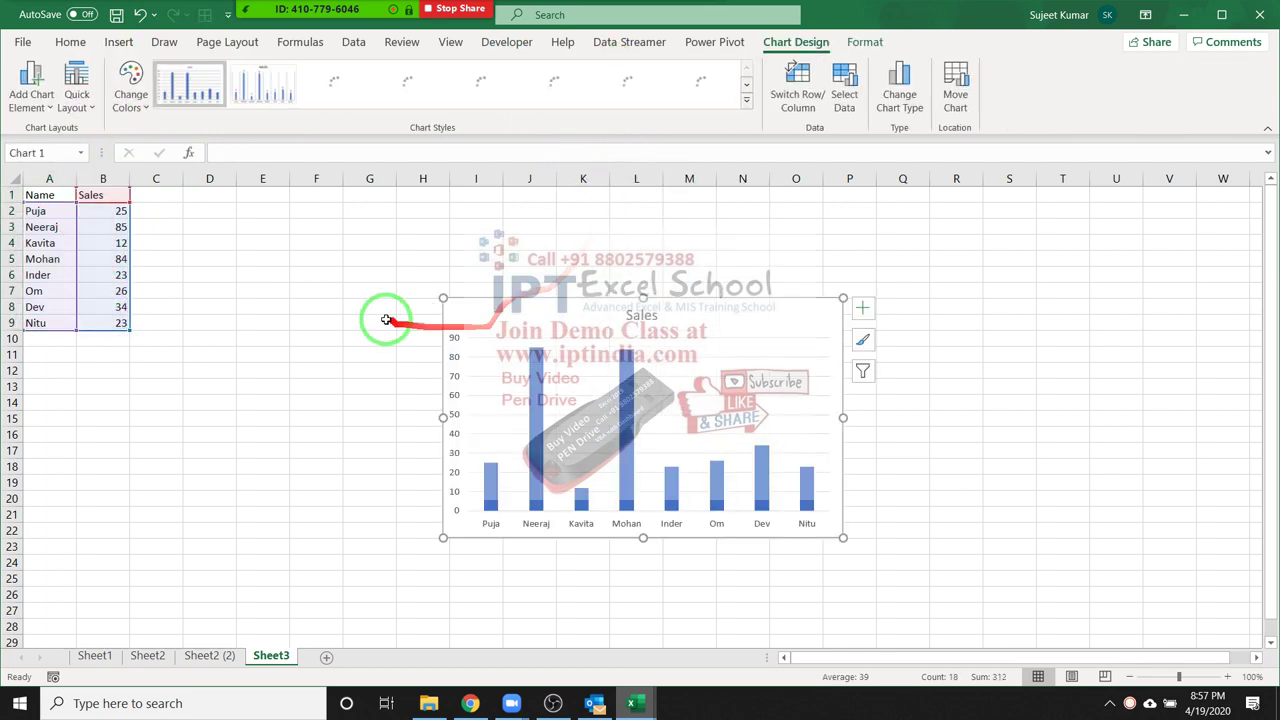
drag(560, 328, 257, 220)
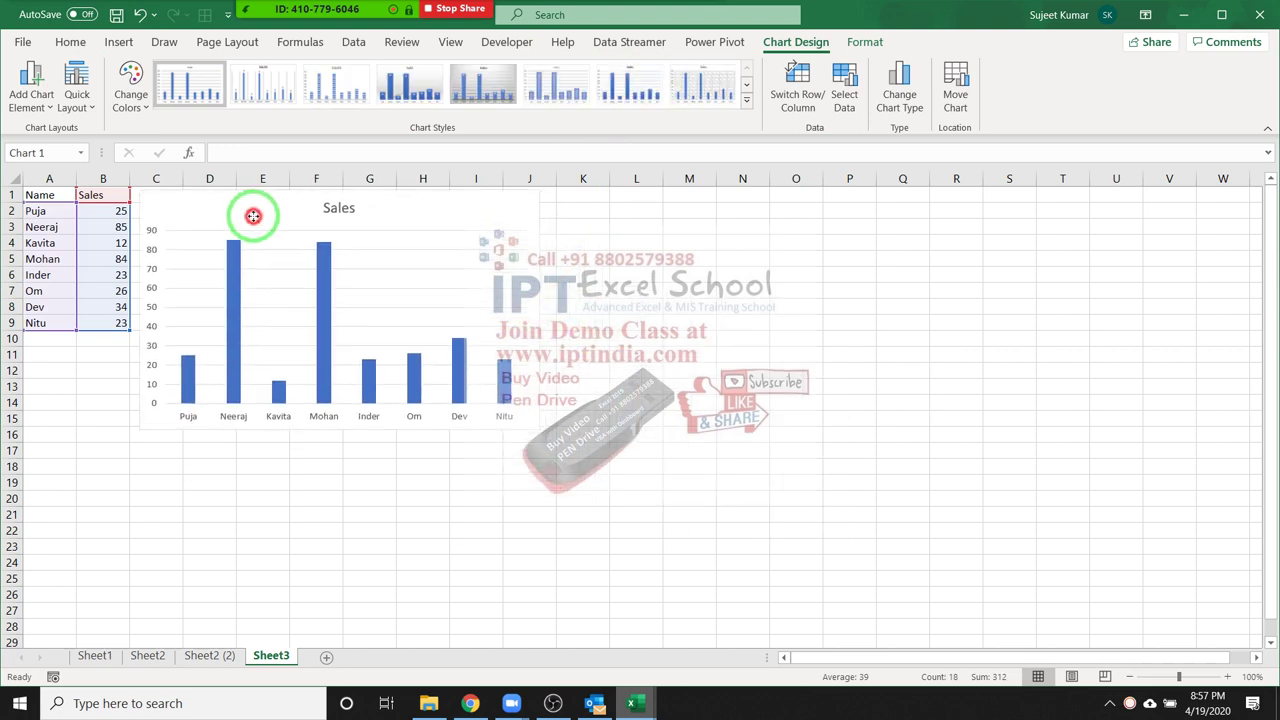
click(746, 99)
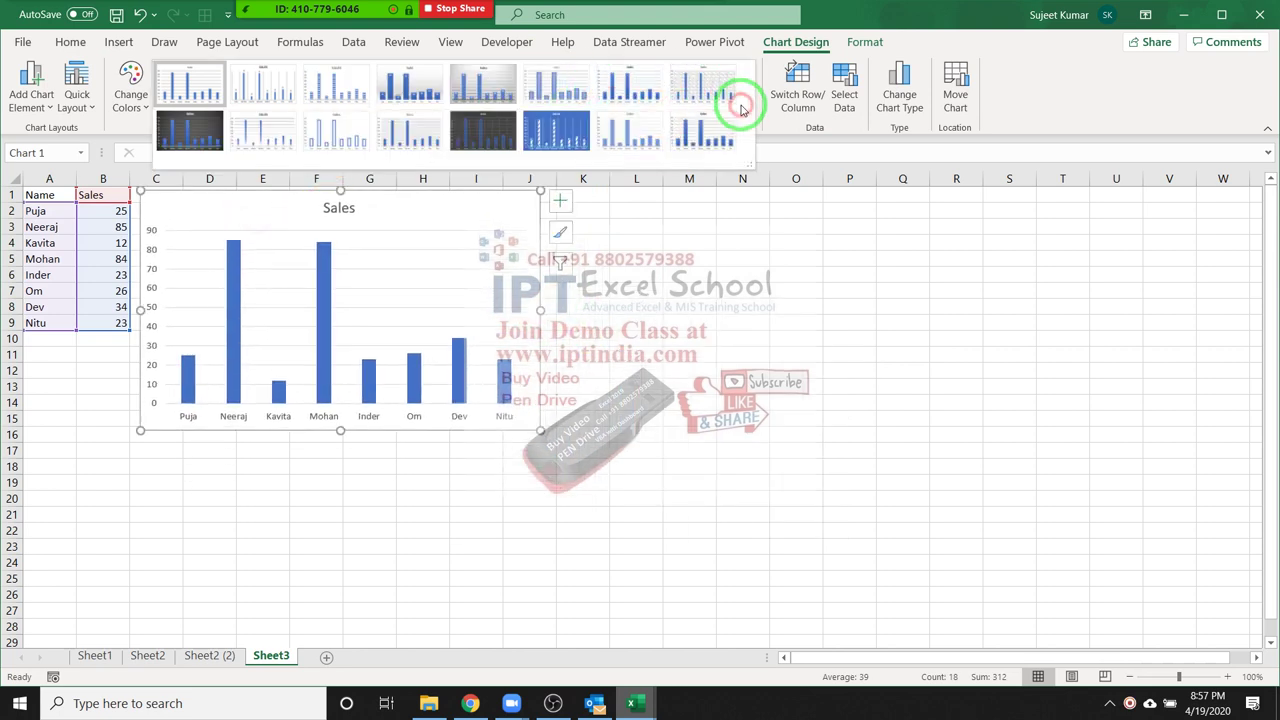
click(478, 141)
- Give the table A1:B9 a green fill and All Borders
click(46, 198)
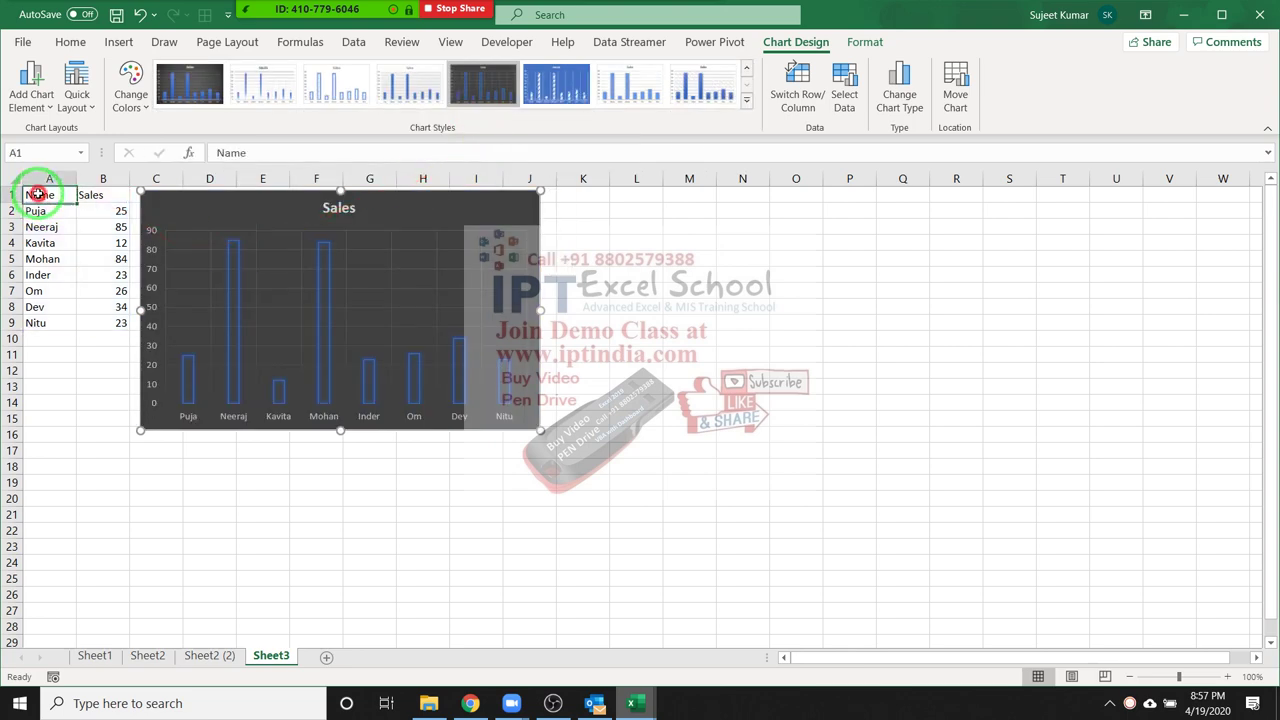
drag(46, 198, 100, 318)
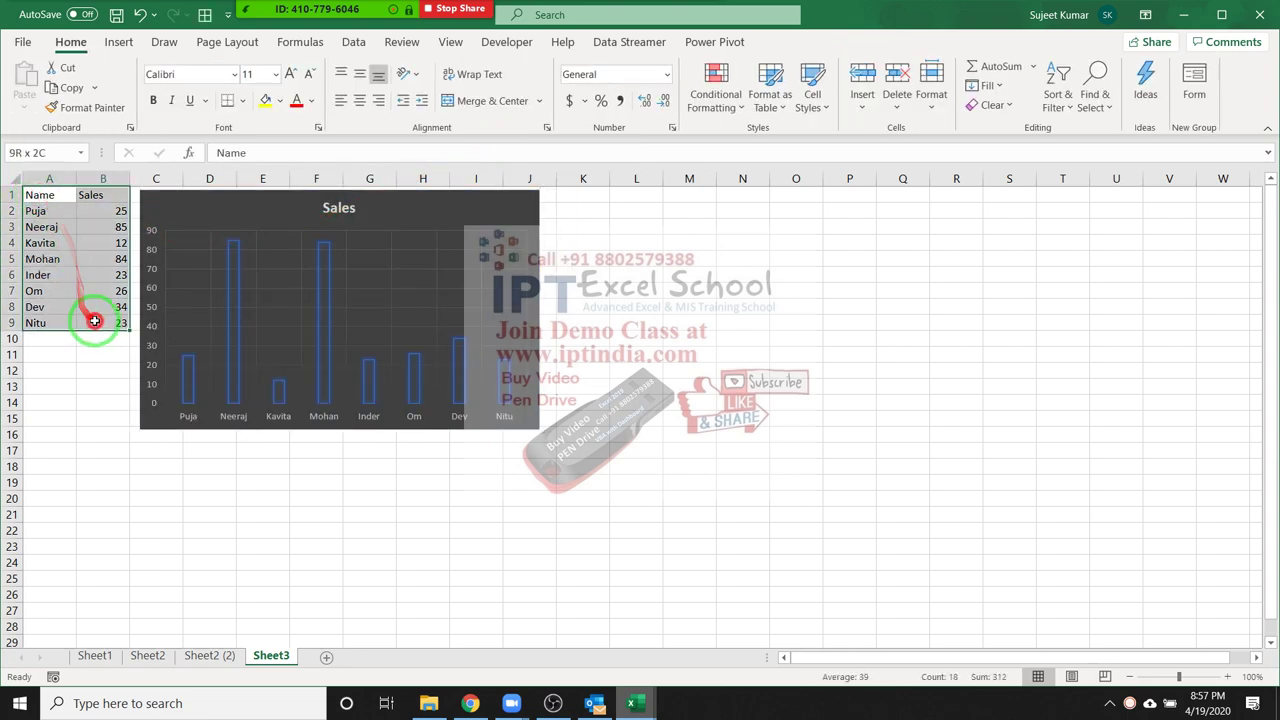
click(119, 42)
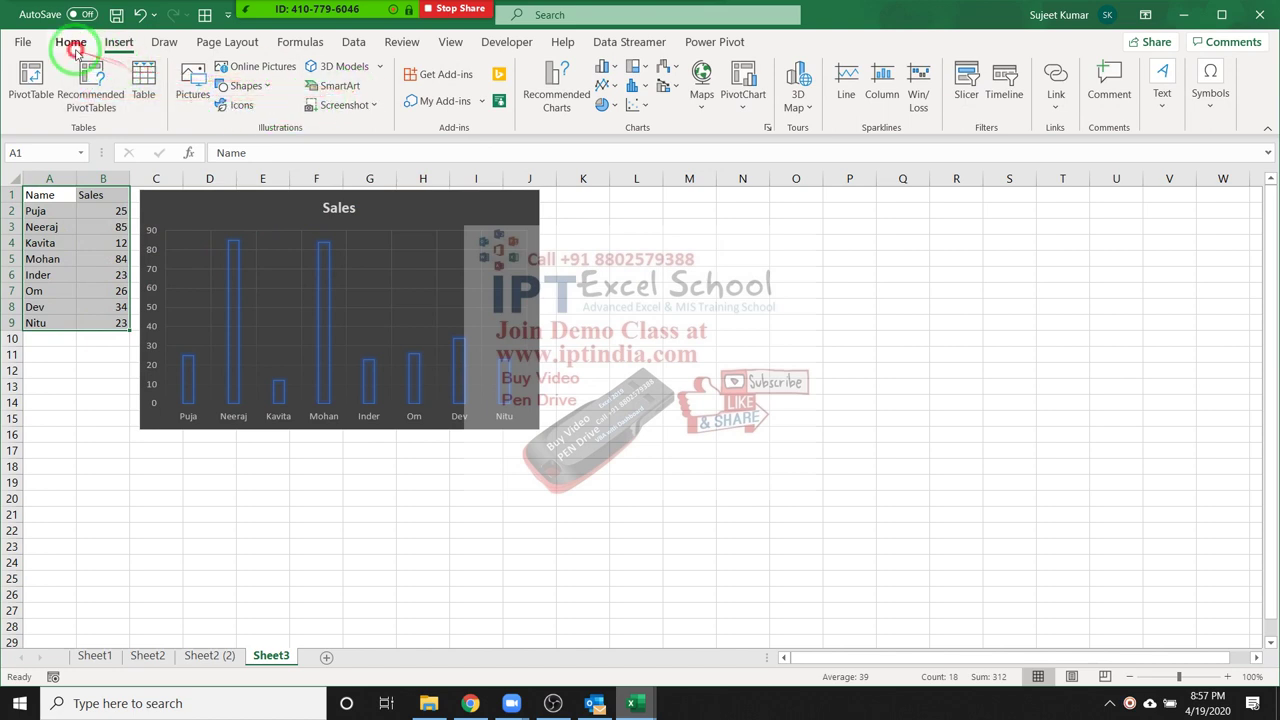
click(72, 42)
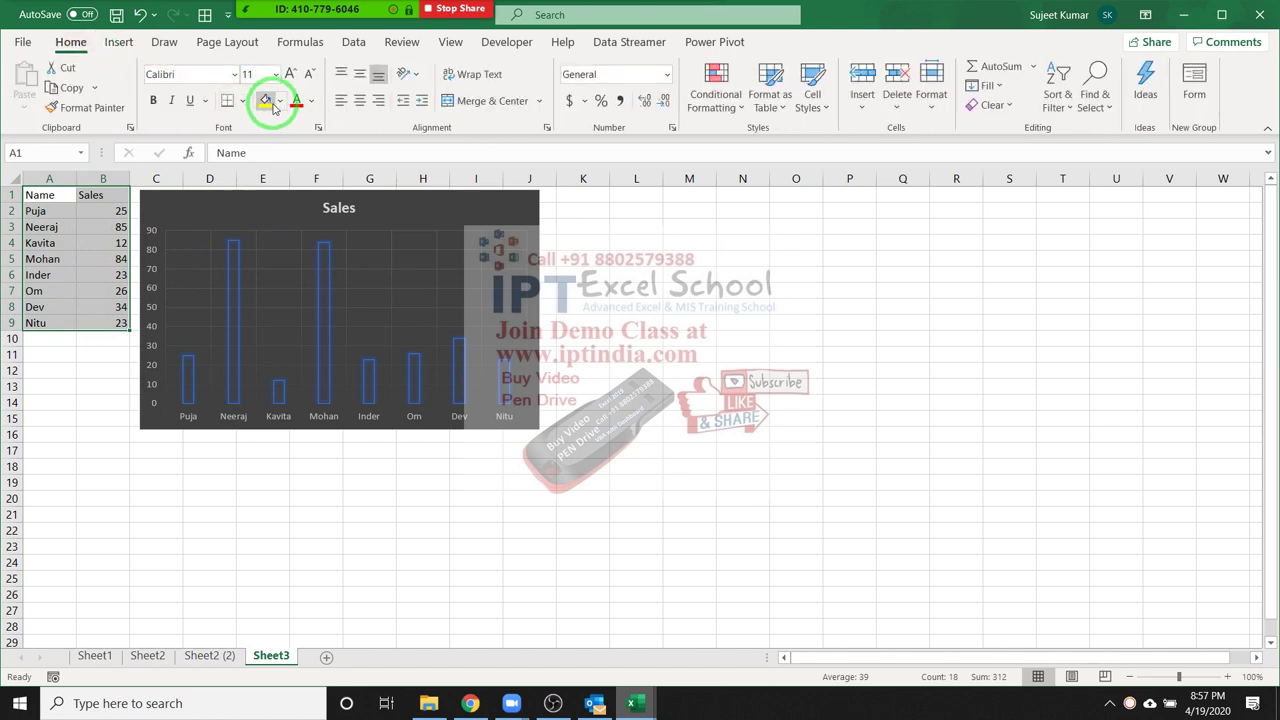
click(280, 102)
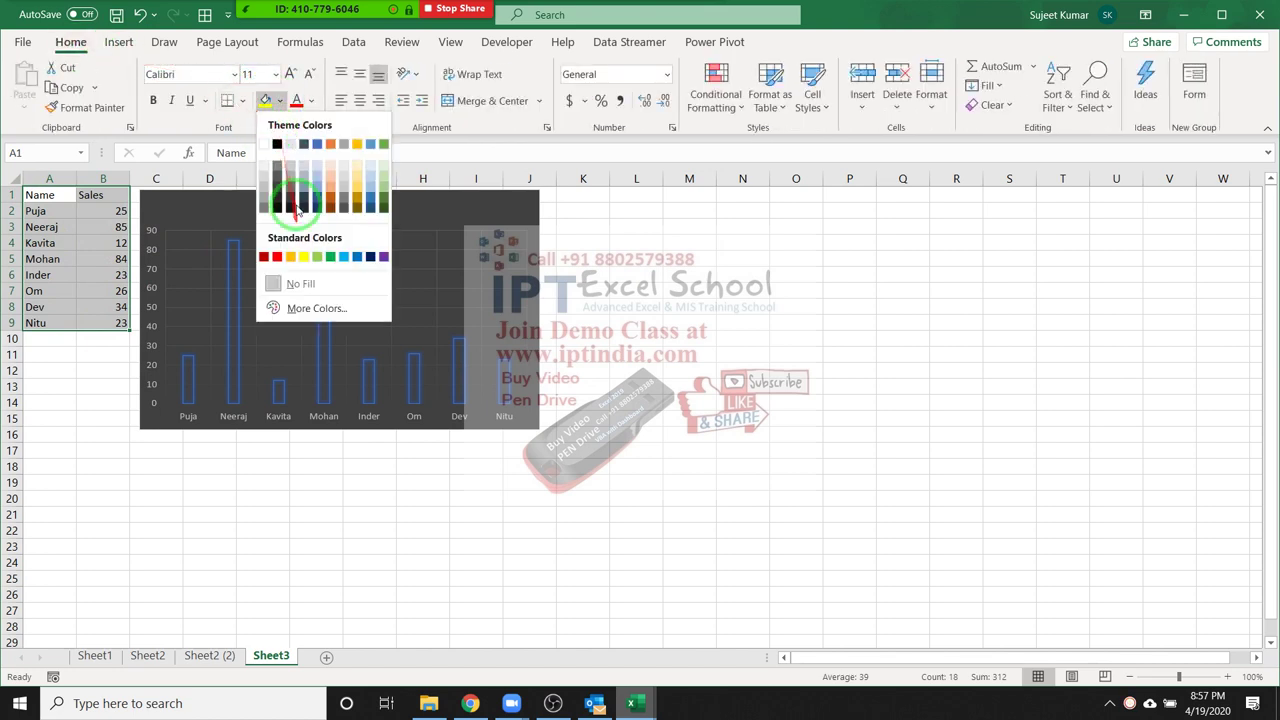
click(317, 256)
click(242, 101)
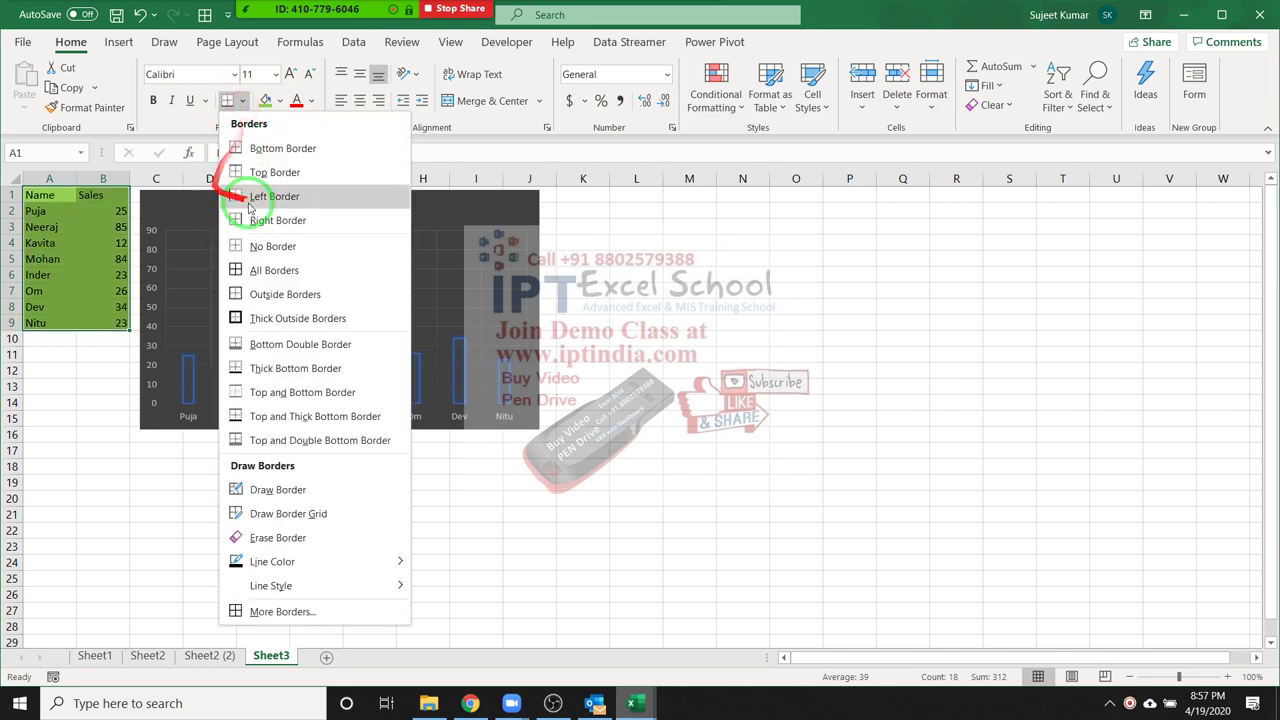
click(273, 270)
click(103, 227)
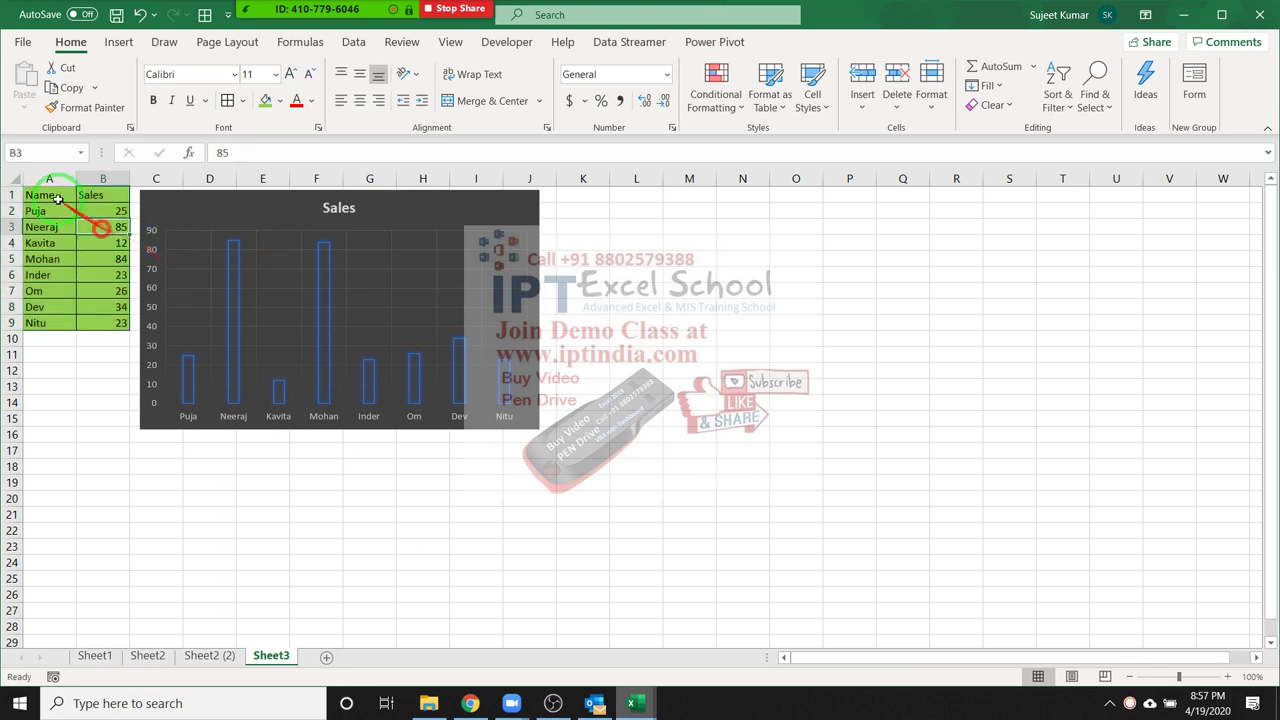
drag(47, 192, 575, 433)
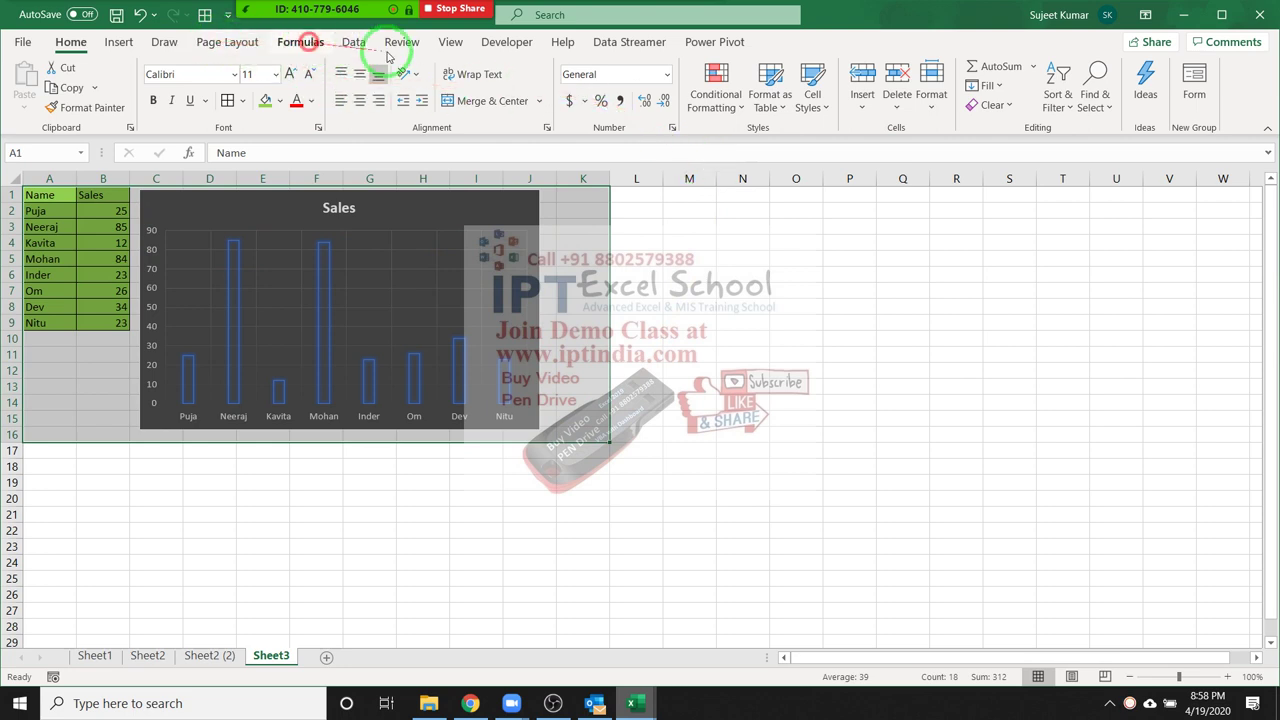
- Define the name DD for the selected range A1:K16 using Formulas > Define Name
click(300, 42)
click(524, 74)
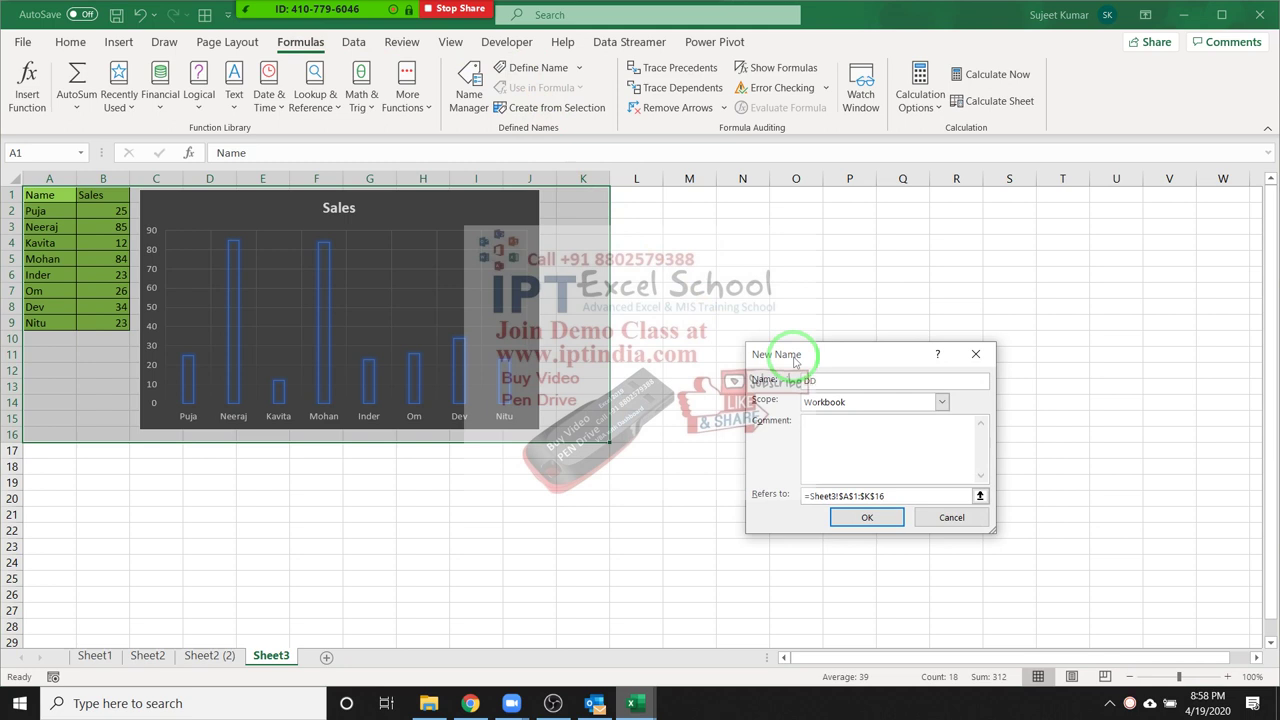
click(867, 517)
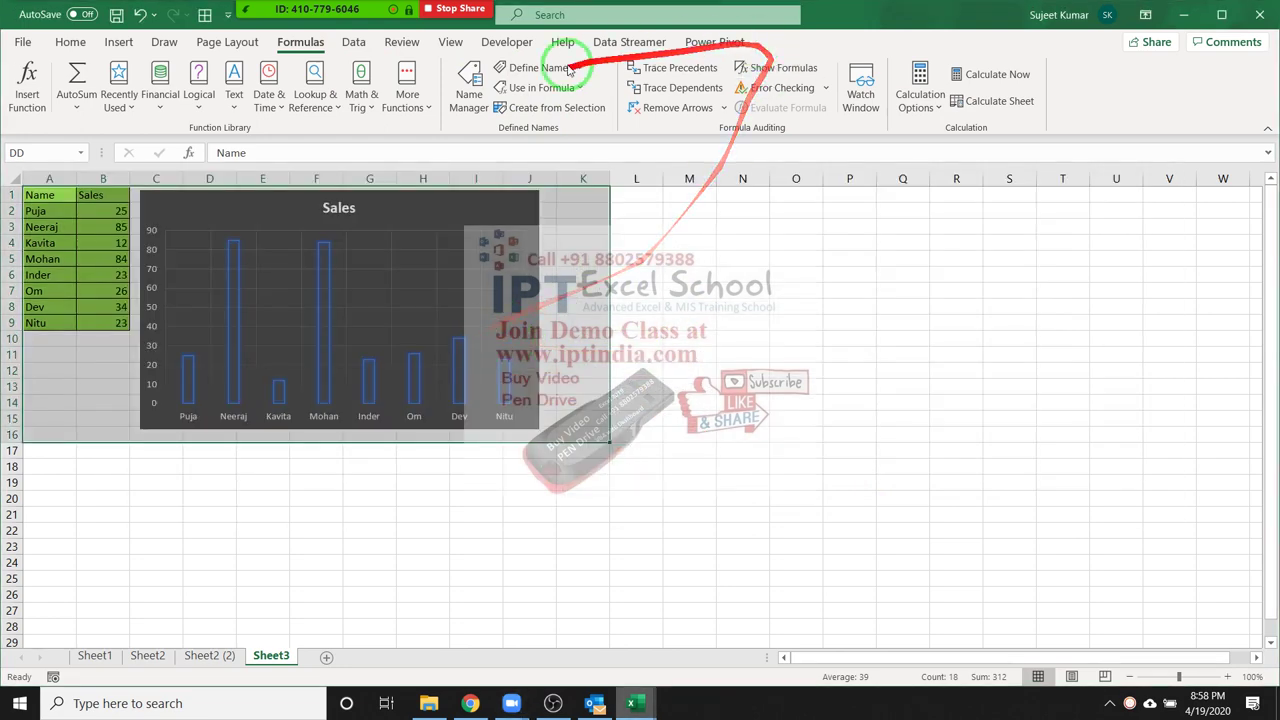
mouse_move(632, 703)
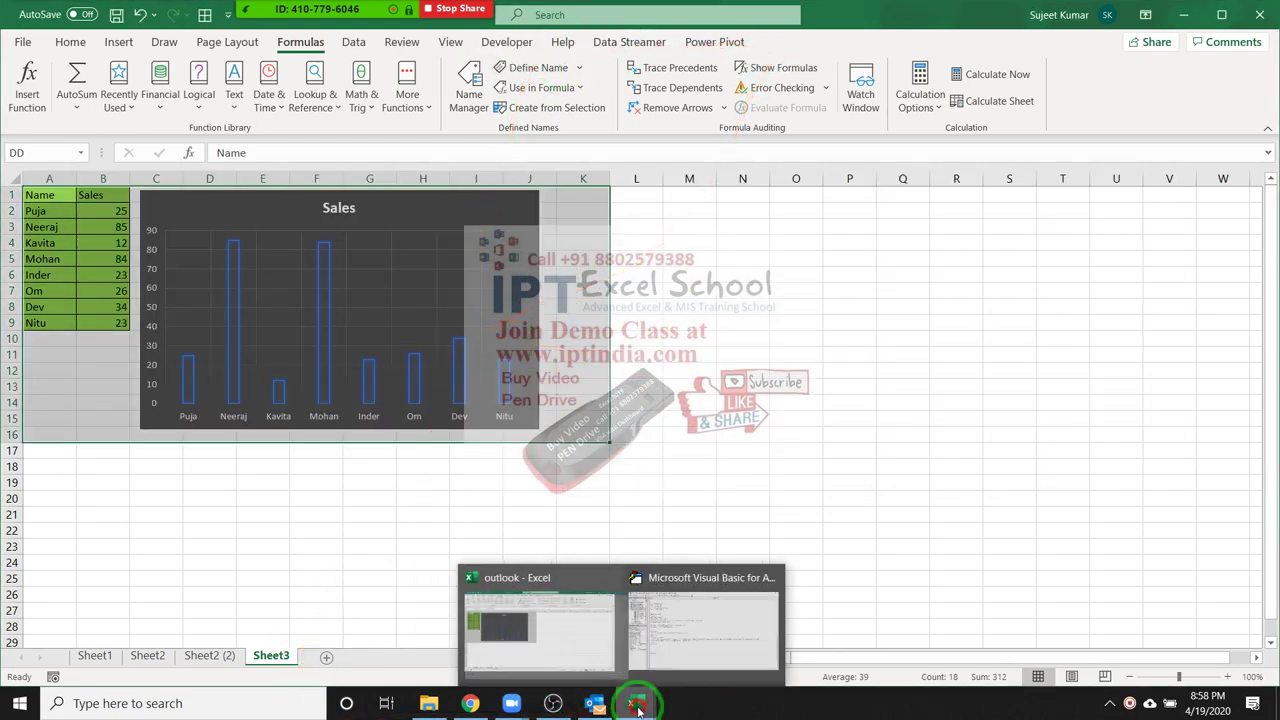
- In the VBA editor, add a new Sub sendmailbody() procedure below the last End Sub
click(677, 590)
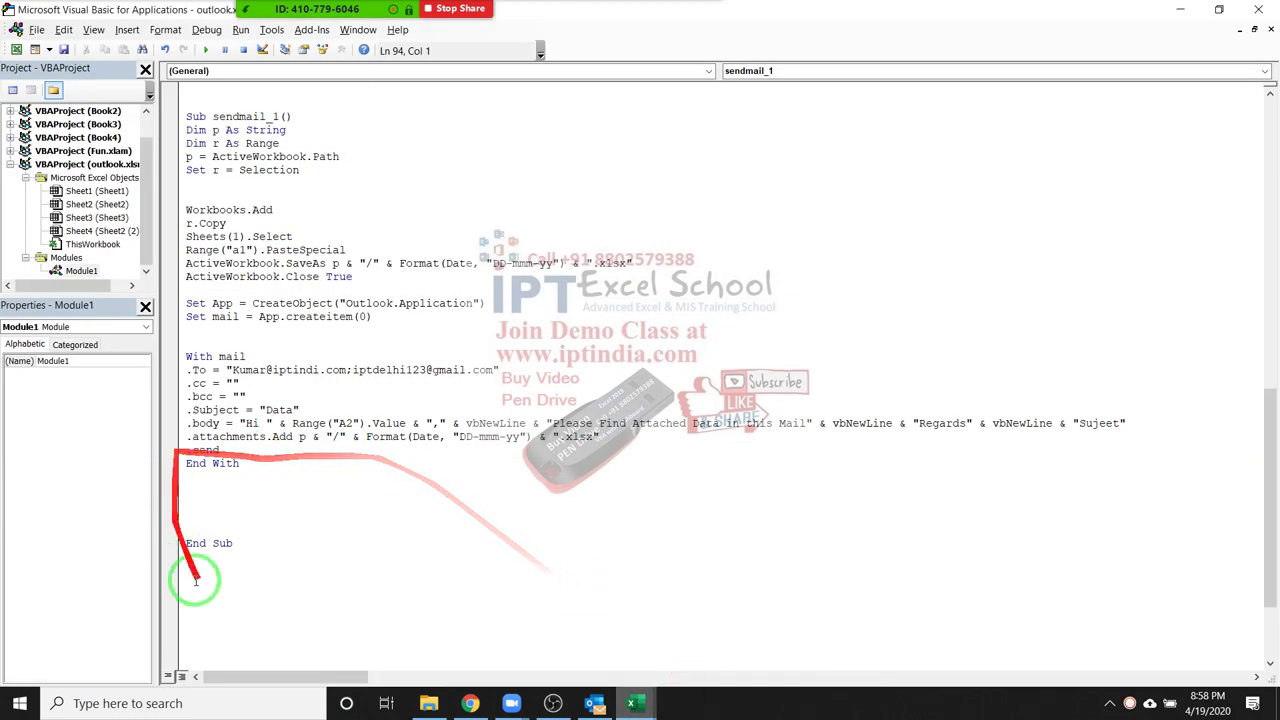
scroll(225, 587, down, 5)
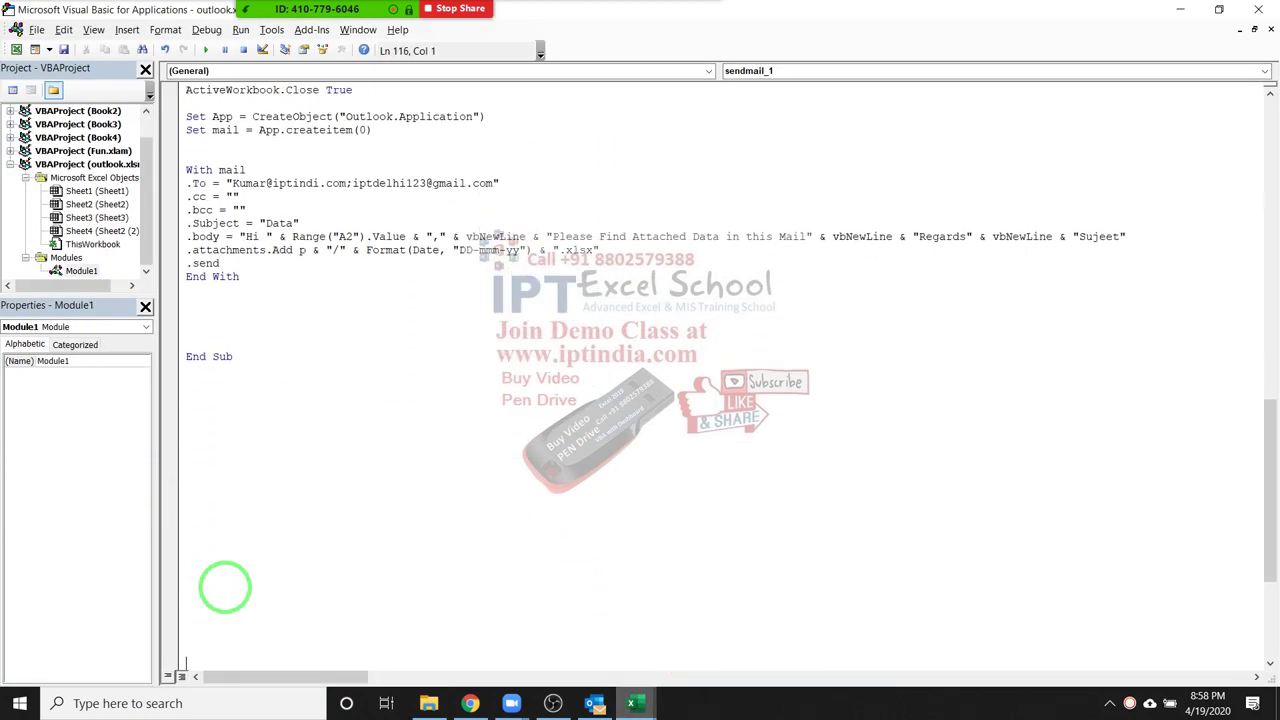
scroll(225, 587, down, 2)
click(199, 313)
text(sub sendmail)
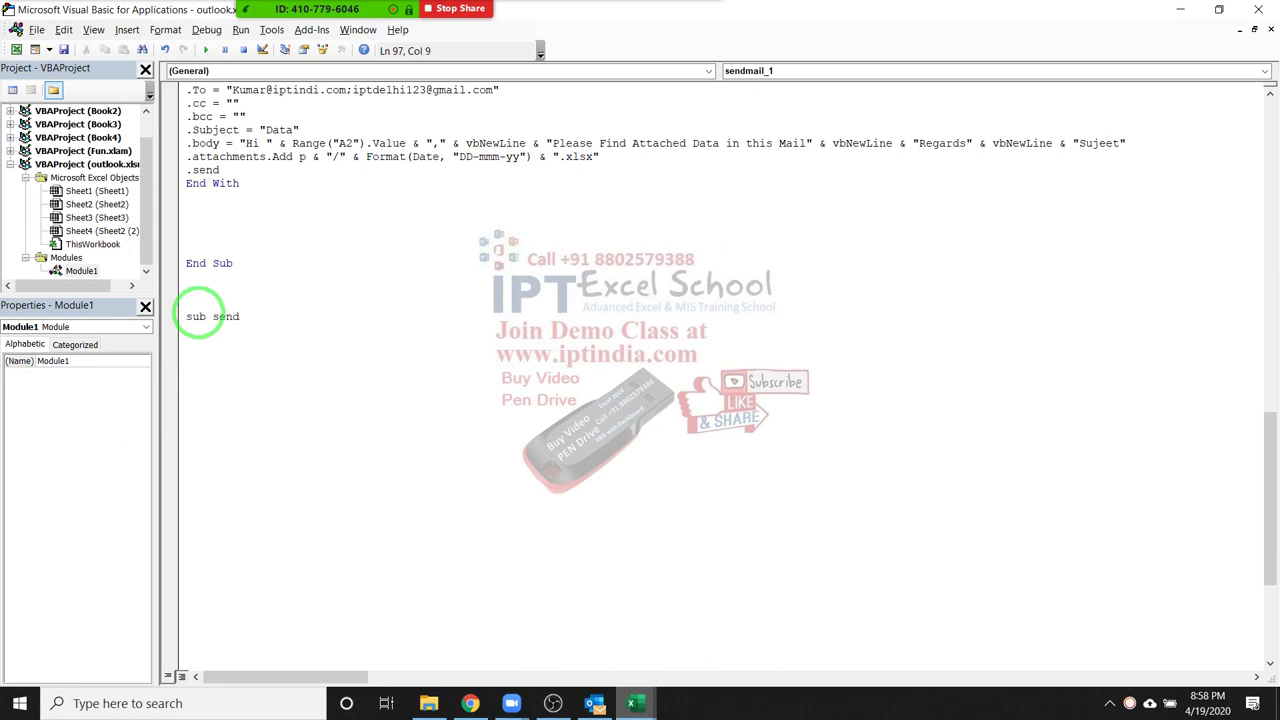
text(body())
key(Return)
key(Return)
key(Return)
key(Return)
key(Return)
key(Up)
key(Up)
text(')
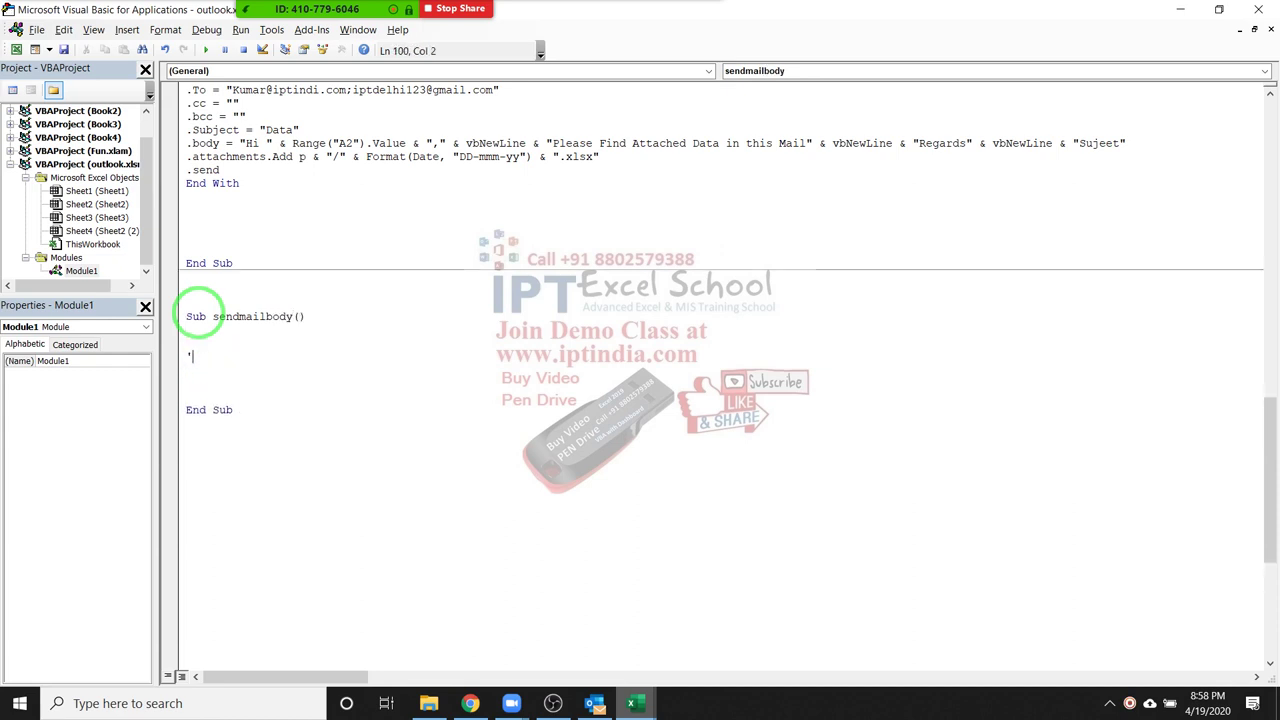
key(BackSpace)
key(Return)
key(Up)
key(Up)
- Inside sendmailbody, declare Dim r As Range and write Set r = Range("DD")
text(dim r as re)
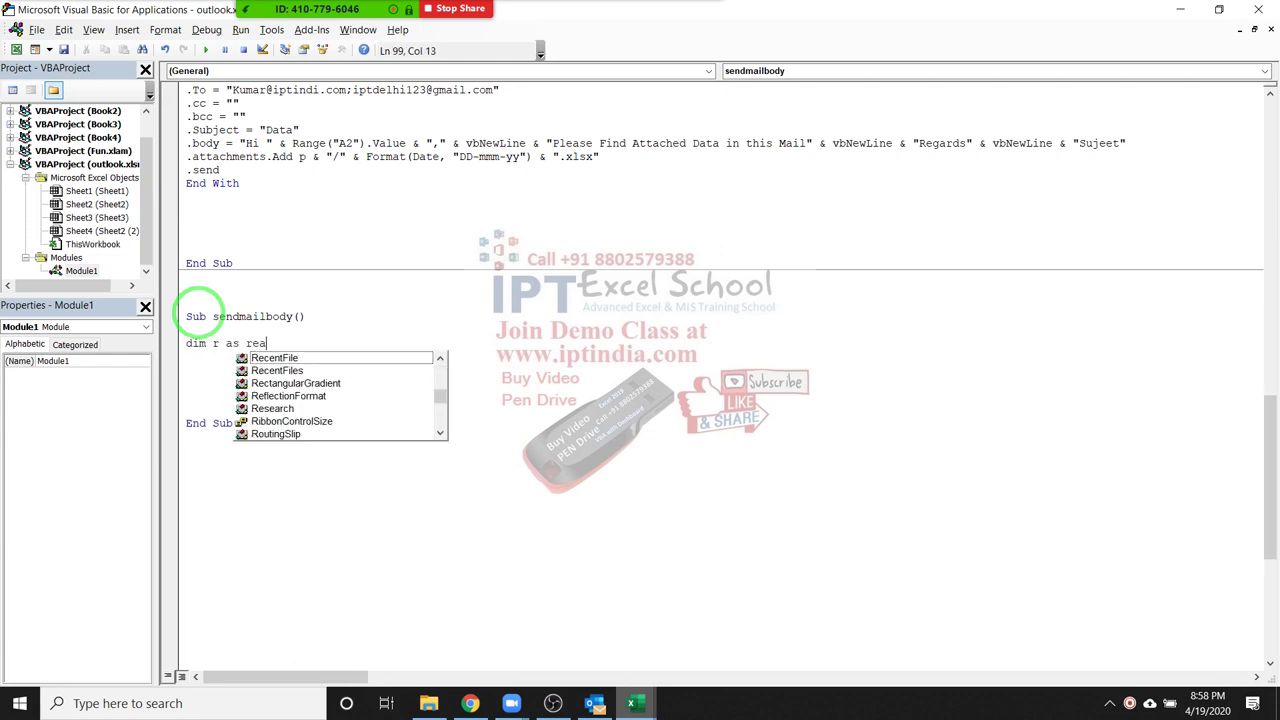
key(BackSpace)
key(Tab)
key(Return)
key(Return)
text(set r = )
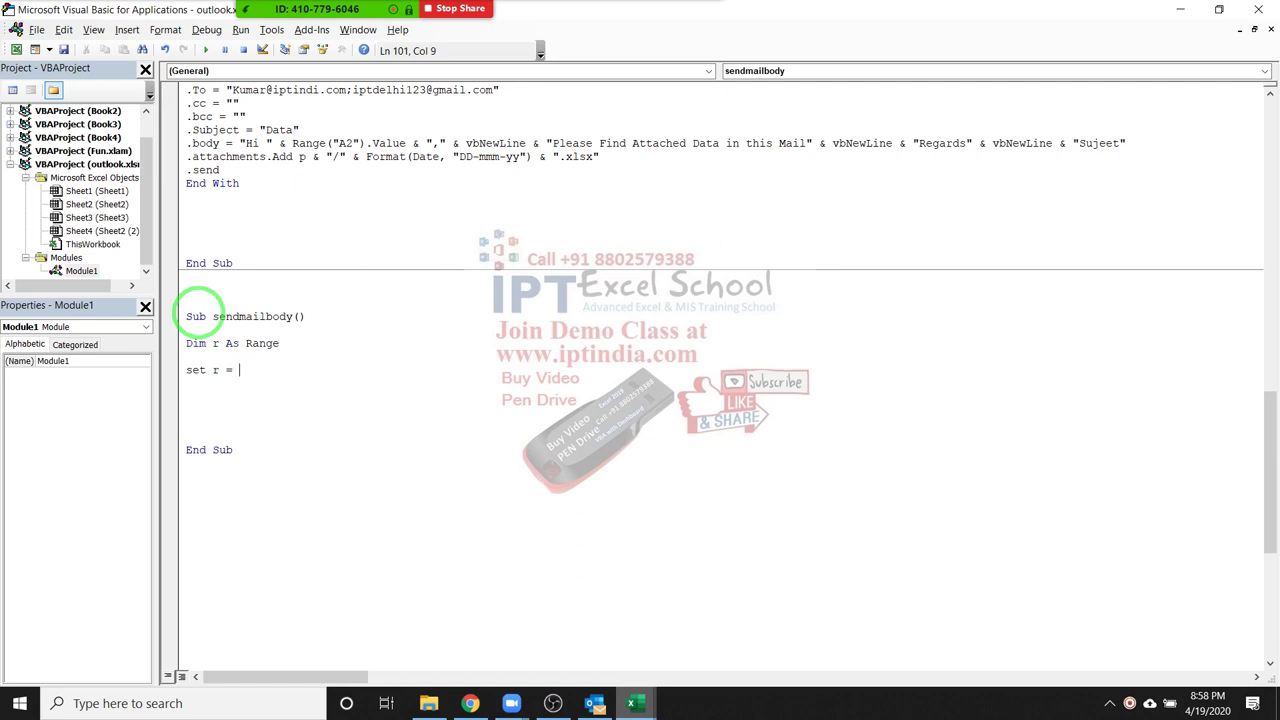
text(range)
text(("DD"))
key(Return)
key(Return)
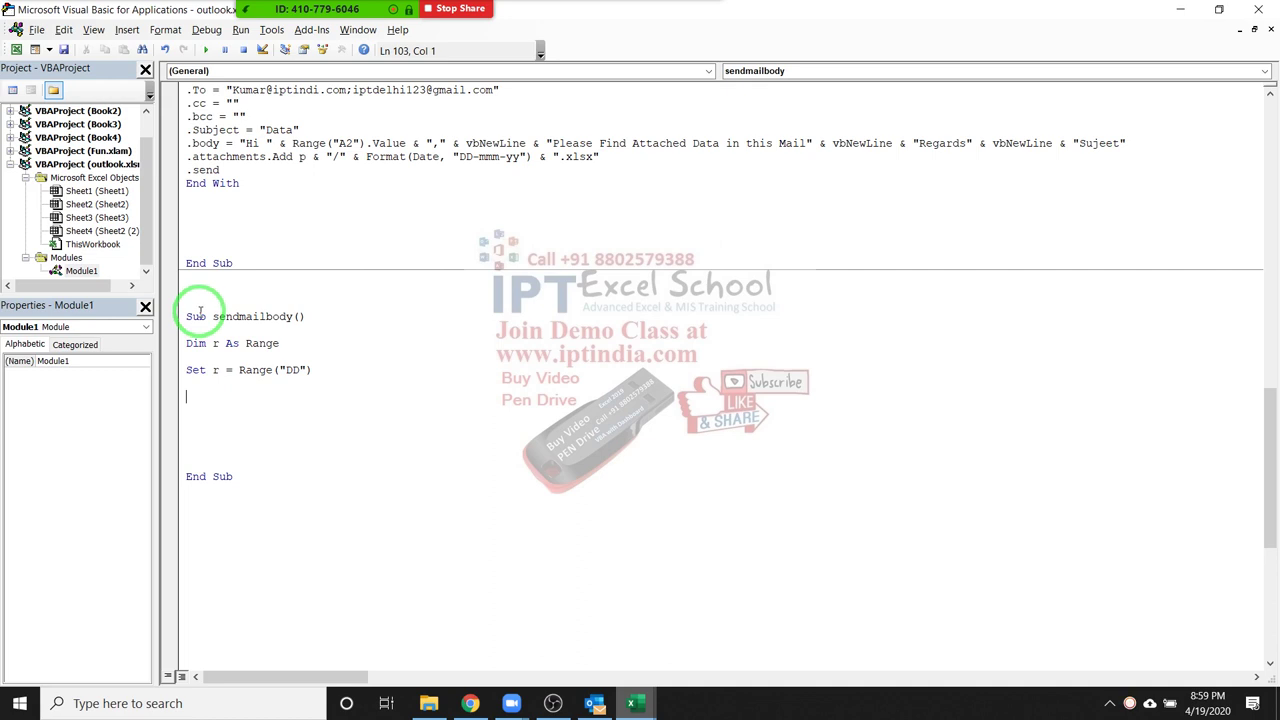
scroll(365, 80, up, 3)
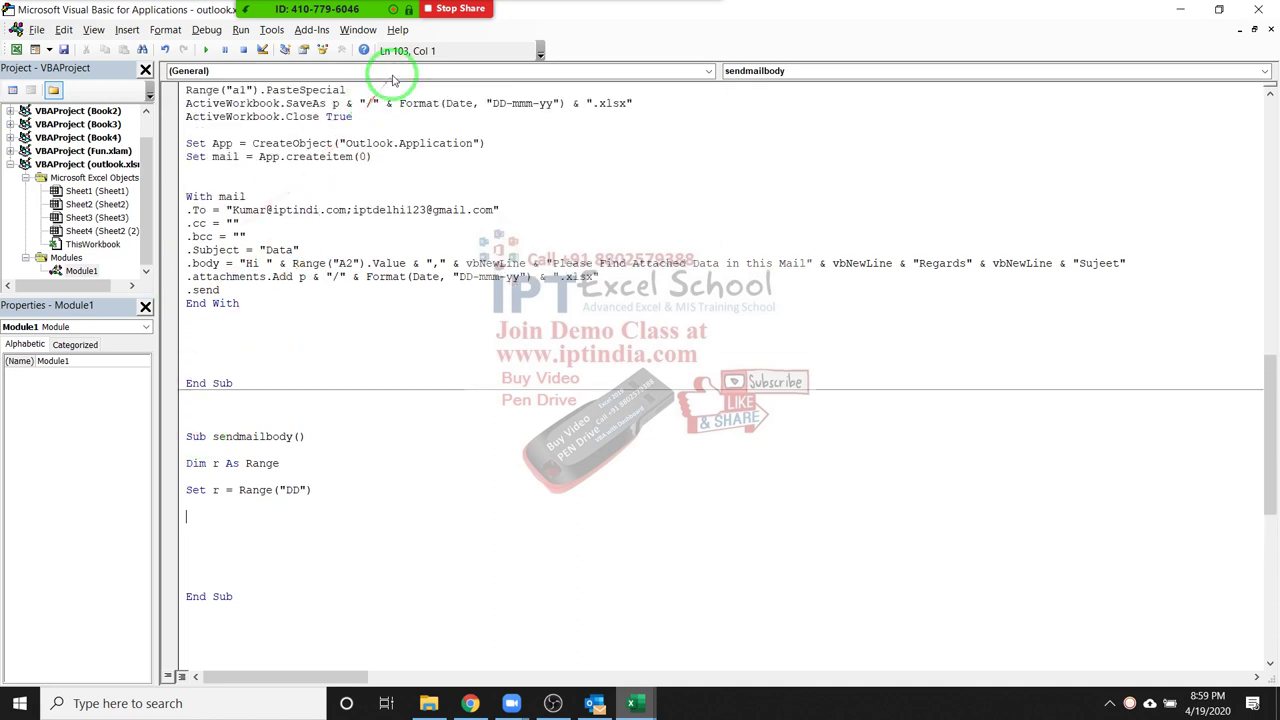
- Paste the Outlook mail block into sendmailbody below Set r and delete its attachments line
scroll(268, 210, up, 2)
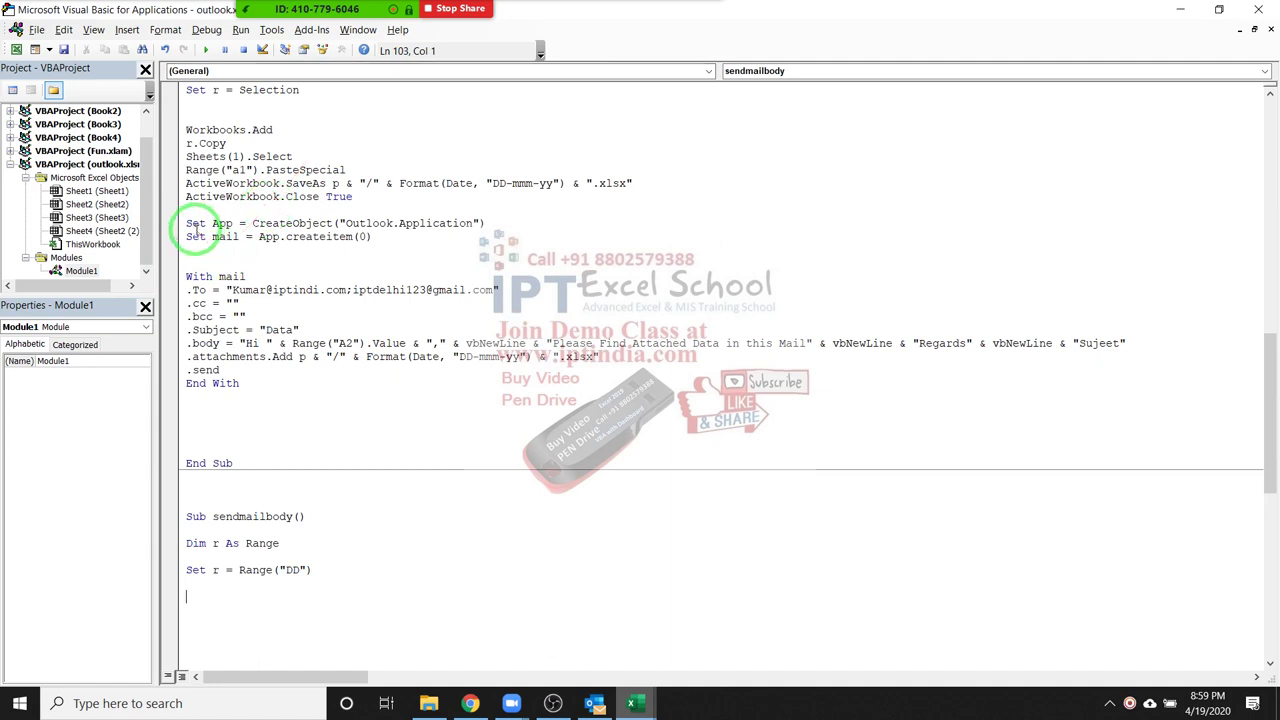
drag(188, 224, 236, 394)
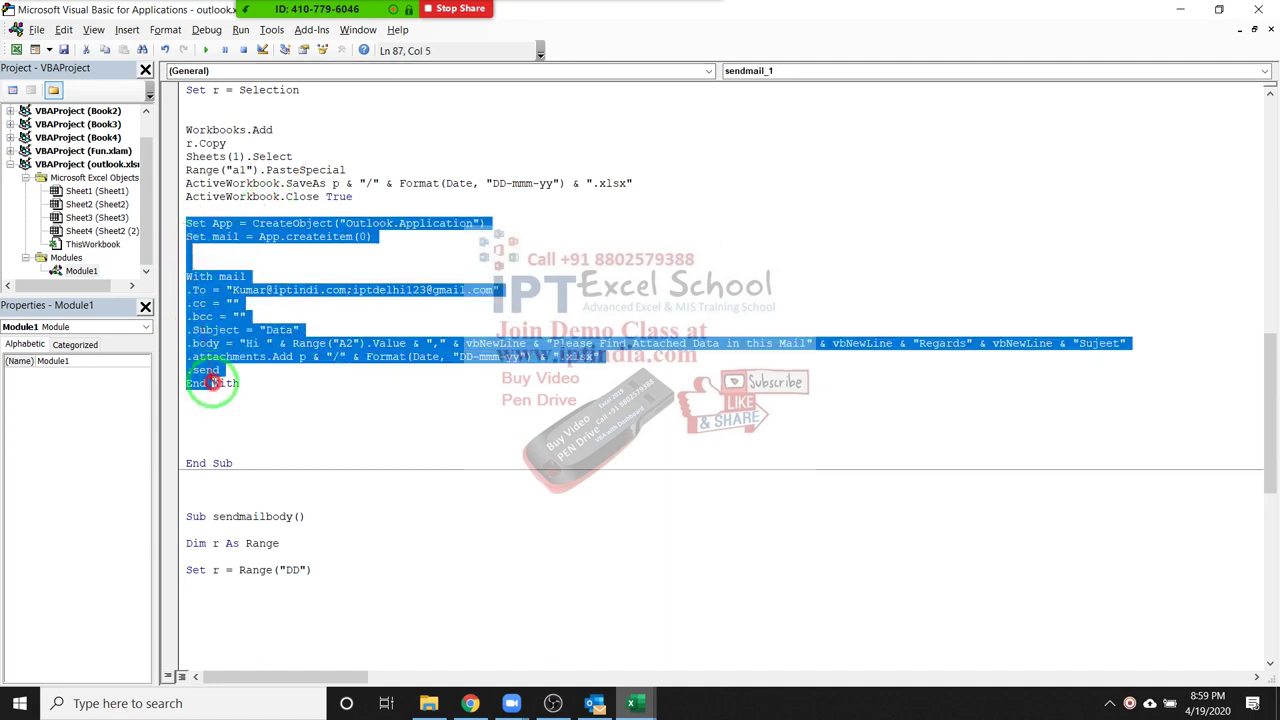
scroll(210, 470, down, 3)
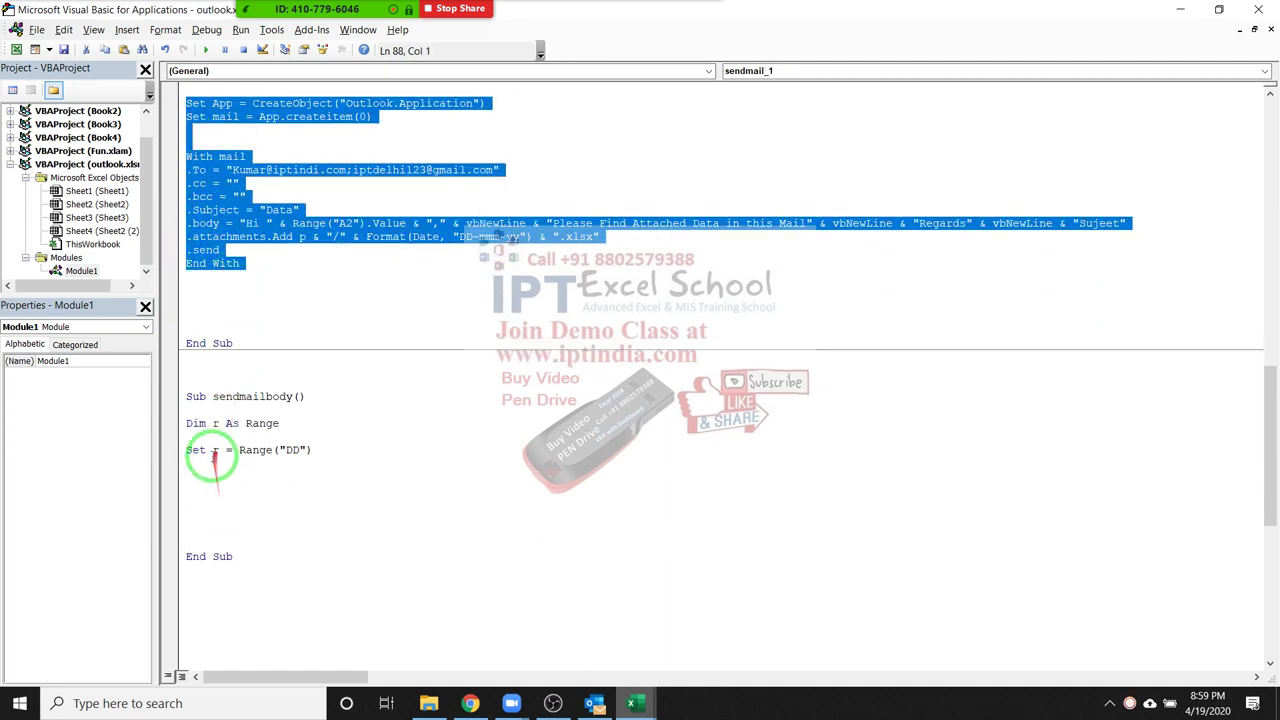
click(207, 471)
key(ctrl+v)
scroll(205, 480, down, 3)
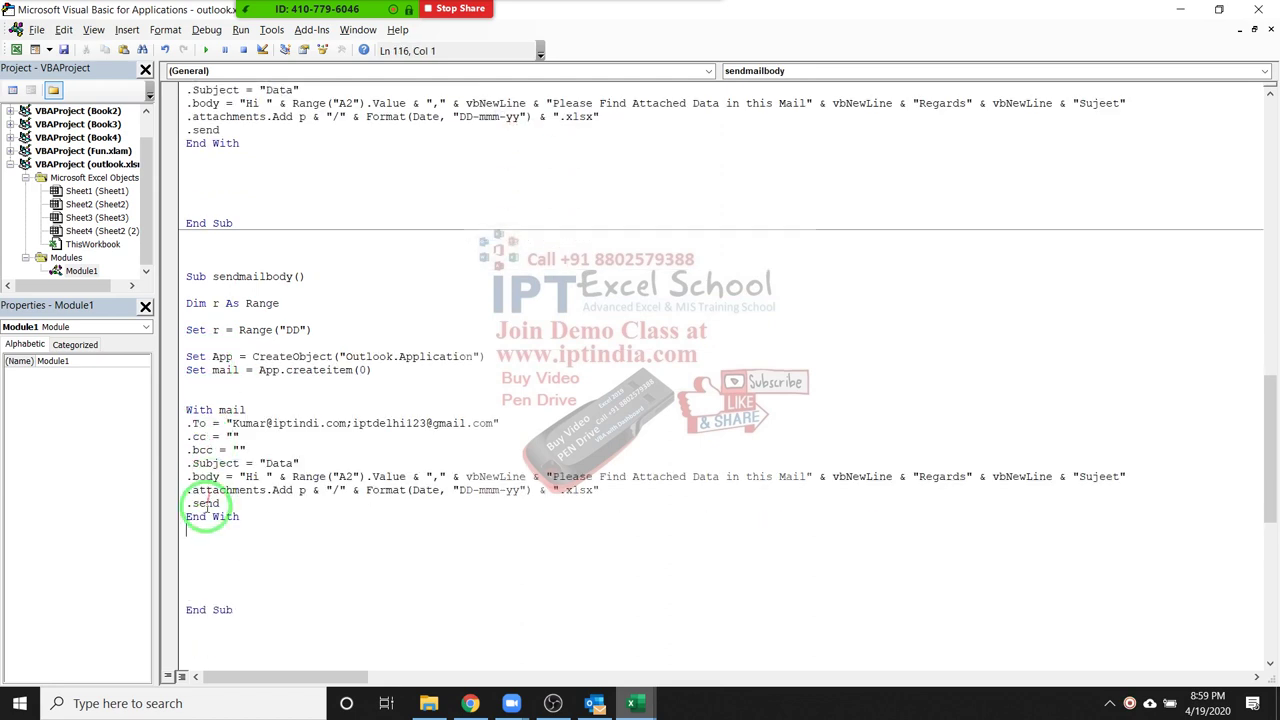
click(187, 490)
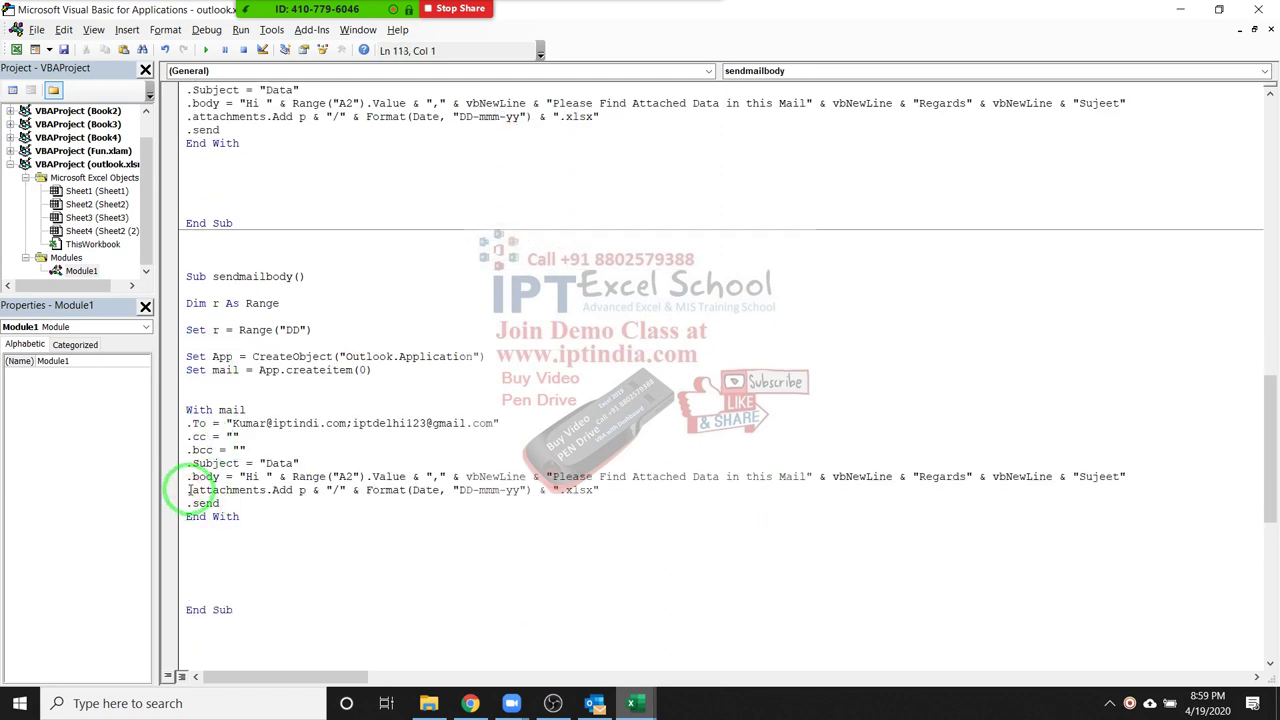
key(shift+Down)
key(Delete)
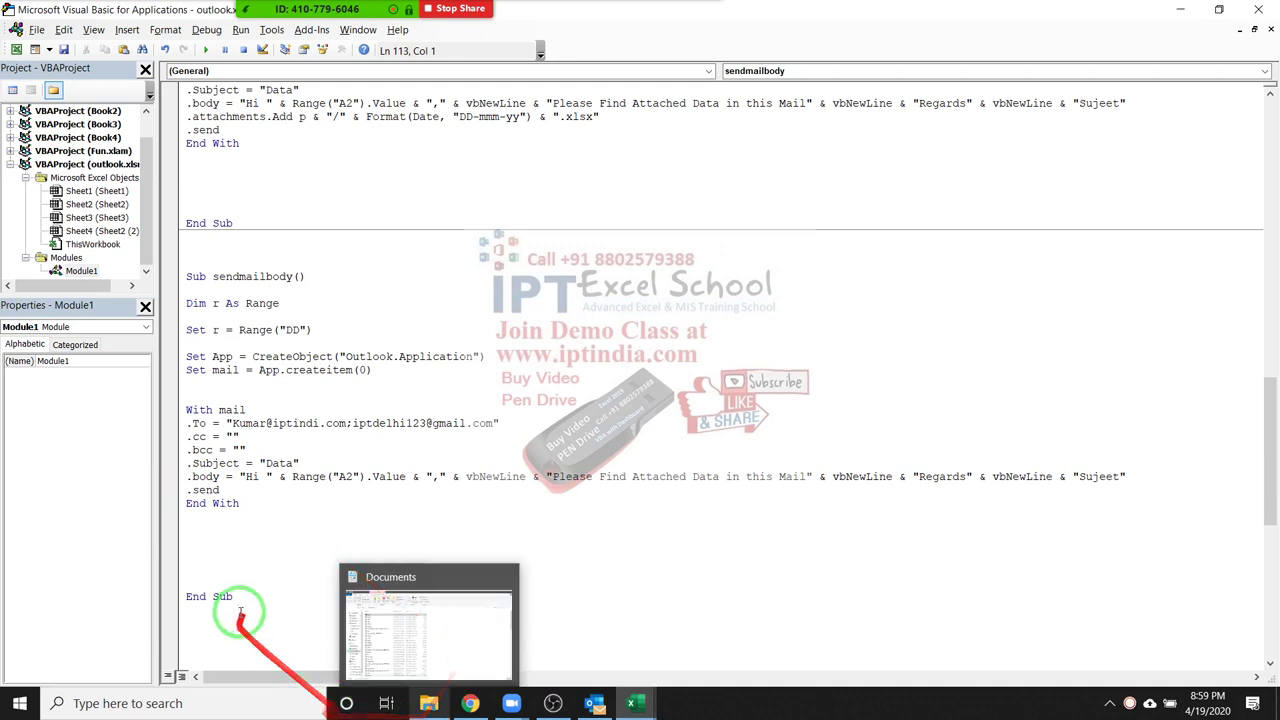
- Remove Range("A2").Value, change the body text to "Bellow are your Record", and add rangetohtml(r) before Regards
mouse_move(240, 476)
mouse_down()
mouse_move(752, 478)
mouse_move(893, 497)
mouse_up()
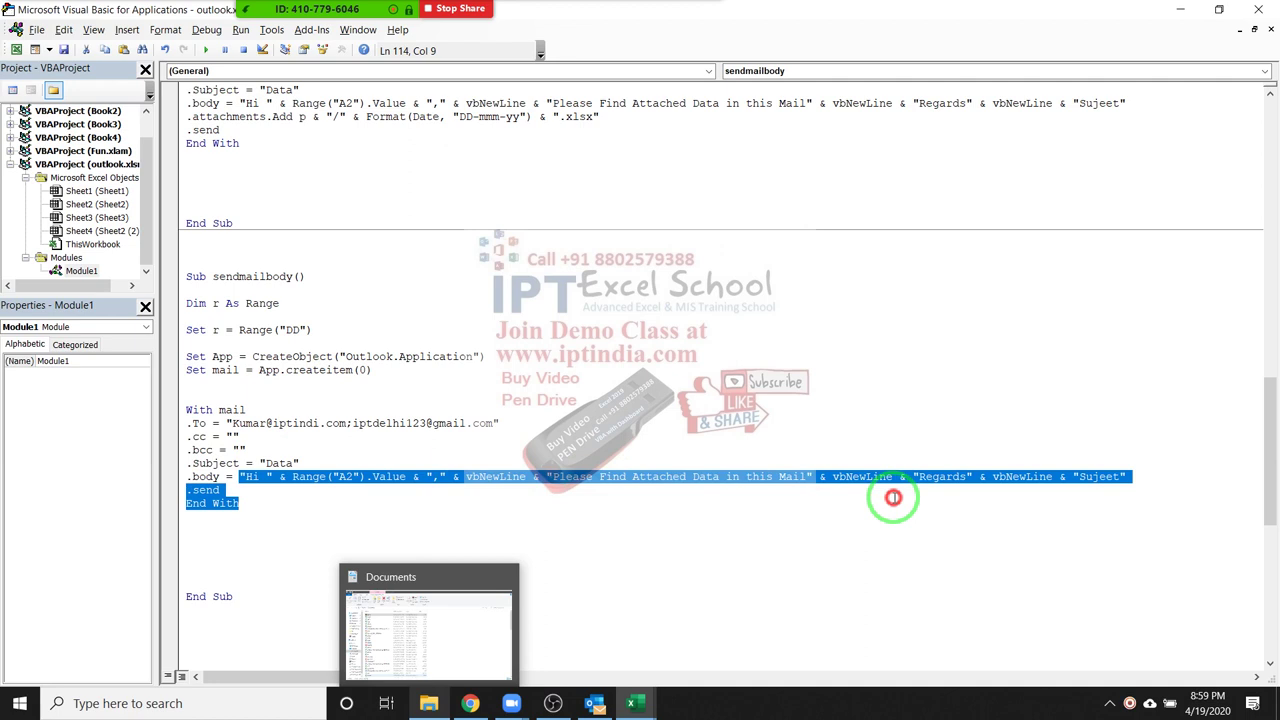
click(891, 499)
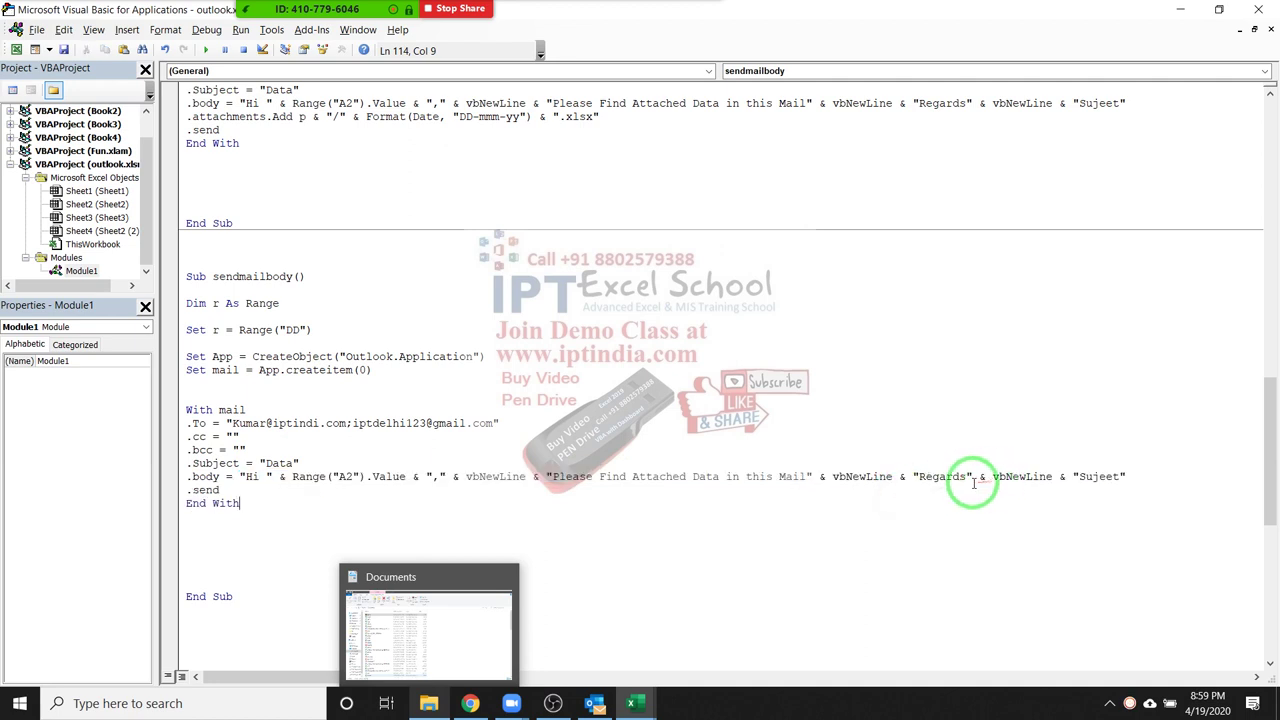
click(910, 477)
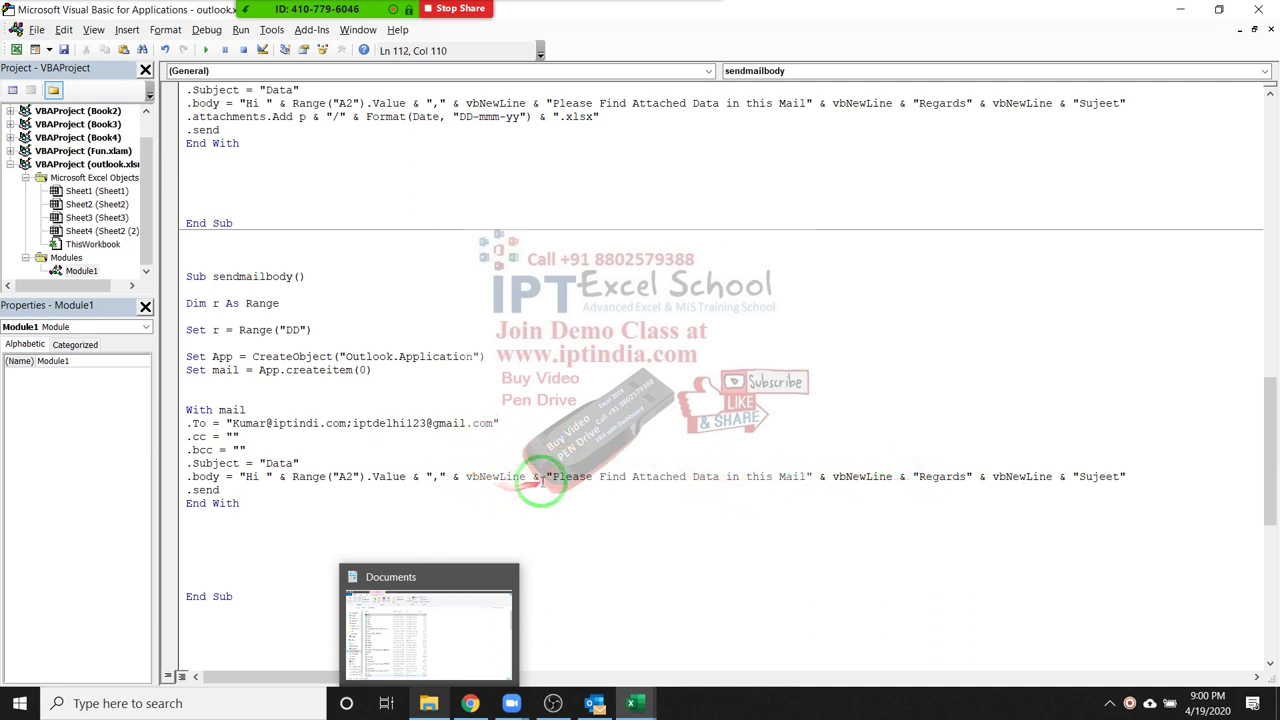
drag(553, 477, 722, 477)
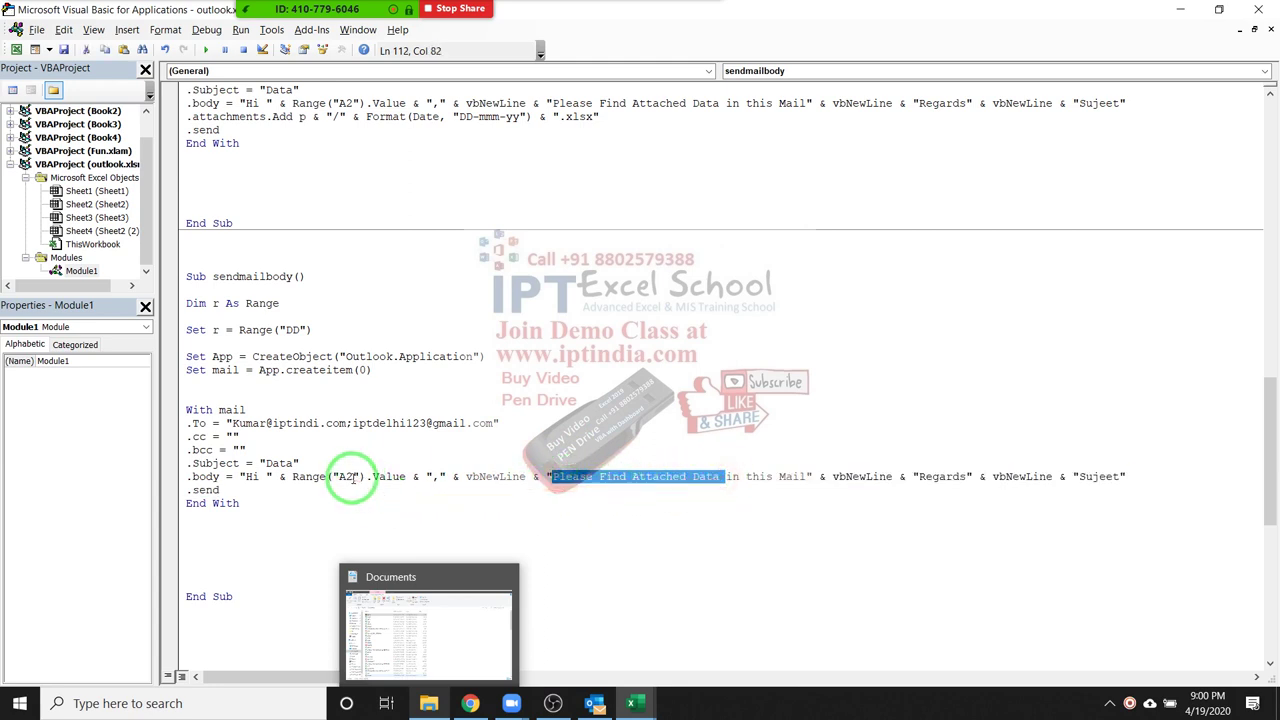
click(545, 477)
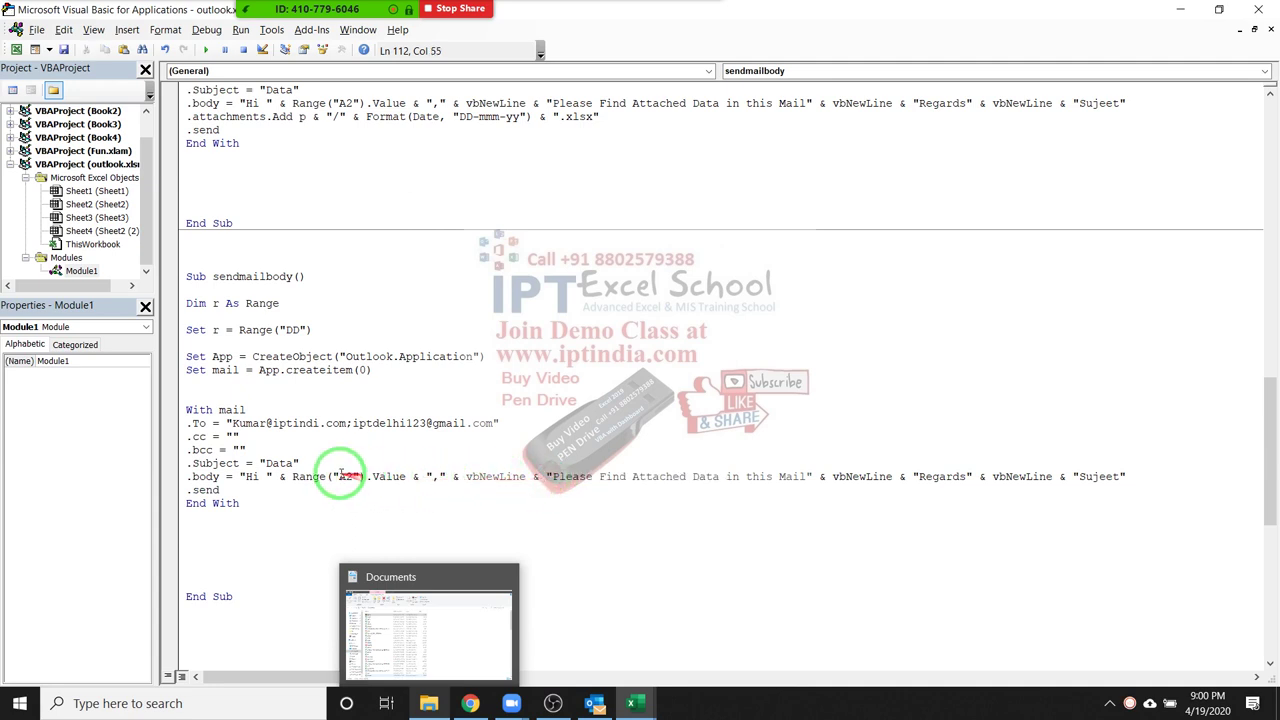
drag(292, 477, 436, 481)
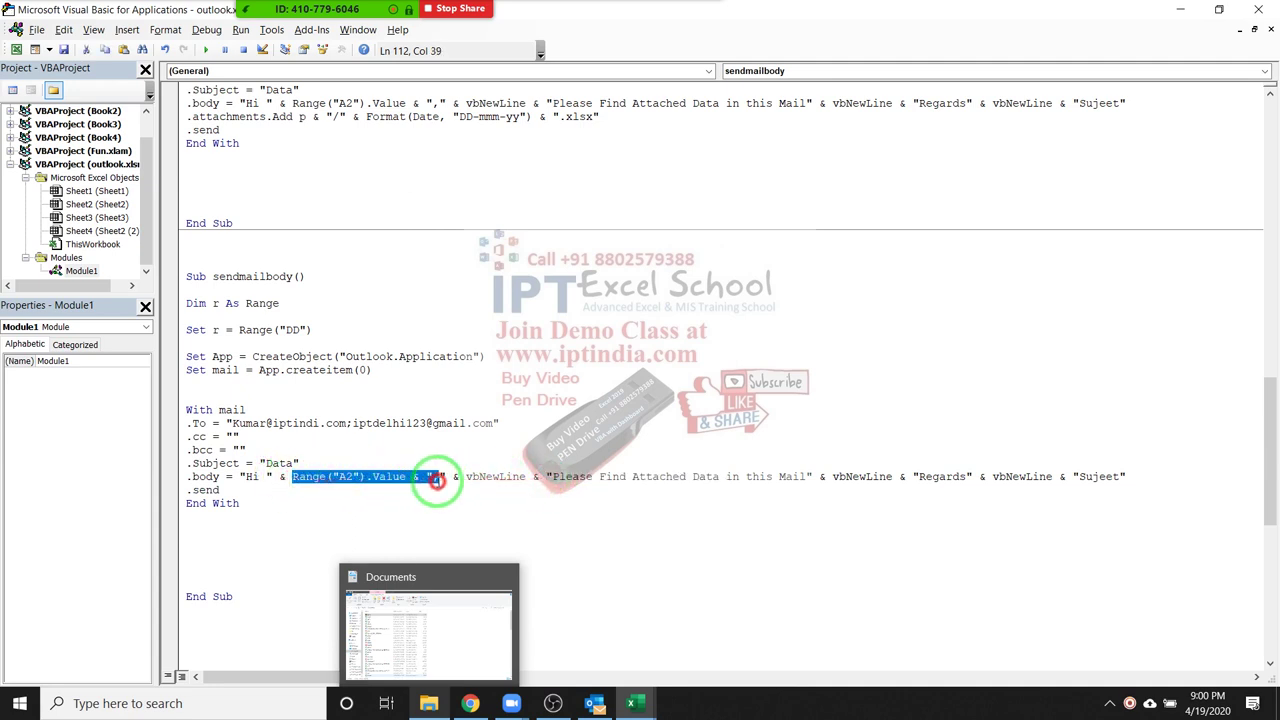
drag(436, 481, 421, 482)
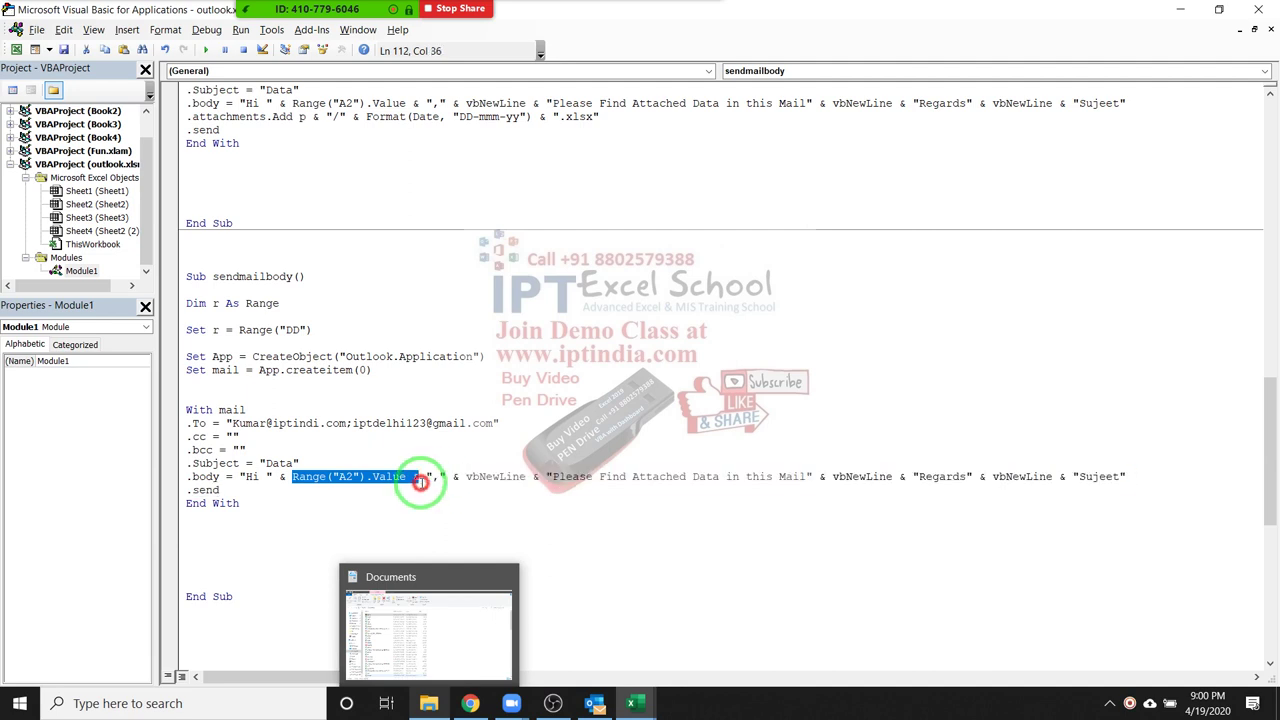
key(Delete)
key(Delete)
key(Delete)
click(448, 478)
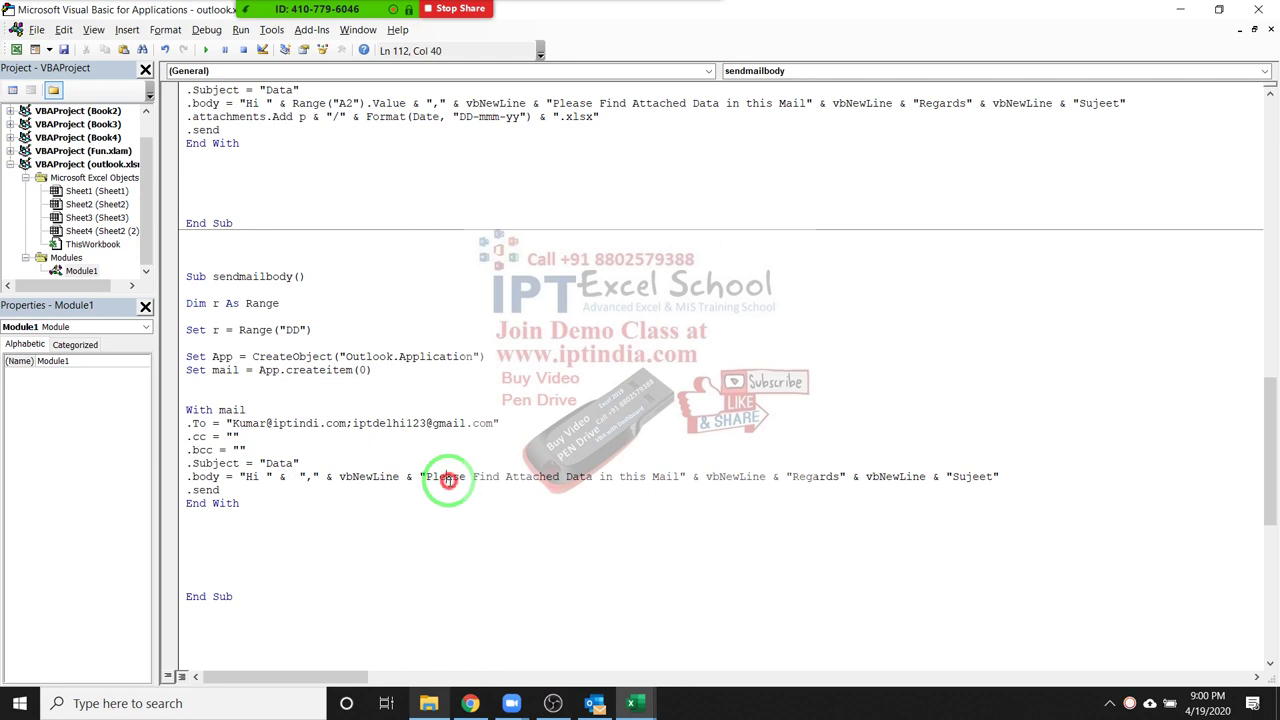
mouse_move(425, 477)
mouse_down()
mouse_move(622, 490)
mouse_move(681, 476)
mouse_up()
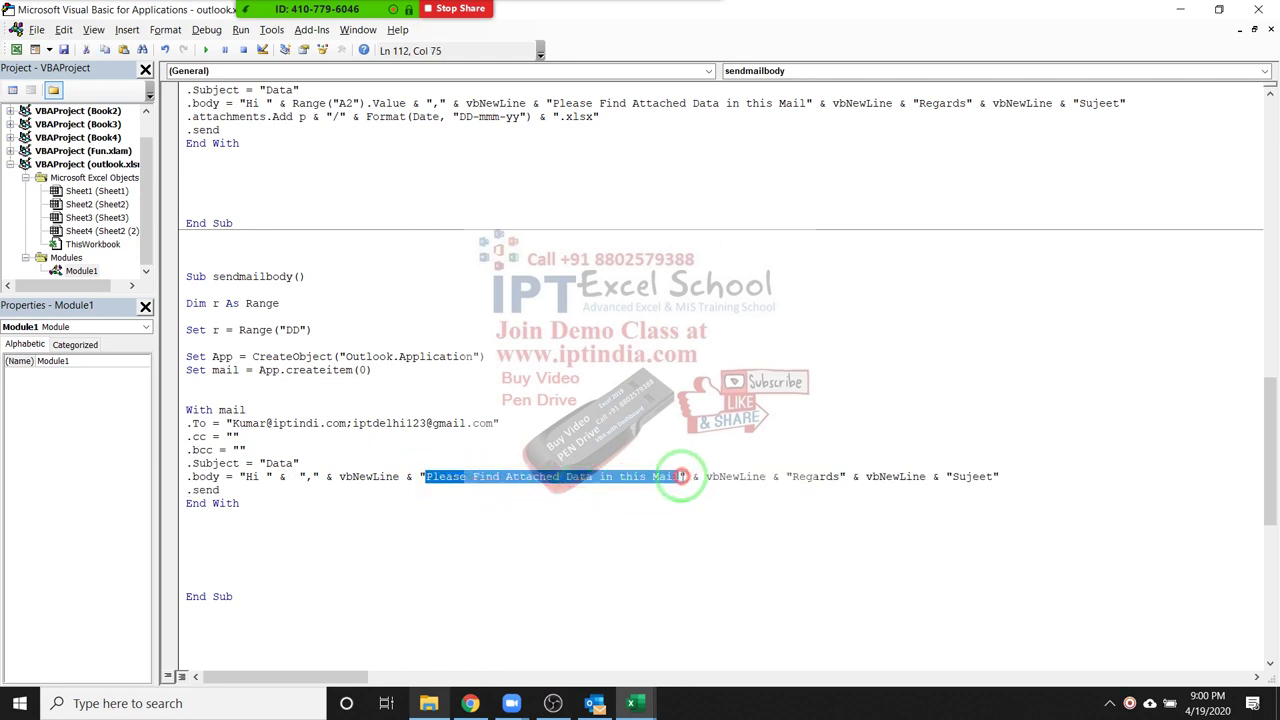
text(Be)
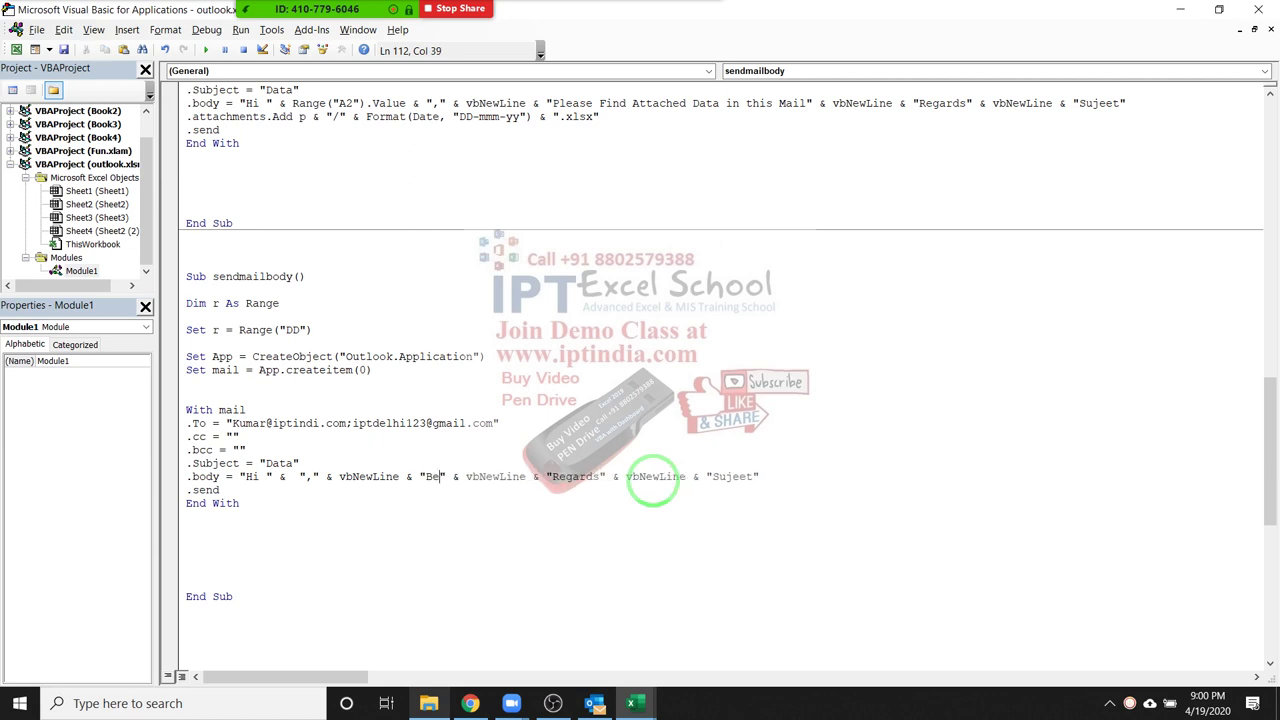
text(llow are your )
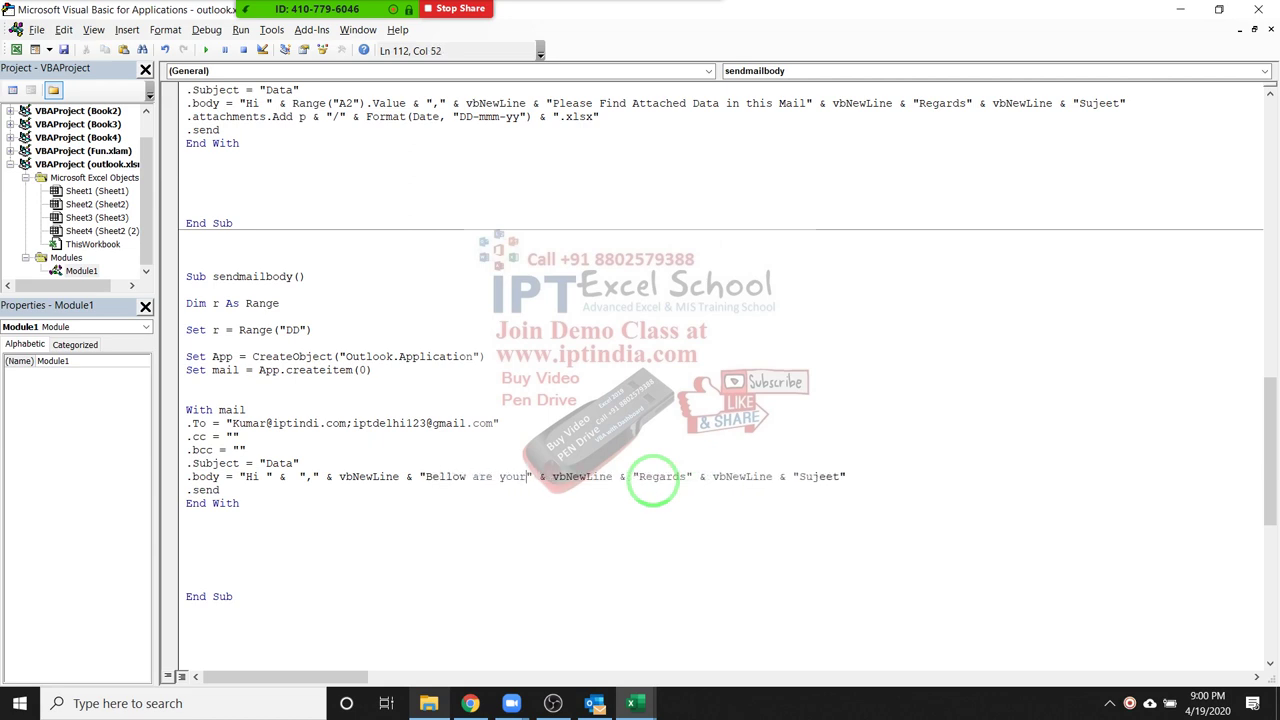
text(Record)
click(672, 476)
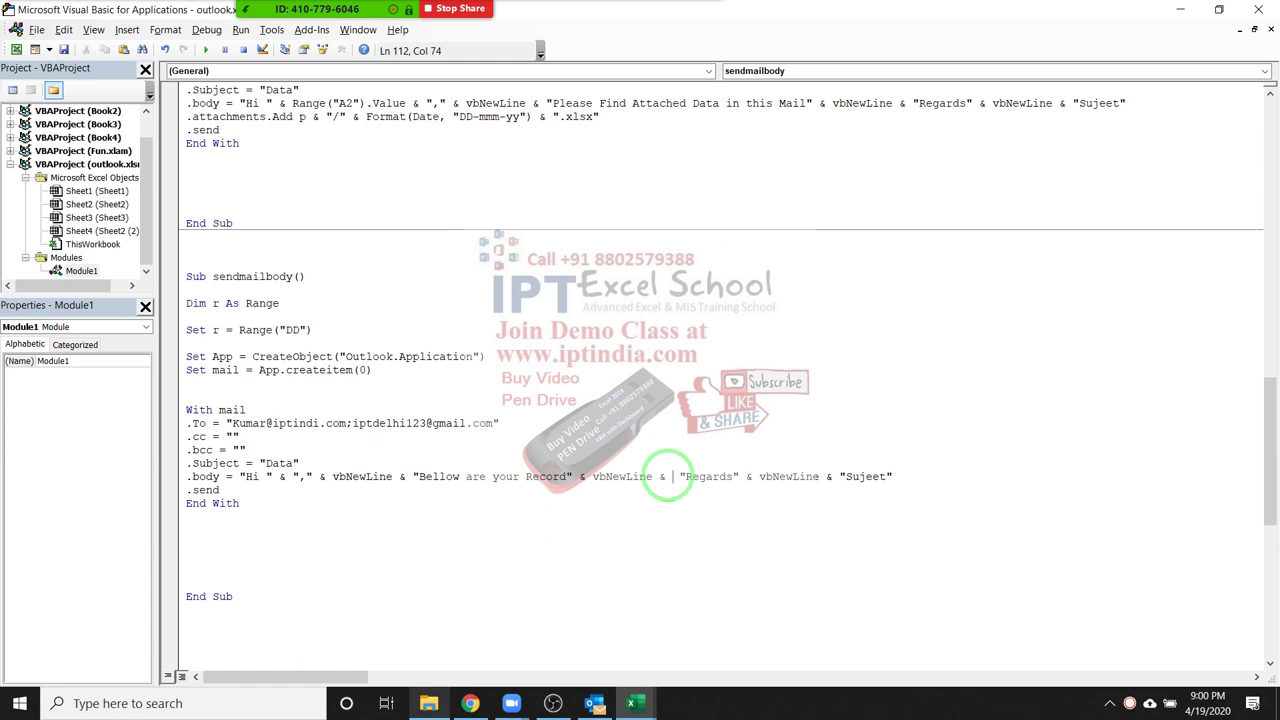
text(rang)
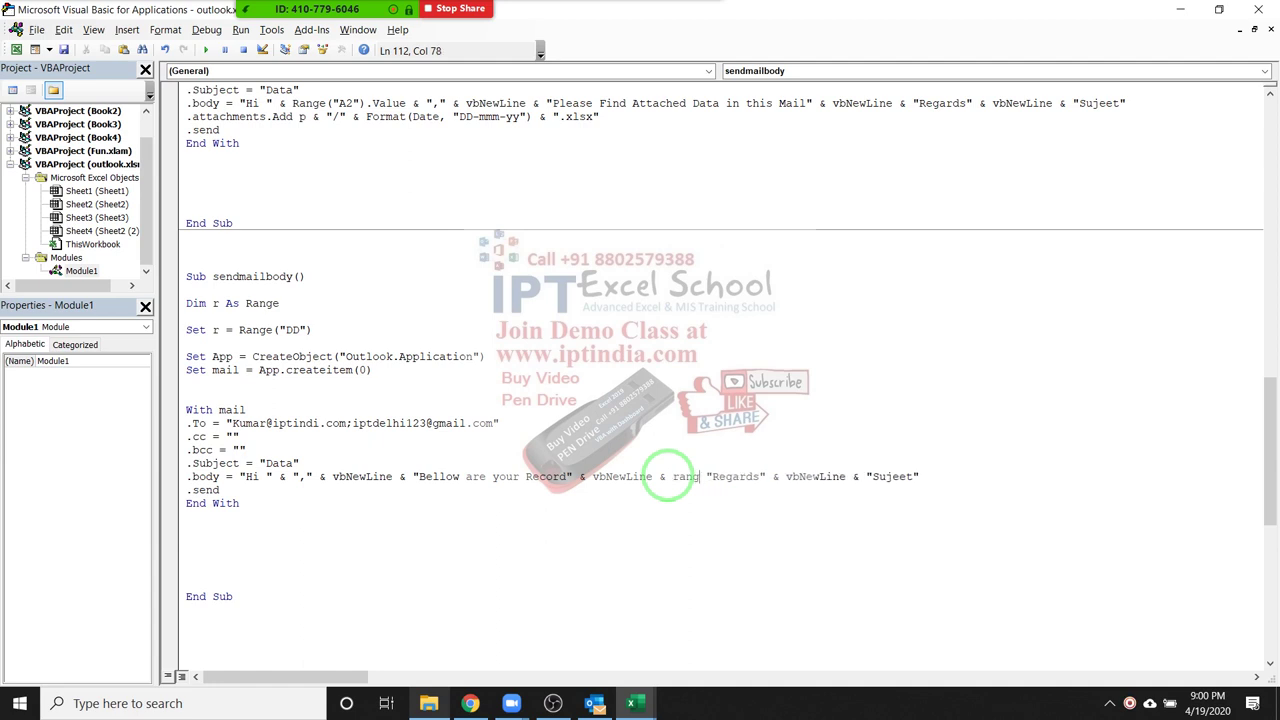
text(etohtml)
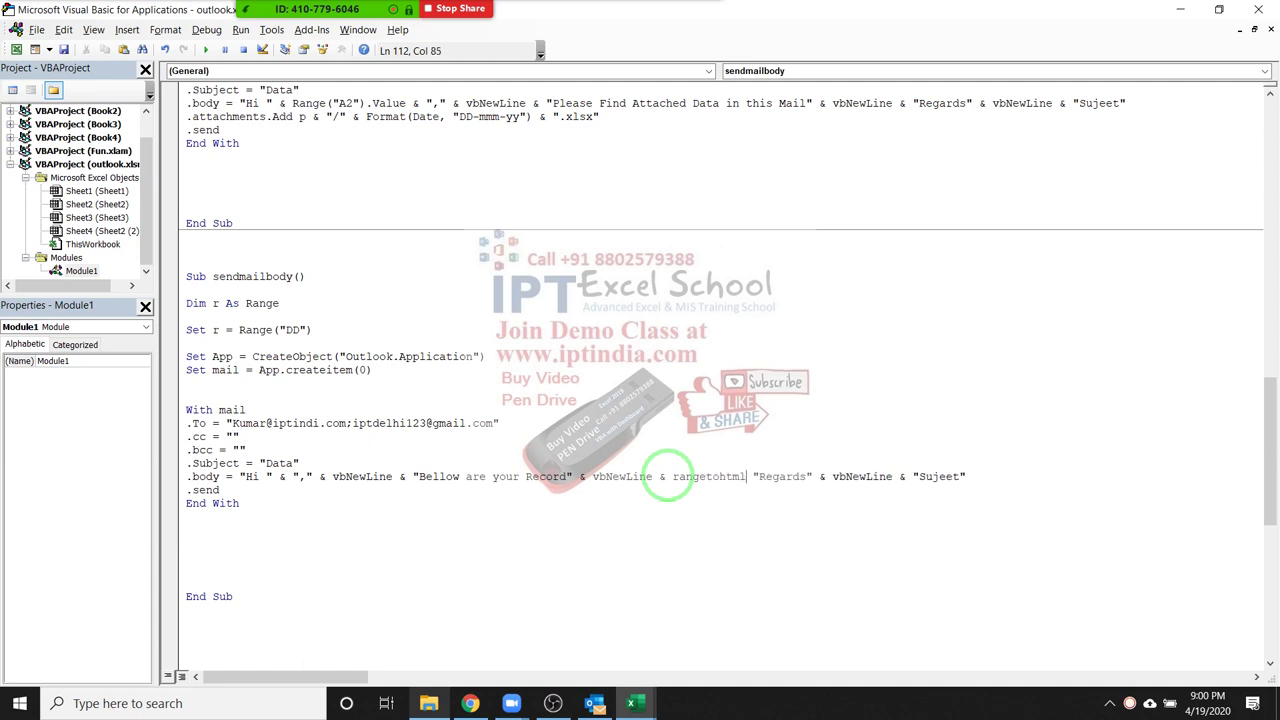
text((r)
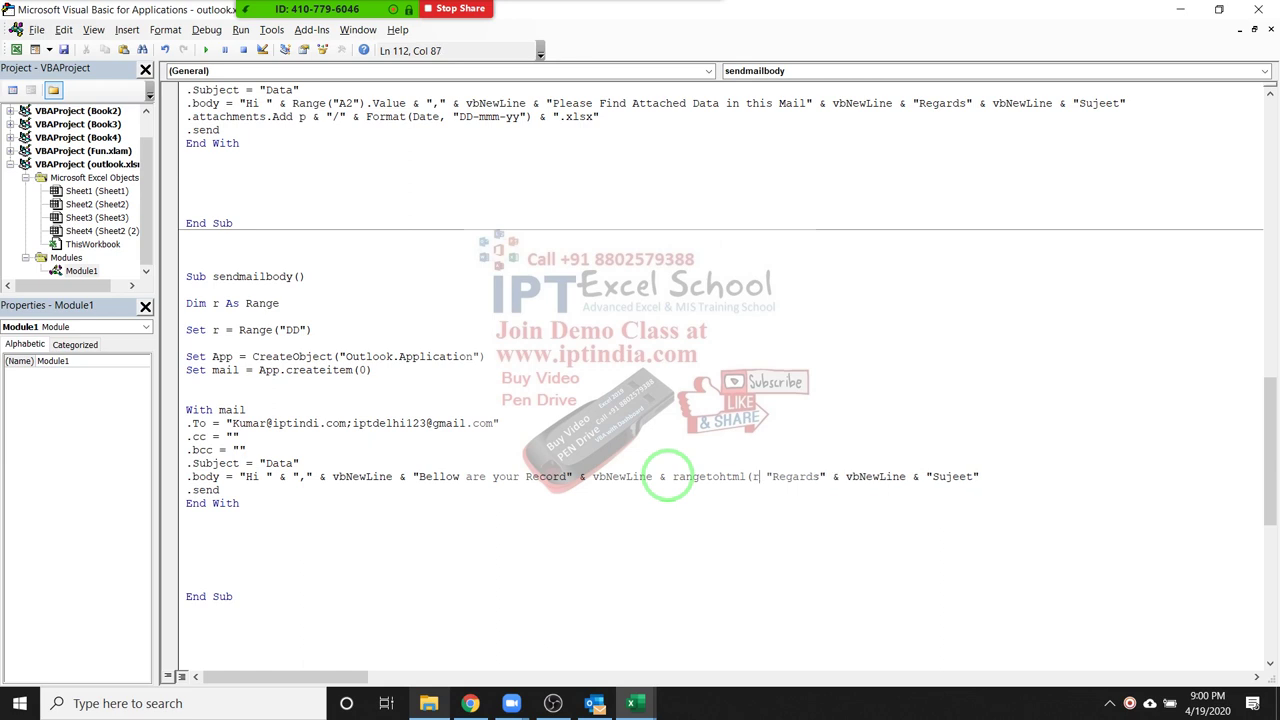
text())
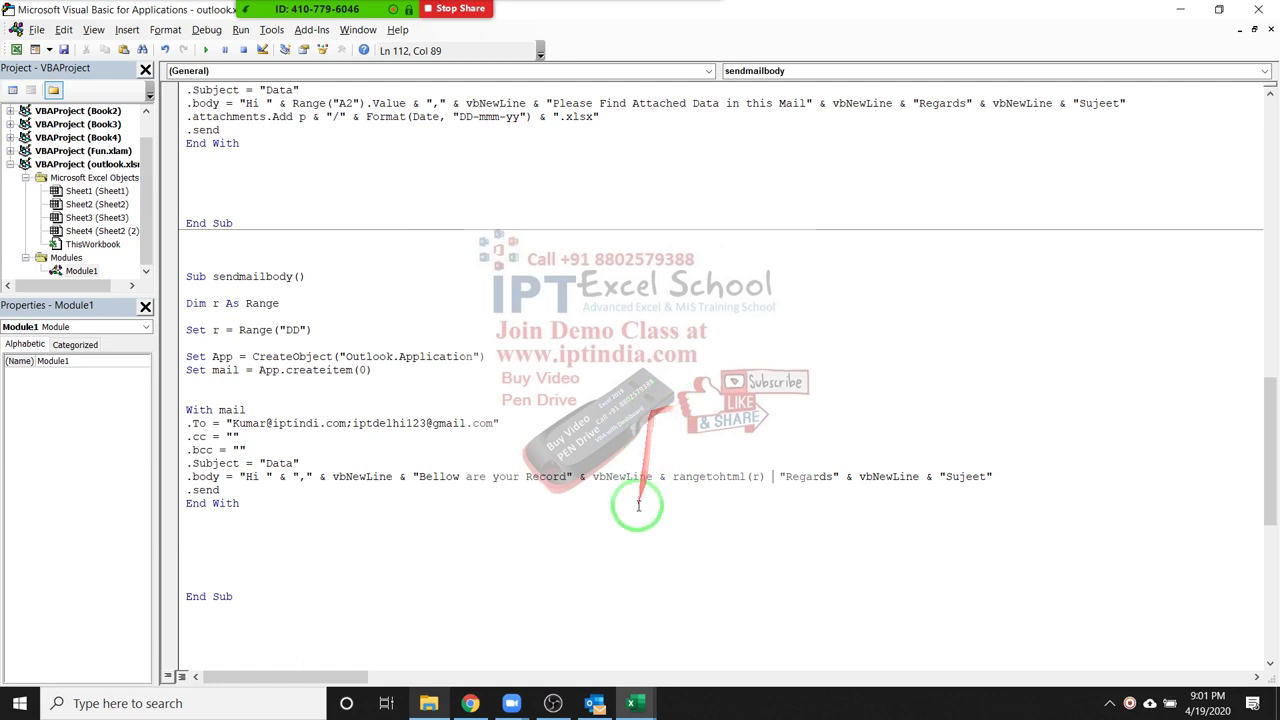
- Dismiss the compile error and select the rangetohtml(r) call in the body line
click(622, 503)
click(626, 420)
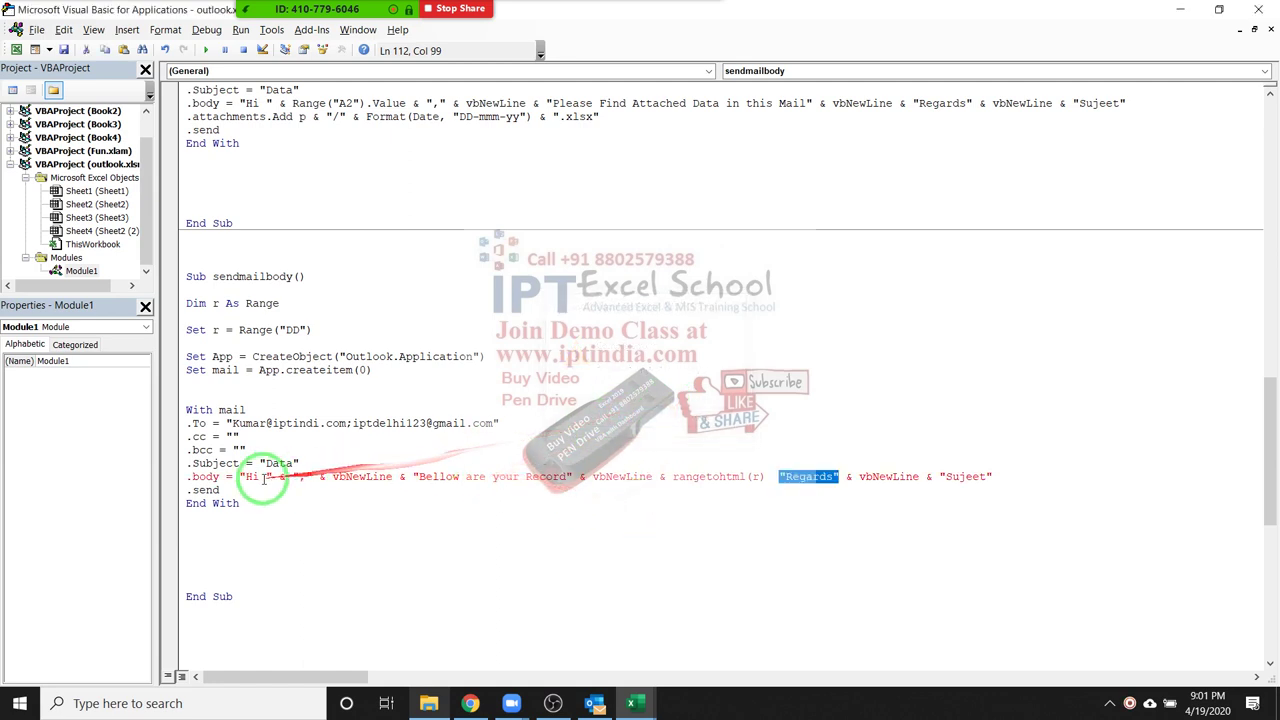
click(232, 476)
drag(232, 476, 514, 476)
click(672, 476)
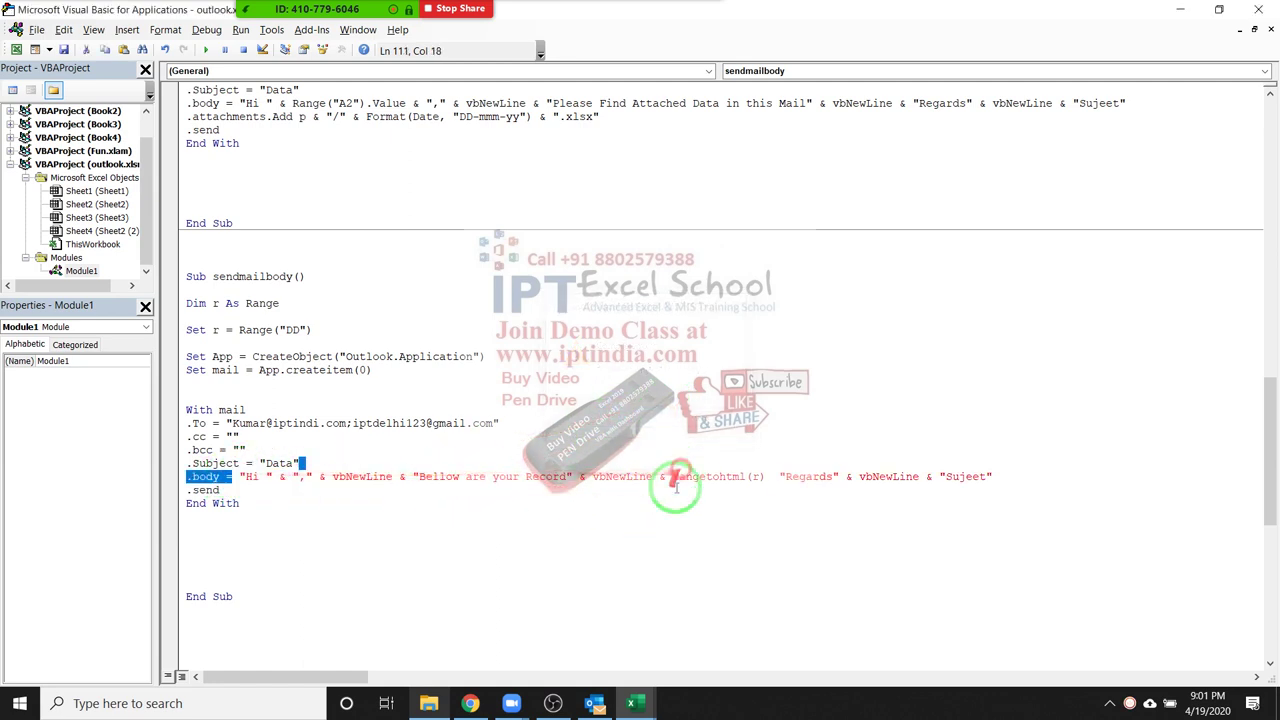
drag(672, 476, 765, 476)
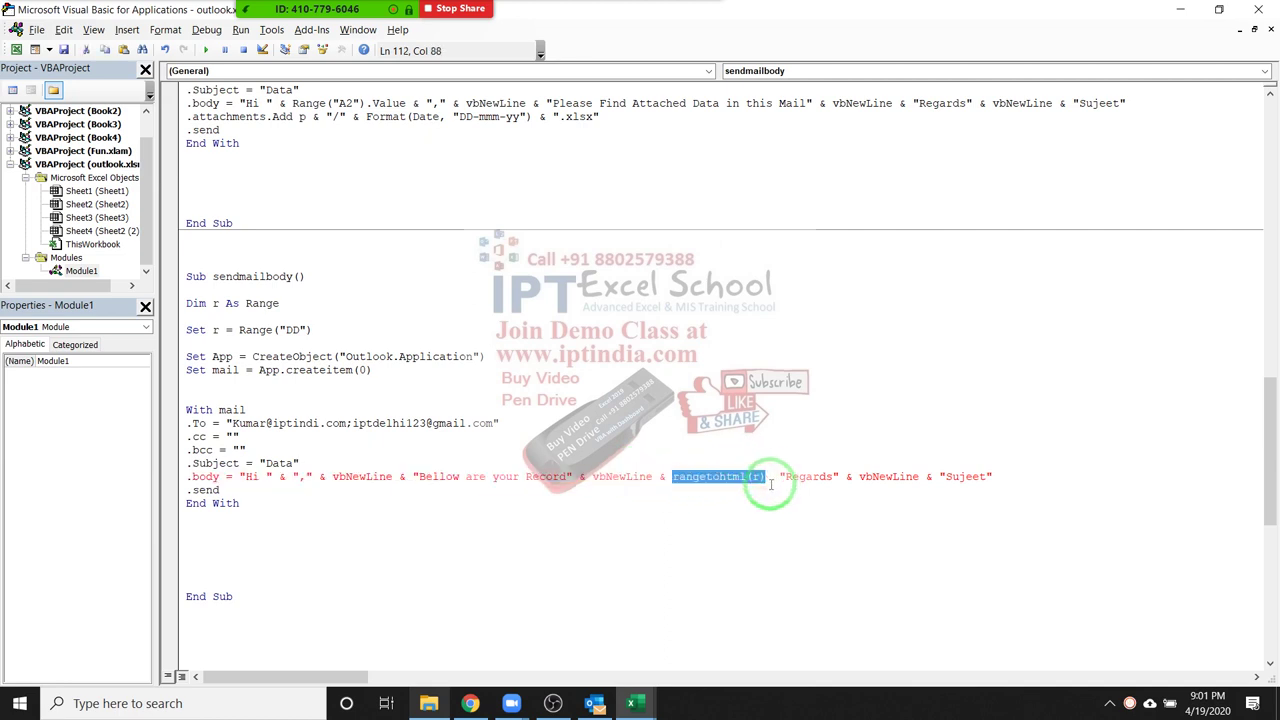
- Delete the With mail…End With block and the Set App and Set mail lines
drag(240, 508, 176, 357)
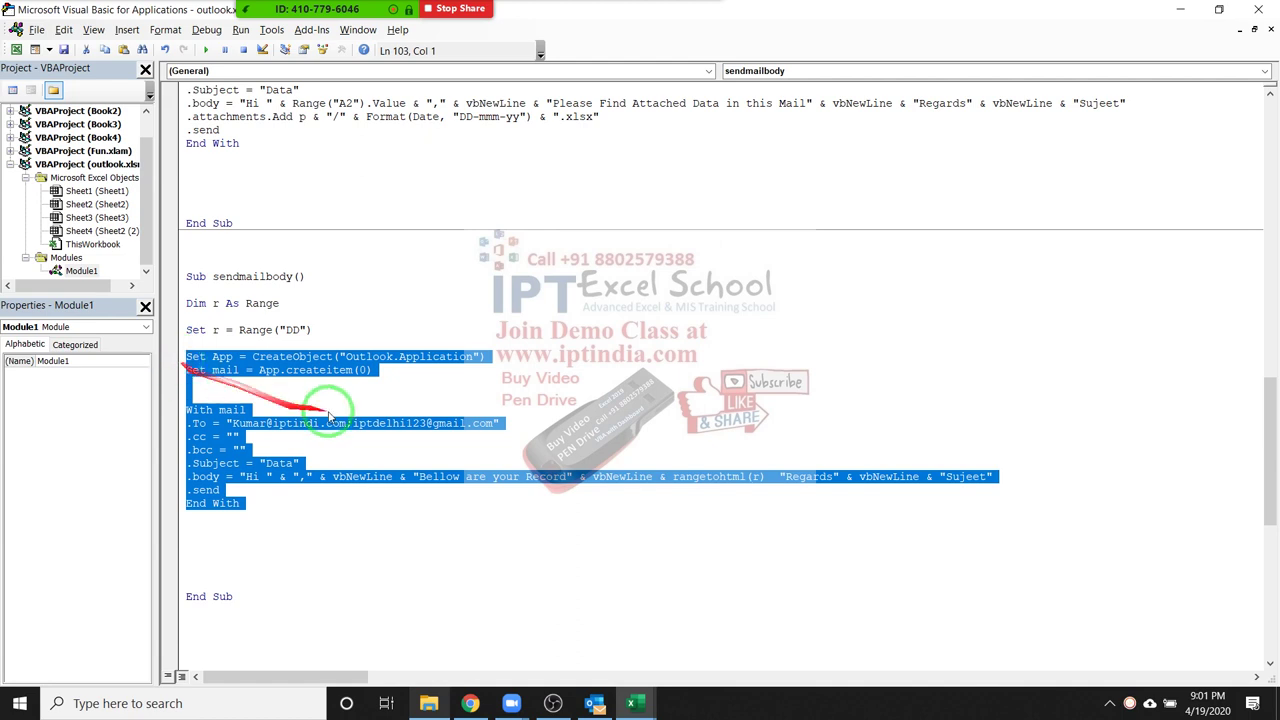
click(697, 485)
double_click(697, 478)
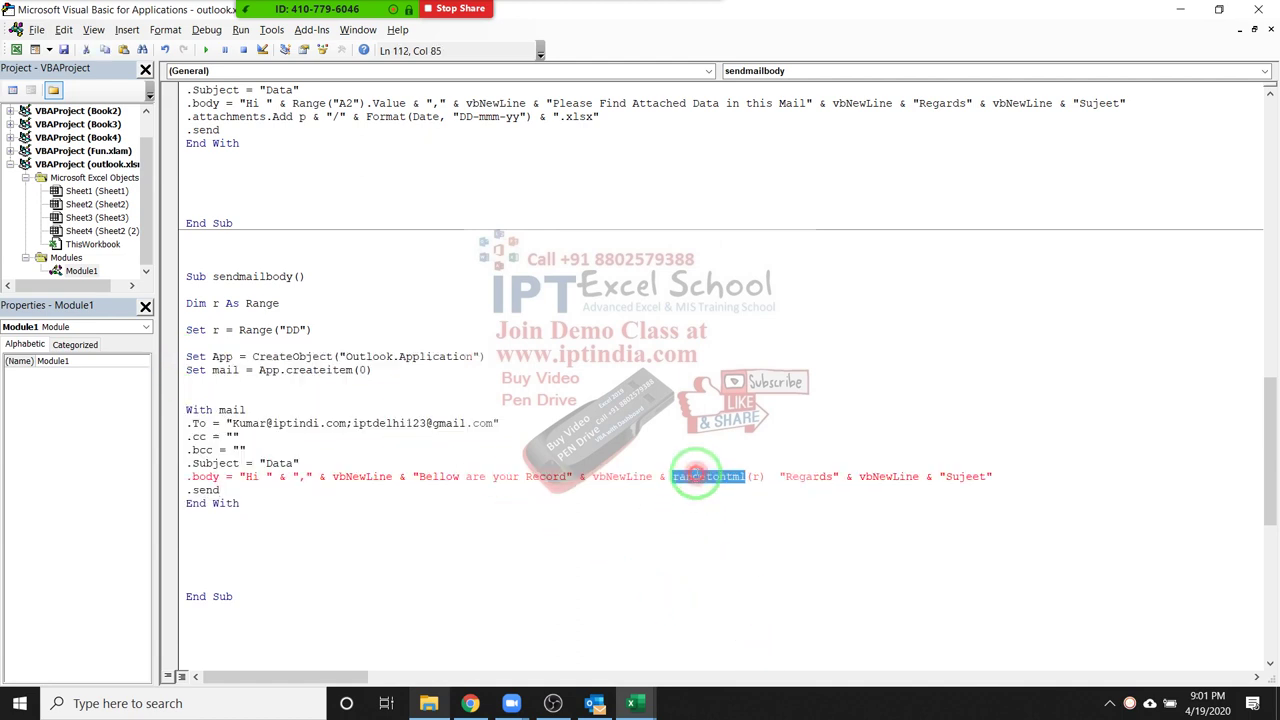
click(230, 423)
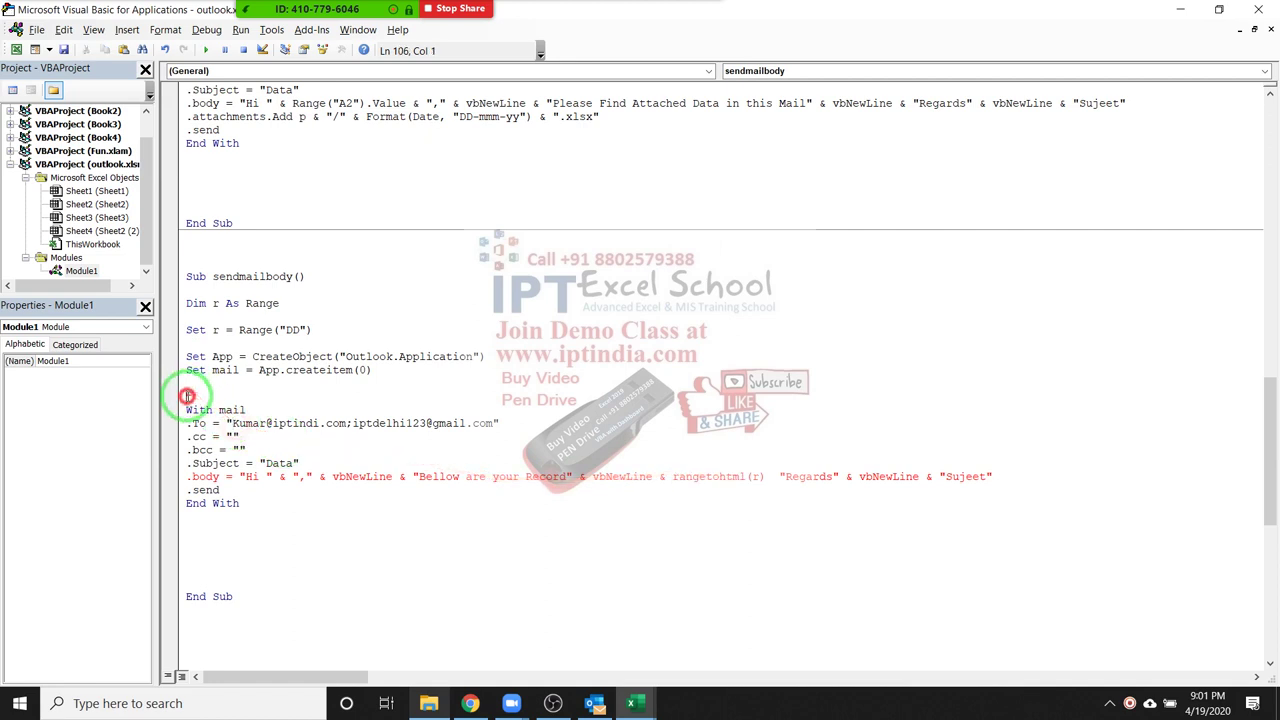
drag(186, 397, 272, 515)
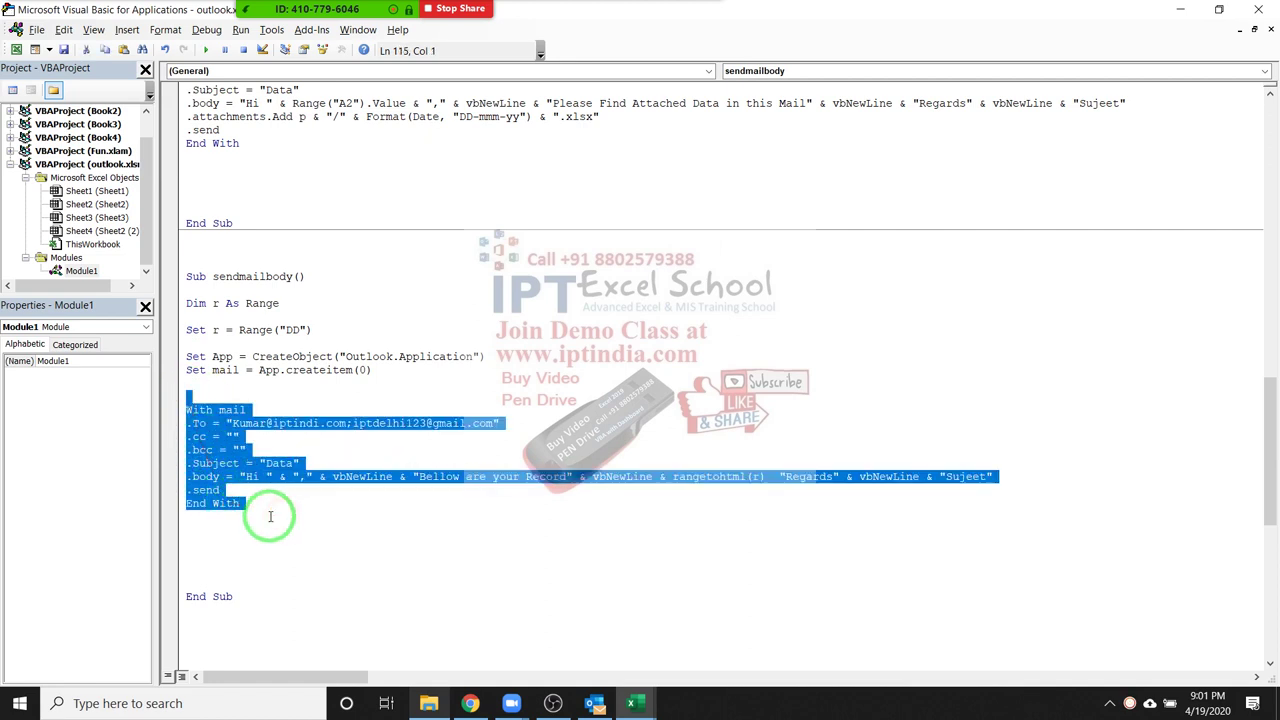
key(Delete)
key(Up)
key(Up)
key(Up)
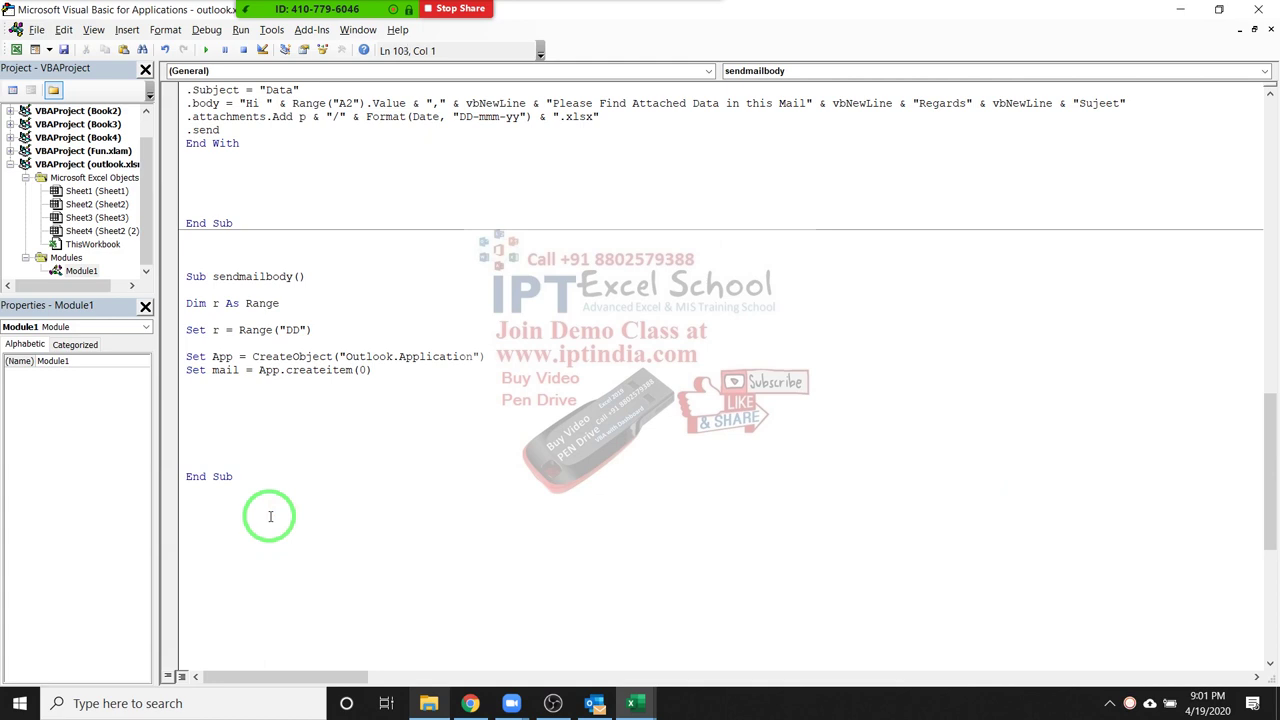
key(shift+Down)
key(shift+Down)
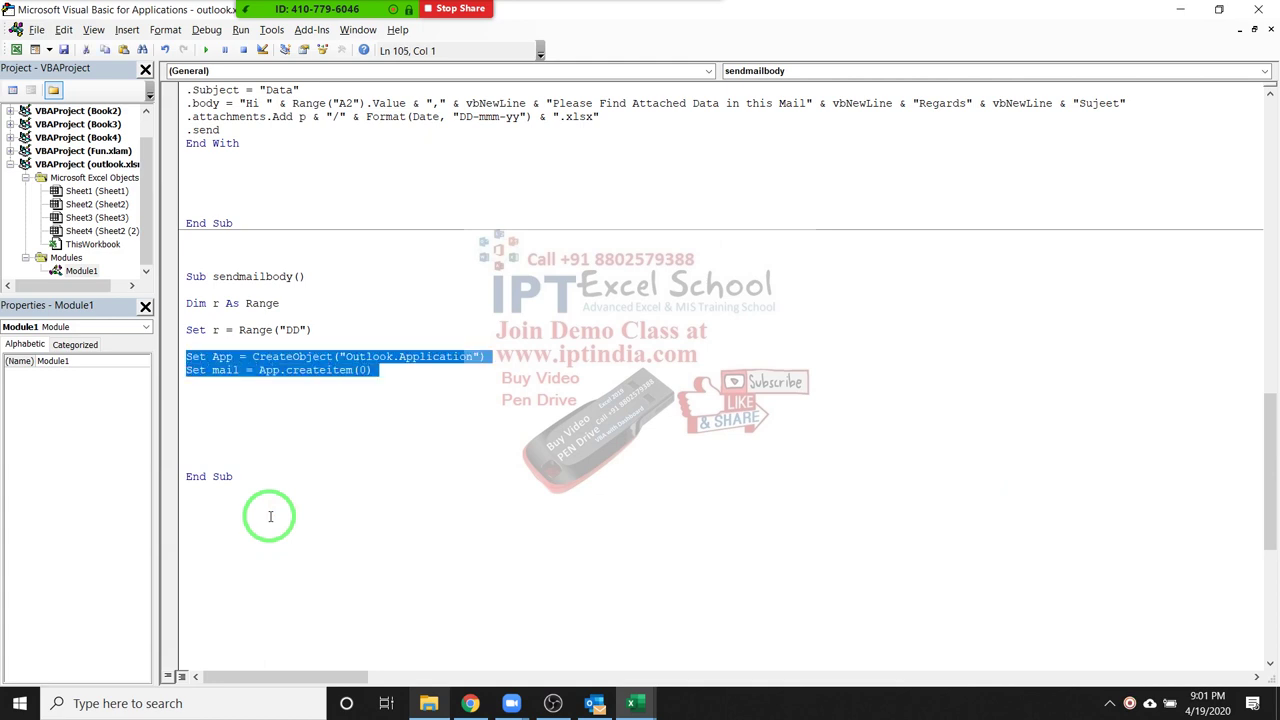
key(Delete)
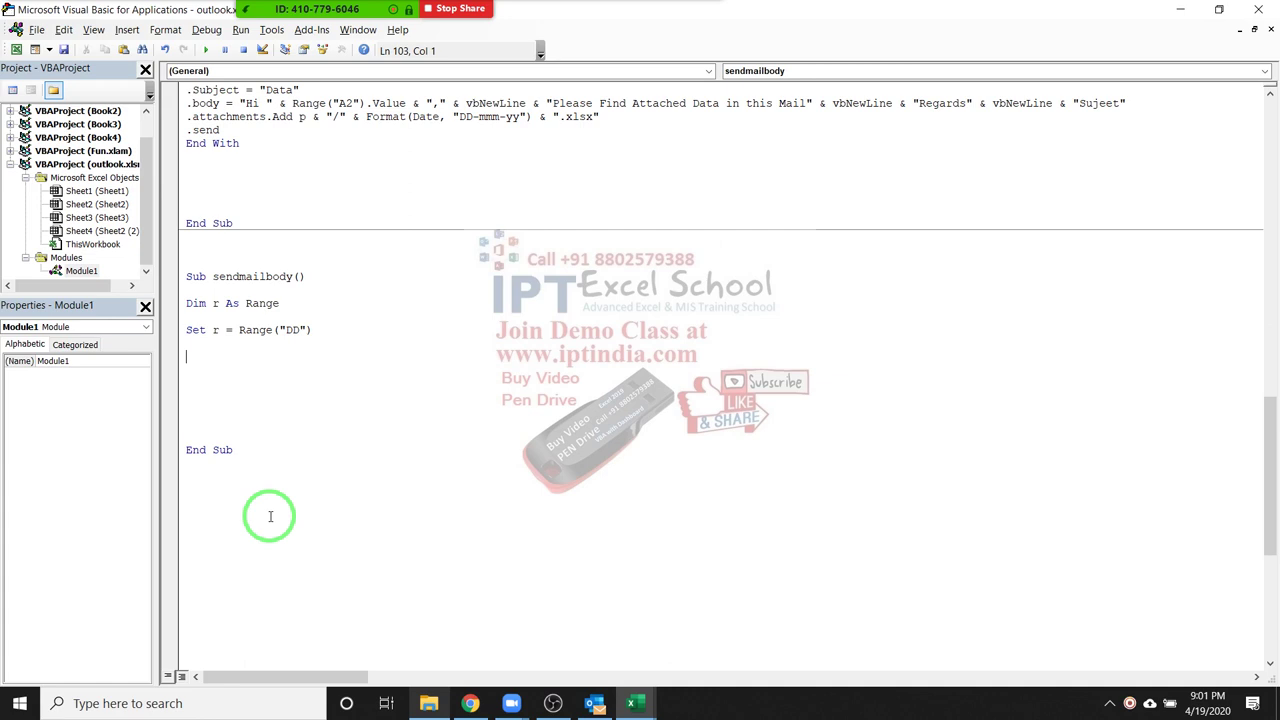
- Add a With r line below Set r = Range("DD")
key(Return)
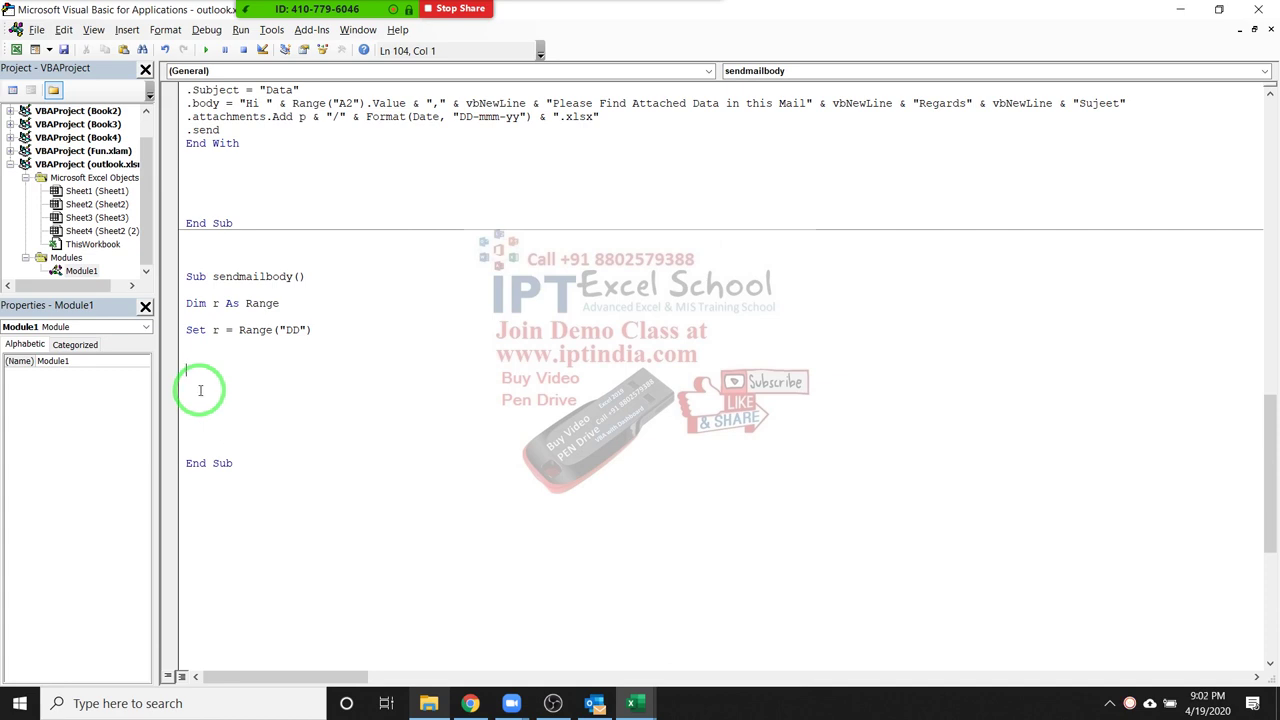
text(wit)
key(BackSpace)
text(h r.)
key(BackSpace)
key(Return)
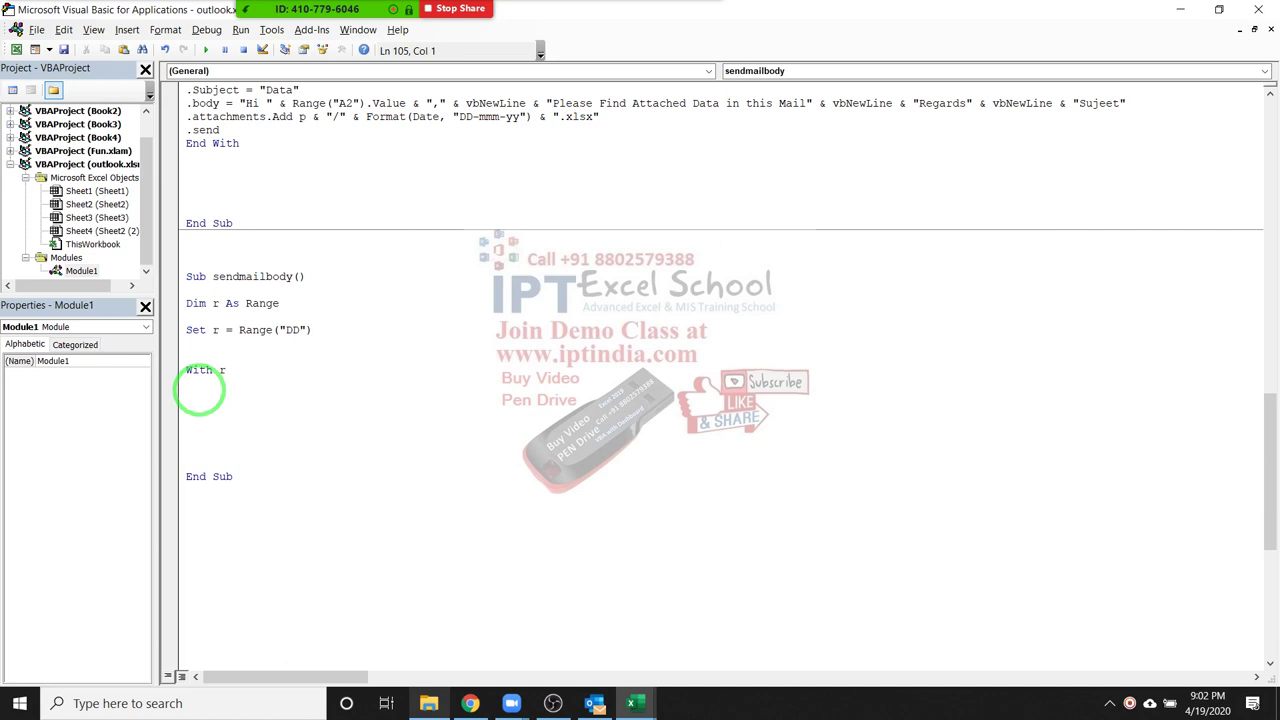
- Try a .Parent.mail statement inside With r, erase it, and start typing ActiveWorkbook.ev
text(.)
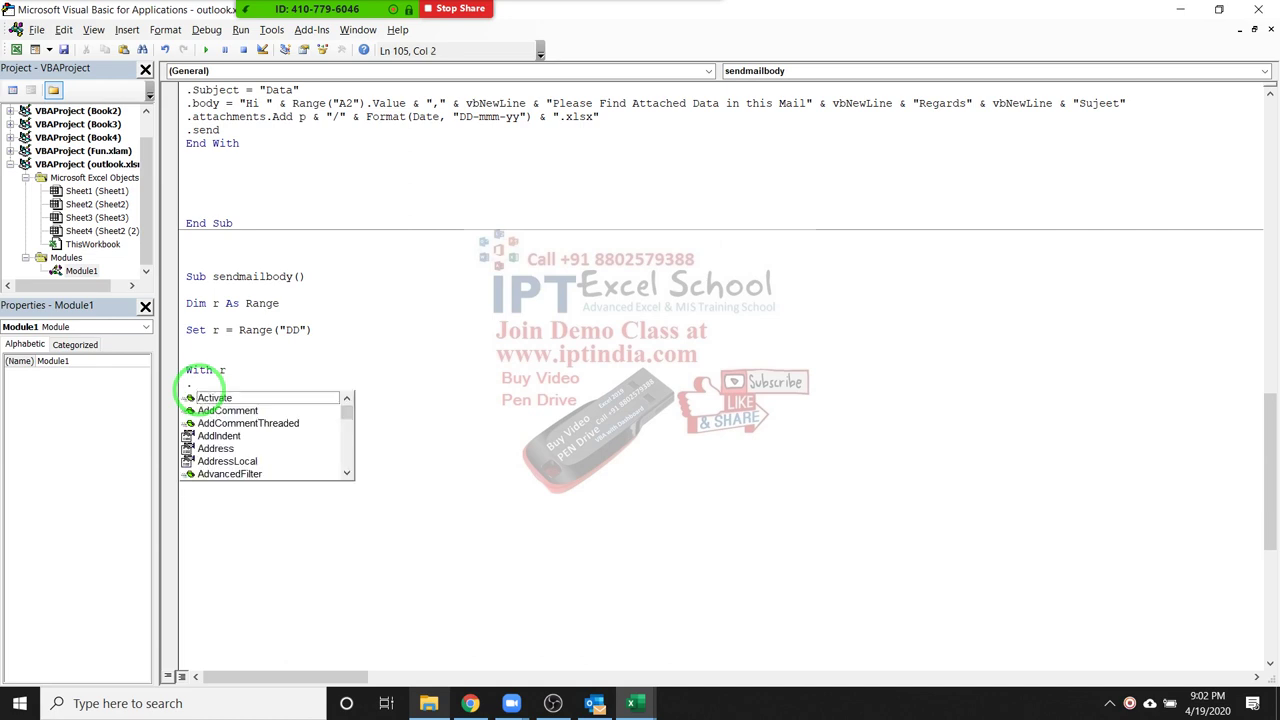
text(par)
key(Tab)
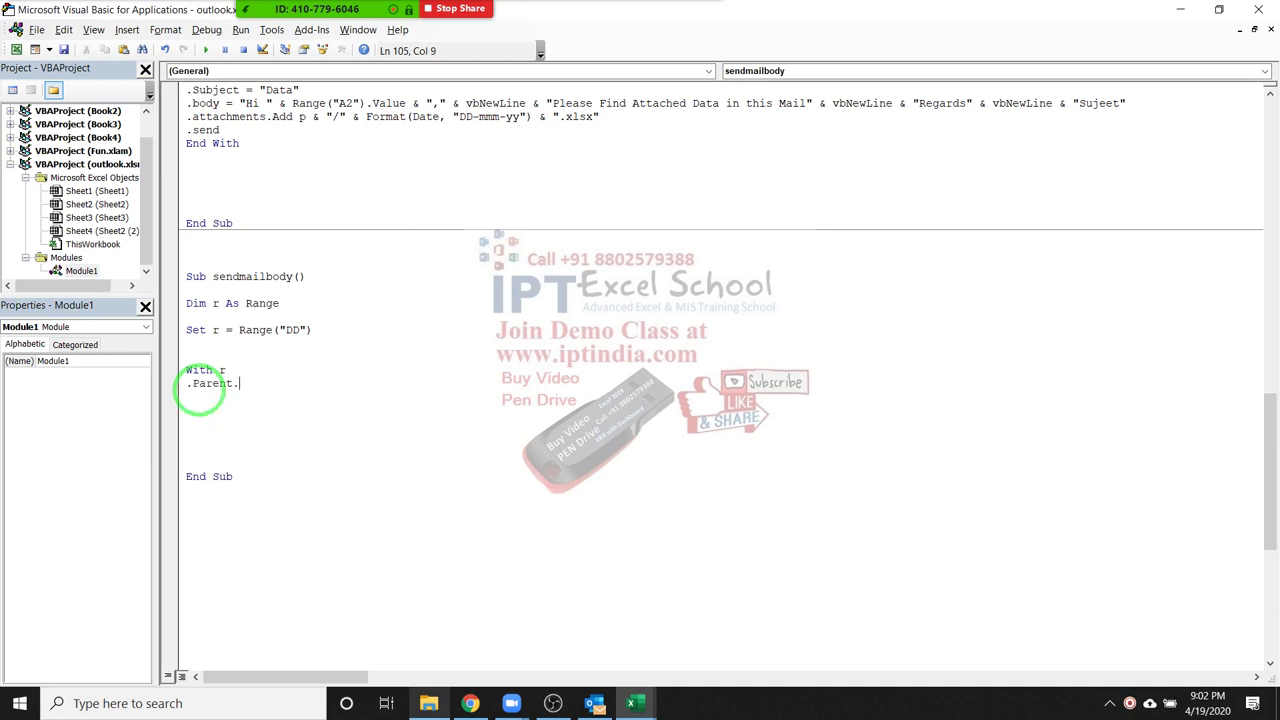
text(=)
key(BackSpace)
key(BackSpace)
text(.)
text(mail)
key(BackSpace)
key(BackSpace)
key(BackSpace)
key(BackSpace)
key(BackSpace)
key(BackSpace)
key(BackSpace)
key(BackSpace)
key(Return)
key(Up)
text(ac)
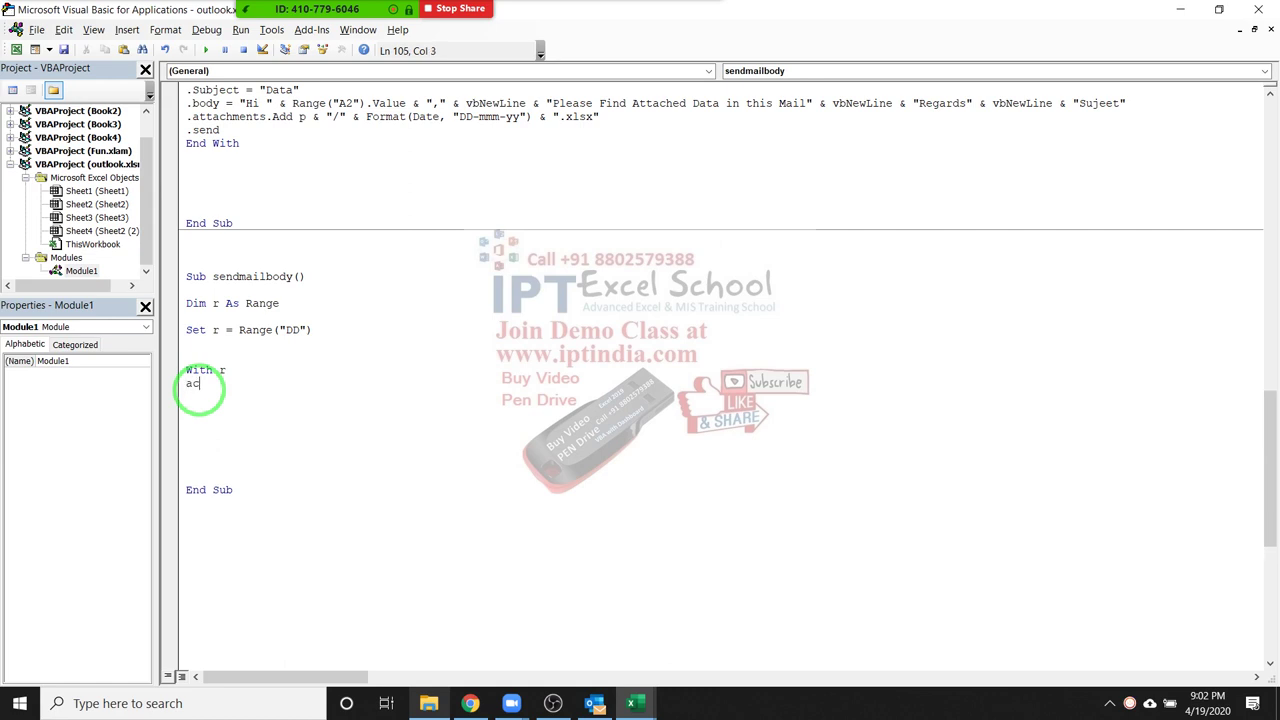
text(tiveworkbook)
text(.)
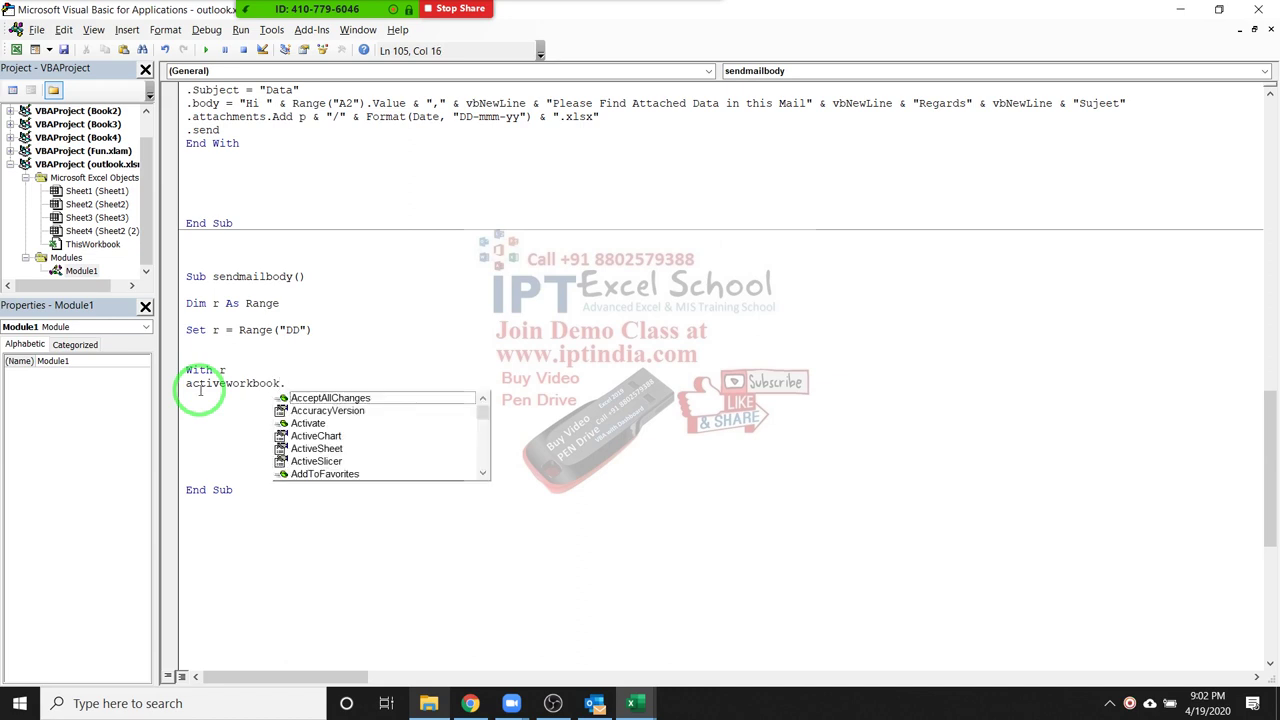
text(ev)
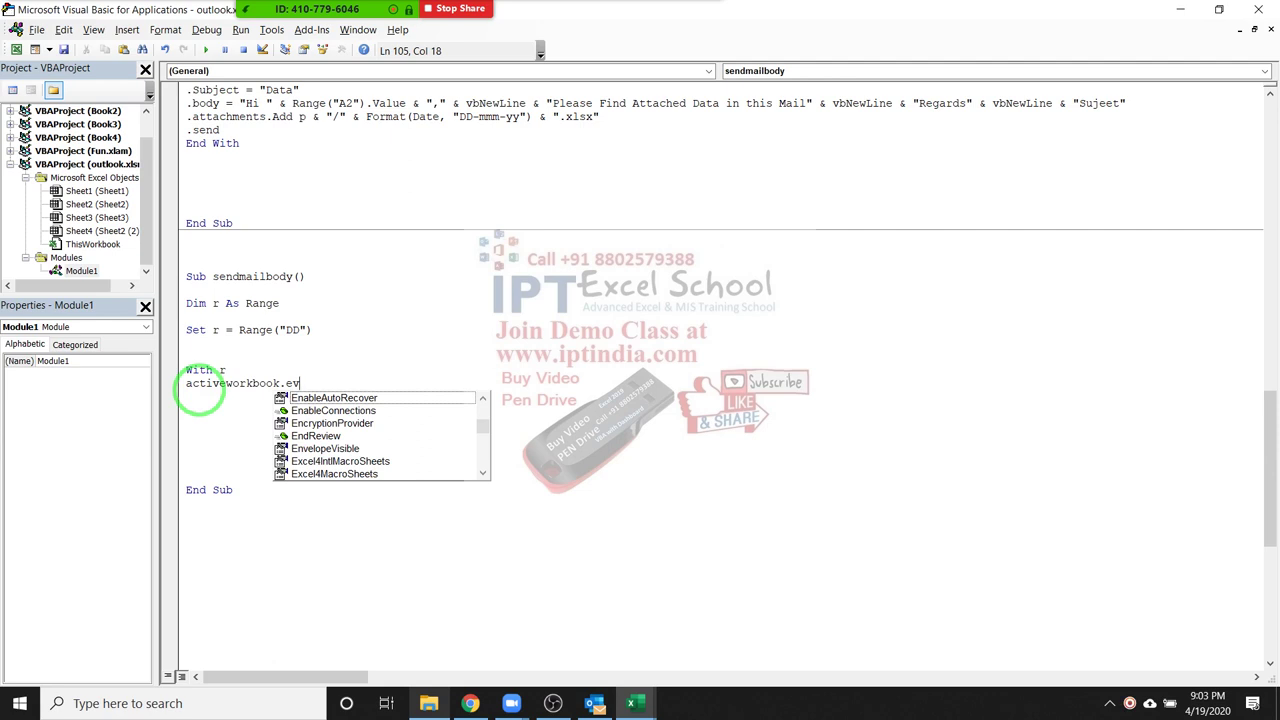
- Complete the line as ActiveWorkbook.EnvelopeVisible = True and begin an r. line below it
text(el)
key(BackSpace)
key(BackSpace)
key(BackSpace)
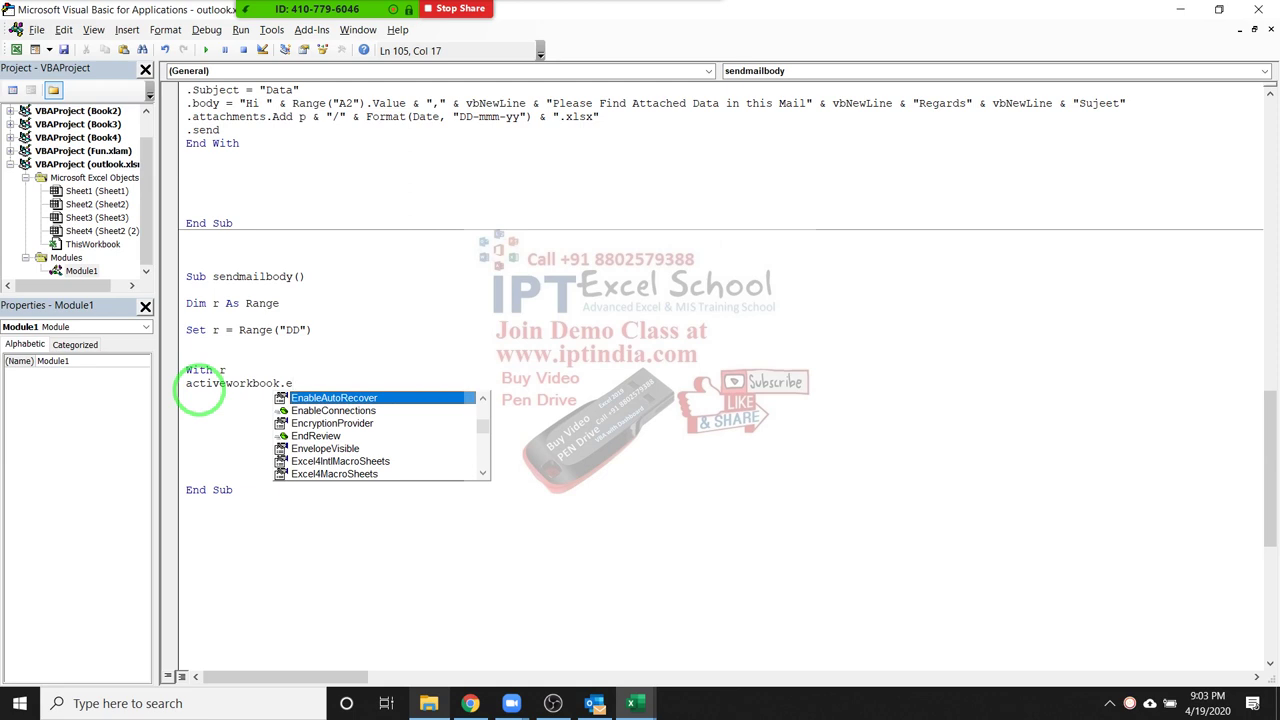
text(nve)
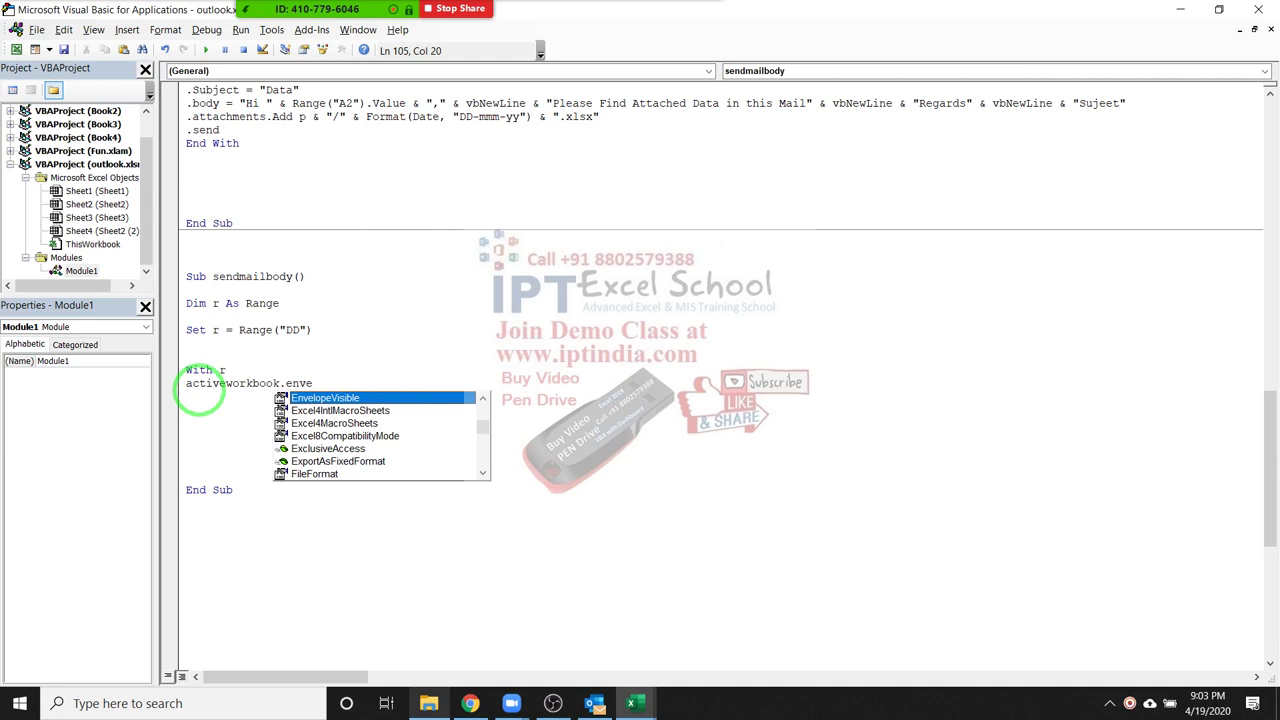
key(Tab)
text(=true)
key(Tab)
key(Return)
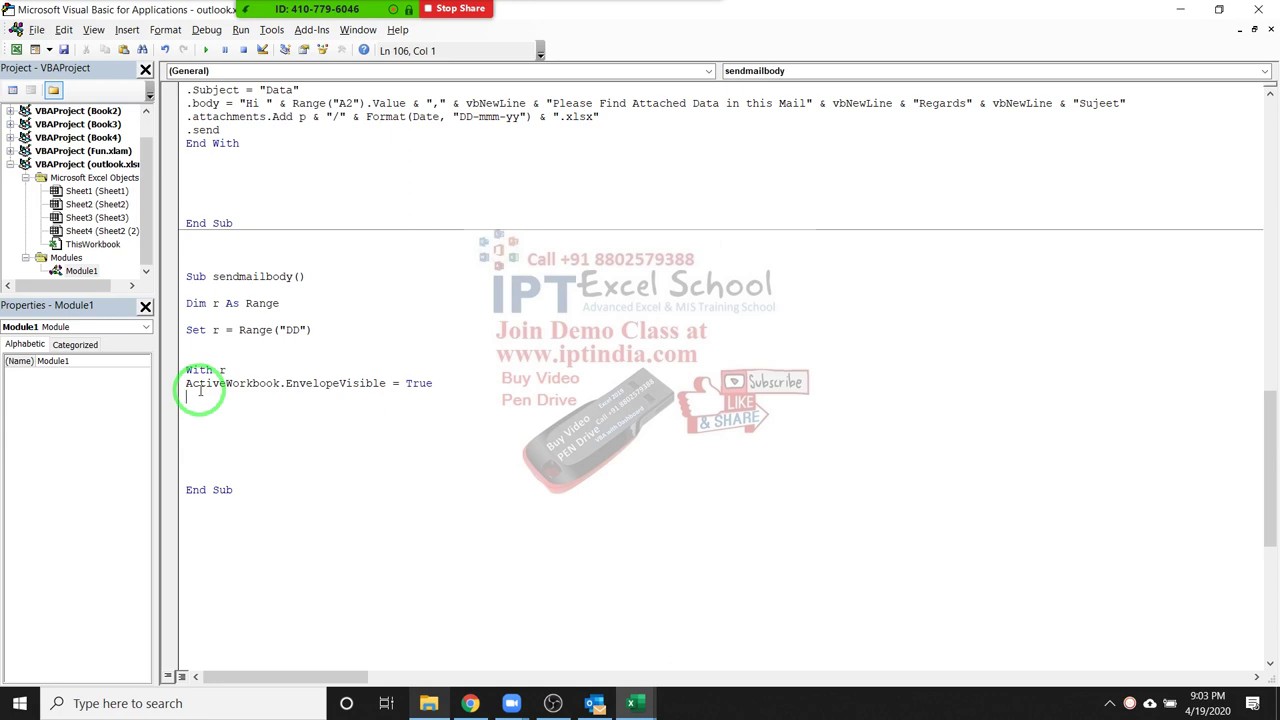
text(r)
text(.)
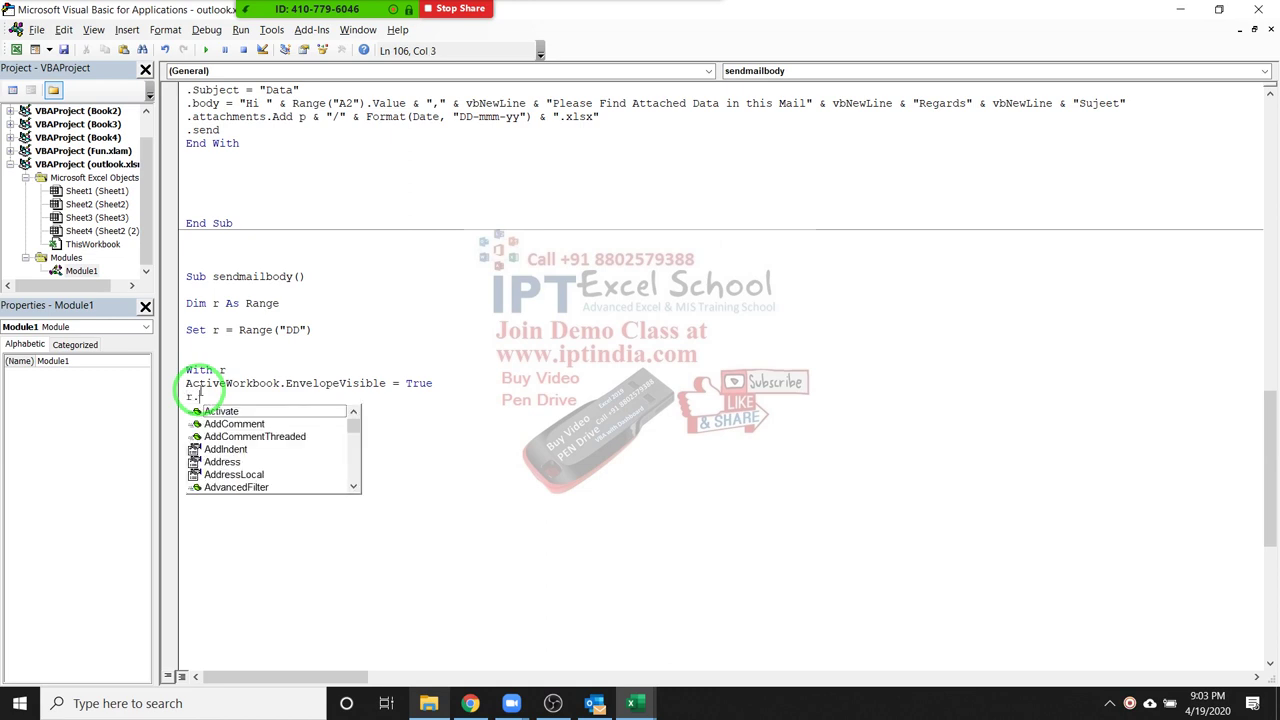
- Add a .Parent.MailEnvelope line inside the With r block, using IntelliSense for Parent
key(BackSpace)
key(BackSpace)
text(P)
key(BackSpace)
text(.P)
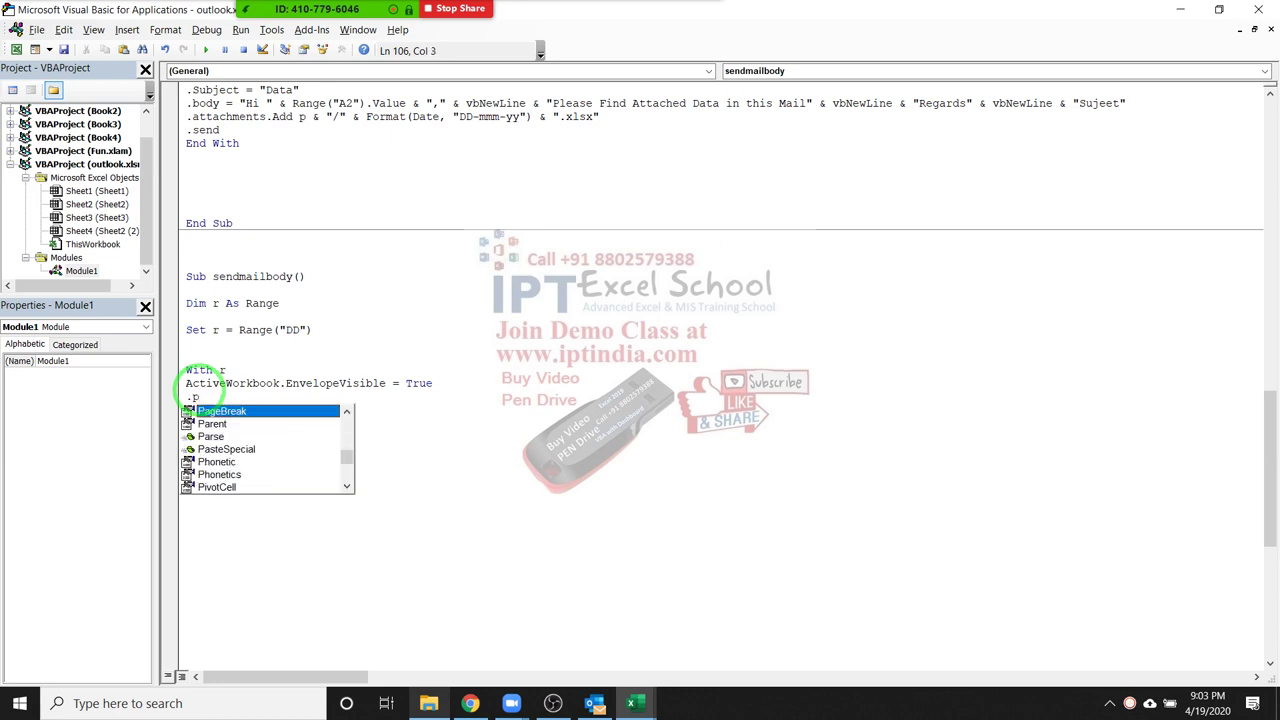
key(Down)
key(Tab)
text(.mail)
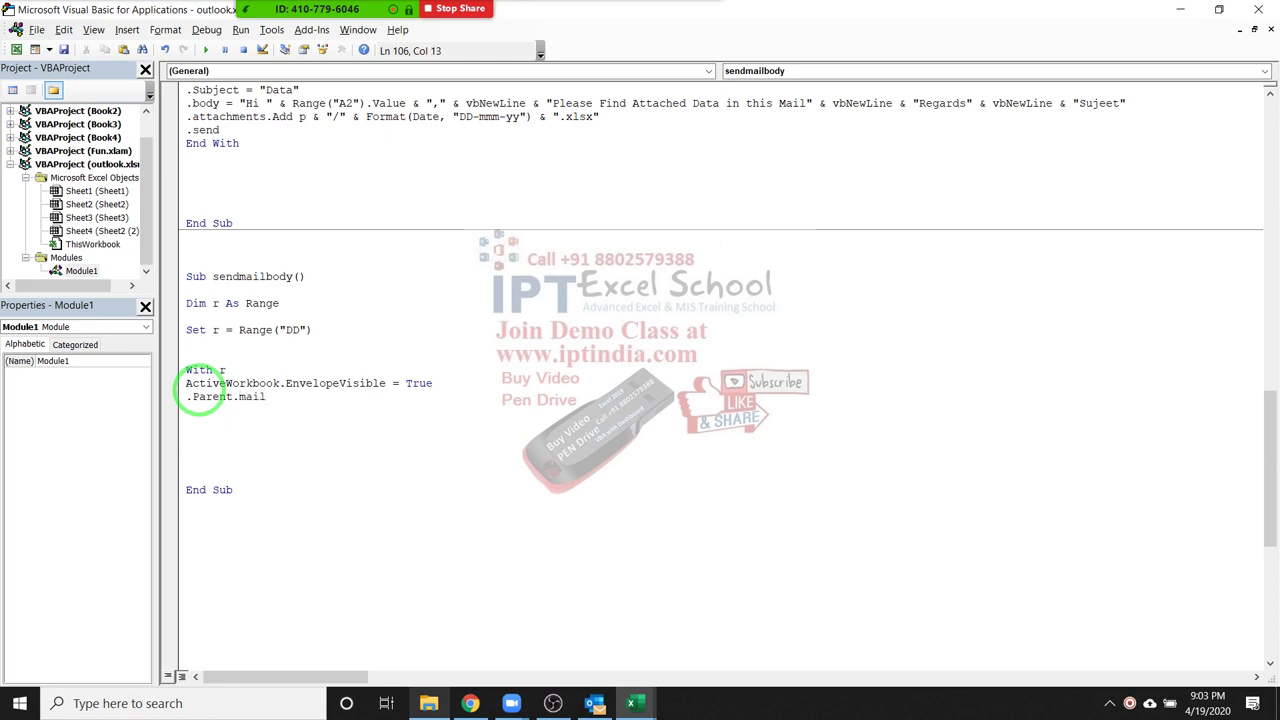
text(en)
text(v)
text(elp)
key(BackSpace)
text(ope)
key(Return)
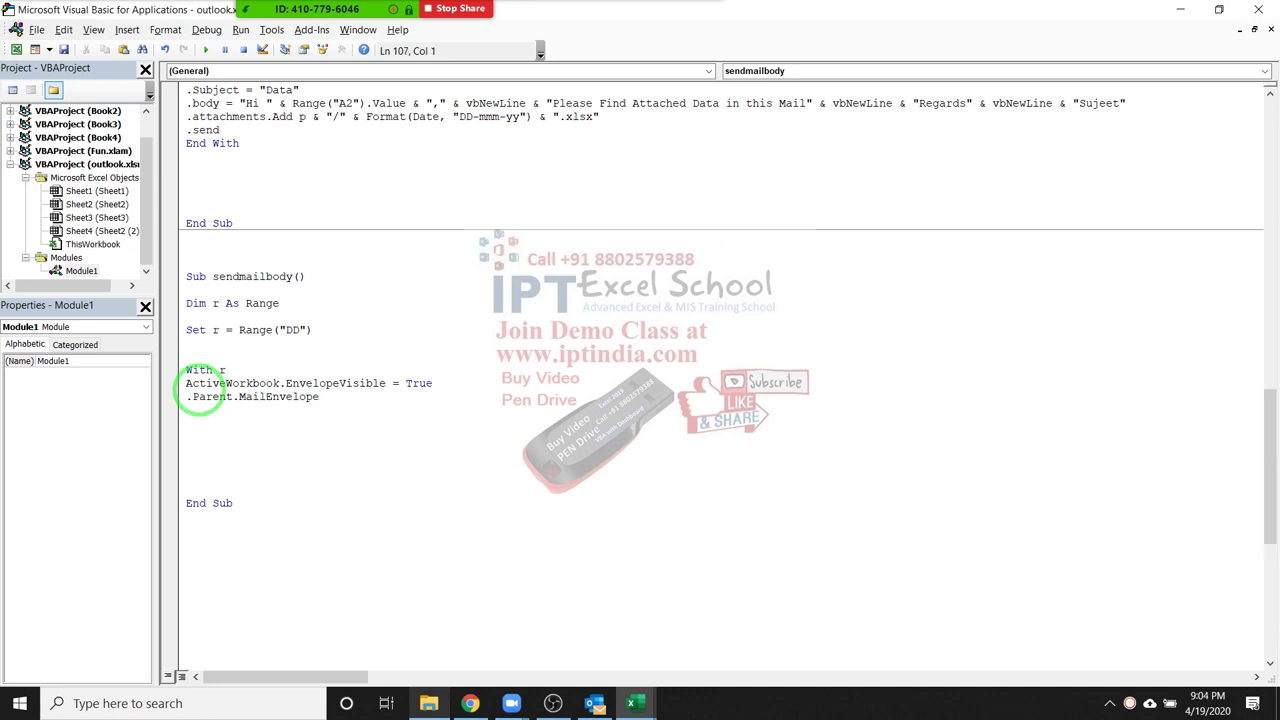
- Add a nested With .Item line below .Parent.MailEnvelope
key(BackSpace)
key(Return)
text(with i)
key(BackSpace)
text(.)
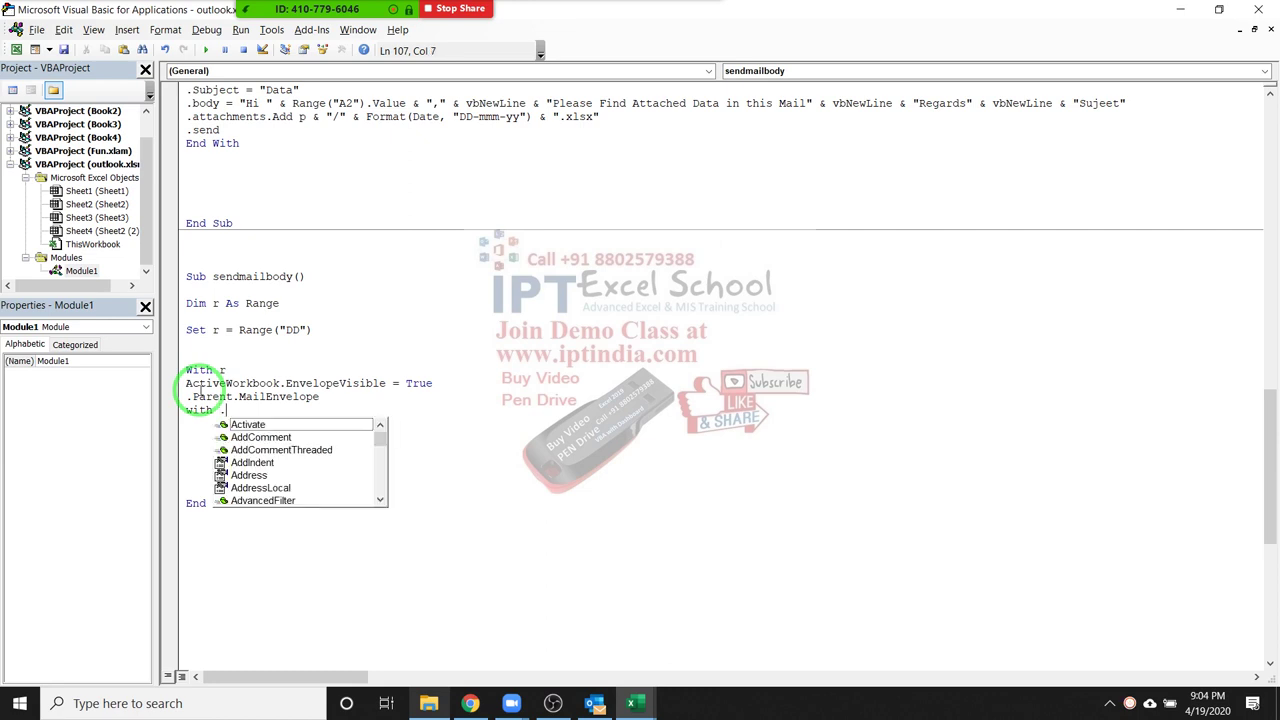
text(ip)
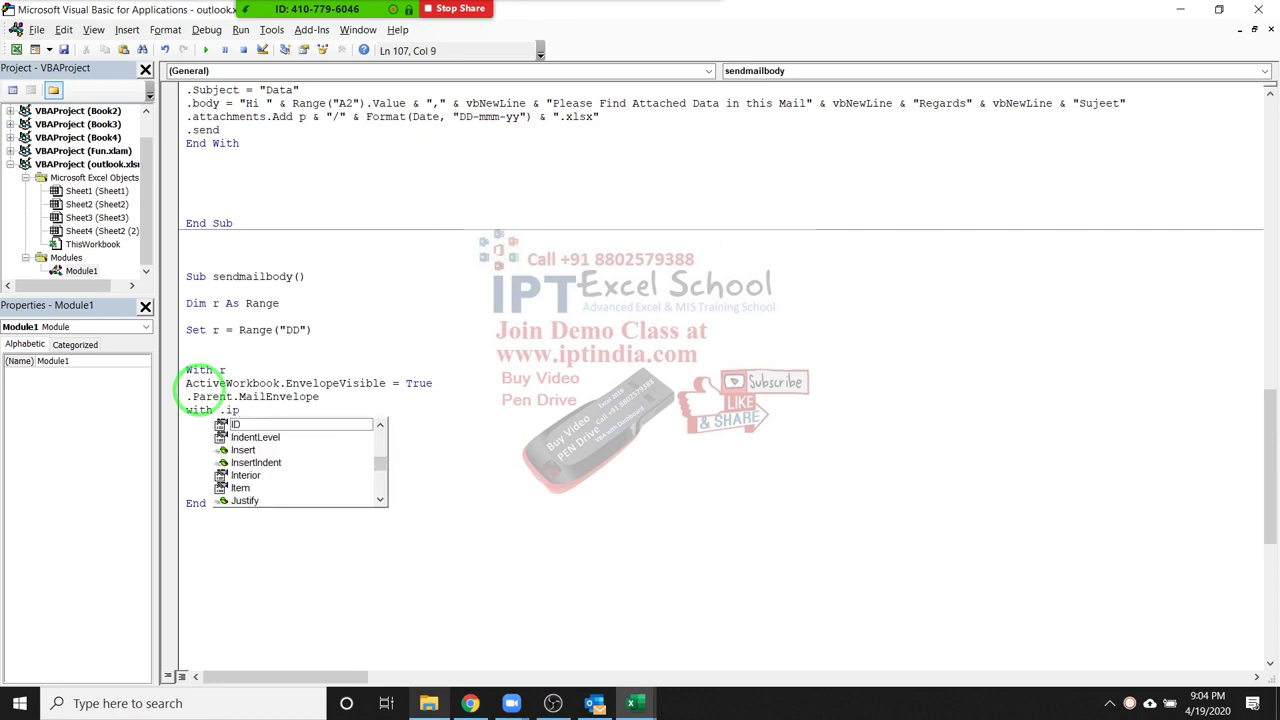
key(BackSpace)
text(te)
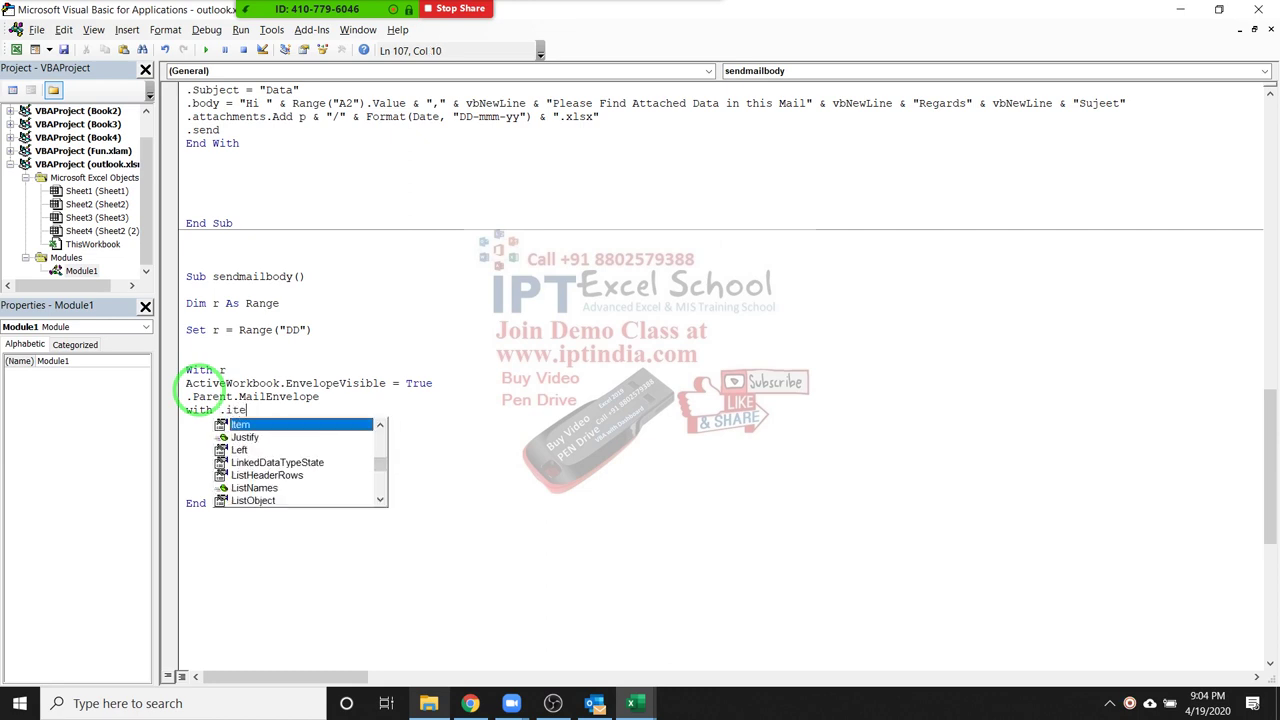
key(Tab)
key(Return)
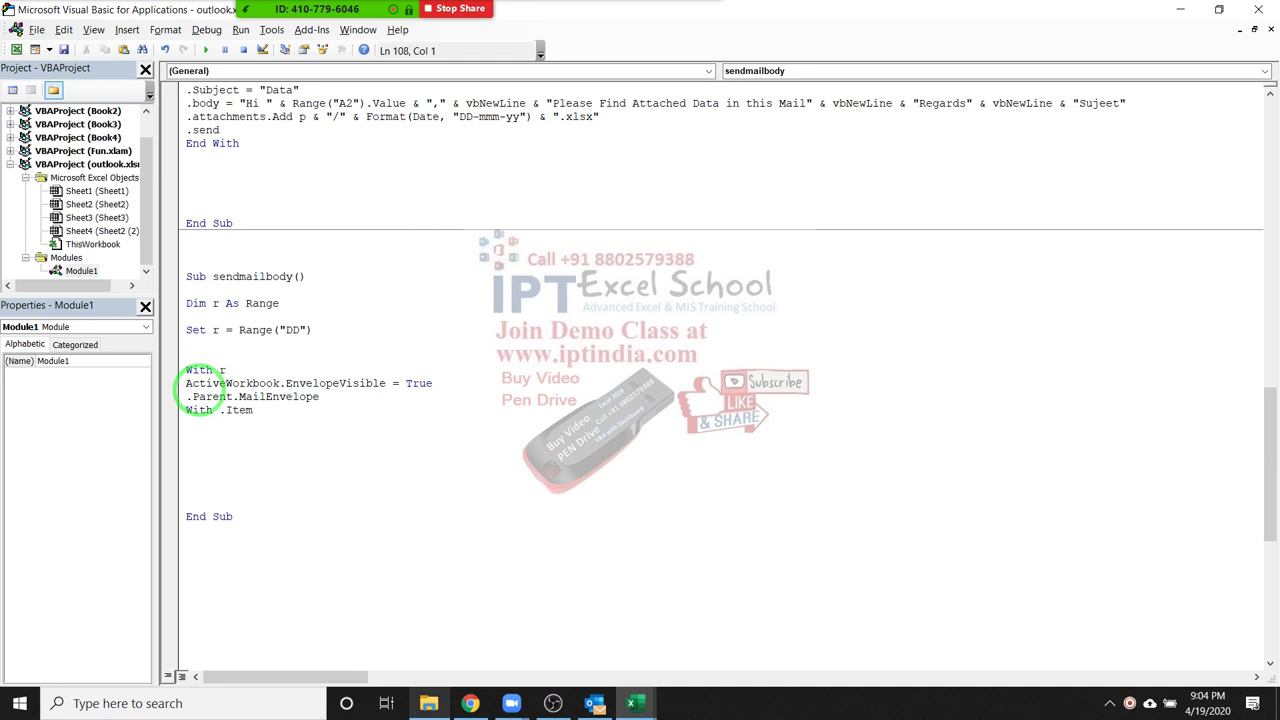
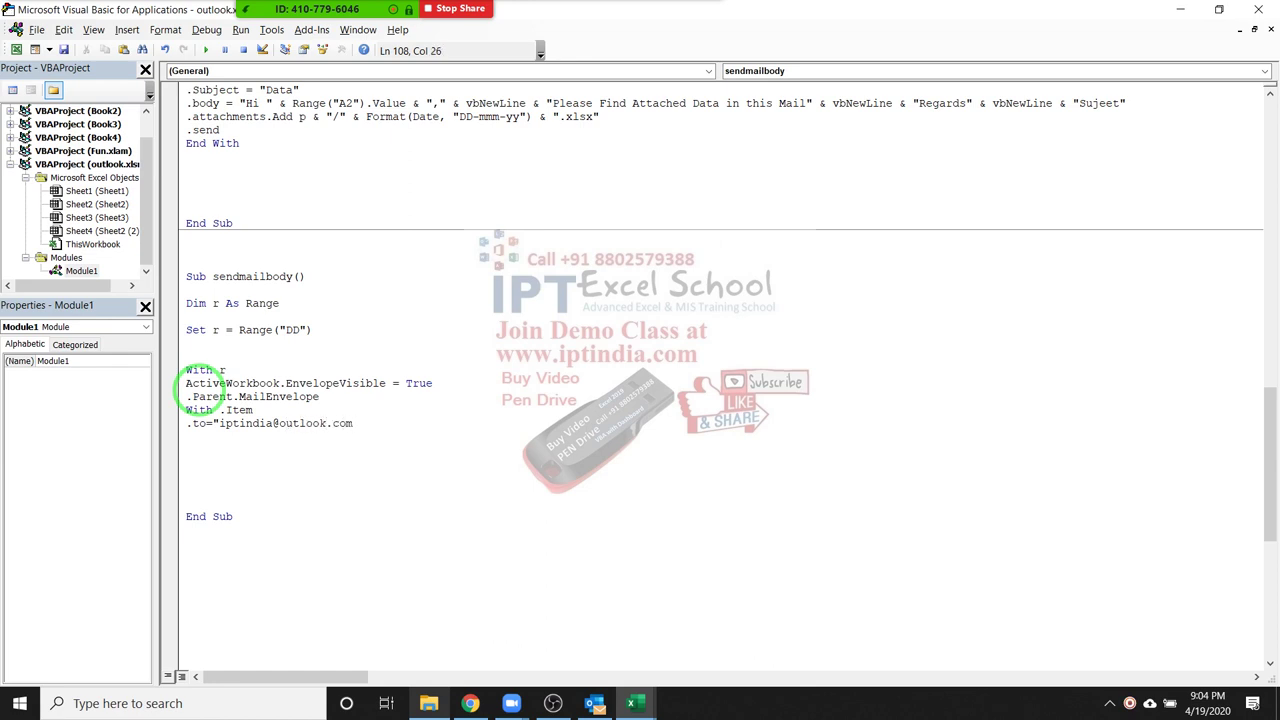
- Set .to to the recipient's e-mail address and leave cc and bcc as empty strings
text(")
key(Return)
text(.)
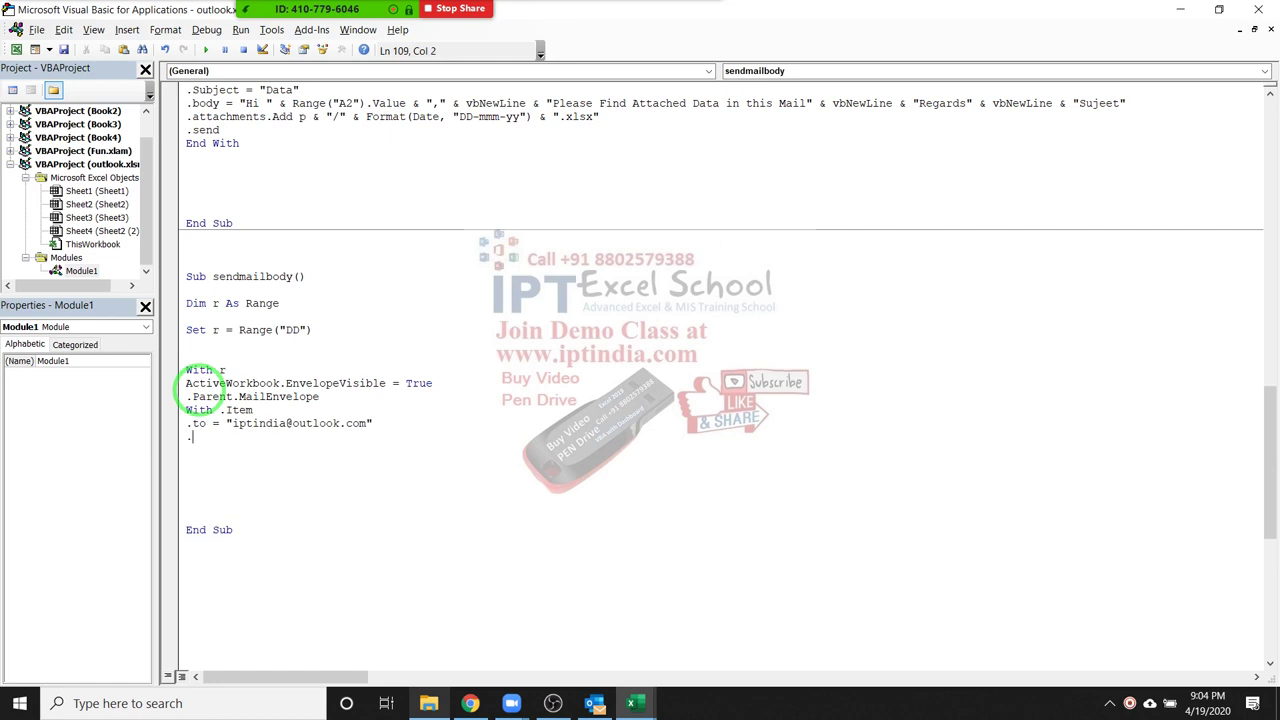
text(cc="")
key(Return)
text(.bcc = "")
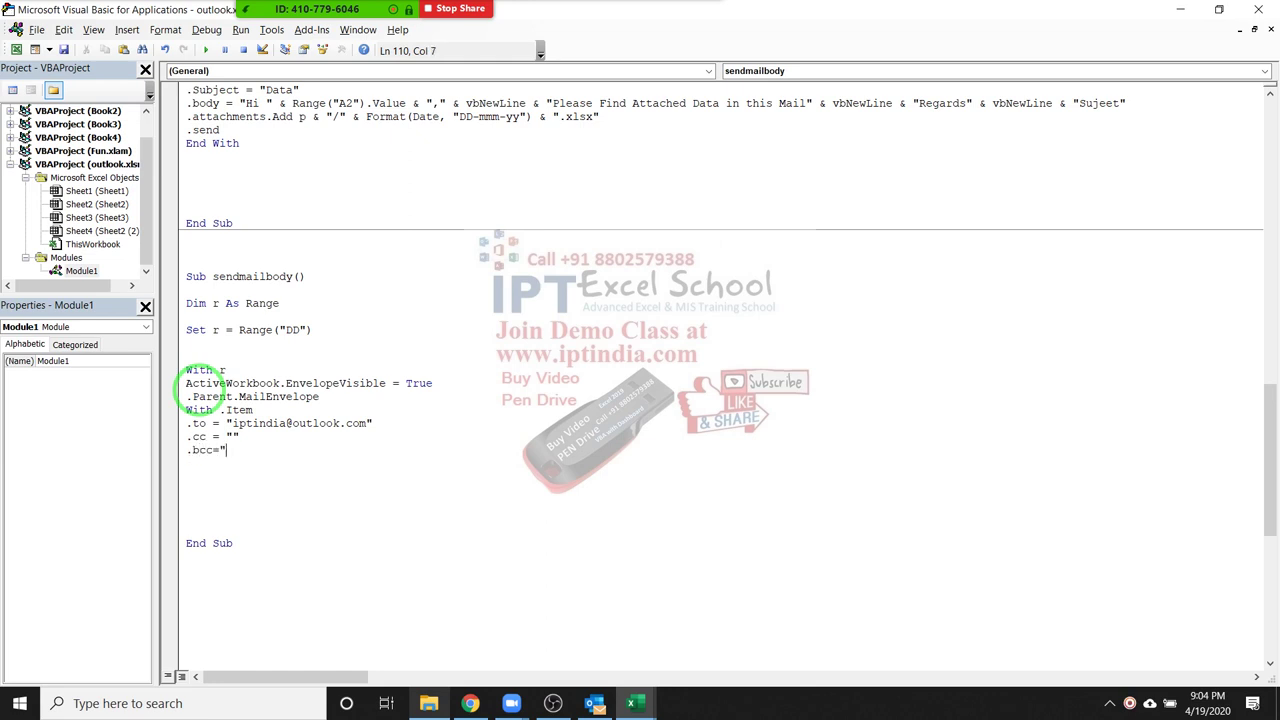
key(Return)
- Set the subject to "Data" and add the .send line
text("Sub)
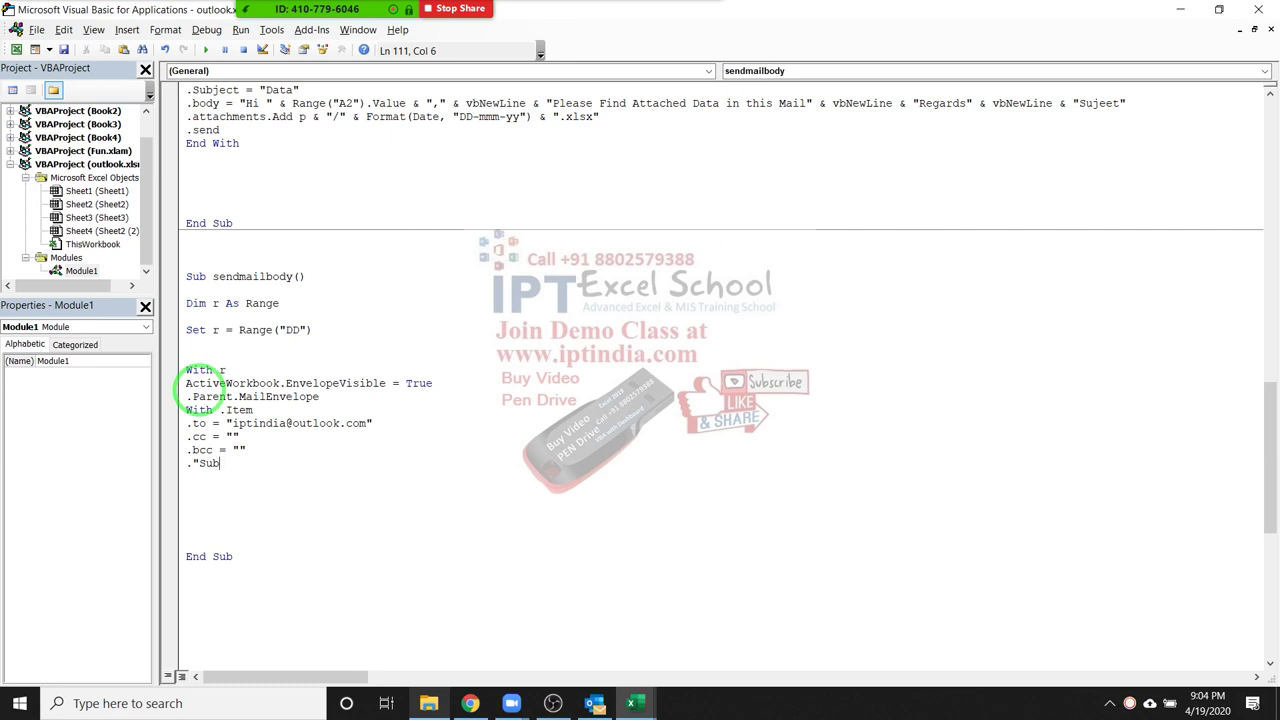
key(BackSpace)
key(BackSpace)
key(BackSpace)
key(BackSpace)
text(subject =)
text("Data)
key(Return)
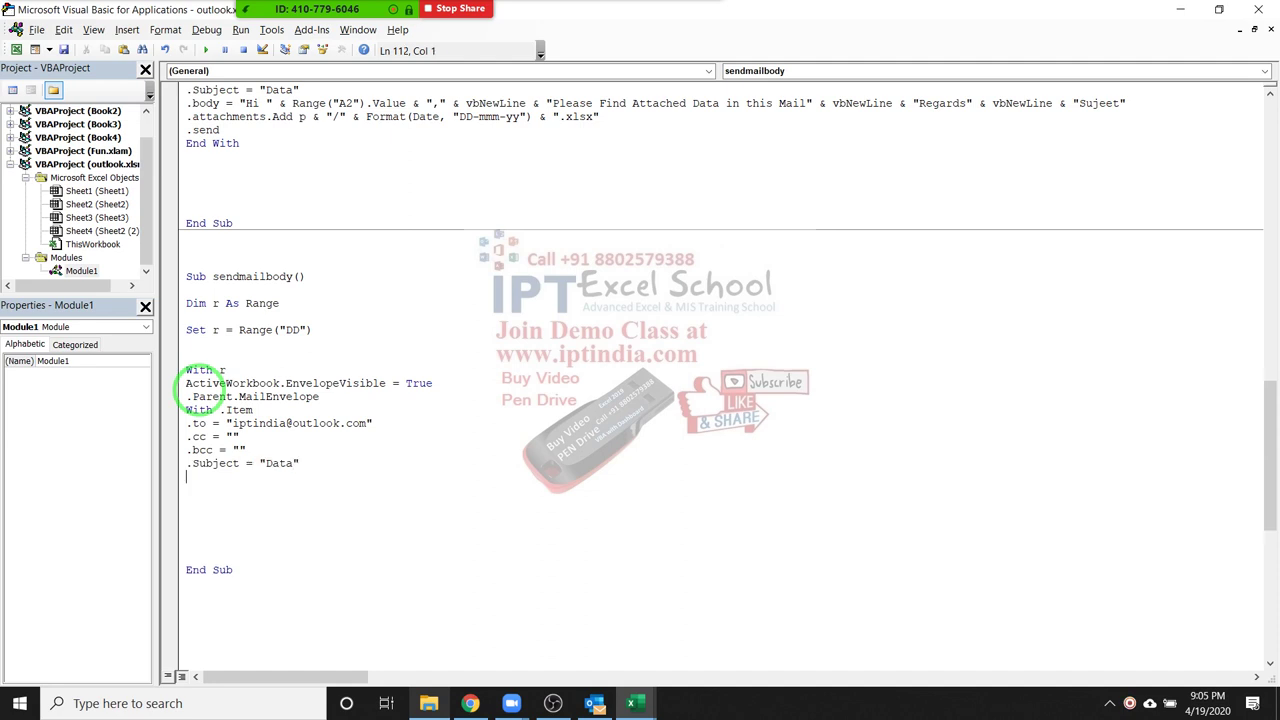
text(.semd)
key(BackSpace)
key(BackSpace)
text(nd)
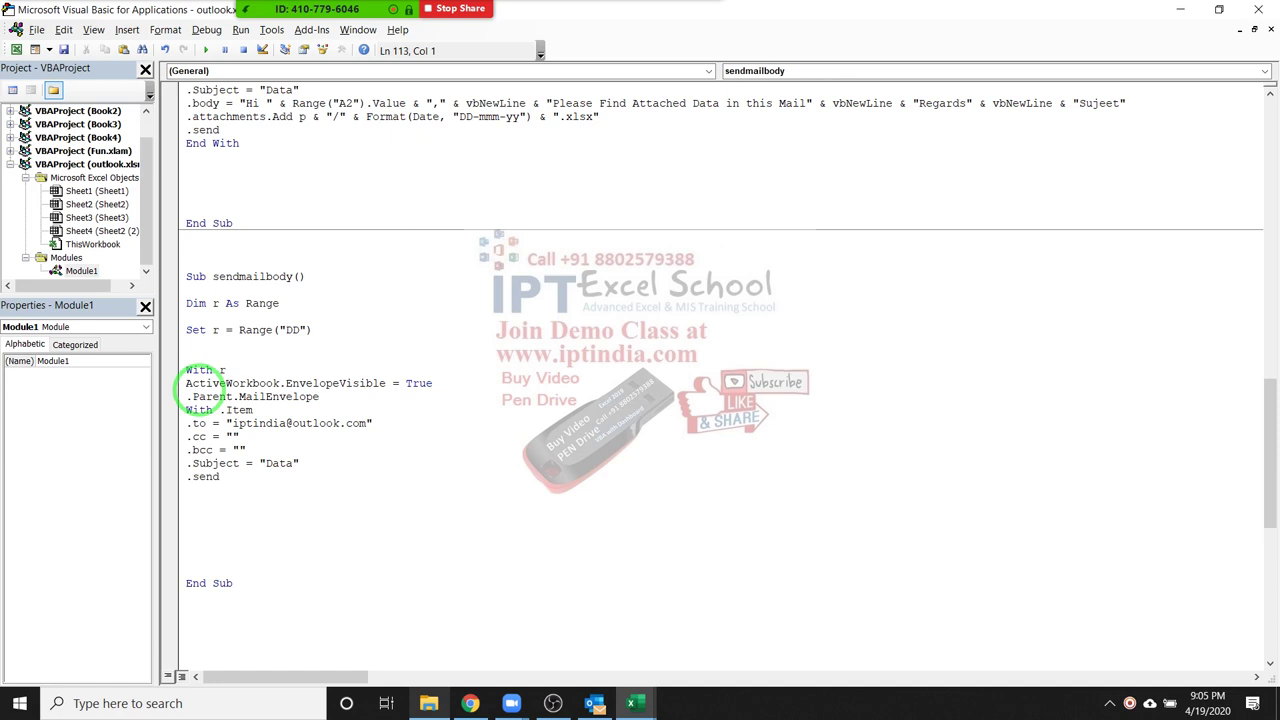
- Close the inner and outer blocks with two End With lines
text(w)
text(end)
text(ith)
key(Return)
key(Return)
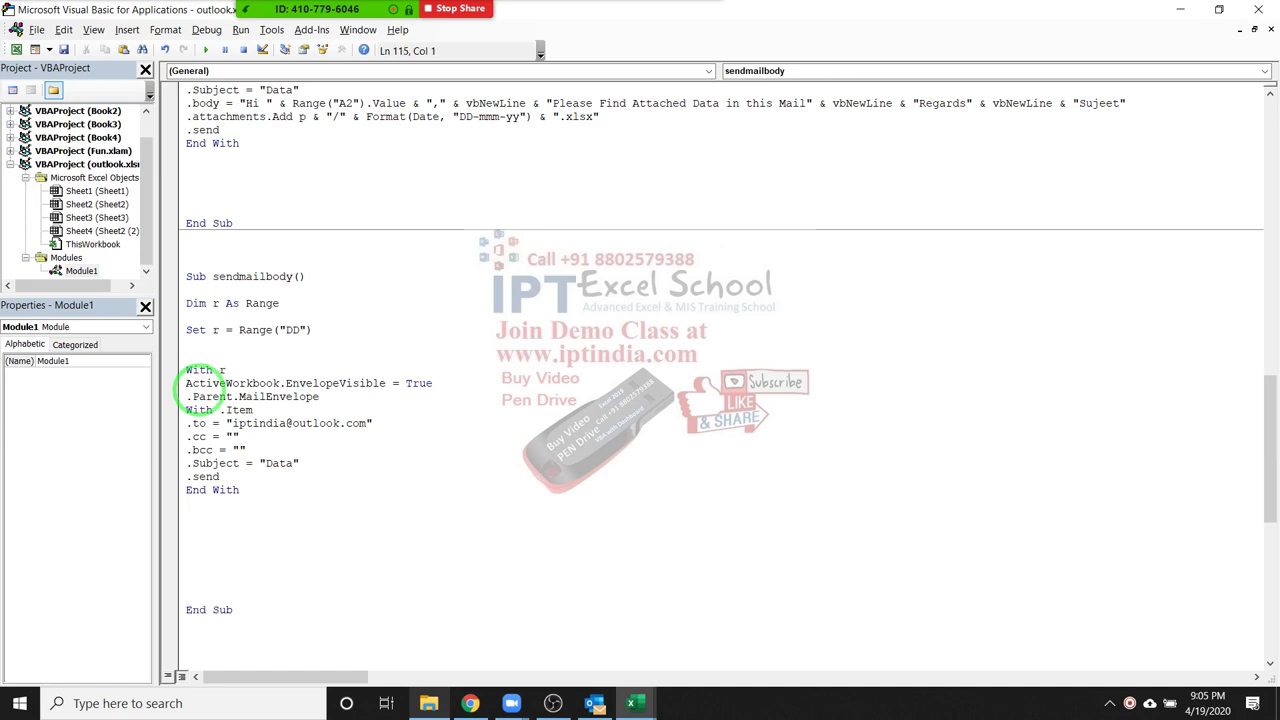
text(t)
text(\)
key(BackSpace)
key(BackSpace)
key(BackSpace)
text(dwith)
key(Return)
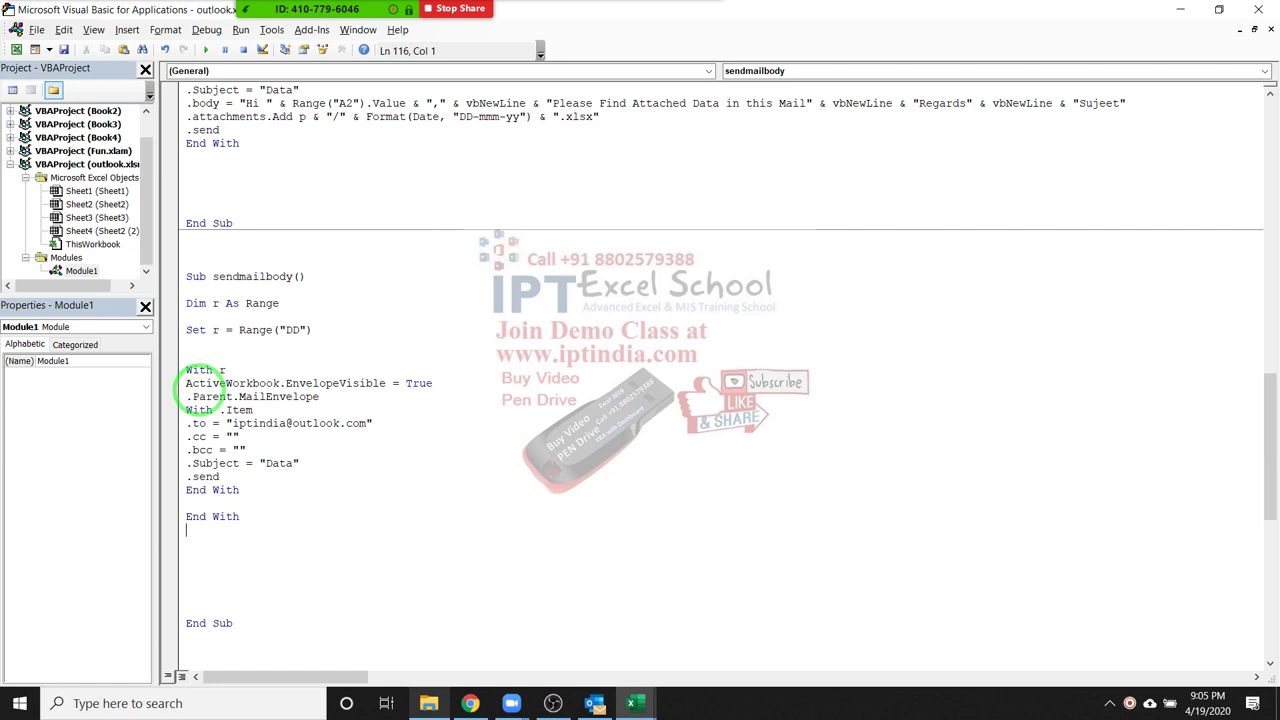
key(Return)
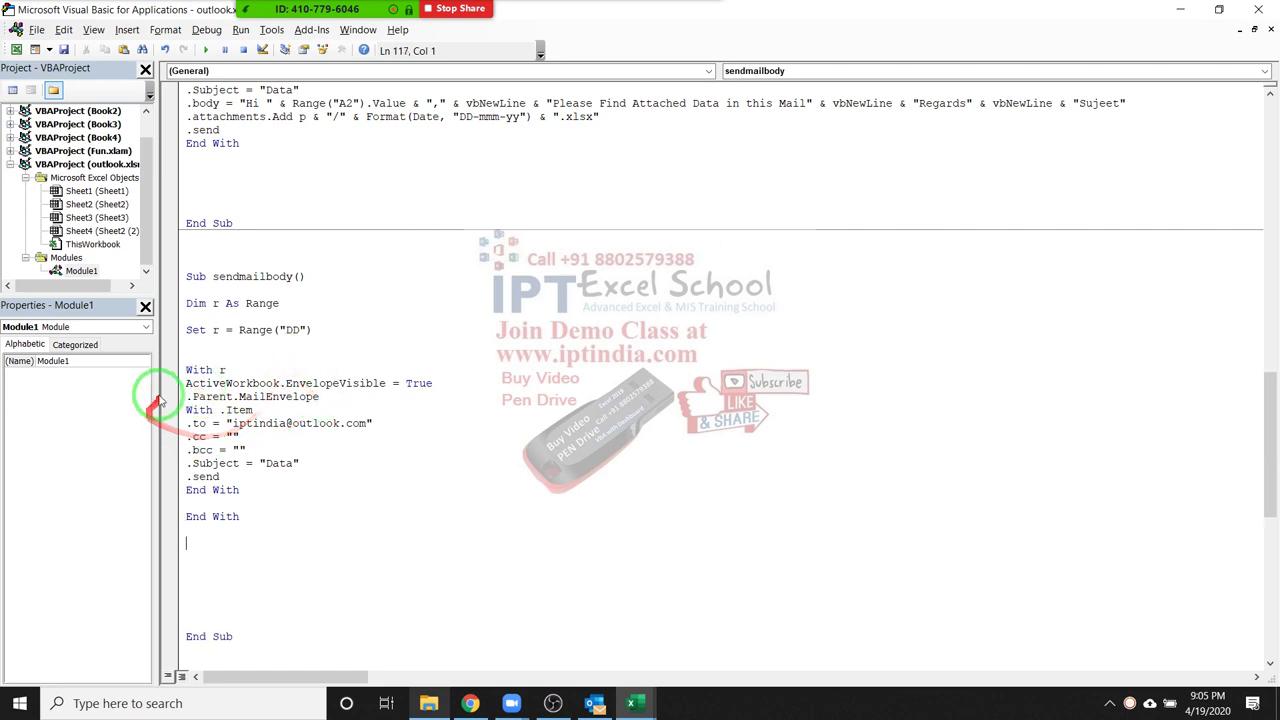
- Copy the EnvelopeVisible = True line before End Sub and change it to False
click(173, 387)
click(180, 385)
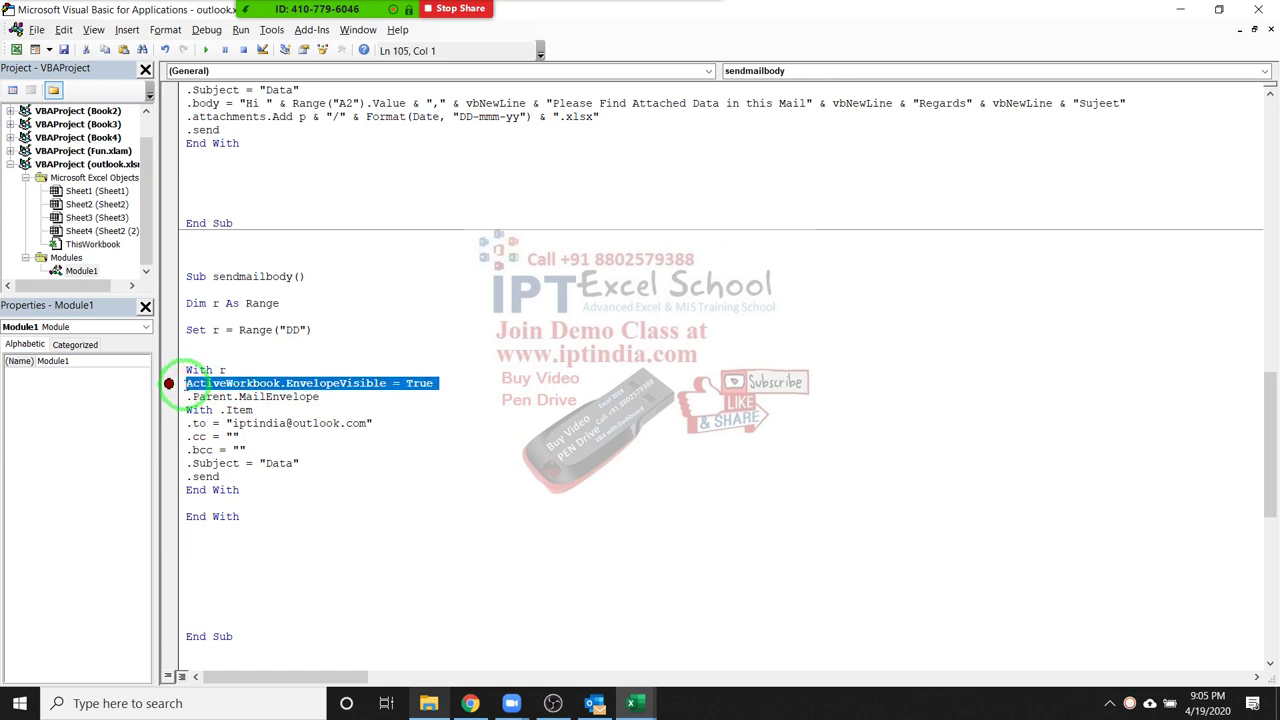
click(190, 390)
drag(188, 385, 470, 388)
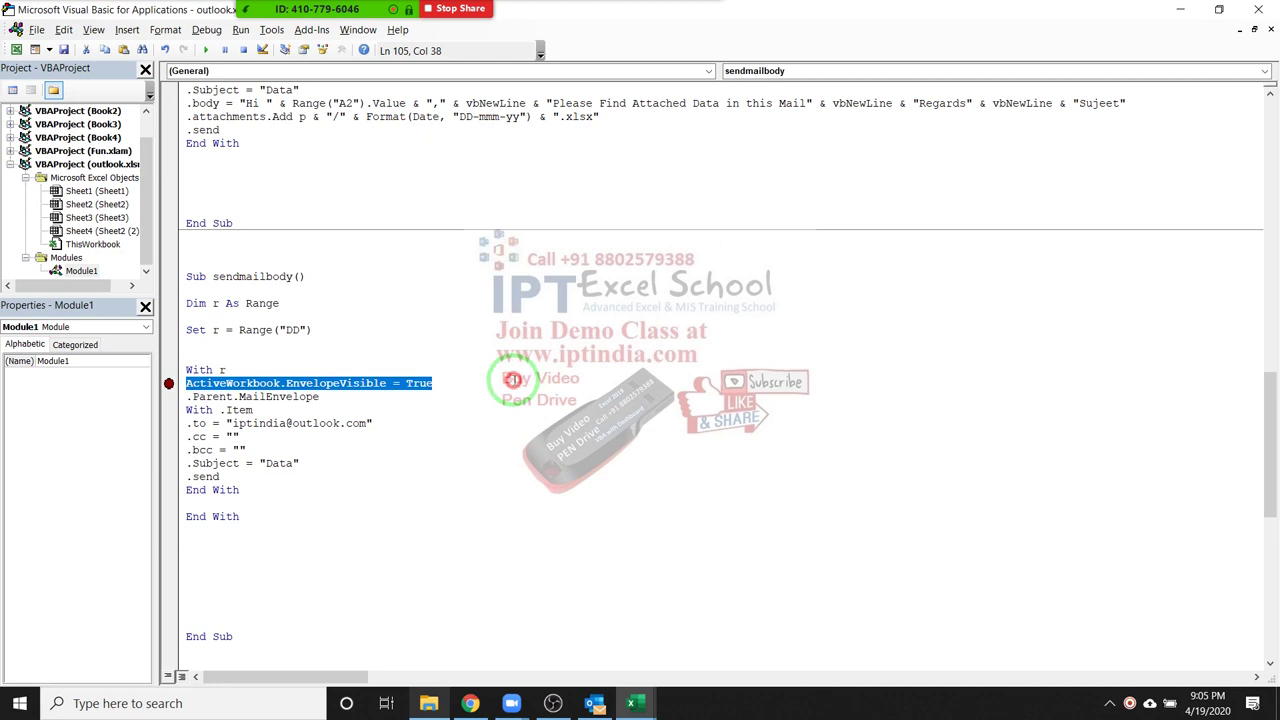
key(ctrl+c)
click(234, 556)
key(ctrl+v)
key(BackSpace)
key(BackSpace)
key(BackSpace)
key(BackSpace)
text(fa)
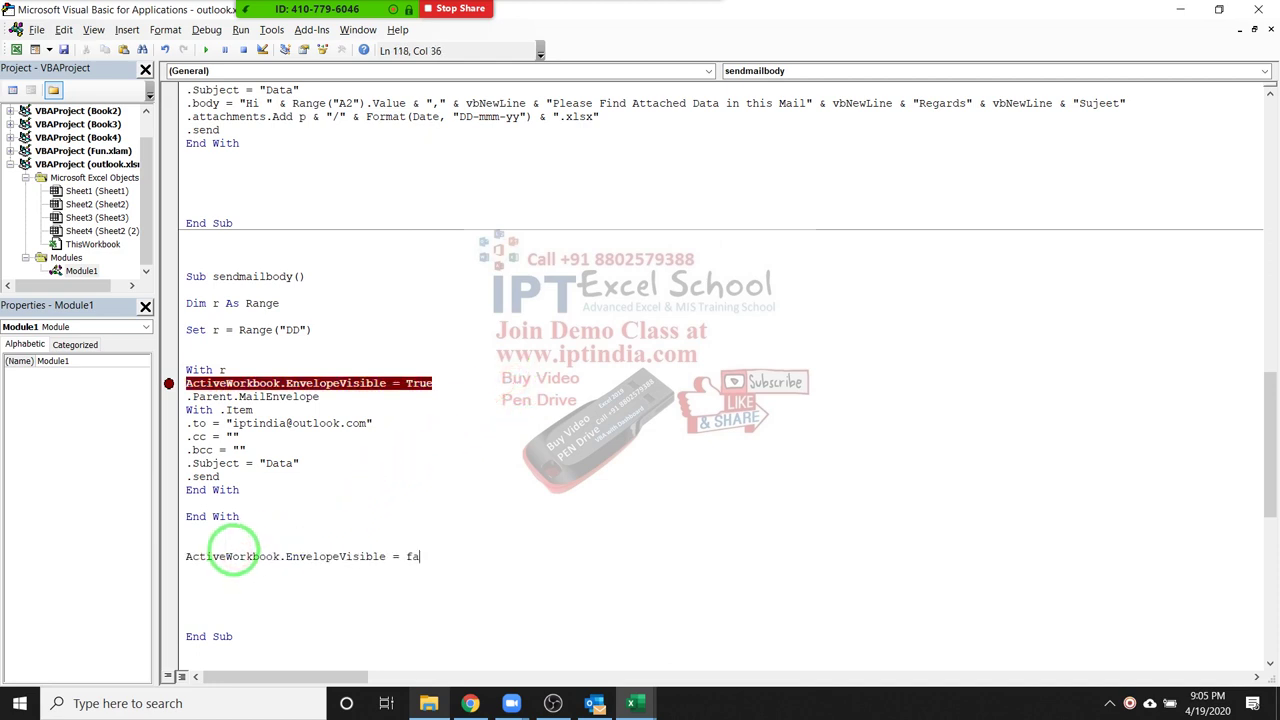
click(278, 463)
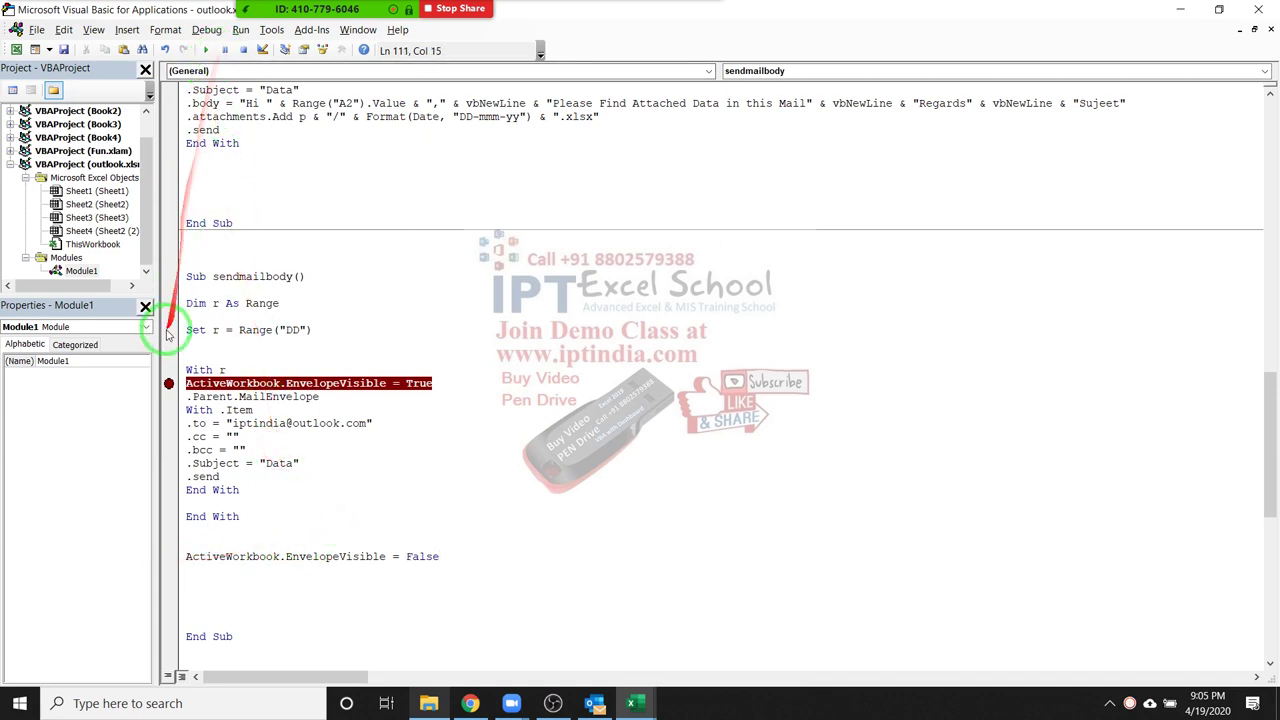
click(168, 383)
mouse_move(631, 703)
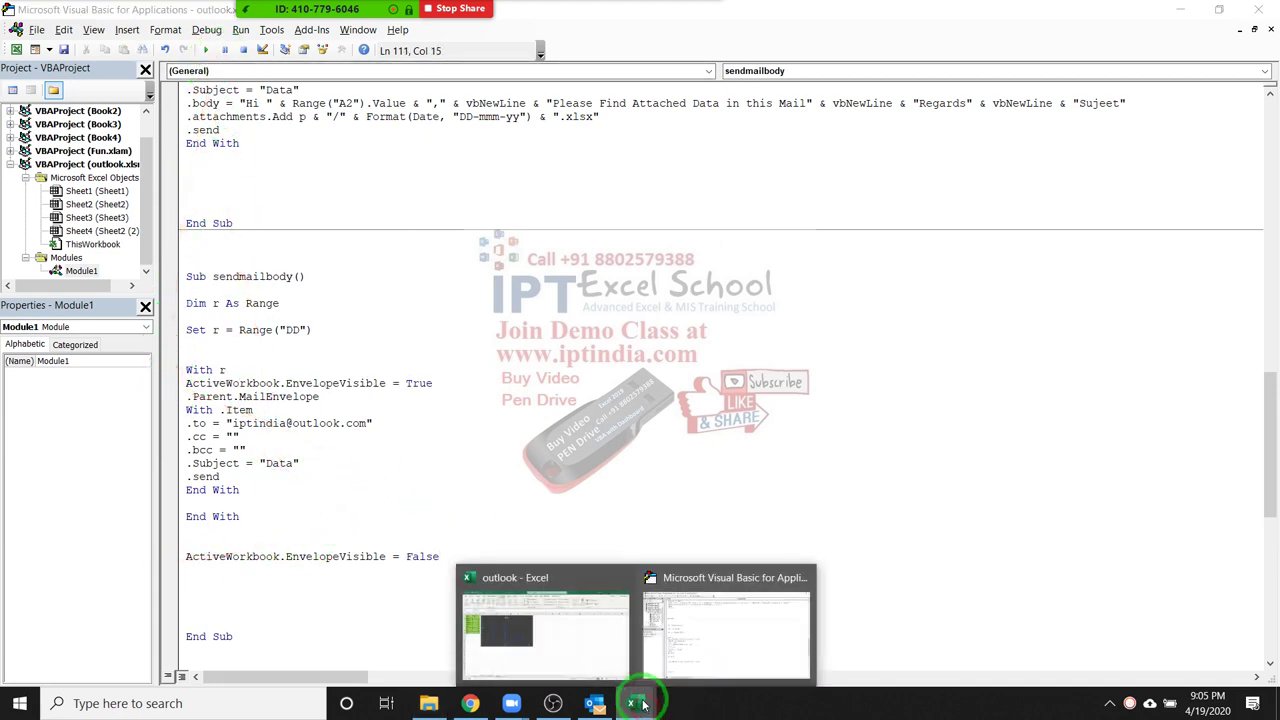
- Step into sendmailbody from Excel's Macro dialog and dismiss the 'Argument not optional' compile error
click(580, 640)
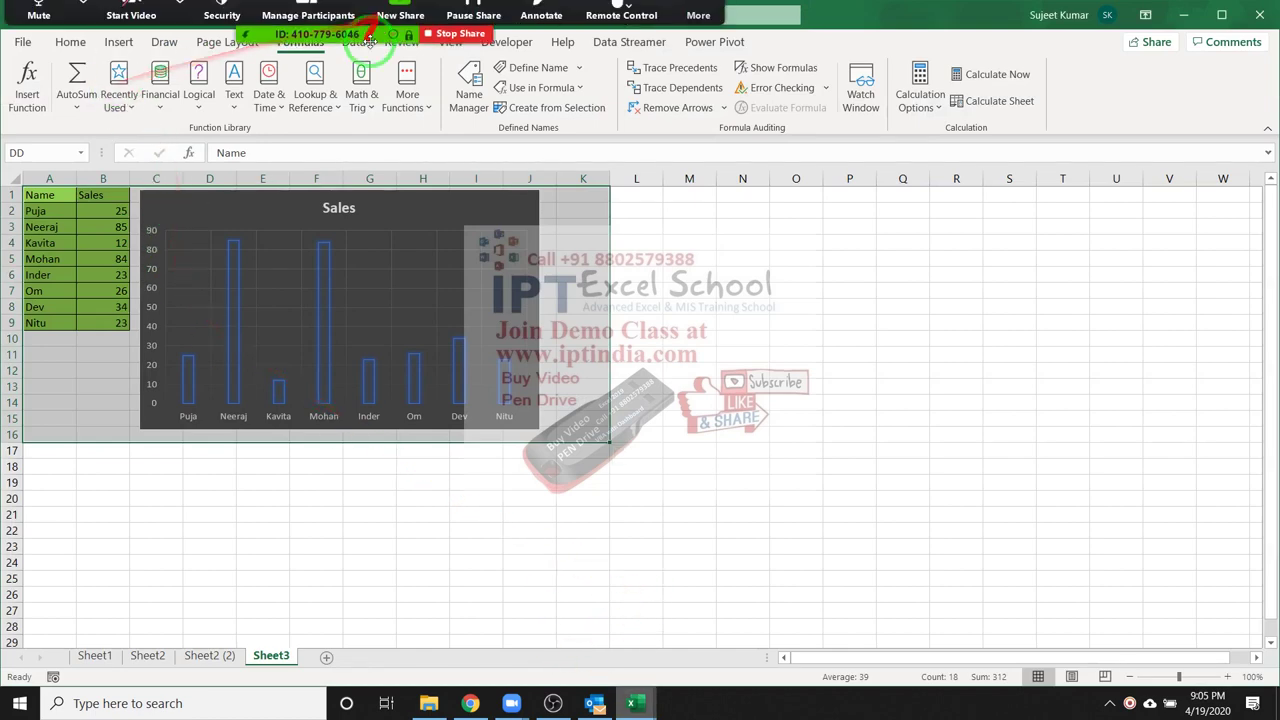
mouse_move(317, 9)
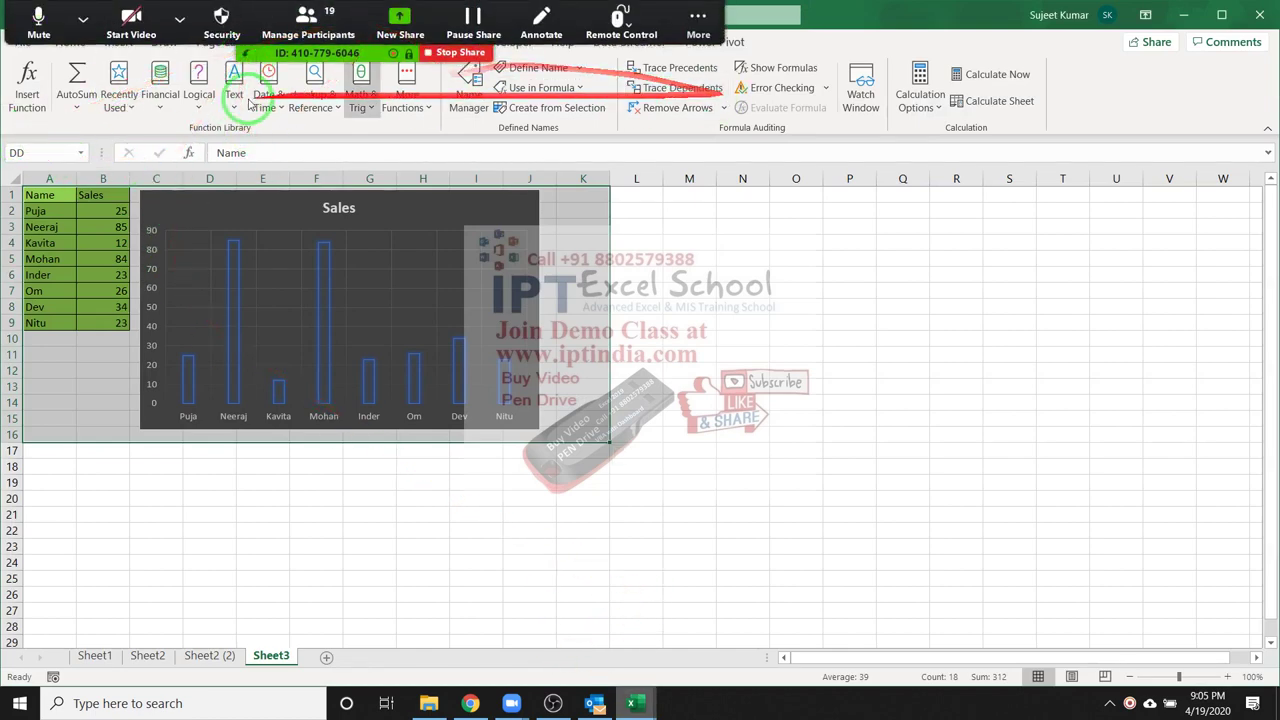
click(510, 42)
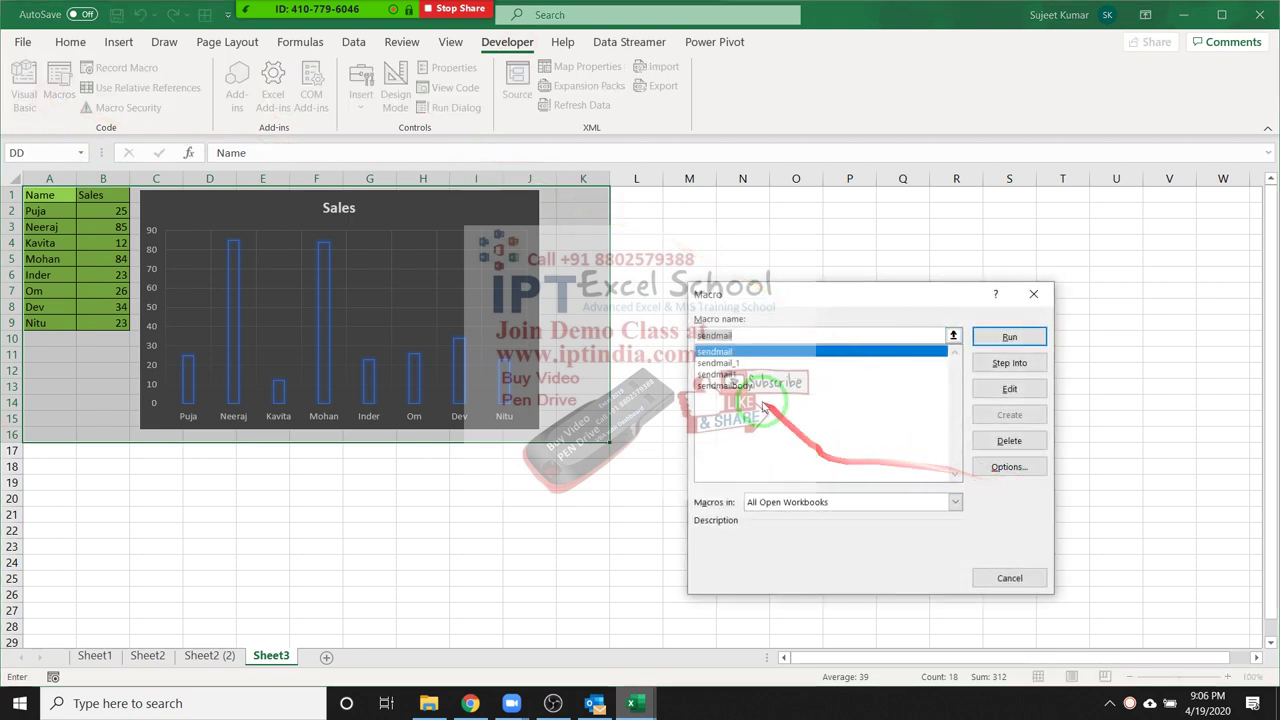
click(745, 385)
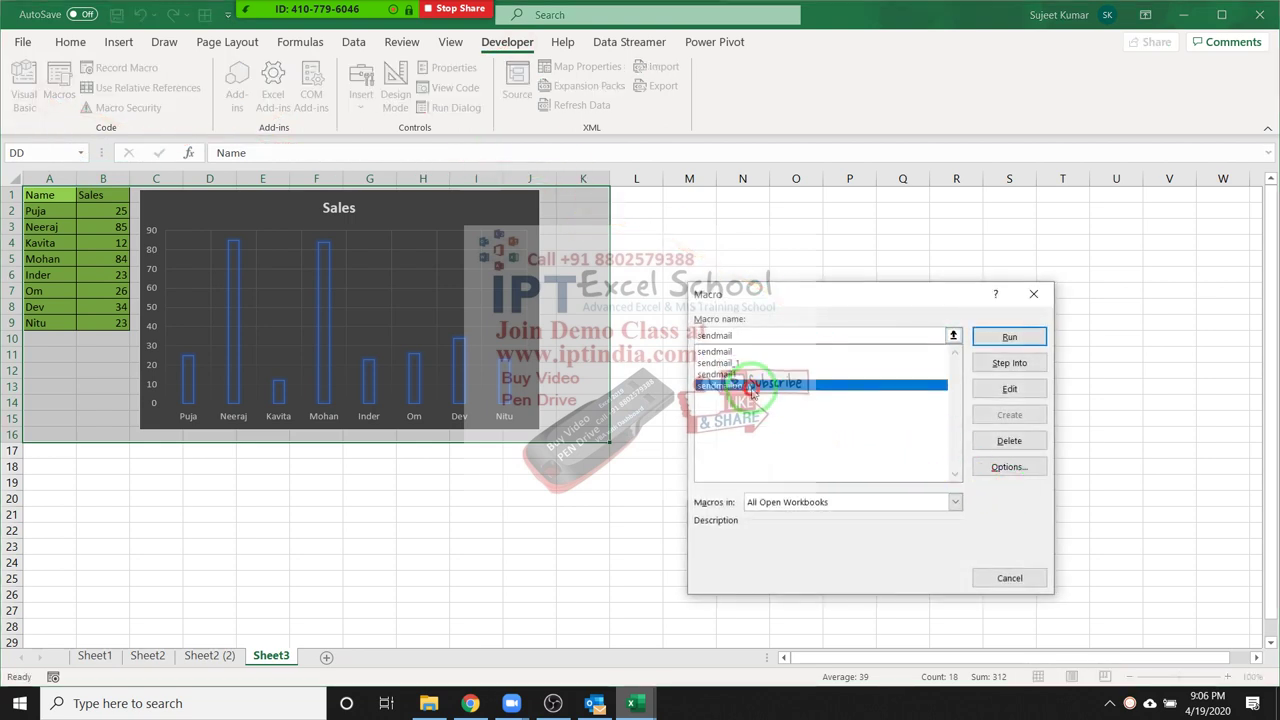
click(1009, 338)
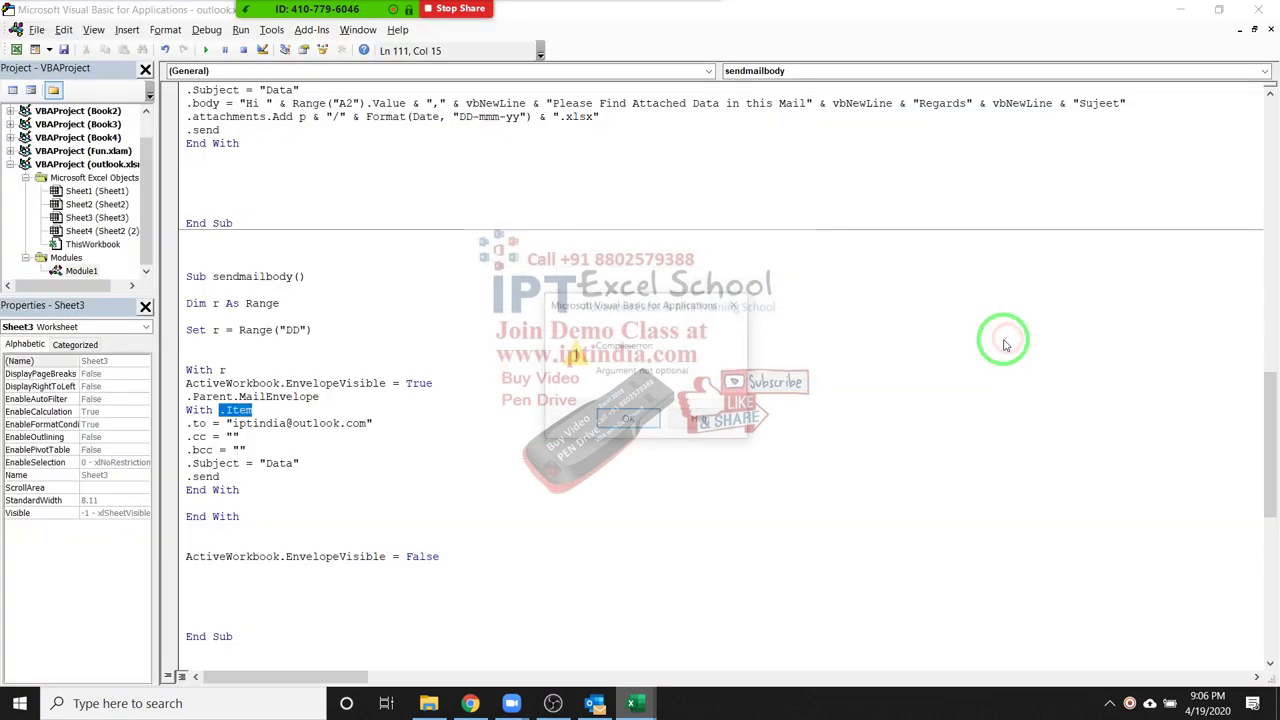
click(630, 427)
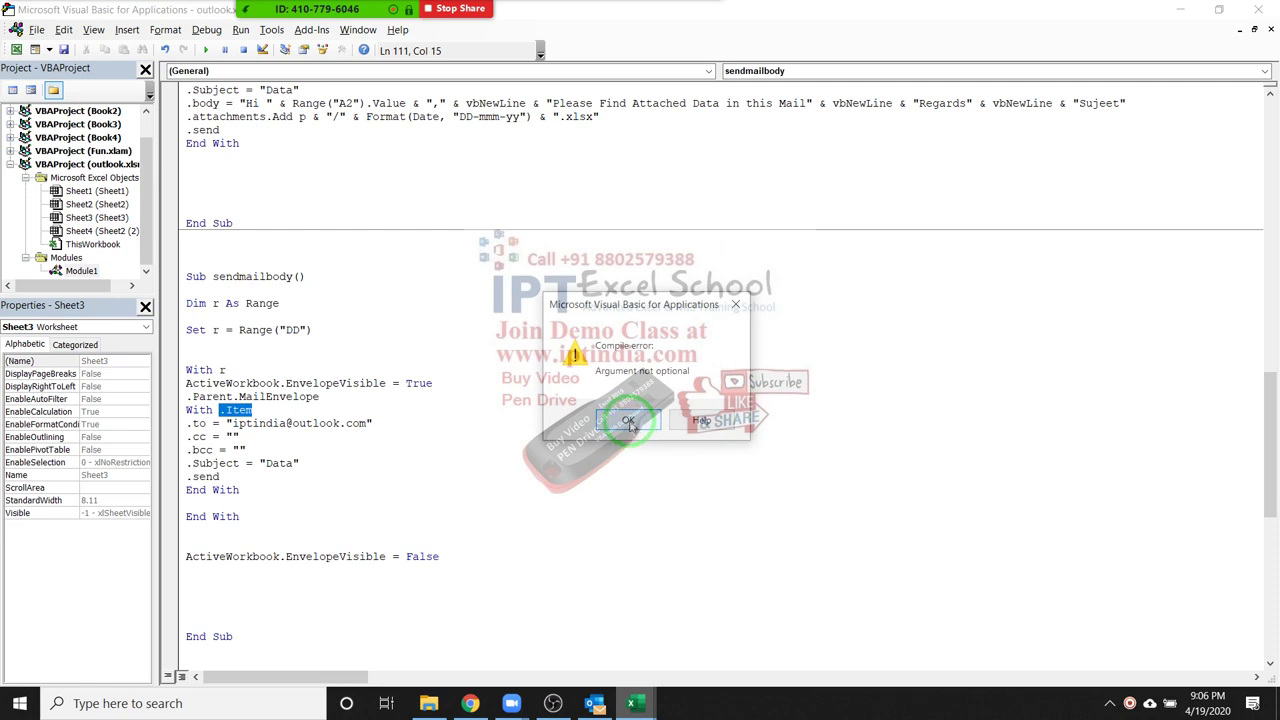
click(628, 422)
click(257, 411)
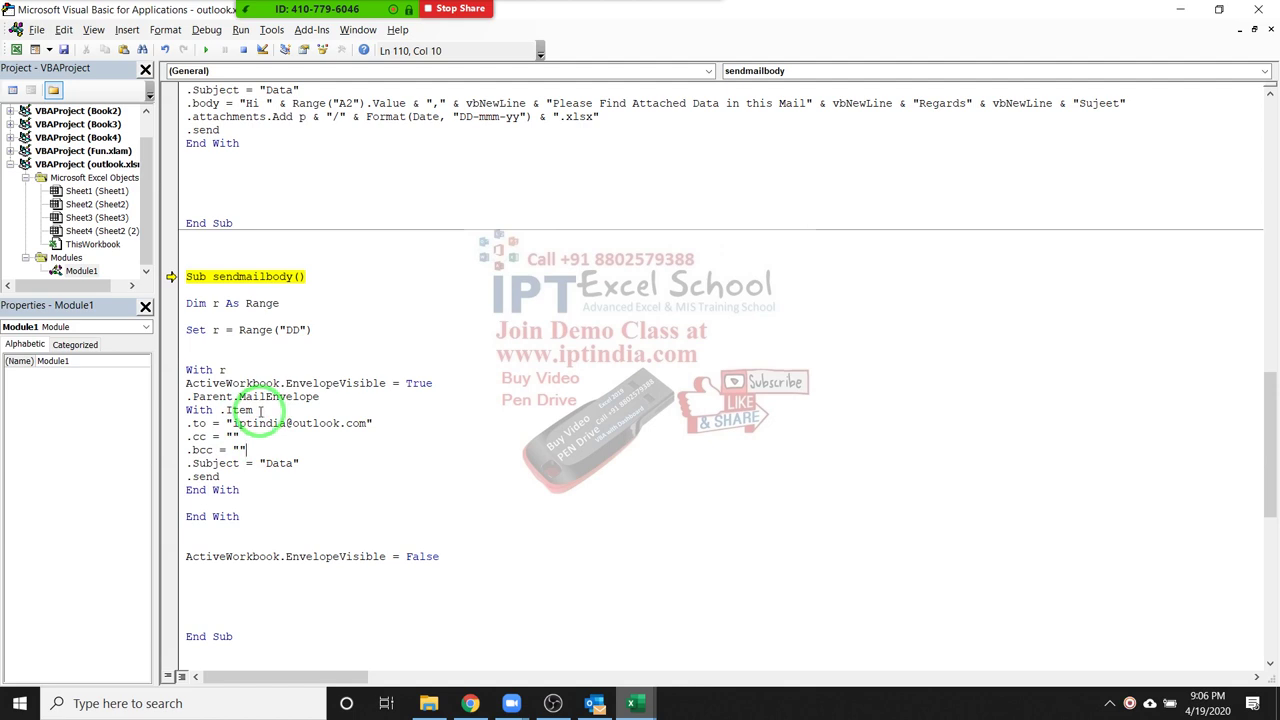
- Combine the two lines into a single With .Parent.MailEnvelope.Item line
click(213, 410)
drag(213, 410, 186, 410)
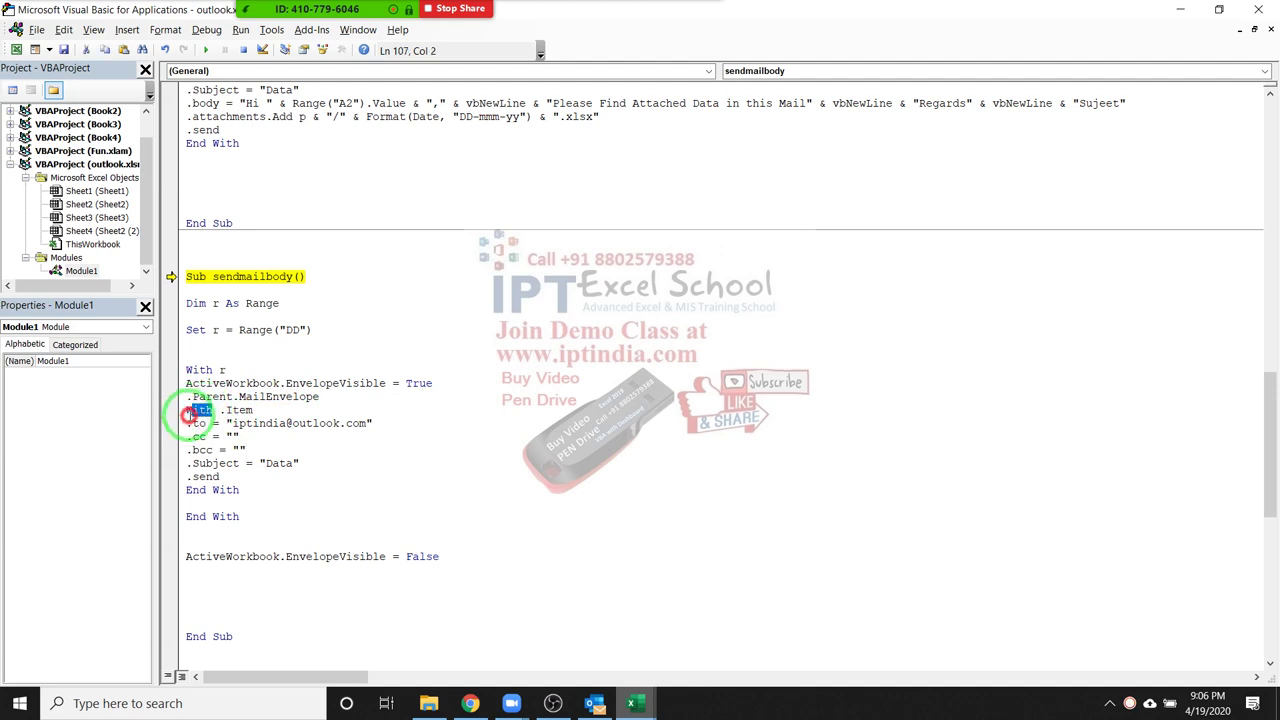
key(Delete)
click(186, 397)
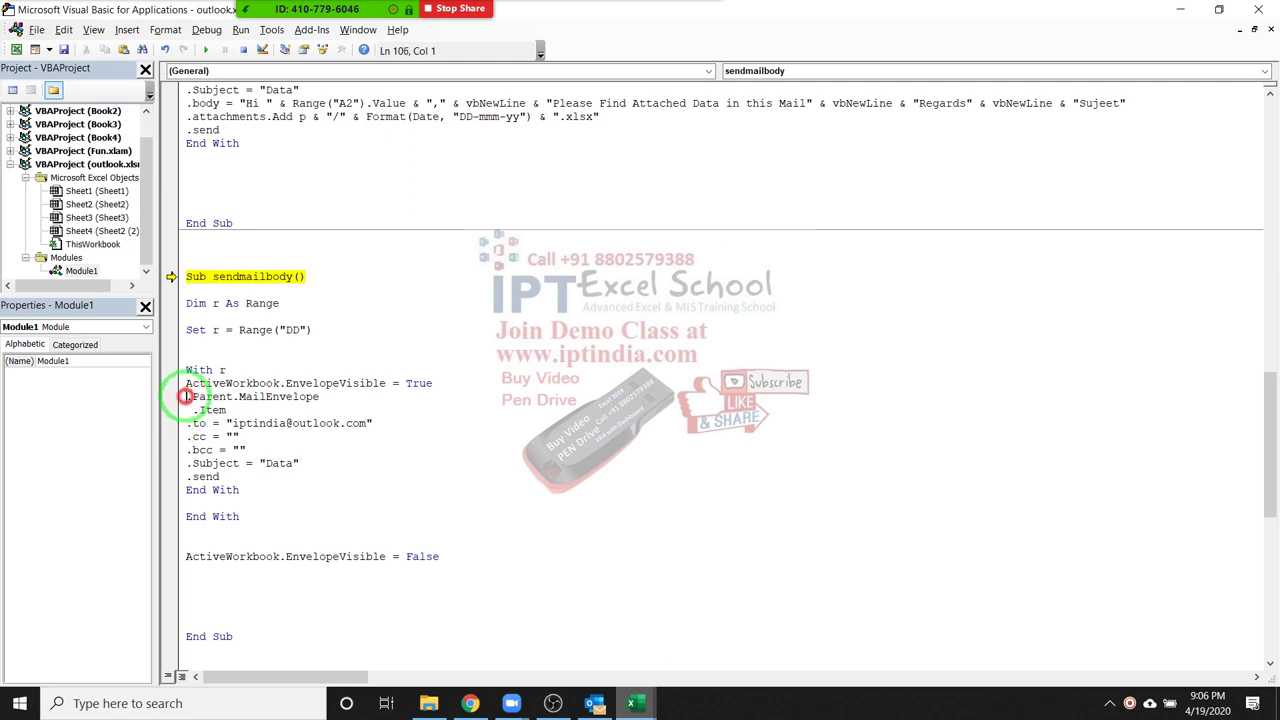
text(With)
drag(200, 410, 228, 410)
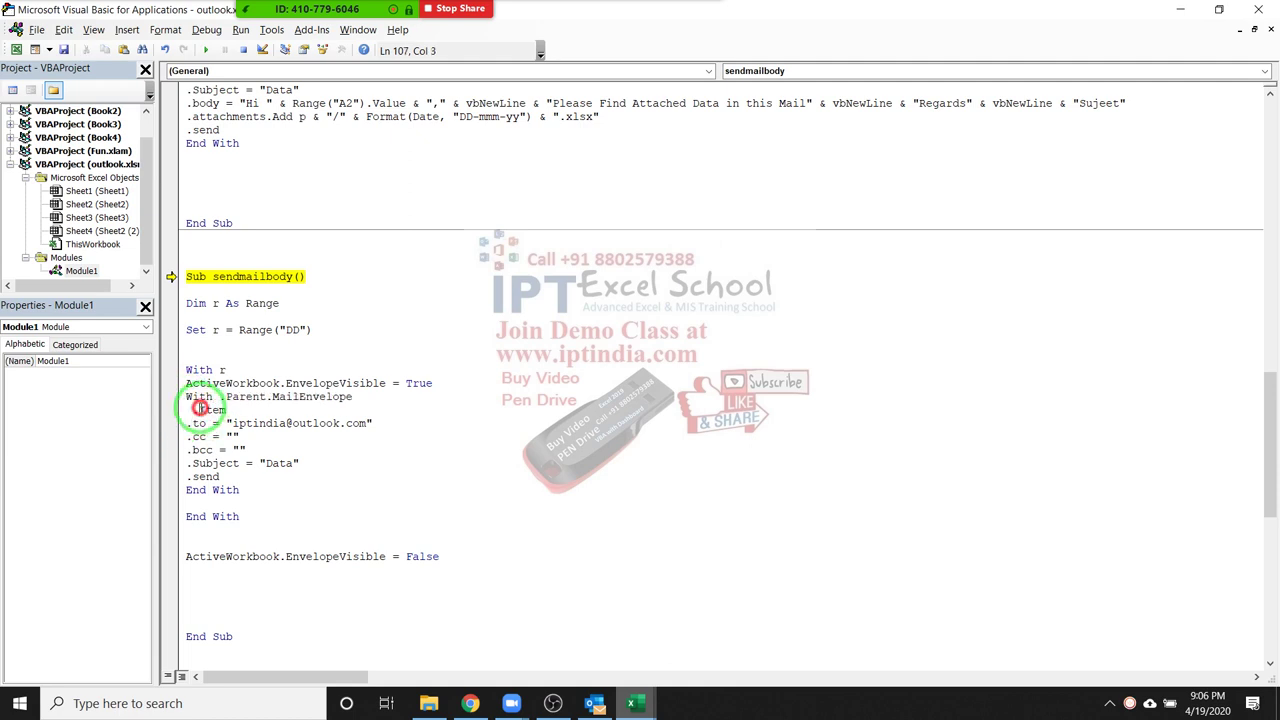
drag(229, 410, 193, 423)
key(Delete)
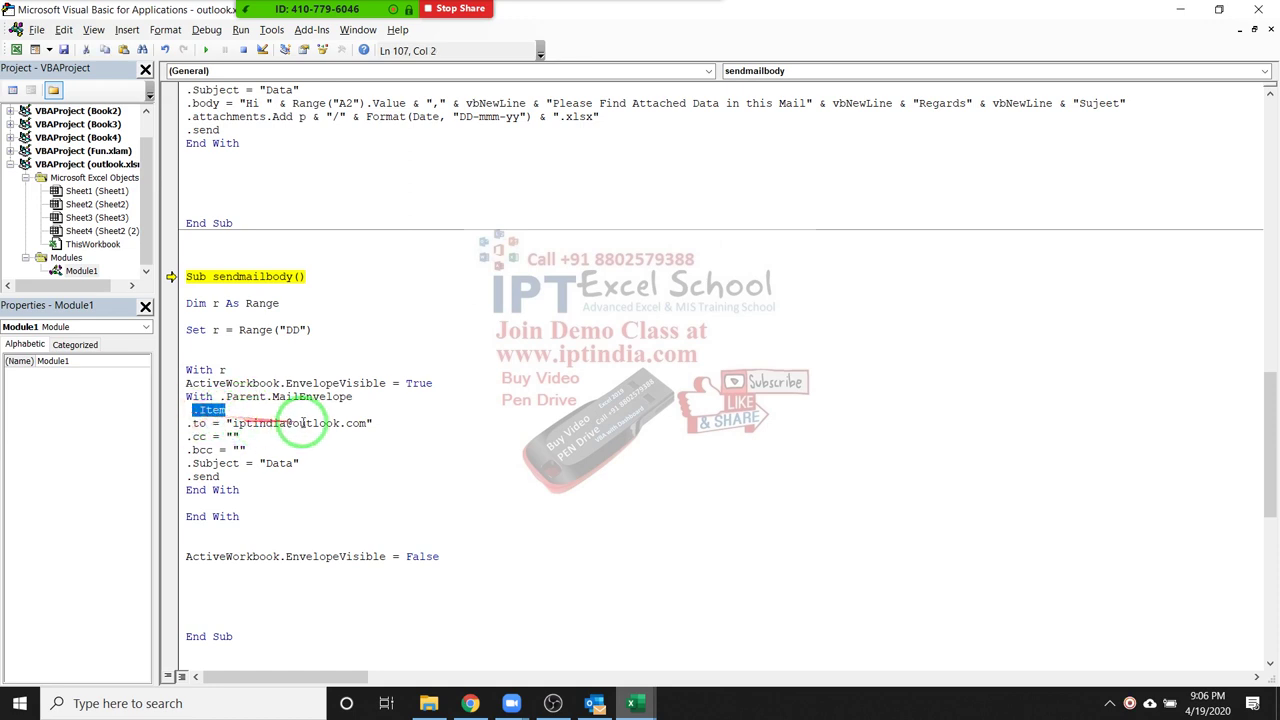
click(356, 397)
text(.Item)
- Reset the paused run and open Excel's list of workbook macros
click(350, 450)
key(Return)
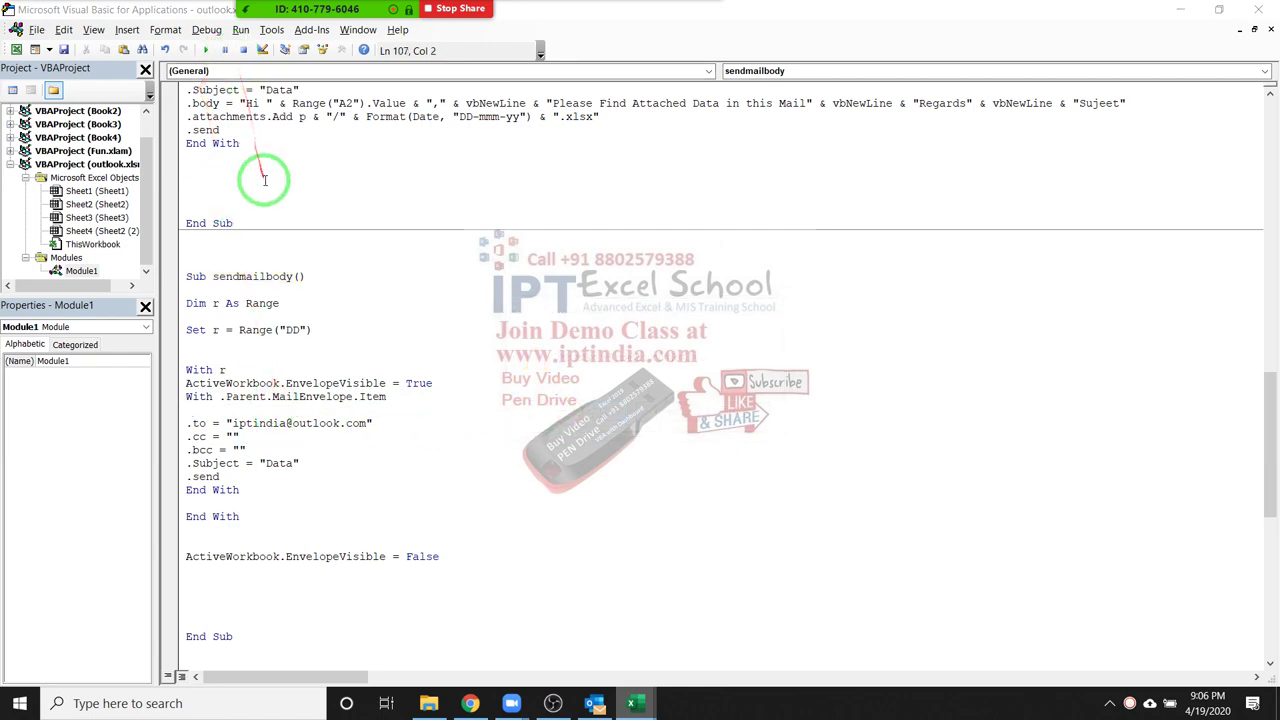
key(alt+F11)
key(alt+F11)
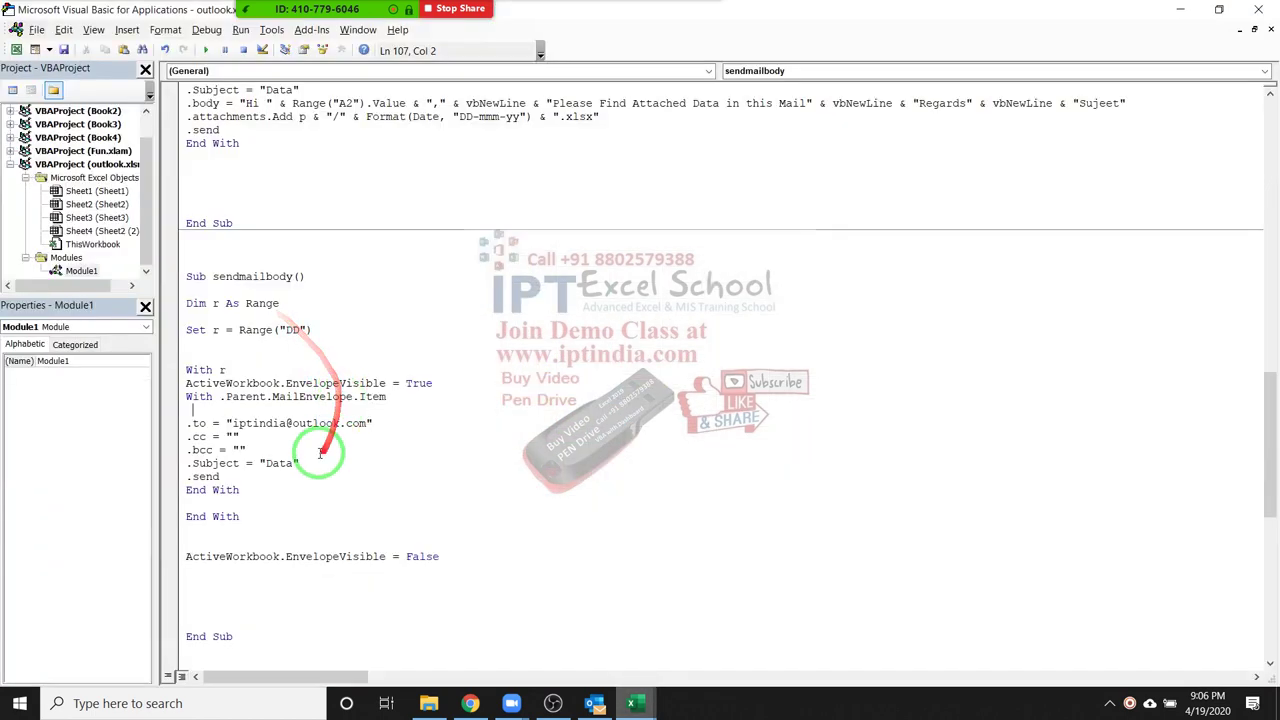
key(alt+F11)
click(59, 90)
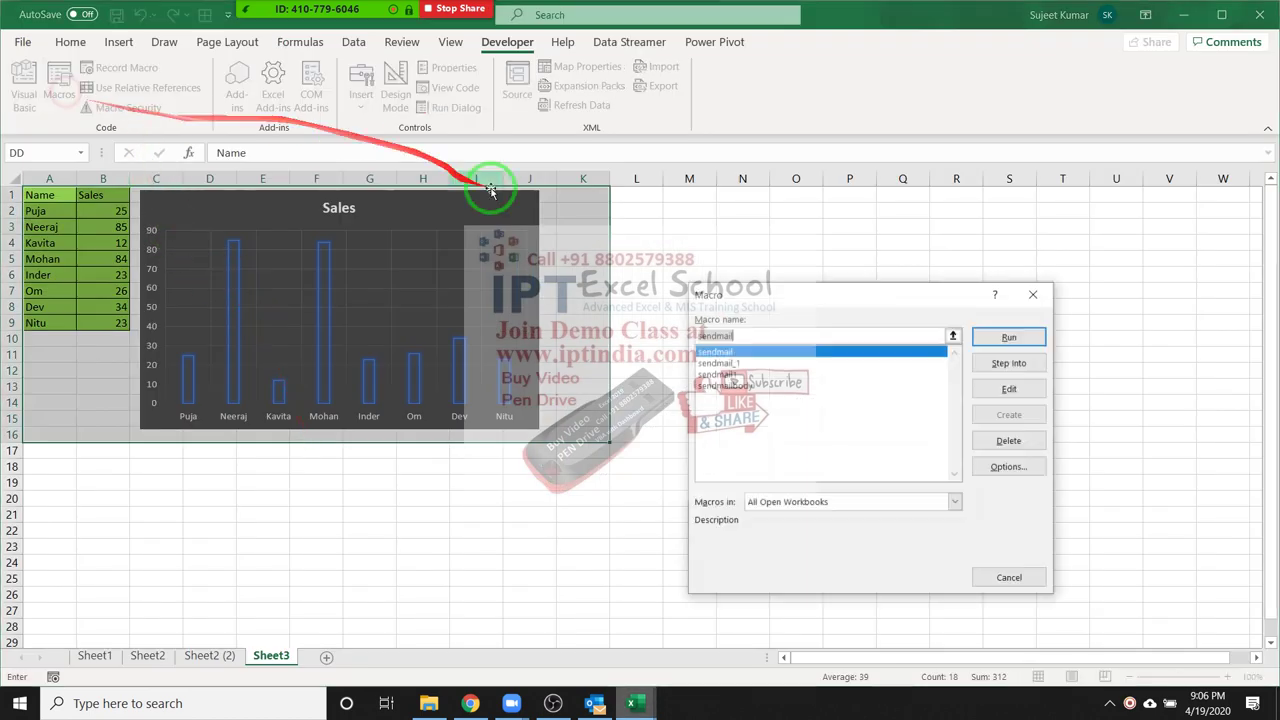
- Run the sendmailbody macro from the Macro dialog, then switch to Outlook's Sent Items
click(722, 385)
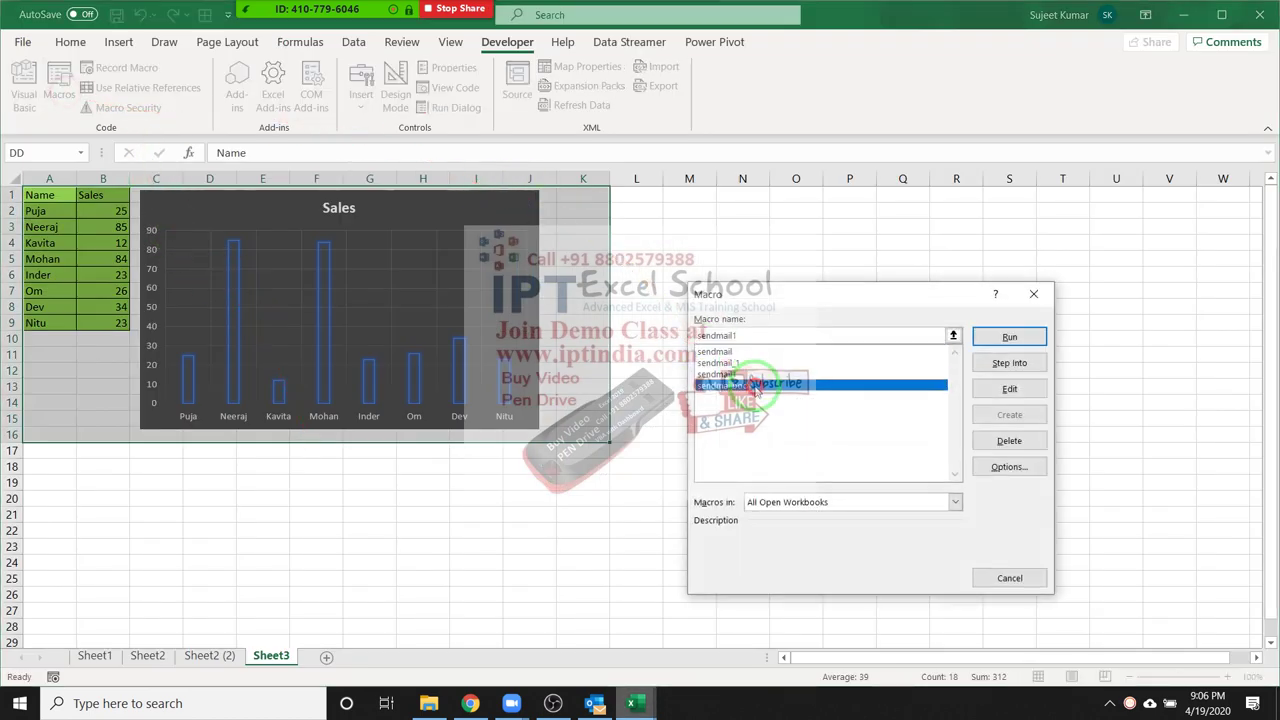
click(1030, 338)
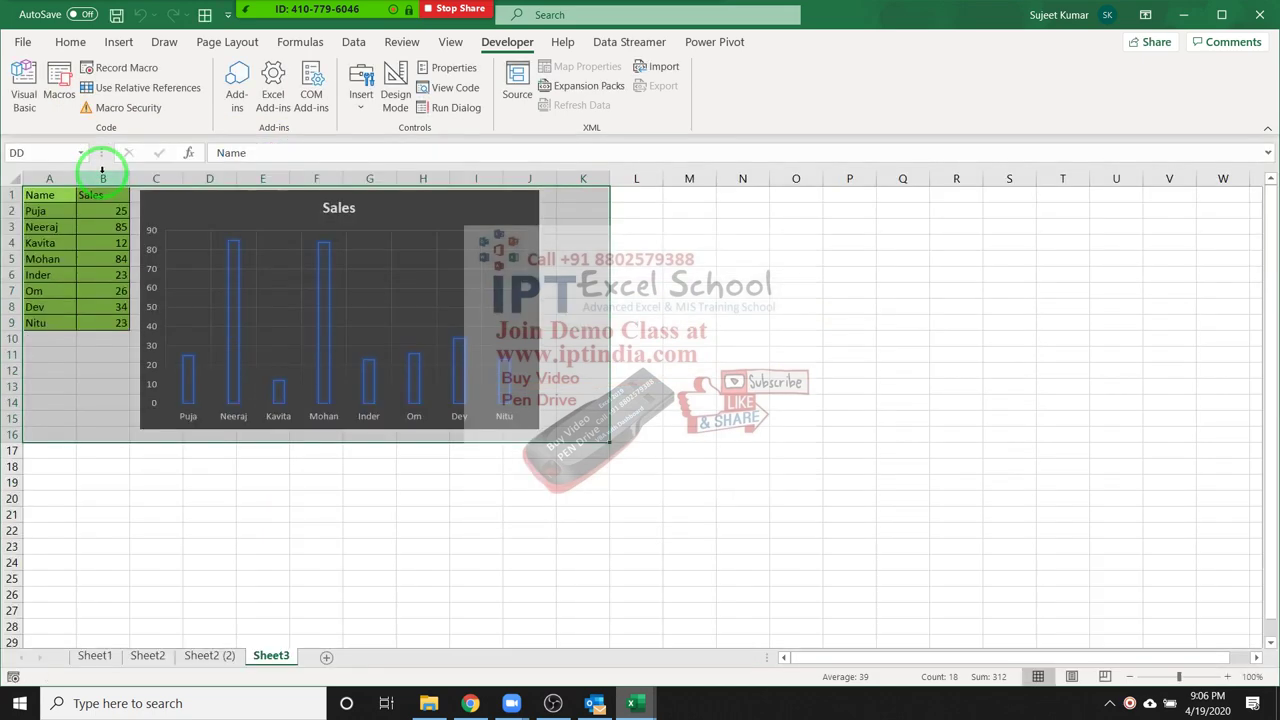
click(594, 703)
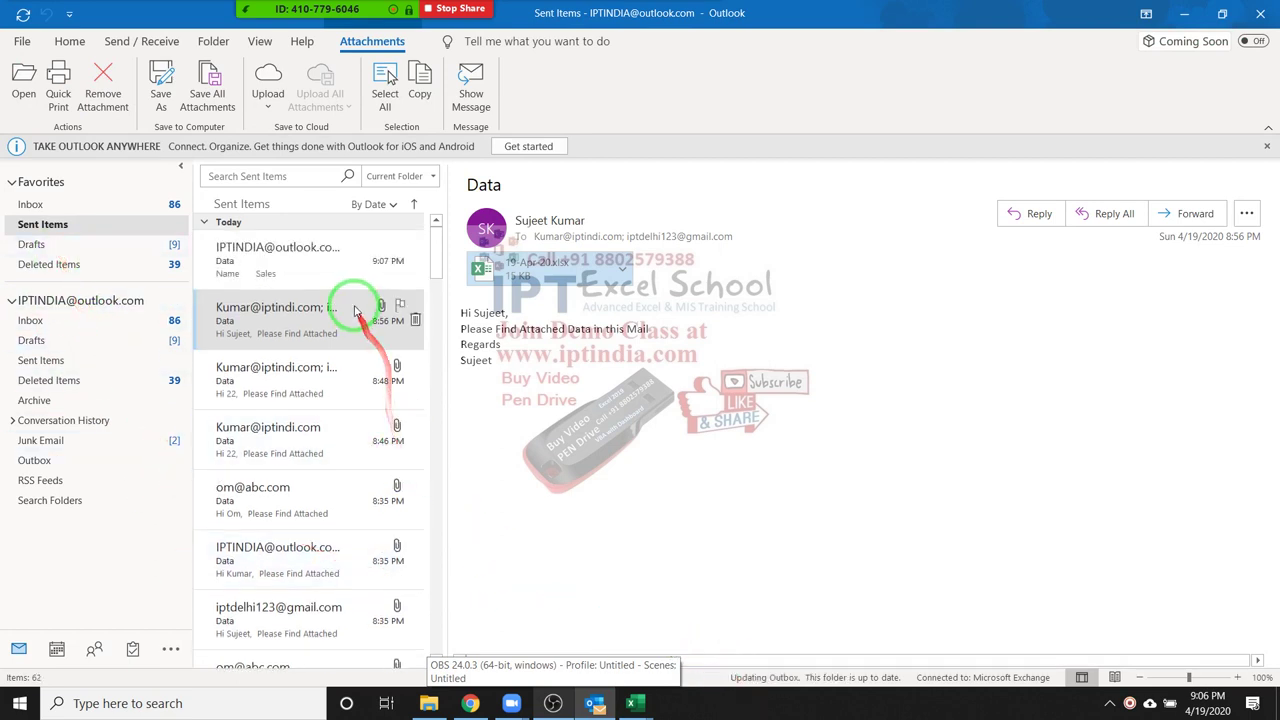
- Preview the newest sent 'Data' mail showing the Name/Sales table and chart, then return to the code editor
click(337, 270)
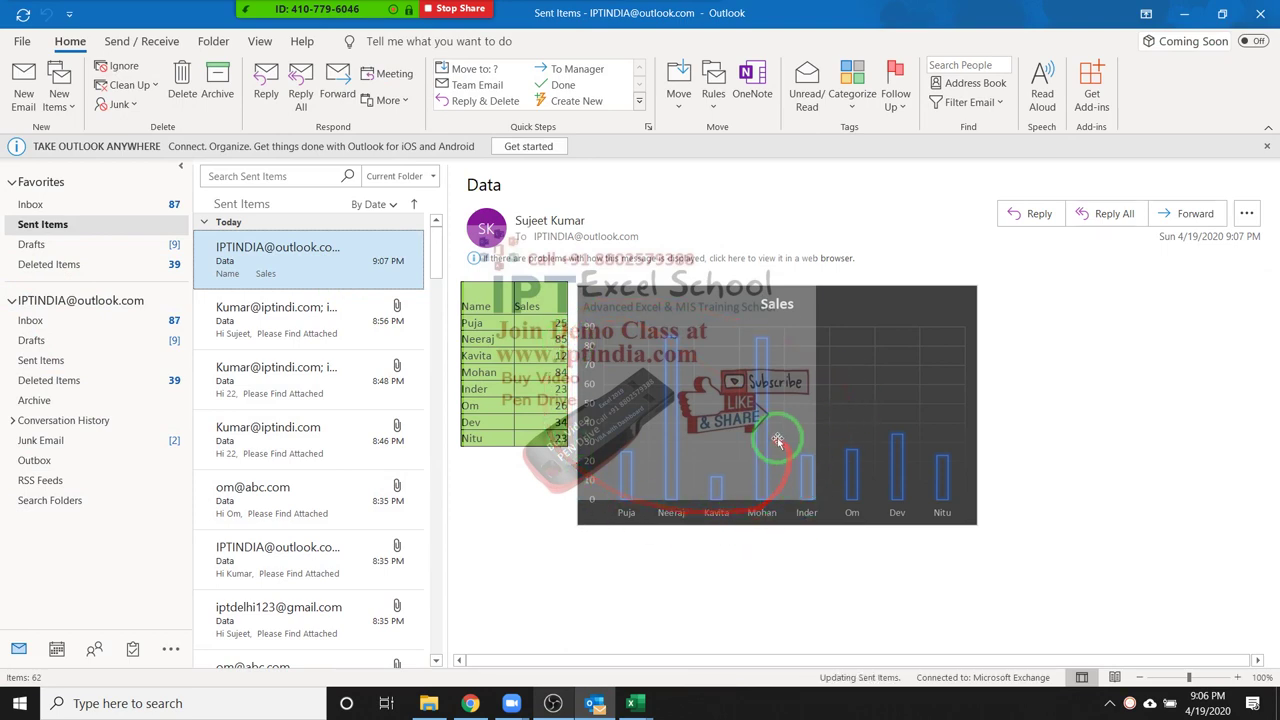
key(alt+Tab)
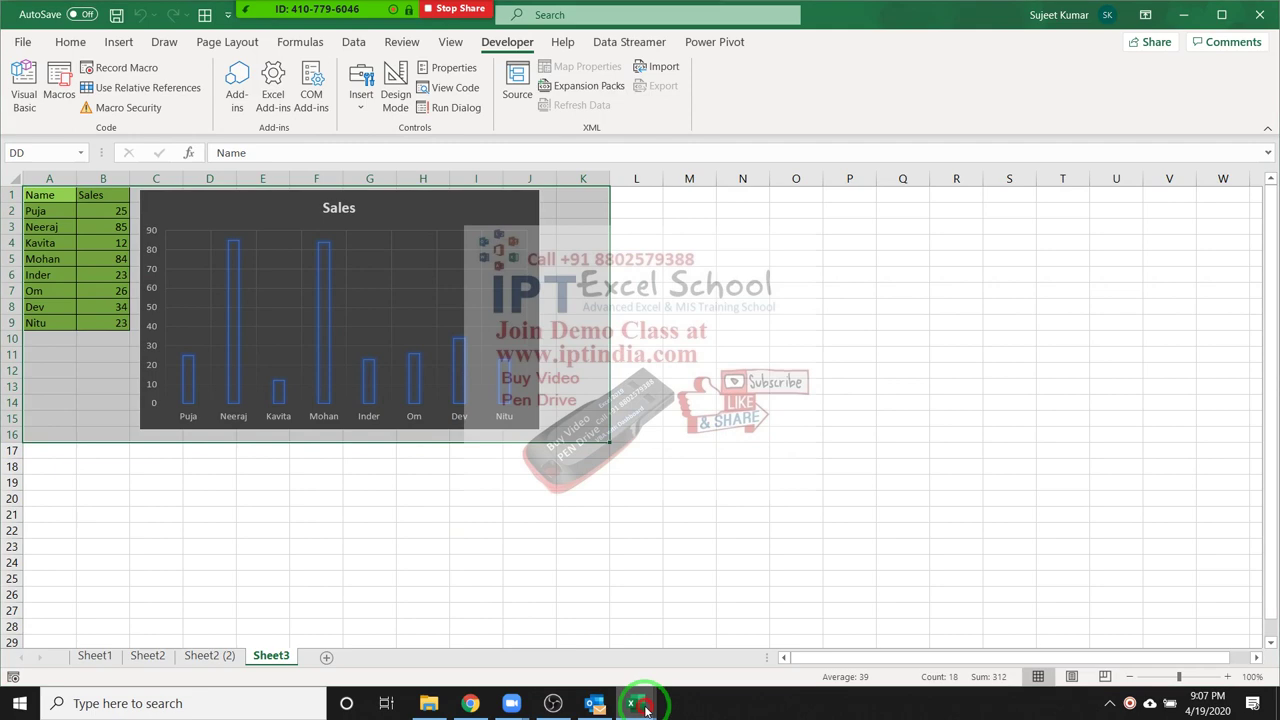
click(715, 660)
- Review the earlier sendmail and sendmail1 routines, selecting their setup blocks for comparison
click(440, 541)
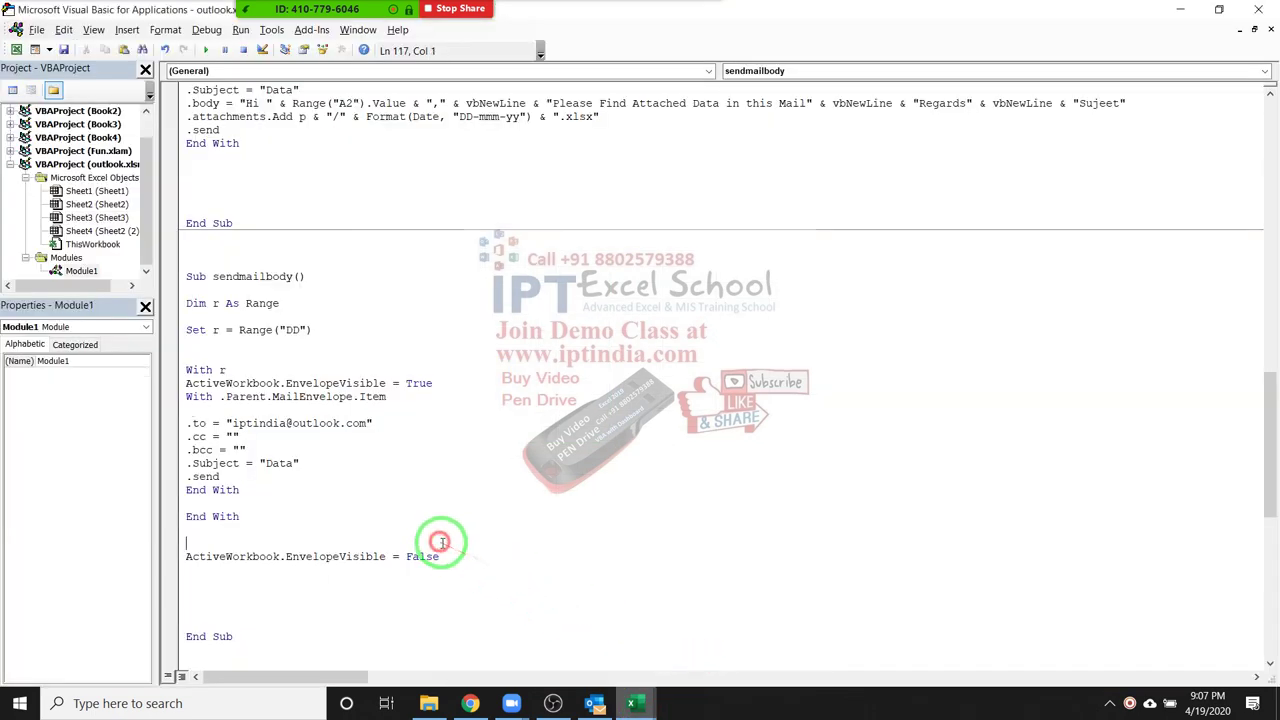
scroll(437, 570, down, 2)
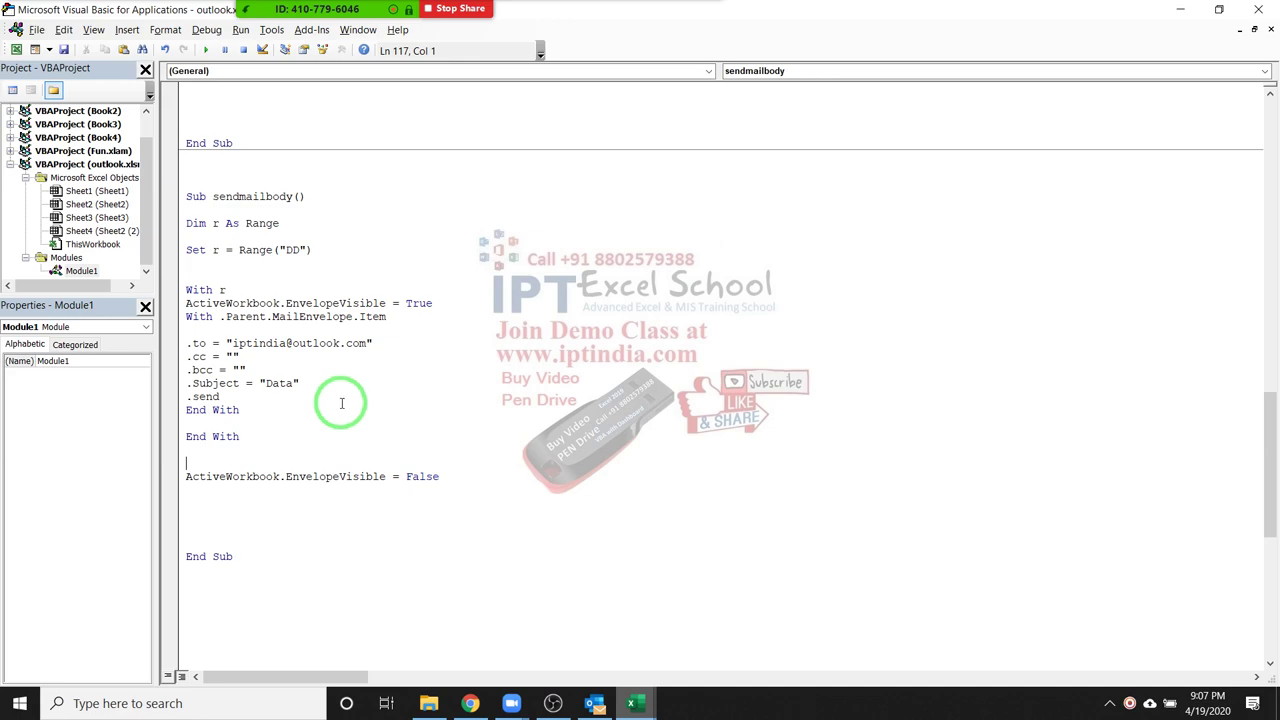
scroll(341, 403, up, 5)
scroll(391, 400, up, 5)
scroll(391, 400, up, 5)
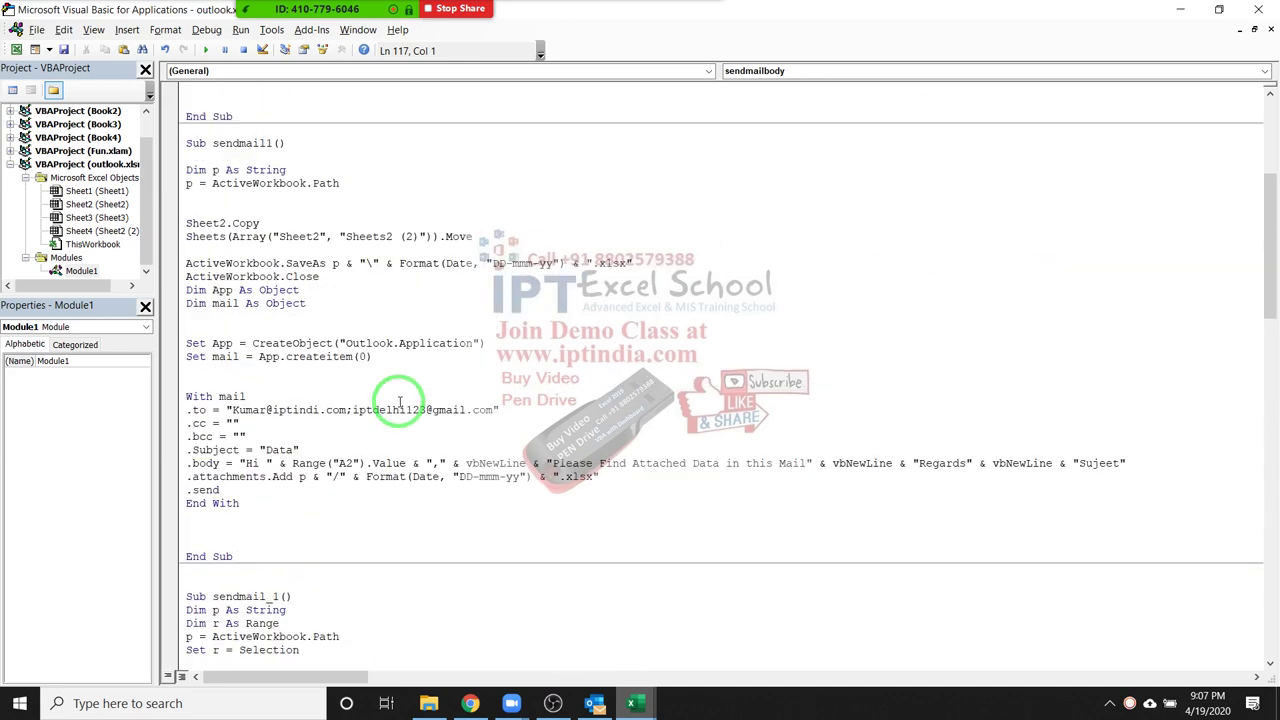
scroll(395, 401, up, 8)
click(360, 222)
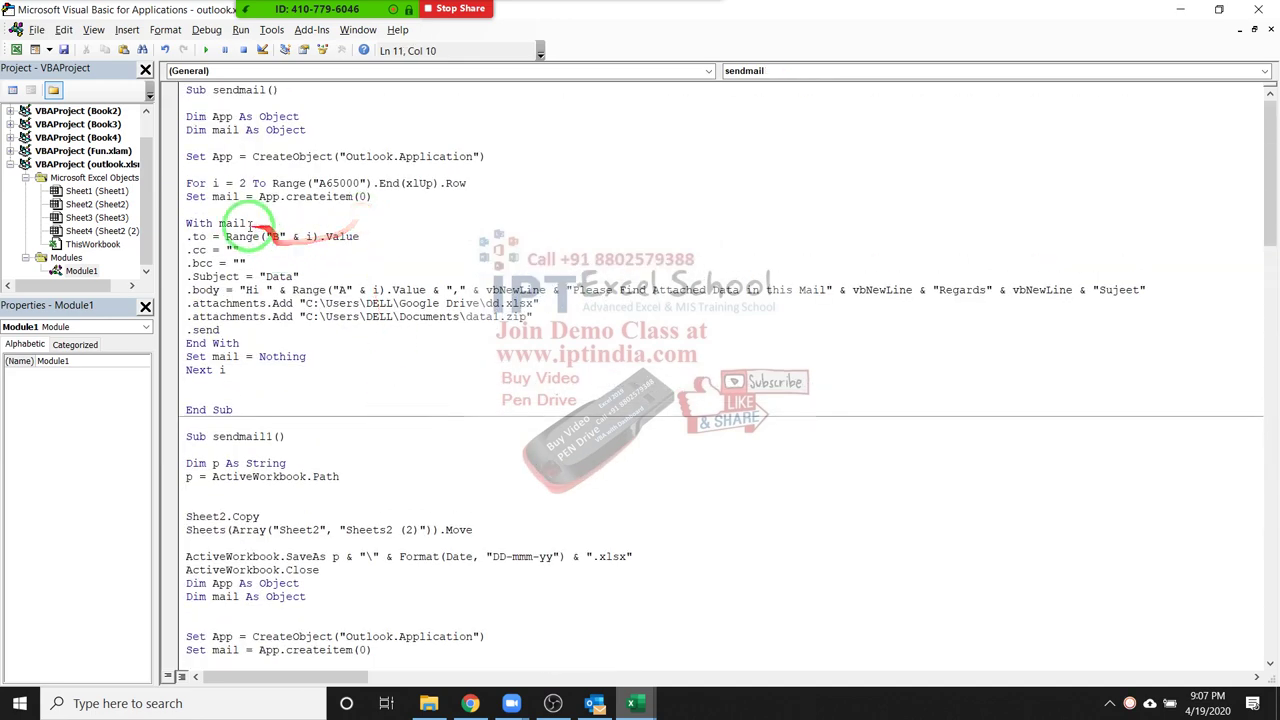
drag(188, 216, 205, 368)
scroll(240, 350, down, 4)
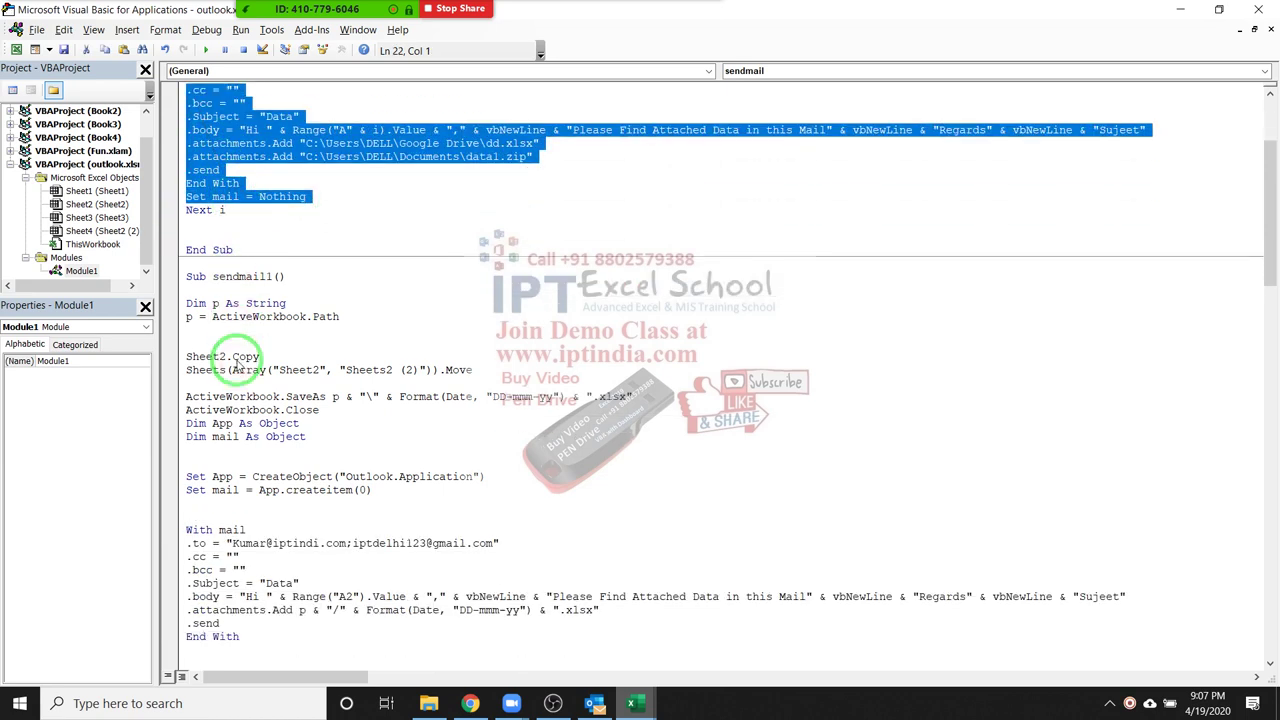
drag(186, 300, 255, 512)
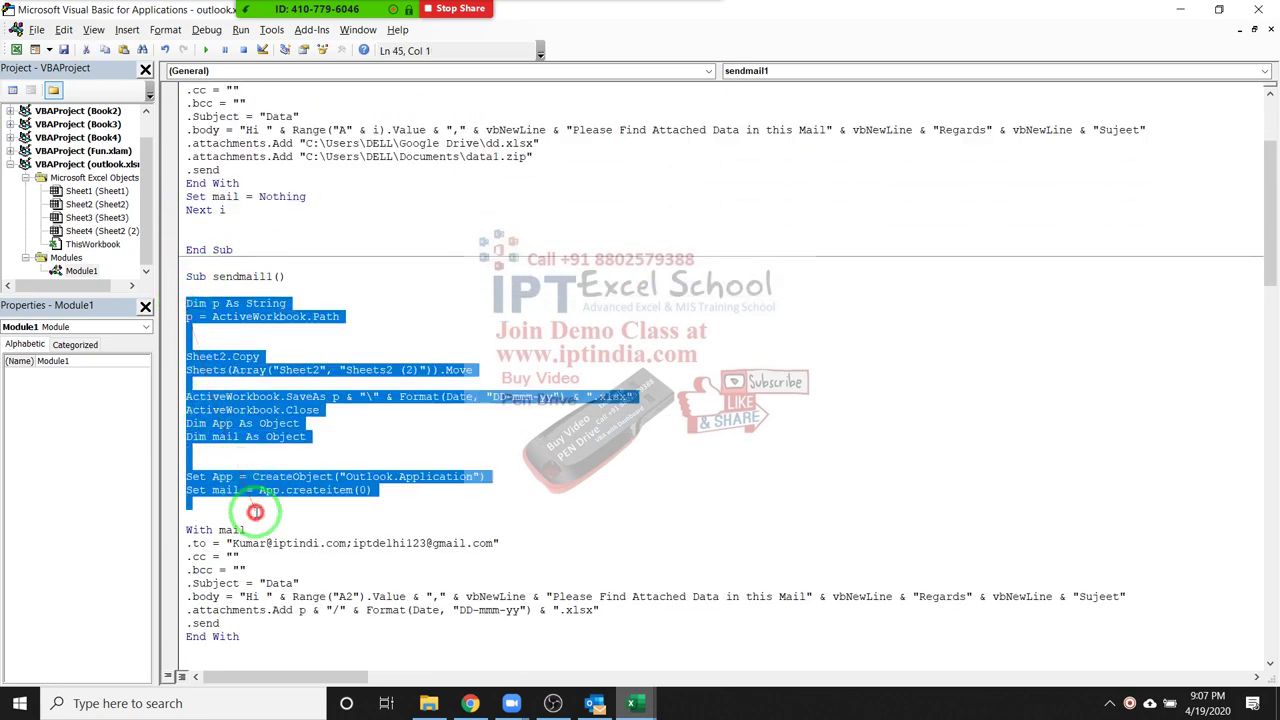
scroll(255, 512, down, 1)
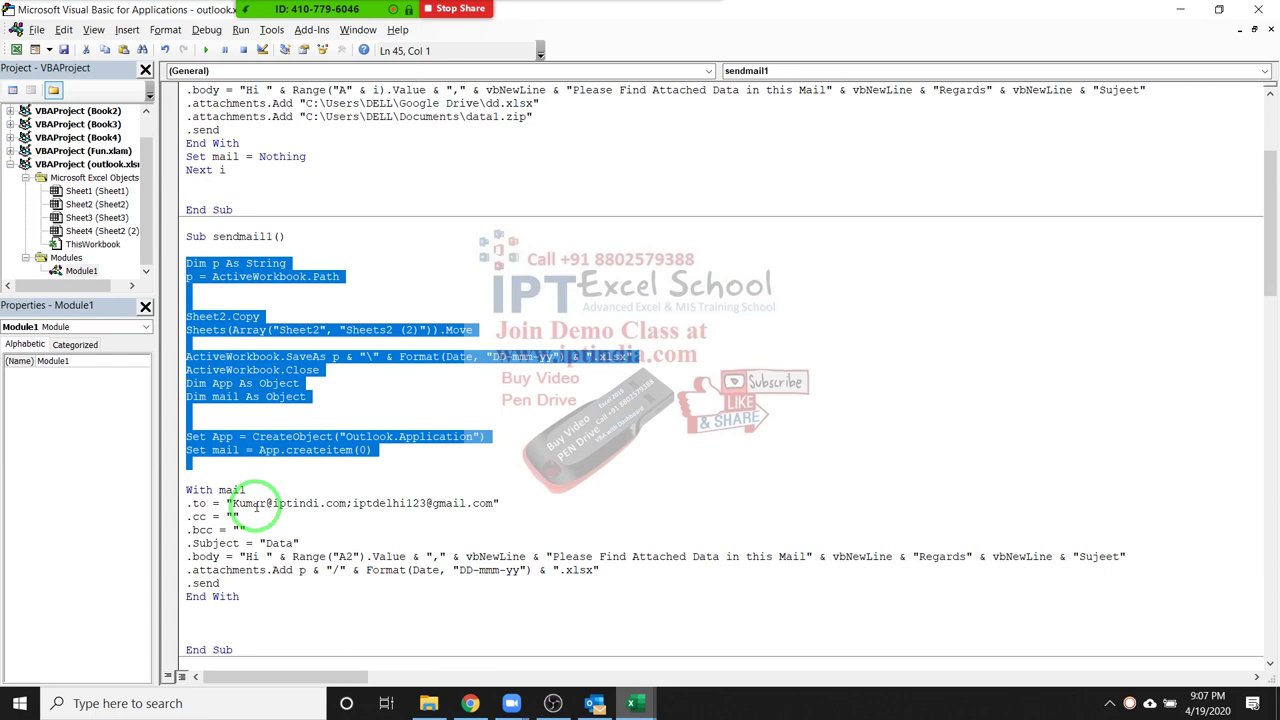
scroll(258, 495, down, 5)
scroll(258, 495, down, 3)
click(268, 468)
- Compare sendmailbody's lines from Set r through .send against the earlier routines
scroll(262, 490, down, 2)
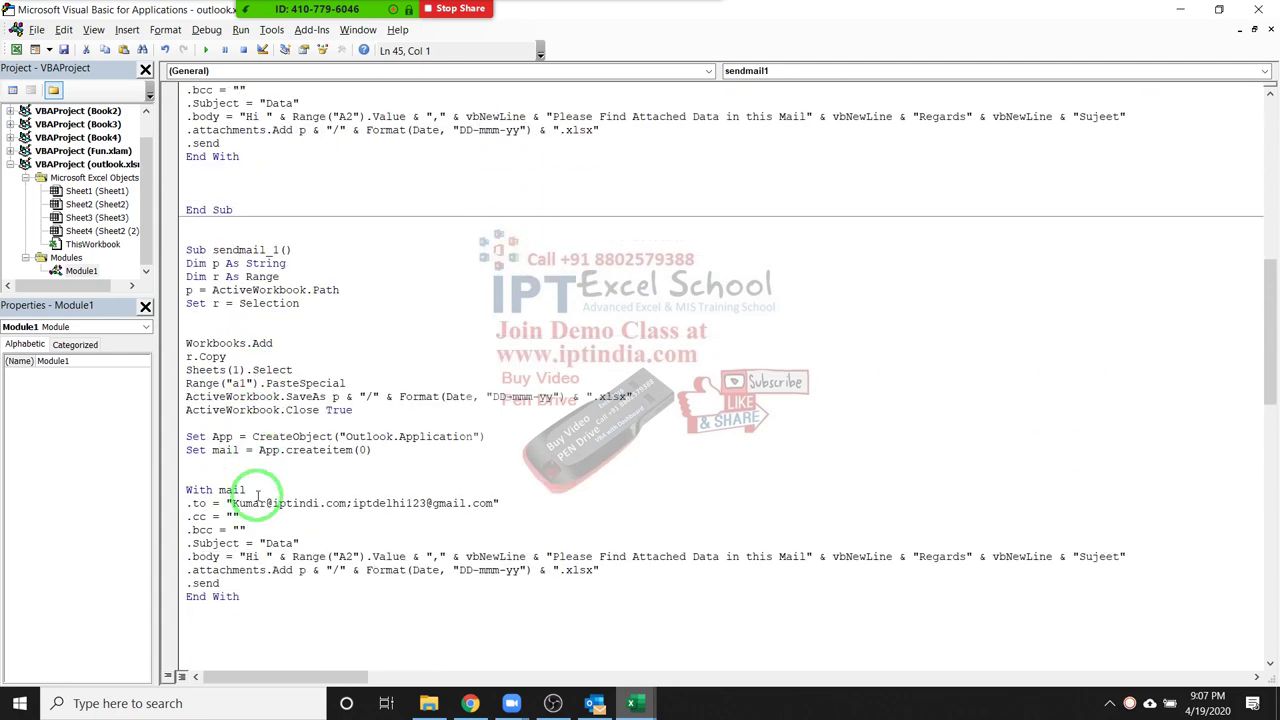
scroll(257, 496, down, 4)
scroll(255, 520, down, 3)
scroll(252, 540, down, 3)
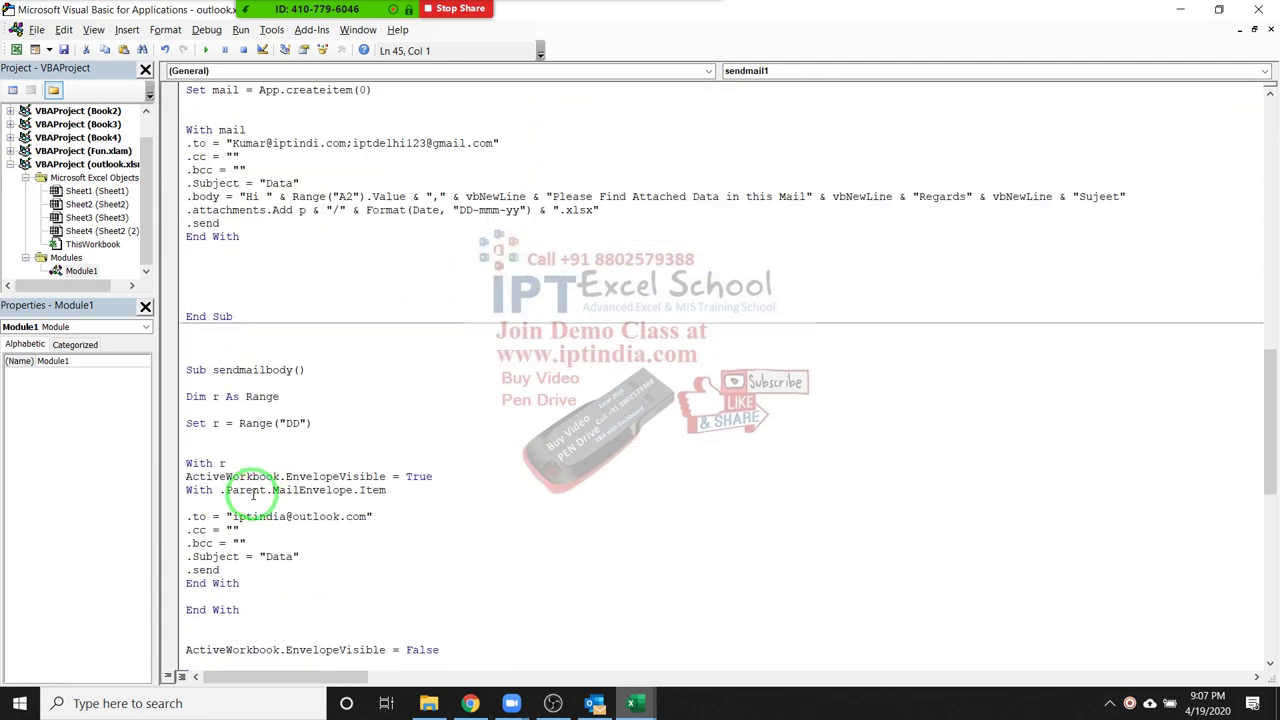
scroll(250, 520, down, 3)
drag(187, 308, 242, 453)
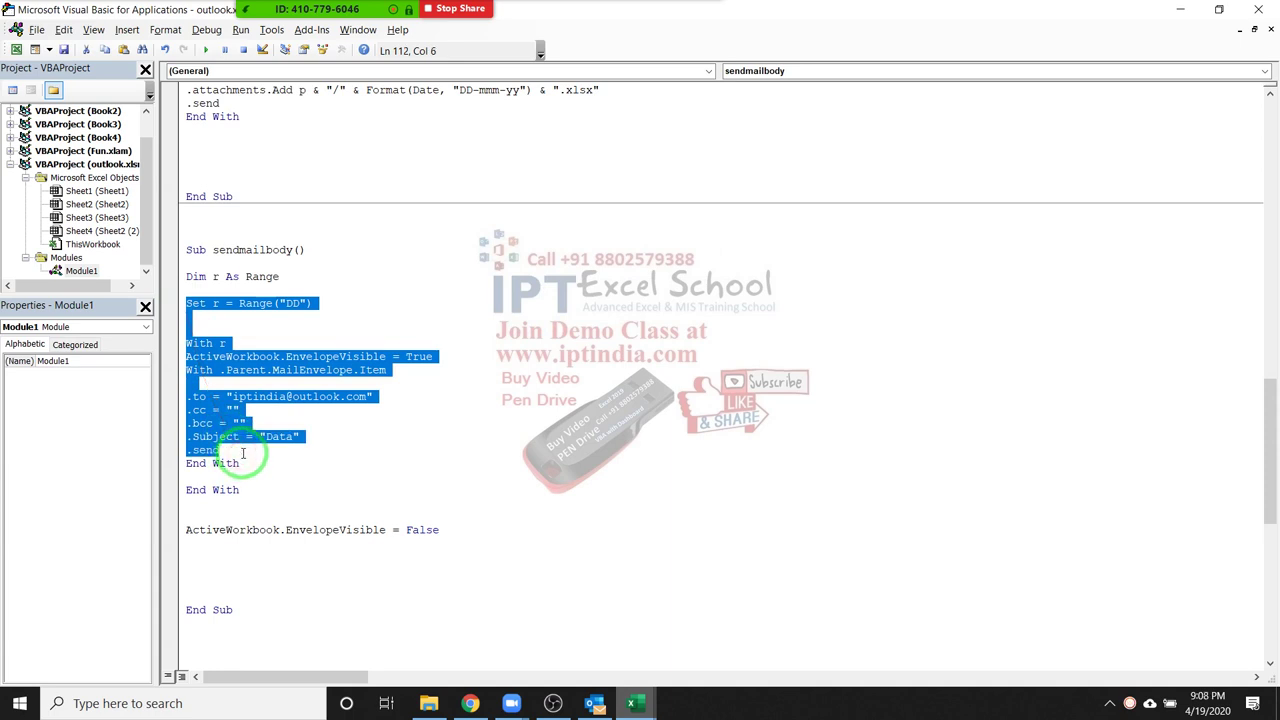
click(314, 514)
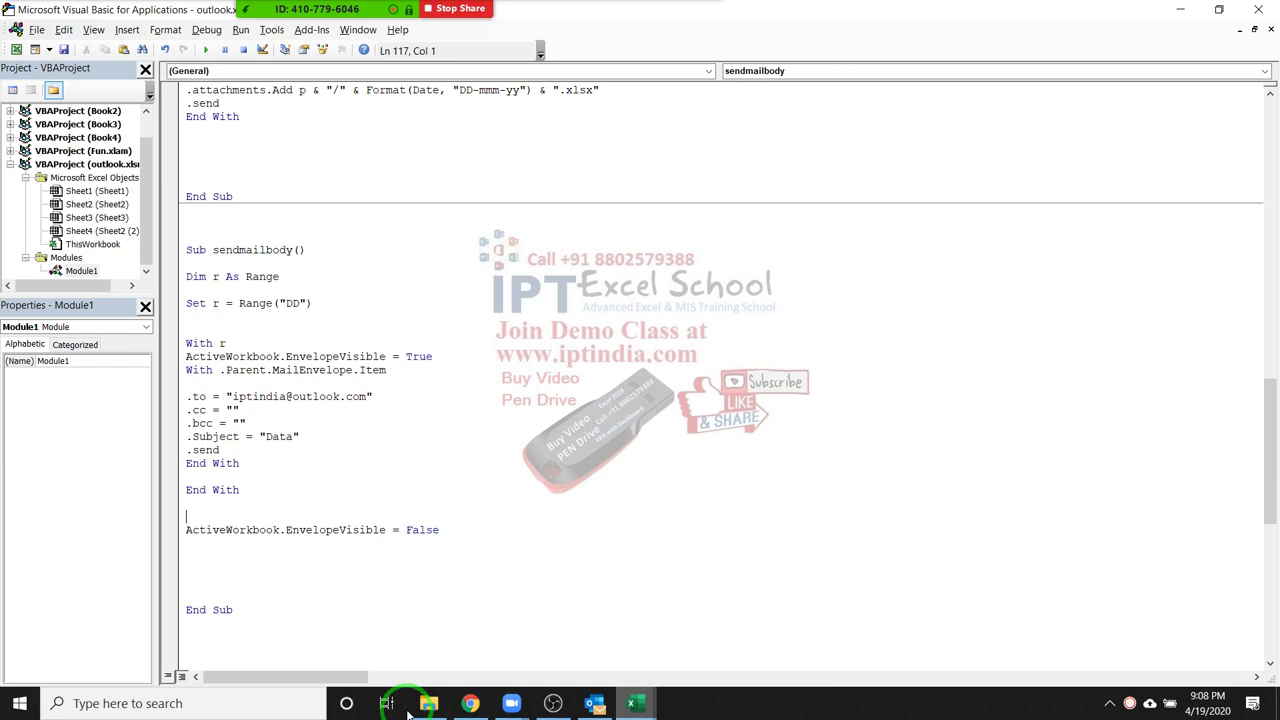
- Bring the outlook workbook to the front and save it
click(646, 708)
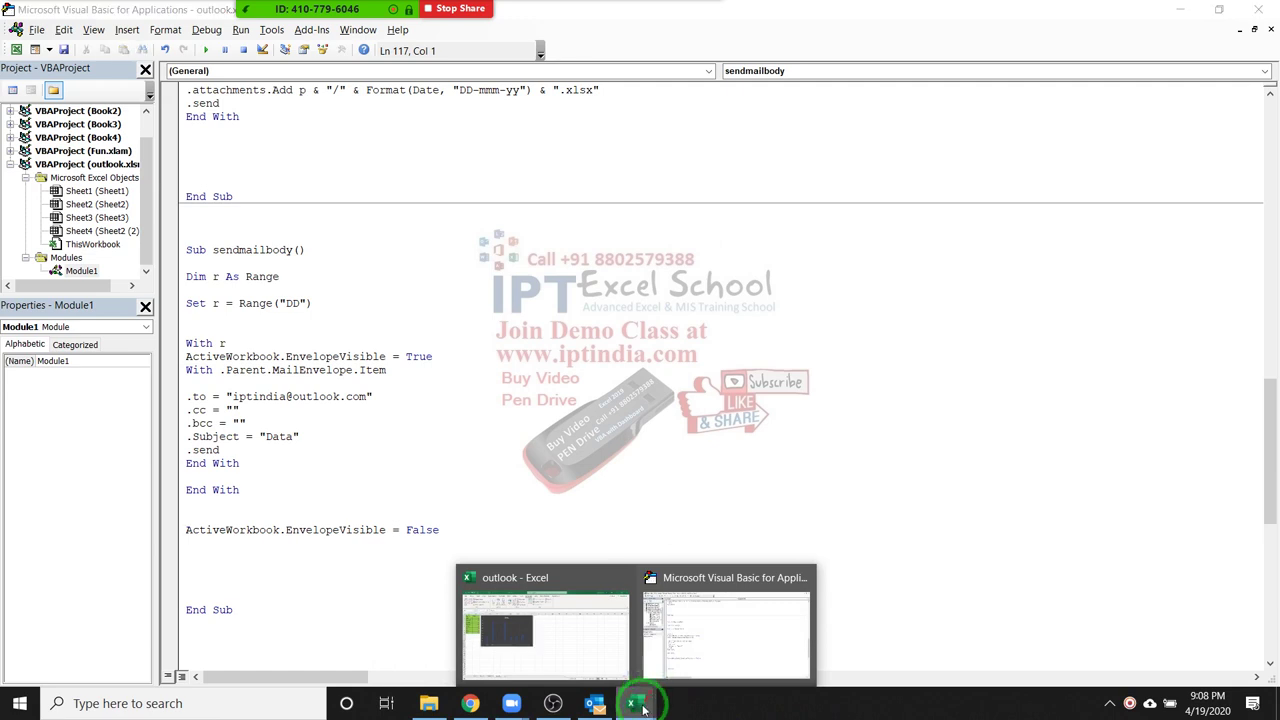
click(612, 653)
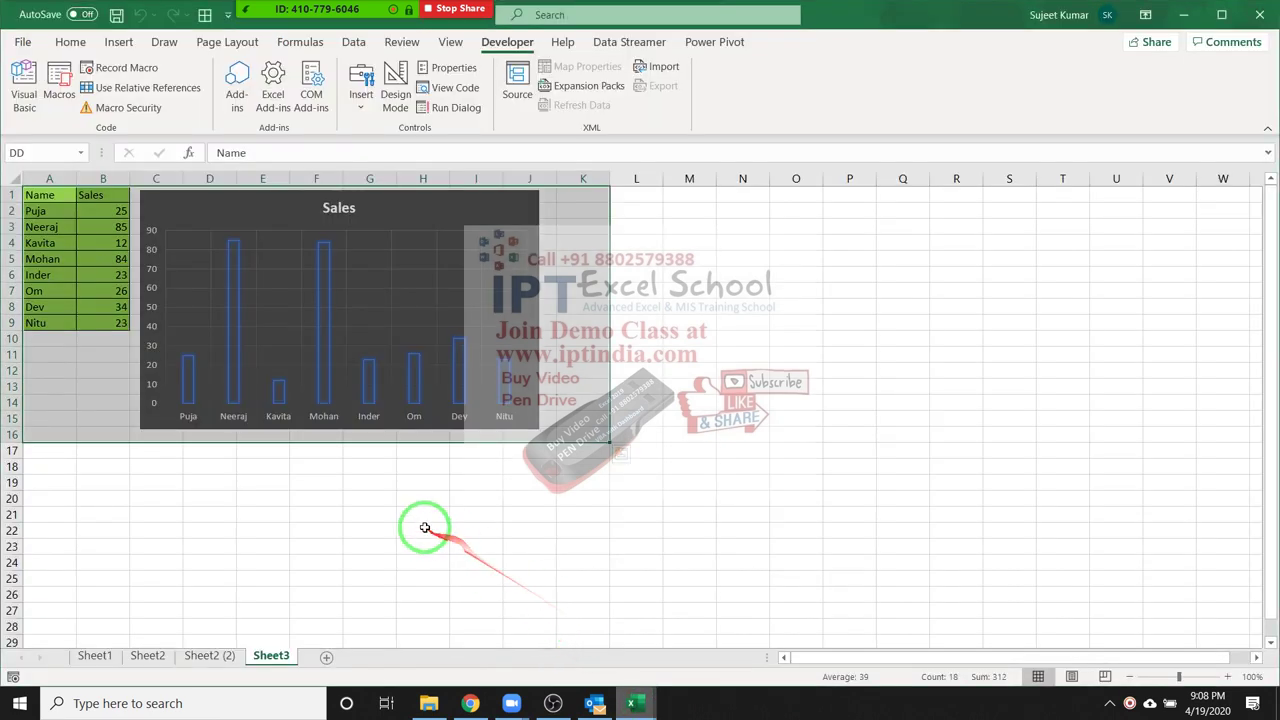
click(424, 527)
click(22, 41)
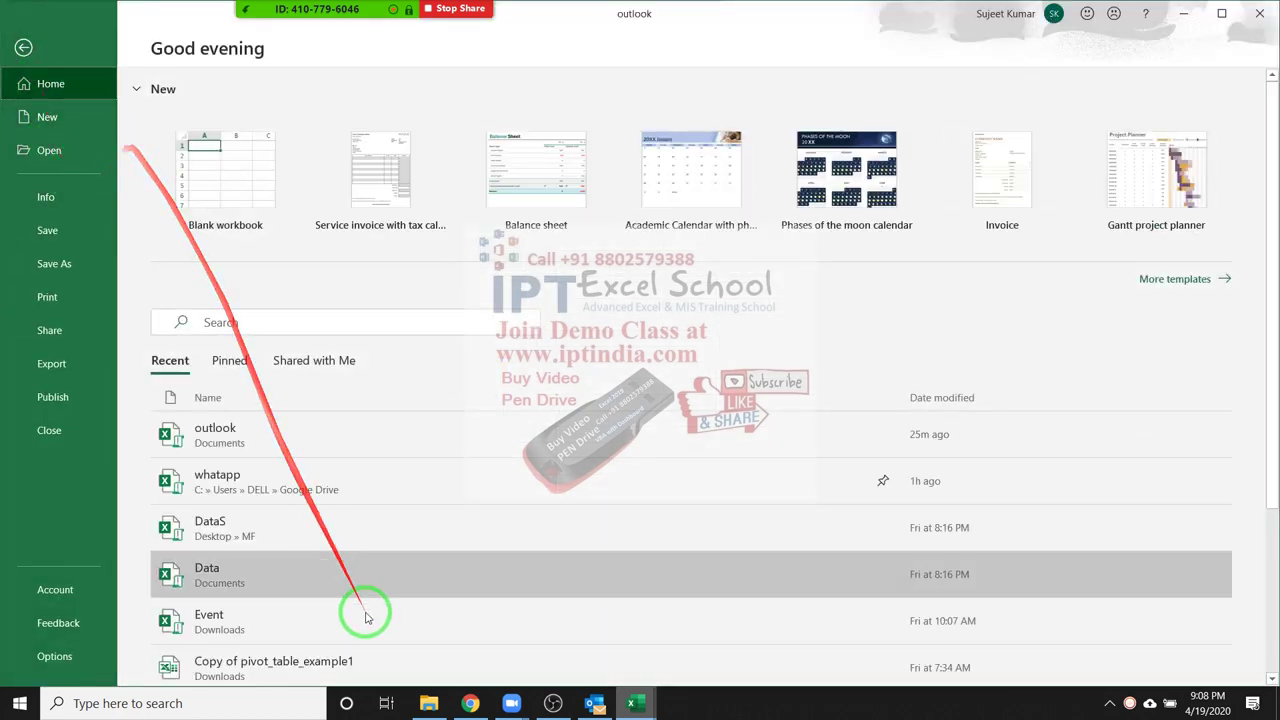
click(72, 155)
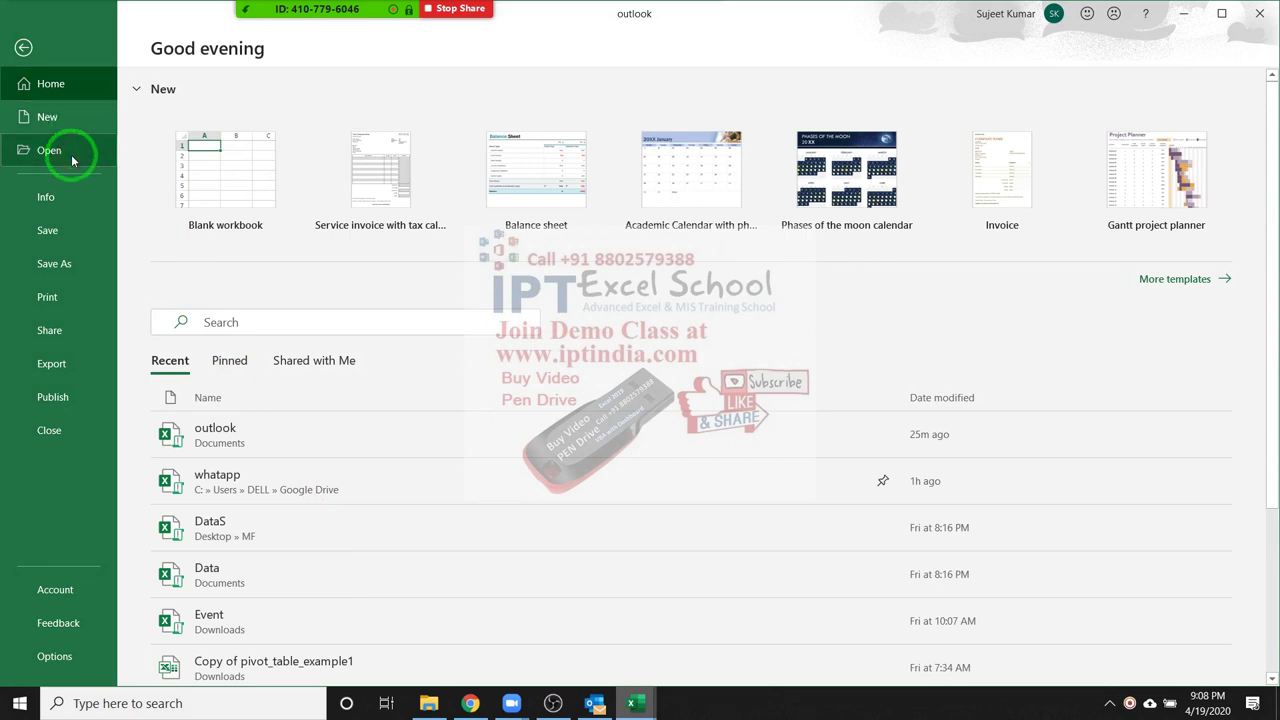
click(507, 110)
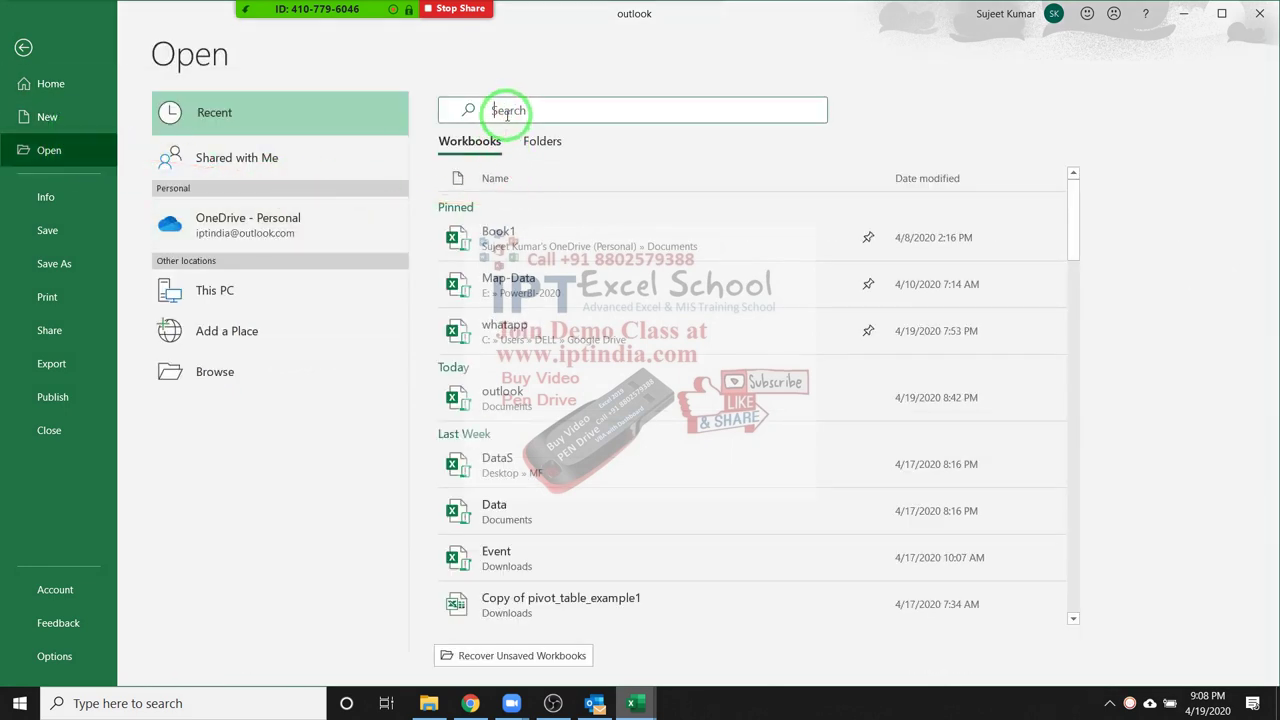
text(inv)
key(BackSpace)
key(BackSpace)
click(60, 198)
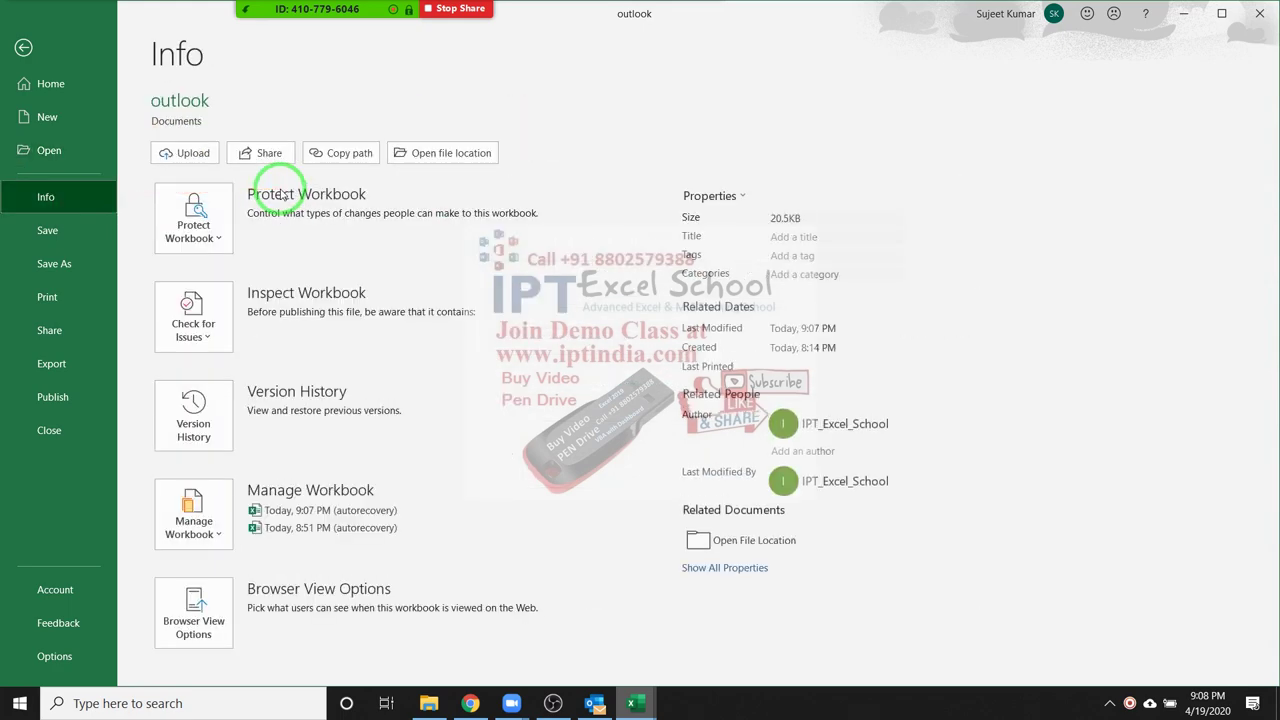
click(92, 232)
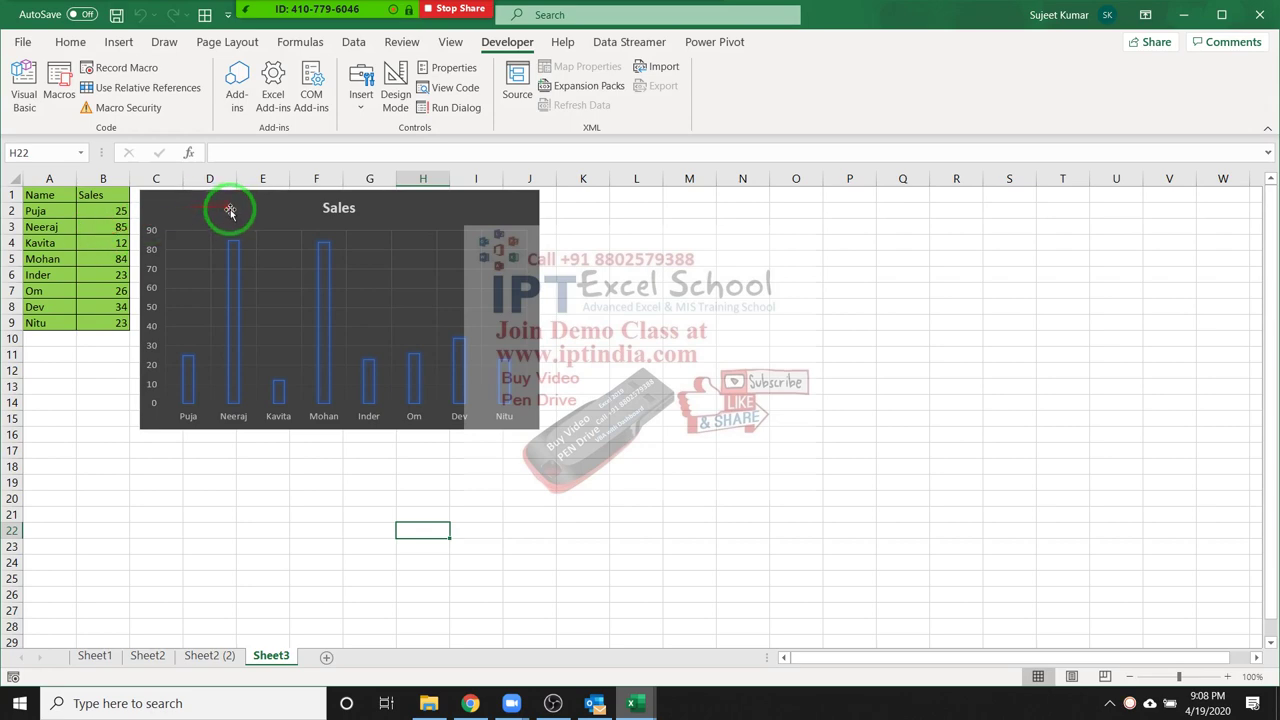
click(22, 42)
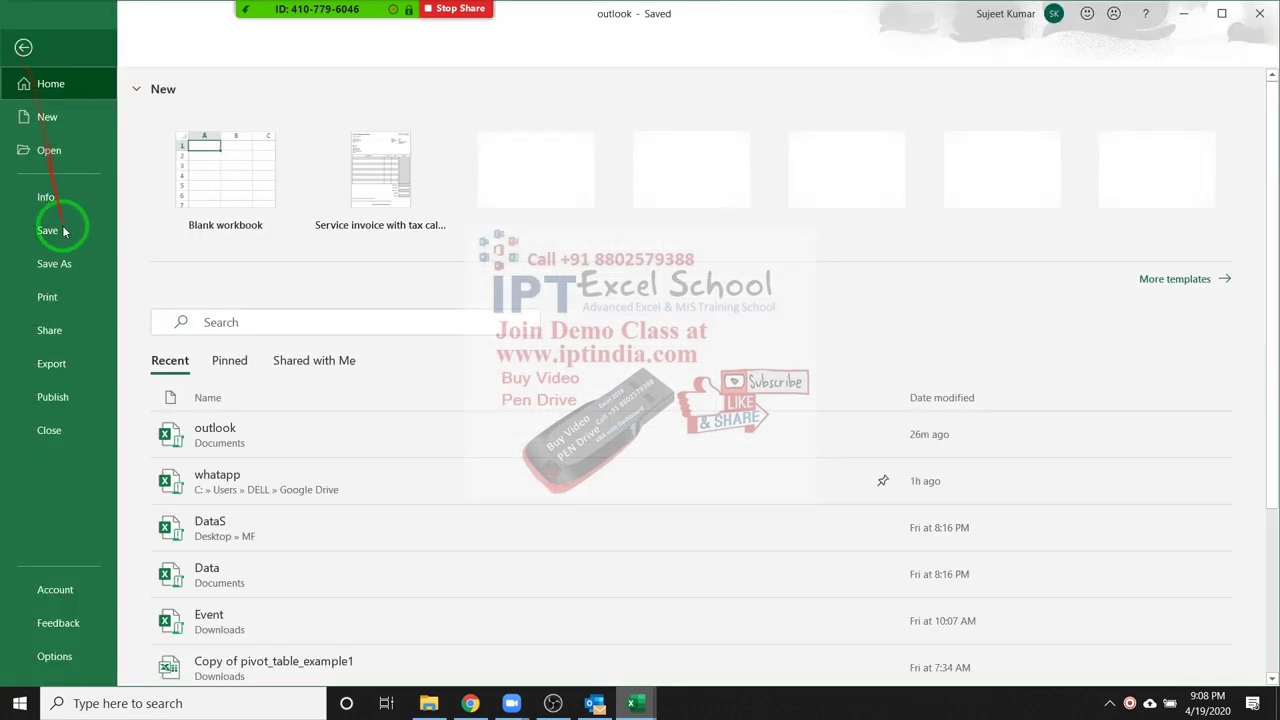
key(Escape)
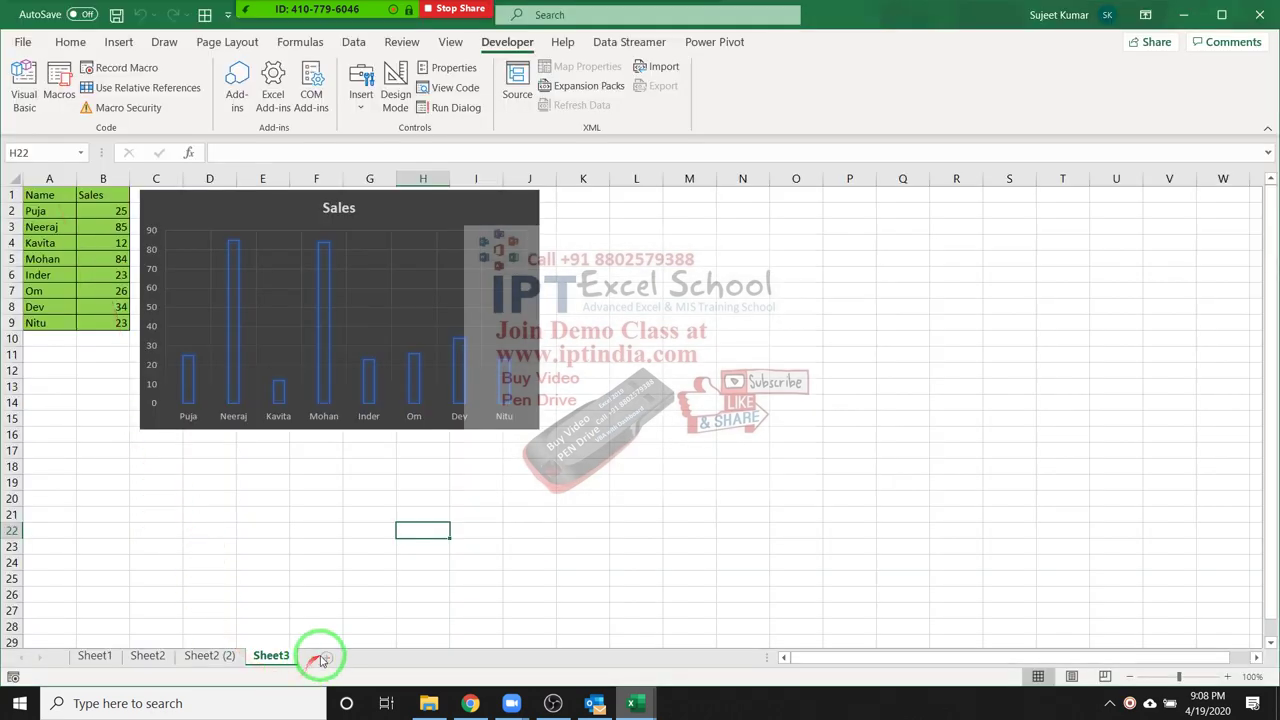
- Add a blank Sheet5, try merging A1:K5, then undo the merge
click(316, 657)
mouse_move(45, 195)
mouse_down()
mouse_move(489, 226)
mouse_move(590, 258)
mouse_up()
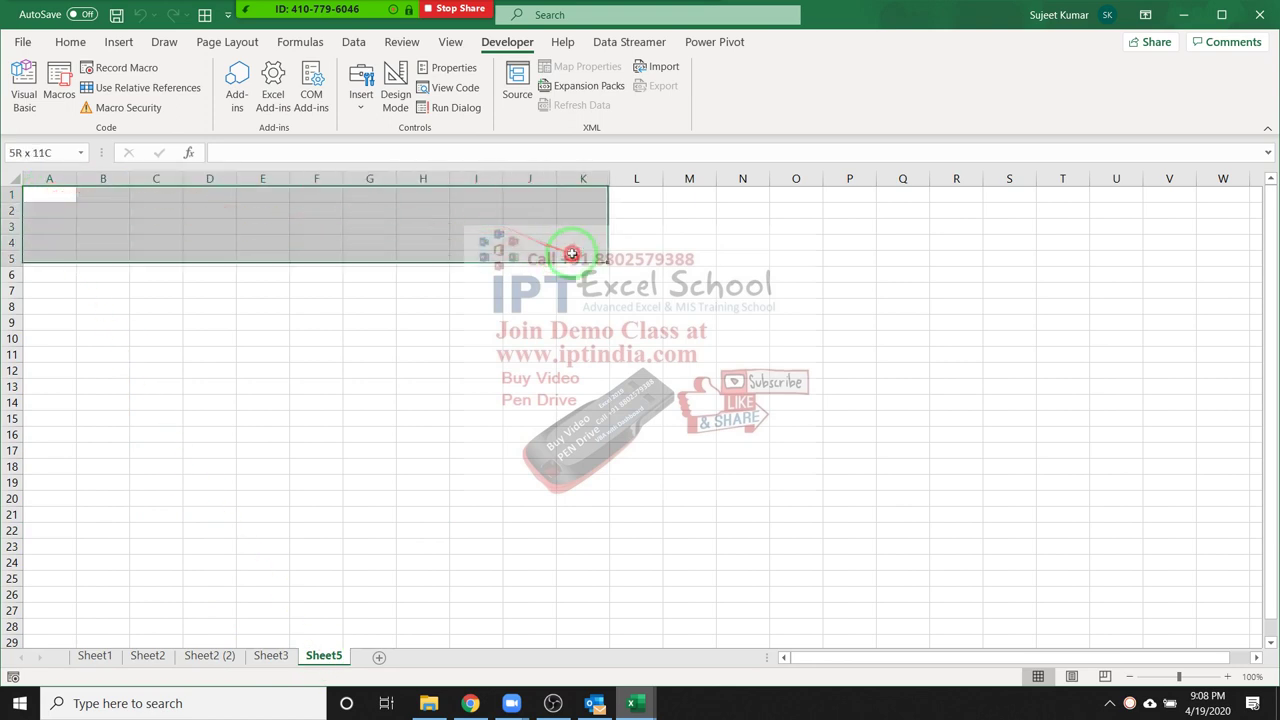
click(70, 42)
click(490, 101)
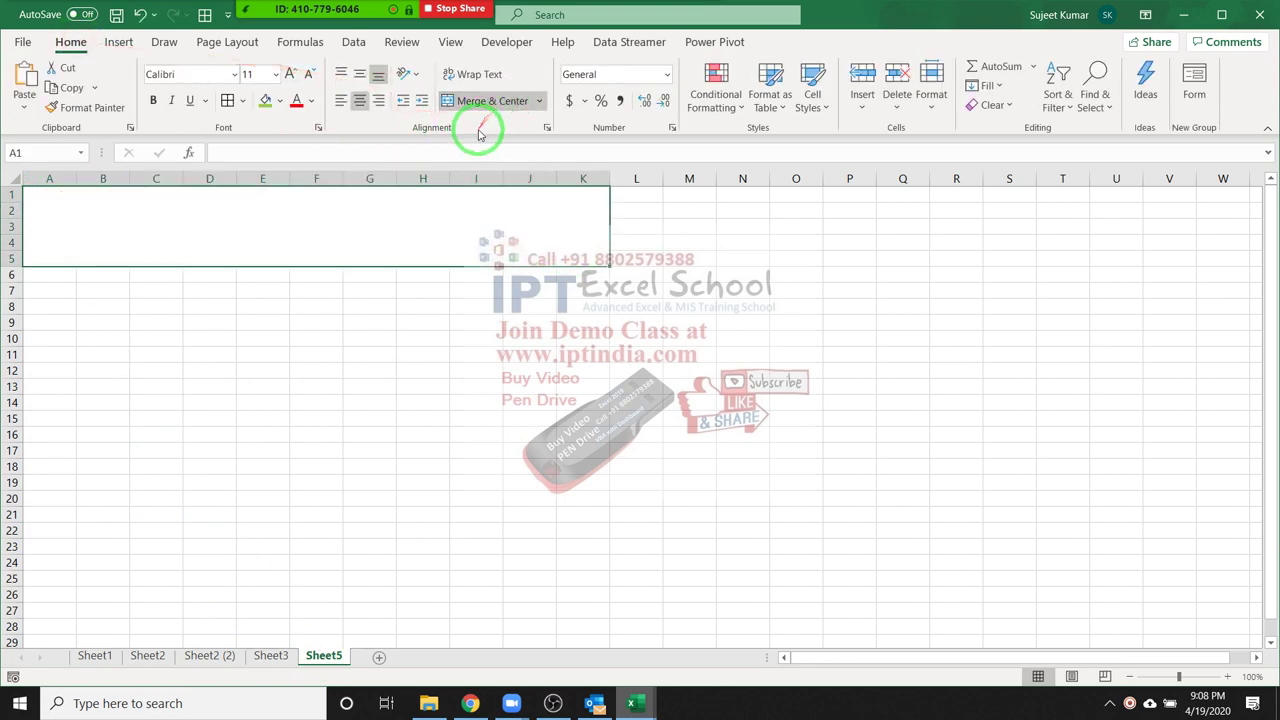
key(ctrl+z)
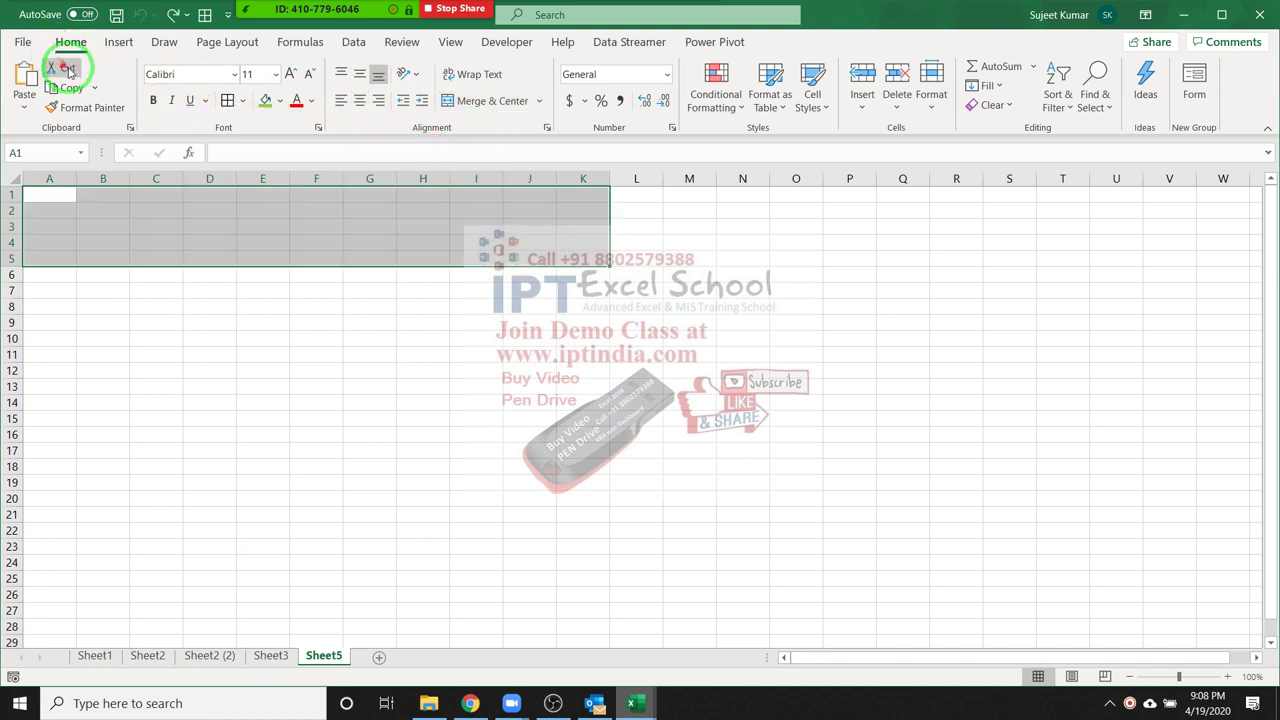
drag(316, 562, 369, 562)
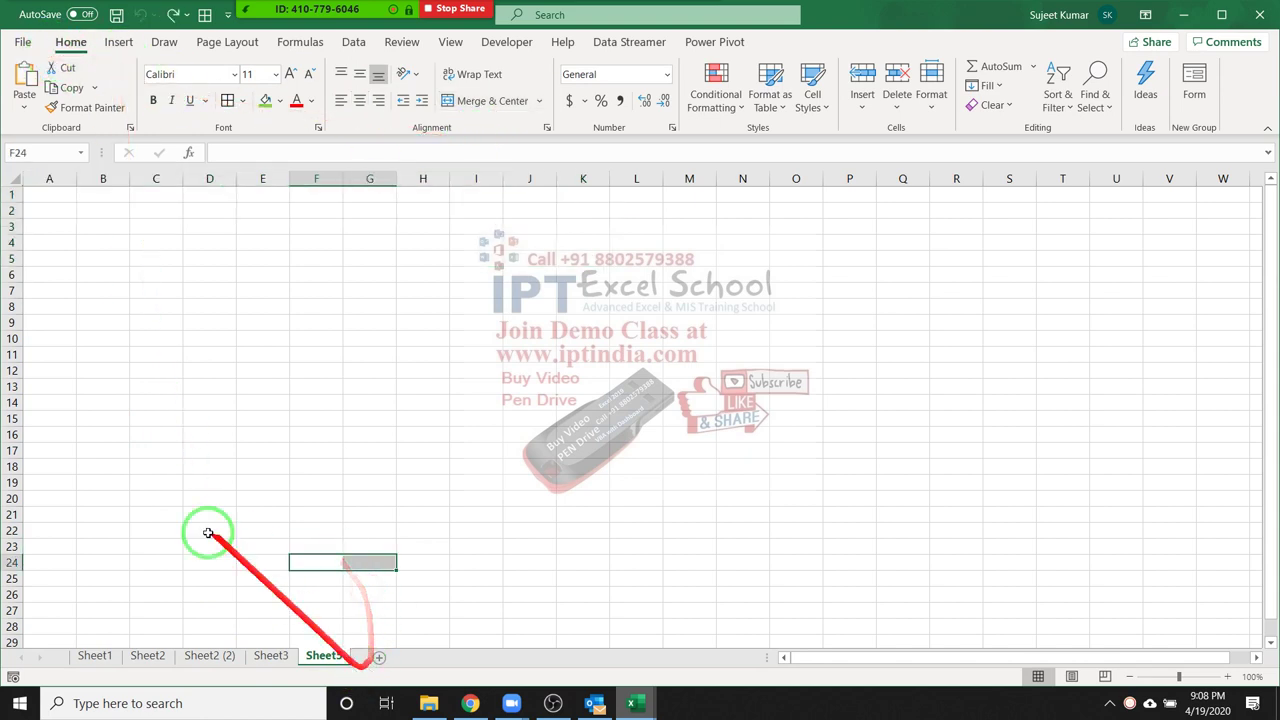
- Create a new workbook from the 'Service invoice with tax calculations' template and maximize it
click(22, 41)
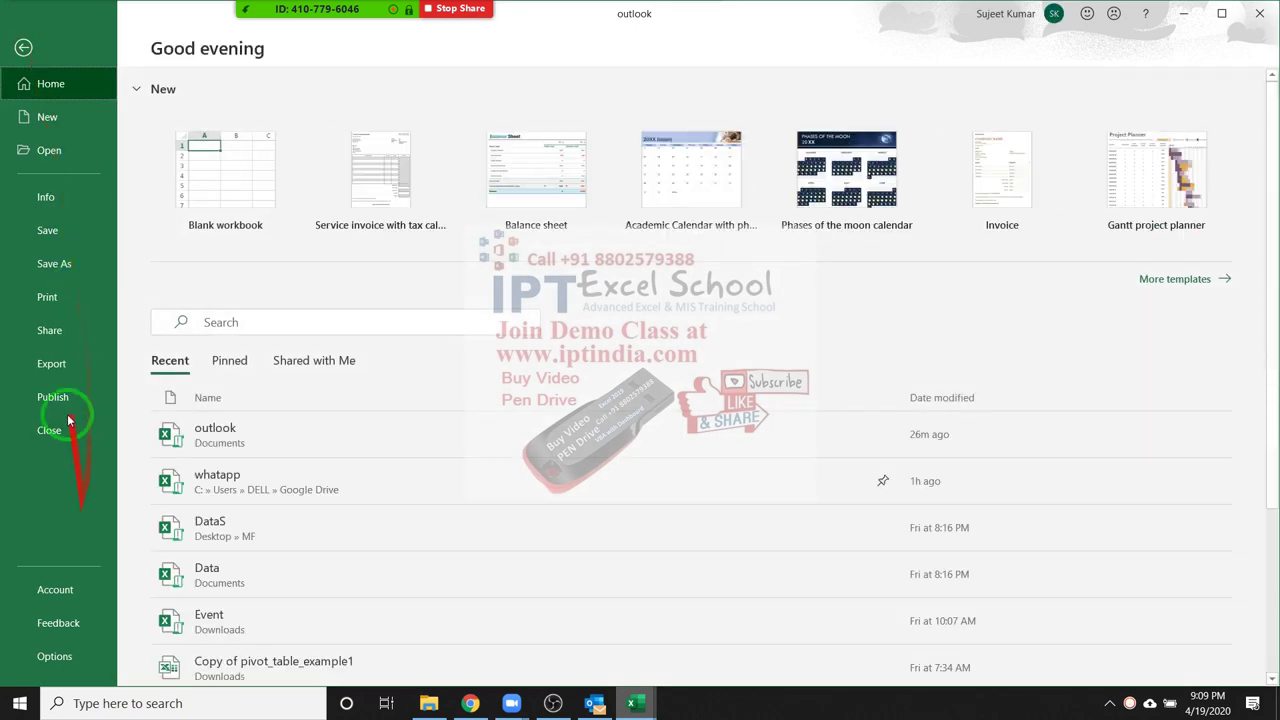
click(47, 117)
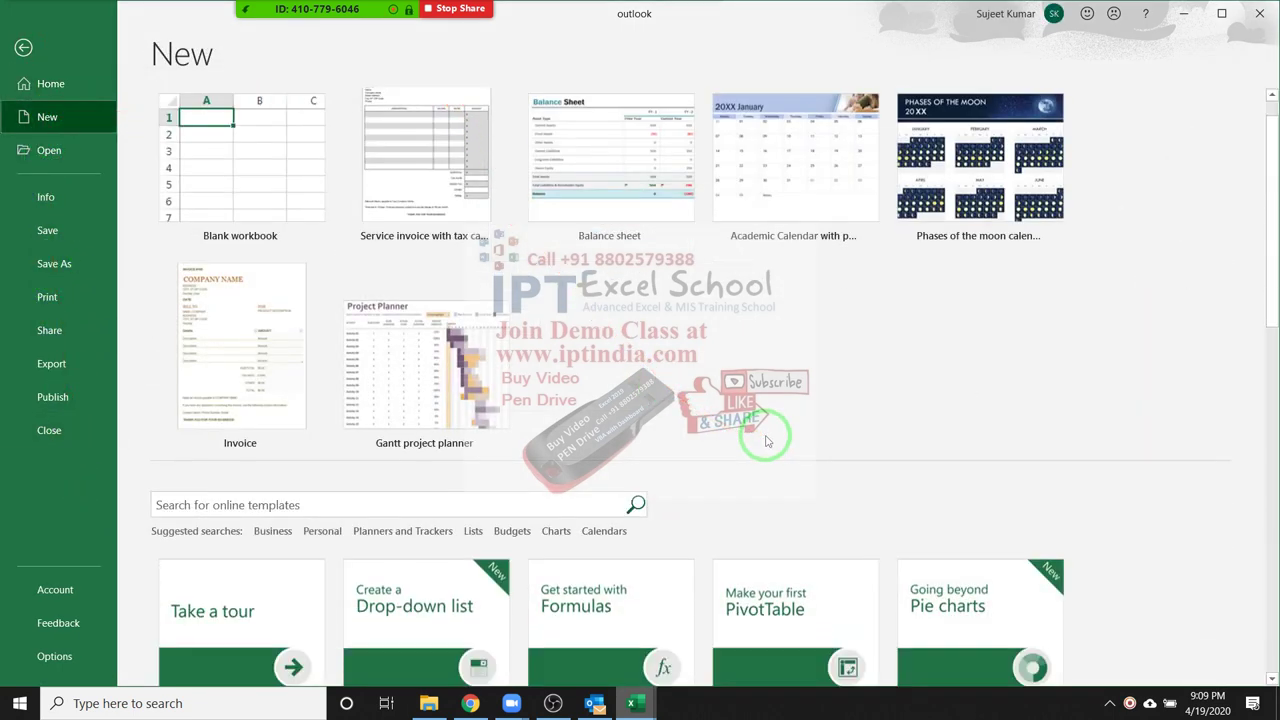
scroll(760, 400, down, 3)
scroll(760, 430, up, 3)
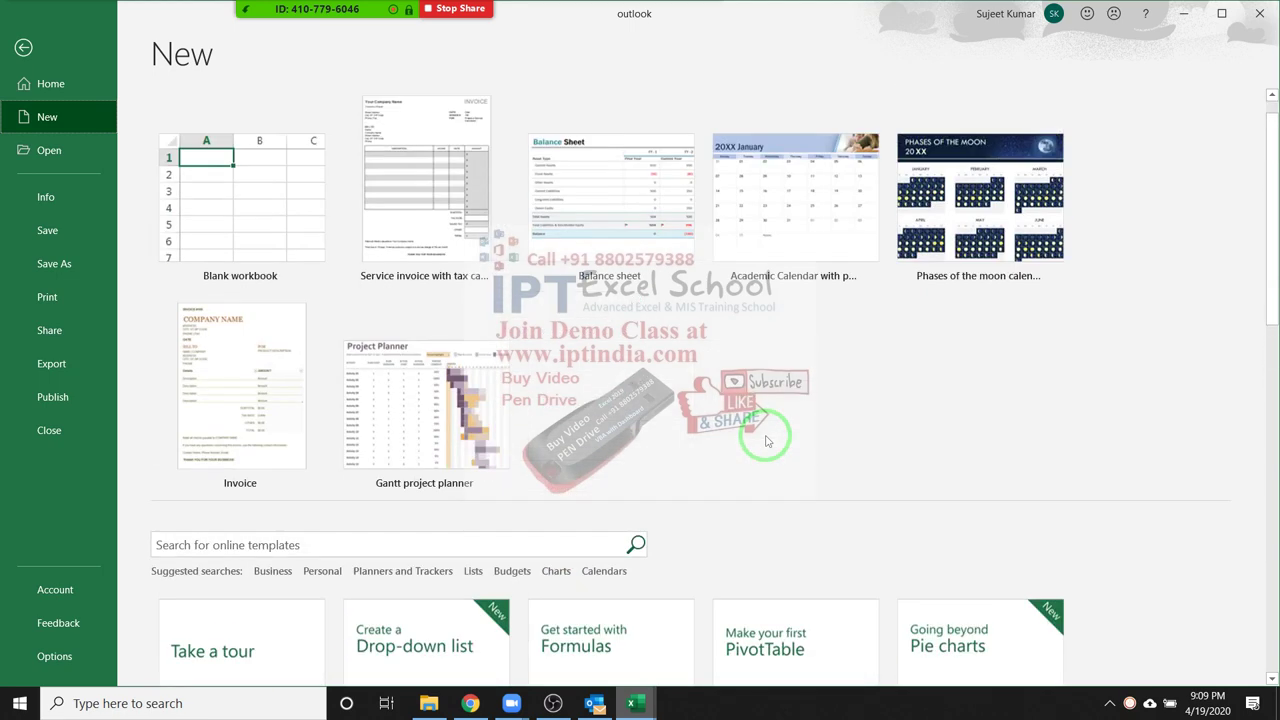
click(430, 203)
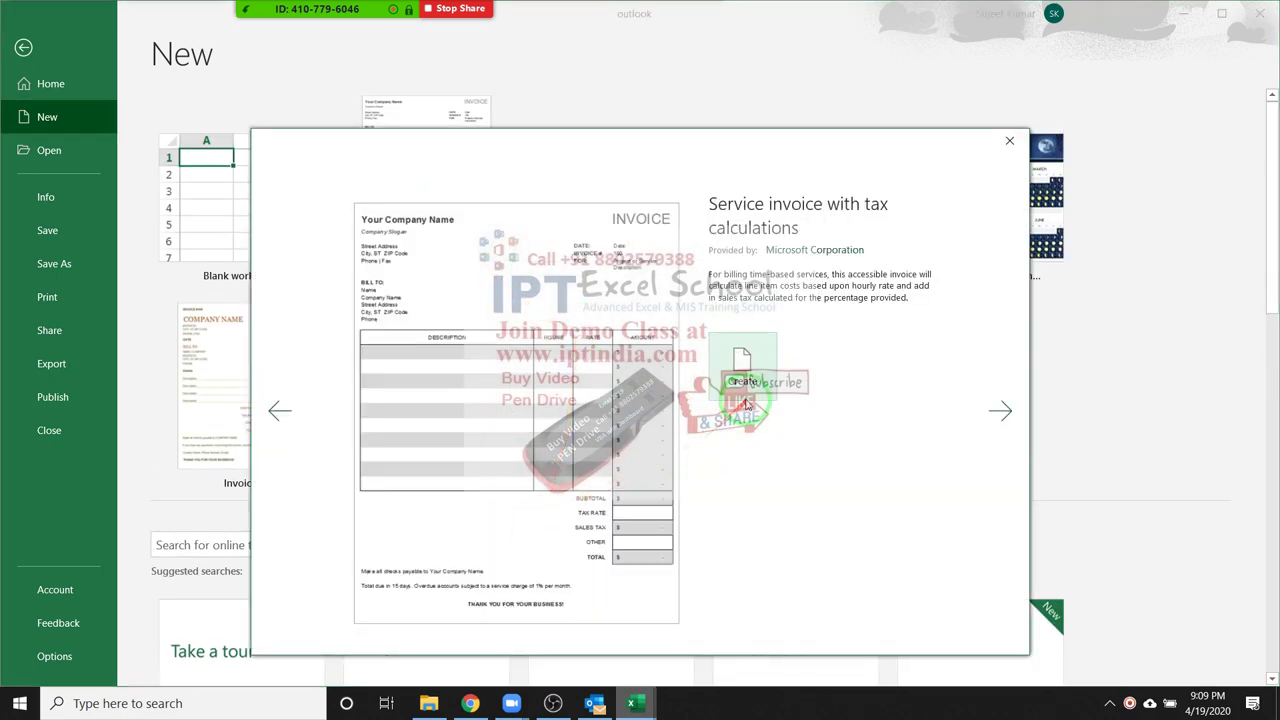
click(740, 383)
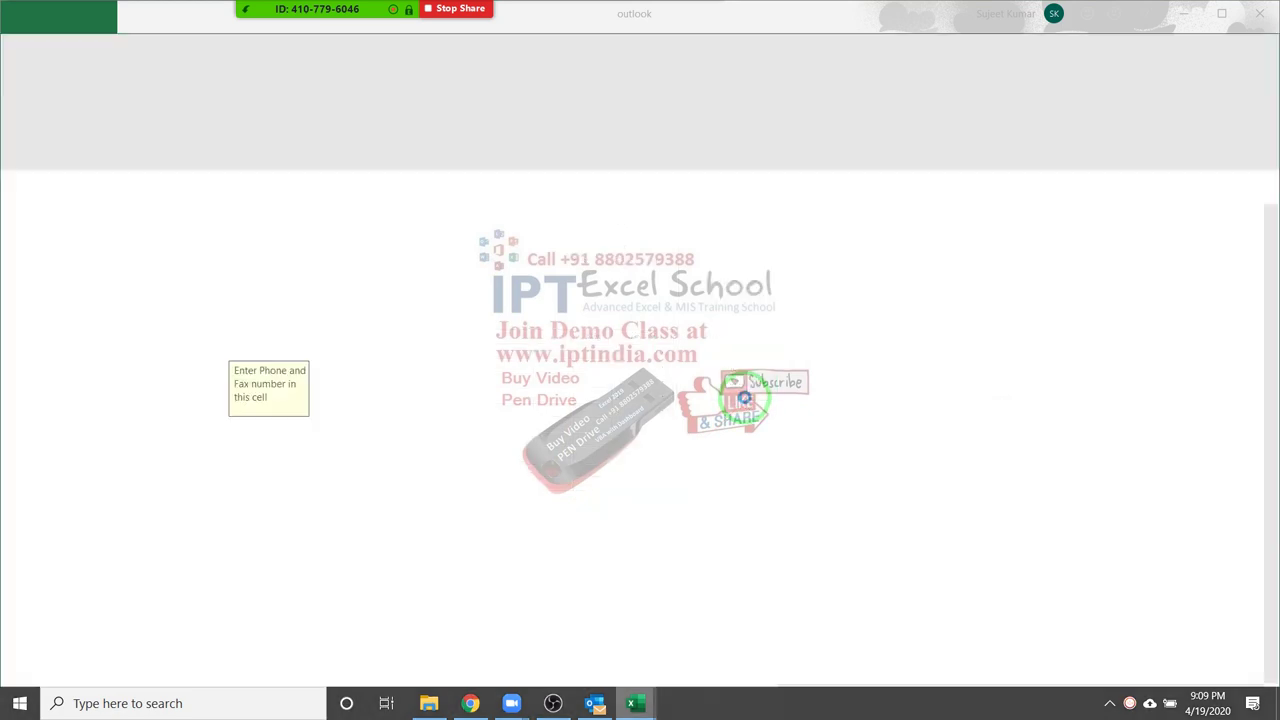
scroll(538, 582, down, 4)
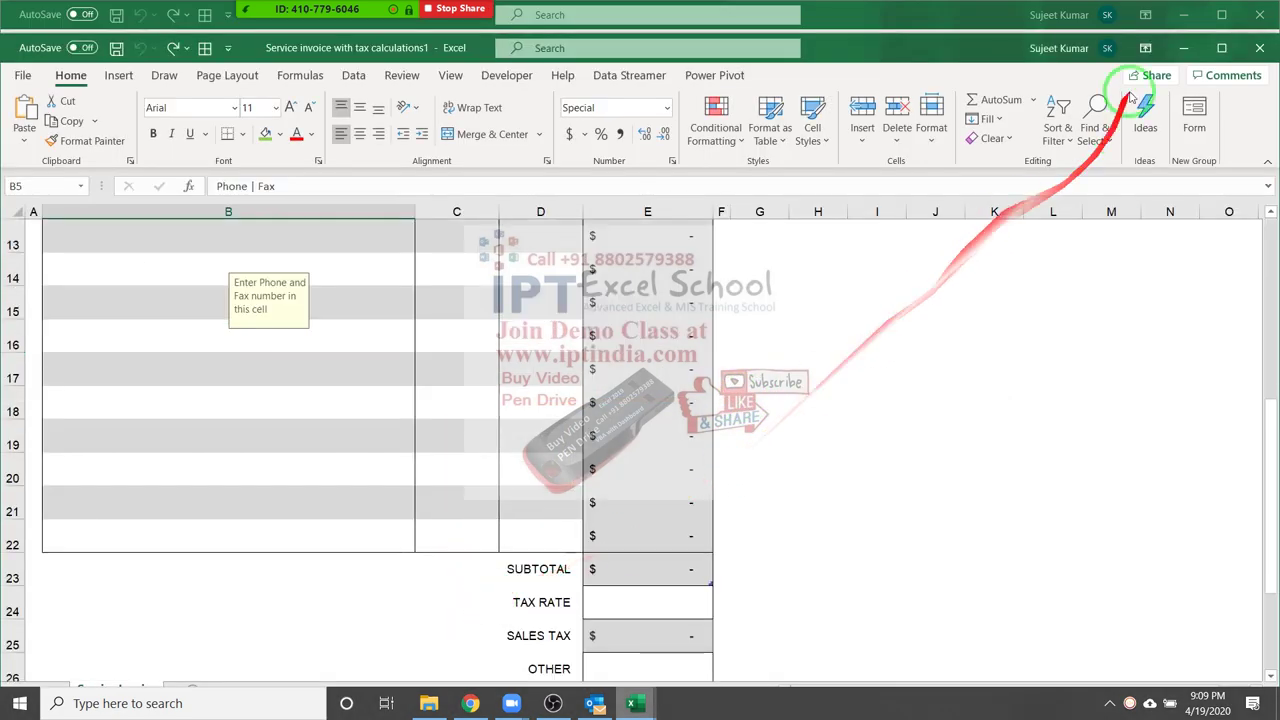
click(1221, 48)
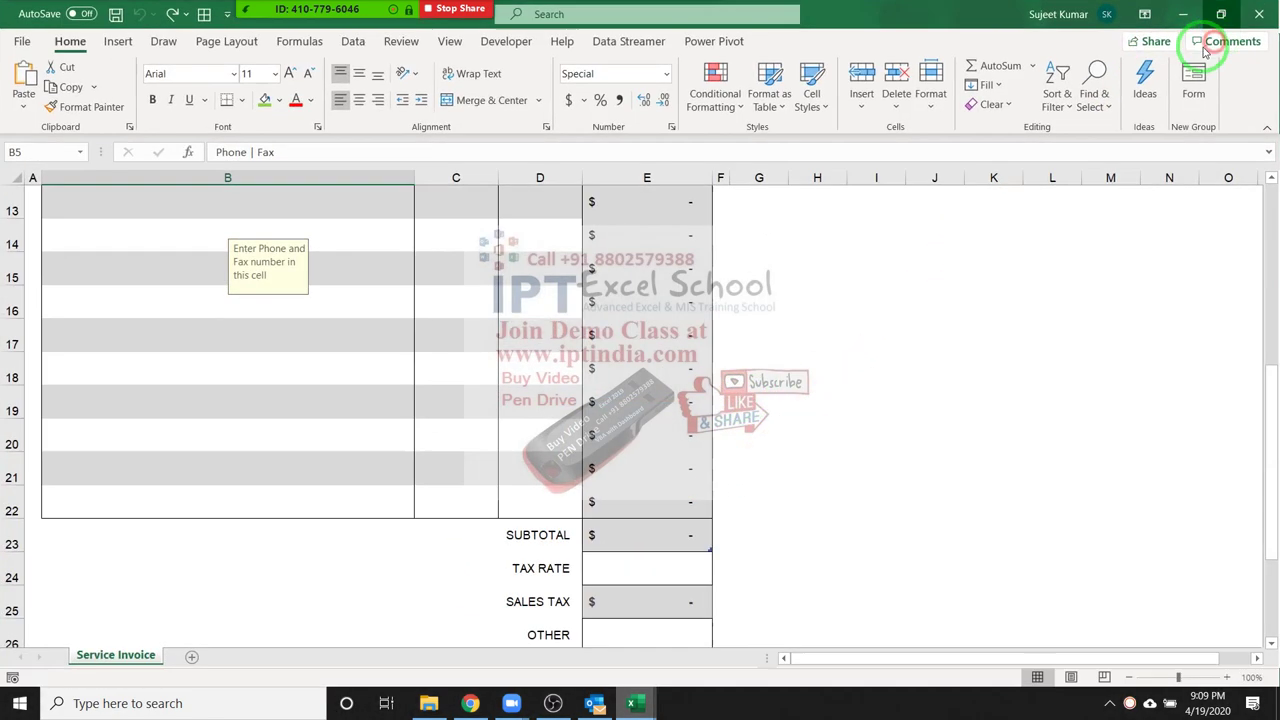
- Copy the Service Invoice sheet into outlook.xlsm, placed at the end after Sheet5
right_click(114, 657)
click(160, 497)
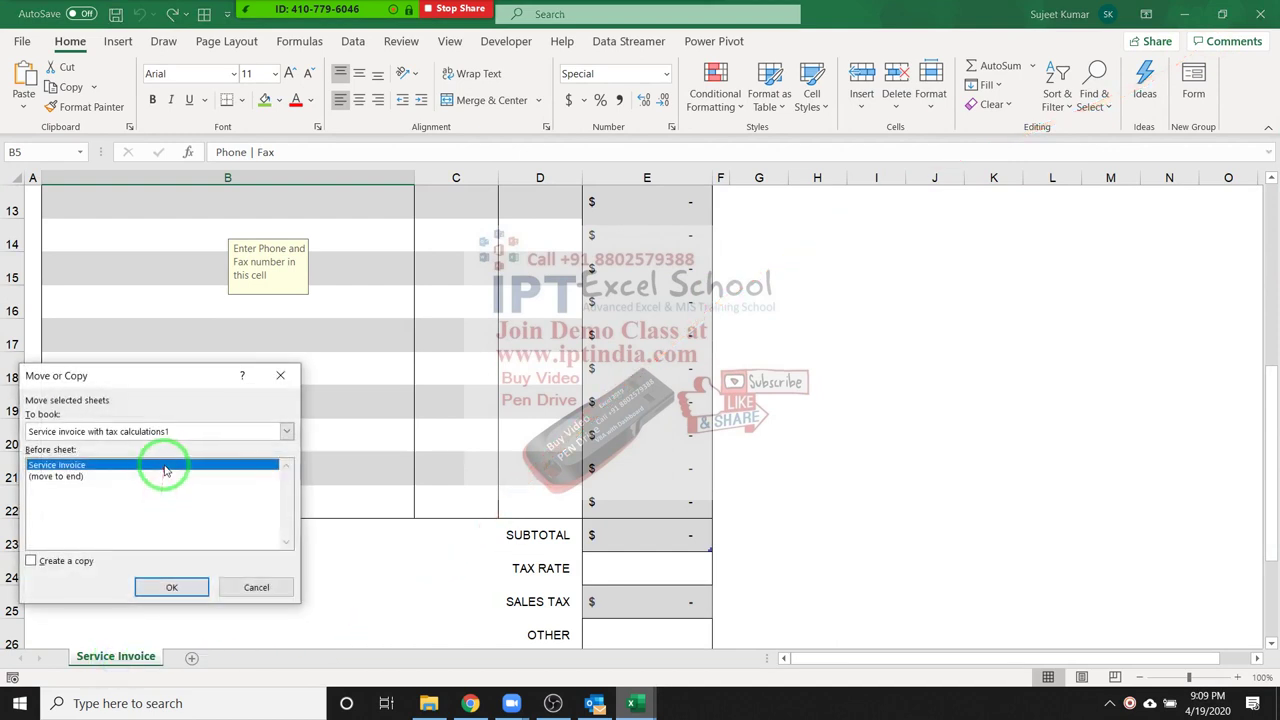
click(60, 561)
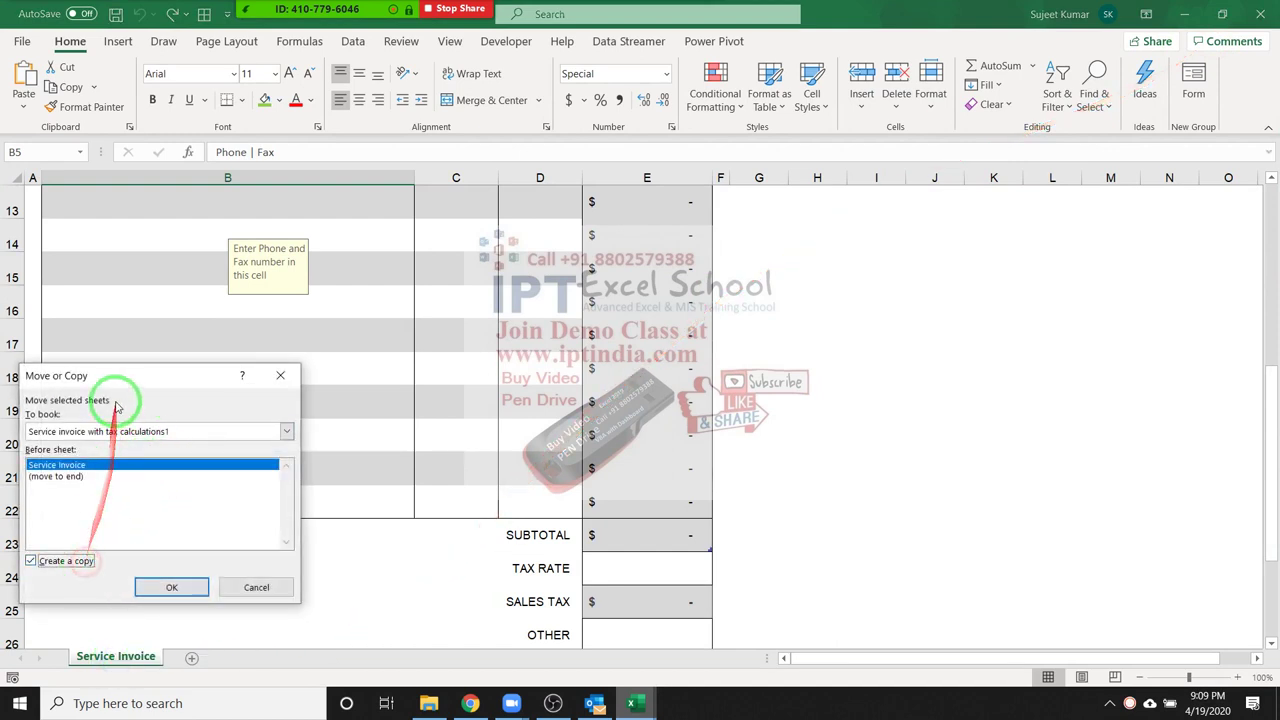
click(110, 432)
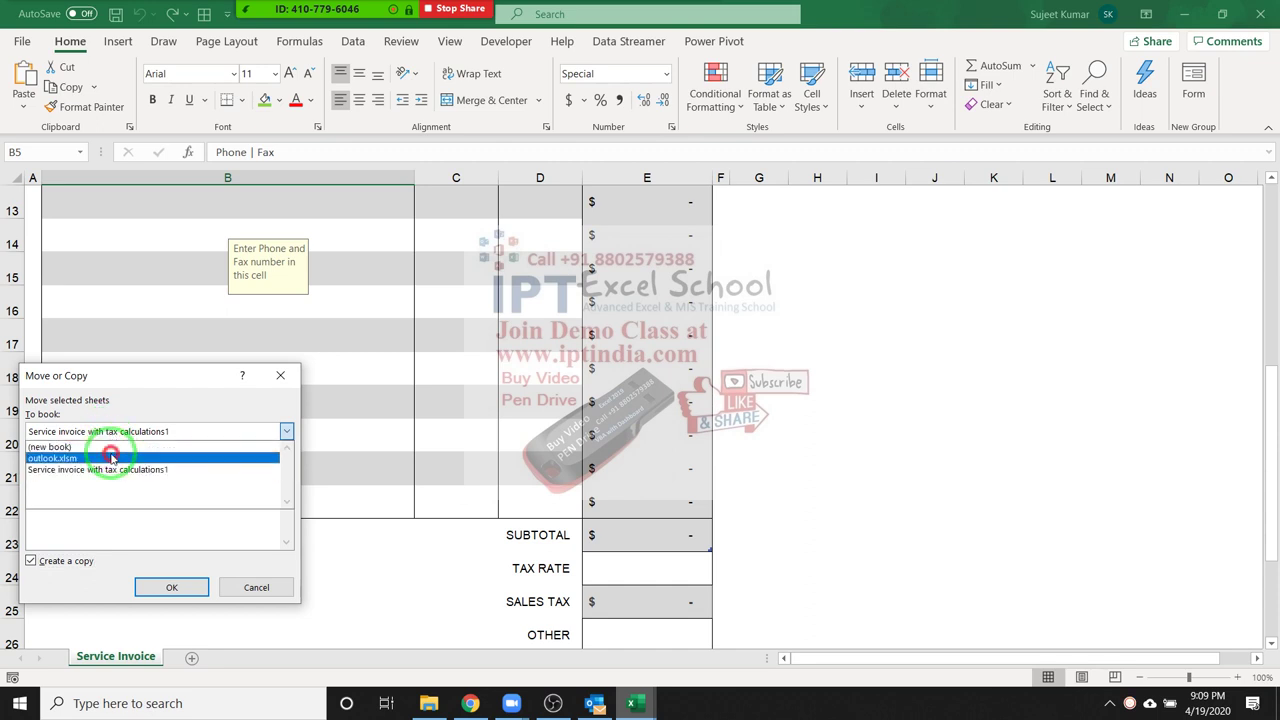
click(60, 458)
click(80, 522)
click(170, 587)
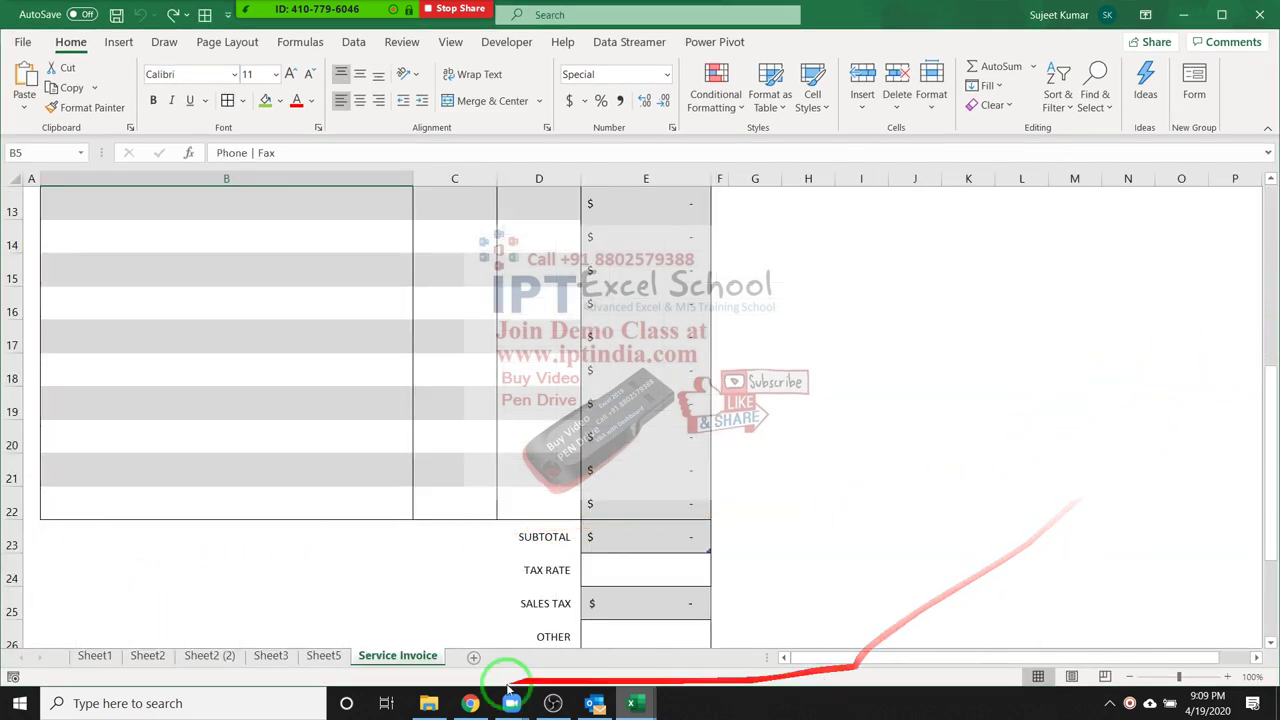
scroll(588, 587, up, 3)
- Enter 'IPT Excel School' in B1 and the company slogan in B2
scroll(588, 587, up, 1)
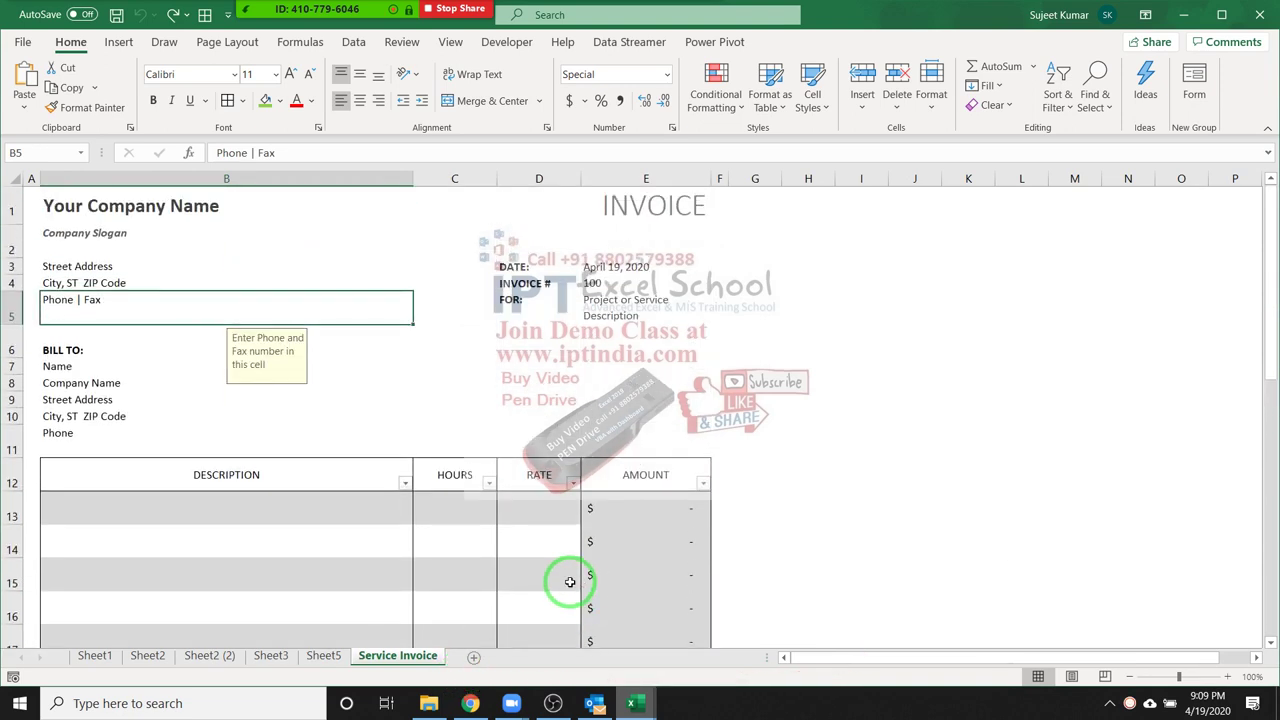
click(57, 350)
click(62, 208)
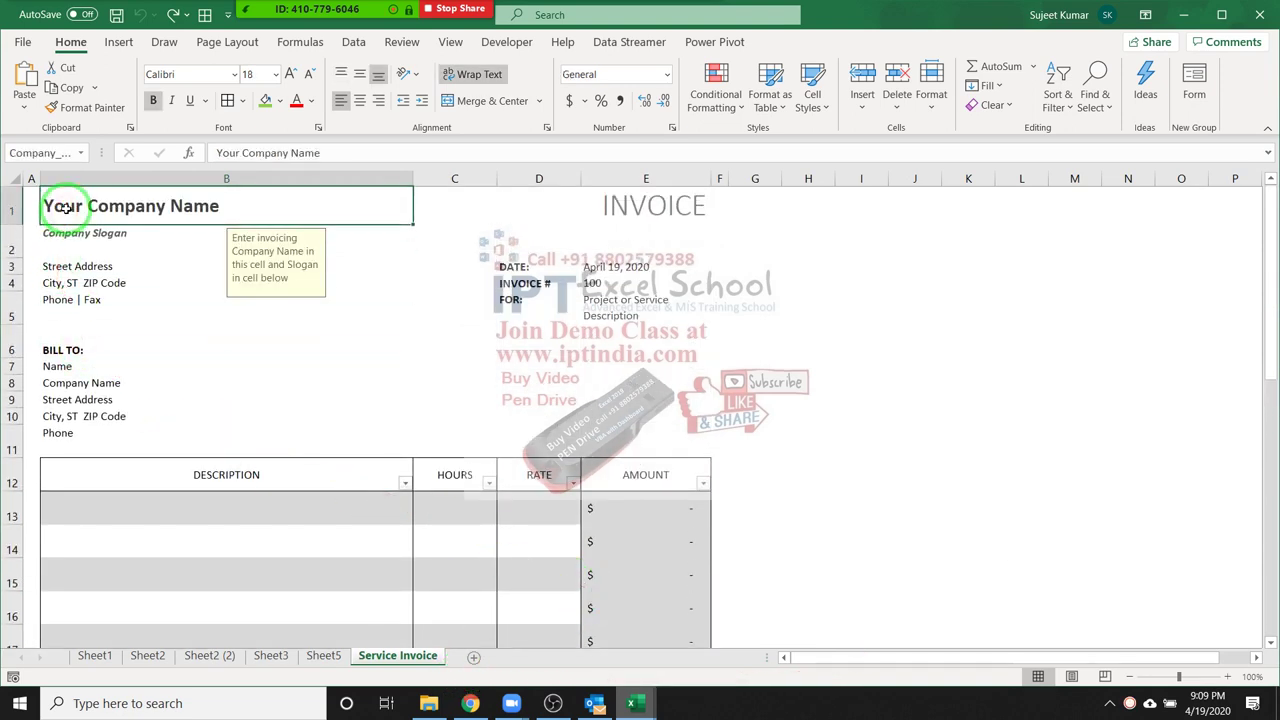
text(IPT Excel School)
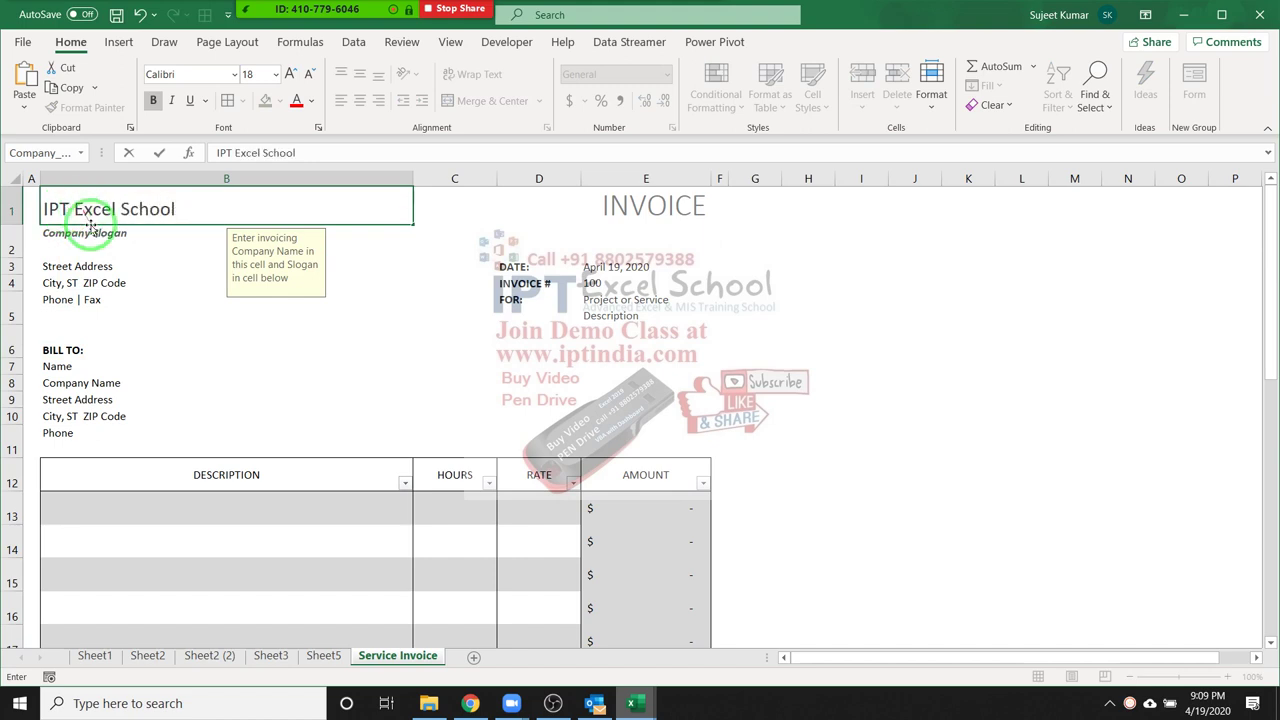
click(89, 233)
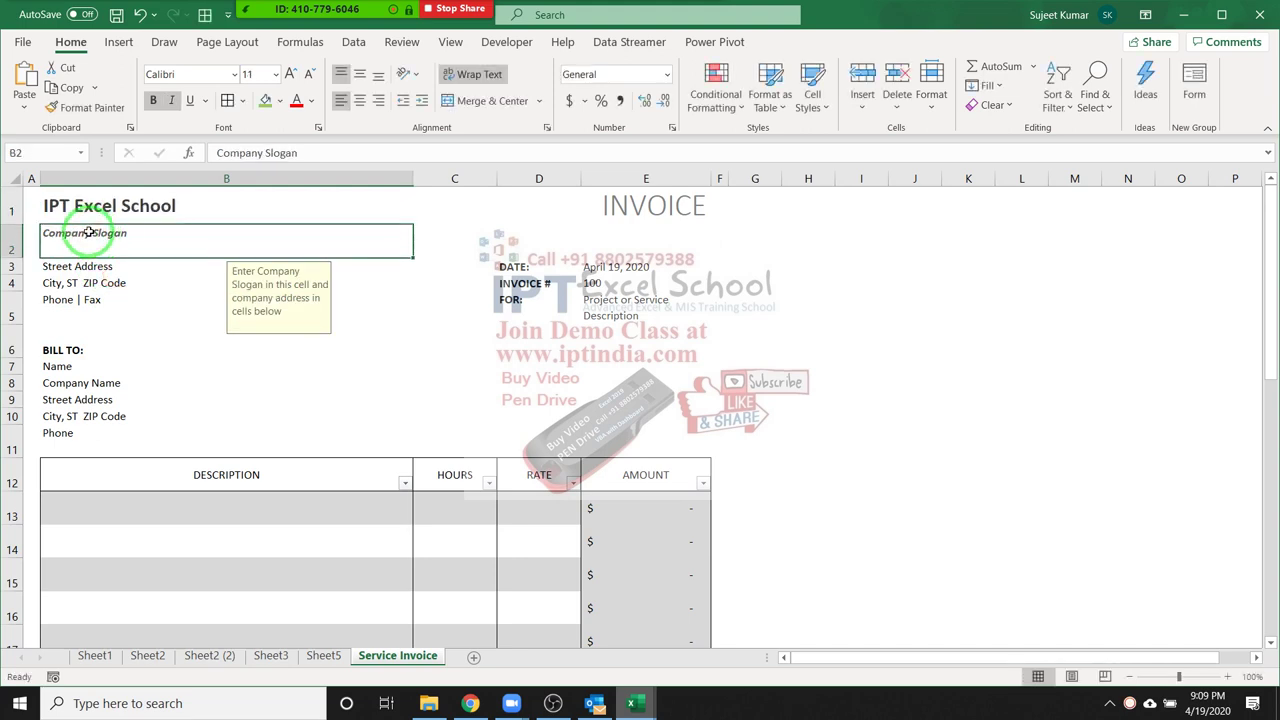
text(Lear Excel & VBA Macros)
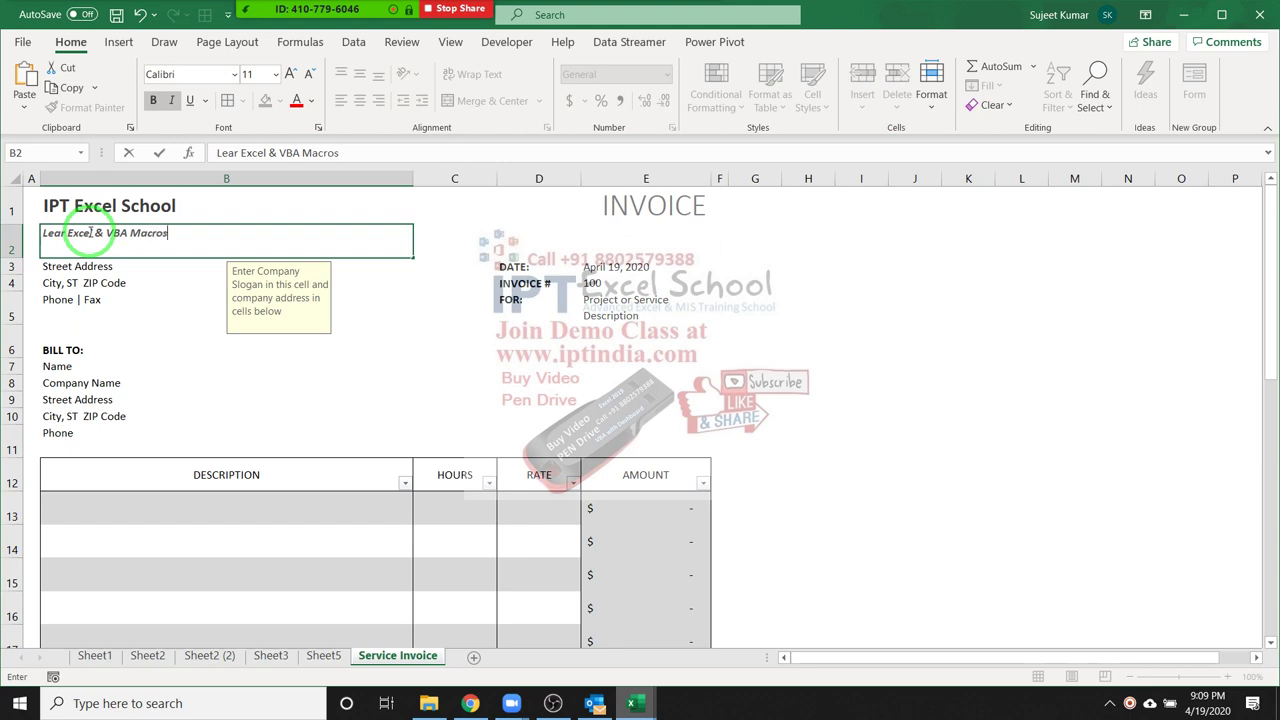
key(Return)
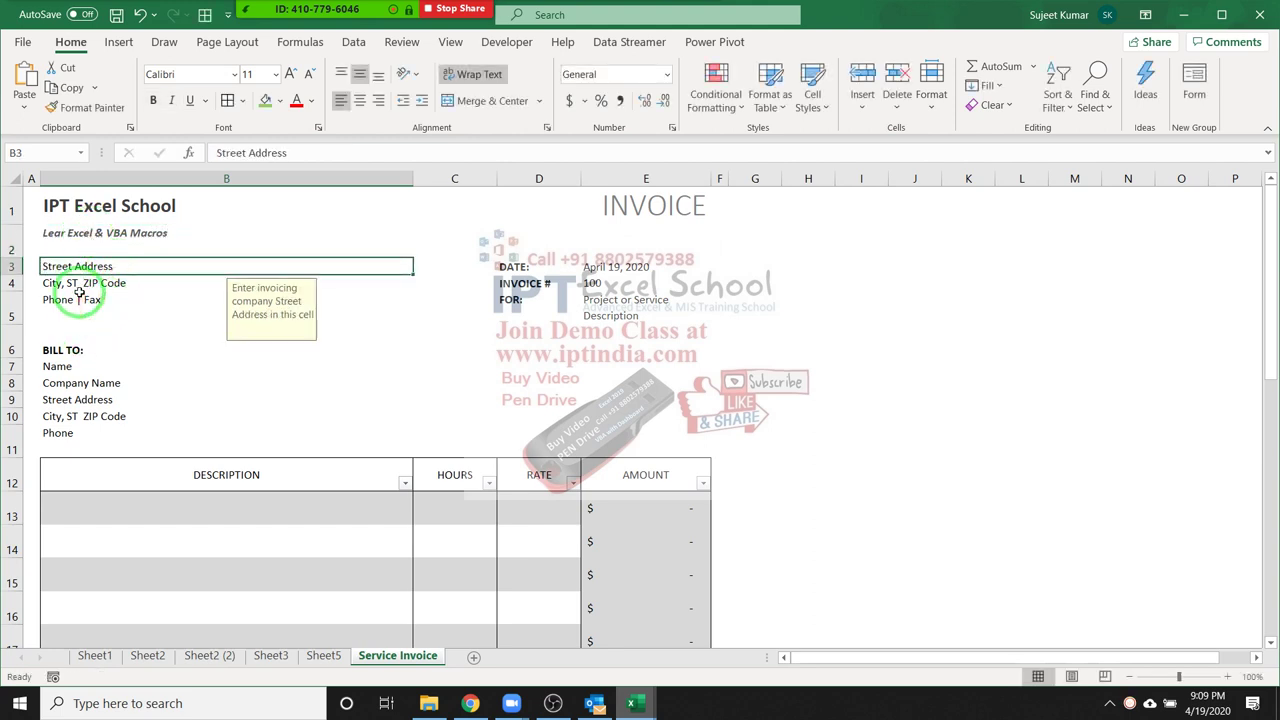
text(www.iptindia.com)
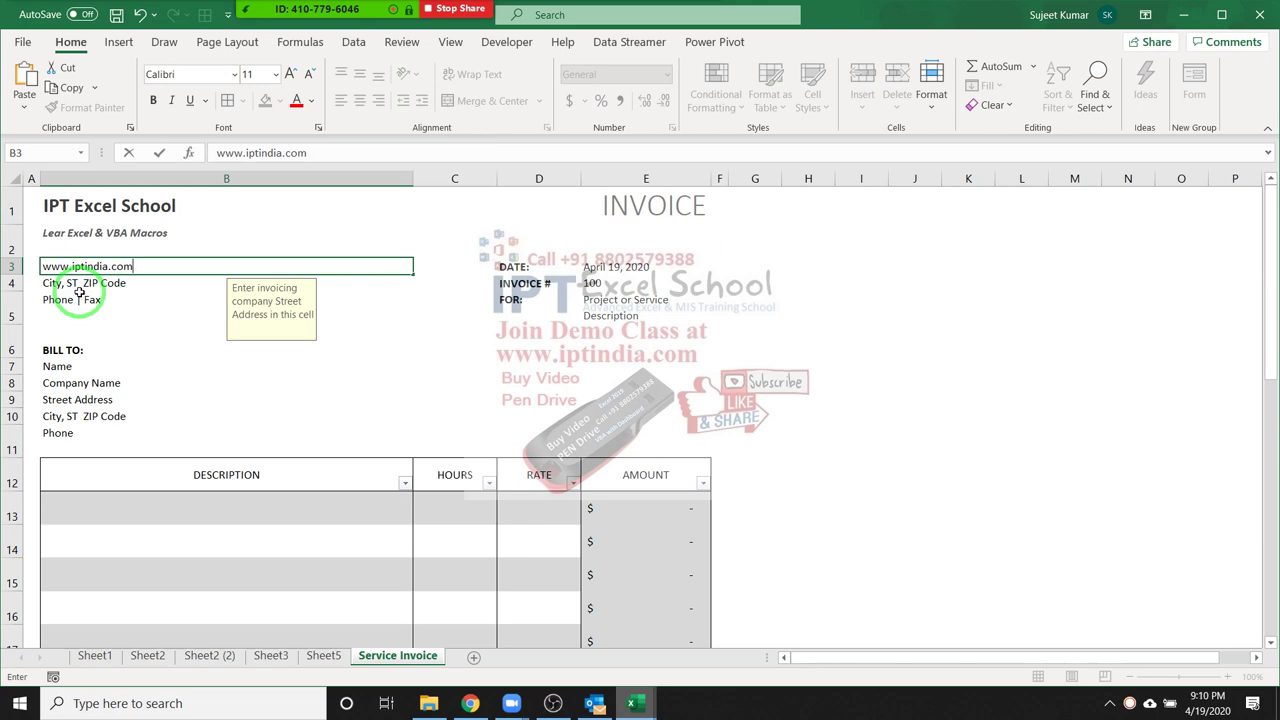
click(79, 291)
key(Delete)
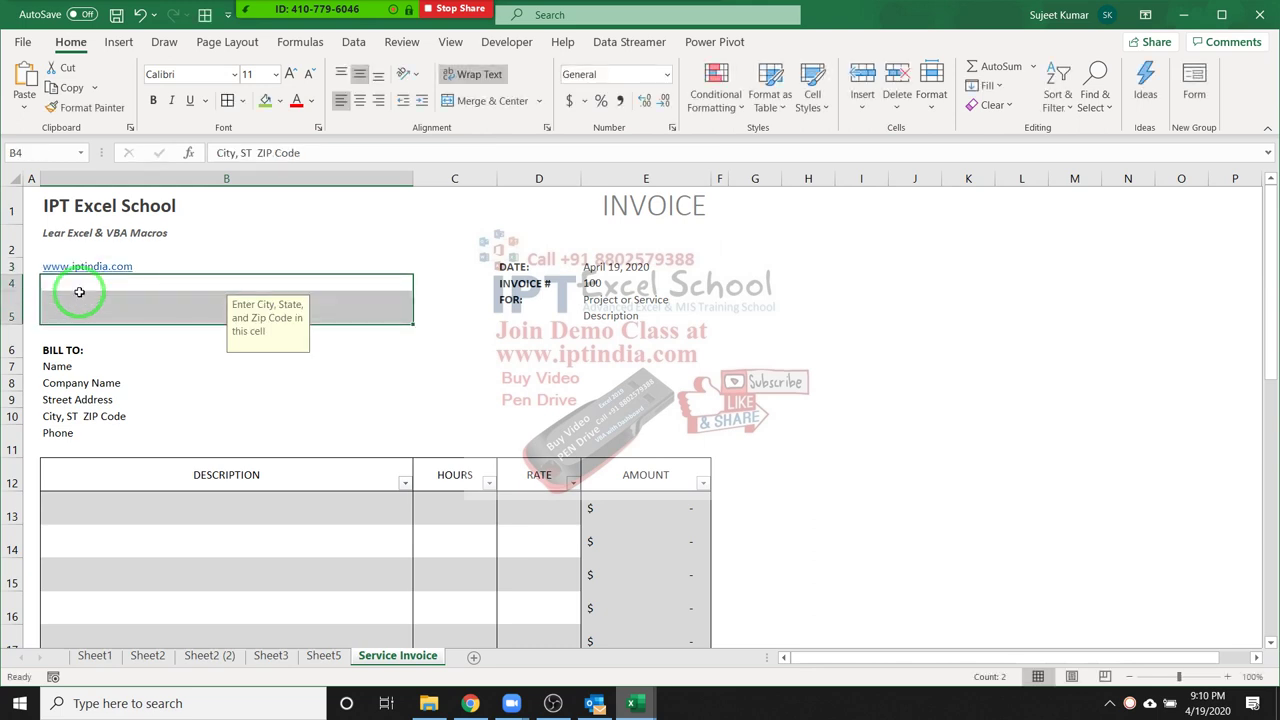
key(Right)
key(Right)
key(Right)
key(Left)
key(Left)
key(Left)
key(Left)
key(Down)
key(Down)
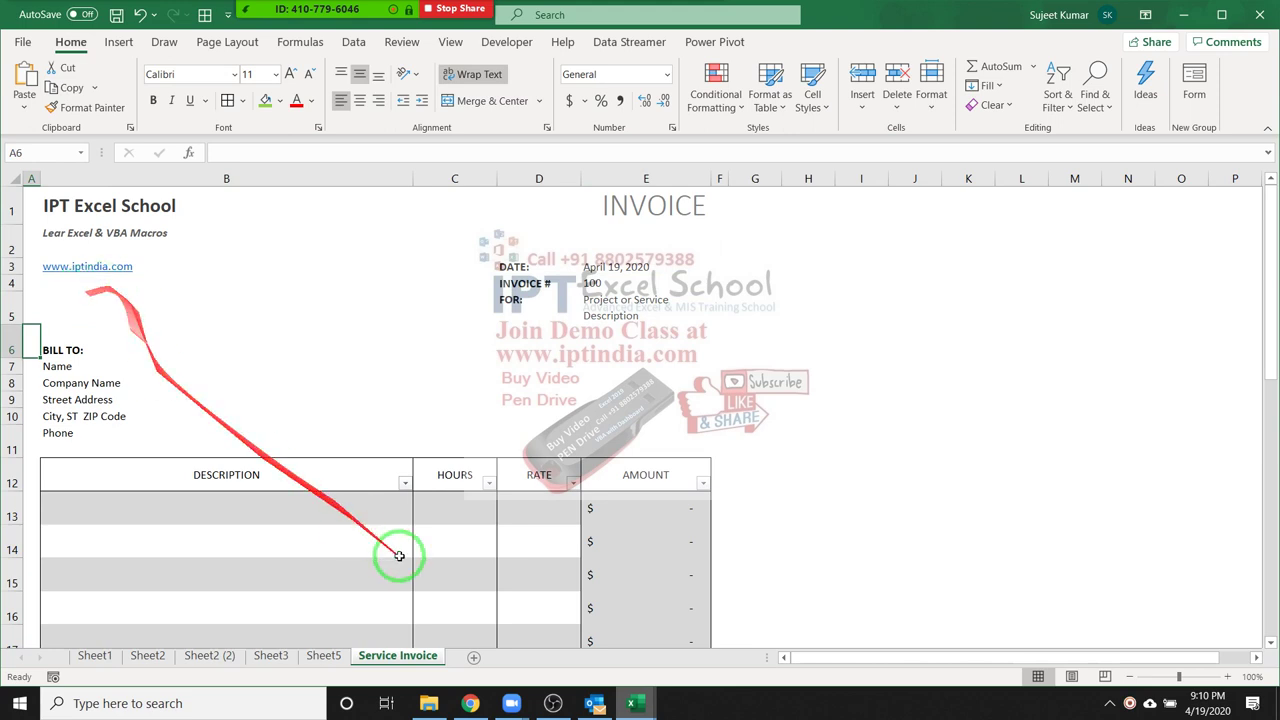
click(474, 657)
double_click(474, 657)
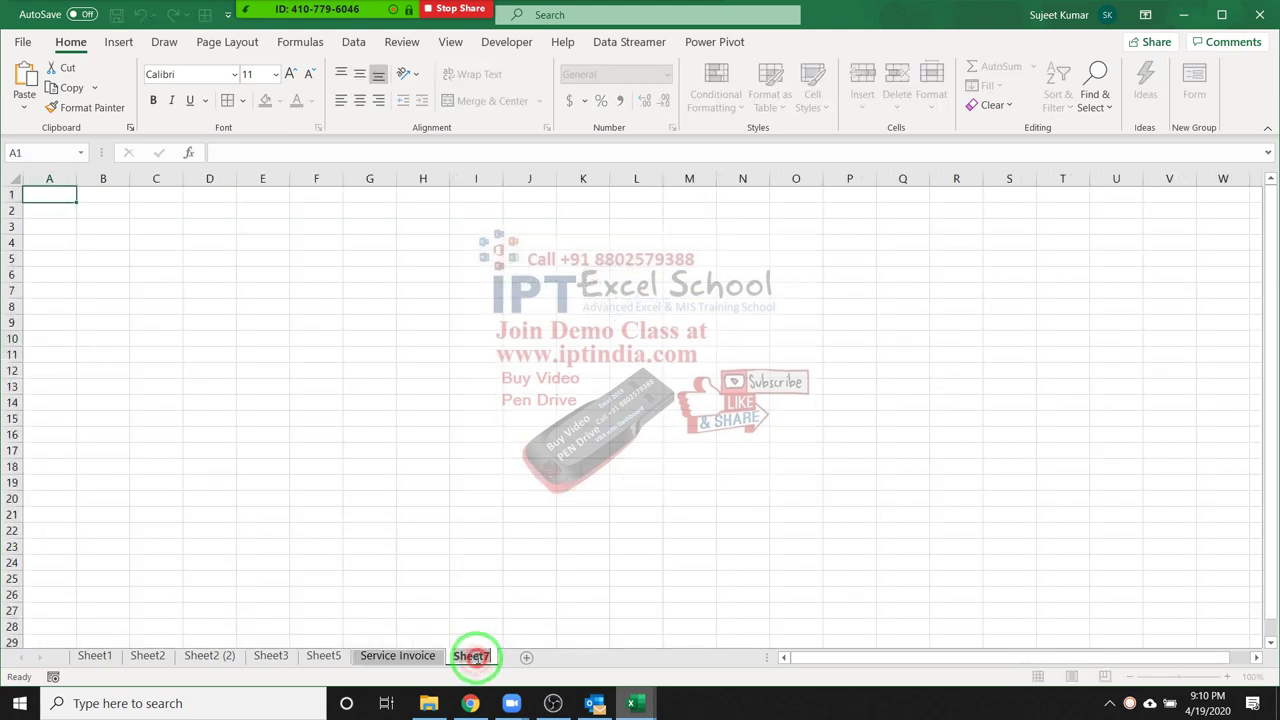
- Name the new sheet Data and enter headers ID, Name, Product in A1:C1
click(262, 305)
click(58, 207)
click(60, 190)
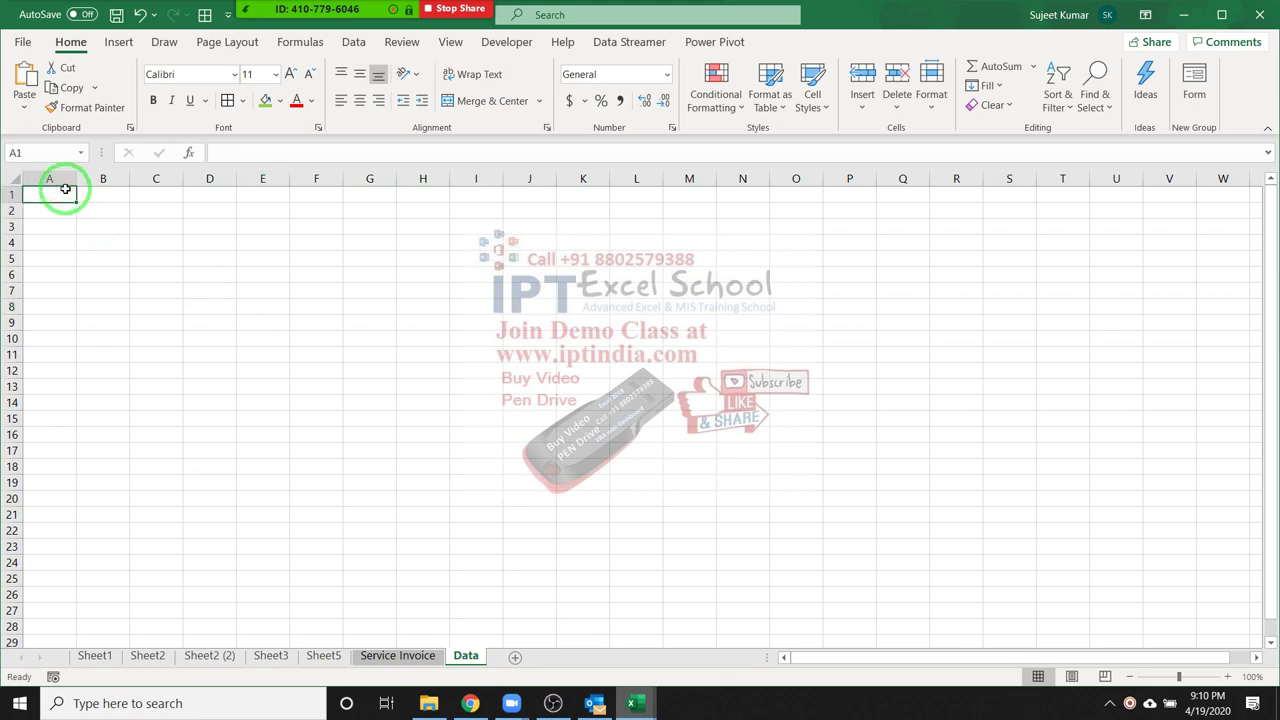
text(IDq)
key(Tab)
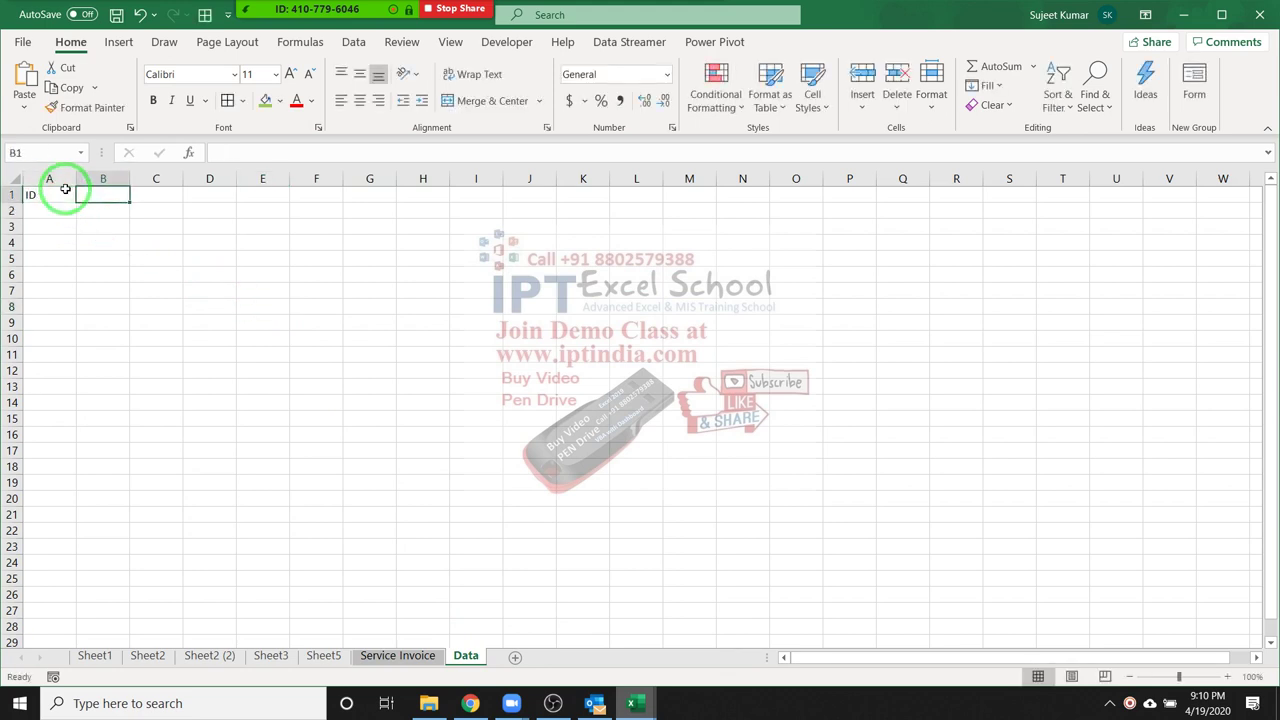
text(Name)
key(Tab)
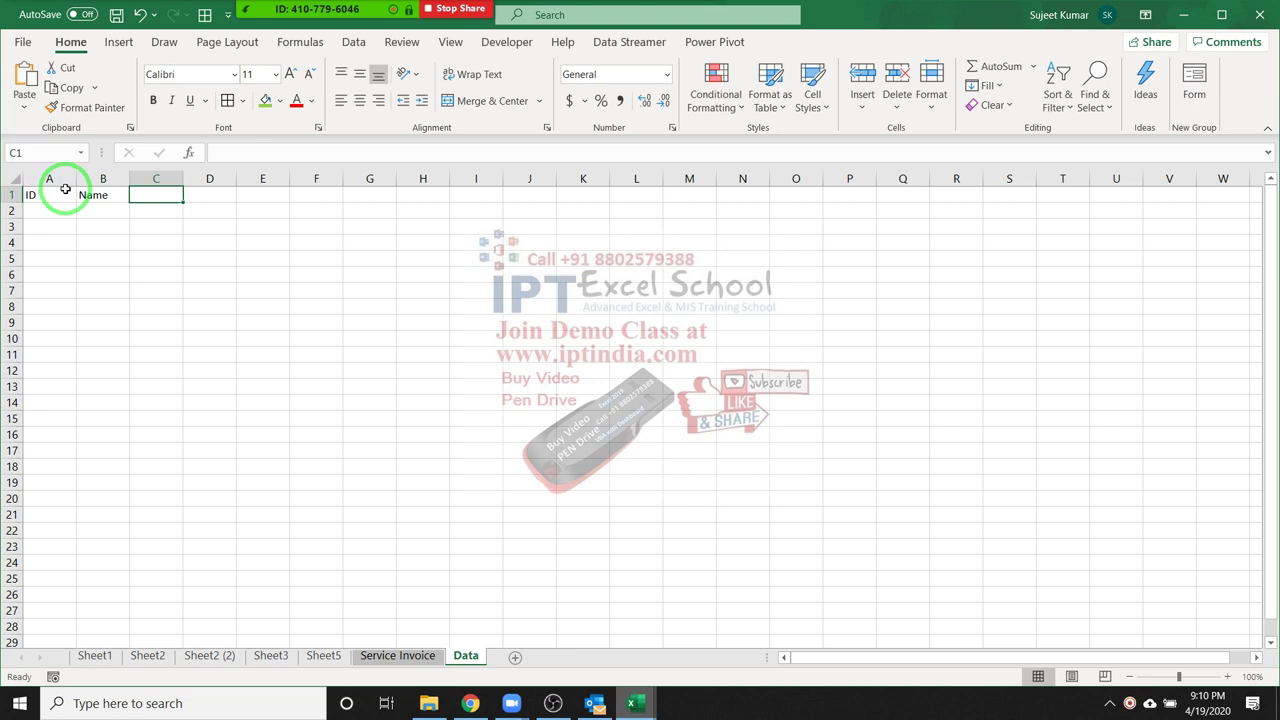
text(Product)
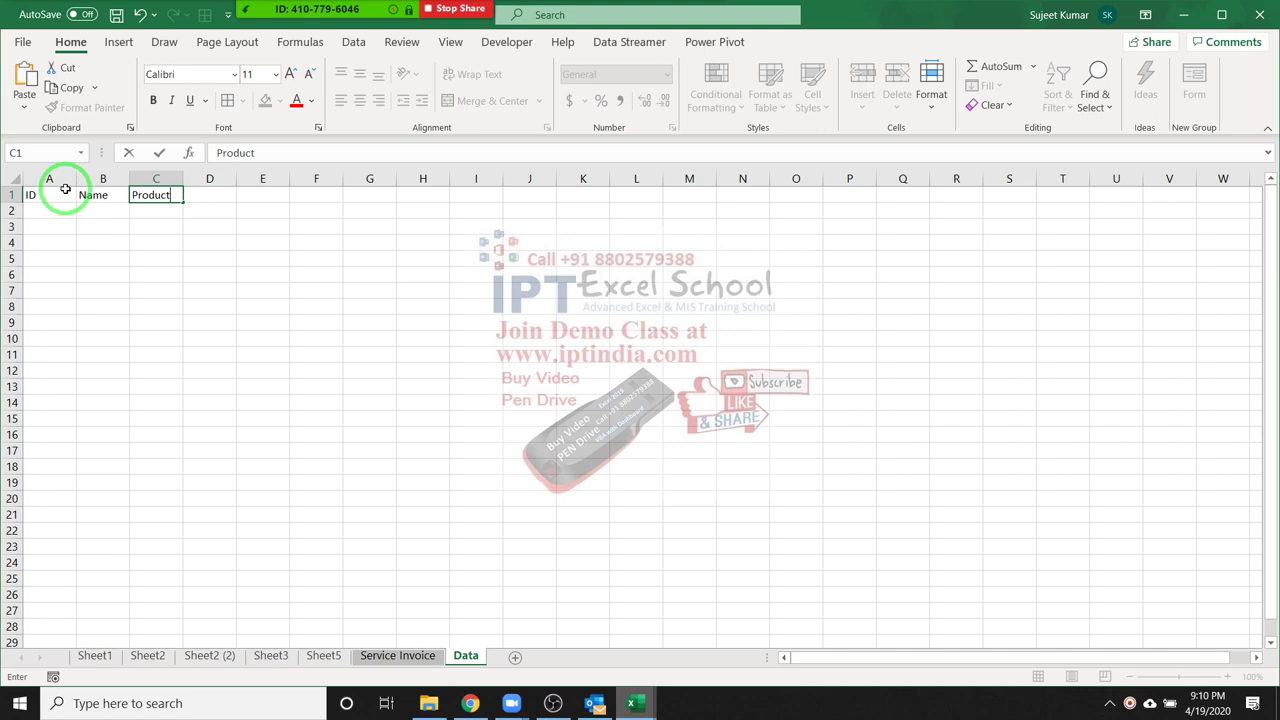
key(Tab)
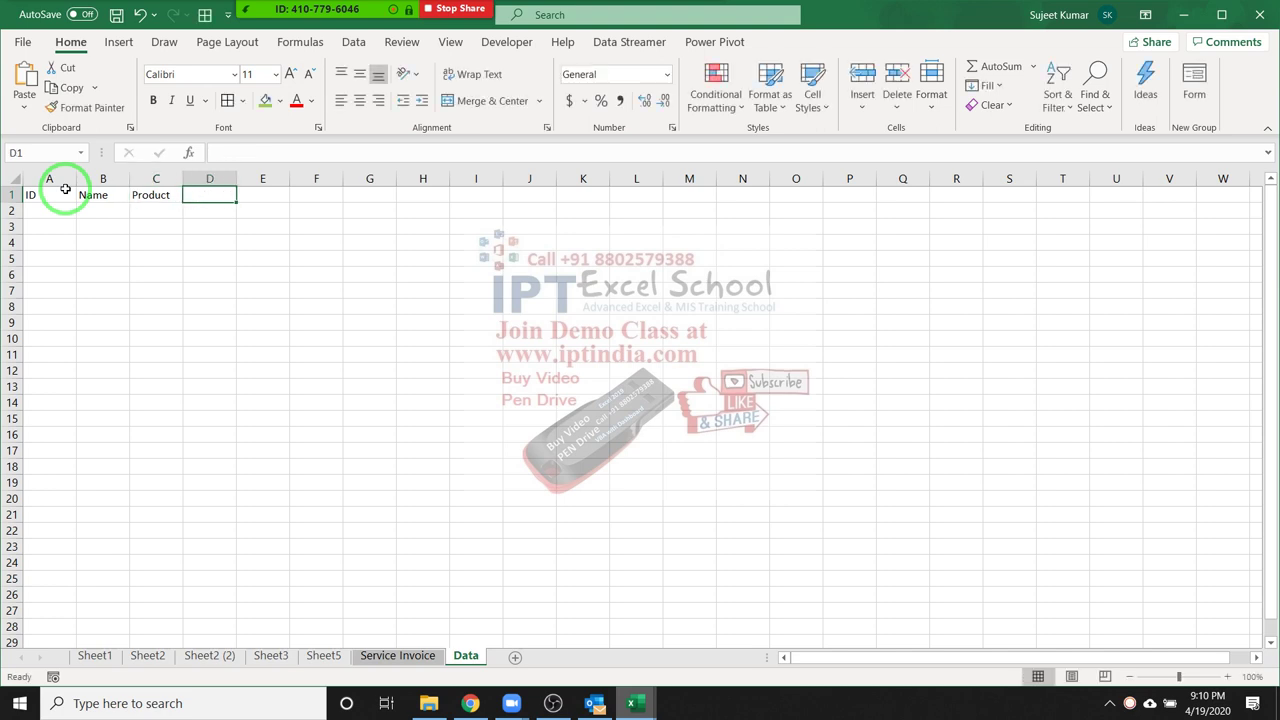
- Add the Qty, Rate and Amt headers in D1:F1 and return to Service Invoice
text(Qty)
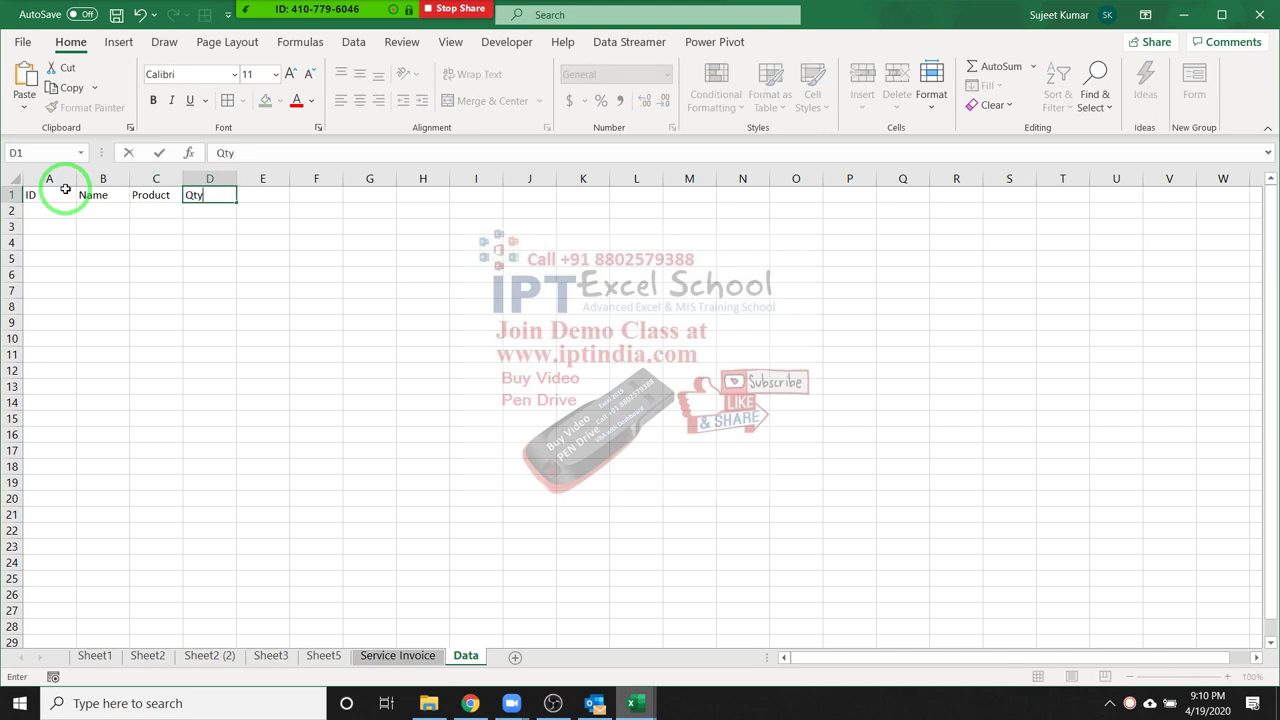
key(Tab)
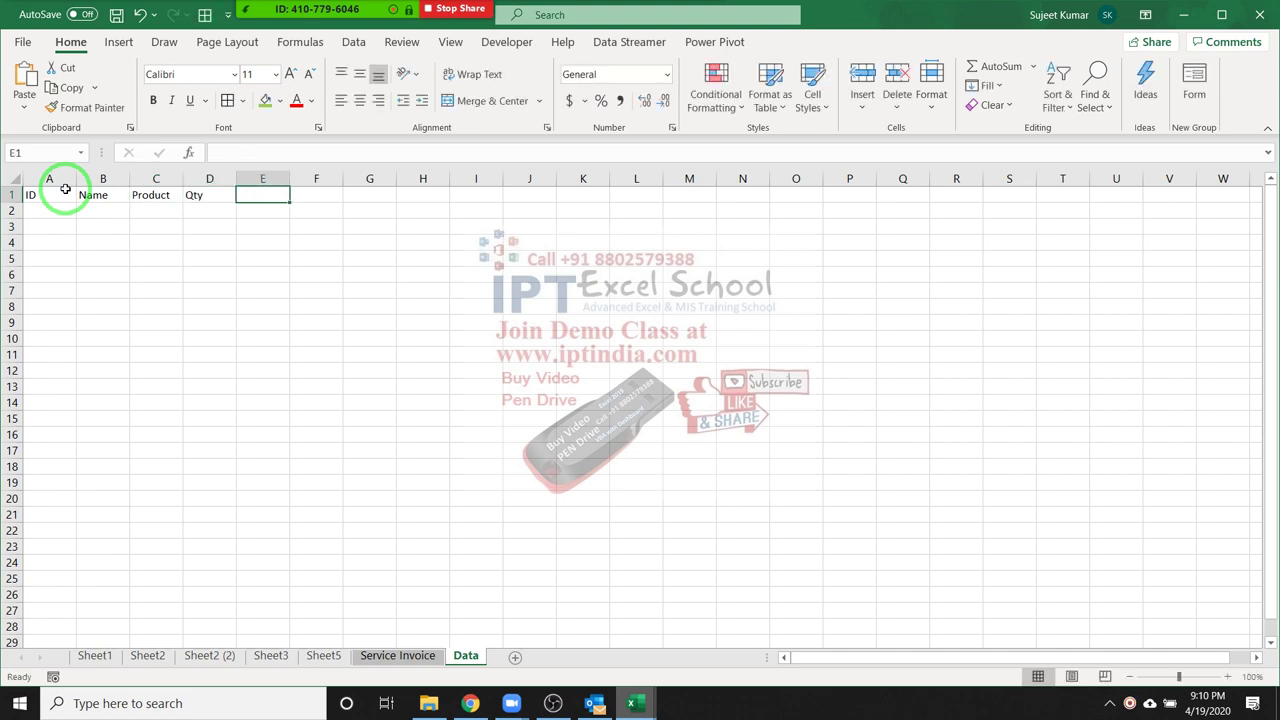
text(ate)
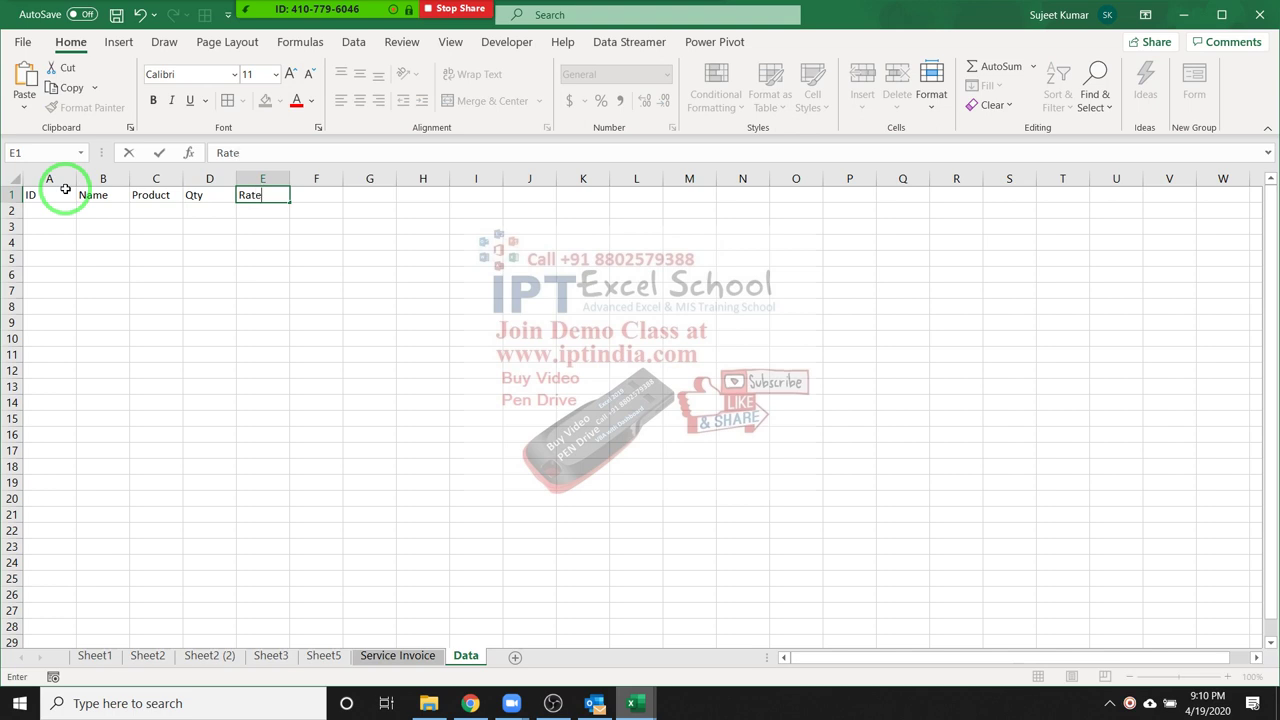
key(Return)
key(Up)
key(Right)
key(Right)
key(Right)
key(Right)
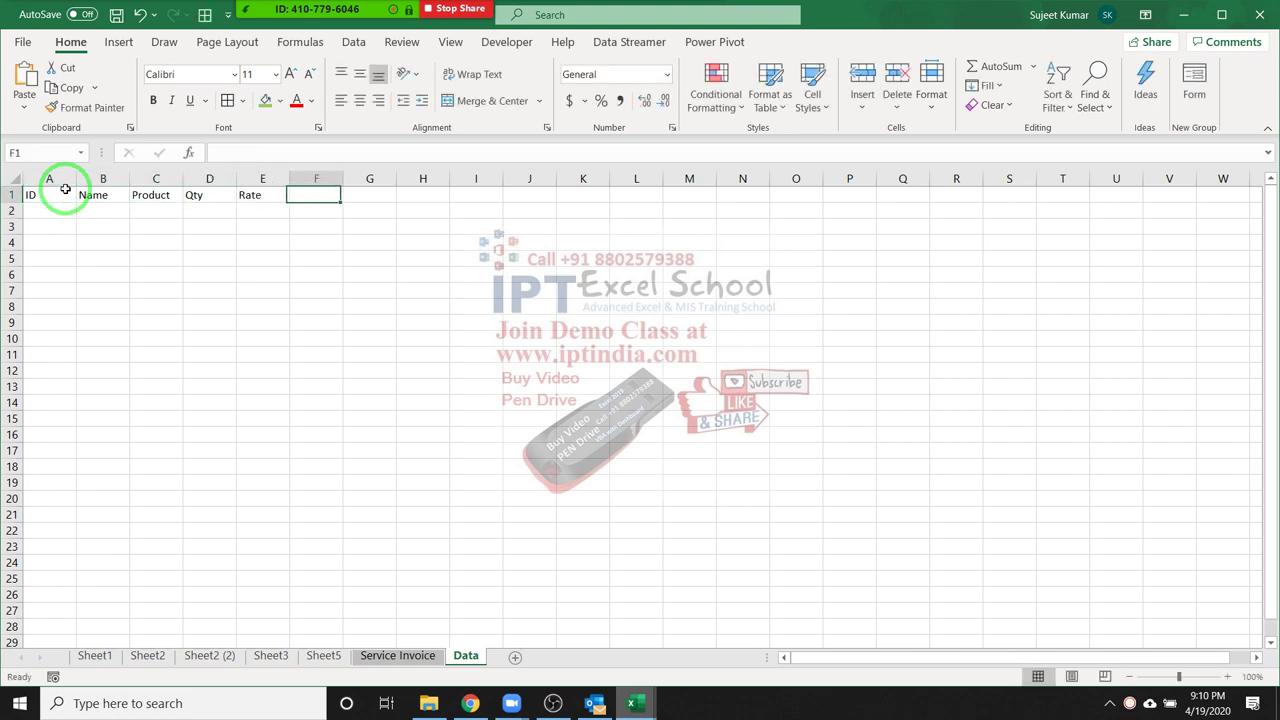
text(Amt)
key(Return)
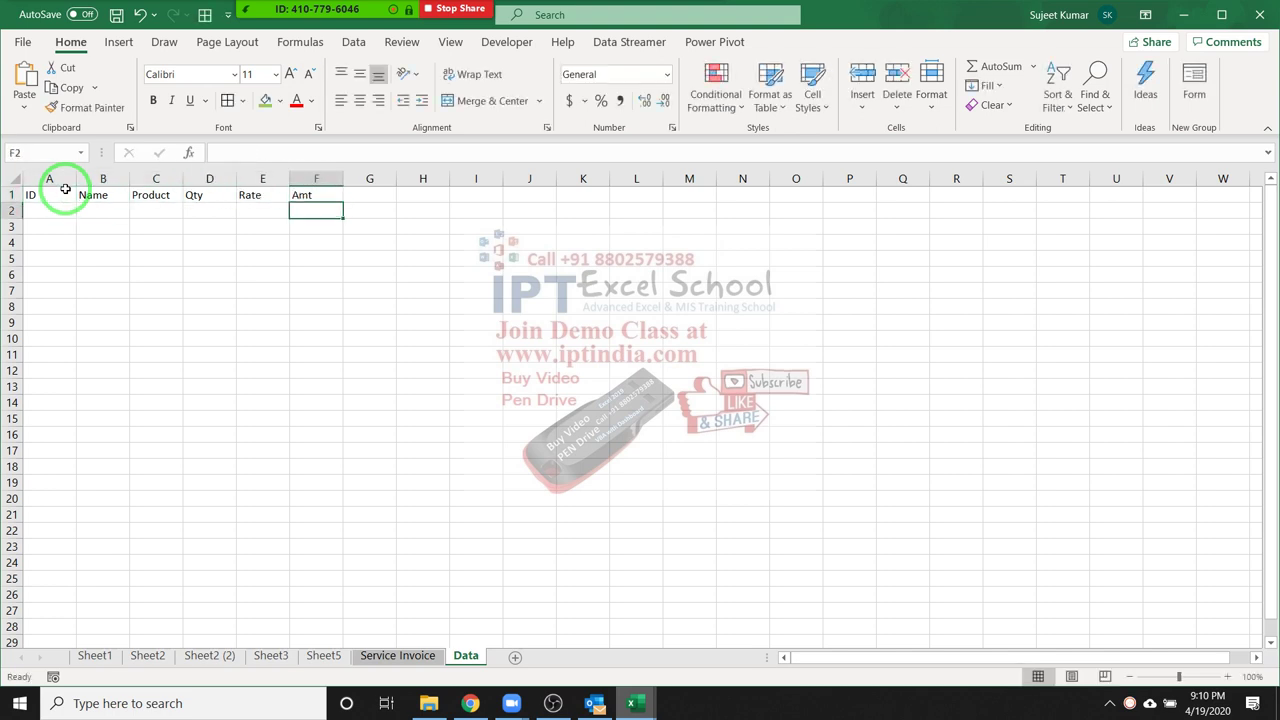
click(365, 665)
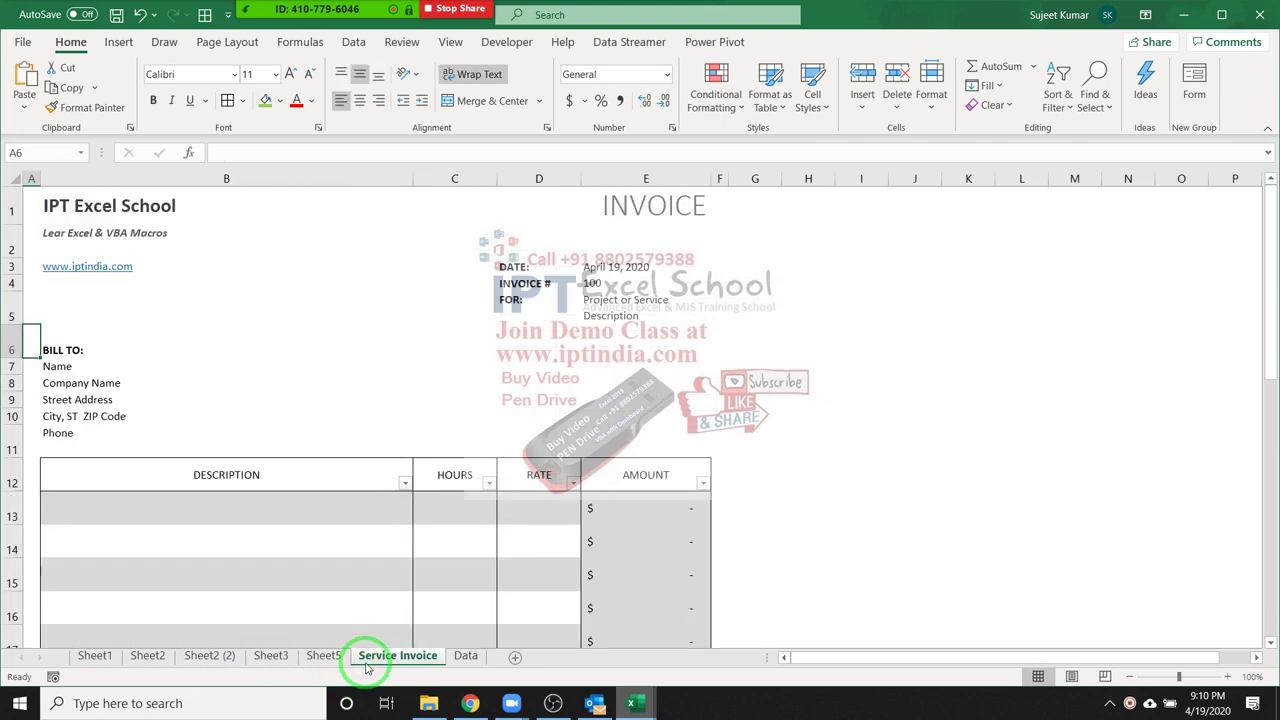
- Enter ID 1 in cell A7 beside the BILL TO name
click(128, 358)
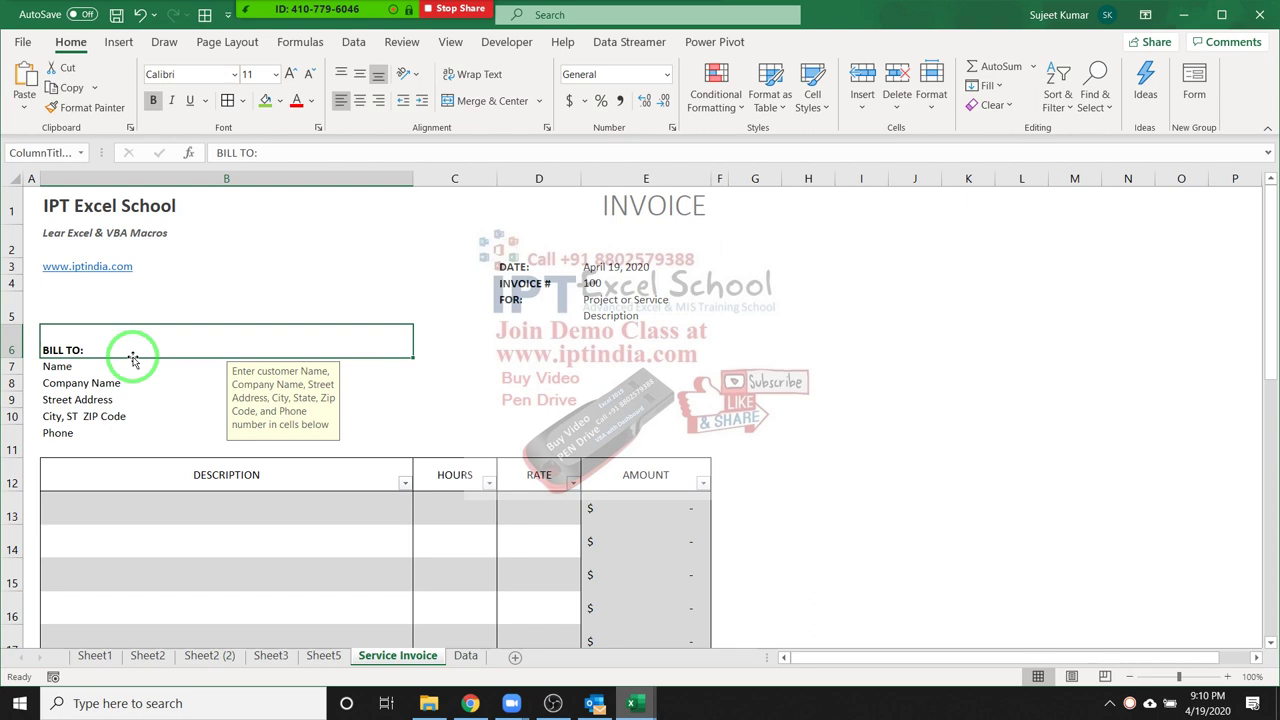
click(133, 359)
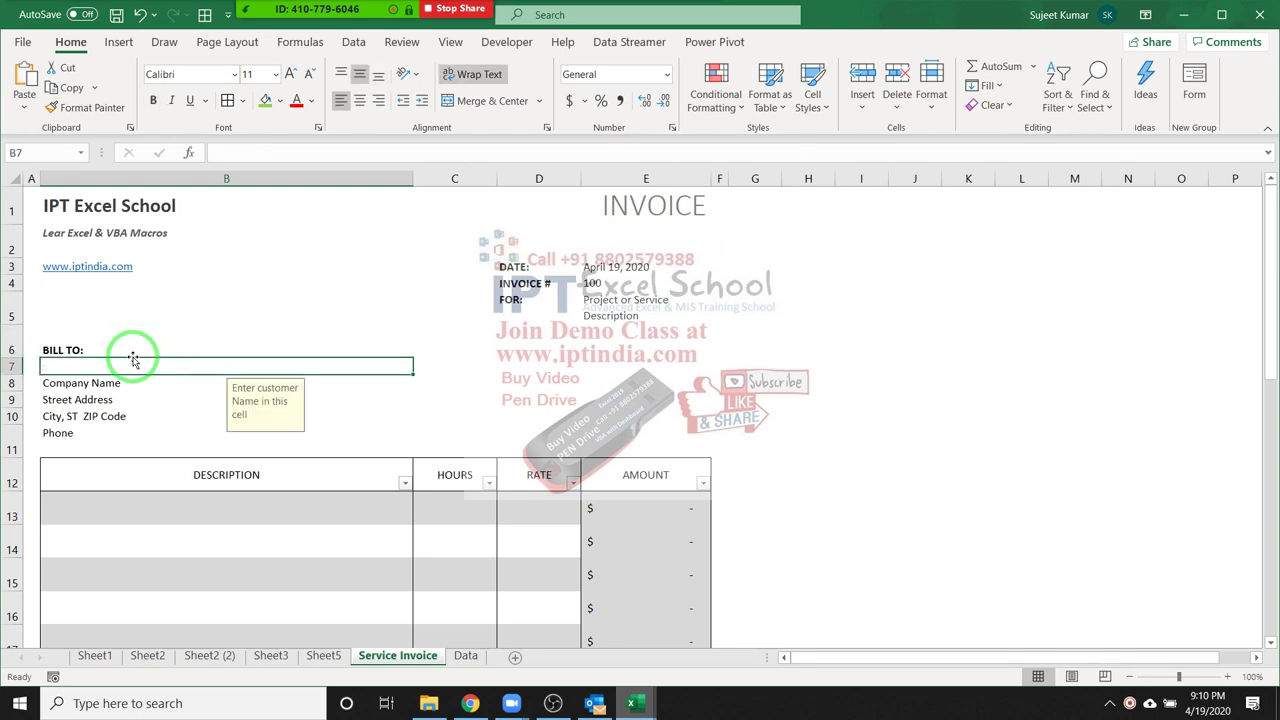
key(Up)
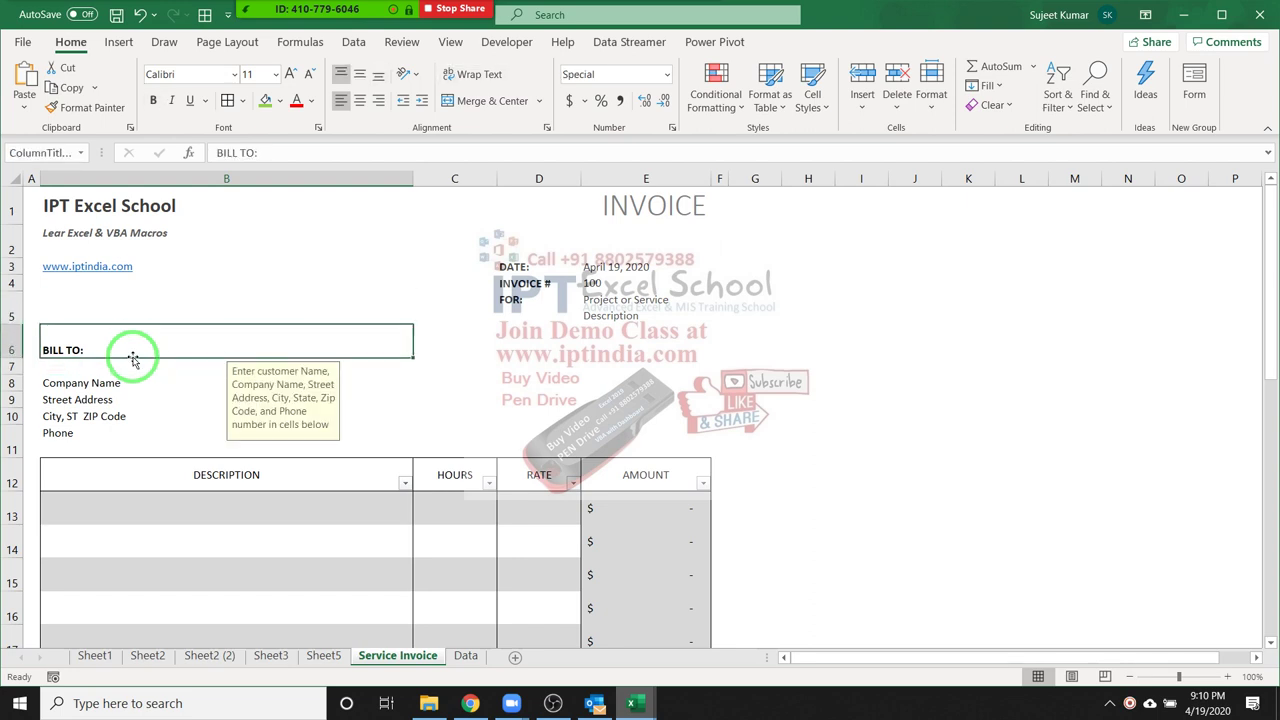
key(Down)
key(Down)
key(Up)
key(Left)
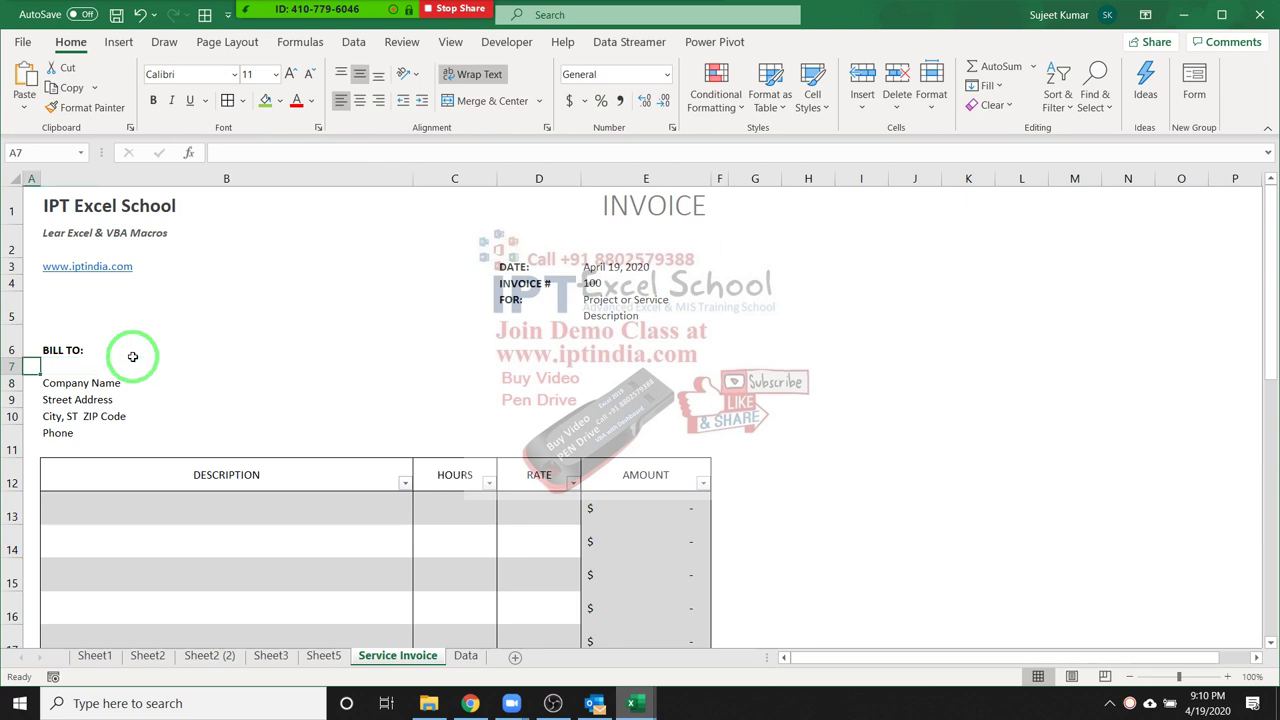
text(1)
key(Tab)
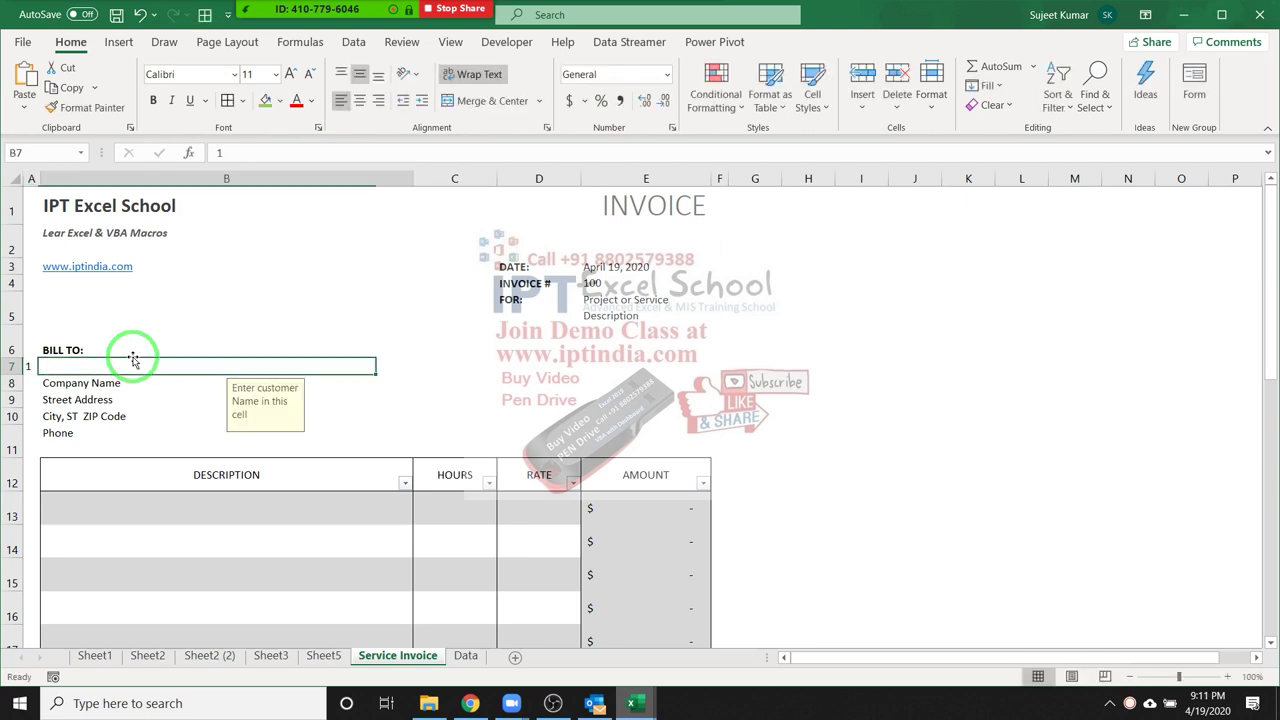
- Enter =VLOOKUP(A7,Data!A:F,2,0) in B7 to look up the customer name
text(=vl)
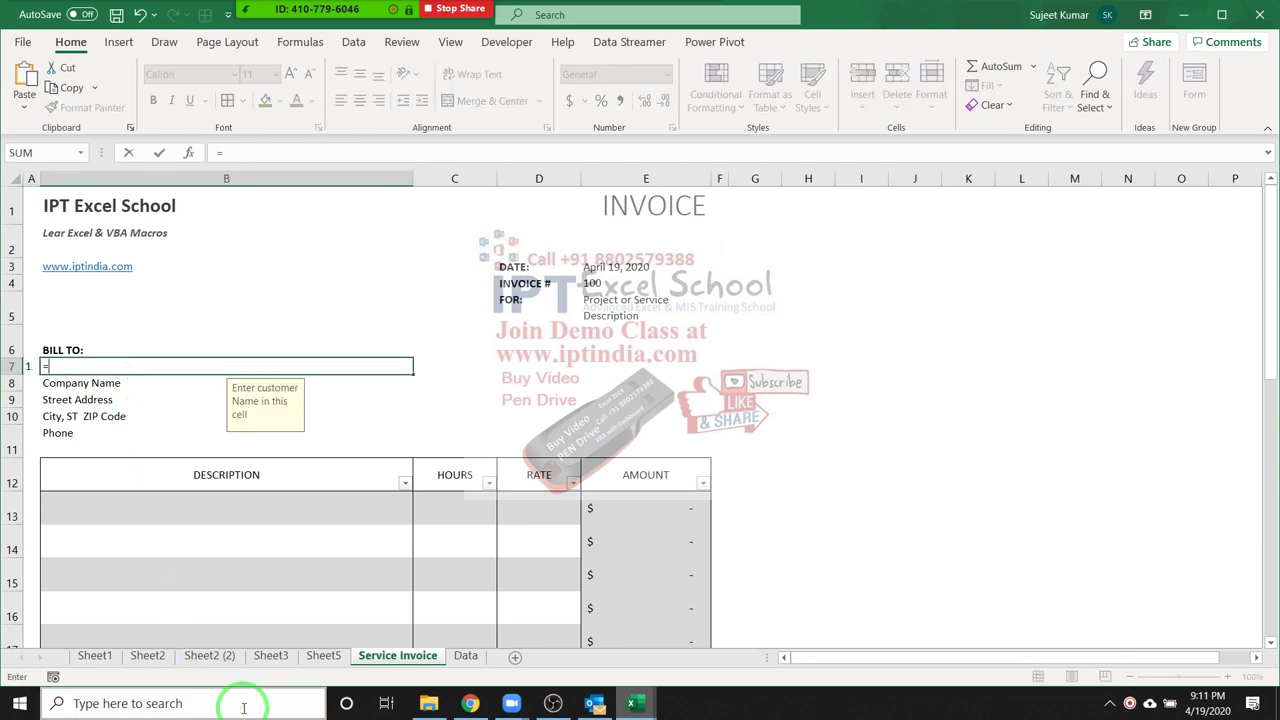
key(Tab)
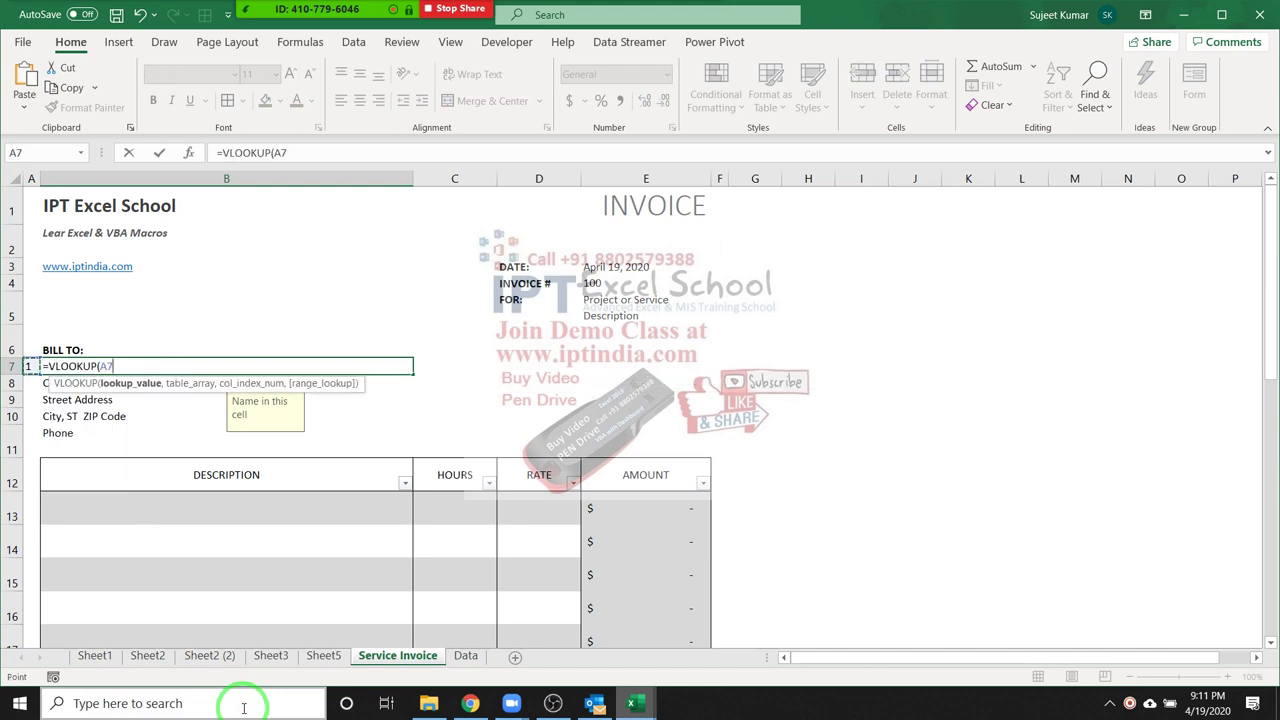
click(466, 656)
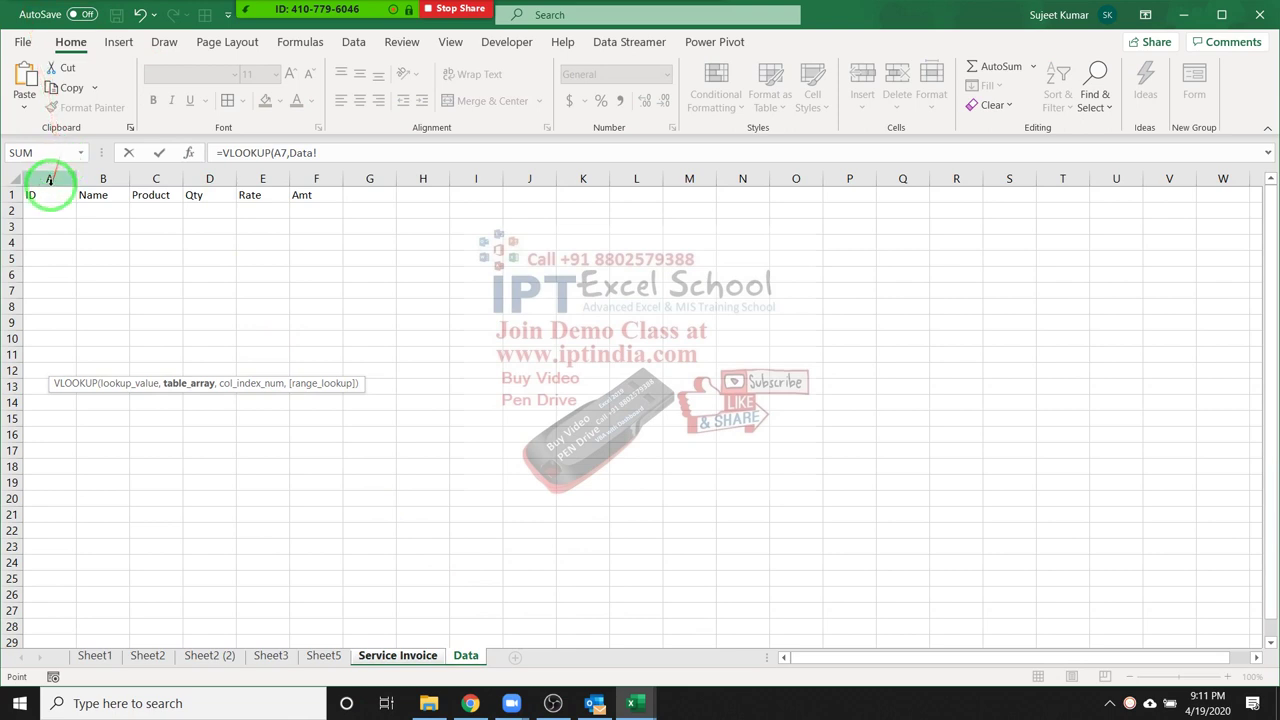
drag(49, 180, 296, 205)
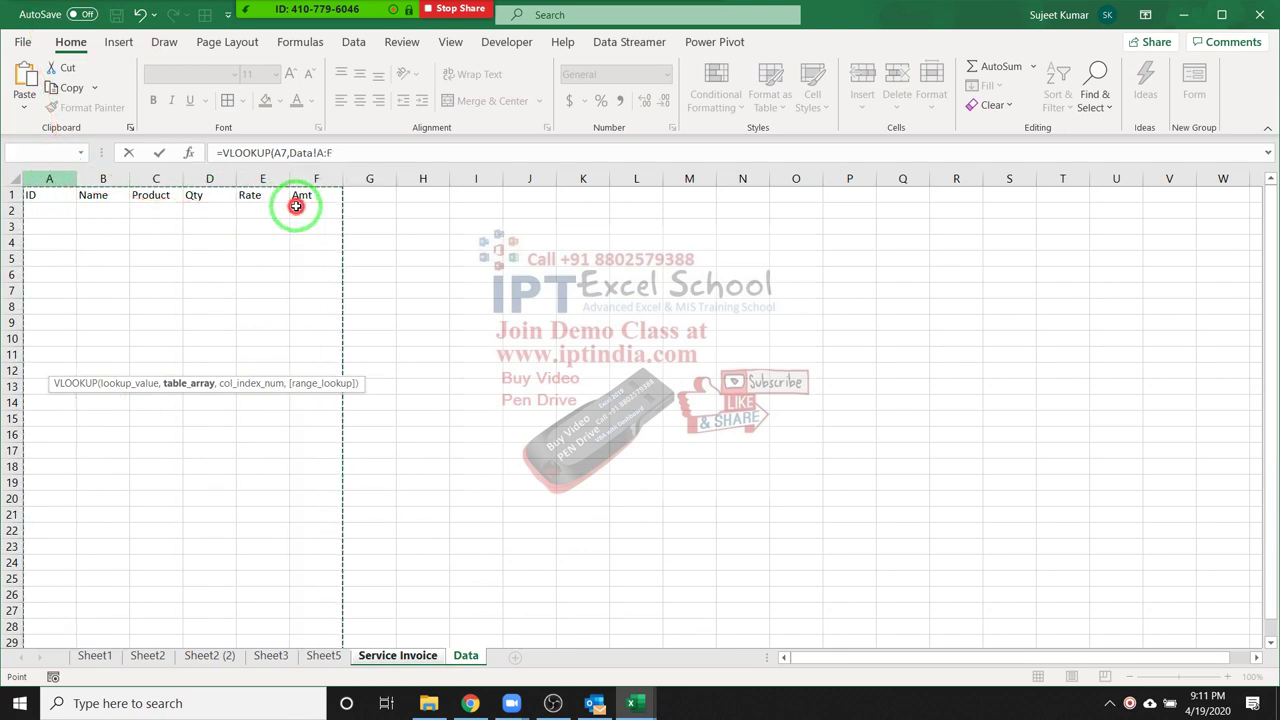
text(,2,)
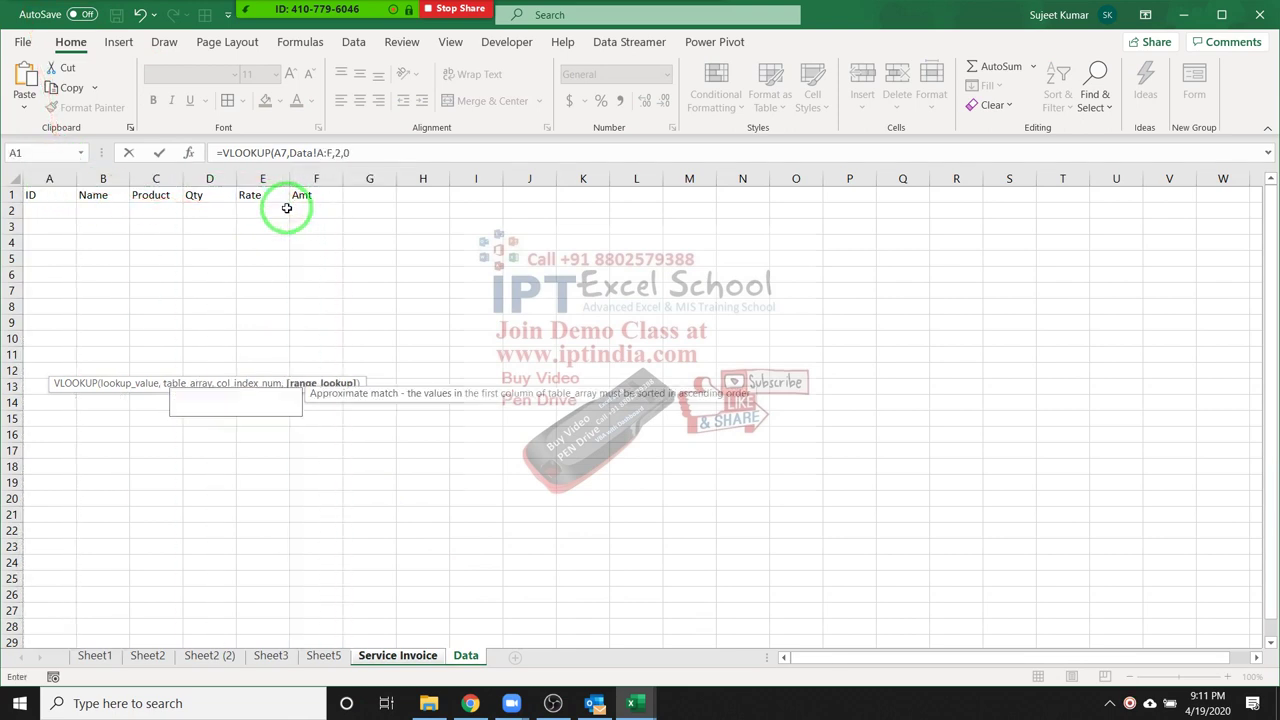
text(0)
key(Return)
key(Up)
key(Down)
key(Left)
key(Right)
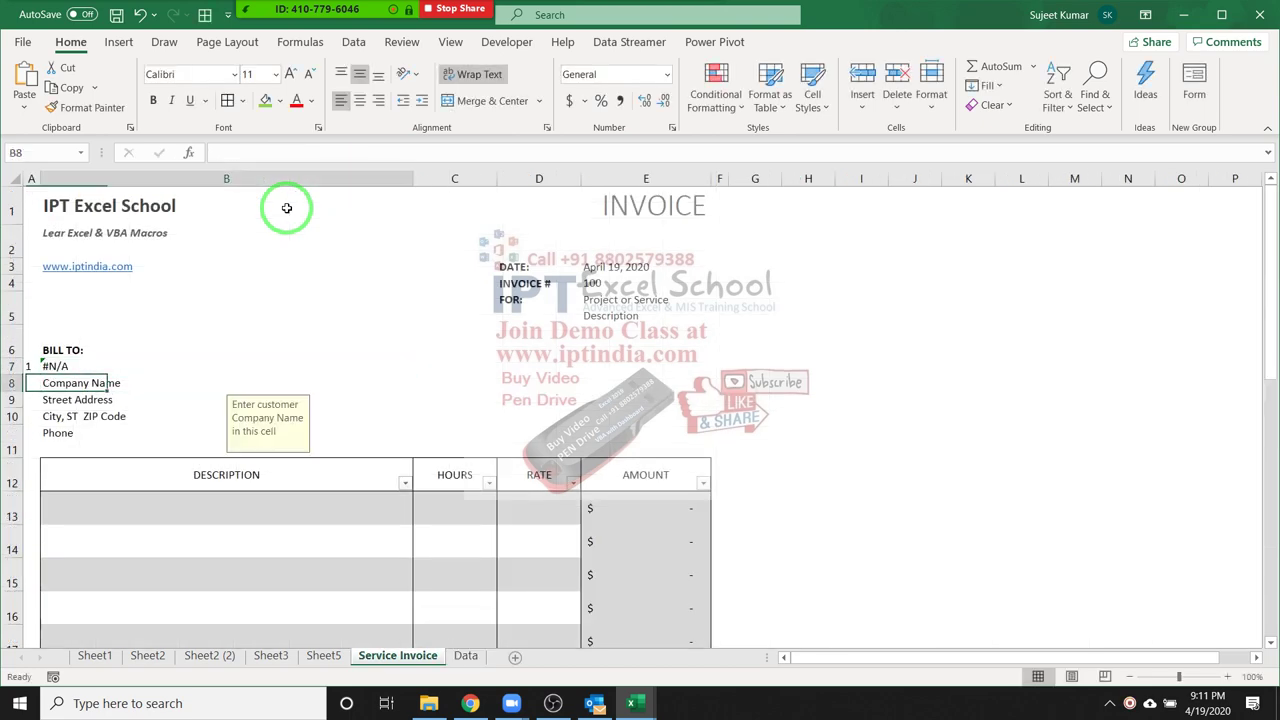
key(Up)
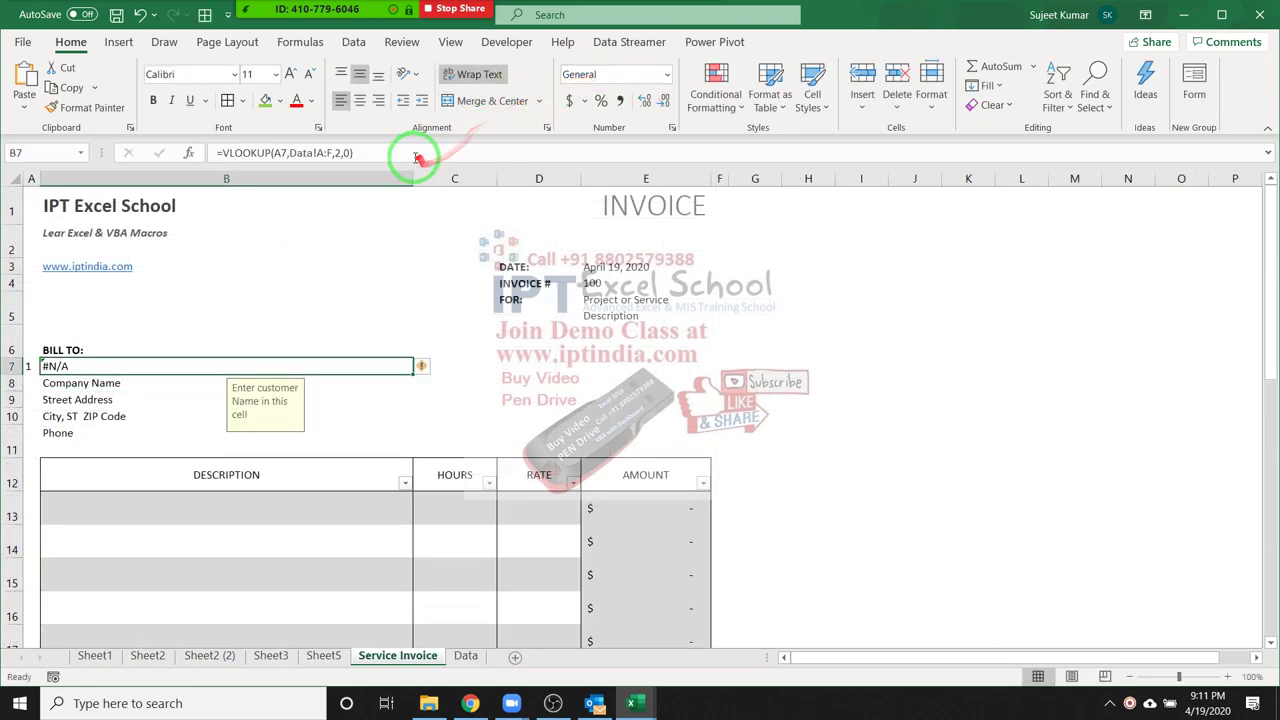
drag(423, 152, 200, 152)
click(272, 170)
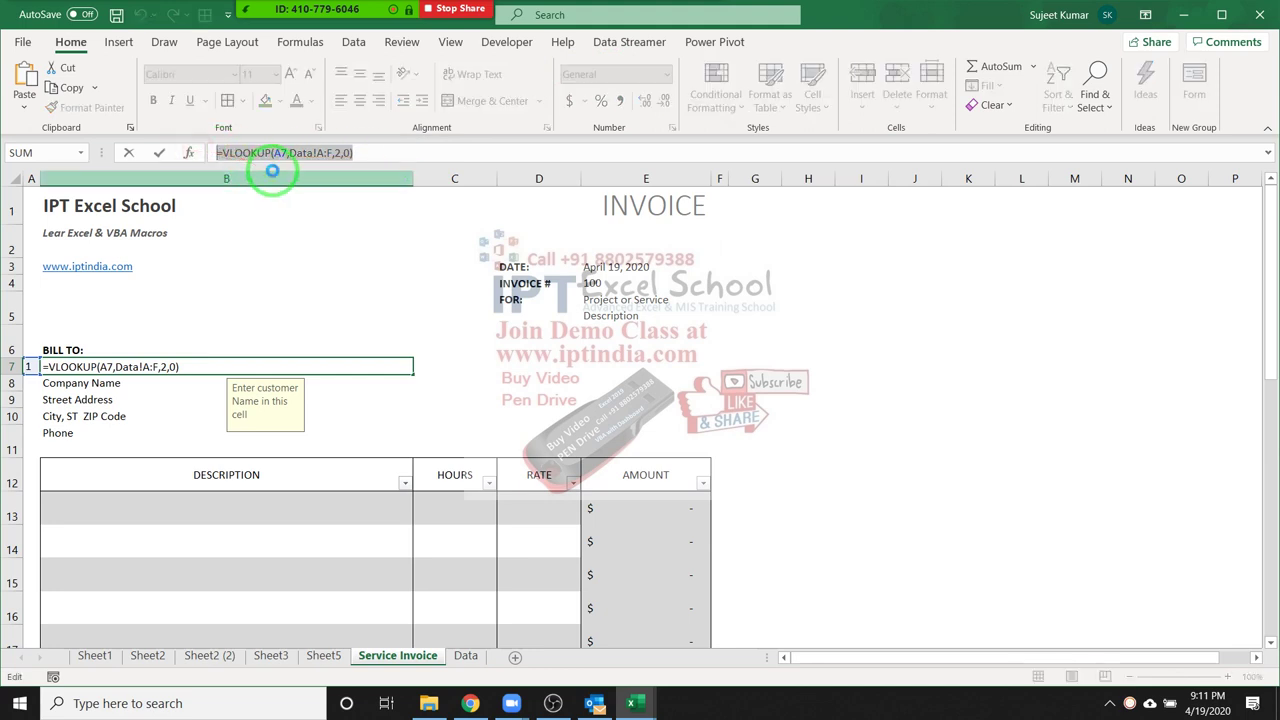
click(80, 386)
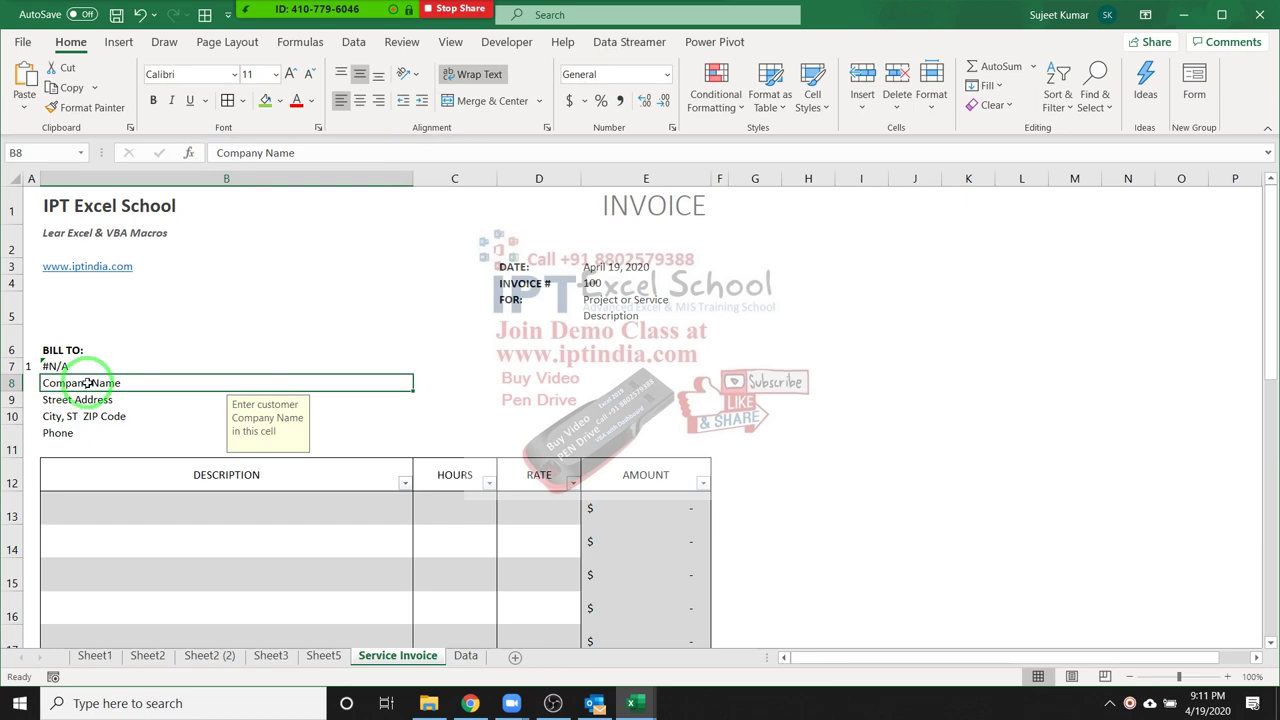
- Clear the placeholder address lines B8:B11 and switch to the other invoice workbook
key(shift+Down)
key(shift+Down)
key(shift+Down)
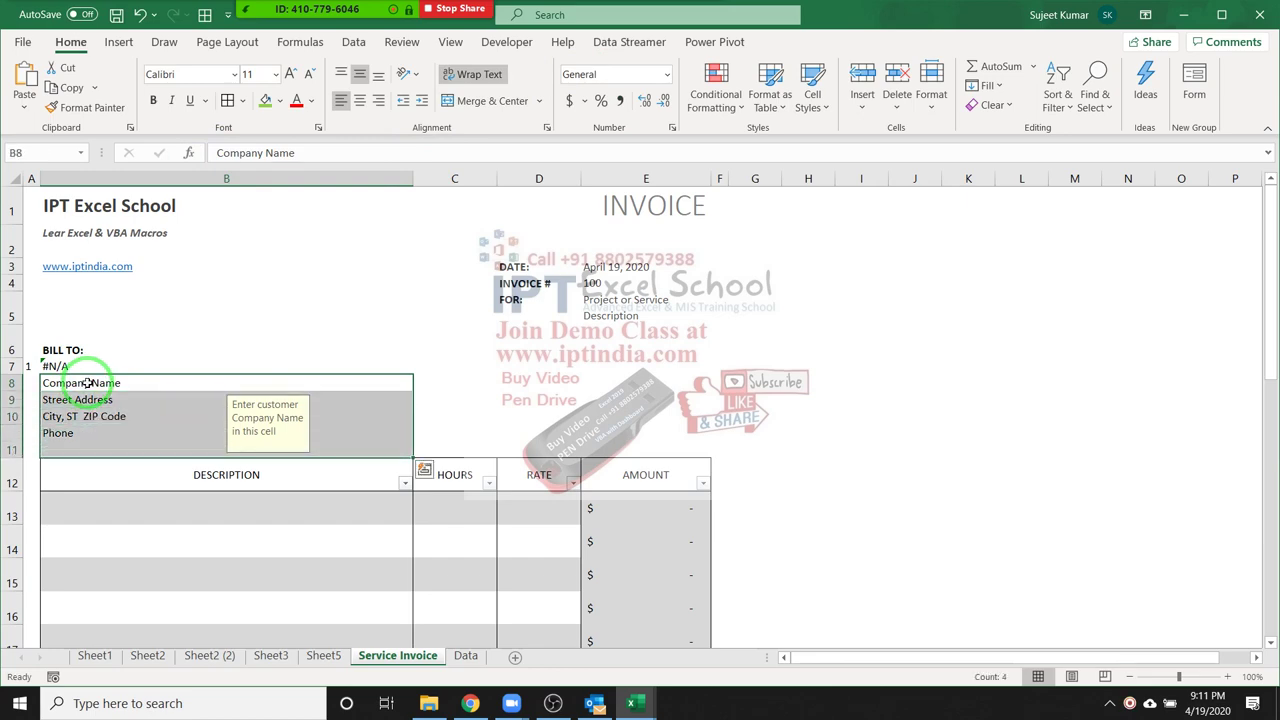
key(Delete)
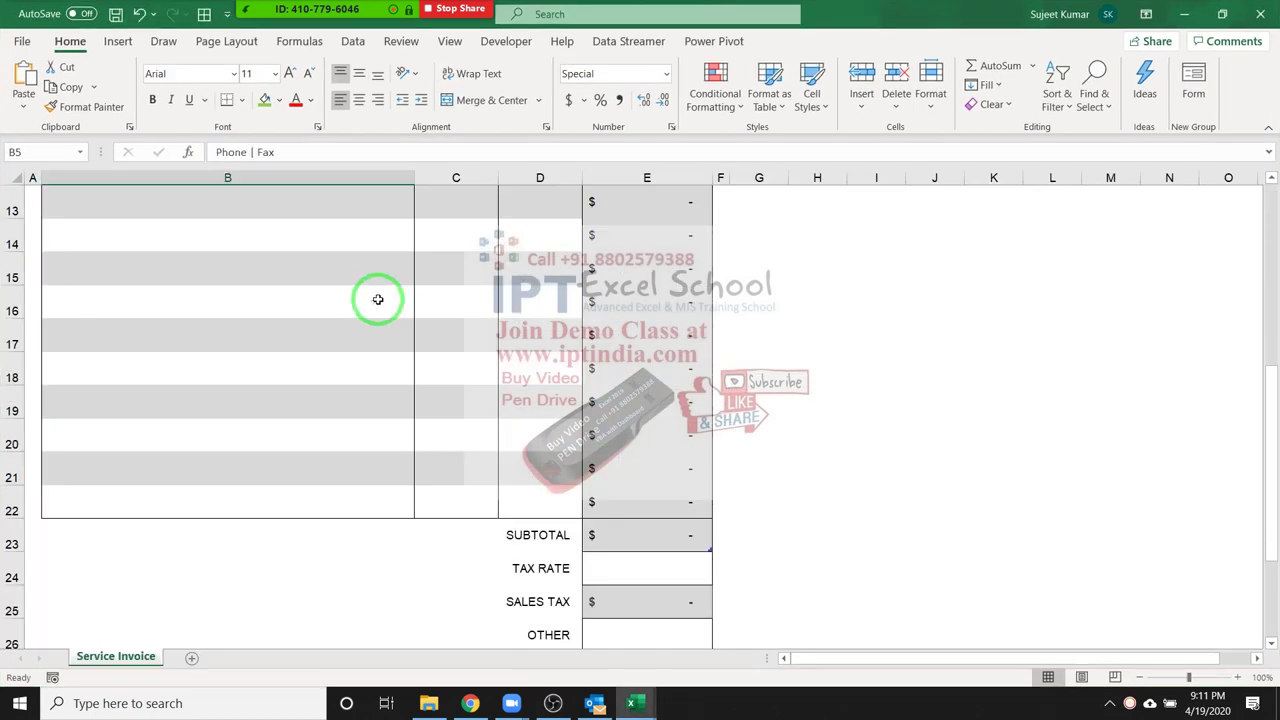
scroll(390, 332, down, 1)
scroll(390, 332, up, 1)
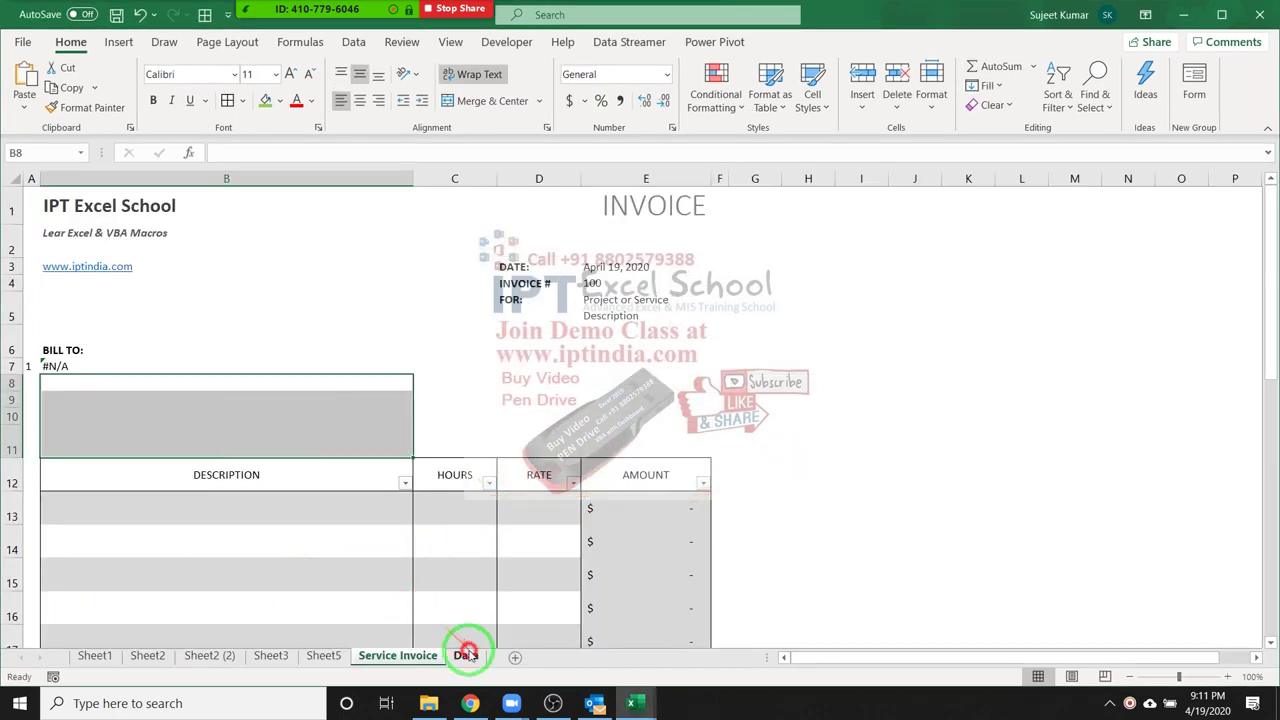
click(465, 655)
key(alt+Tab)
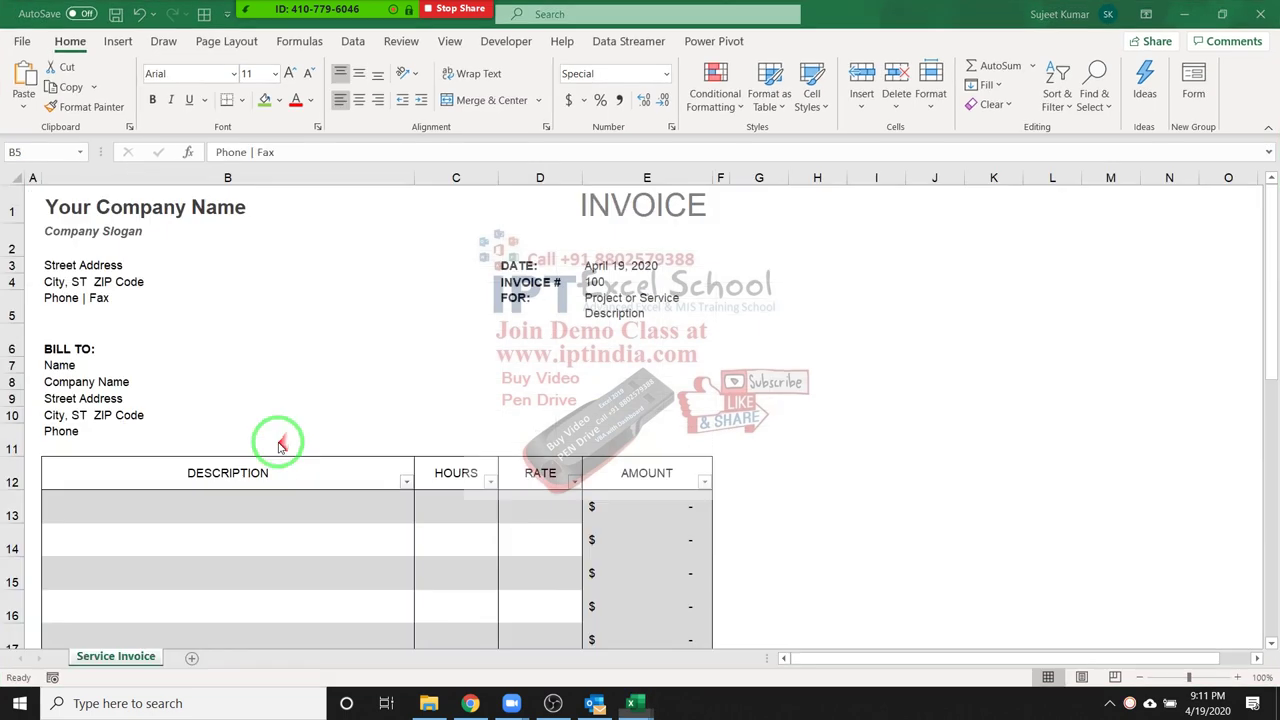
- Paste the VLOOKUP formula into B13 and clear B14:B22
click(200, 501)
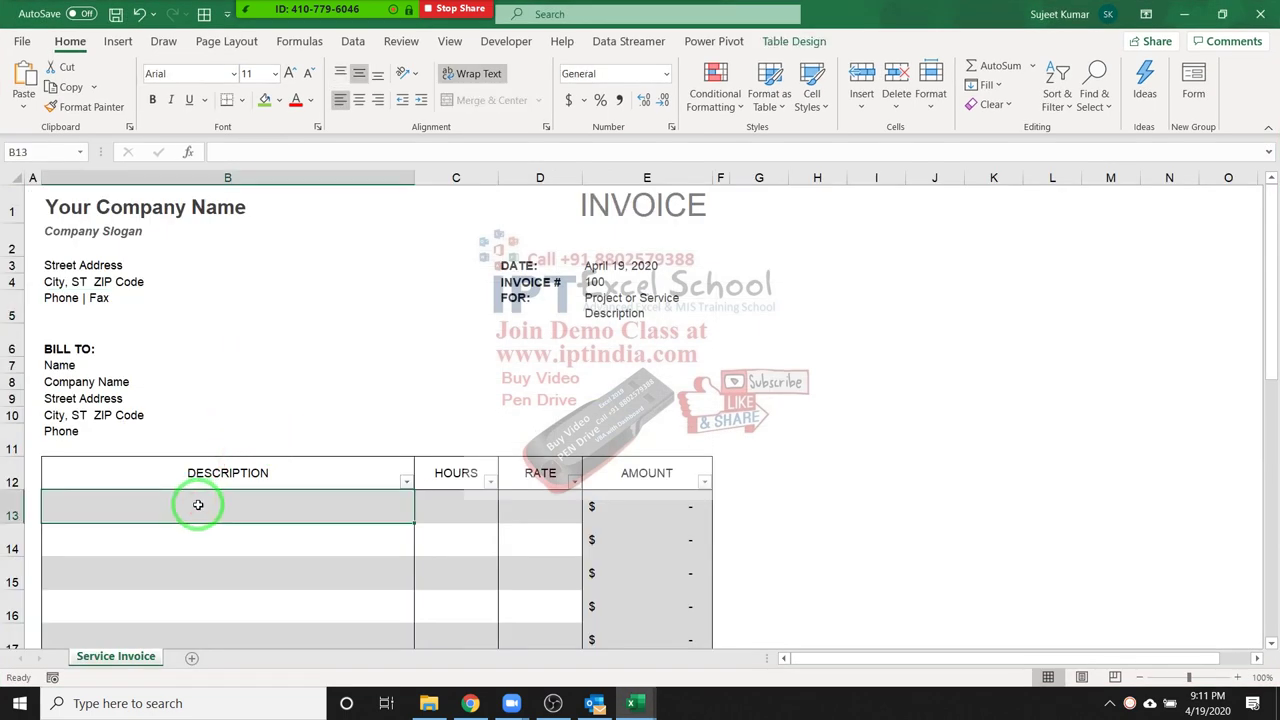
text(=)
text(=VLOOKUP(A7,Data!A:F,2,0))
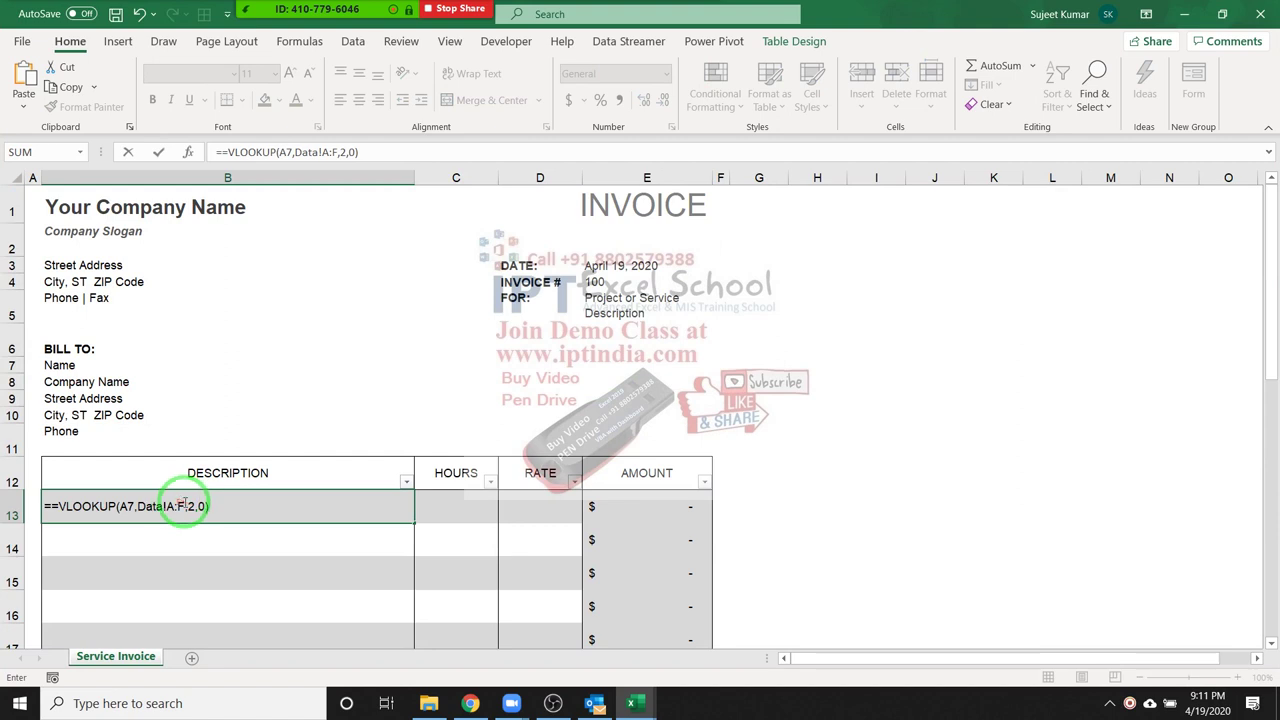
click(190, 506)
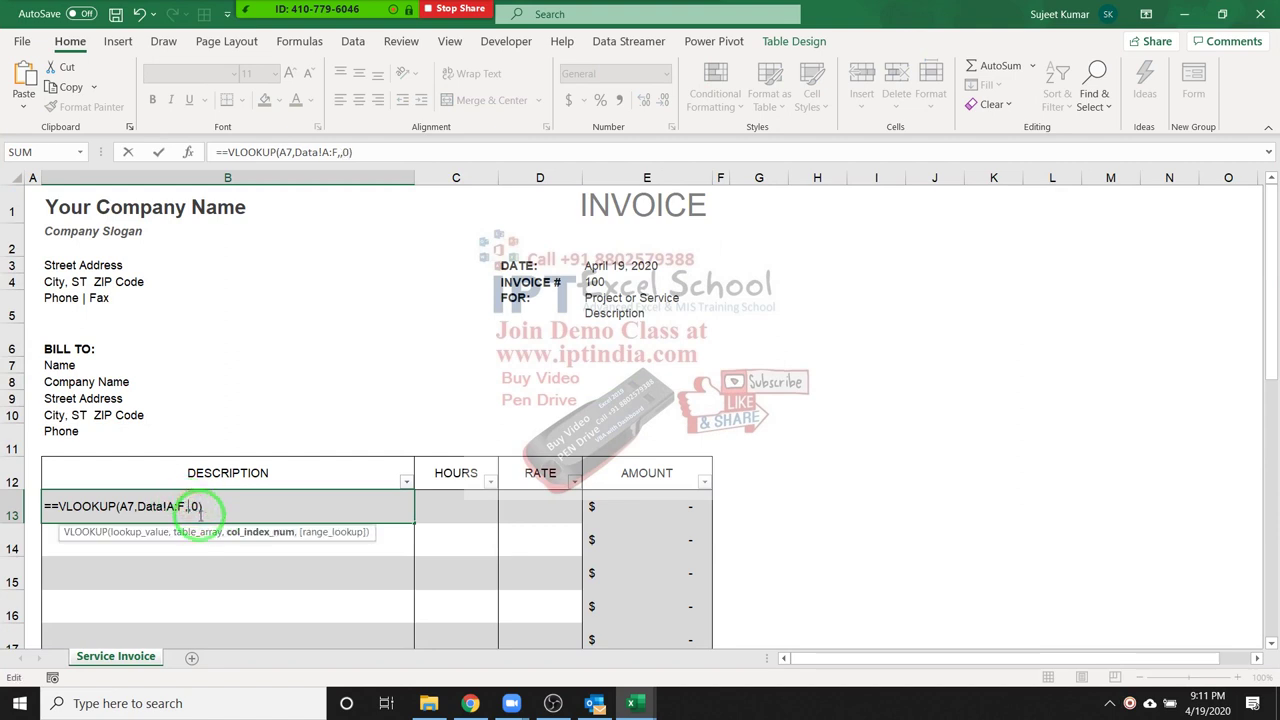
drag(200, 508, 516, 521)
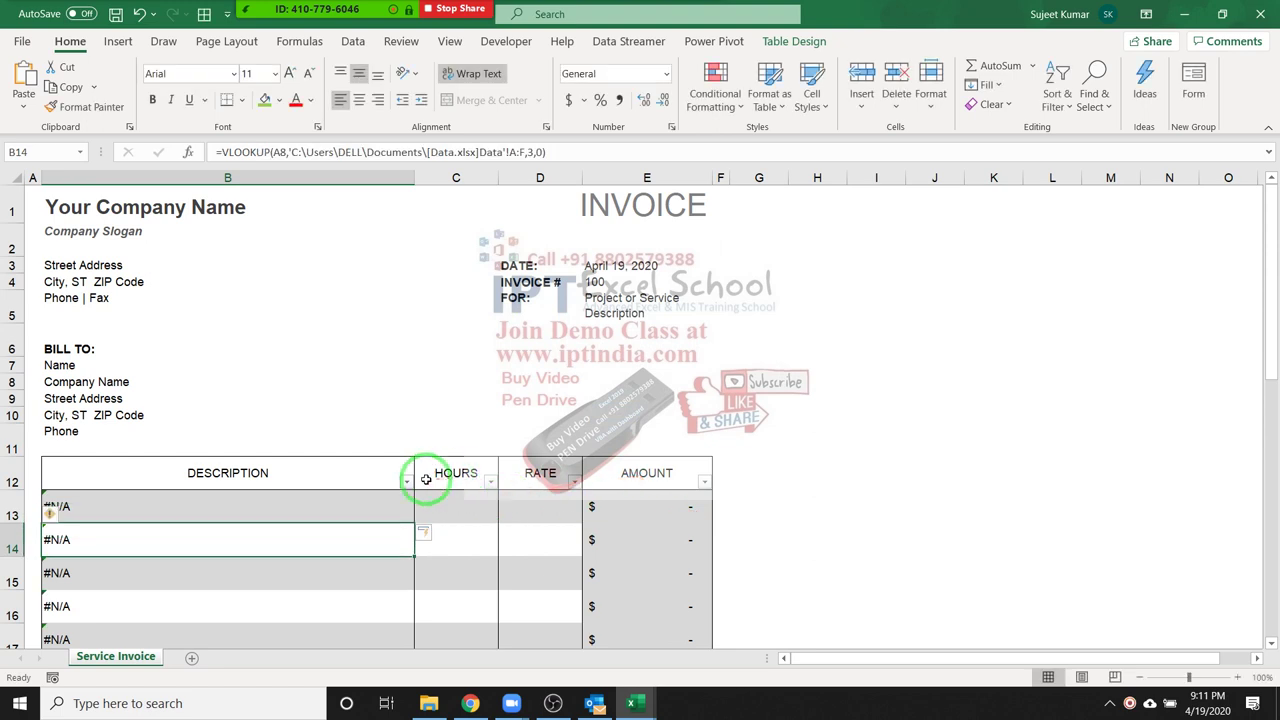
drag(189, 528, 117, 591)
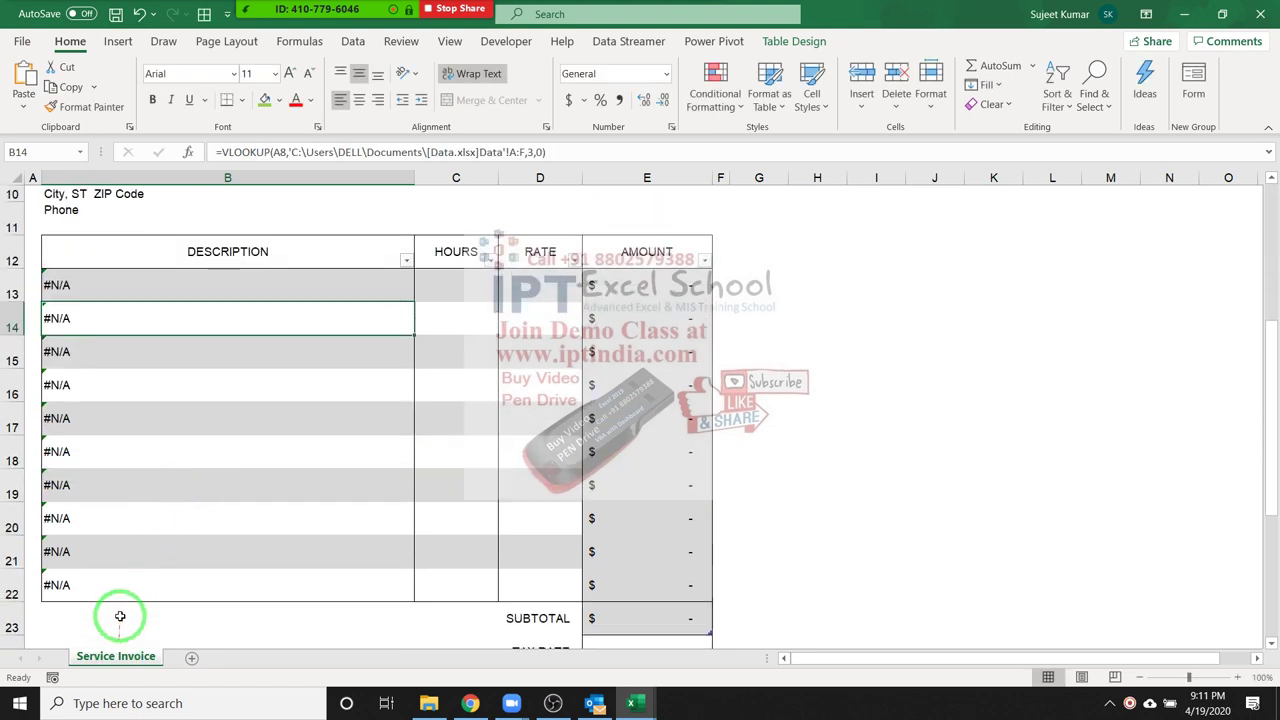
scroll(117, 591, up, 3)
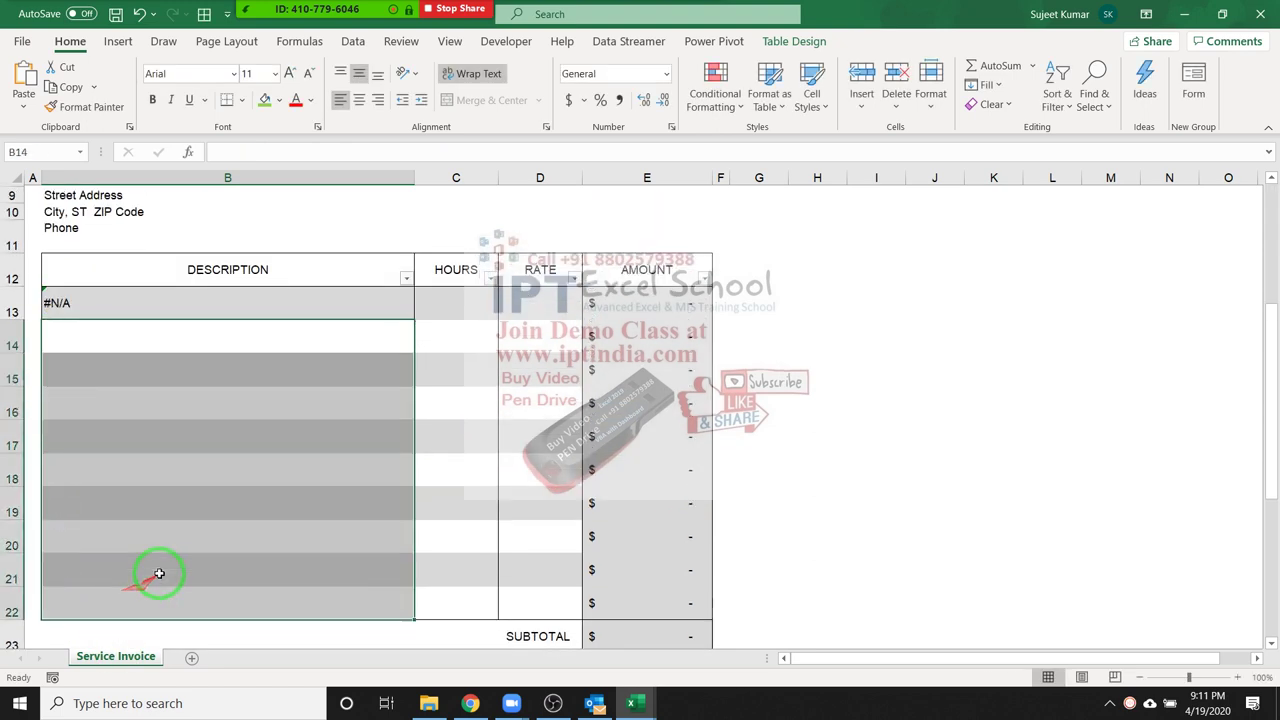
- Rename the HOURS heading to Qty and paste the VLOOKUP into C13 with column index 4
click(430, 506)
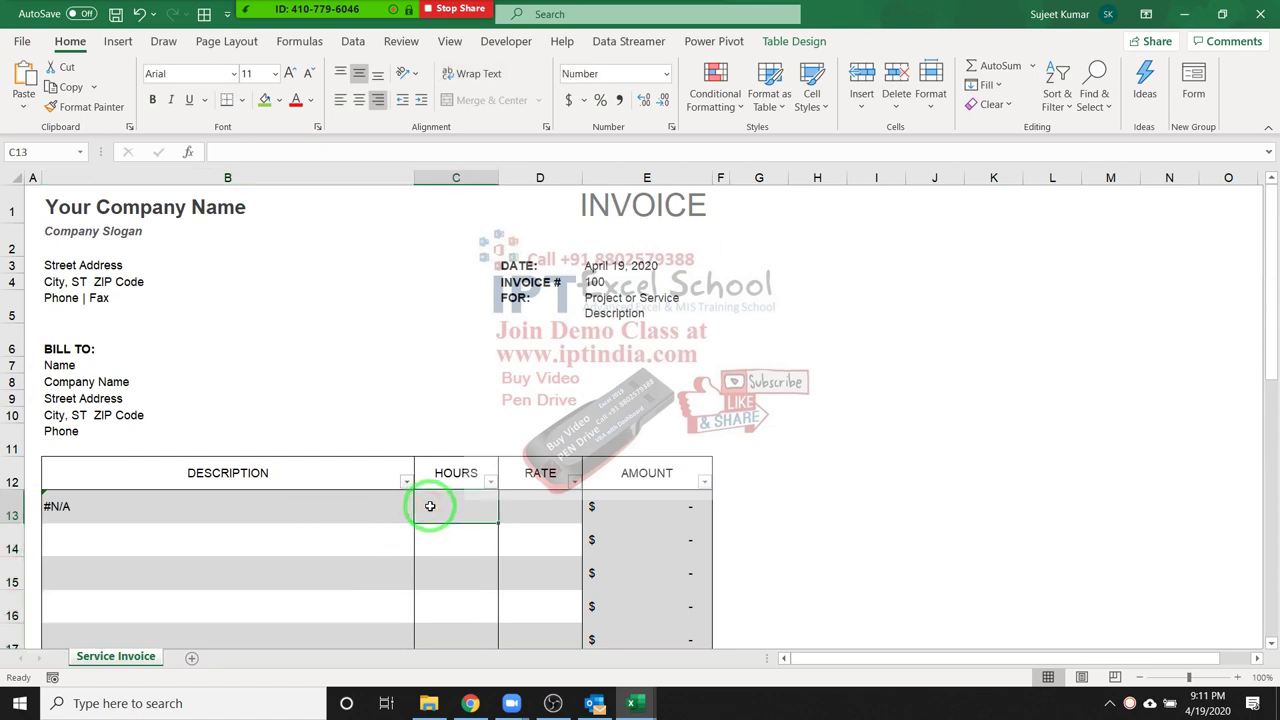
key(Up)
text(Q)
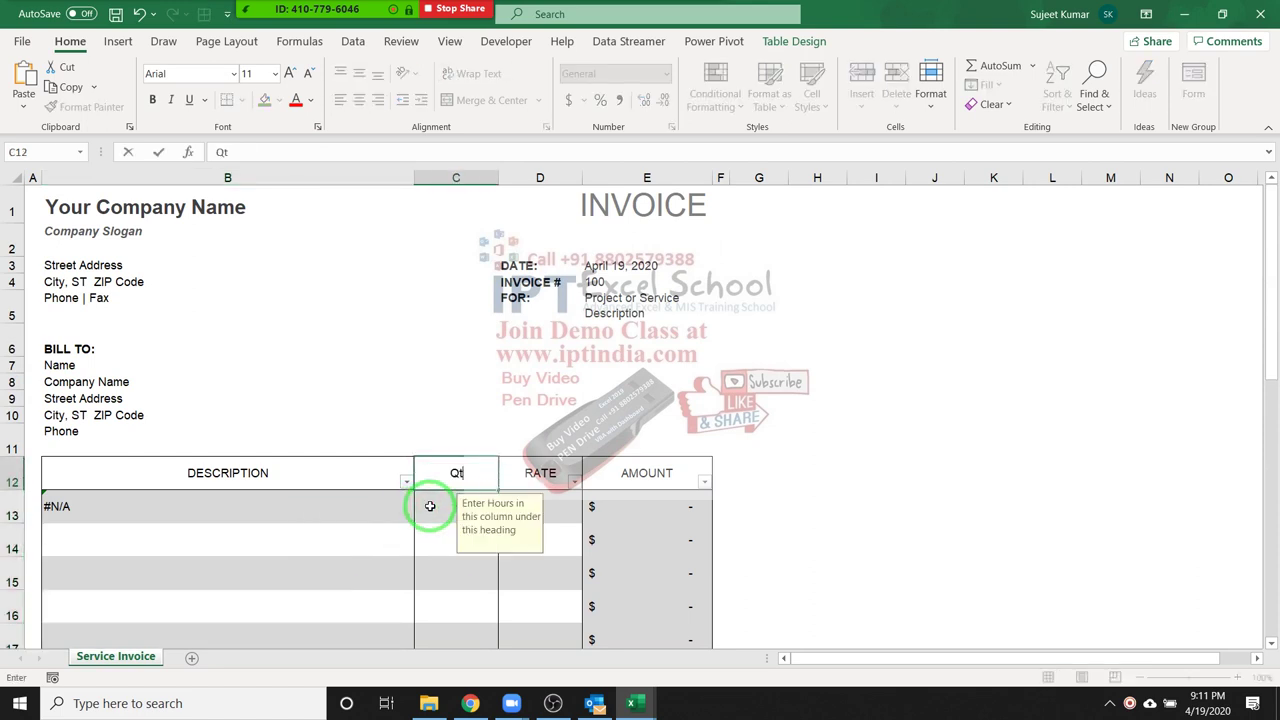
key(Return)
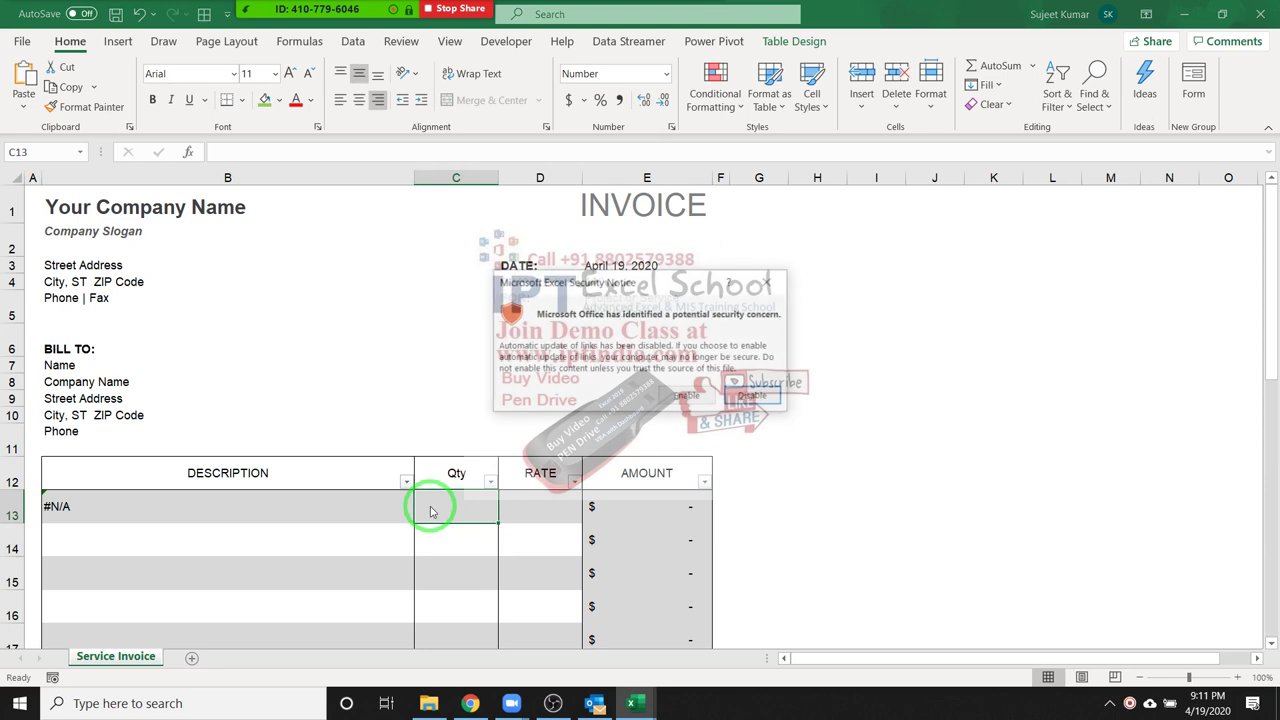
text(=VLOOKUP(A7,Data!A:F,2,0))
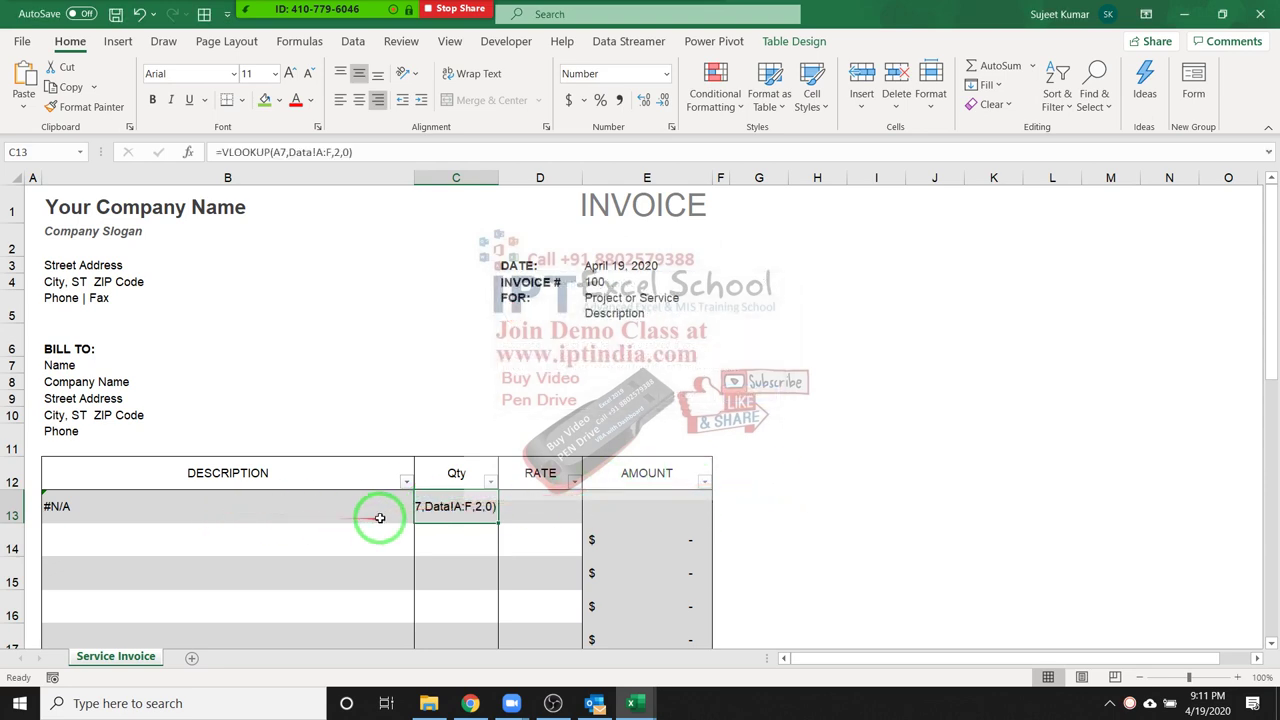
click(338, 152)
key(BackSpace)
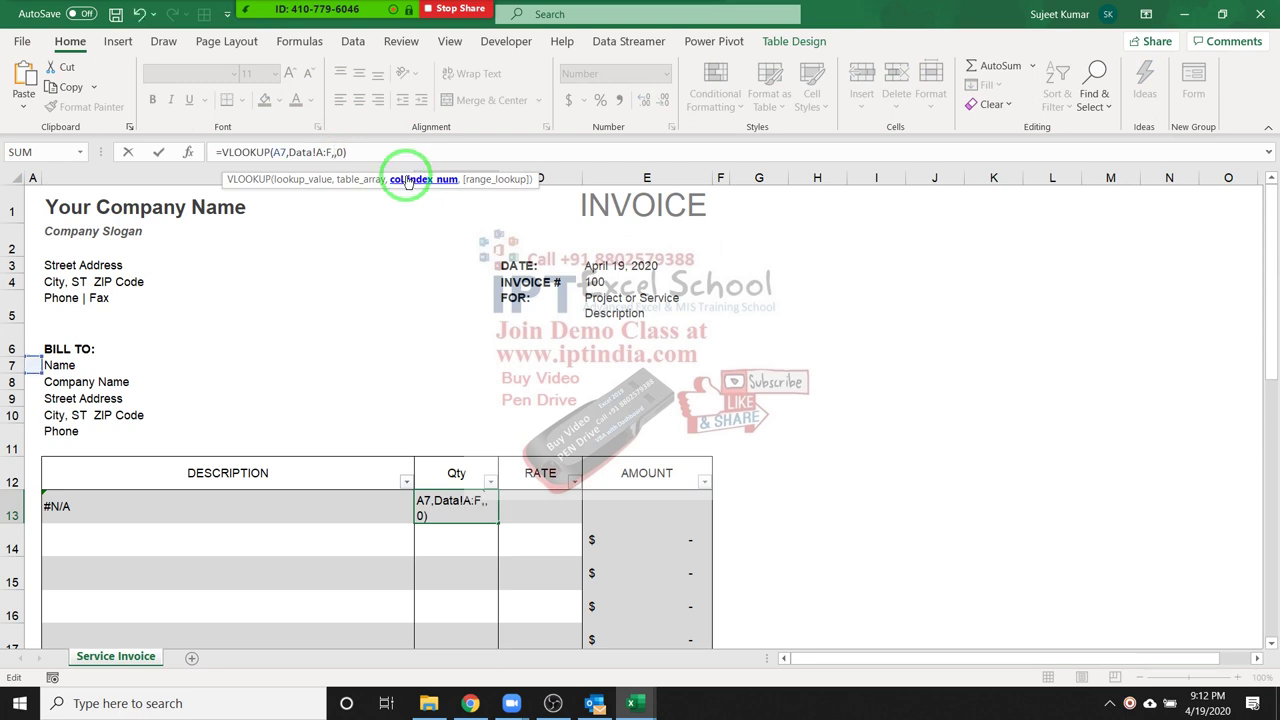
text(4)
key(Return)
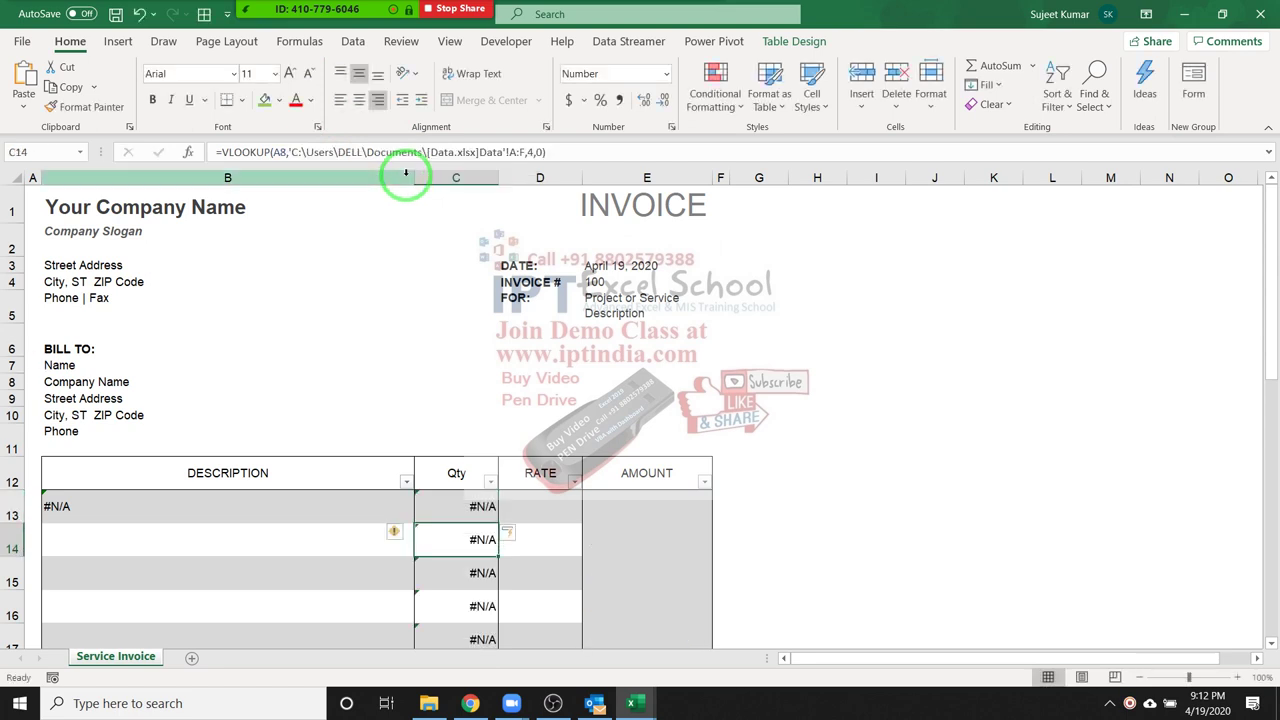
- Paste the lookup formula into the Rate cell D13, dismissing the link security warning
scroll(405, 172, down, 2)
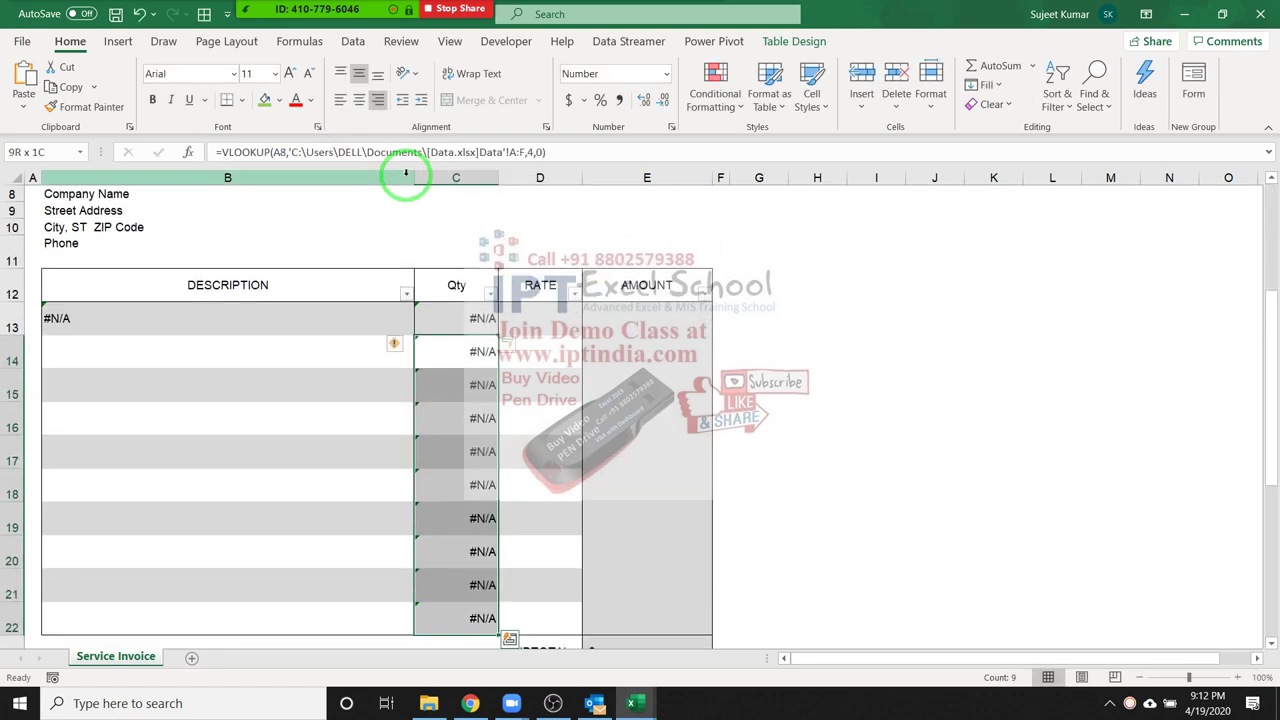
key(Right)
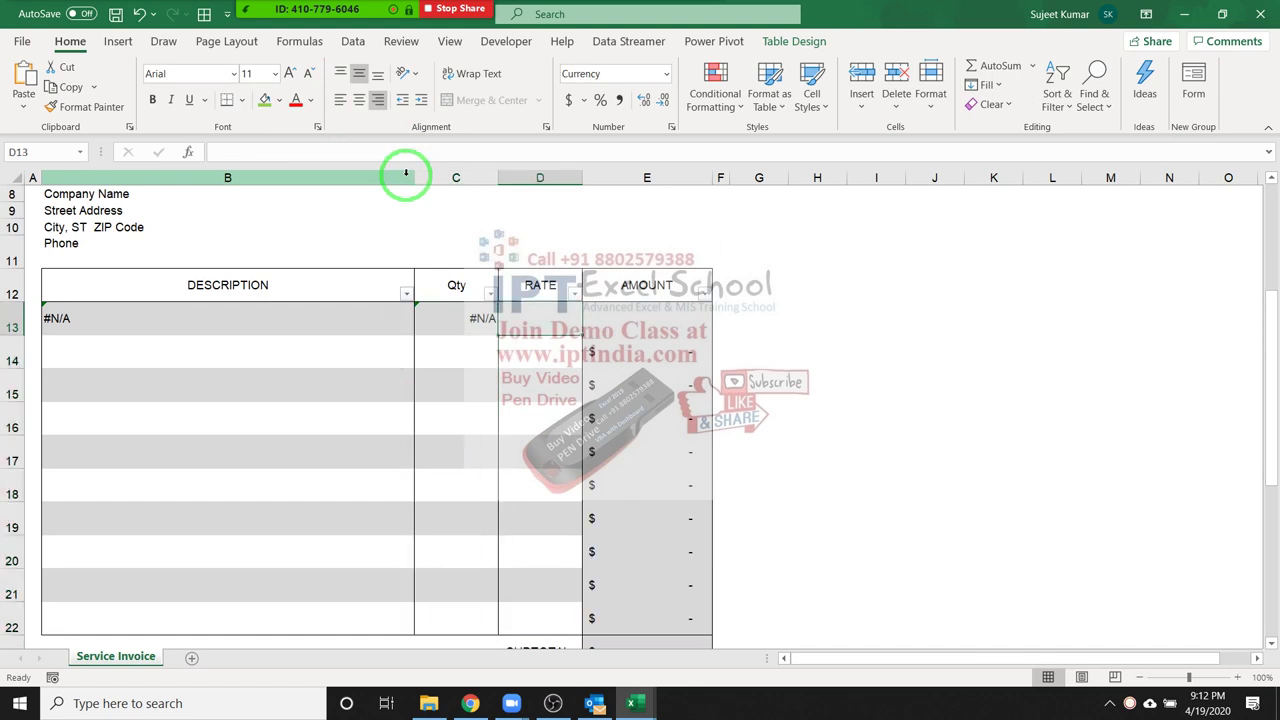
key(ctrl+v)
click(745, 390)
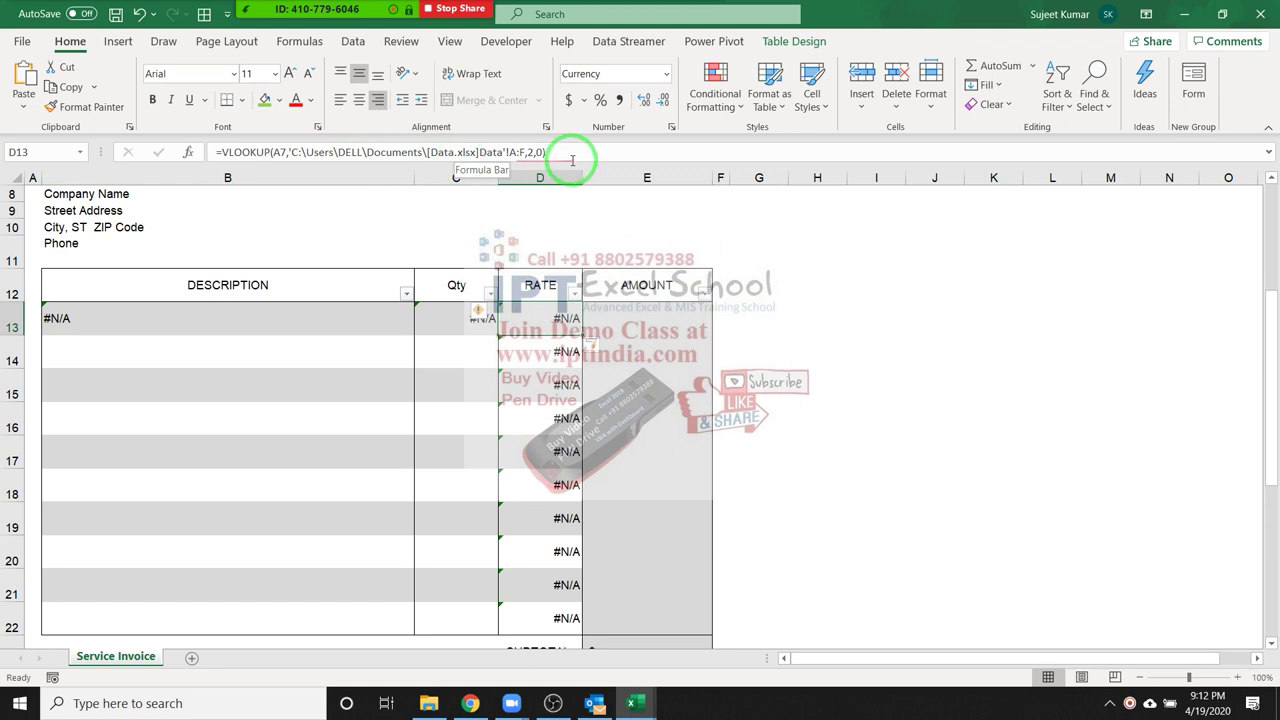
- Confirm the rate lookup in D13 and make E13 multiply Qty by Rate
key(Left)
click(516, 311)
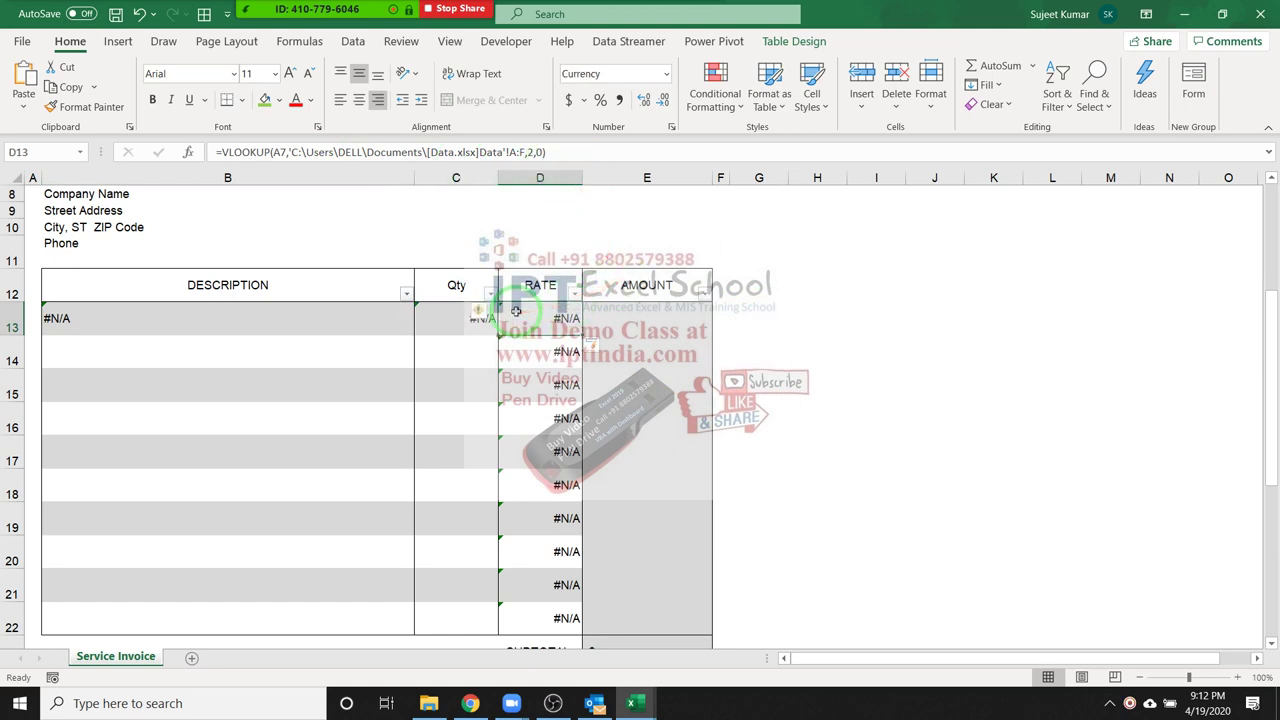
click(532, 152)
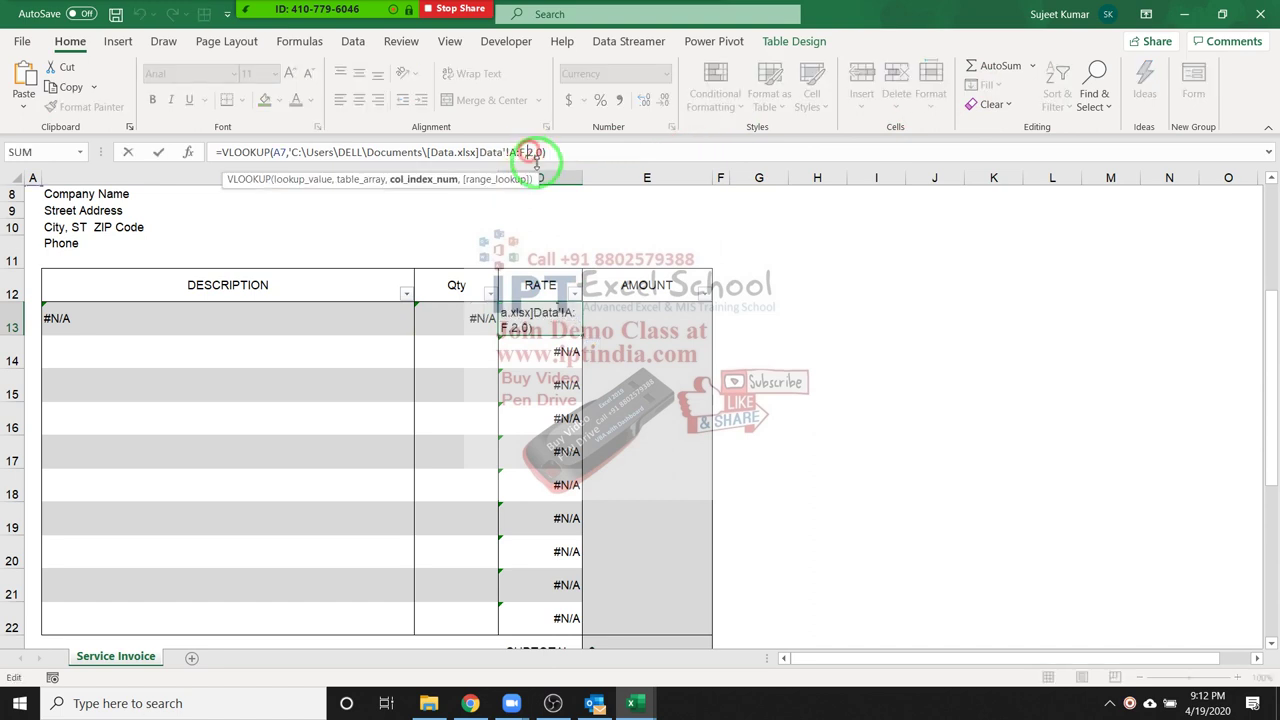
key(Return)
key(Up)
key(Right)
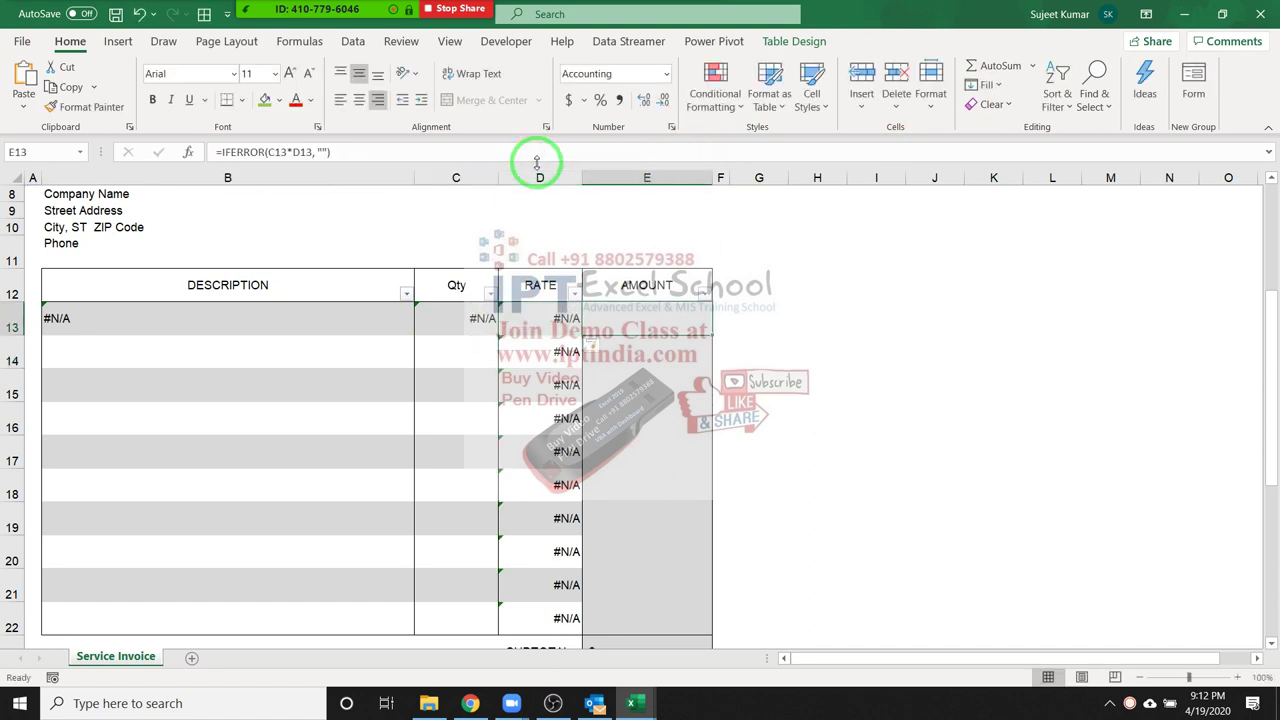
text(=)
key(Left)
key(Left)
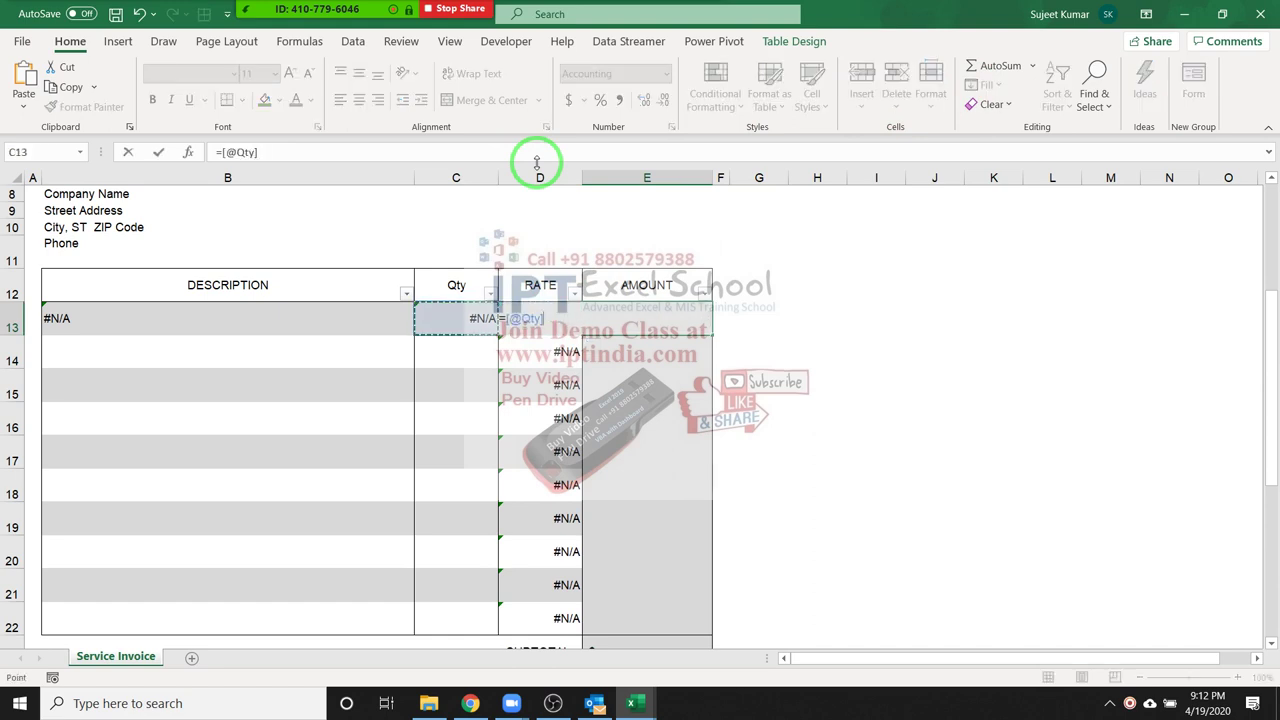
key(Left)
key(Return)
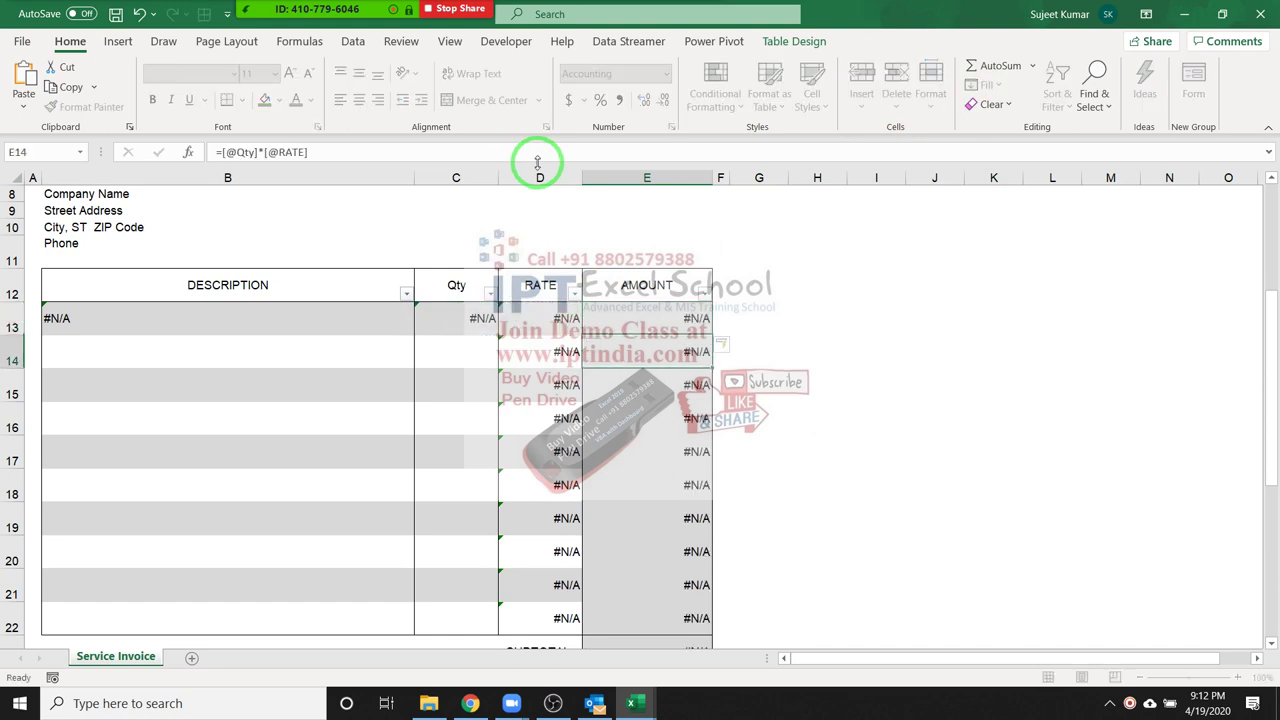
- Clear the filled-down rate and amount formulas in D14:E22
scroll(548, 352, down, 2)
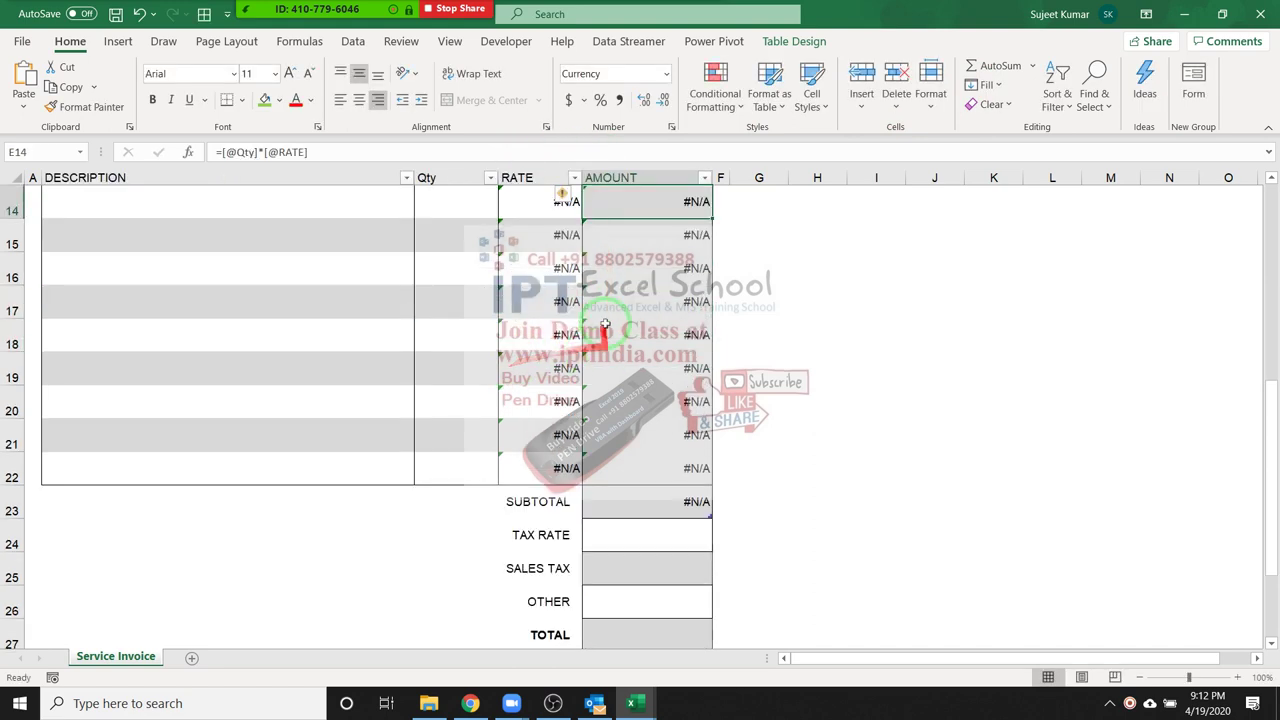
click(556, 242)
scroll(556, 237, up, 2)
key(Up)
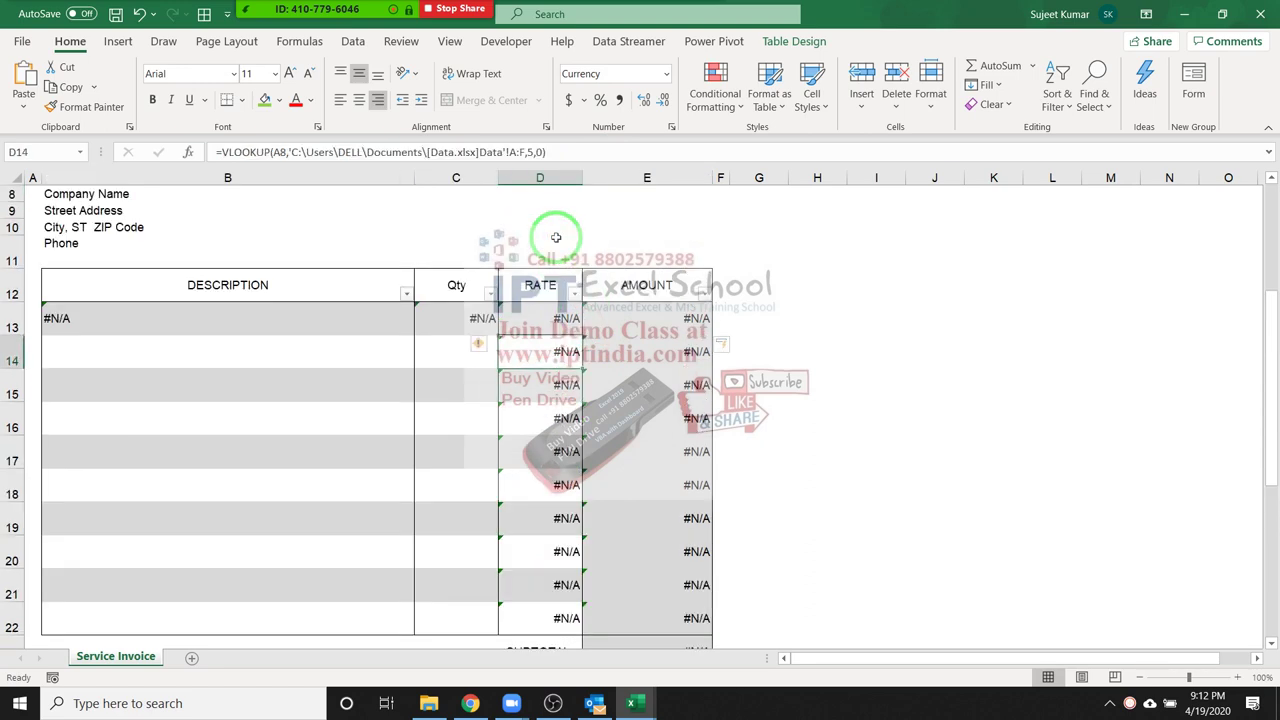
key(shift+Right)
key(ctrl+shift+Down)
key(Delete)
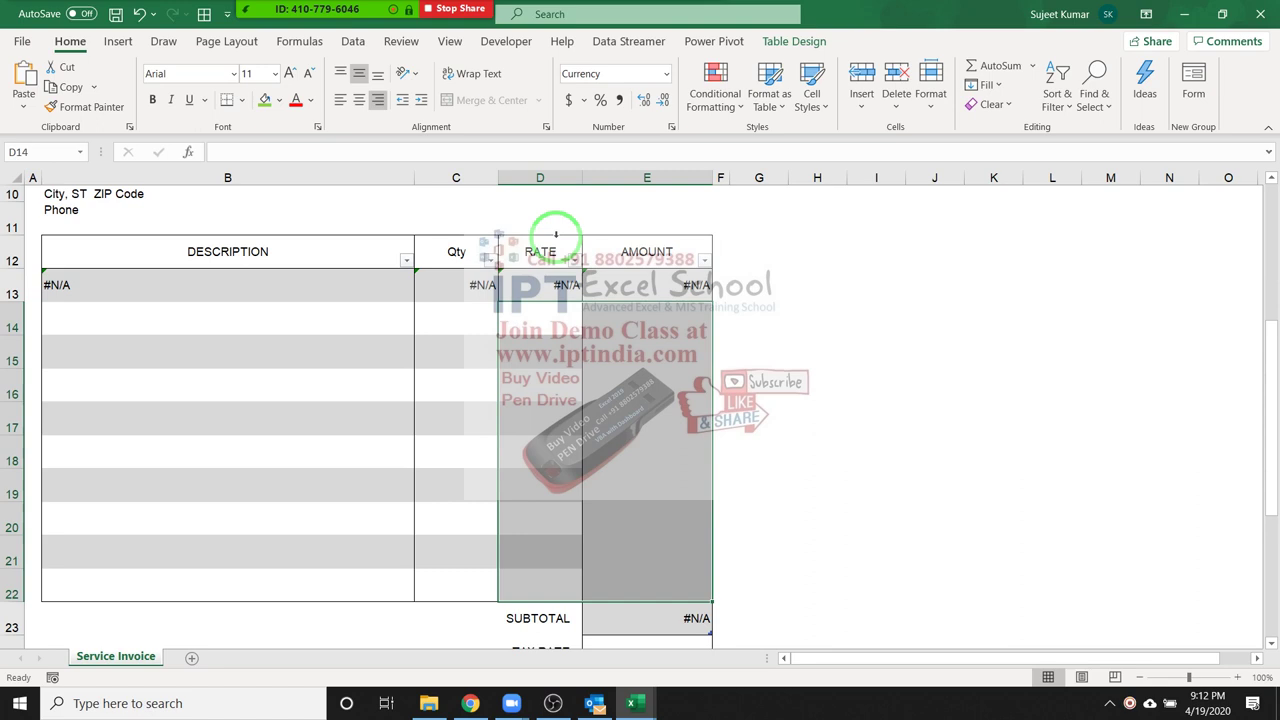
- Check the template's TOTAL formula, then close the template workbook without saving
key(Return)
scroll(900, 234, down, 3)
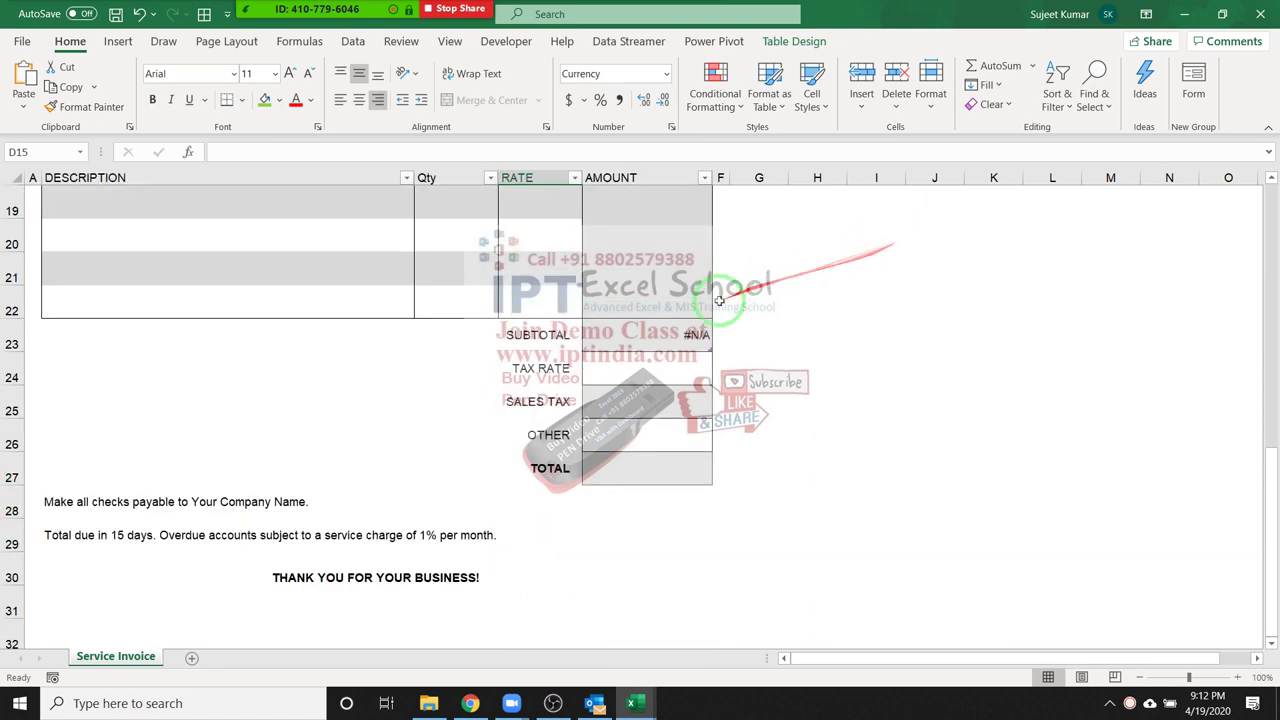
click(636, 460)
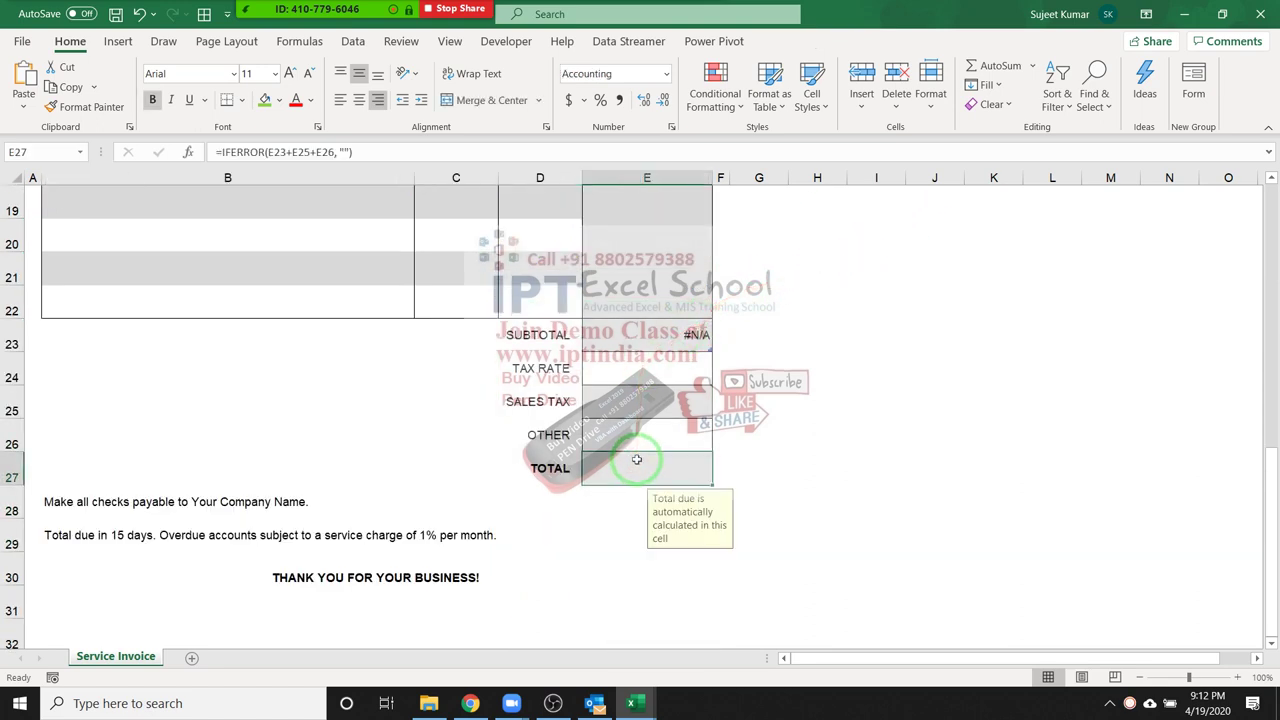
click(337, 440)
scroll(214, 414, up, 4)
scroll(250, 450, up, 2)
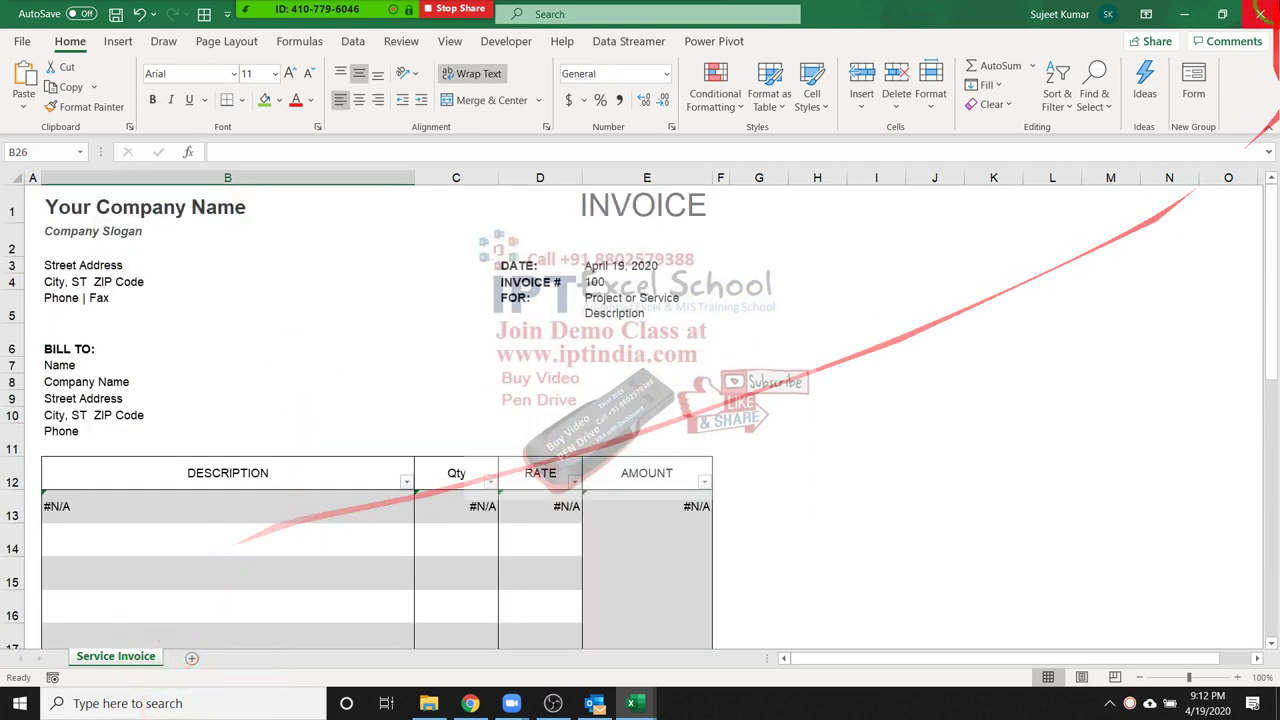
click(1262, 12)
click(680, 465)
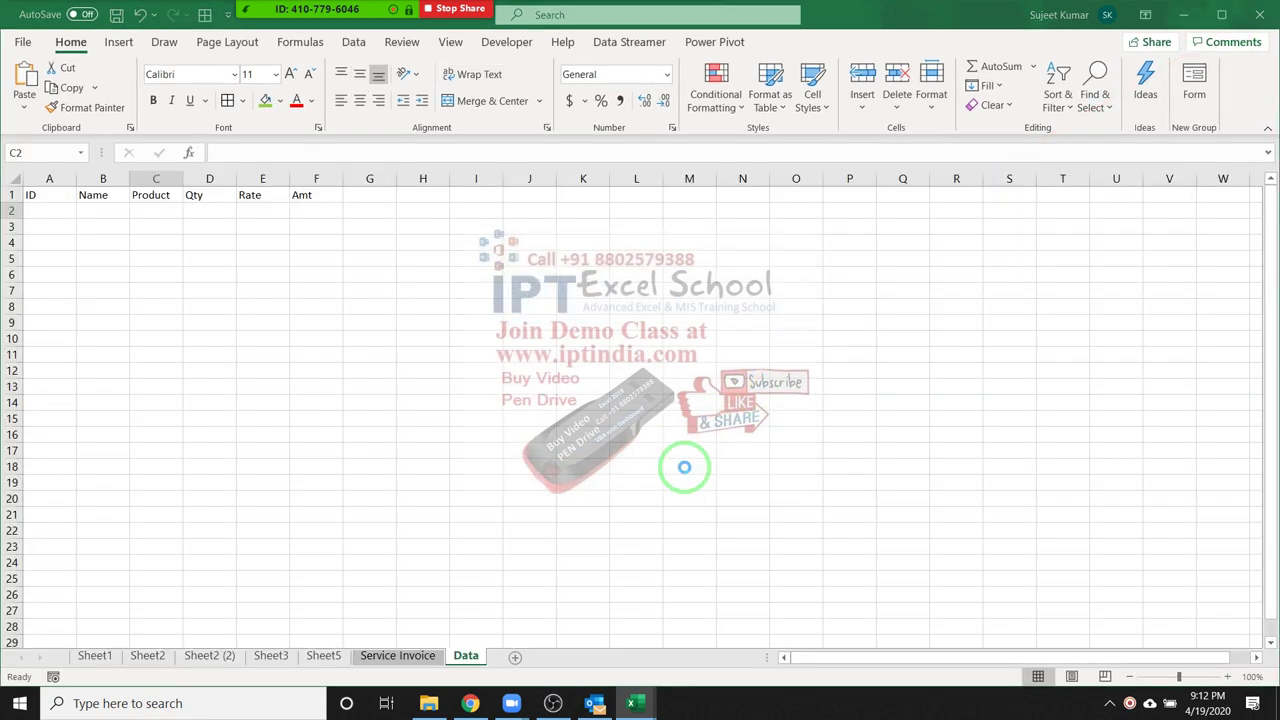
- Copy B7's VLOOKUP formula into B13 for the invoice DESCRIPTION
click(430, 656)
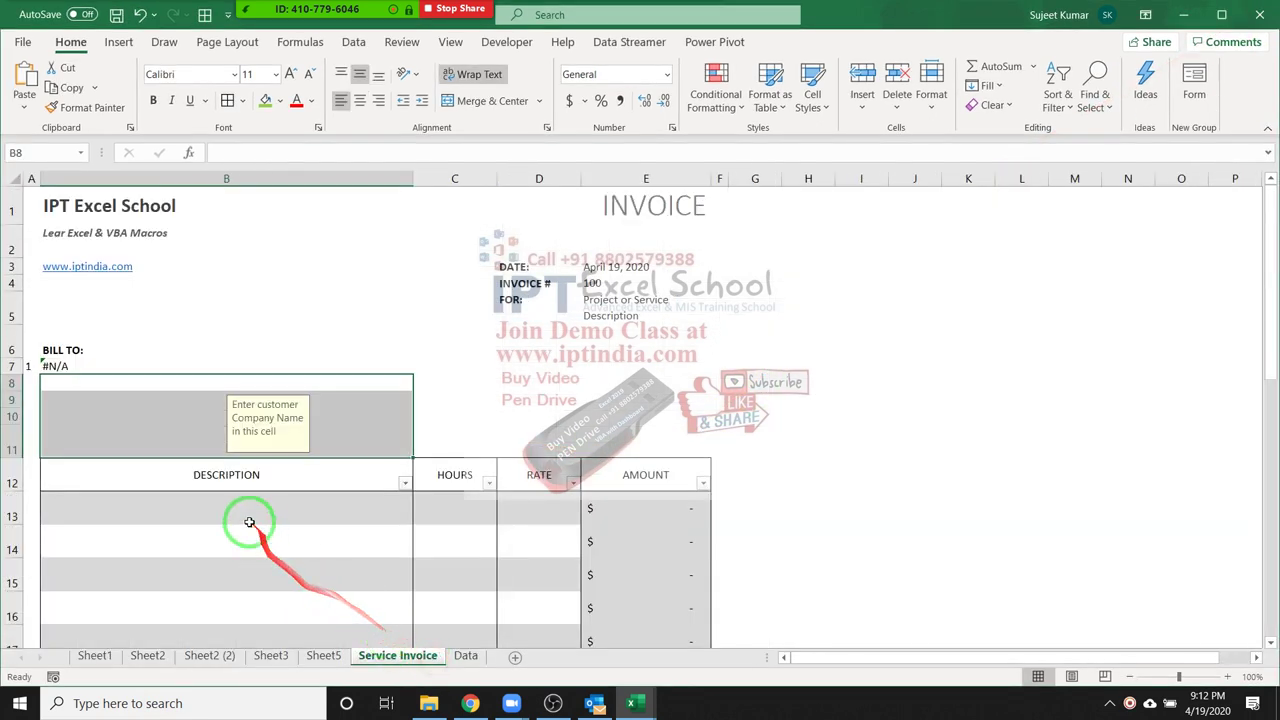
click(129, 366)
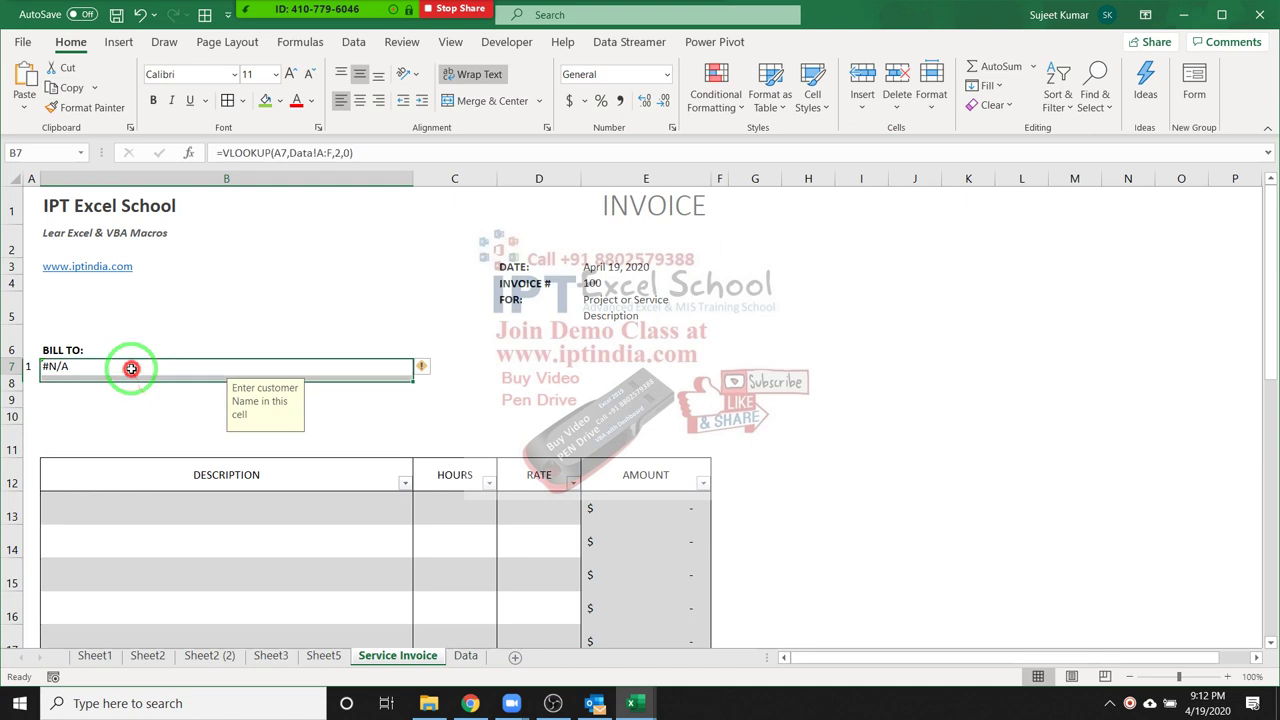
click(362, 150)
click(165, 507)
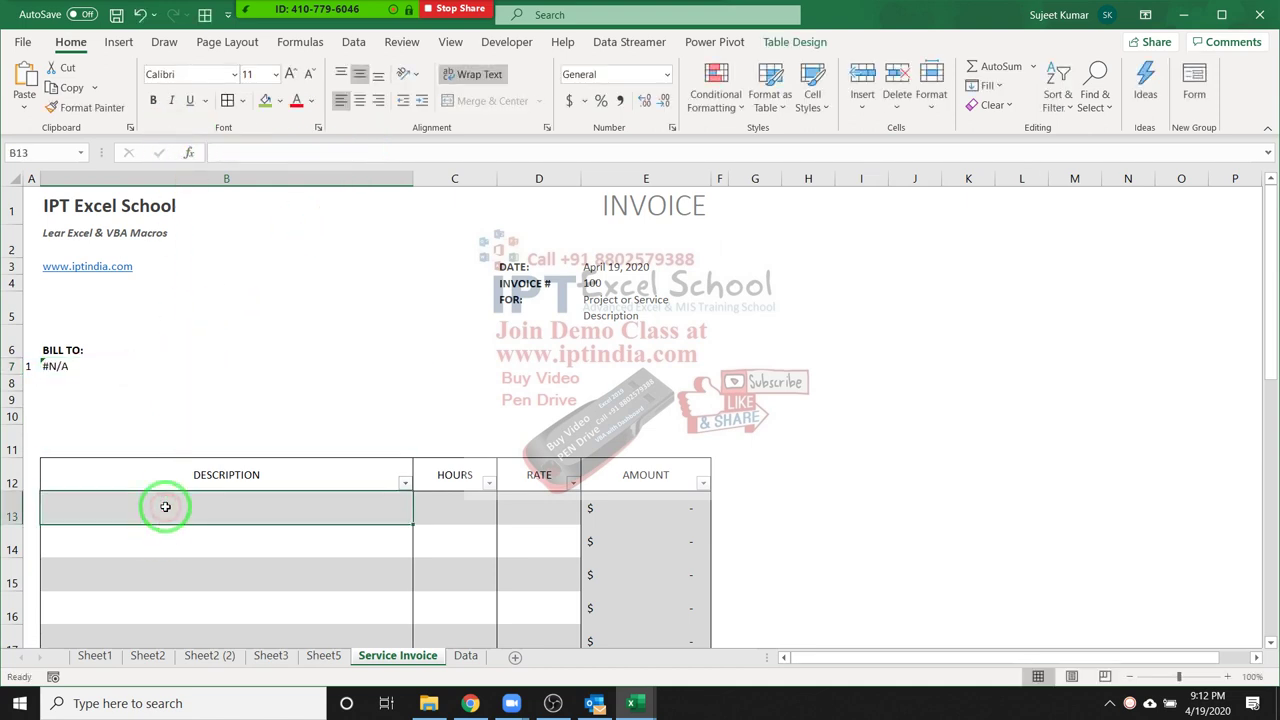
text(=VLOOKUP(A7,Data!A:F,2,0))
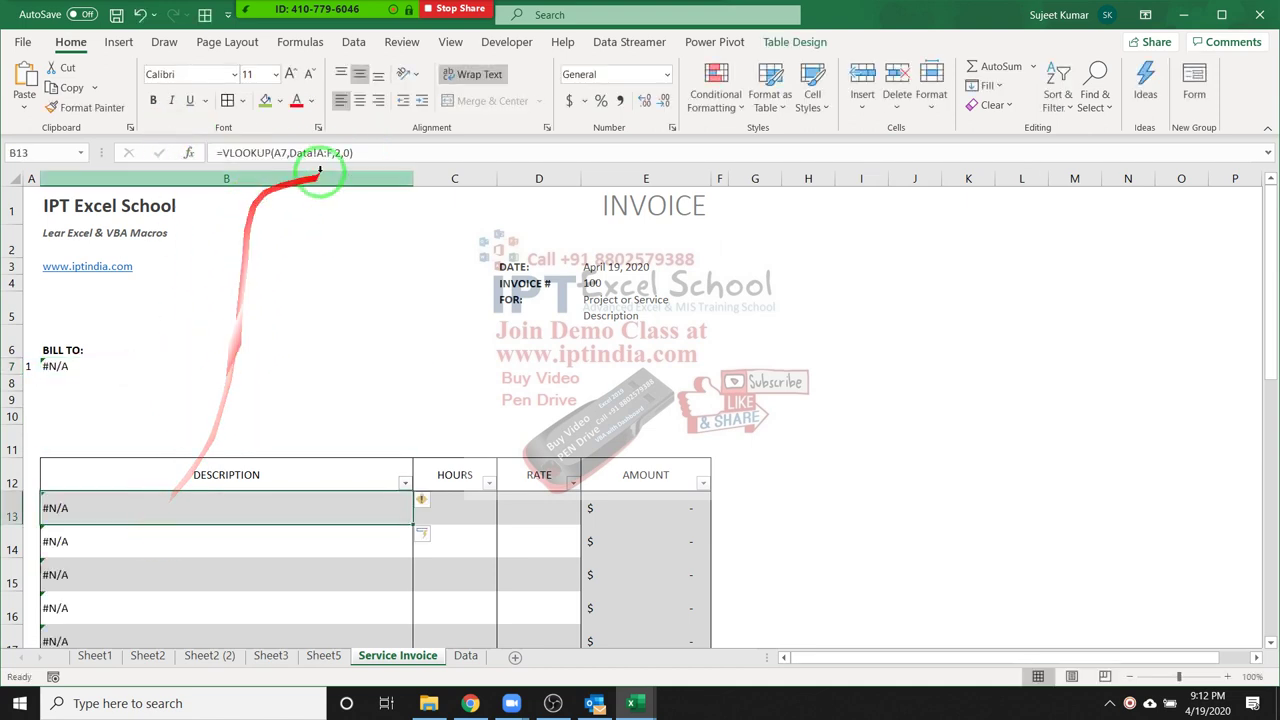
click(350, 153)
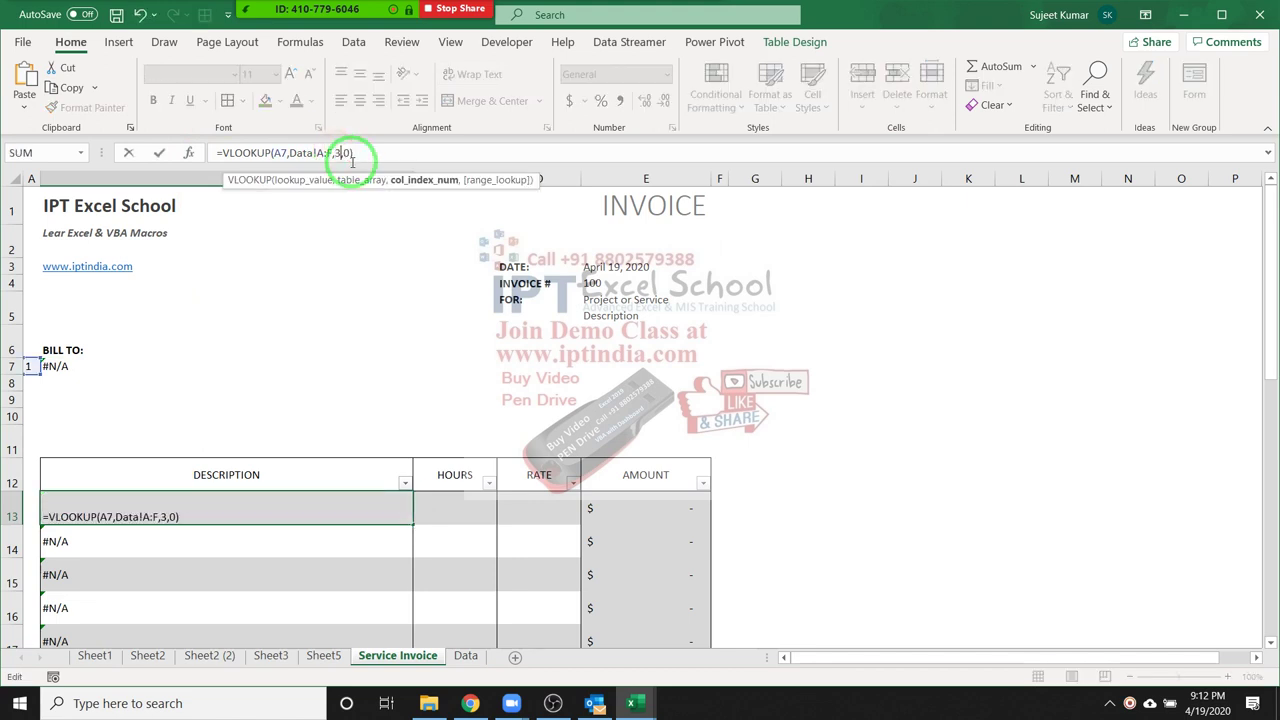
key(Tab)
- Paste the lookup into C13 and D13, using column 2 for HOURS and column 5 for RATE
text(=VLOOKUP(A7,Data!A:F,2,0))
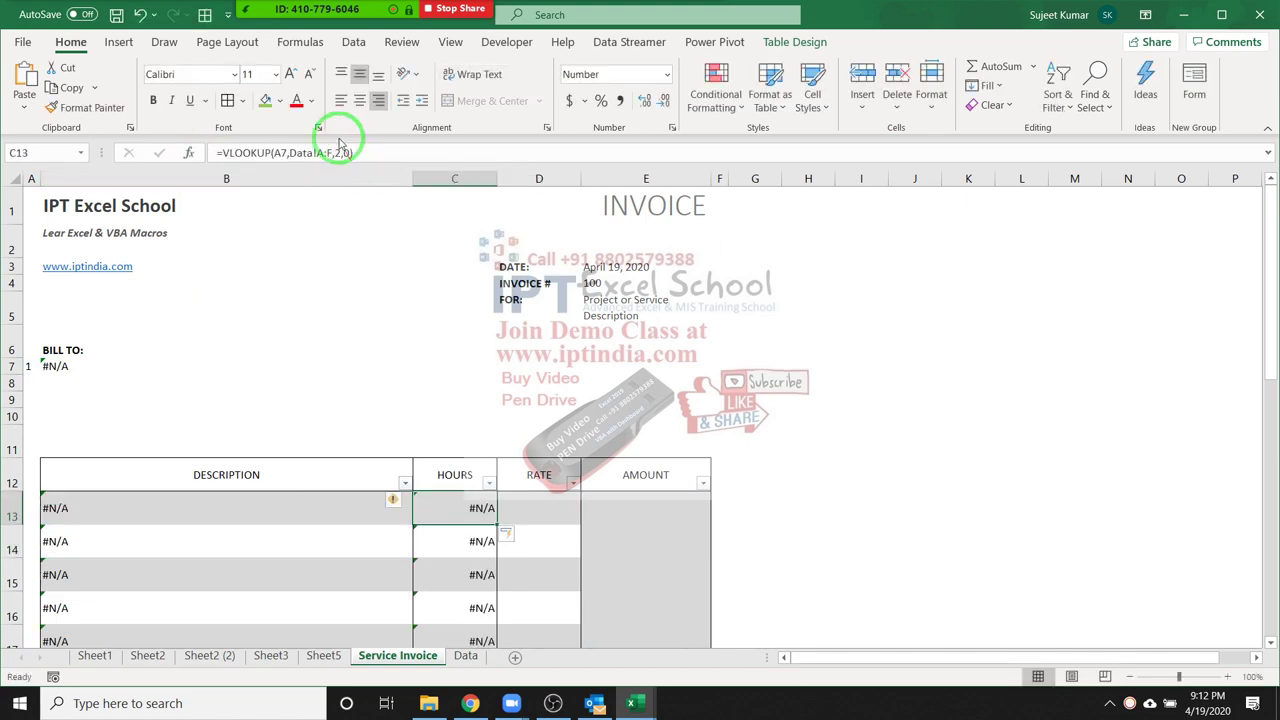
click(340, 153)
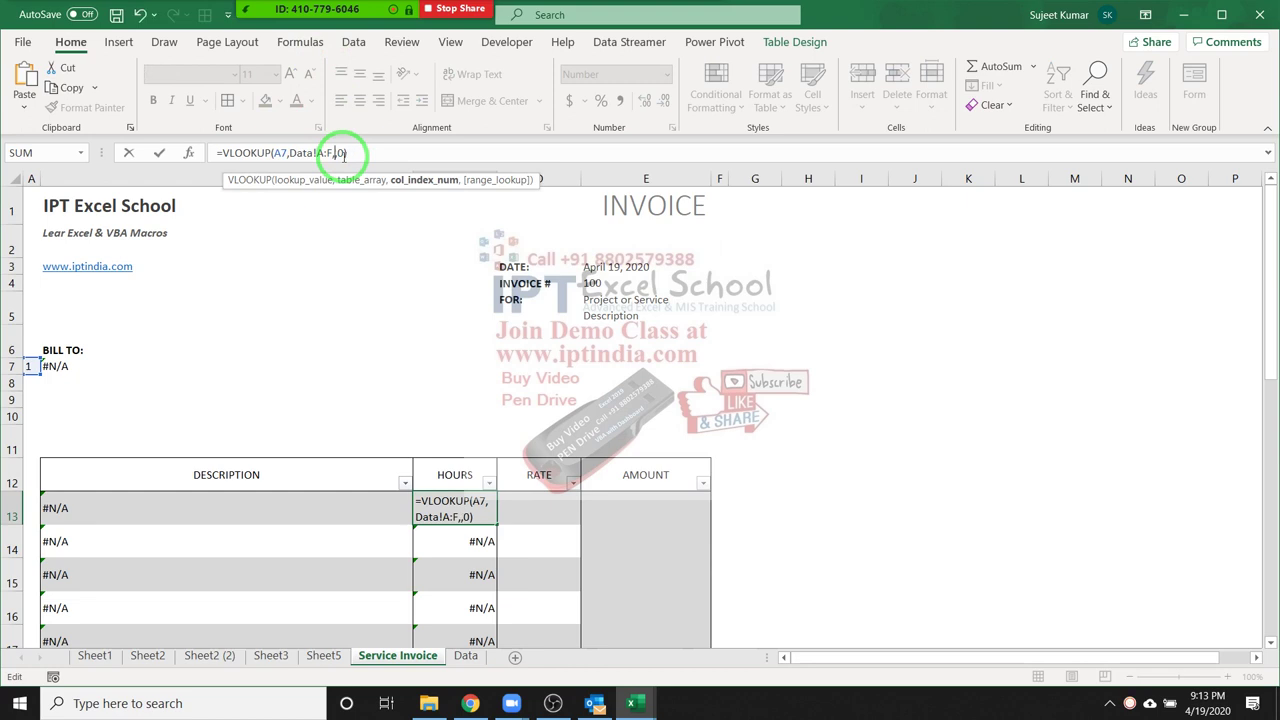
text(2)
key(Tab)
key(ctrl+v)
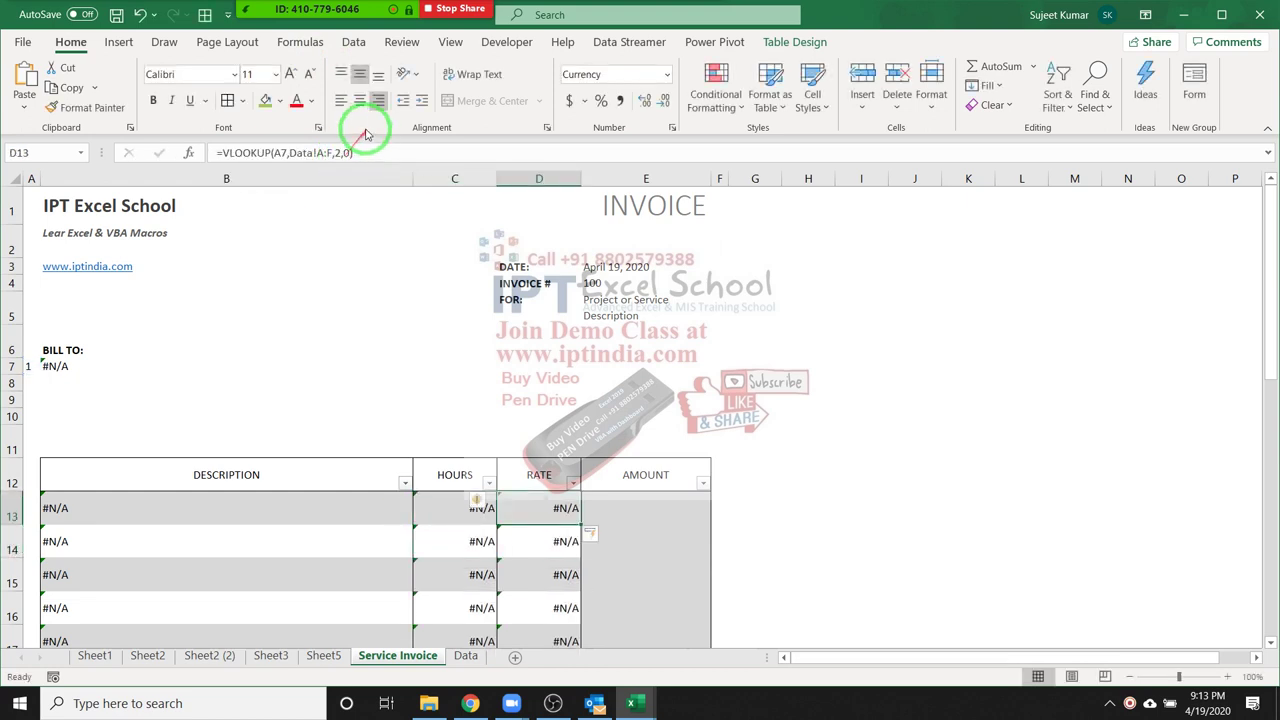
click(340, 153)
text(5)
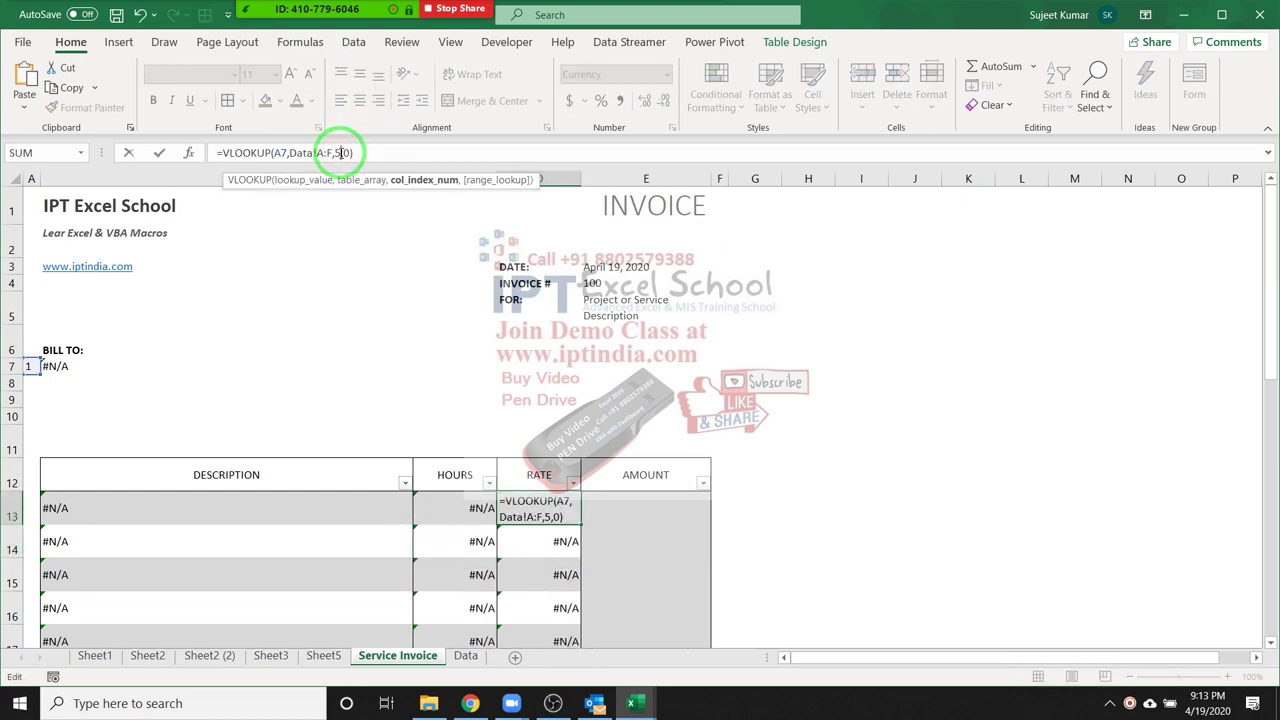
key(Return)
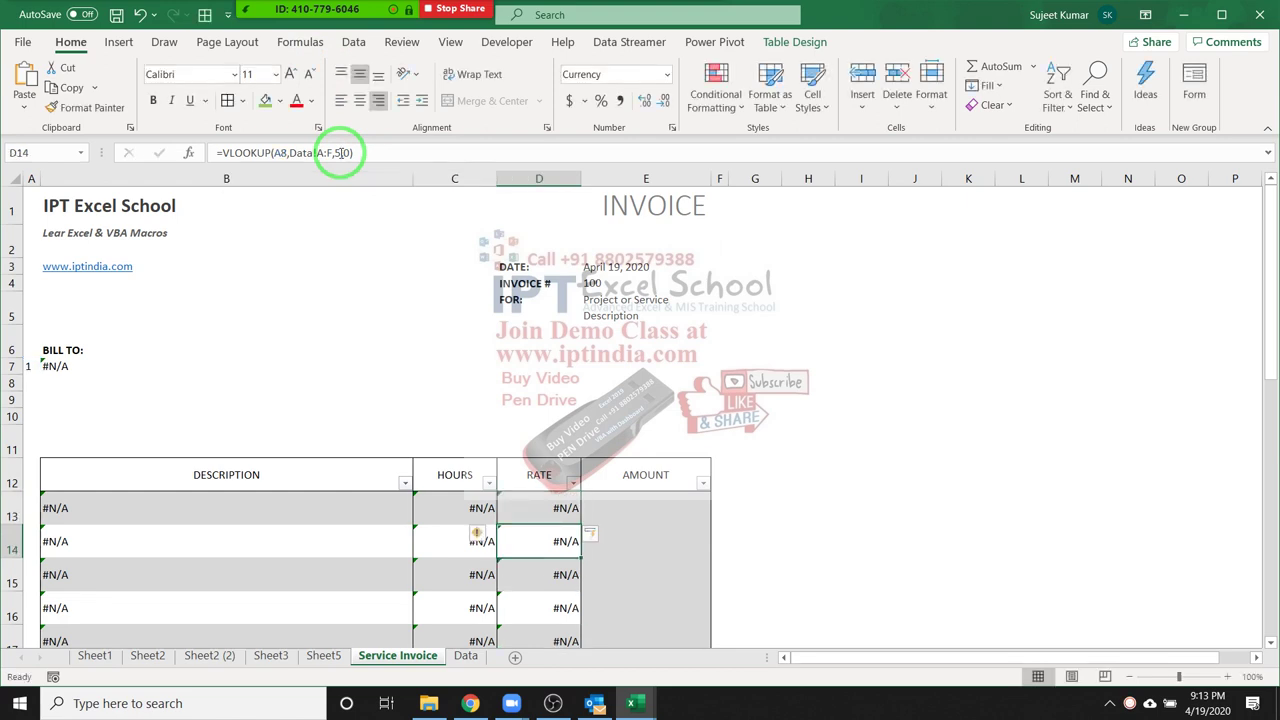
key(Up)
key(Right)
text(=)
key(Left)
key(Left)
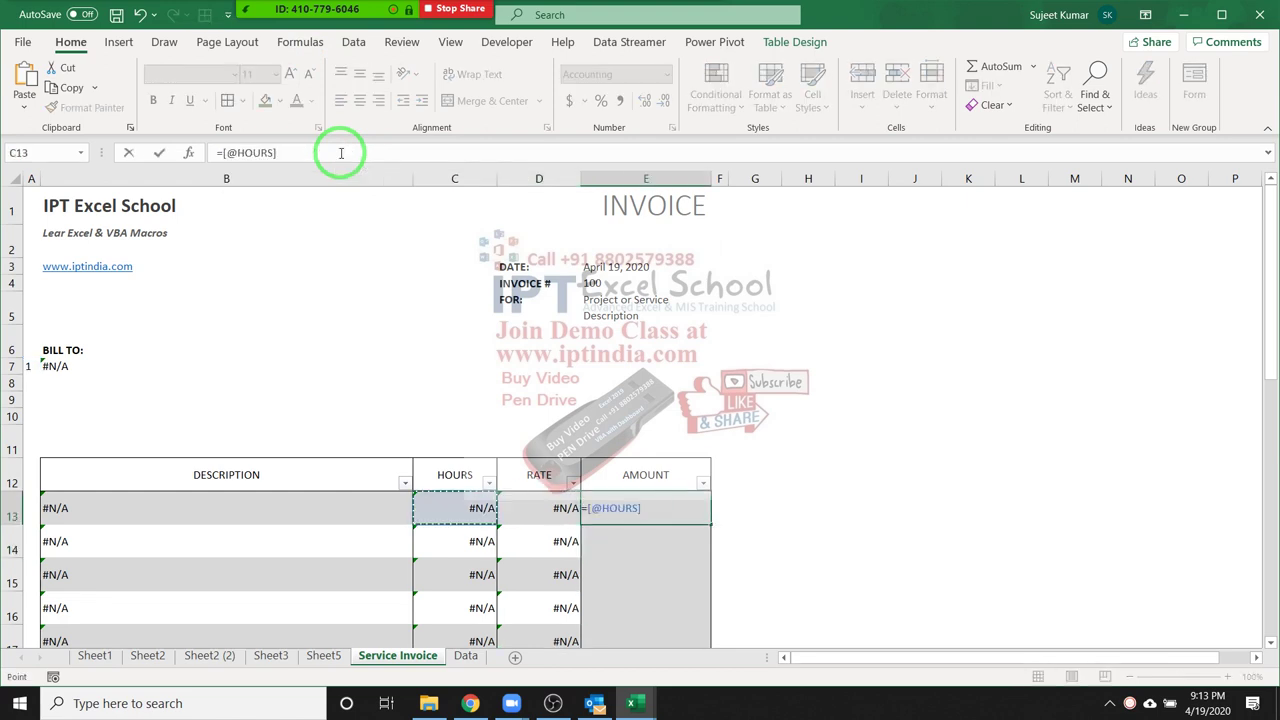
key(Left)
key(Return)
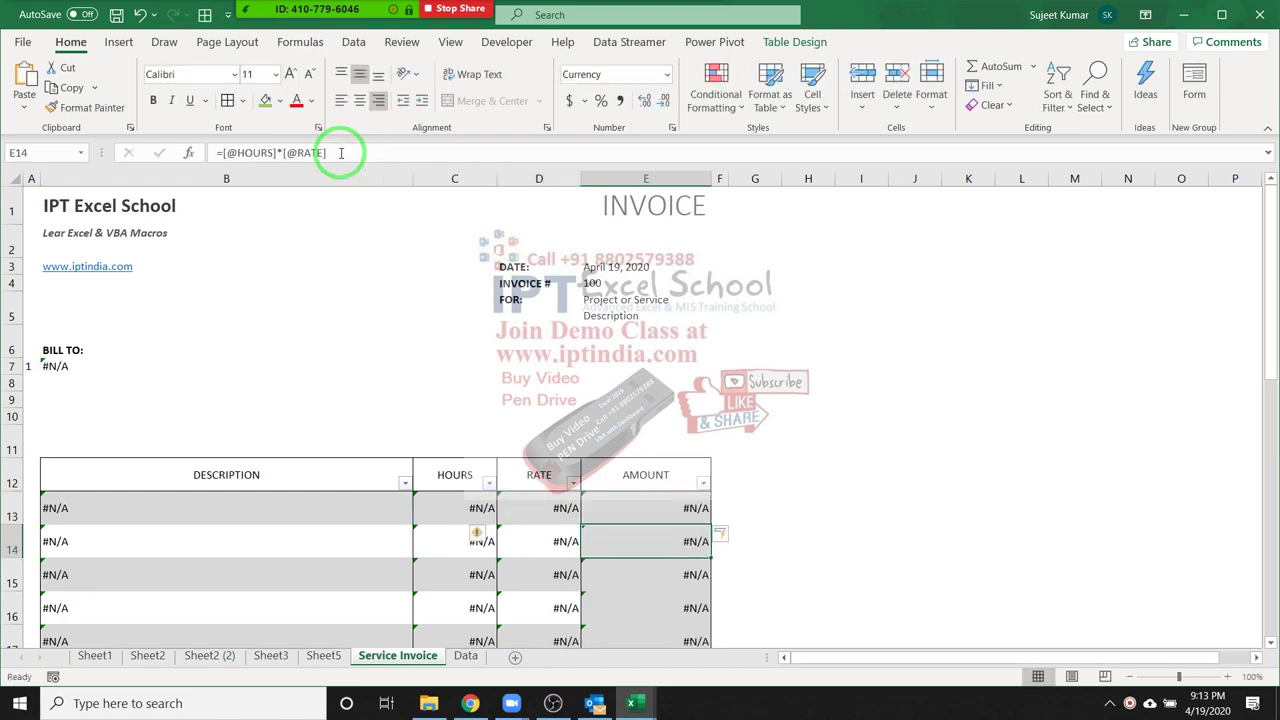
- Clear the leftover #N/A formulas from B14:E22
key(Left)
key(Left)
key(Left)
key(Left)
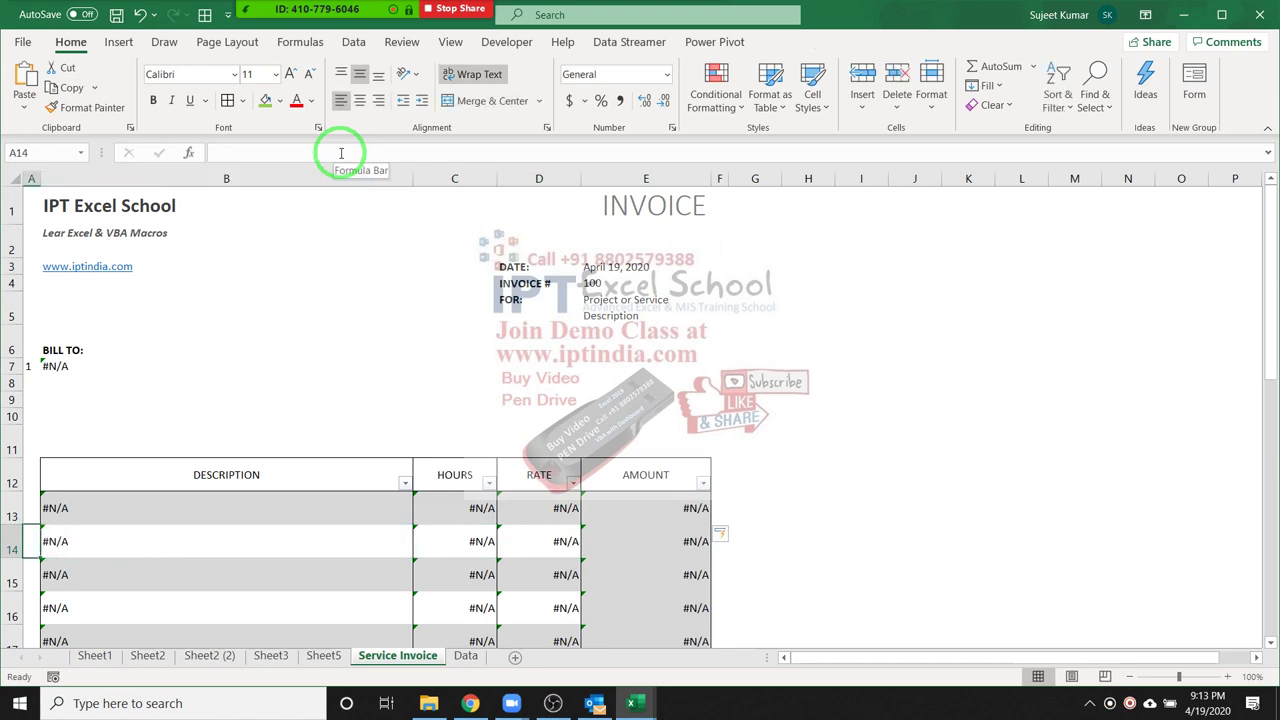
key(Right)
key(shift+Right)
key(shift+Right)
key(shift+Right)
key(shift+Down)
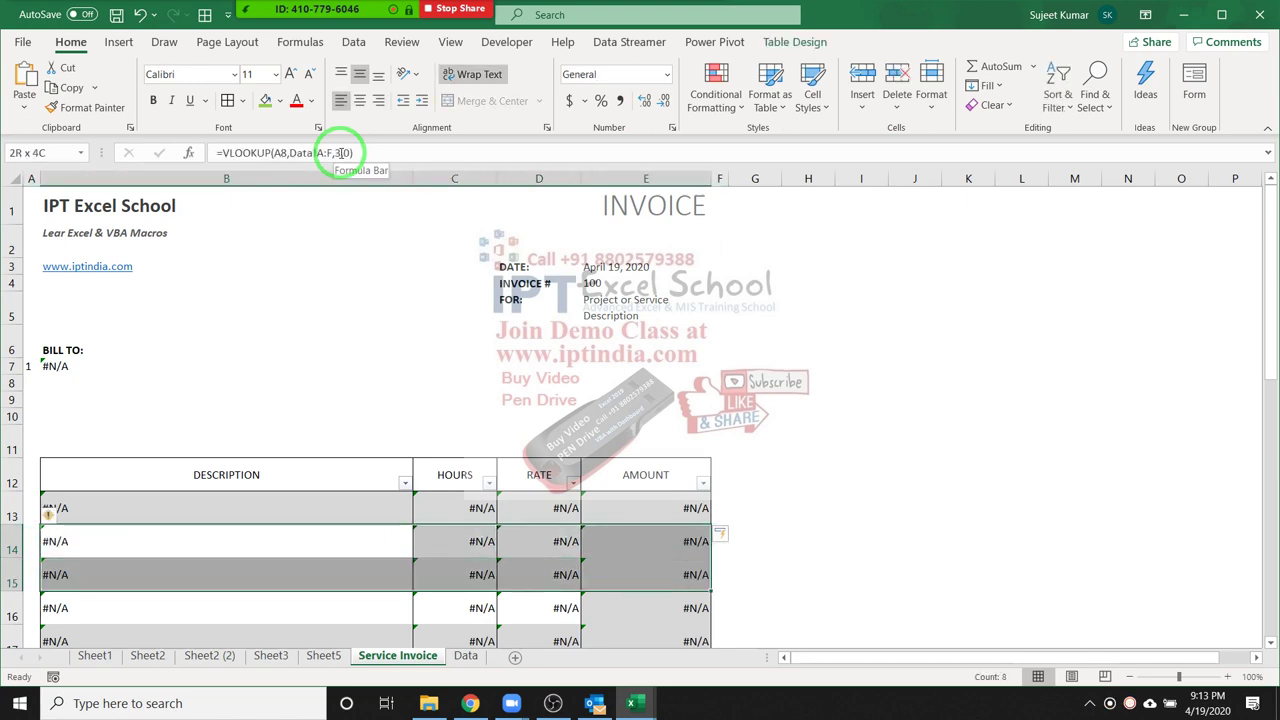
key(shift+Down)
key(shift+Down)
key(shift+Down)
key(shift+Down)
key(shift+Down)
key(shift+Down)
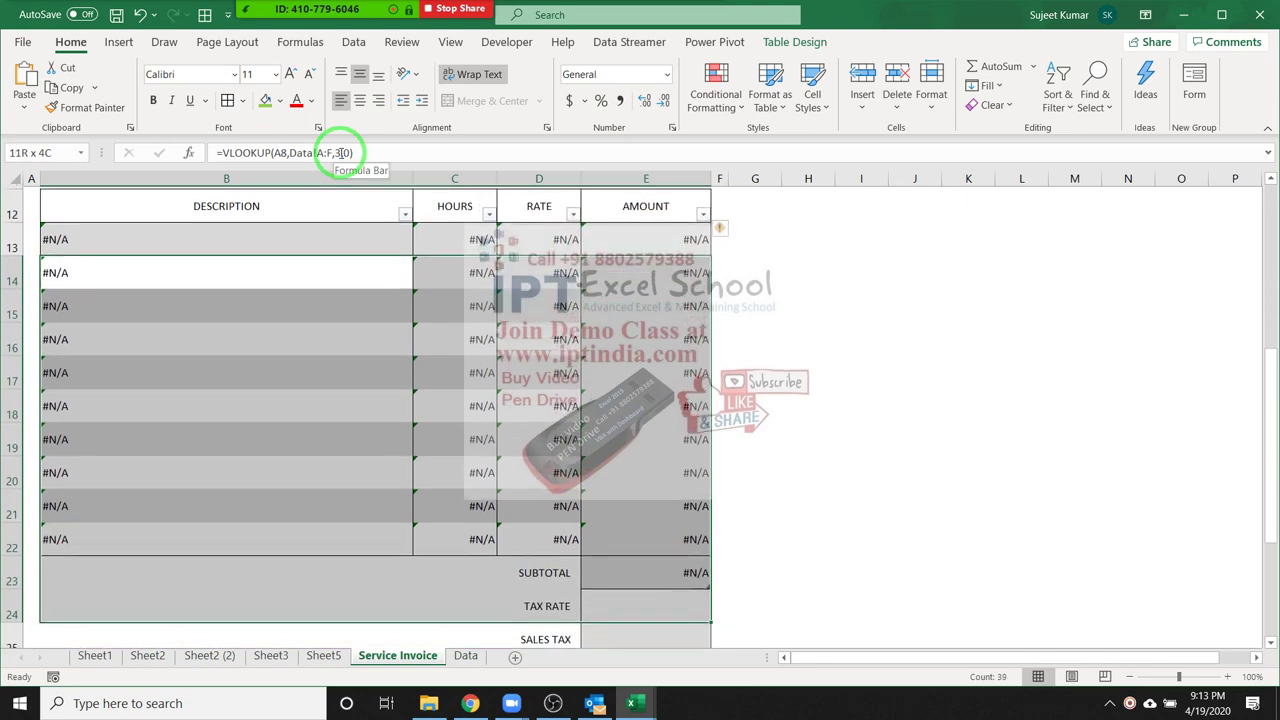
key(shift+Down)
key(Delete)
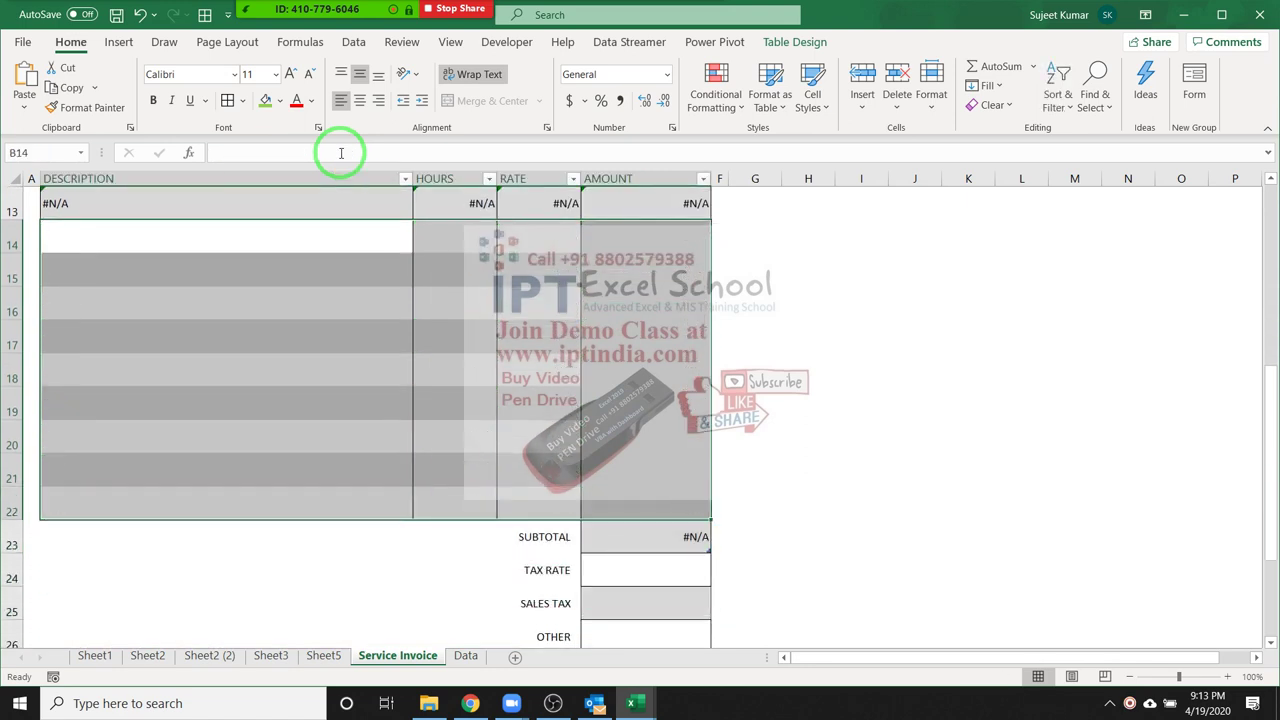
- On the Data sheet, enter ID 1 in A2 and a customer name, filled down to B12
click(285, 305)
scroll(284, 308, up, 4)
click(465, 655)
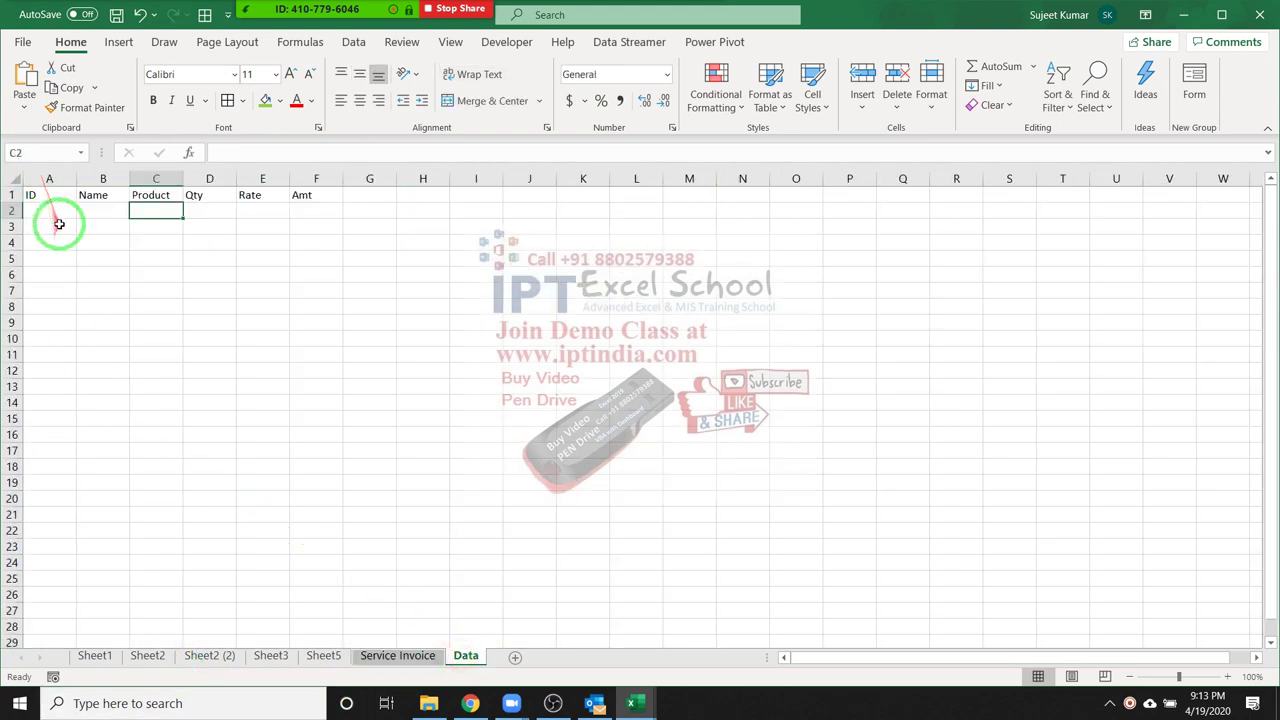
click(56, 208)
text(1)
key(Tab)
text(P)
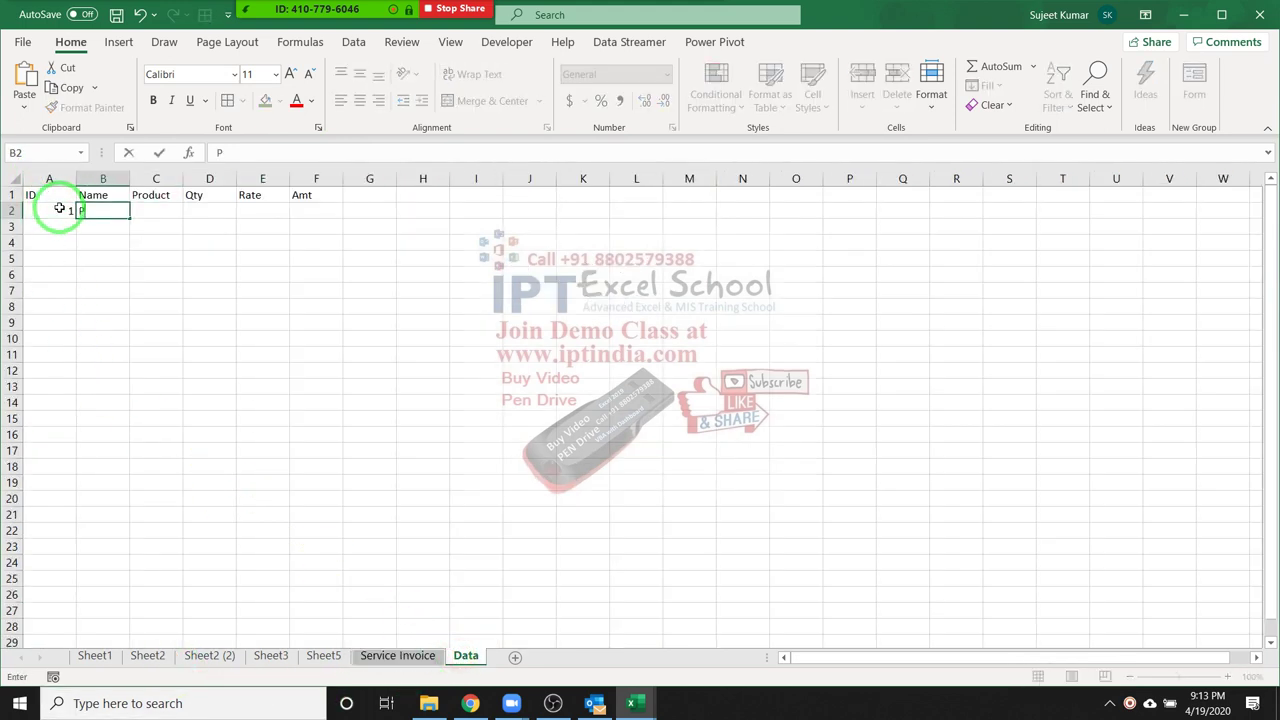
key(Return)
click(94, 210)
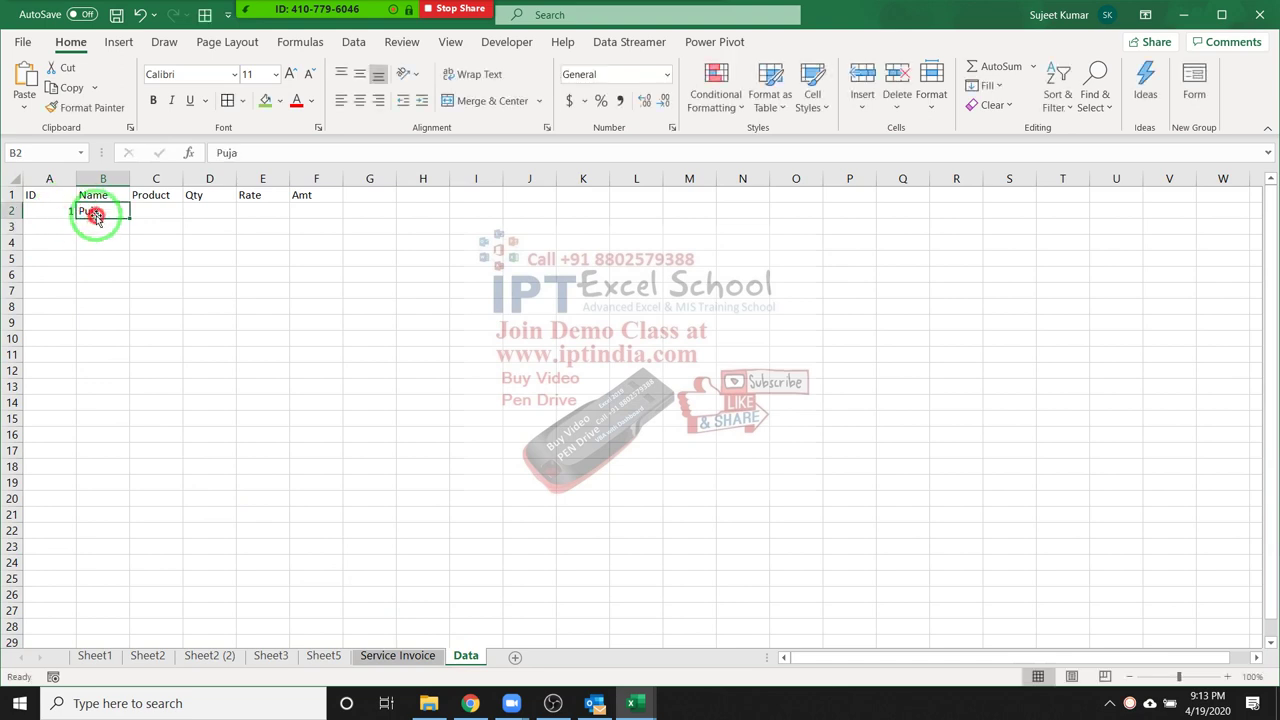
drag(130, 217, 105, 372)
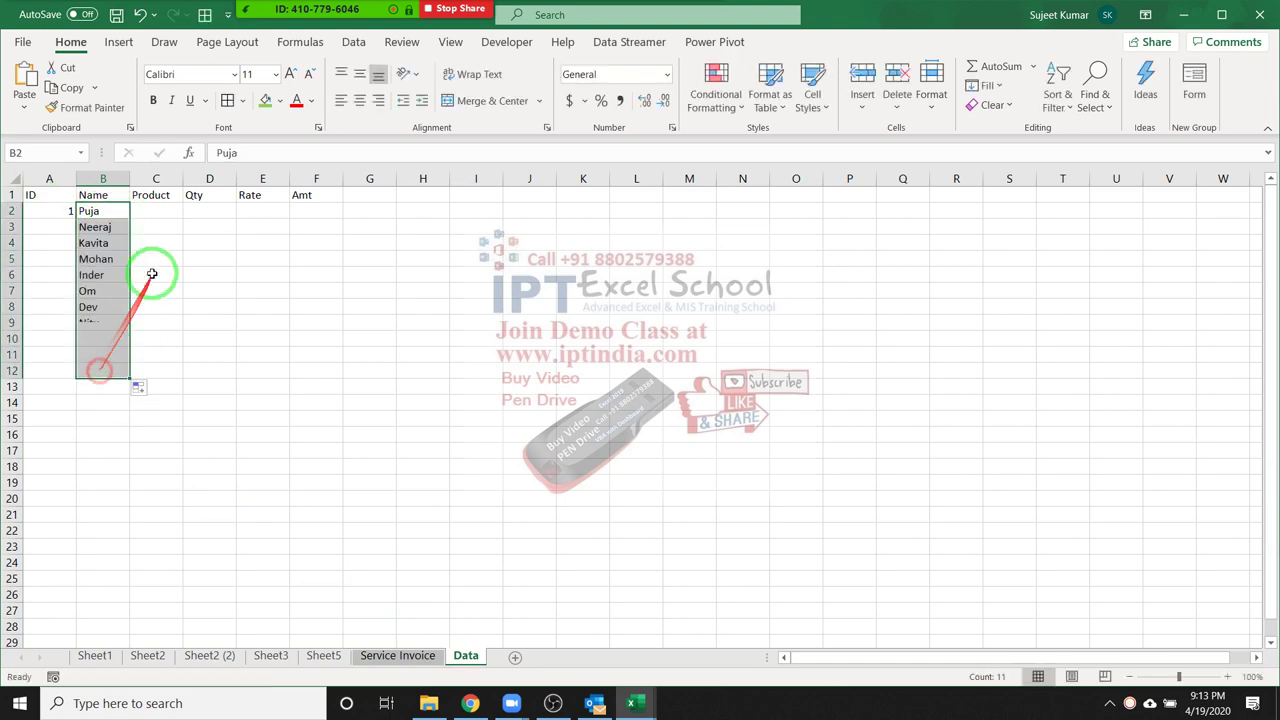
- Enter DVD as the first product in C2 and copy it down the Product column
click(161, 218)
text(DVD)
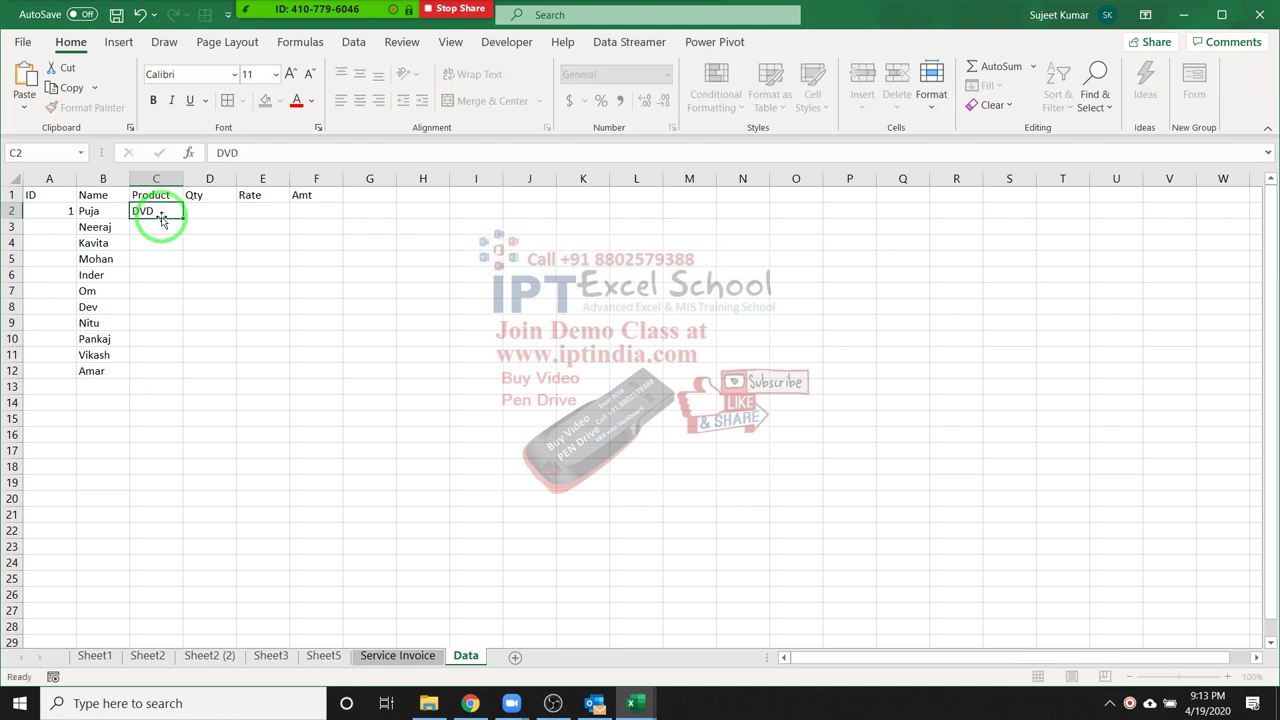
key(Return)
click(165, 211)
double_click(183, 218)
- Enter HD, PD, HD in C3:C5 and repeat the C2:C5 product pattern down to row 12
click(157, 256)
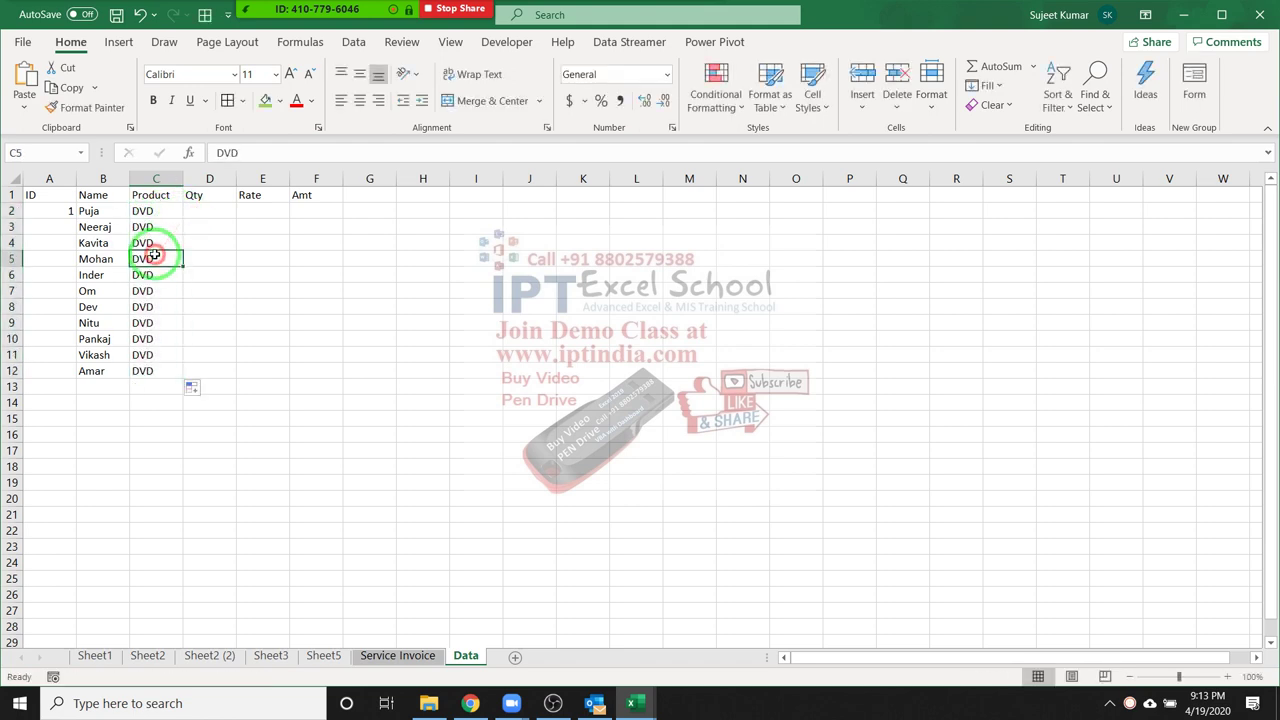
click(160, 229)
text(HD)
key(Return)
text(PD)
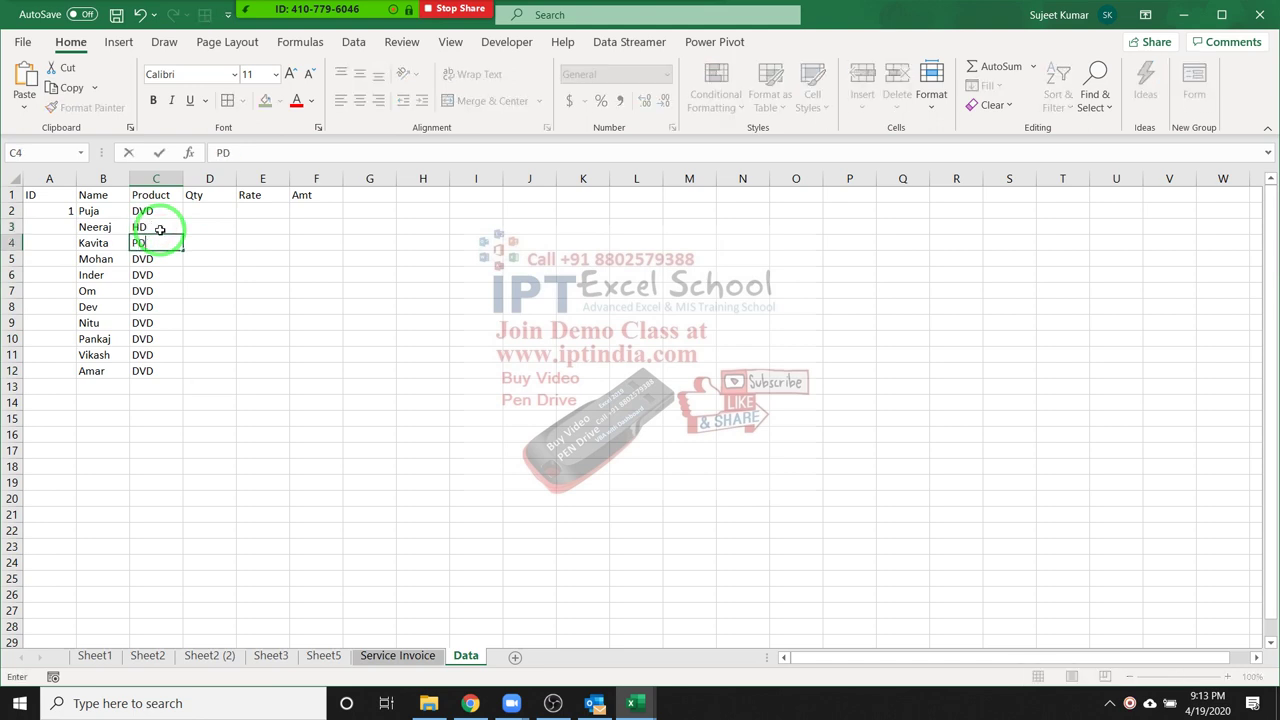
key(Return)
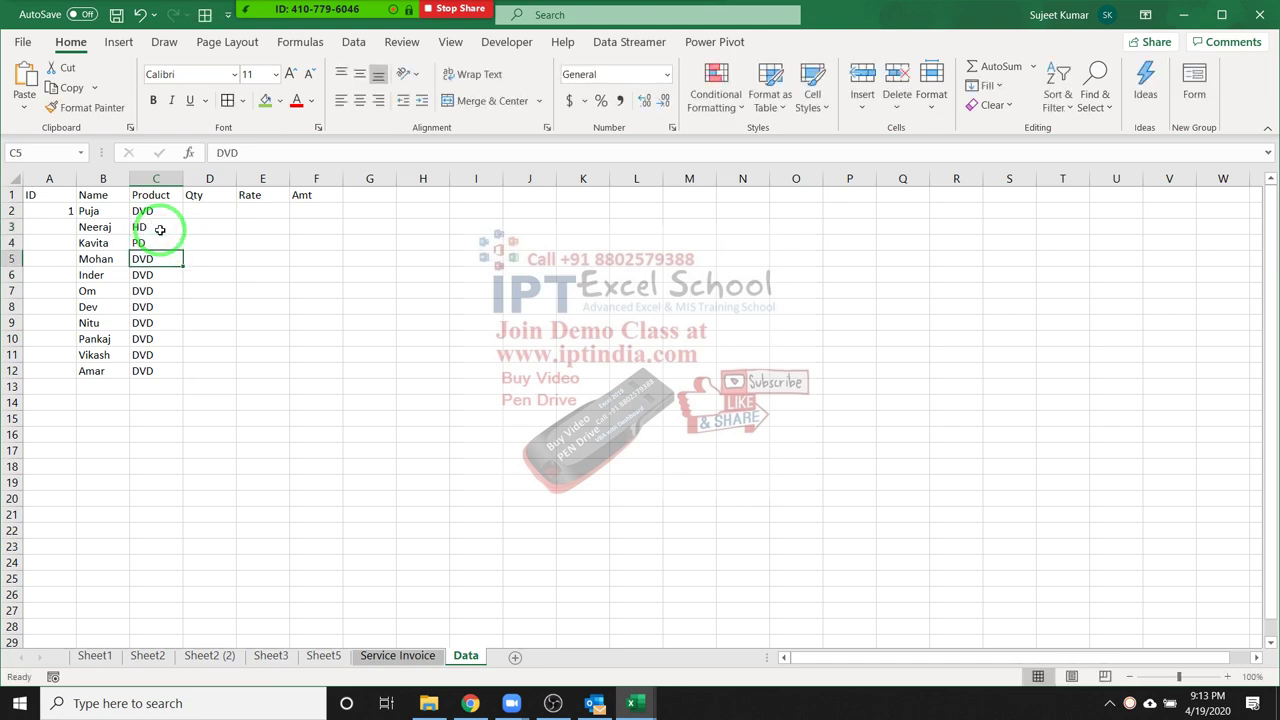
text(HD)
key(Return)
drag(155, 211, 165, 252)
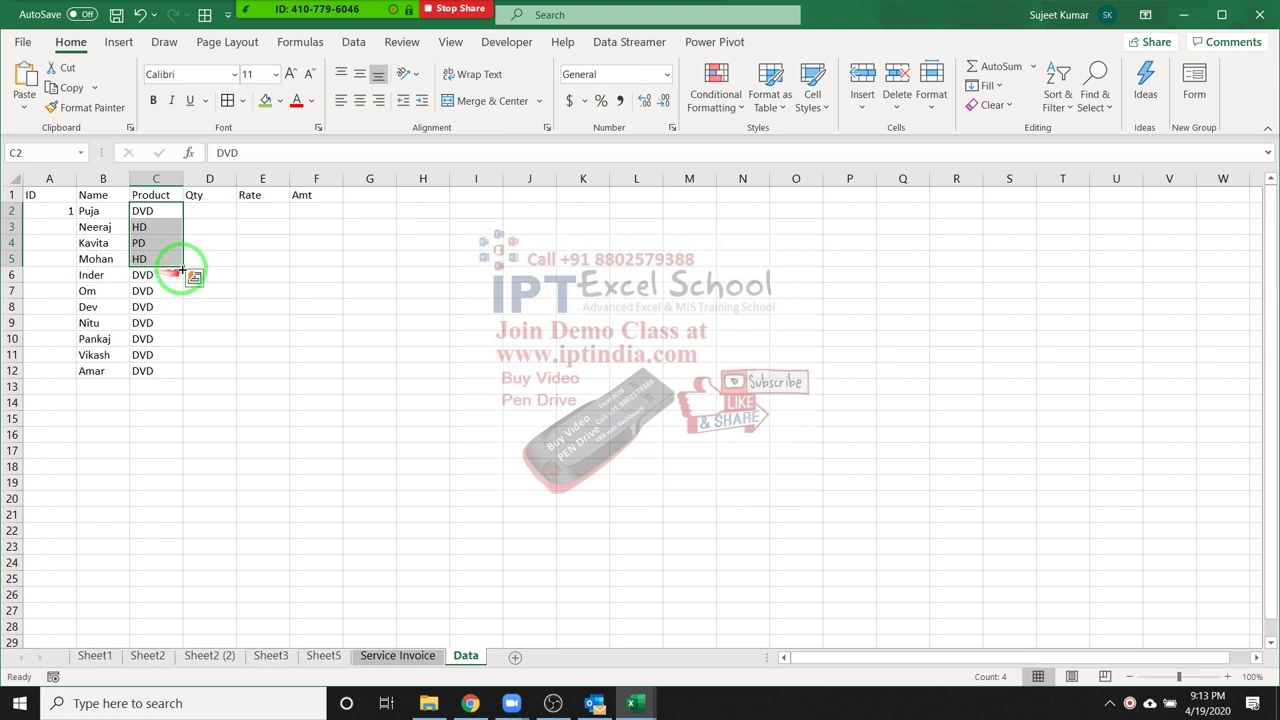
drag(183, 266, 183, 378)
click(207, 224)
click(206, 208)
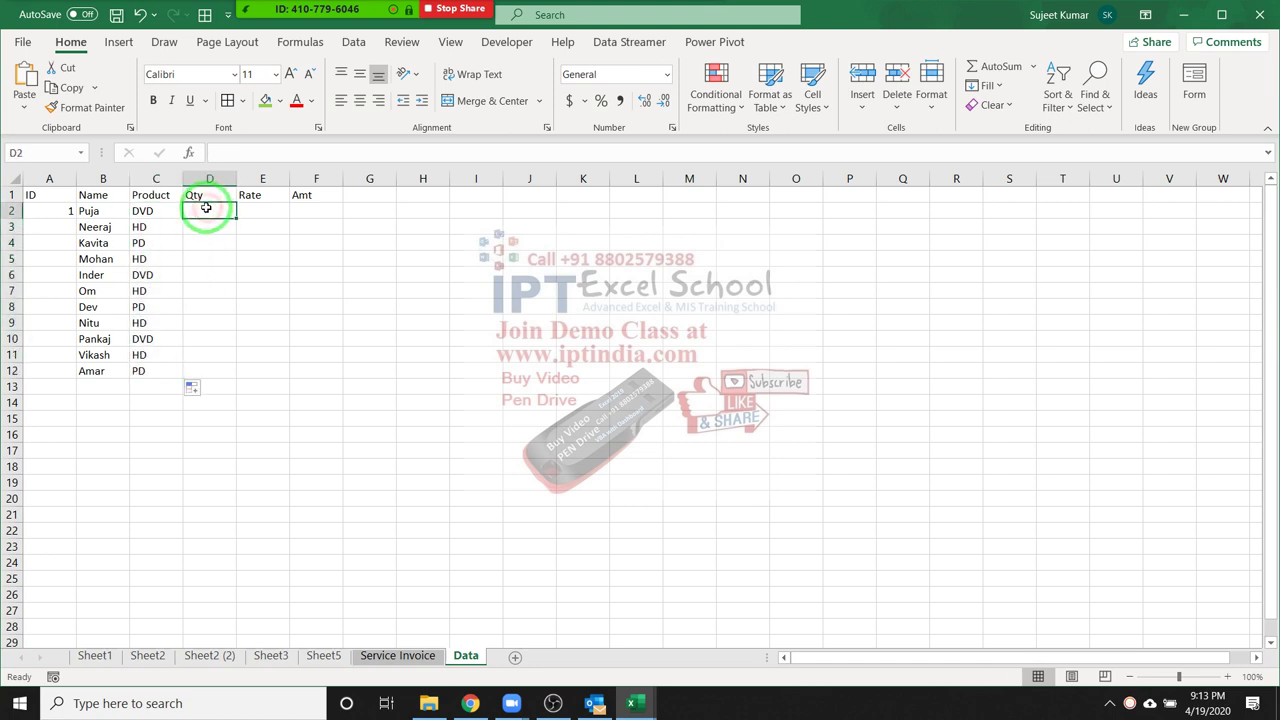
- Enter =RANDBETWEEN(10,90) in Qty cell D2
text(=ra)
key(Down)
key(Down)
key(Down)
key(Tab)
text(10,90)
key(Return)
- Fill the random formula across D2:E12 and paste it back as fixed values
key(Up)
key(shift+Right)
key(shift+Down)
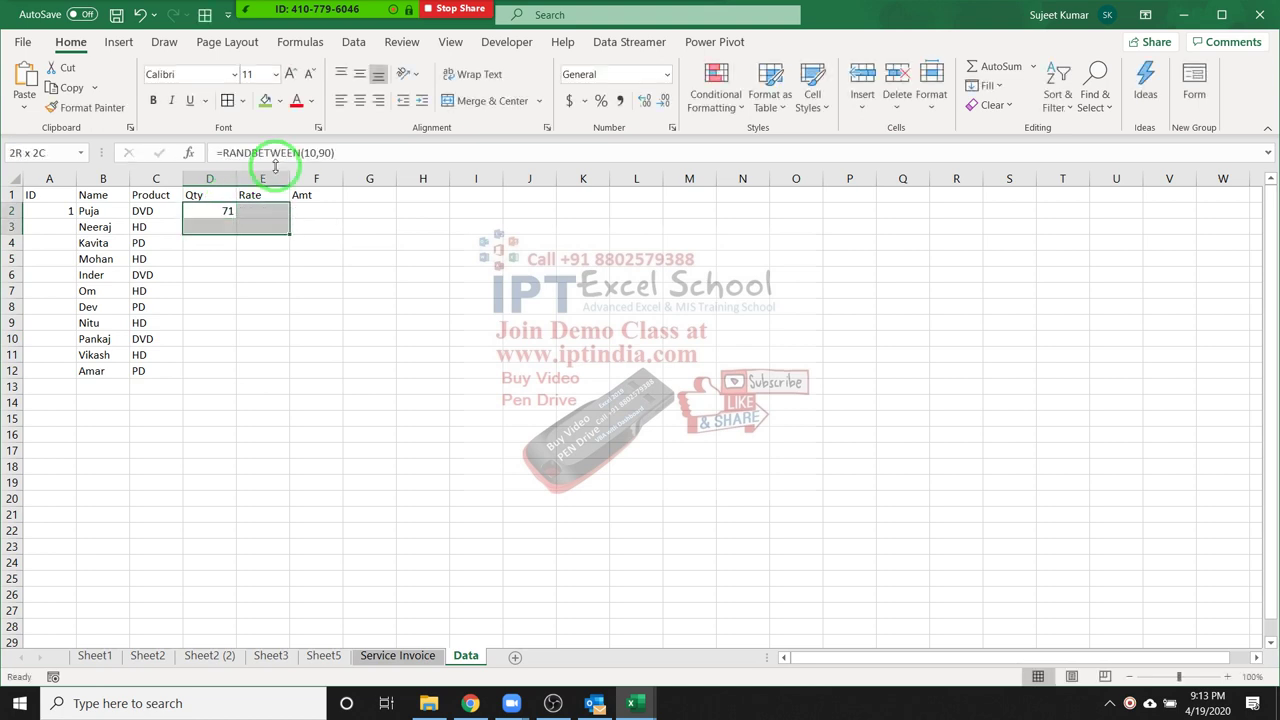
key(shift+Down)
key(shift+Down)
key(shift+Down)
key(shift+Down)
key(shift+Down)
key(shift+Down)
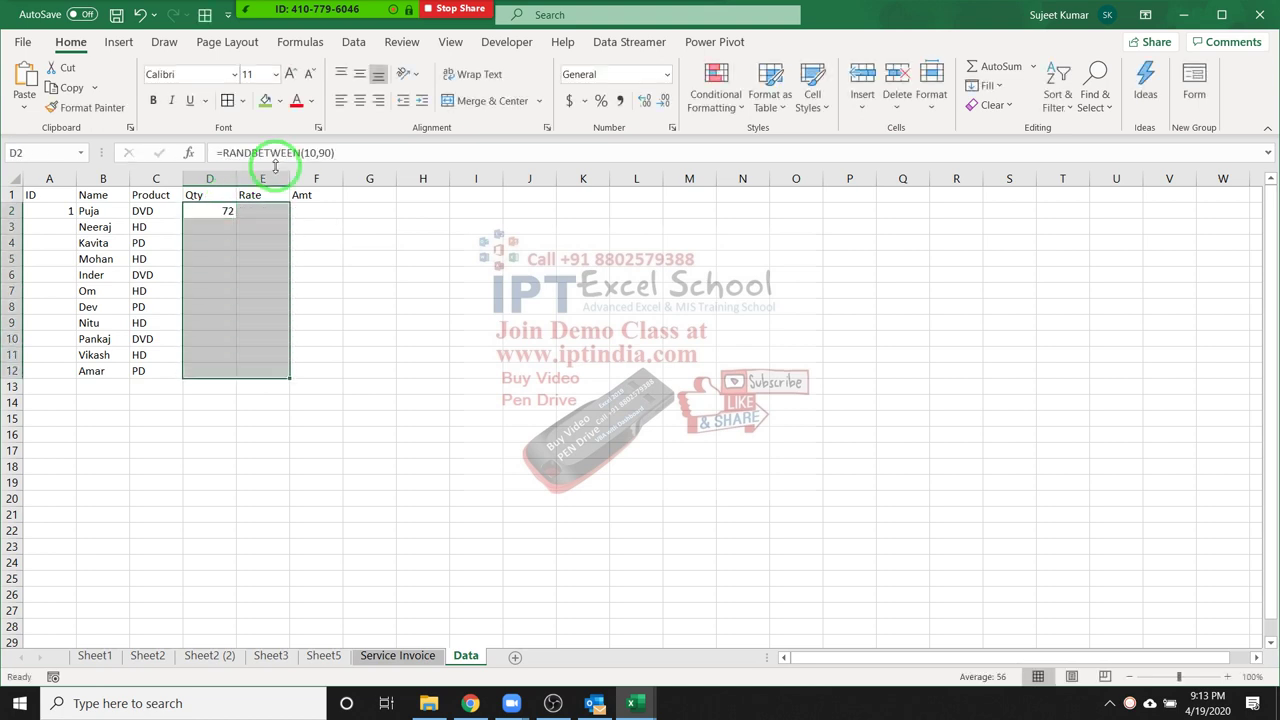
key(F2)
key(ctrl+Return)
key(ctrl+c)
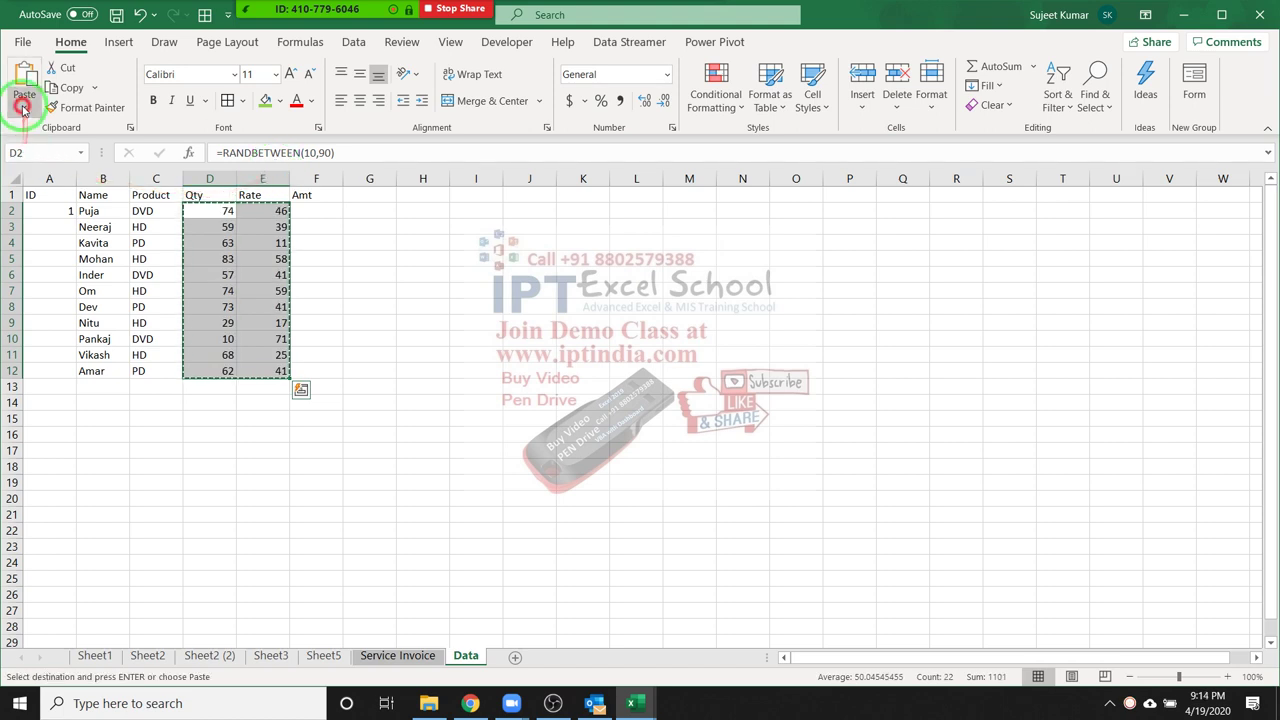
click(24, 100)
click(22, 233)
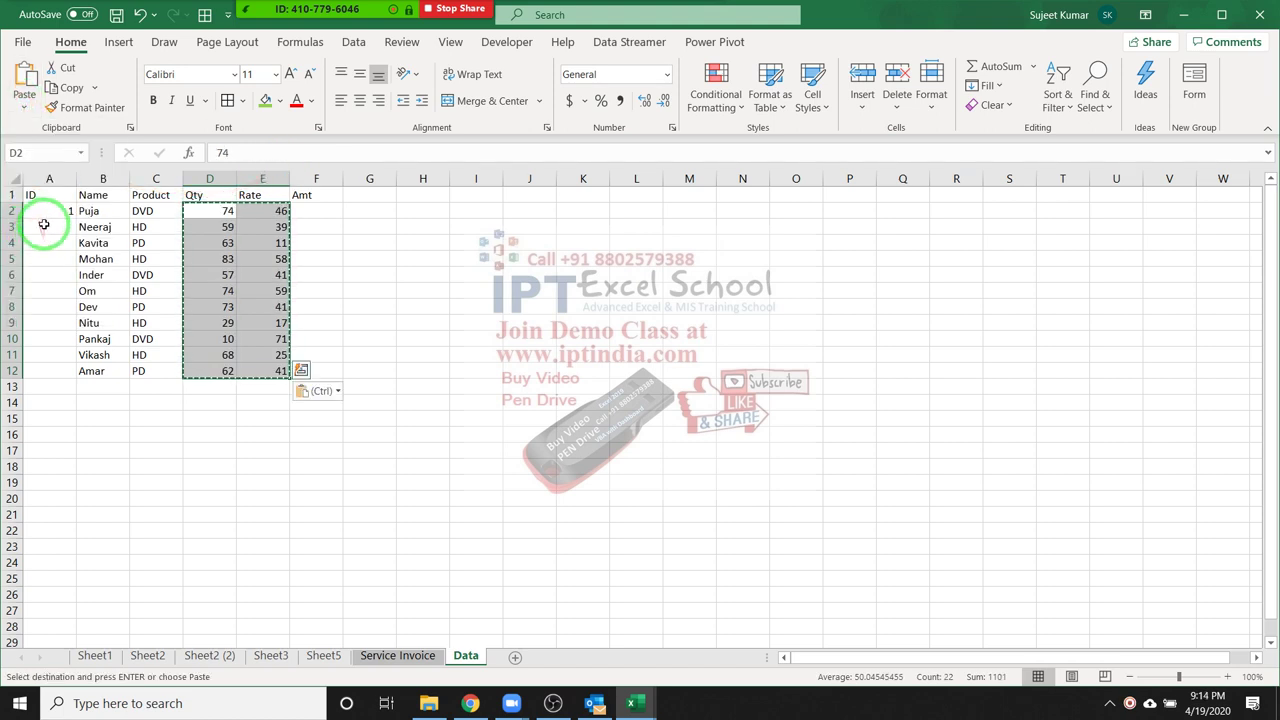
- Fill the ID column as a 1, 2, 3… series down to row 12
click(46, 224)
text(2)
key(Return)
drag(48, 211, 48, 227)
double_click(77, 234)
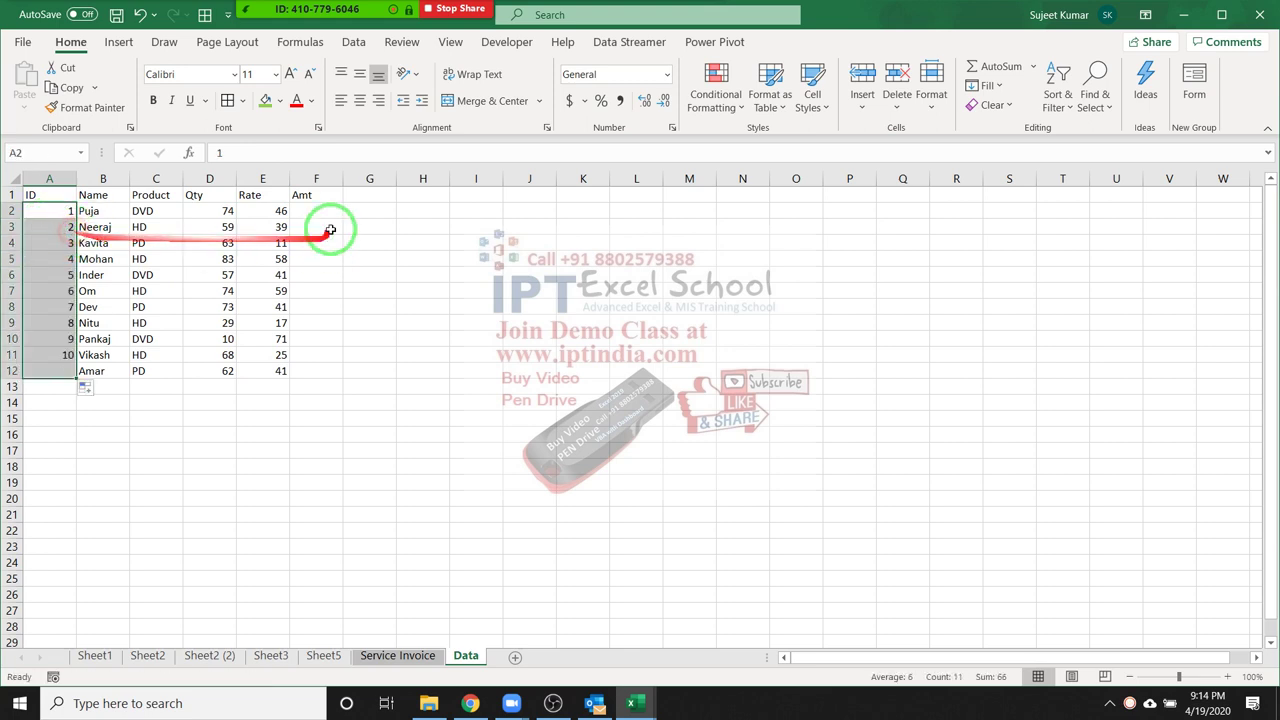
- Enter =D2*E2 in F2 and fill the Amt formula down to F12
click(310, 213)
text(=)
key(Left)
key(Left)
key(Left)
key(Return)
key(Left)
key(ctrl+Down)
key(Right)
key(ctrl+shift+Up)
key(ctrl+d)
key(Return)
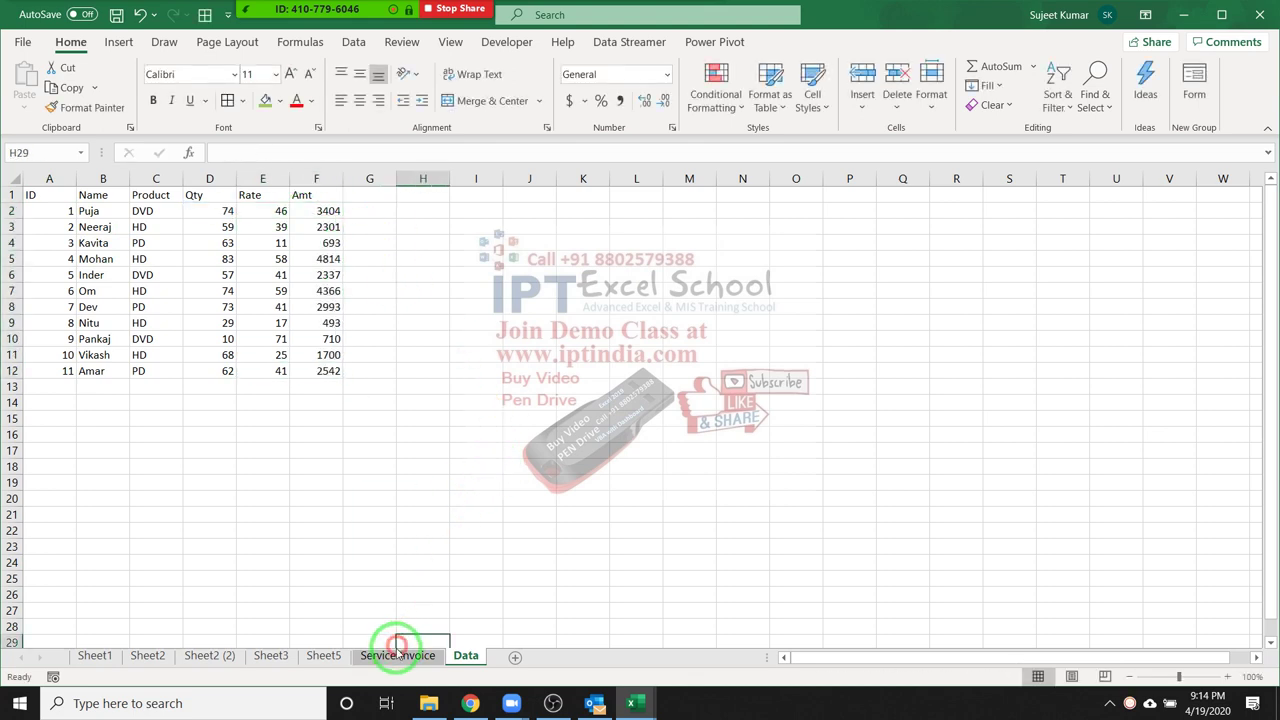
- Enter customer ID 2 in A7 of the Service Invoice sheet to test the lookups
click(398, 655)
scroll(450, 566, down, 2)
scroll(450, 566, down, 3)
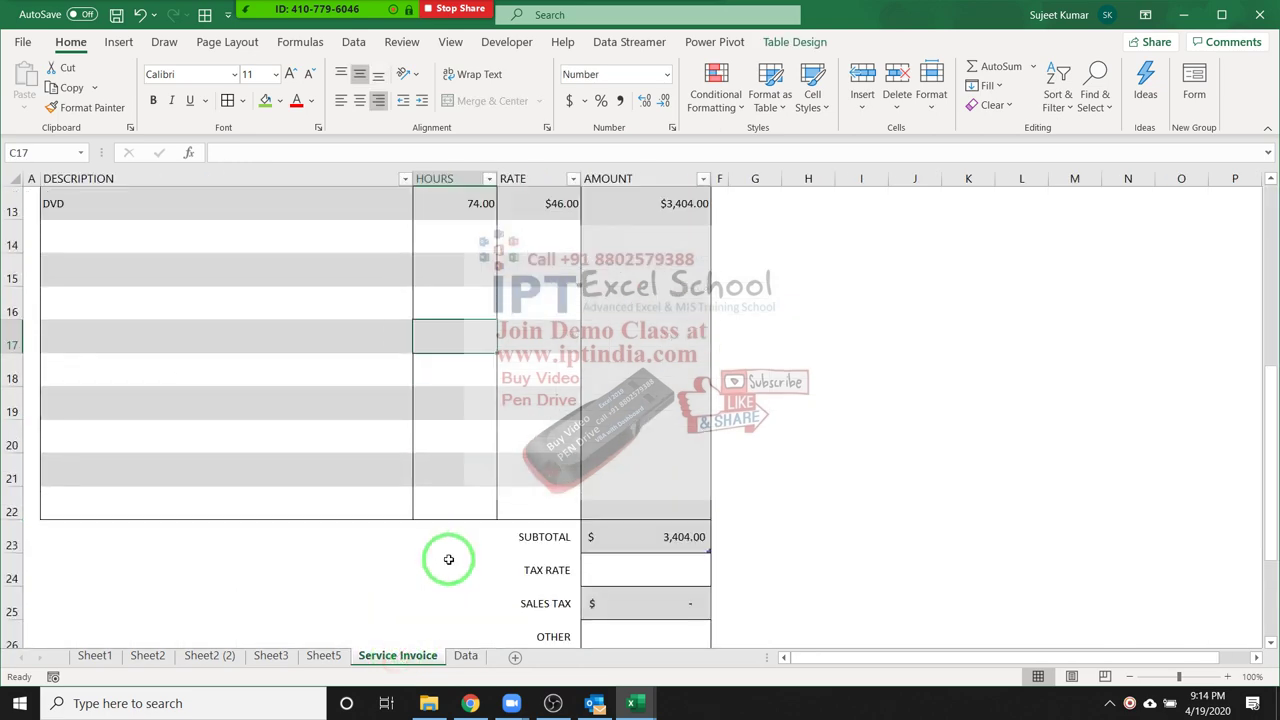
scroll(450, 566, up, 5)
click(27, 366)
text(2)
key(Return)
- Check the invoice totals, then set A7 back to customer ID 1
scroll(614, 509, down, 3)
scroll(614, 512, down, 3)
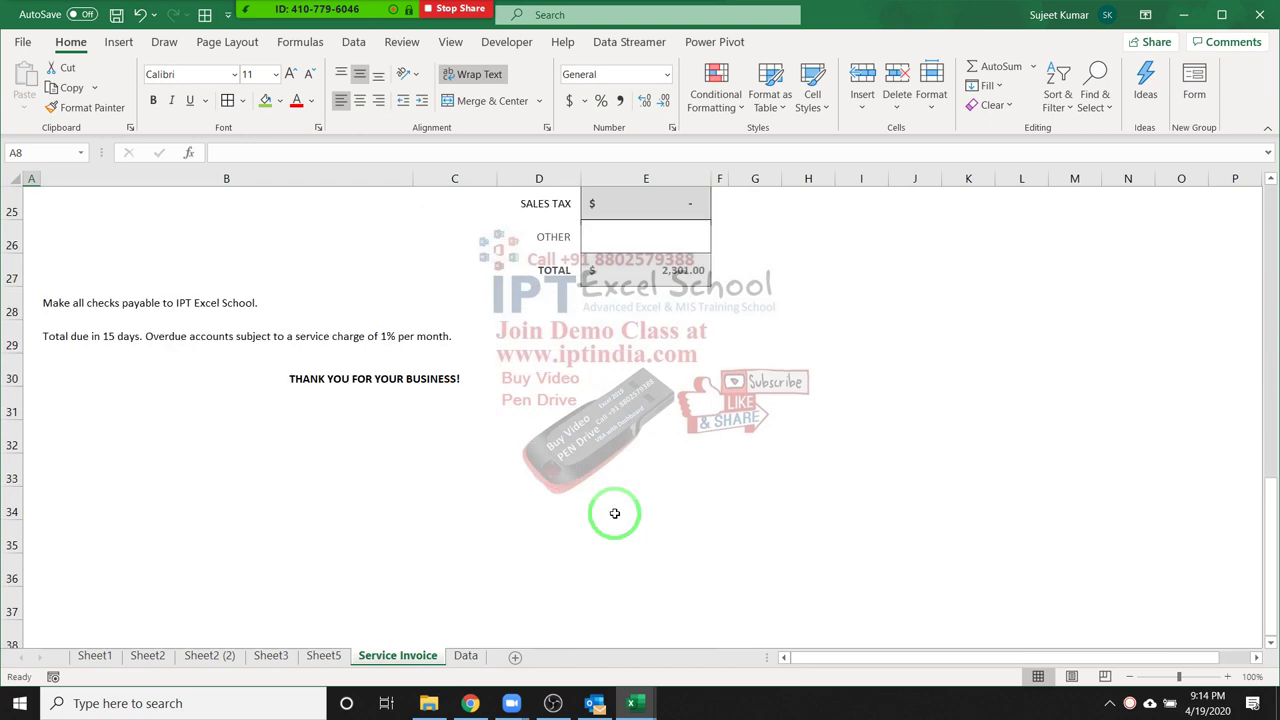
scroll(610, 509, up, 3)
scroll(609, 509, up, 4)
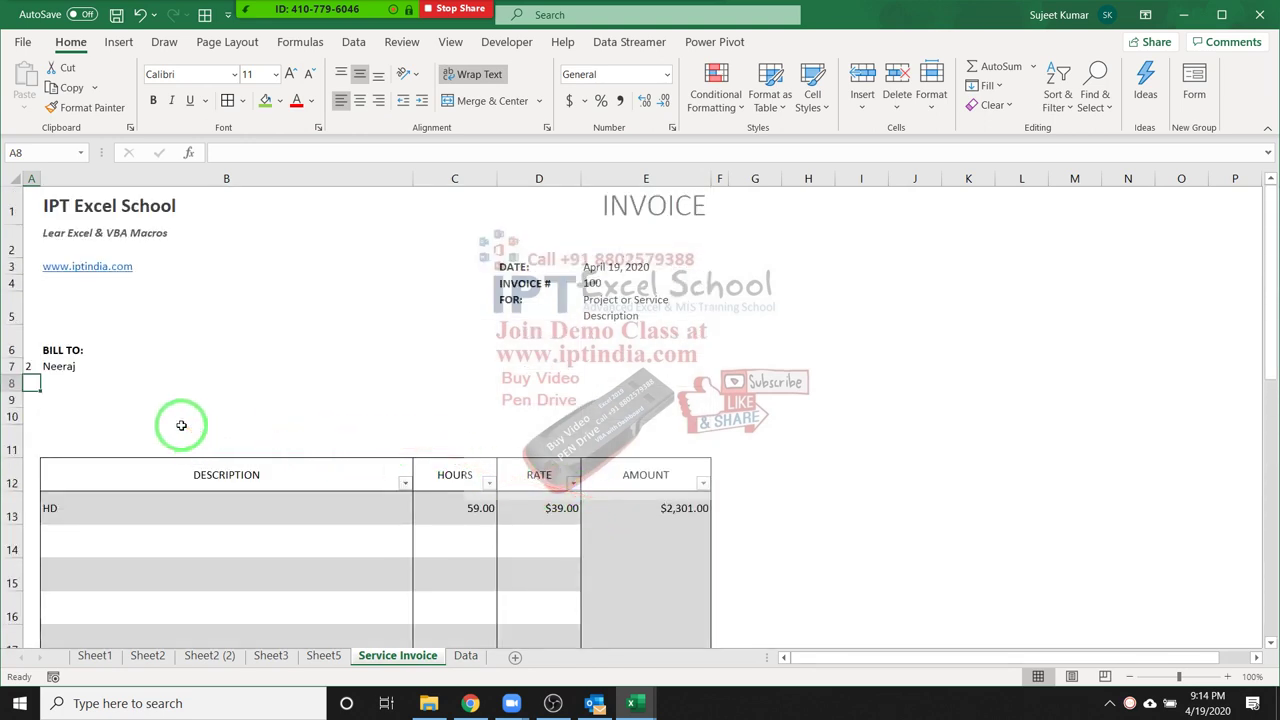
text(1)
key(Return)
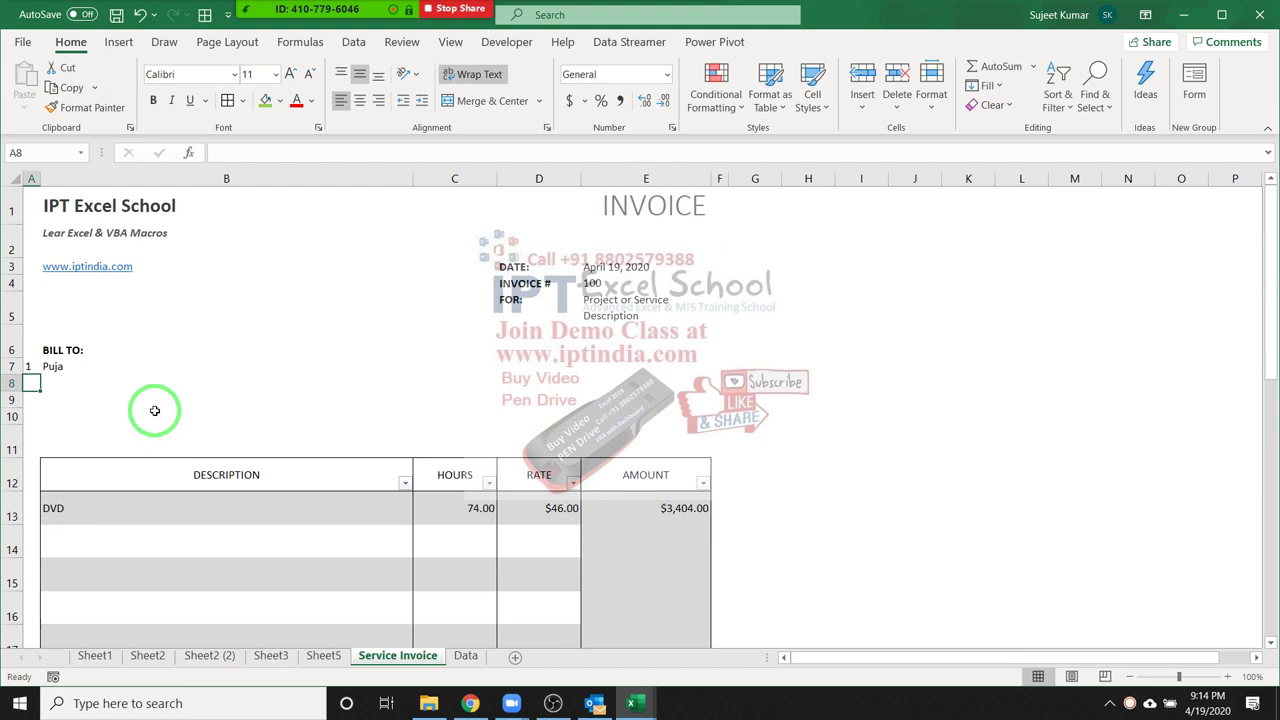
click(412, 656)
- Rename the invoice sheet to Bill and add an EMAIL heading in G1 of the Data sheet
text(B)
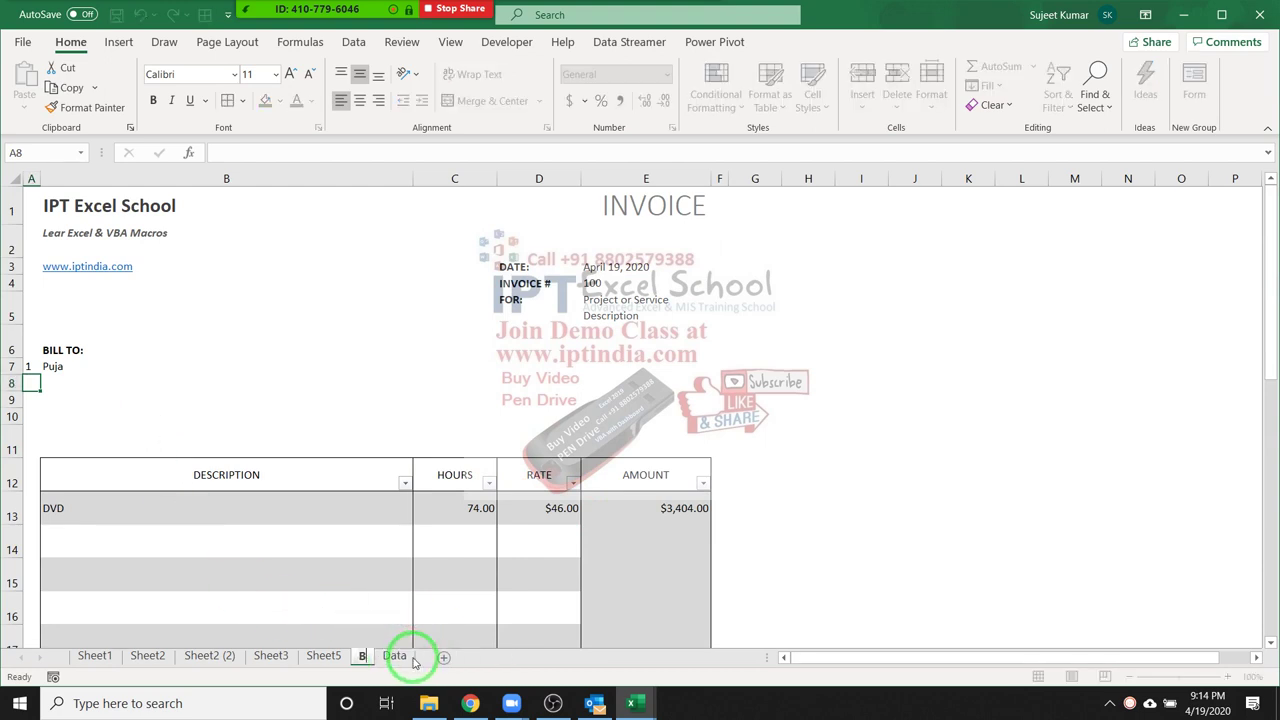
key(Return)
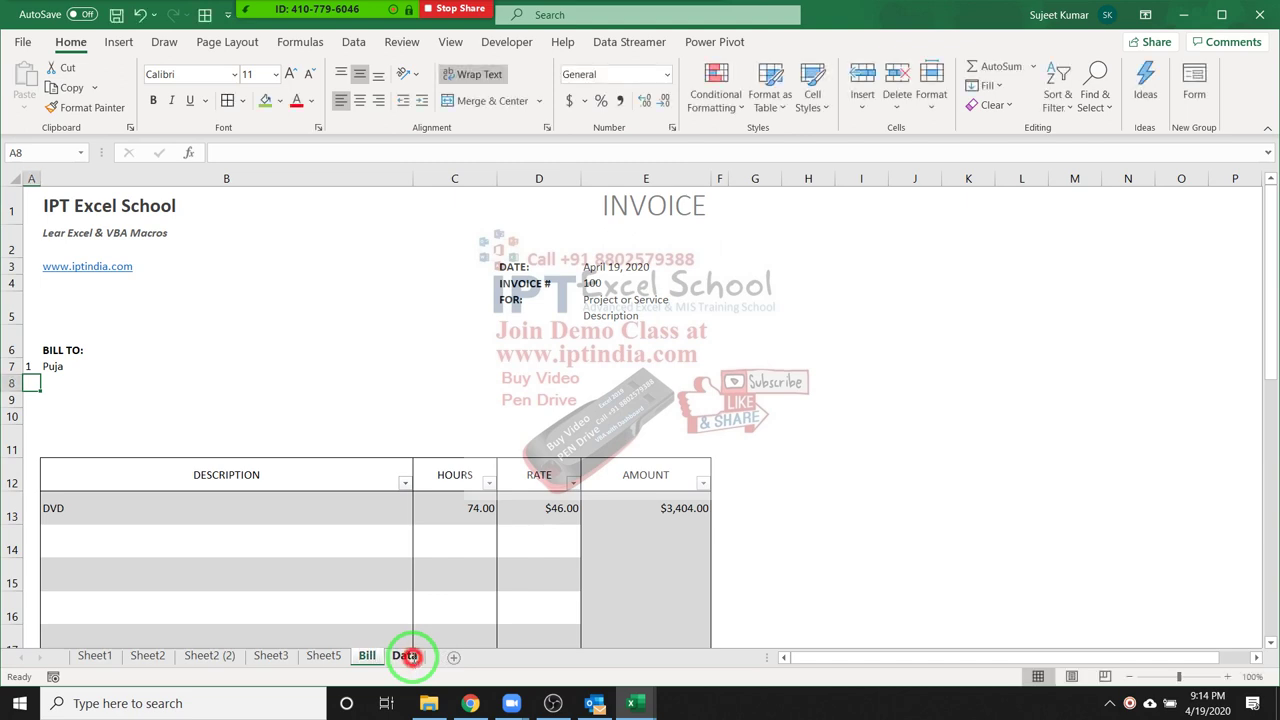
click(411, 656)
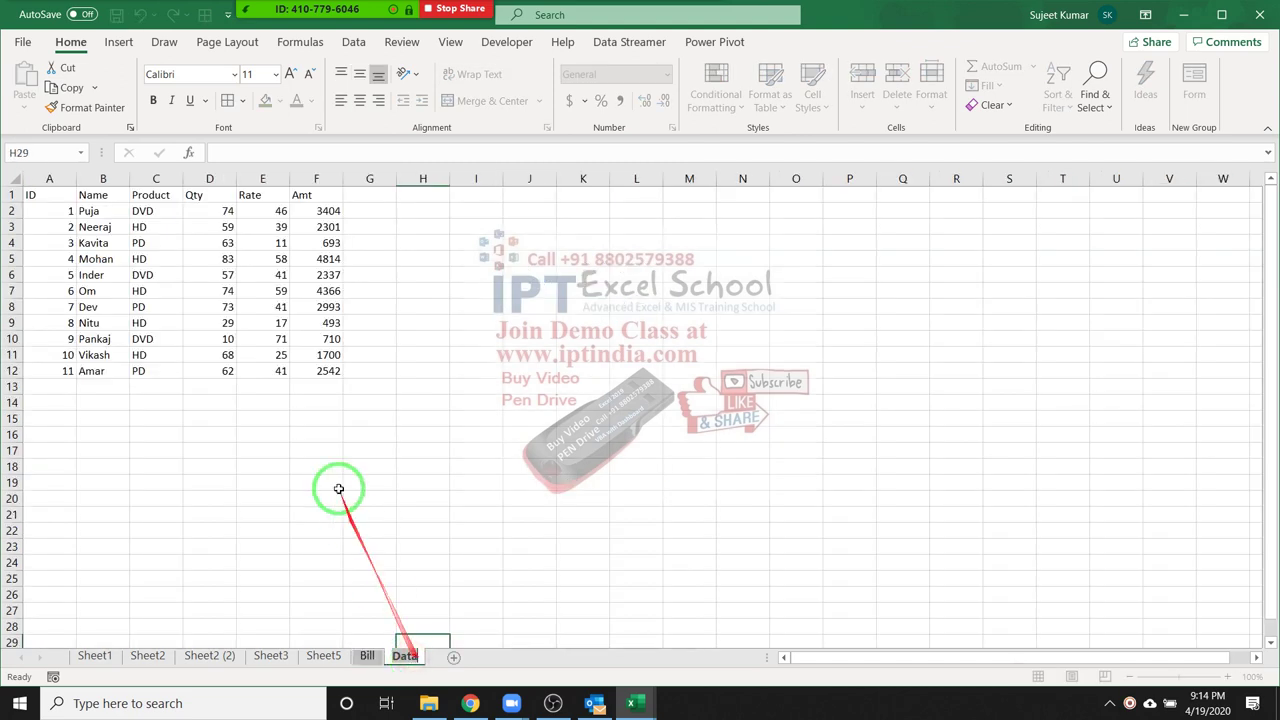
click(374, 201)
text(EMAI)
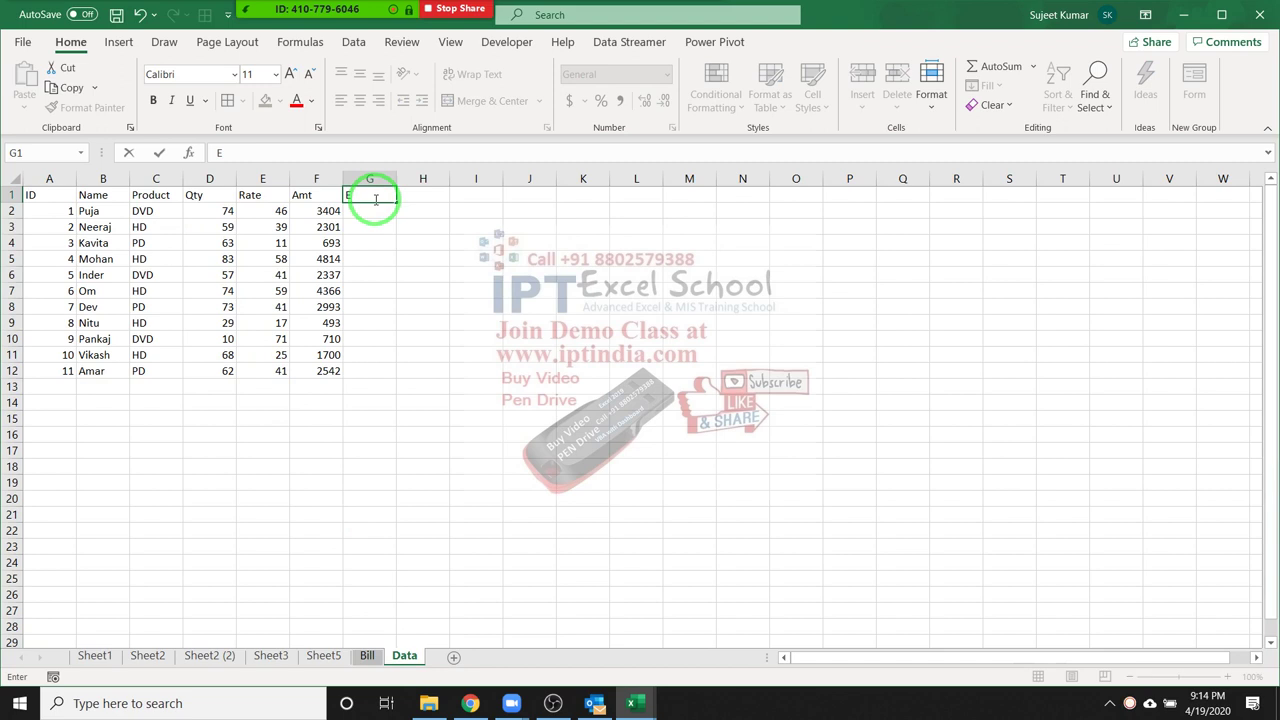
text(L)
key(Return)
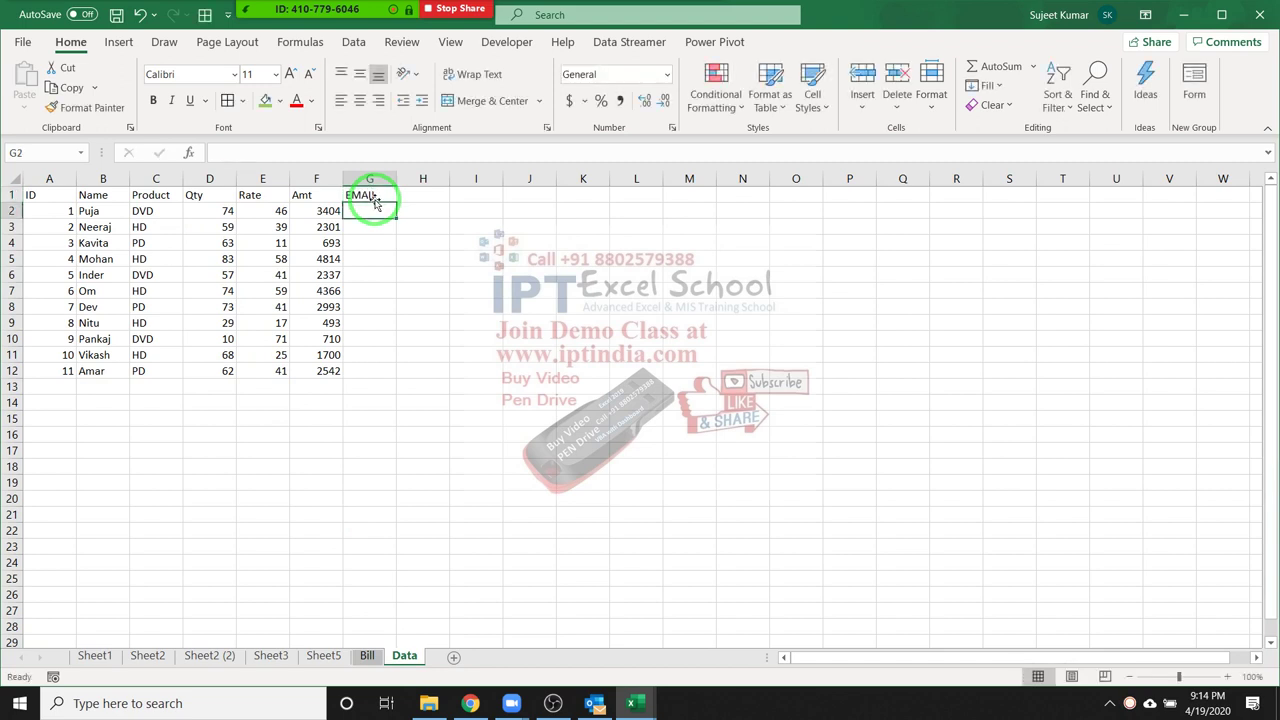
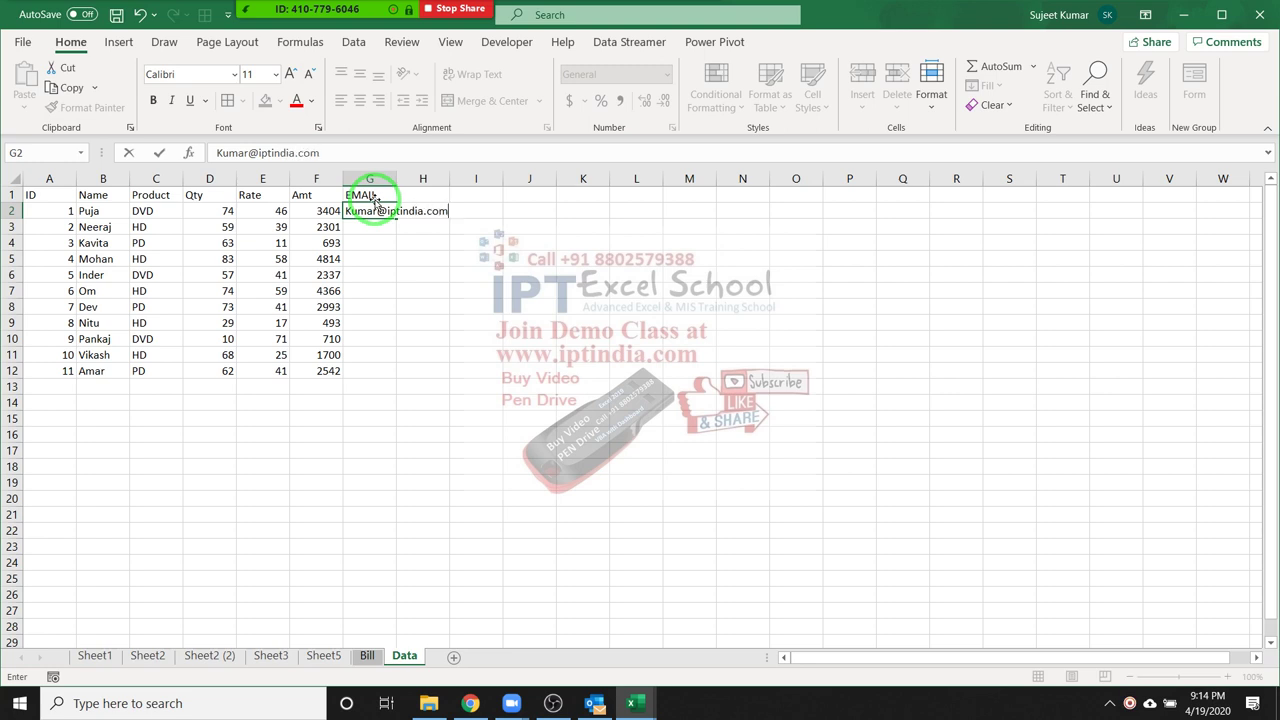
- Enter three customer e-mail addresses in G2:G4 and repeat them down to row 12
key(Return)
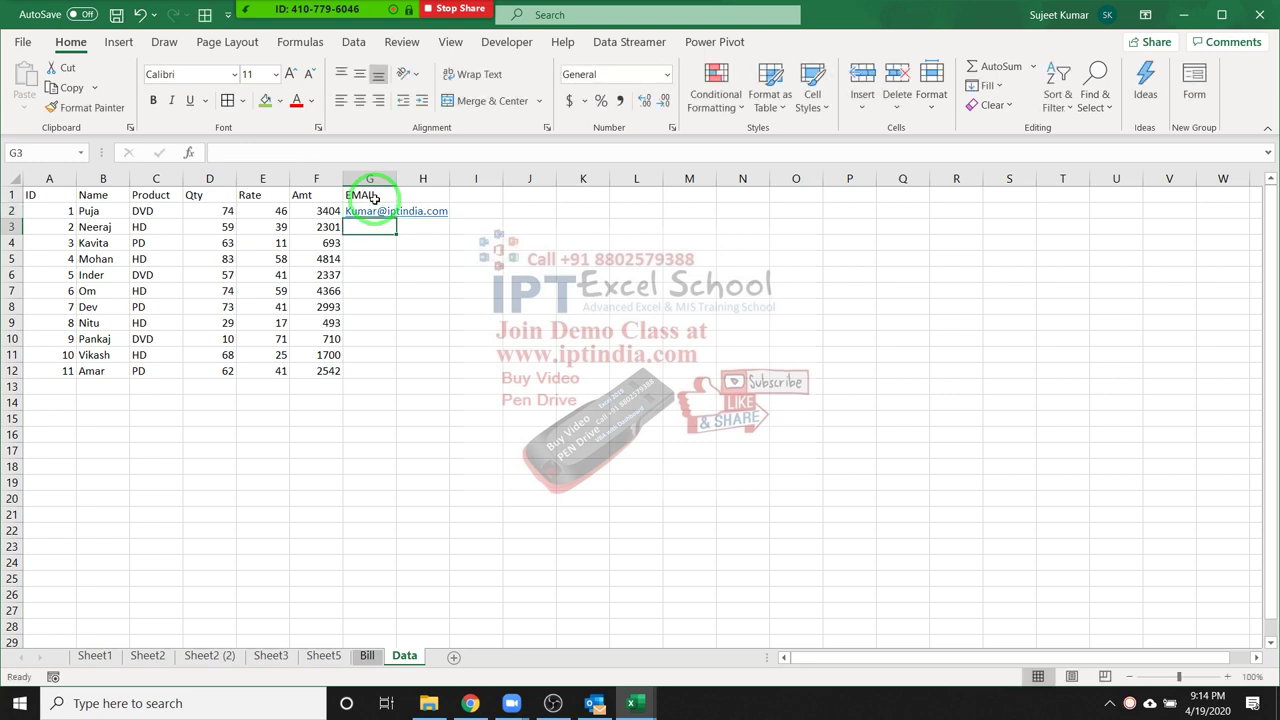
text(outloo)
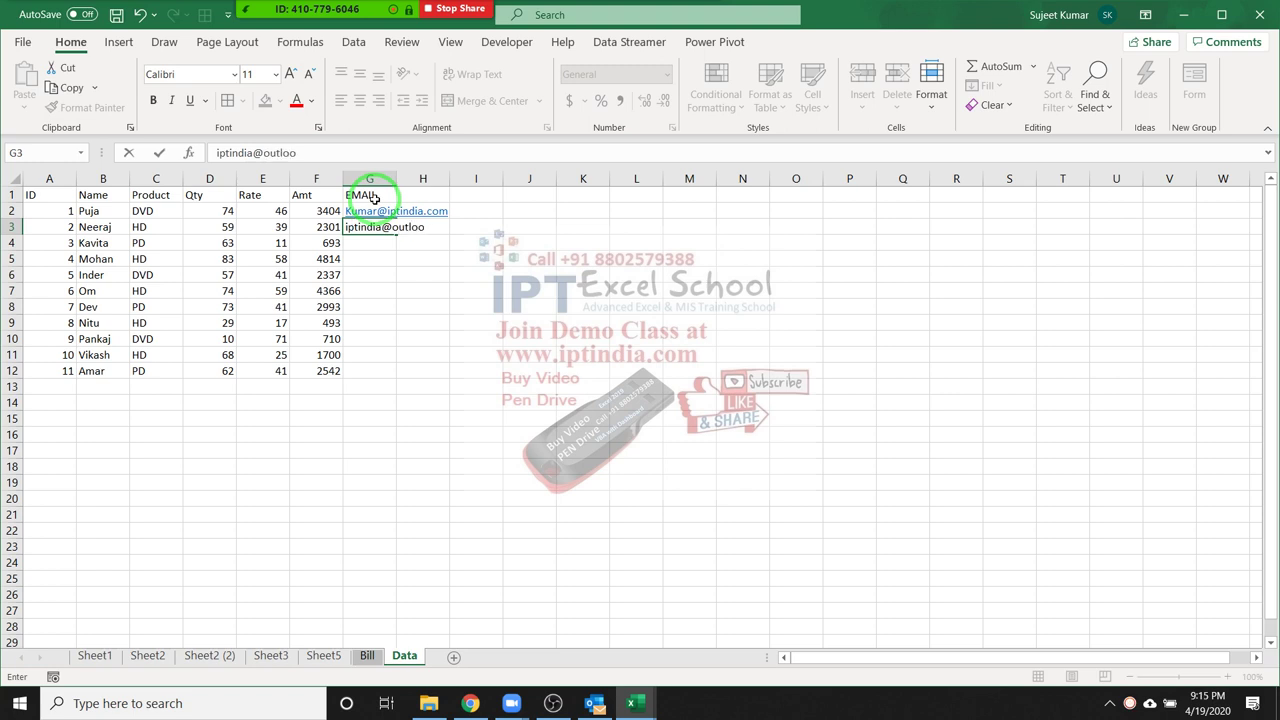
text(m)
key(Return)
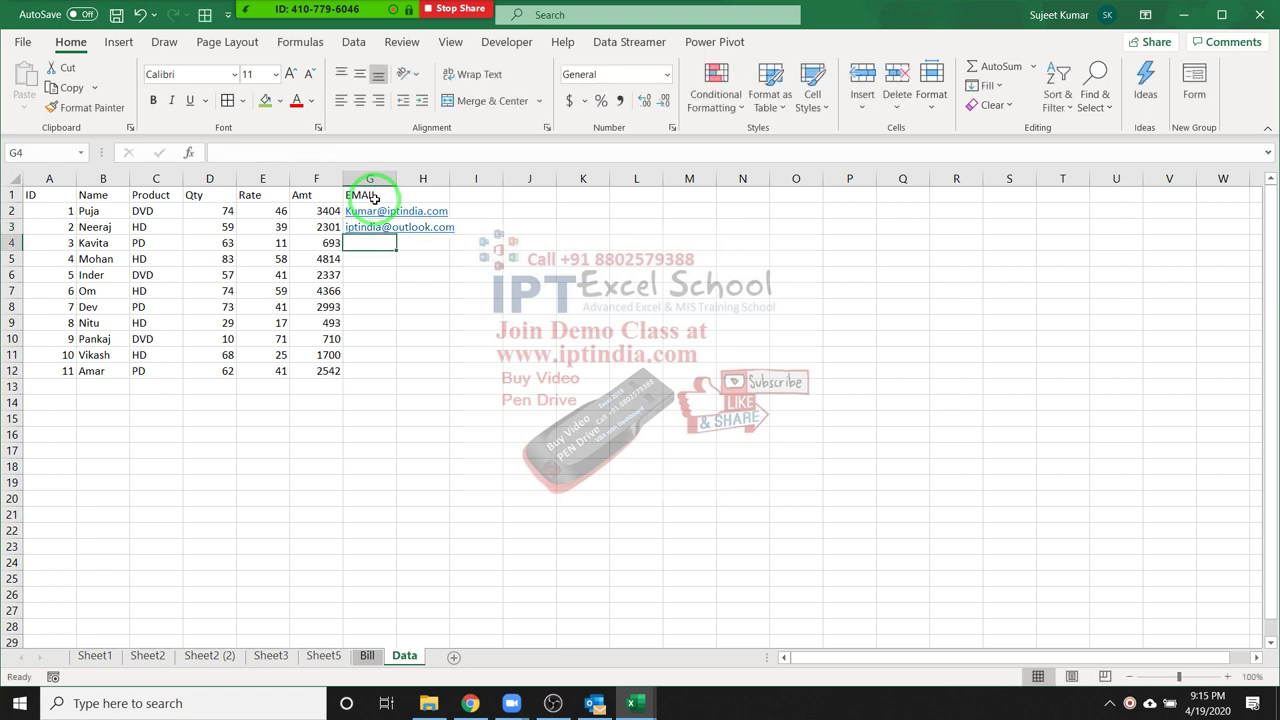
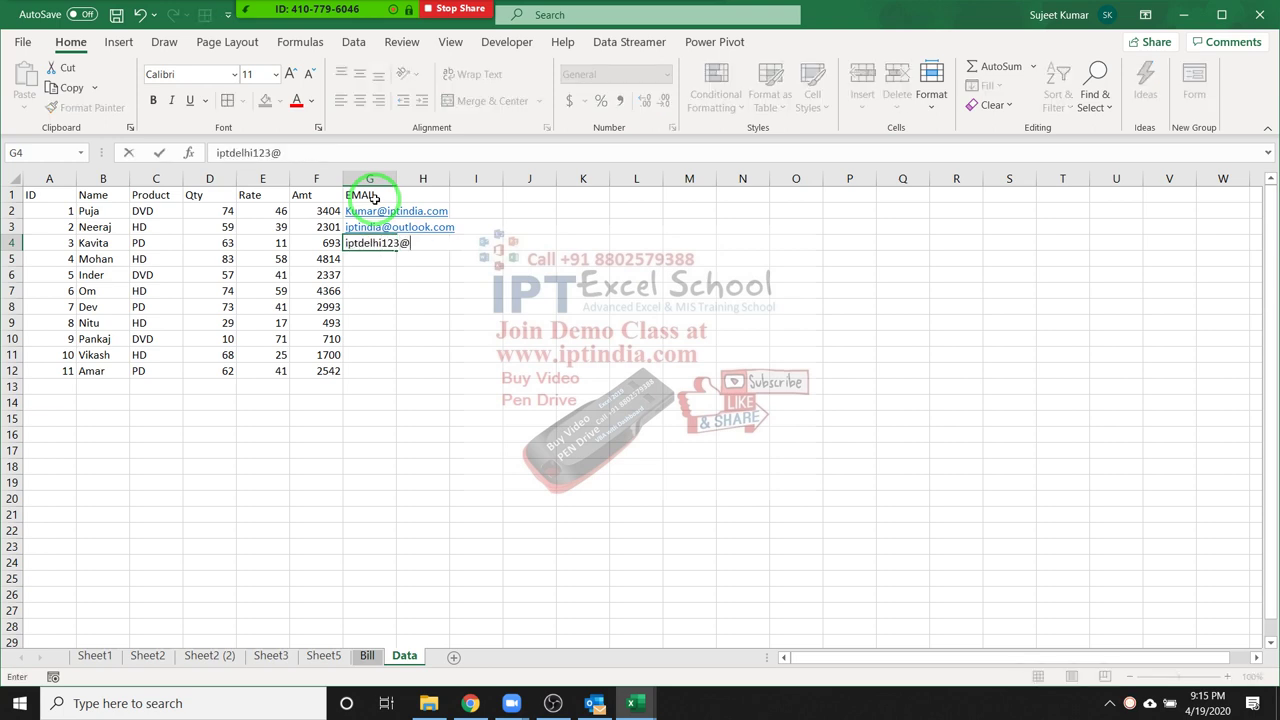
key(ctrl+Return)
drag(376, 201, 398, 262)
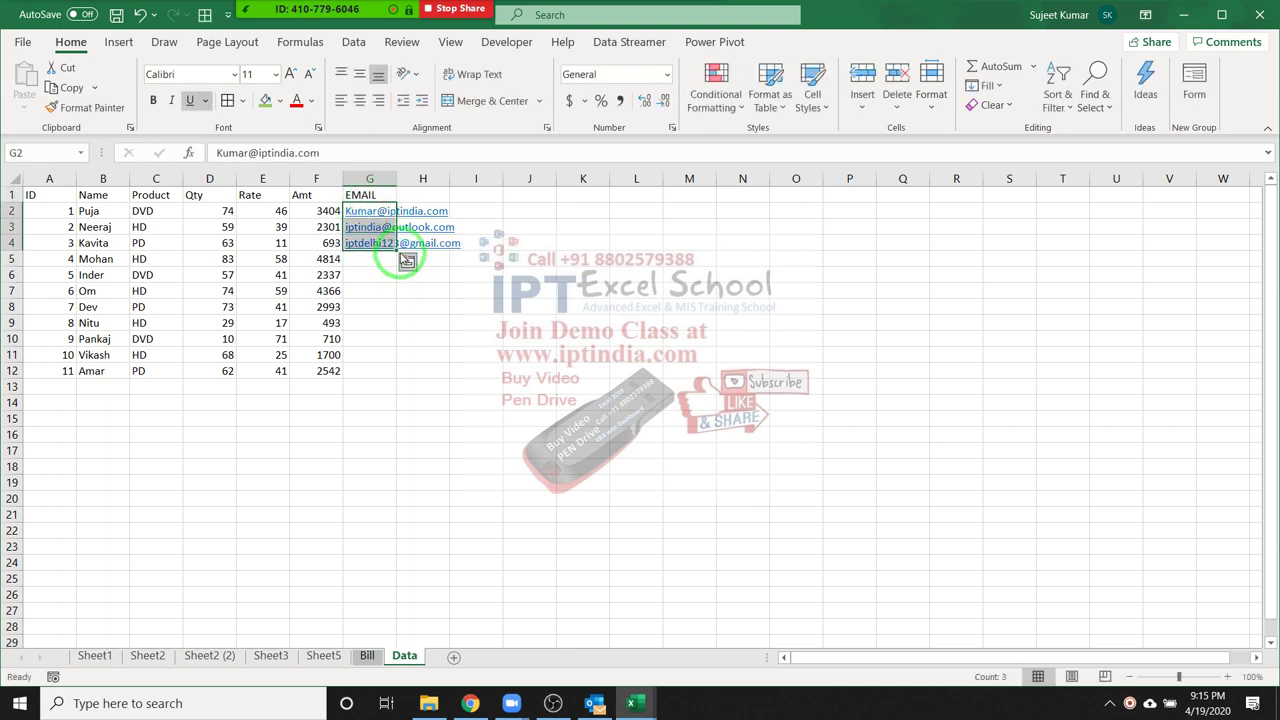
double_click(398, 248)
click(584, 259)
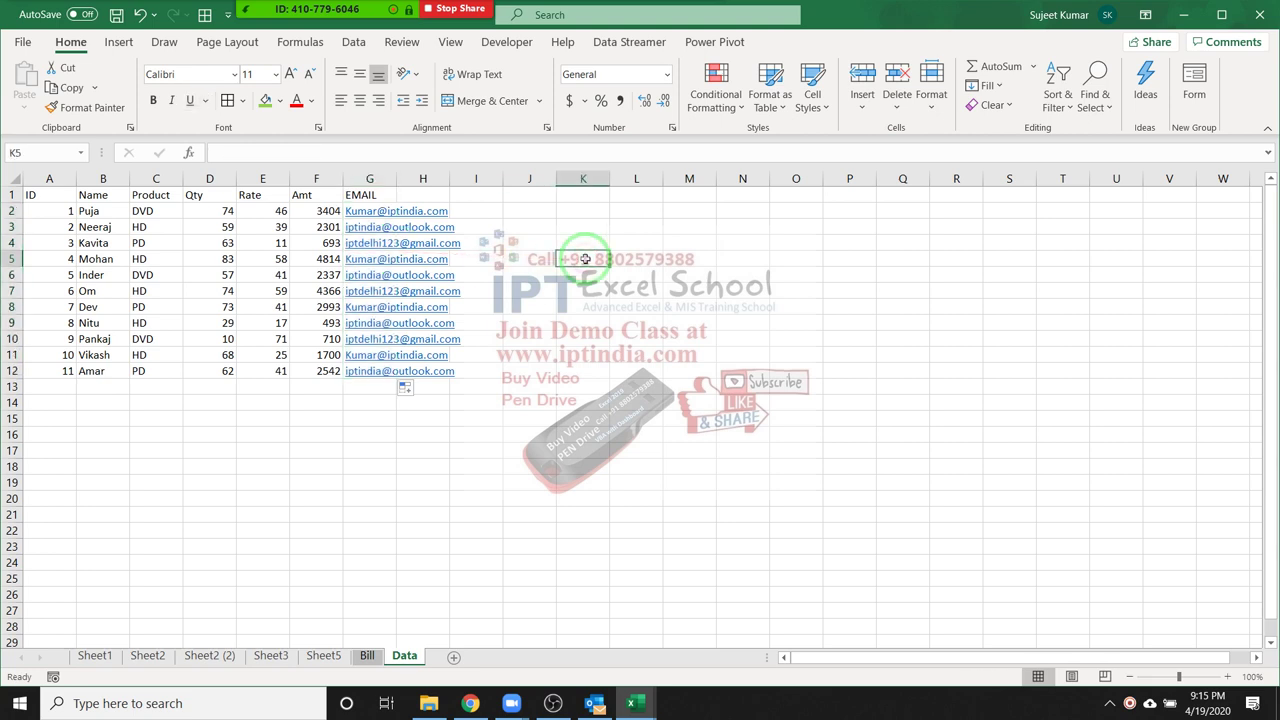
mouse_move(307, 24)
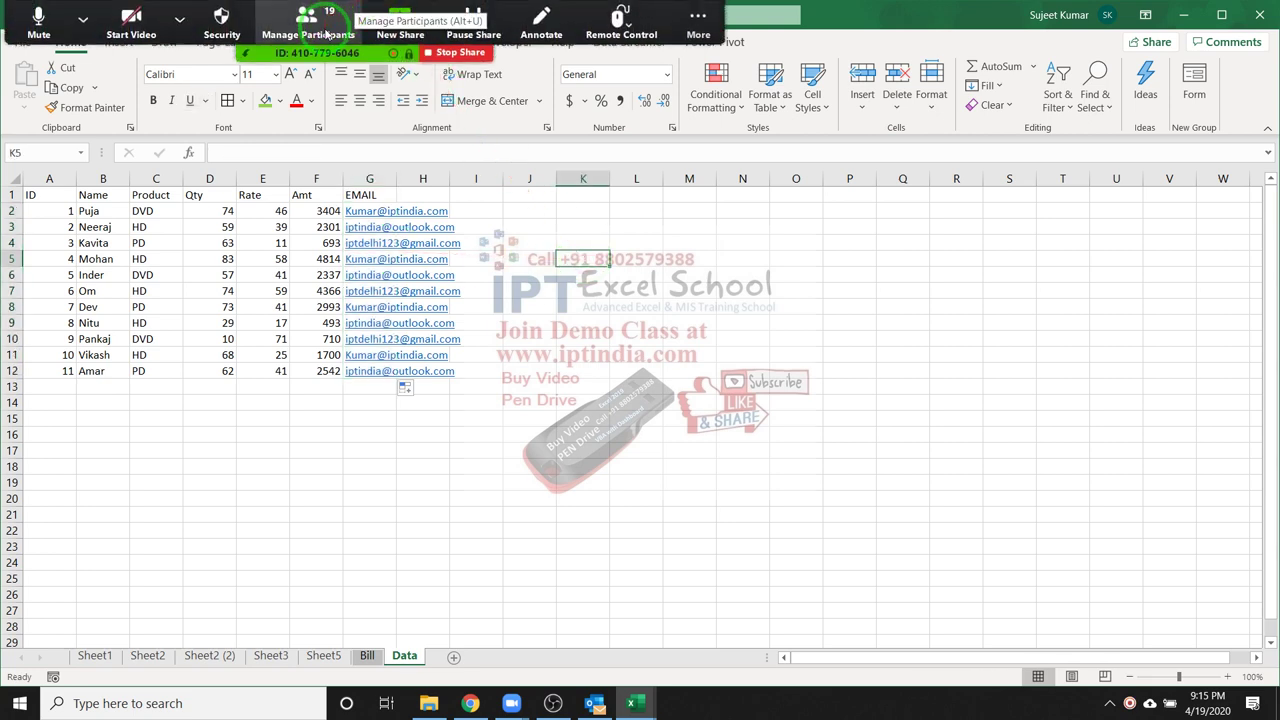
click(268, 258)
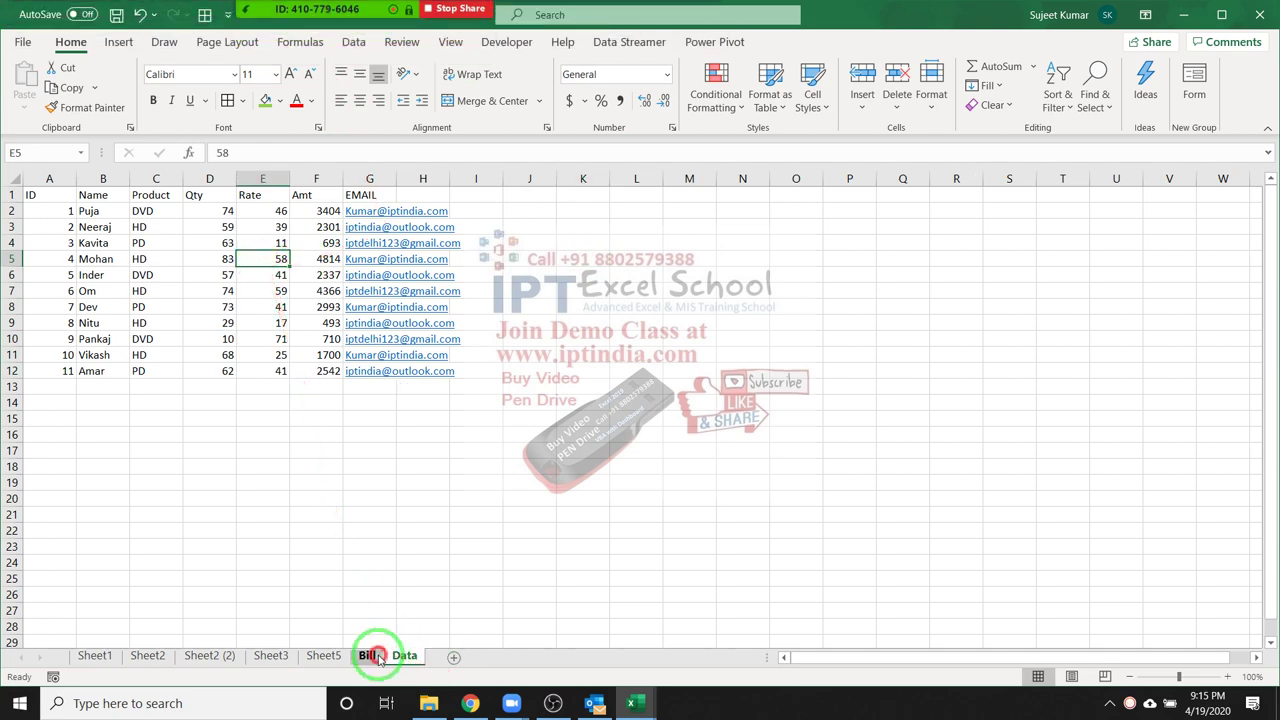
- Start recording a new macro on the Bill sheet and select the BILL TO: cell
click(370, 655)
scroll(328, 510, down, 3)
scroll(328, 510, down, 4)
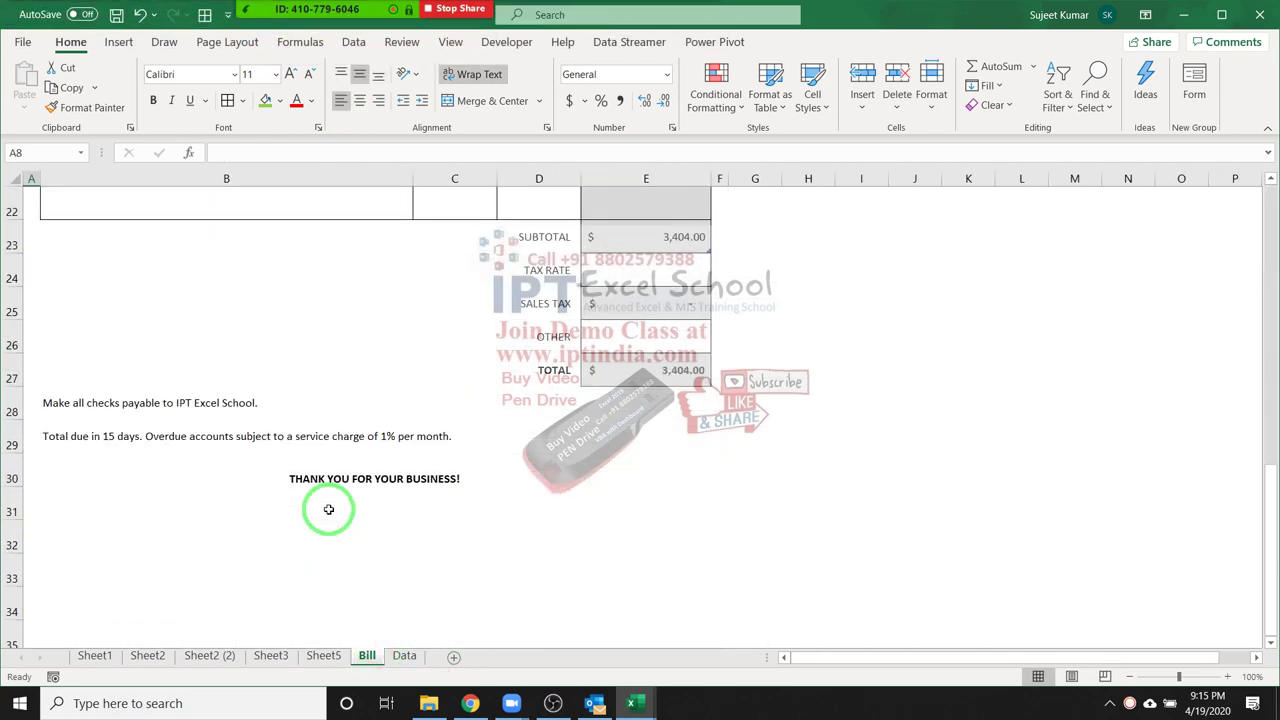
scroll(328, 510, up, 4)
scroll(330, 512, up, 3)
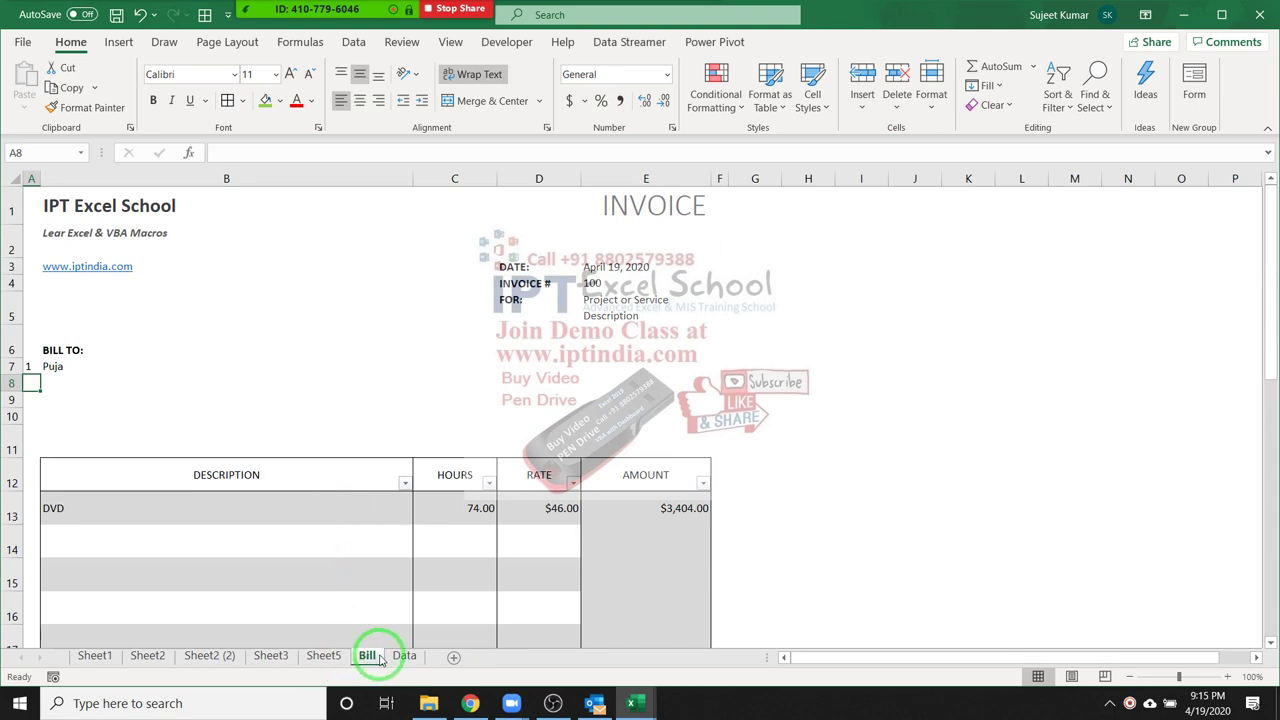
click(53, 677)
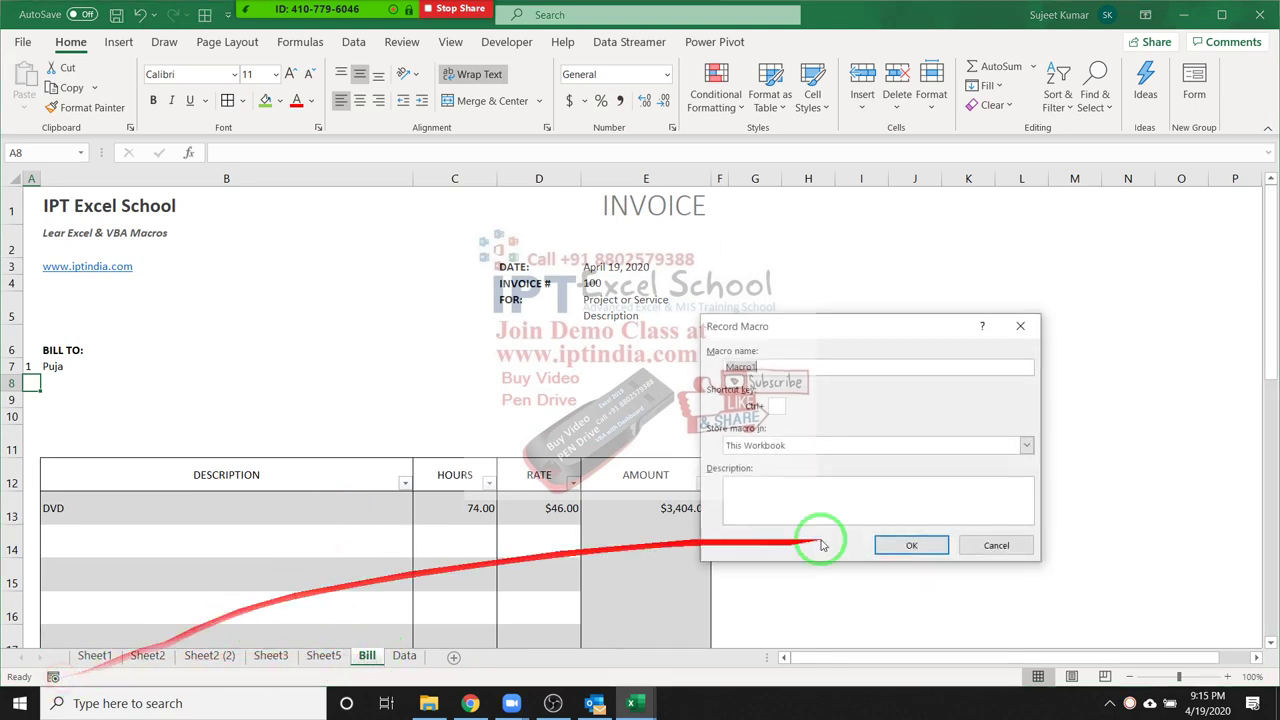
click(912, 545)
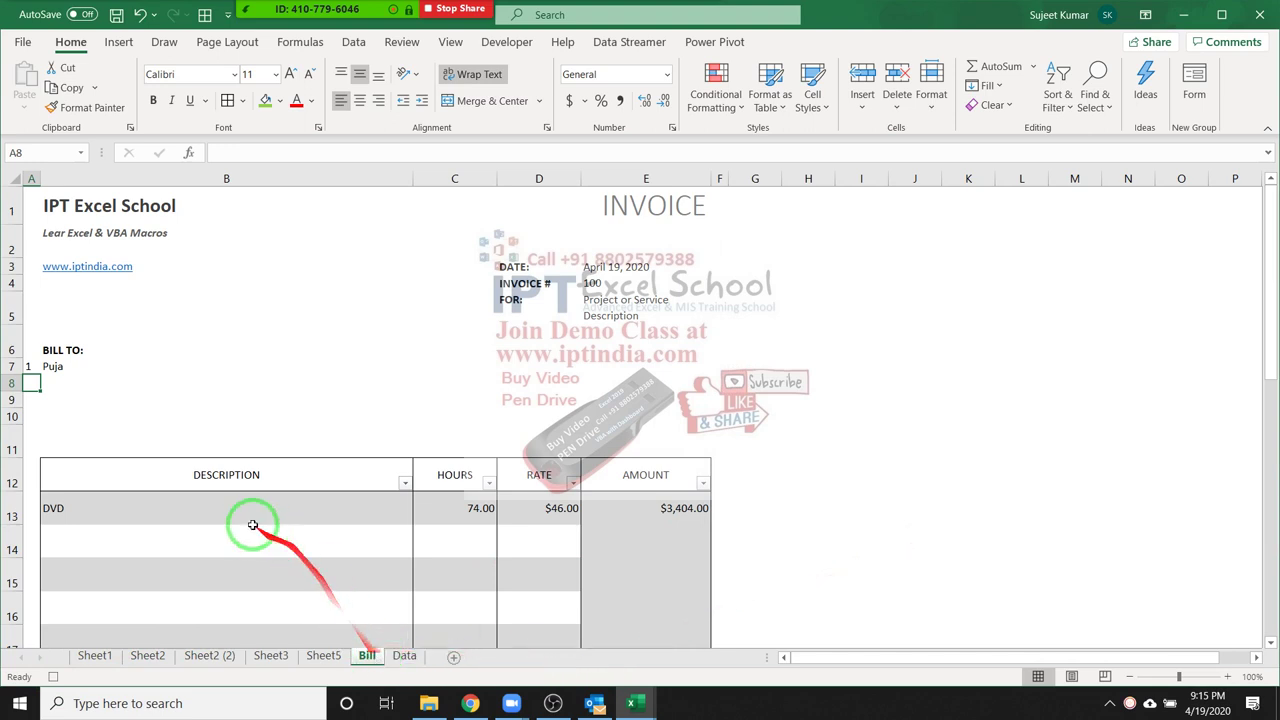
click(252, 330)
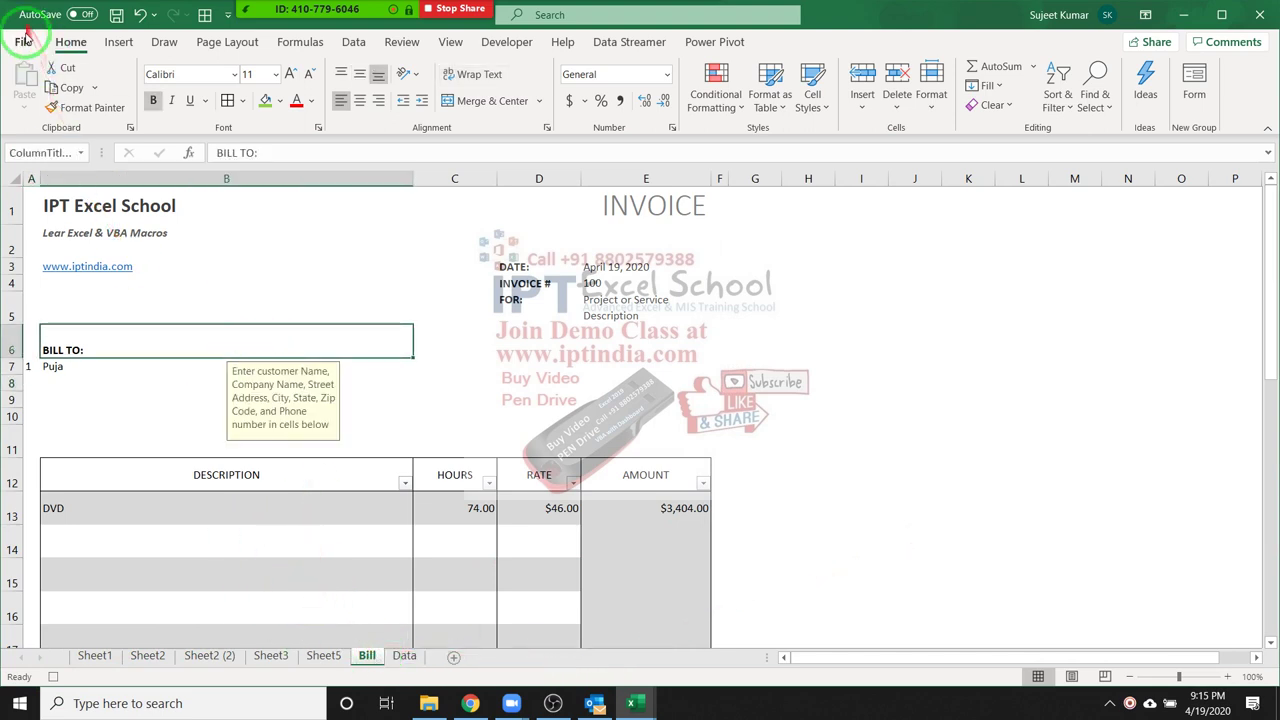
- Open the Save As page and set the file name to 1
click(24, 41)
click(65, 263)
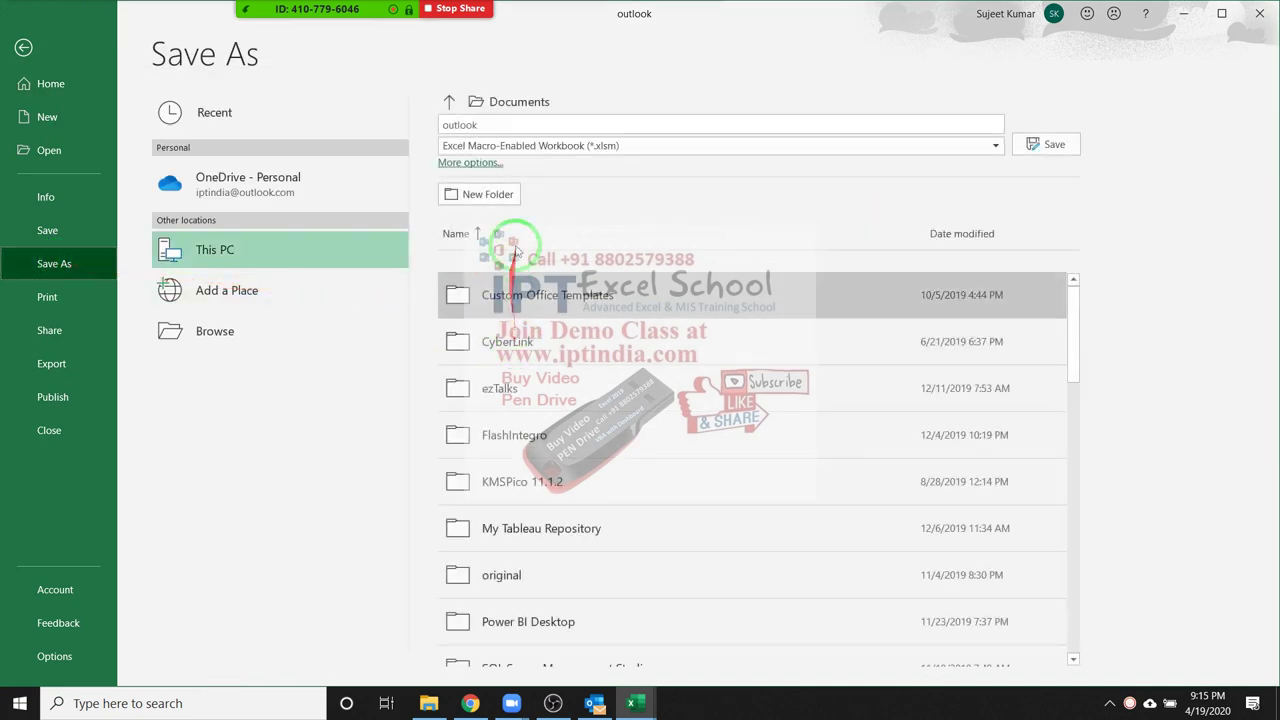
click(495, 125)
text(1)
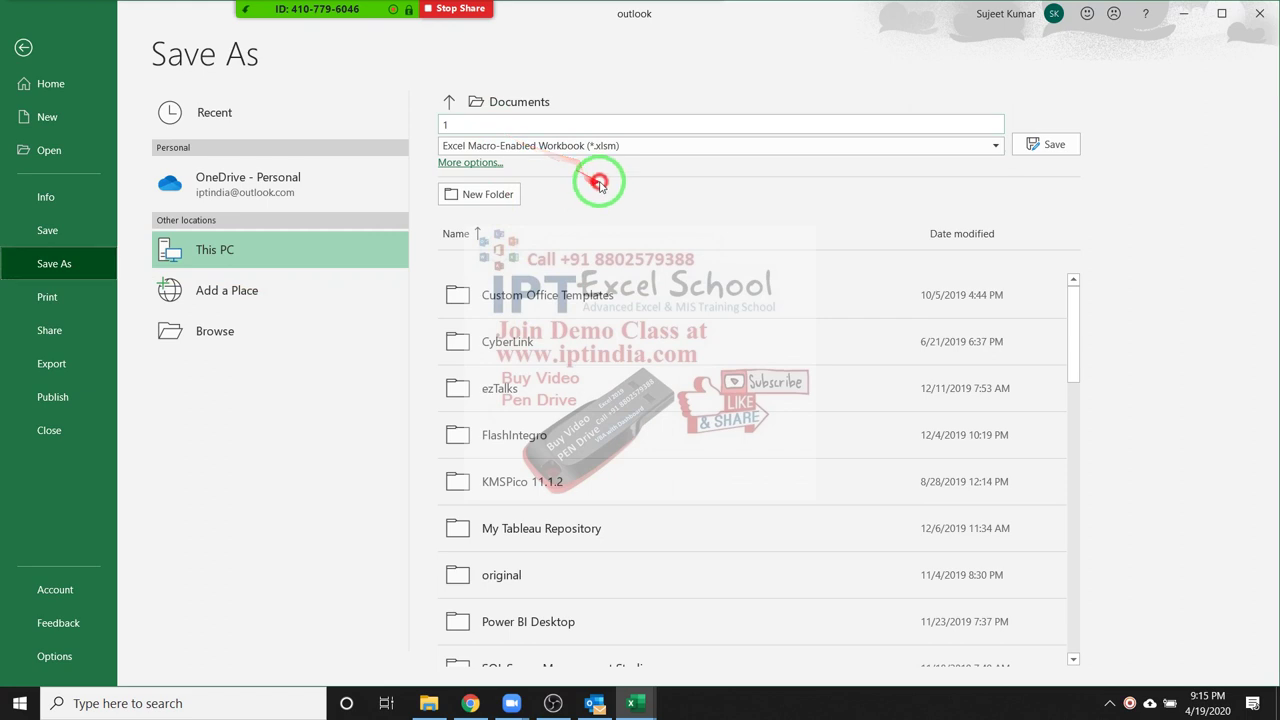
- Choose PDF (*.pdf) as the file type for saving in Documents
click(995, 145)
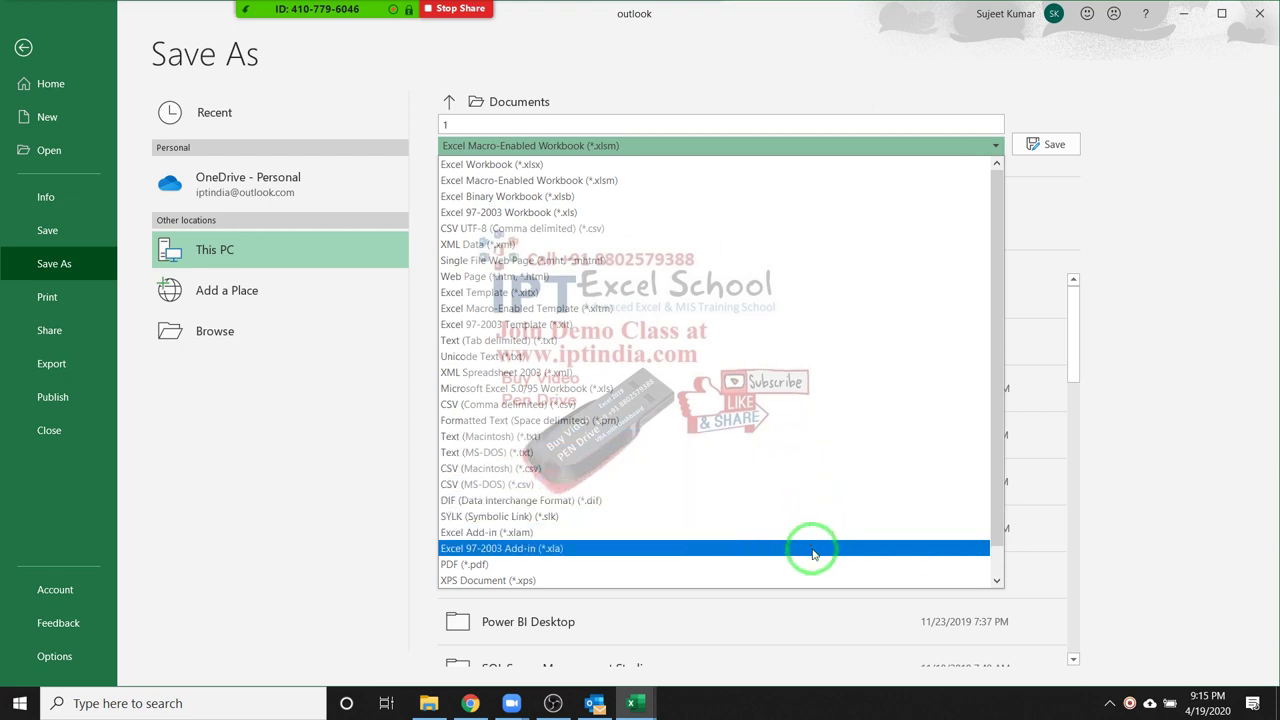
click(813, 564)
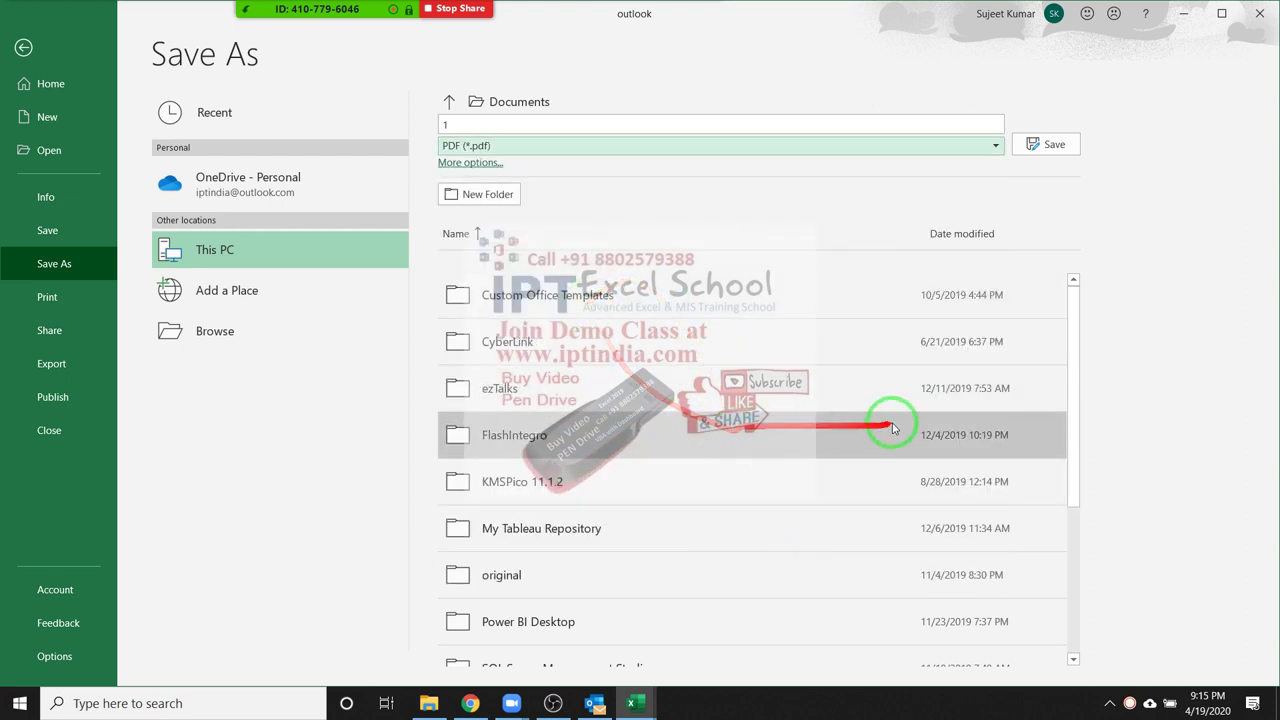
scroll(890, 432, down, 2)
scroll(890, 430, down, 2)
scroll(891, 427, down, 1)
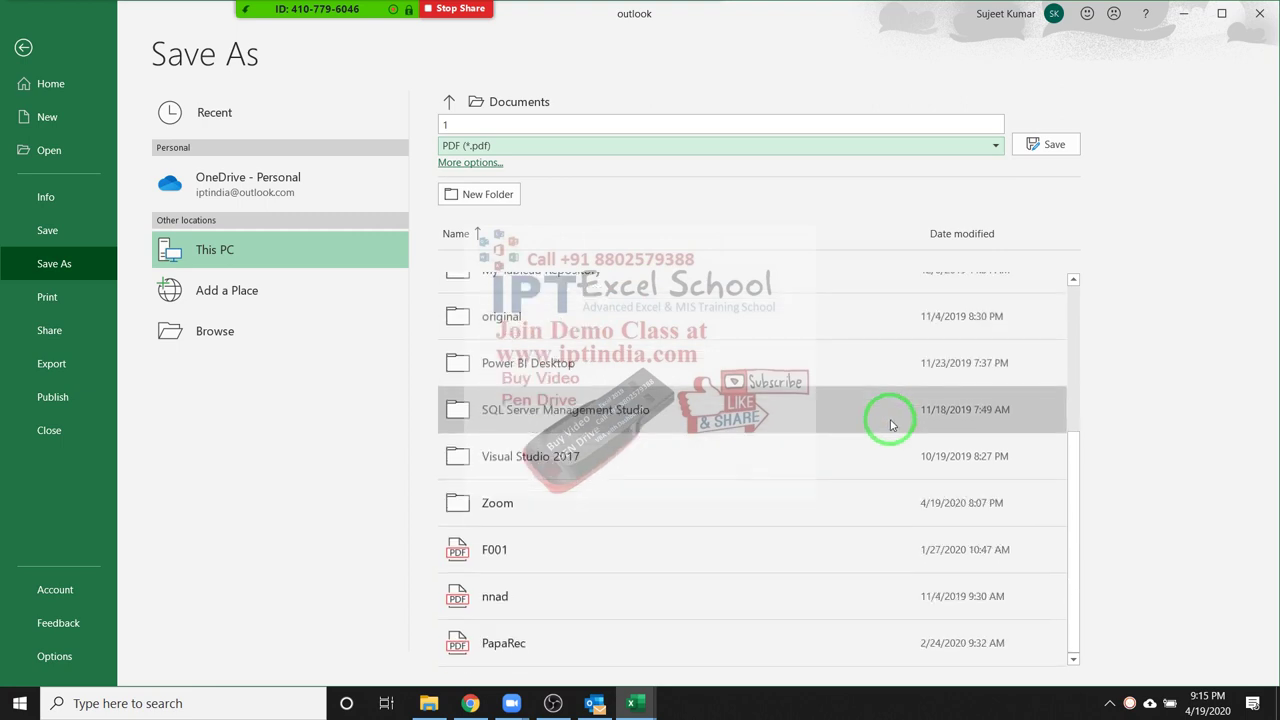
scroll(608, 495, up, 1)
scroll(612, 493, up, 1)
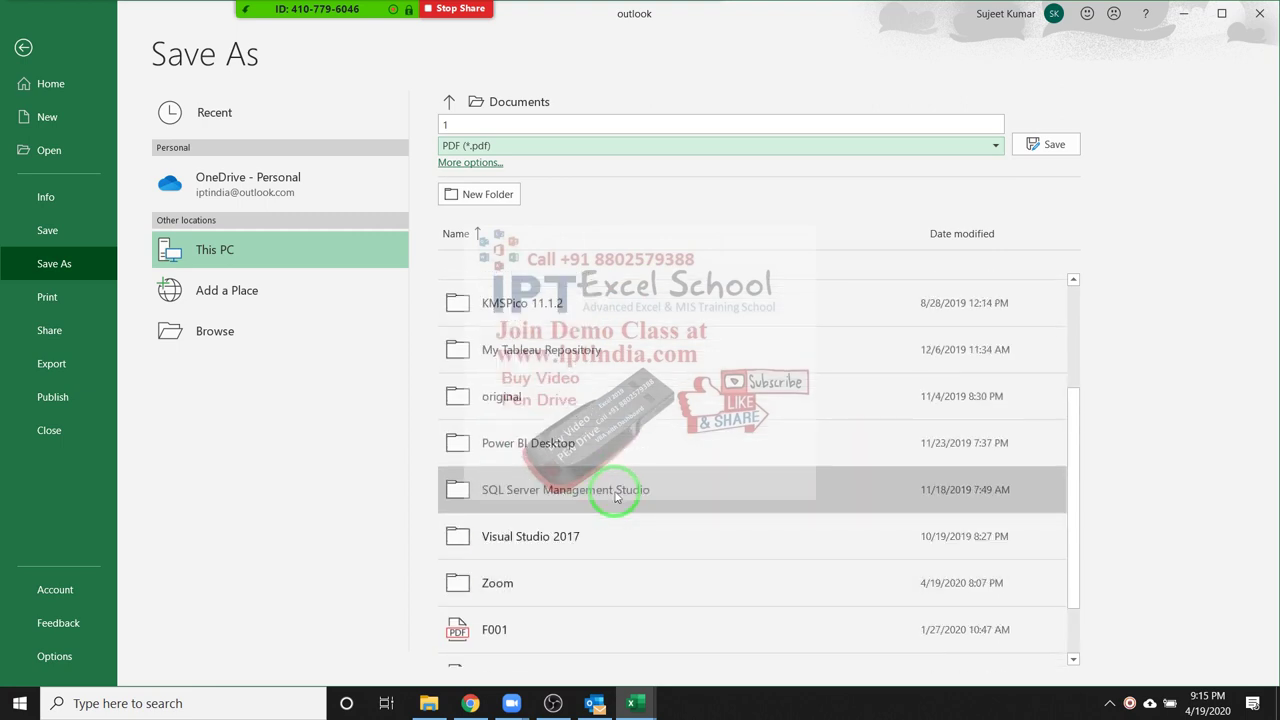
scroll(612, 492, up, 1)
scroll(590, 450, up, 1)
scroll(555, 422, up, 1)
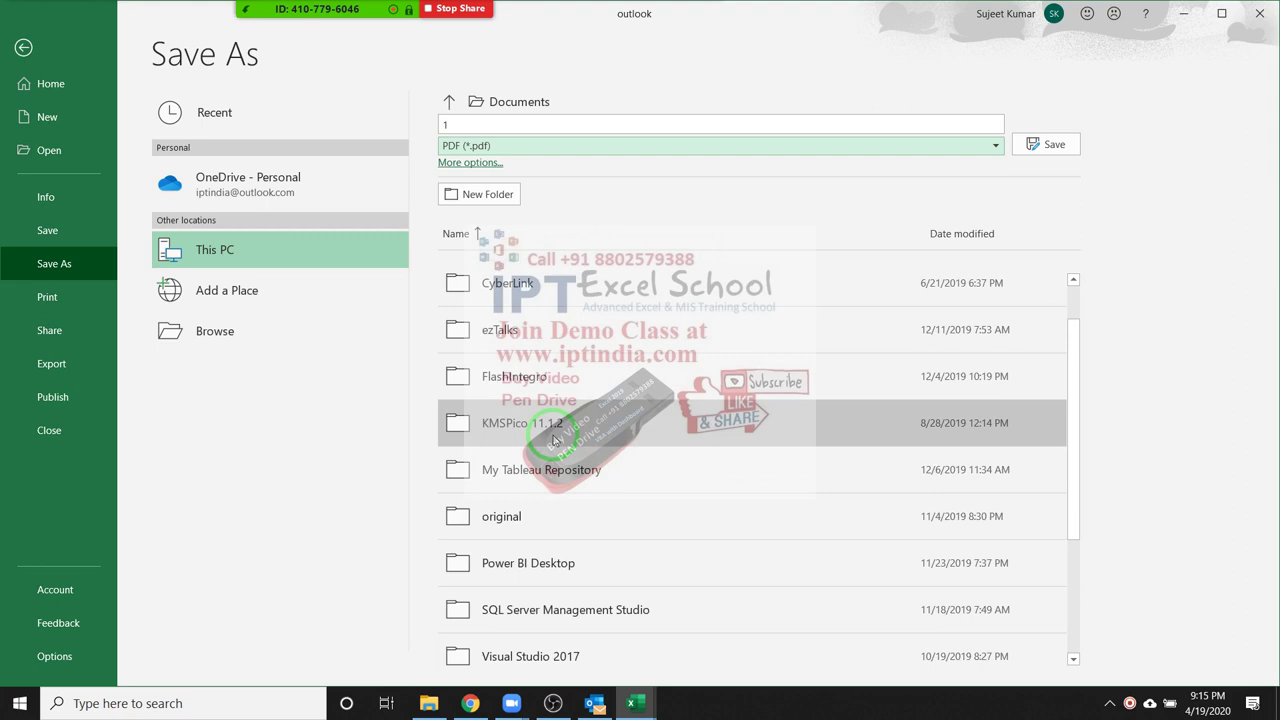
scroll(535, 428, up, 1)
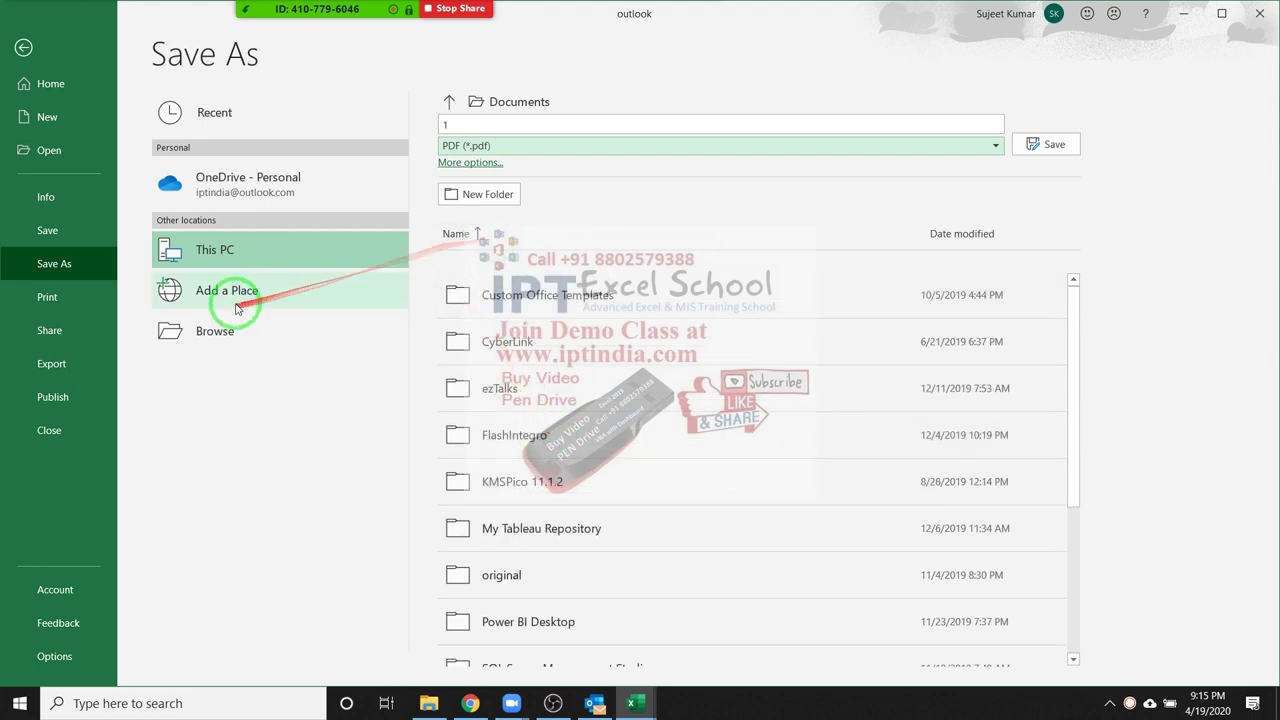
click(216, 338)
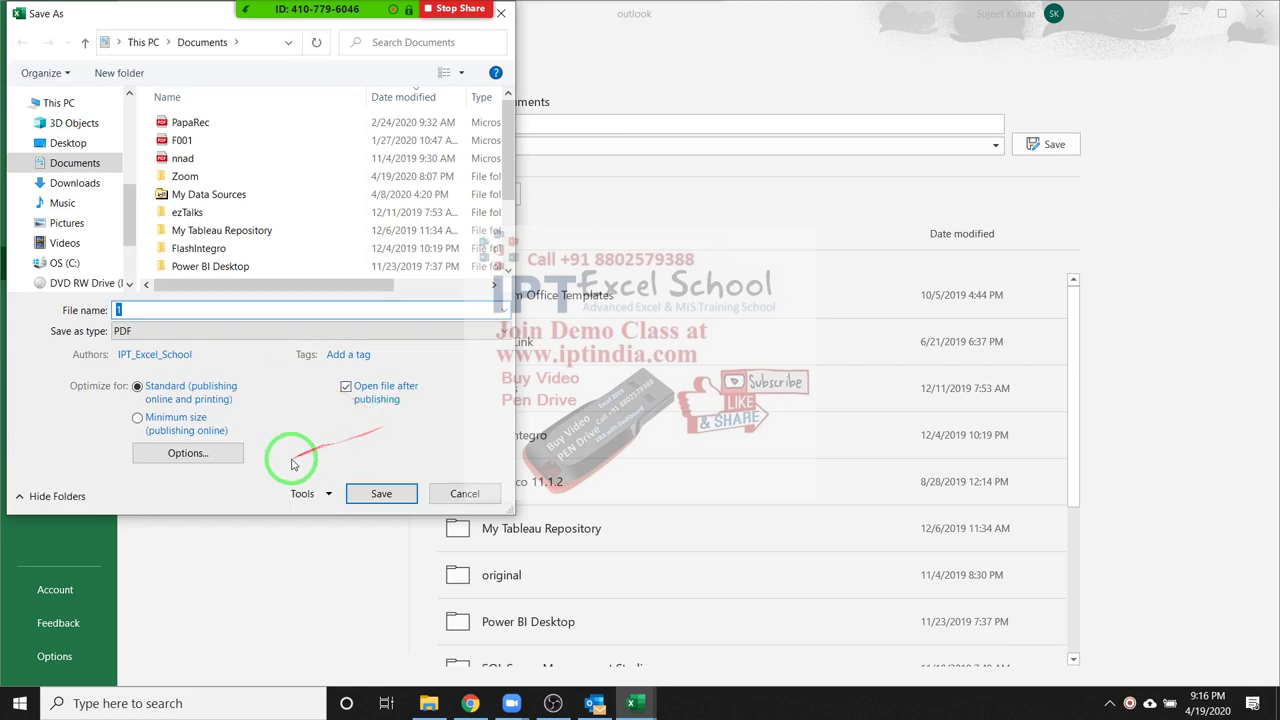
- Browse to the folder F:\2020\1 on New Volume (F:)
click(72, 163)
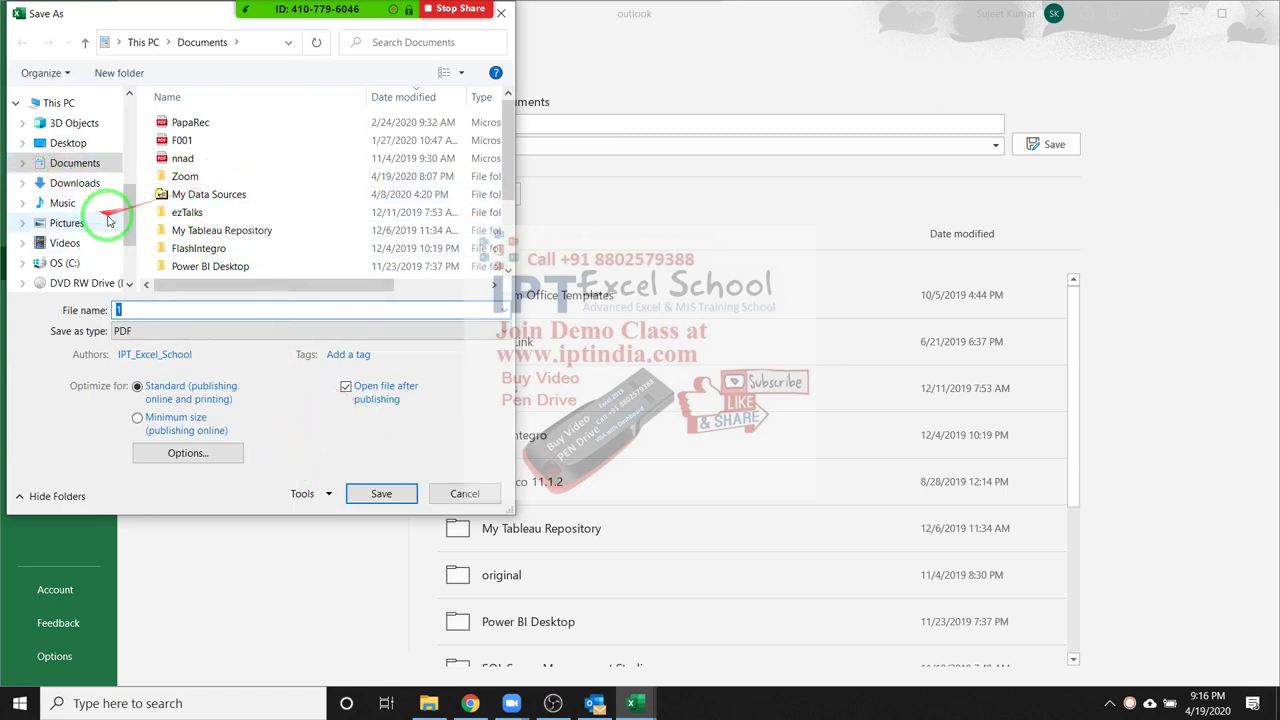
scroll(90, 270, down, 1)
click(72, 277)
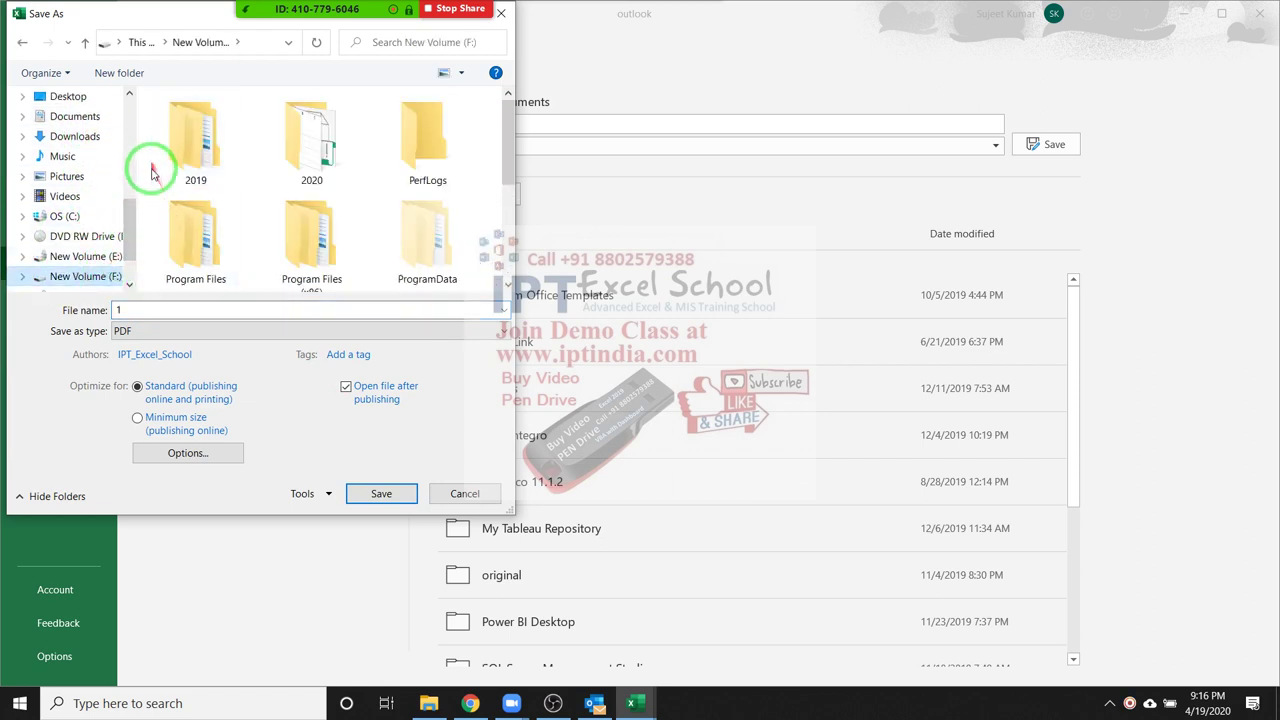
scroll(512, 268, down, 3)
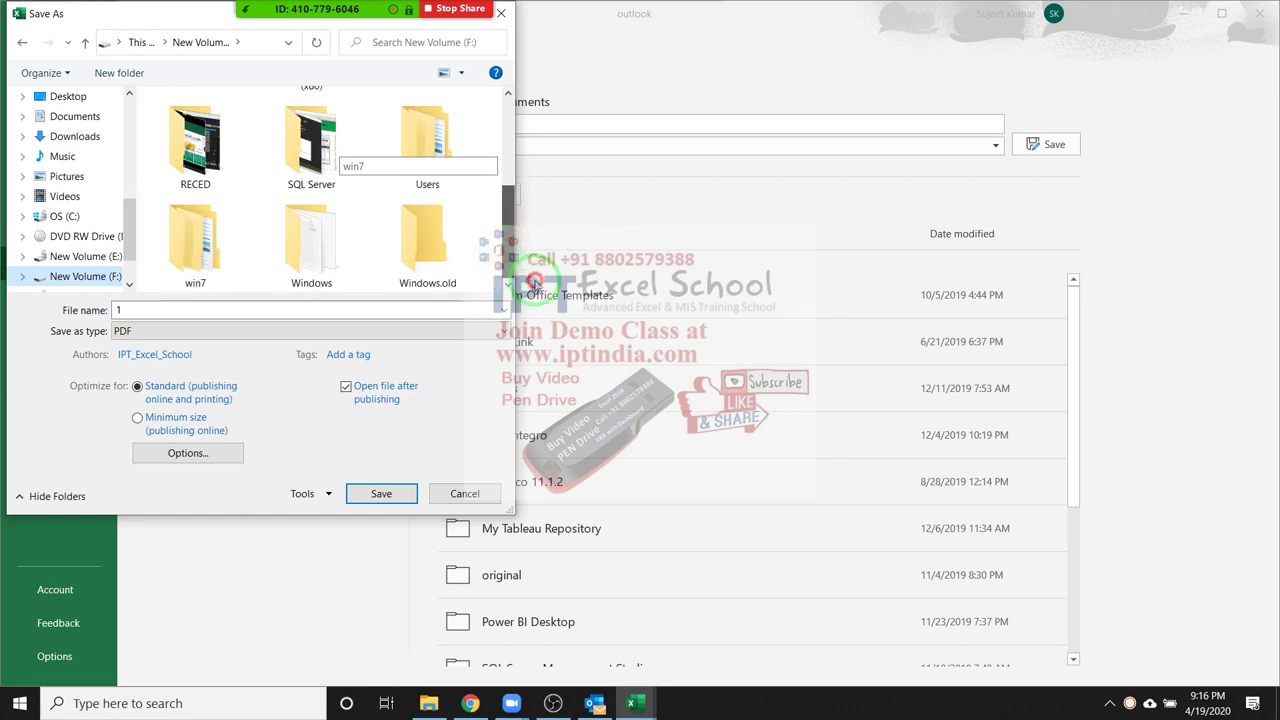
scroll(523, 200, up, 2)
scroll(523, 186, up, 2)
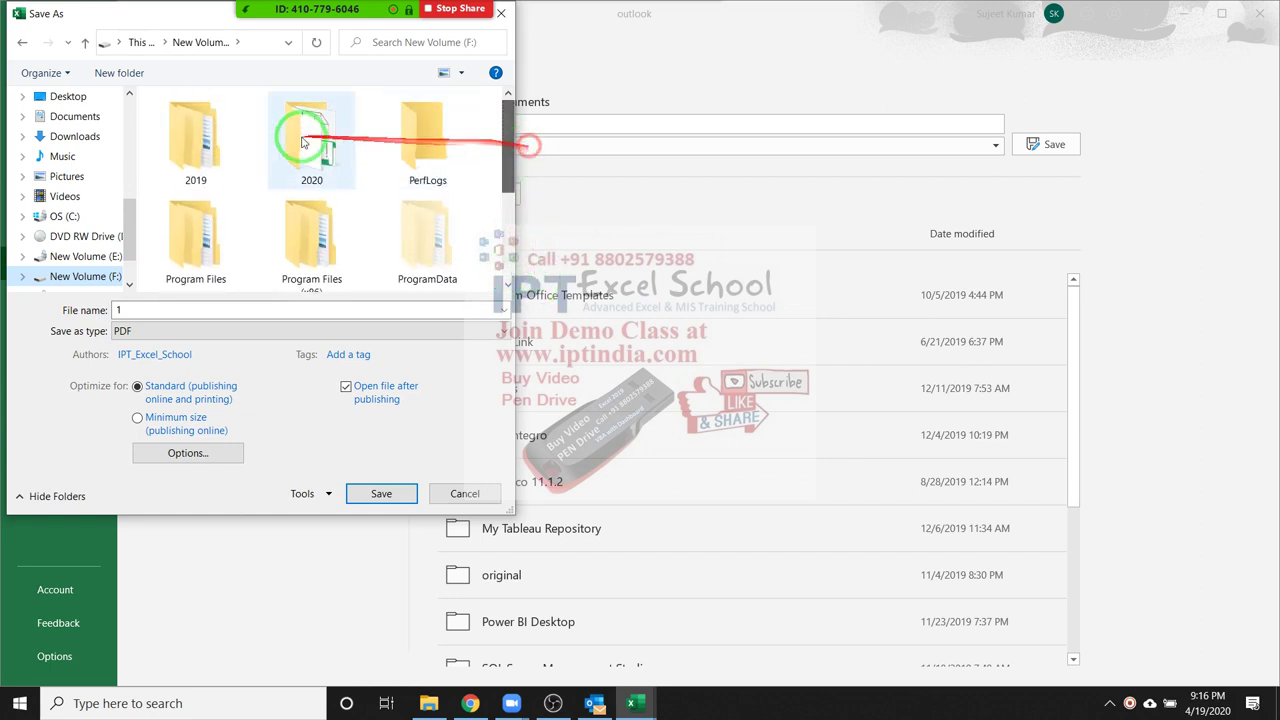
double_click(305, 142)
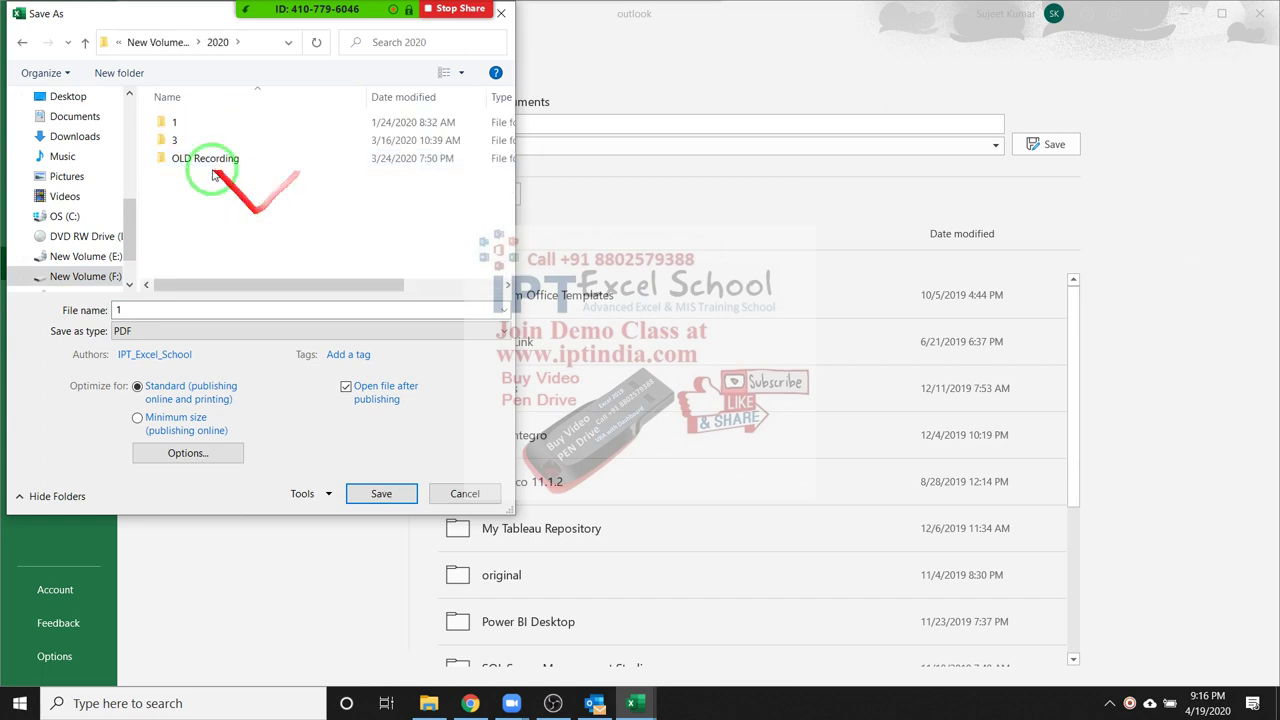
double_click(177, 122)
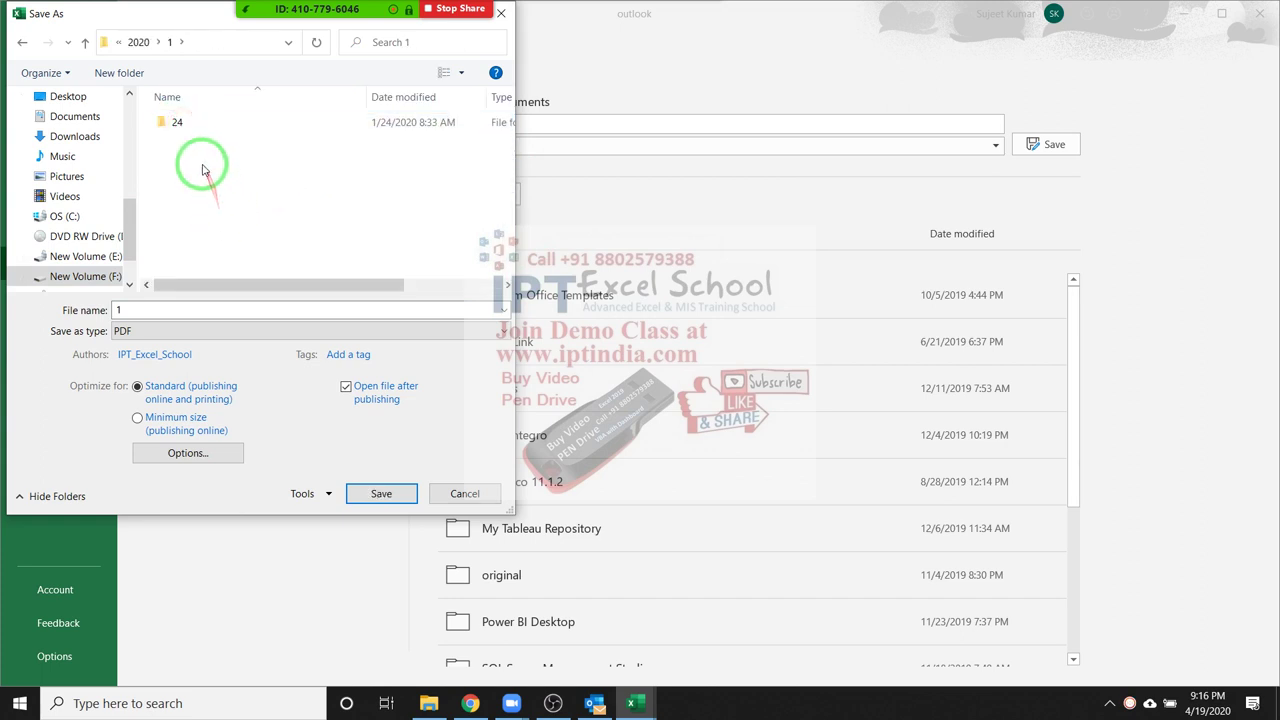
- Confirm the publishing options and save the Bill invoice there as PDF '1'
right_click(199, 168)
click(206, 148)
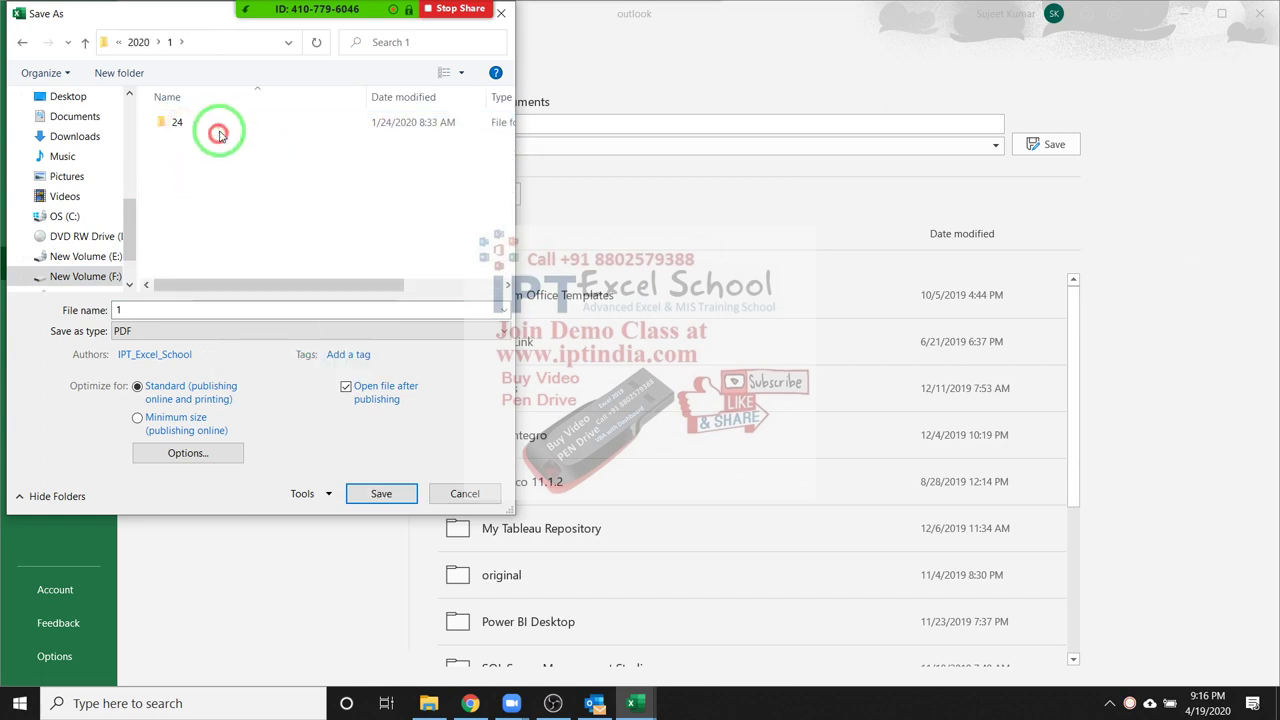
click(218, 46)
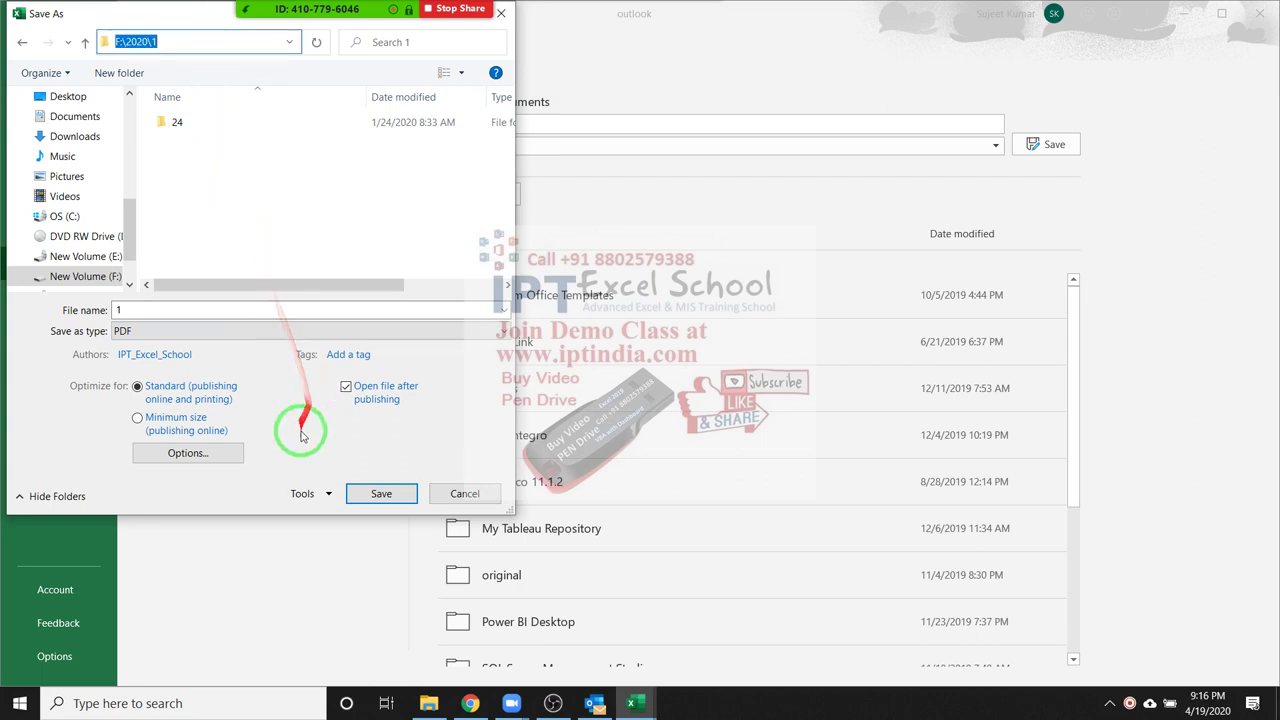
click(230, 455)
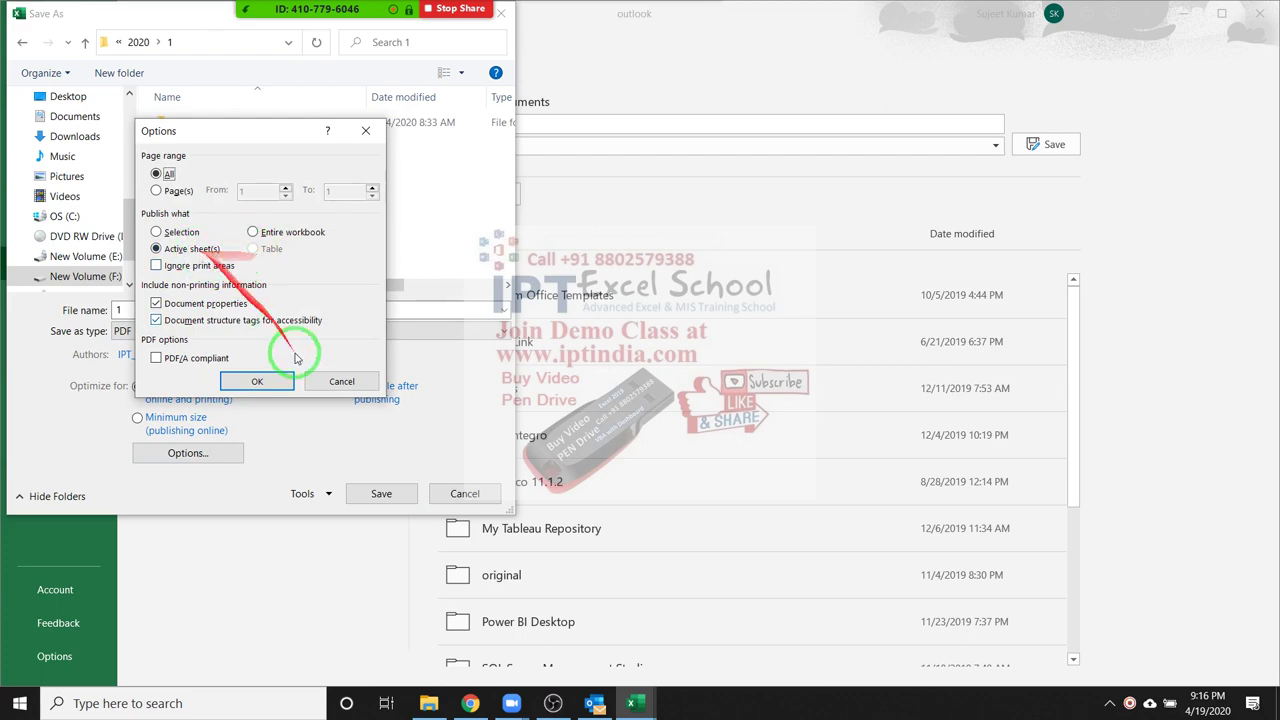
click(257, 380)
click(383, 494)
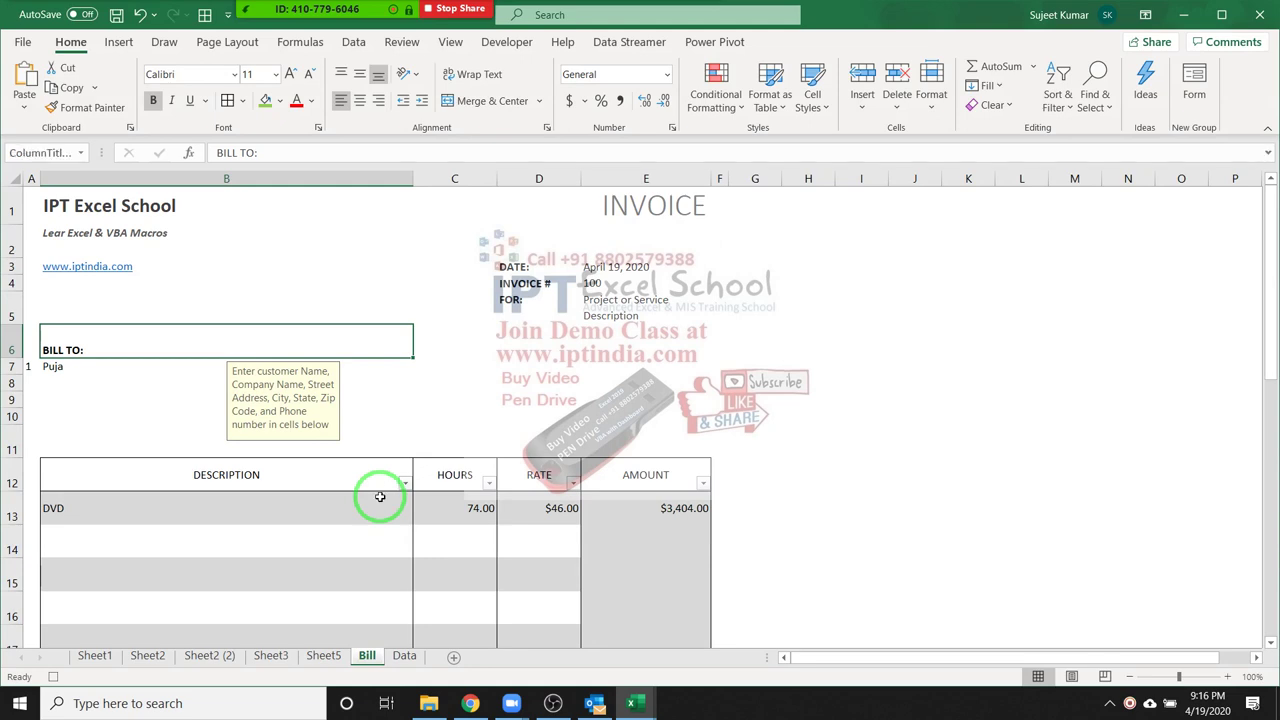
drag(411, 481, 473, 427)
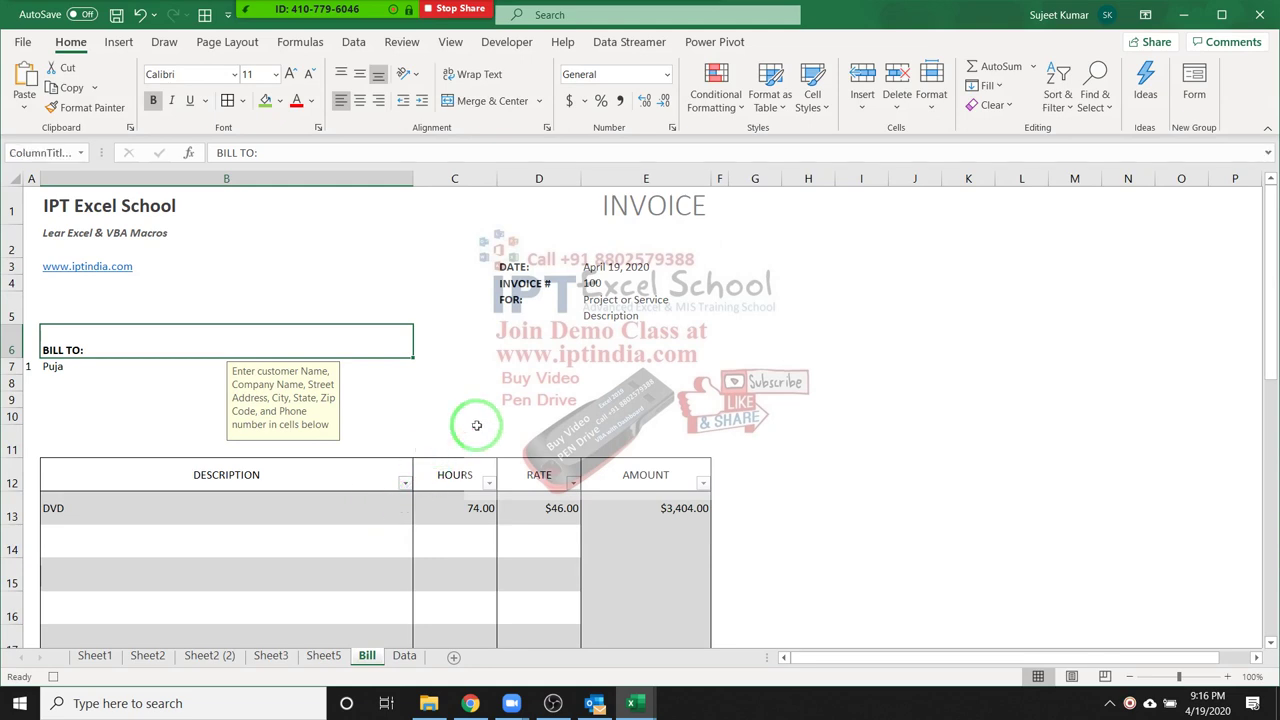
click(477, 426)
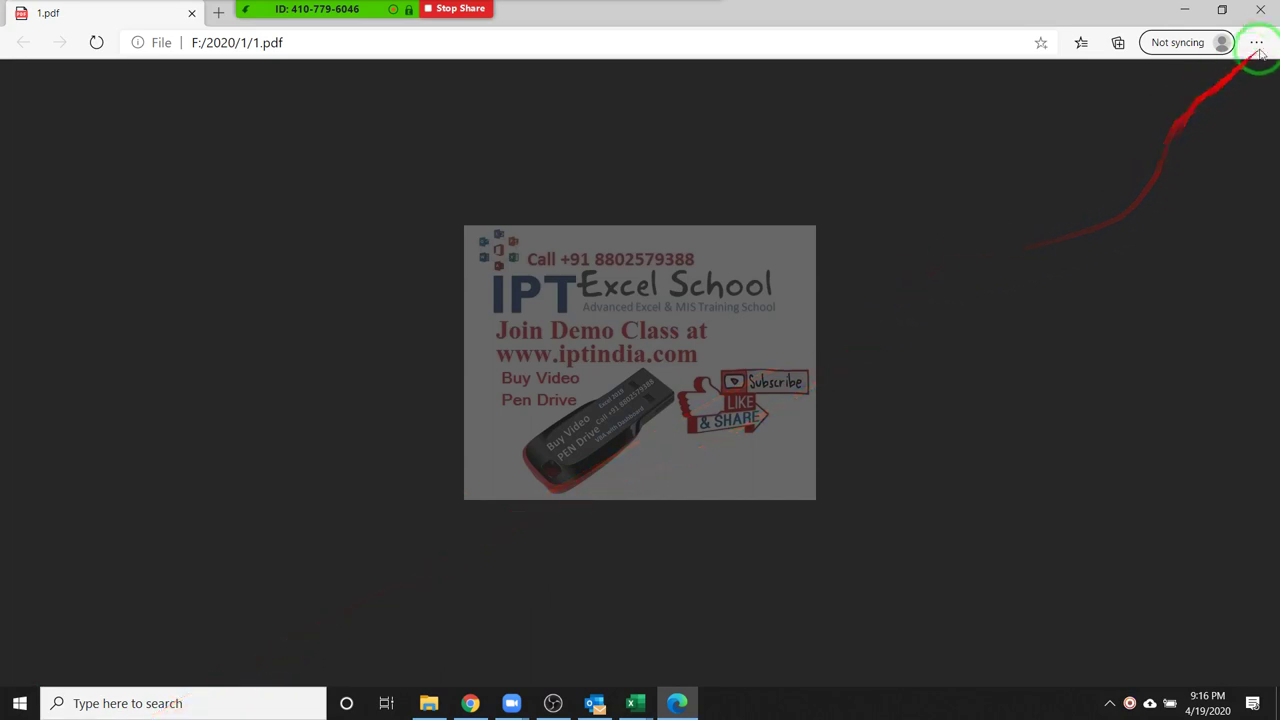
click(1262, 12)
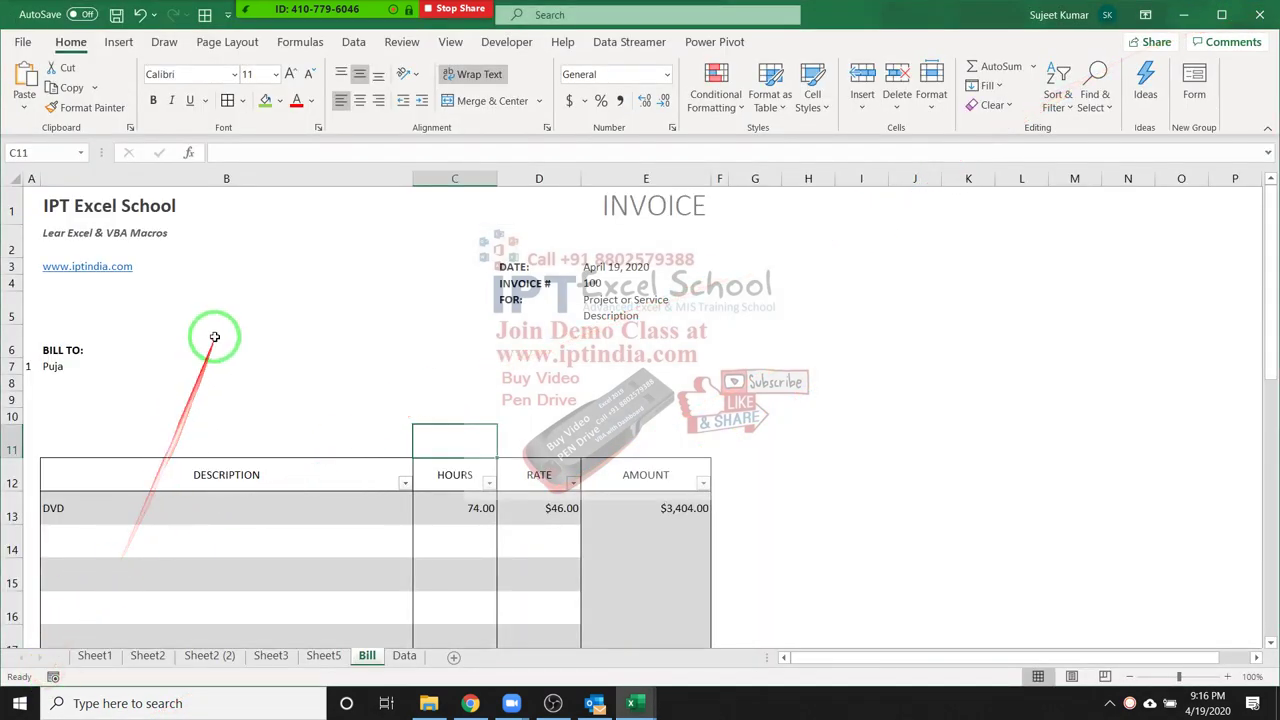
- Open the VBA editor and Module2's recorded Macro1 code
click(398, 283)
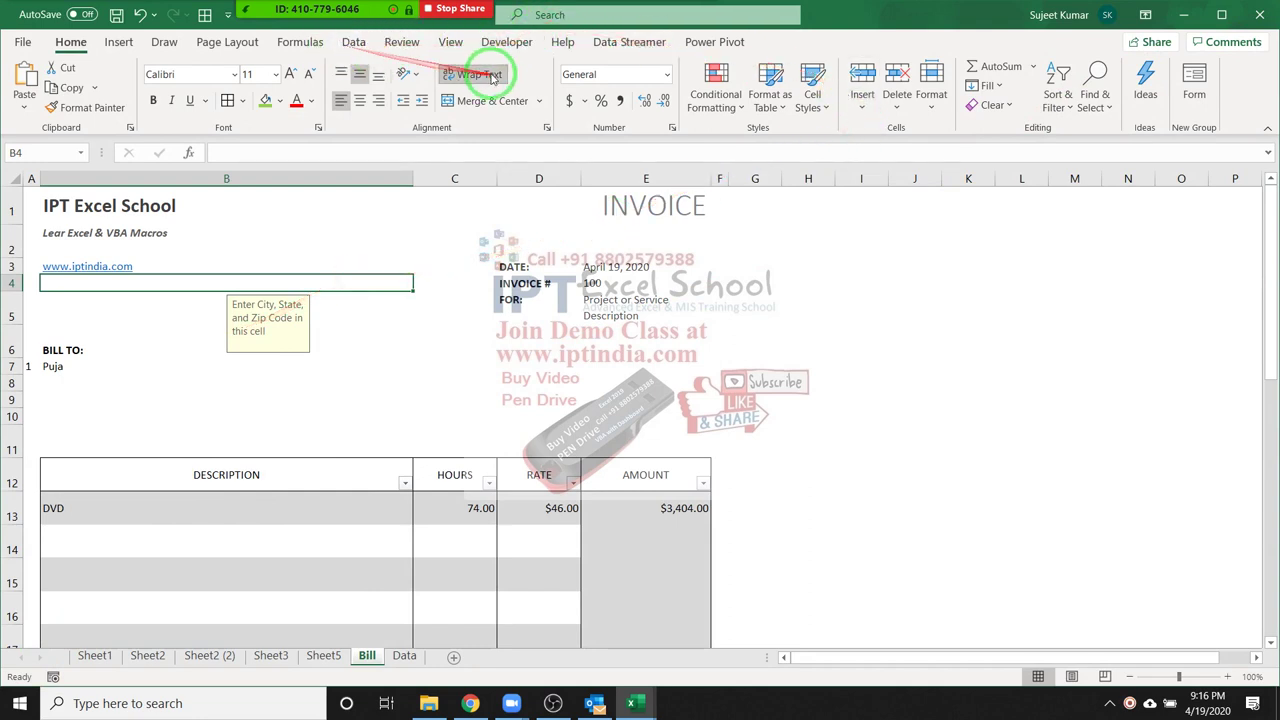
click(510, 42)
click(24, 85)
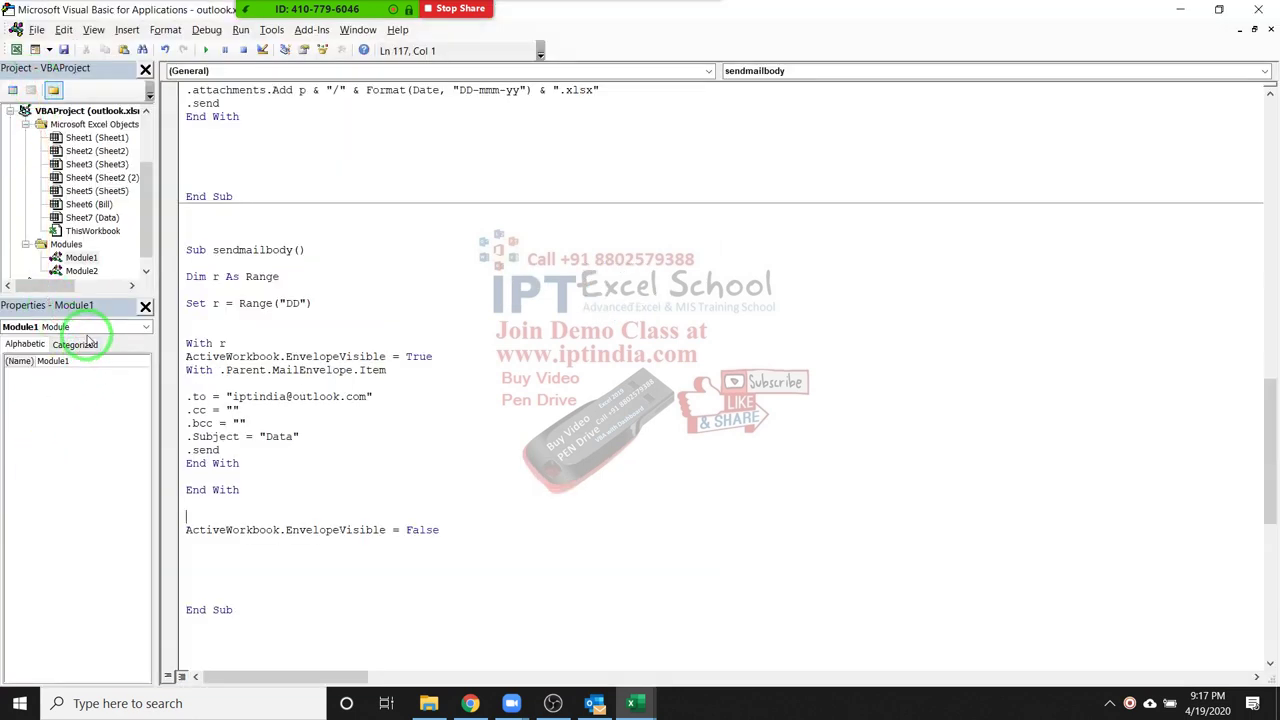
double_click(81, 271)
click(272, 237)
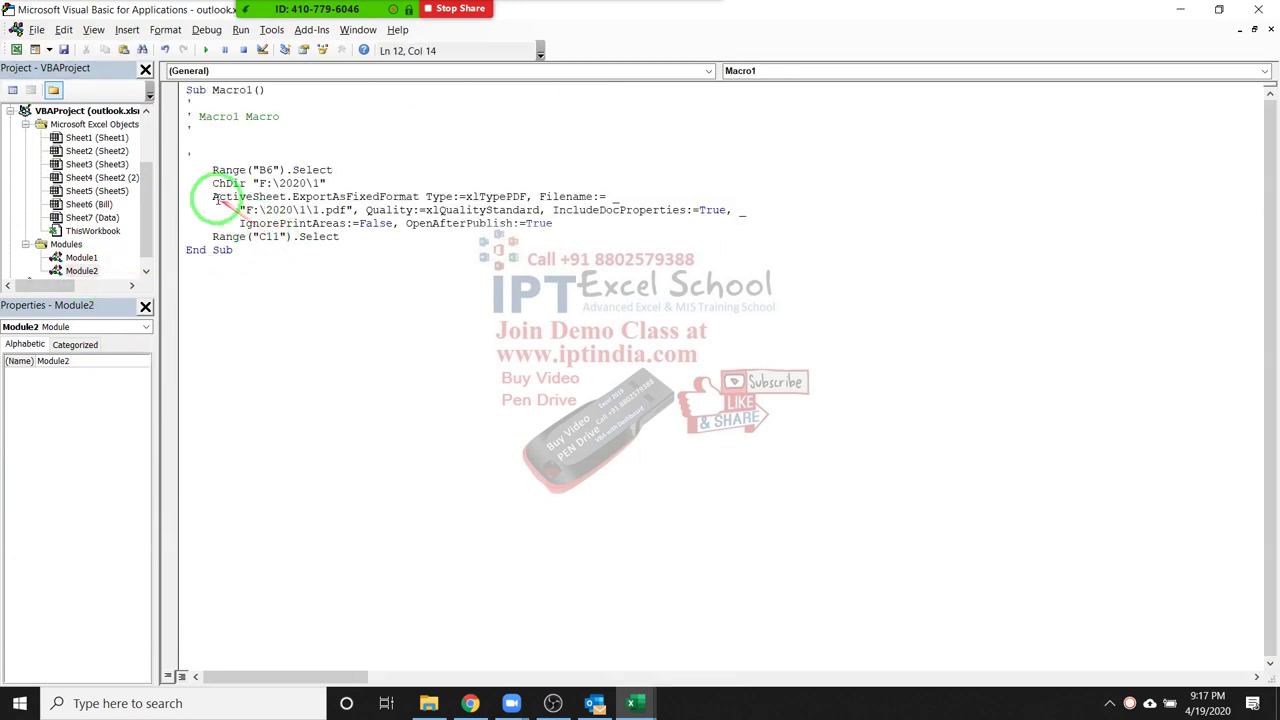
- Select Macro1's ActiveSheet.ExportAsFixedFormat statement, then start a new line below sendmailbody in Module1
mouse_move(217, 196)
mouse_down()
mouse_move(551, 192)
mouse_move(566, 206)
mouse_move(710, 210)
mouse_up()
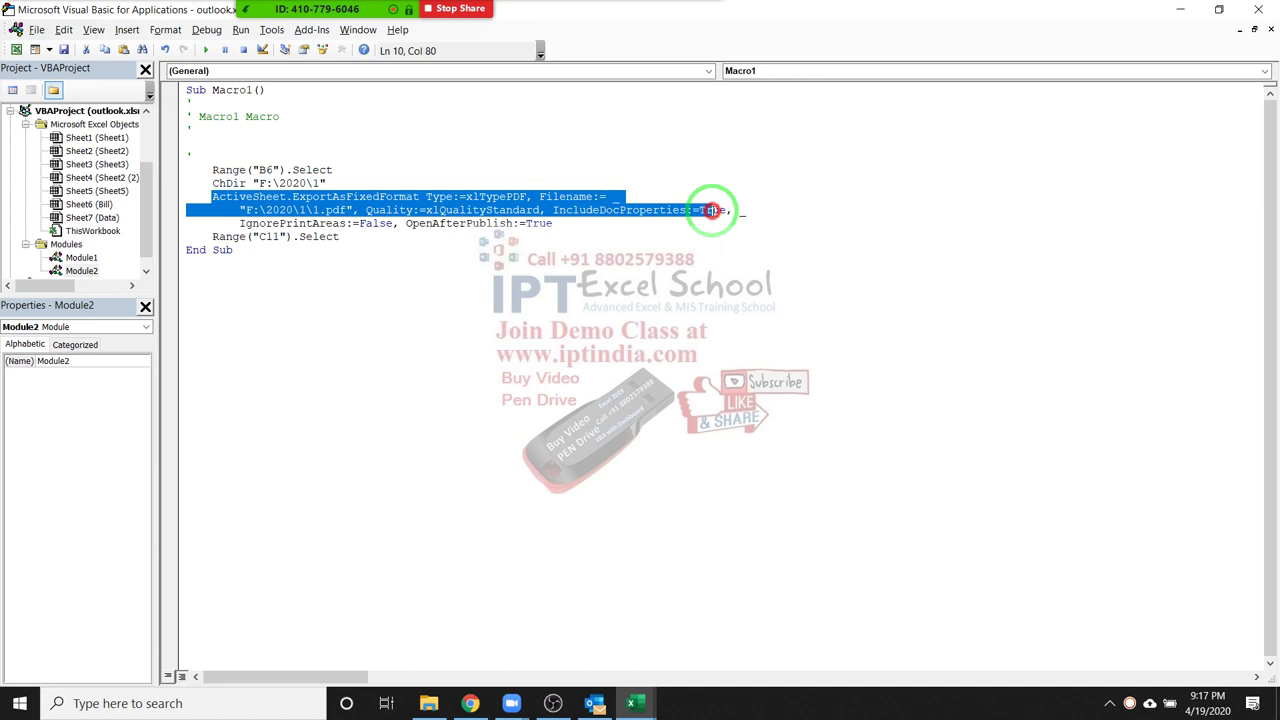
drag(710, 210, 711, 222)
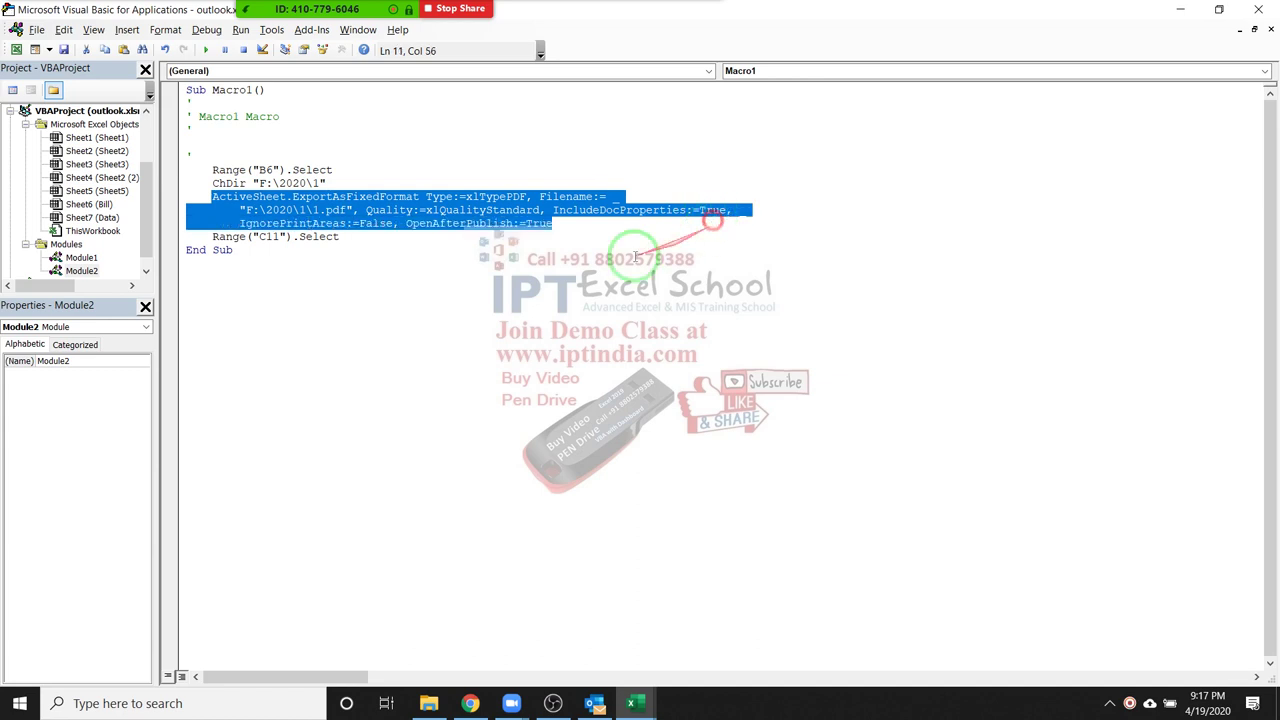
click(463, 233)
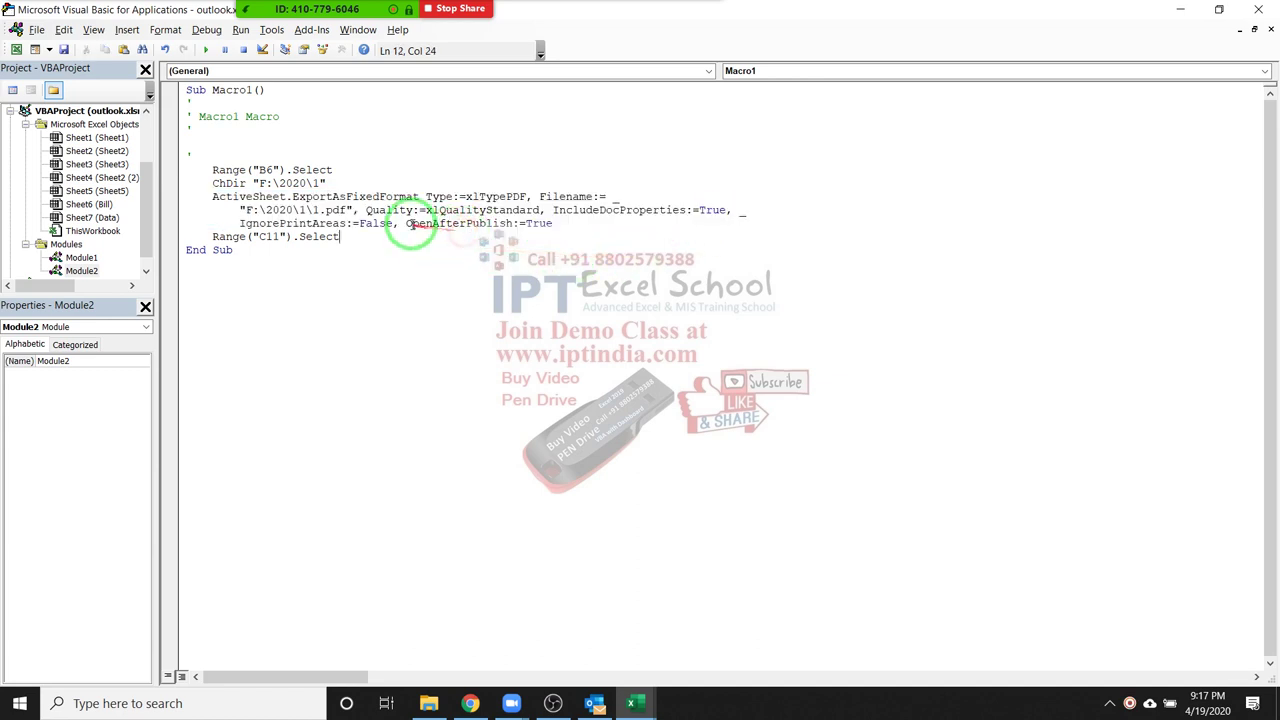
double_click(457, 223)
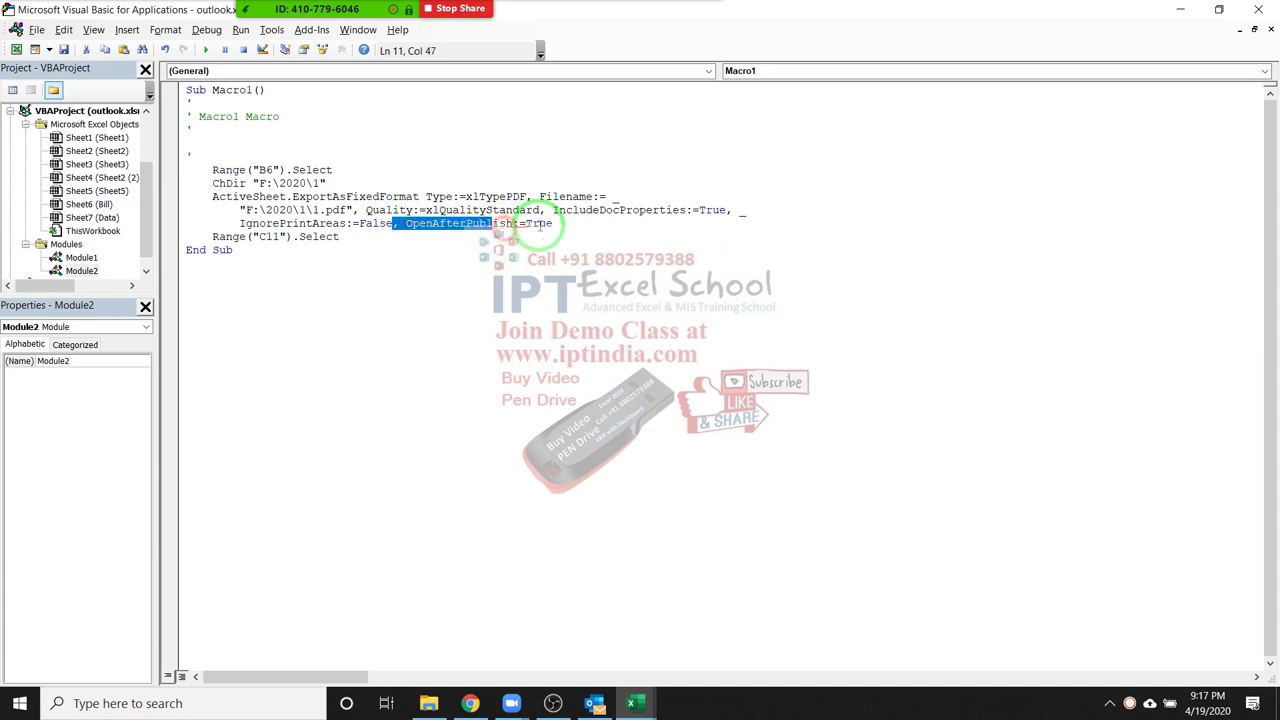
double_click(538, 223)
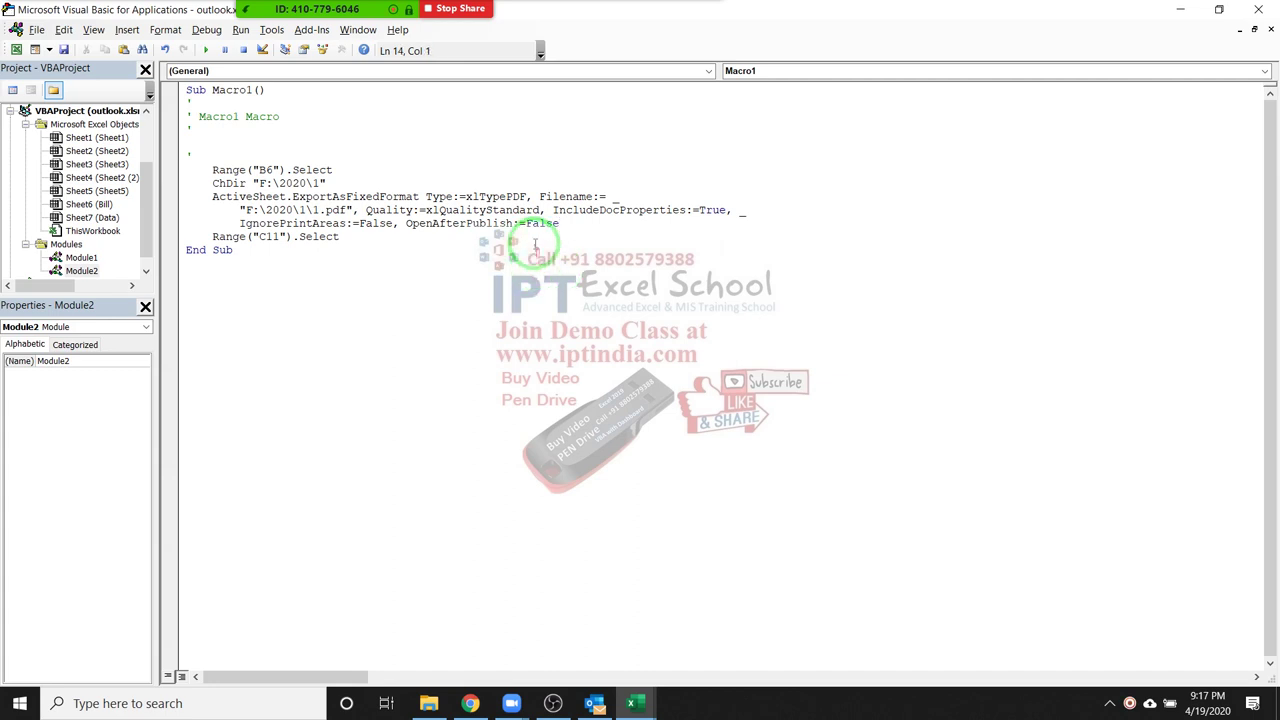
click(377, 210)
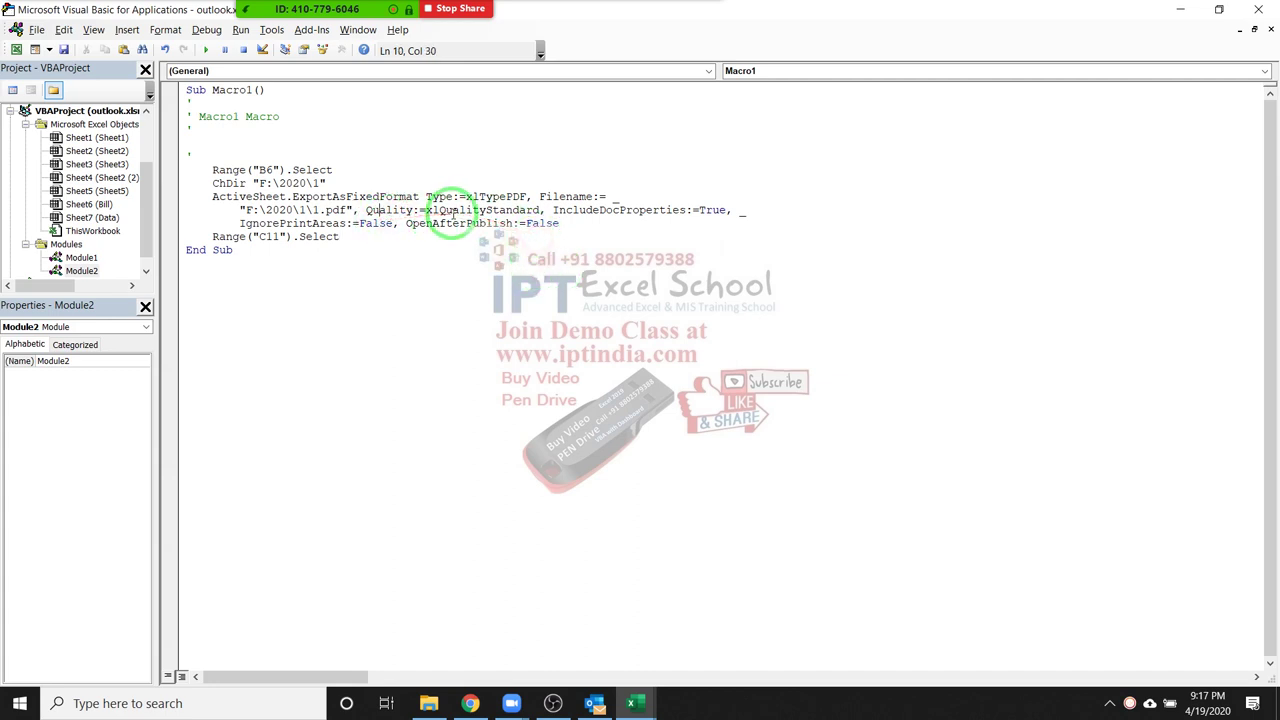
double_click(452, 211)
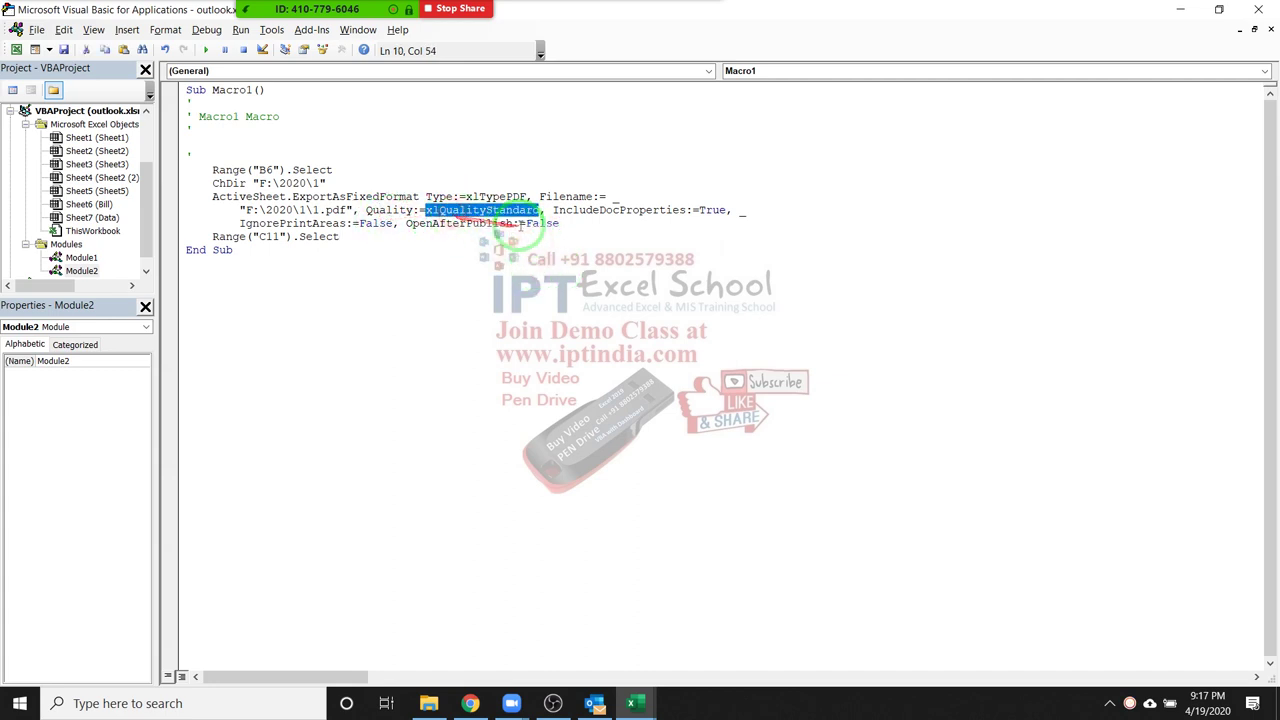
double_click(302, 224)
double_click(376, 224)
mouse_move(560, 224)
mouse_down()
mouse_move(329, 229)
mouse_move(210, 198)
mouse_up()
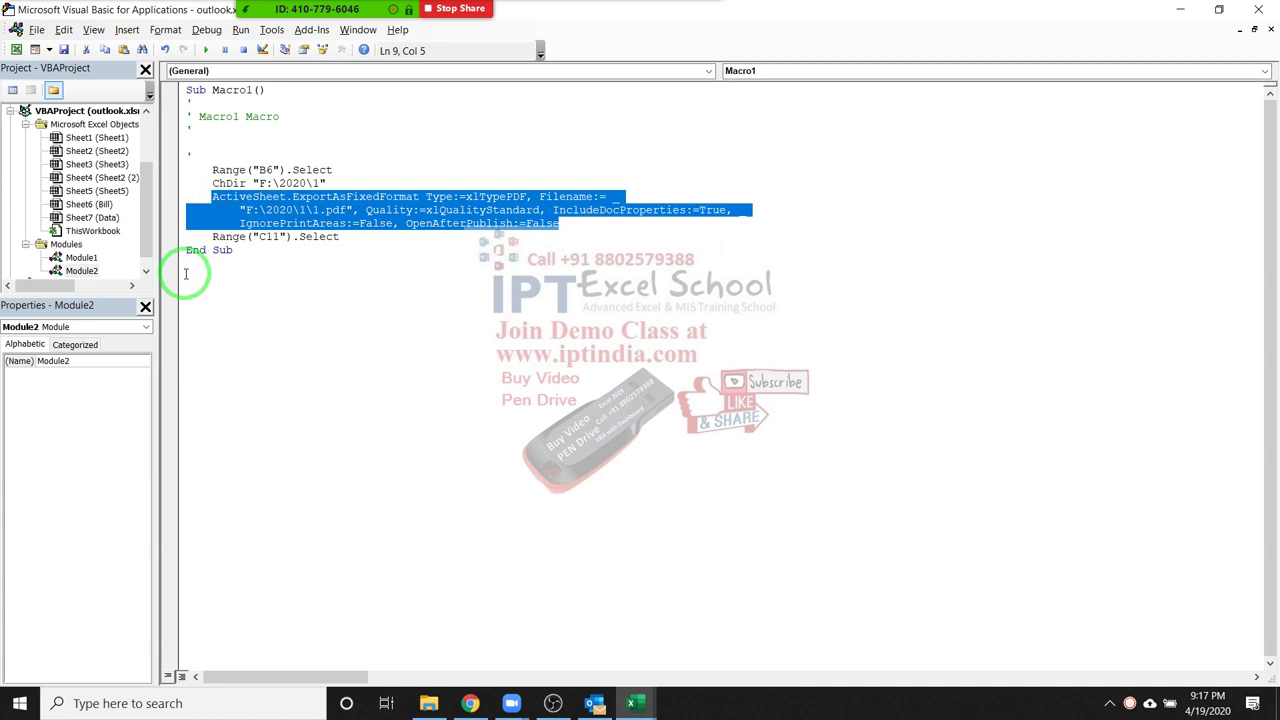
double_click(81, 257)
click(205, 450)
text(sub sendpdf())
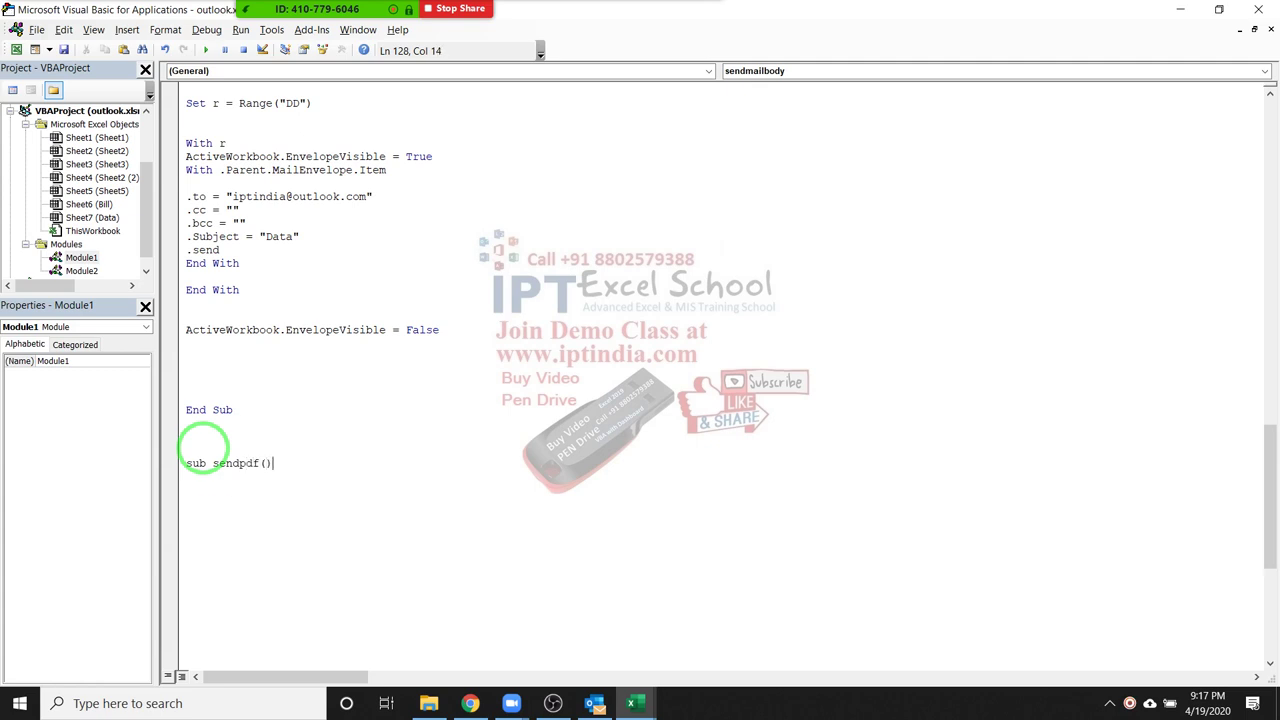
- Complete the Sub sendpdf() declaration and begin the For i = 2 To 11 loop inside it
key(Return)
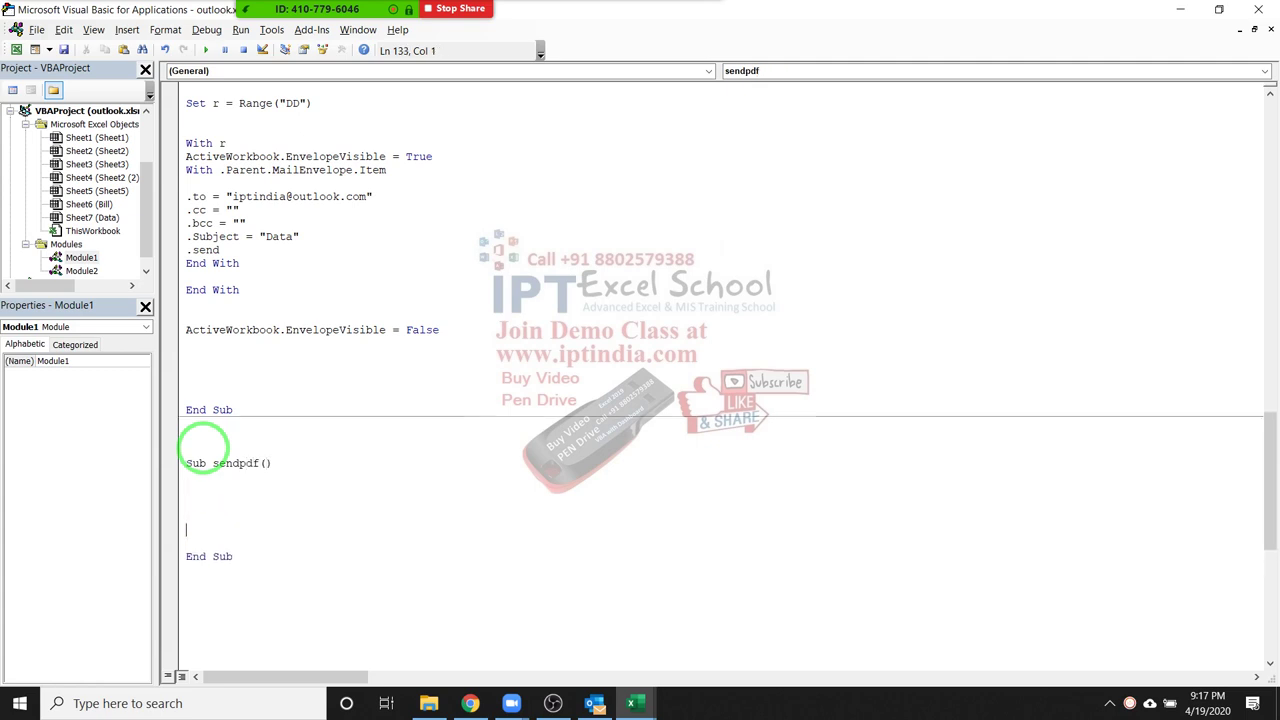
scroll(203, 450, down, 3)
scroll(203, 450, down, 1)
click(198, 318)
text(for i = 2 to)
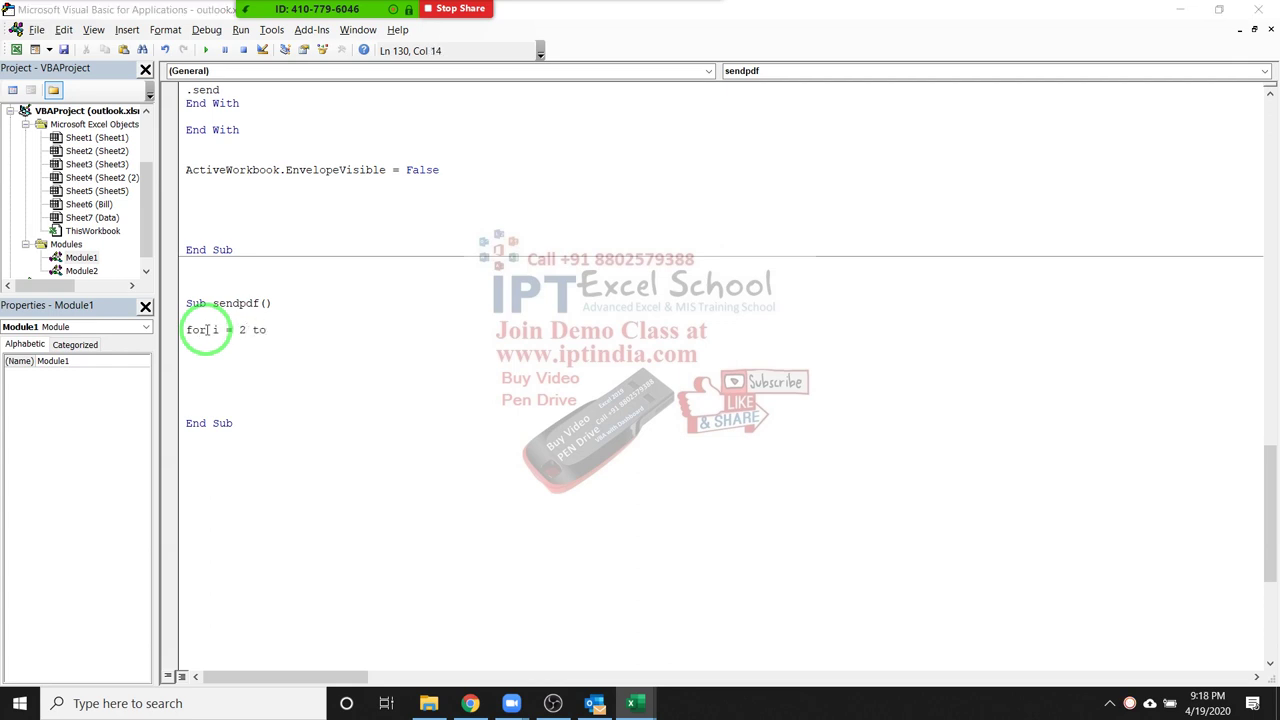
- Check the Data sheet's IDs starting at cell A2, then return to the code
key(alt+F11)
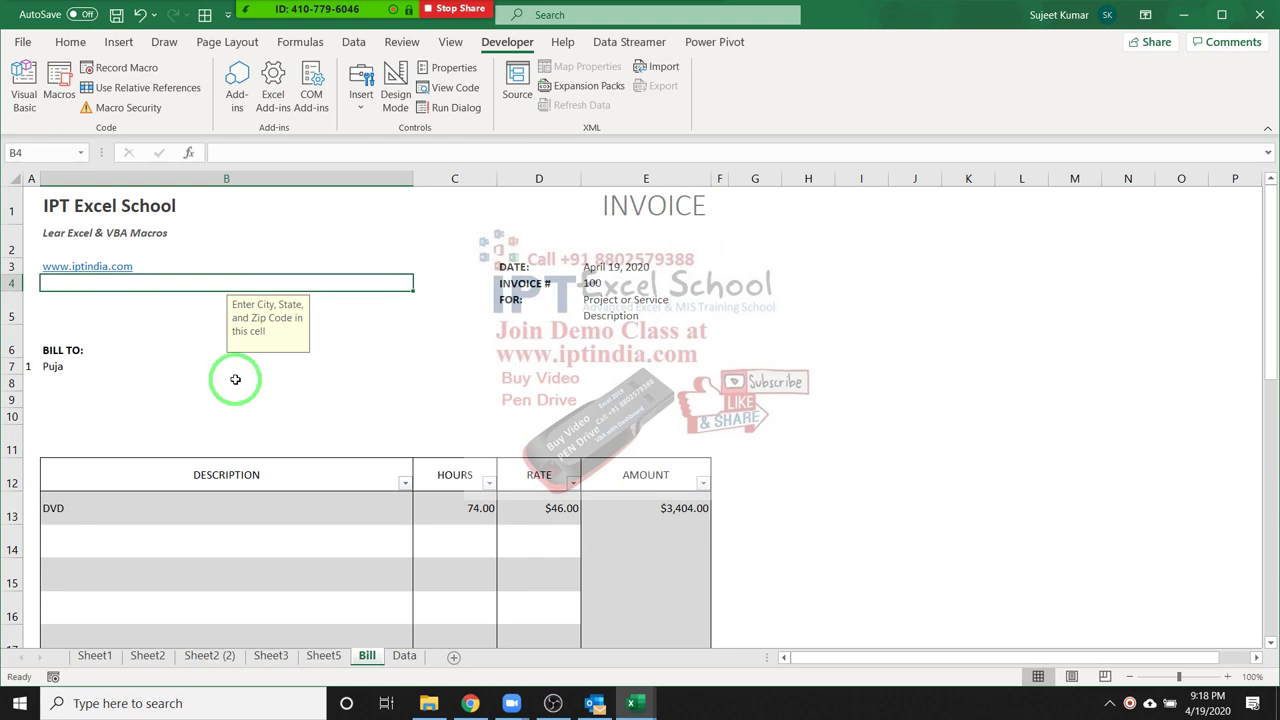
click(405, 657)
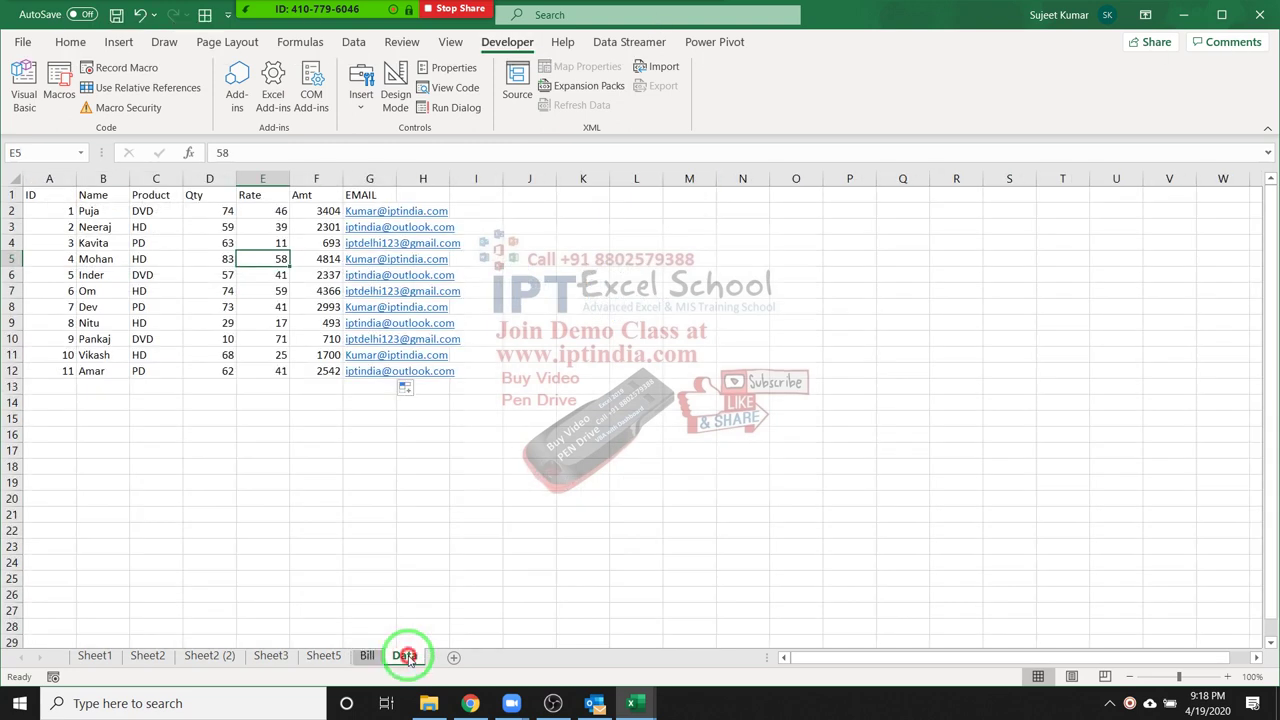
click(47, 212)
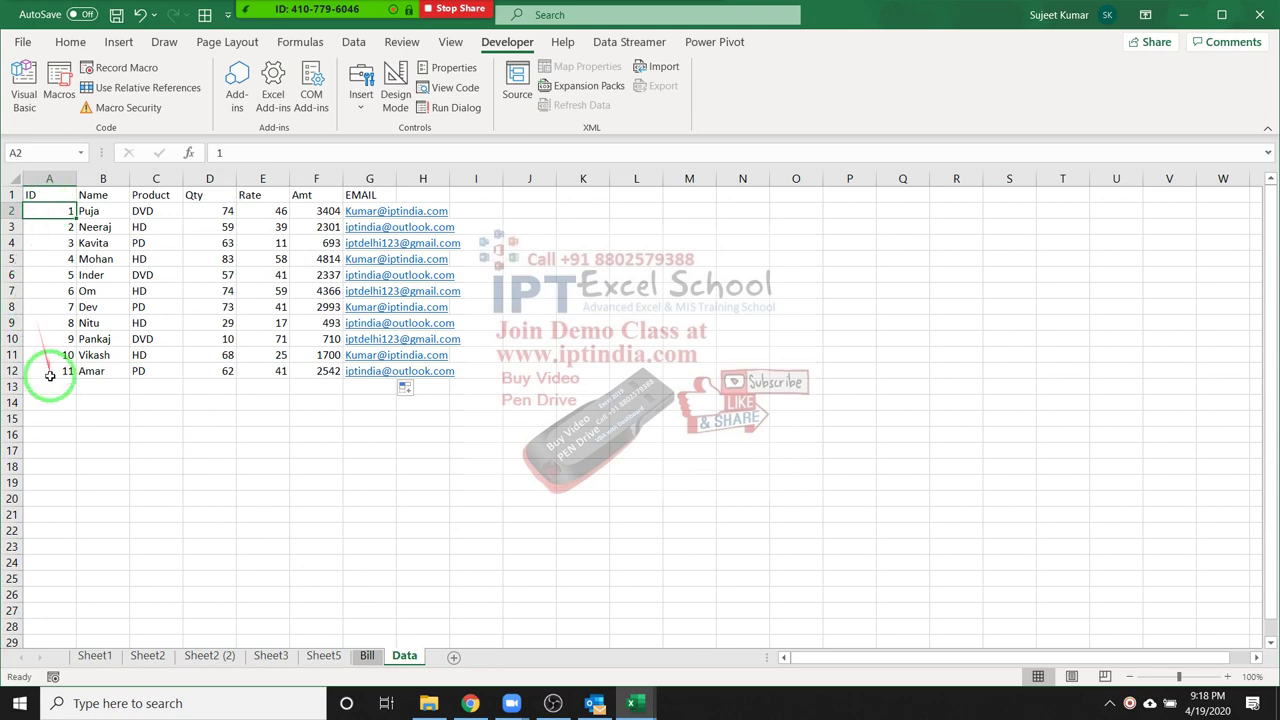
key(alt+Tab)
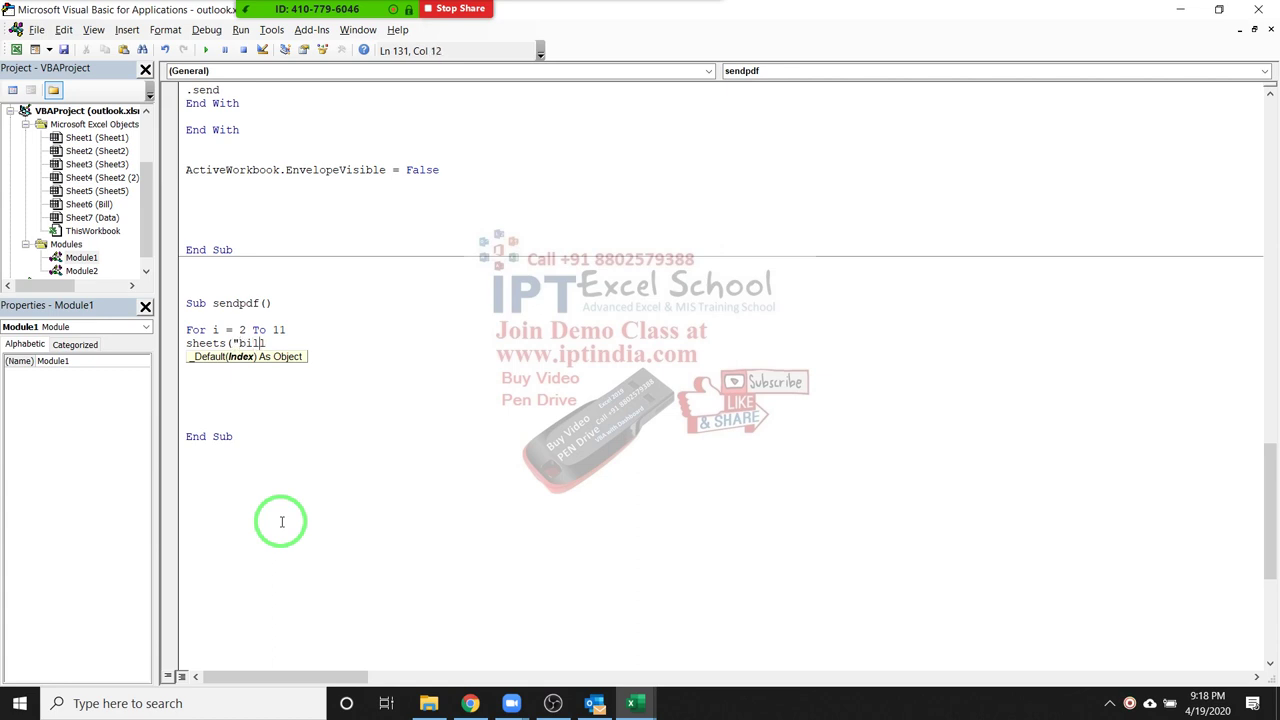
- Have sendpdf select the Bill sheet and set A7 to Sheets("Data").Range("A" & i).Value
text(l)
key(Return)
key(Return)
text(range)
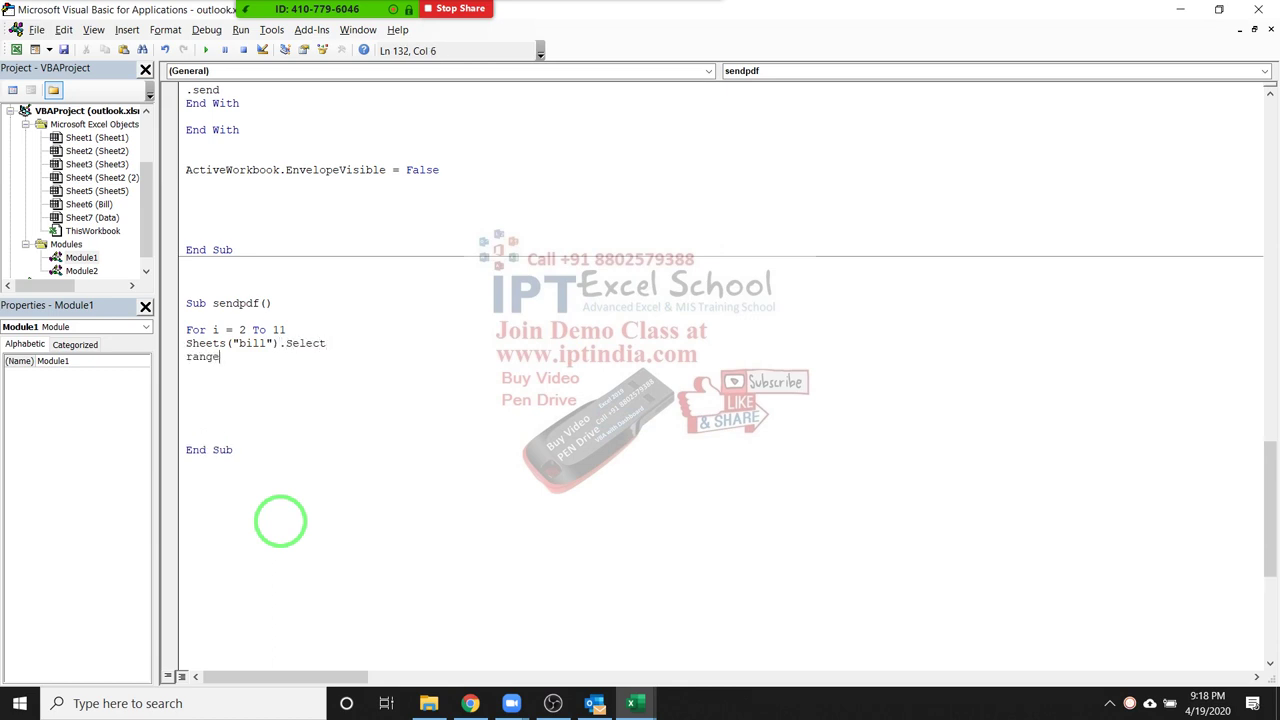
text(()
key(alt+Tab)
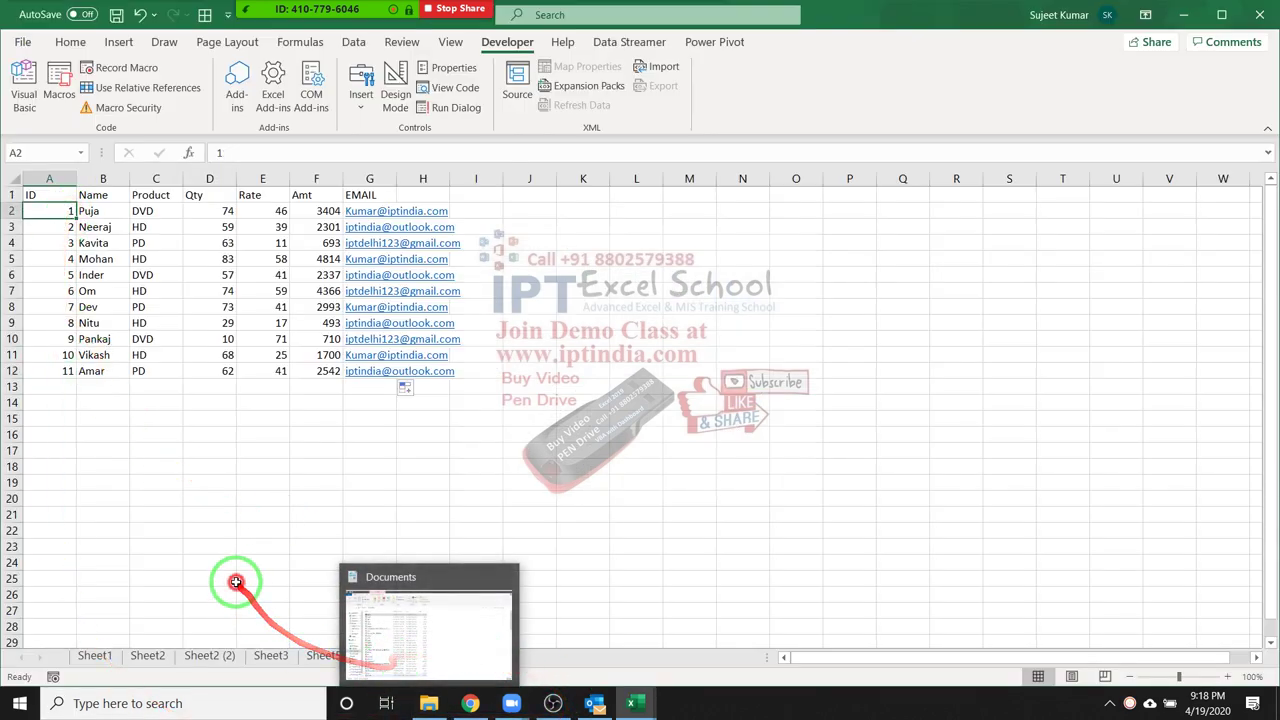
drag(210, 578, 262, 578)
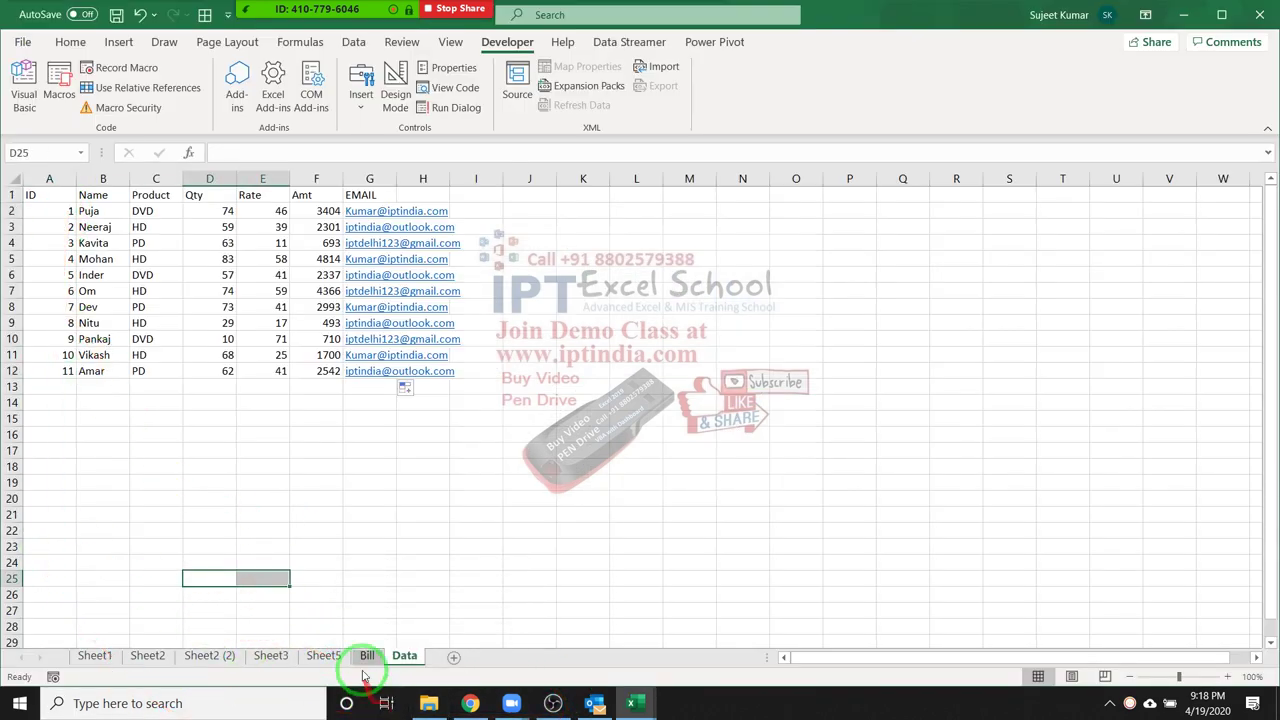
click(360, 650)
click(28, 366)
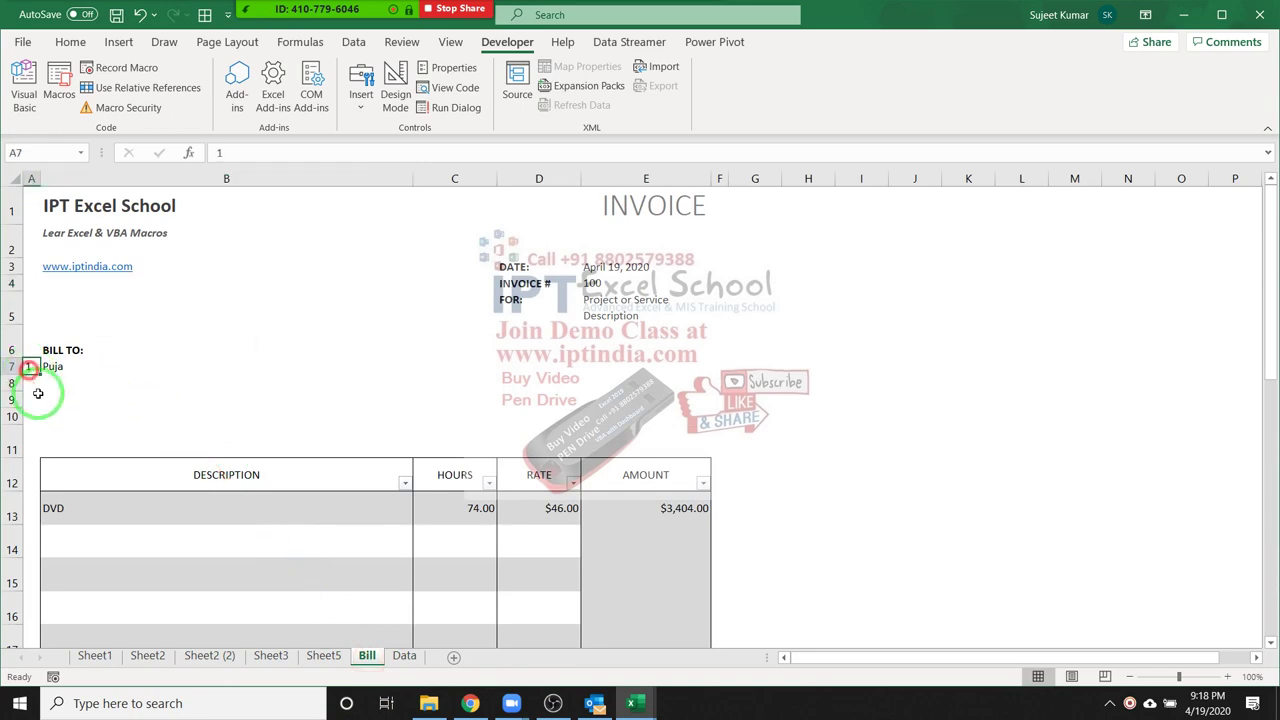
key(alt+F11)
text(range("A7)
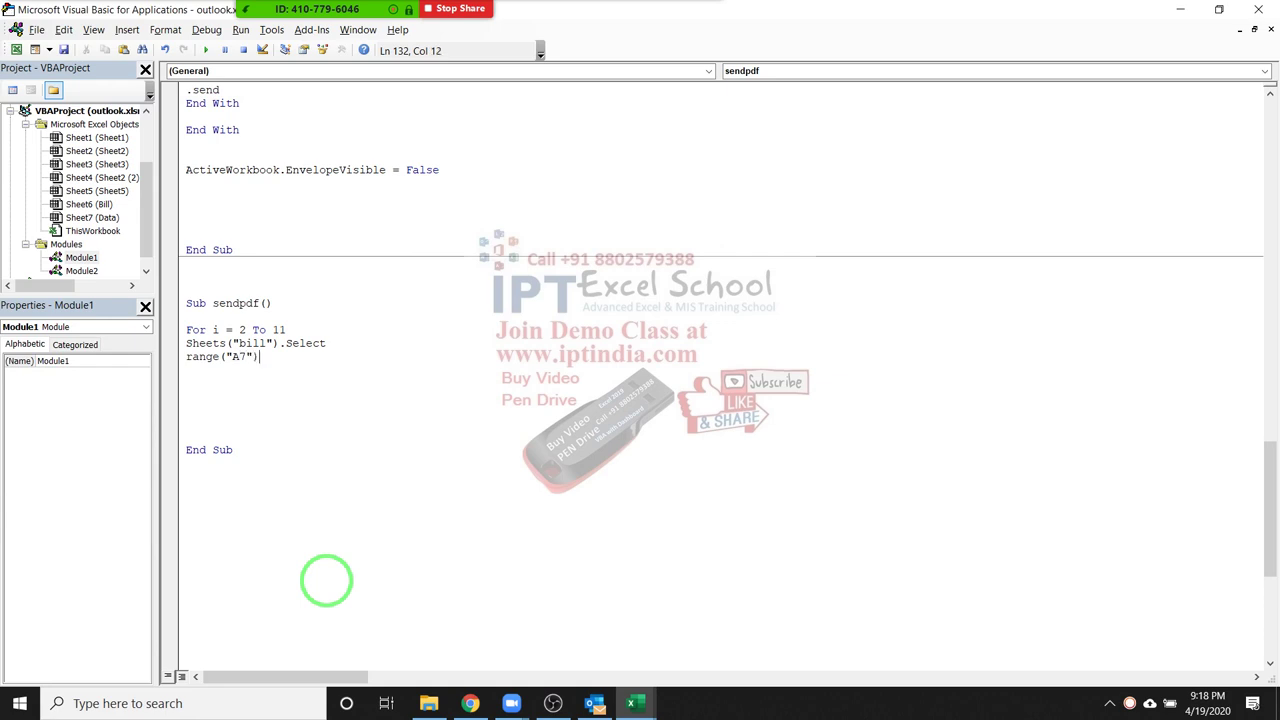
text(.valu)
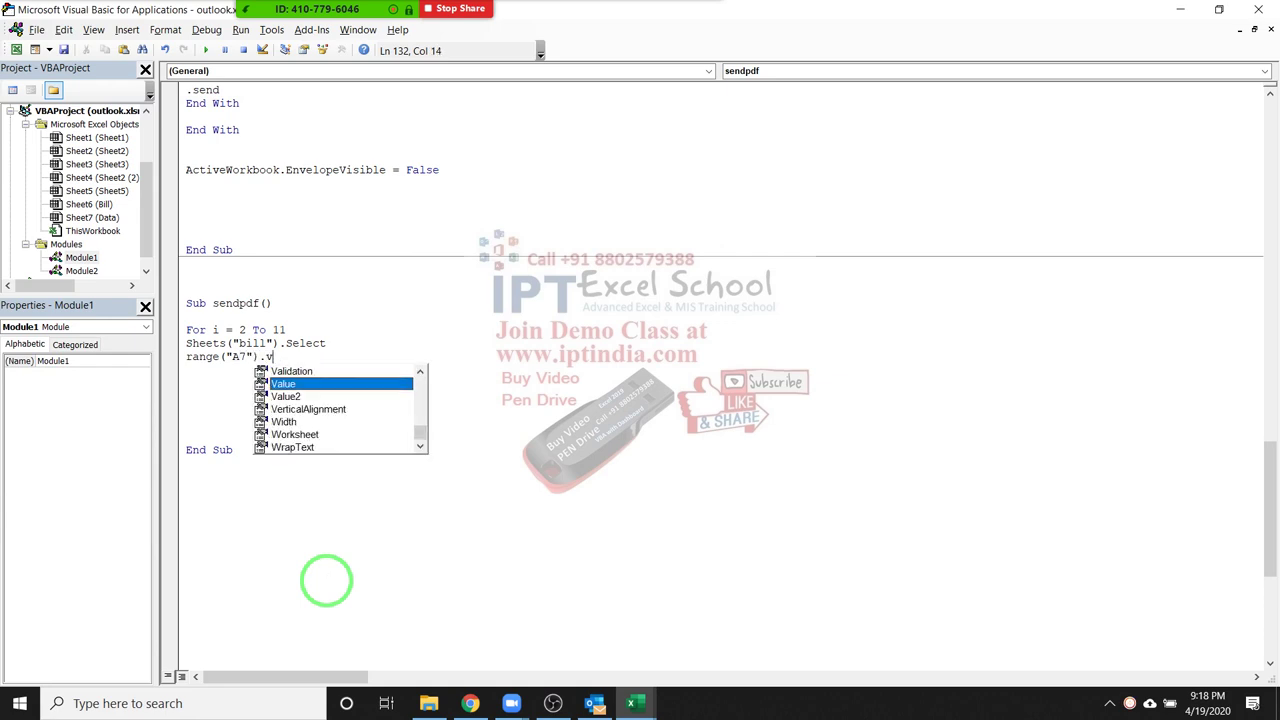
key(Tab)
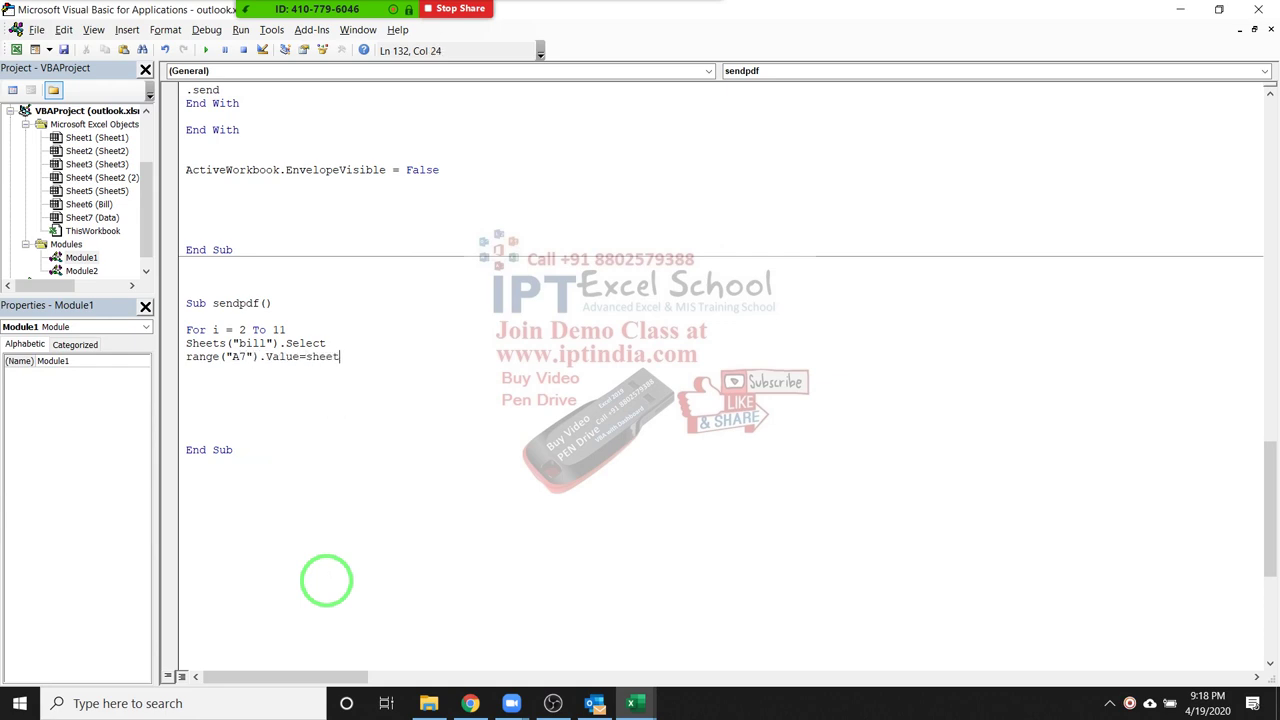
text(()
key(alt+F11)
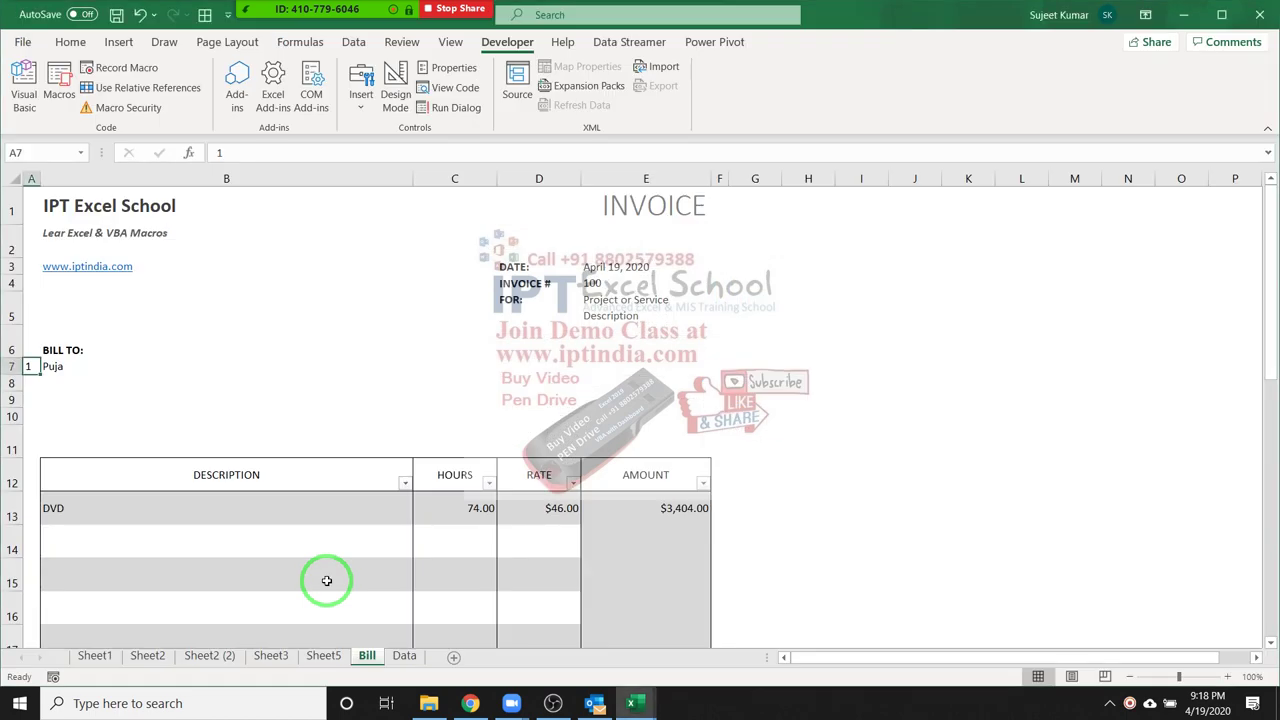
key(alt+F11)
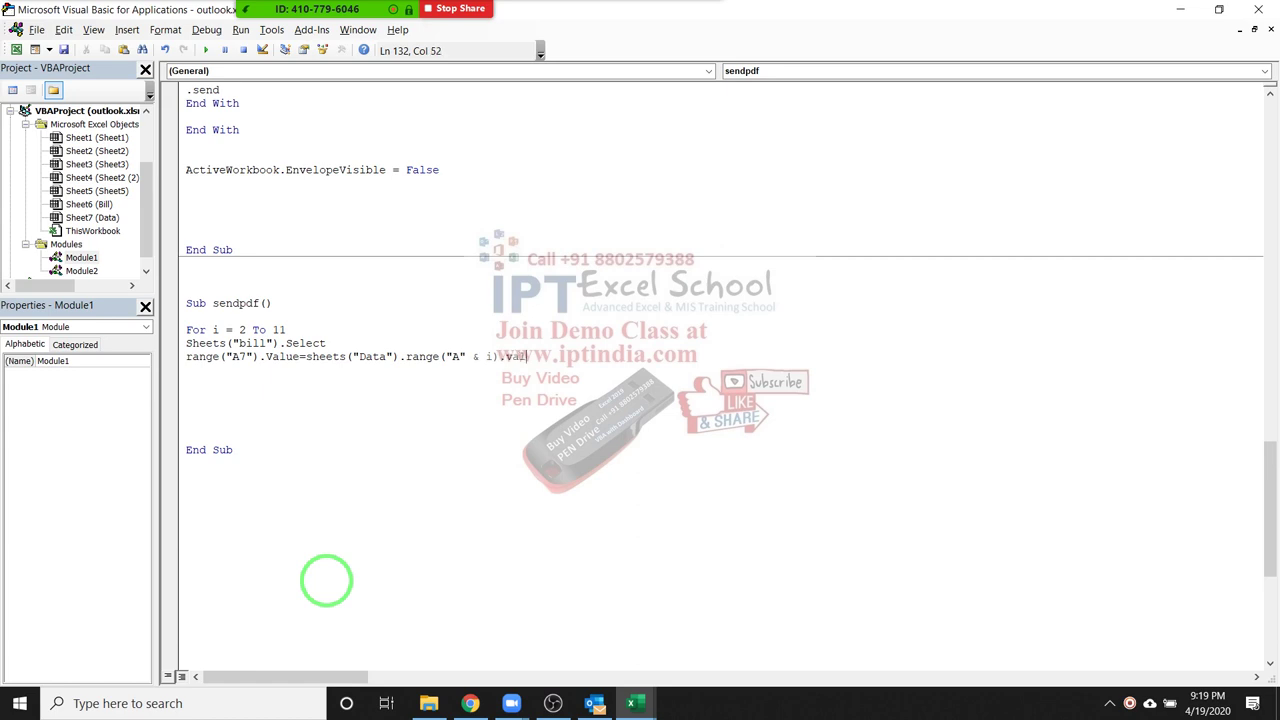
- Paste the ExportAsFixedFormat statement on the next line and indent it
key(Return)
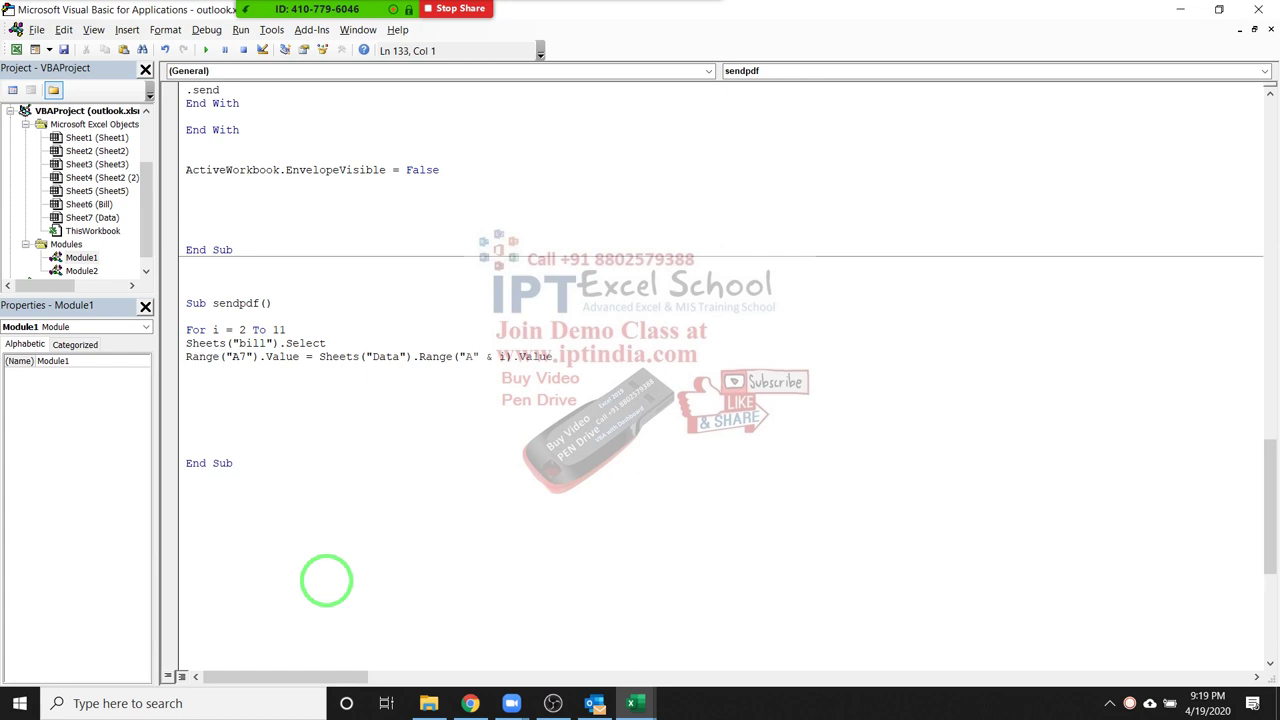
text(ActiveSheet.ExportAsFixedFormat Type:=xlTypePDF, Filename:= _         "F:\2020\1\1.pdf", Quality:=xlQualityStandard, IncludeDocProperties:=True, _         IgnorePrintAreas:=False, OpenAfterPublish:=False)
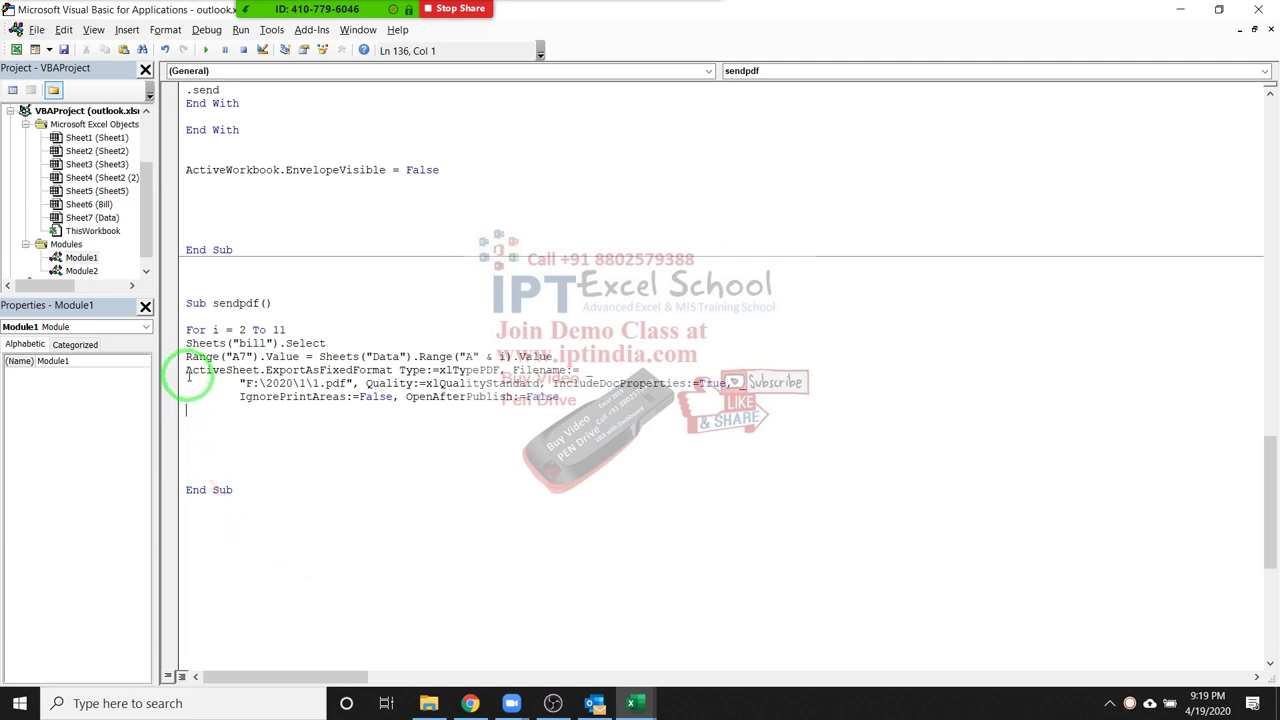
key(Tab)
click(200, 425)
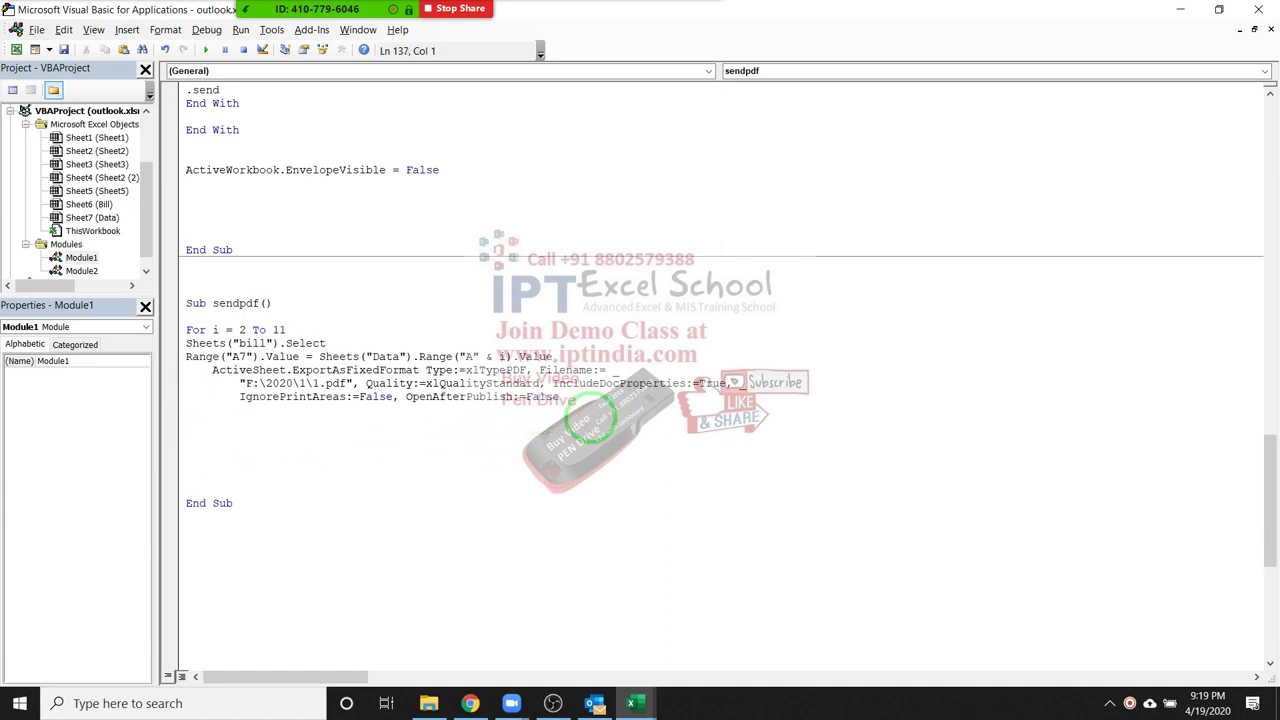
scroll(228, 303, up, 4)
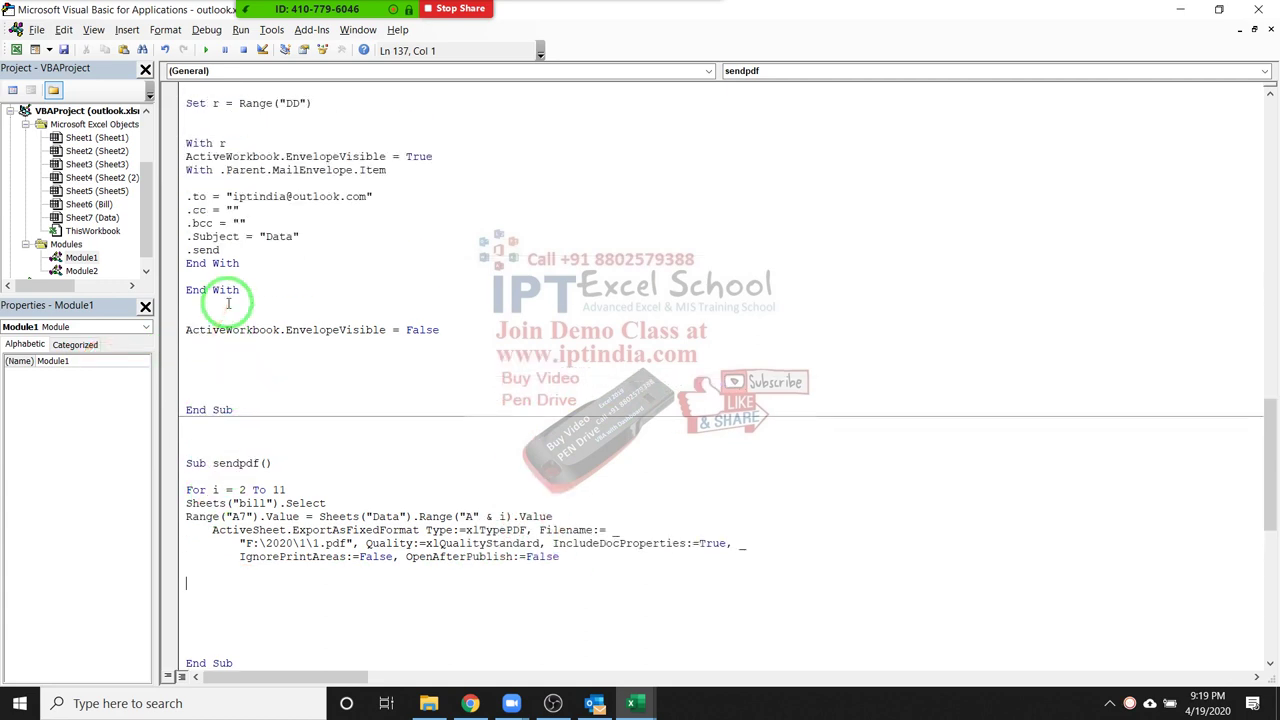
- Copy the Outlook mail-creation block from sendmailbody into sendpdf
scroll(228, 303, up, 2)
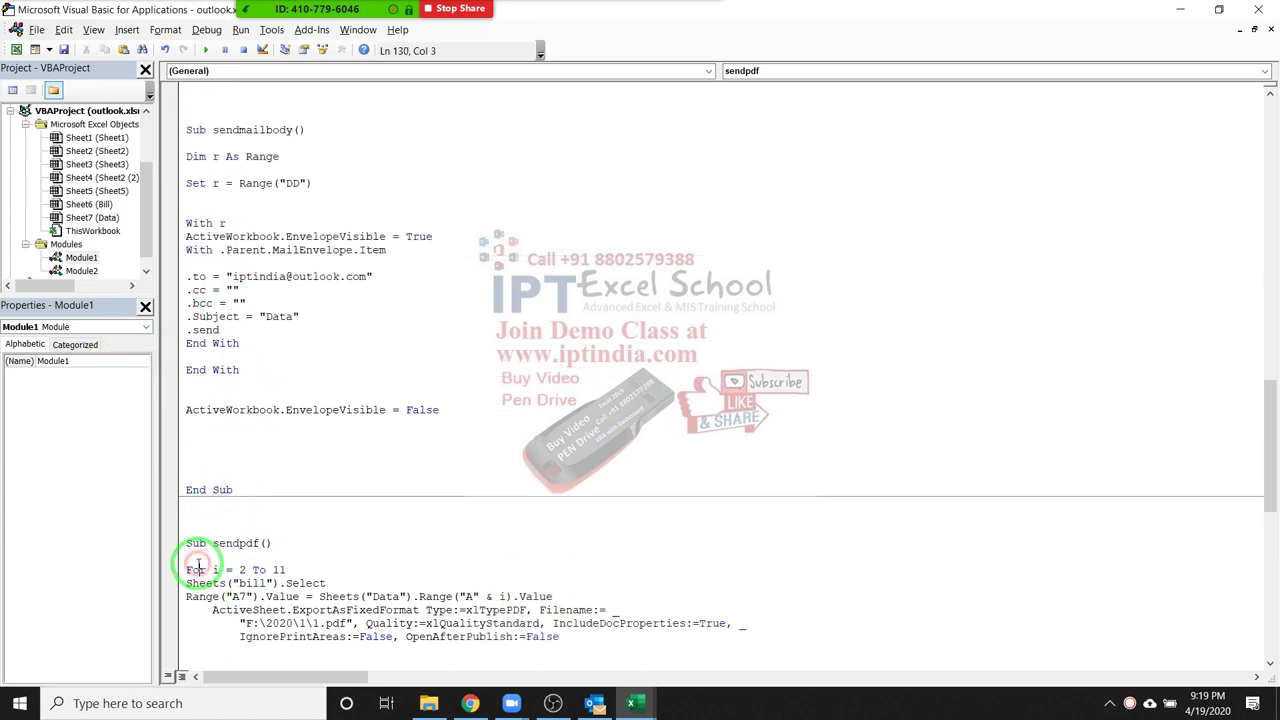
key(Return)
scroll(186, 565, up, 2)
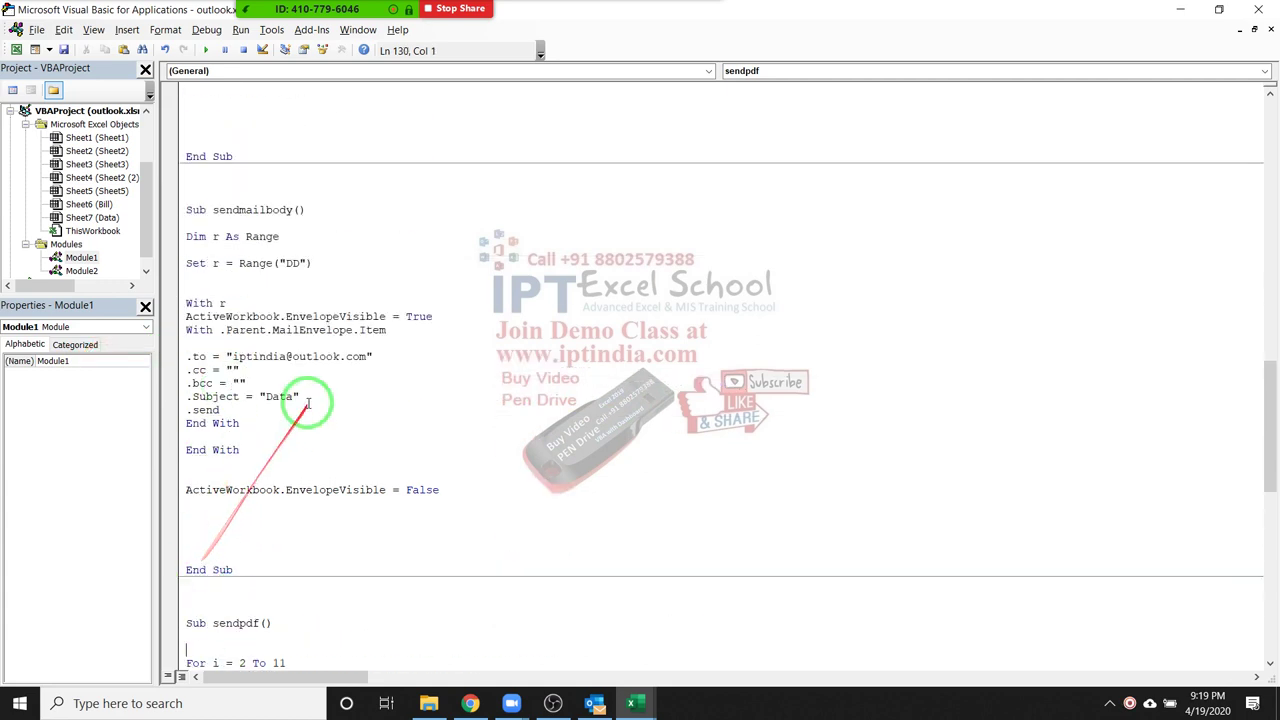
scroll(250, 365, down, 1)
scroll(194, 317, up, 4)
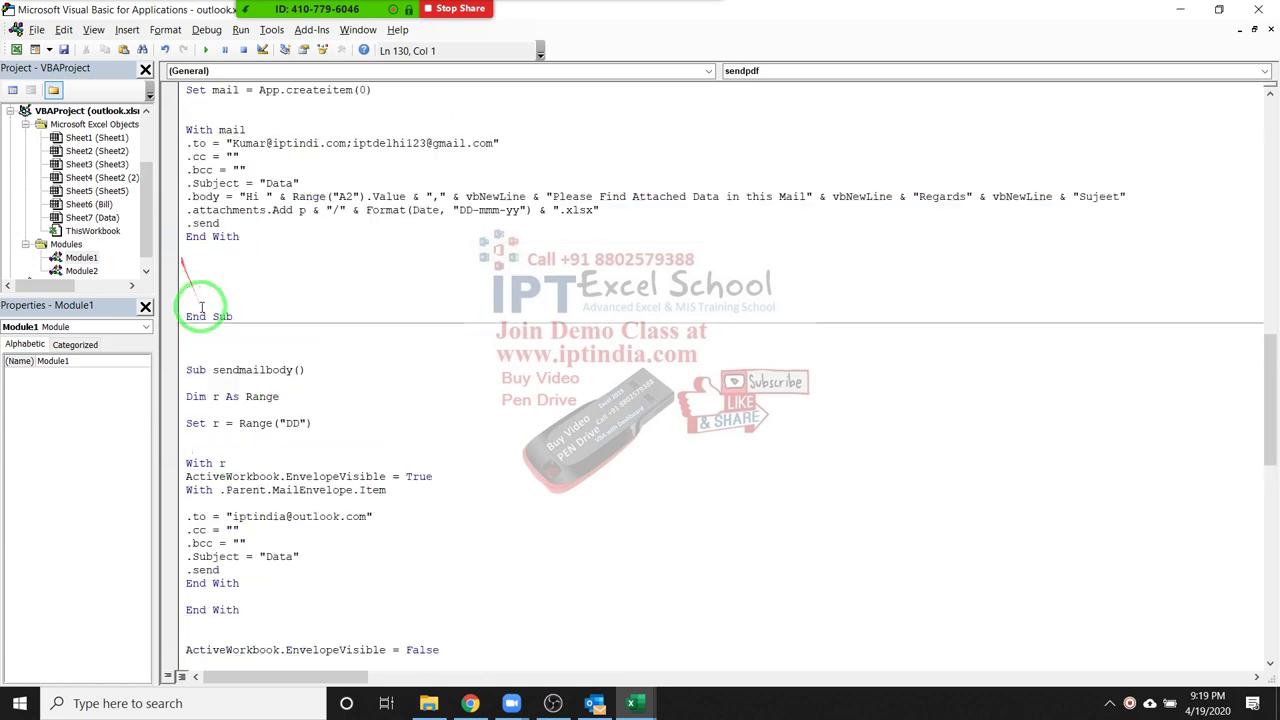
scroll(205, 272, up, 3)
scroll(196, 270, up, 1)
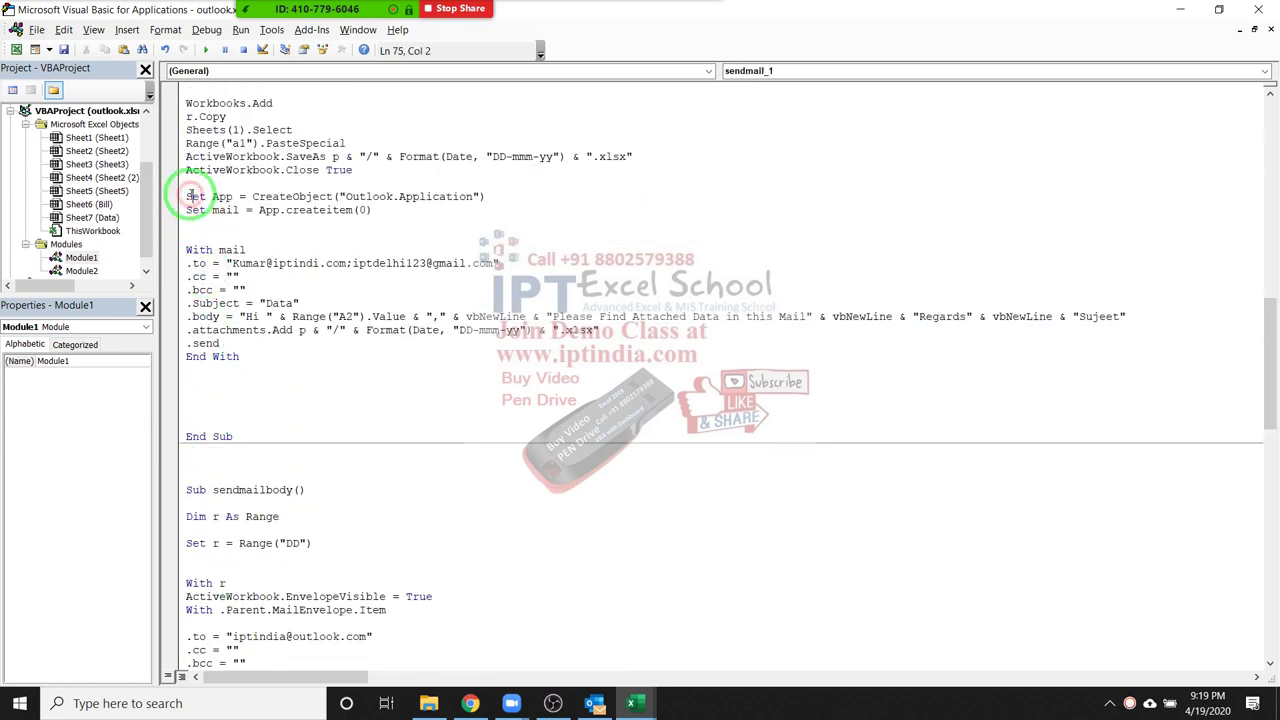
key(shift+Down)
key(shift+Down)
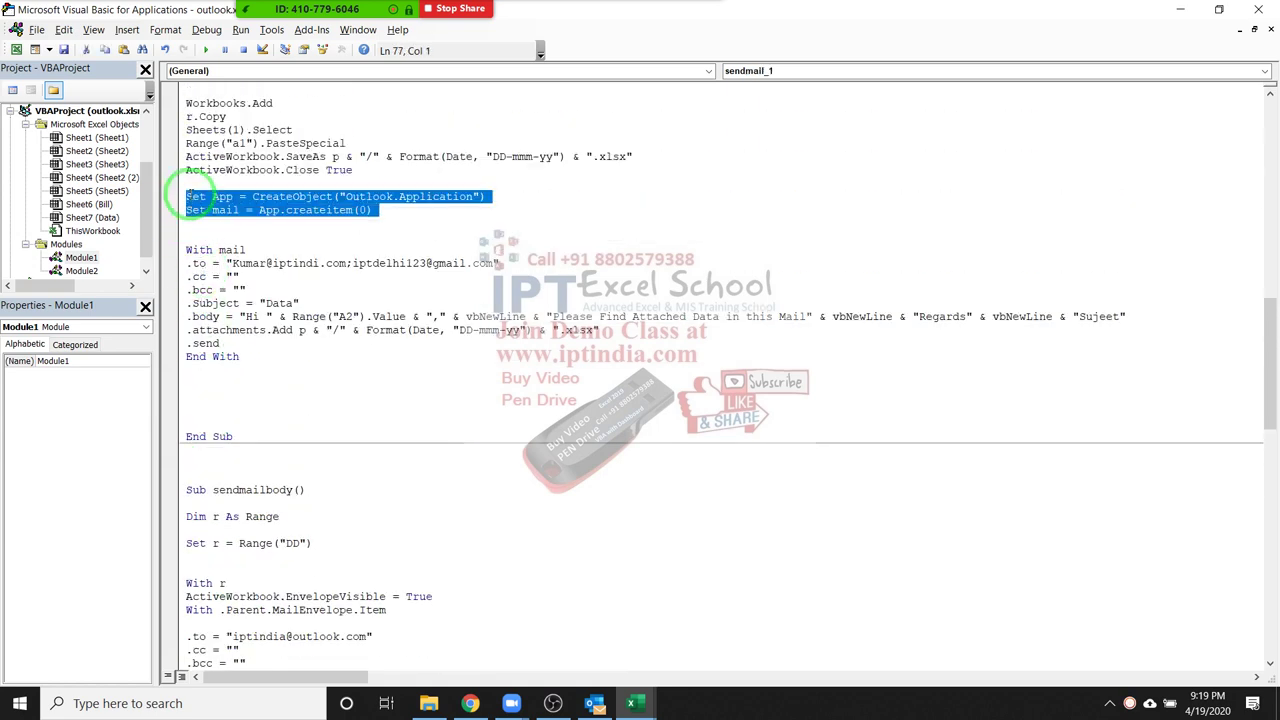
key(shift+Down)
key(shift+Down)
key(shift+Down)
key(shift+Down)
key(shift+Down)
key(shift+Down)
key(ctrl+c)
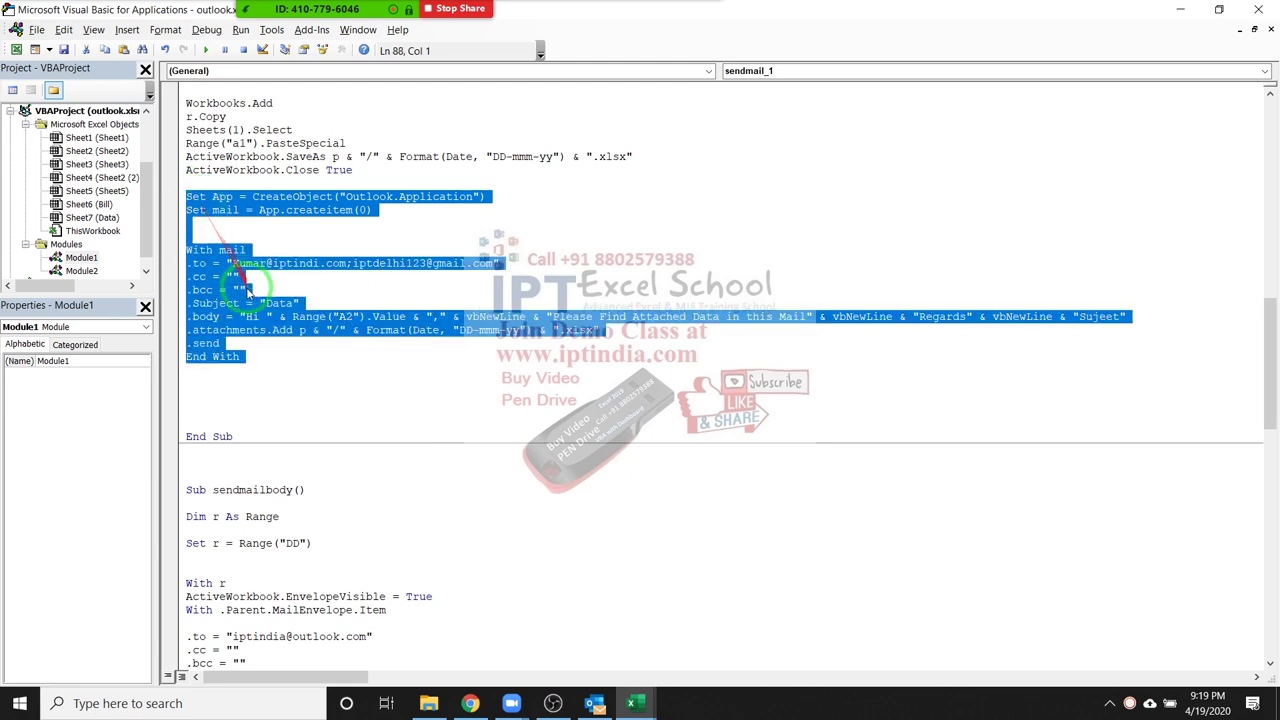
scroll(330, 560, down, 5)
scroll(234, 523, down, 4)
scroll(224, 490, down, 4)
scroll(224, 490, down, 1)
scroll(220, 486, up, 1)
click(194, 530)
click(190, 396)
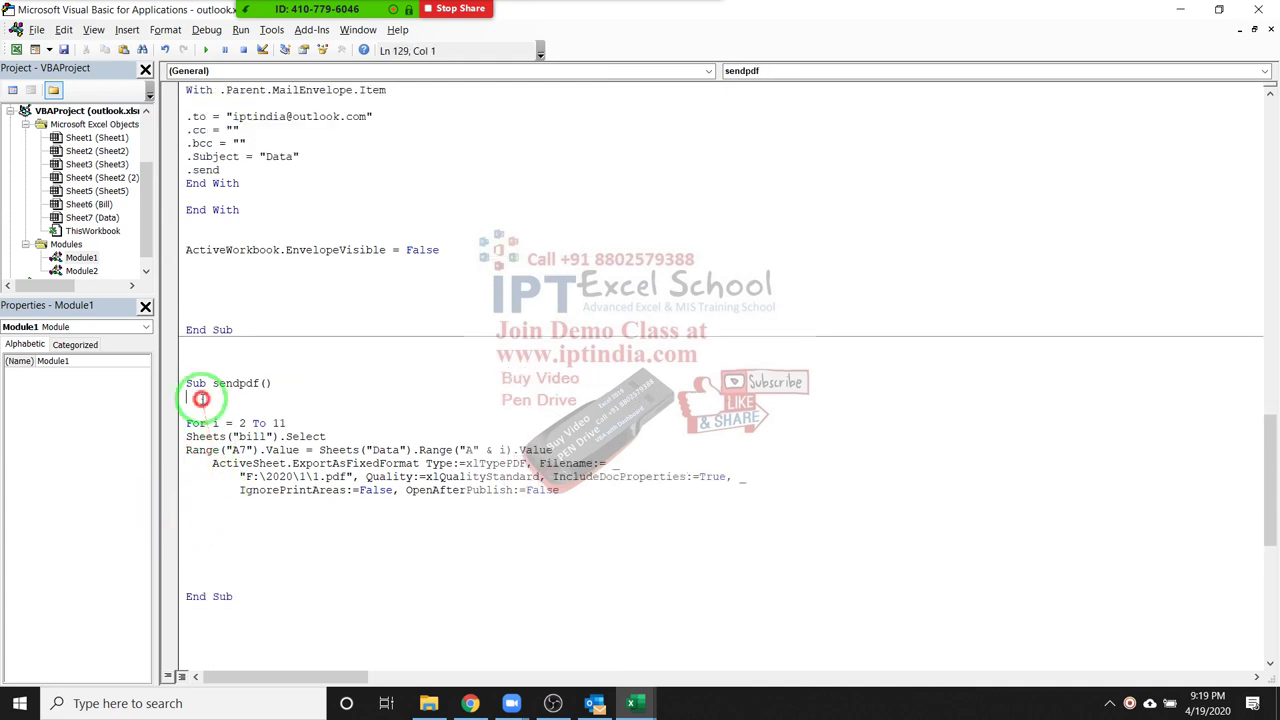
key(ctrl+v)
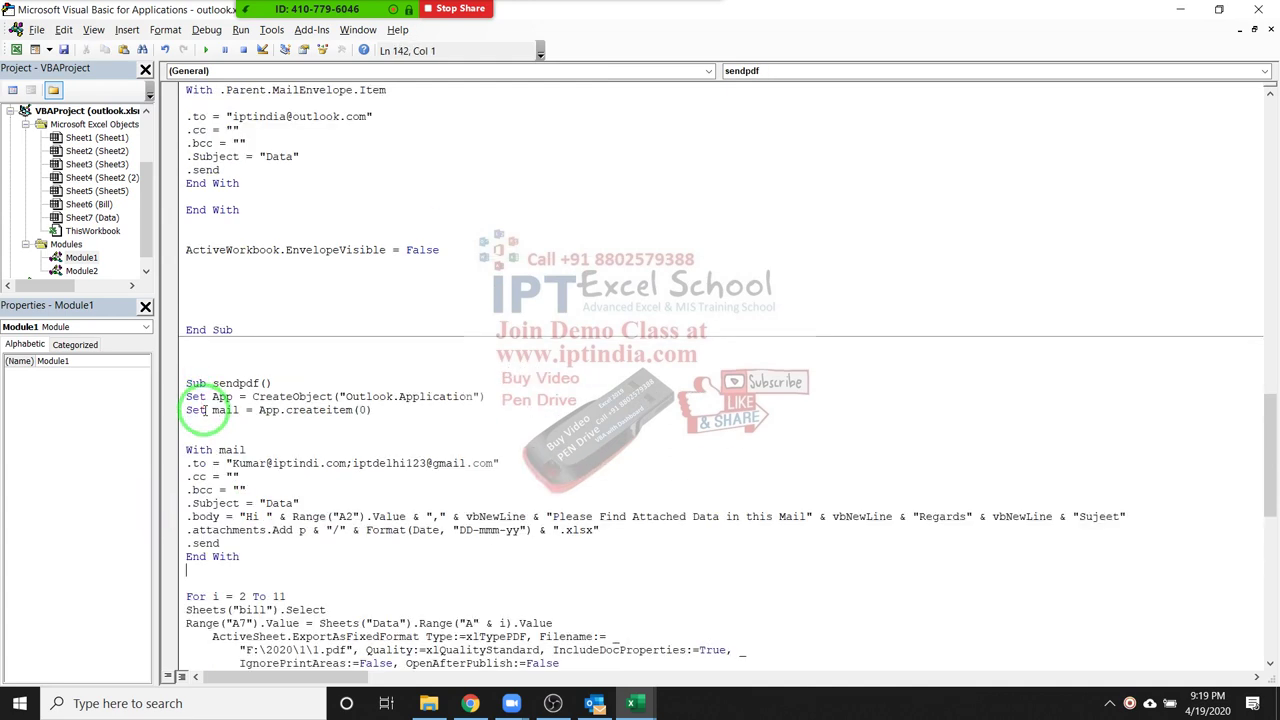
- Move the For i = 2 To 11 line above With mail
scroll(200, 470, down, 1)
scroll(192, 500, down, 1)
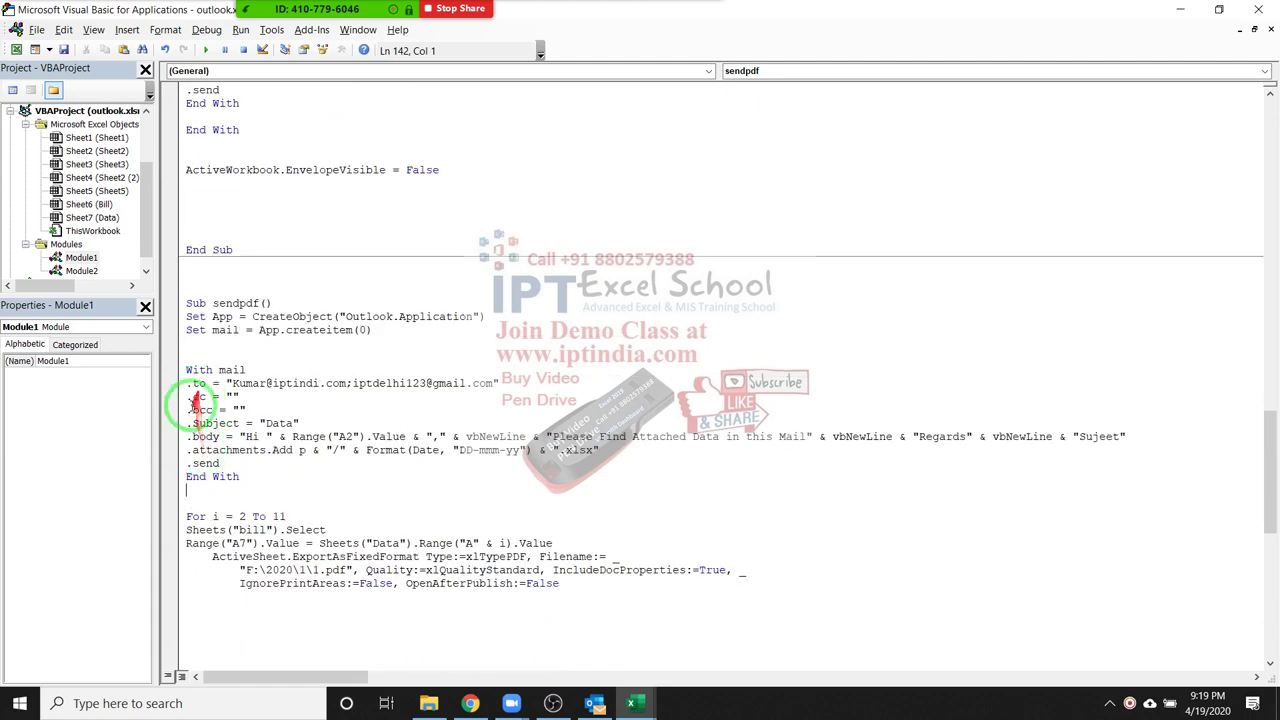
click(178, 520)
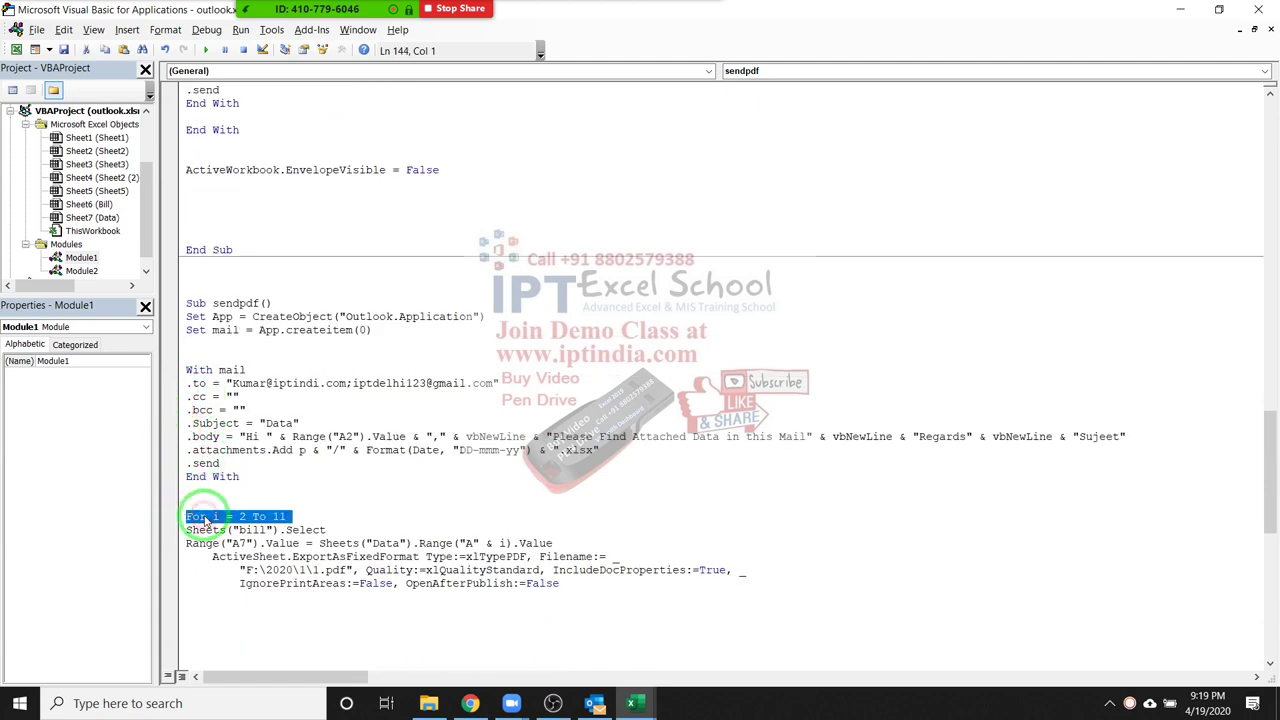
key(ctrl+x)
click(186, 369)
key(ctrl+v)
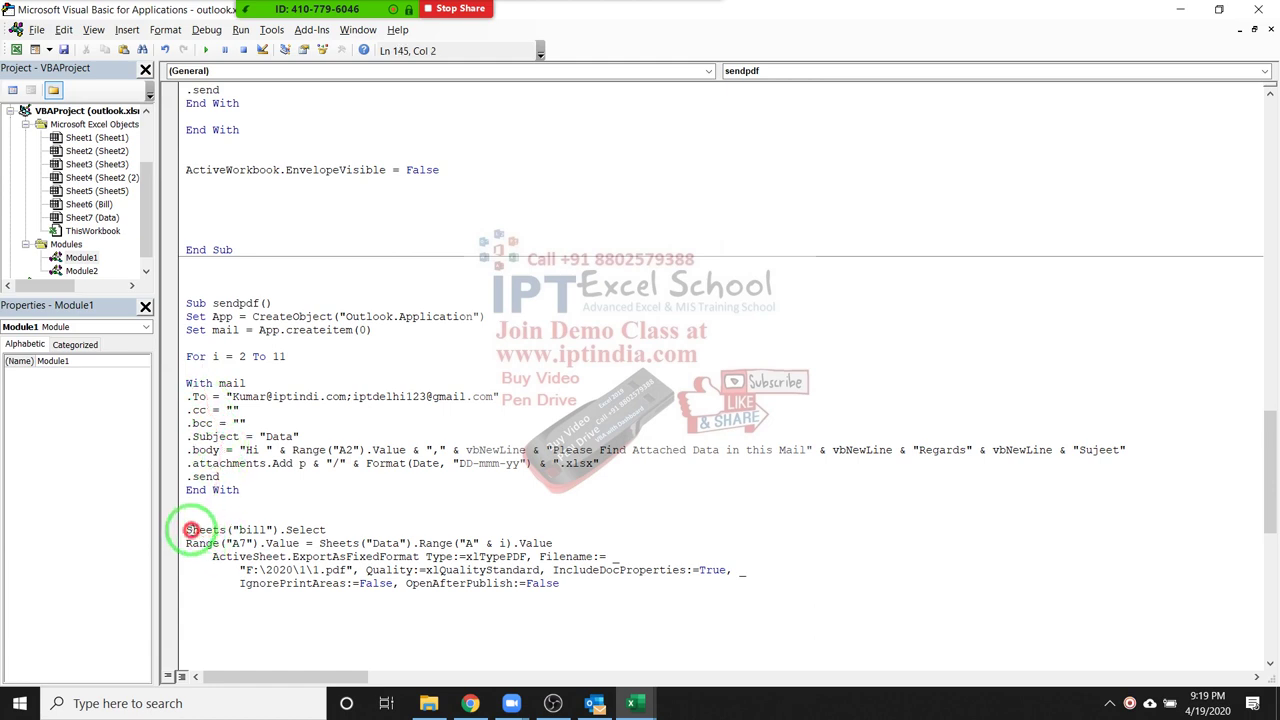
- Move the bill-fill and PDF export lines inside the loop above With mail
drag(186, 528, 232, 599)
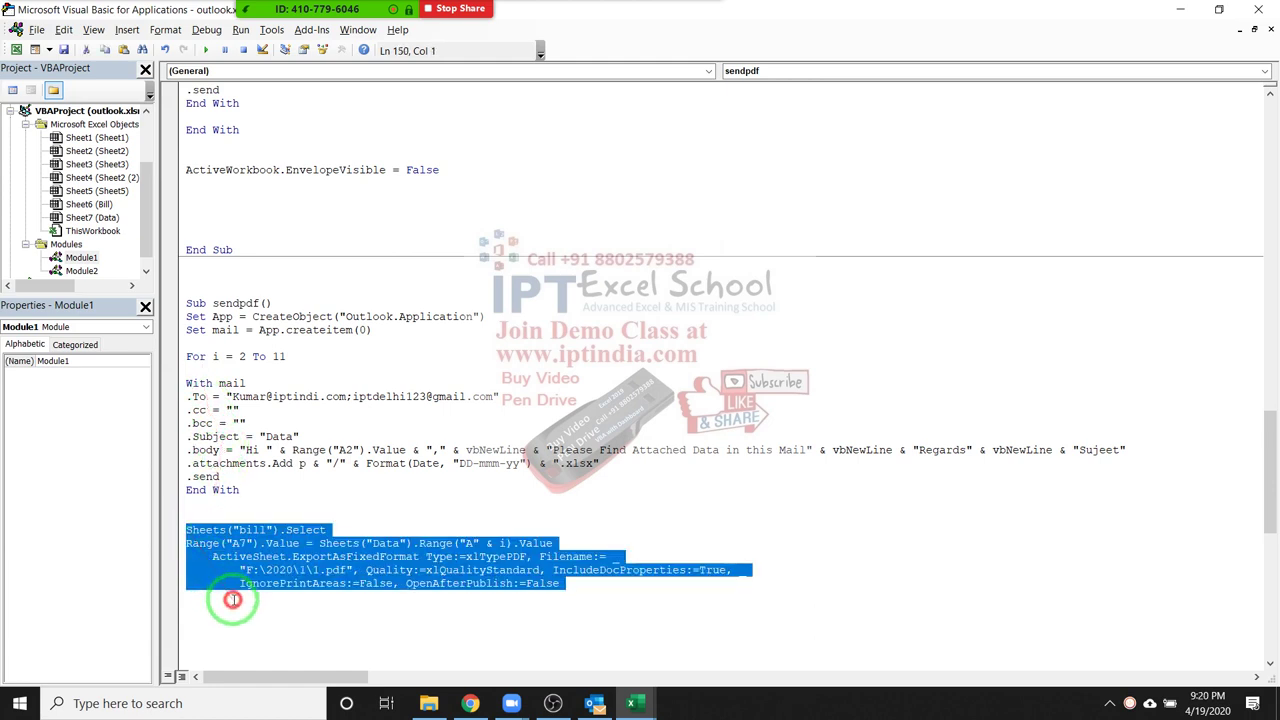
key(ctrl+x)
click(194, 372)
key(Return)
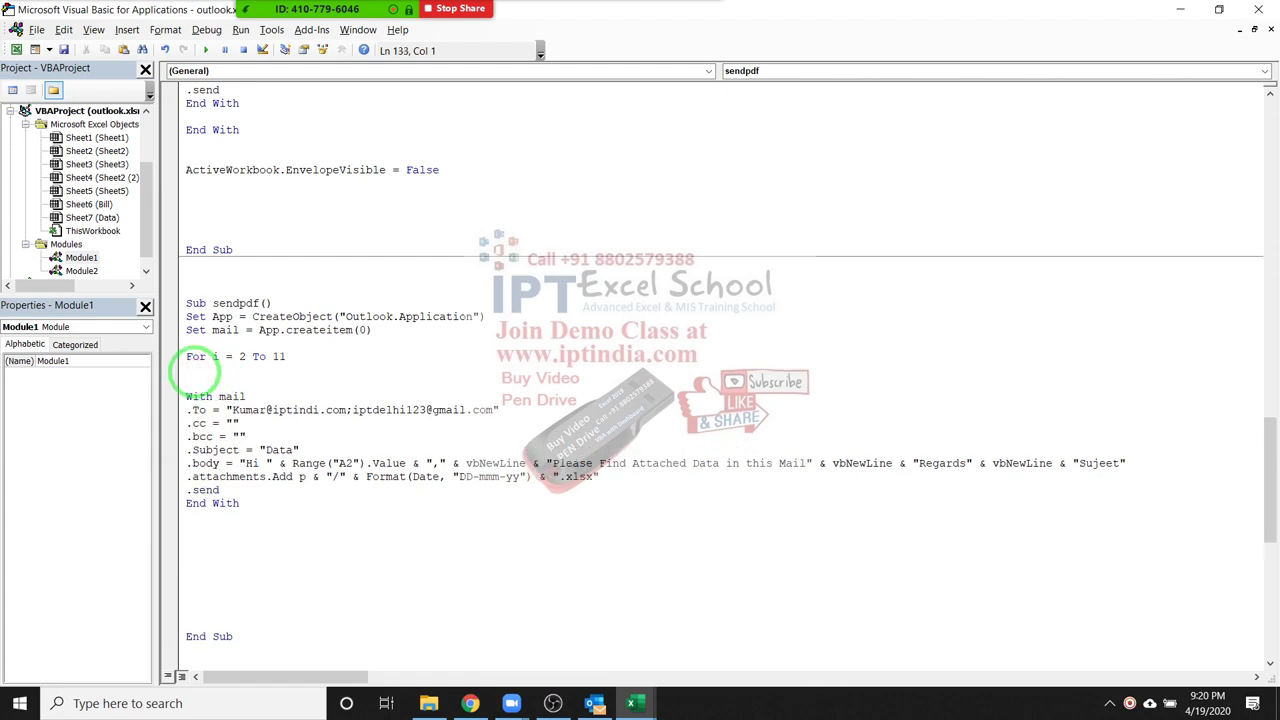
key(ctrl+v)
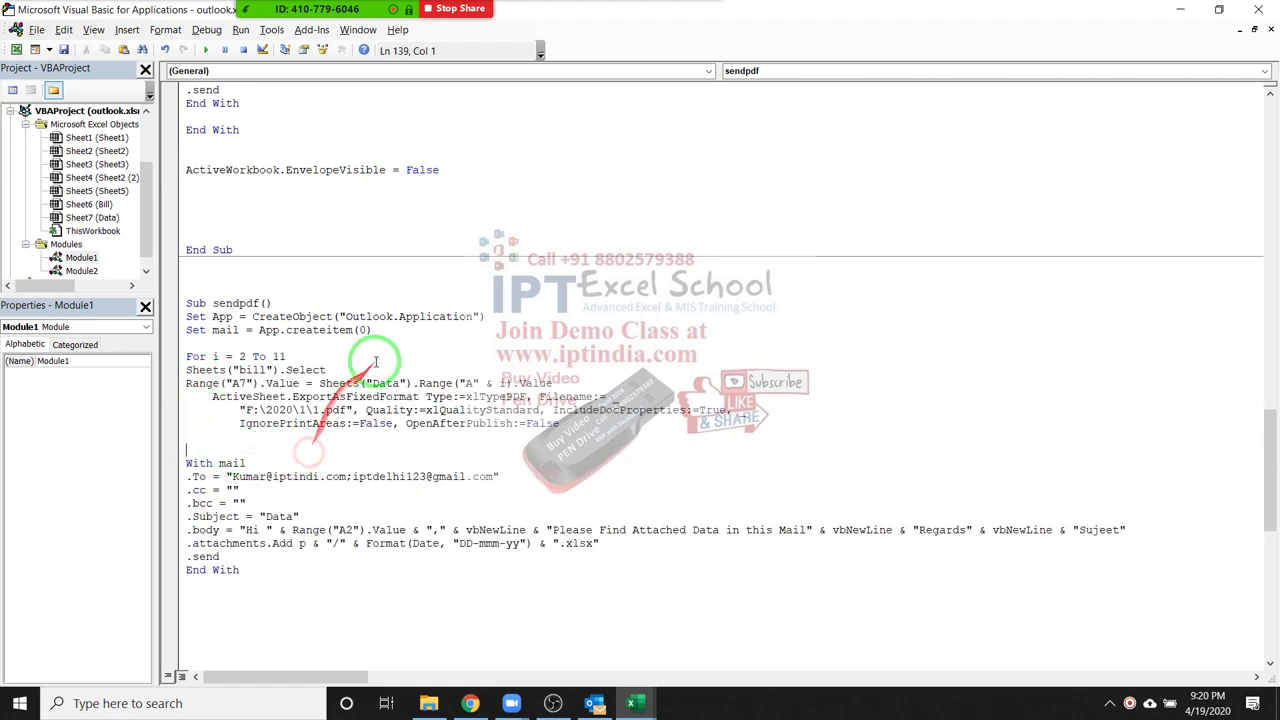
- Relocate the Set mail line to just after the export code
drag(375, 331, 186, 330)
key(Delete)
key(Delete)
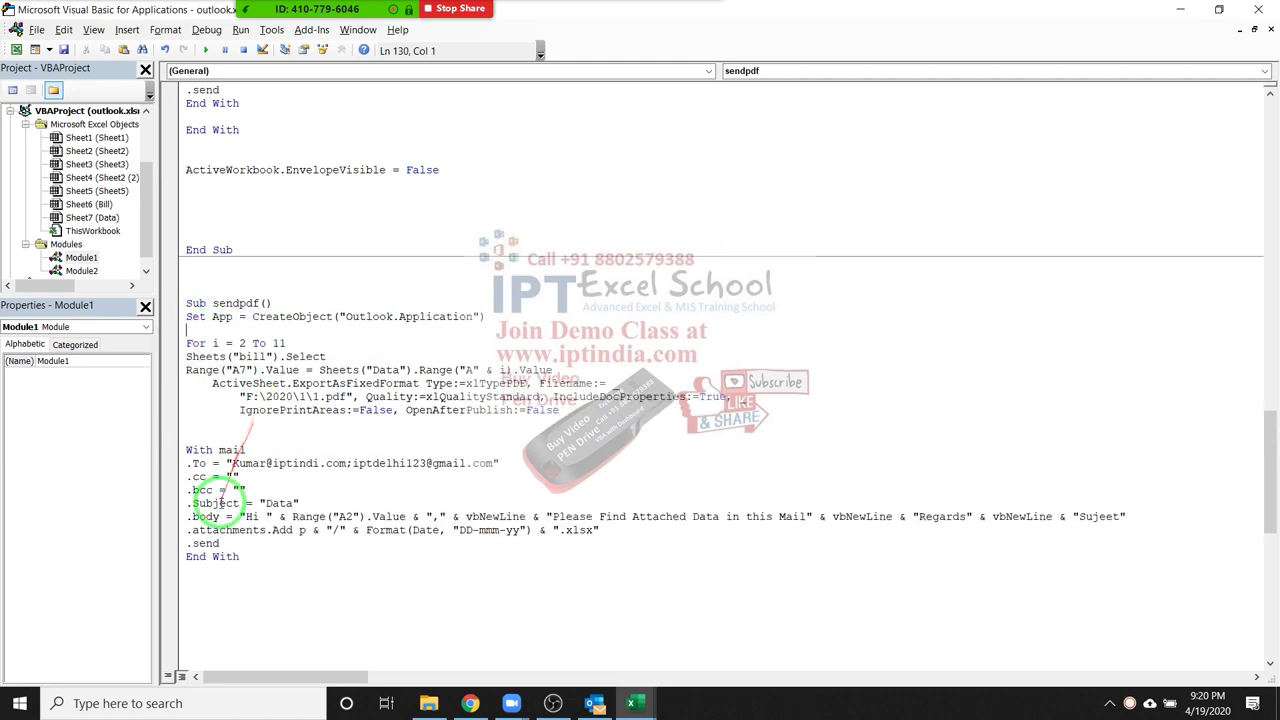
click(188, 436)
key(ctrl+v)
click(372, 463)
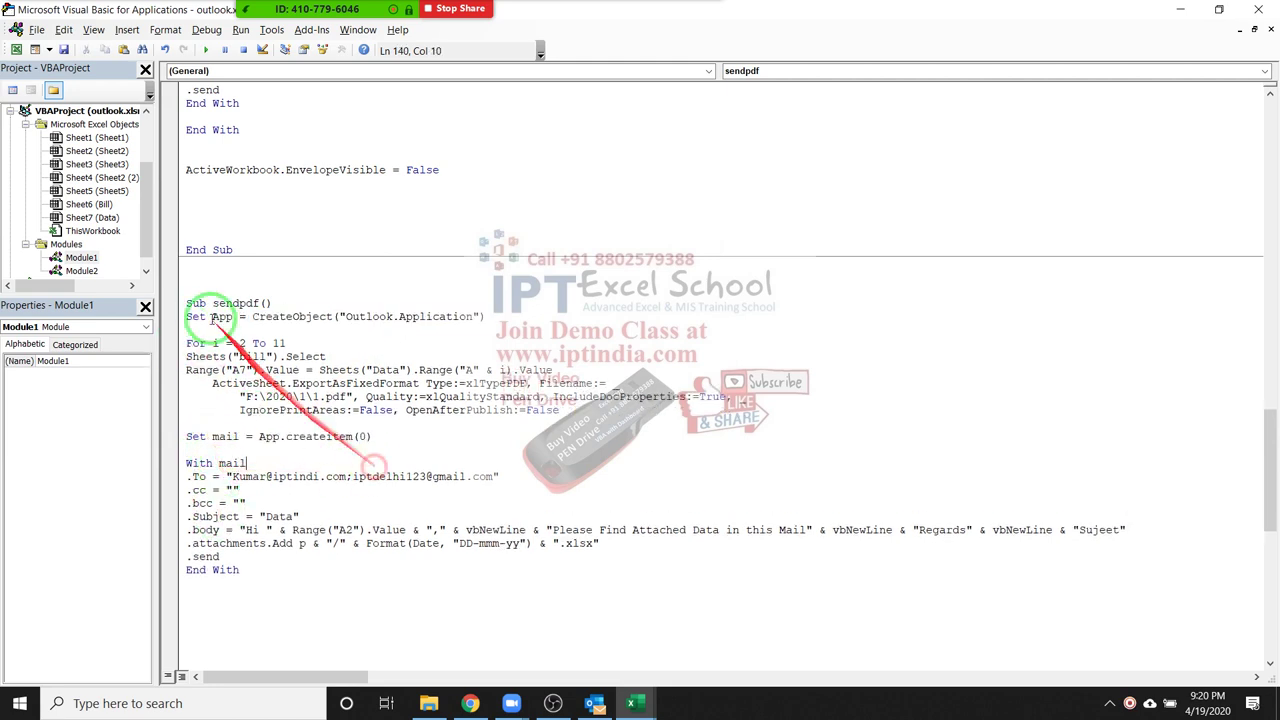
- Delete the hard-coded recipient addresses from .To and view Excel's Data sheet
drag(186, 350, 430, 422)
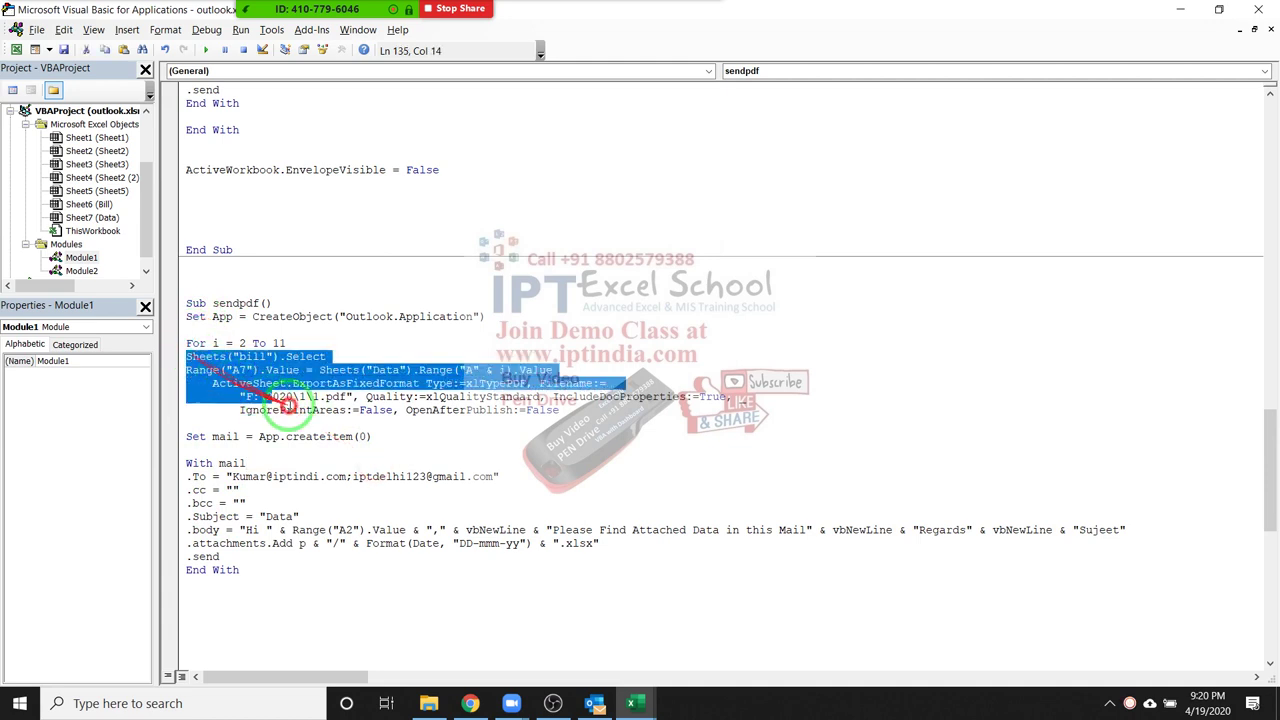
scroll(432, 422, down, 2)
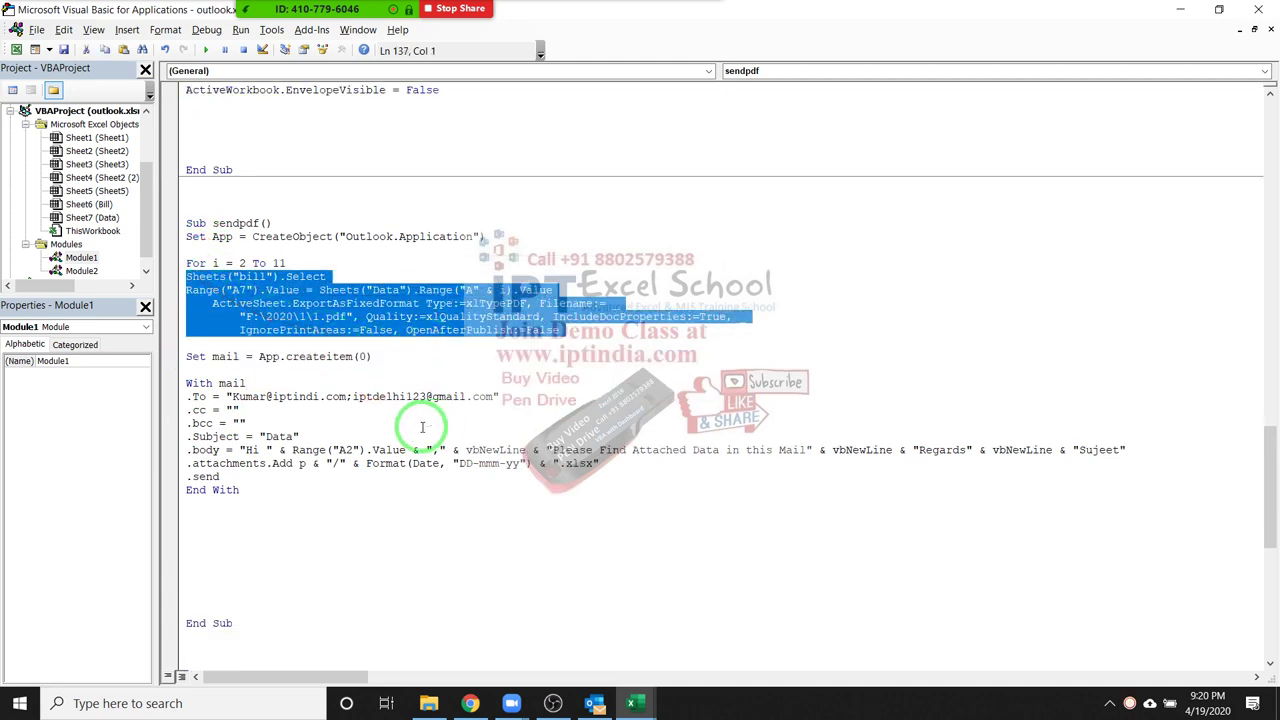
click(337, 356)
scroll(268, 417, down, 1)
click(232, 370)
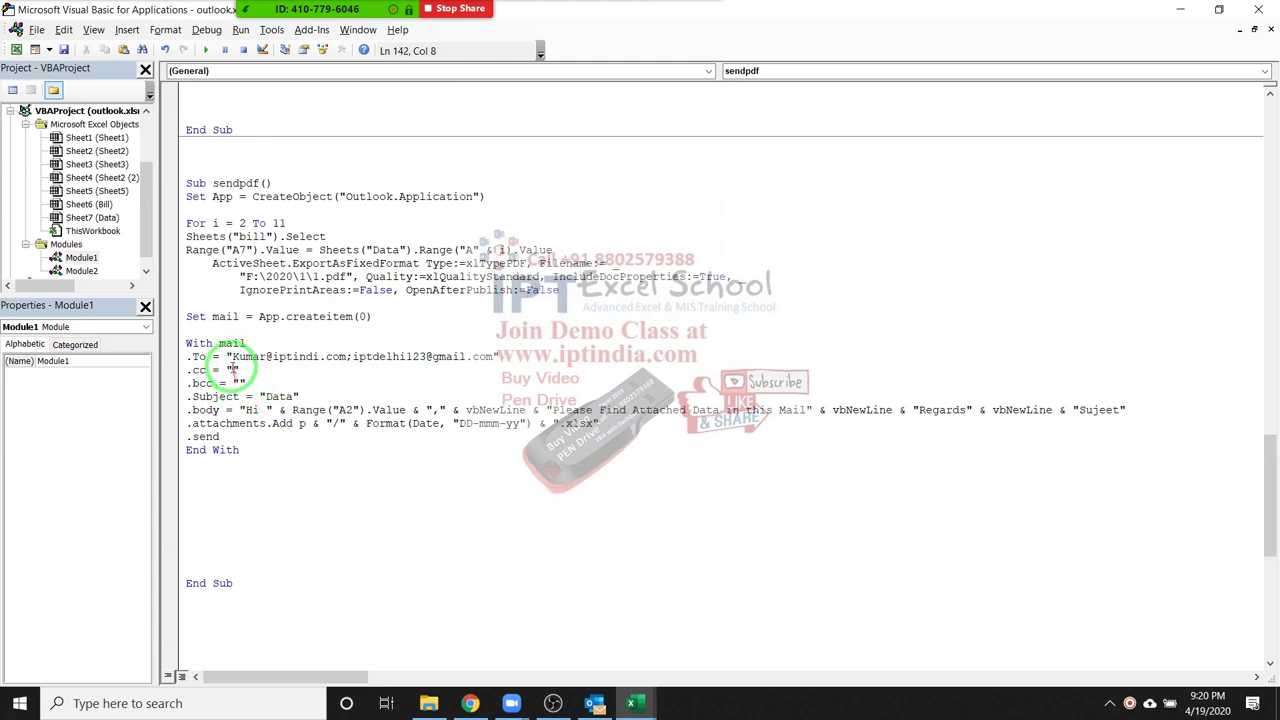
drag(226, 356, 505, 358)
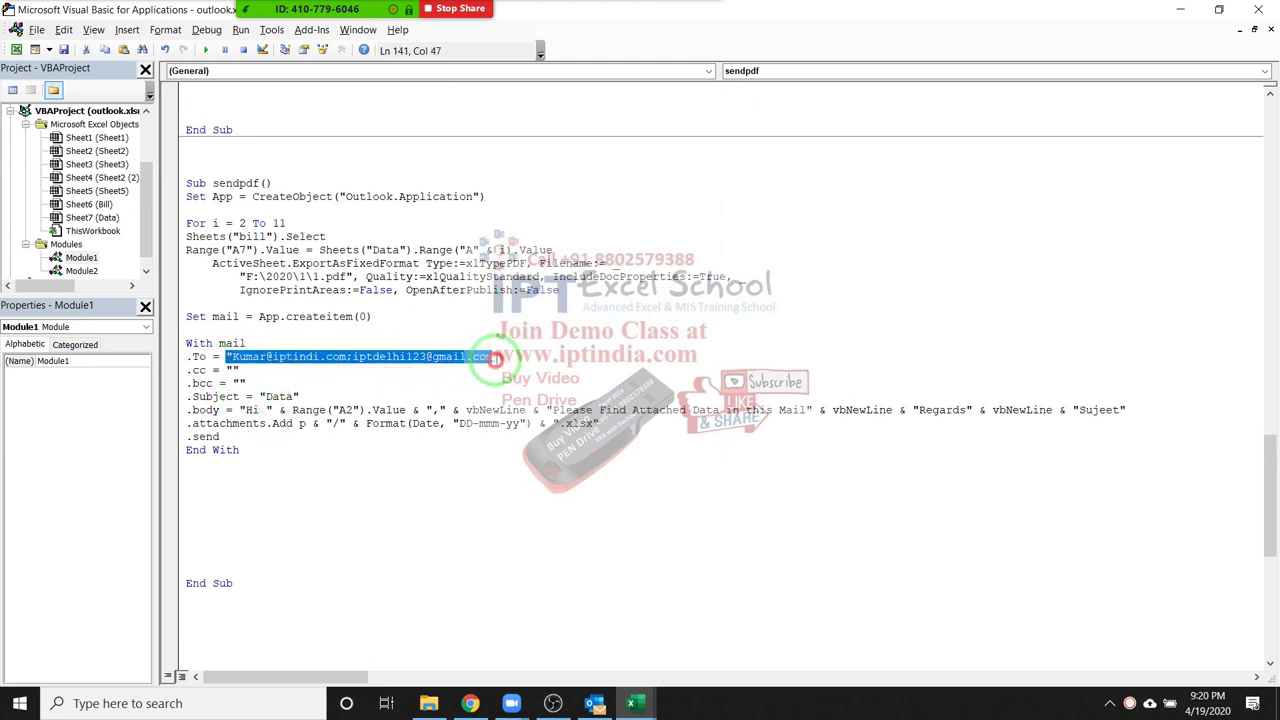
key(Delete)
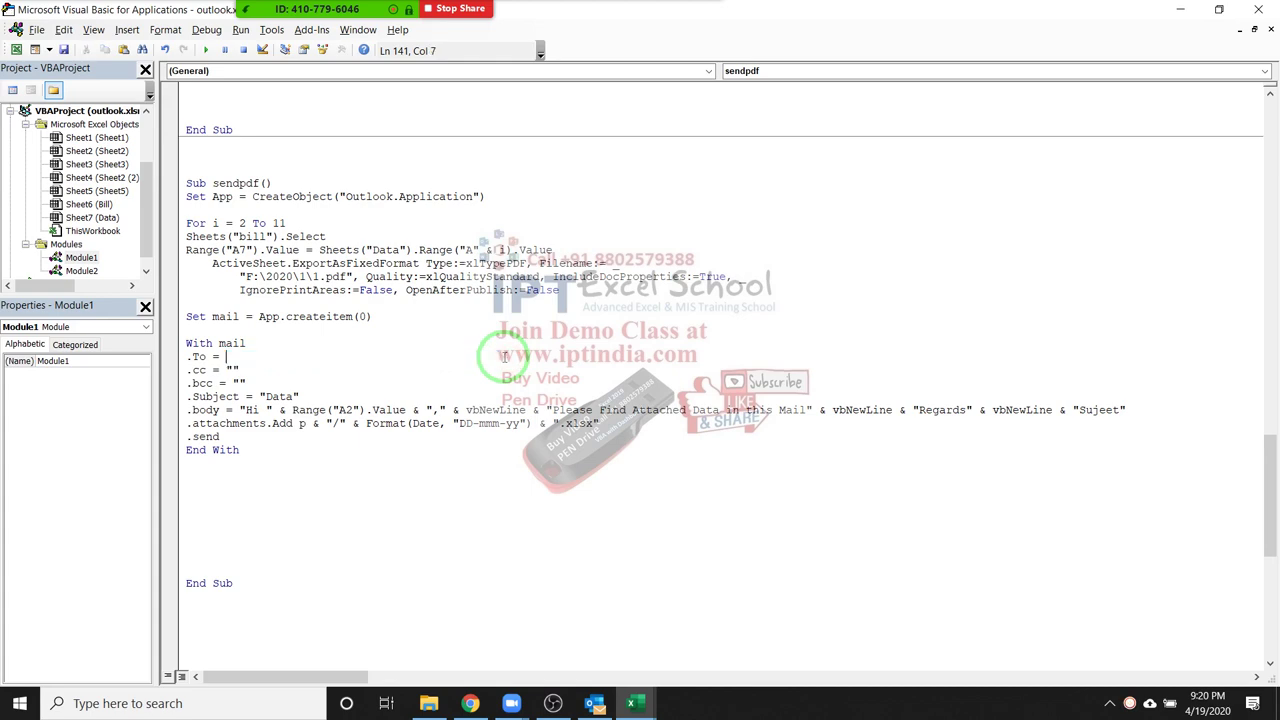
key(alt+F11)
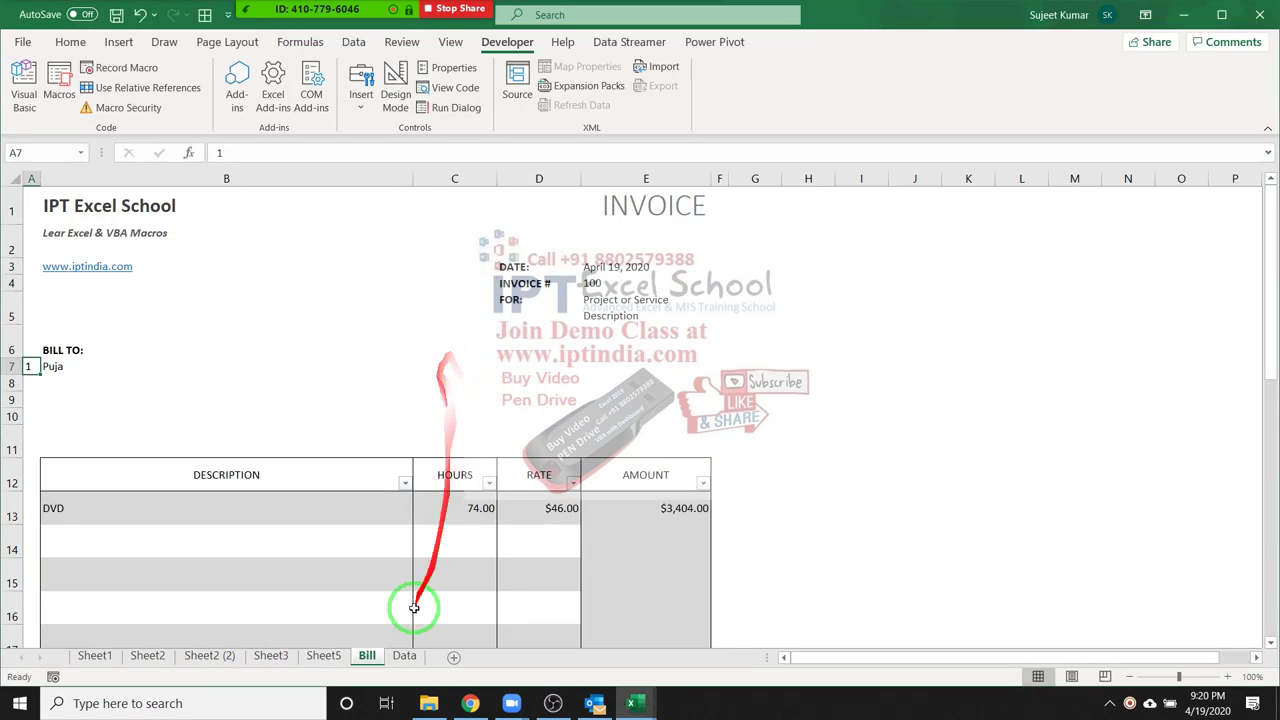
click(405, 655)
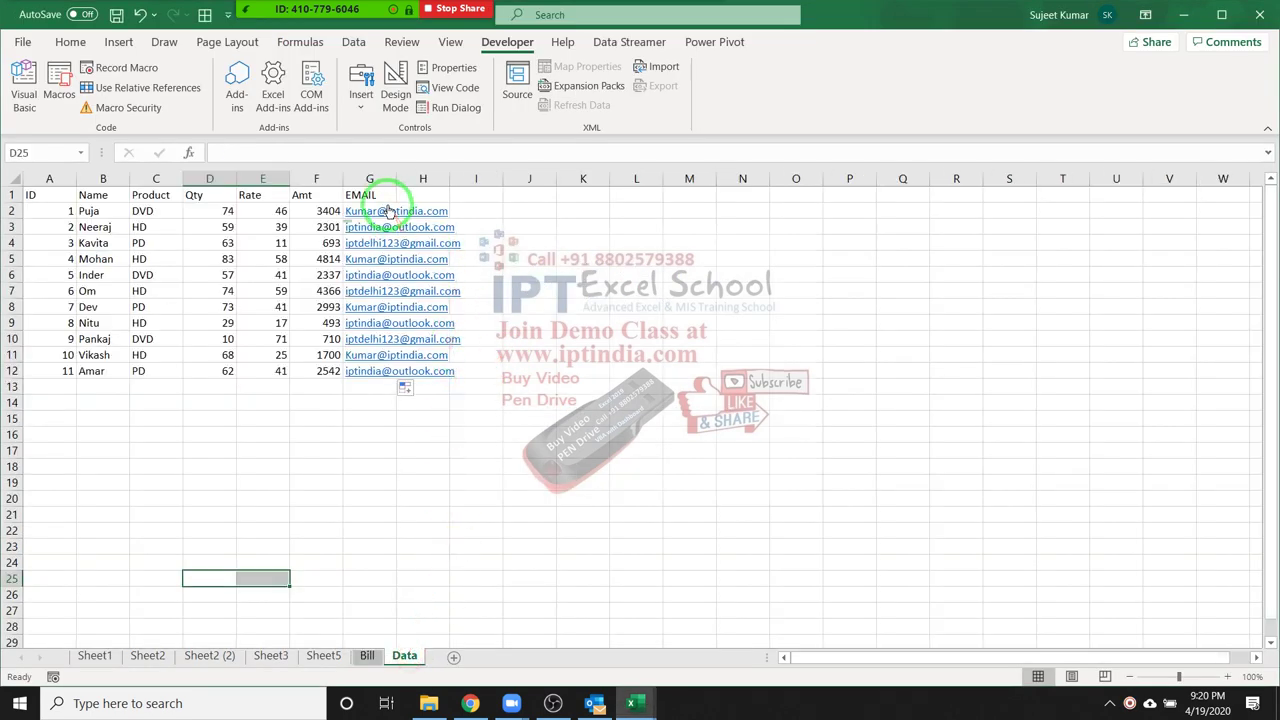
- Fill .To with Sheets("Data").Range("G" & i).Value, replacing column A with the EMAIL column G
key(alt+F11)
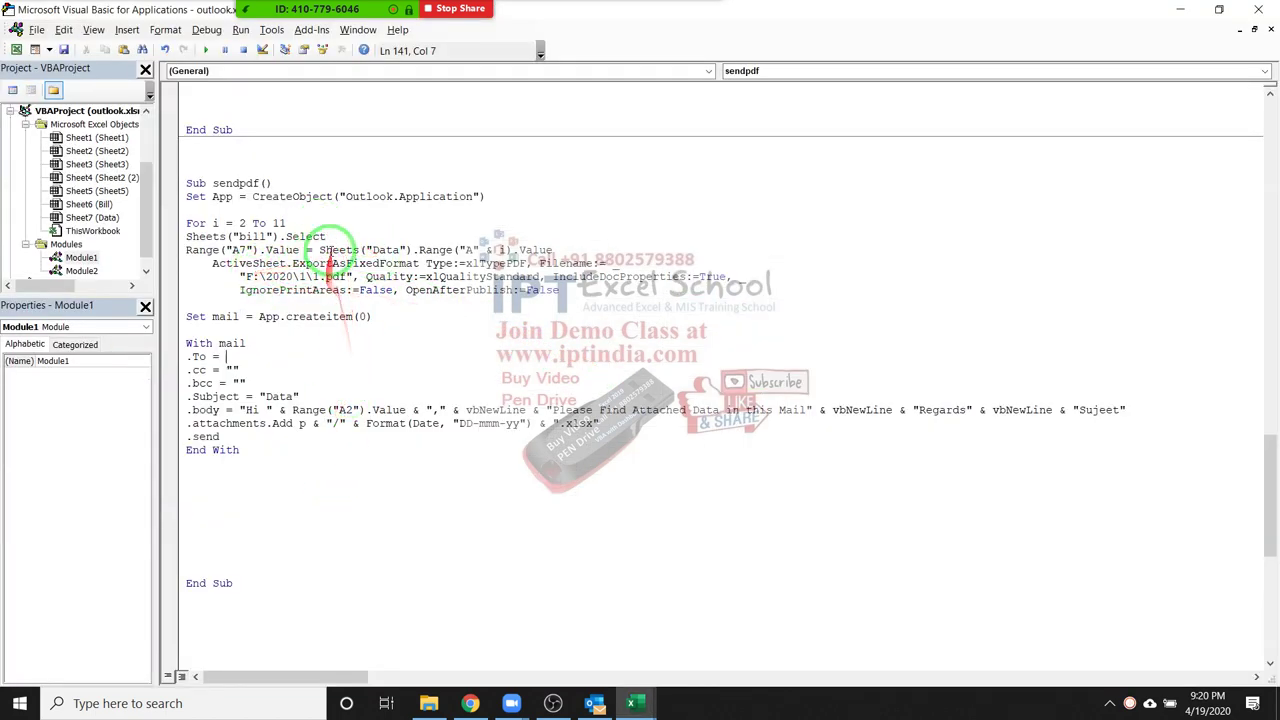
click(540, 242)
key(Return)
drag(319, 250, 548, 245)
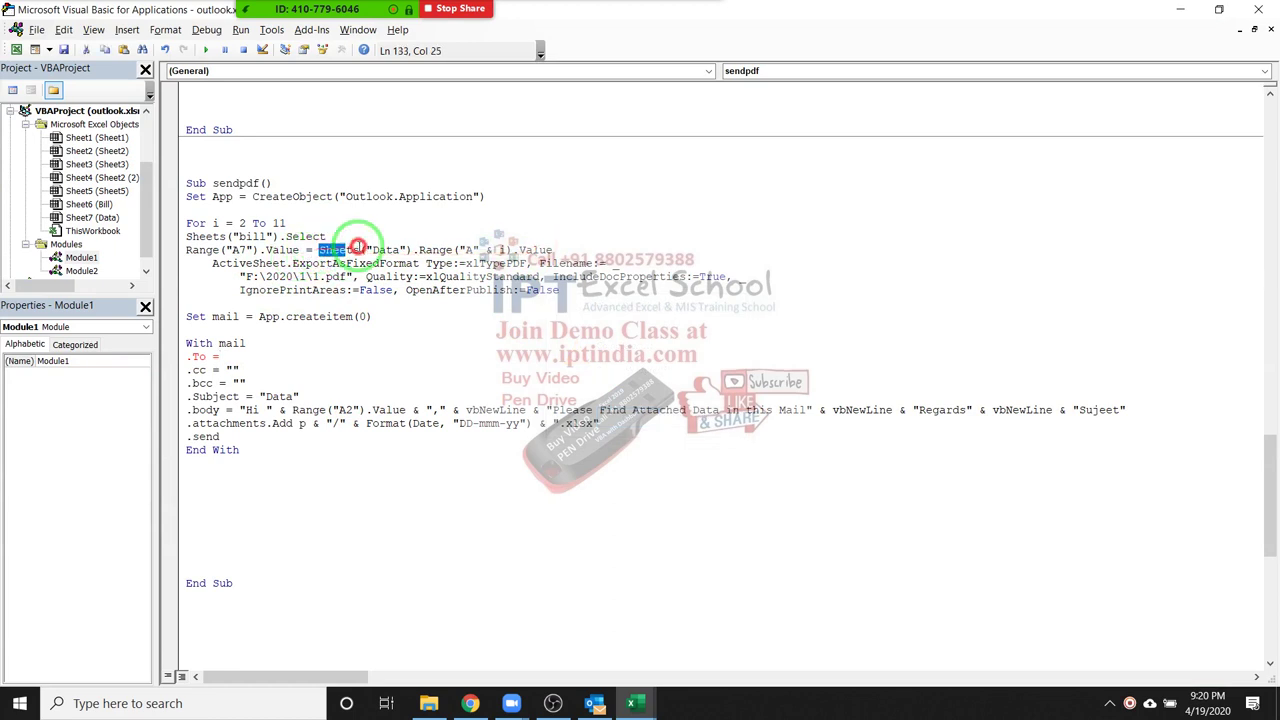
click(262, 357)
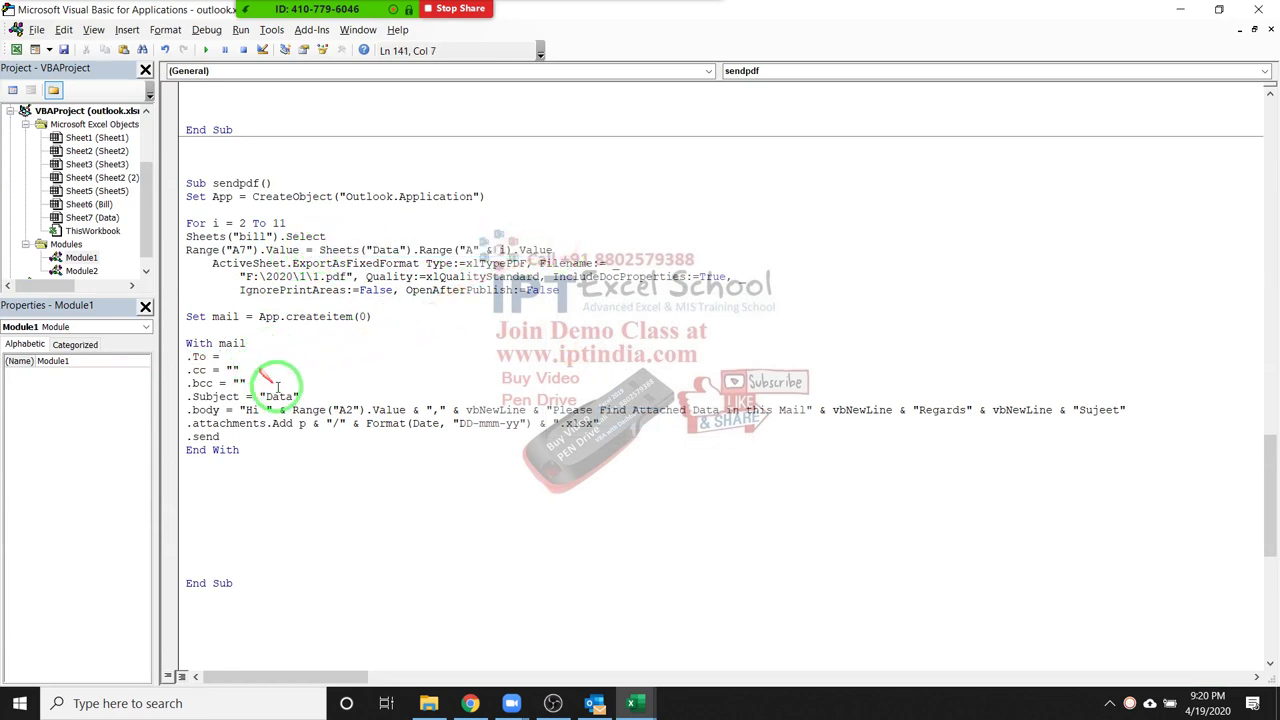
text(Sheets("Data").Range("A" & i).Value)
key(alt+F11)
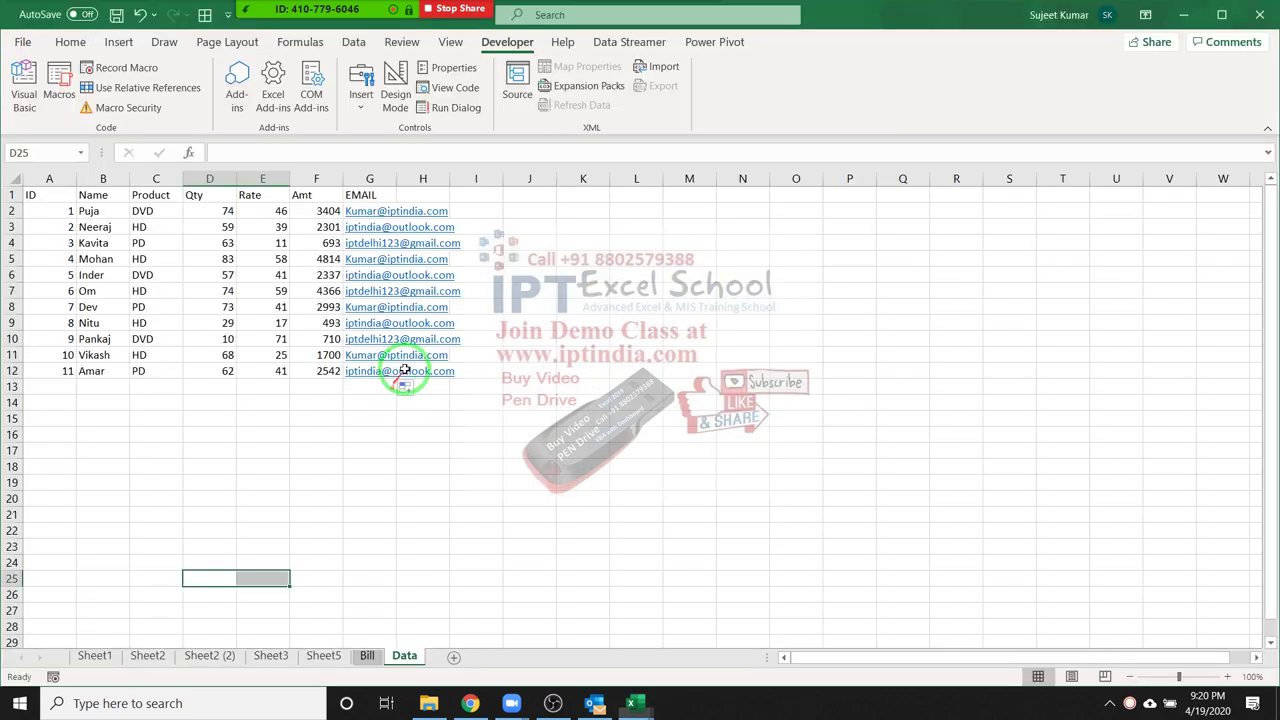
key(alt+F11)
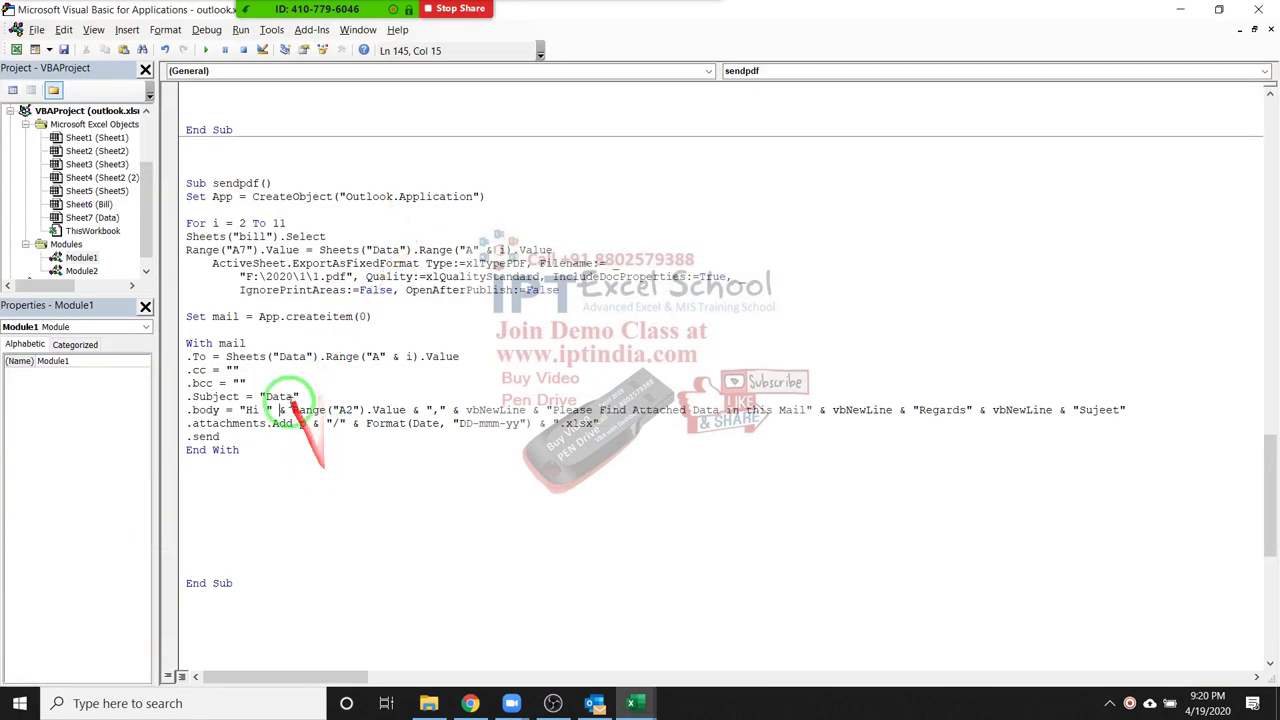
click(381, 356)
key(BackSpace)
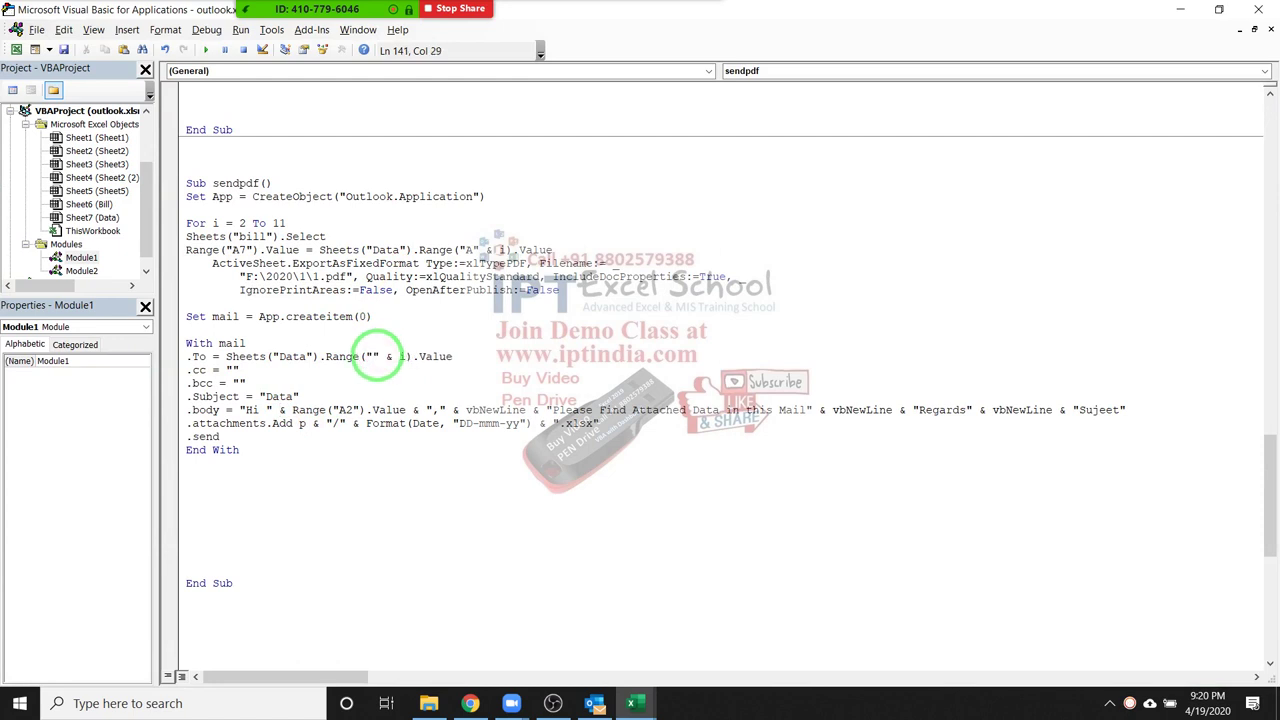
text(G)
click(388, 369)
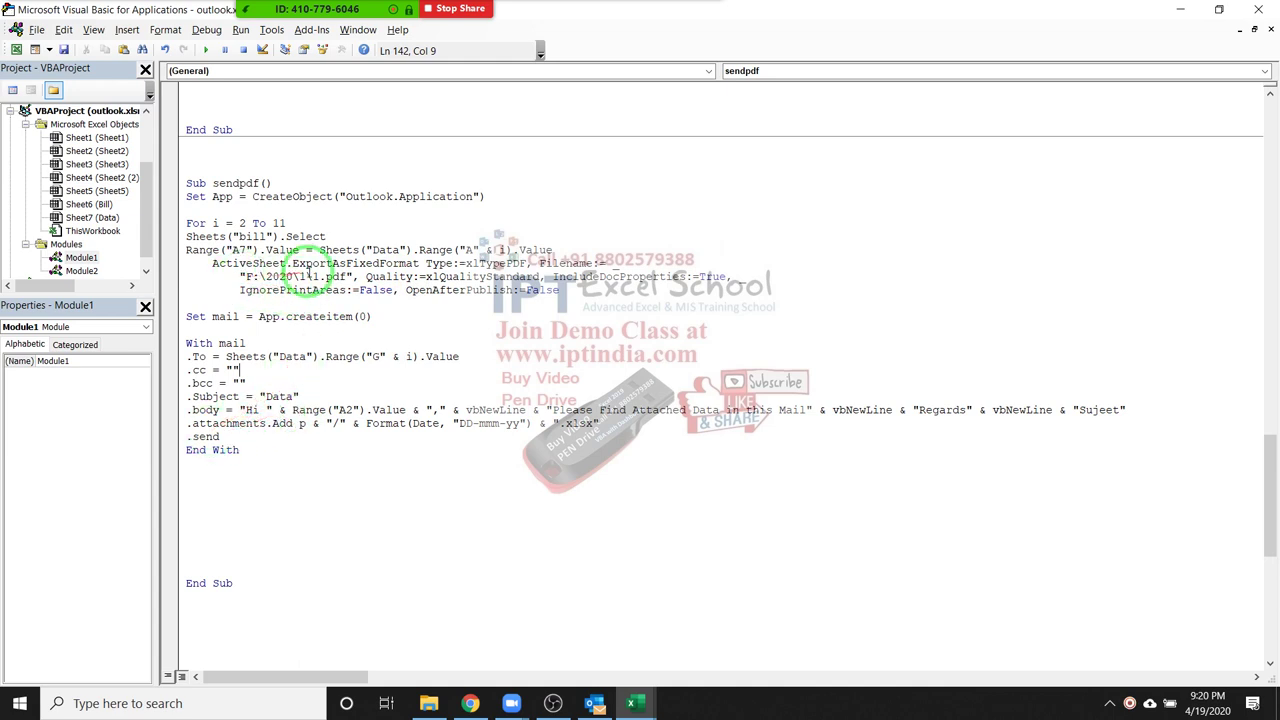
click(310, 276)
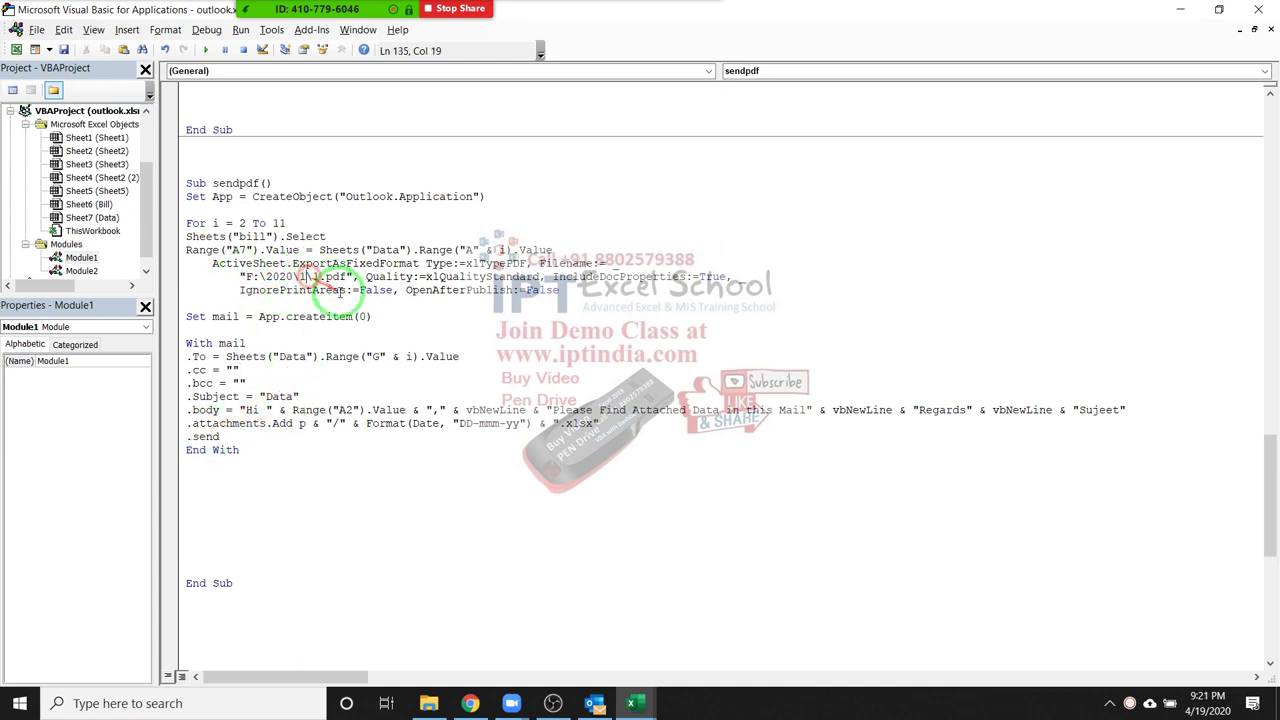
- Set the export Filename to "F:\2020\1\" & Sheets("Data").Range("A" & i).Value & ".pdf"
click(312, 276)
text(")
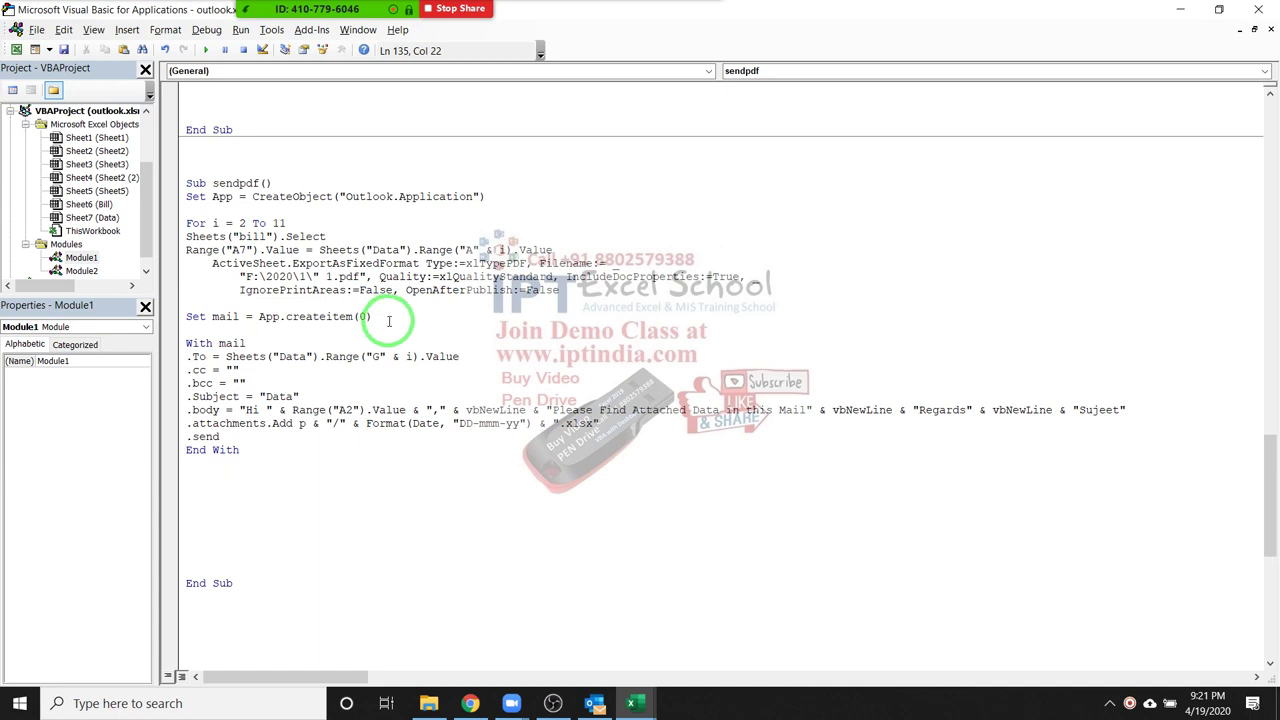
click(349, 338)
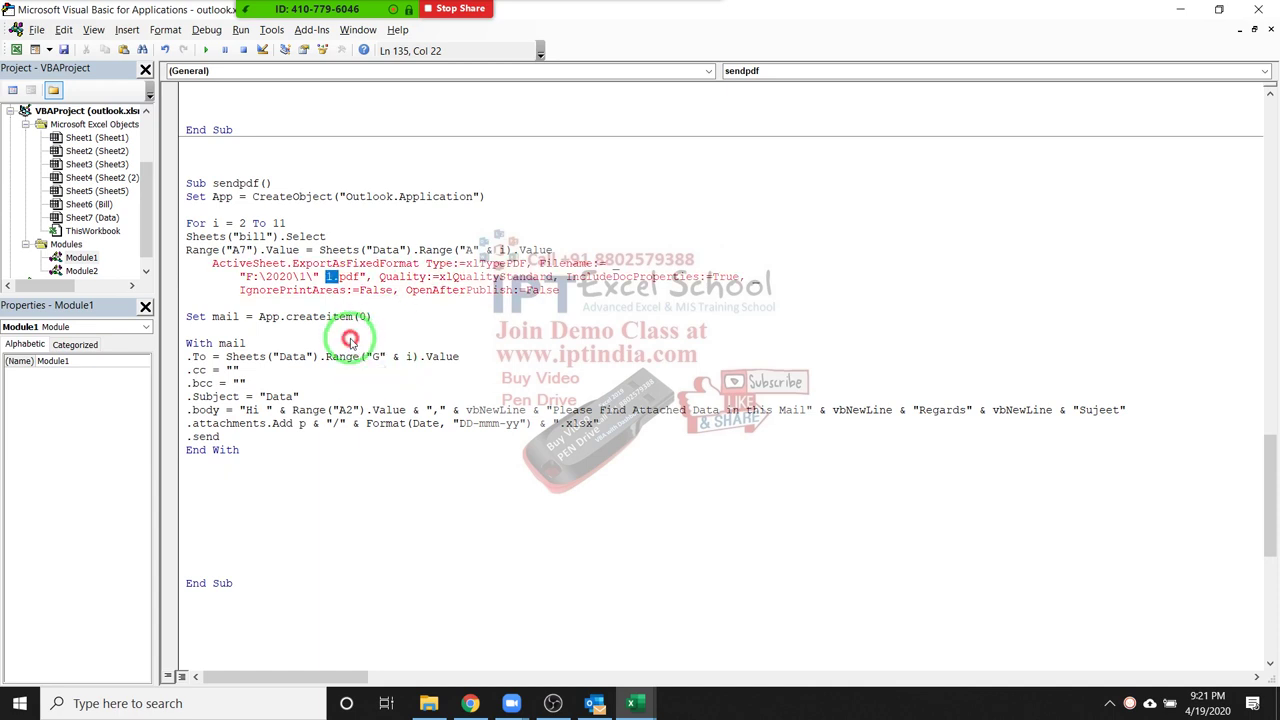
click(640, 416)
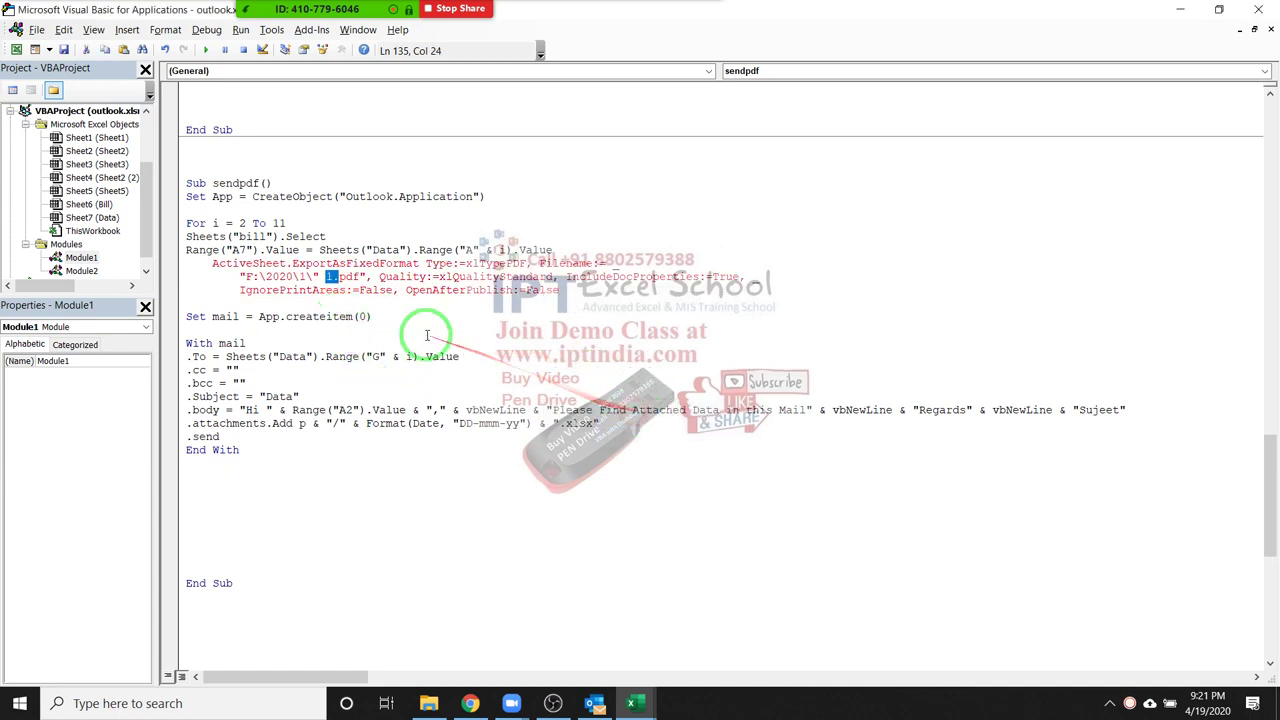
click(325, 247)
drag(325, 247, 552, 250)
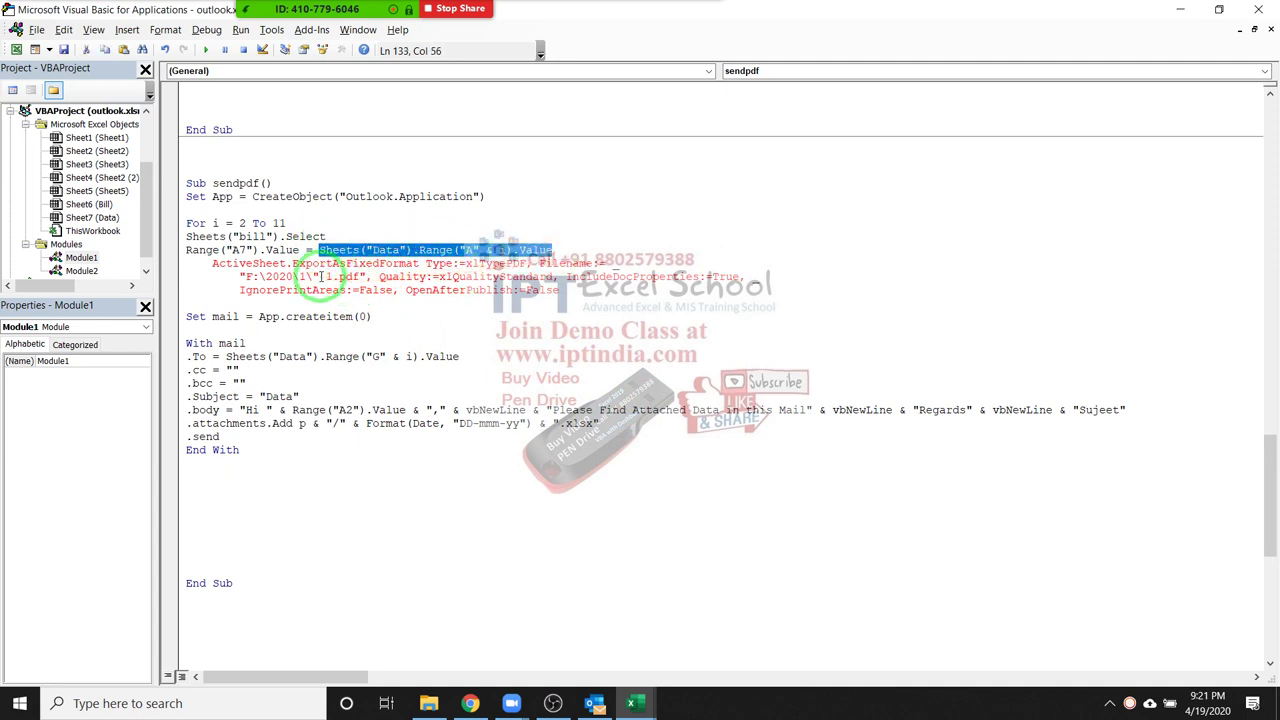
click(321, 277)
text(&)
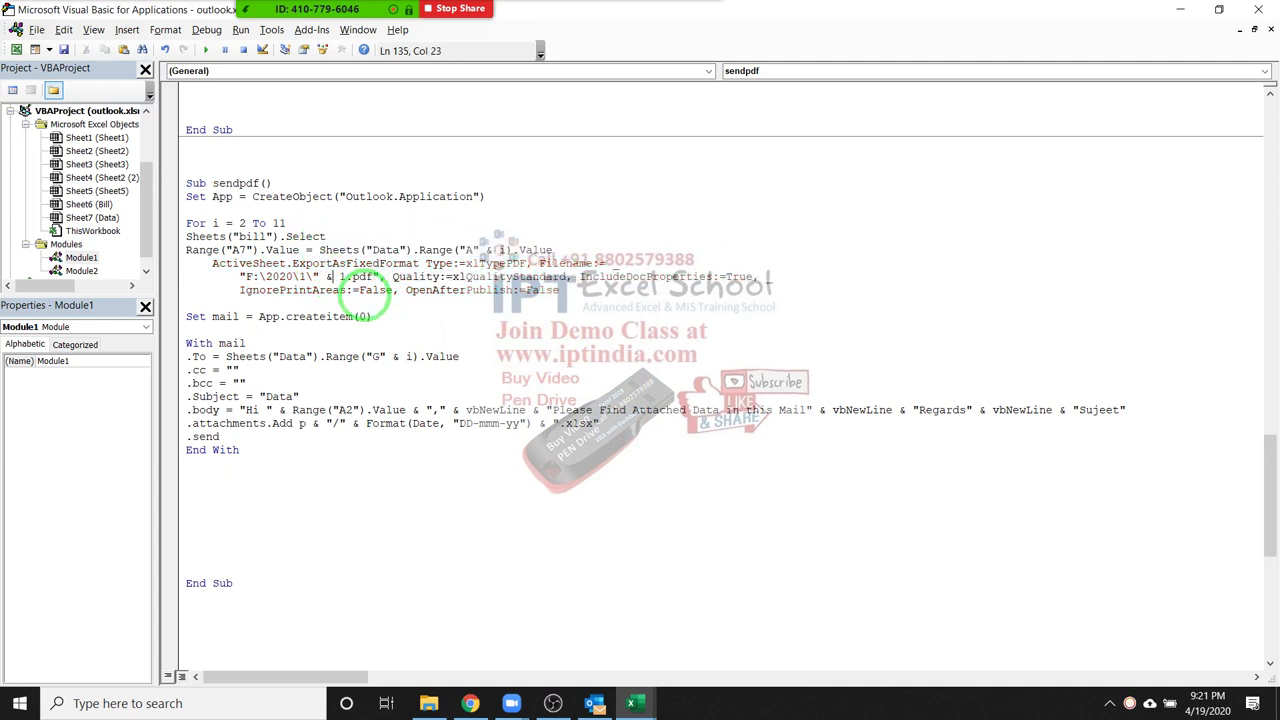
text(Sheets("Data").Range("A" & i).Value)
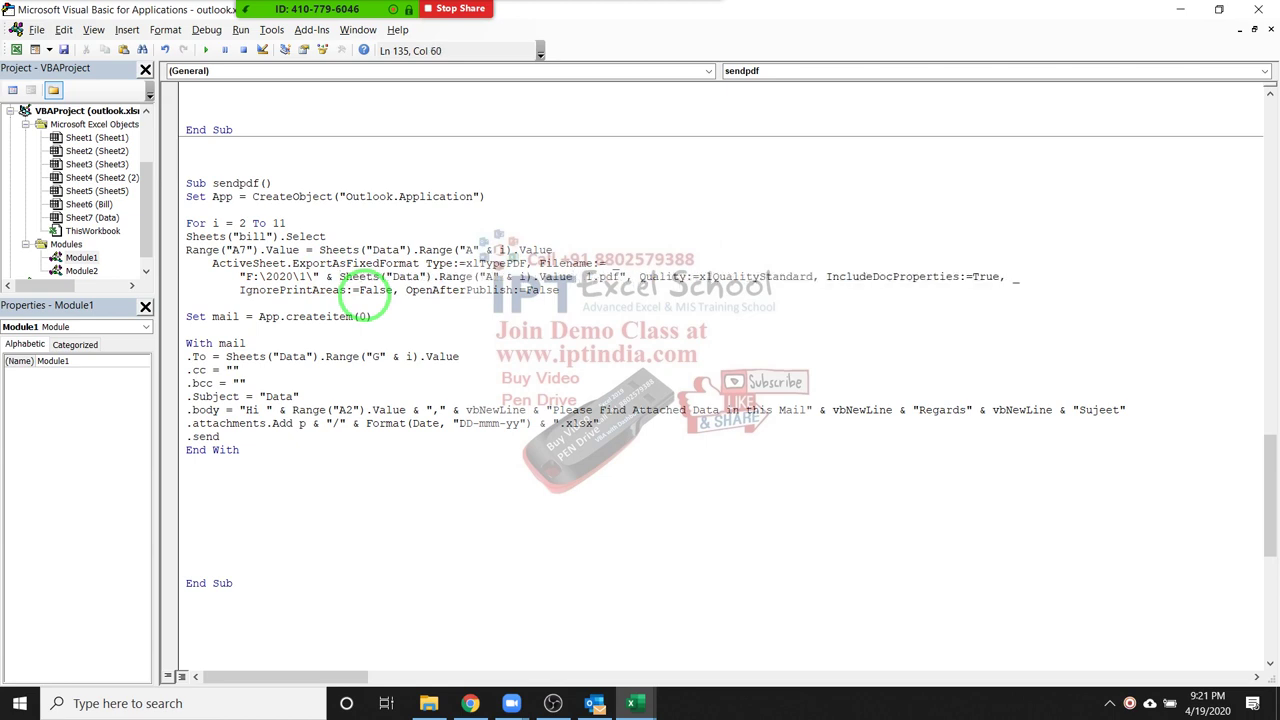
text(&)
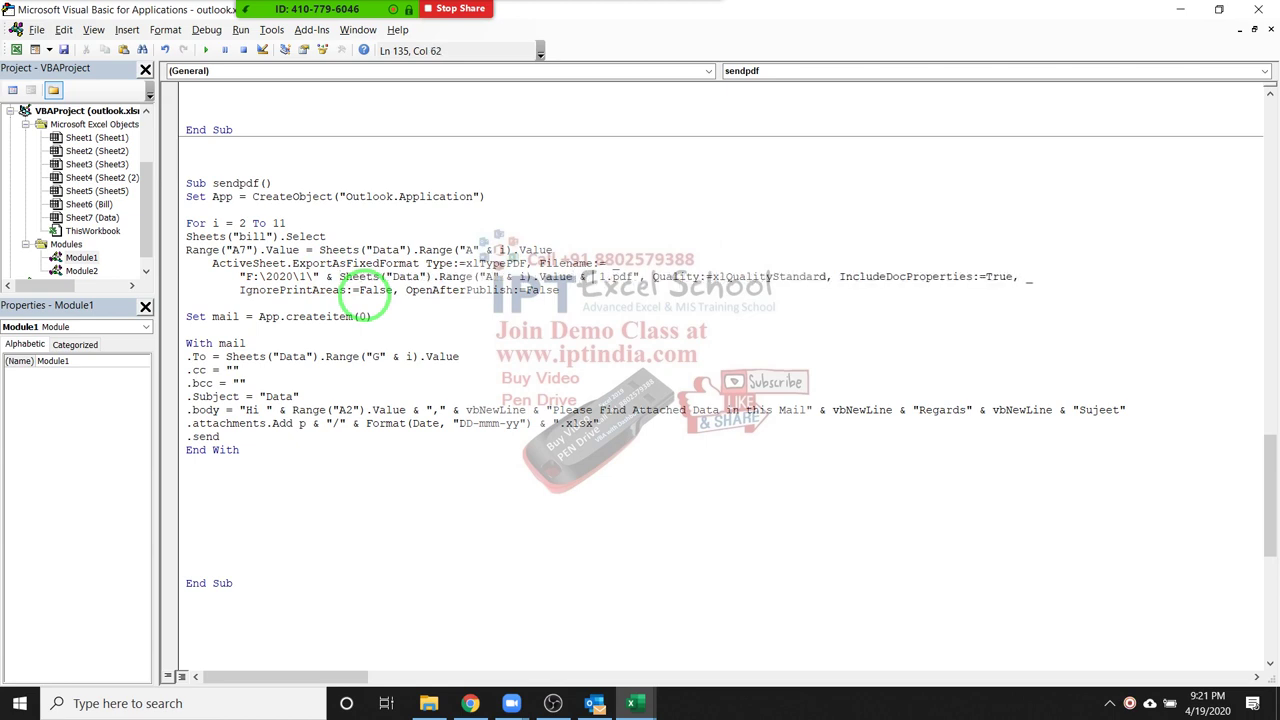
key(Delete)
text("/)
text(")
click(386, 383)
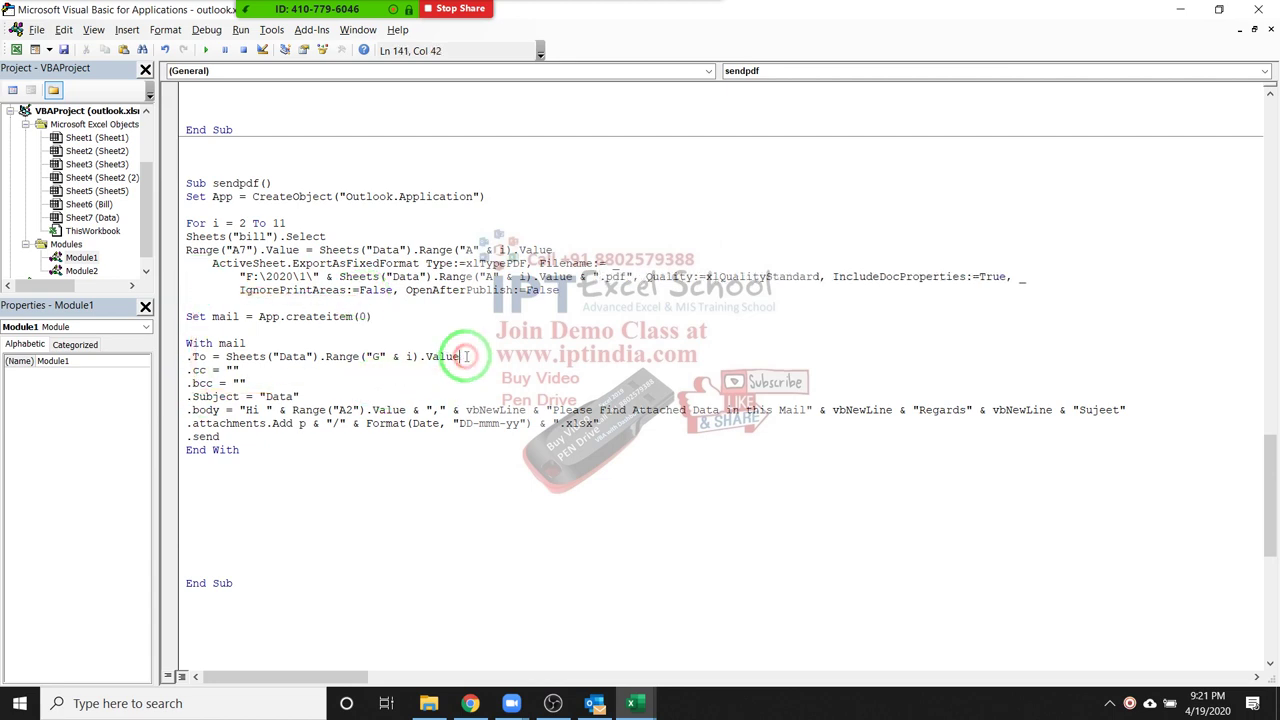
- Copy that PDF path over the old date-based .attachments.Add argument
click(303, 395)
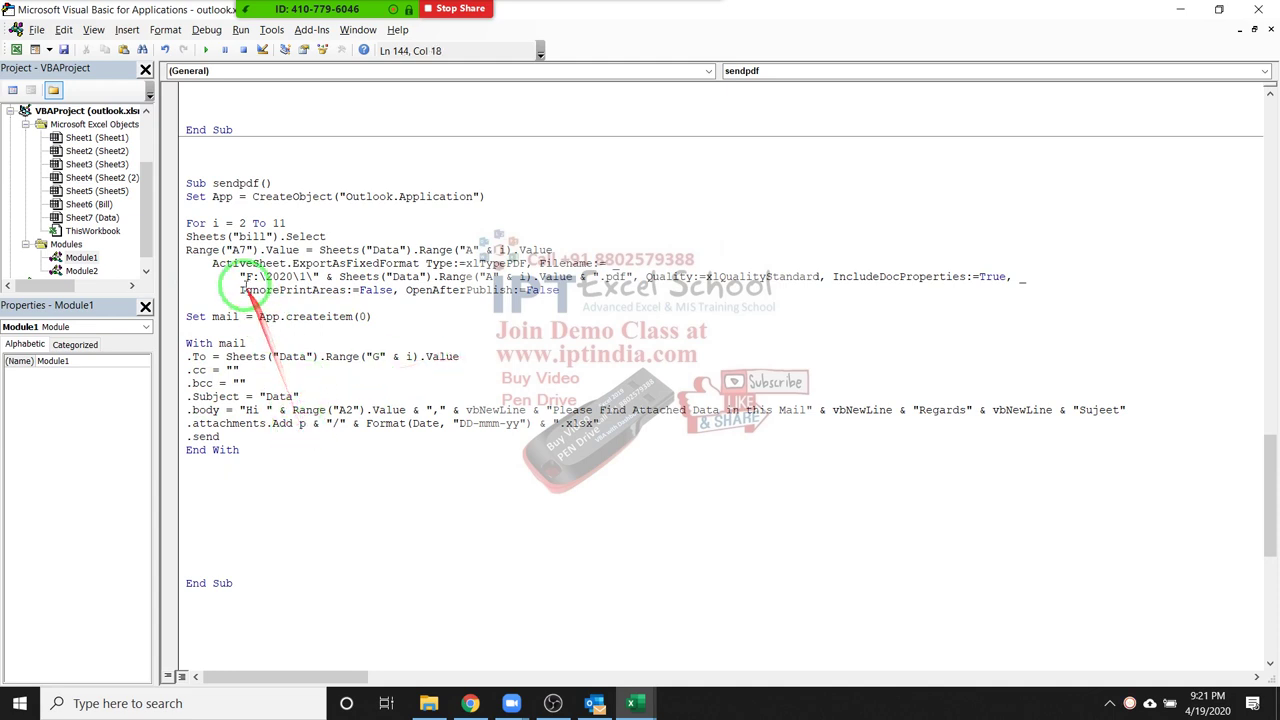
drag(240, 276, 493, 274)
drag(240, 276, 632, 276)
key(ctrl+c)
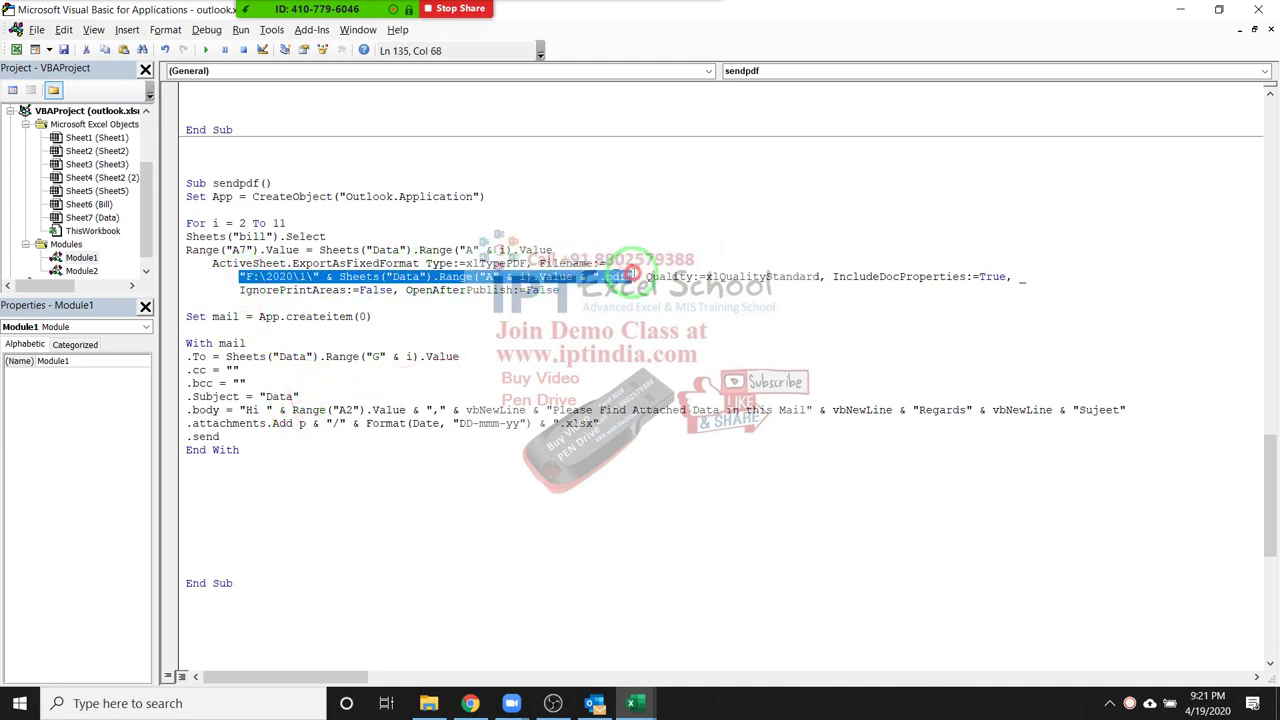
click(305, 437)
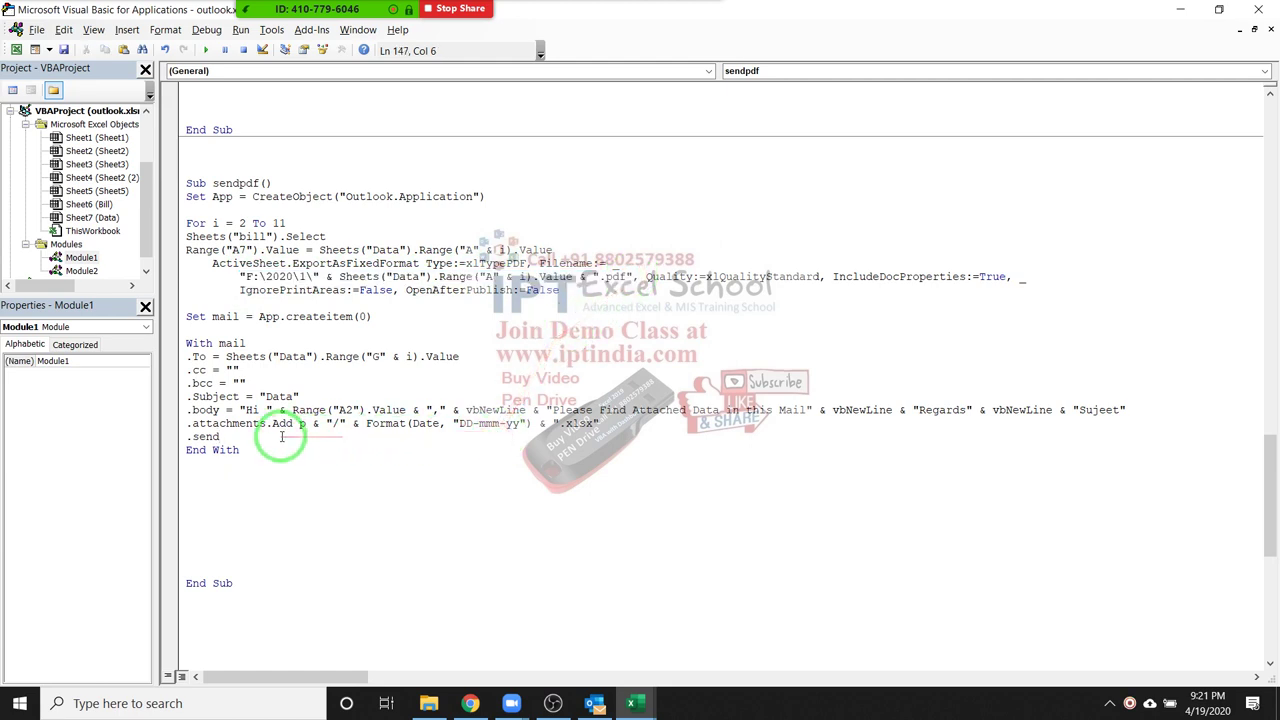
drag(321, 423, 600, 423)
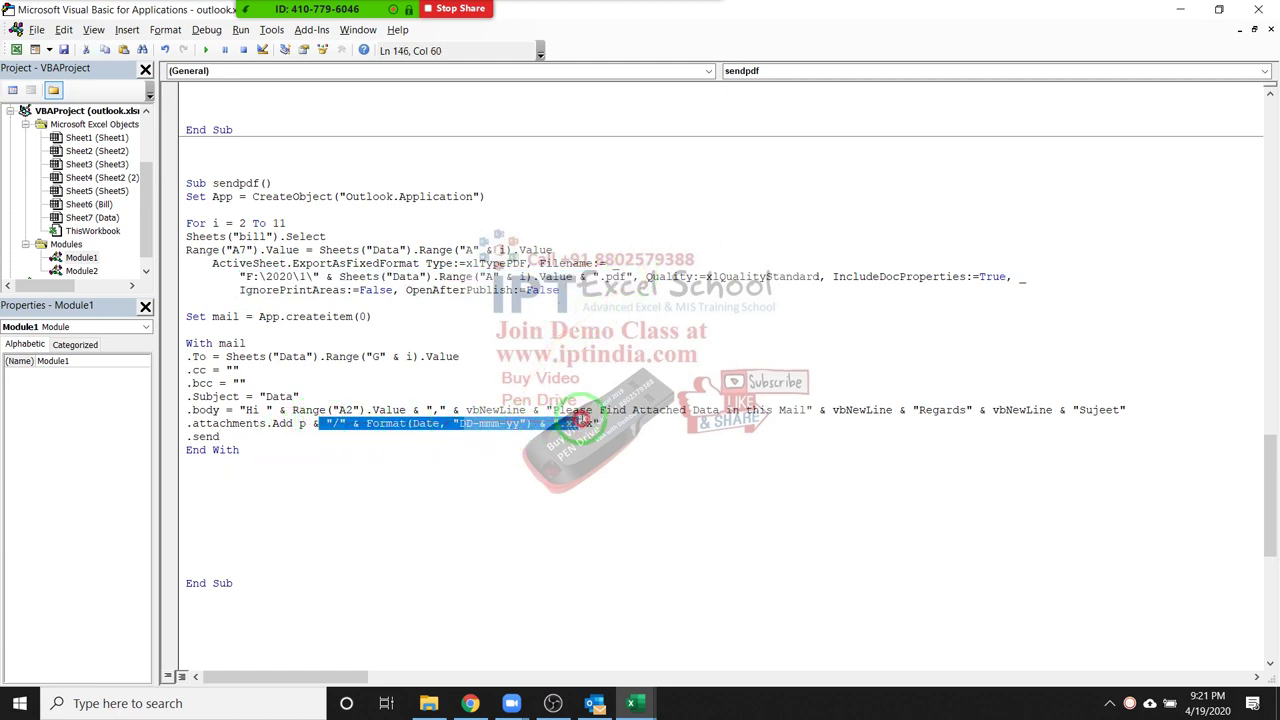
drag(366, 424, 600, 424)
click(433, 453)
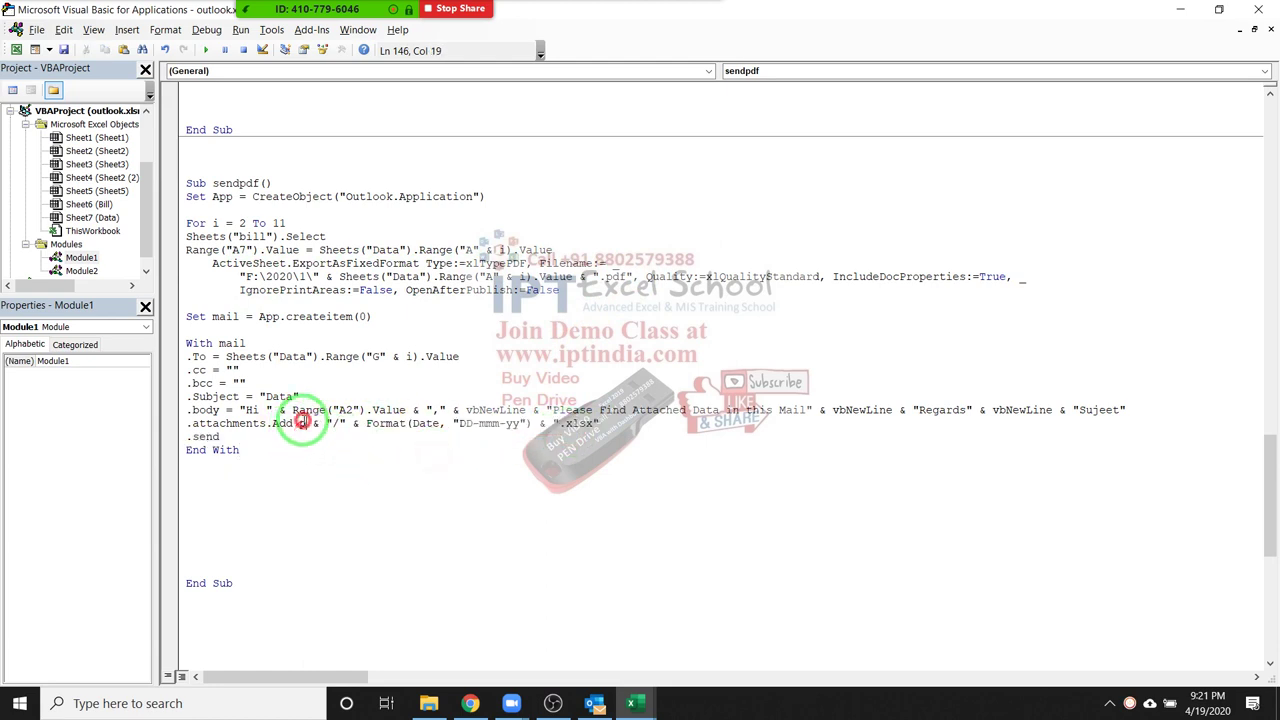
drag(298, 424, 596, 428)
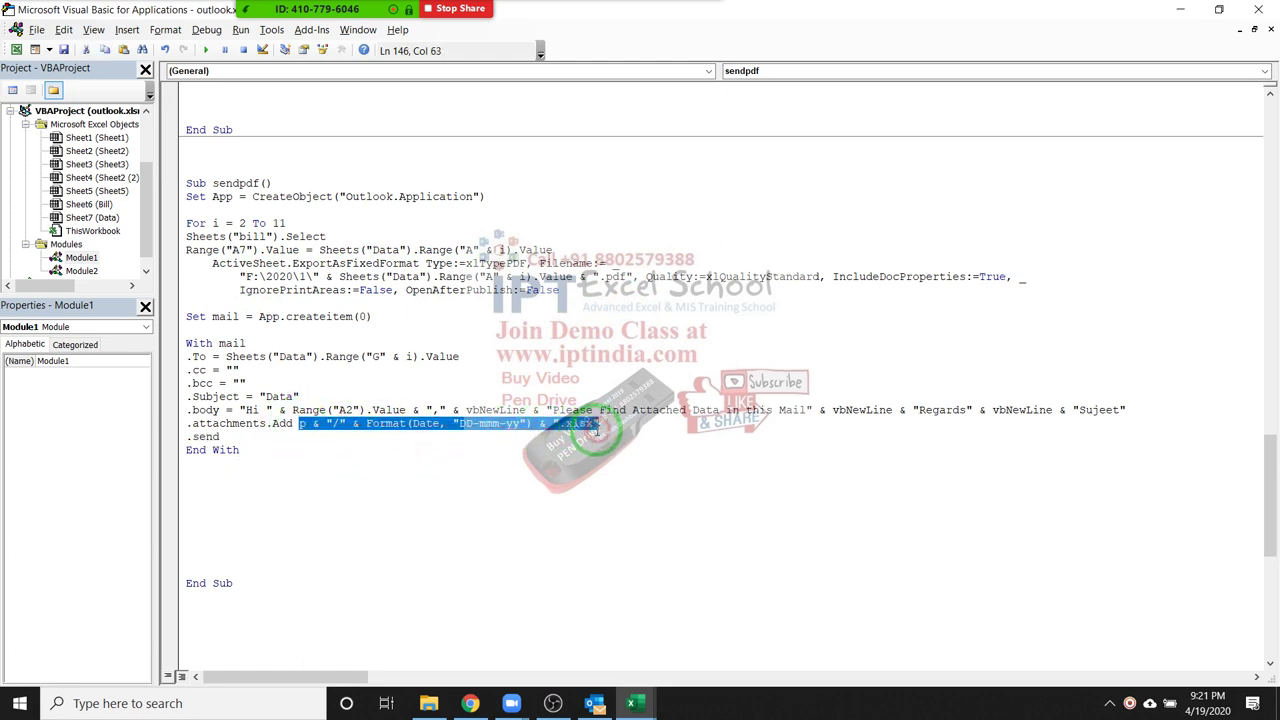
key(ctrl+v)
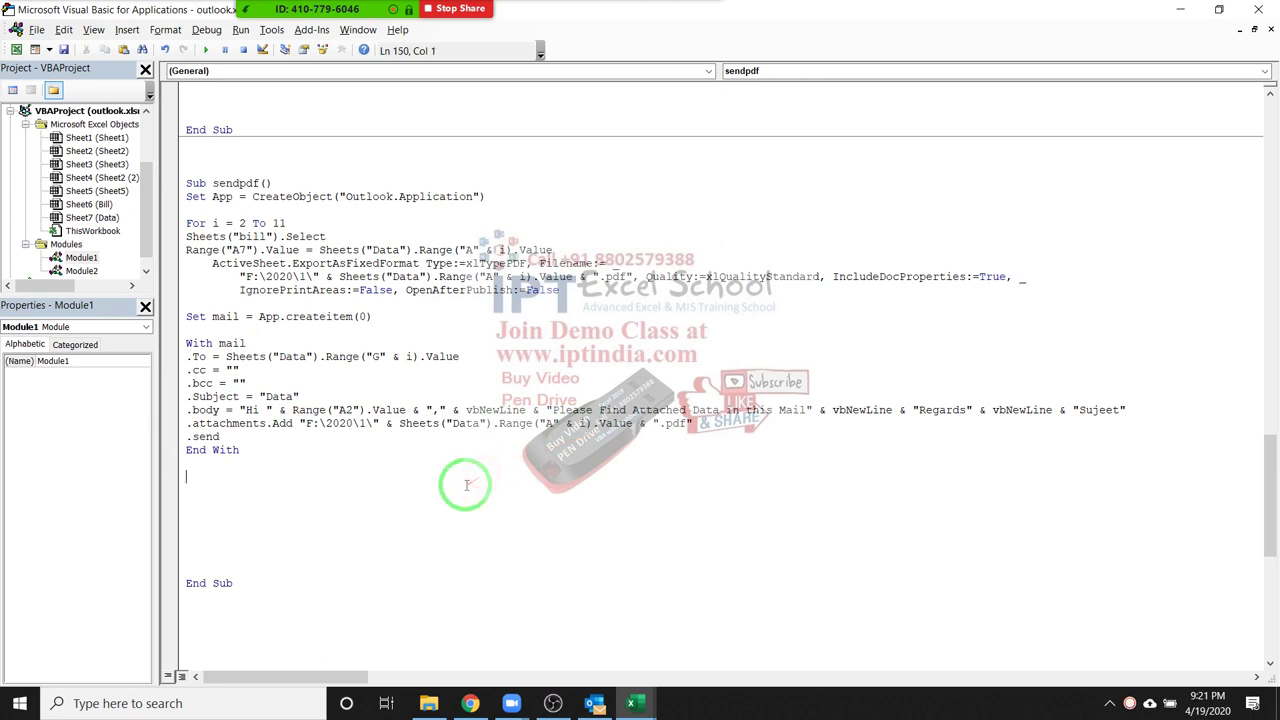
- Add Set mail = Nothing and Next i below End With in the sendpdf loop
click(188, 452)
click(195, 476)
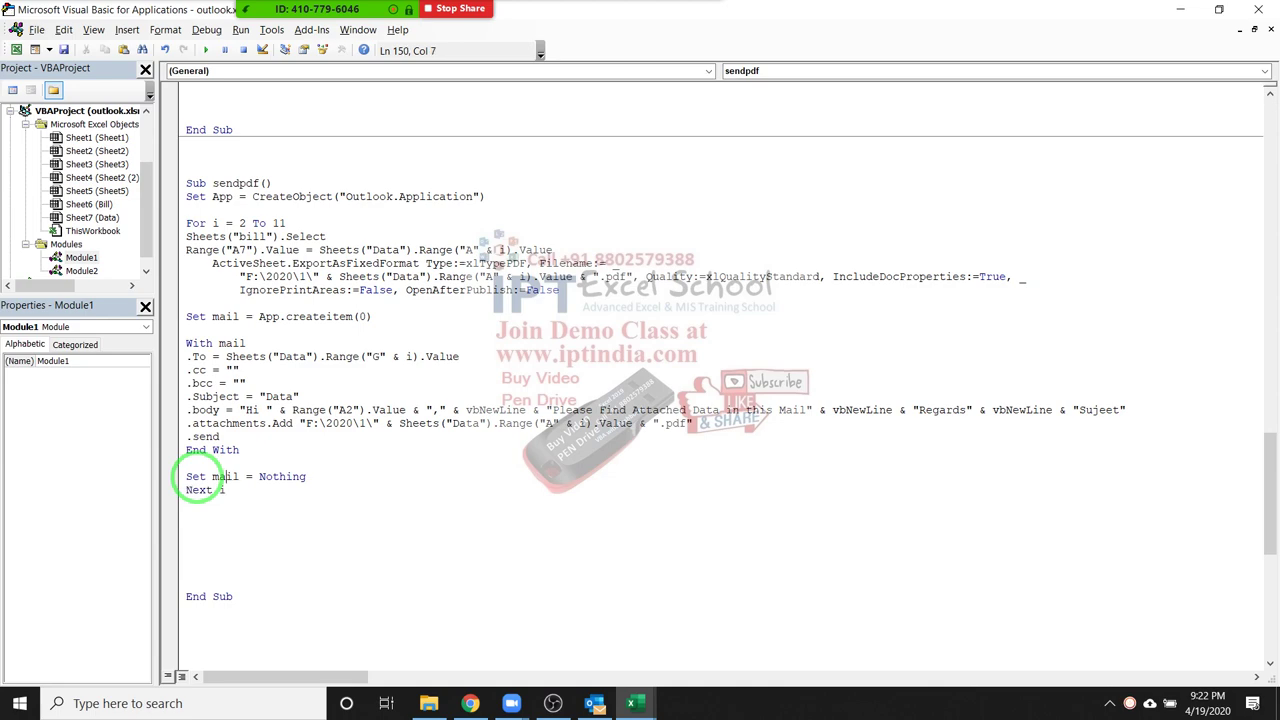
scroll(206, 523, down, 4)
scroll(200, 525, up, 8)
scroll(206, 523, down, 4)
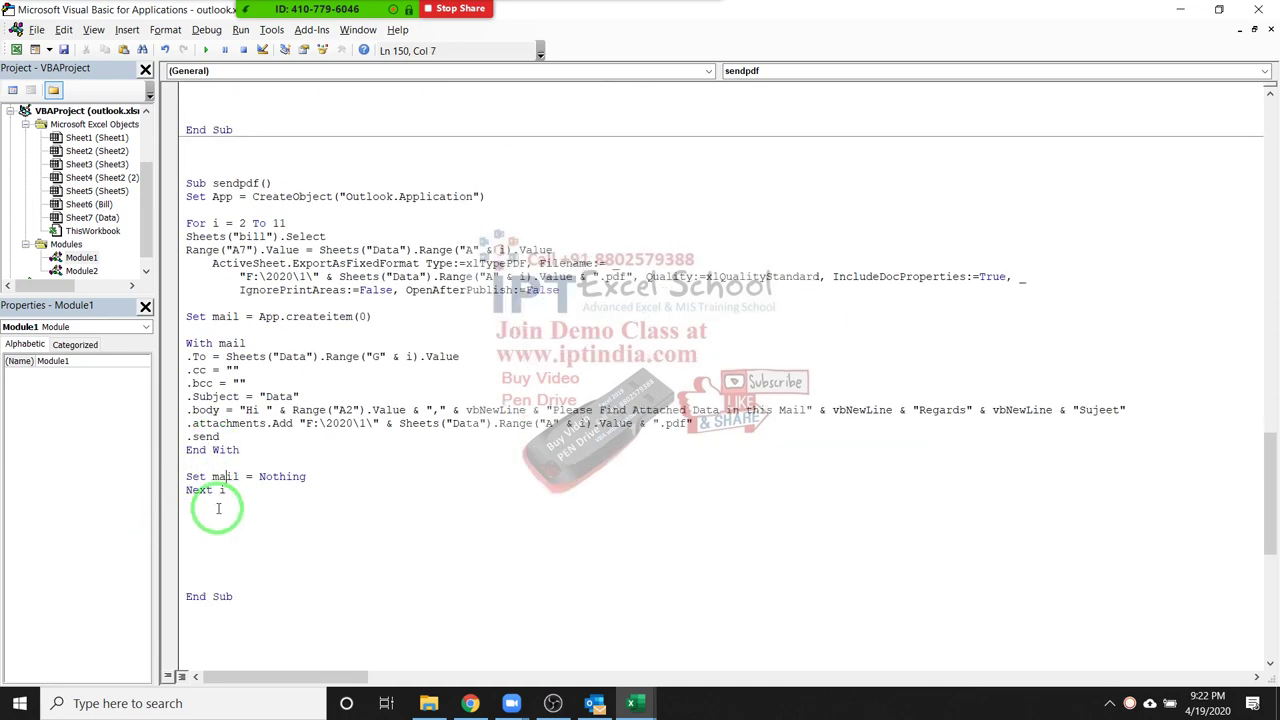
- Check the Bill sheet's invoice cell B10 in Excel, then return to the macro code
key(alt+F11)
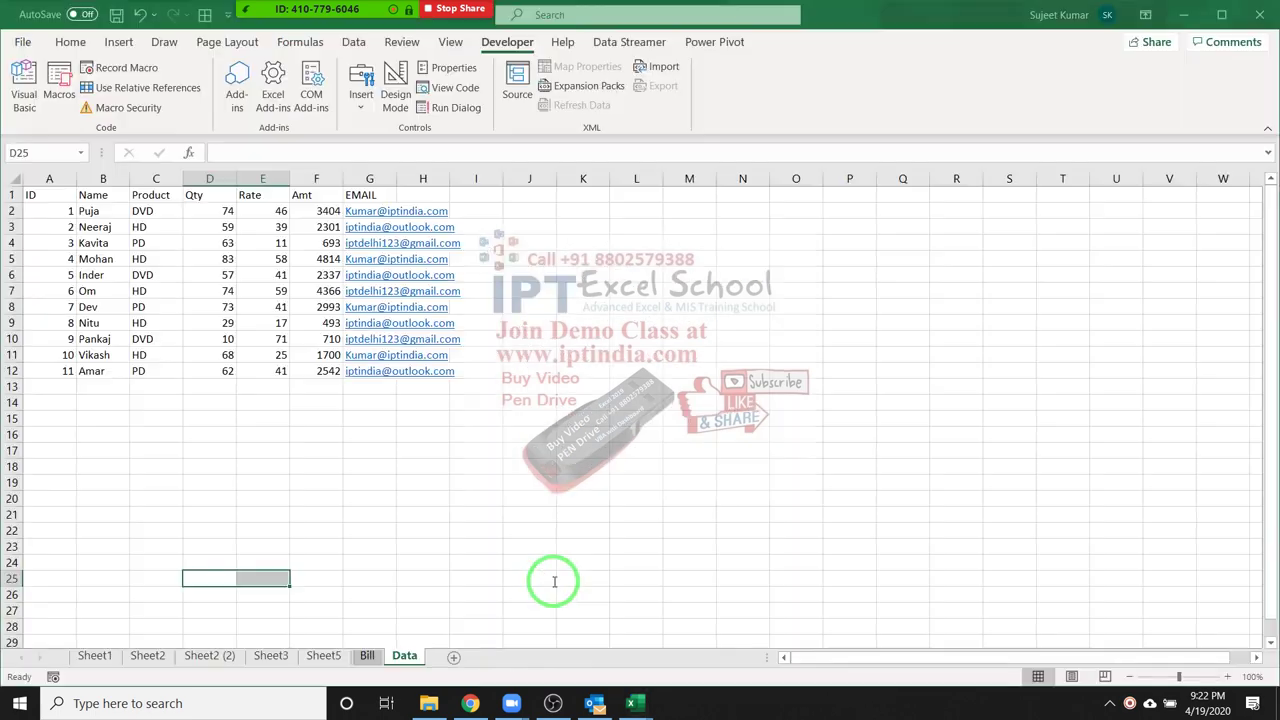
click(364, 655)
click(309, 411)
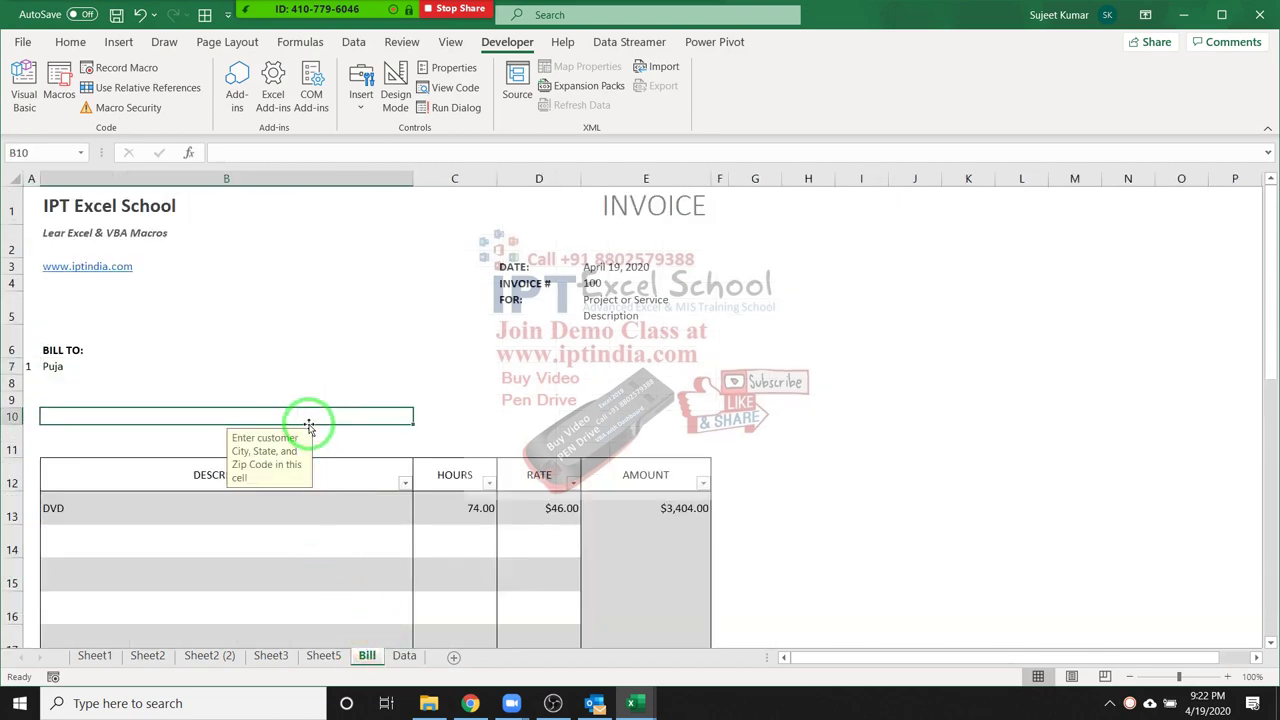
key(alt+F11)
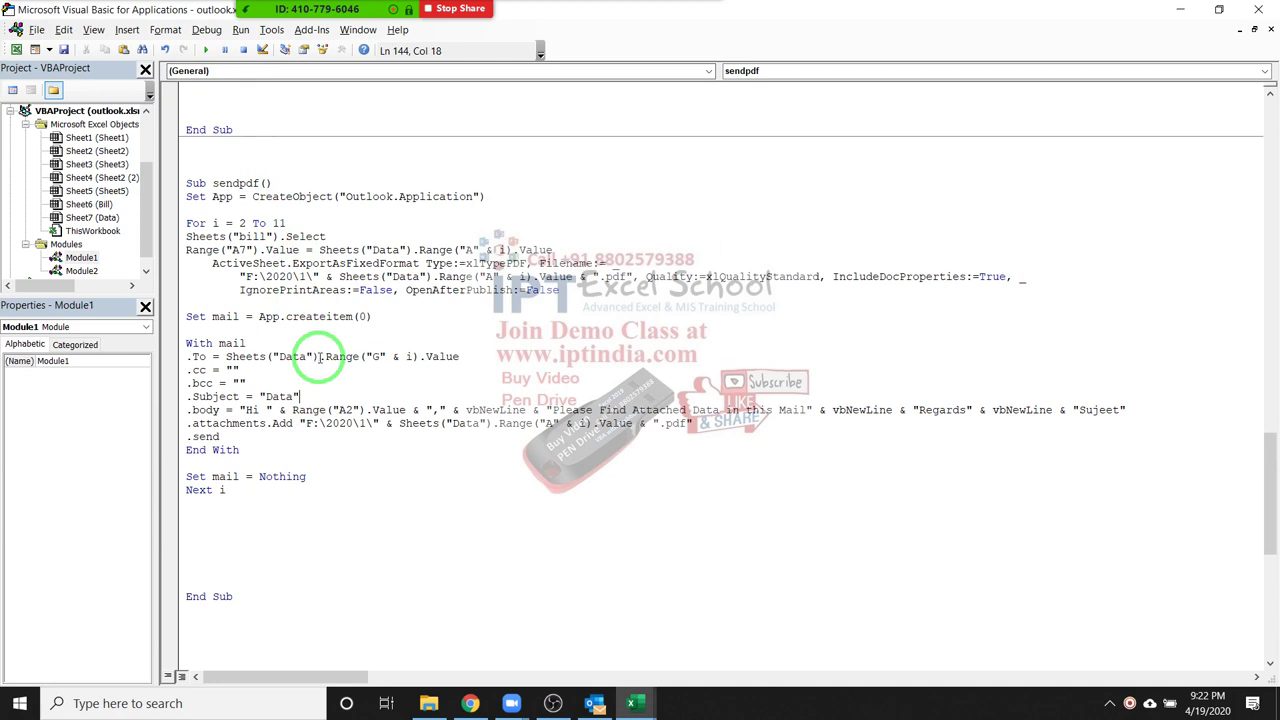
- Confirm F:\2020\1 holds exported invoice PDFs 1 to 10, then bring up Outlook's Sent Items
click(432, 706)
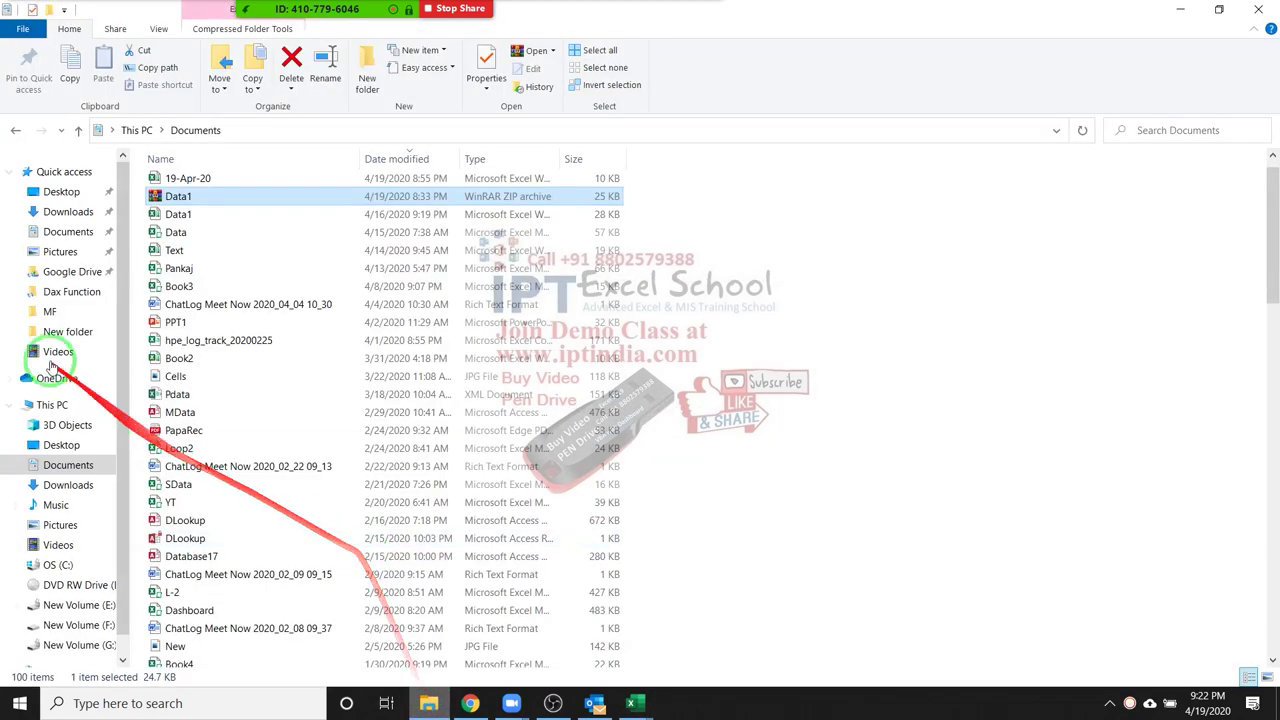
click(60, 624)
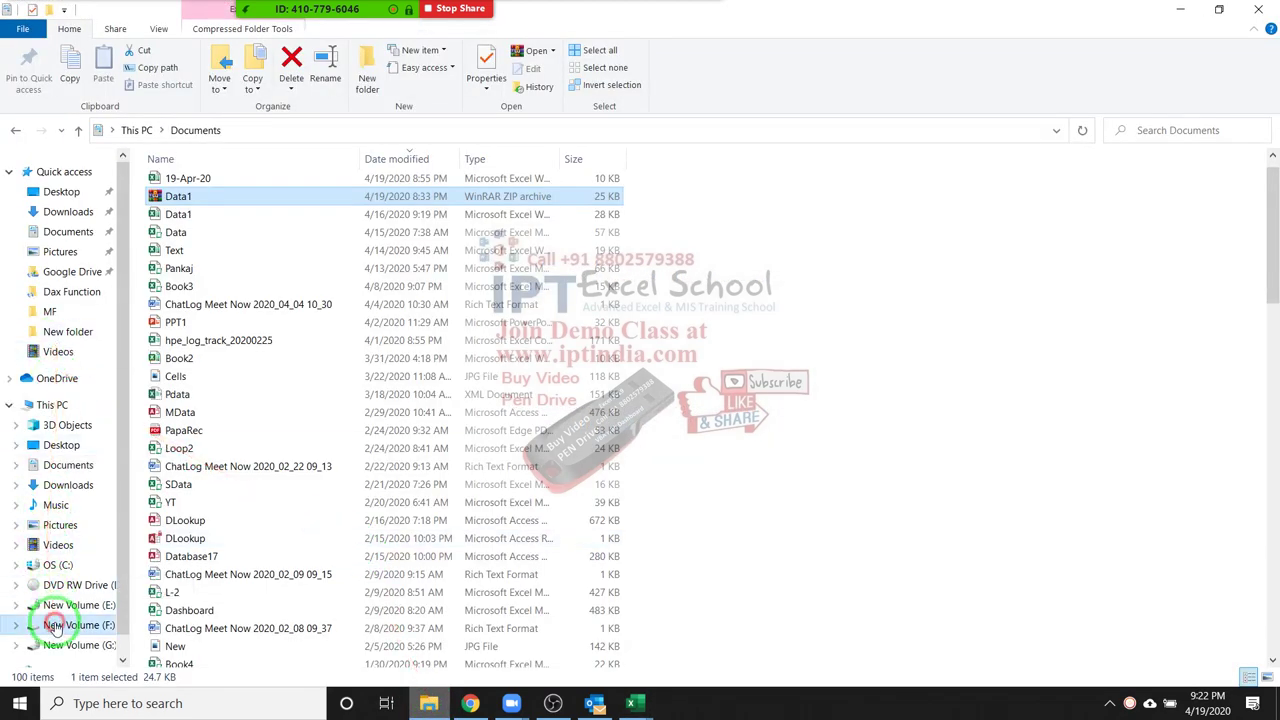
double_click(187, 222)
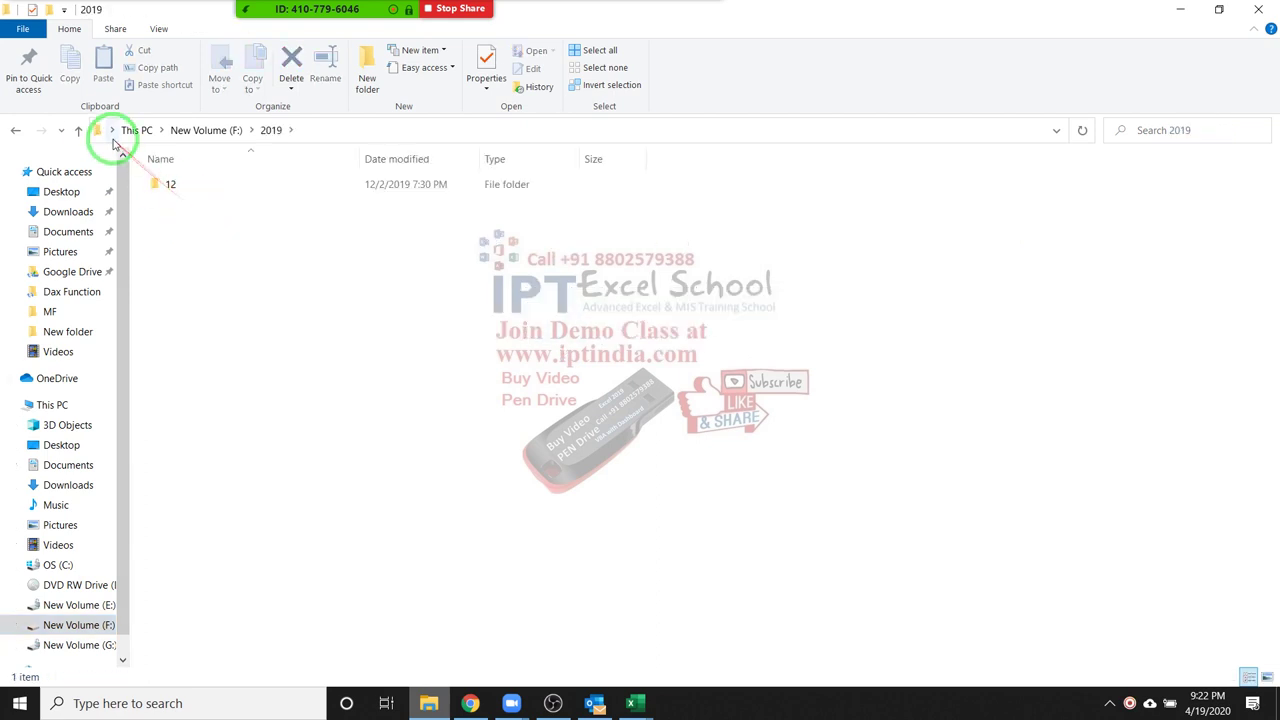
click(13, 131)
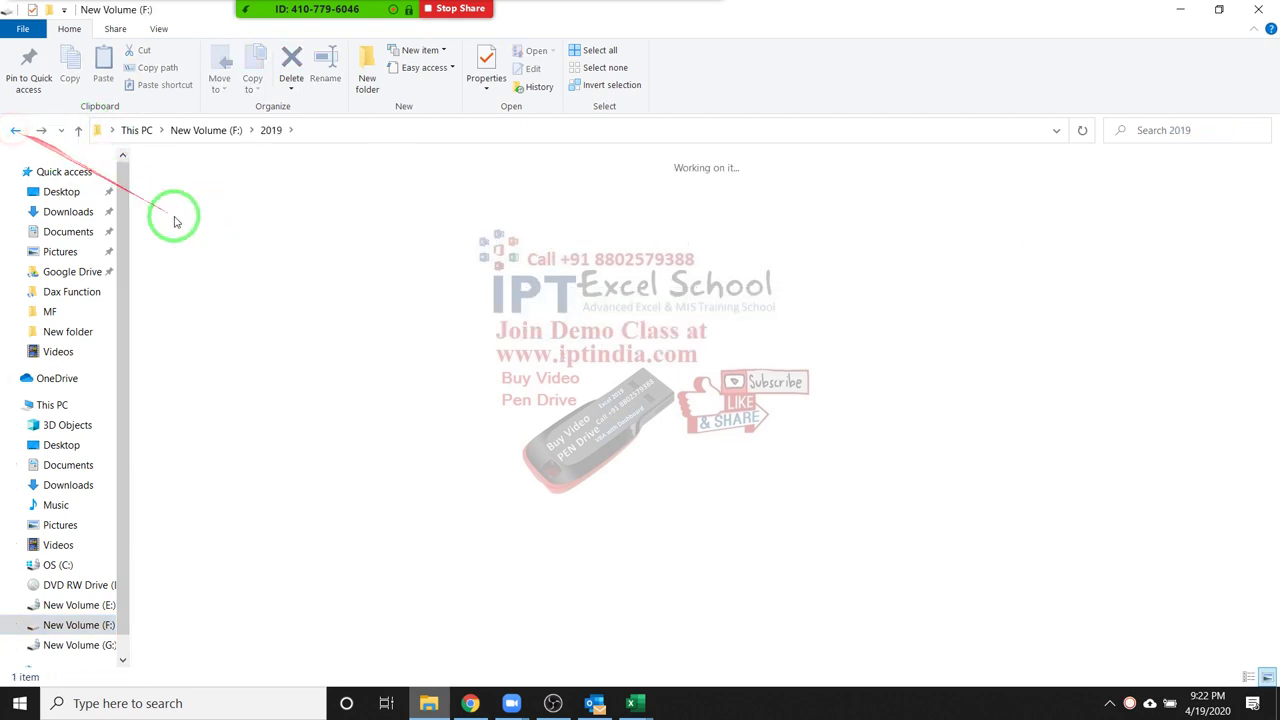
double_click(260, 222)
double_click(240, 184)
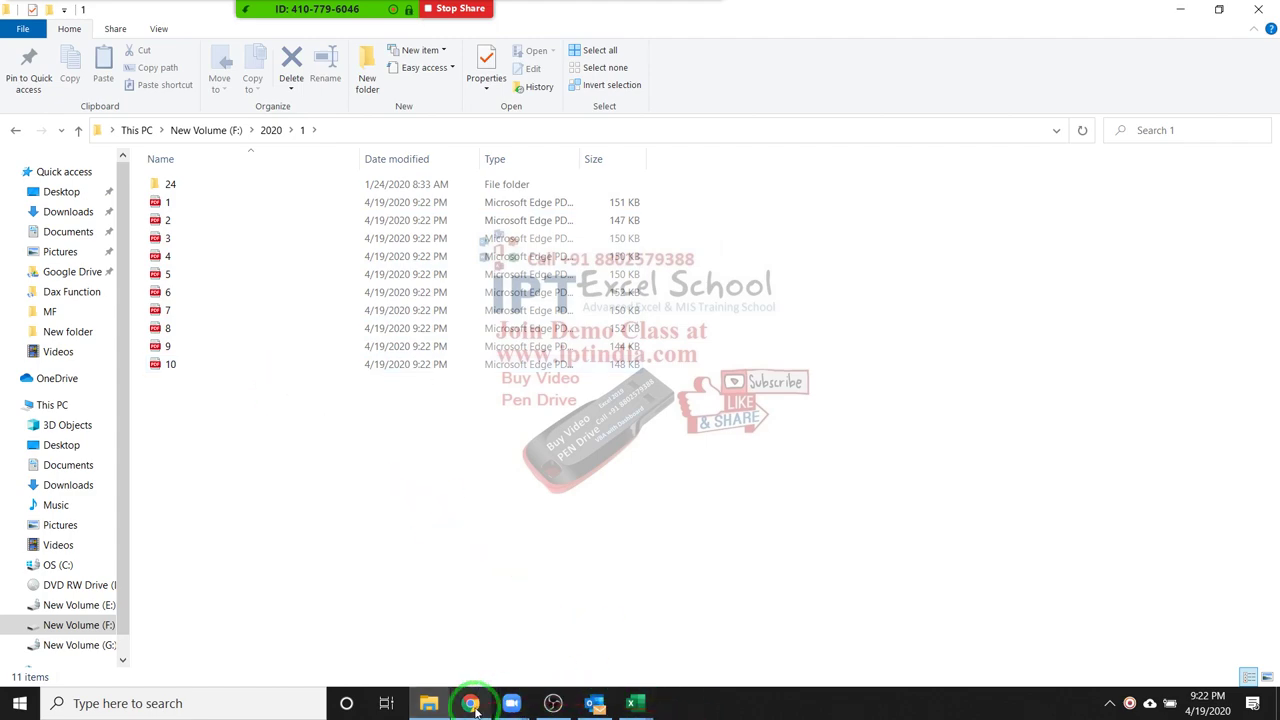
click(597, 705)
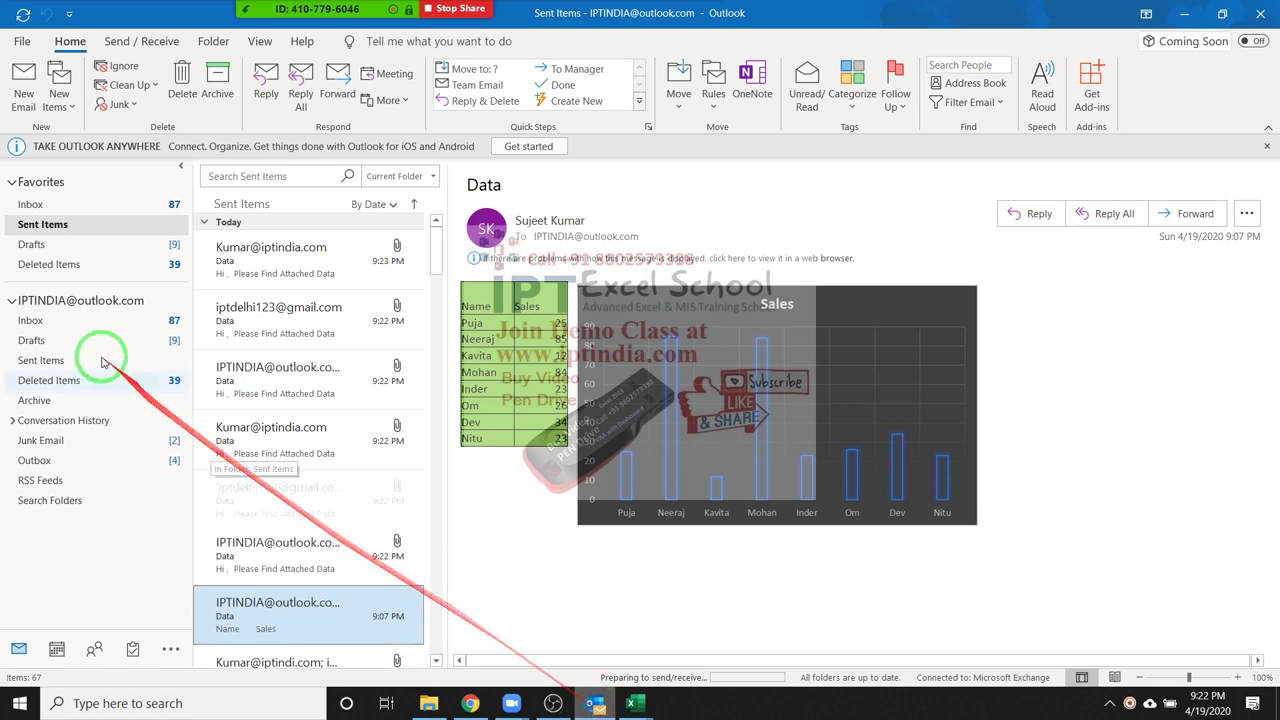
- Open and review the newest sent mail's attached invoice PDF for $4,366.00
click(270, 262)
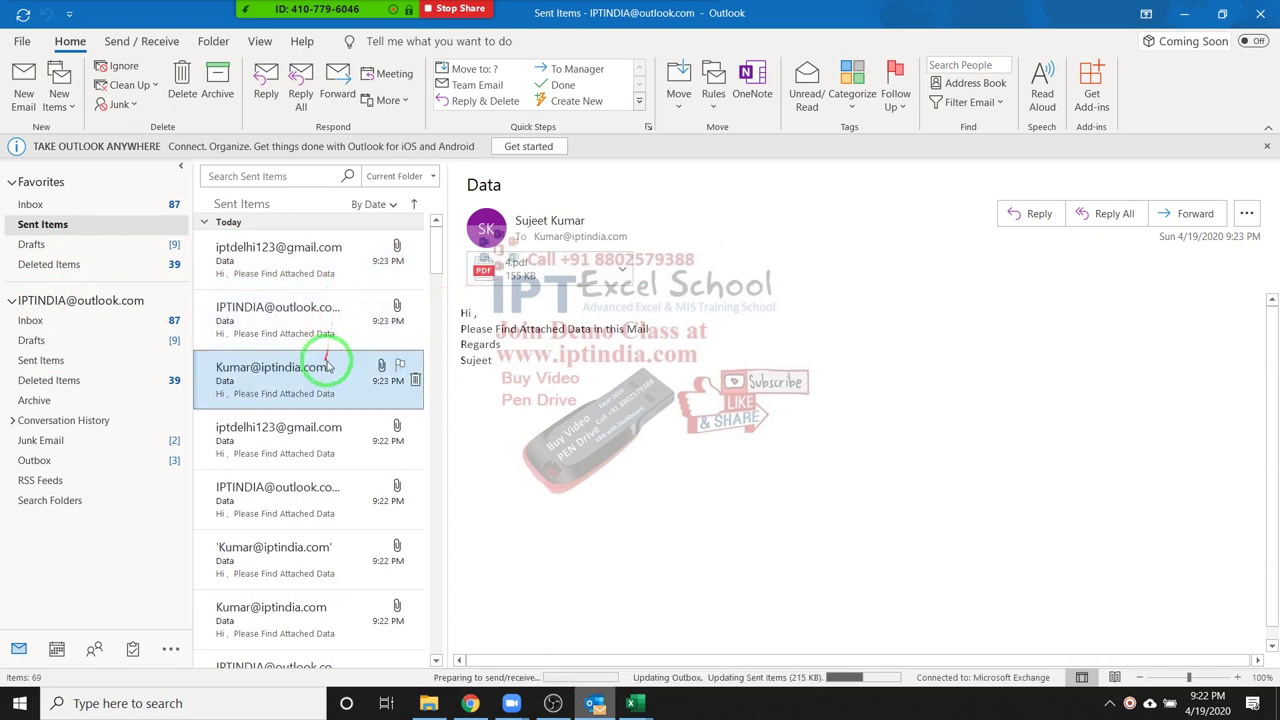
double_click(498, 290)
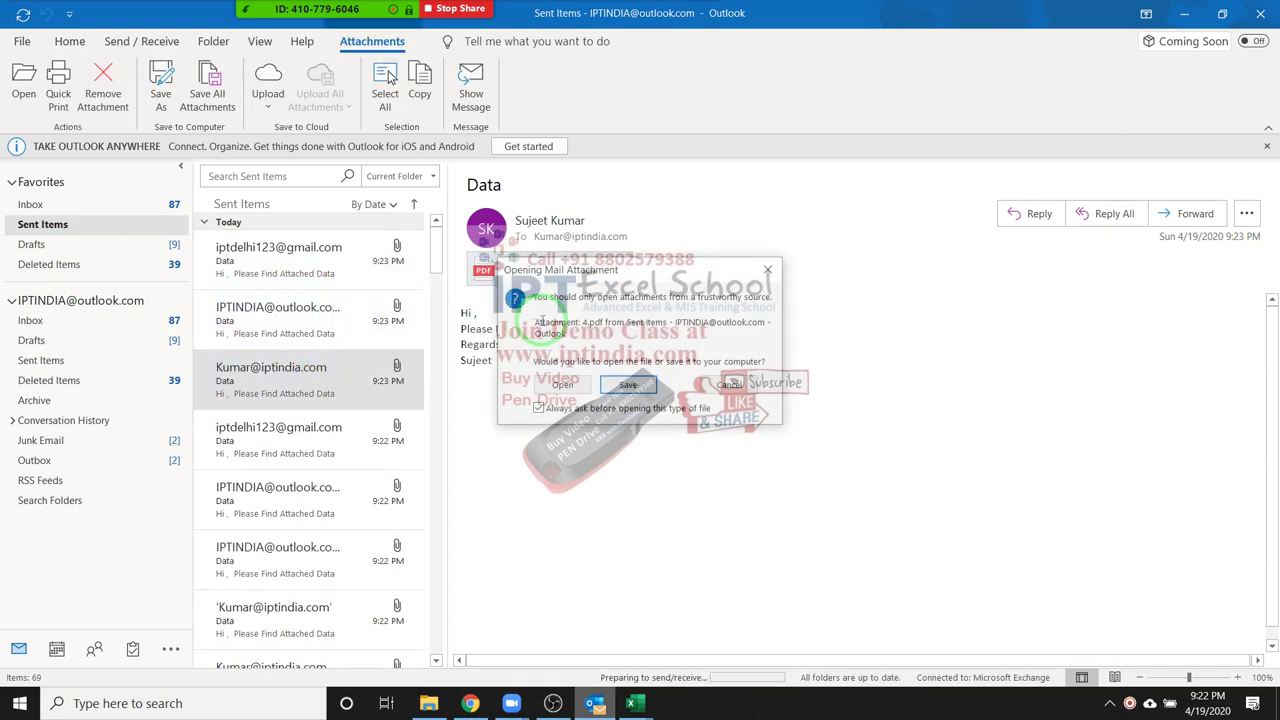
click(566, 385)
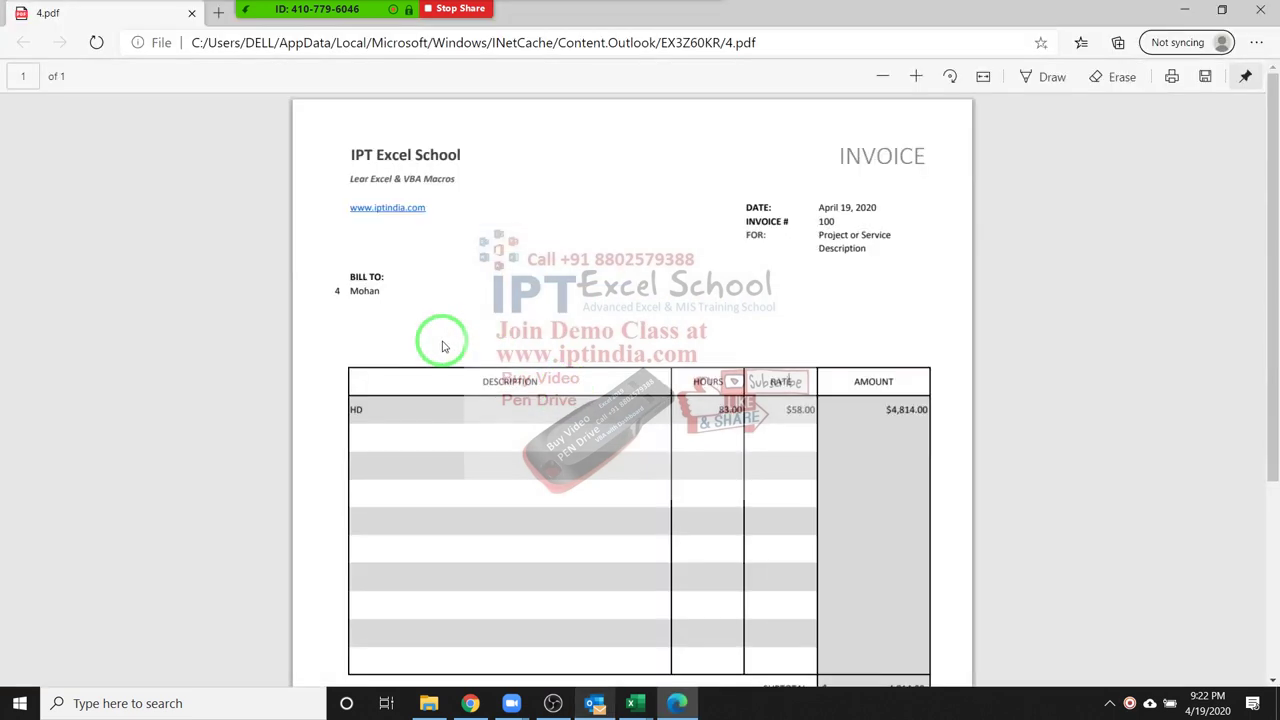
scroll(837, 449, down, 1)
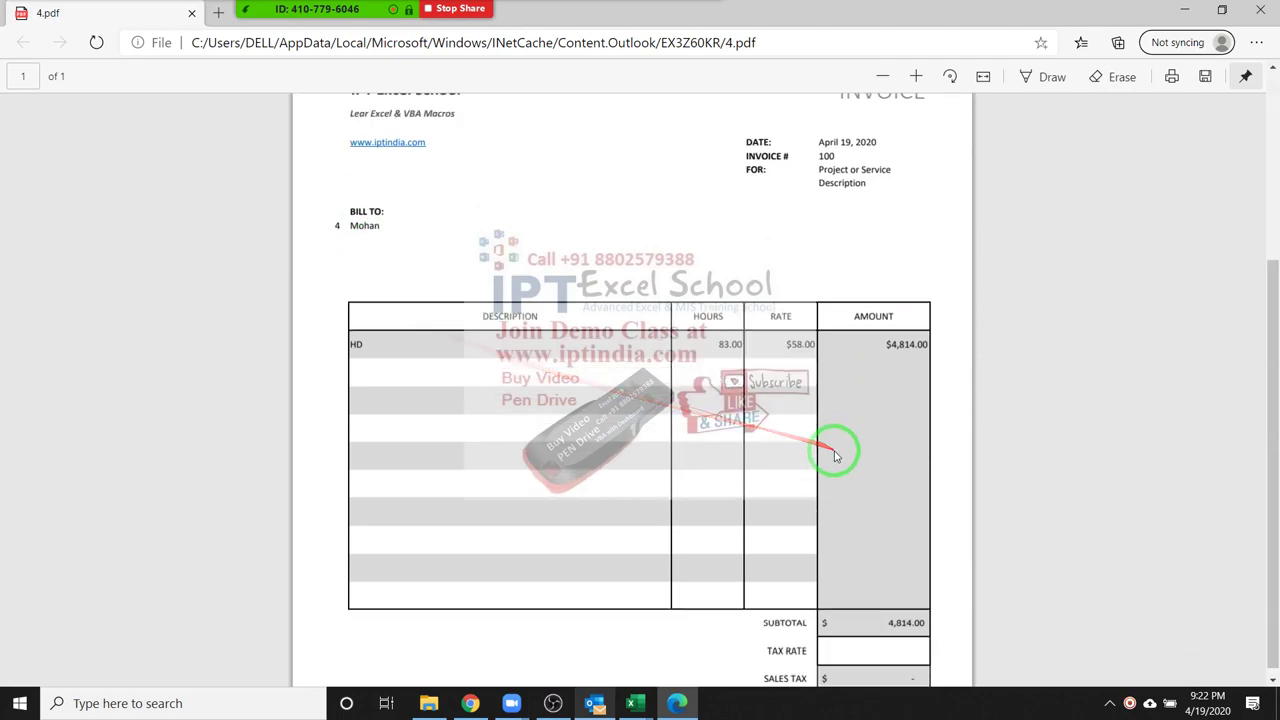
scroll(884, 525, down, 2)
scroll(898, 513, up, 3)
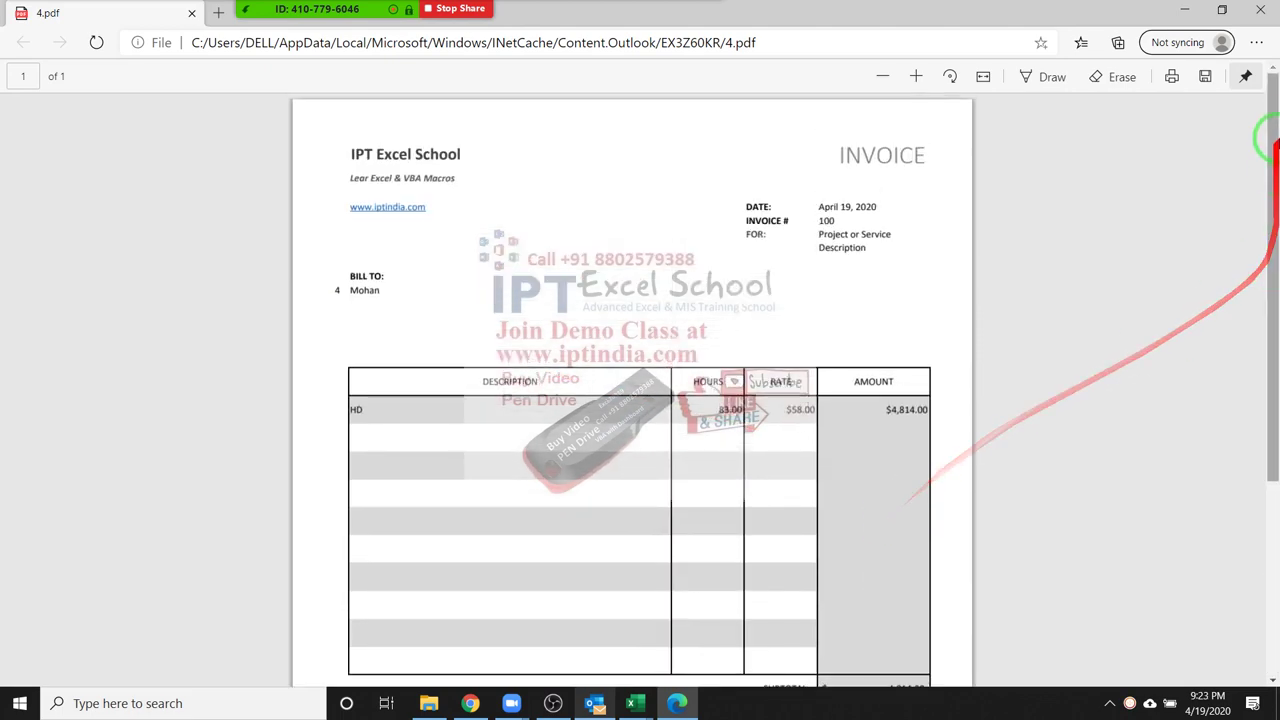
click(1263, 12)
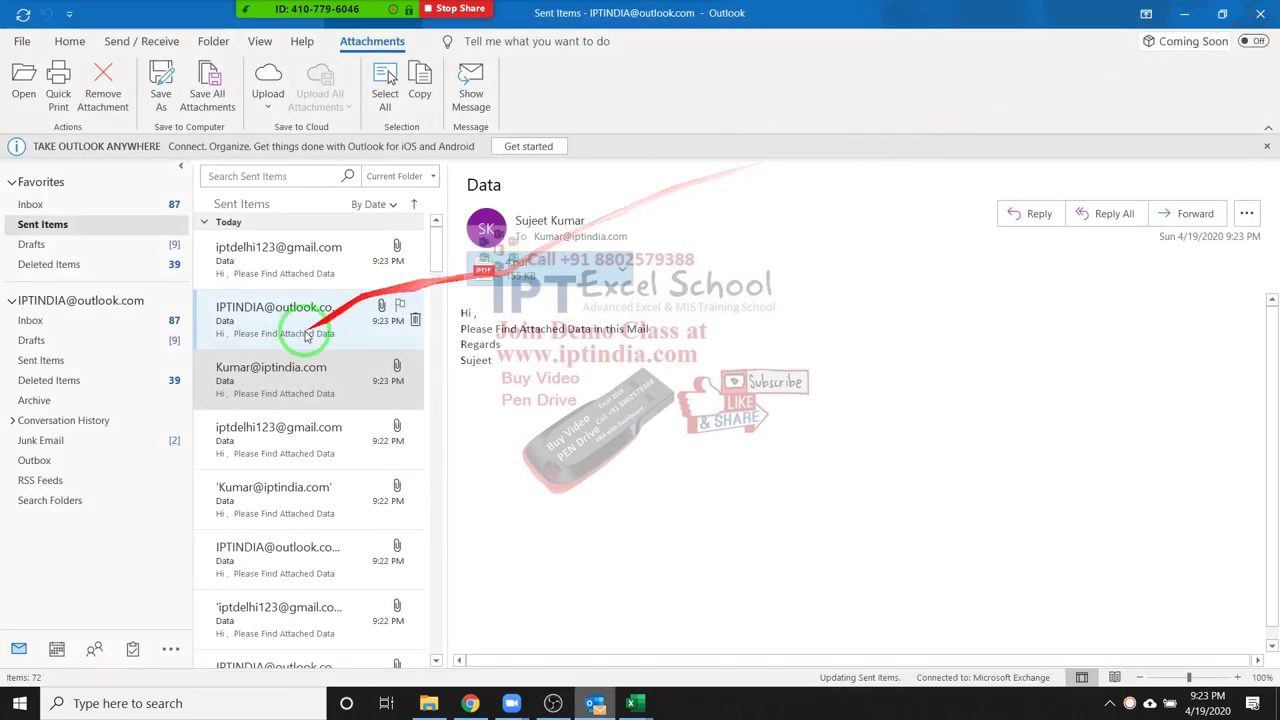
- Review another sent mail's invoice PDF attachment, then return to the Excel invoice workbook
double_click(508, 270)
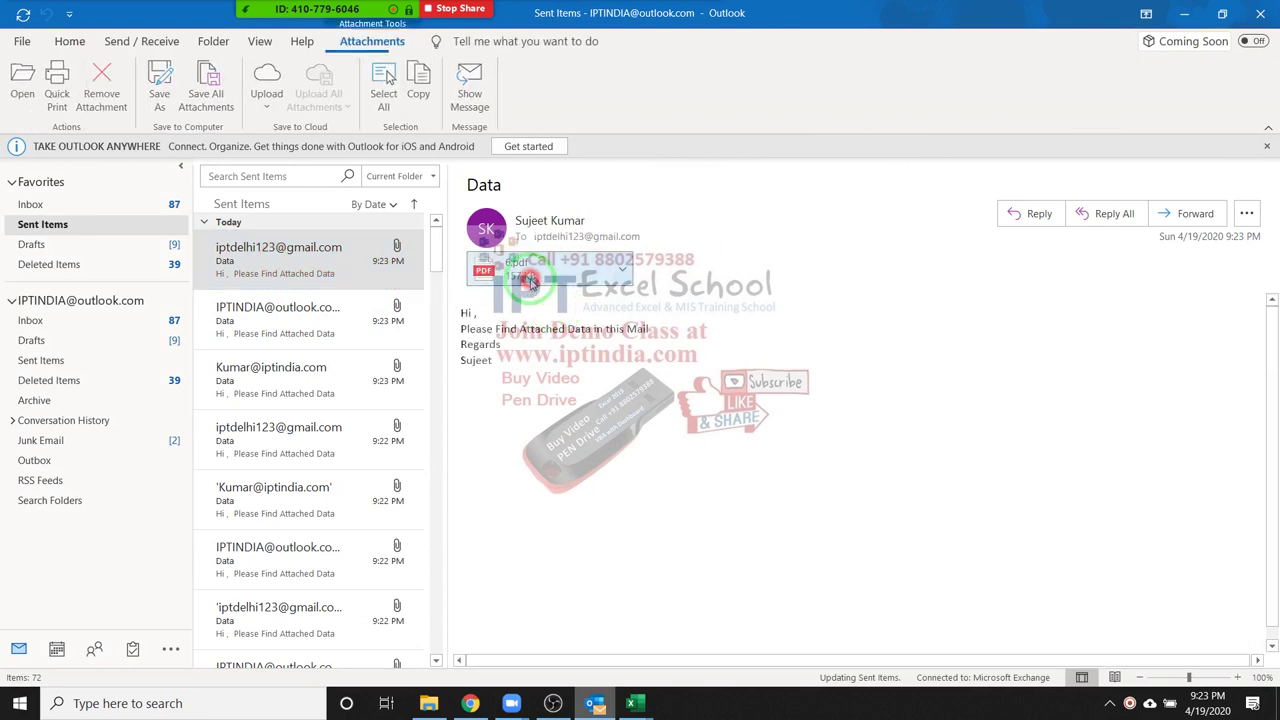
click(578, 384)
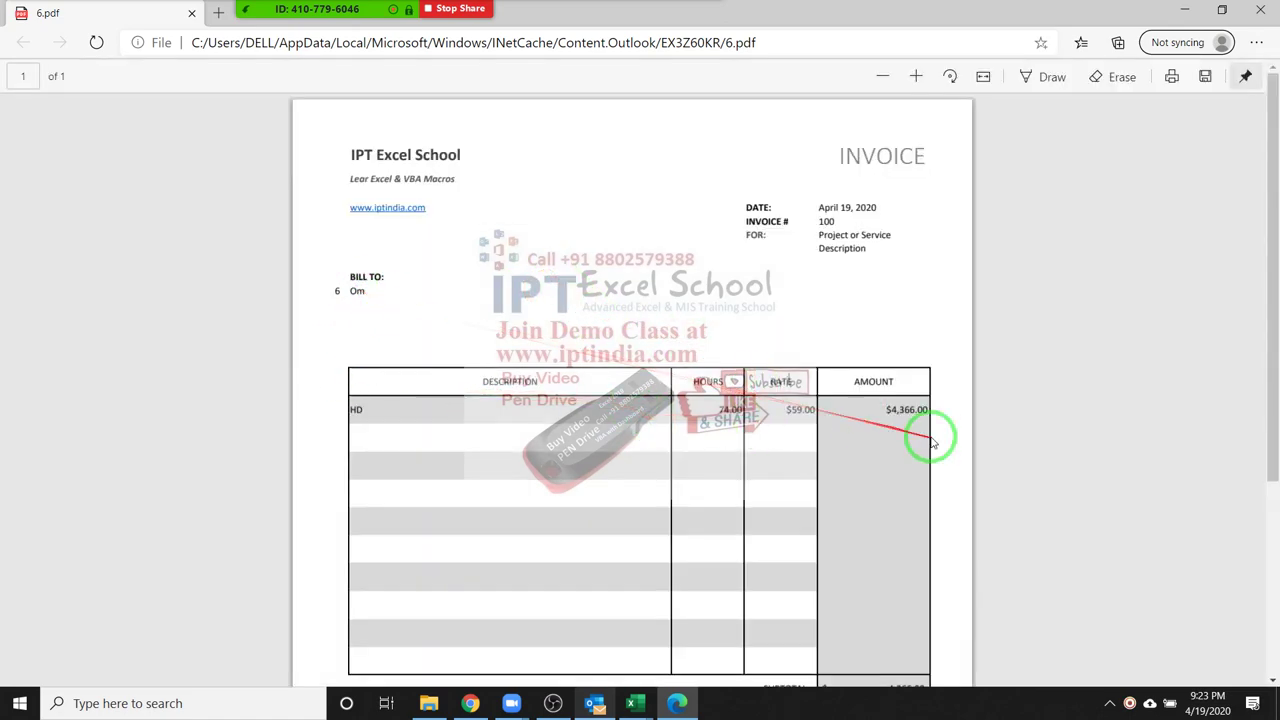
scroll(929, 434, down, 3)
scroll(923, 434, down, 3)
scroll(923, 437, up, 5)
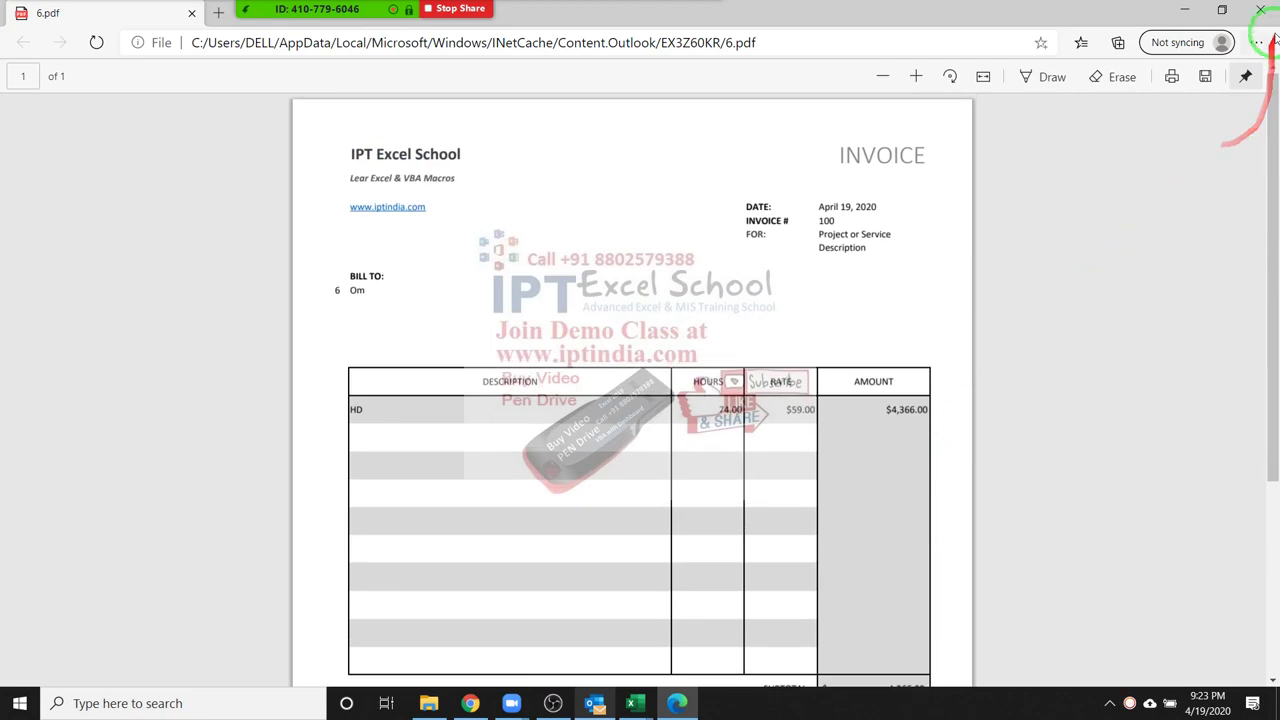
click(1272, 12)
key(alt+Tab)
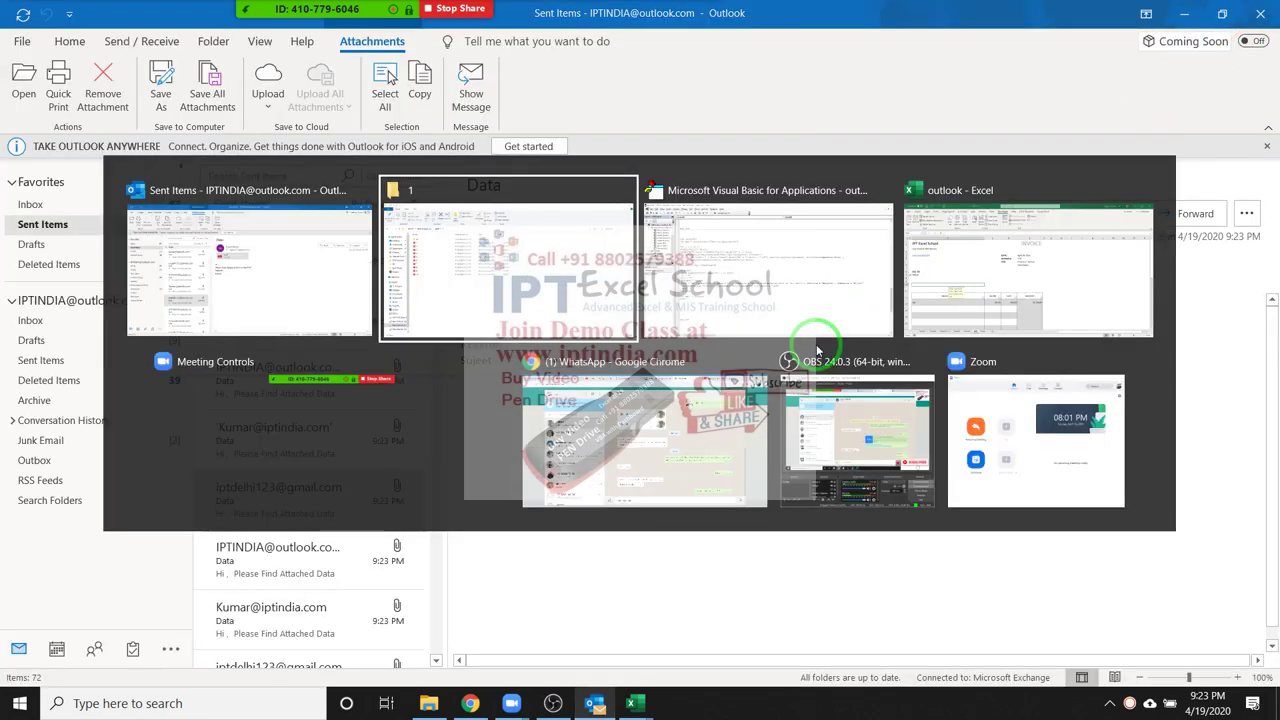
key(Tab)
key(Tab)
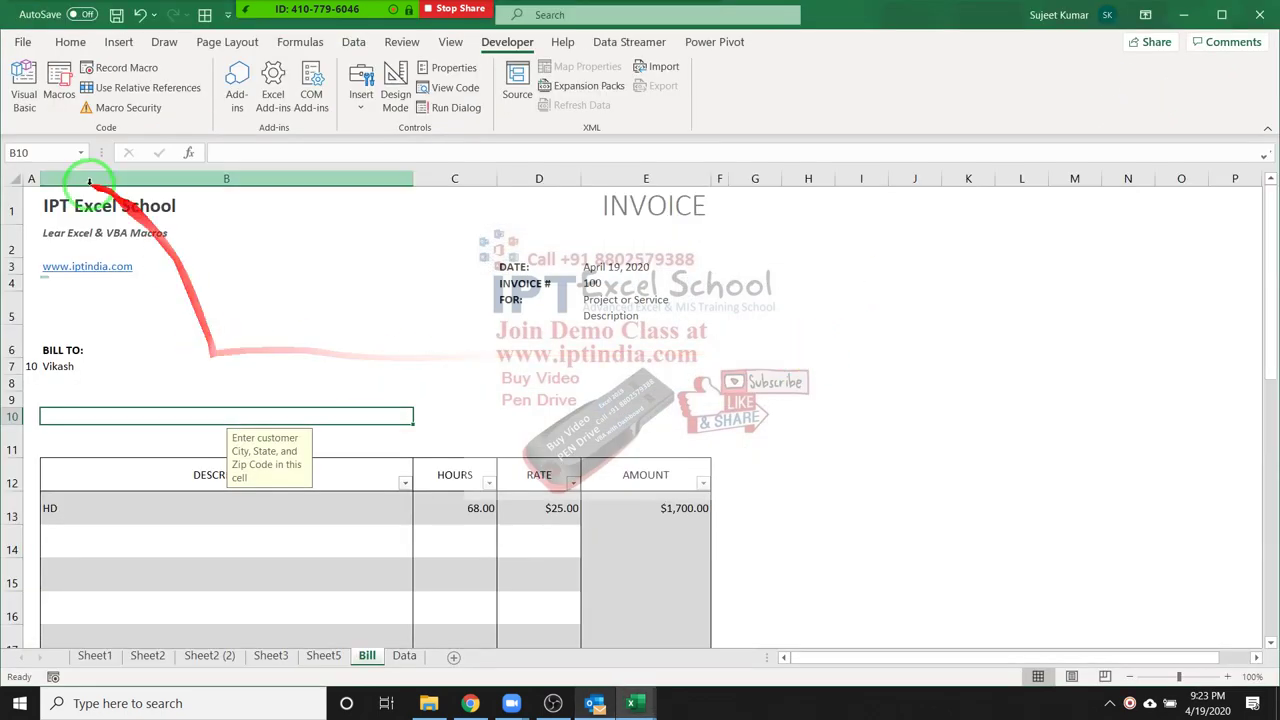
- Review the Bill invoice layout, the Data customer list, and cells B7, B13, C13 and E13
drag(40, 206, 43, 208)
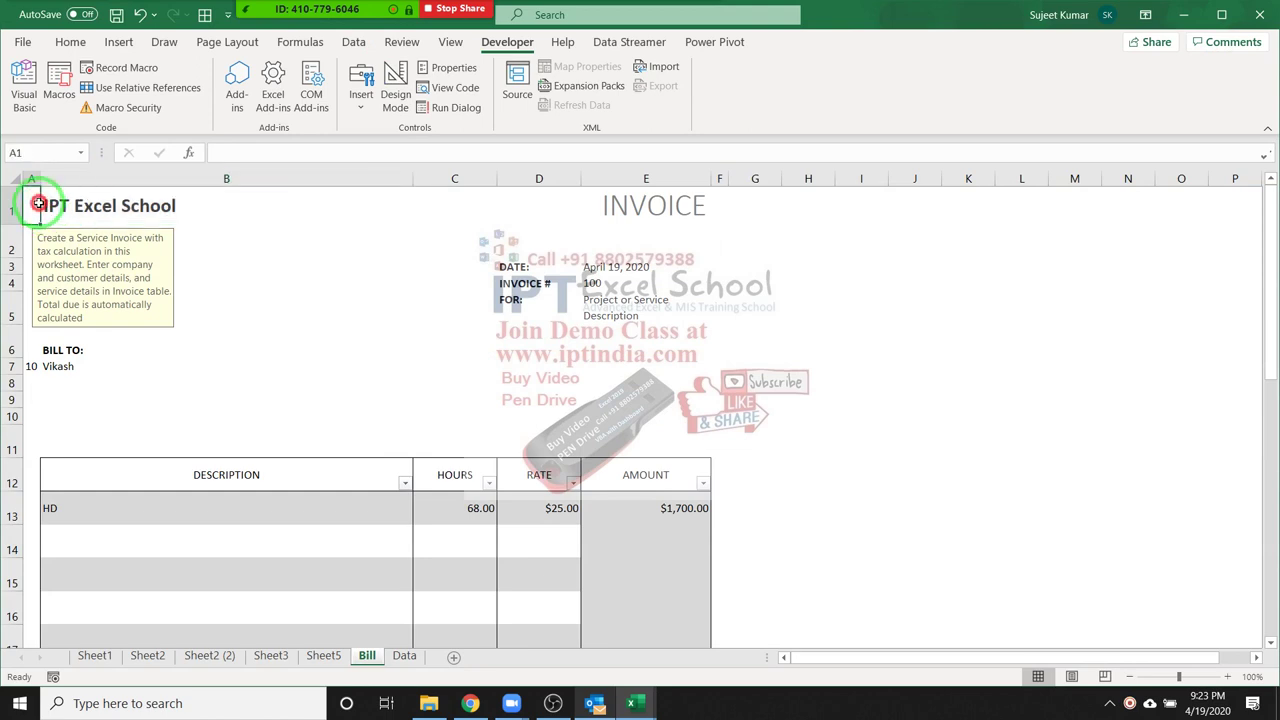
mouse_move(40, 206)
mouse_down()
mouse_move(537, 564)
mouse_move(701, 509)
mouse_up()
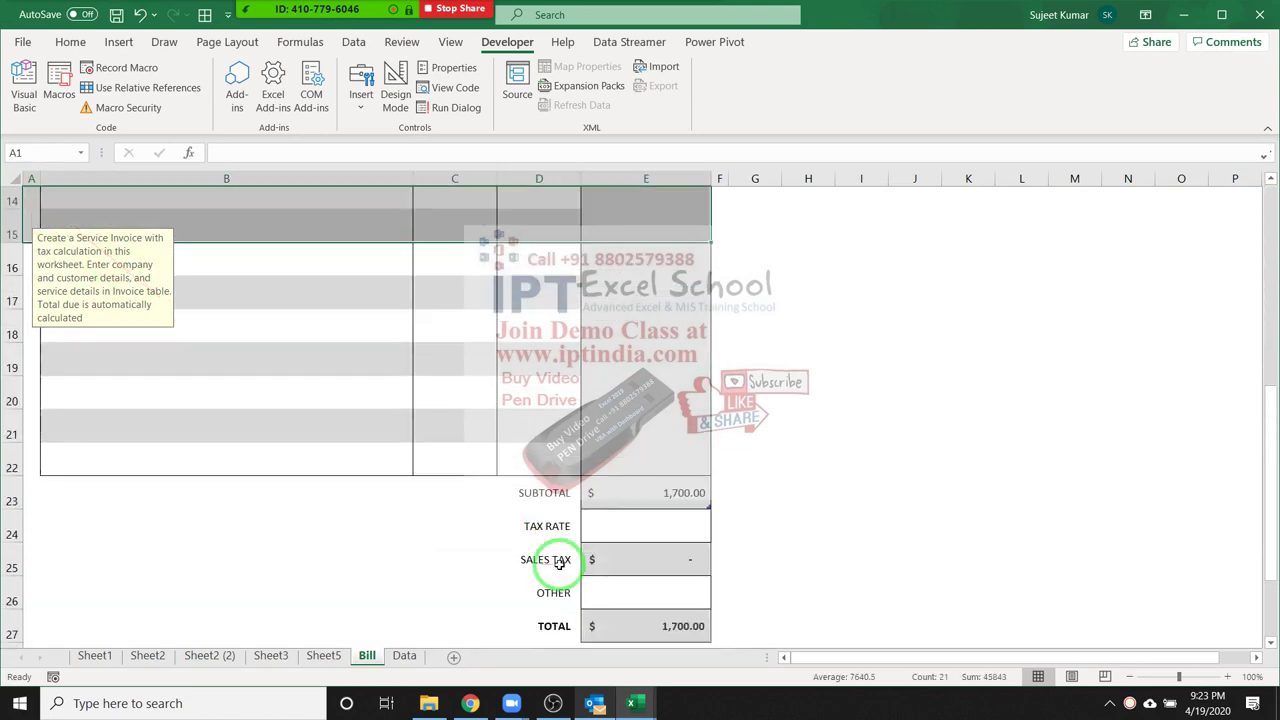
scroll(701, 509, up, 5)
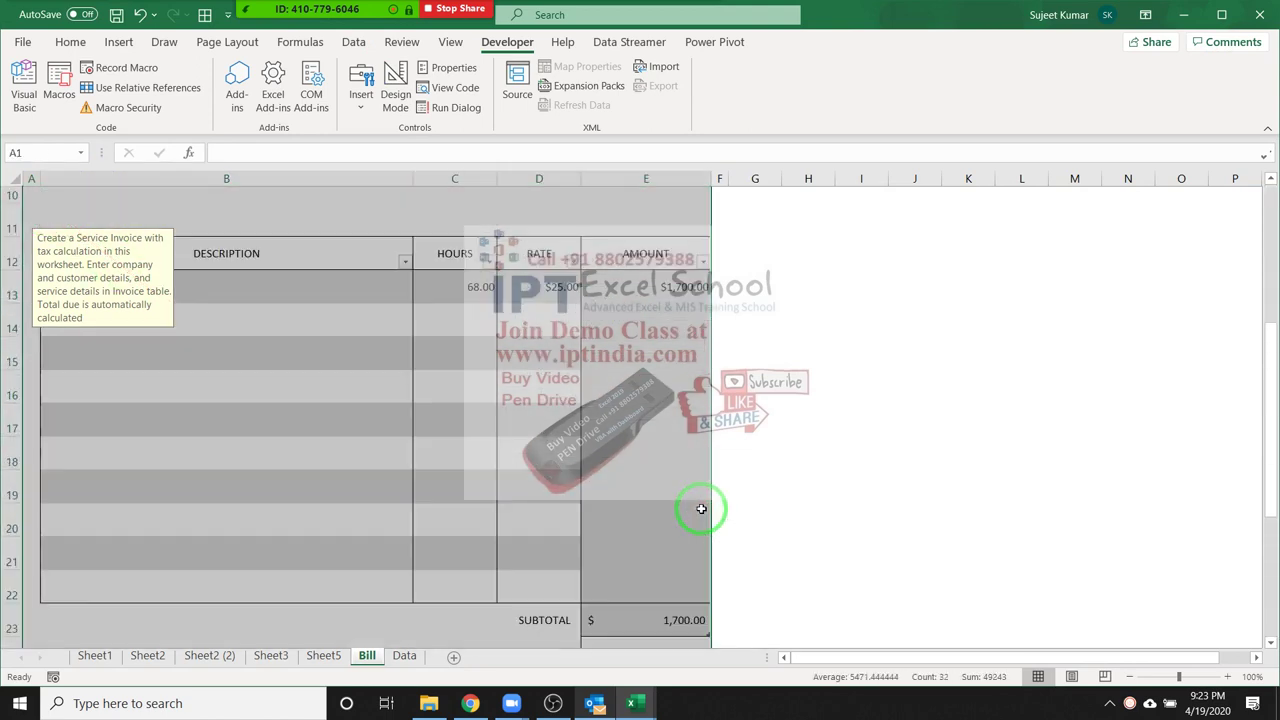
scroll(701, 509, up, 2)
click(402, 656)
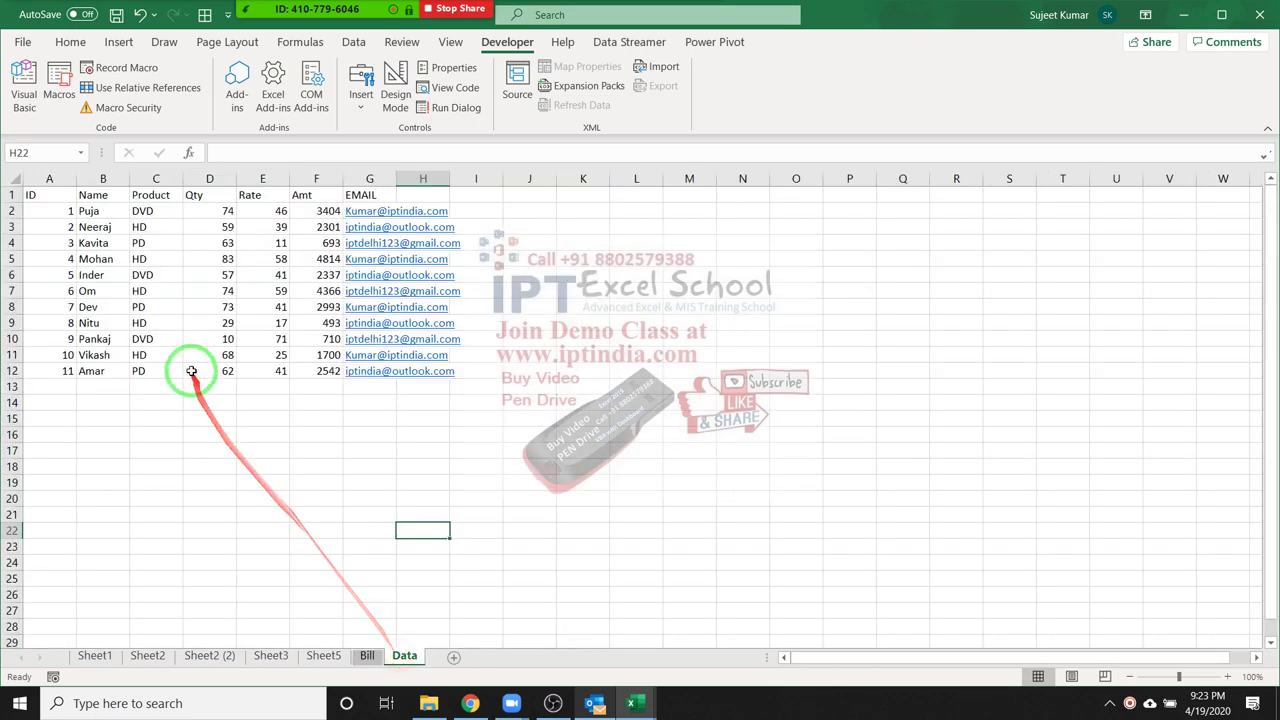
click(366, 655)
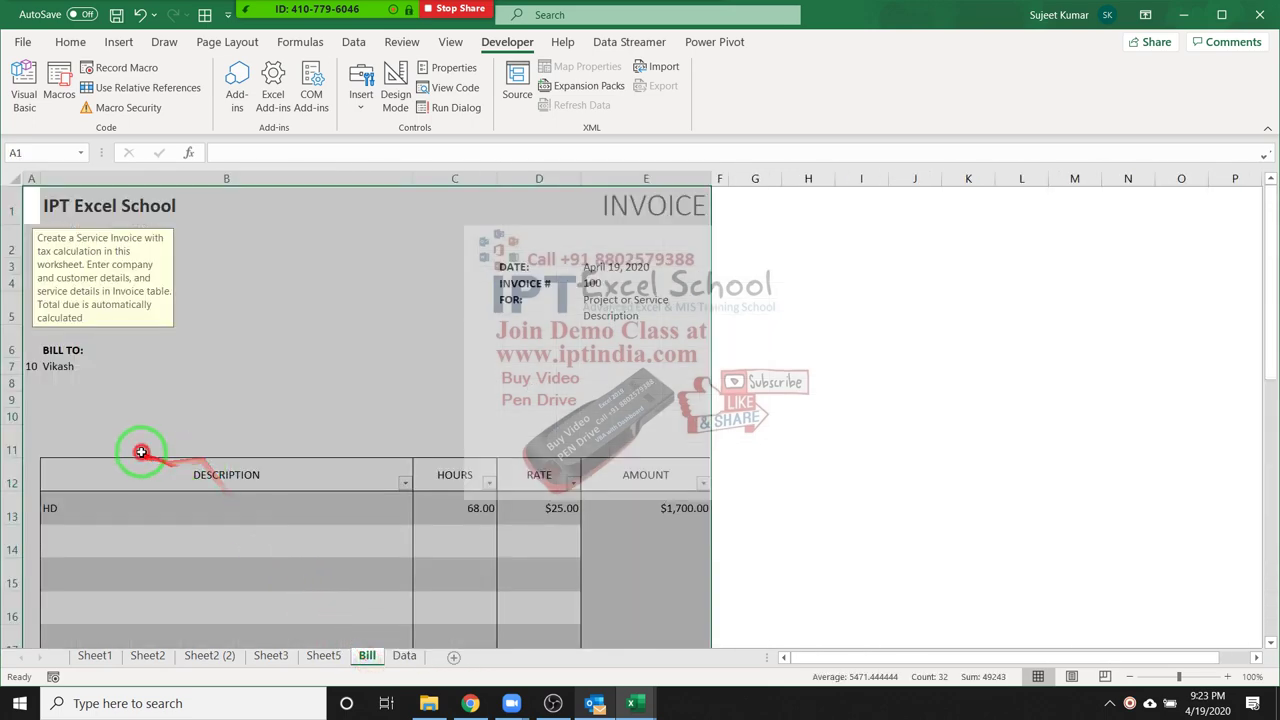
click(137, 449)
click(100, 366)
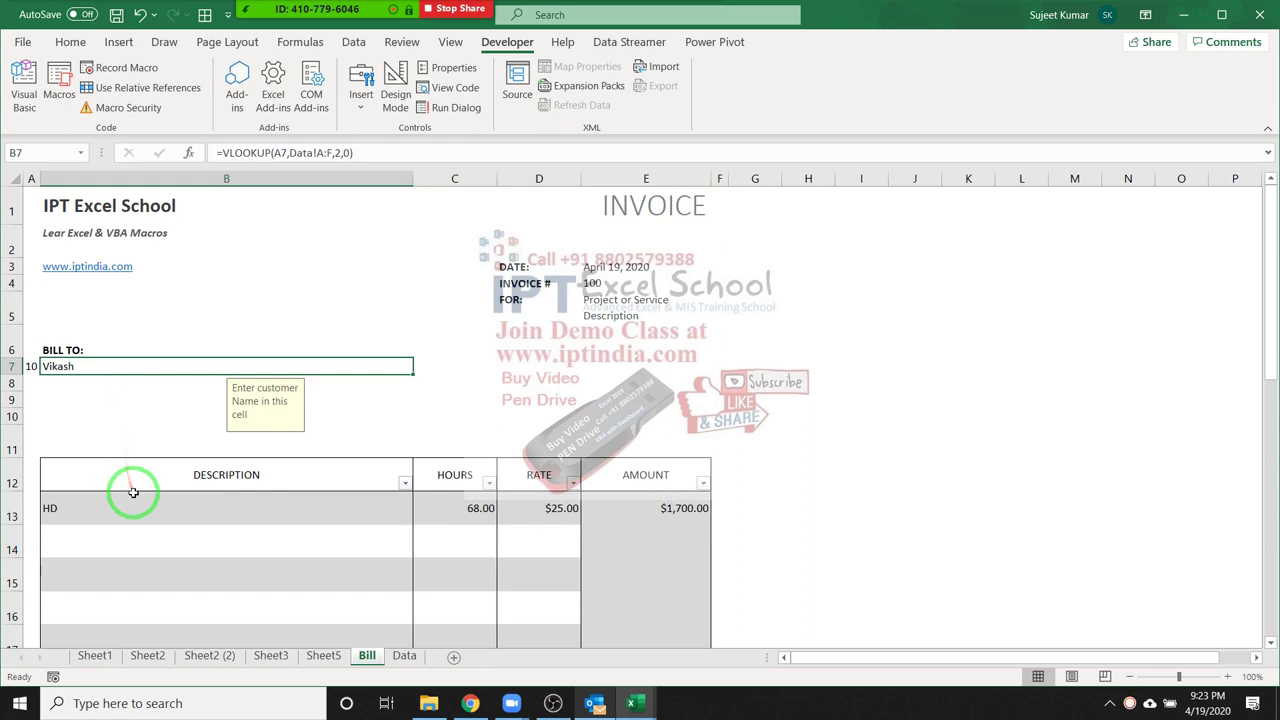
click(160, 508)
click(476, 508)
click(634, 508)
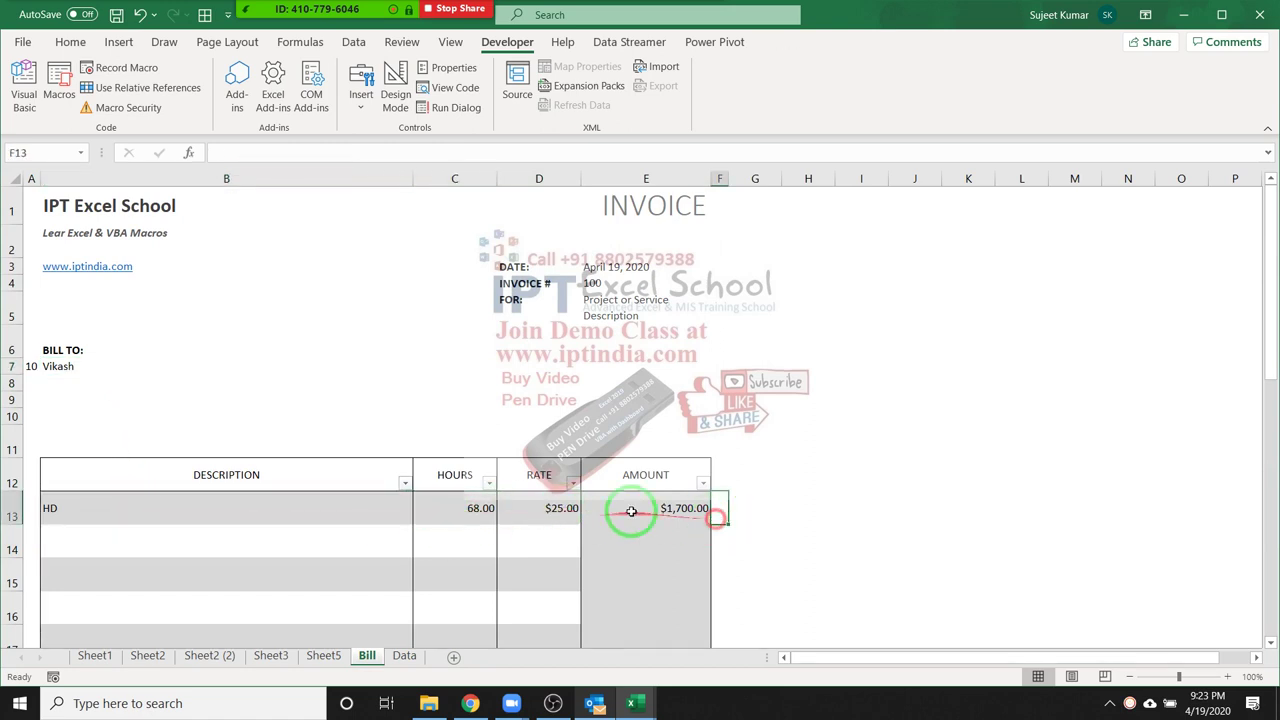
- Set customer ID in A7 to 1, billing DVD, 74 at $46.00 for $3,404.00
click(35, 366)
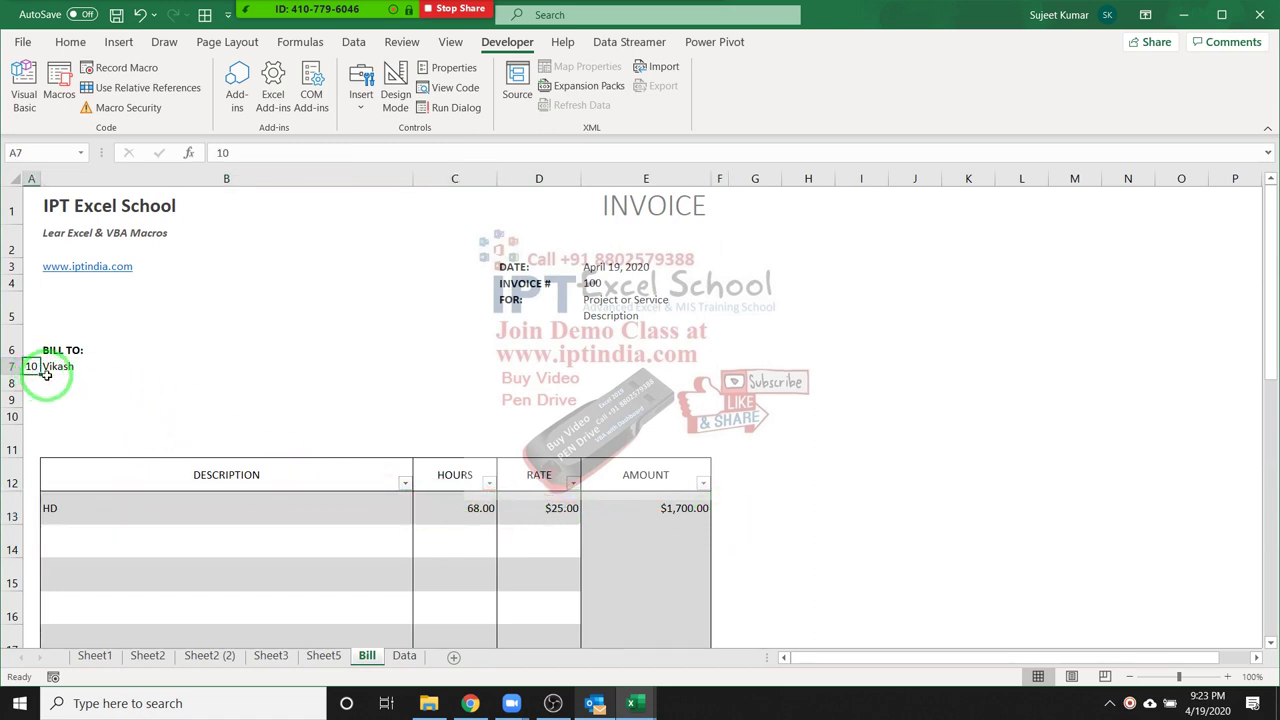
text(1)
key(Return)
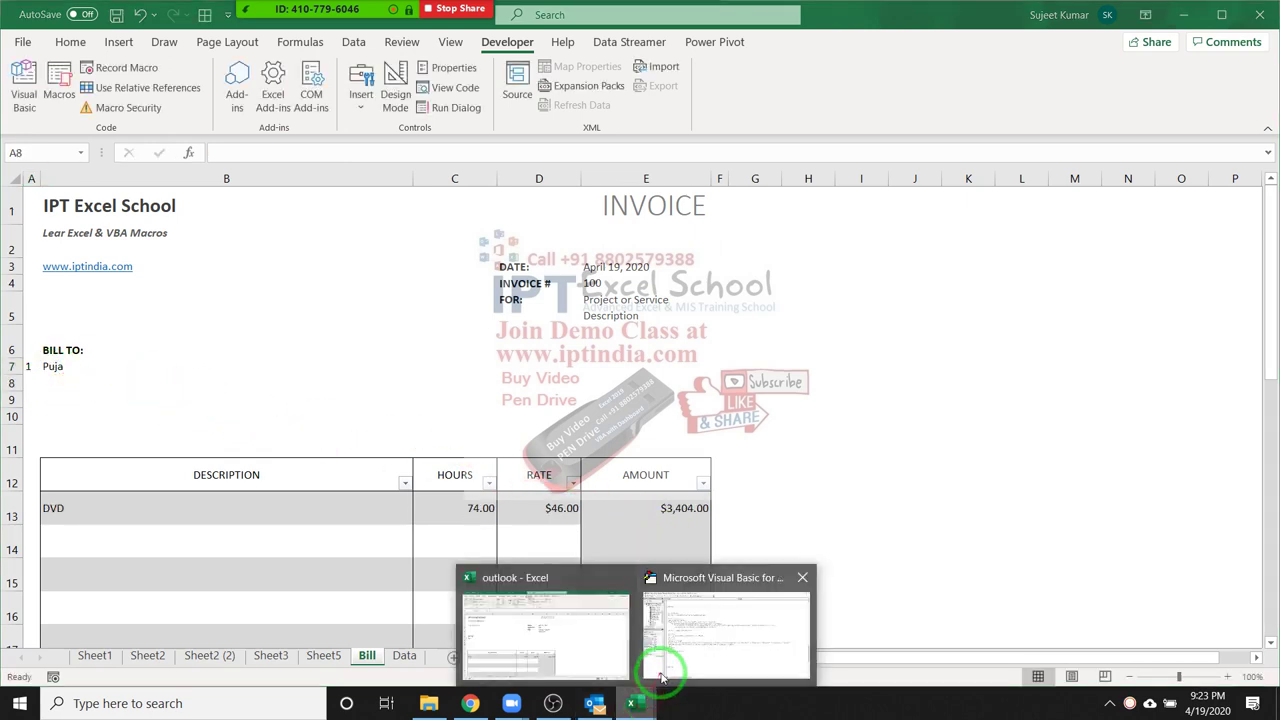
mouse_move(631, 703)
click(651, 672)
click(188, 207)
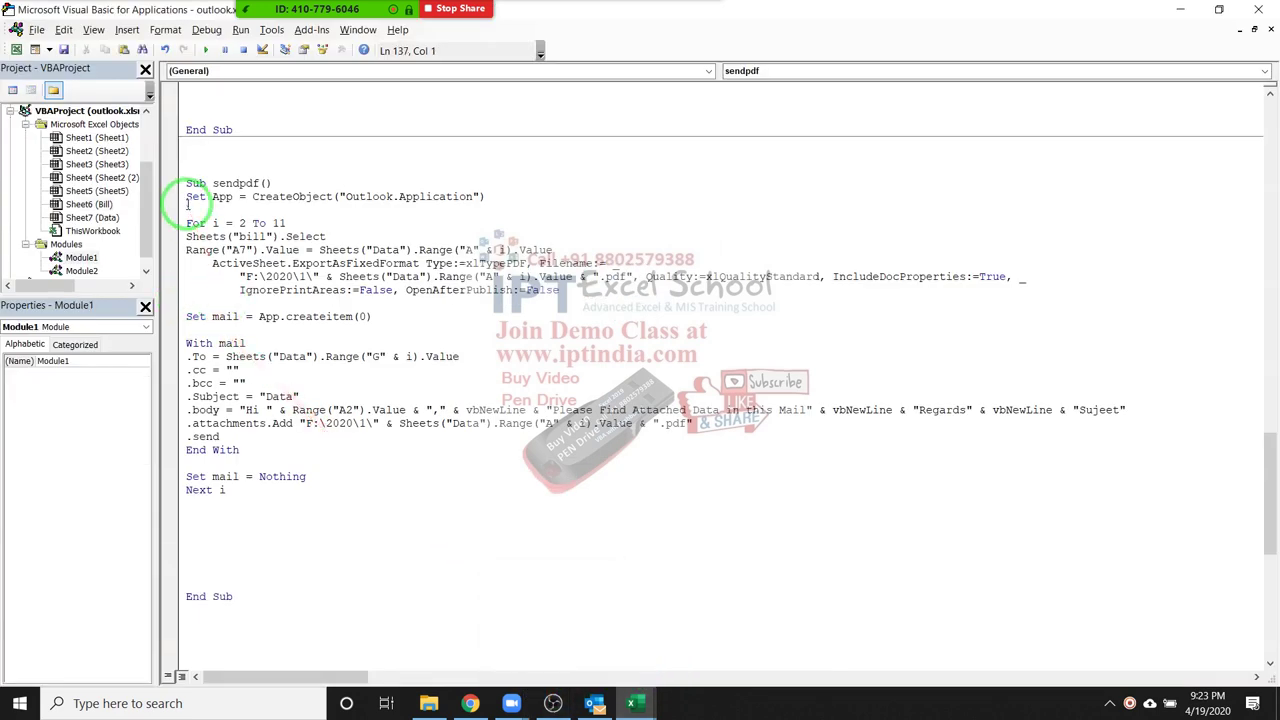
drag(186, 250, 370, 303)
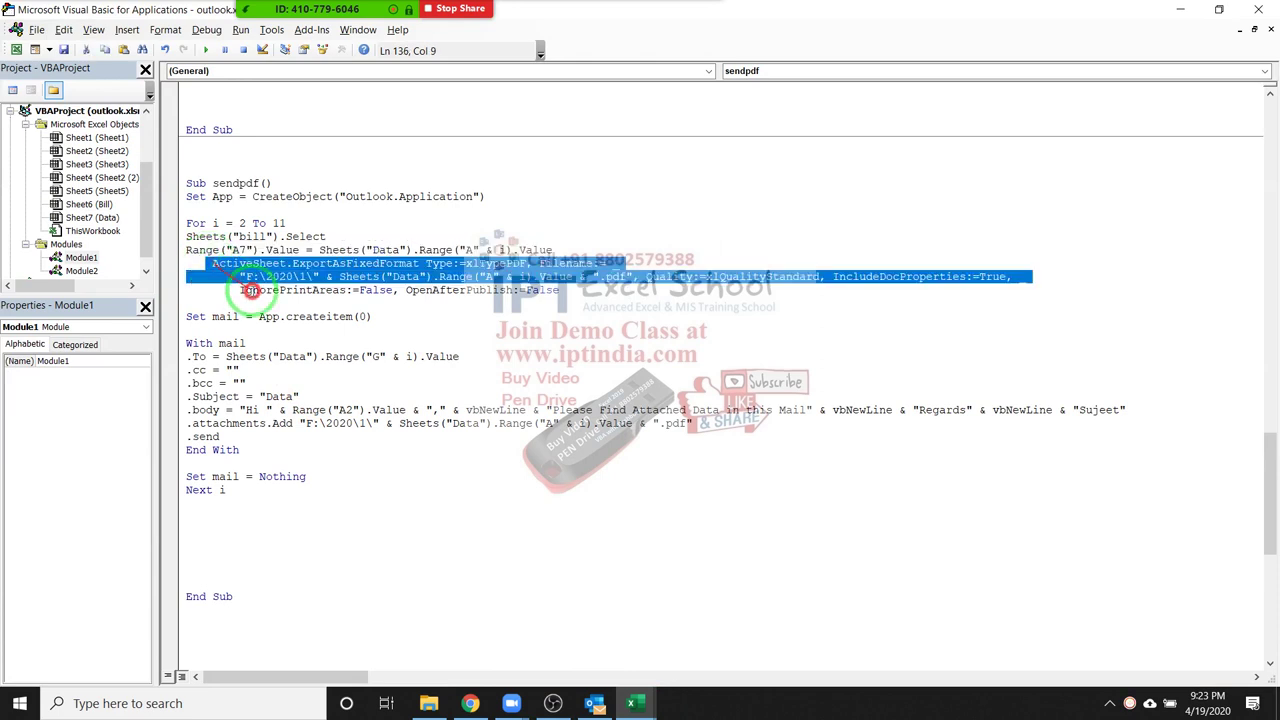
click(365, 316)
click(190, 317)
drag(194, 321, 240, 385)
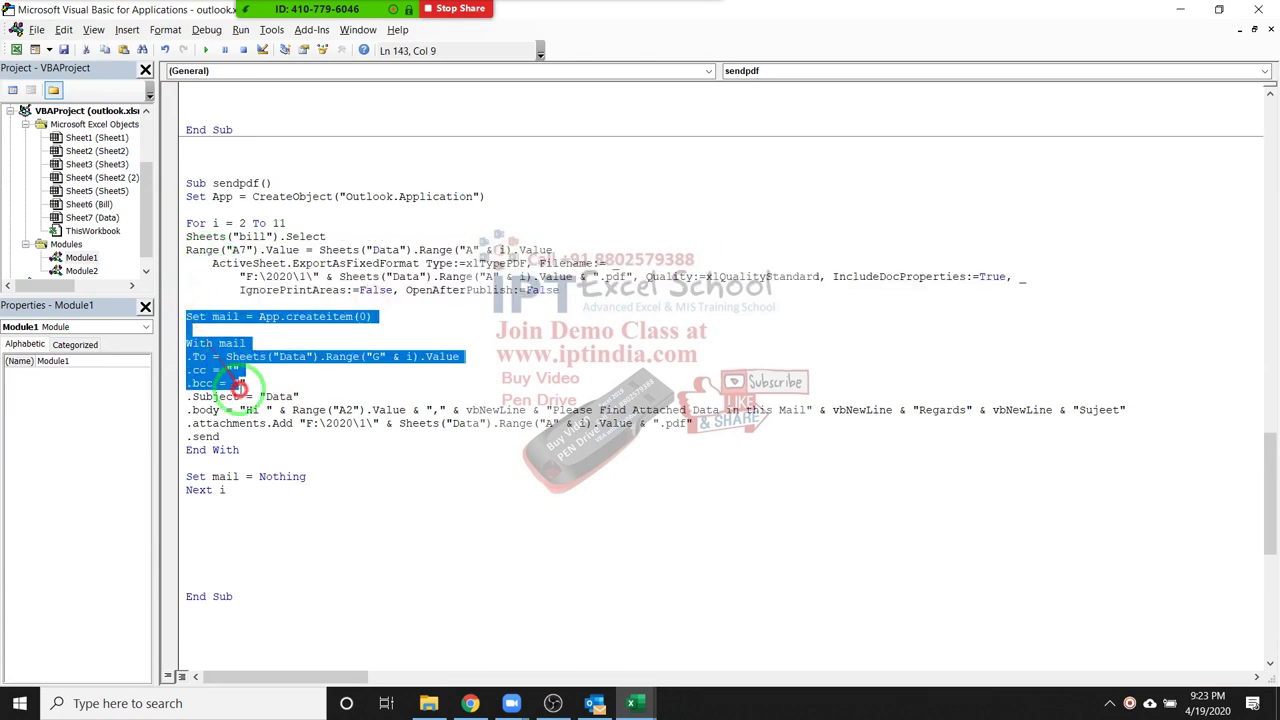
click(179, 428)
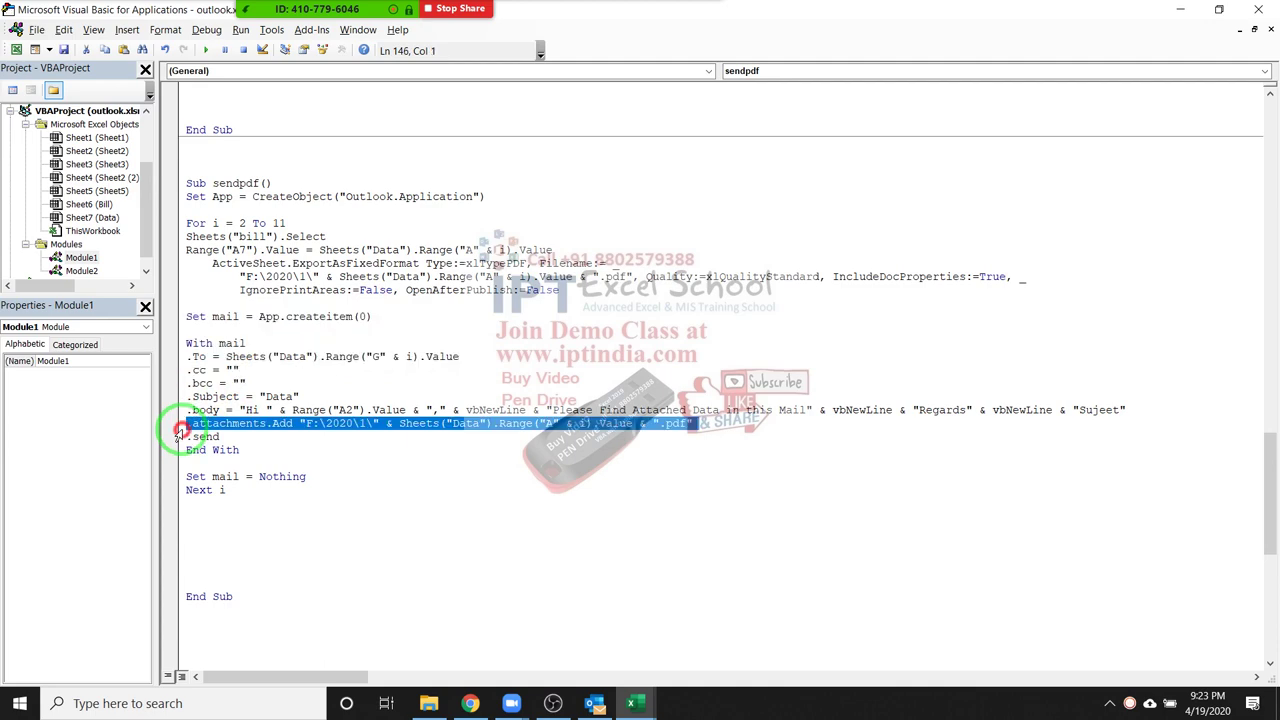
click(200, 504)
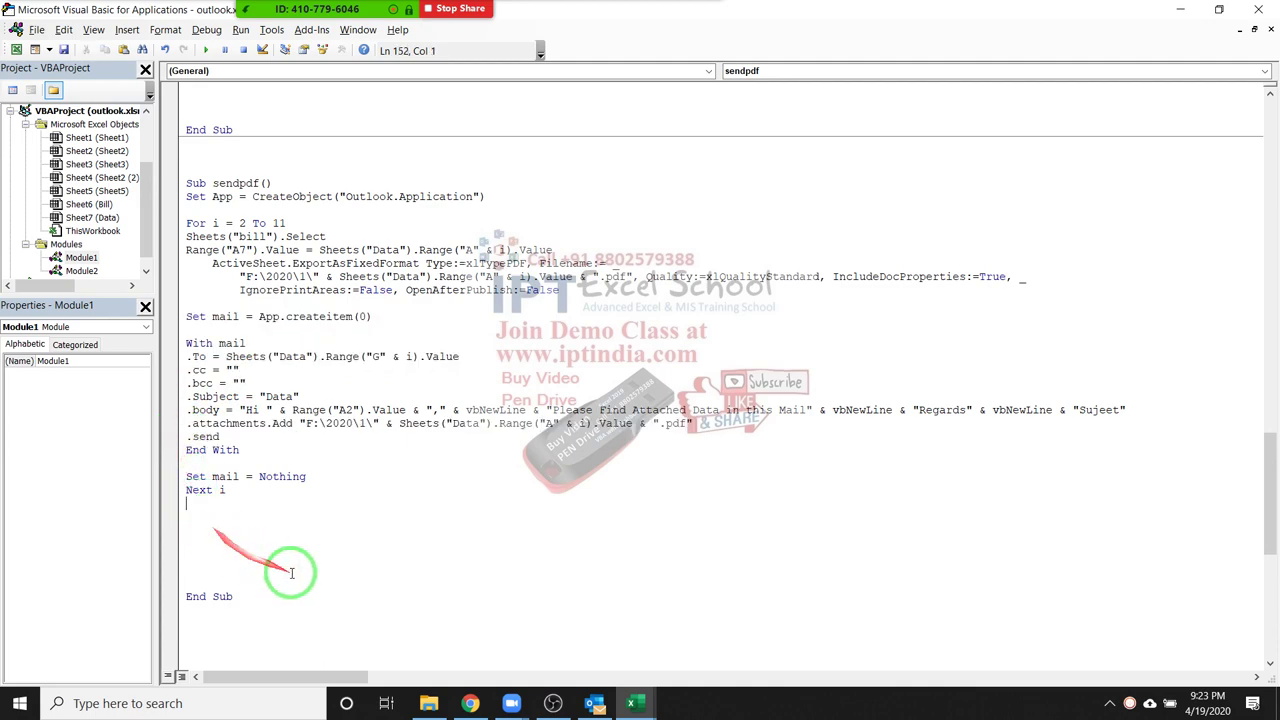
drag(286, 618, 247, 553)
scroll(247, 553, up, 10)
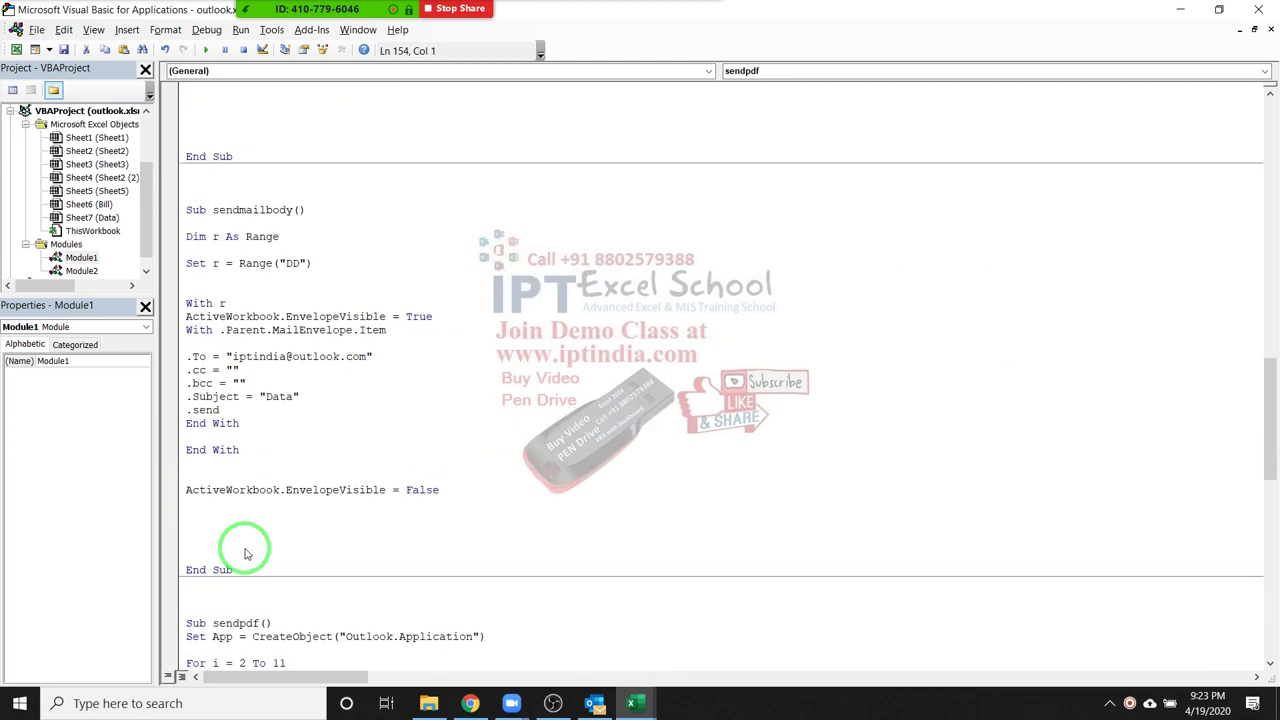
scroll(247, 553, up, 10)
scroll(247, 553, up, 5)
scroll(247, 553, up, 3)
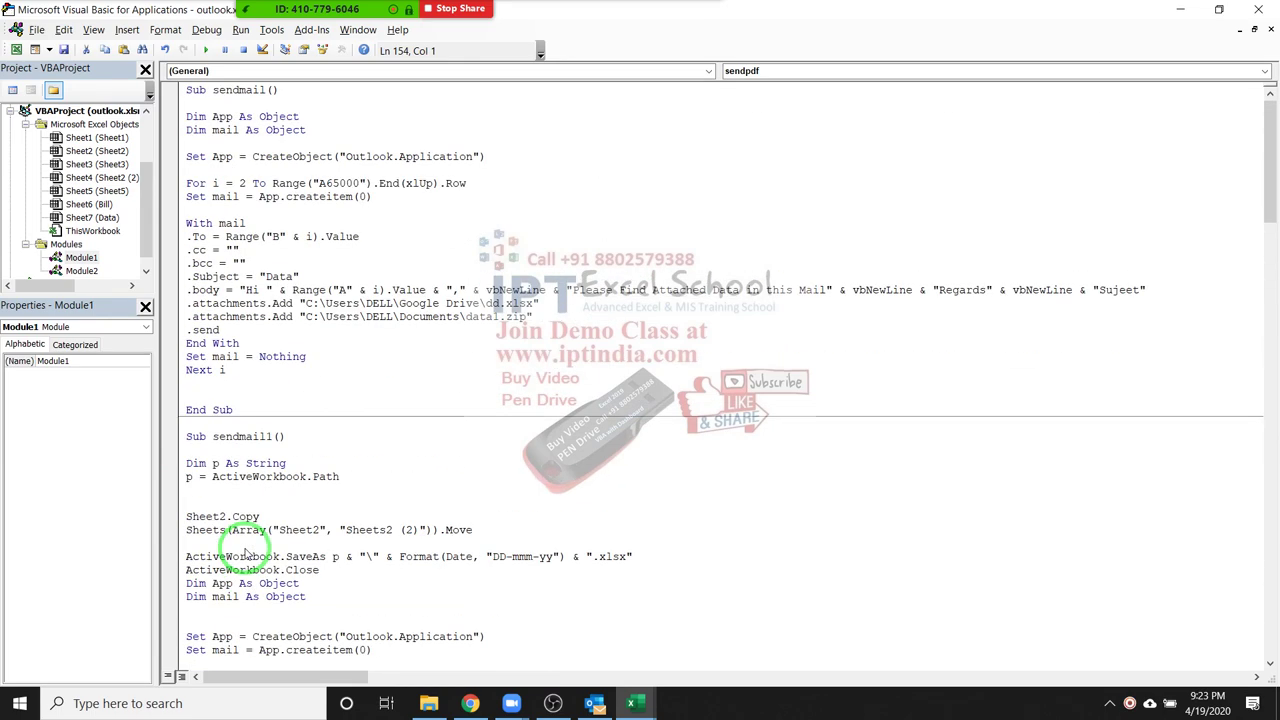
shift+click(187, 90)
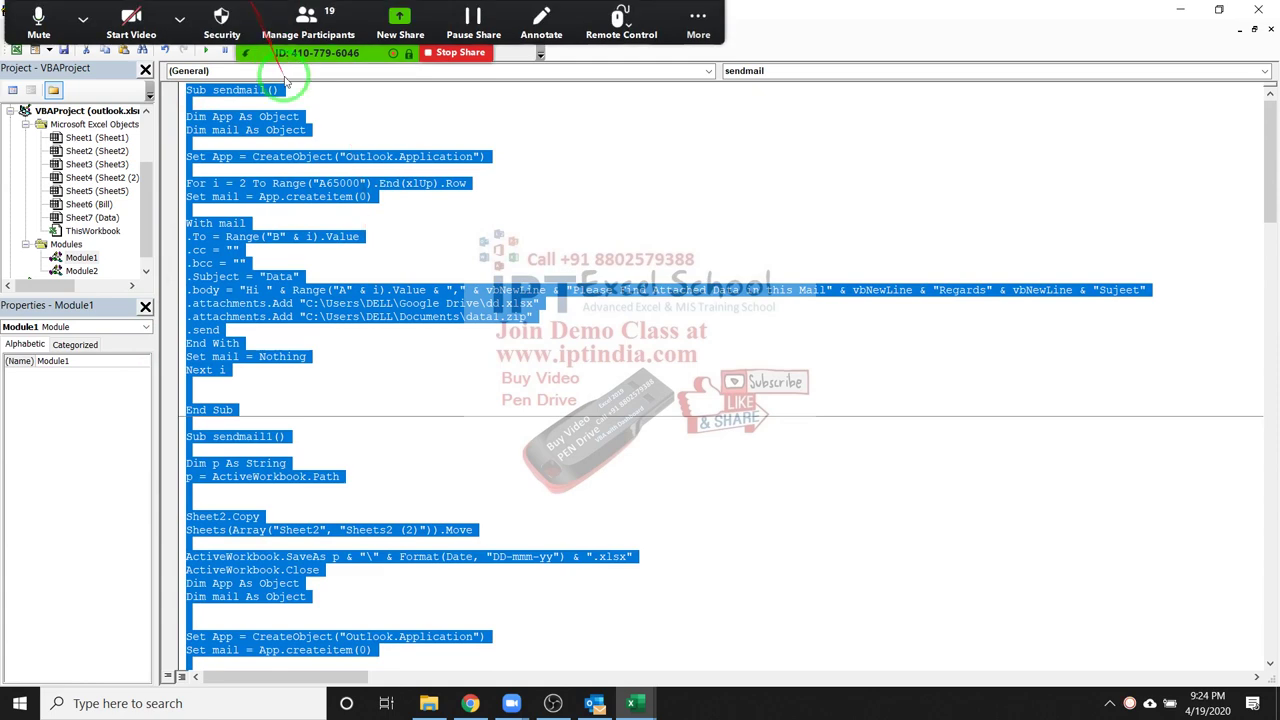
click(556, 702)
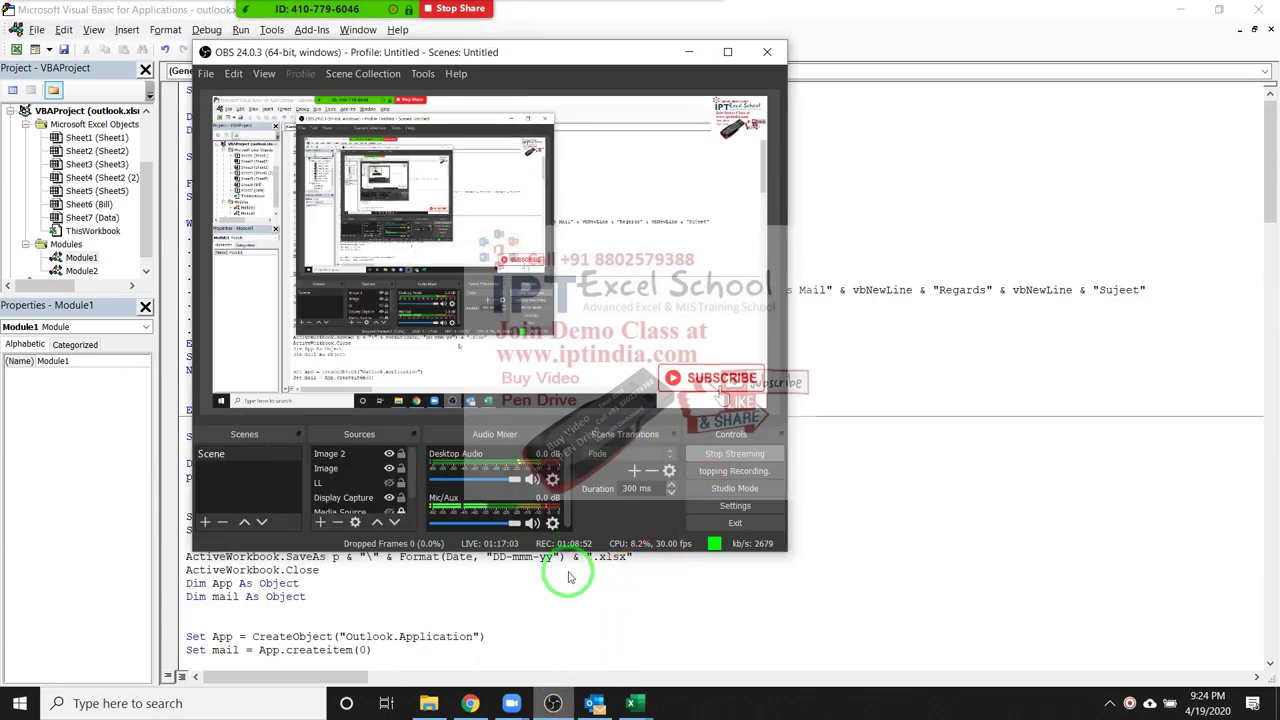
- Cancel the OBS Exit dialog so OBS stays open, then move to Chrome
click(766, 56)
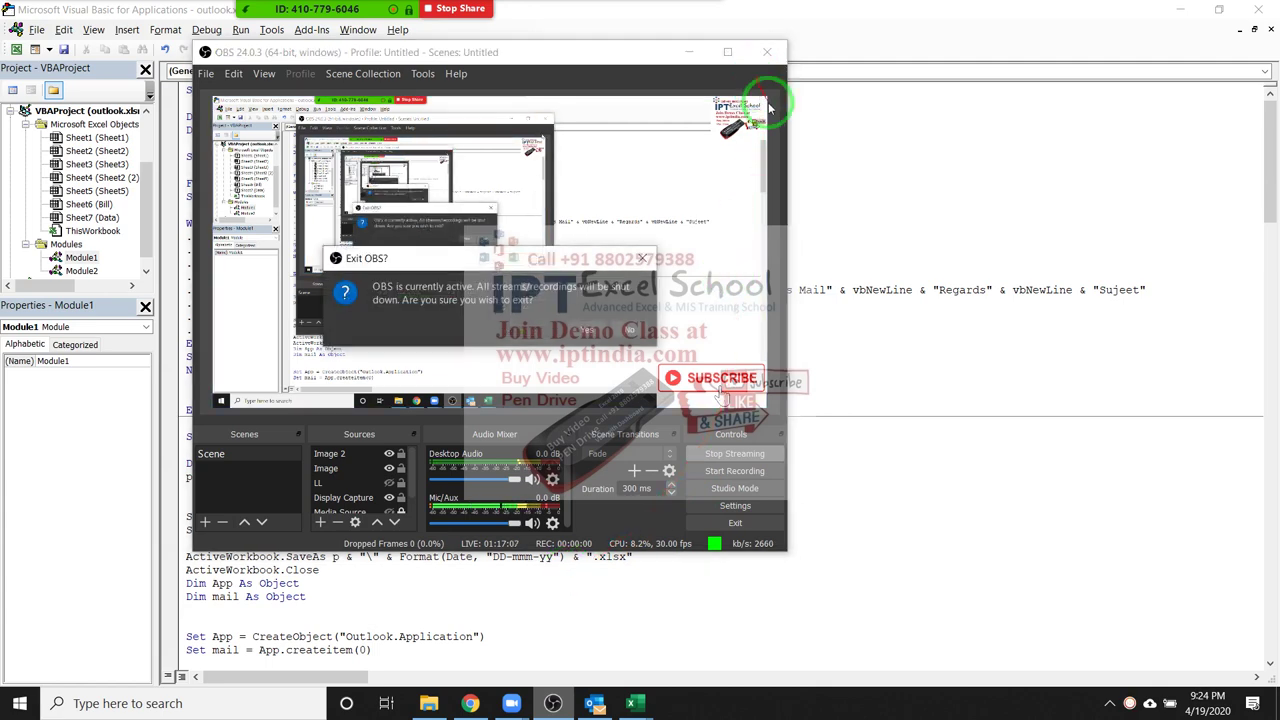
click(631, 333)
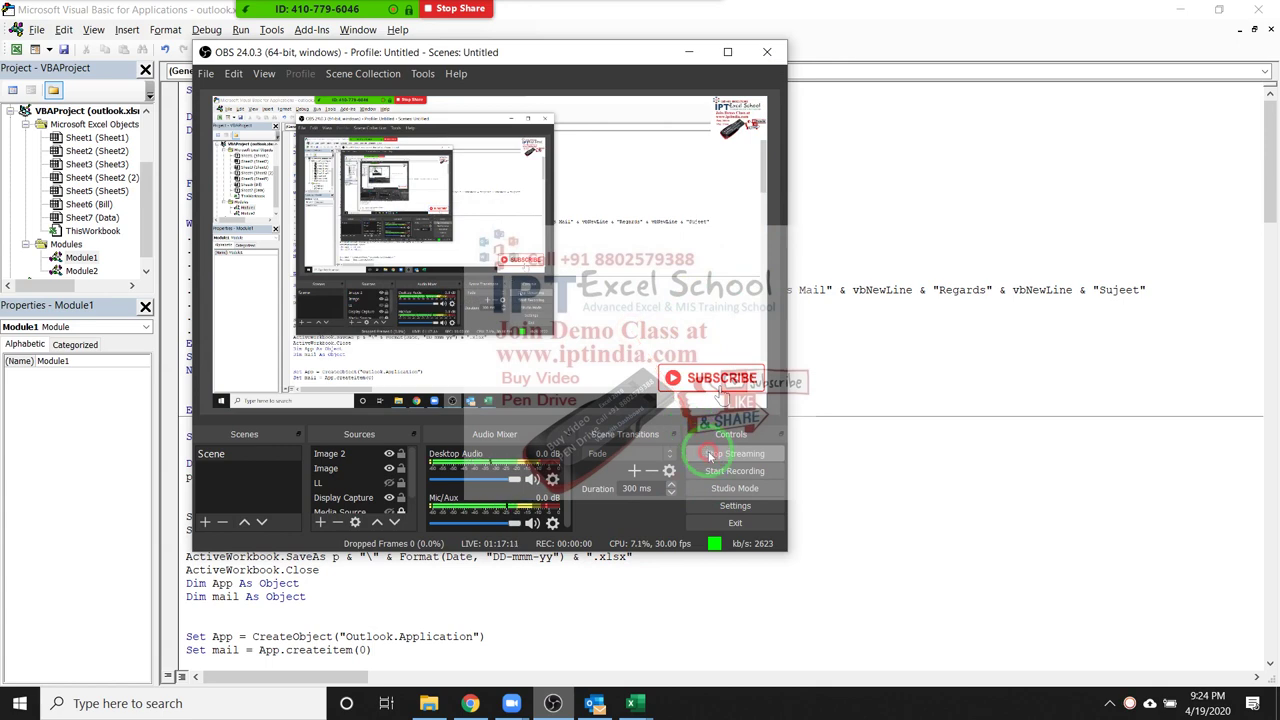
click(474, 703)
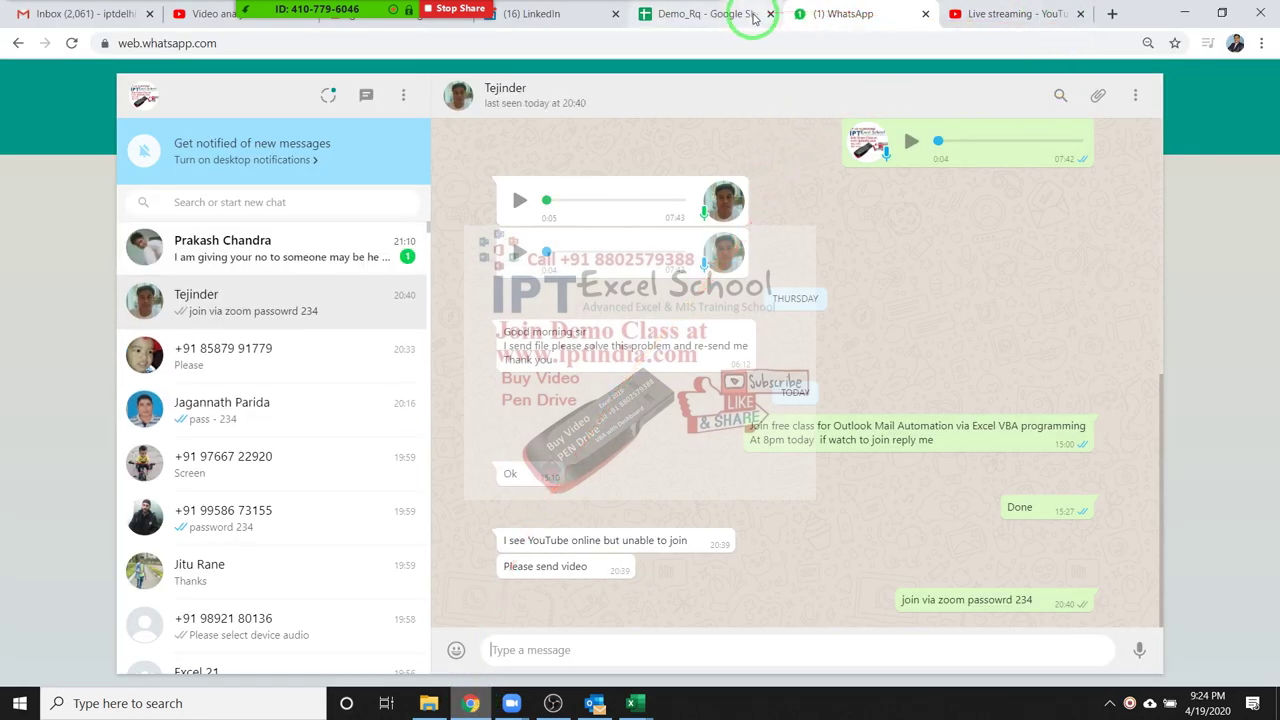
- Read the unread WhatsApp chat, then end the YouTube Studio live stream and confirm END
click(280, 265)
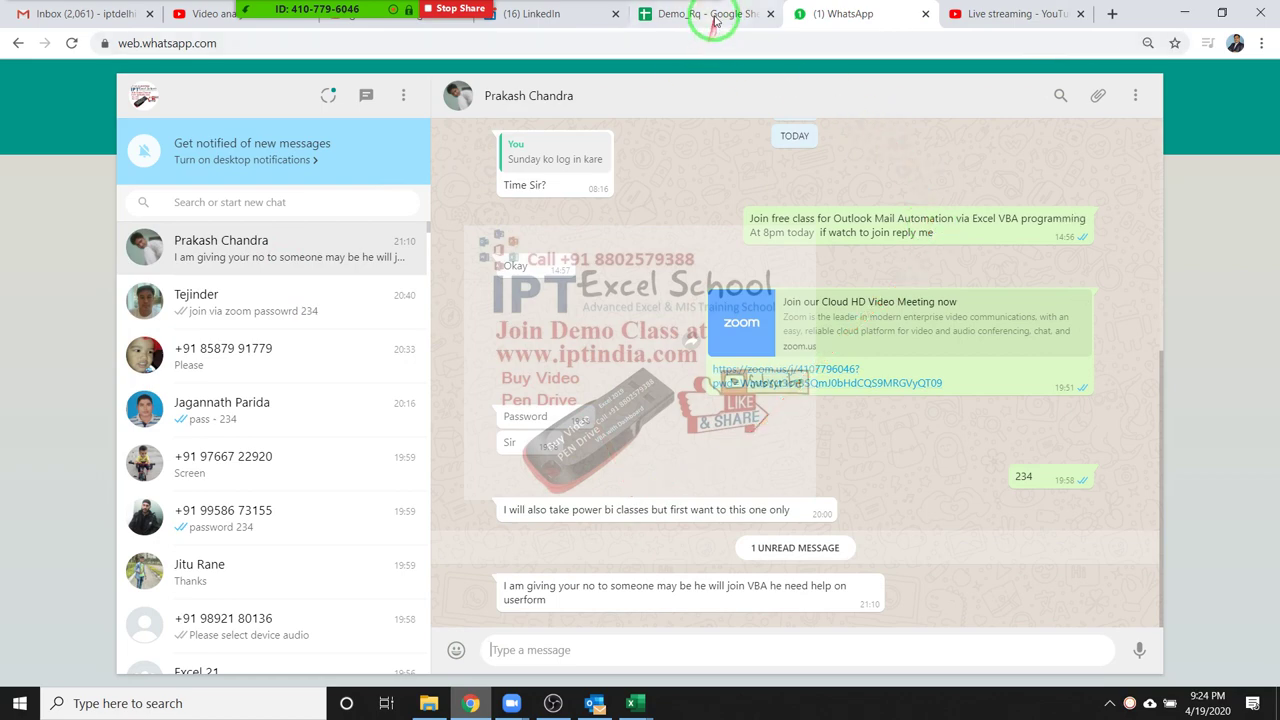
click(1013, 15)
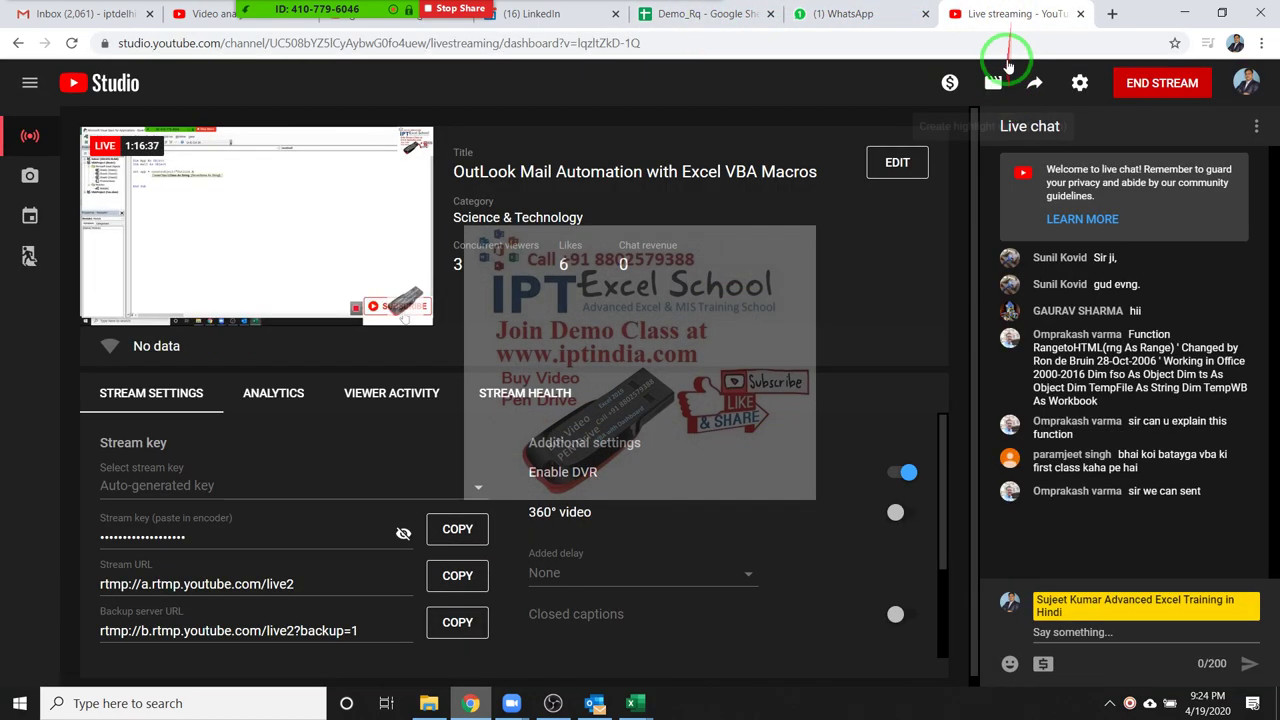
click(1140, 88)
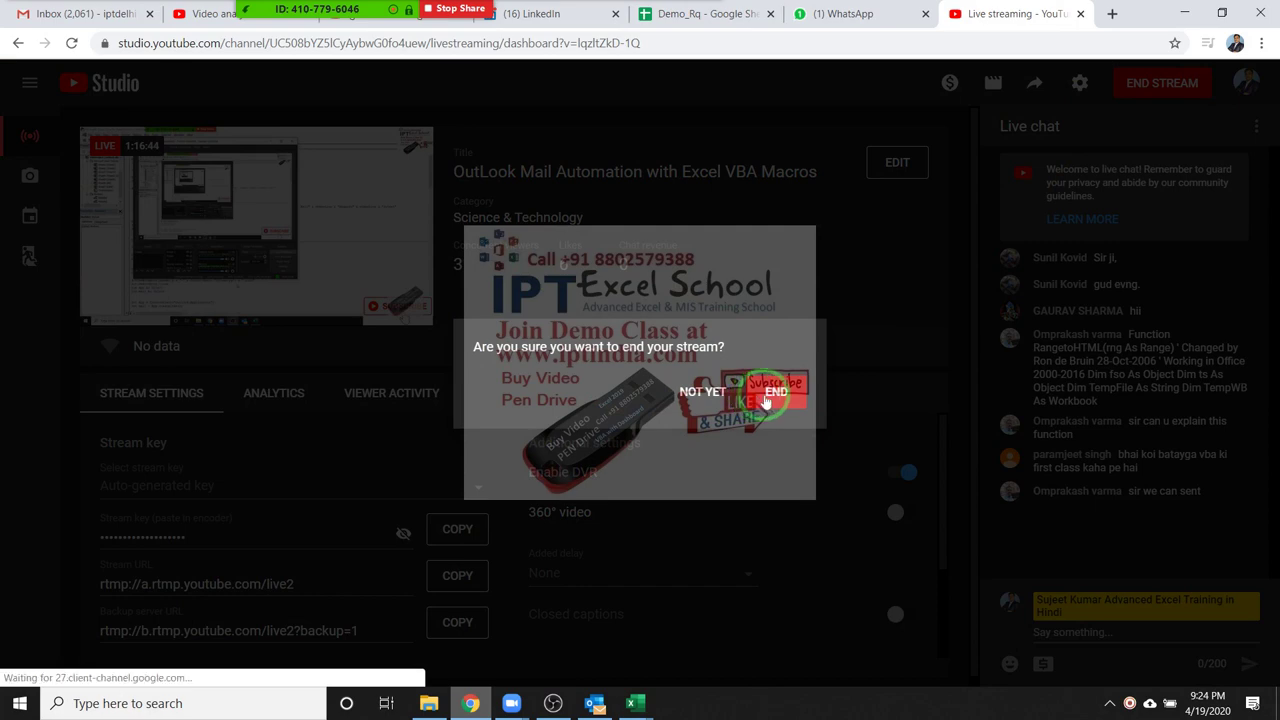
click(769, 398)
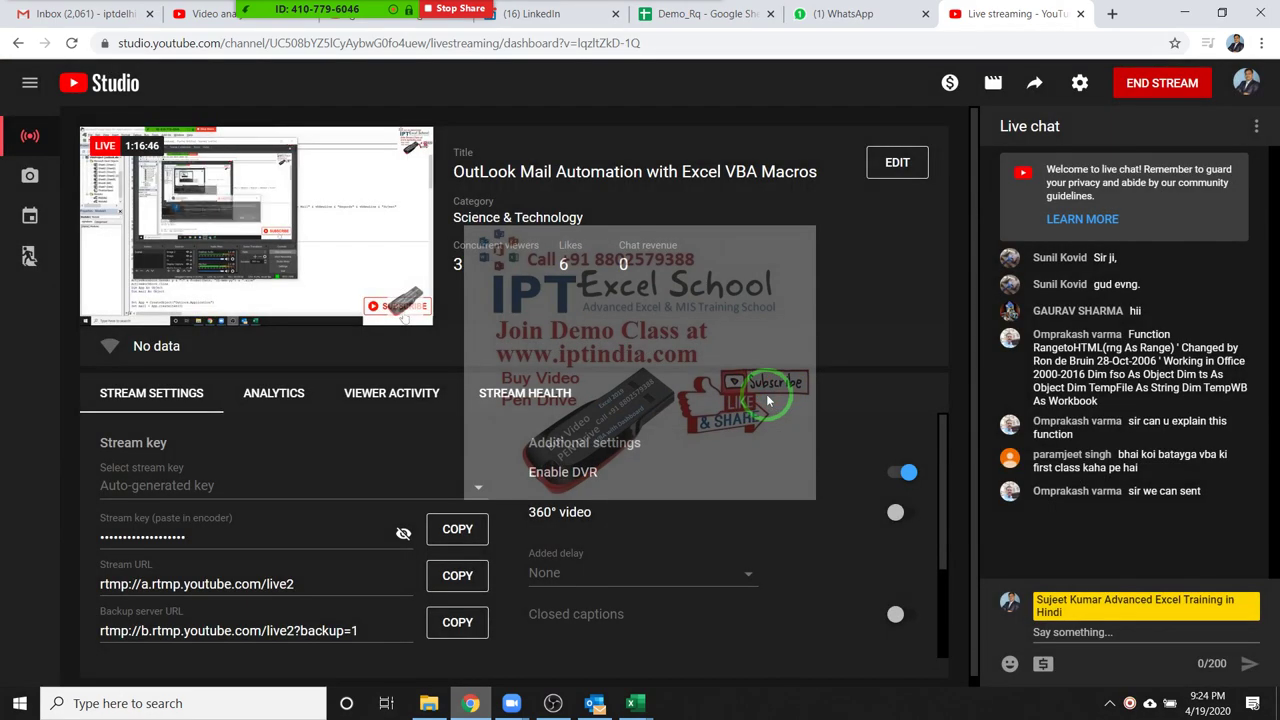